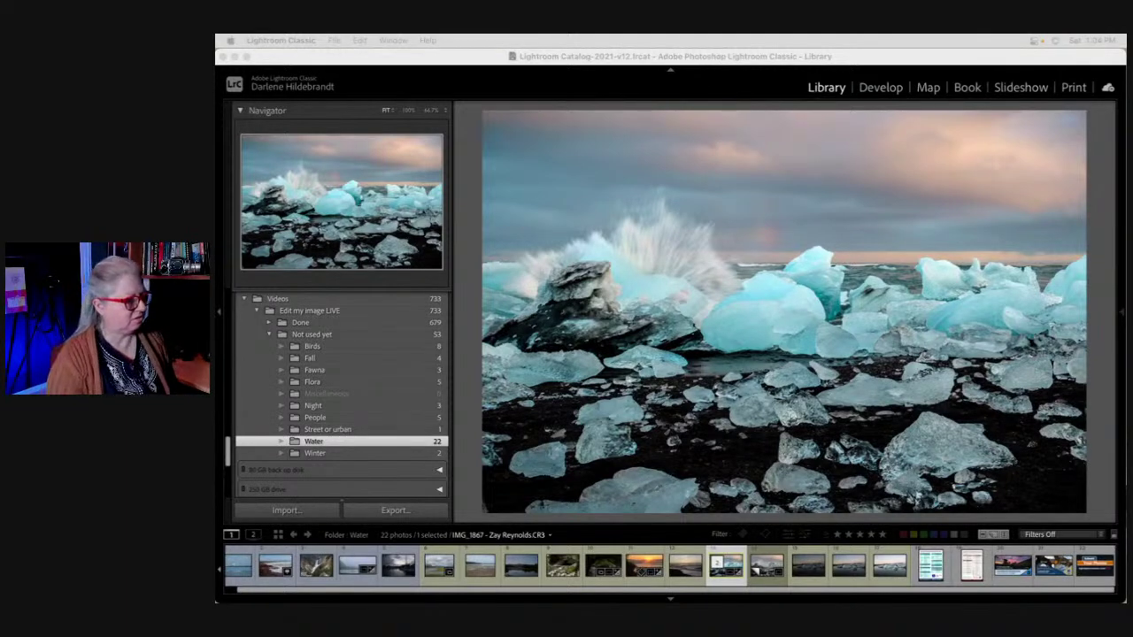
Open Copy 1, the unedited virtual copy of the ice-beach photo, in Loupe view
left_click(1099, 377)
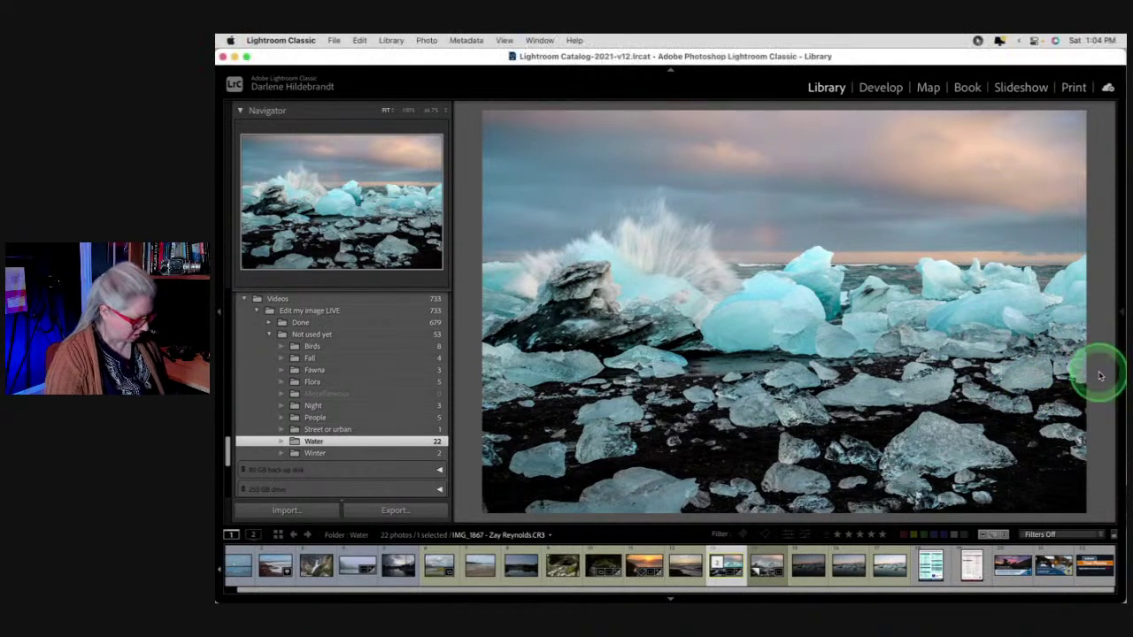
key("d")
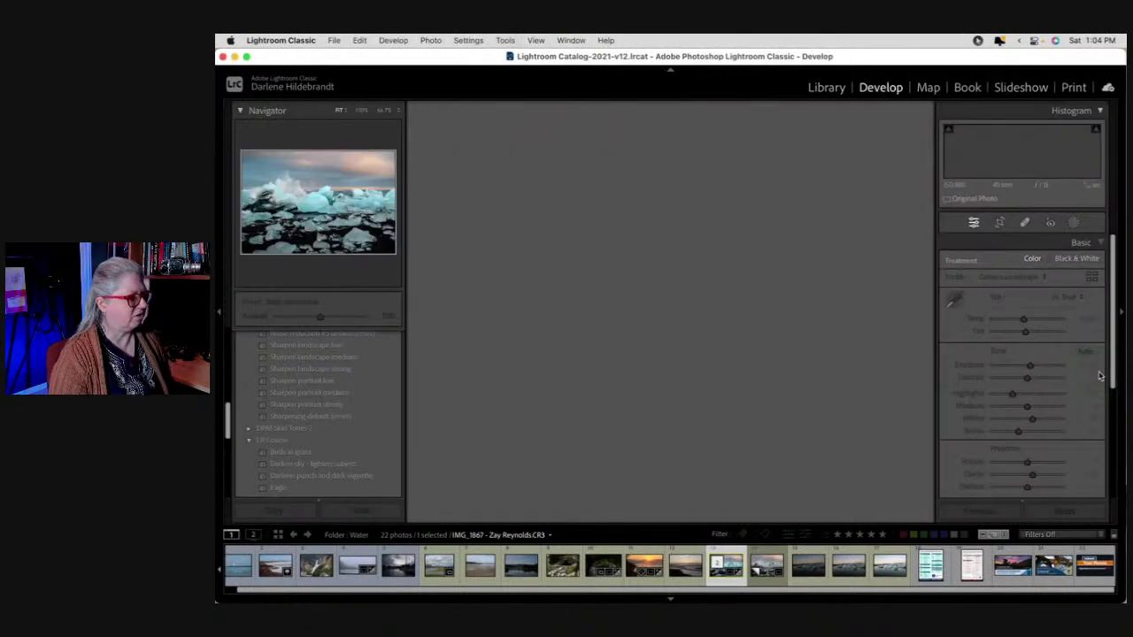
key("g")
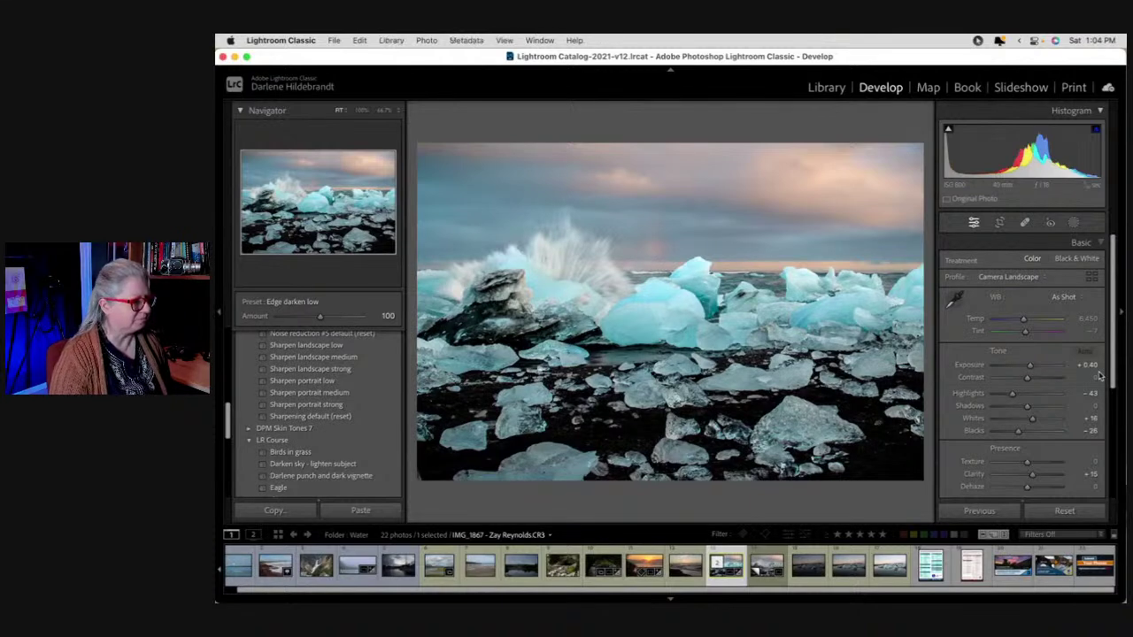
scroll(1030, 352, "down", 2)
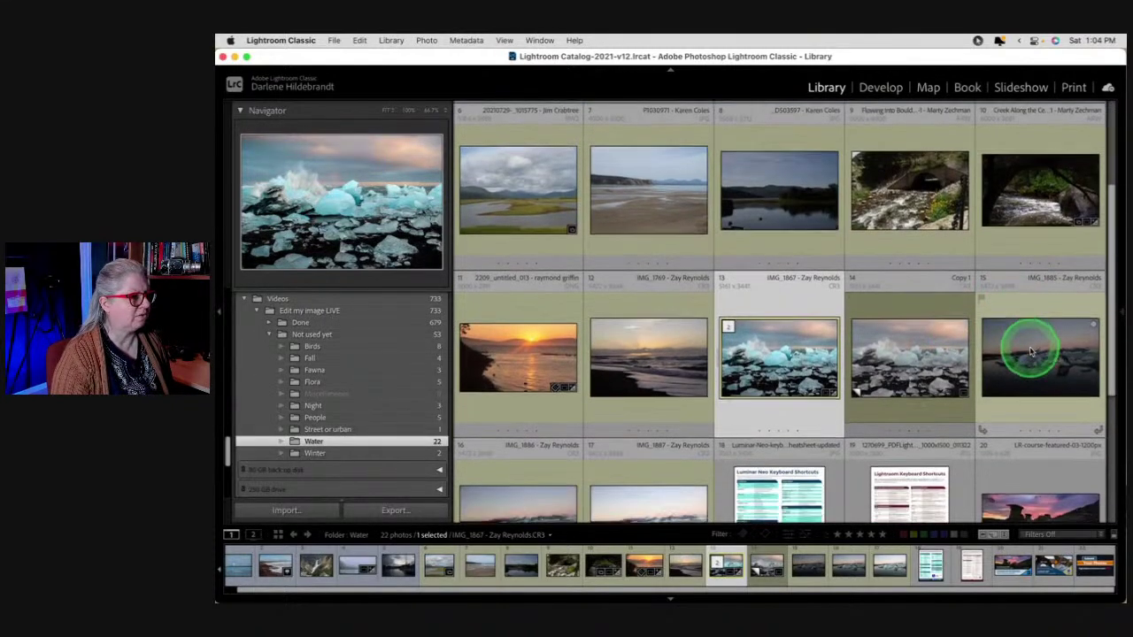
scroll(1029, 353, "down", 1)
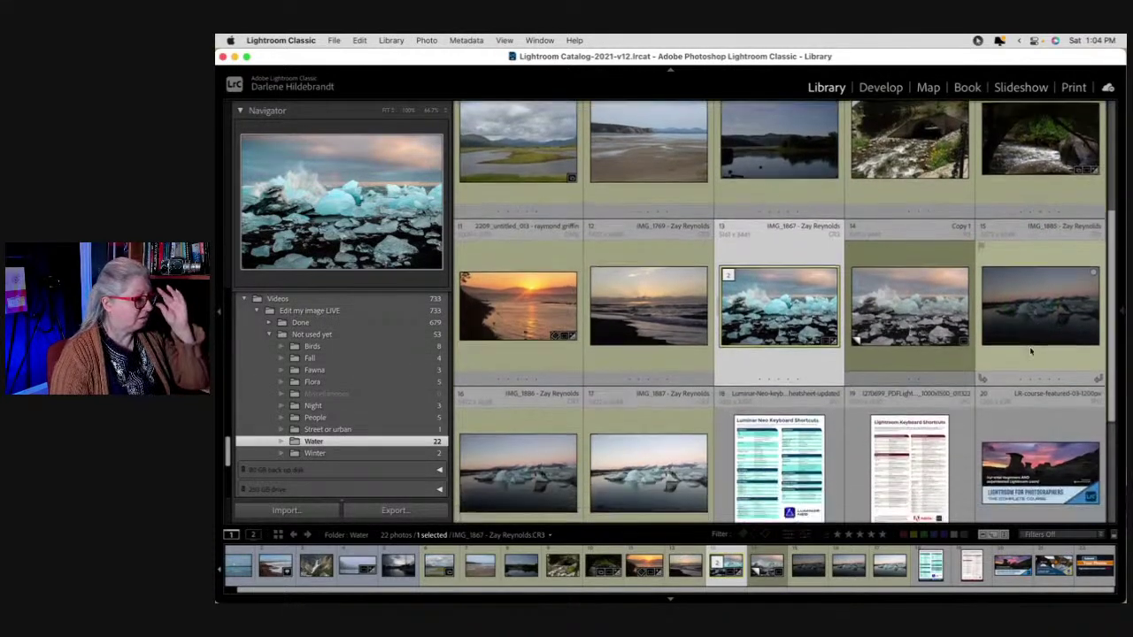
scroll(1030, 353, "down", 1)
left_click(893, 301)
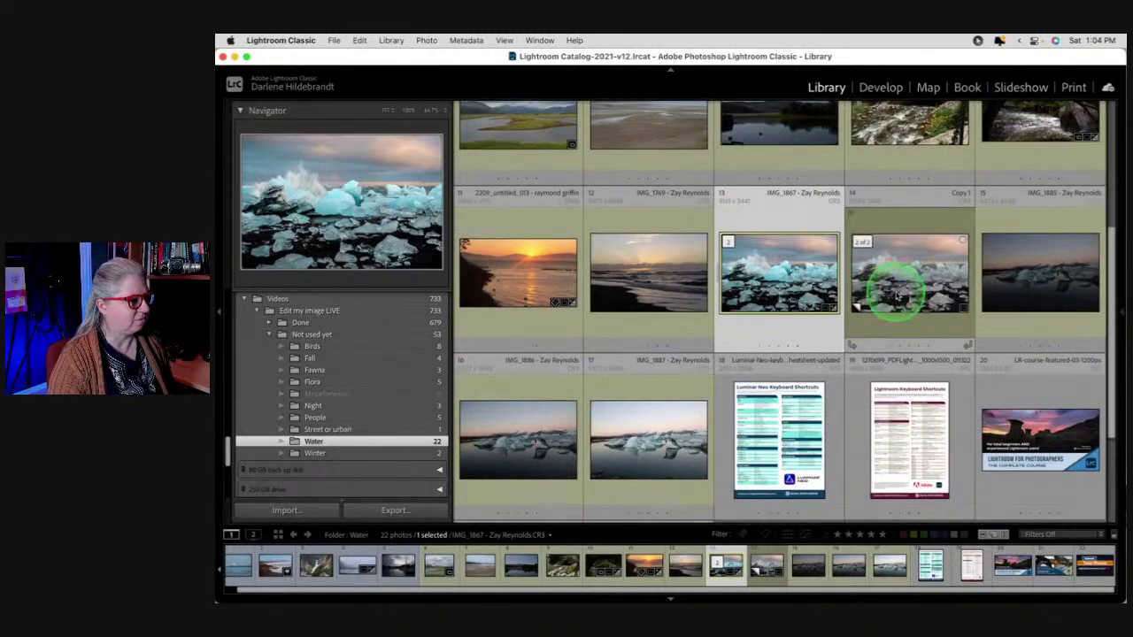
double_click(897, 297)
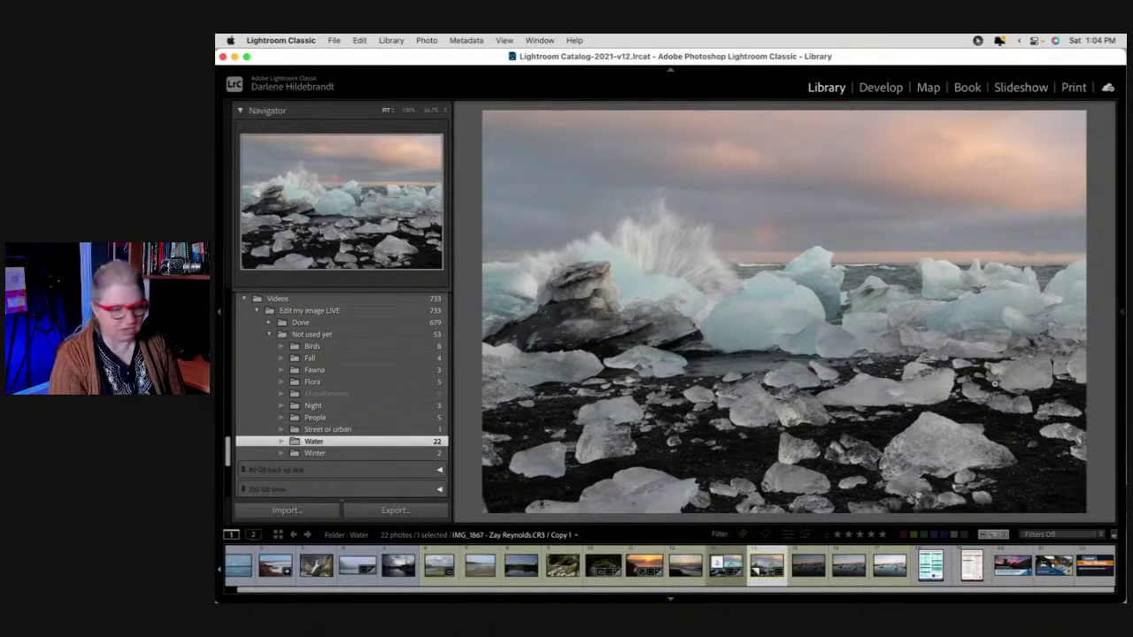
Flip between lagoon brackets IMG_1885, IMG_1886 and IMG_1887, then open IMG_1887 in Develop
key("Right")
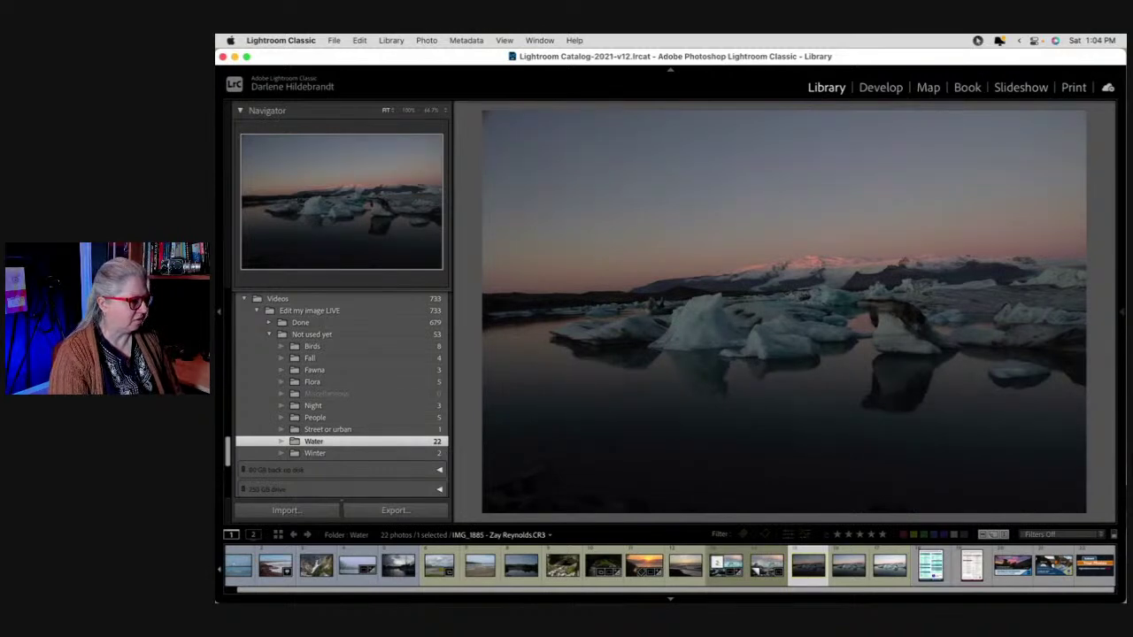
key("Right")
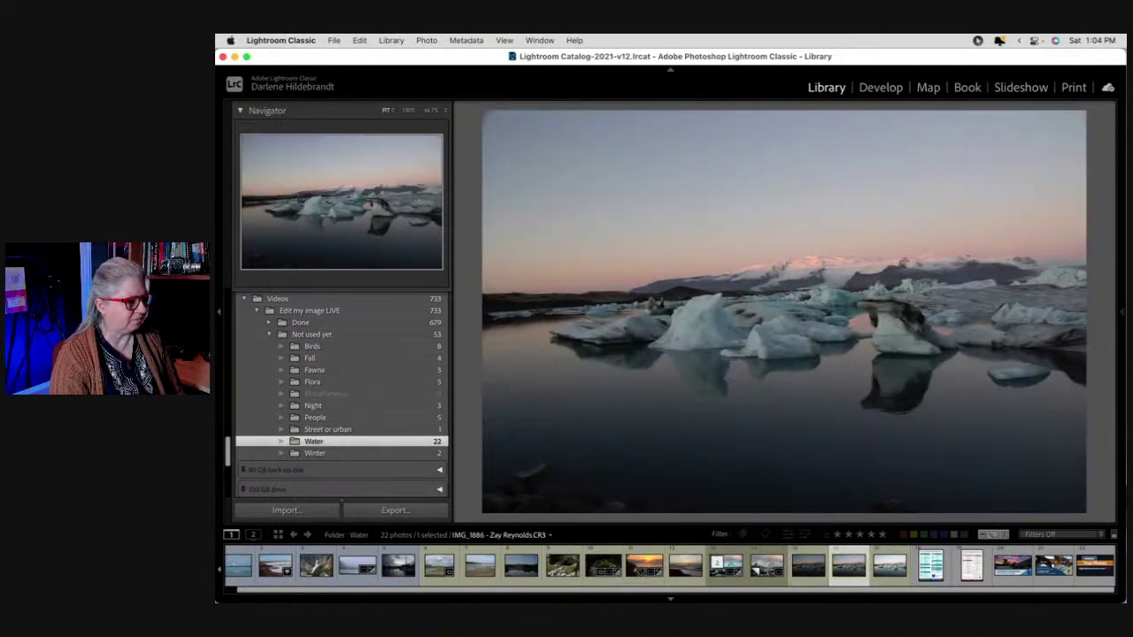
key("Left")
key("Right")
key("Right")
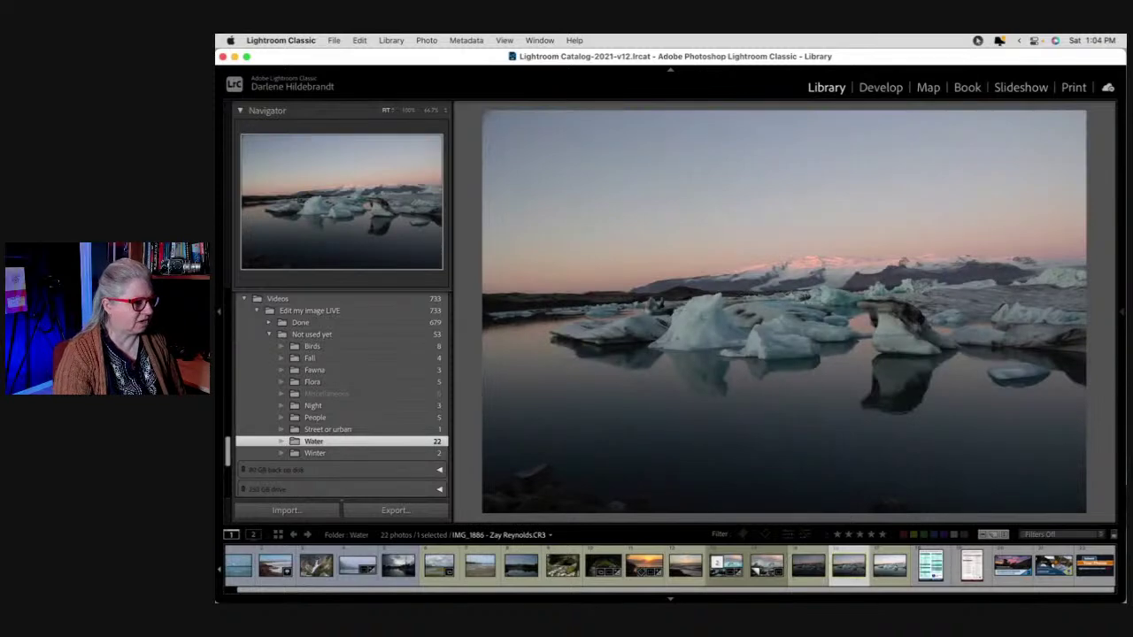
key("Right")
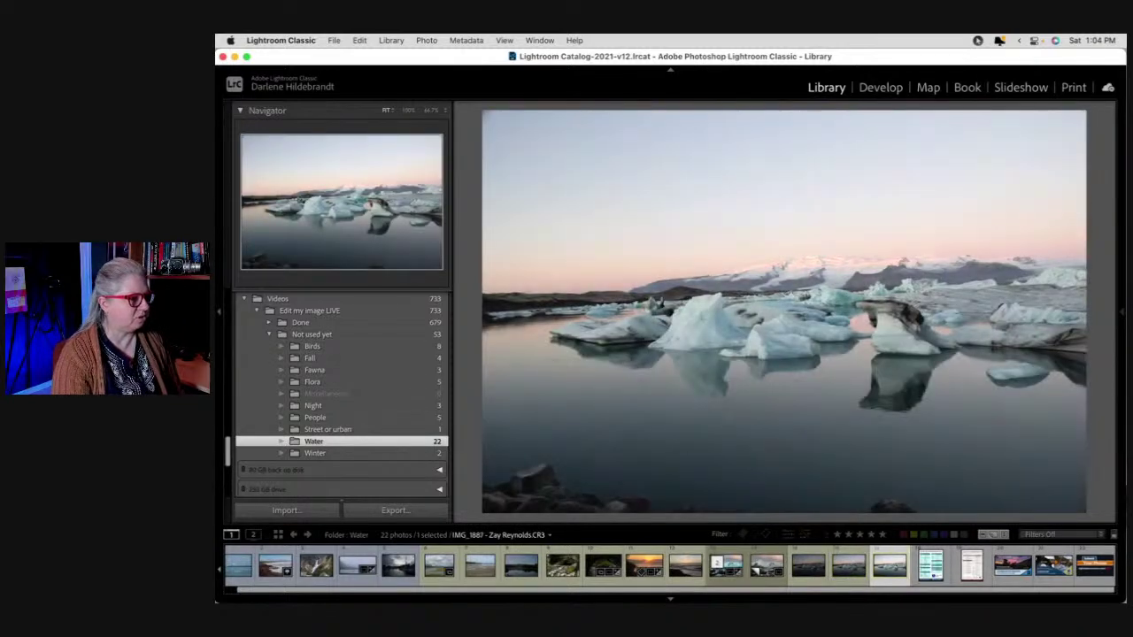
key("Left")
key("Left")
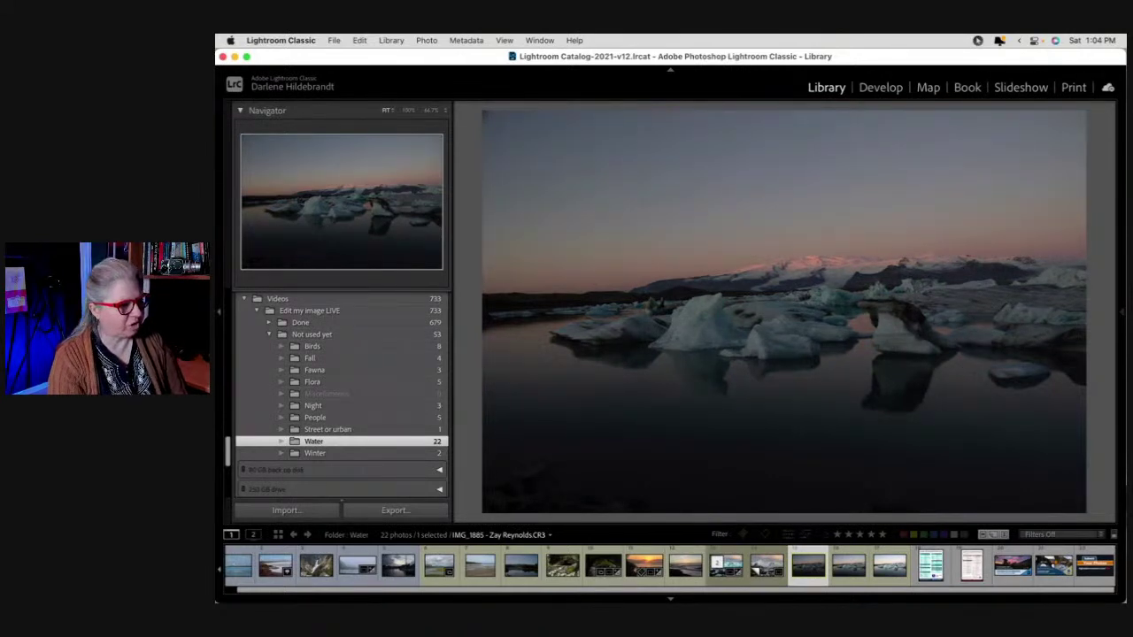
key("Right")
key("Right")
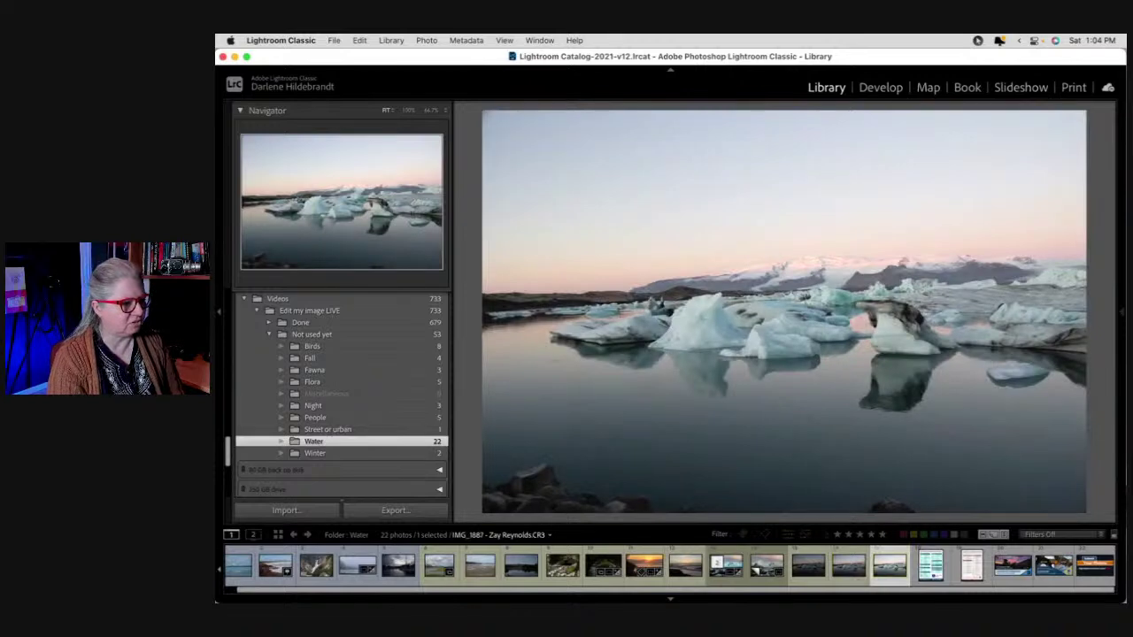
key("Left")
key("Left")
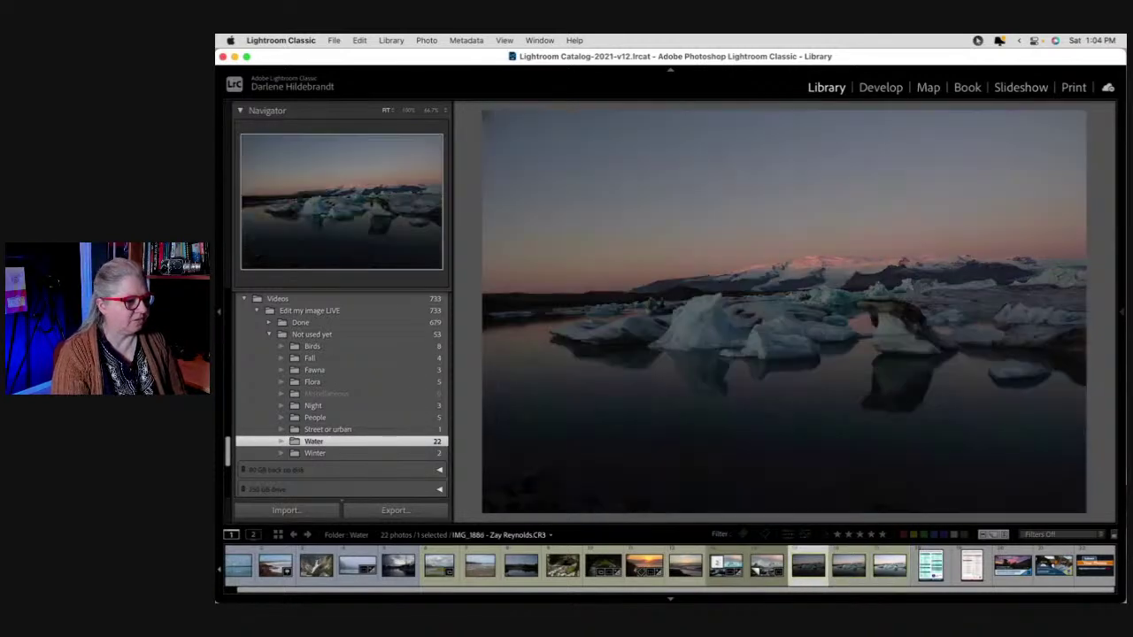
key("Right")
key("Left")
key("Left")
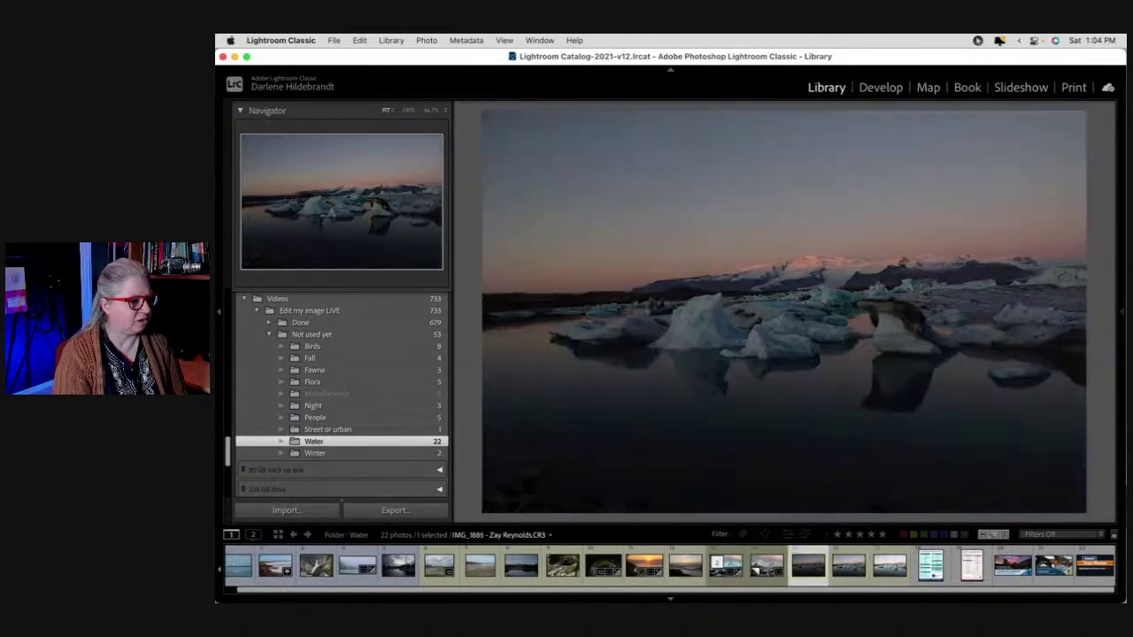
key("Right")
key("Right")
key("Right")
key("Right")
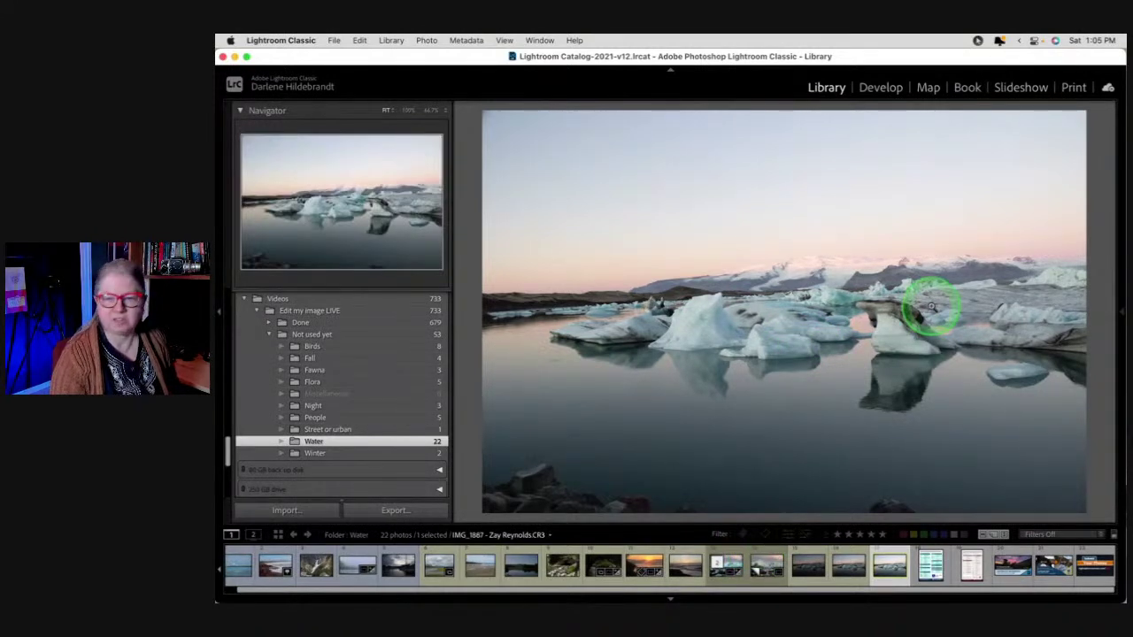
key("d")
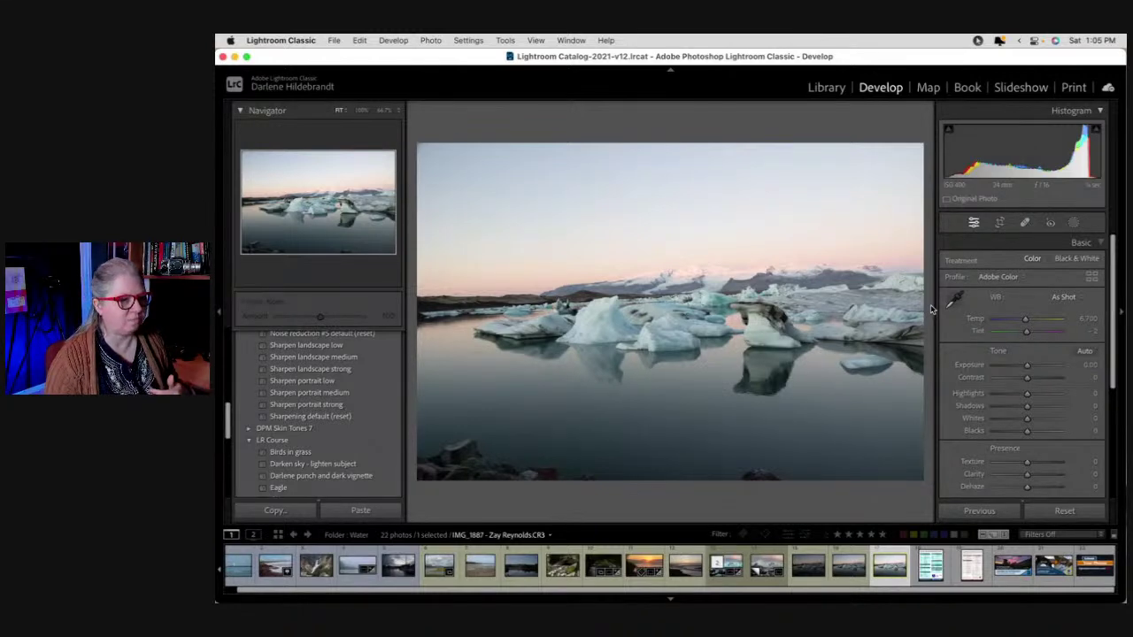
Try exposure adjustments on the Histogram, then switch to the sailboat harbour photo _MG_7518
left_click_drag(994, 210, 1031, 186)
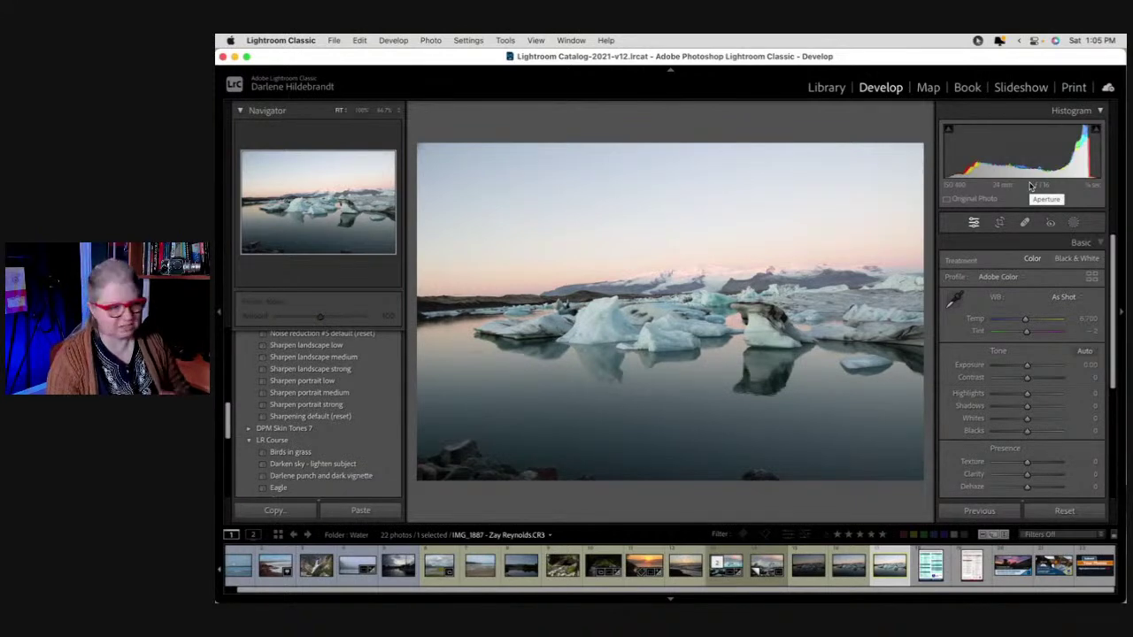
left_click_drag(1030, 185, 993, 183)
left_click(1031, 321)
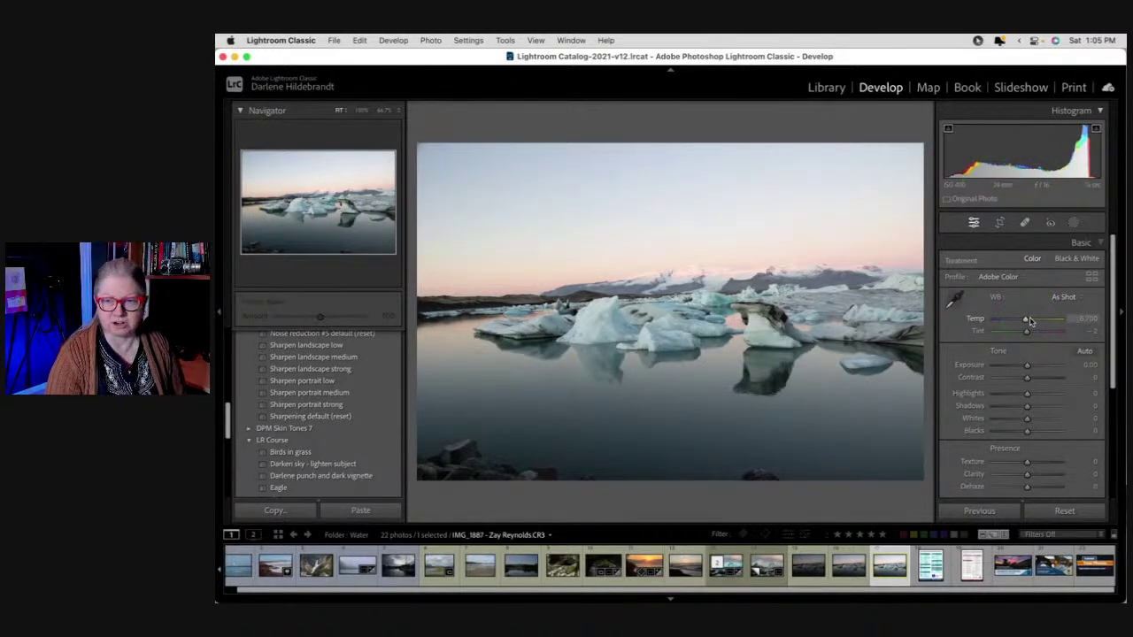
left_click_drag(1040, 249, 1021, 196)
left_click(1027, 334)
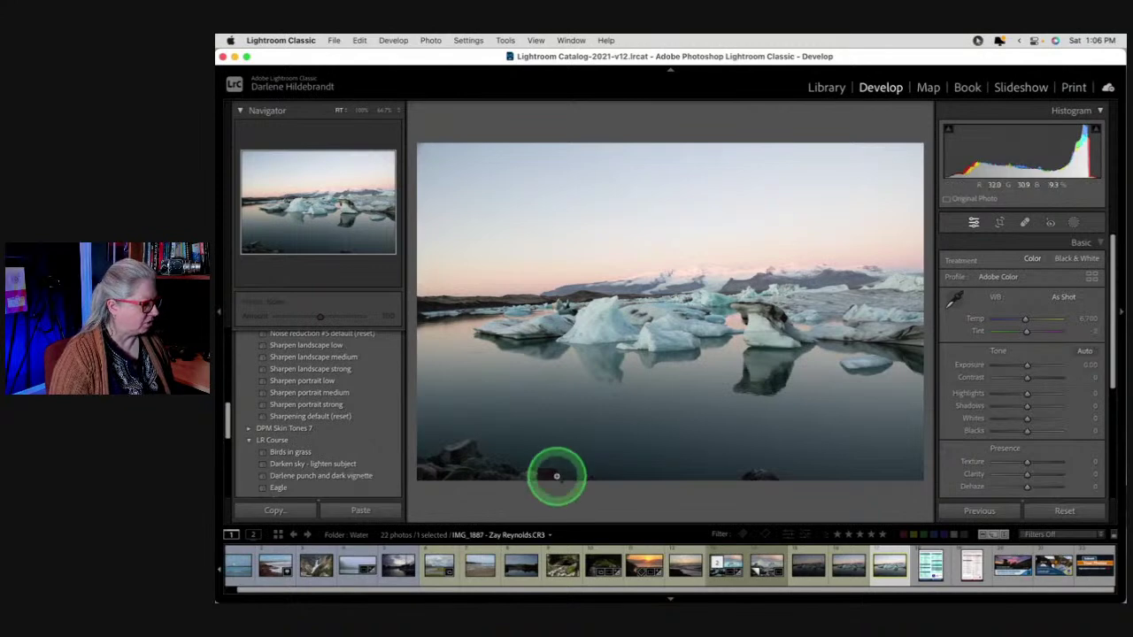
left_click(399, 565)
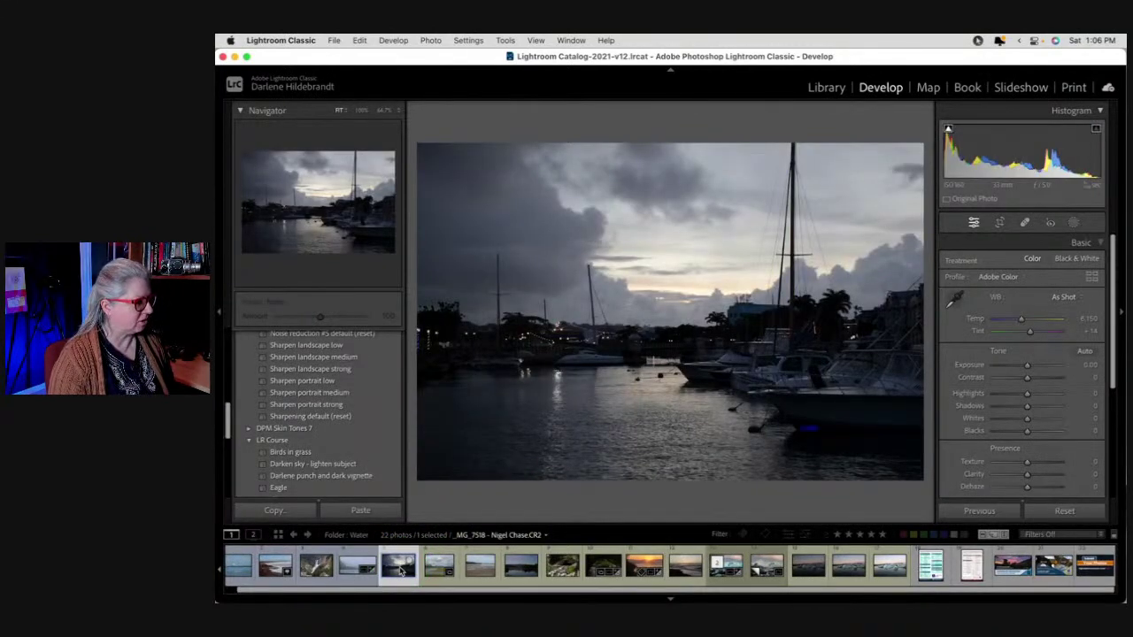
Compare the sunset photo and IMG_1886, then settle back on lagoon exposure IMG_1887
left_click(643, 566)
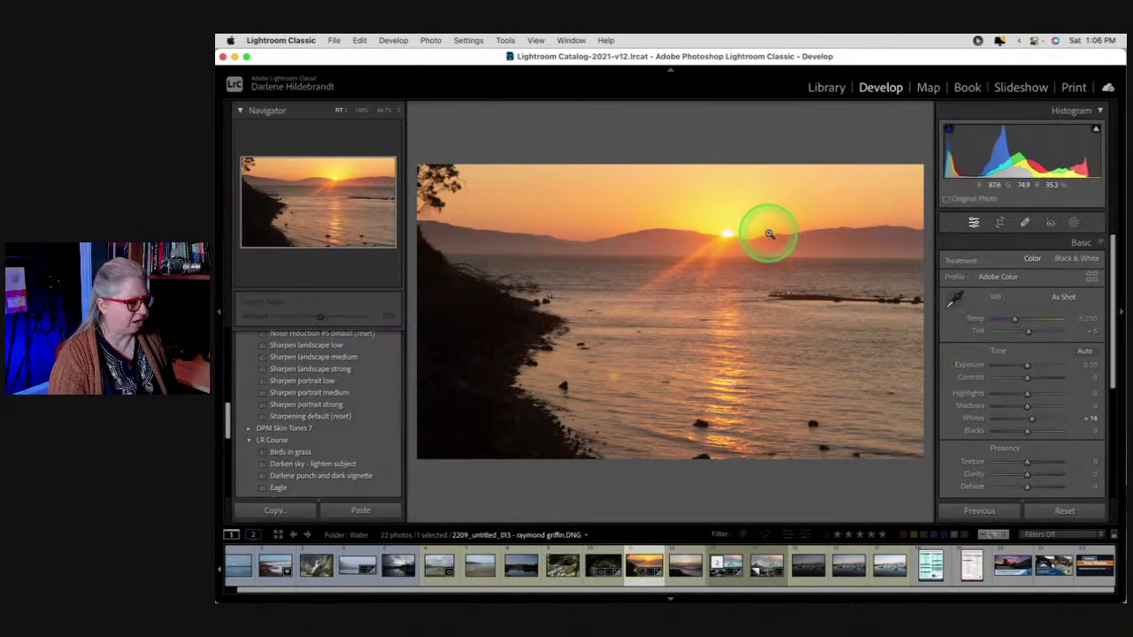
scroll(886, 567, "up", 1)
scroll(888, 567, "down", 1)
left_click(890, 565)
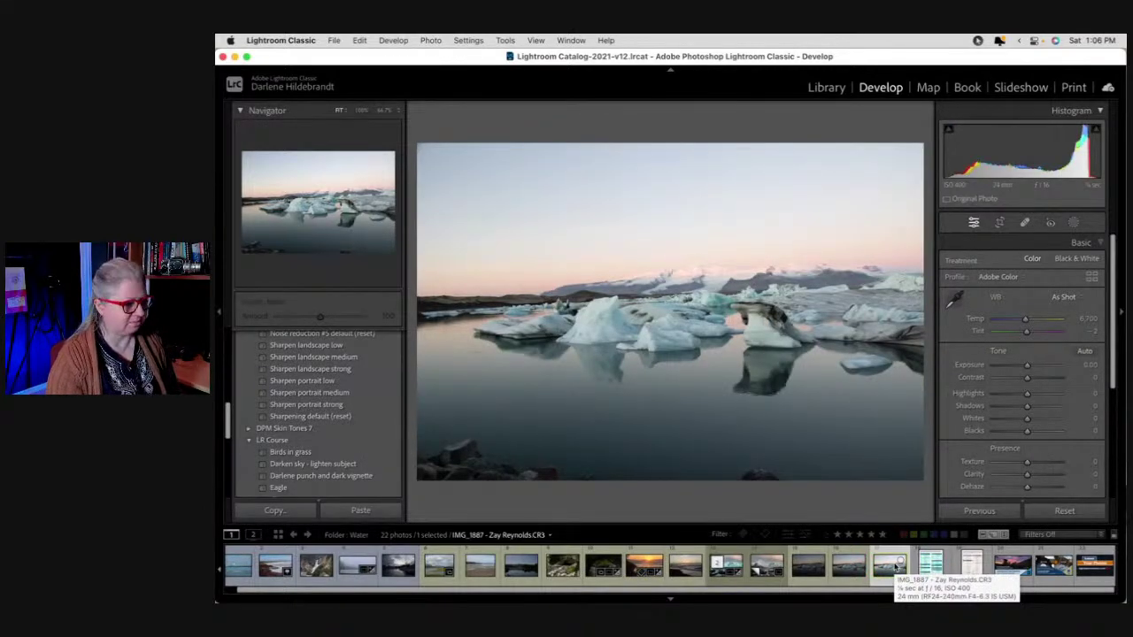
left_click(848, 567)
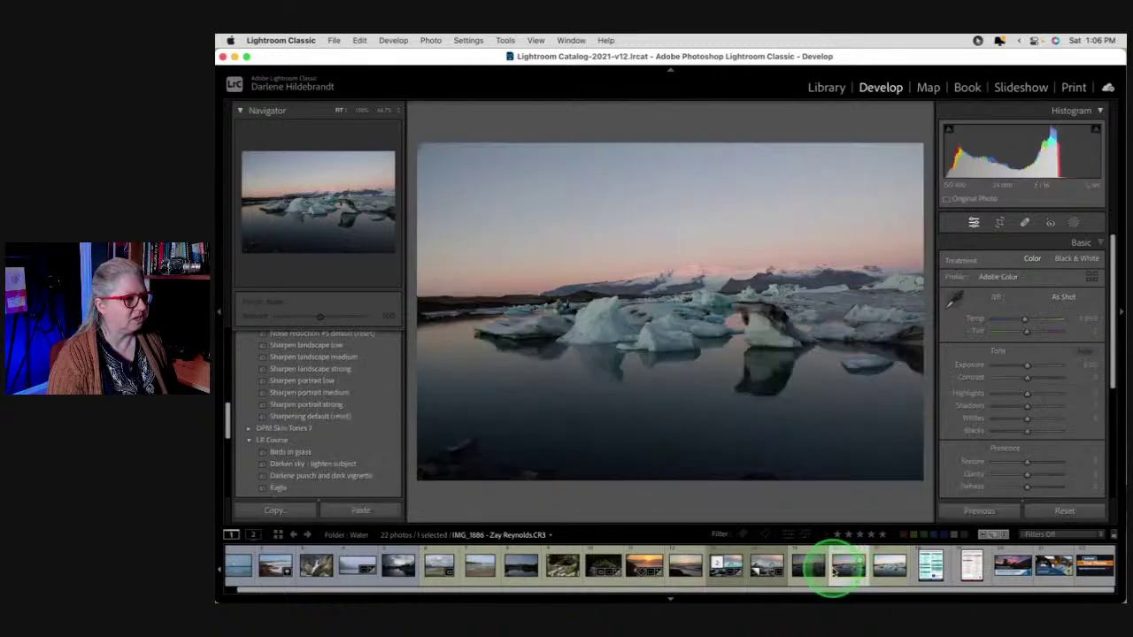
left_click_drag(1087, 168, 1007, 227)
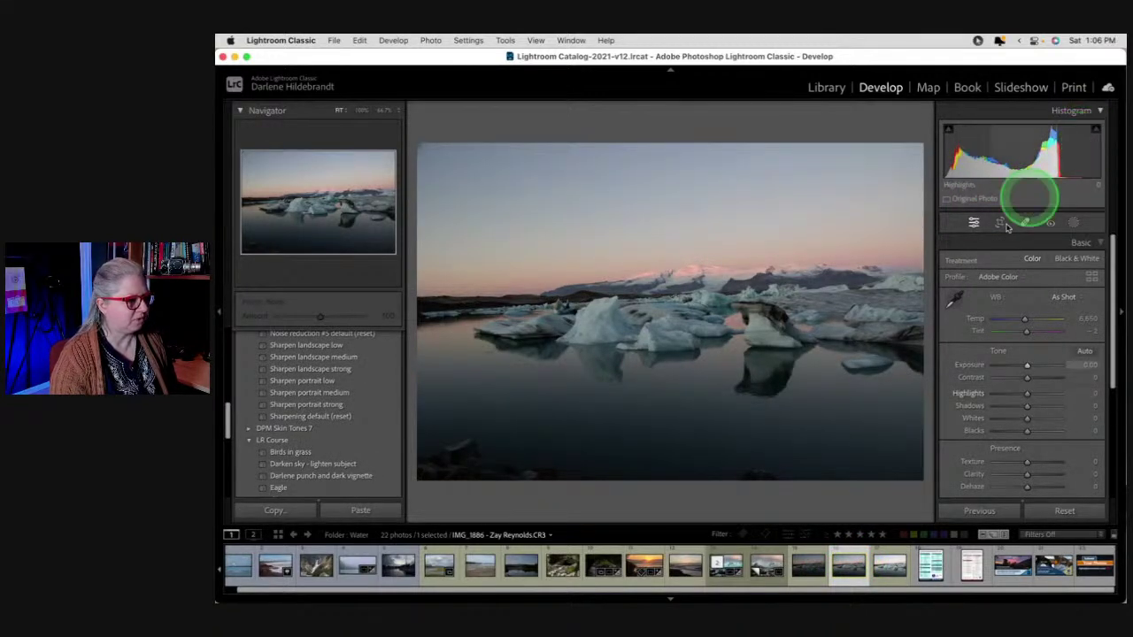
left_click(890, 566)
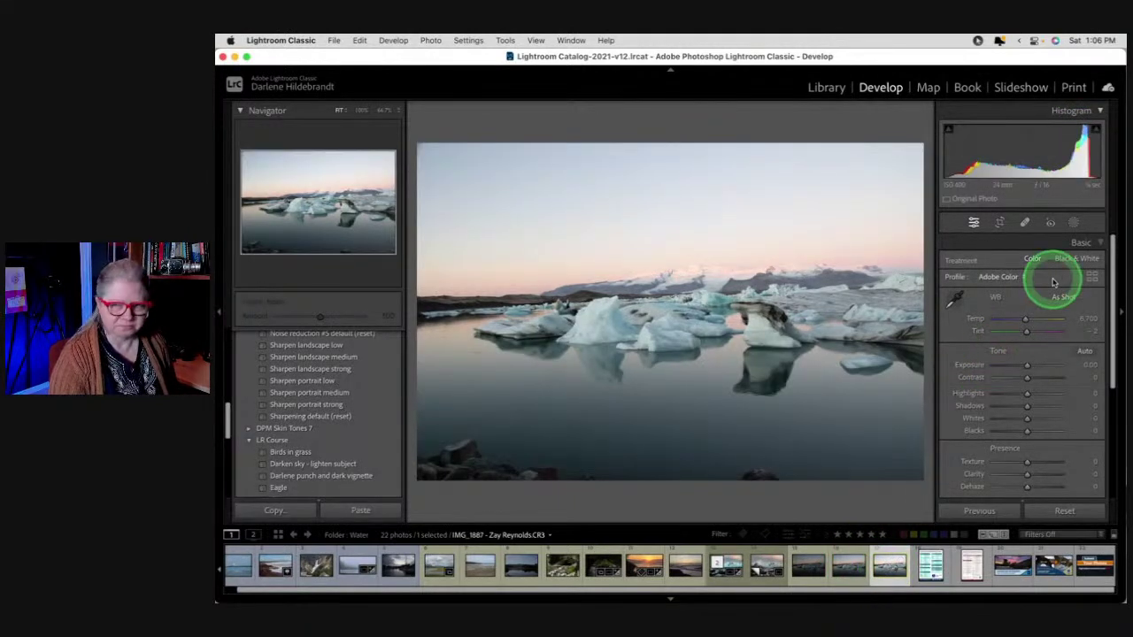
Browse the camera profiles and preview Camera Landscape on the lagoon photo
left_click(1091, 277)
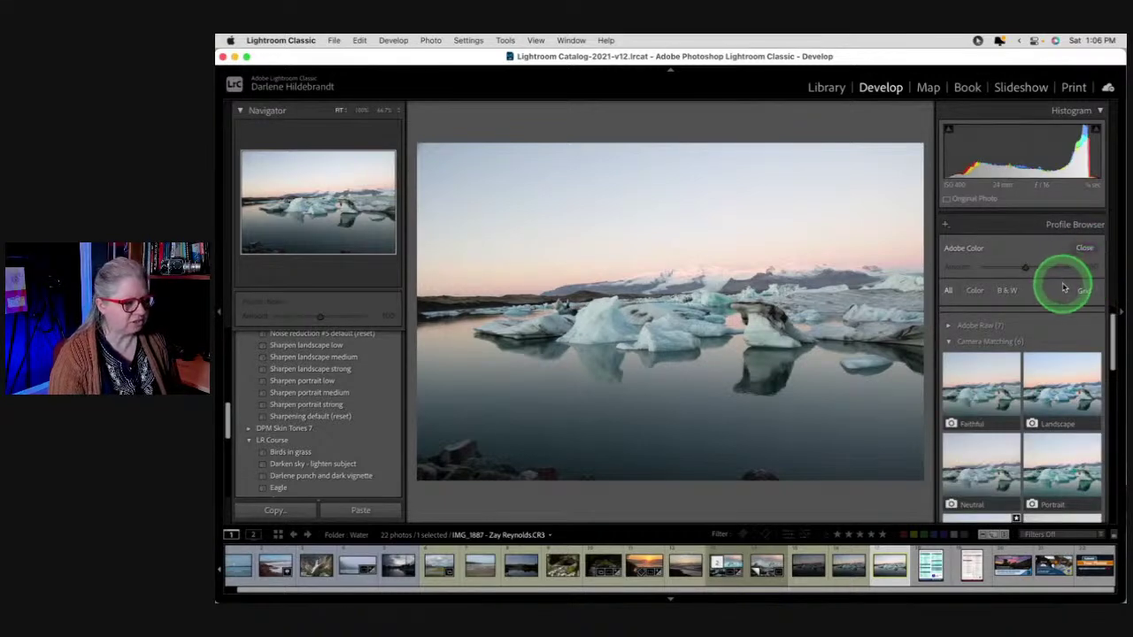
left_click(1043, 354)
scroll(1043, 359, "down", 1)
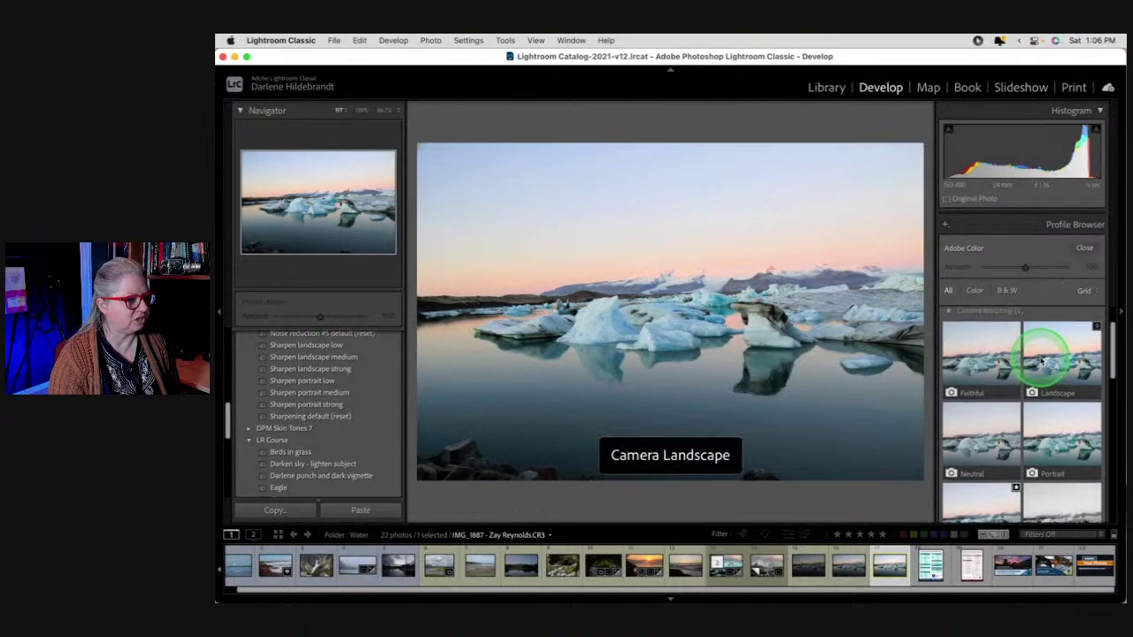
scroll(1043, 359, "up", 1)
left_click(1049, 399)
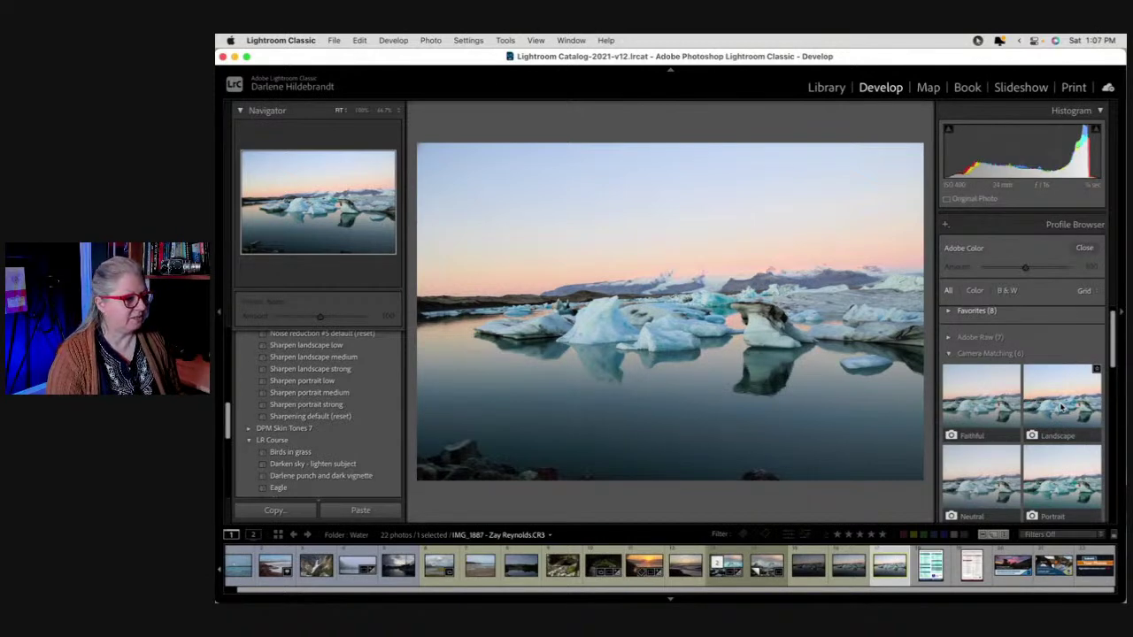
left_click(1063, 405)
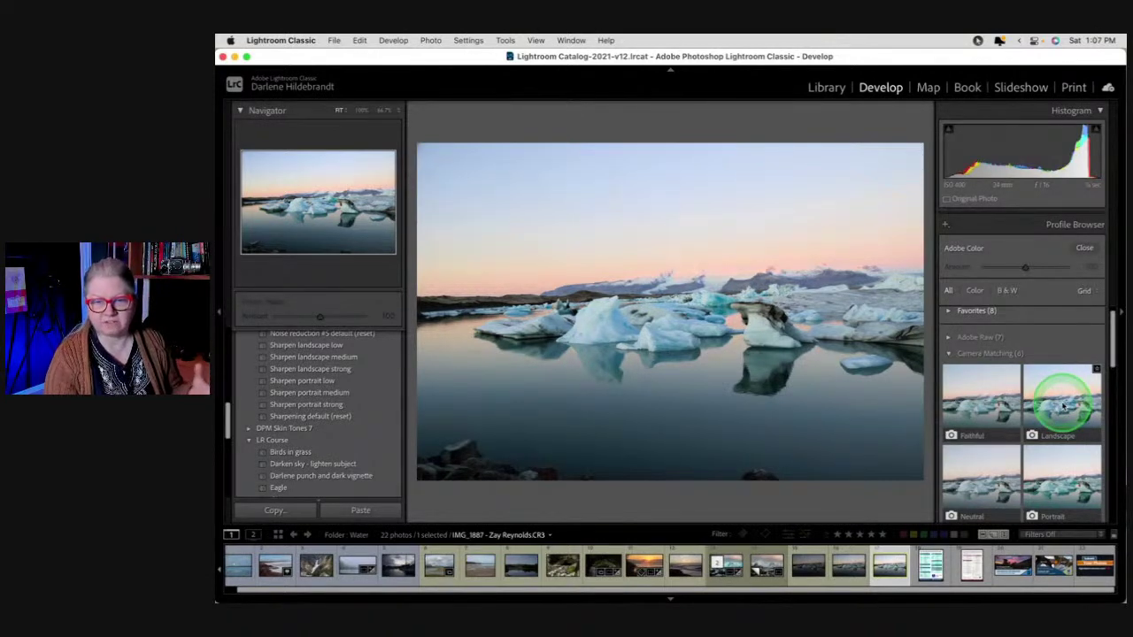
Preview the Camera Faithful, Neutral, Portrait, Monochrome and Standard profiles on the photo
left_click(986, 396)
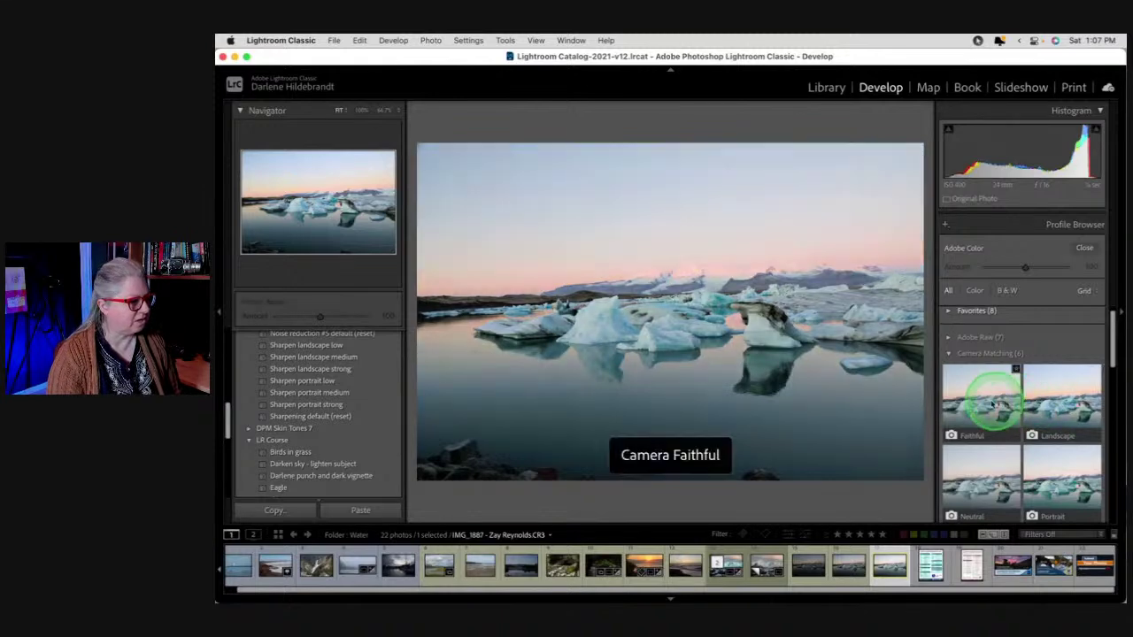
scroll(988, 400, "down", 2)
left_click(981, 421)
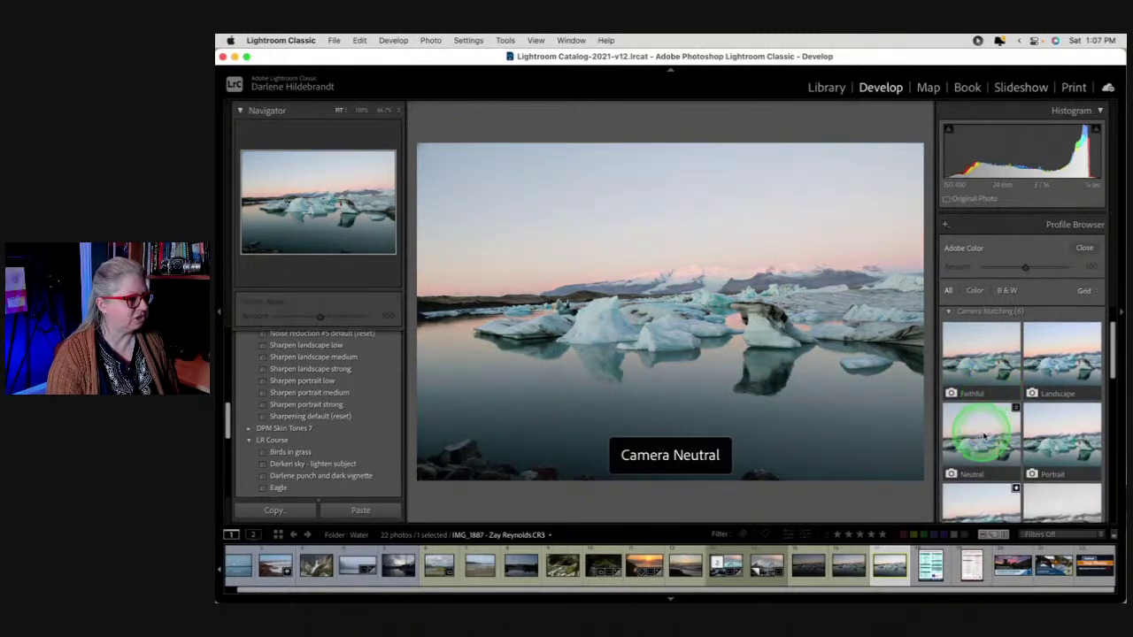
left_click(1073, 434)
scroll(1075, 441, "down", 1)
scroll(1074, 441, "down", 1)
left_click(1075, 438)
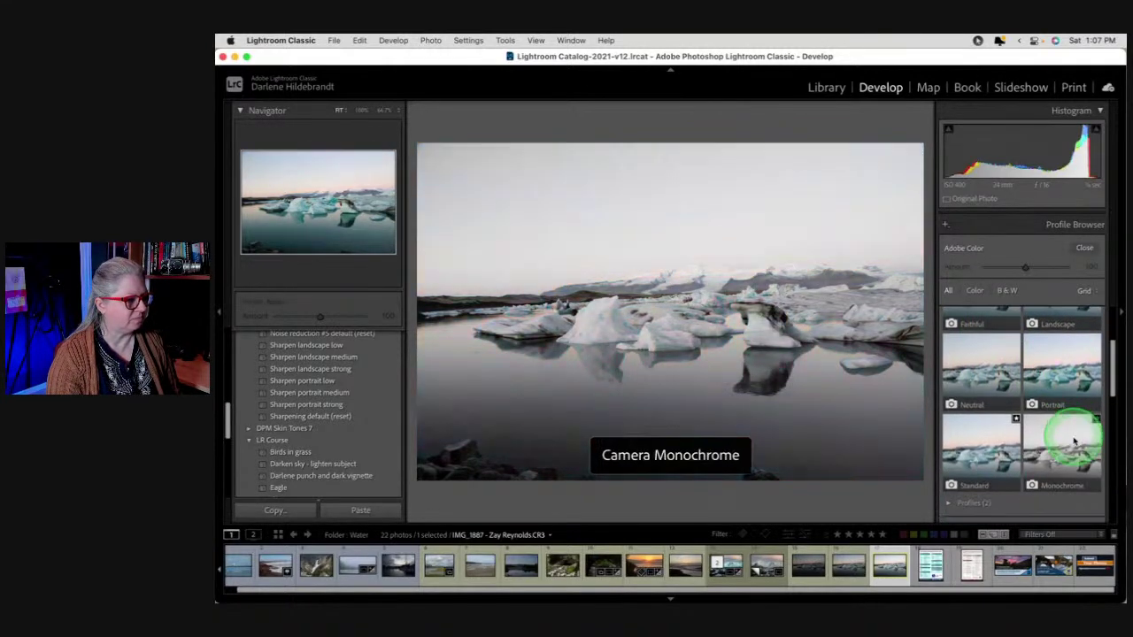
left_click(983, 447)
left_click(1058, 447)
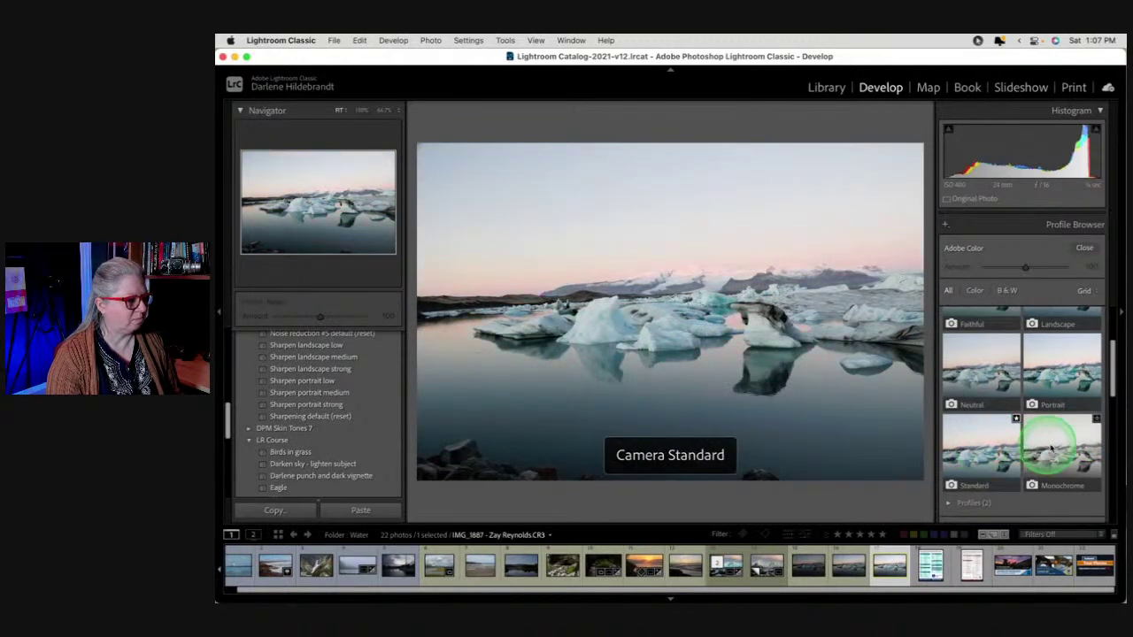
left_click(983, 442)
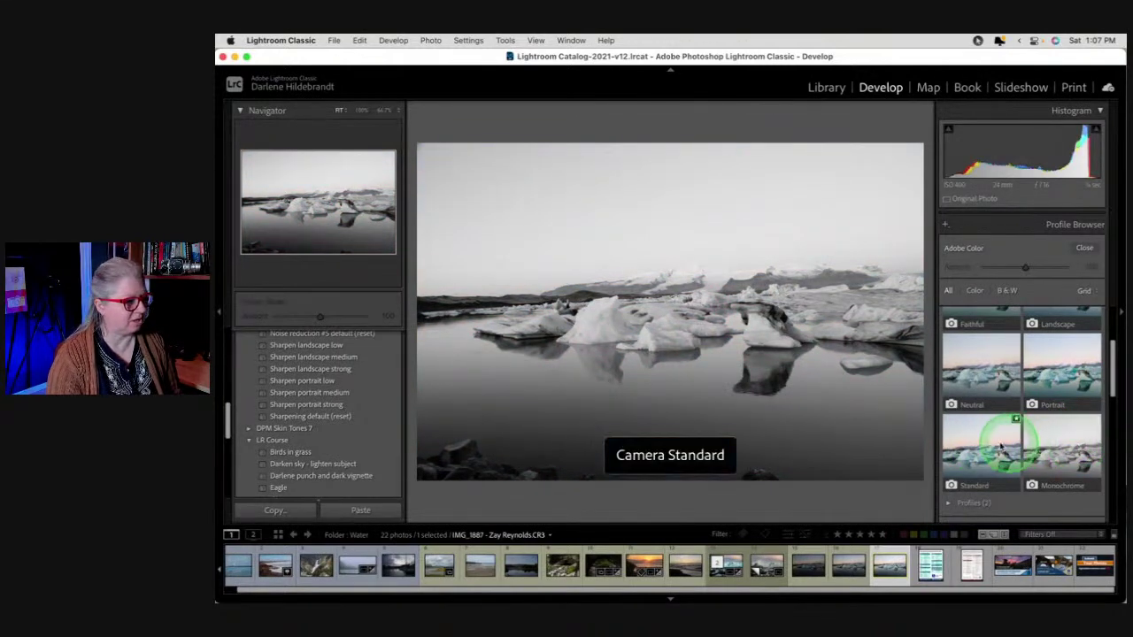
Recheck Camera Neutral, then apply Camera Landscape and close the Profile Browser
scroll(1001, 416, "up", 3)
left_click(1004, 368)
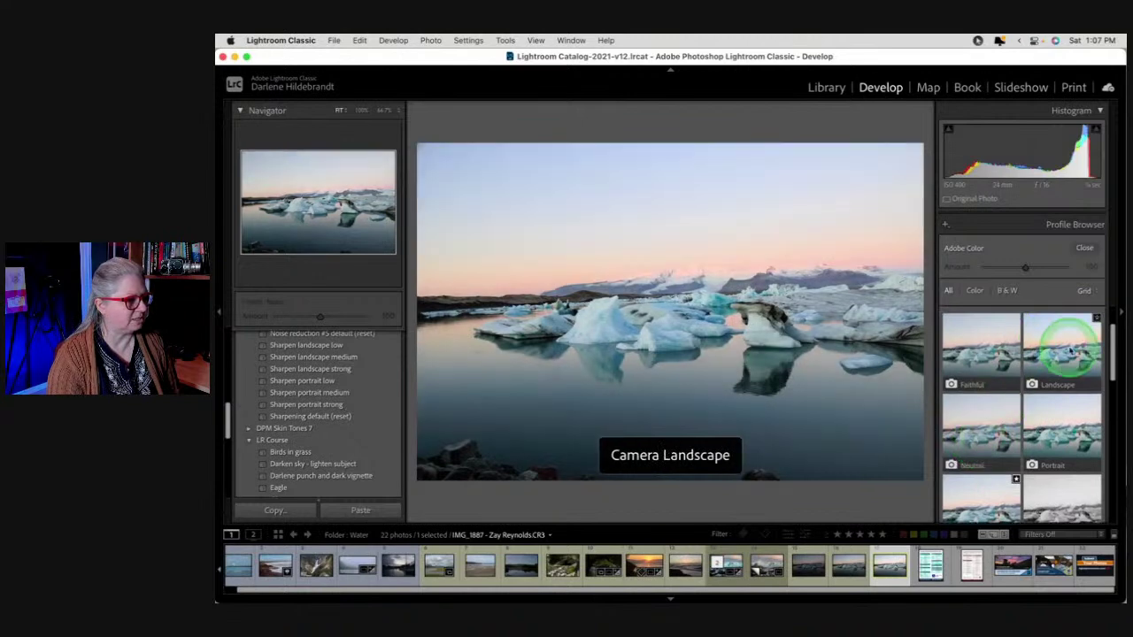
left_click(1068, 352)
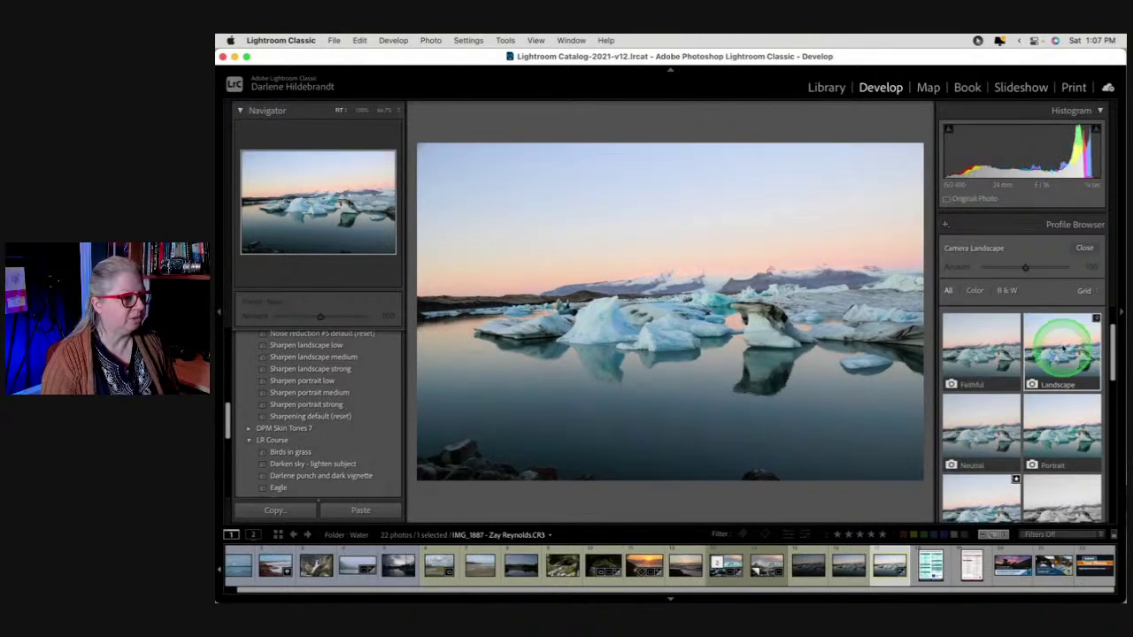
left_click(1084, 249)
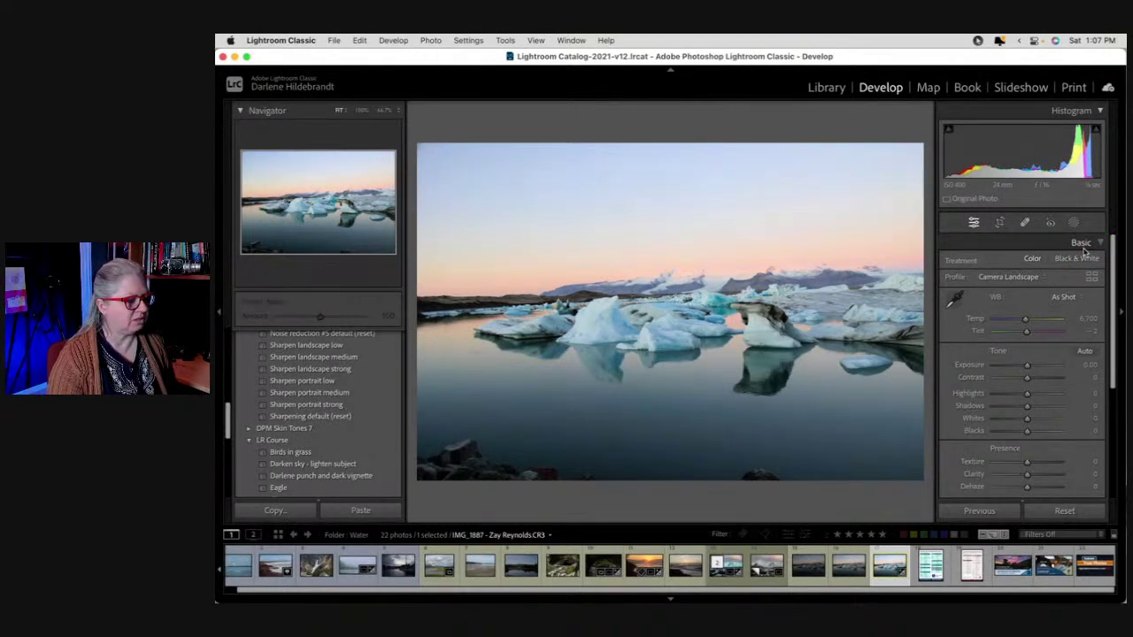
Level the horizon with Auto straighten in Crop & Straighten (0.59°)
key("r")
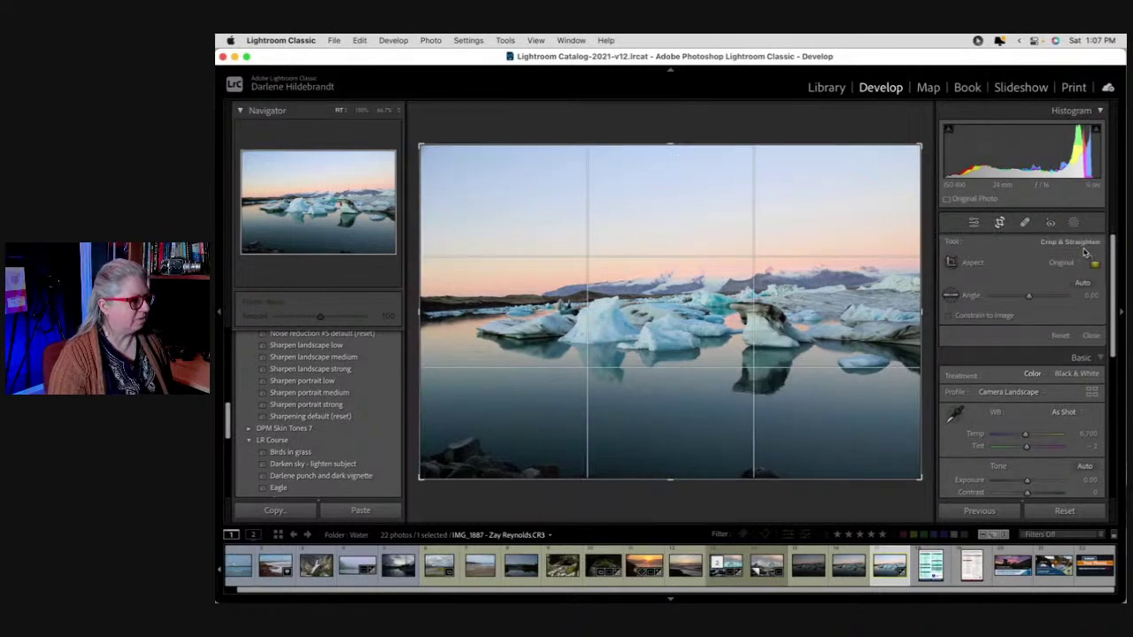
left_click_drag(632, 298, 916, 143)
left_click(1082, 283)
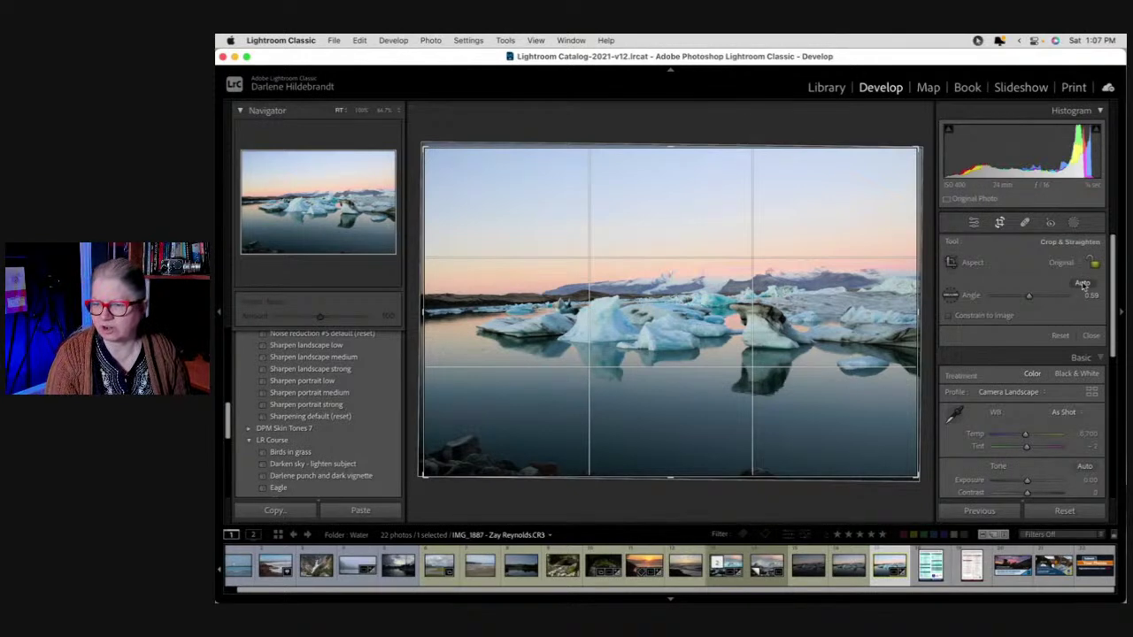
left_click(1082, 283)
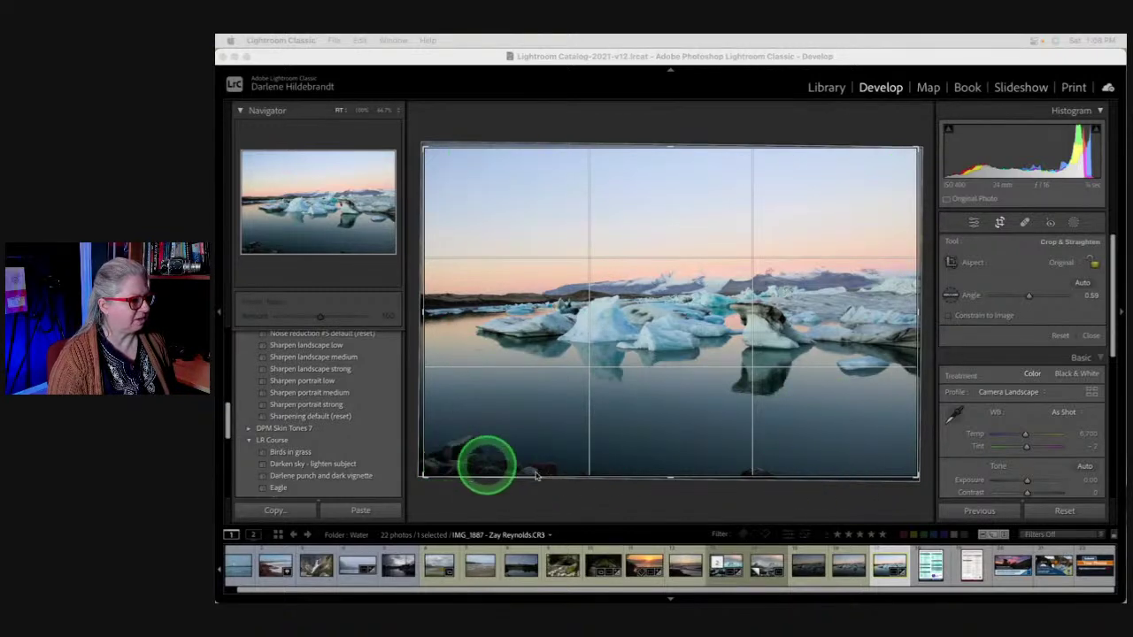
Lower the crop's top edge to trim the sky and shift the image to show foreground rocks
left_click(670, 150)
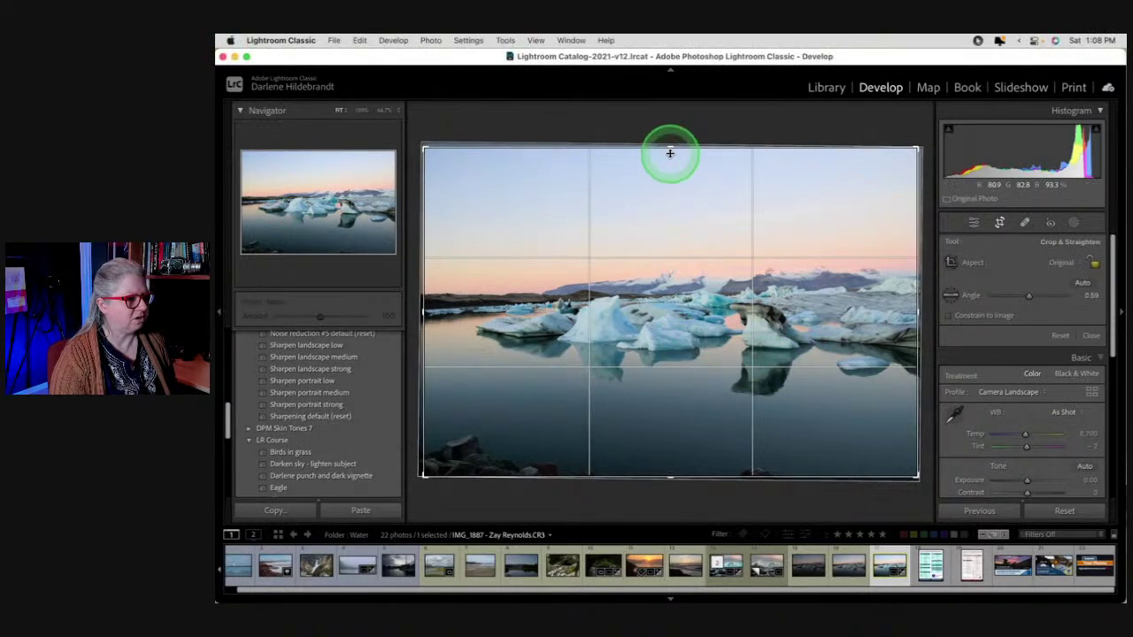
left_click_drag(672, 150, 668, 185)
left_click_drag(511, 413, 655, 399)
left_click(702, 397)
Commit the panorama crop, then re-crop to extend the bottom edge and reposition the frame
key("Return")
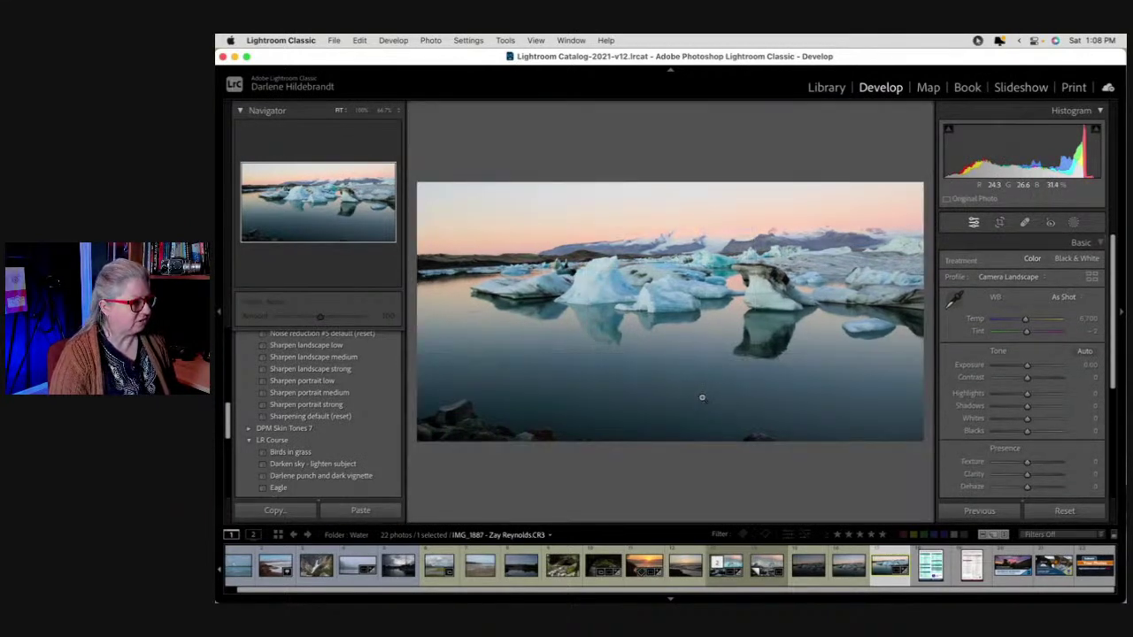
left_click_drag(789, 474, 866, 493)
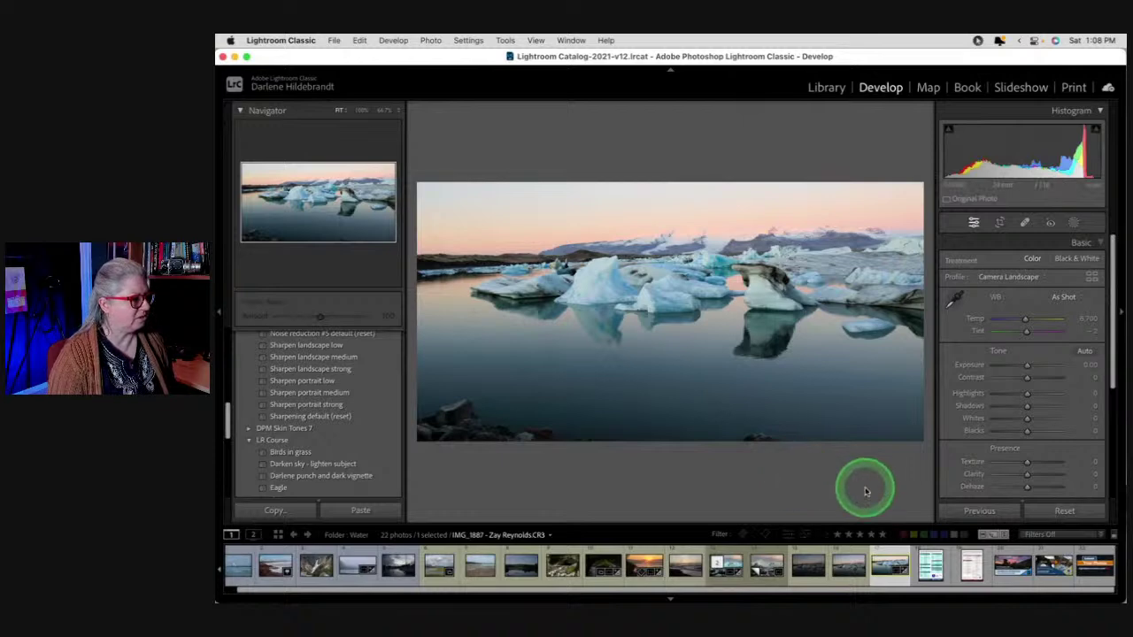
left_click_drag(723, 441, 677, 436)
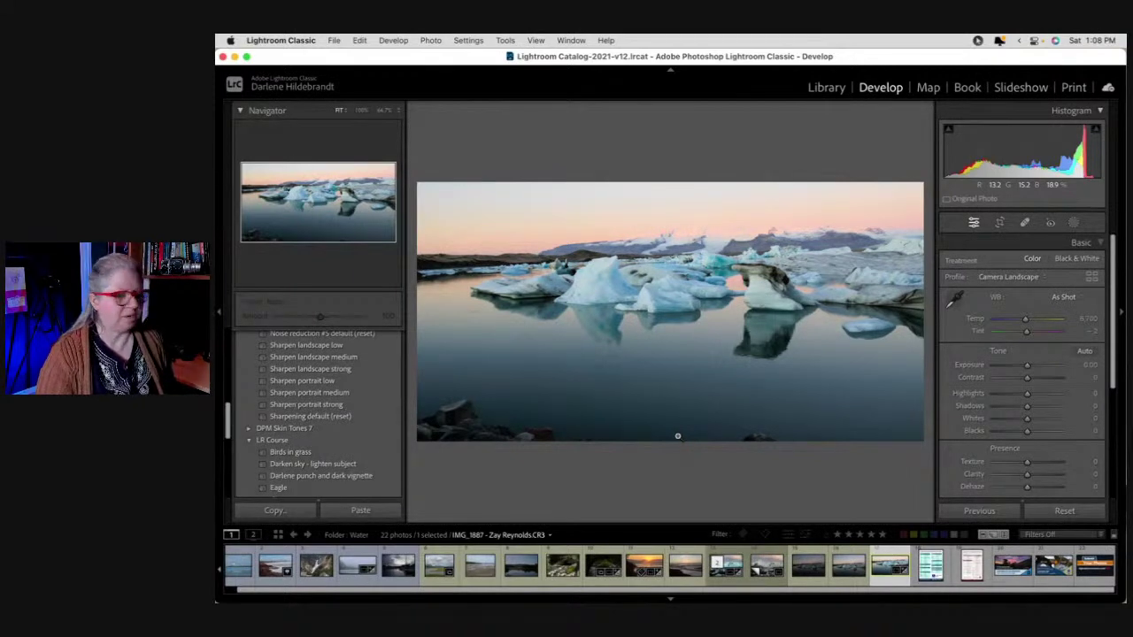
key("r")
left_click_drag(661, 397, 670, 456)
left_click(717, 486)
key("r")
left_click(670, 456)
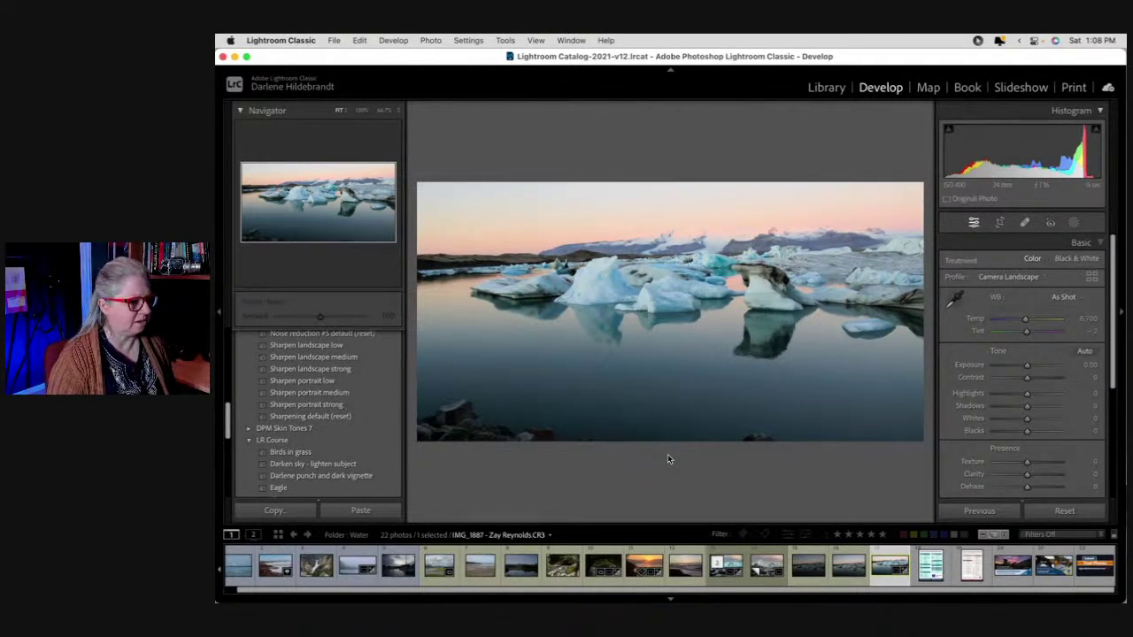
Set Whites to +19 and Blacks to -25 while checking for clipping
left_click(997, 370)
scroll(1027, 367, "down", 1)
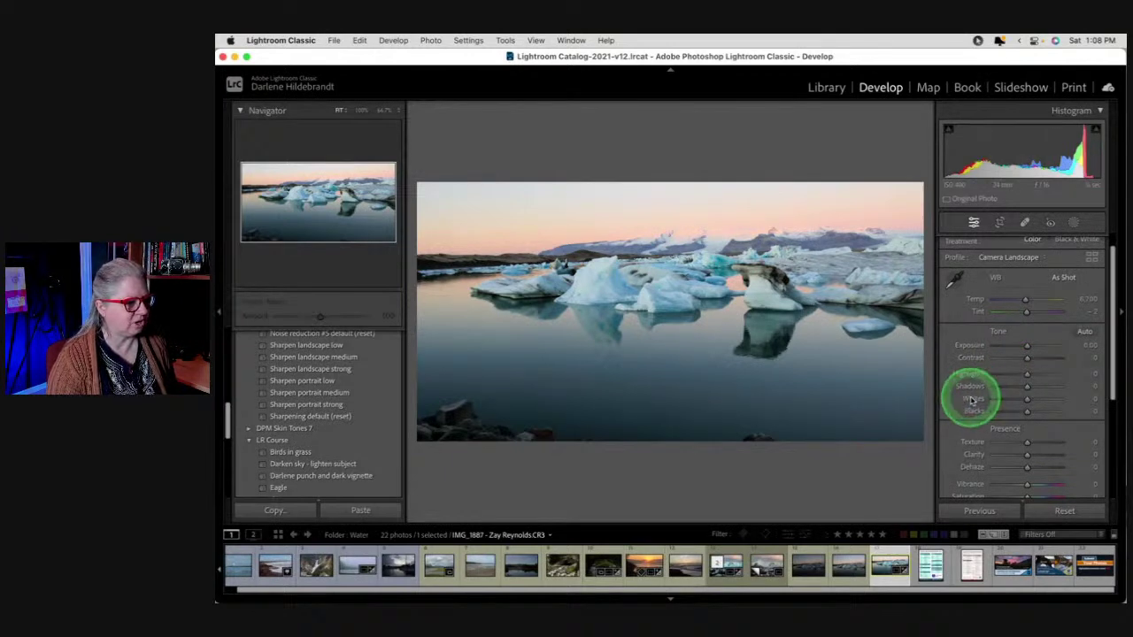
left_click_drag(972, 400, 978, 400)
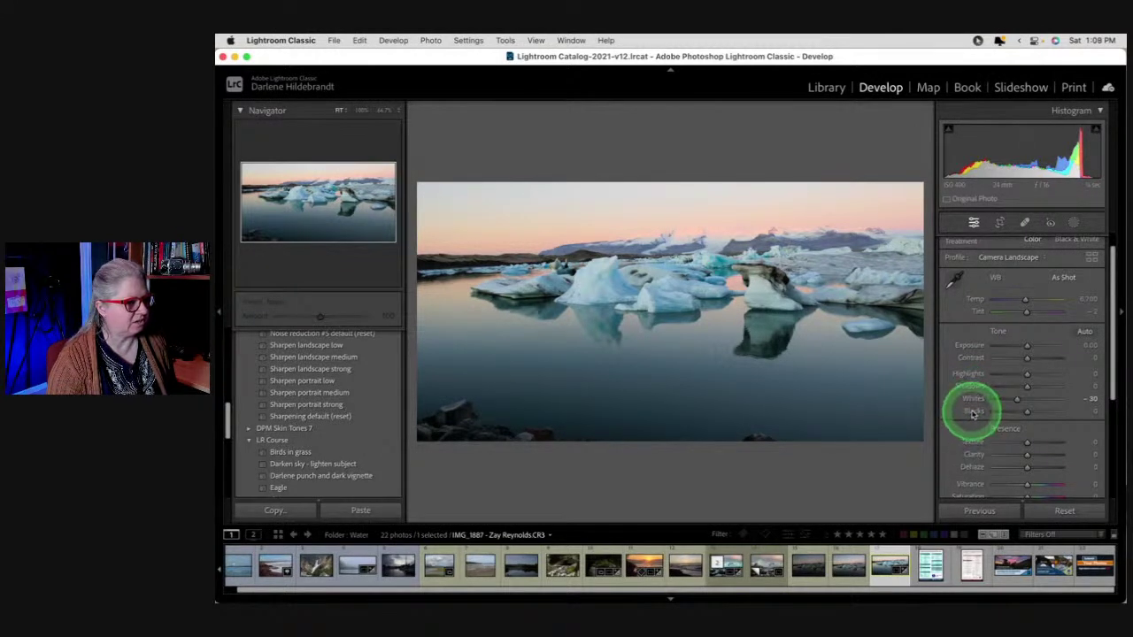
left_click_drag(971, 410, 1033, 397)
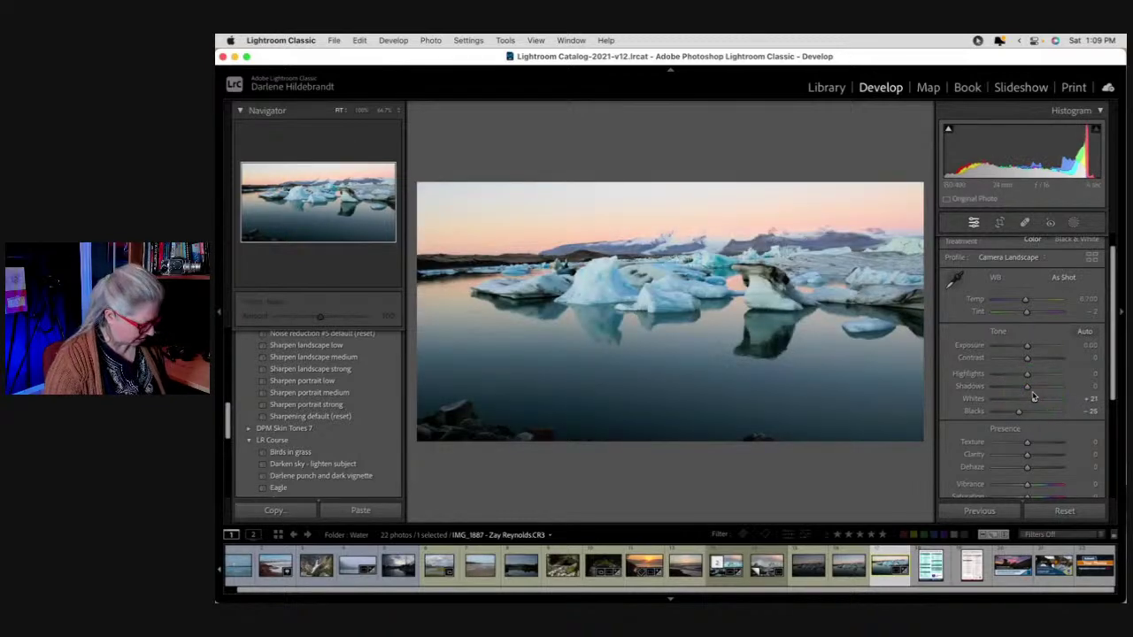
left_click(1033, 397)
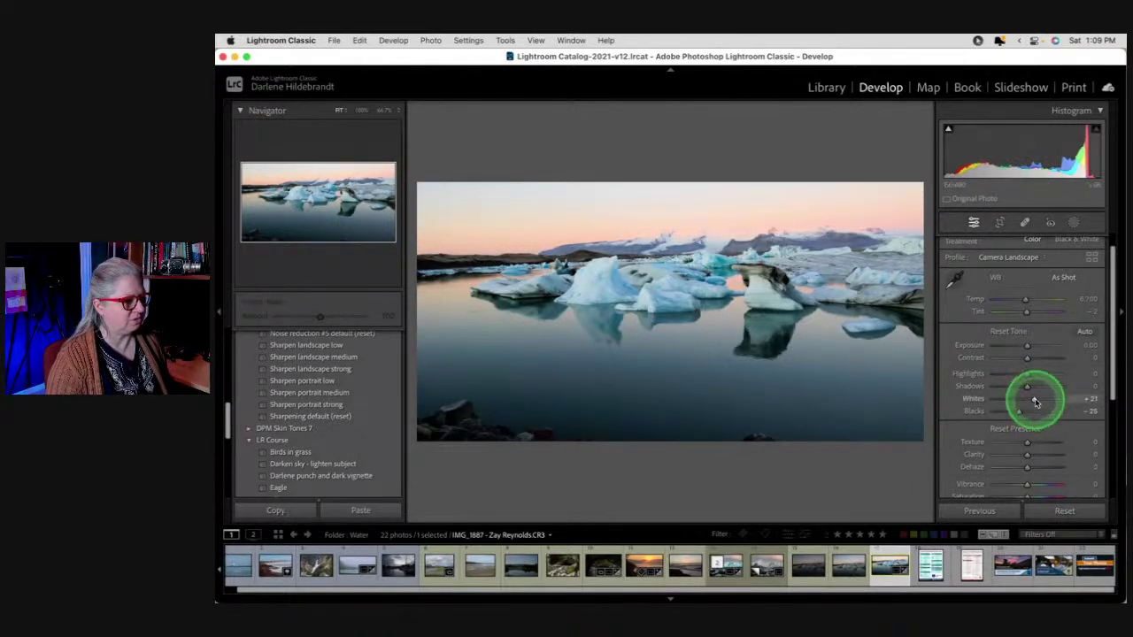
mouse_move(1035, 403)
left_mouse_down()
mouse_move(1012, 398)
mouse_move(1059, 401)
mouse_move(1035, 402)
left_mouse_up()
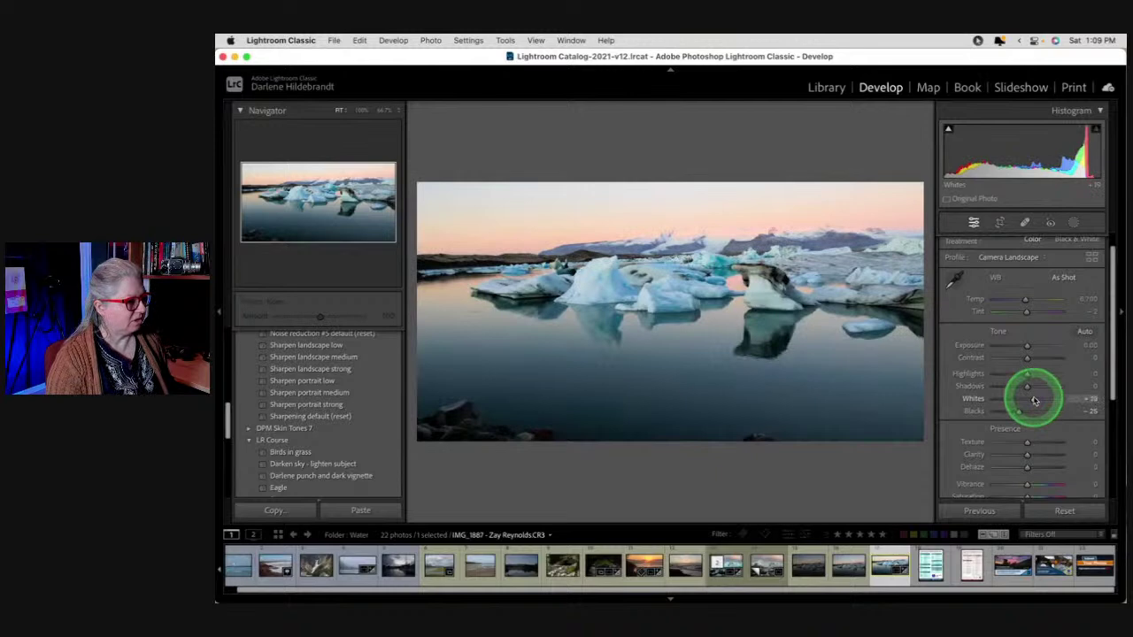
Compare with the original, pull Highlights to about -55, and hide the left panel
key("backslash")
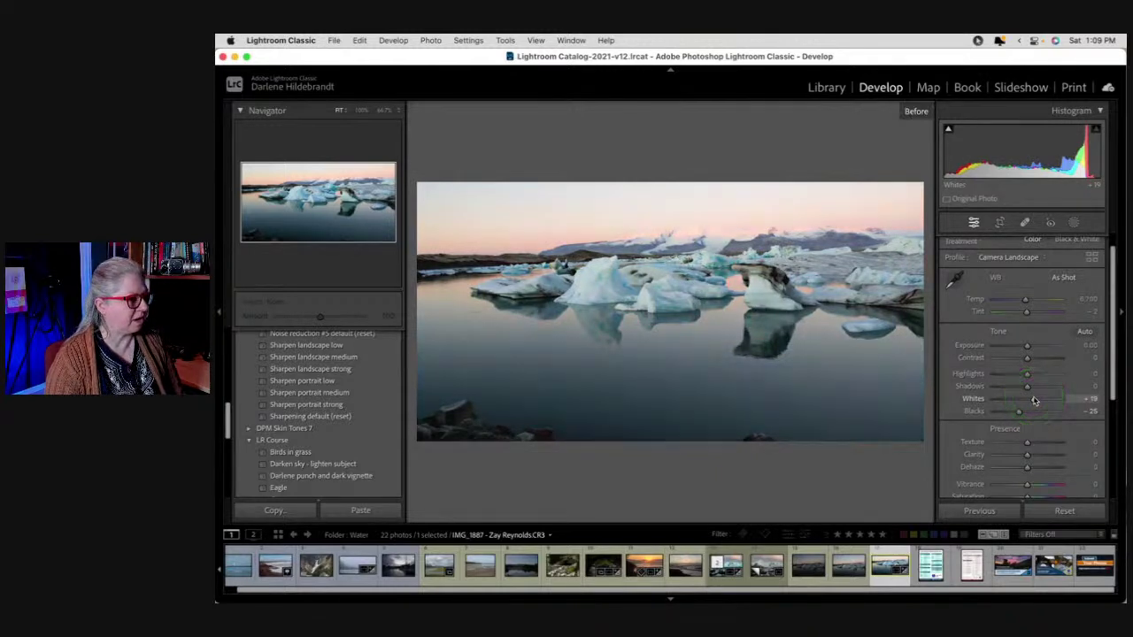
key("backslash")
key("backslash")
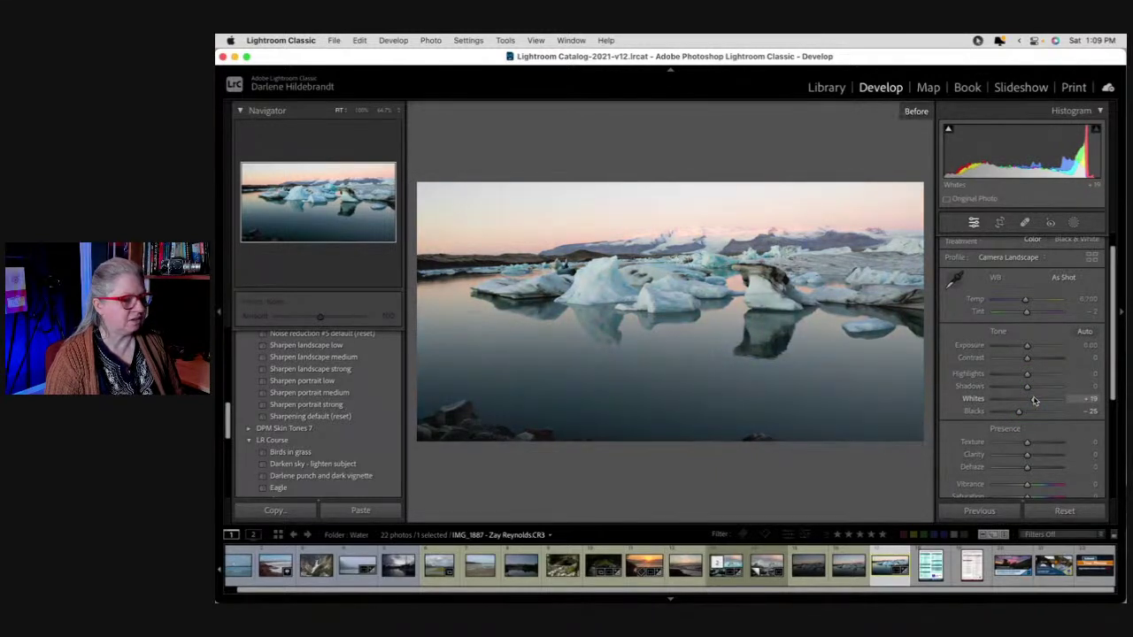
key("backslash")
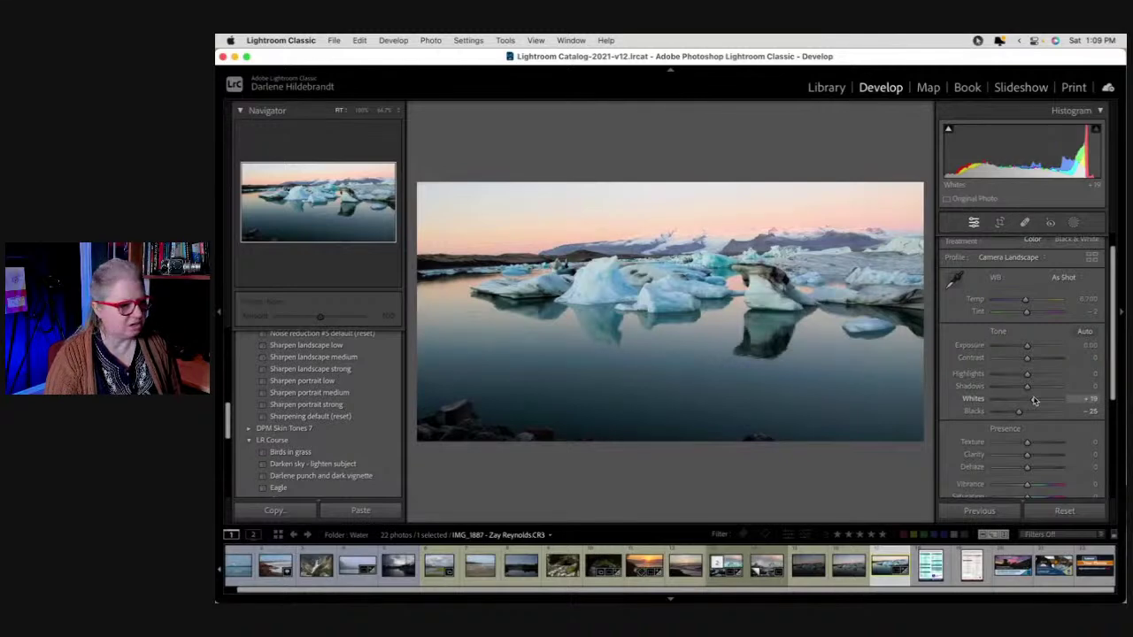
left_click_drag(1042, 334, 1032, 383)
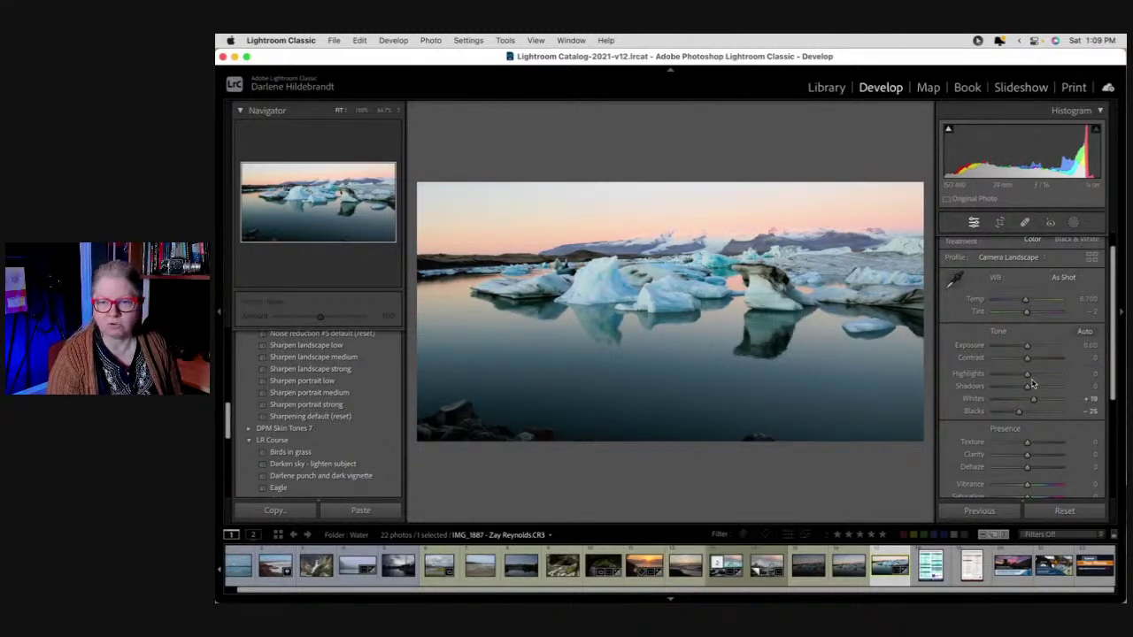
mouse_move(741, 241)
left_mouse_down()
mouse_move(649, 227)
mouse_move(488, 236)
mouse_move(704, 233)
left_mouse_up()
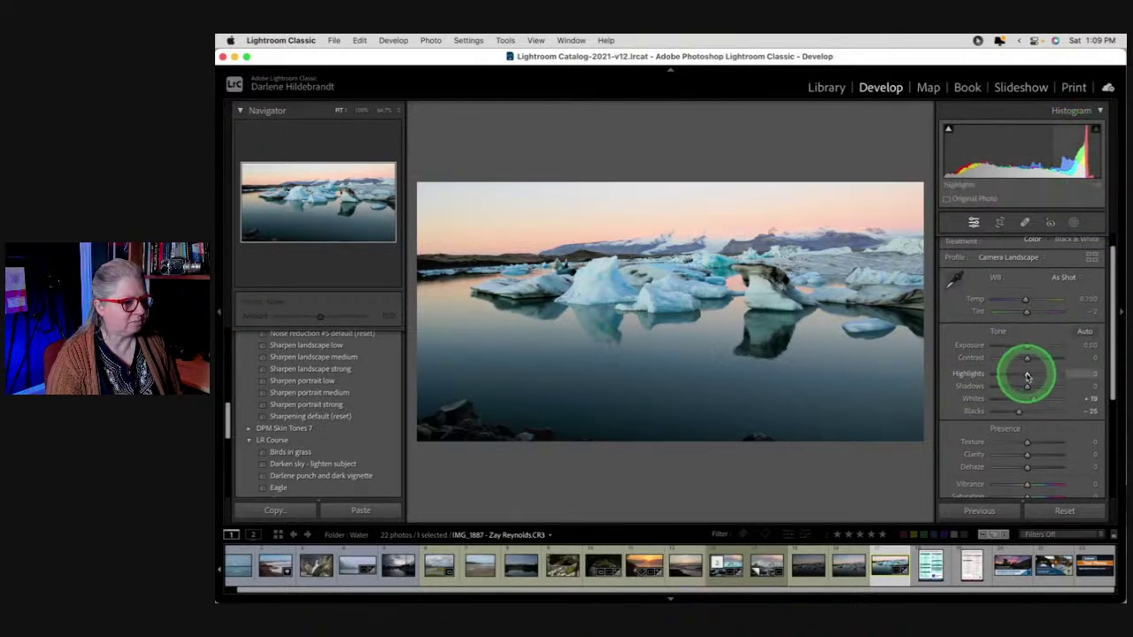
left_click_drag(1026, 375, 1009, 373)
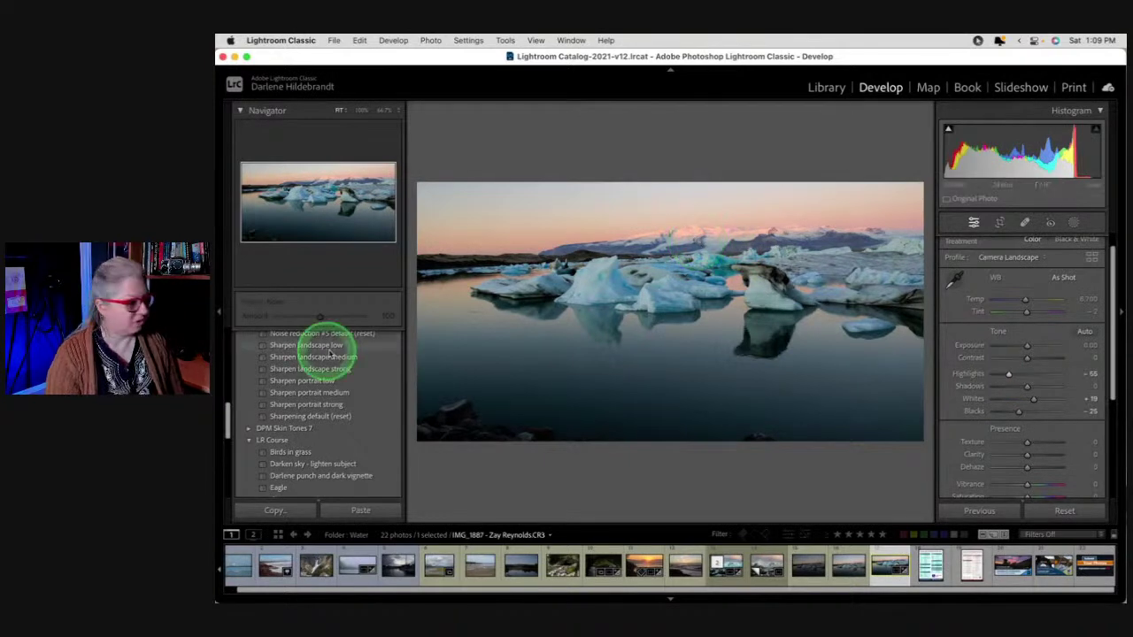
left_click(221, 314)
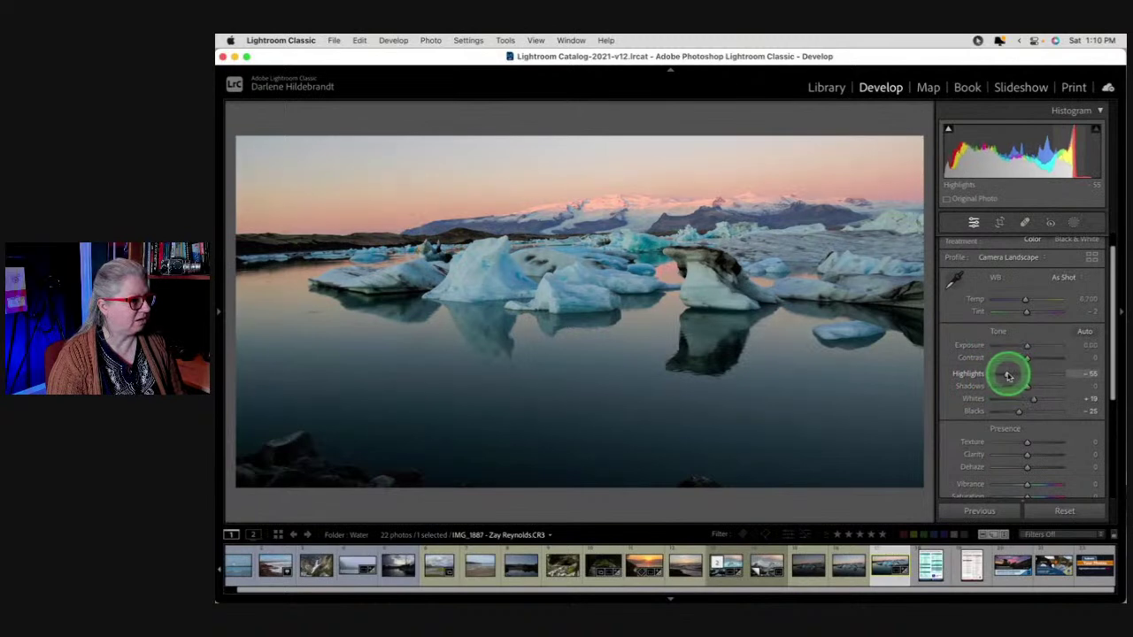
Deepen Highlights to -61 and set Clarity to a subtle +12
left_click_drag(1008, 375, 1008, 376)
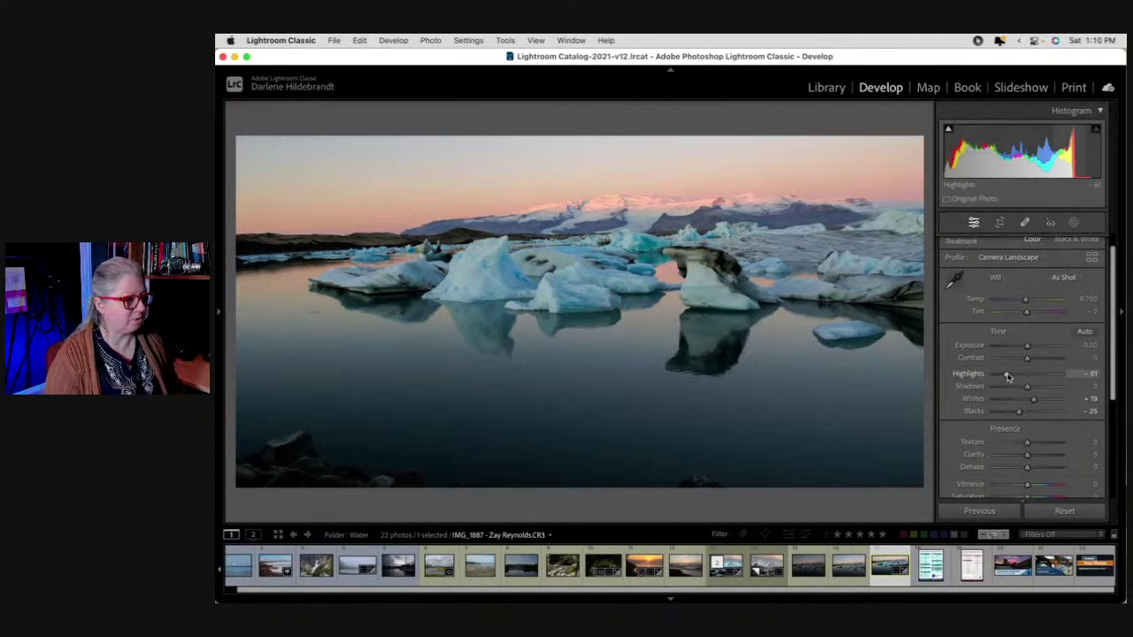
scroll(1018, 380, "down", 1)
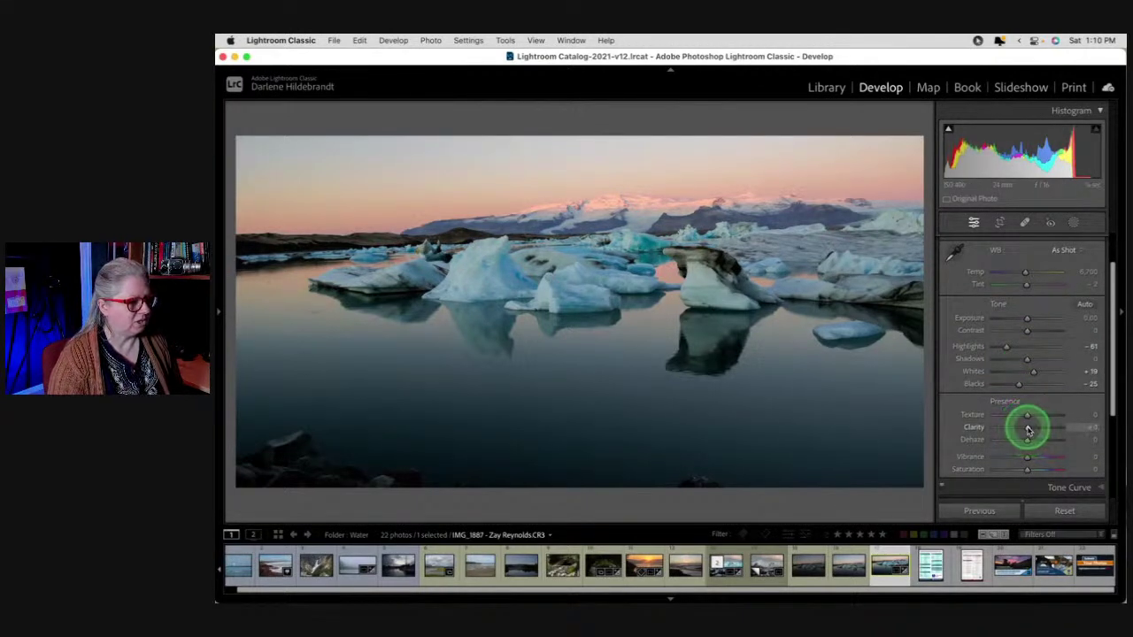
left_click_drag(1028, 430, 1089, 430)
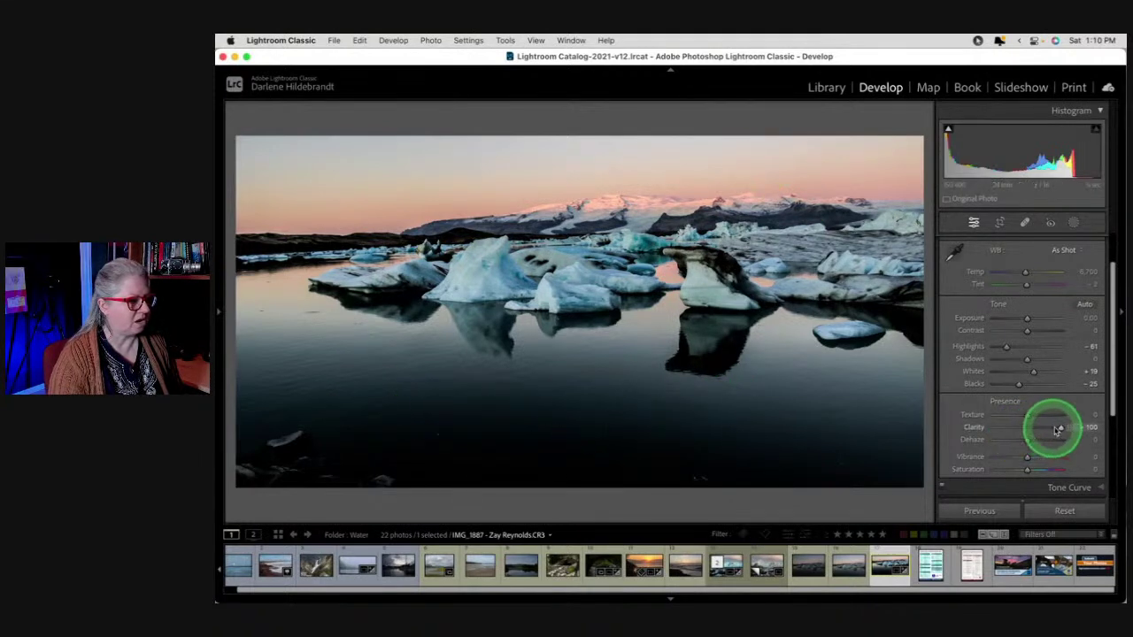
left_click_drag(1058, 429, 1030, 430)
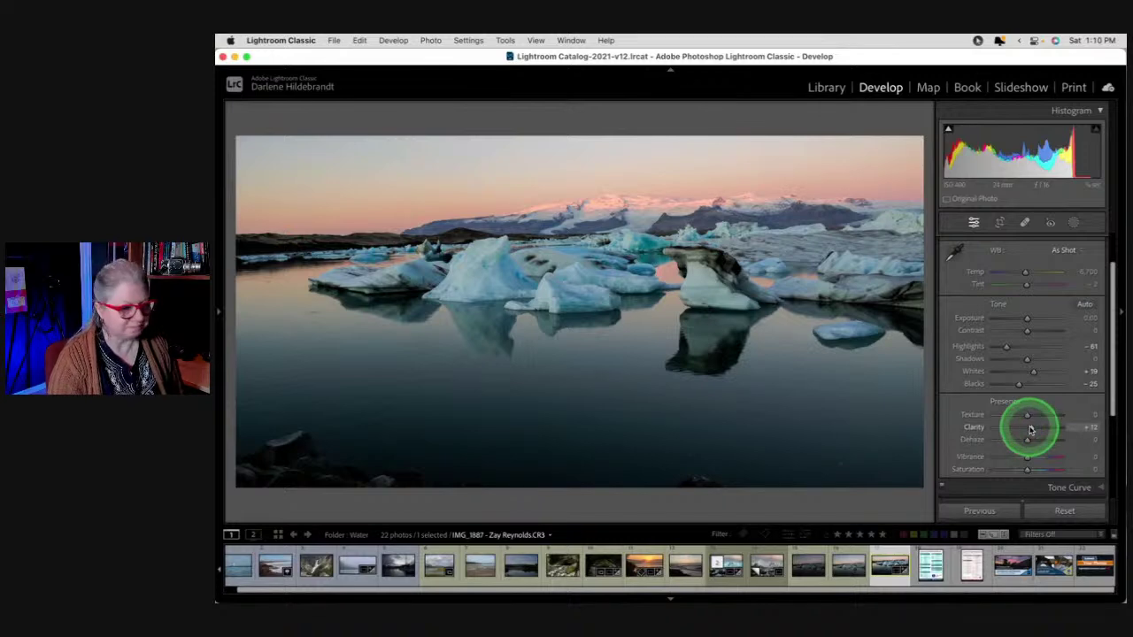
scroll(1030, 429, "down", 5)
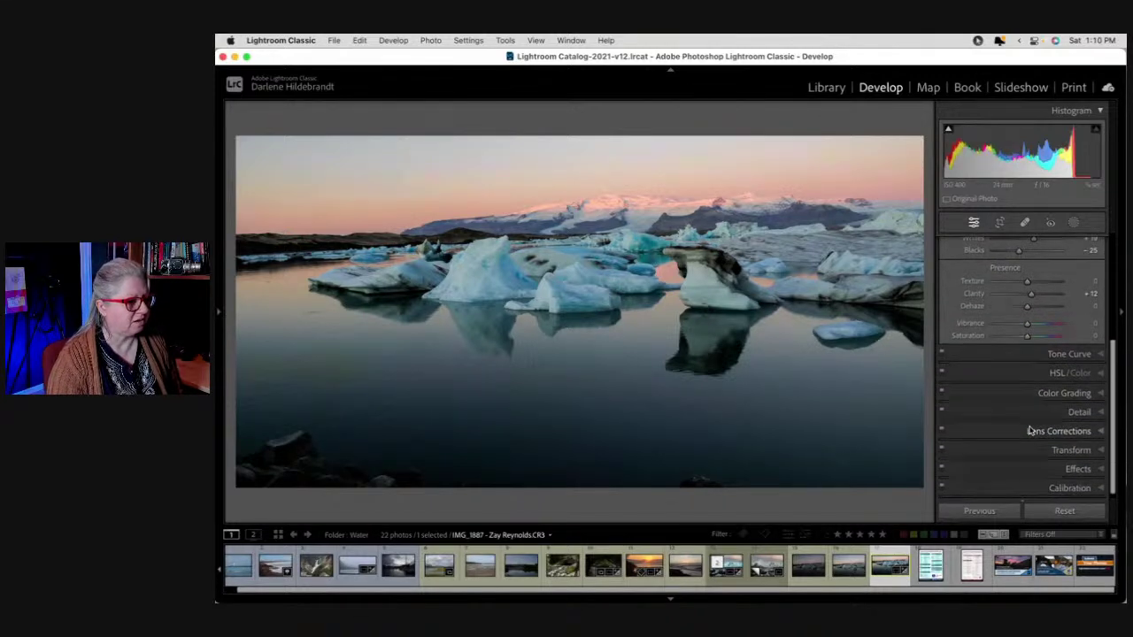
Use the HSL Luminance targeted tool on the sky to set Orange -23 and Red -6
left_click(1031, 372)
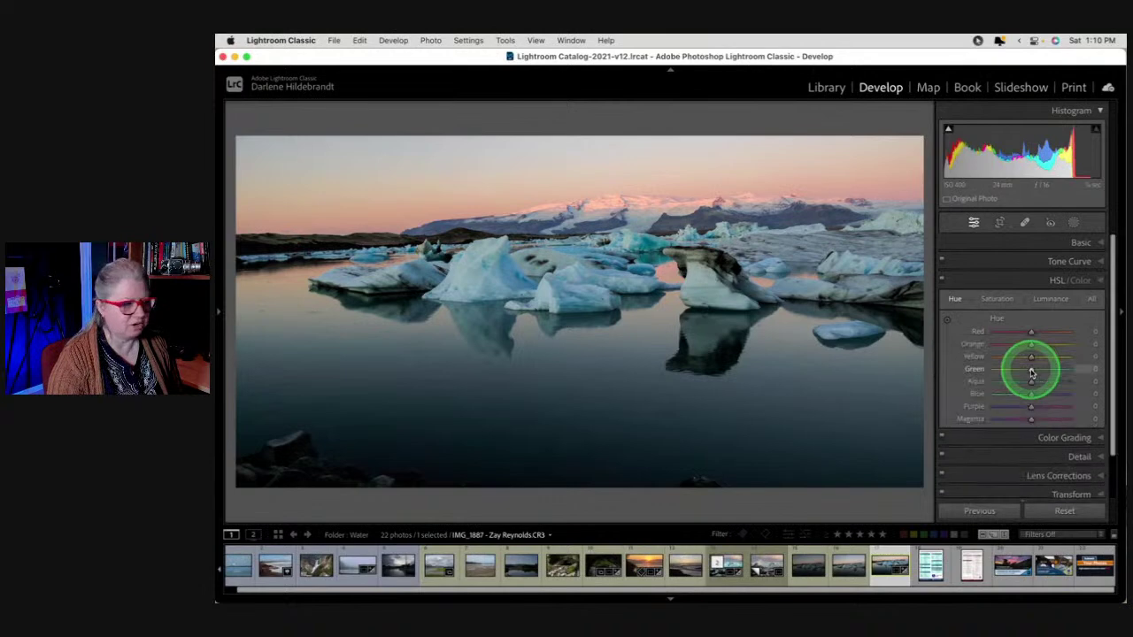
left_click(1051, 299)
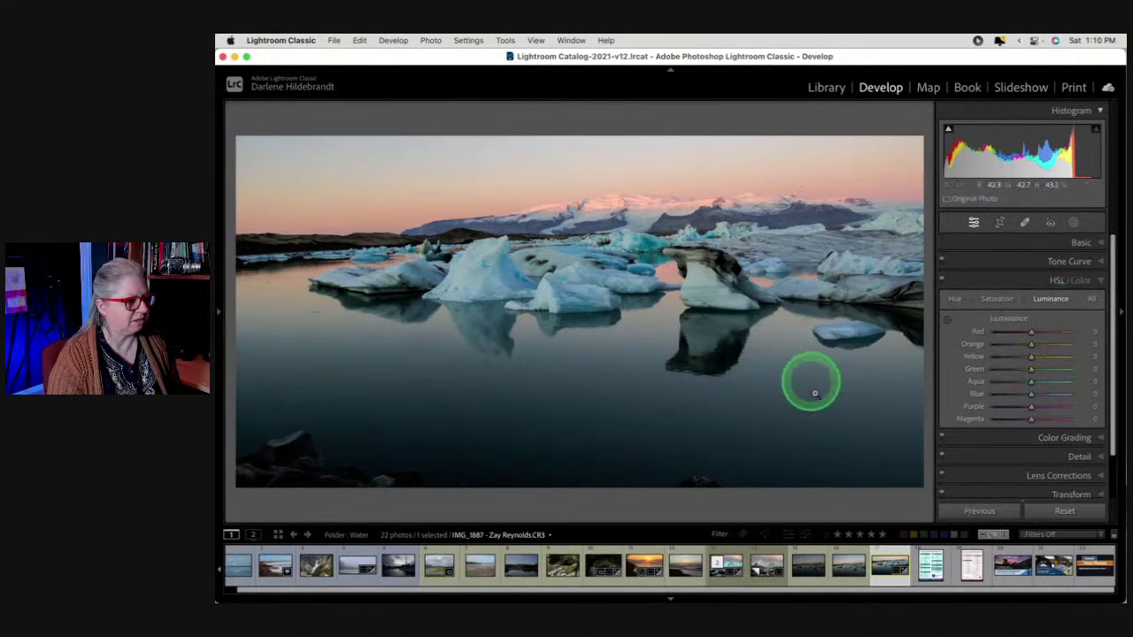
left_click(947, 322)
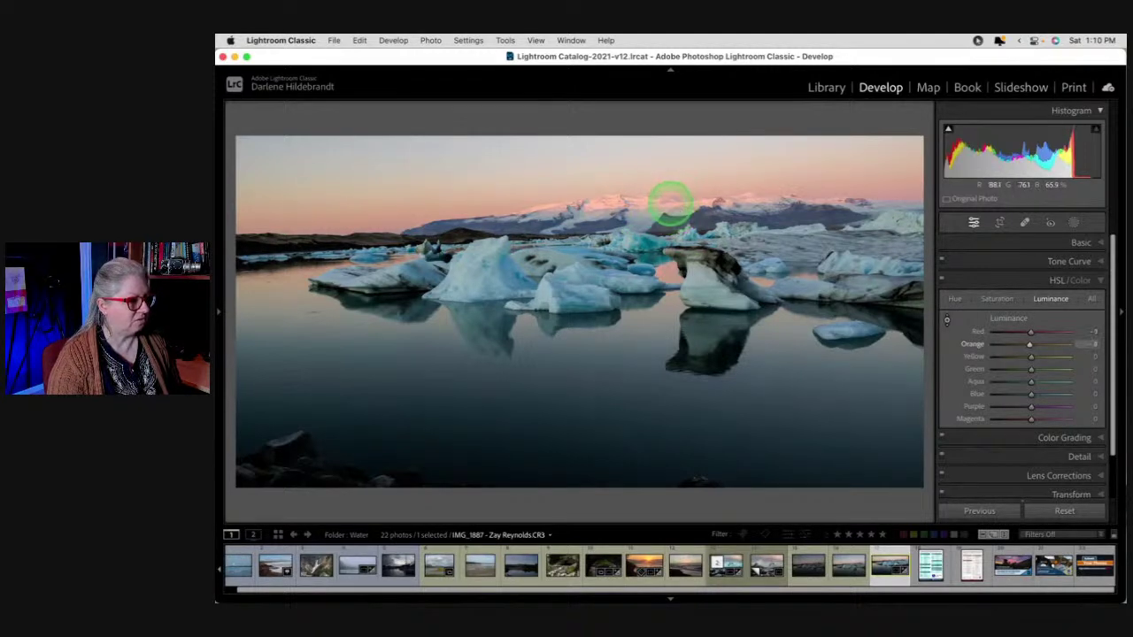
left_click_drag(671, 206, 670, 251)
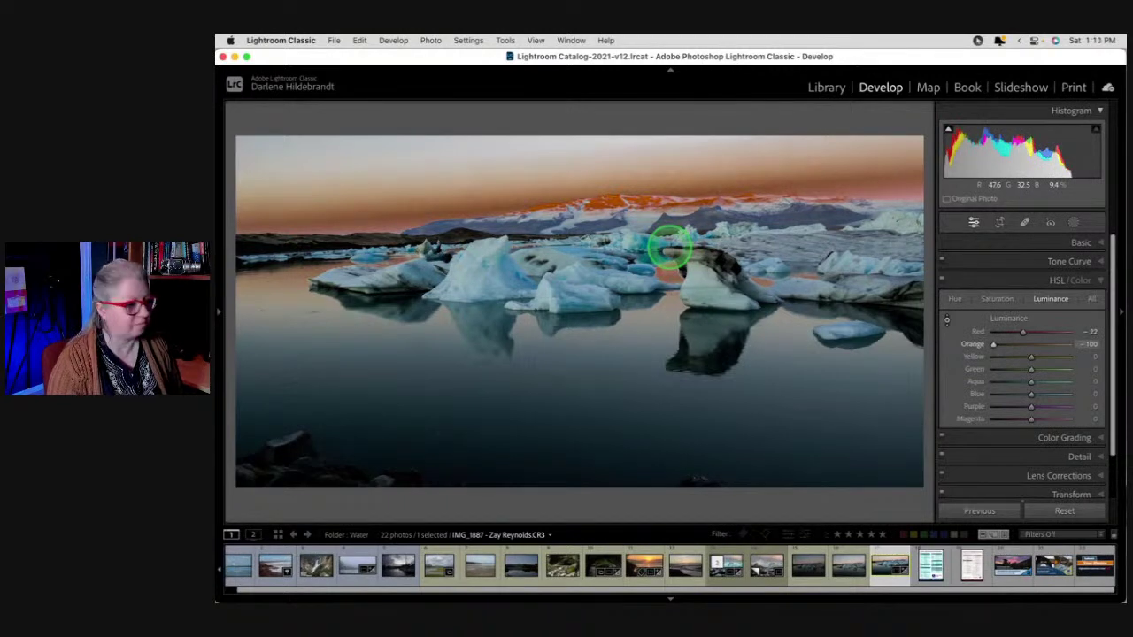
left_click_drag(670, 250, 662, 177)
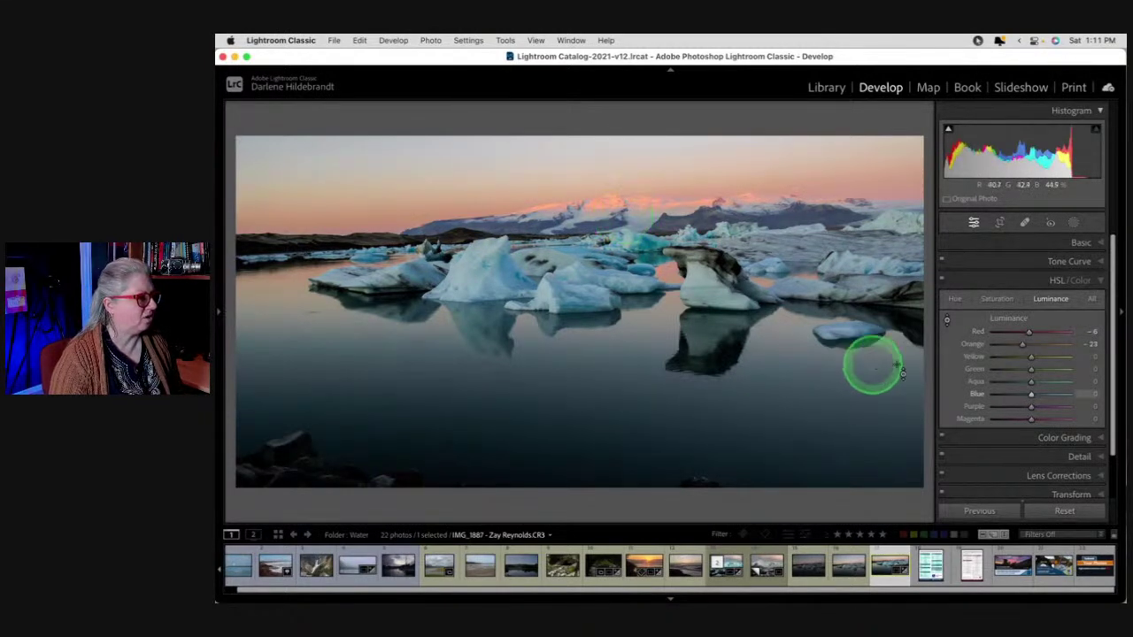
Try Daylight white balance, then revert to As Shot and cool Temp to about 5,848
left_click(1082, 244)
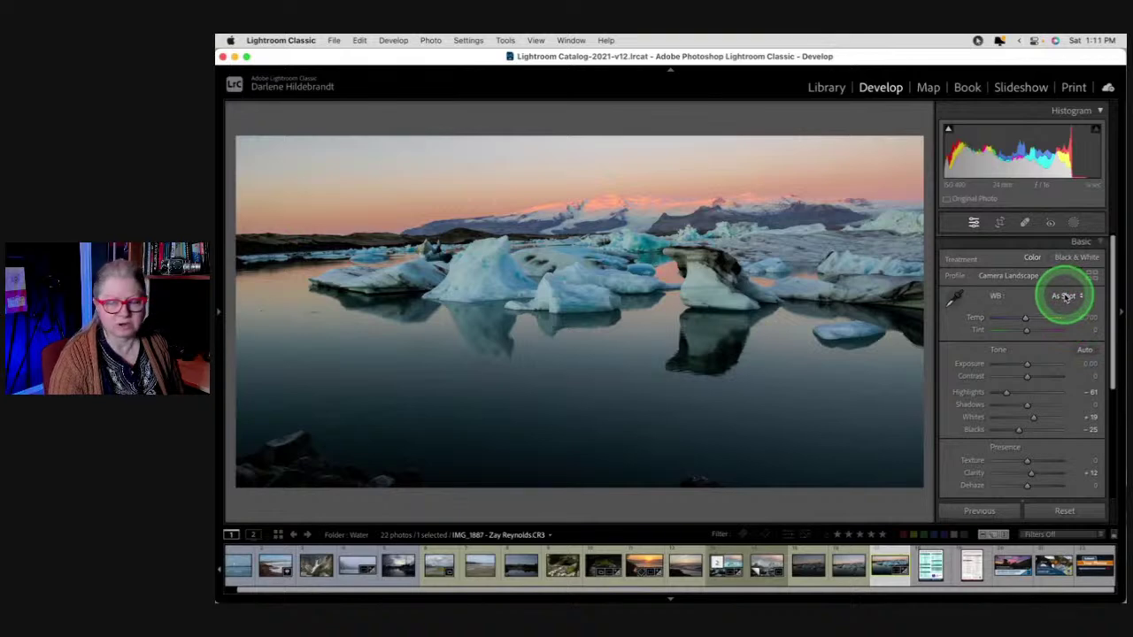
left_click(1068, 298)
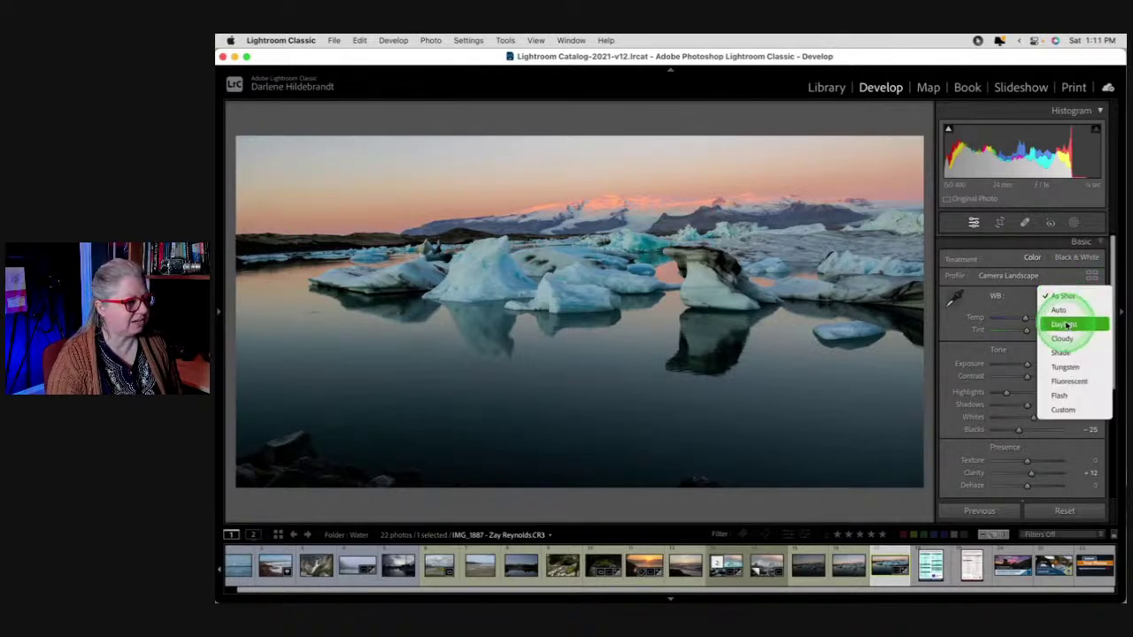
left_click(1065, 325)
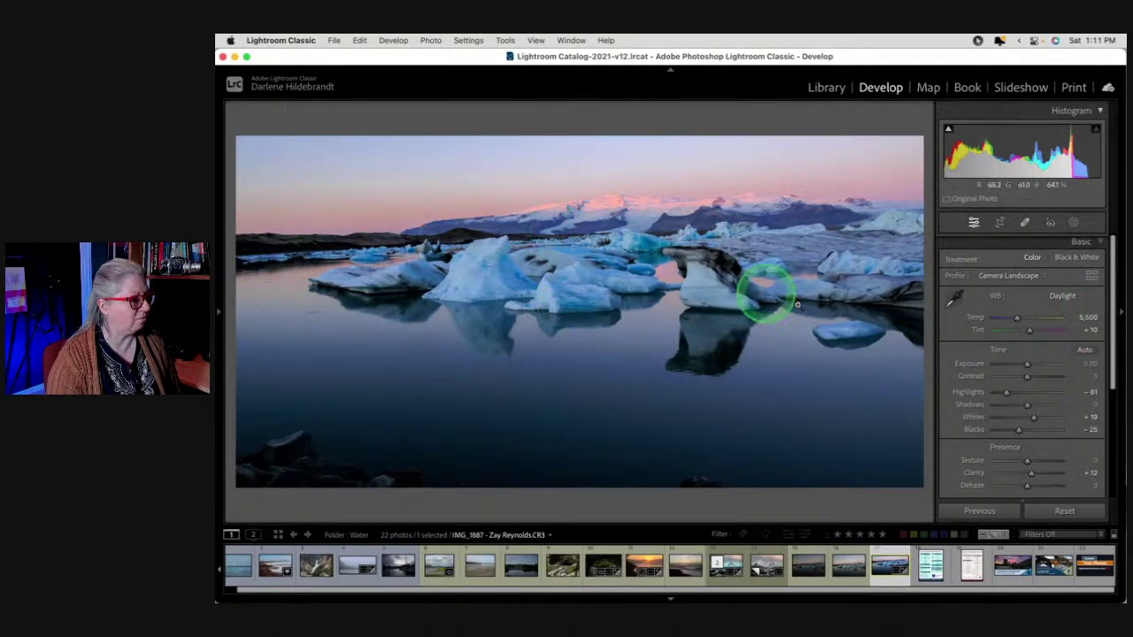
left_click_drag(1080, 317, 1084, 316)
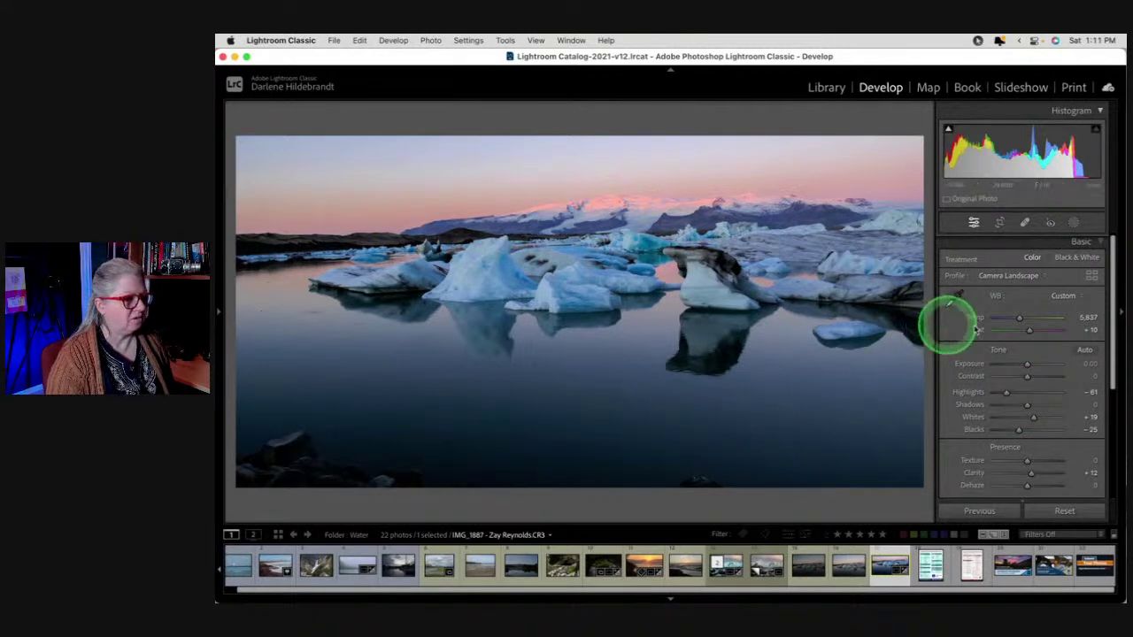
left_click(1060, 296)
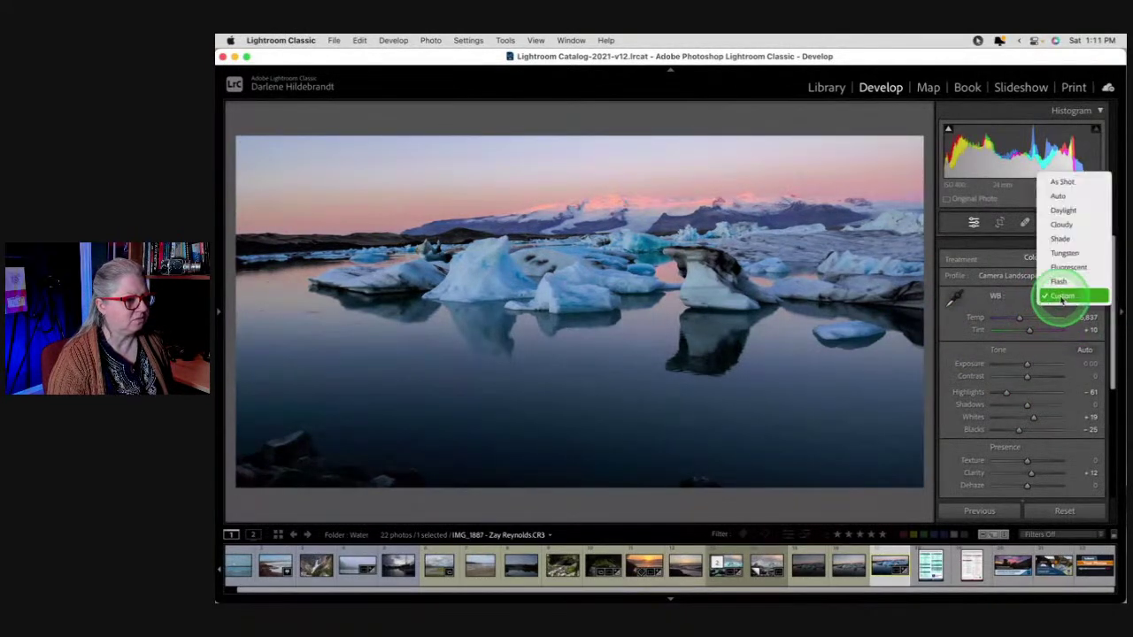
left_click(1063, 182)
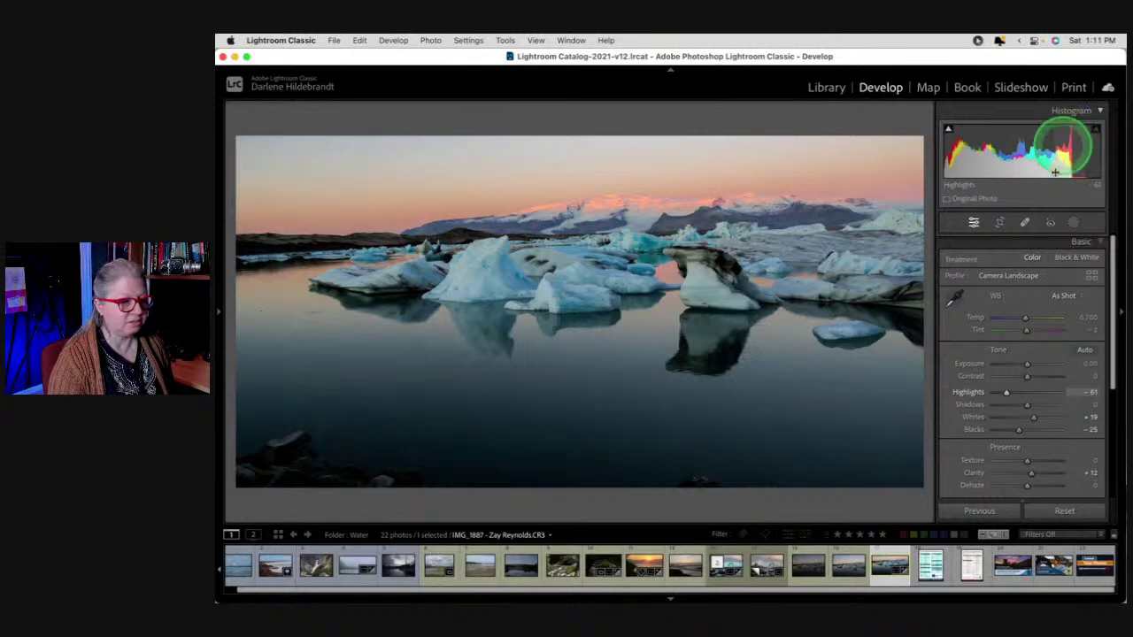
left_click_drag(1081, 316, 1082, 316)
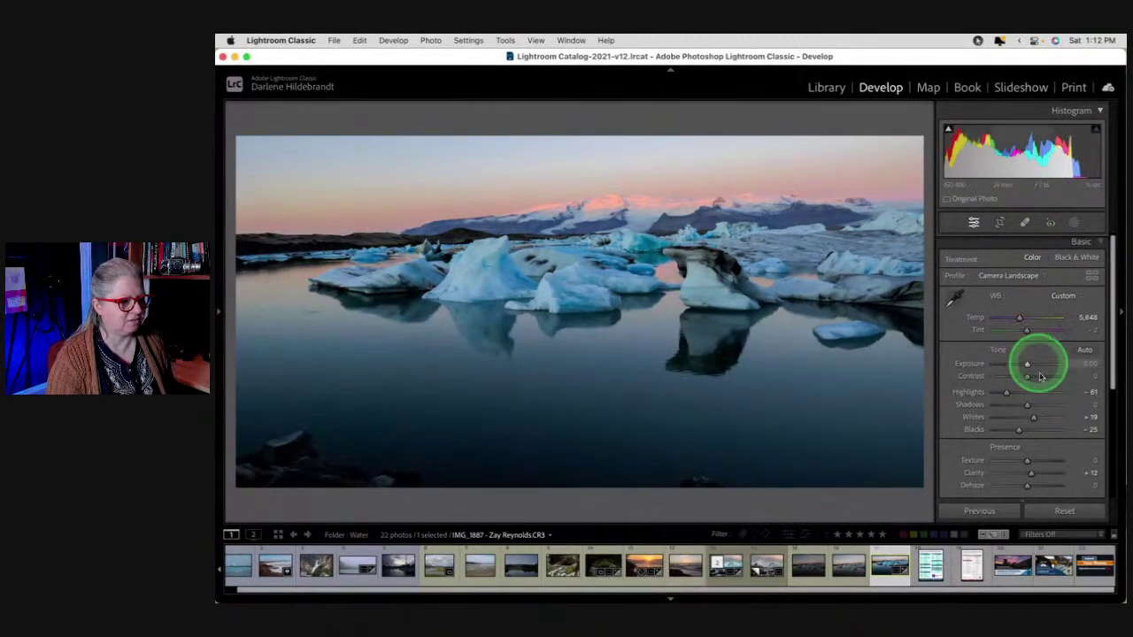
Raise Whites to +34 and Shadows to +14, then compare with the original
left_click_drag(1032, 417, 1038, 419)
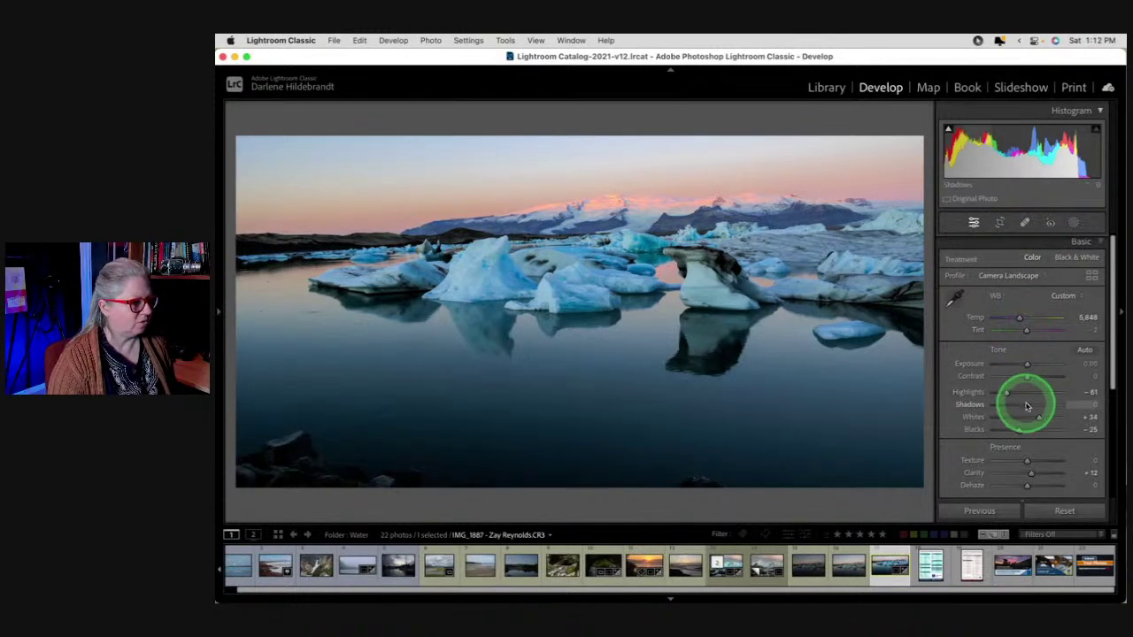
mouse_move(1027, 404)
left_mouse_down()
mouse_move(1047, 405)
mouse_move(1033, 405)
left_mouse_up()
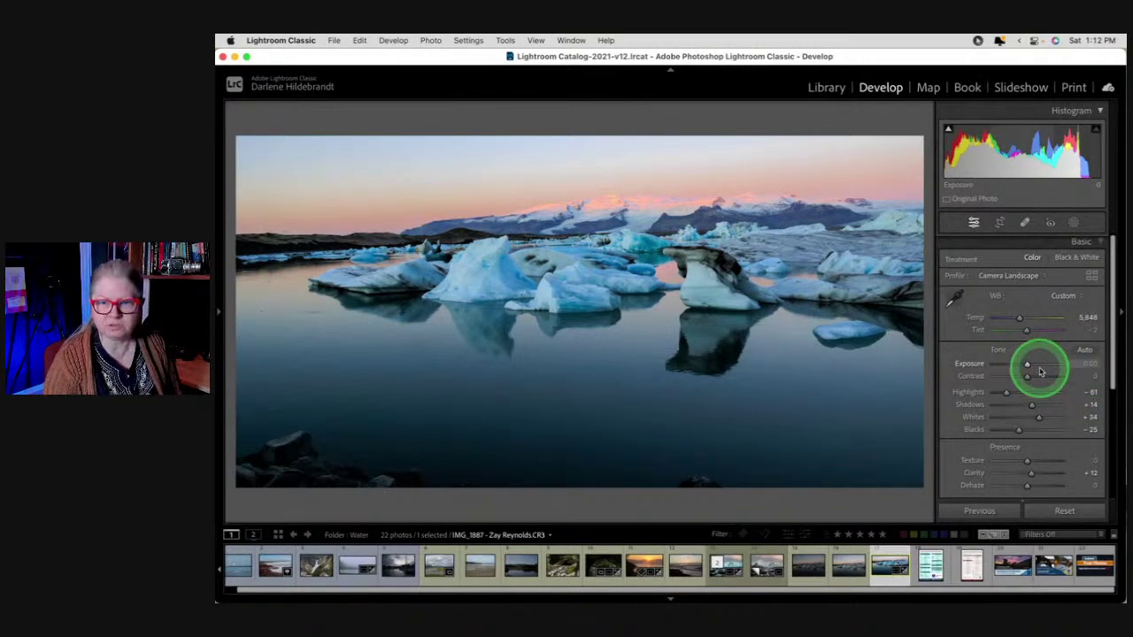
key("backslash")
key("backslash")
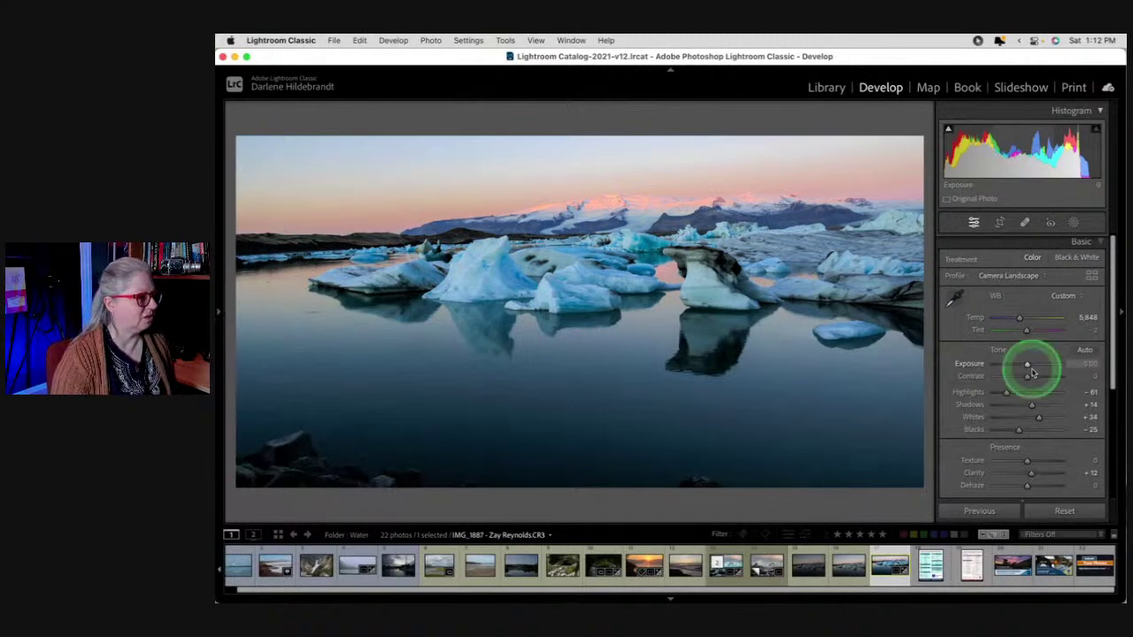
left_click(1073, 222)
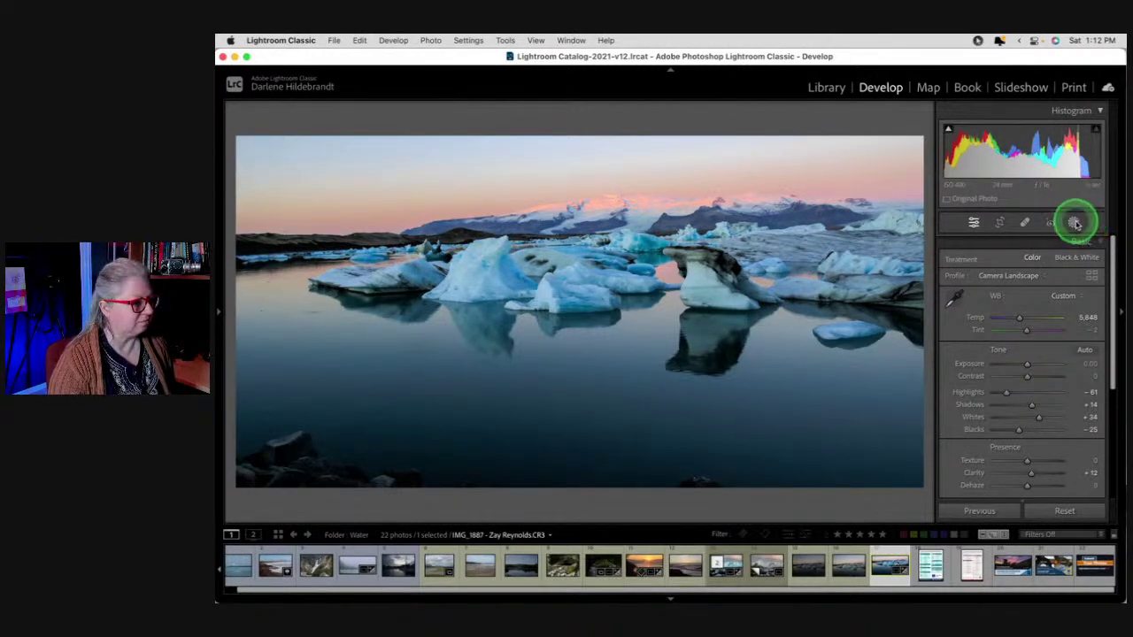
Add a Select Sky mask and cool and darken it: Temp -21, Tint 12, Exposure -0.63
left_click(1024, 270)
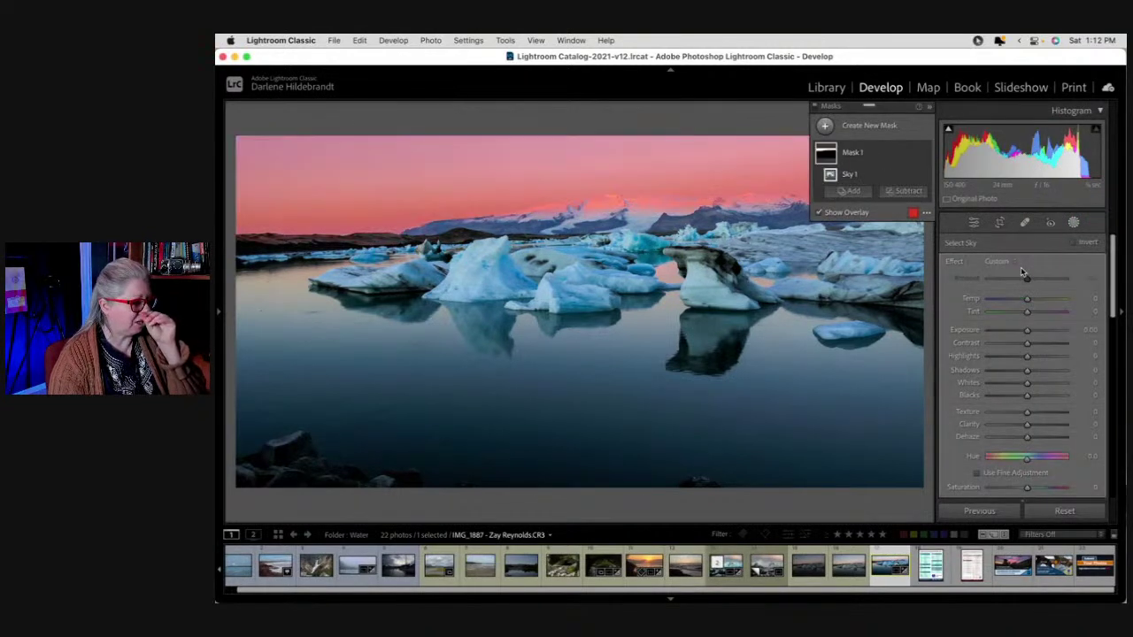
left_click(611, 209)
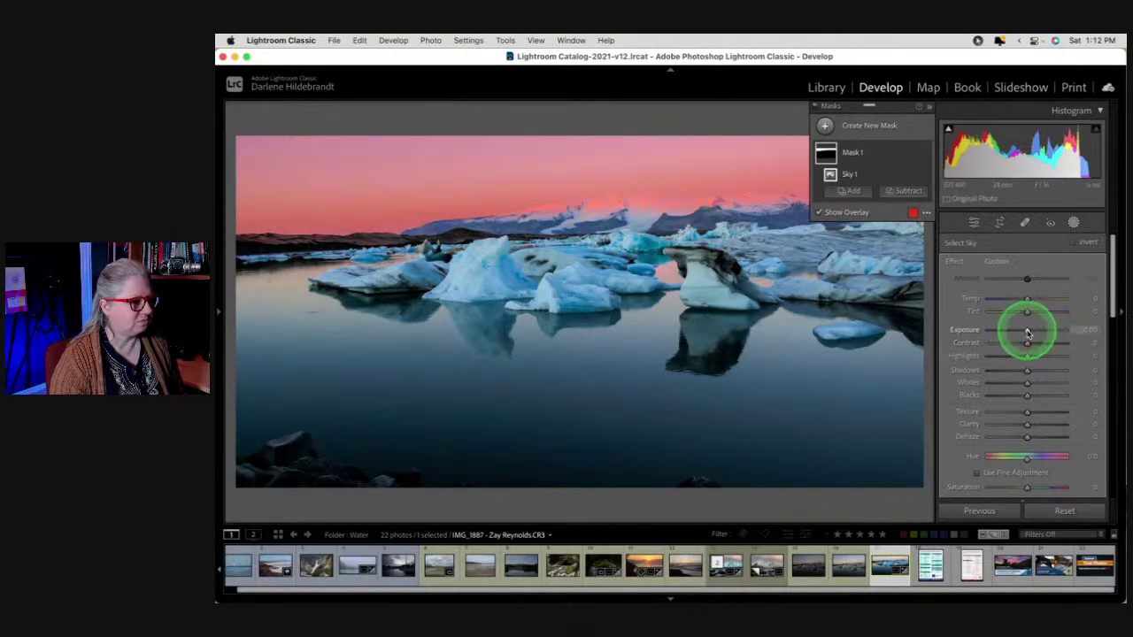
left_click_drag(1025, 329, 1014, 298)
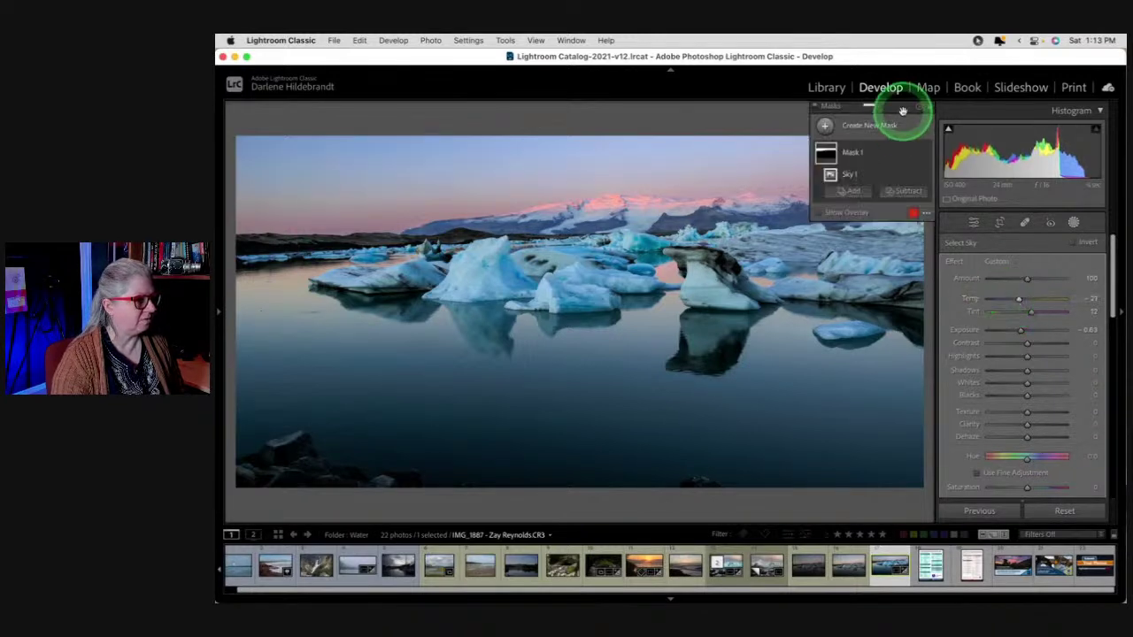
left_click_drag(892, 108, 896, 395)
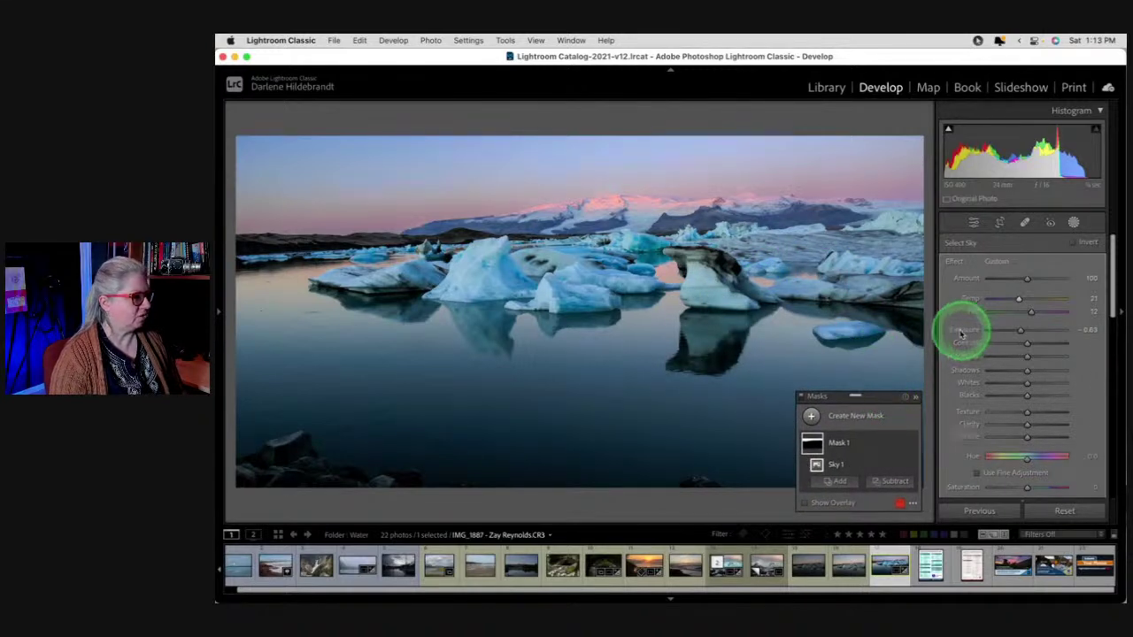
Rename the sky mask from Mask 1 to 'sky'
left_click(901, 444)
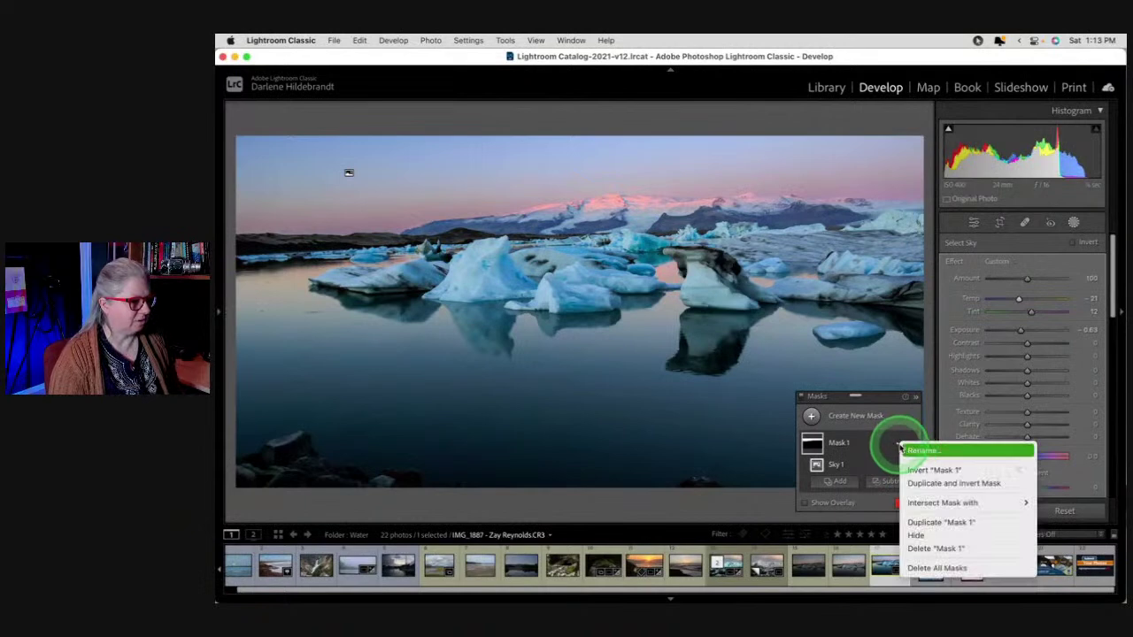
left_click(914, 455)
type("sk")
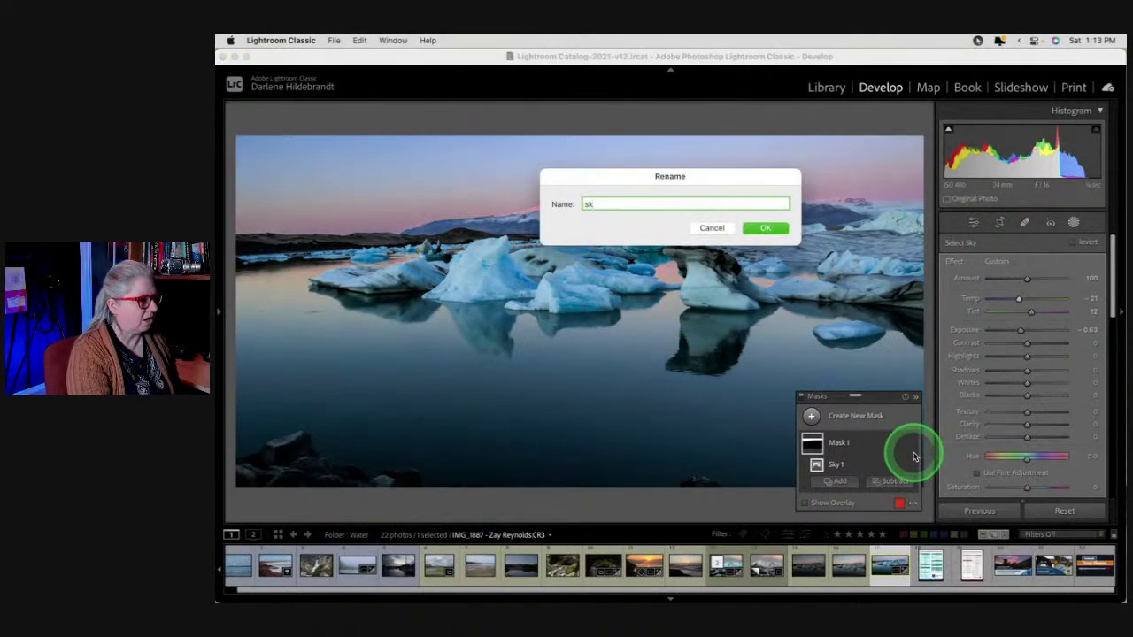
type("y")
key("Return")
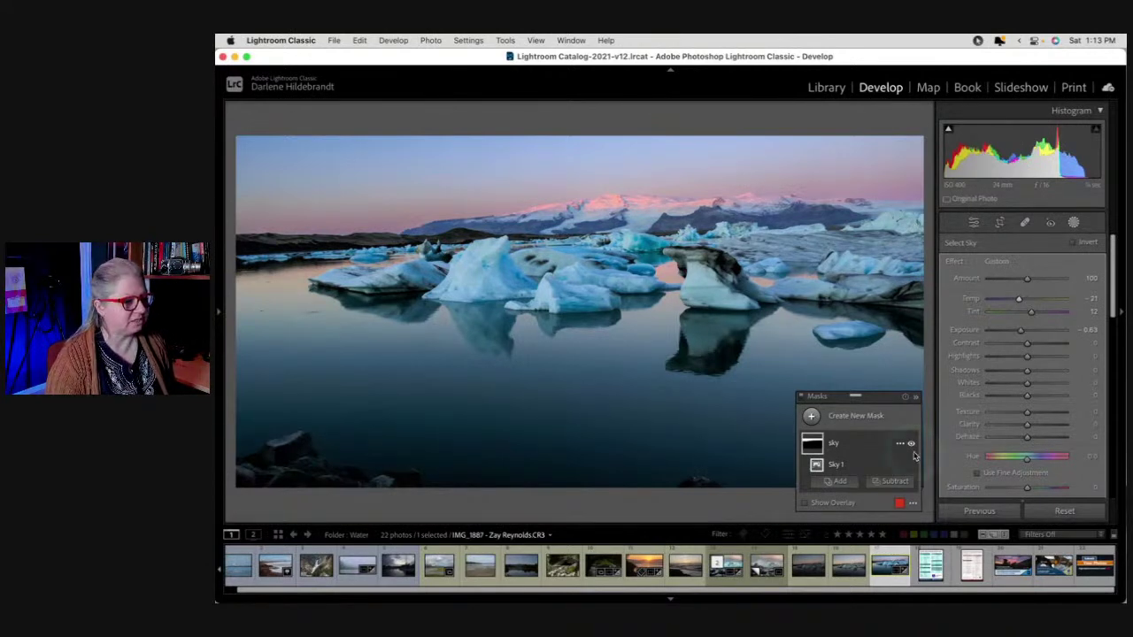
left_click(880, 433)
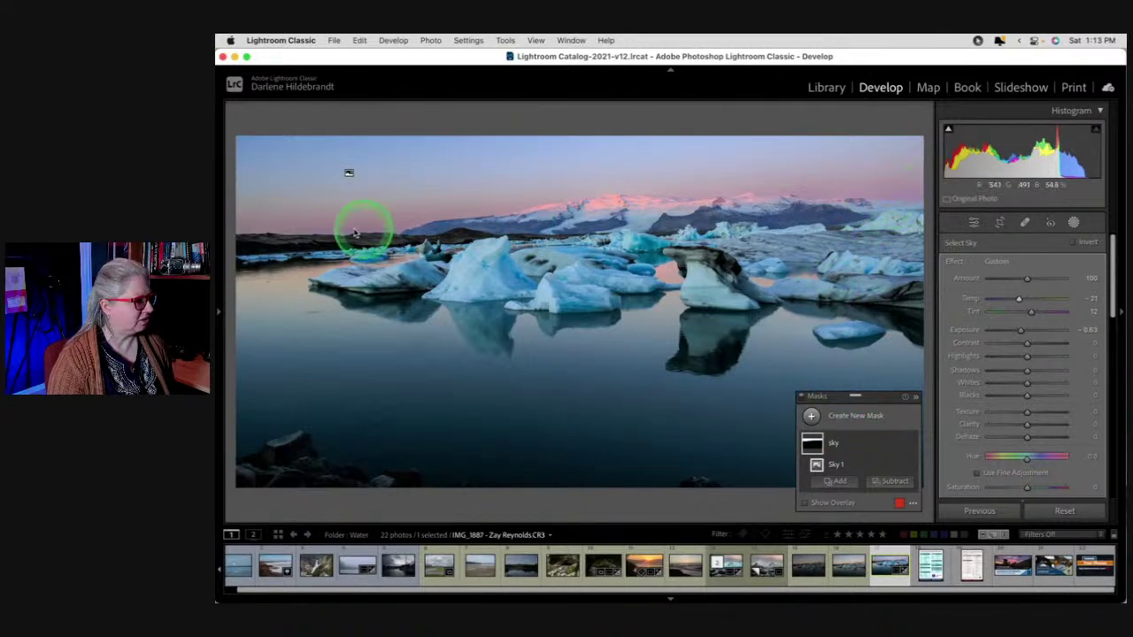
Shift the sky mask's hue toward cyan, then ease it slightly warmer
scroll(998, 323, "down", 1)
scroll(999, 323, "down", 1)
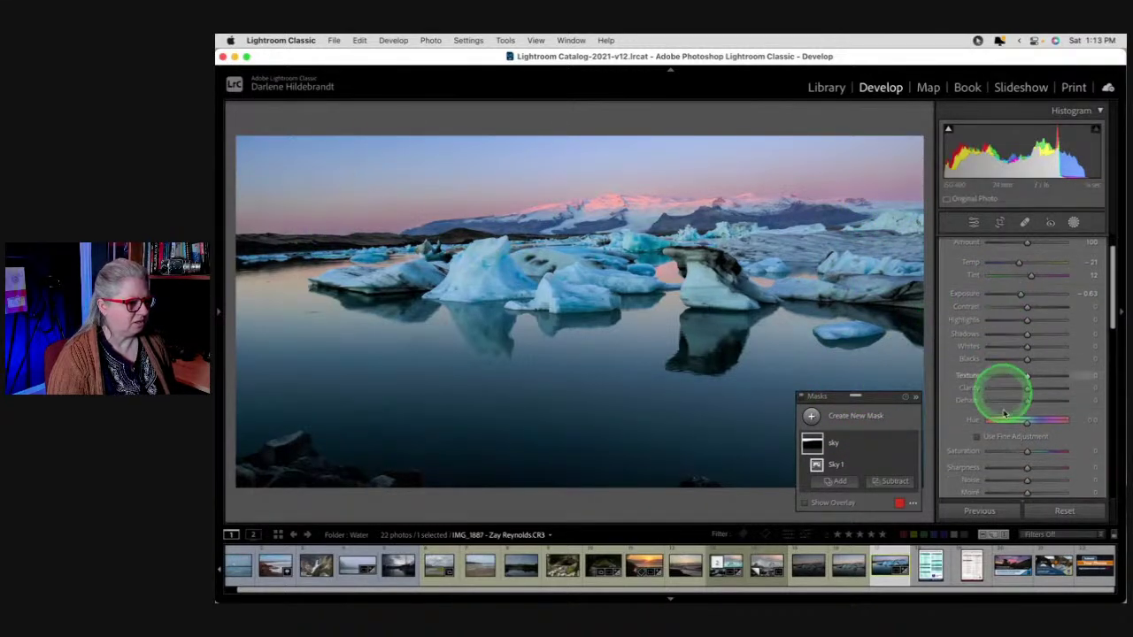
left_click_drag(1029, 425, 946, 417)
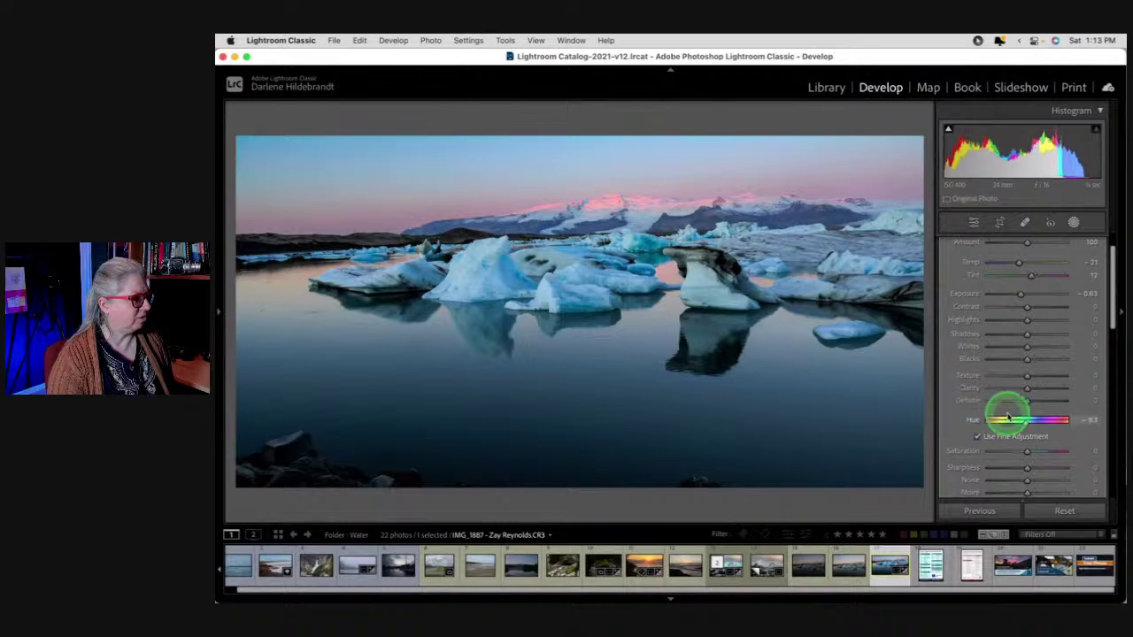
left_click_drag(1054, 418, 1048, 418)
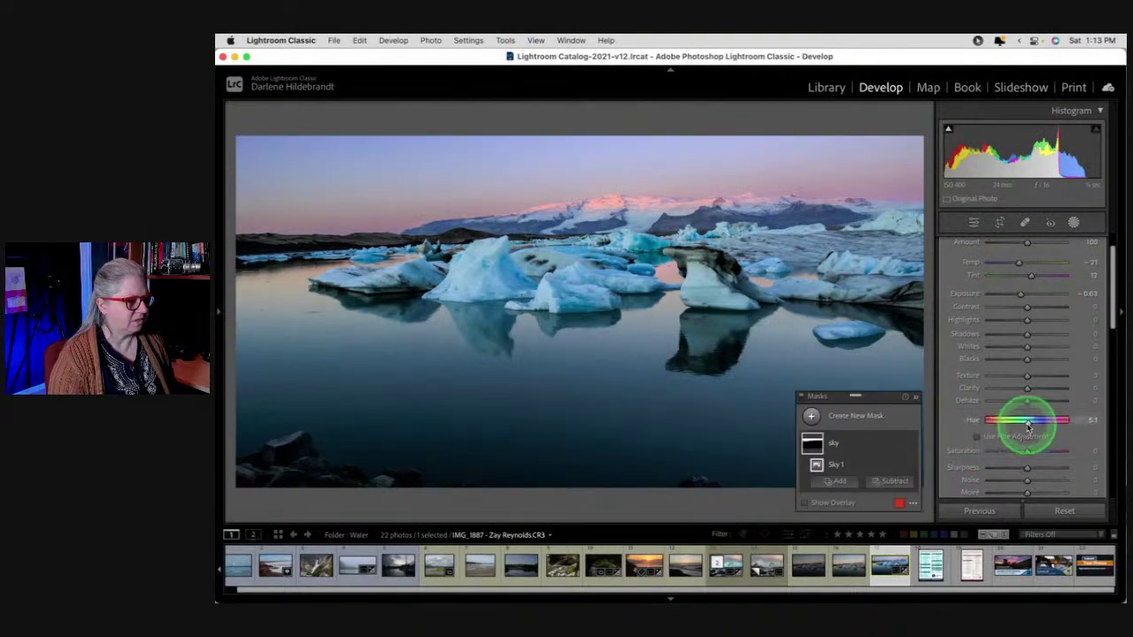
Lower the sky mask's Saturation to -77
scroll(1026, 426, "down", 2)
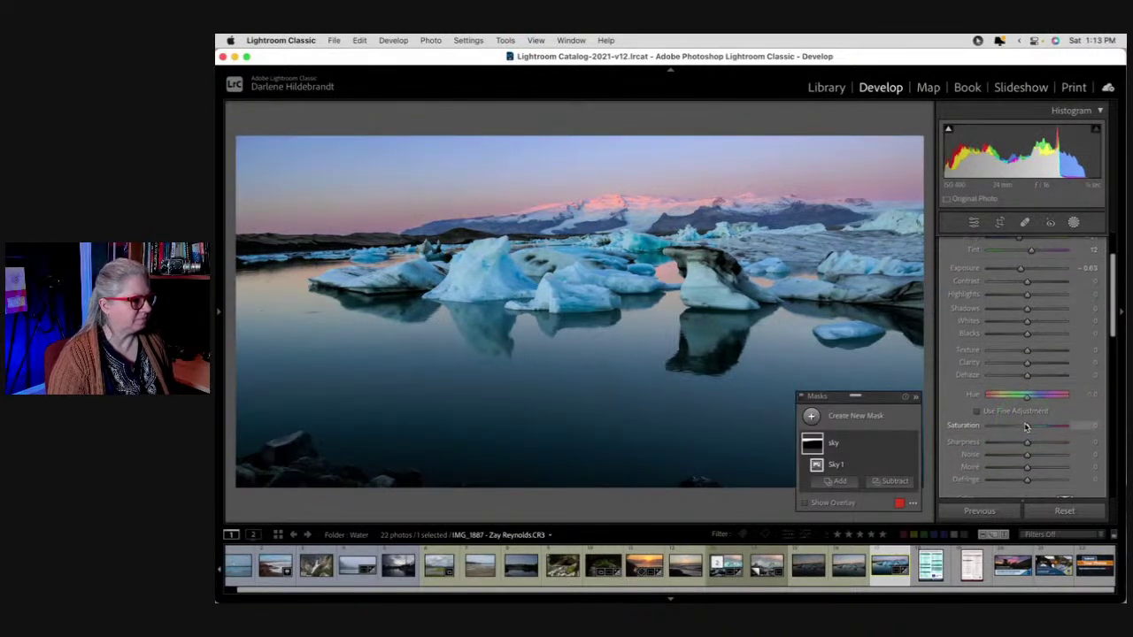
scroll(1026, 427, "down", 2)
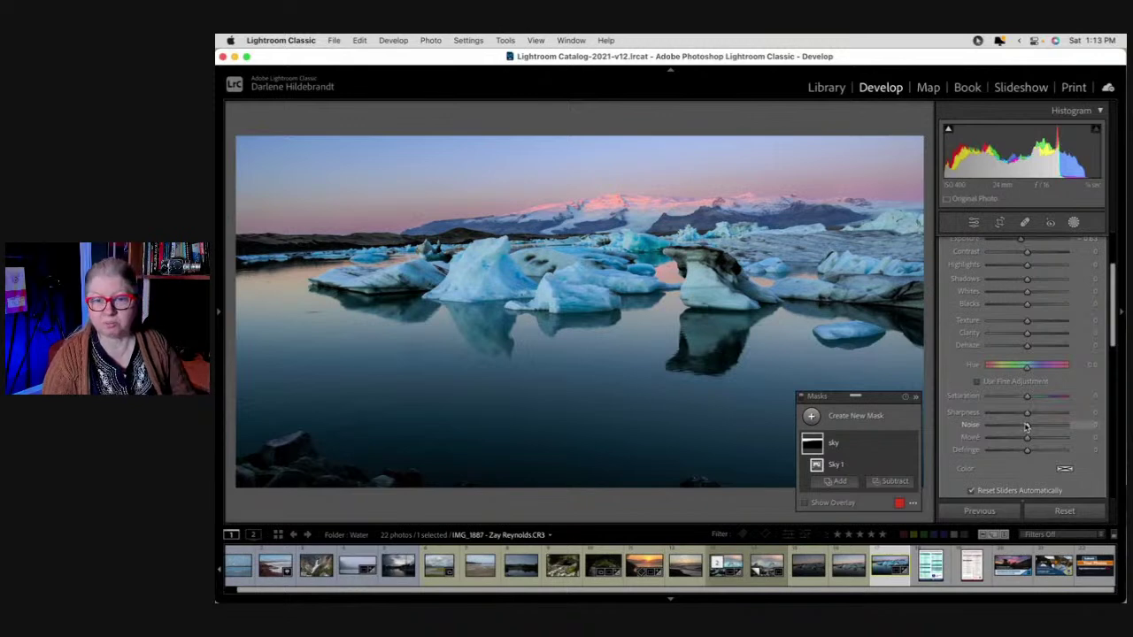
left_click(1026, 399)
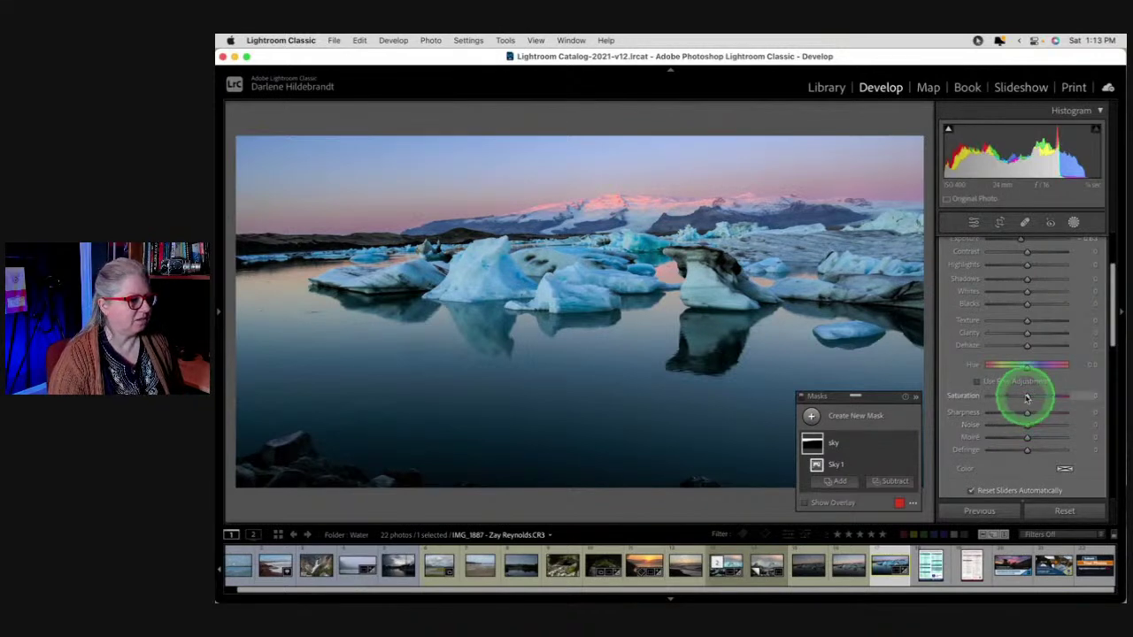
left_click_drag(1026, 399, 998, 398)
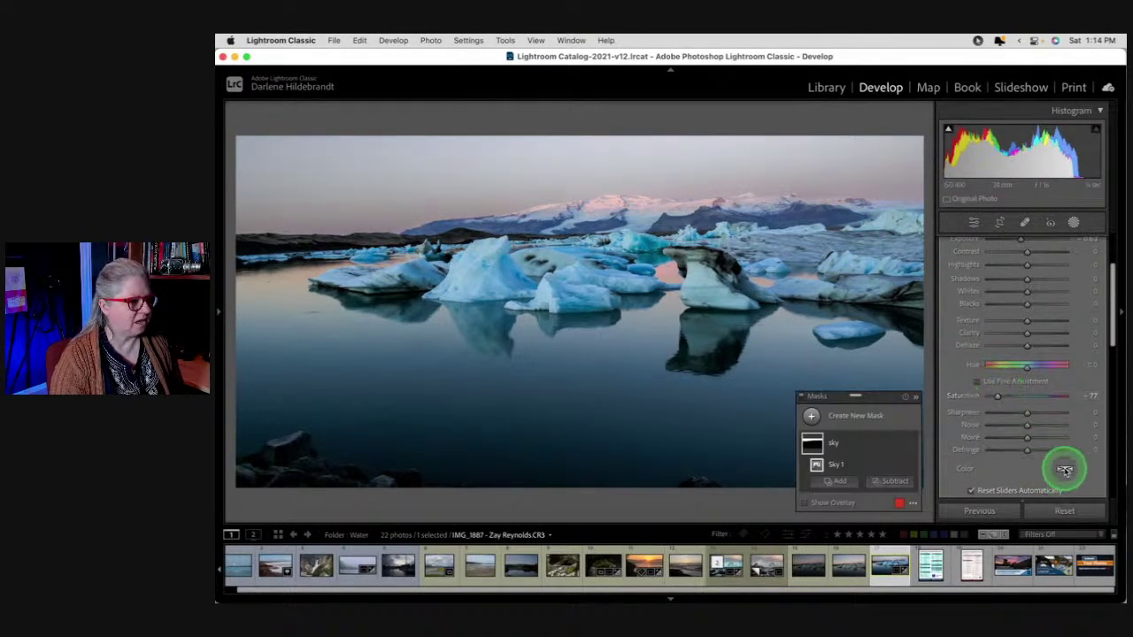
Tint the sky mask blue-violet: hue 238 at saturation 74
left_click(1065, 468)
left_click_drag(1002, 479, 940, 488)
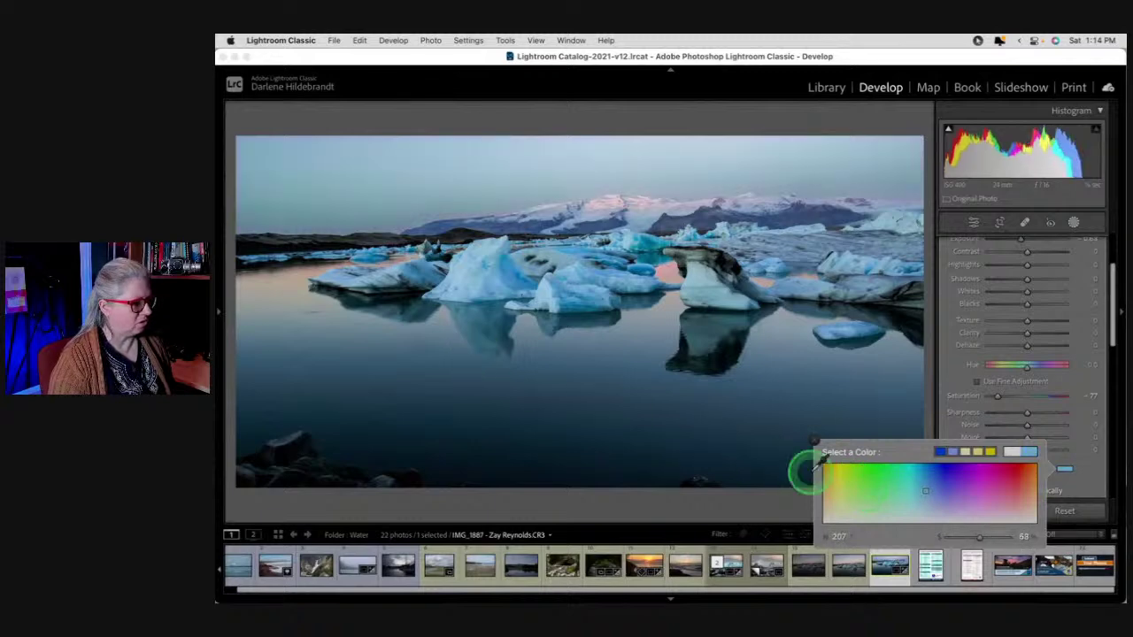
left_click(888, 493)
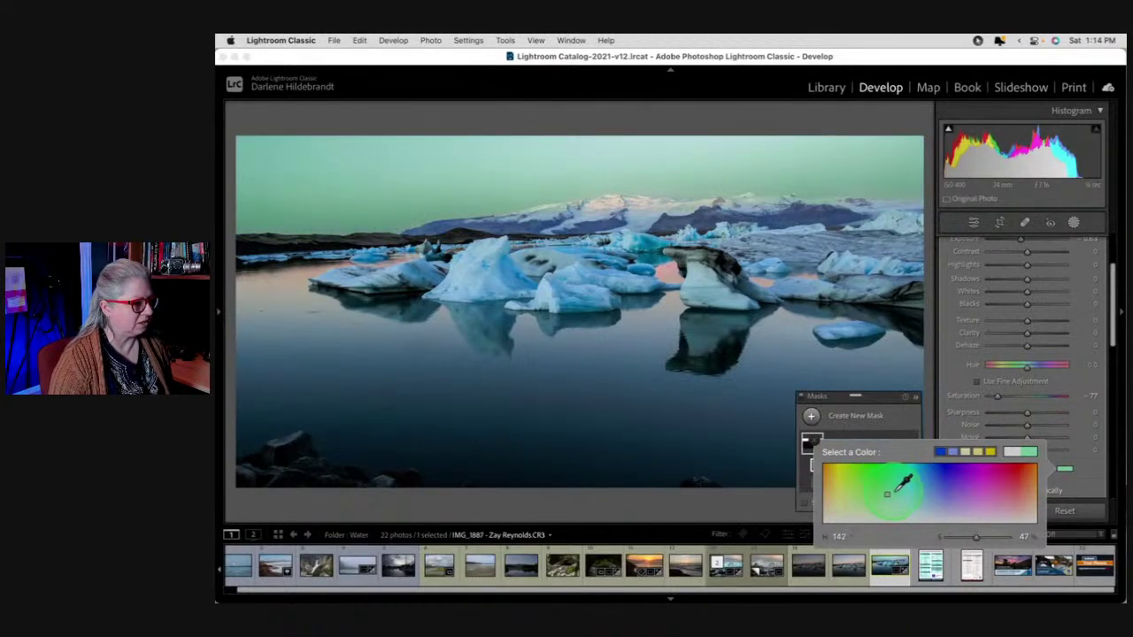
left_click_drag(905, 478, 387, 363)
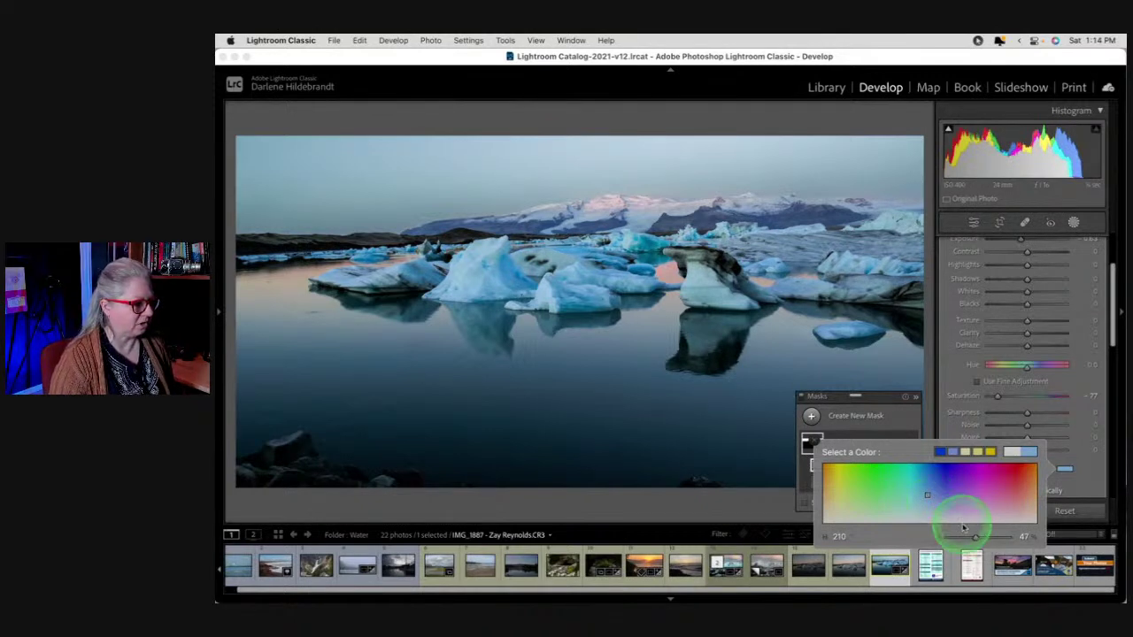
left_click_drag(974, 536, 1006, 538)
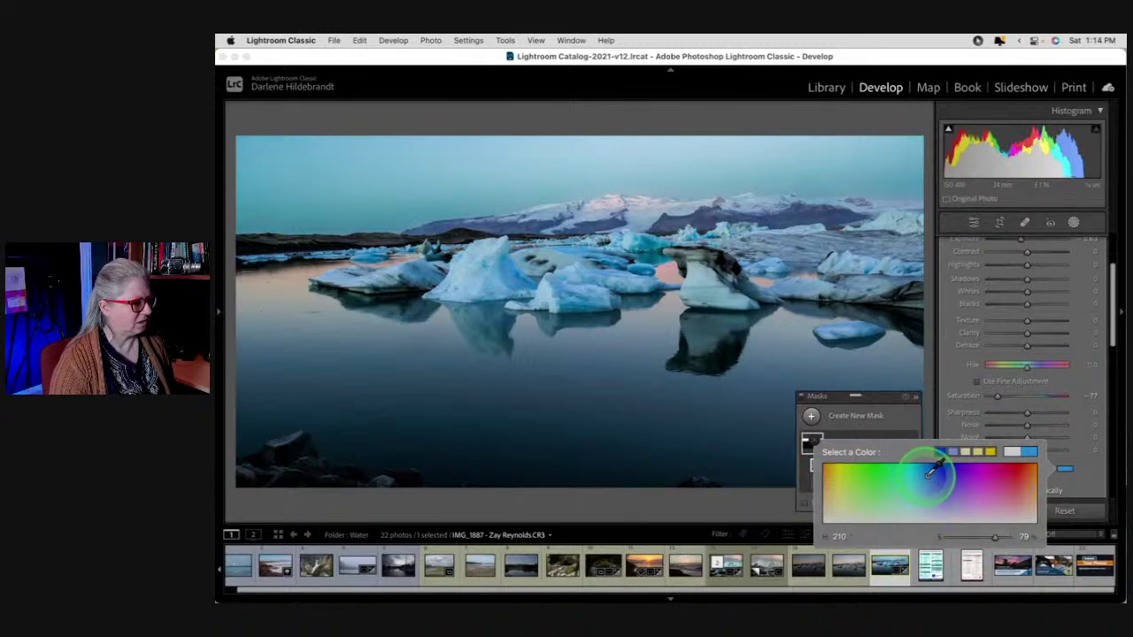
left_click_drag(929, 476, 933, 473)
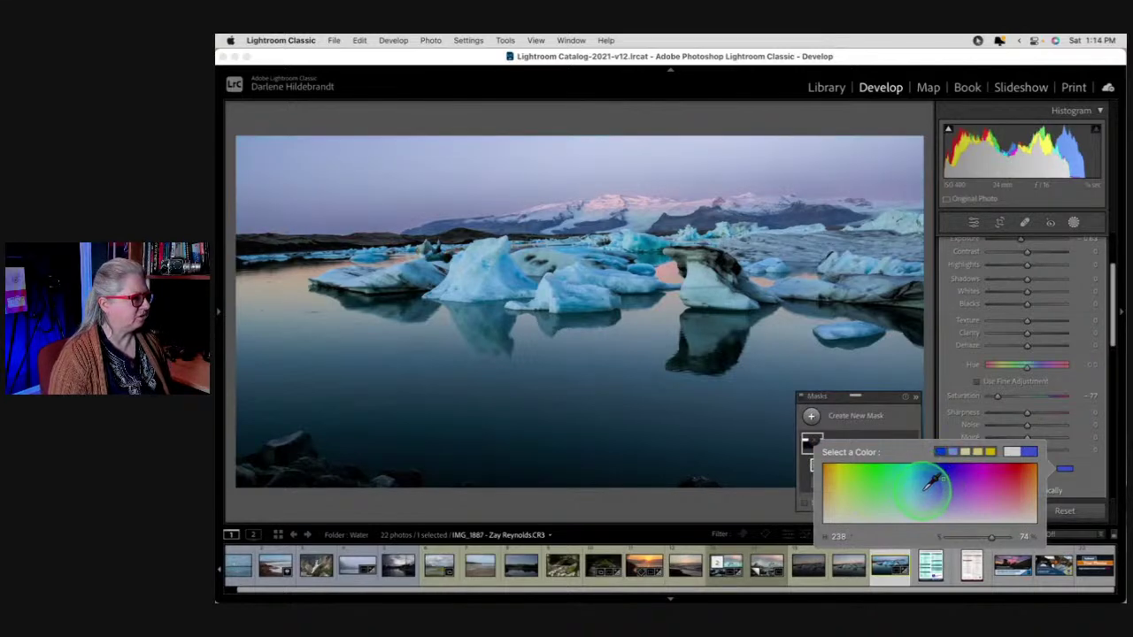
scroll(1001, 309, "up", 2)
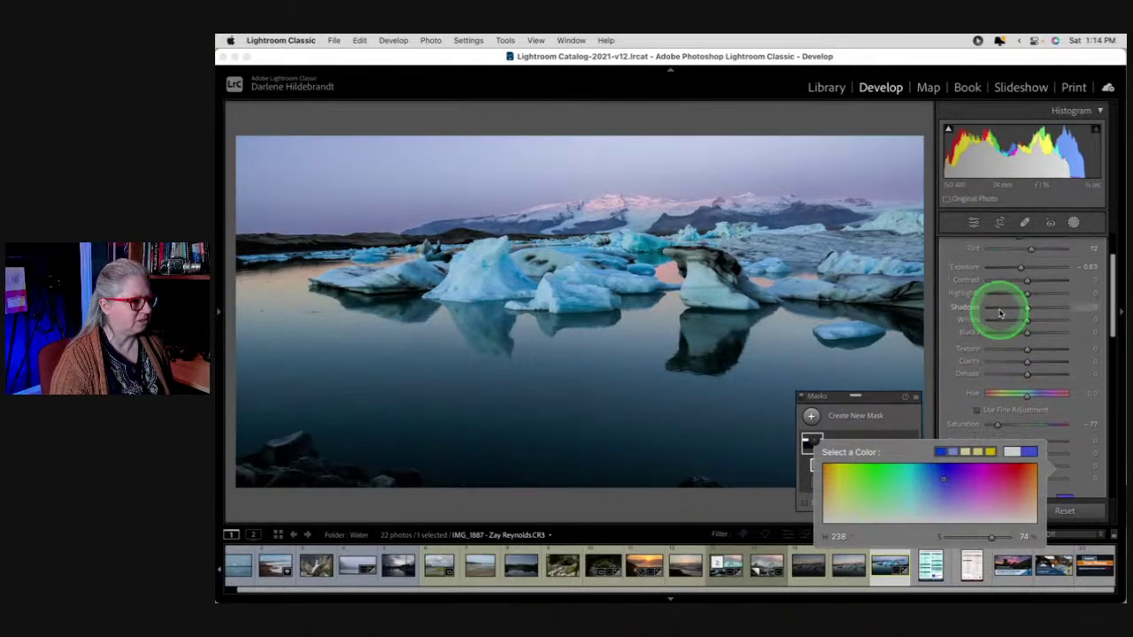
Raise the sky mask's Highlights to 6
left_click(903, 421)
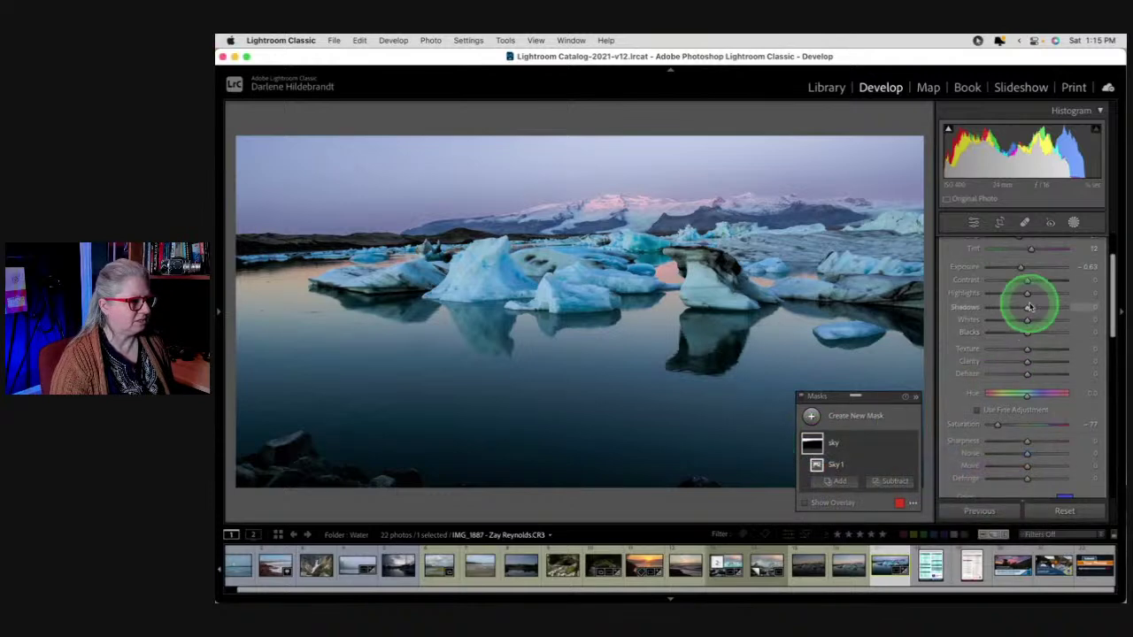
mouse_move(1027, 297)
left_mouse_down()
mouse_move(1005, 295)
mouse_move(1028, 298)
left_mouse_up()
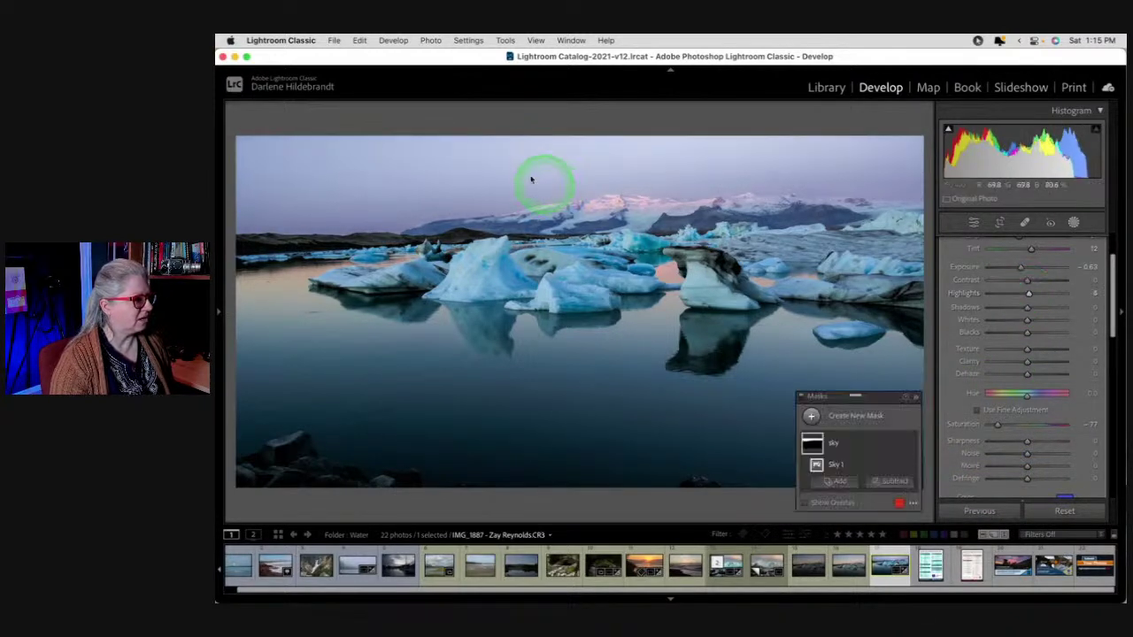
scroll(1015, 324, "up", 2)
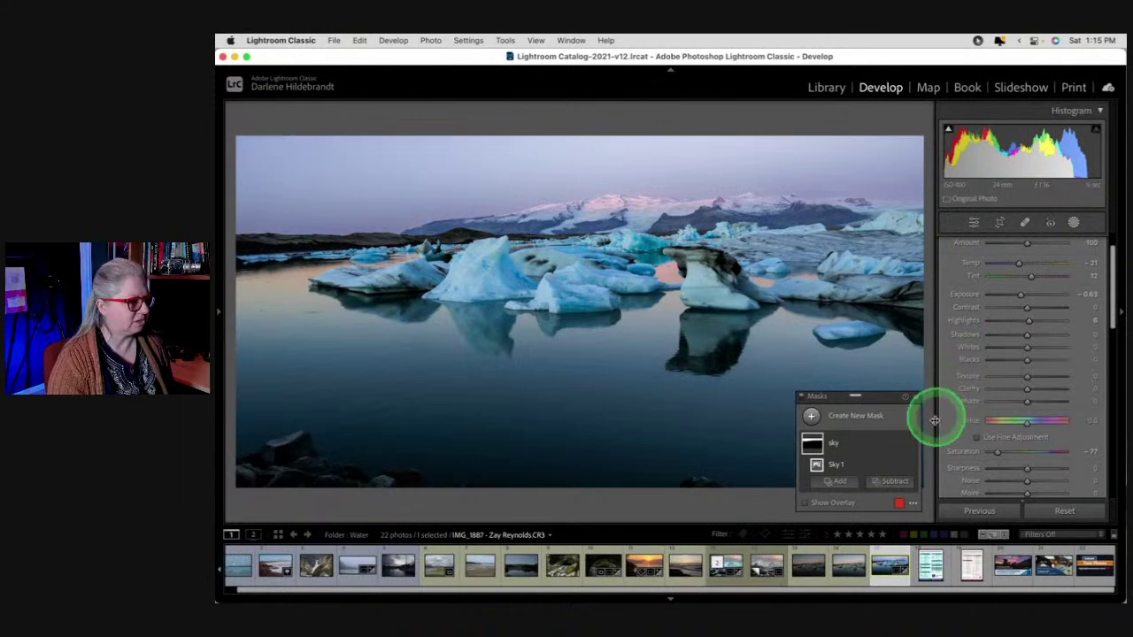
Toggle the sky mask's effect off and on twice to compare the sky
left_click(912, 444)
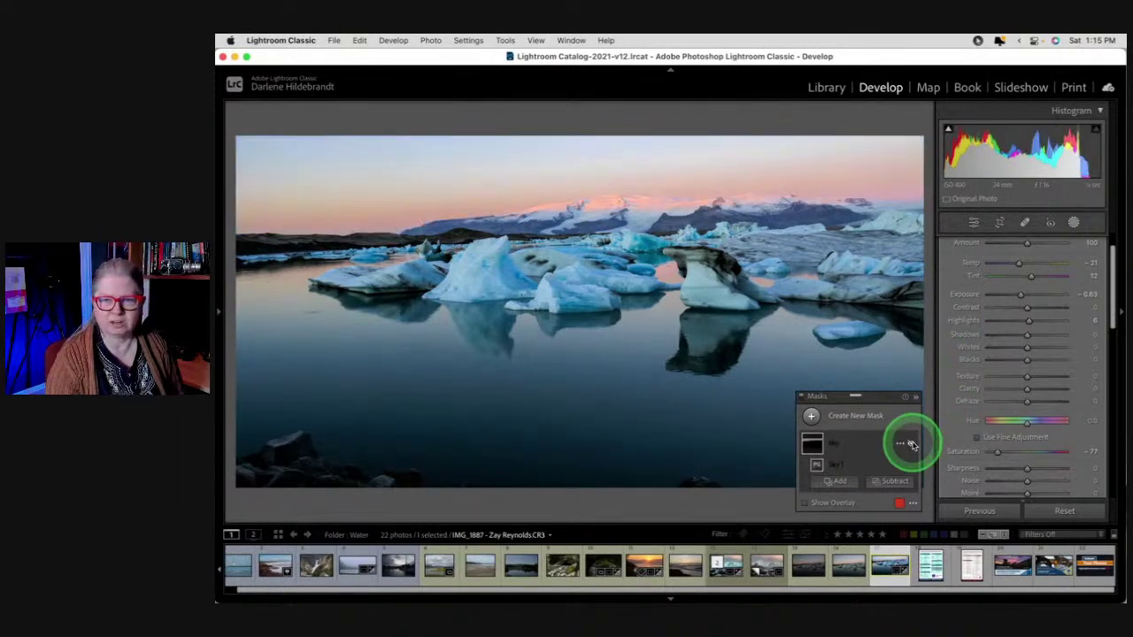
left_click(912, 445)
left_click(912, 445)
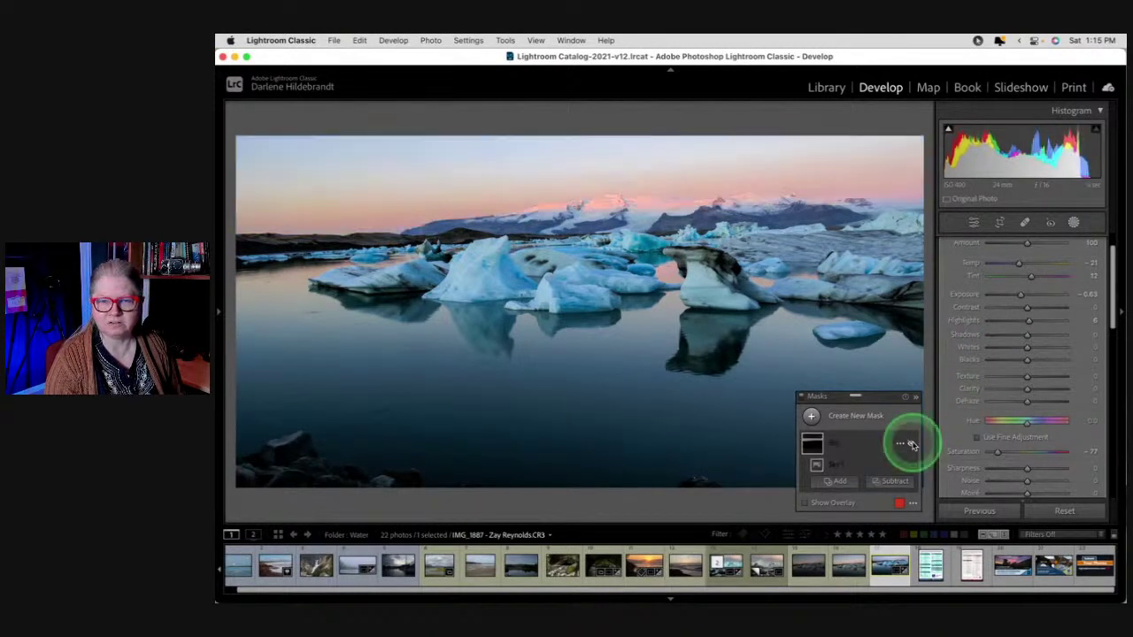
left_click(912, 444)
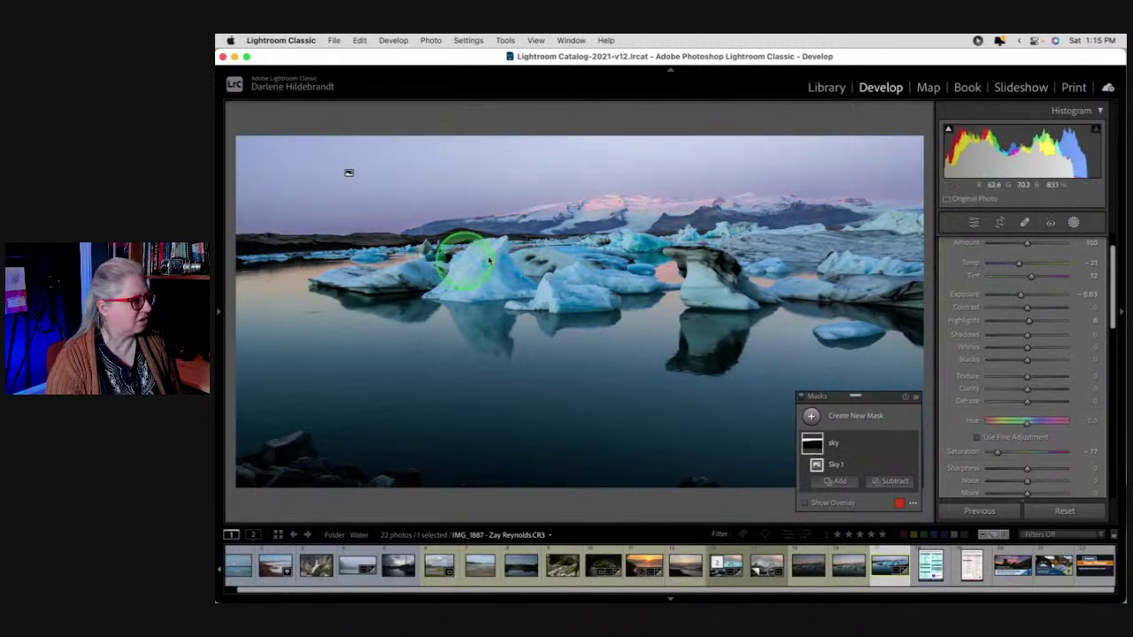
Subtract the detected subject from the sky mask and hide the overlay
left_click(890, 482)
left_click_drag(891, 482, 901, 297)
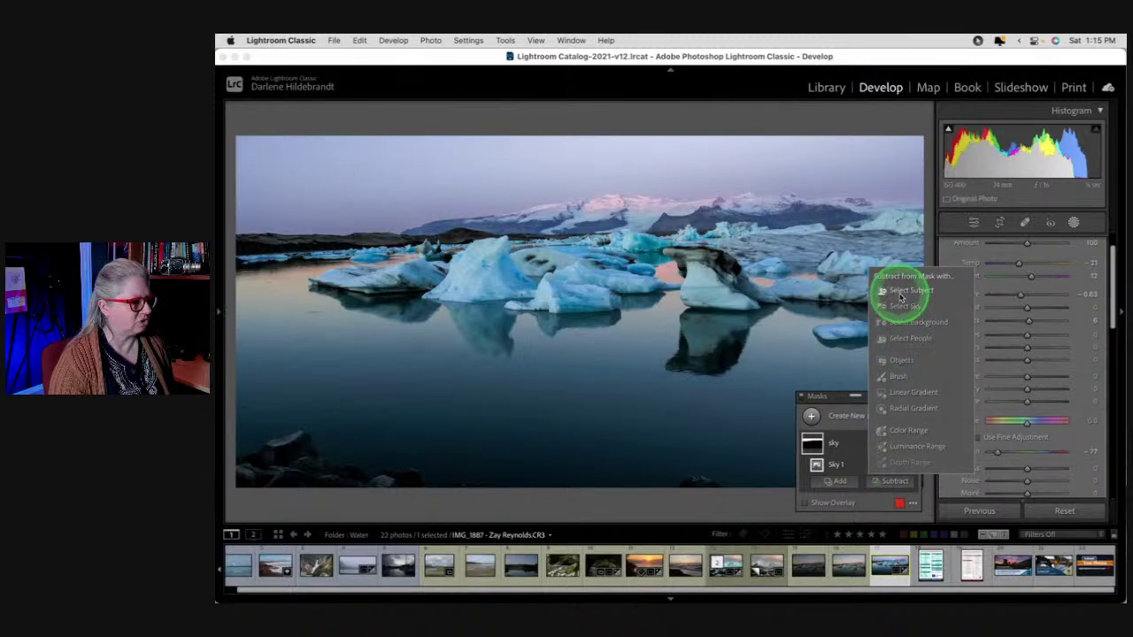
left_click(906, 292)
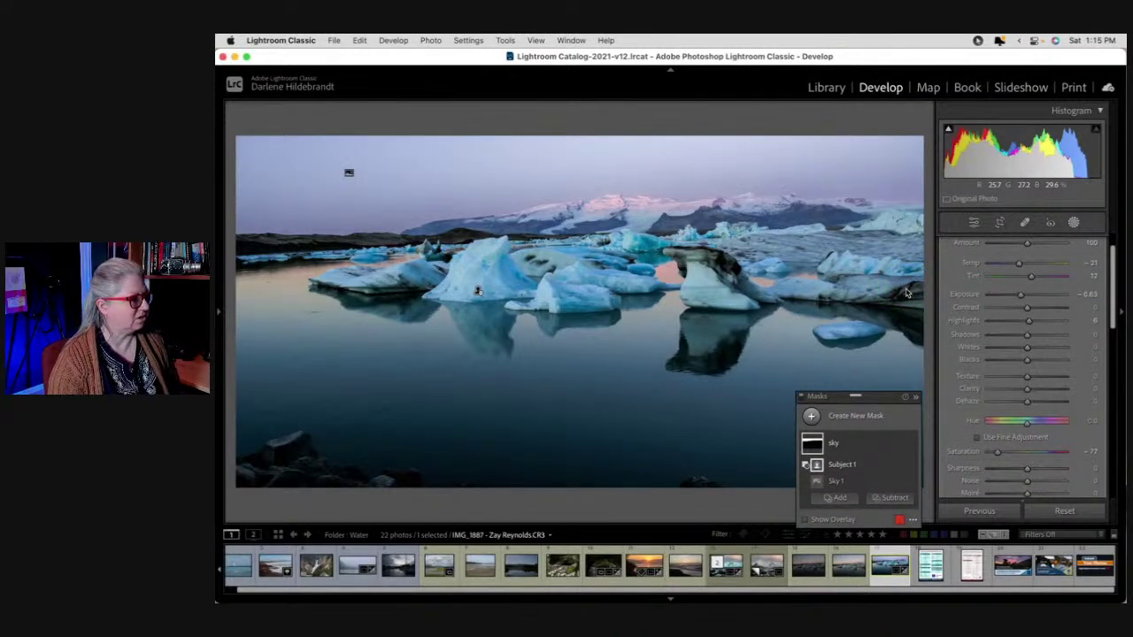
left_click(872, 464)
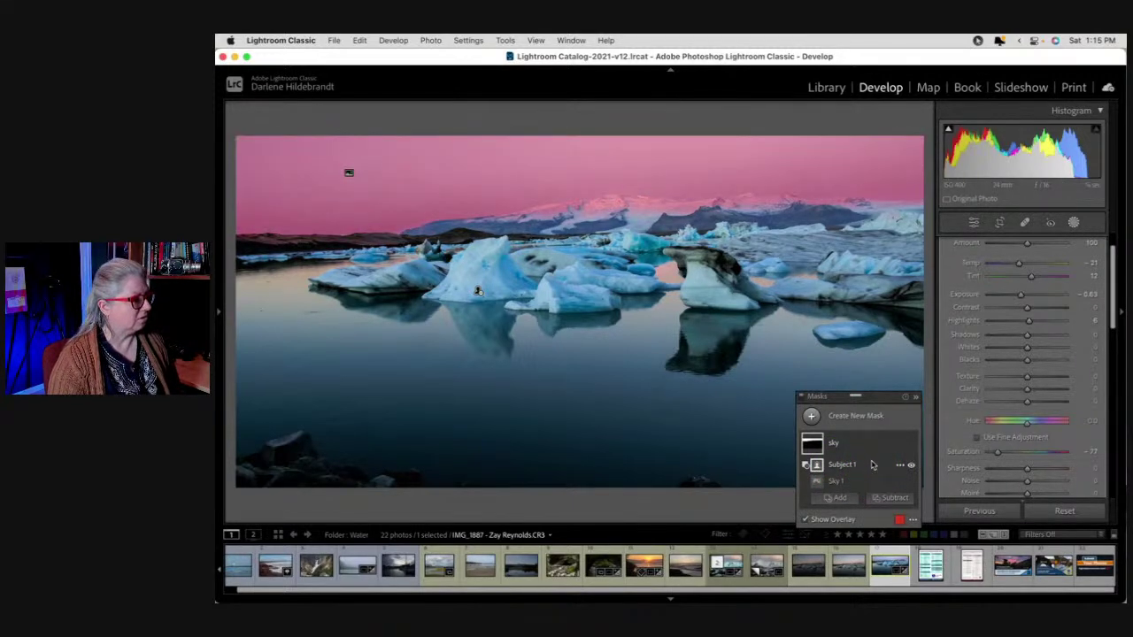
key("o")
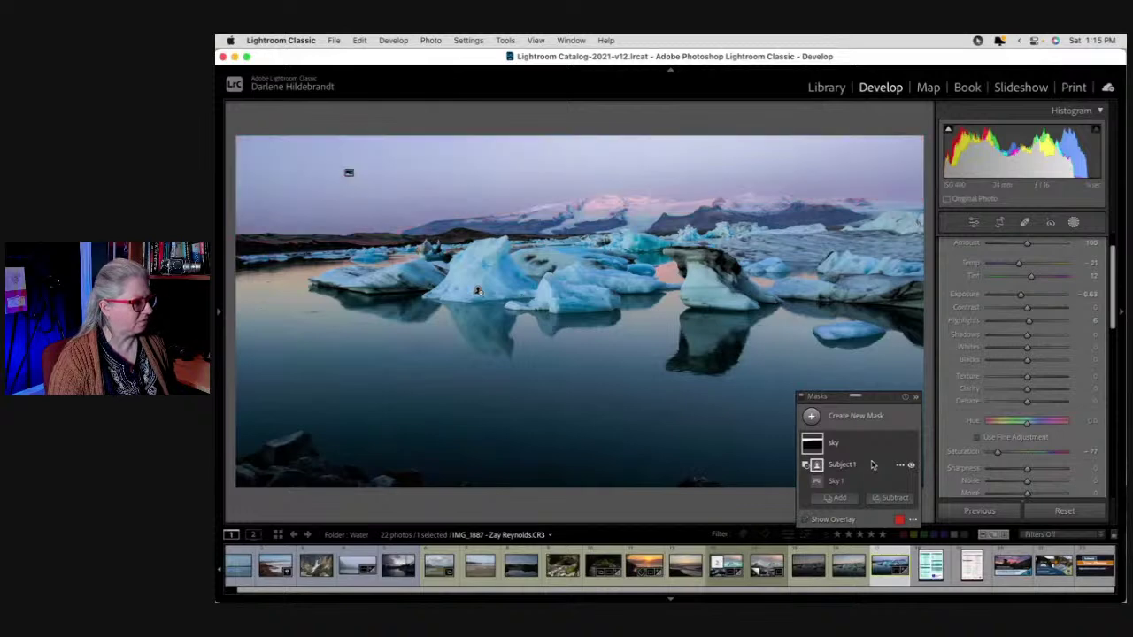
Subtract a bright Luminance Range (about 90–100) from the sky mask, sampling the sky
left_click(883, 499)
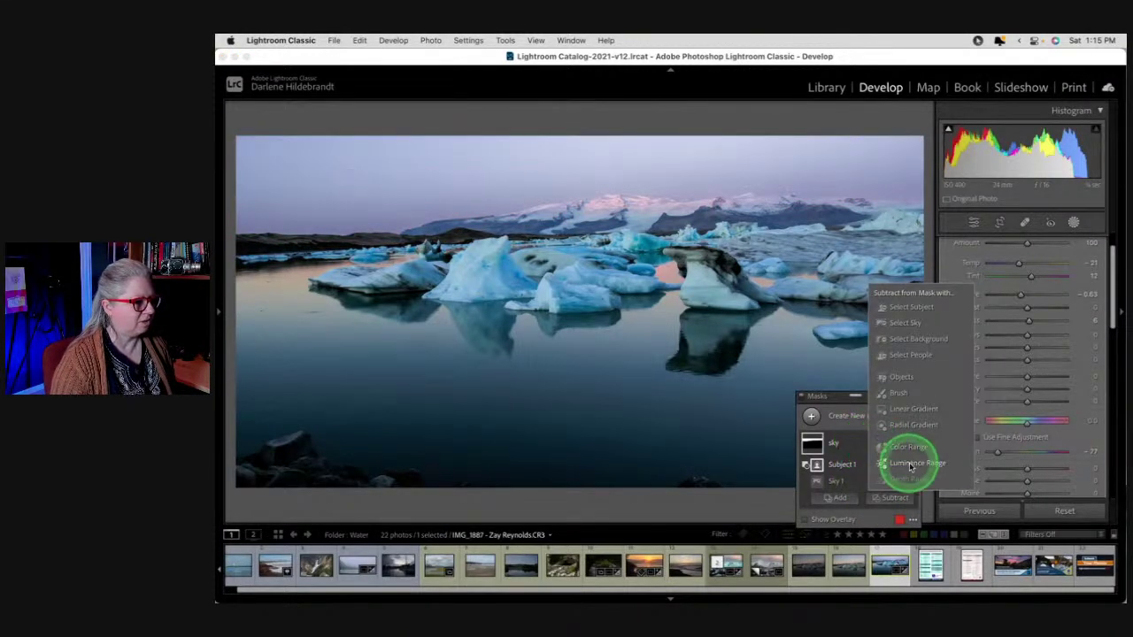
left_click(912, 464)
left_click(624, 204)
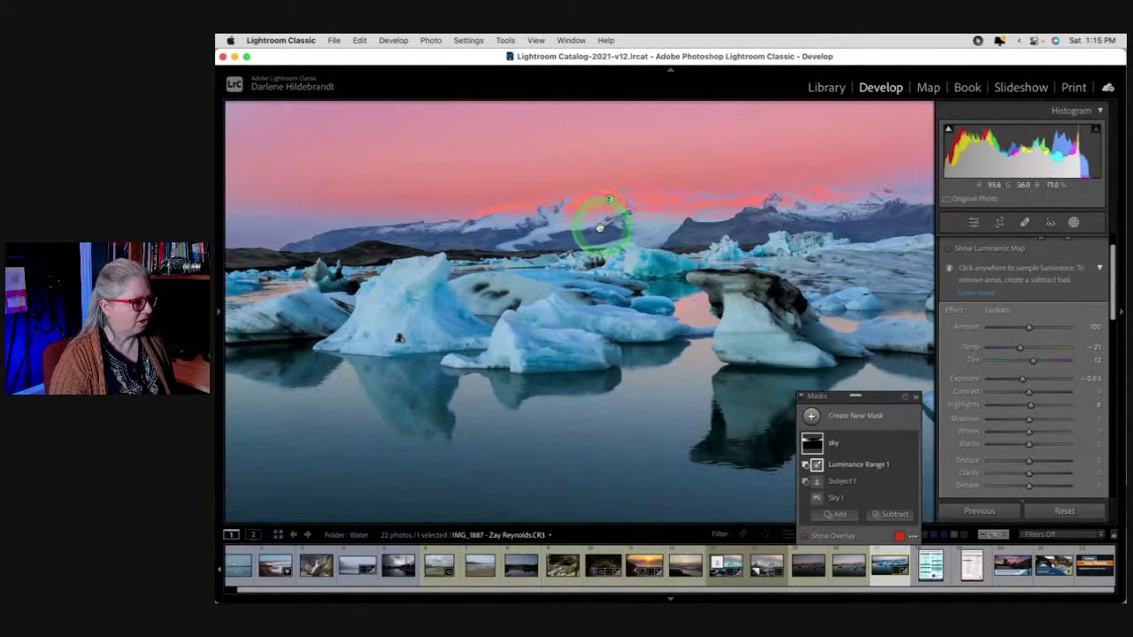
key("z")
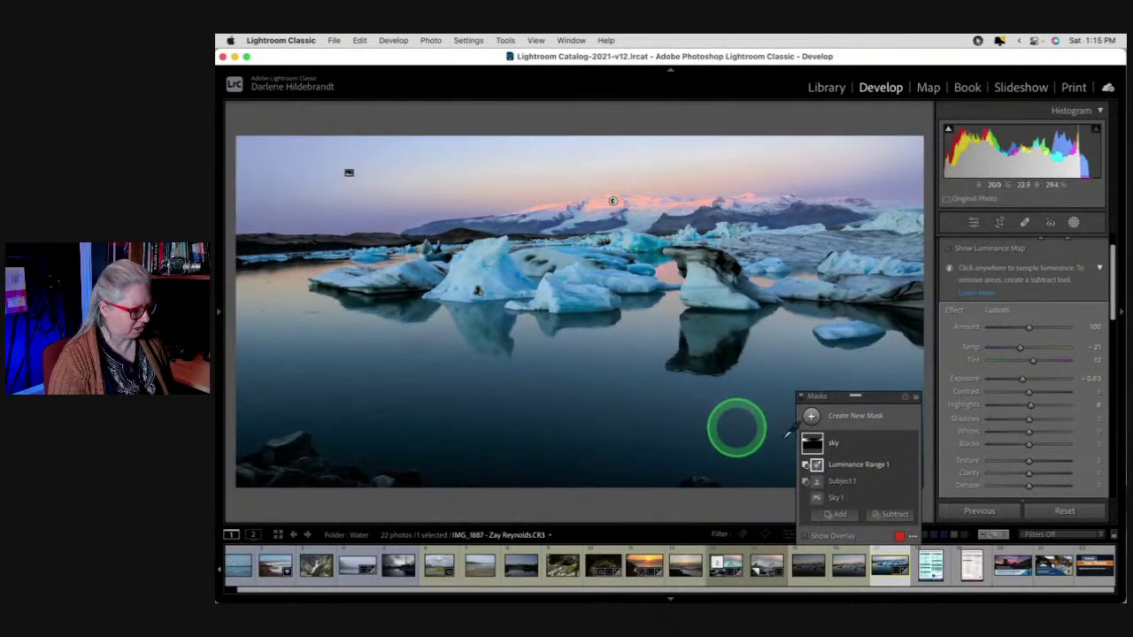
left_click(859, 440)
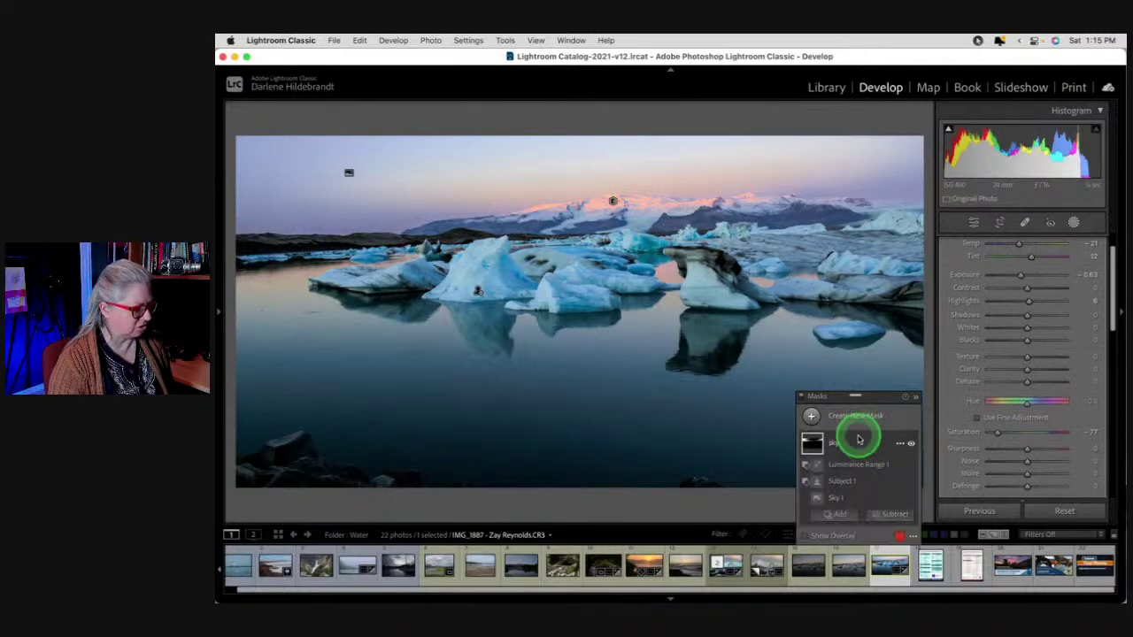
left_click(864, 464)
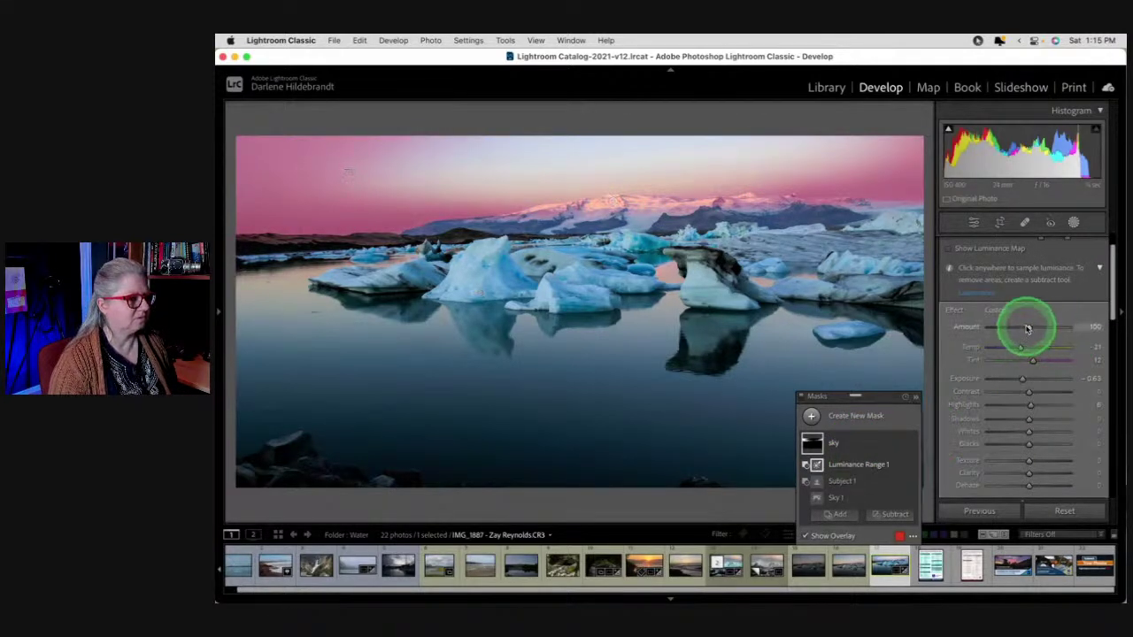
left_click_drag(1027, 329, 1028, 362)
scroll(1055, 328, "up", 1)
mouse_move(1042, 270)
left_mouse_down()
mouse_move(1061, 270)
mouse_move(1054, 260)
mouse_move(1057, 274)
left_mouse_up()
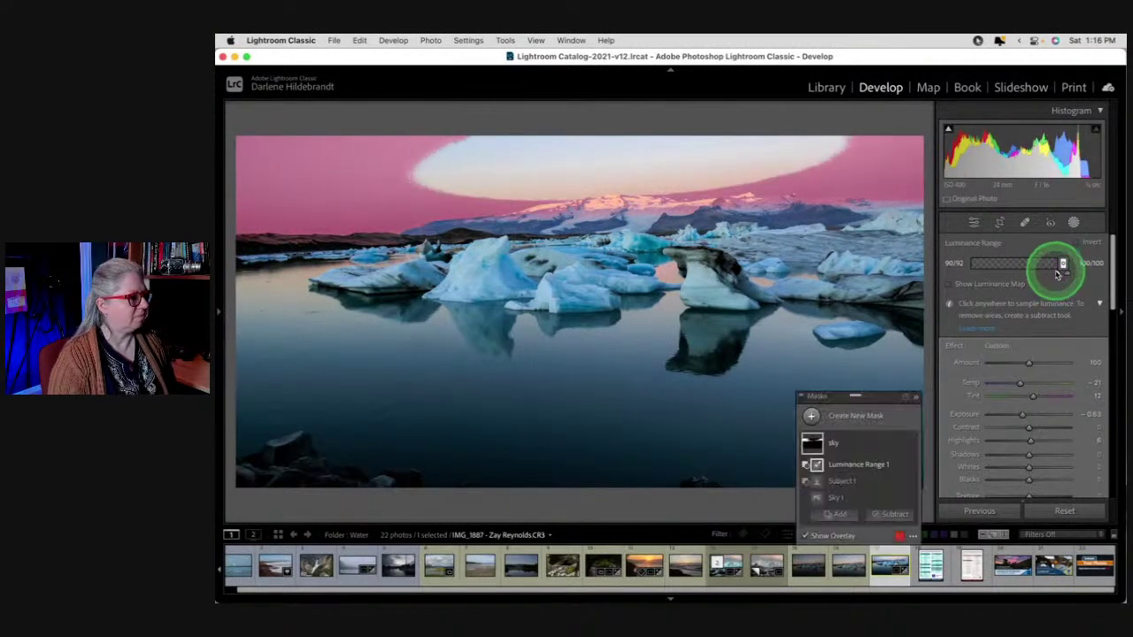
Delete the Luminance Range 1 and Subject 1 components from the sky mask
right_click(898, 464)
left_click(920, 558)
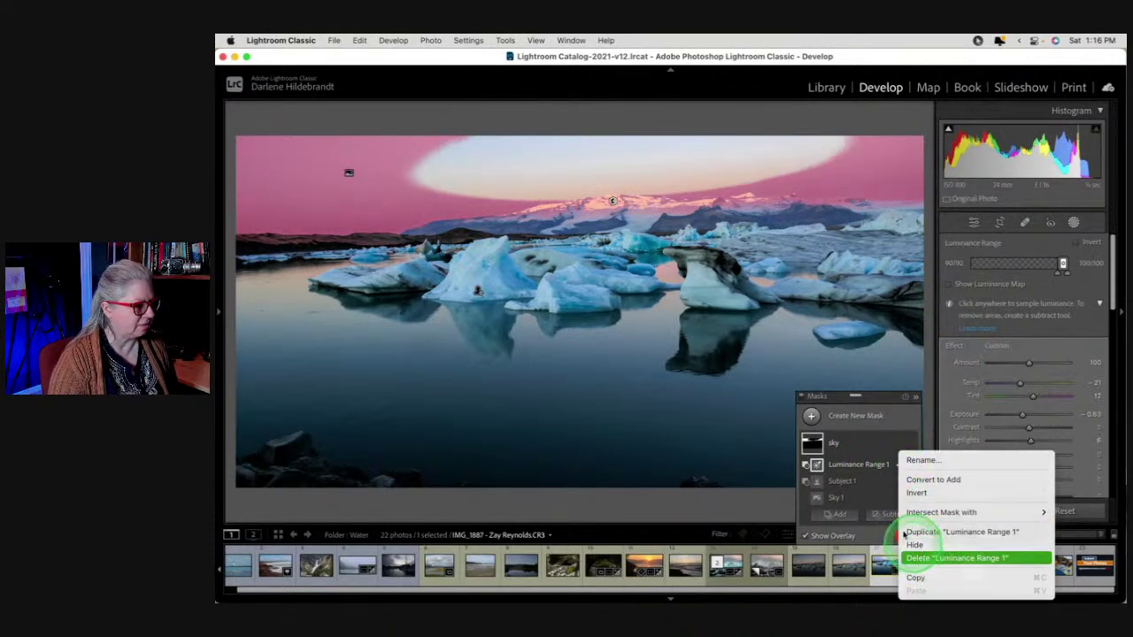
right_click(886, 468)
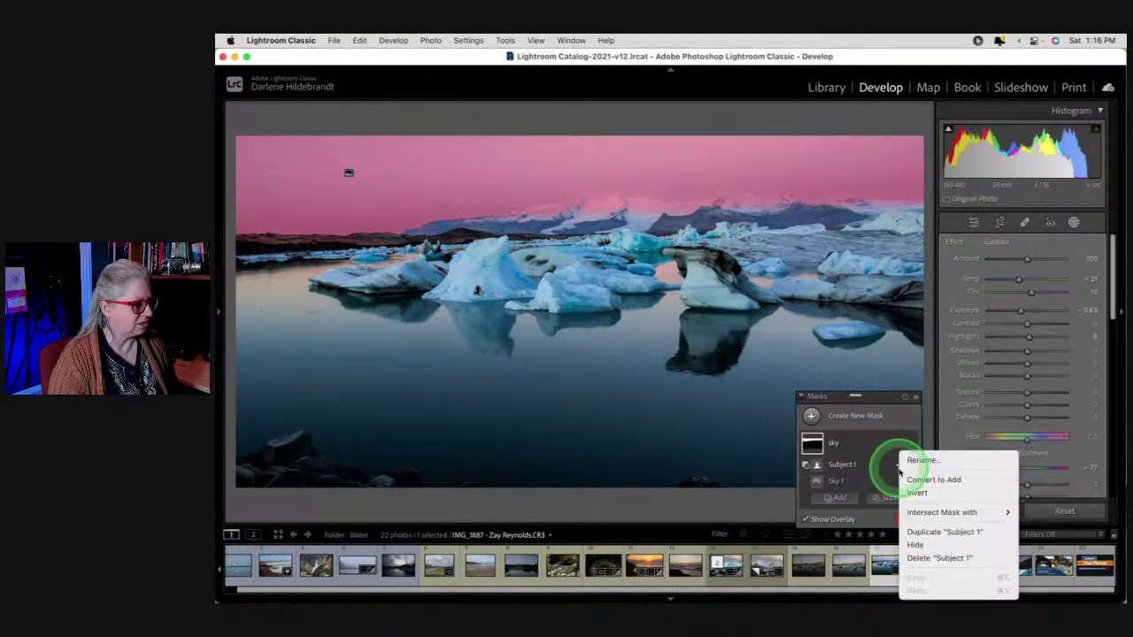
left_click(922, 557)
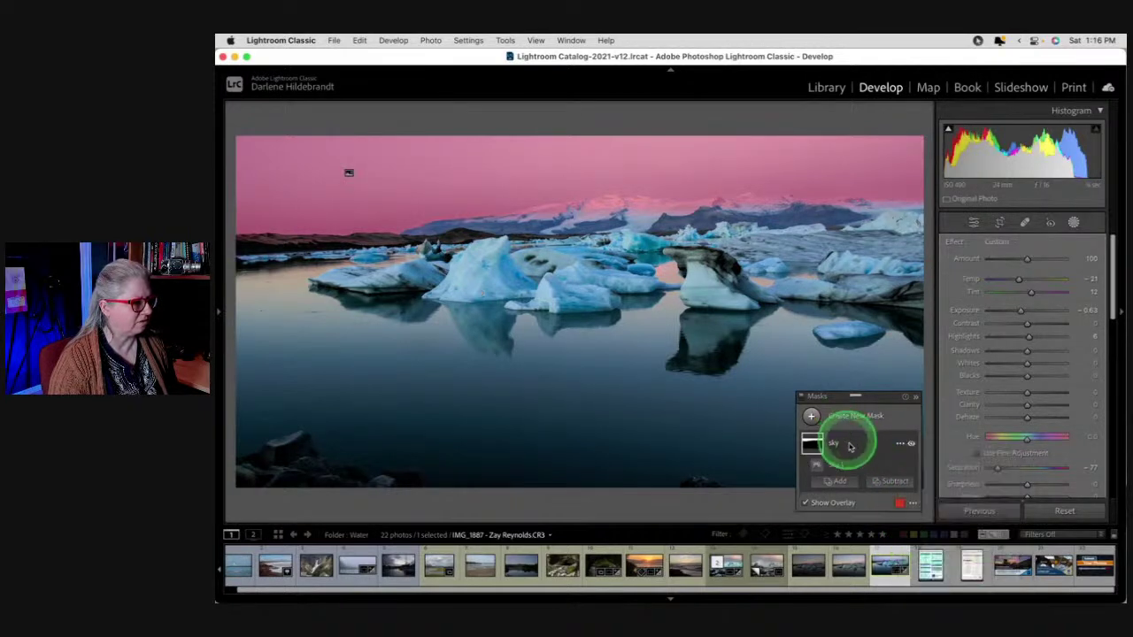
Add the distant horizon ice to the sky mask as an Object 1 selection
left_click(889, 481)
left_click(903, 362)
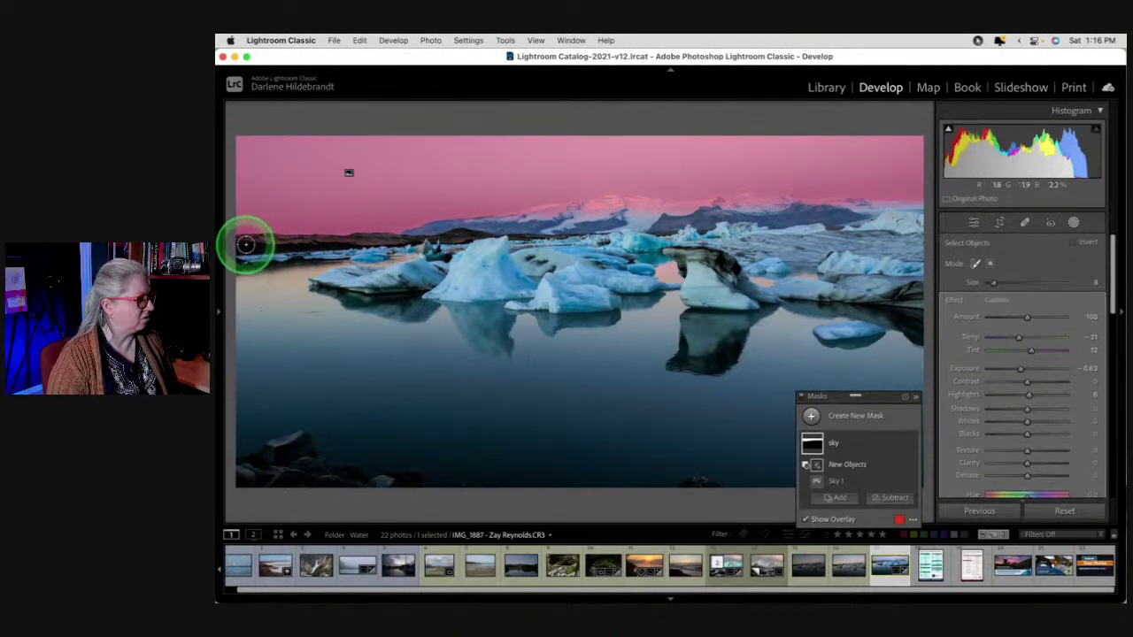
mouse_move(246, 244)
left_mouse_down()
mouse_move(401, 241)
mouse_move(633, 202)
mouse_move(667, 204)
mouse_move(563, 223)
mouse_move(651, 222)
mouse_move(766, 202)
mouse_move(757, 200)
mouse_move(924, 212)
left_mouse_up()
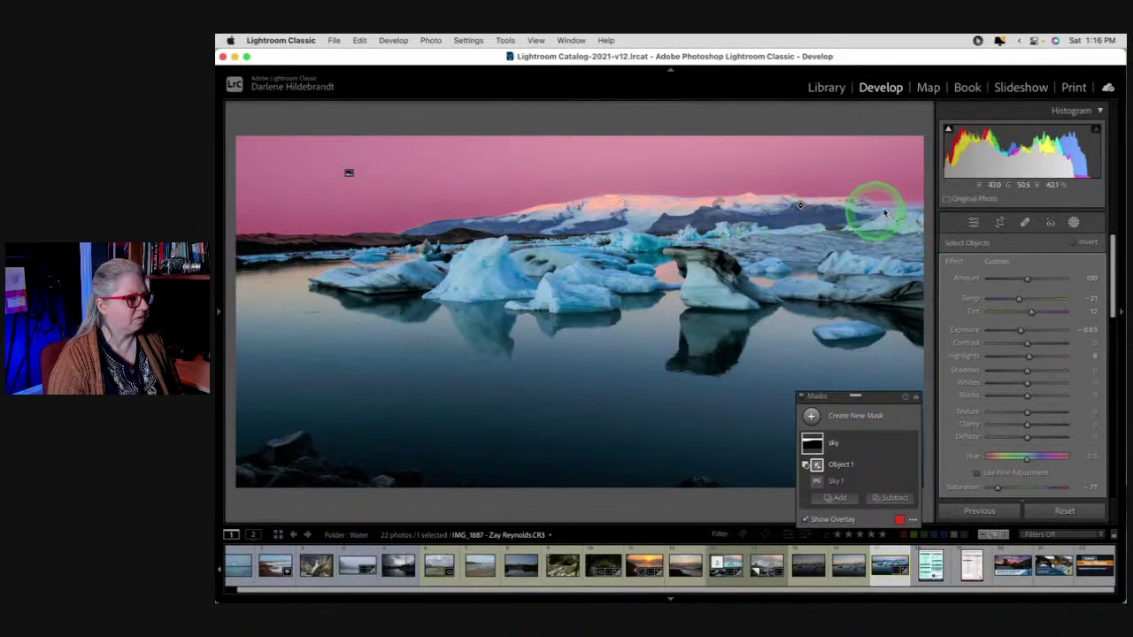
left_click(888, 498)
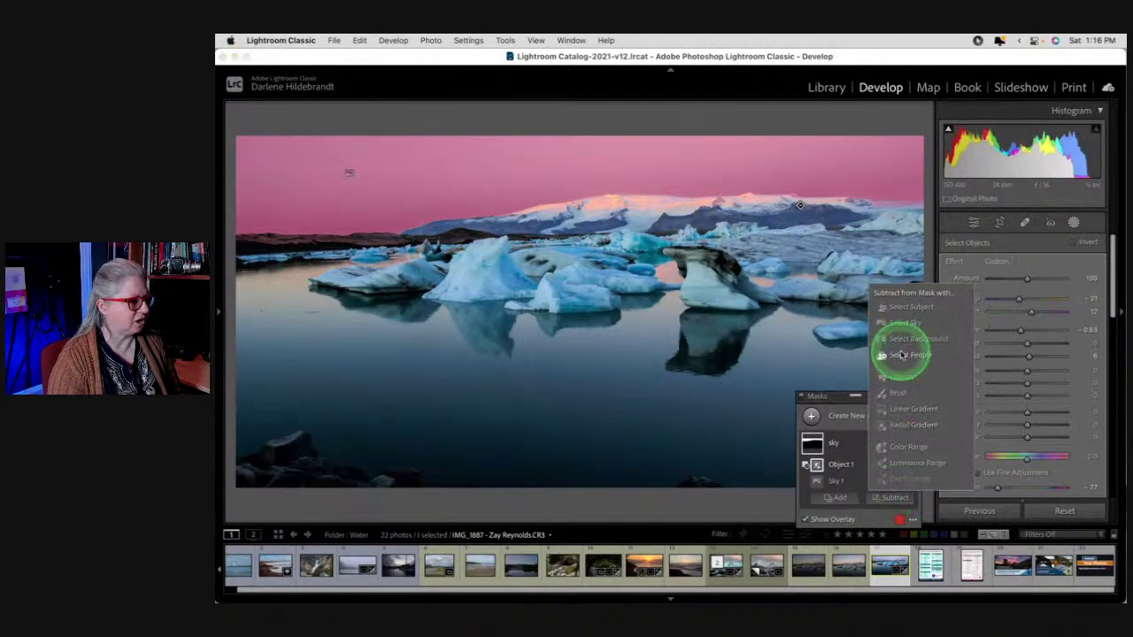
Brush the dark left horizon hills out of the sky mask with Auto Mask, ending at Density 92
left_click(878, 299)
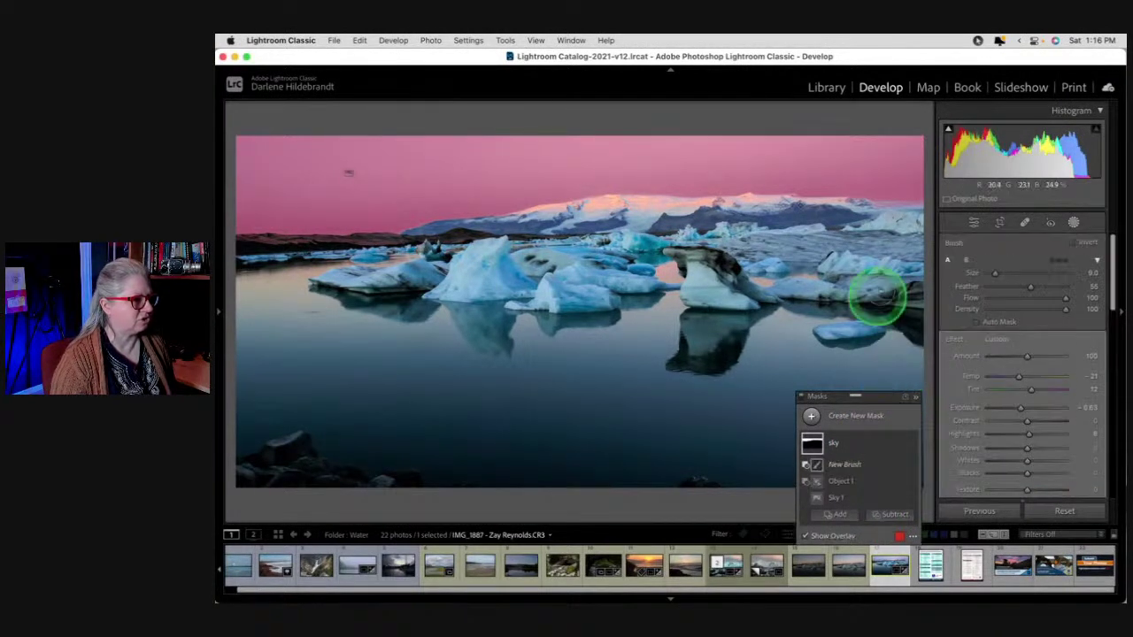
left_click(977, 321)
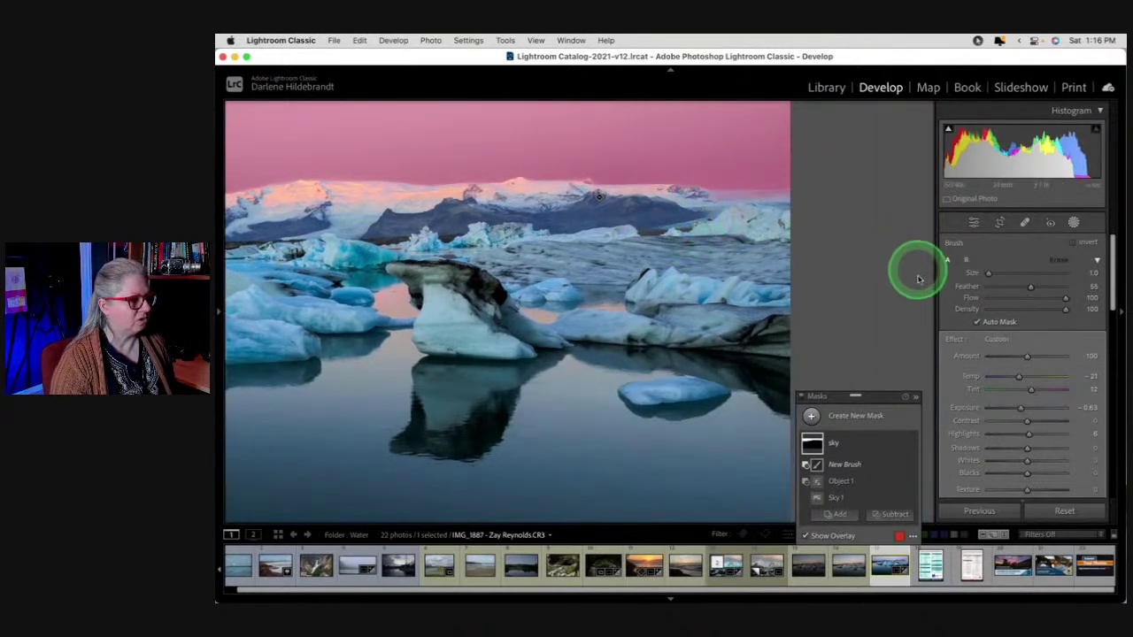
left_click_drag(990, 272, 995, 275)
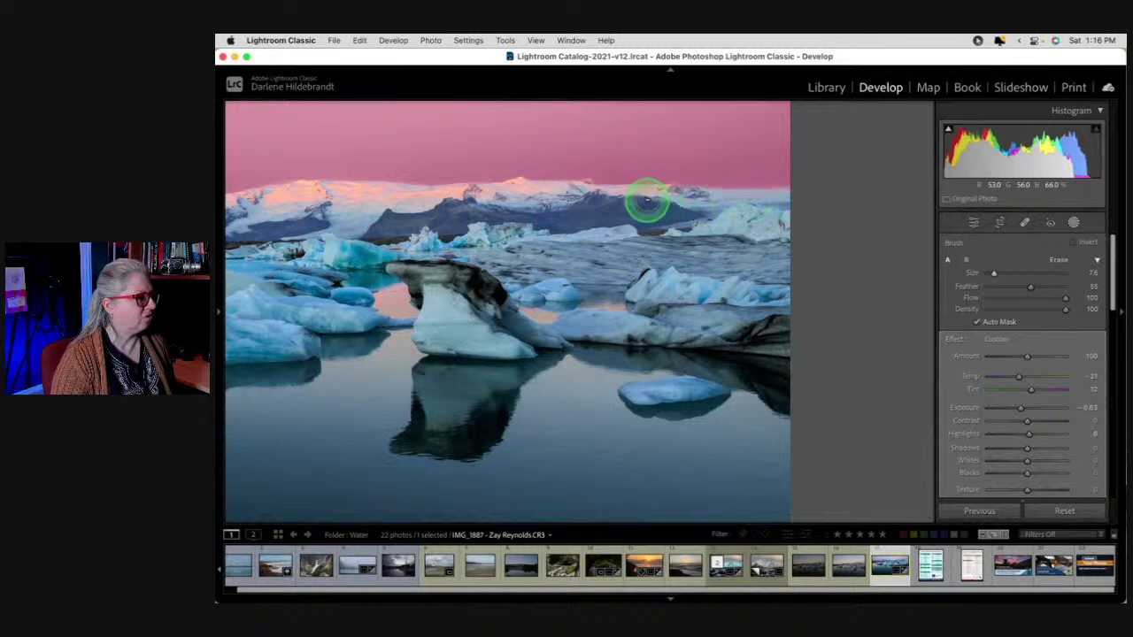
mouse_move(724, 186)
left_mouse_down()
mouse_move(849, 187)
mouse_move(620, 204)
mouse_move(683, 177)
left_mouse_up()
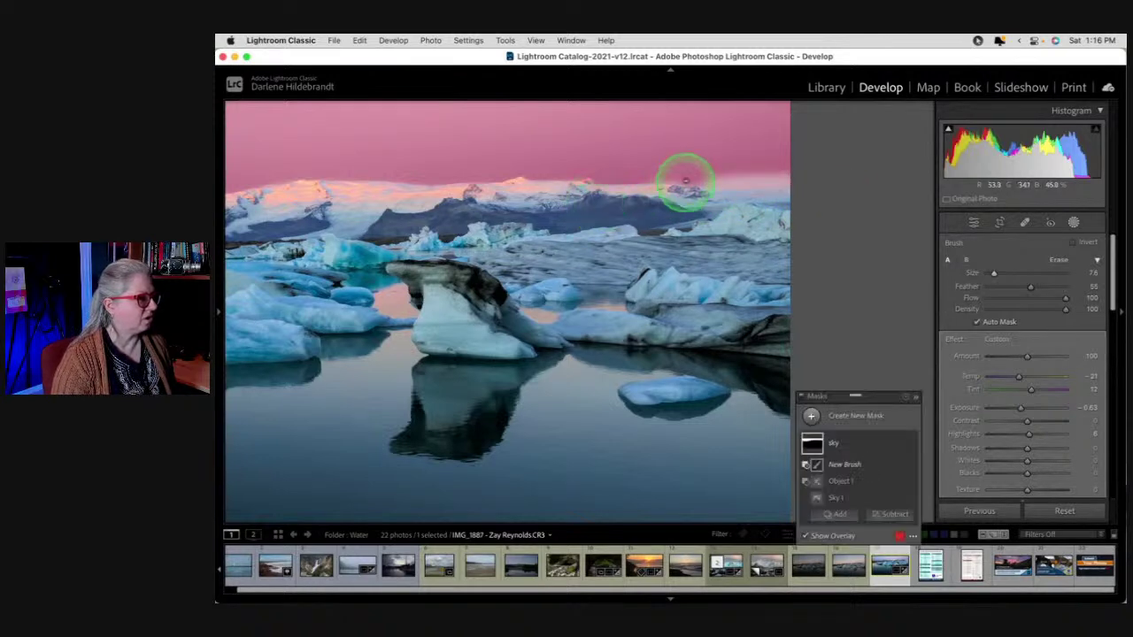
left_click_drag(1007, 309, 968, 307)
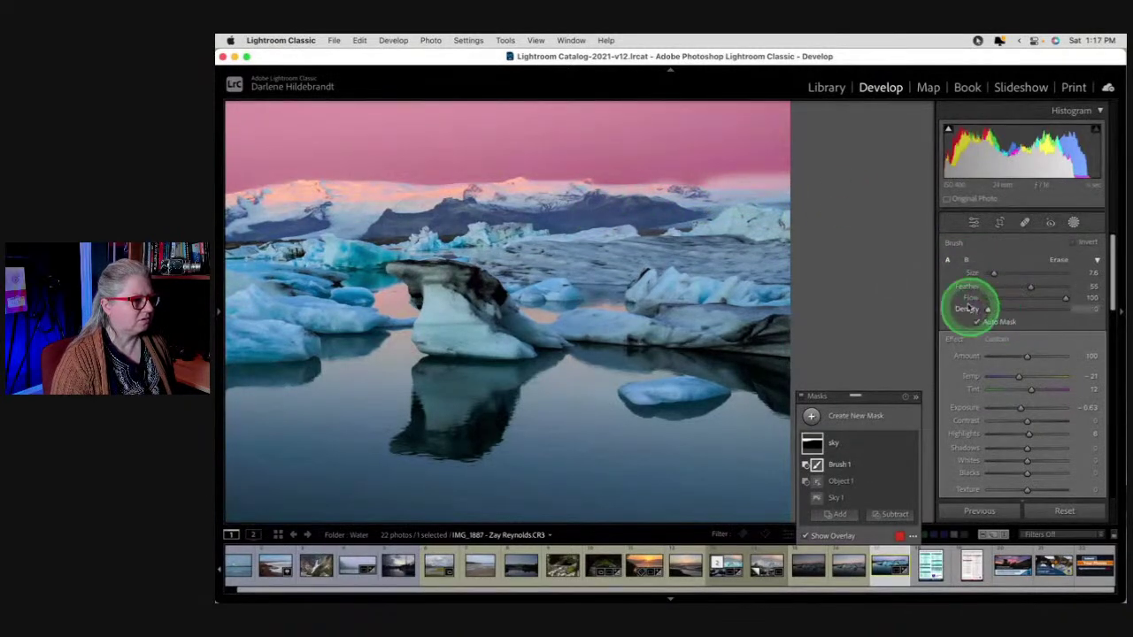
mouse_move(686, 159)
left_mouse_down()
mouse_move(705, 172)
mouse_move(830, 186)
left_mouse_up()
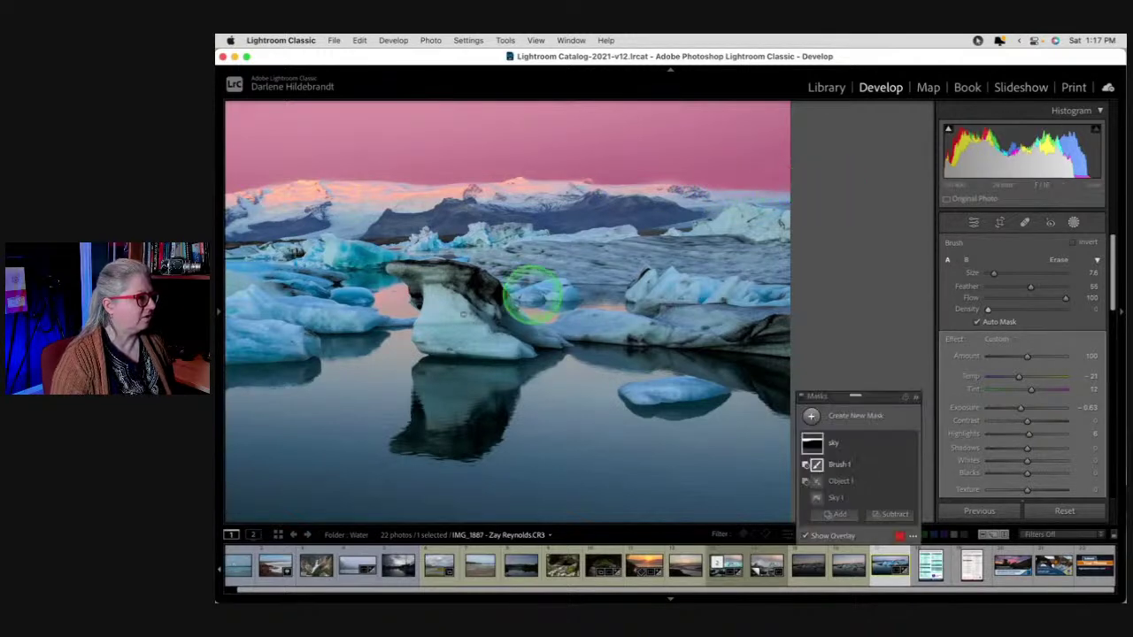
scroll(422, 324, "left", 10)
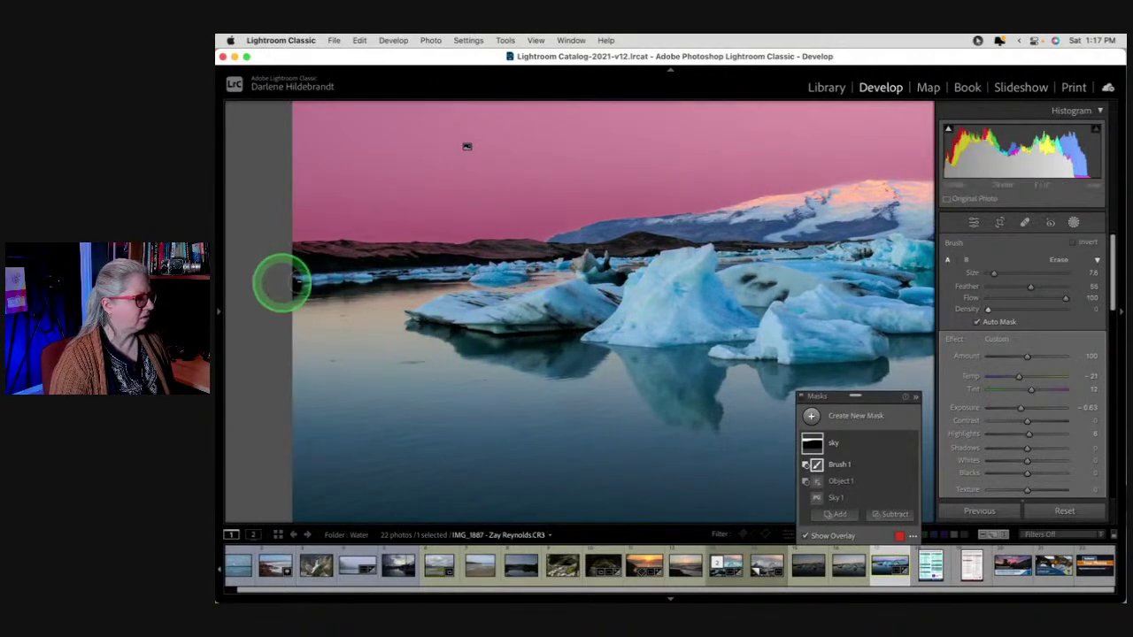
left_click(1061, 308)
key("shift+w")
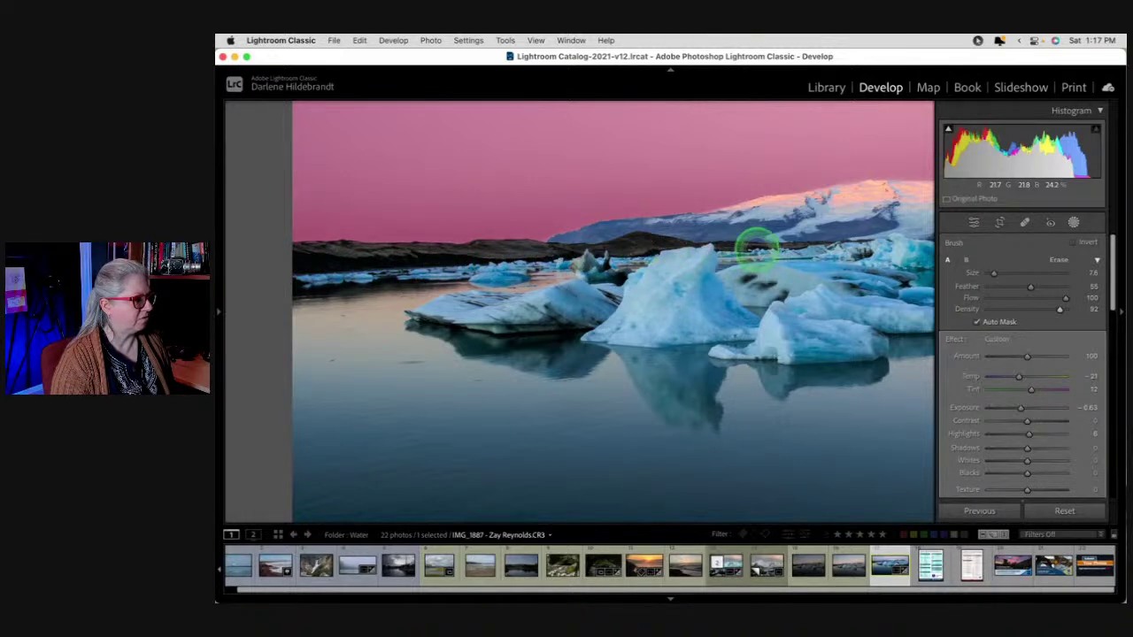
key("shift+w")
key("z")
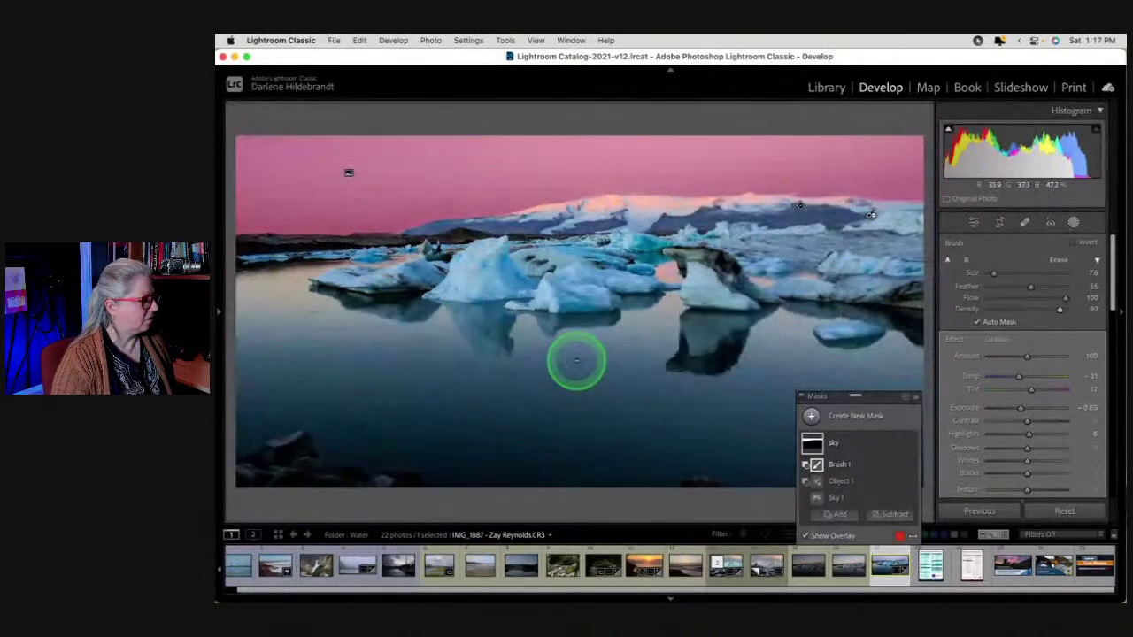
Hide the mask overlay and toggle the sky mask's effect to check it
left_click(876, 444)
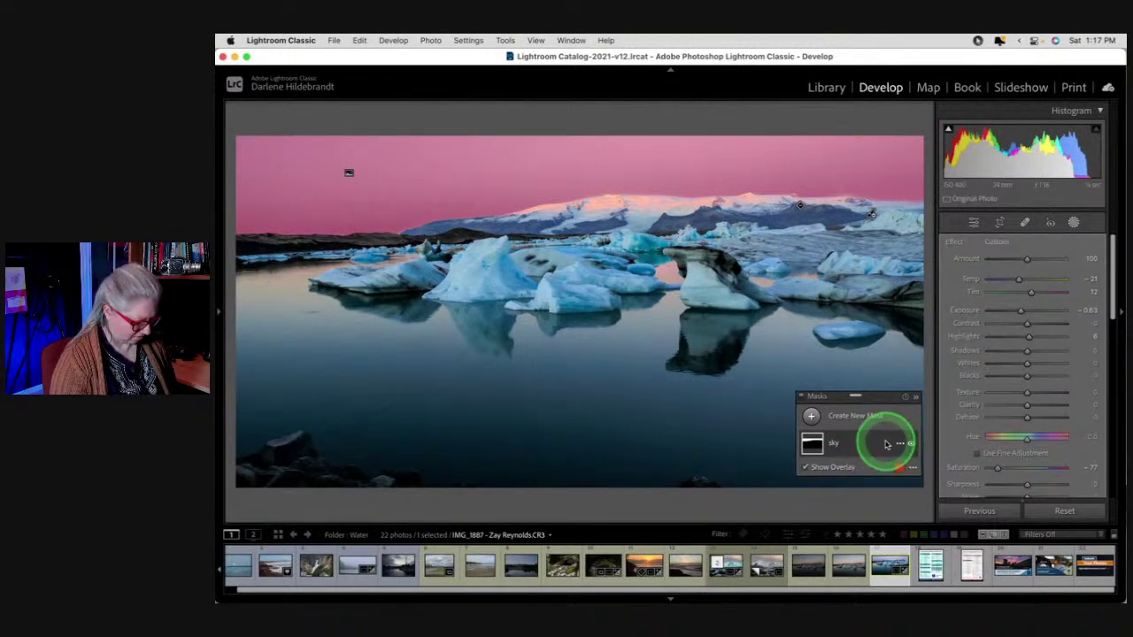
left_click(886, 445)
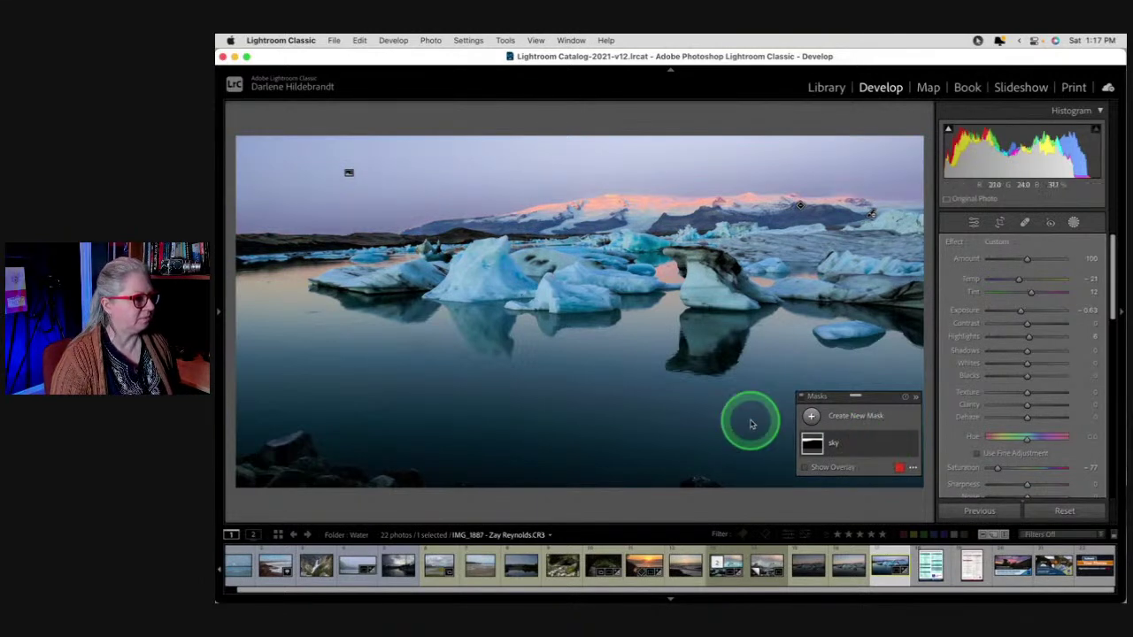
left_click(858, 448)
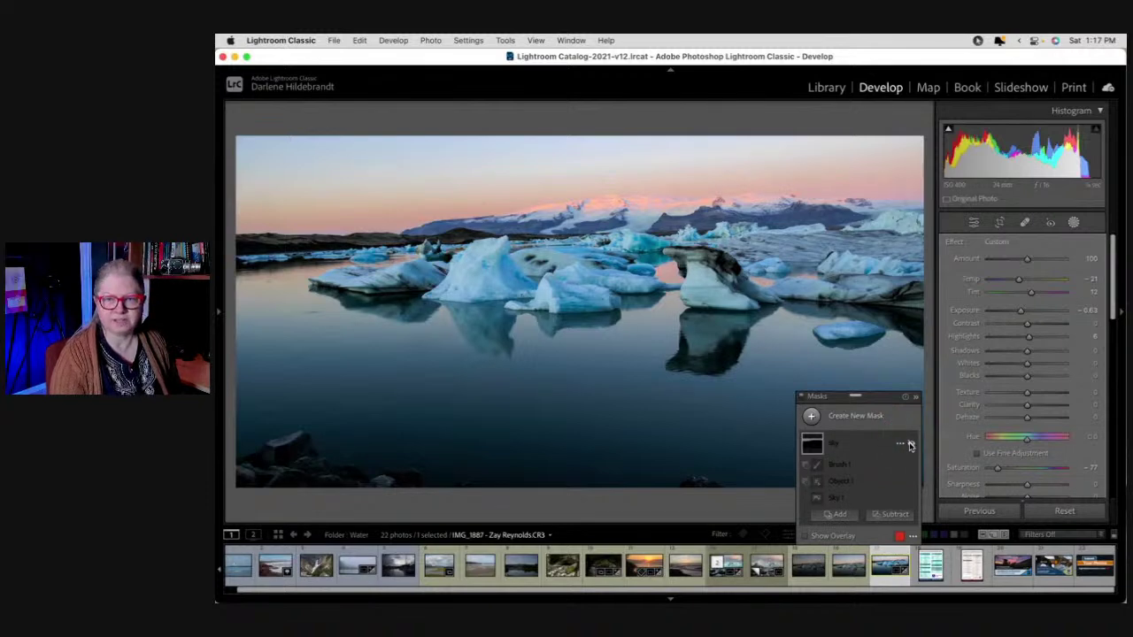
left_click(911, 446)
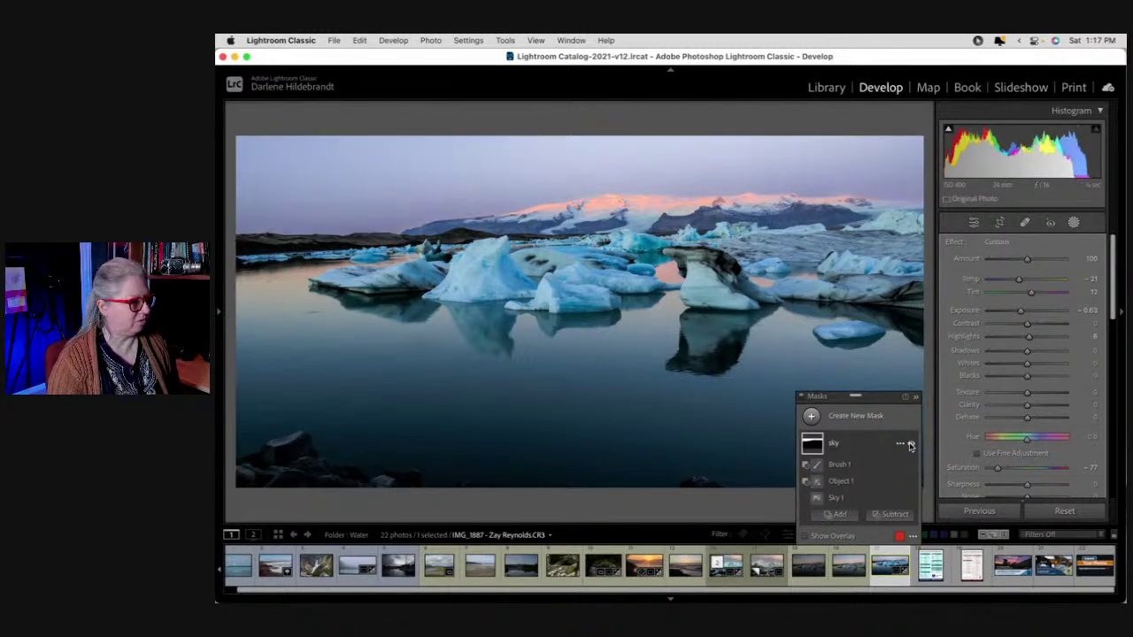
left_click_drag(632, 273, 632, 202)
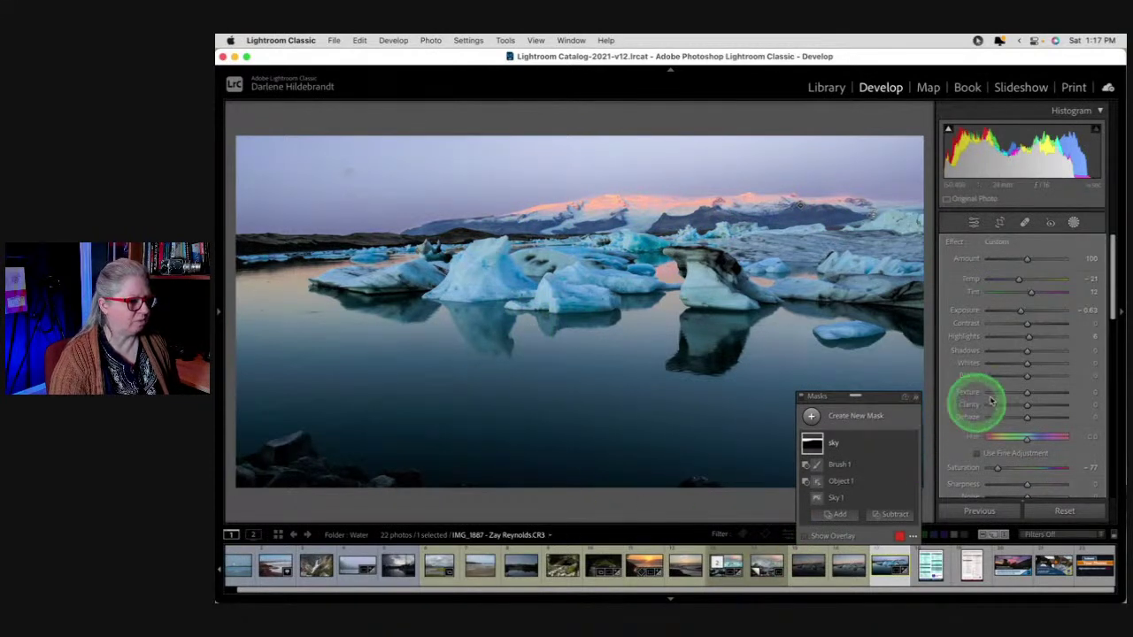
Reduce the sky tint's saturation from 74 to 45 and compare with the Before view
scroll(996, 389, "down", 3)
scroll(996, 389, "down", 1)
left_click(1063, 444)
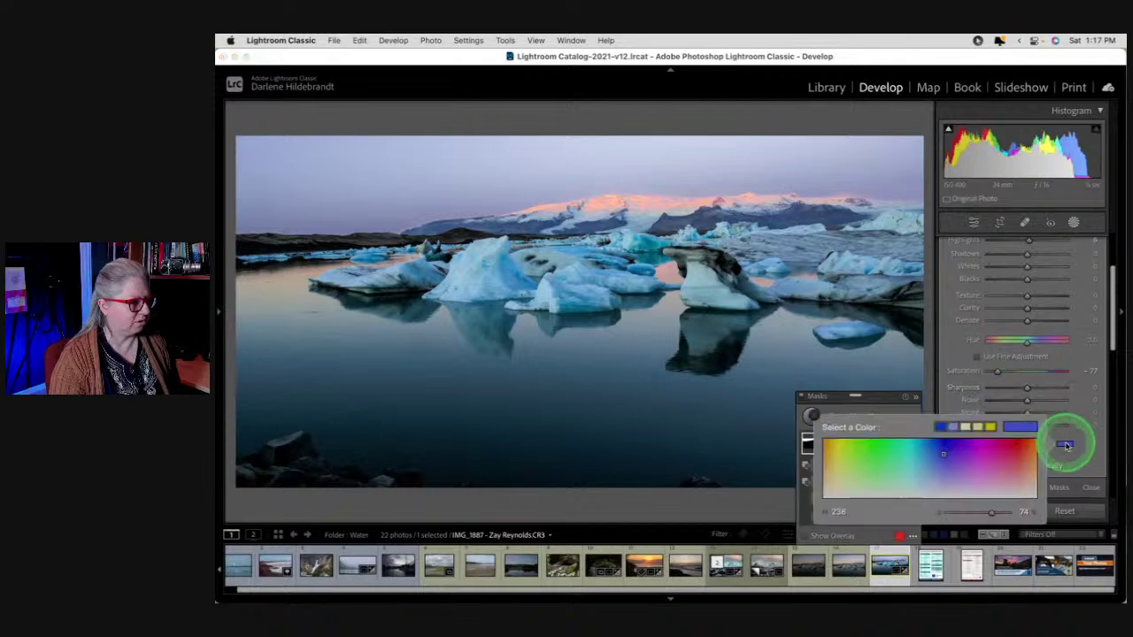
mouse_move(978, 512)
left_mouse_down()
mouse_move(990, 514)
mouse_move(971, 510)
left_mouse_up()
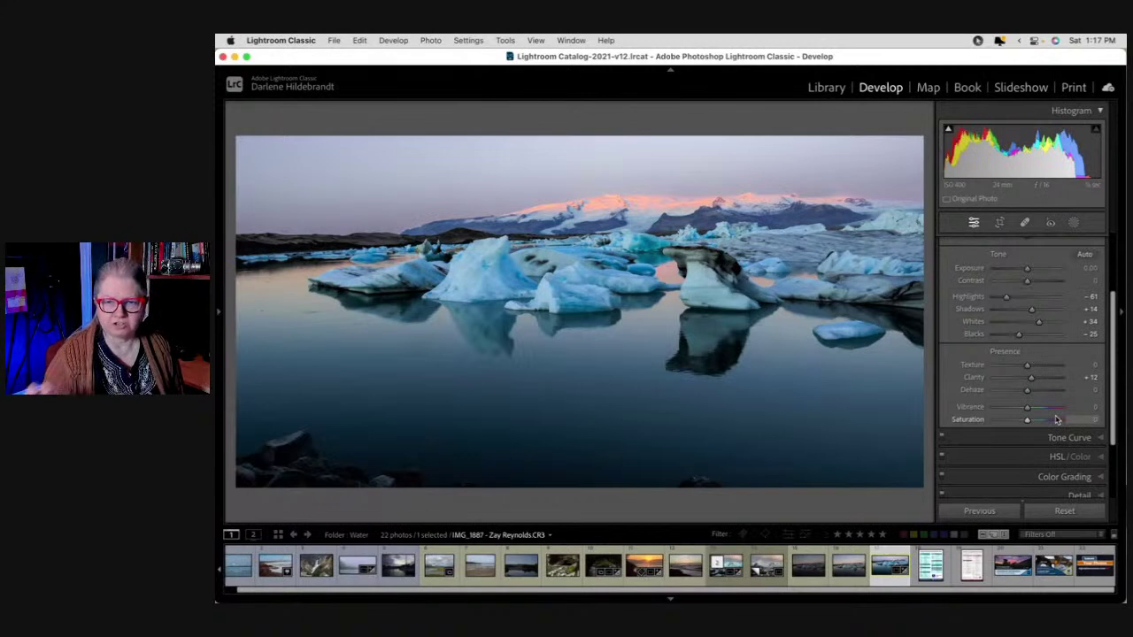
key("backslash")
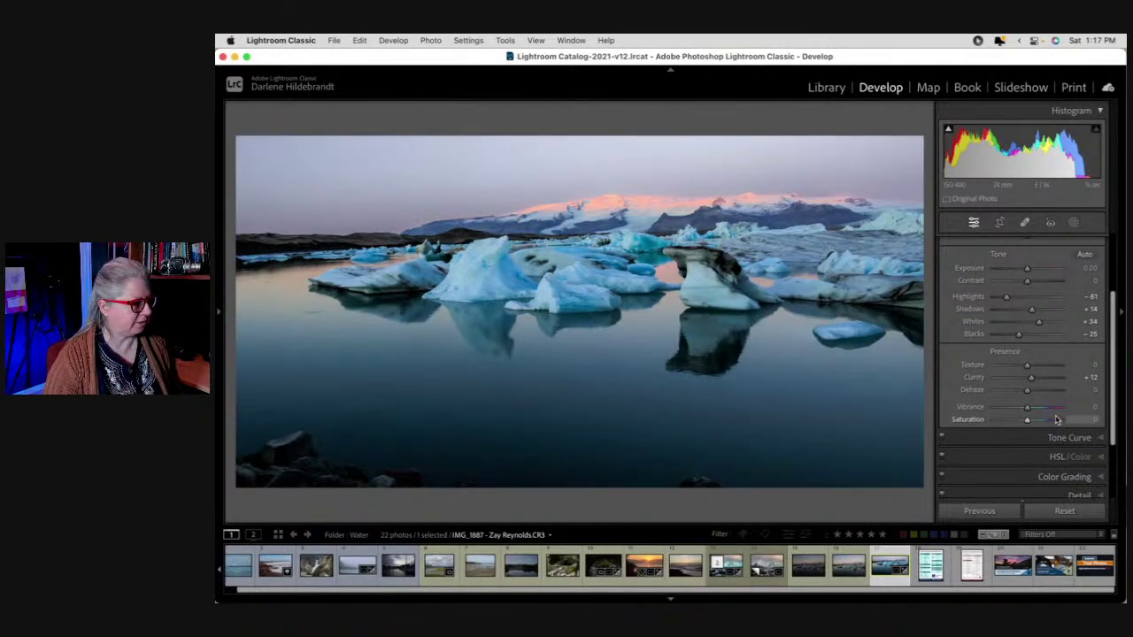
Create a Select Subject mask on the icebergs and add the far right ice as Object 1
left_click(1073, 222)
left_click(811, 416)
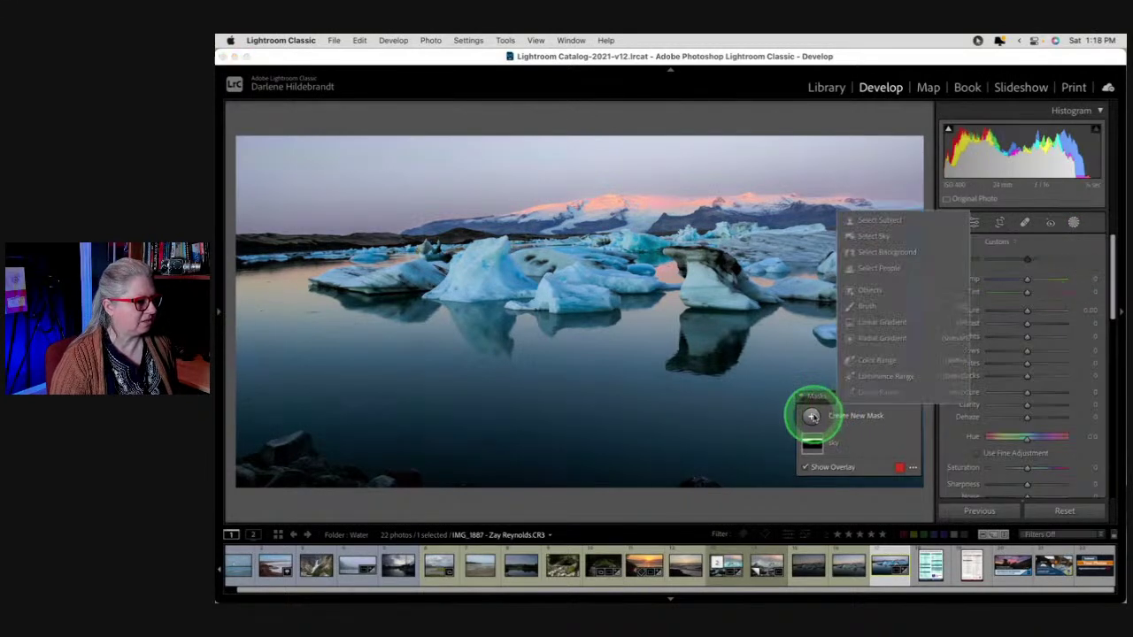
left_click(875, 220)
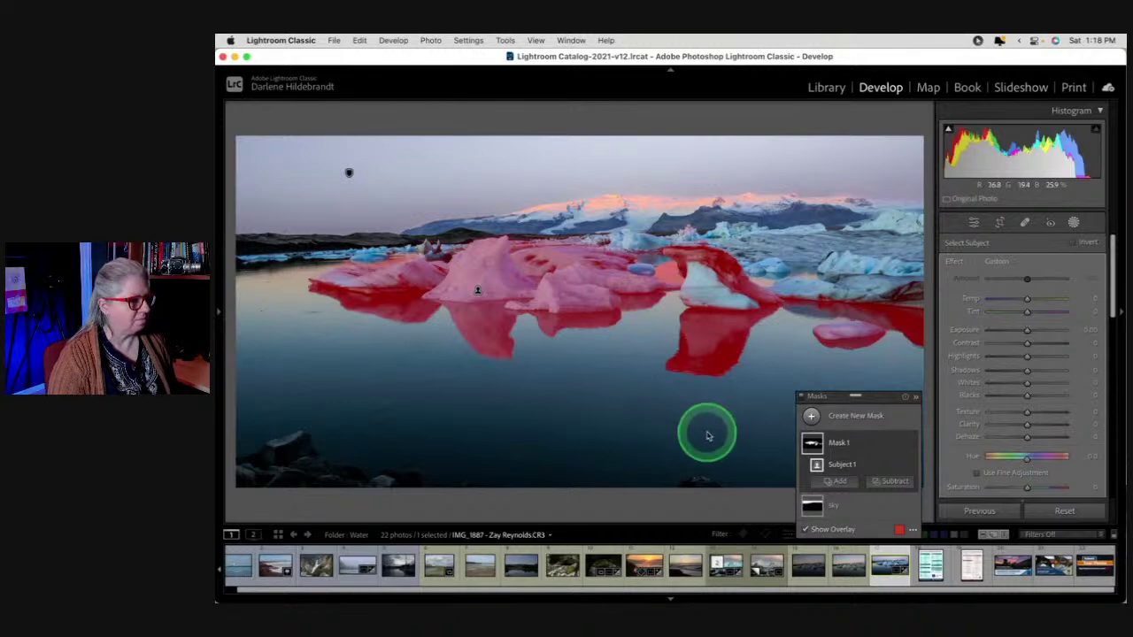
left_click(839, 482)
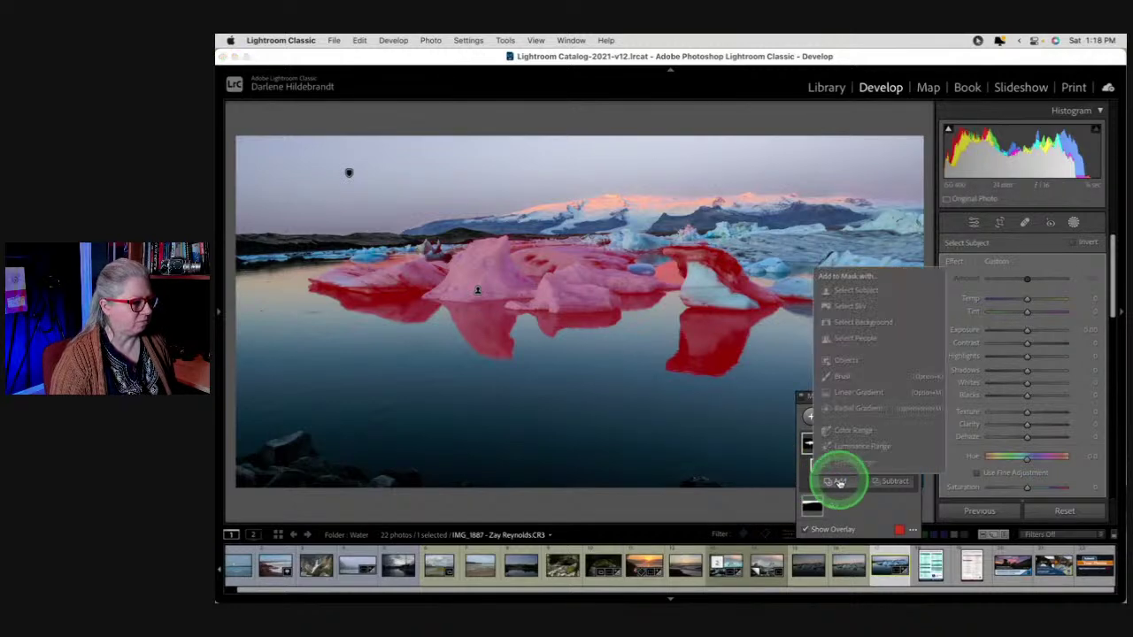
left_click(841, 359)
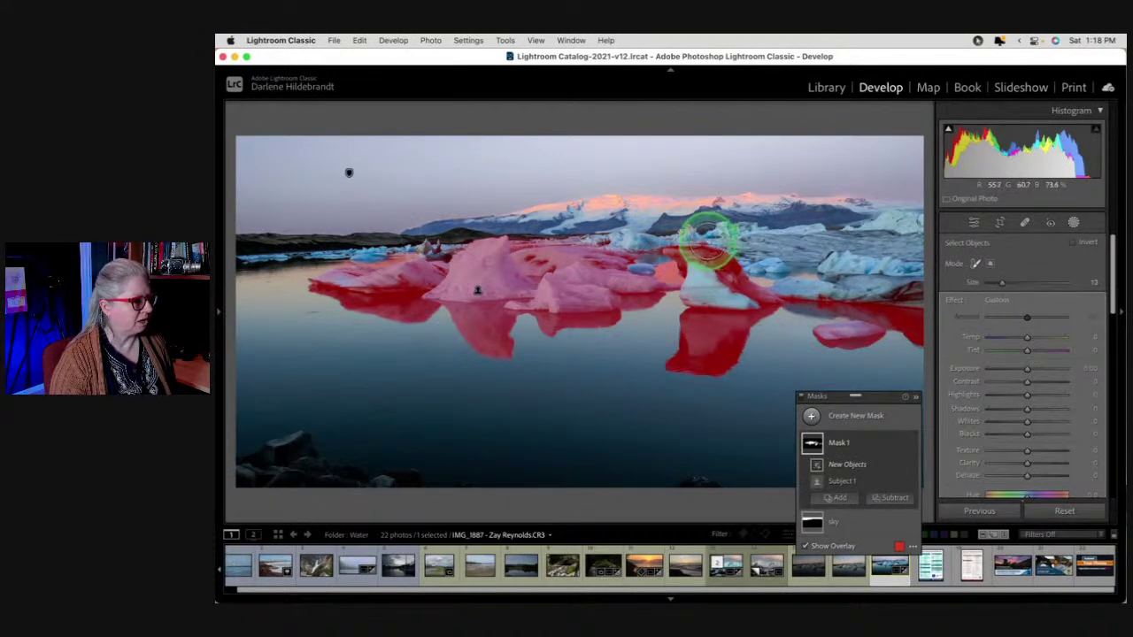
mouse_move(722, 246)
left_mouse_down()
mouse_move(918, 264)
mouse_move(788, 288)
mouse_move(837, 271)
mouse_move(782, 253)
mouse_move(906, 240)
mouse_move(633, 243)
mouse_move(617, 256)
mouse_move(561, 243)
mouse_move(466, 247)
mouse_move(663, 228)
mouse_move(875, 229)
mouse_move(805, 221)
mouse_move(416, 249)
left_mouse_up()
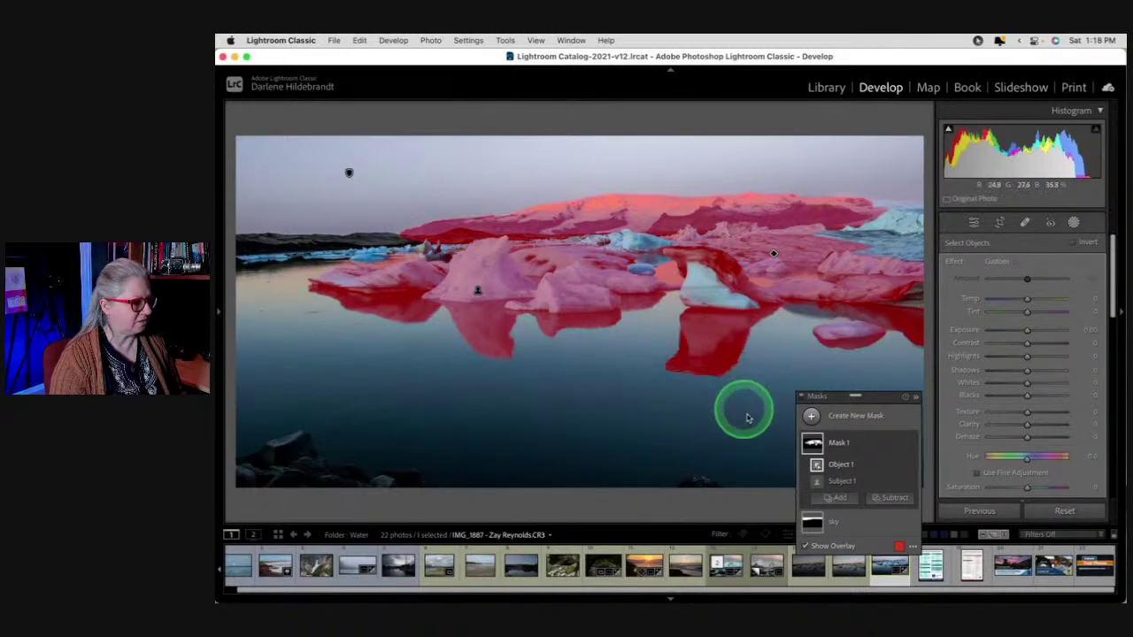
Brush the blue ice chunk, shoreline, white iceberg and right-side ice into Mask 1
left_click(835, 498)
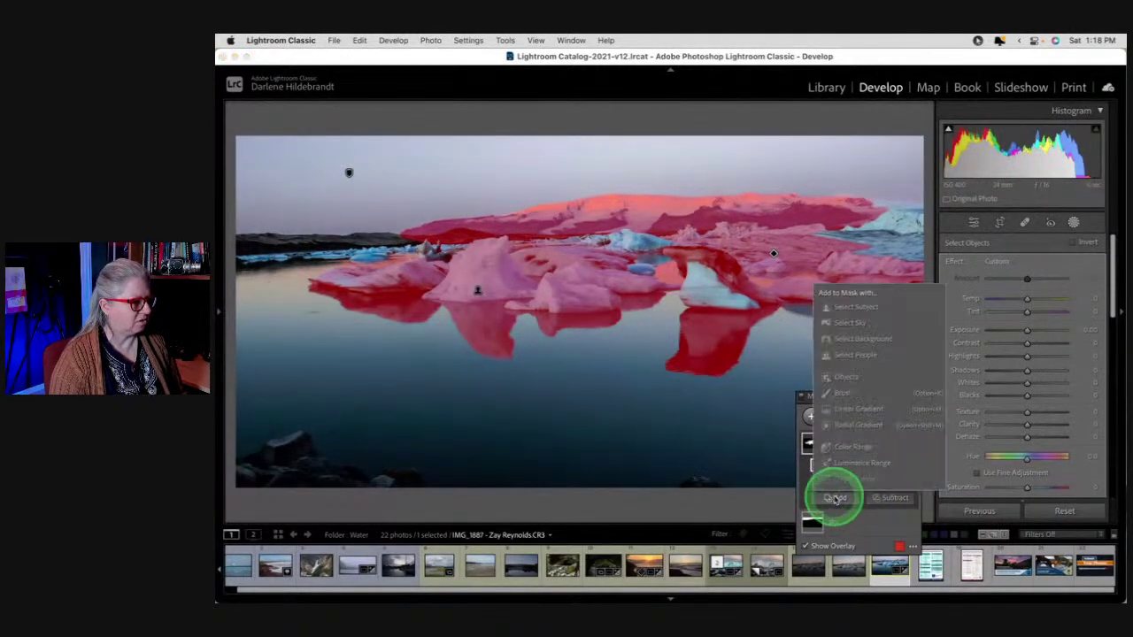
left_click(844, 395)
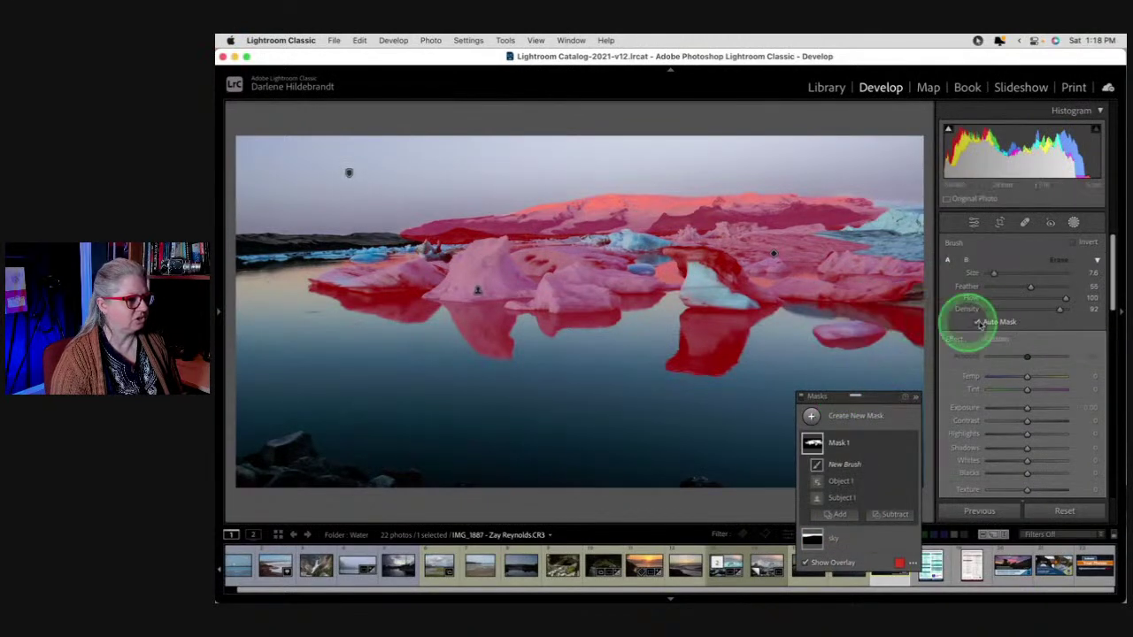
mouse_move(622, 274)
left_mouse_down()
mouse_move(637, 240)
mouse_move(682, 244)
mouse_move(231, 250)
mouse_move(439, 250)
mouse_move(323, 249)
mouse_move(381, 256)
left_mouse_up()
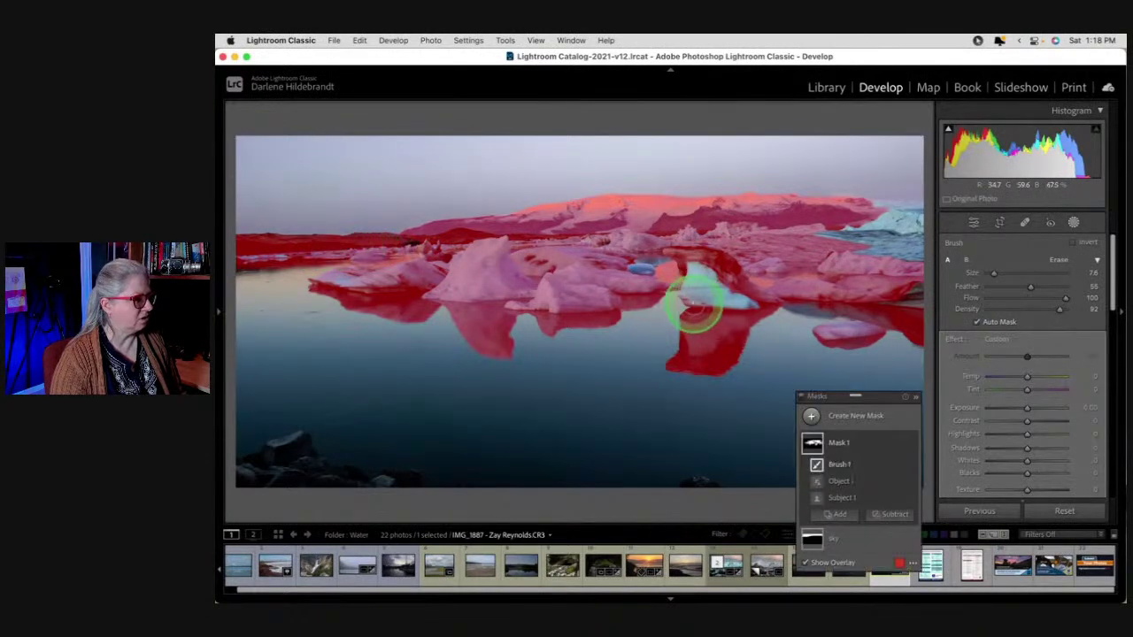
mouse_move(703, 265)
left_mouse_down()
mouse_move(737, 303)
mouse_move(697, 296)
mouse_move(692, 258)
mouse_move(748, 301)
mouse_move(714, 239)
mouse_move(607, 222)
mouse_move(600, 264)
mouse_move(645, 273)
mouse_move(600, 267)
left_mouse_up()
mouse_move(880, 223)
left_mouse_down()
mouse_move(913, 240)
mouse_move(842, 237)
mouse_move(917, 231)
mouse_move(834, 227)
mouse_move(921, 222)
mouse_move(869, 222)
mouse_move(899, 255)
mouse_move(921, 259)
mouse_move(898, 273)
mouse_move(933, 297)
mouse_move(883, 300)
mouse_move(792, 274)
mouse_move(912, 265)
left_mouse_up()
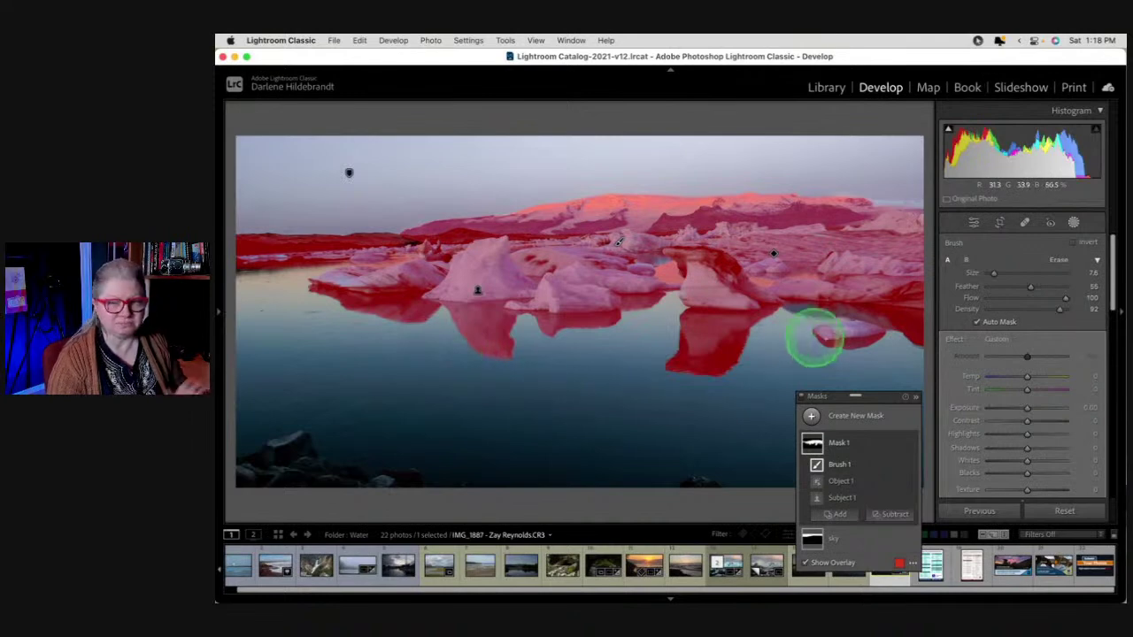
Raise Mask 1's Texture to 51, Clarity to 18 and Shadows to 22, with Exposure at 0.18
scroll(1007, 319, "down", 4)
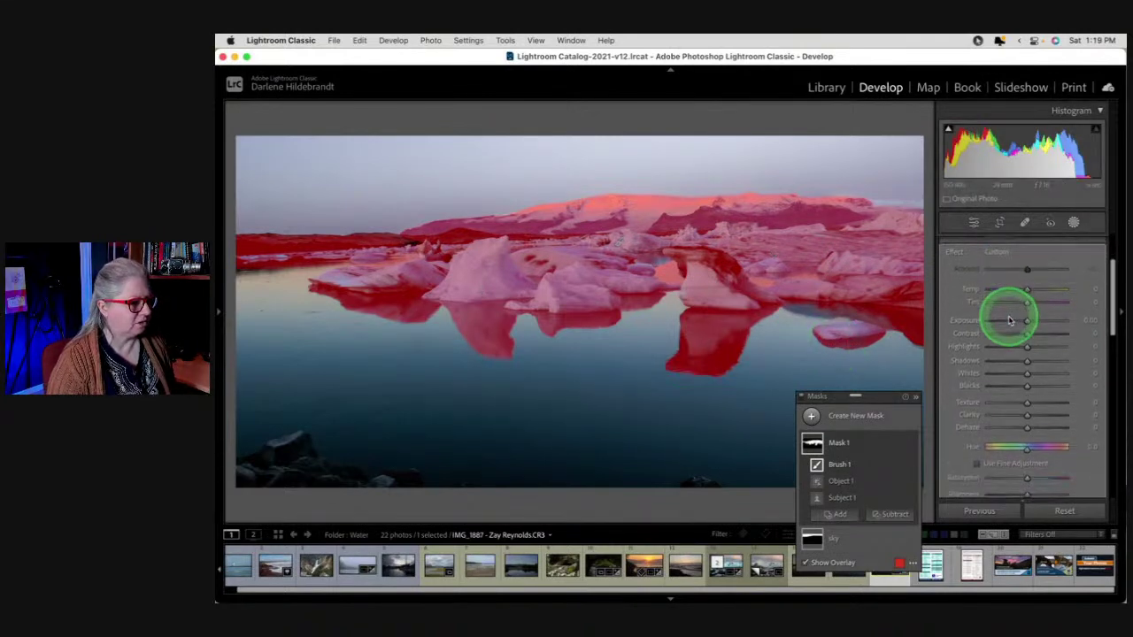
left_click_drag(1029, 381, 1045, 381)
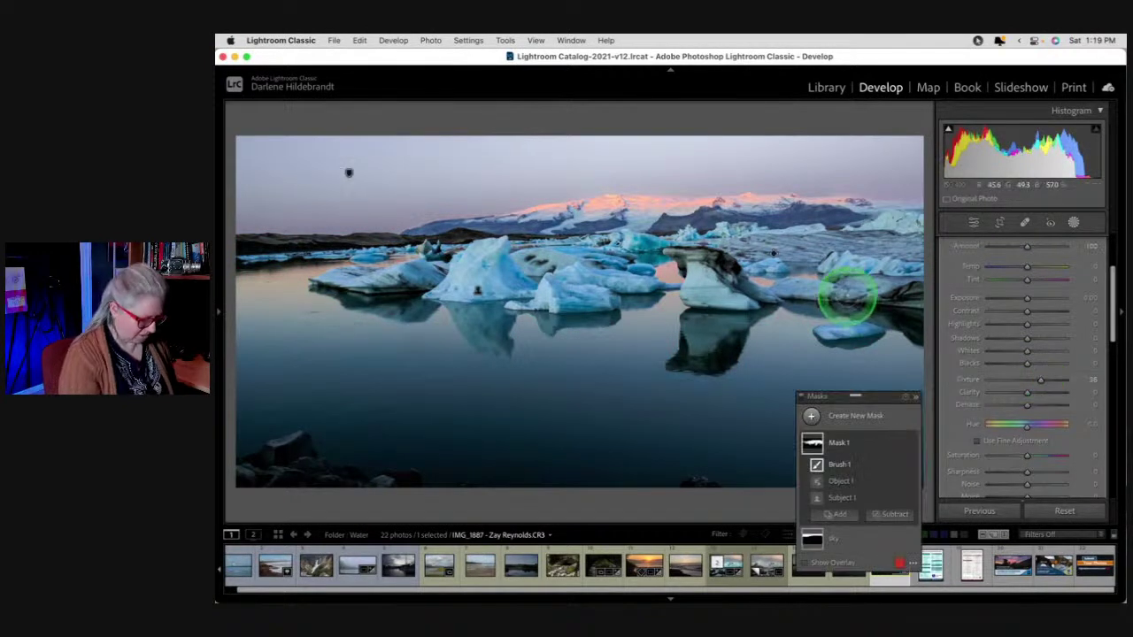
key("super+equal")
key("super+minus")
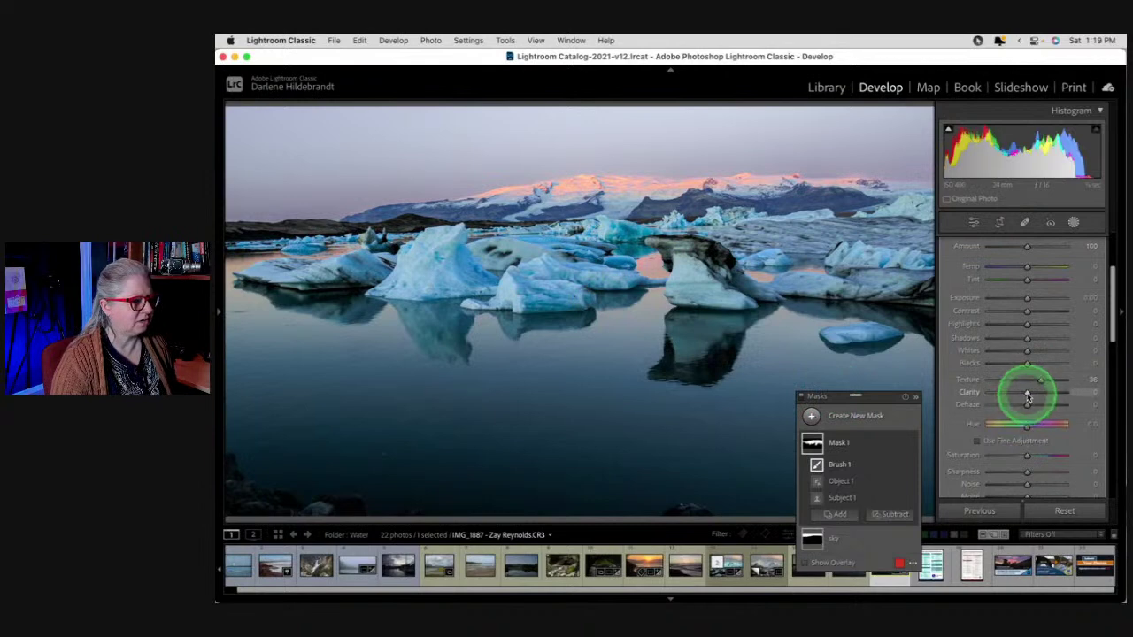
left_click_drag(1024, 392, 1045, 377)
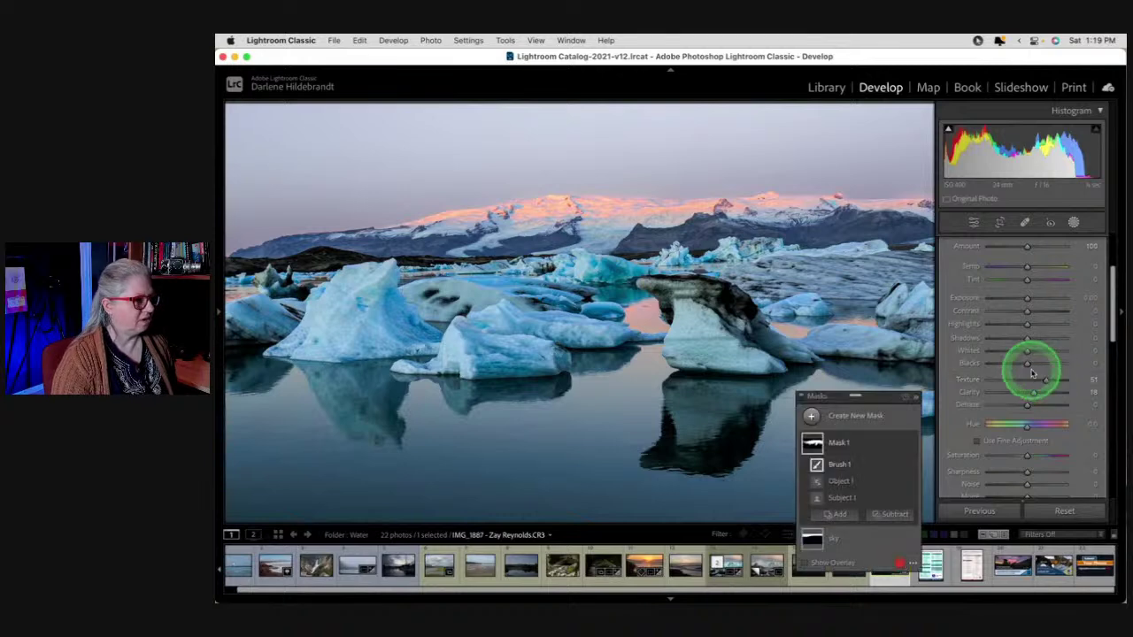
left_click_drag(1028, 301, 1029, 303)
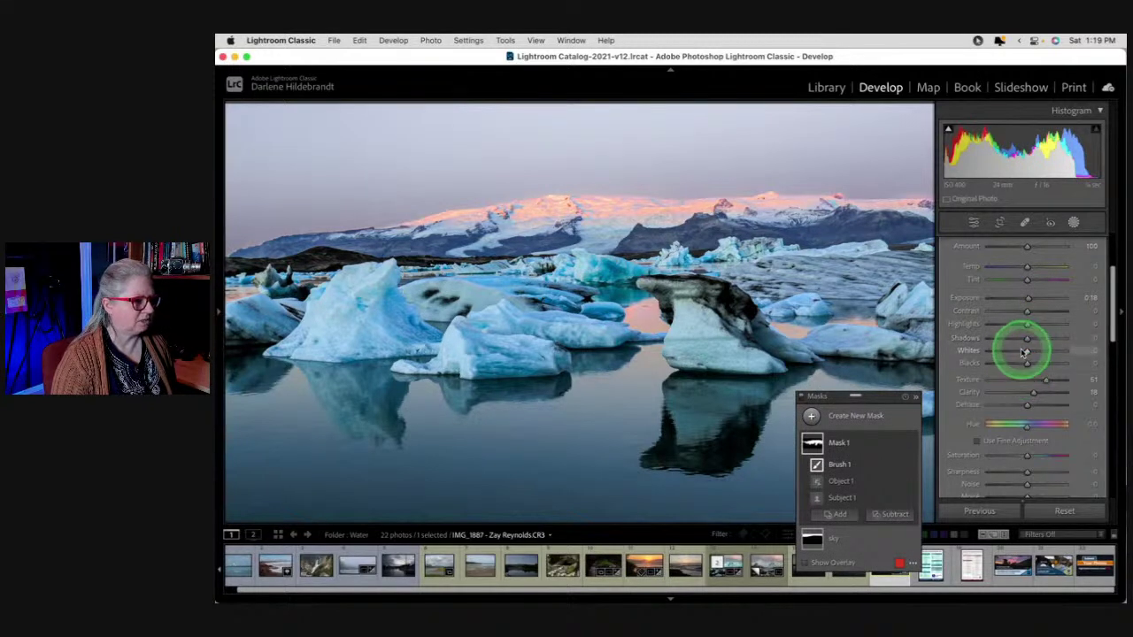
left_click_drag(1028, 339, 1035, 341)
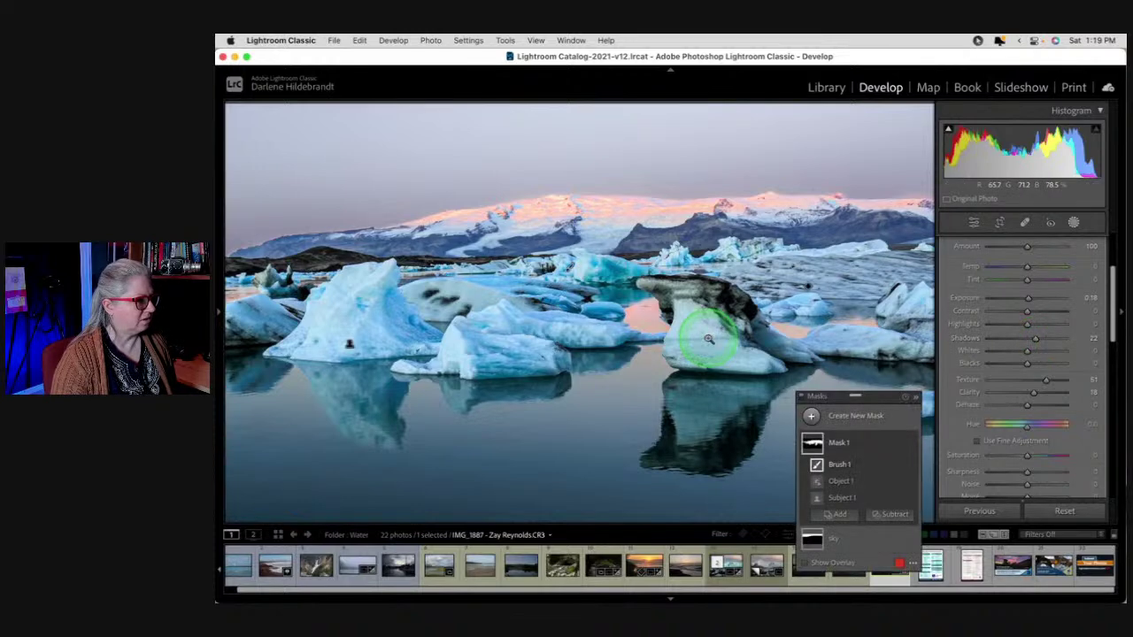
left_click(708, 339)
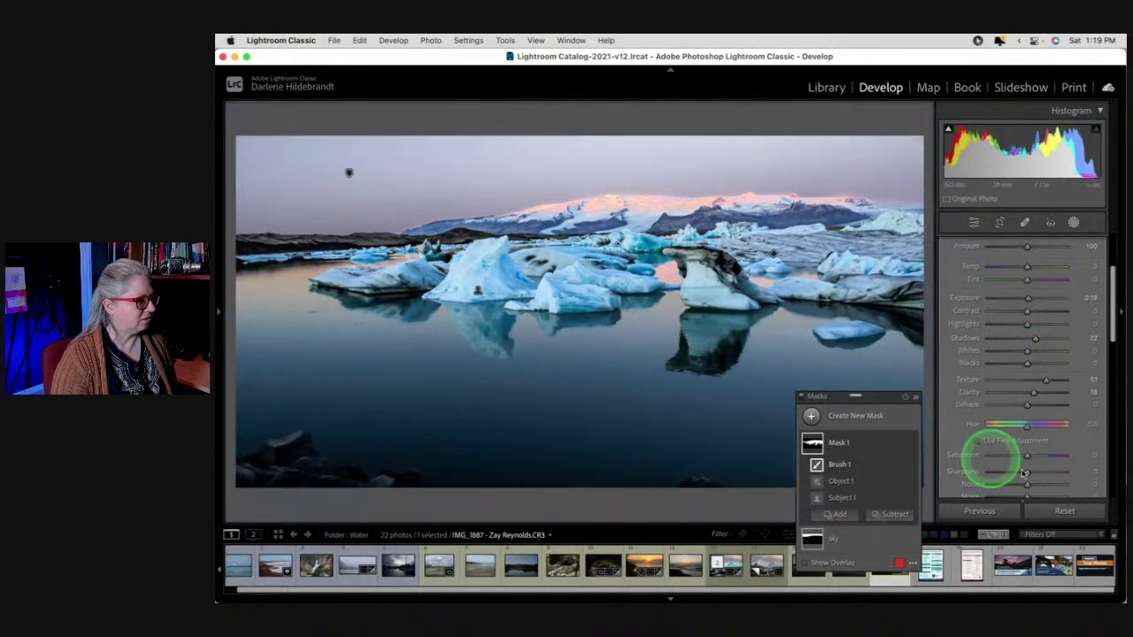
Rename the first mask to 'ice' and toggle its effect to compare
left_click(898, 445)
left_click(910, 450)
type("ic")
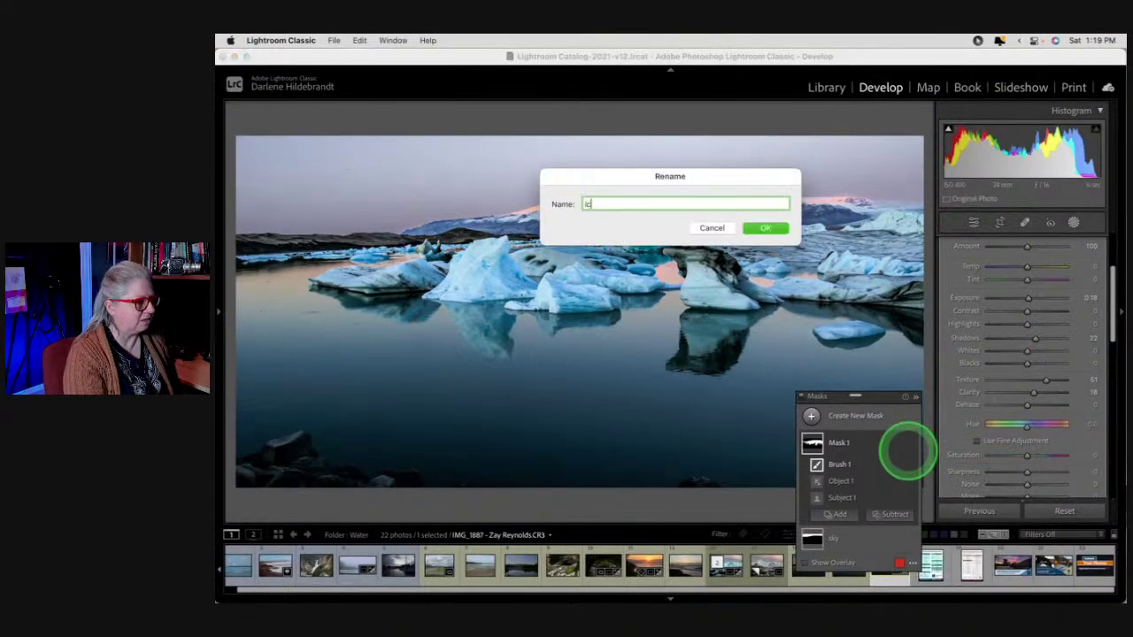
type("e")
key("Return")
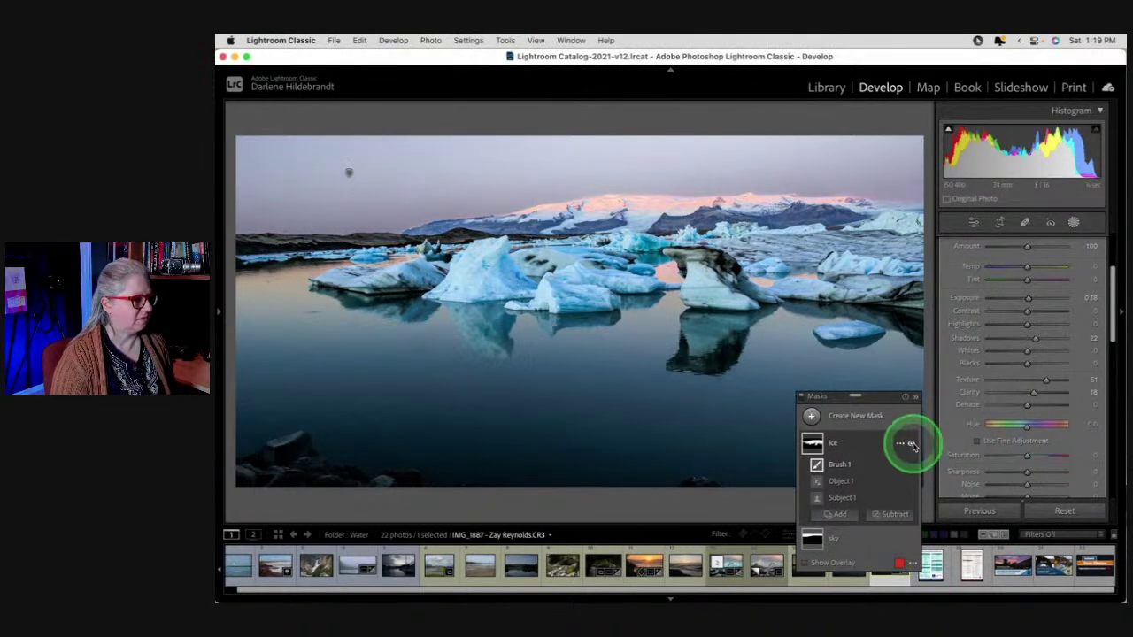
left_click(911, 444)
left_click(911, 444)
left_click(911, 445)
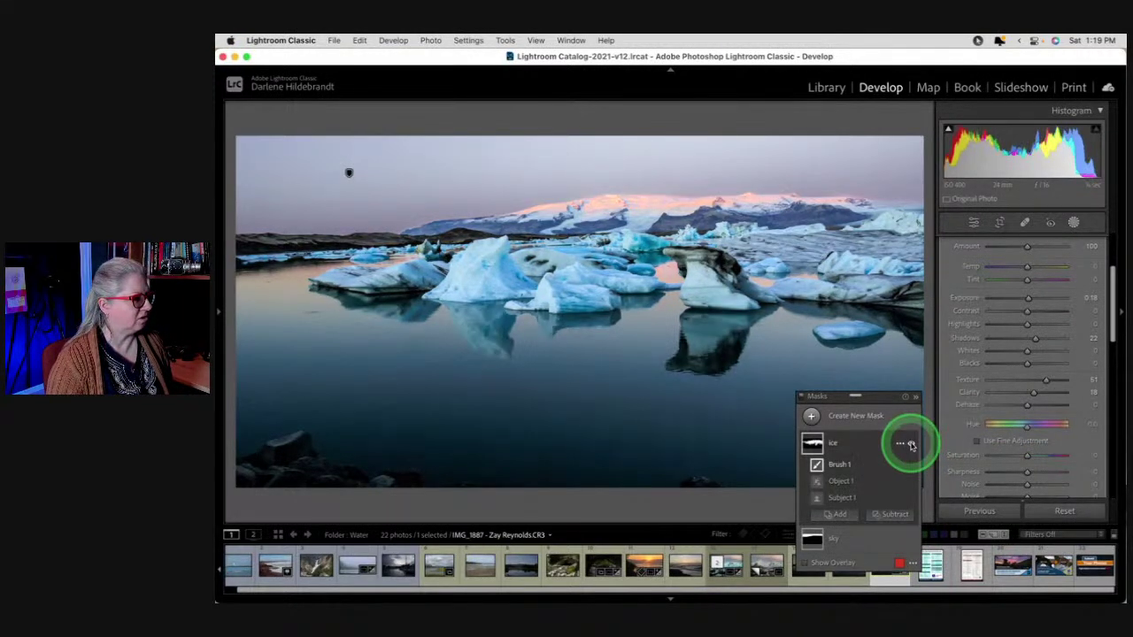
Tune the ice mask to Exposure 0.15, Shadows 17, Clarity 15, slightly warmer temperature, then close masking
left_click(1028, 303)
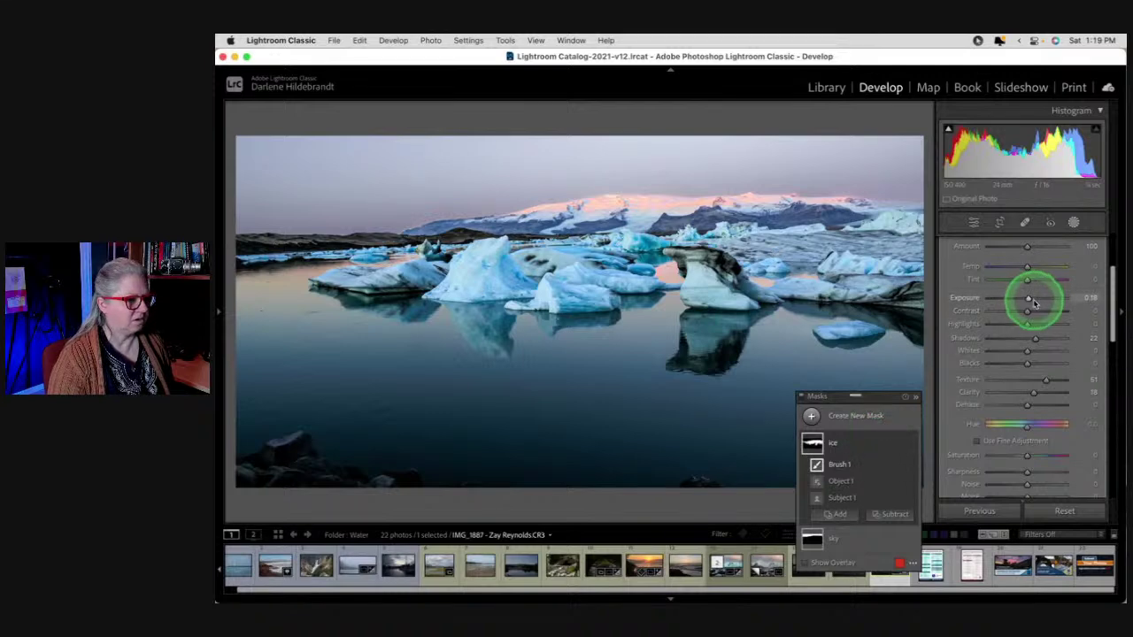
left_click(1034, 339)
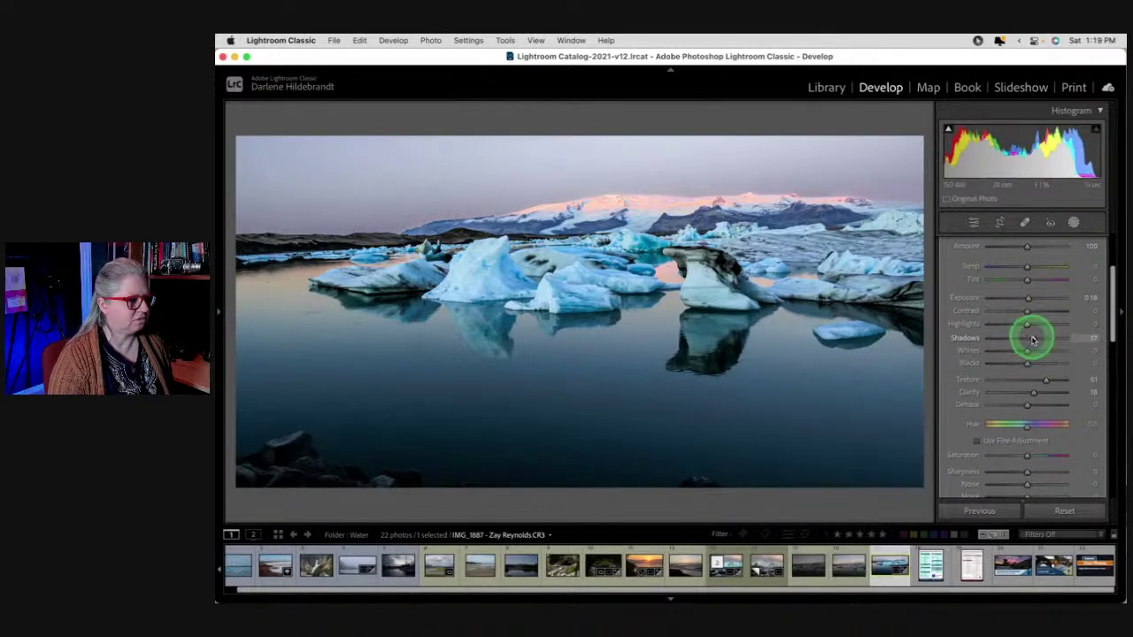
left_click(1029, 300)
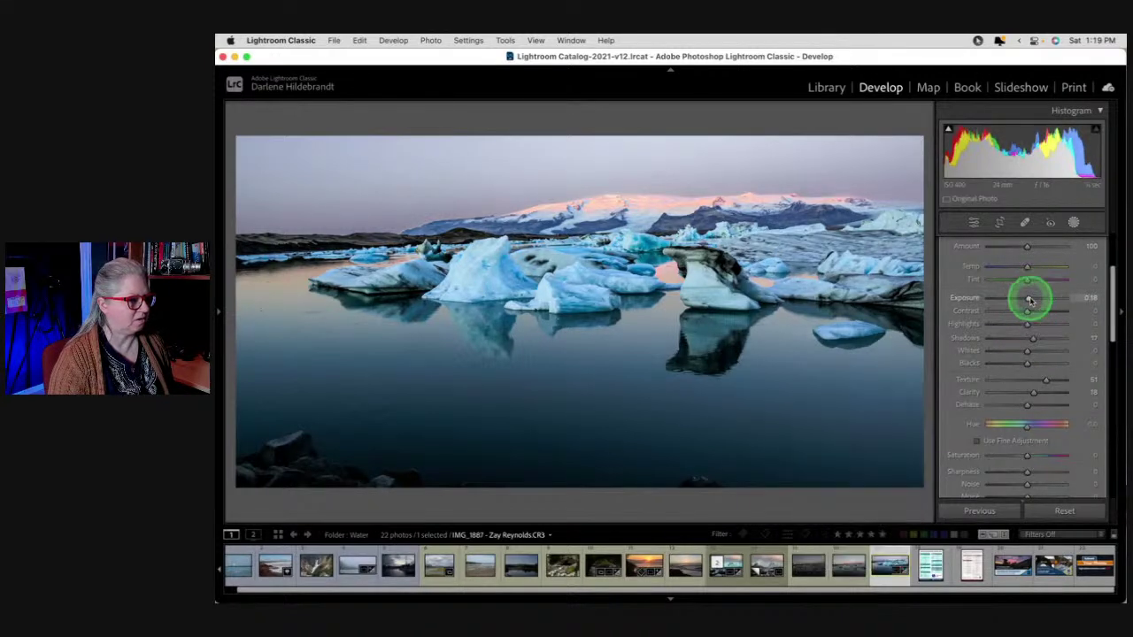
left_click(1033, 393)
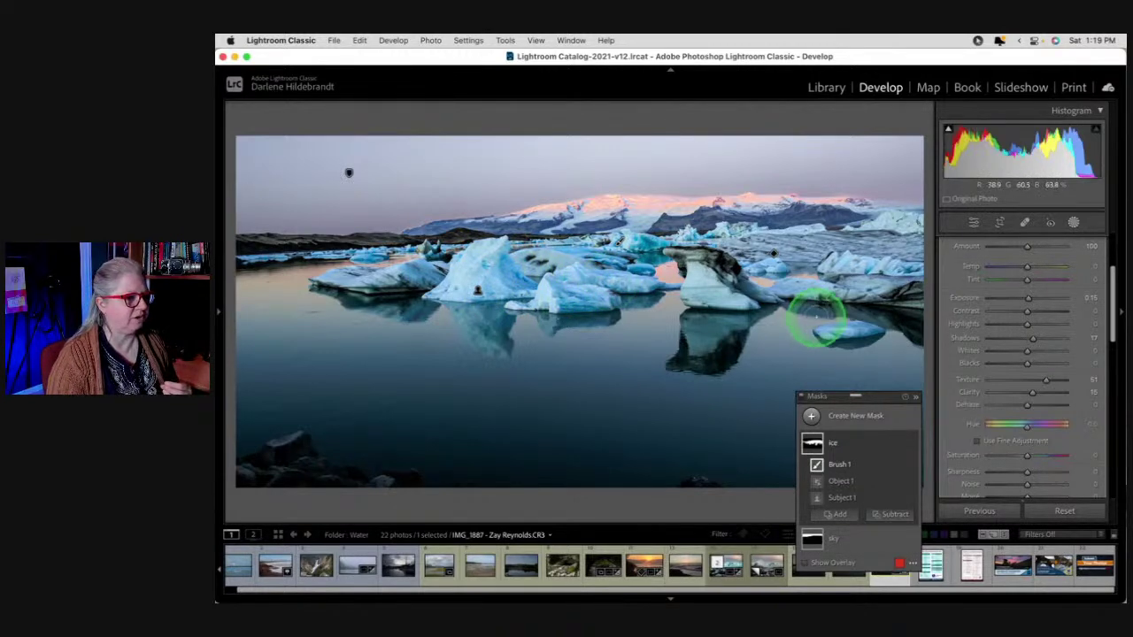
scroll(1062, 345, "up", 3)
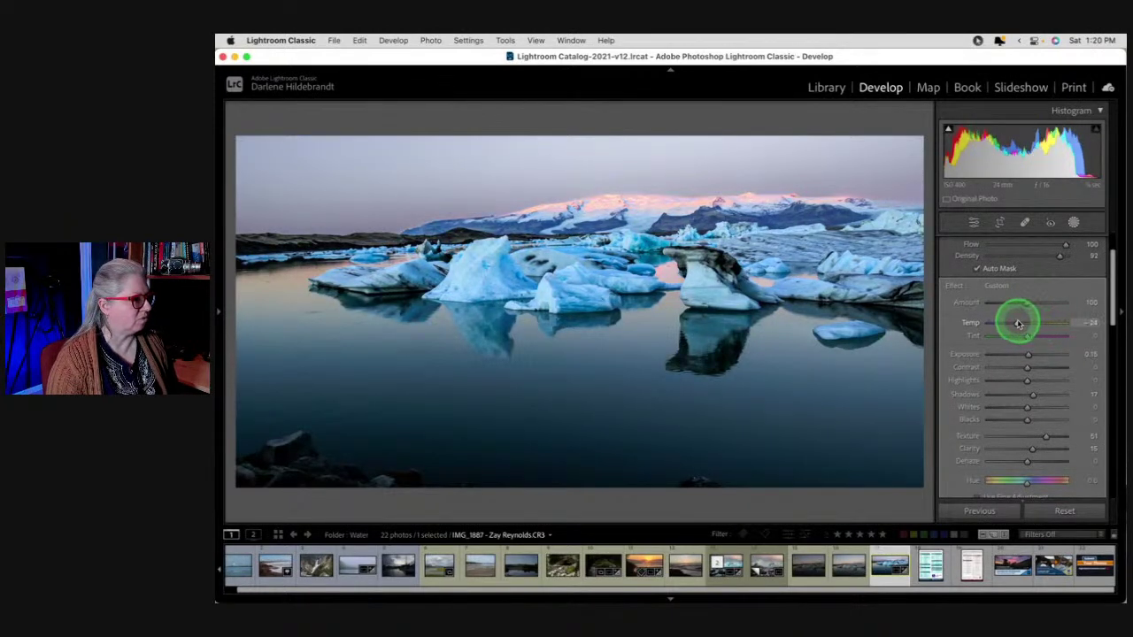
left_click_drag(1018, 324, 1019, 322)
scroll(1002, 358, "down", 3)
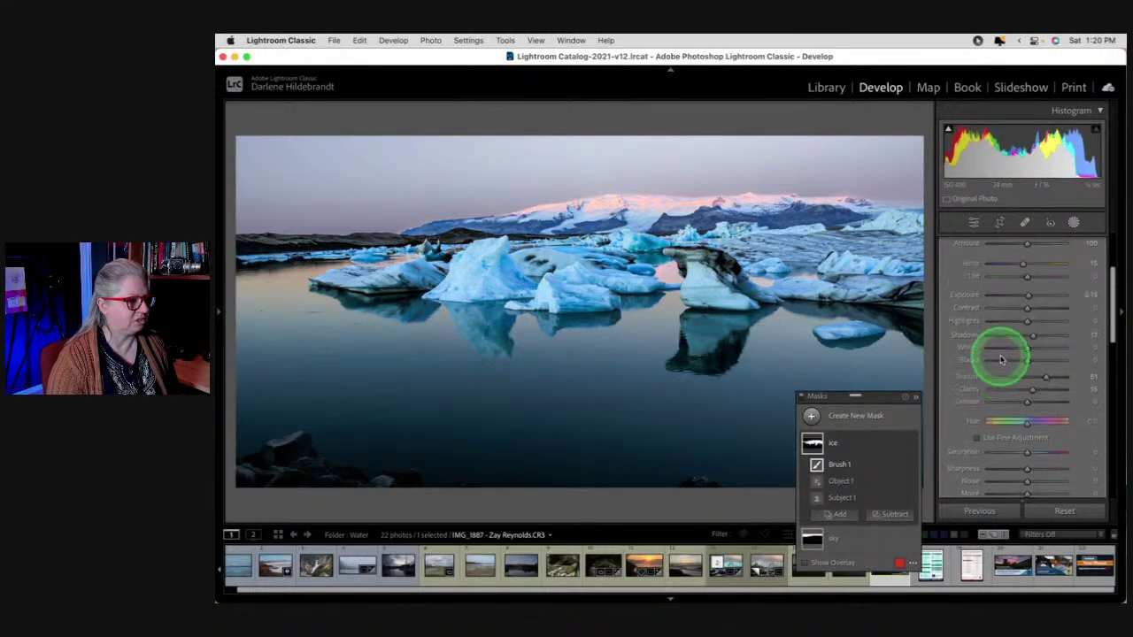
scroll(1002, 358, "up", 1)
left_click(1022, 286)
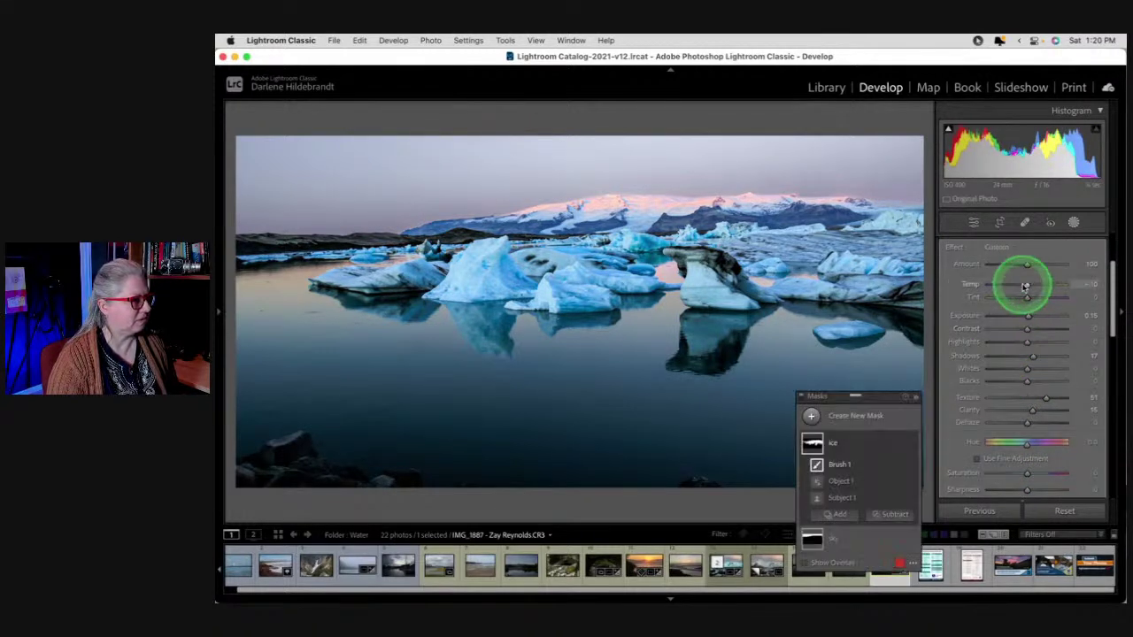
left_click(1073, 223)
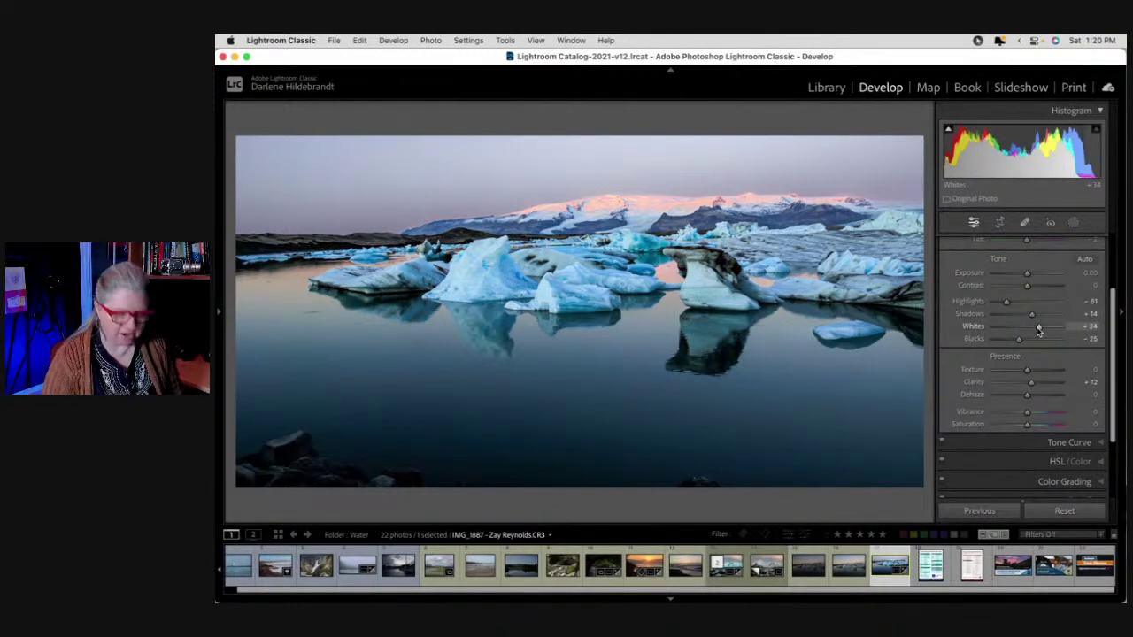
Toggle the Before view to compare the edit against the unedited photo
key("backslash")
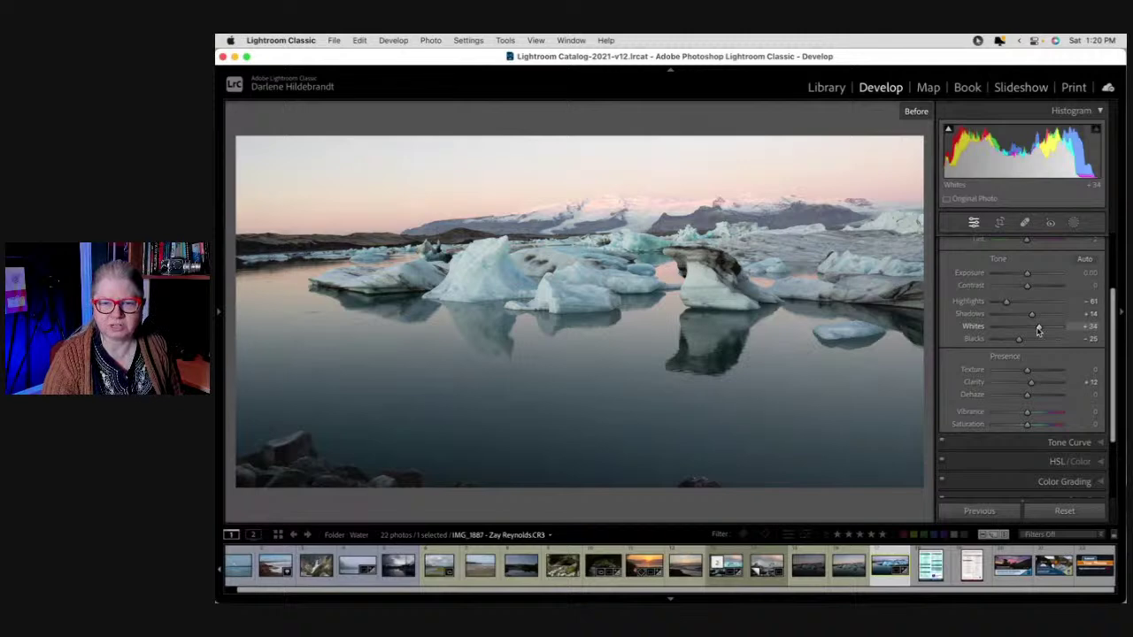
key("backslash")
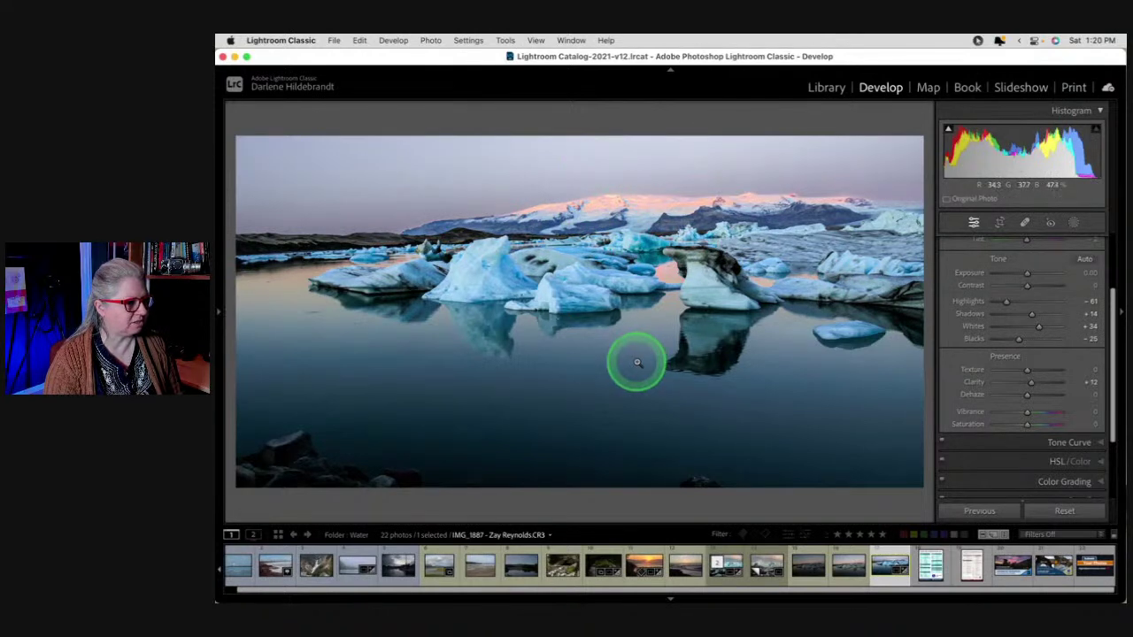
key("backslash")
key("backslash")
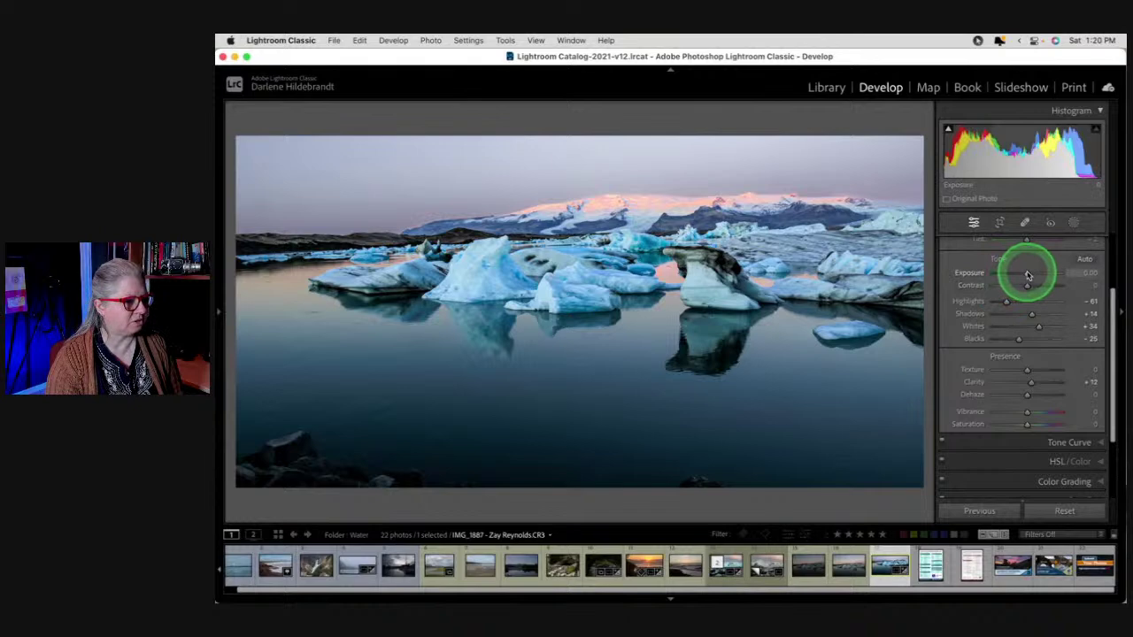
Raise the global Exposure to +0.25
left_click_drag(1028, 276, 1030, 275)
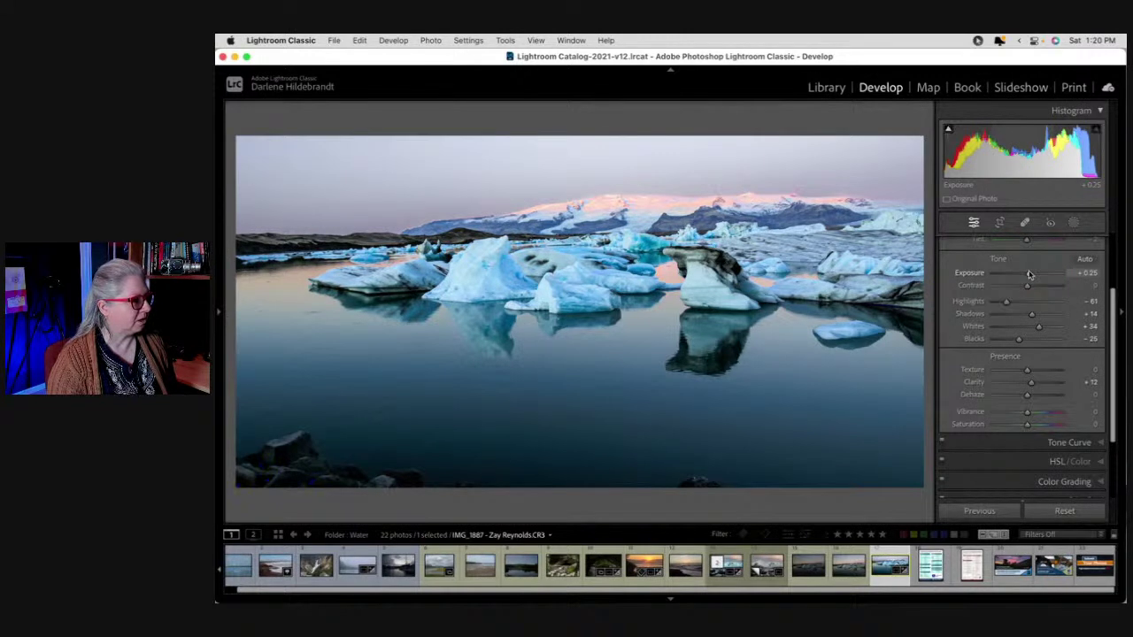
scroll(1030, 275, "up", 3)
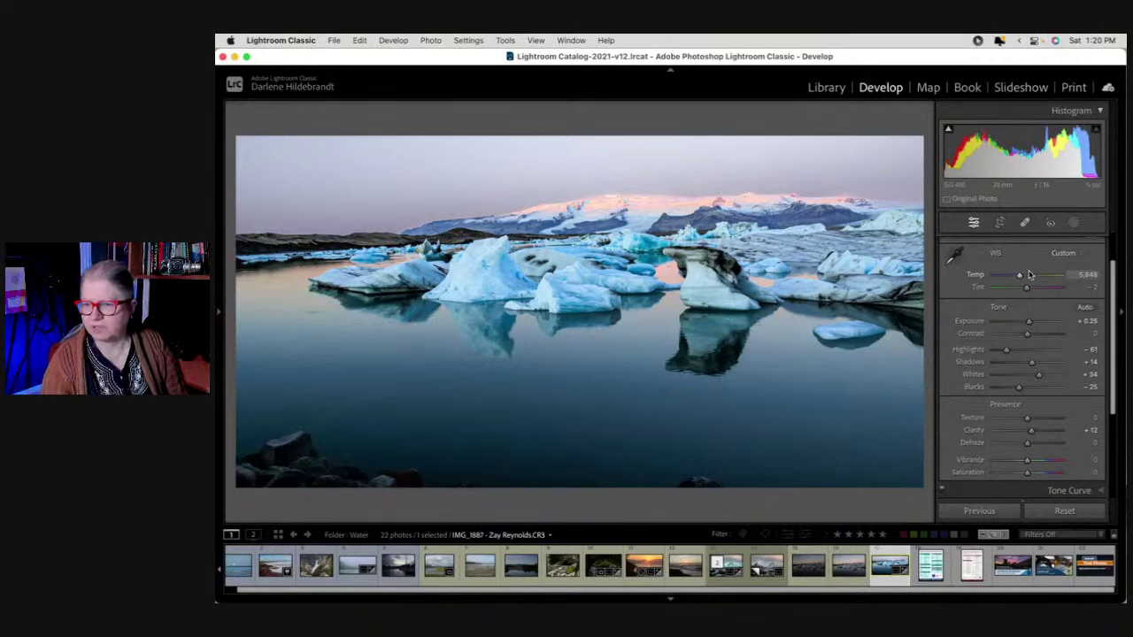
left_click(1028, 270)
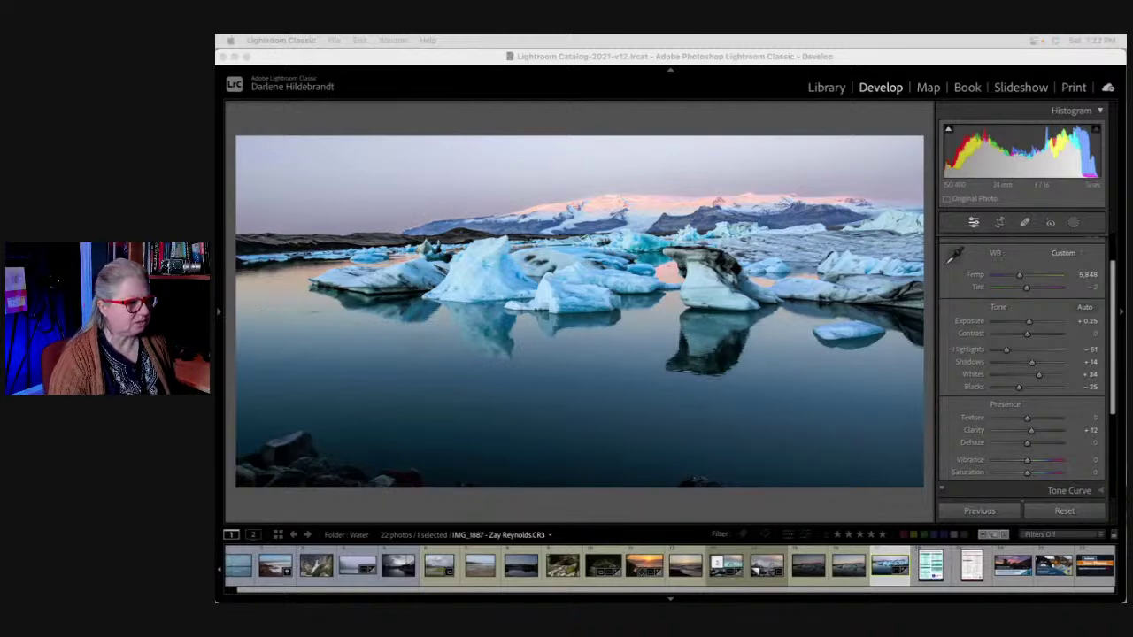
Crop the panorama, raising its bottom edge slightly
left_click(700, 118)
key("r")
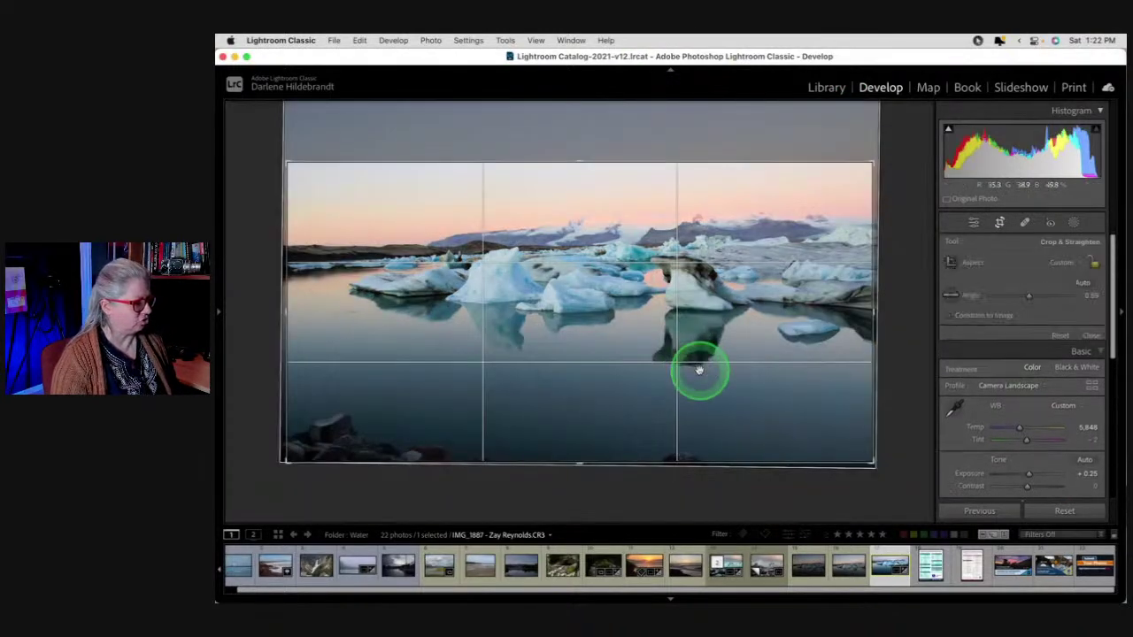
left_click_drag(623, 454, 662, 445)
key("Return")
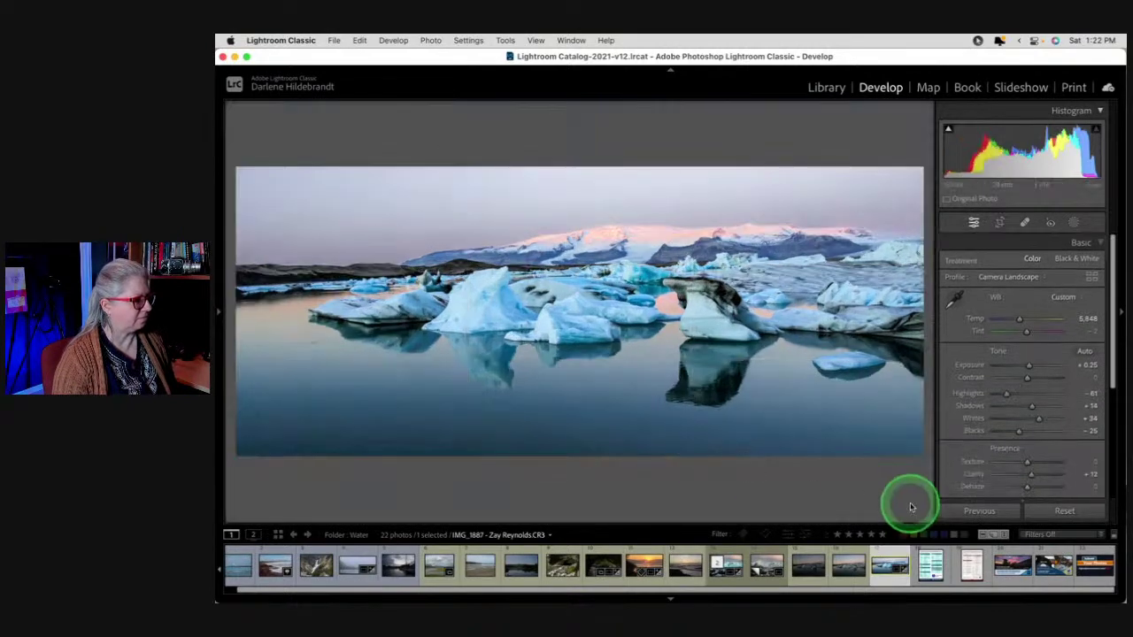
key("Tab")
key("Tab")
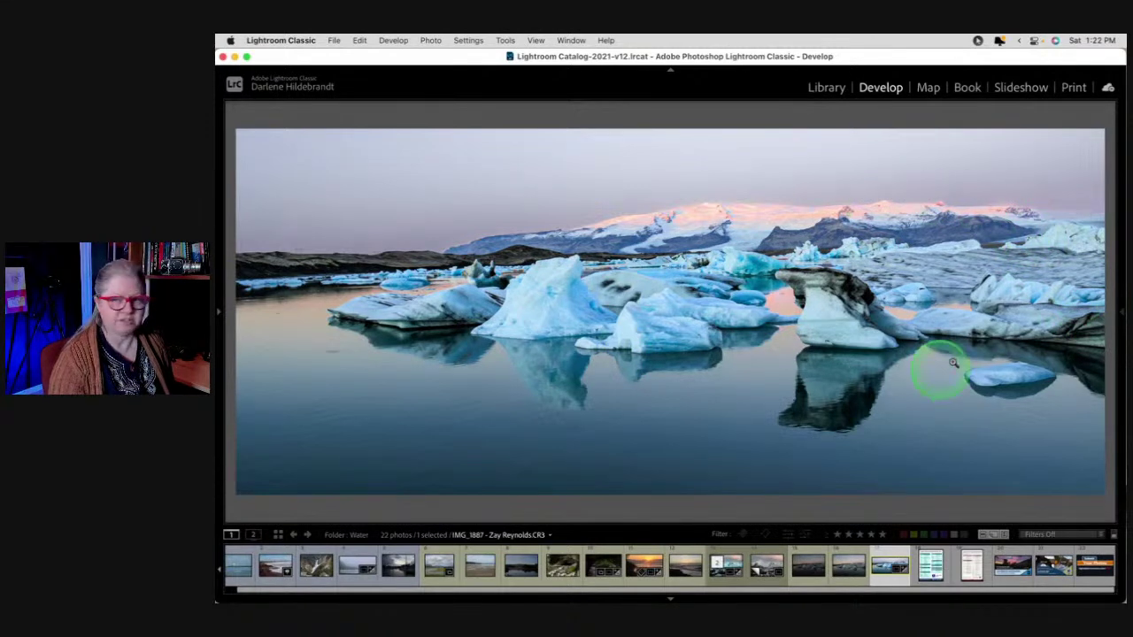
Refine the crop by extending the bottom edge and repositioning the photo, then commit it
key("r")
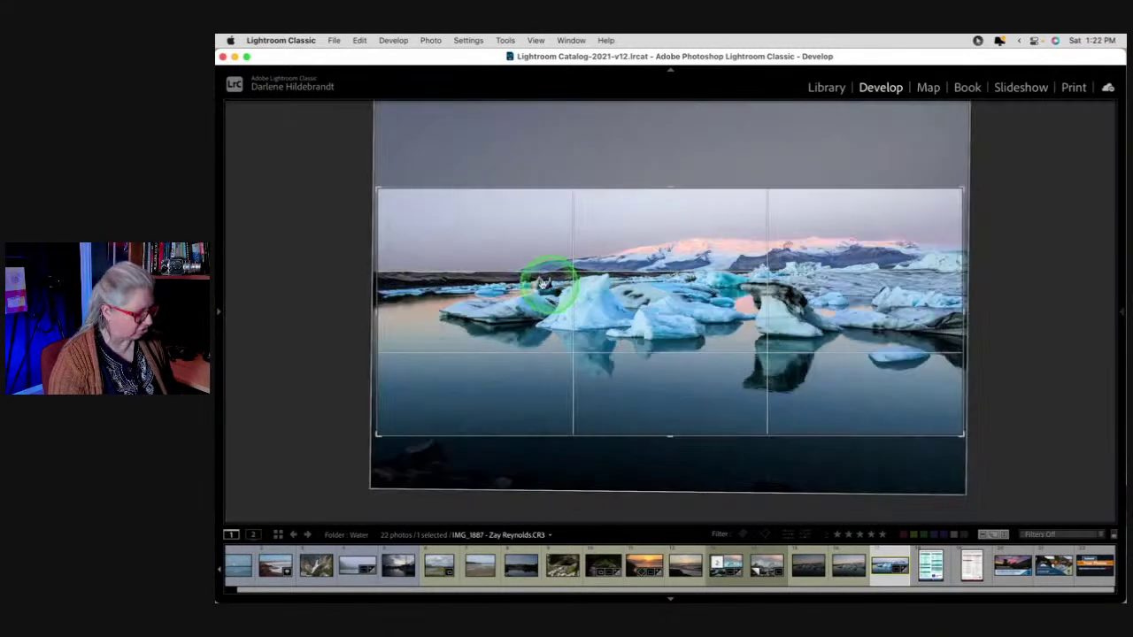
left_click_drag(670, 434, 672, 445)
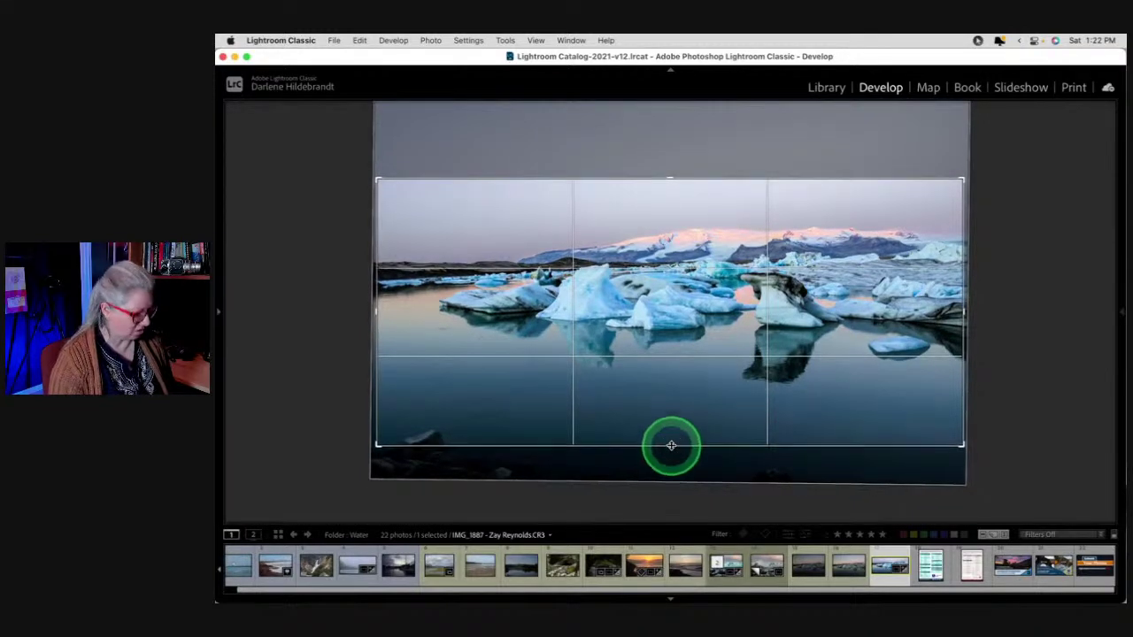
key("Return")
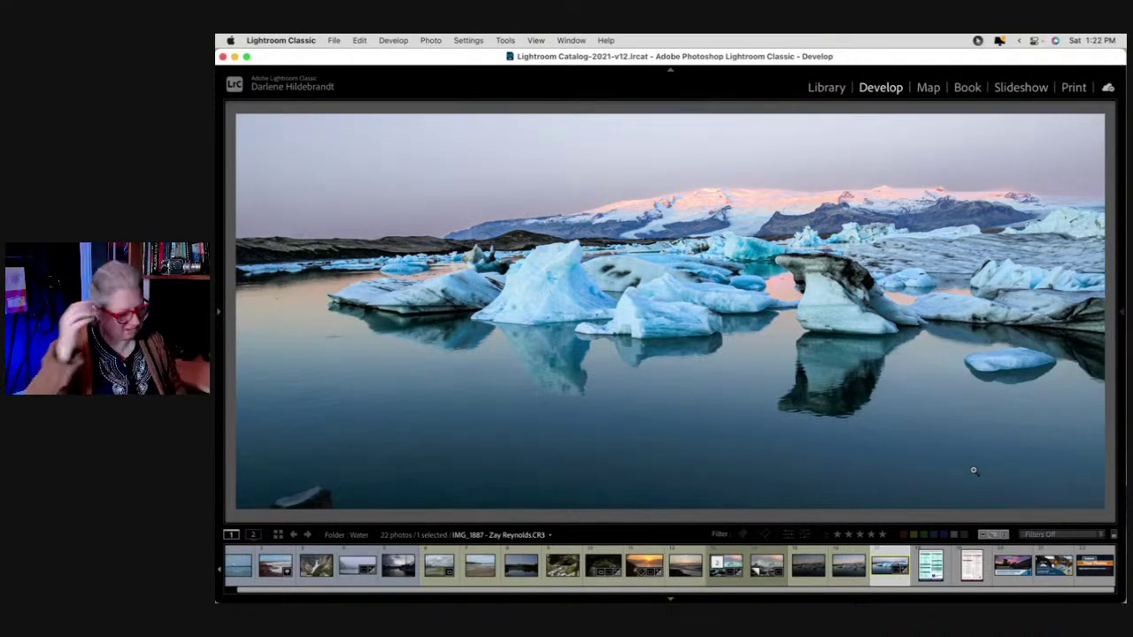
key("r")
left_click_drag(838, 452, 832, 455)
key("r")
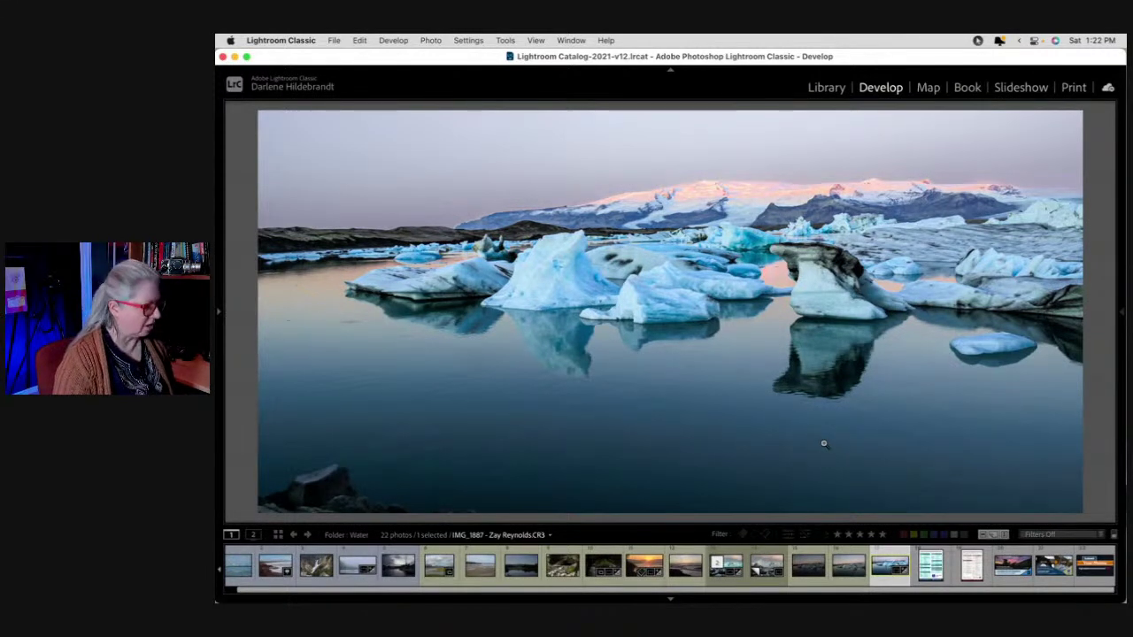
key("Tab")
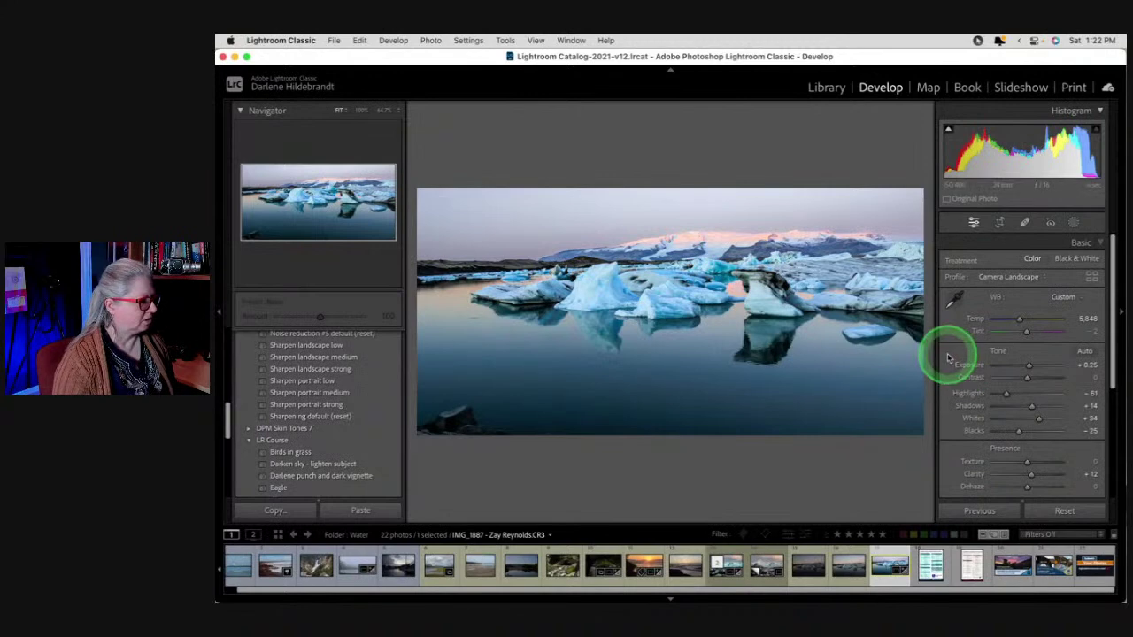
key("r")
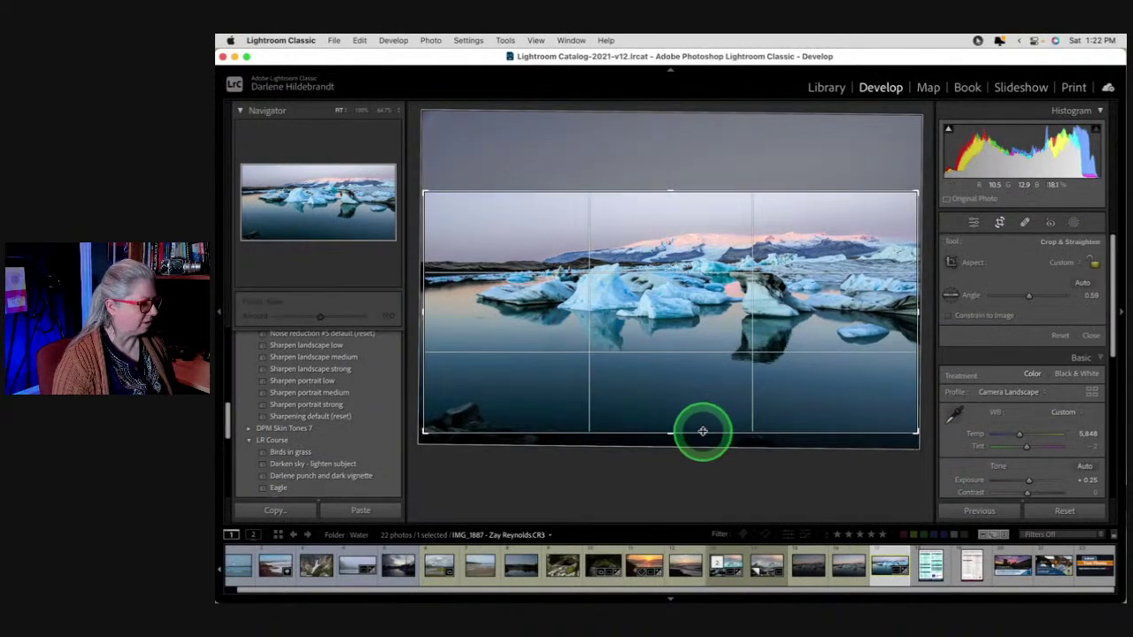
key("Return")
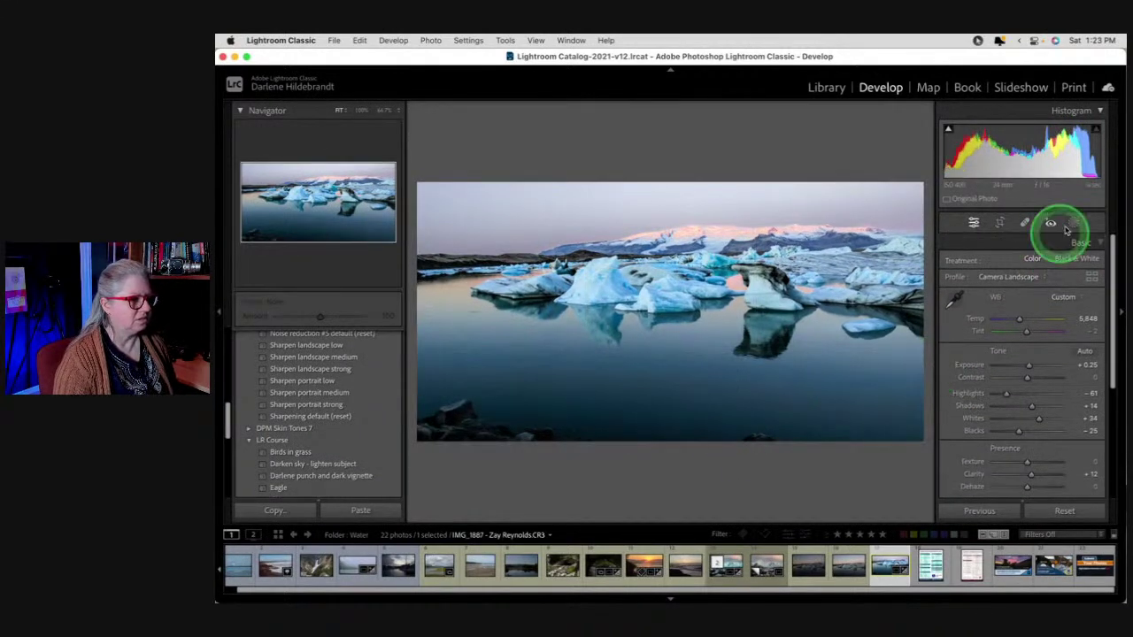
Create an object mask over the bottom-left foreground rocks and add a brushed area
left_click(1070, 226)
left_click(811, 416)
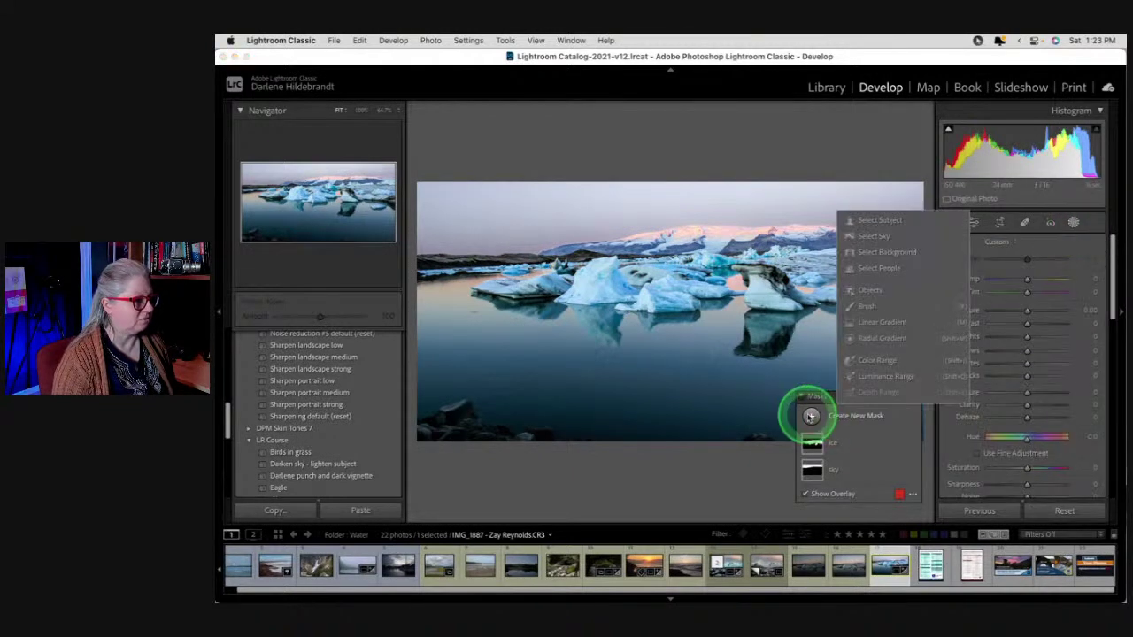
left_click(863, 290)
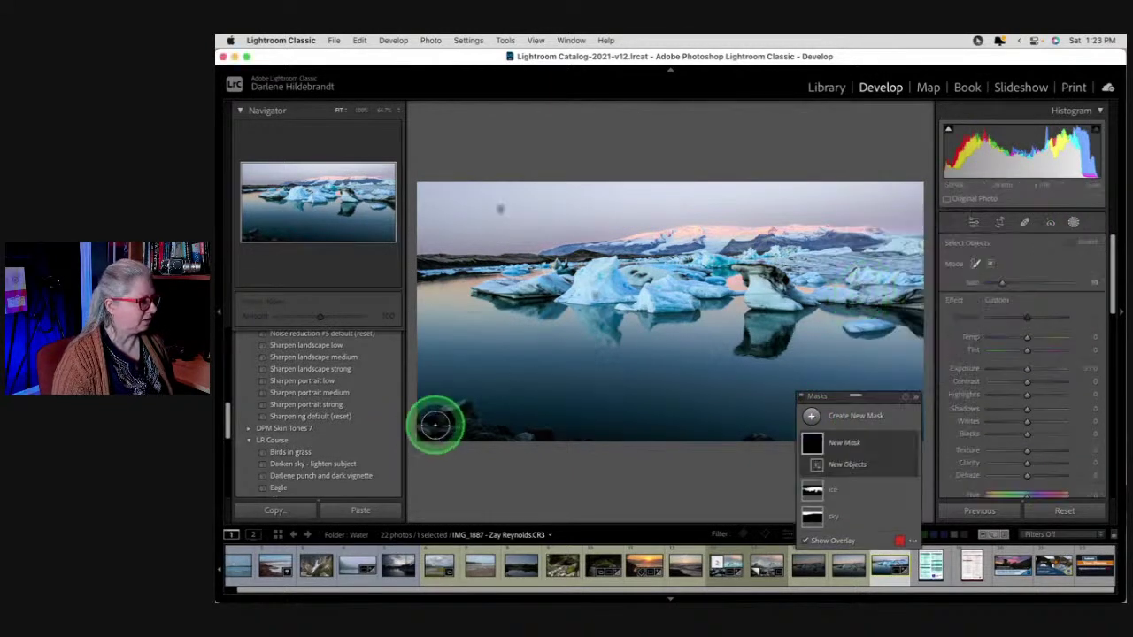
mouse_move(425, 430)
left_mouse_down()
mouse_move(459, 411)
mouse_move(460, 424)
mouse_move(544, 441)
mouse_move(420, 443)
left_mouse_up()
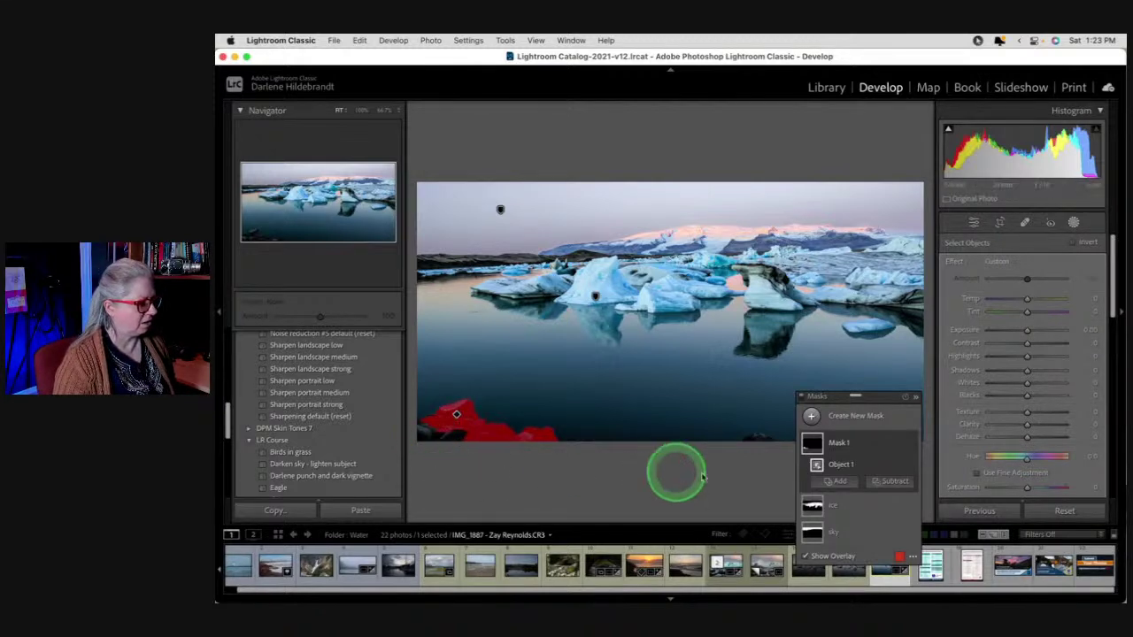
left_click(835, 482)
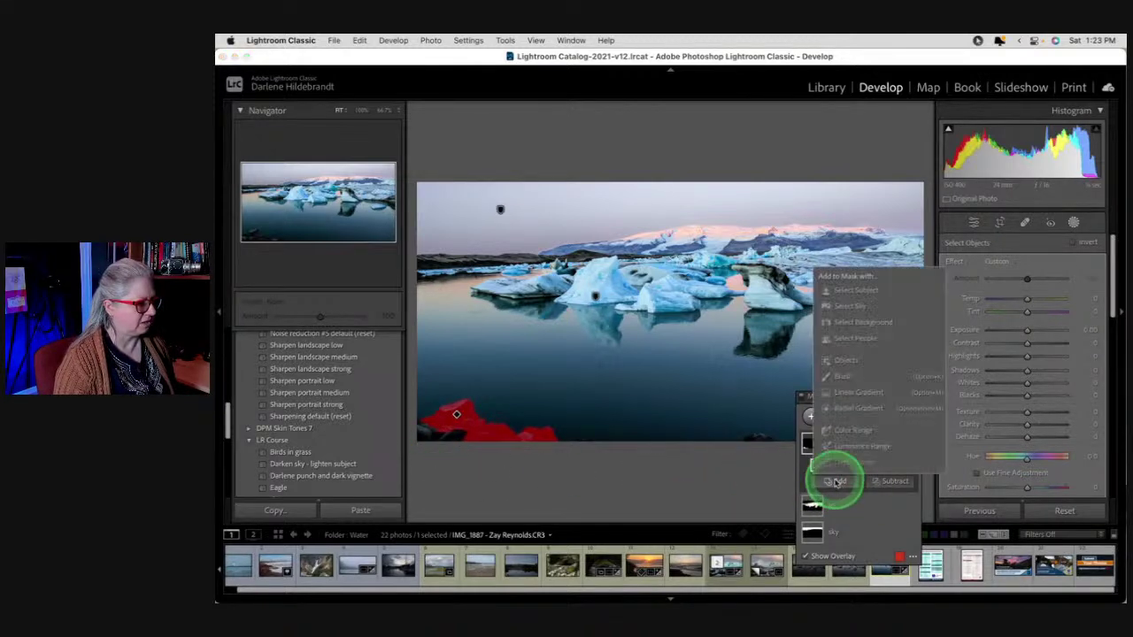
left_click(843, 375)
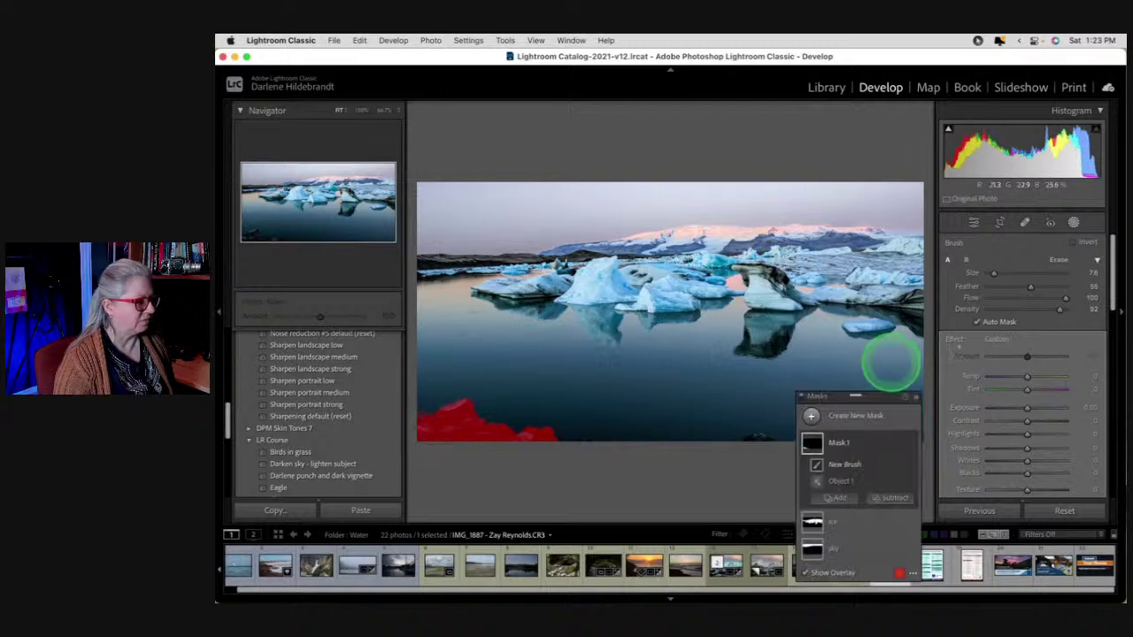
Brighten the masked rocks with Whites 46, Shadows 18 and Exposure 0.34
scroll(1036, 345, "down", 3)
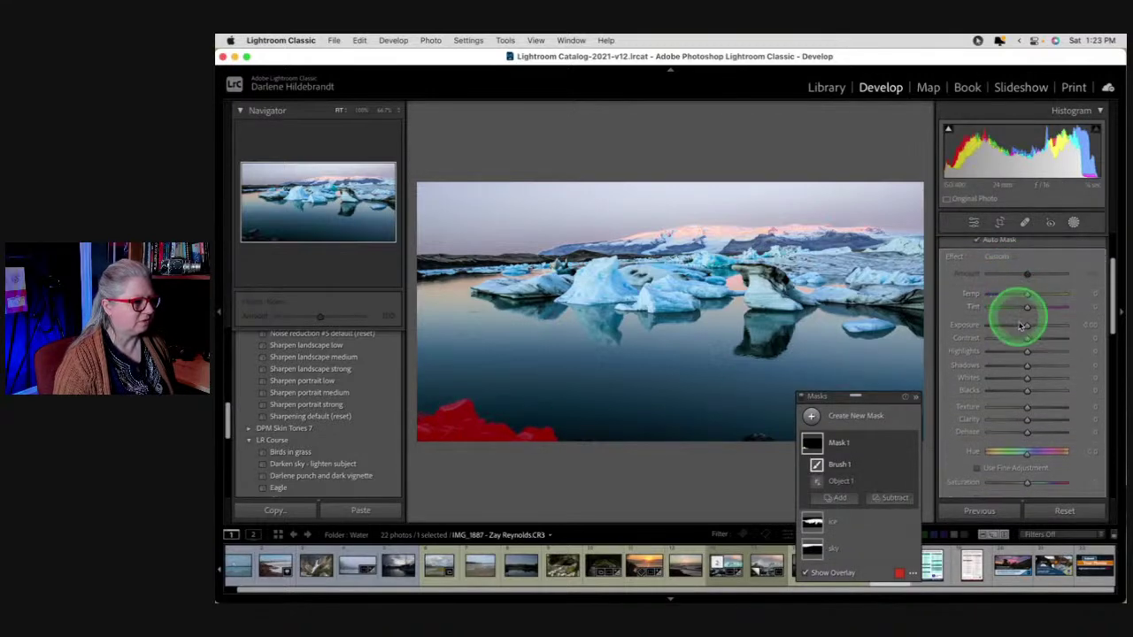
left_click_drag(1026, 328, 1028, 328)
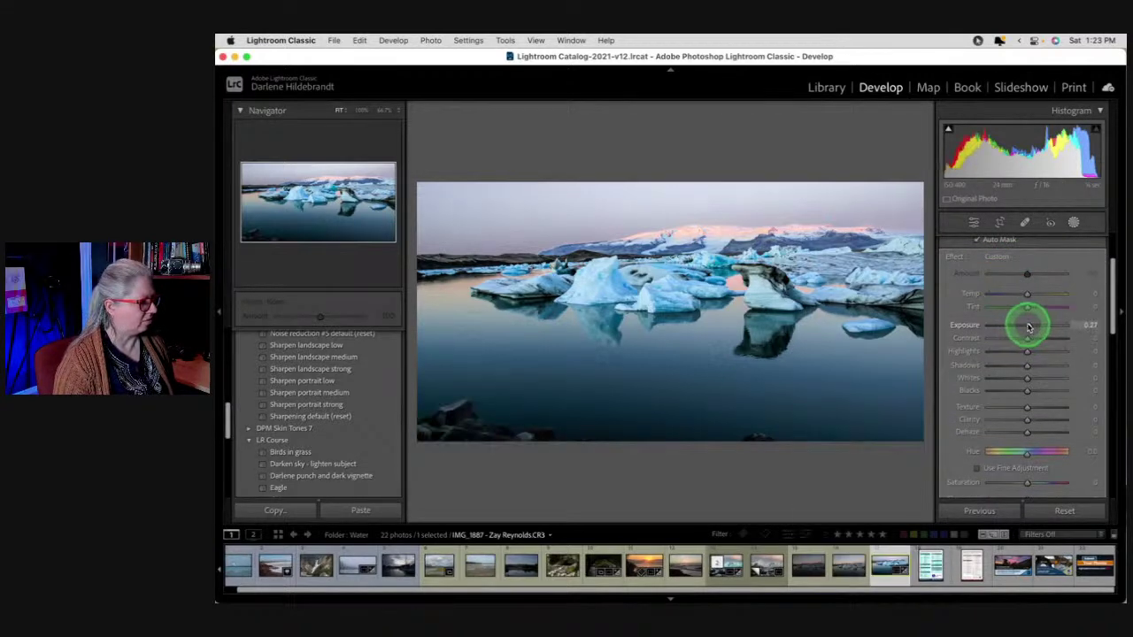
mouse_move(1026, 378)
left_mouse_down()
mouse_move(1050, 379)
mouse_move(1009, 379)
mouse_move(1080, 378)
mouse_move(946, 376)
mouse_move(1049, 378)
mouse_move(1028, 366)
left_mouse_up()
left_click_drag(1024, 325, 1030, 325)
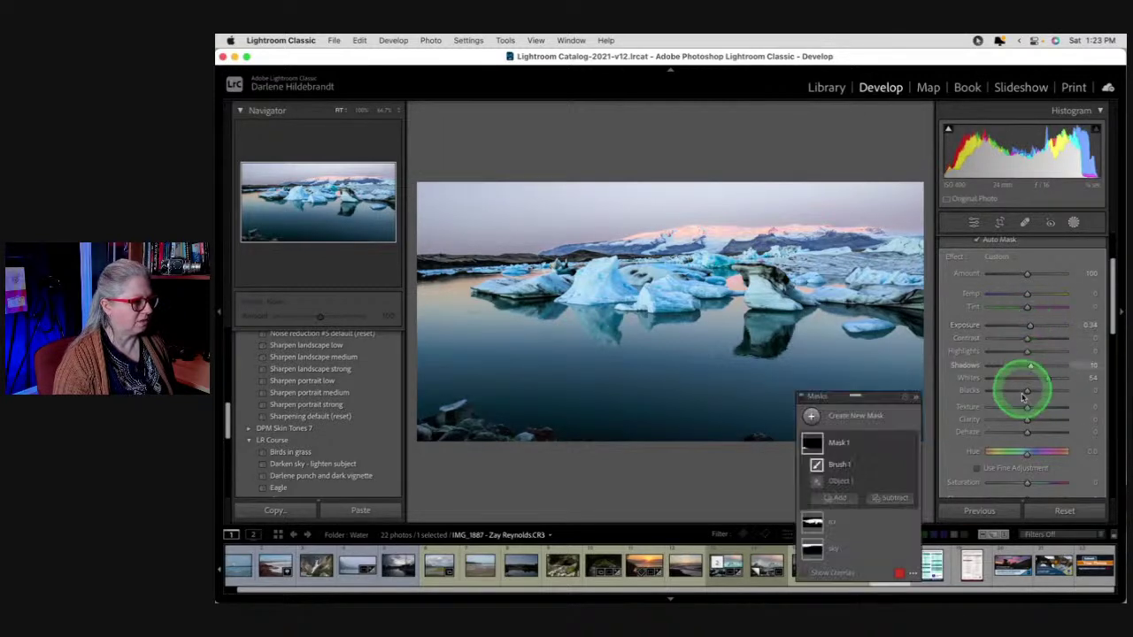
left_click_drag(1023, 390, 1033, 367)
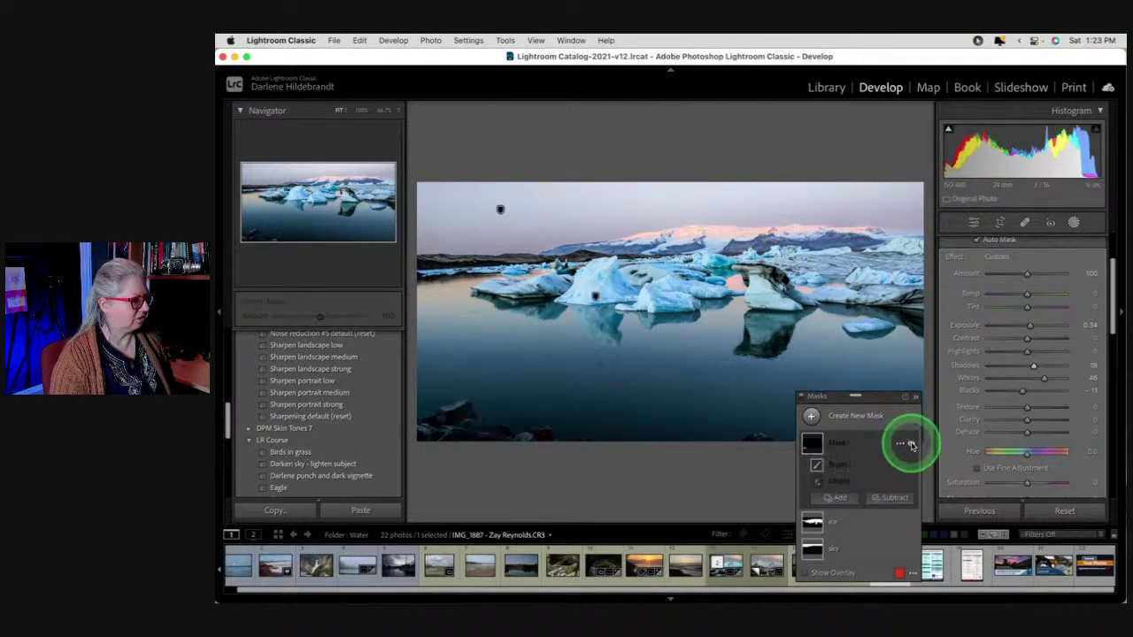
Rename the mask 'icebergs', close masking, and heal the small dark rock at the bottom edge
left_click(911, 443)
left_click(904, 444)
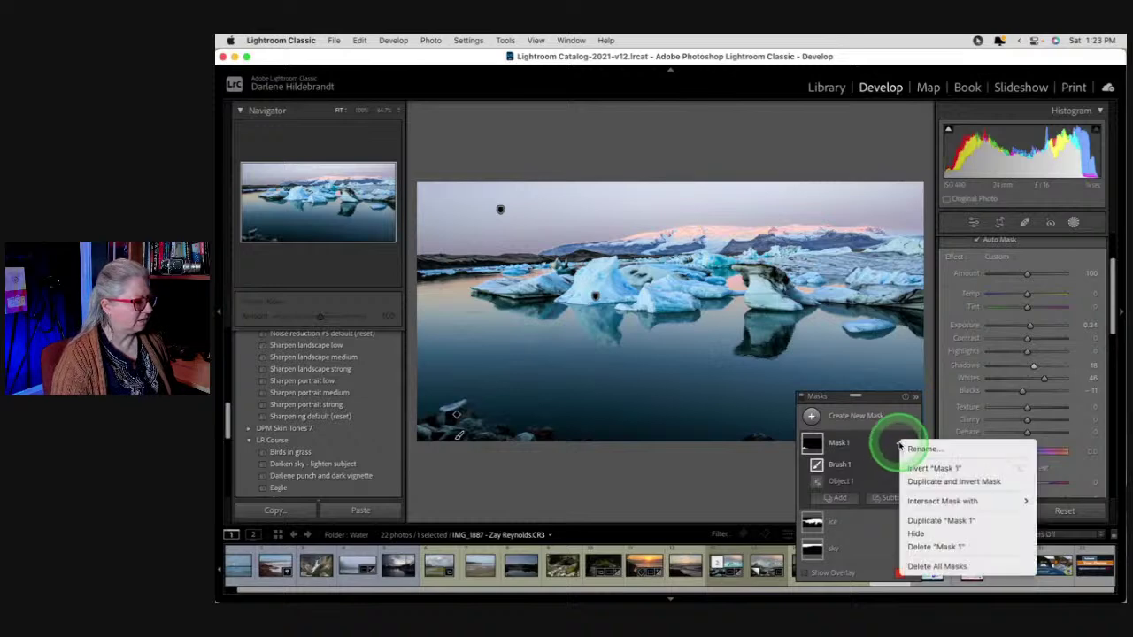
left_click(921, 449)
type("icebergs")
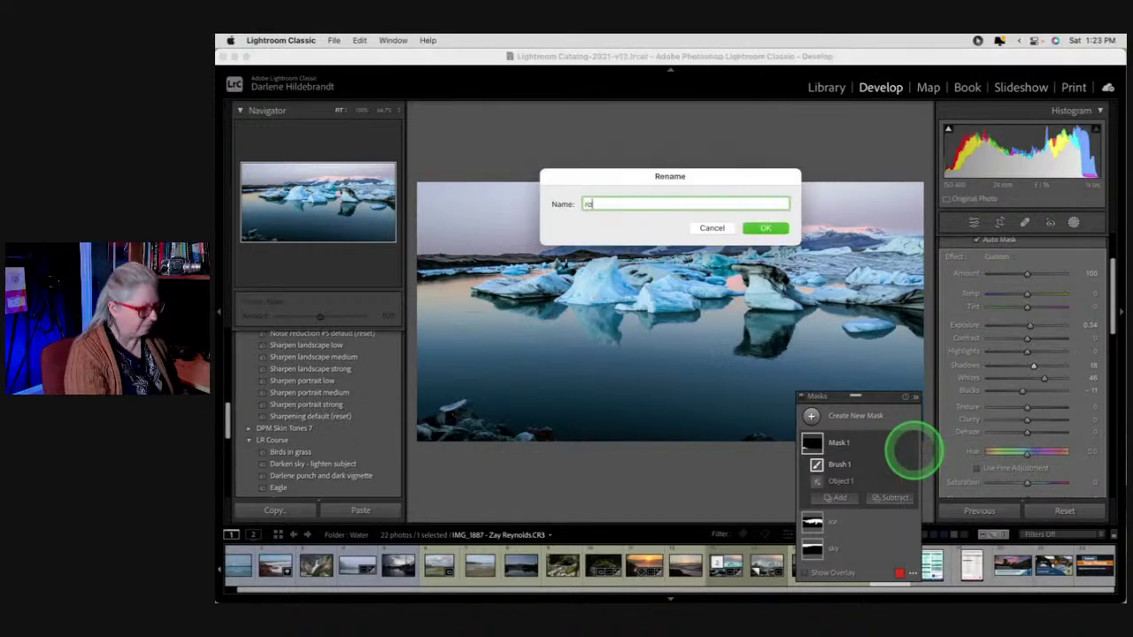
key("Return")
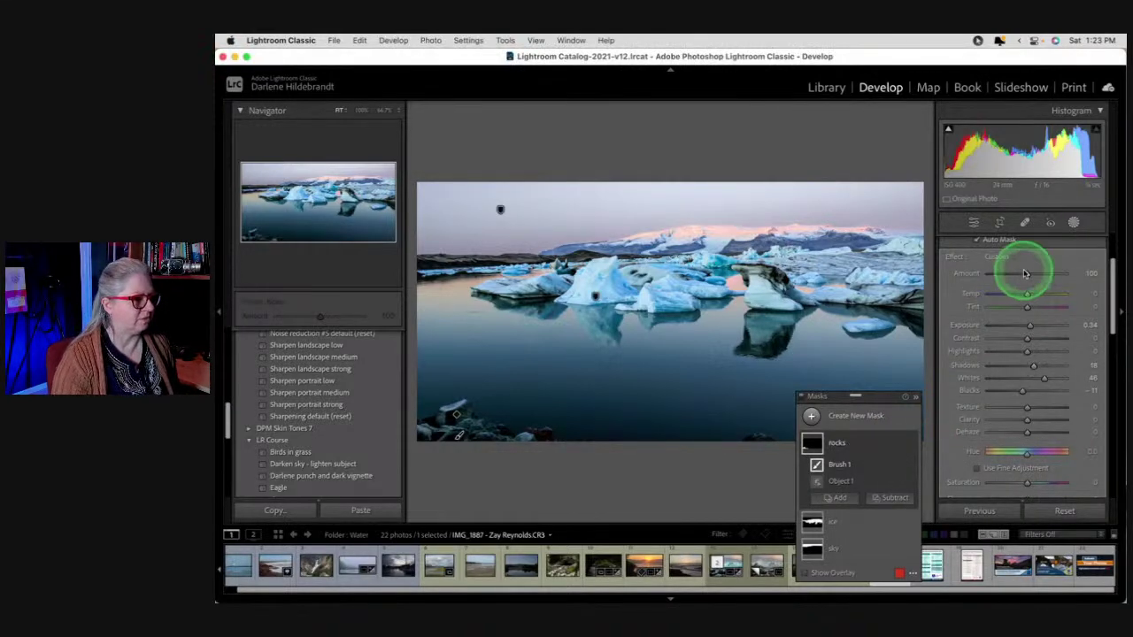
left_click(1074, 224)
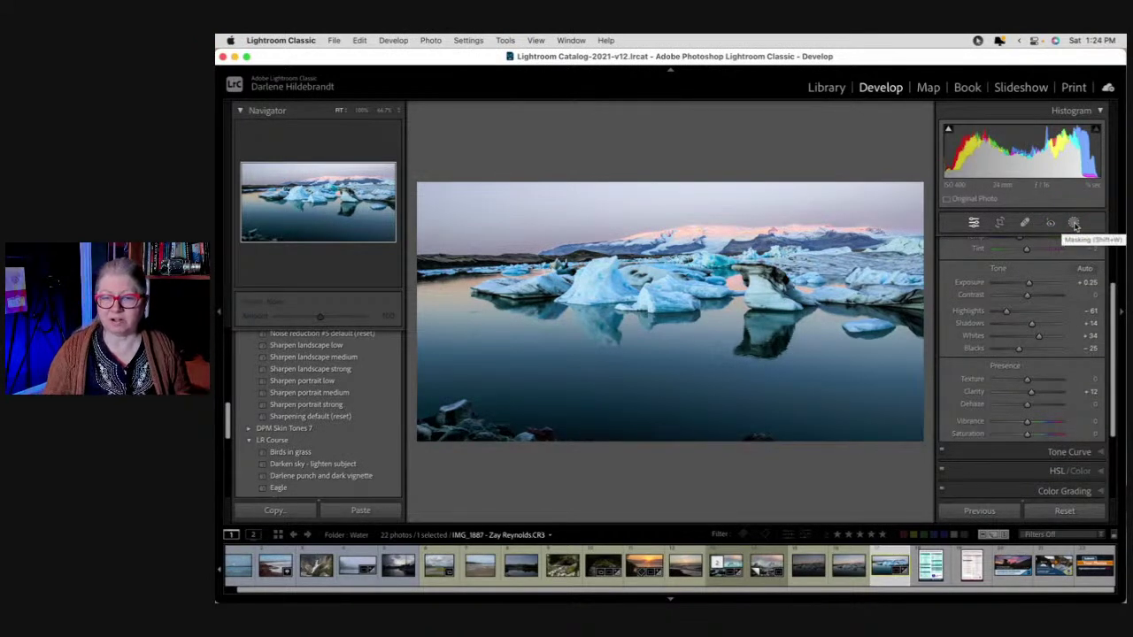
mouse_move(718, 397)
left_mouse_down()
mouse_move(758, 438)
mouse_move(708, 437)
mouse_move(734, 446)
mouse_move(751, 434)
mouse_move(752, 445)
mouse_move(686, 417)
mouse_move(723, 447)
mouse_move(756, 435)
mouse_move(800, 445)
mouse_move(756, 433)
mouse_move(736, 442)
mouse_move(781, 497)
left_mouse_up()
Zoom in on the foreground water and resample the existing heal spot's source
key("k")
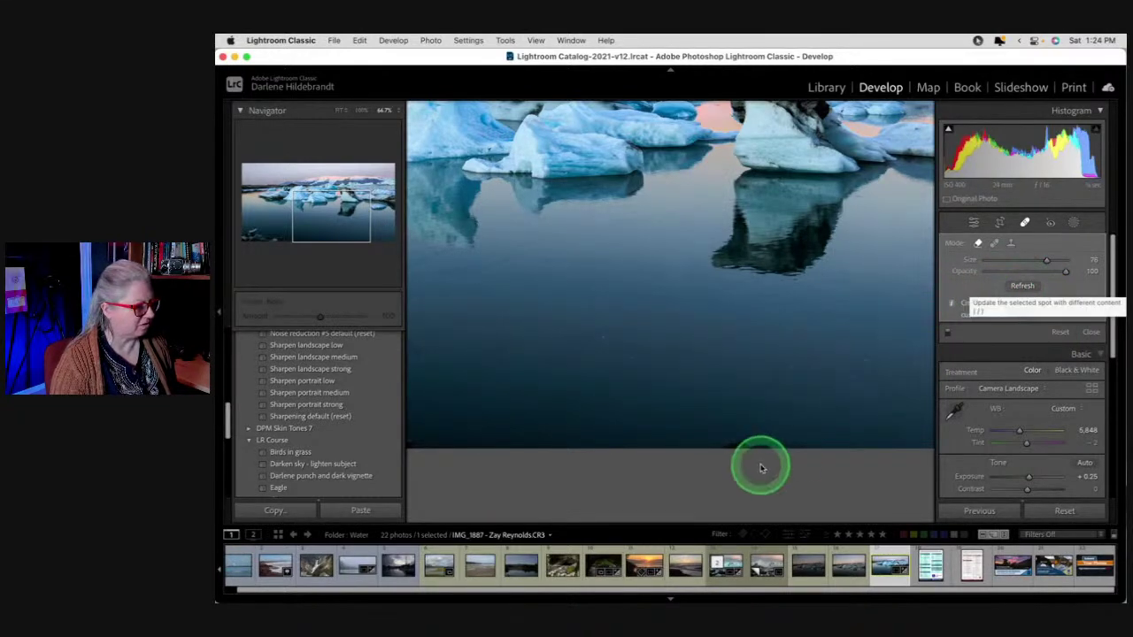
left_click(1012, 288)
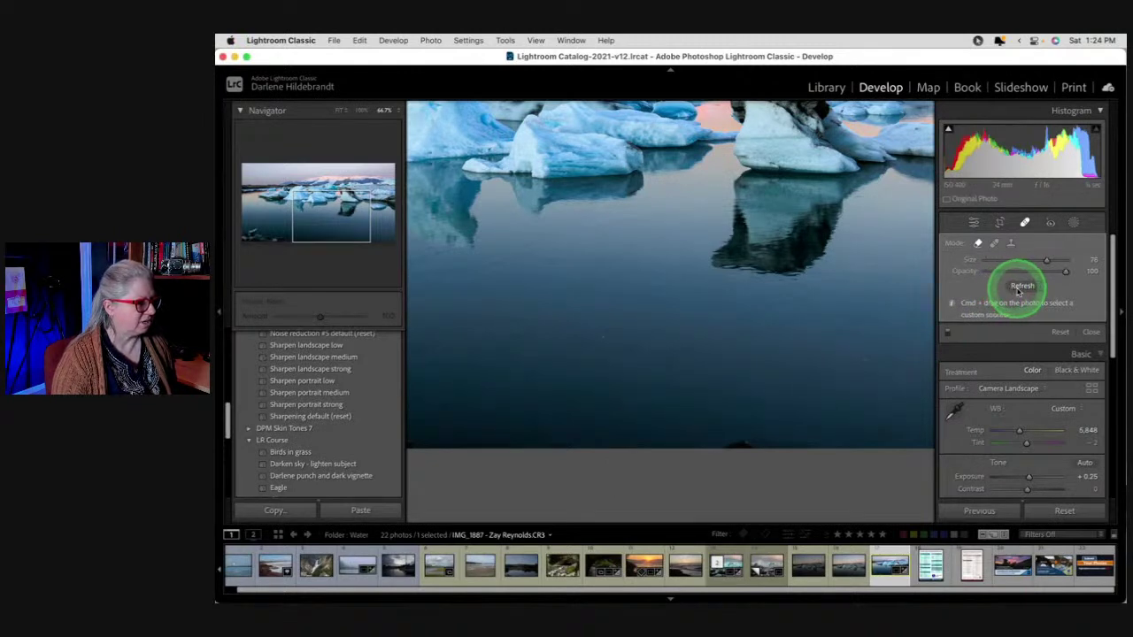
left_click(1020, 288)
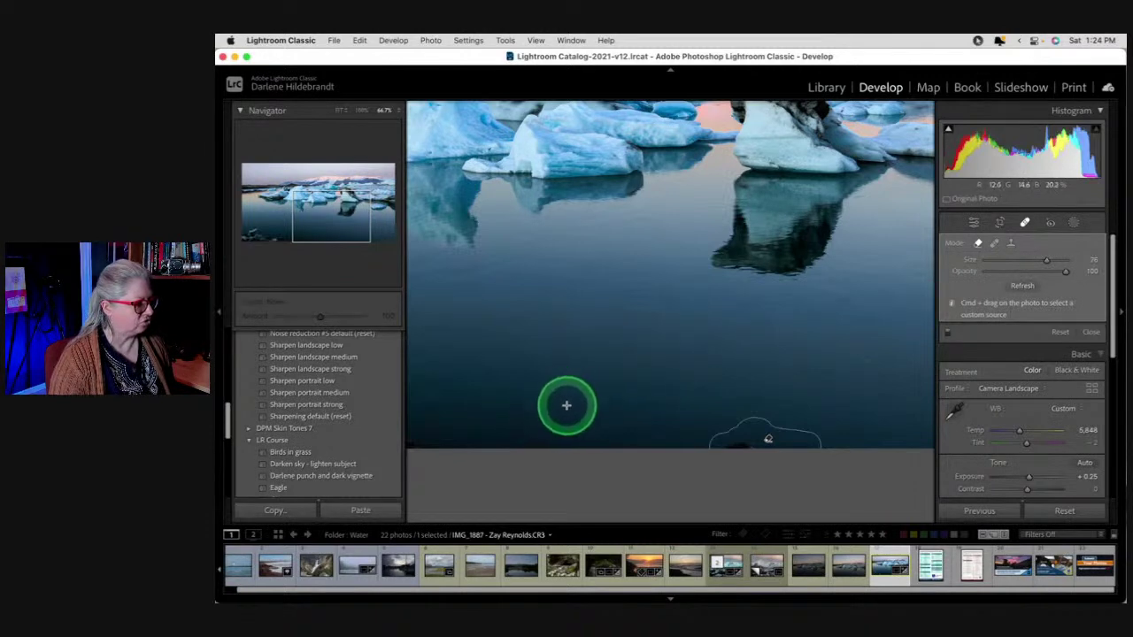
mouse_move(561, 403)
left_mouse_down()
mouse_move(576, 443)
mouse_move(688, 463)
left_mouse_up()
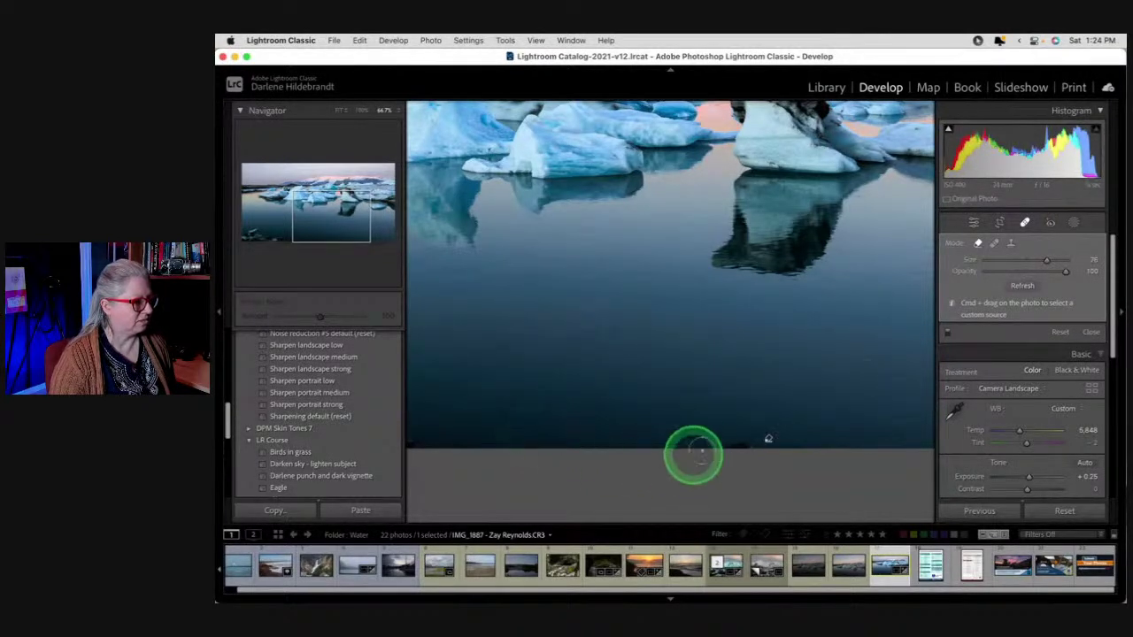
left_click(995, 244)
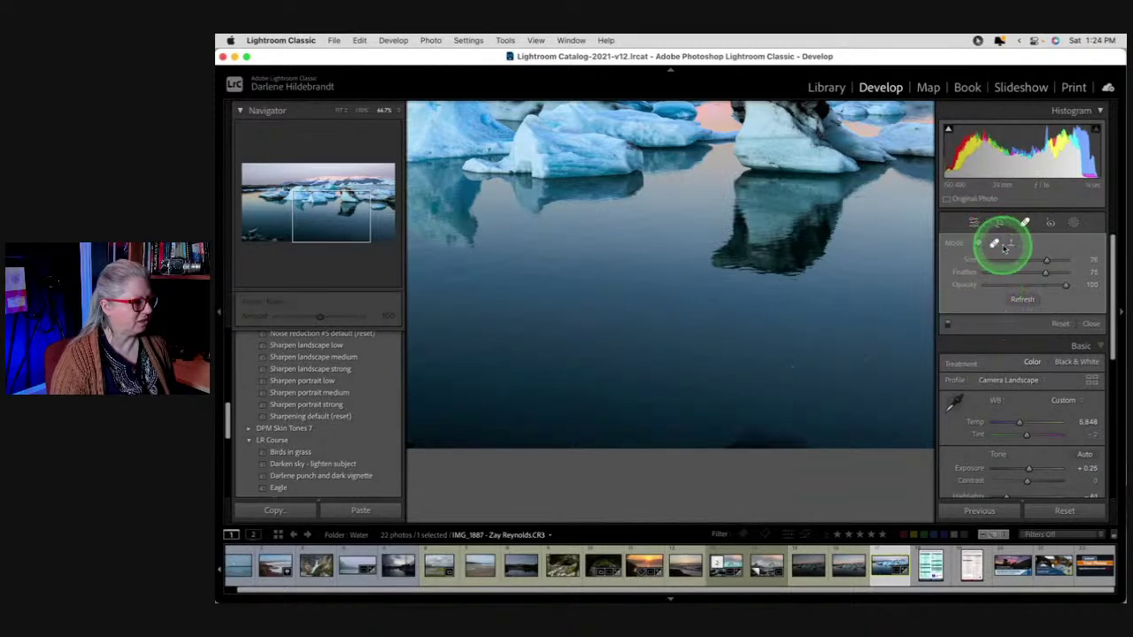
Paint a heal over the bottom-edge distraction and move its source left to clean water
mouse_move(486, 422)
left_mouse_down()
mouse_move(552, 417)
mouse_move(578, 439)
left_mouse_up()
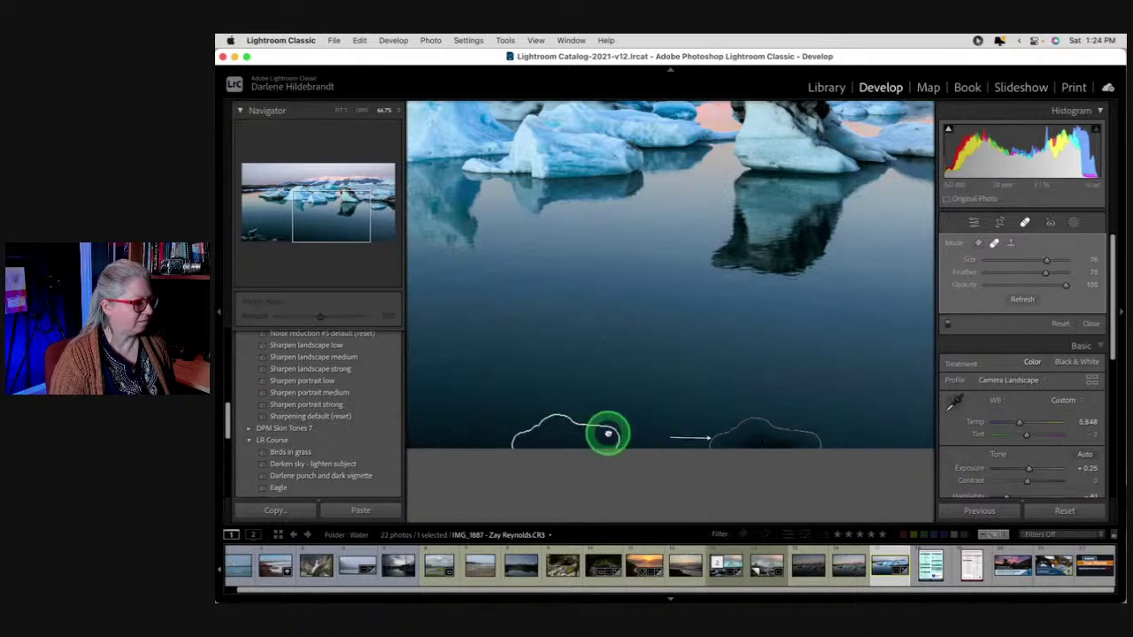
left_click_drag(625, 432, 665, 431)
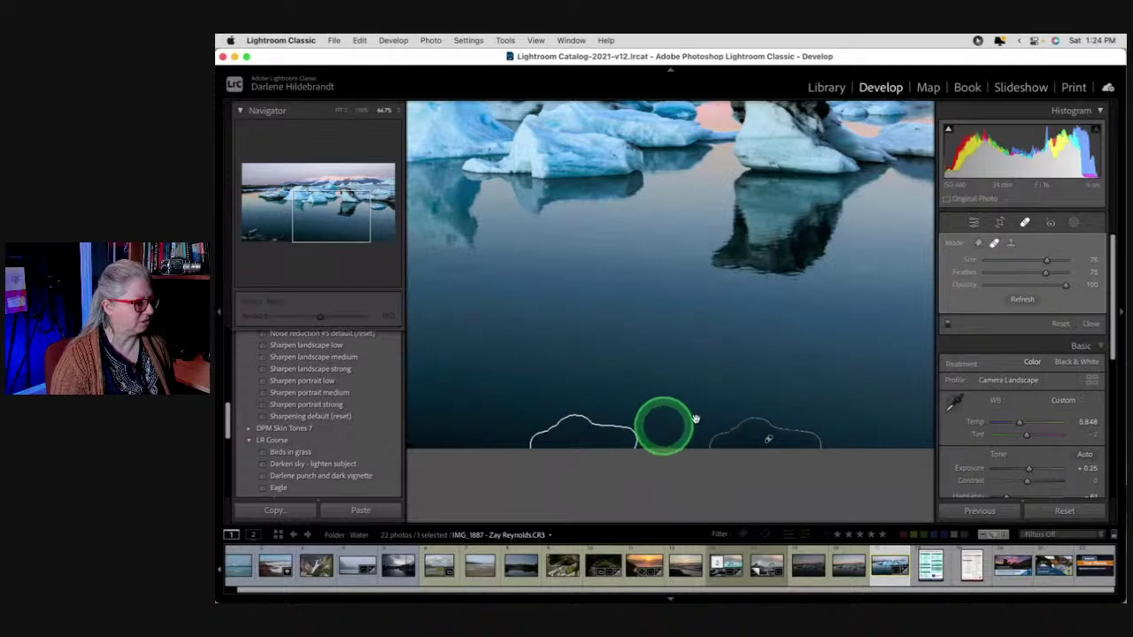
left_click(1015, 275)
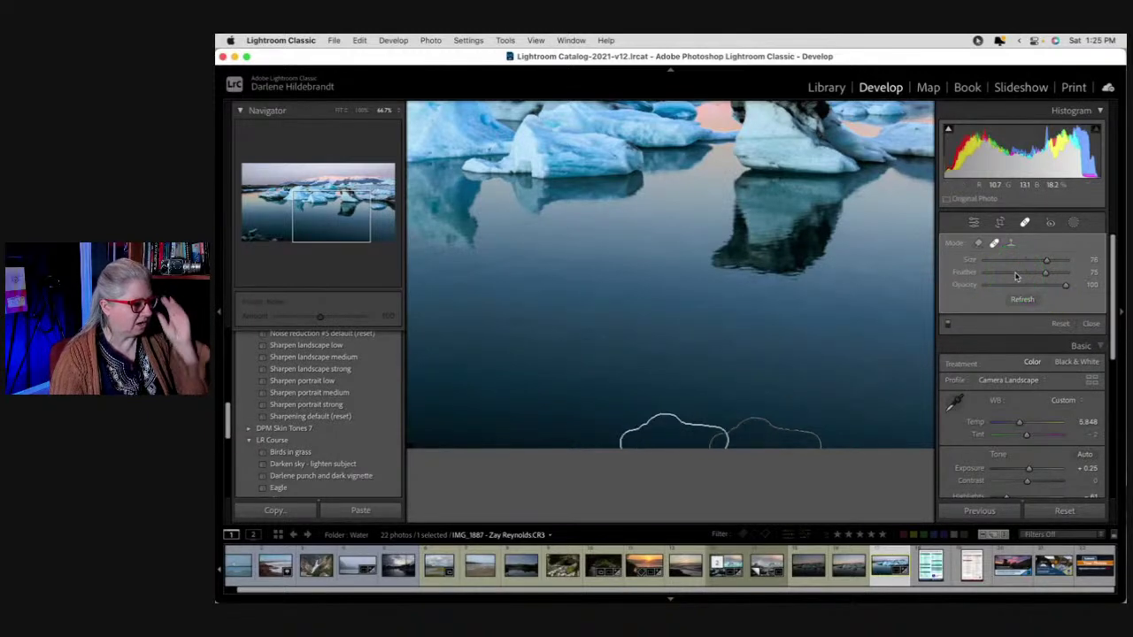
left_click_drag(1016, 275, 1033, 283)
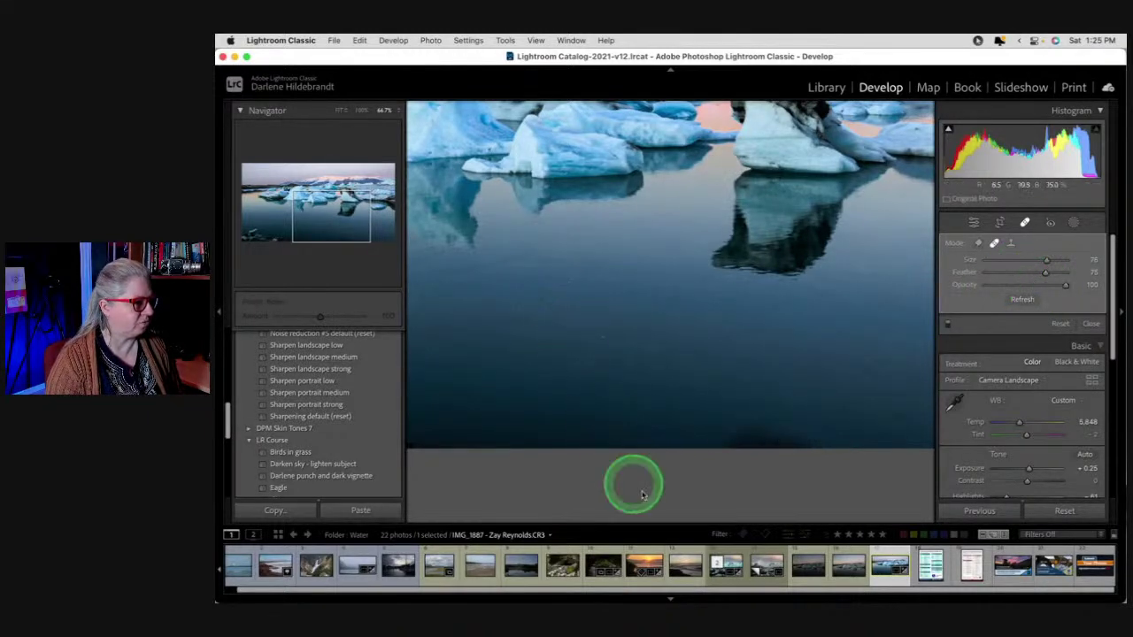
left_click_drag(750, 435, 638, 437)
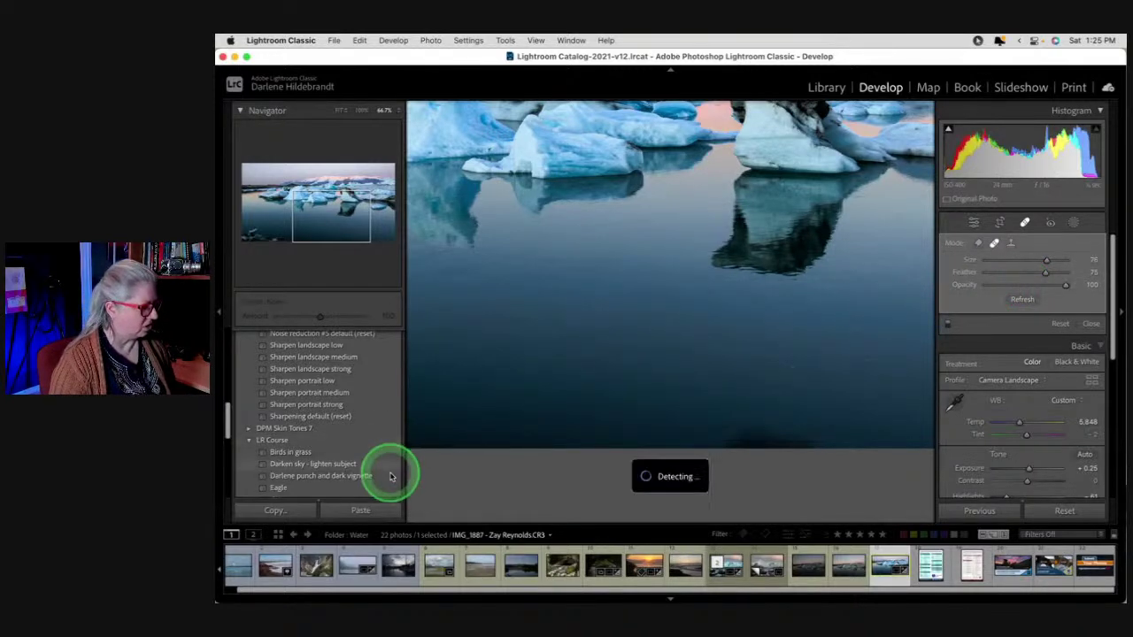
Change the Tool Overlay setting for spot outlines and switch spot removal to Heal mode
key("t")
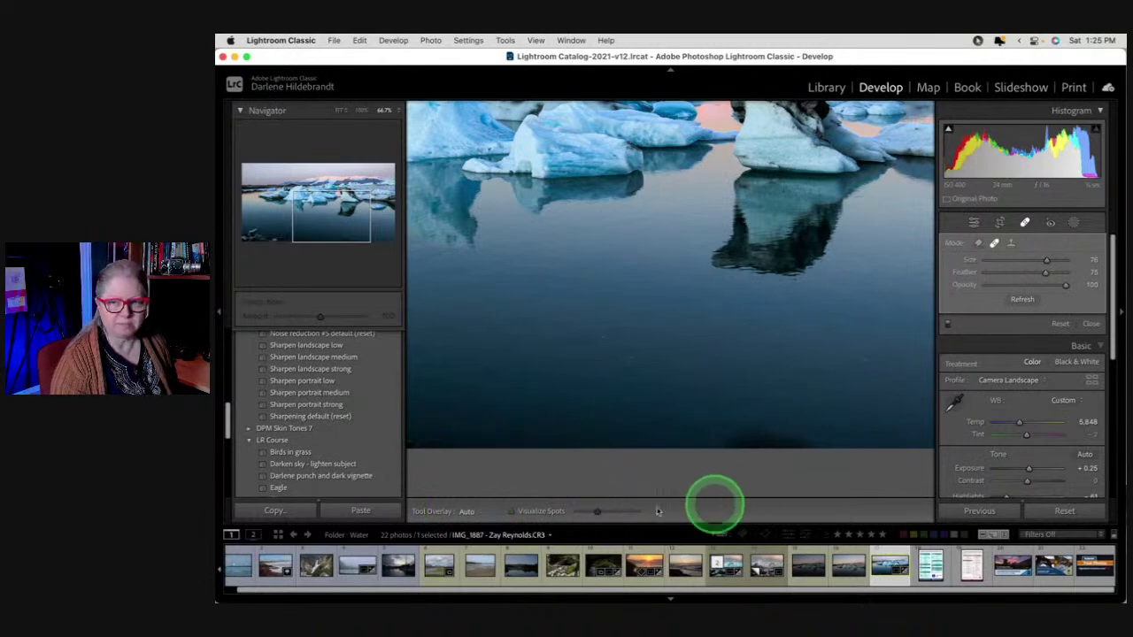
left_click(468, 514)
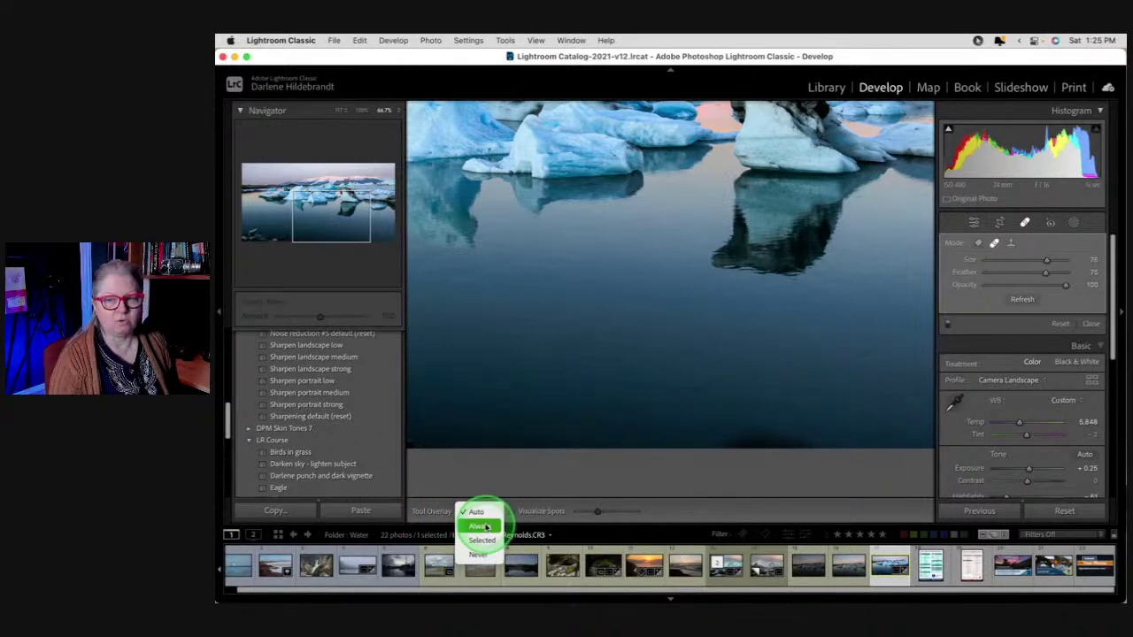
left_click(543, 475)
key("t")
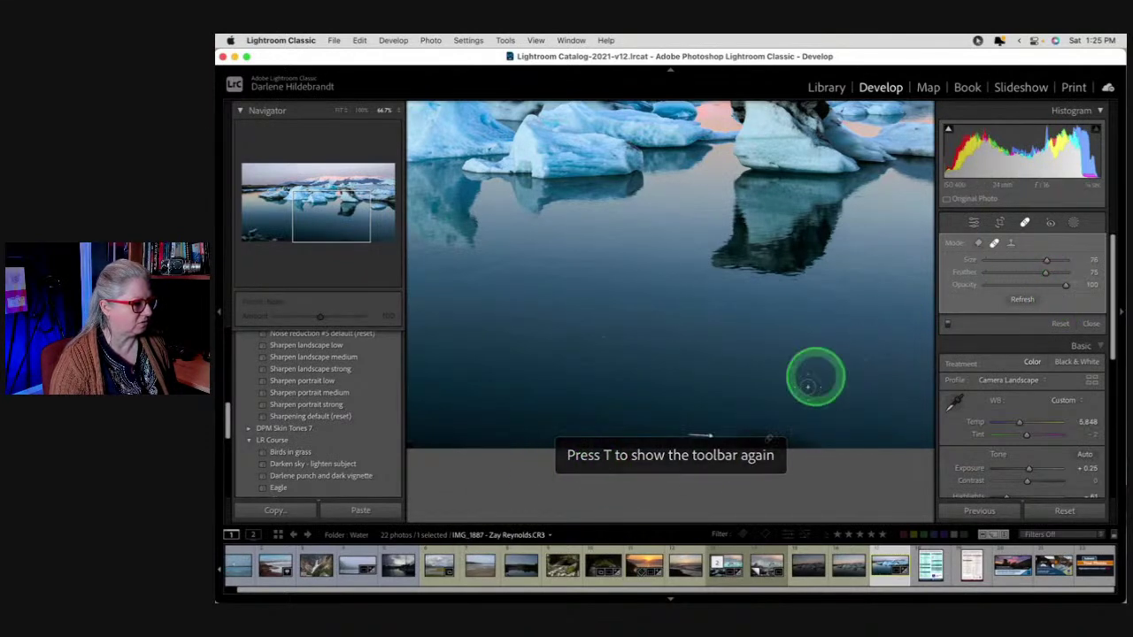
left_click(1012, 244)
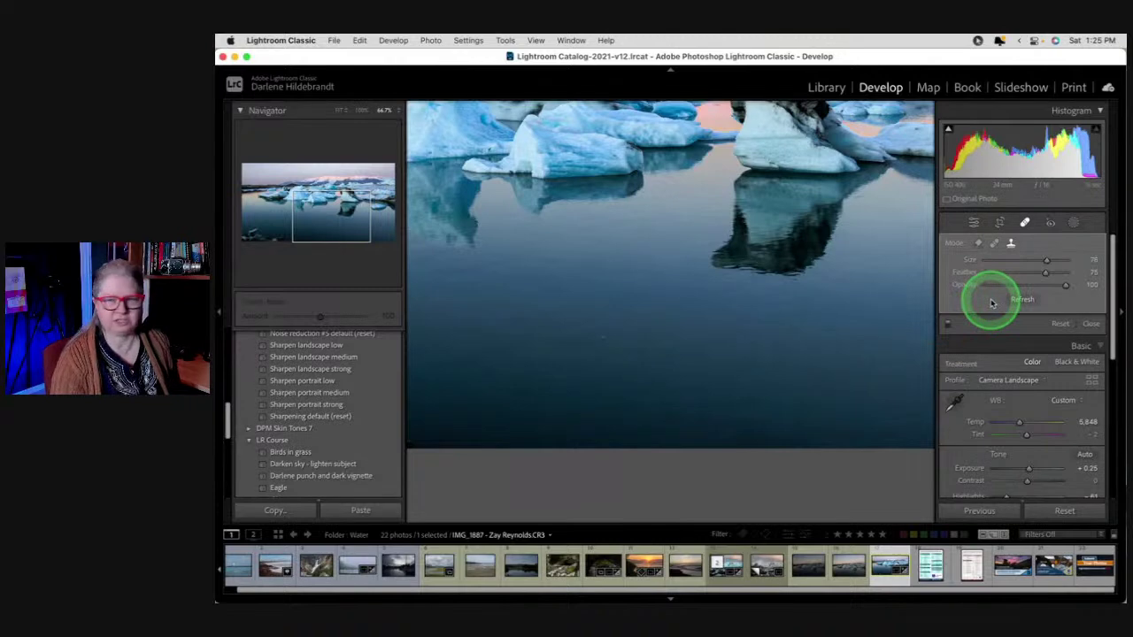
Exit spot removal and try a linear gradient mask on the sky, then undo it
key("q")
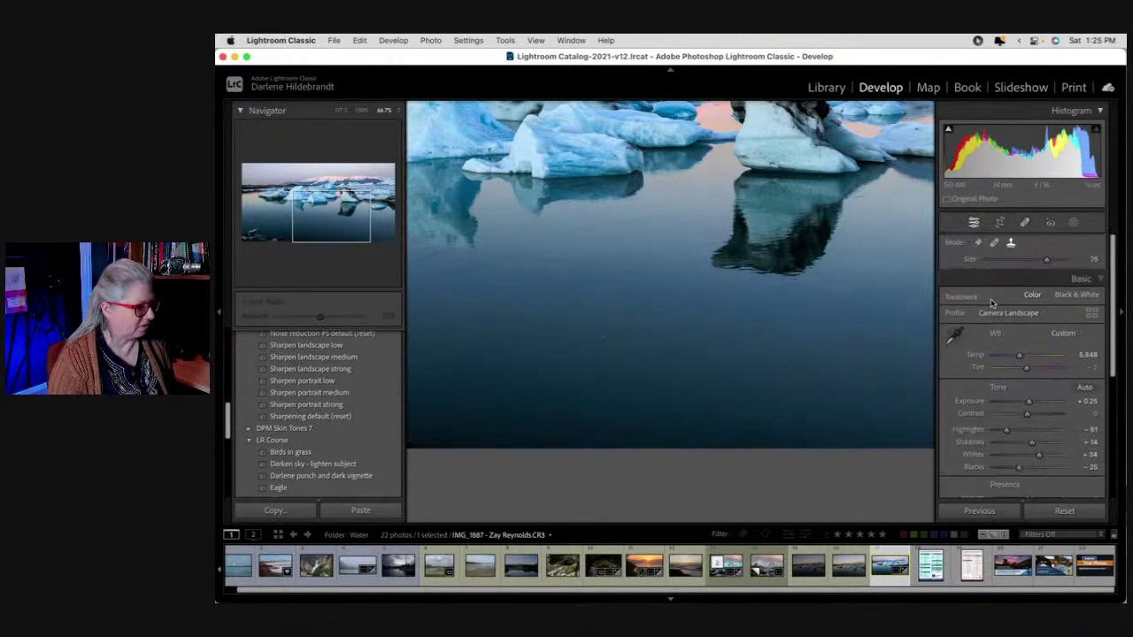
left_click(688, 351)
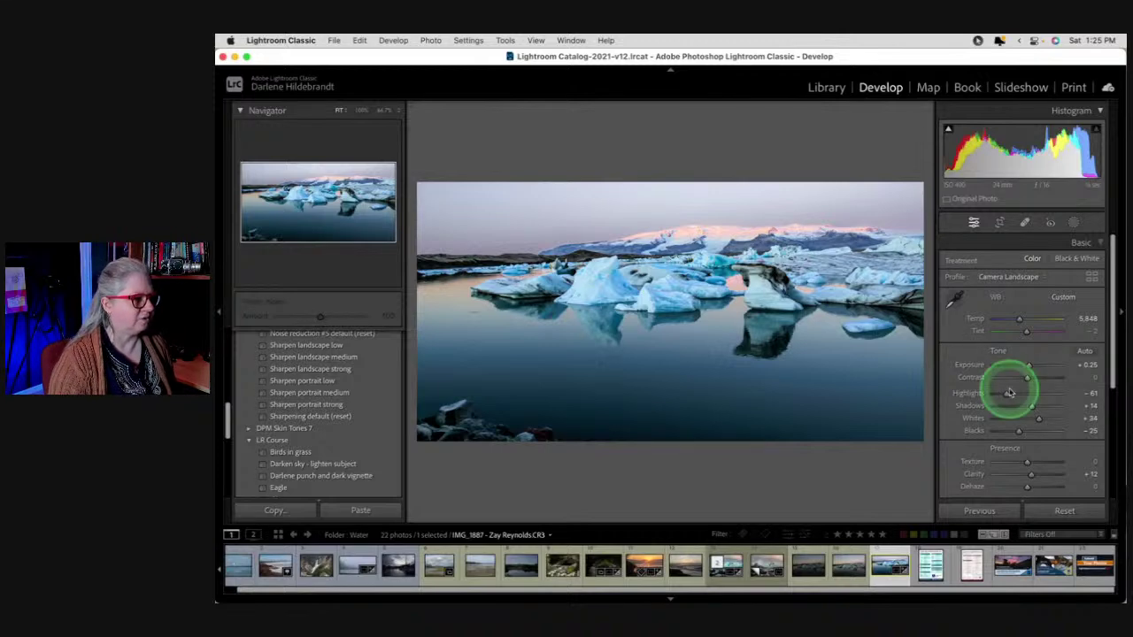
left_click(1074, 223)
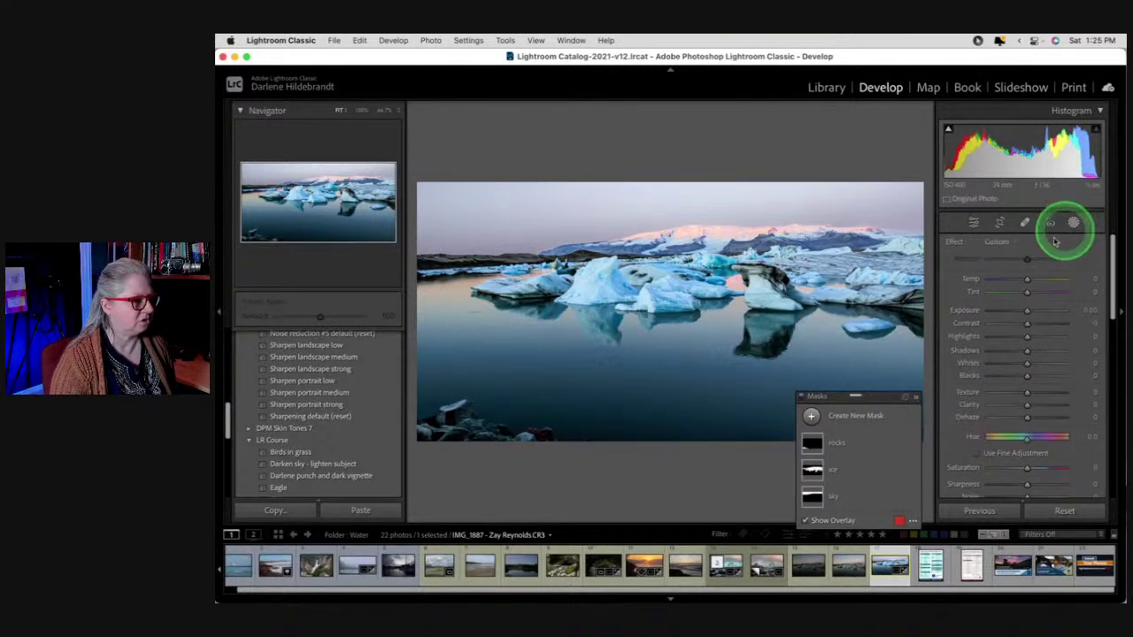
left_click(811, 415)
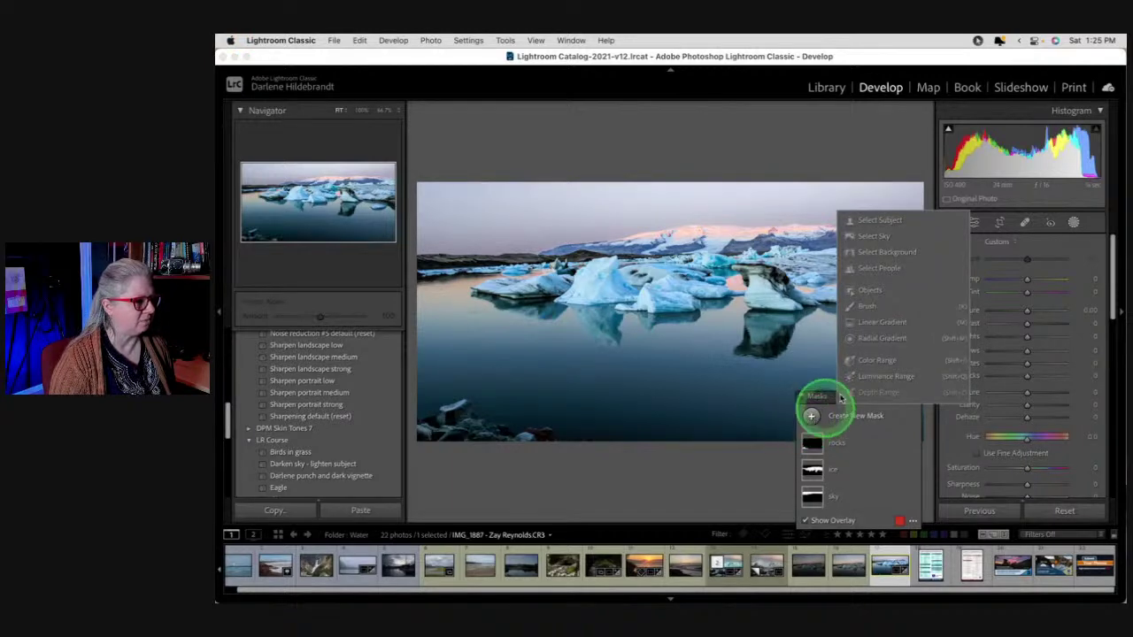
left_click(879, 322)
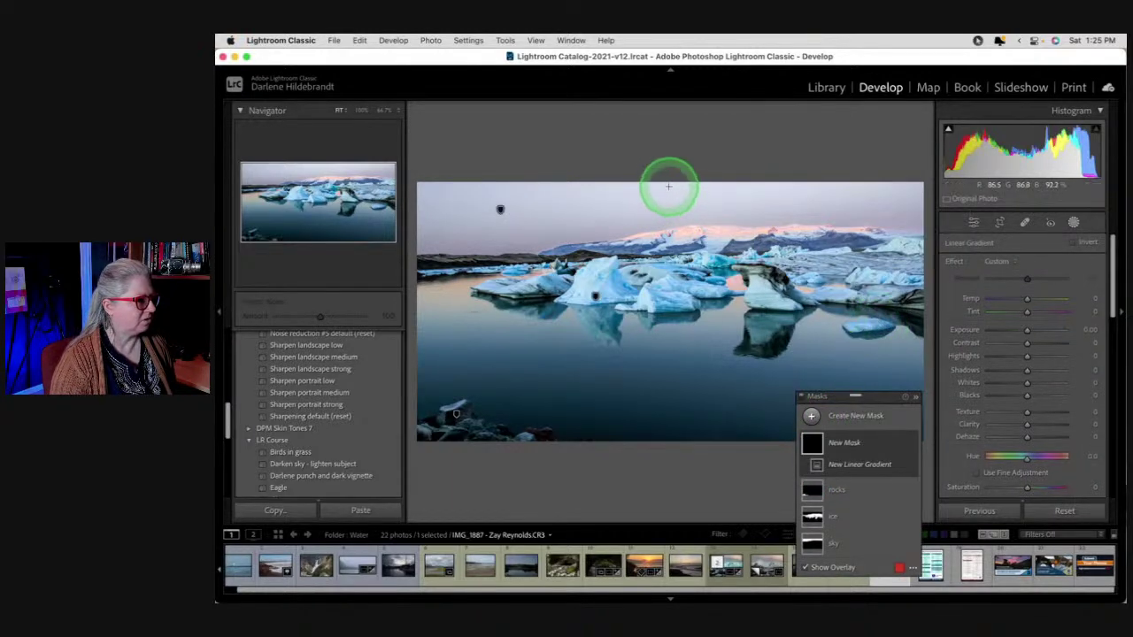
left_click_drag(667, 188, 669, 230)
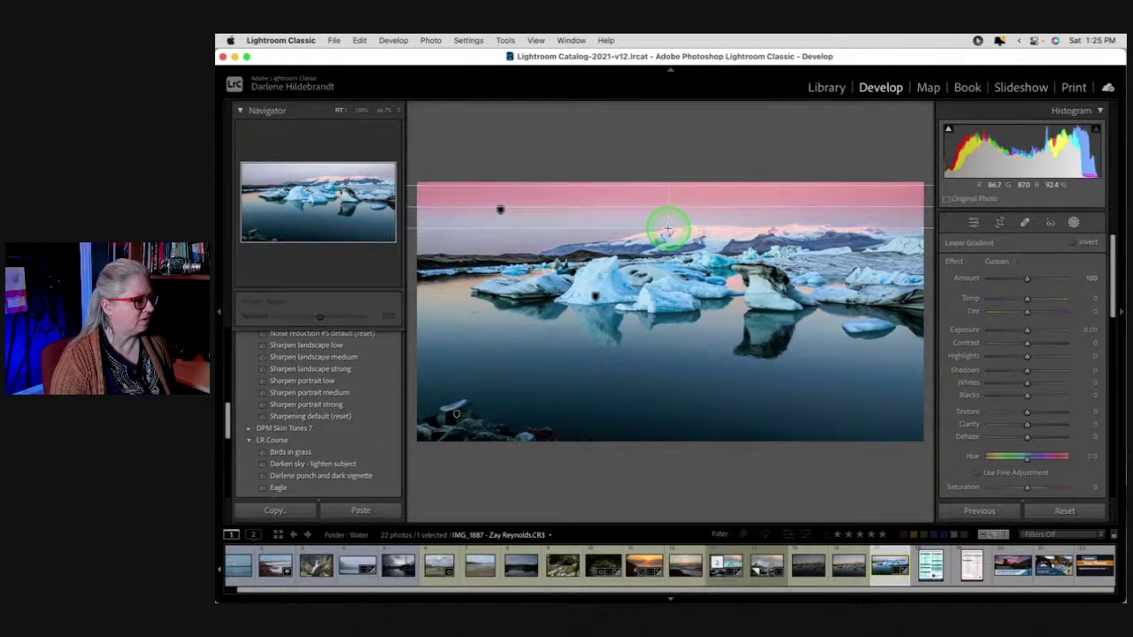
left_click_drag(668, 230, 668, 229)
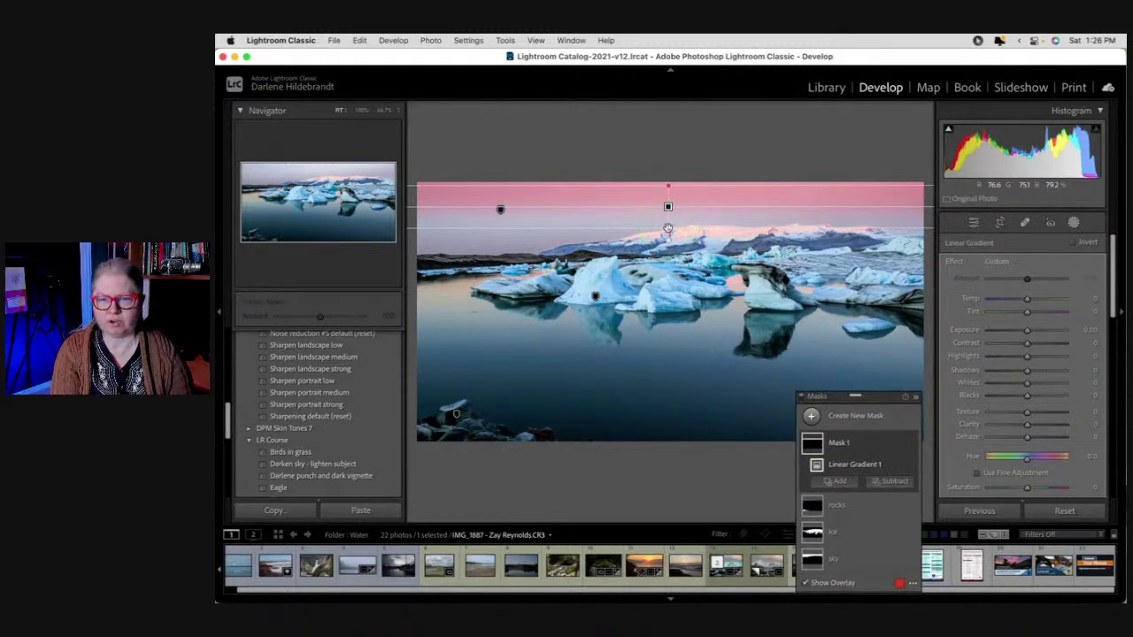
left_click(785, 204)
left_click_drag(813, 206, 815, 208)
key("super+z")
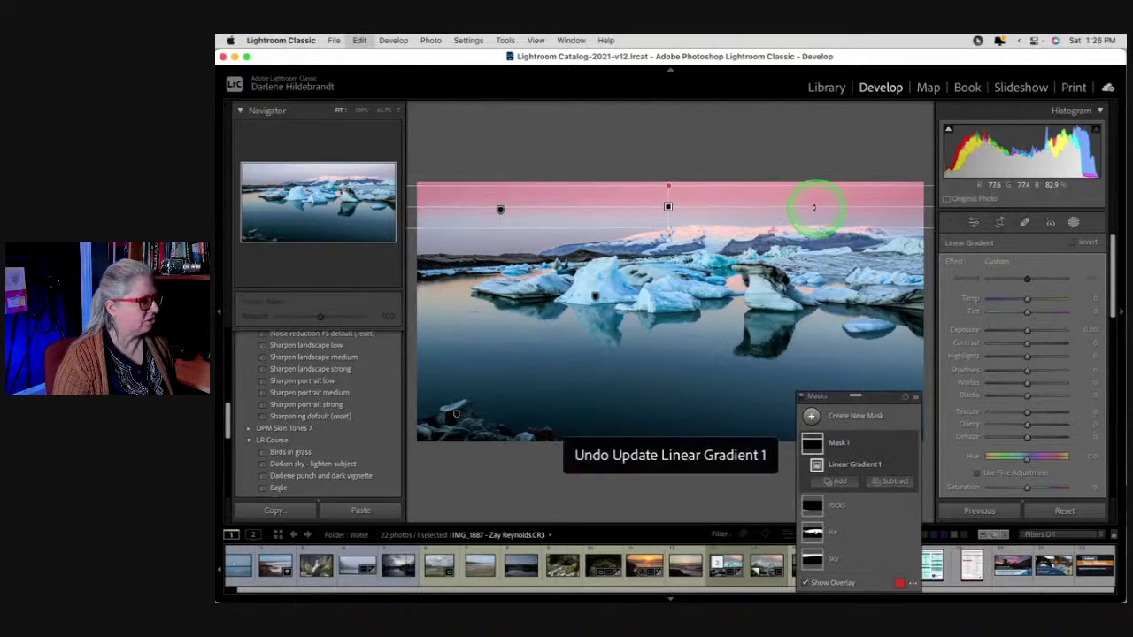
key("super+z")
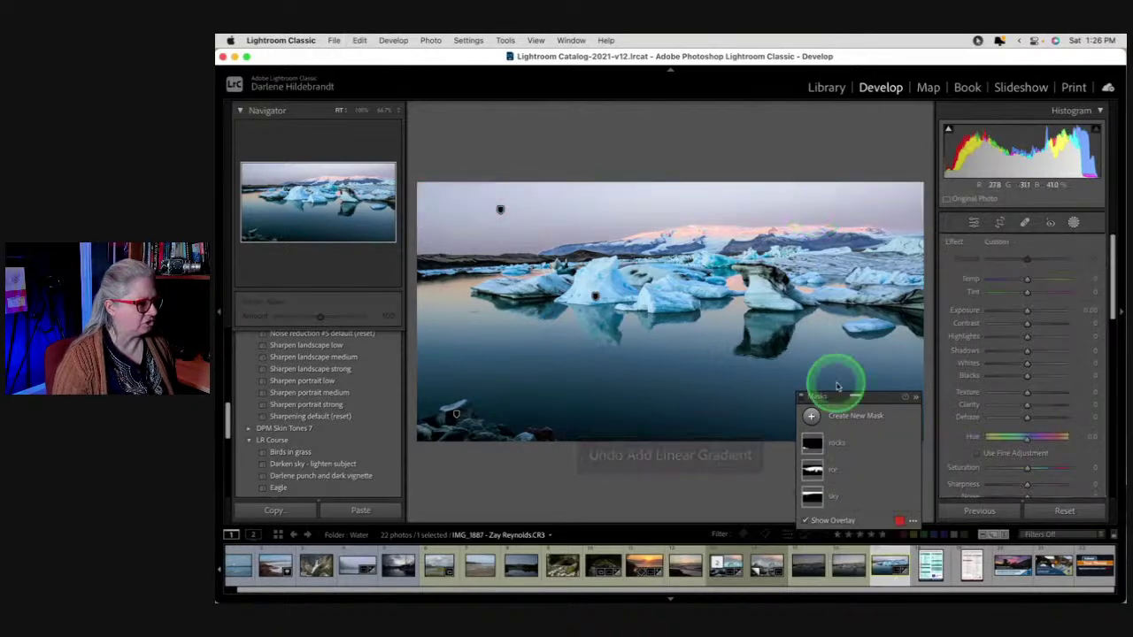
Draw a new linear gradient down over the sky and set its Highlights to -24
left_click(810, 420)
left_click(876, 308)
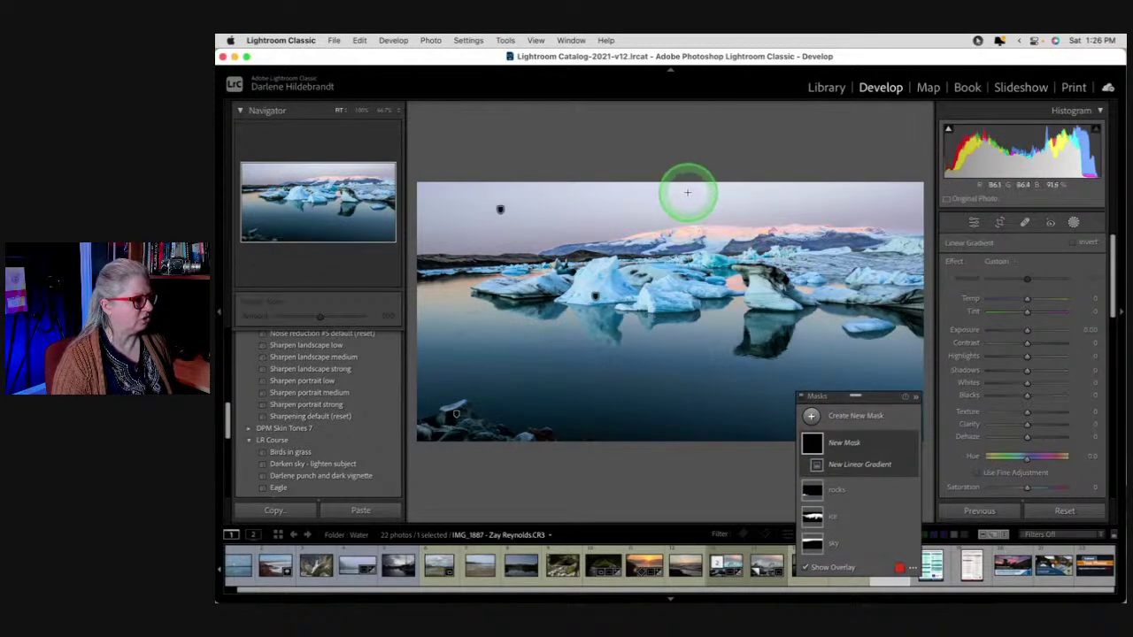
left_click_drag(687, 193, 673, 226)
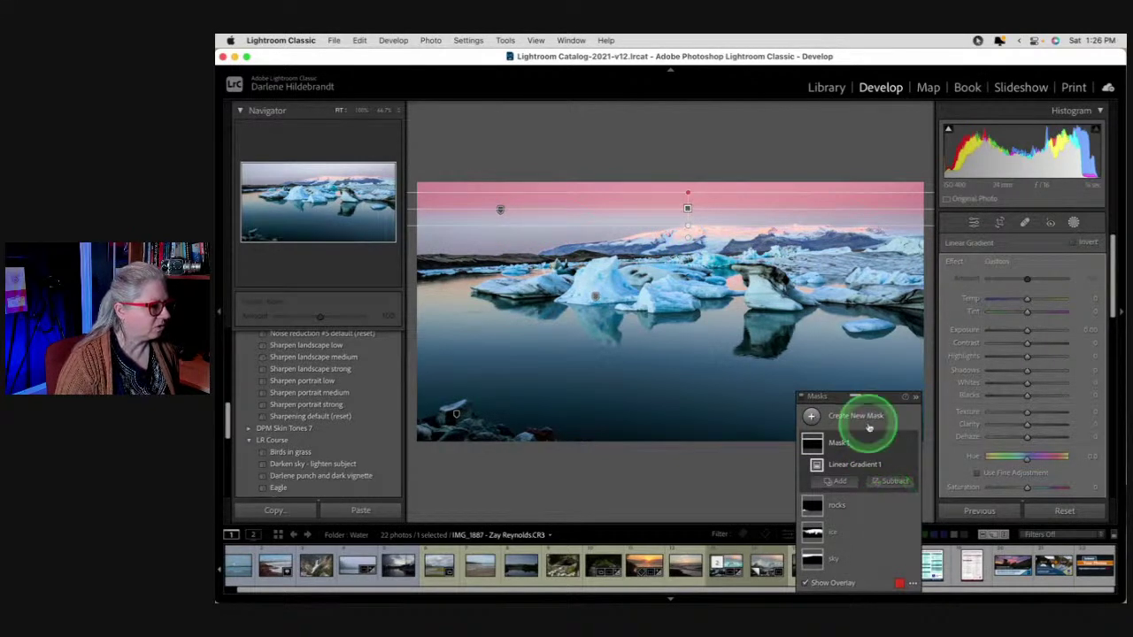
left_click(1026, 357)
left_click_drag(1024, 358, 1018, 357)
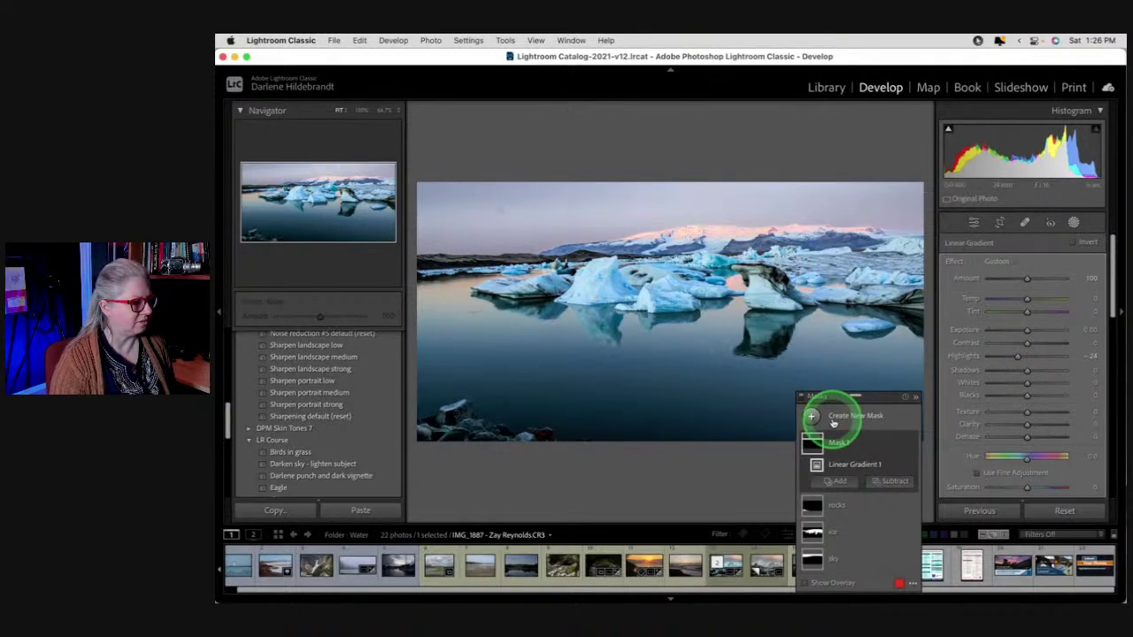
Subtract a luminance range sampled from the sky, narrowed toward brighter tones
left_click(893, 482)
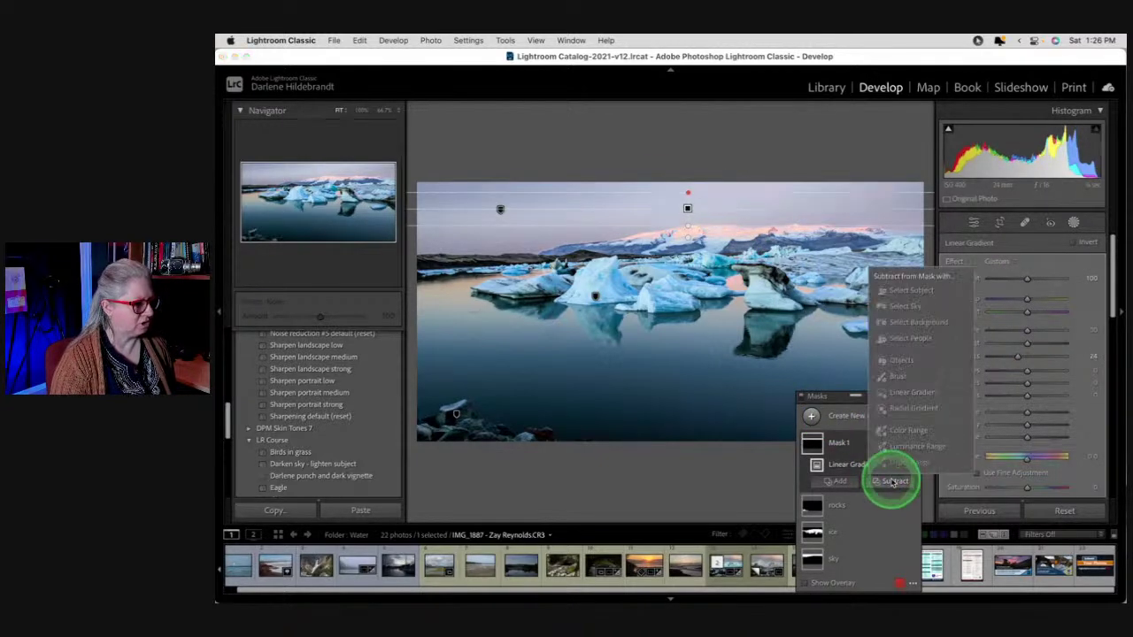
left_click(898, 447)
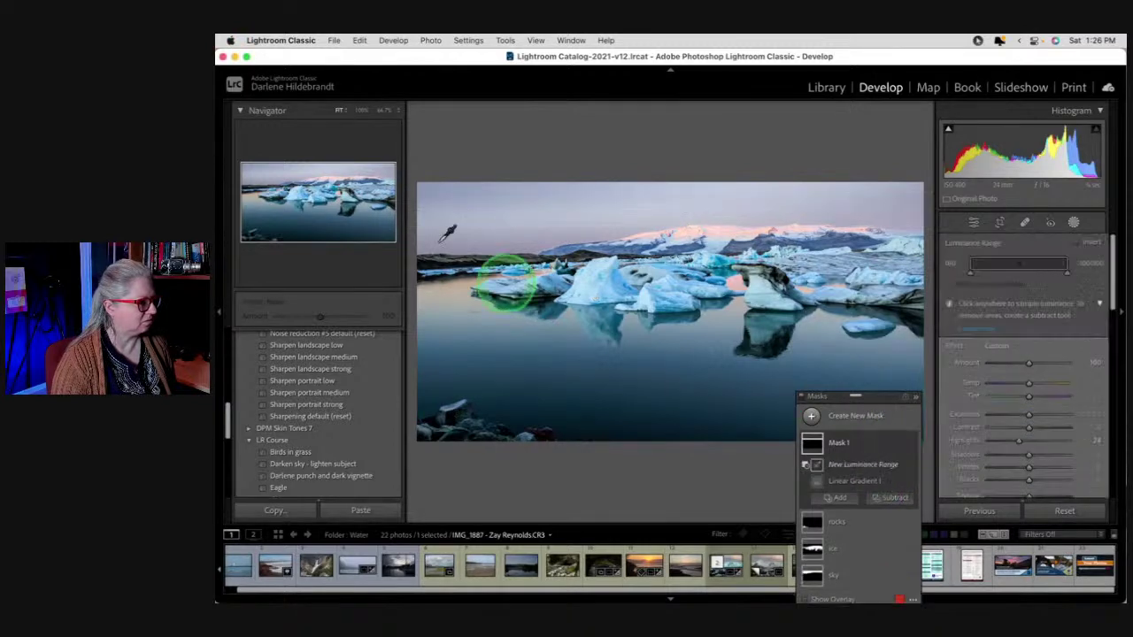
left_click(450, 191)
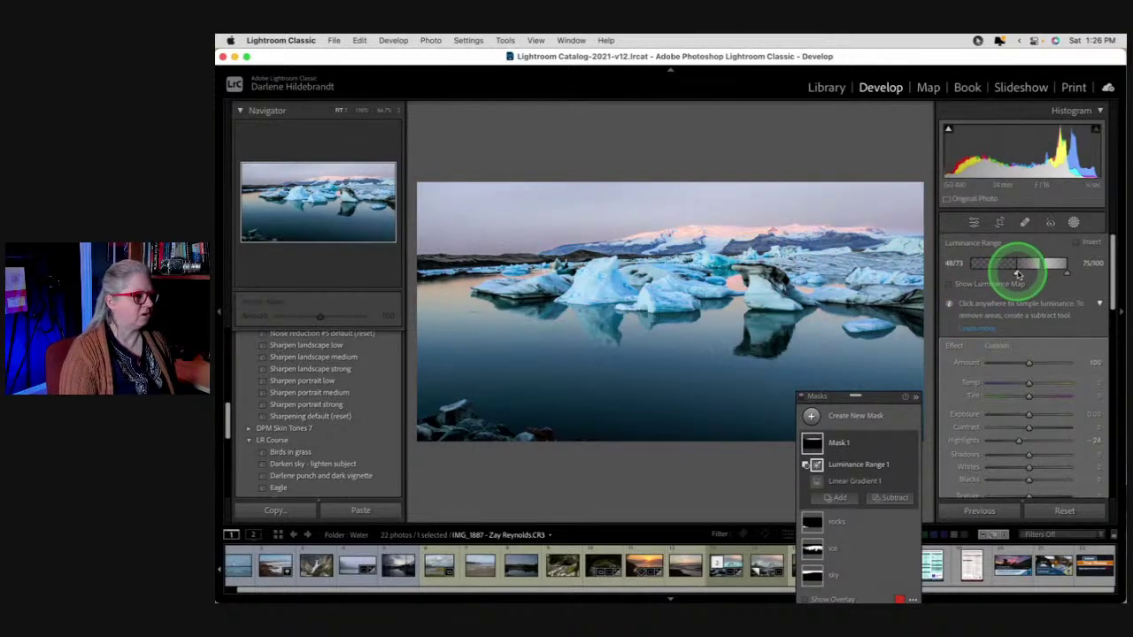
left_click_drag(1018, 276, 1029, 271)
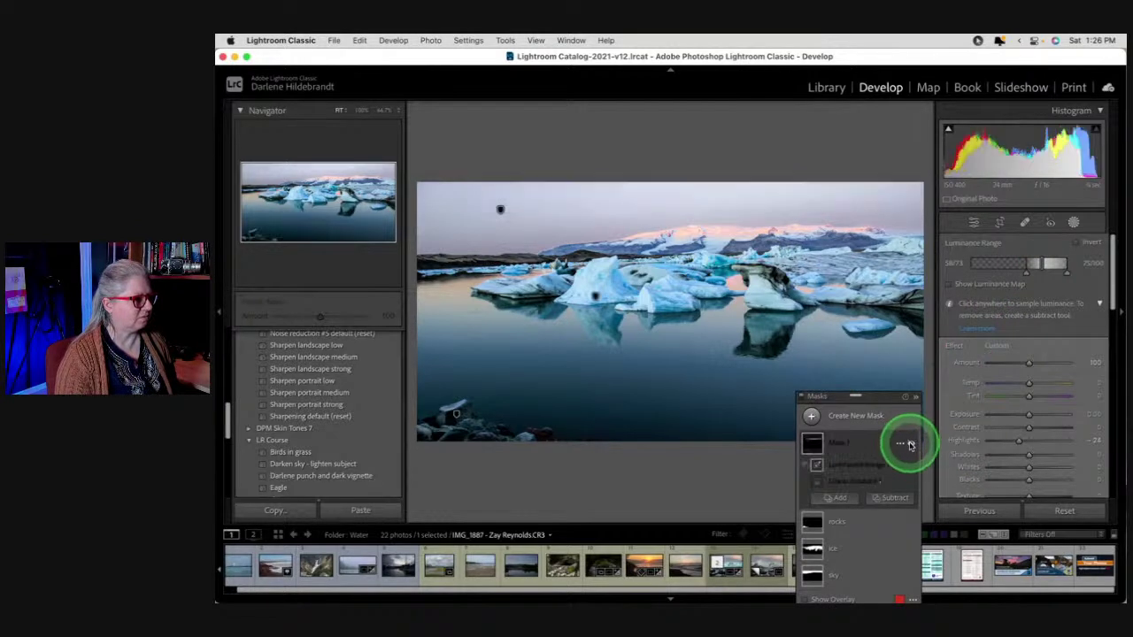
left_click(911, 445)
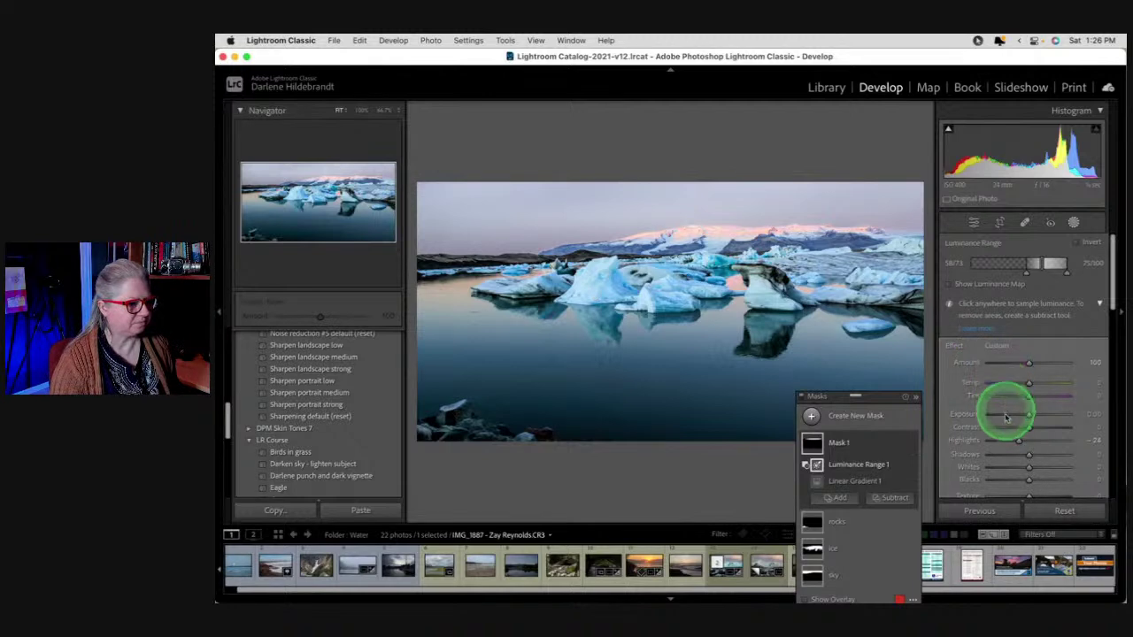
Ease the sky mask's Highlights to -17 and rename it 'center ice'
left_click_drag(1018, 441, 1021, 442)
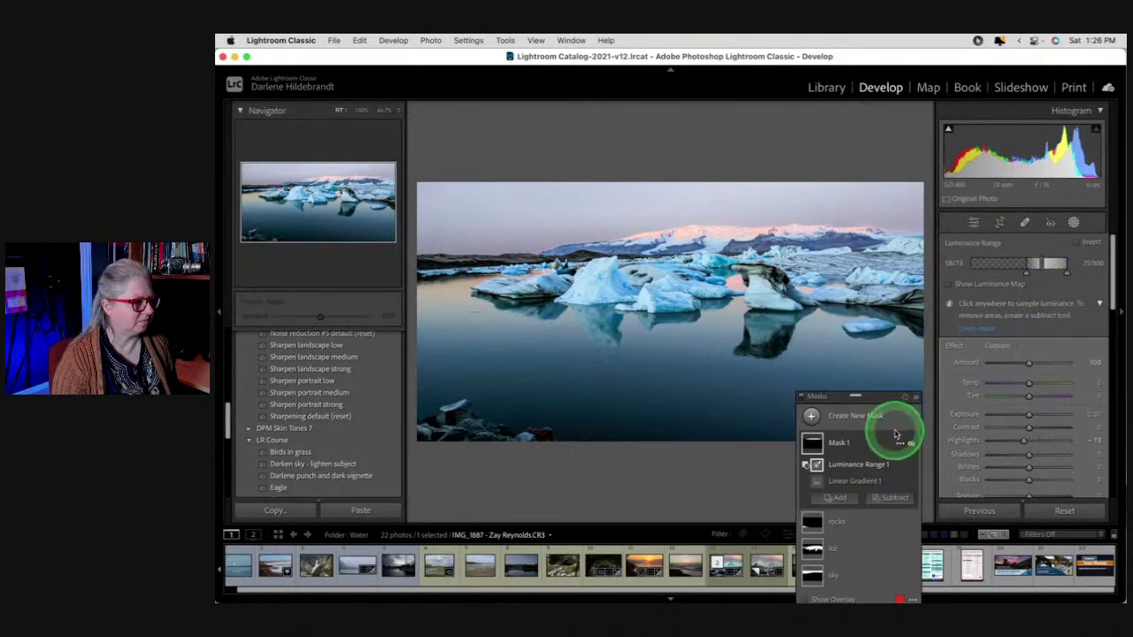
left_click(901, 445)
left_click(912, 447)
type("c")
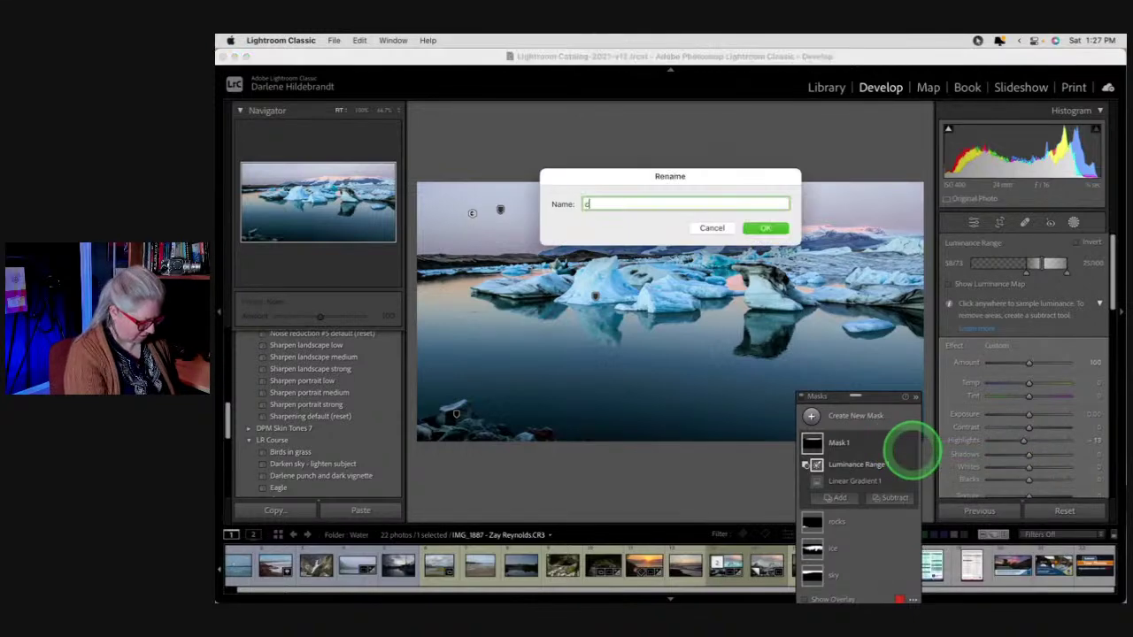
type("enter ice")
key("Return")
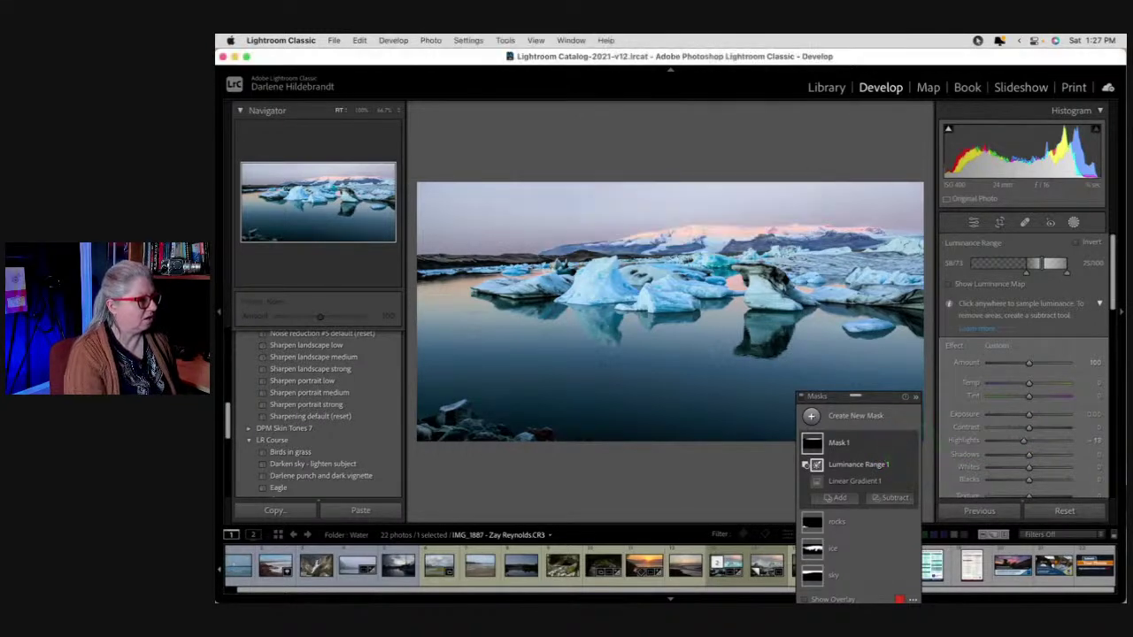
Compare the lens profile corrections off and on, then open Copy Settings
left_click(1074, 222)
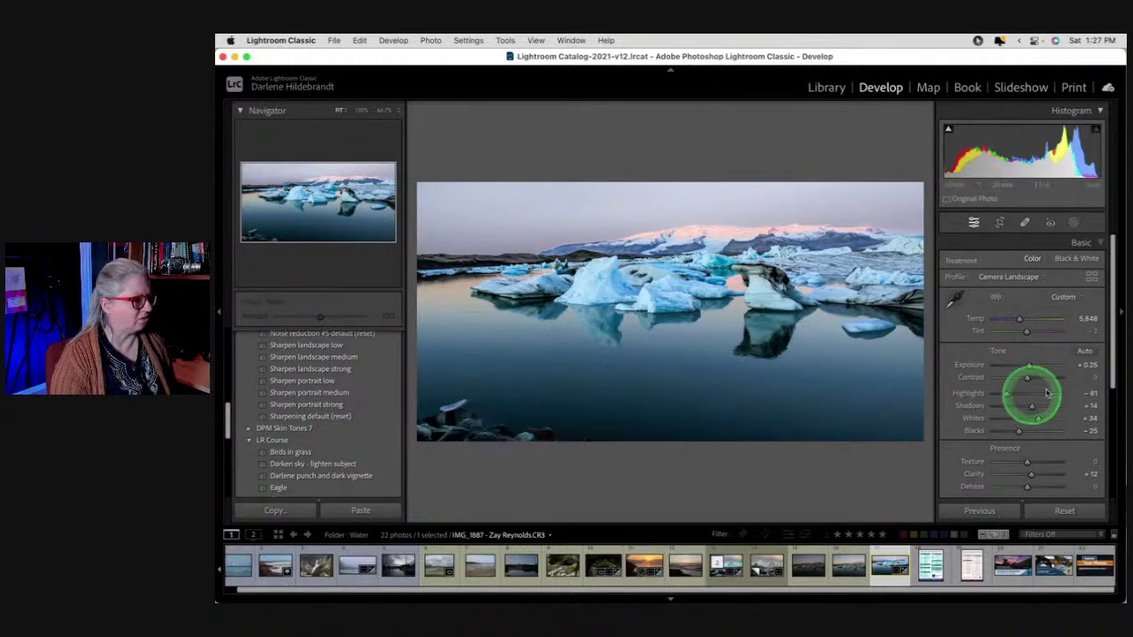
scroll(1072, 387, "down", 5)
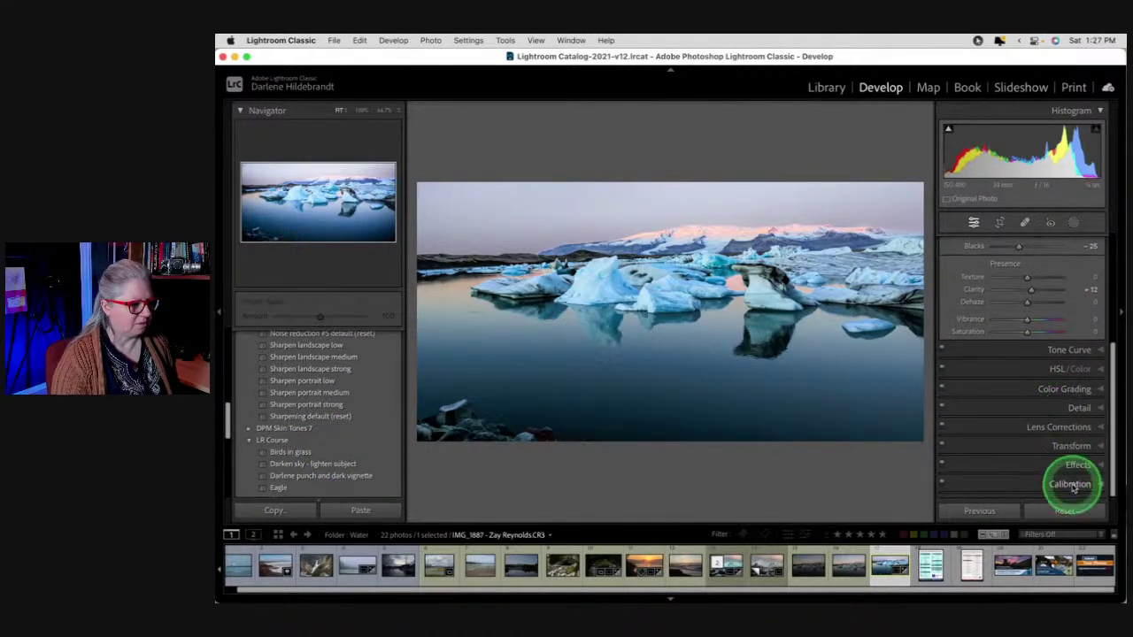
left_click(1044, 427)
scroll(1045, 425, "up", 2)
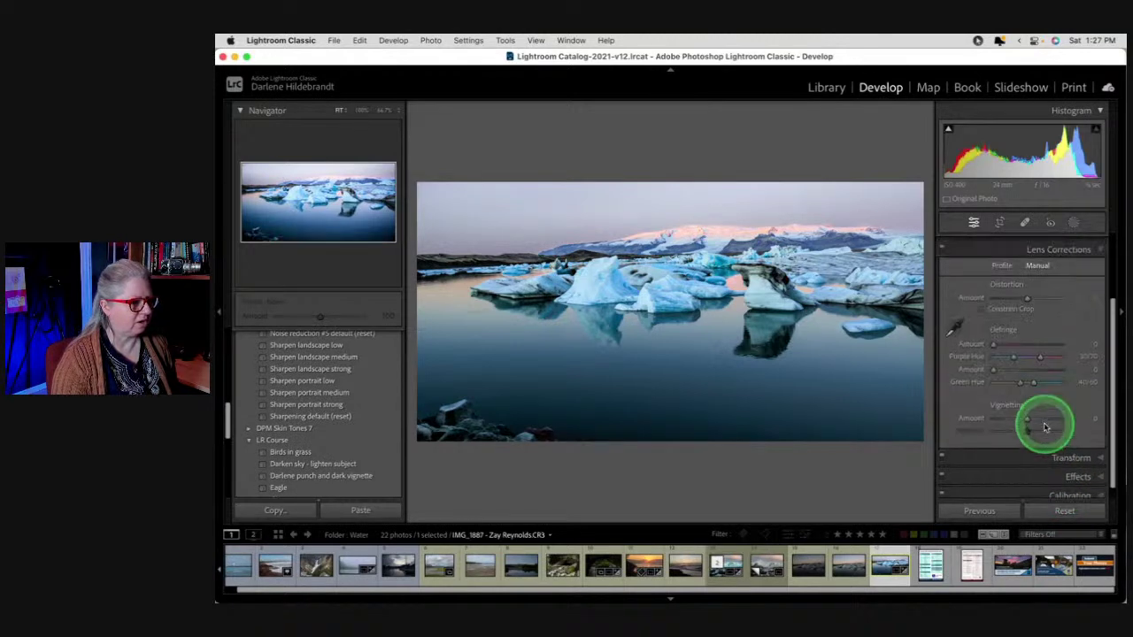
left_click(1003, 322)
scroll(1112, 395, "down", 2)
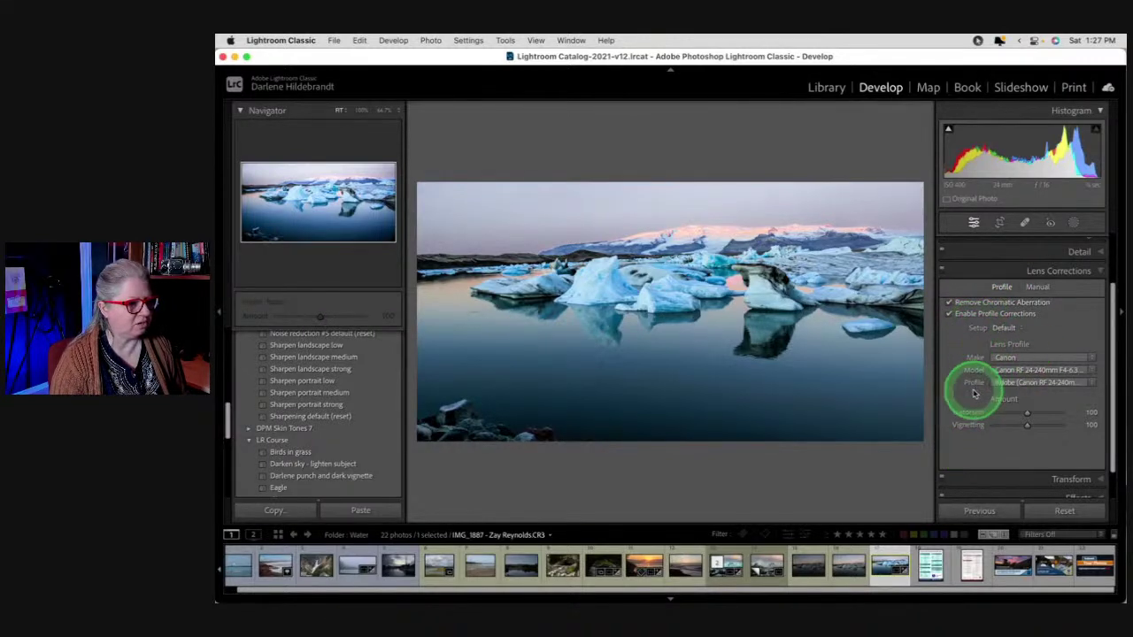
left_click(942, 272)
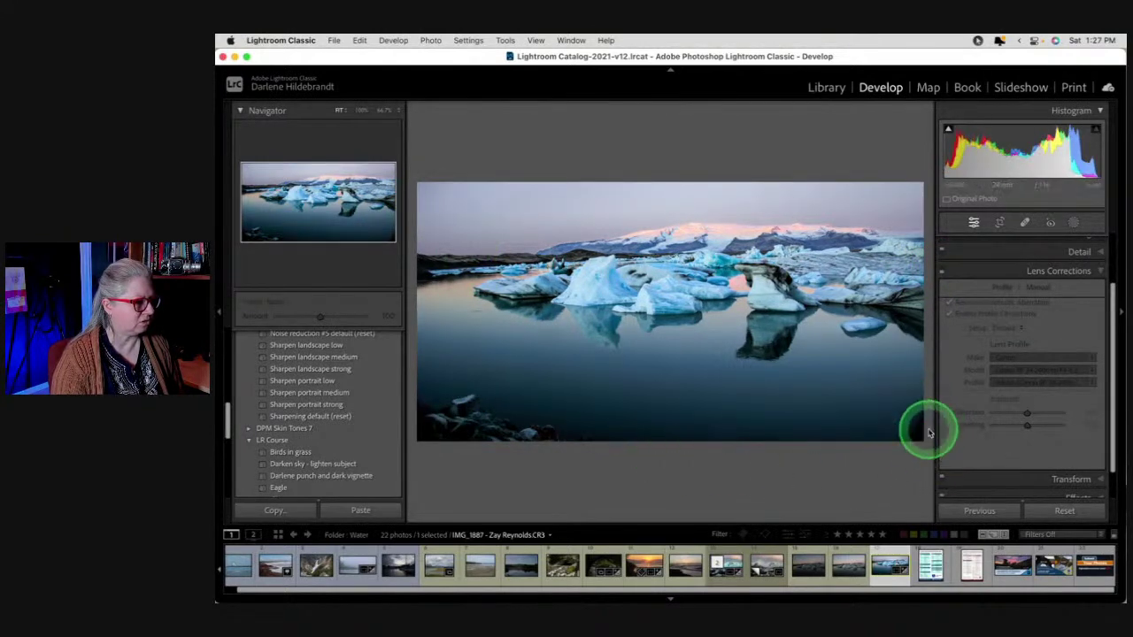
left_click(942, 271)
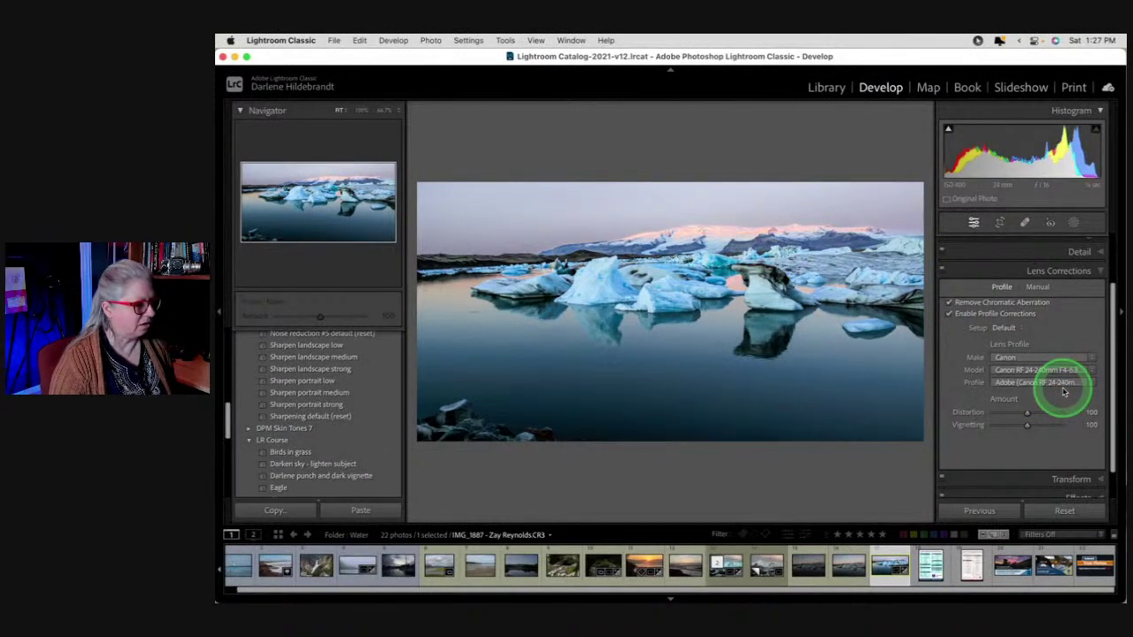
key("super+shift+c")
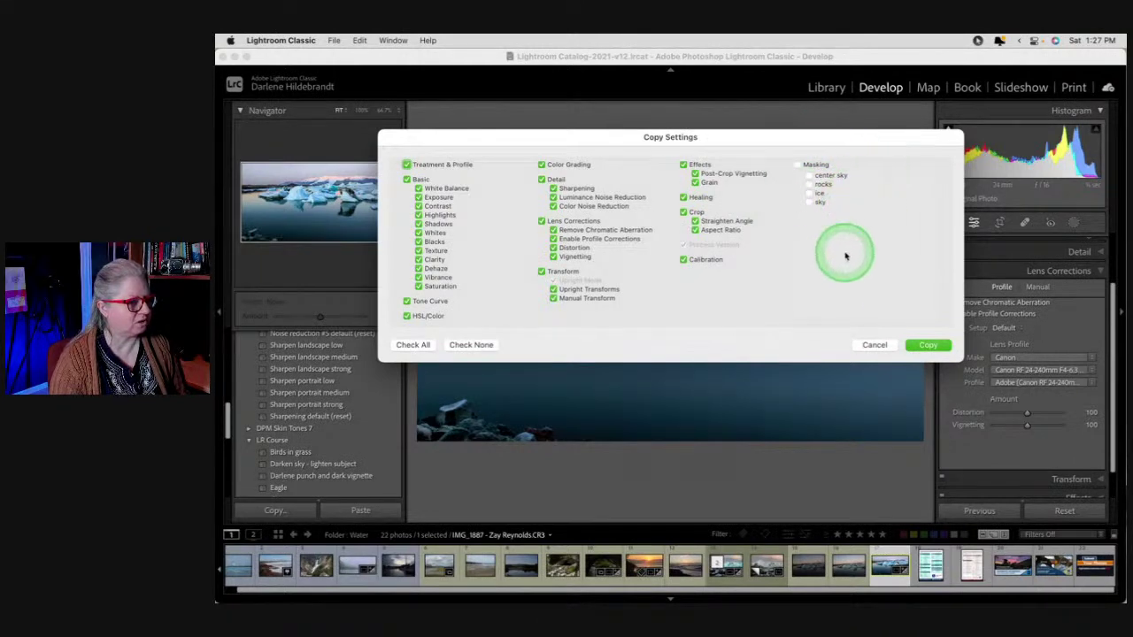
Copy IMG_1887's develop settings with the ice and sky masks, then move to IMG_1886
left_click(808, 202)
left_click(808, 193)
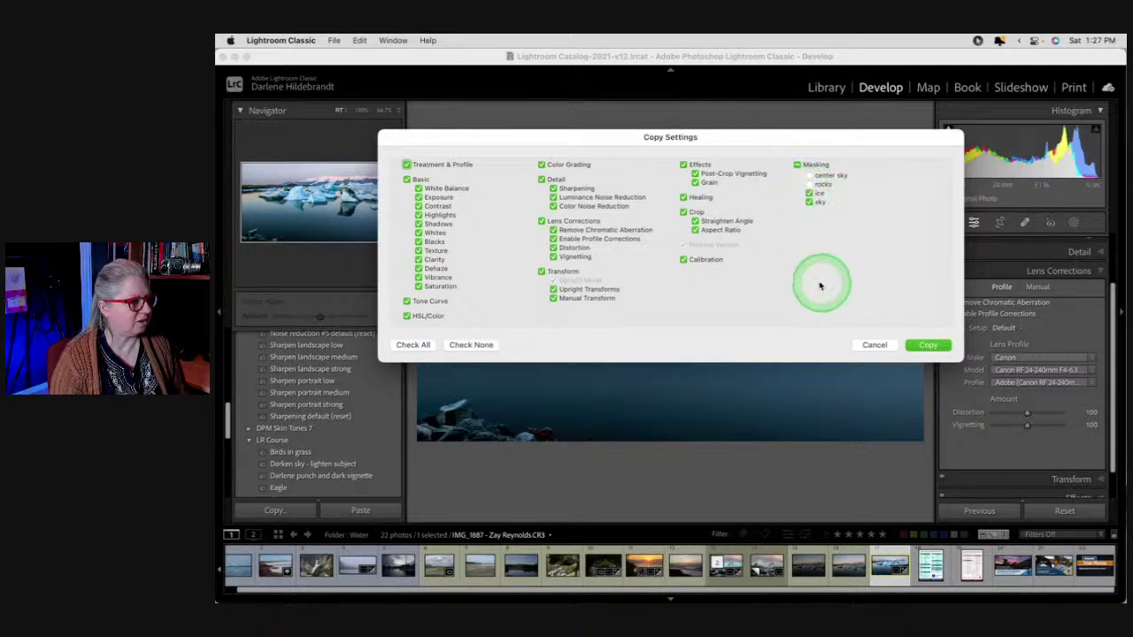
left_click(925, 344)
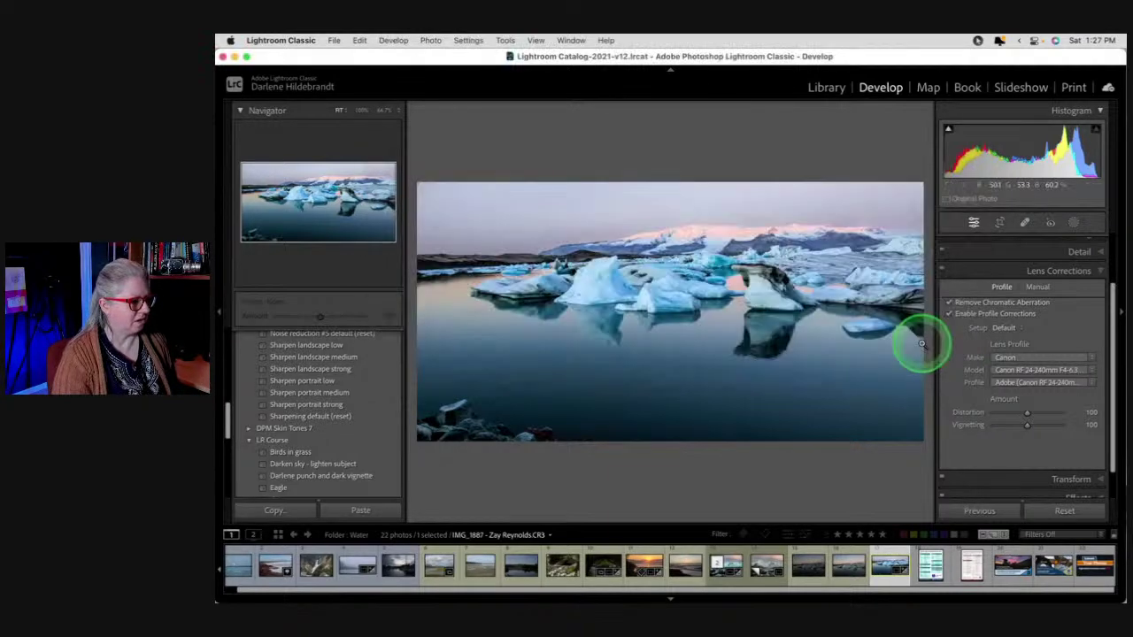
key("Left")
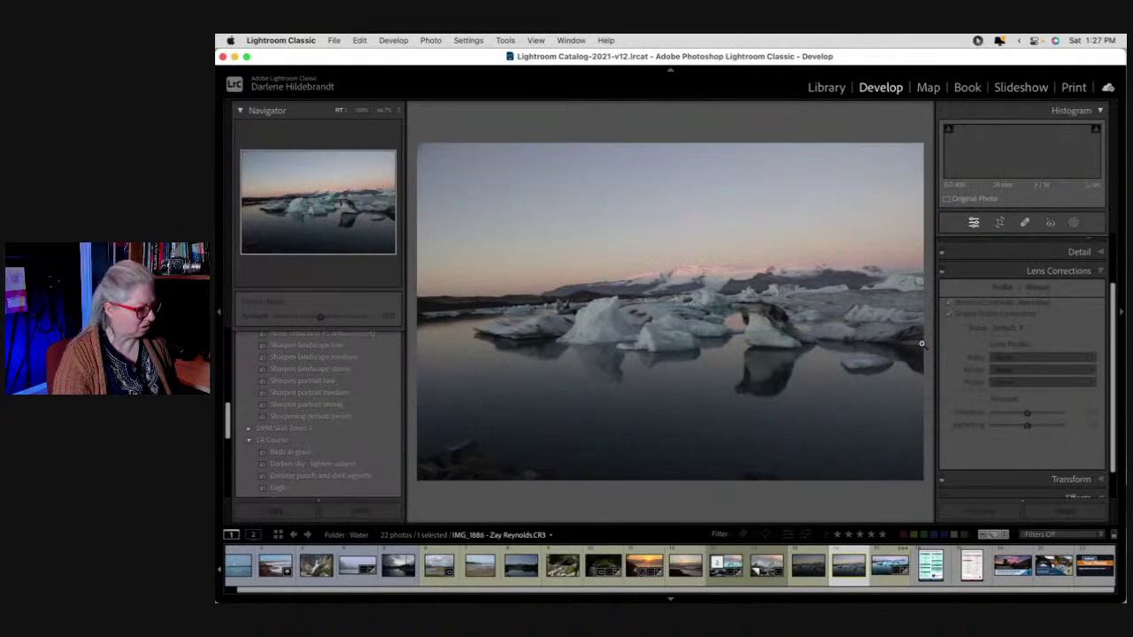
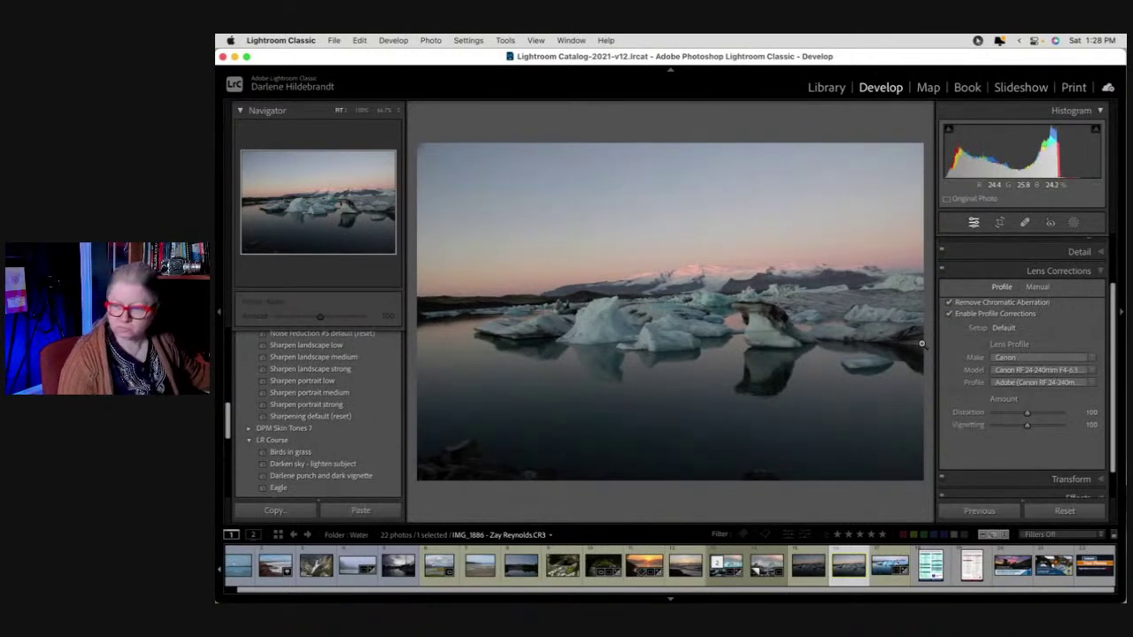
Select IMG_1887 and copy its develop settings with every Masking box ticked
left_click_drag(922, 345, 1036, 350)
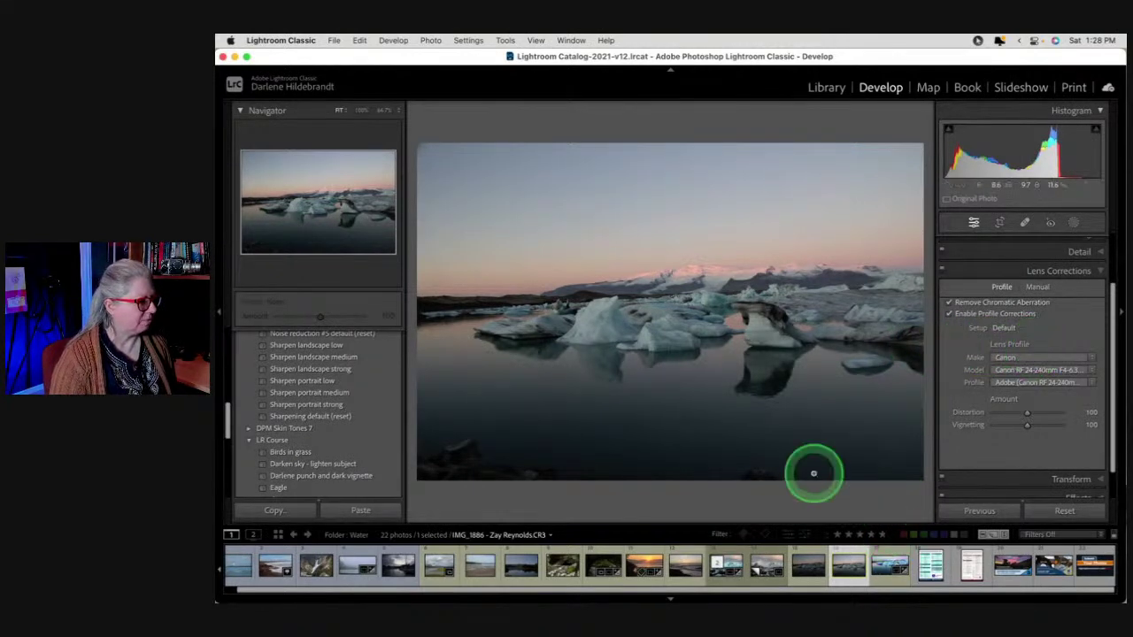
scroll(1067, 277, "up", 3)
left_click(1068, 264)
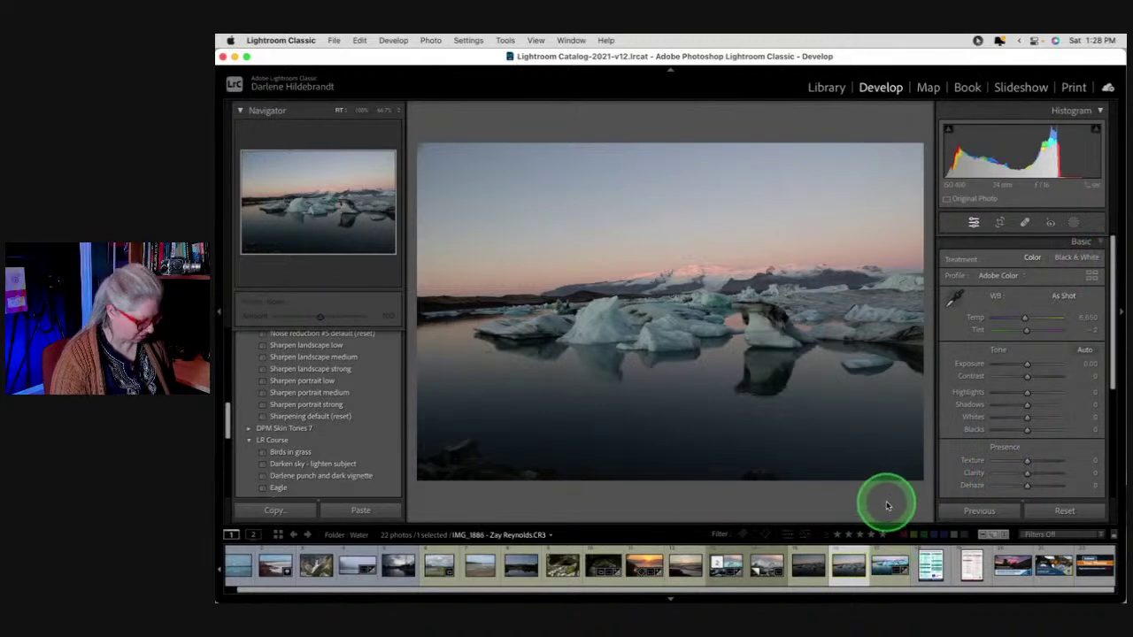
left_click(888, 559)
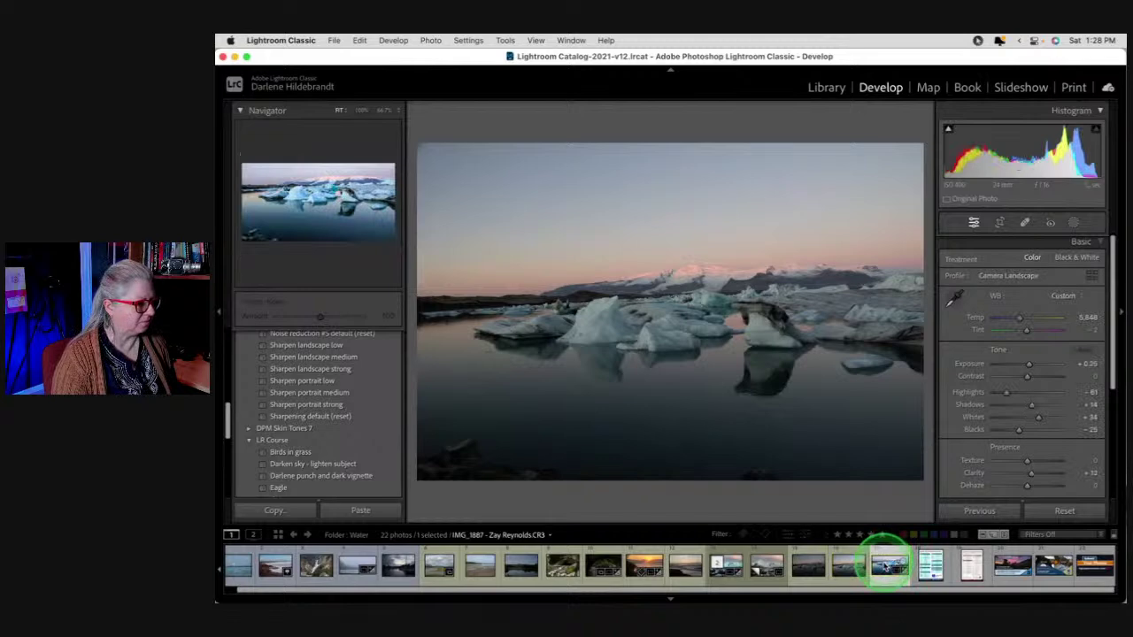
key("super+shift+c")
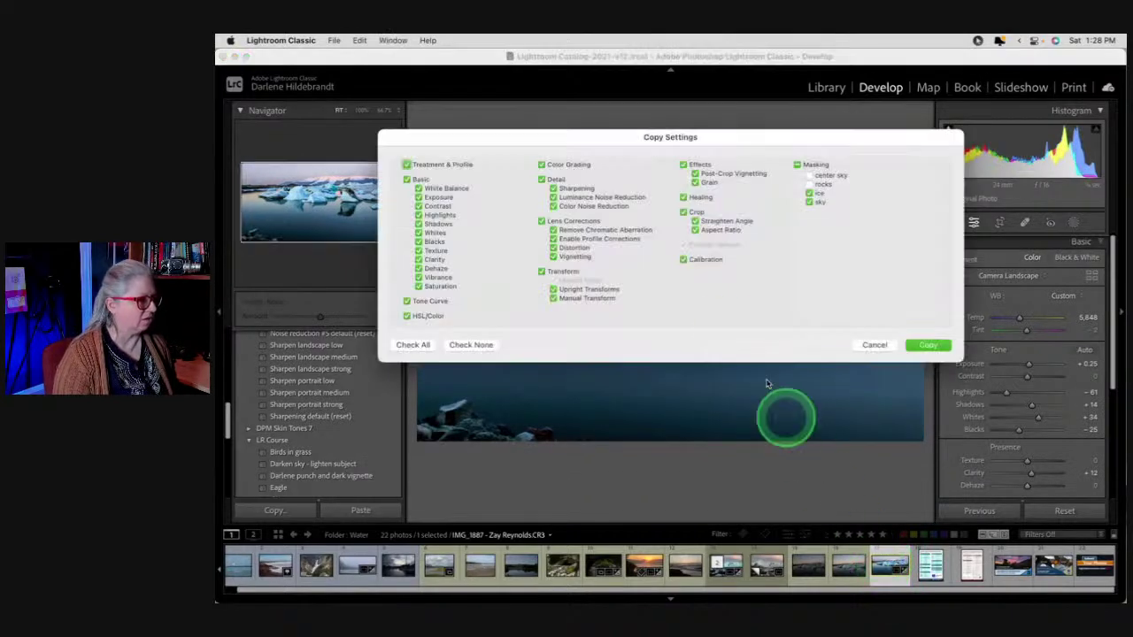
left_click(797, 164)
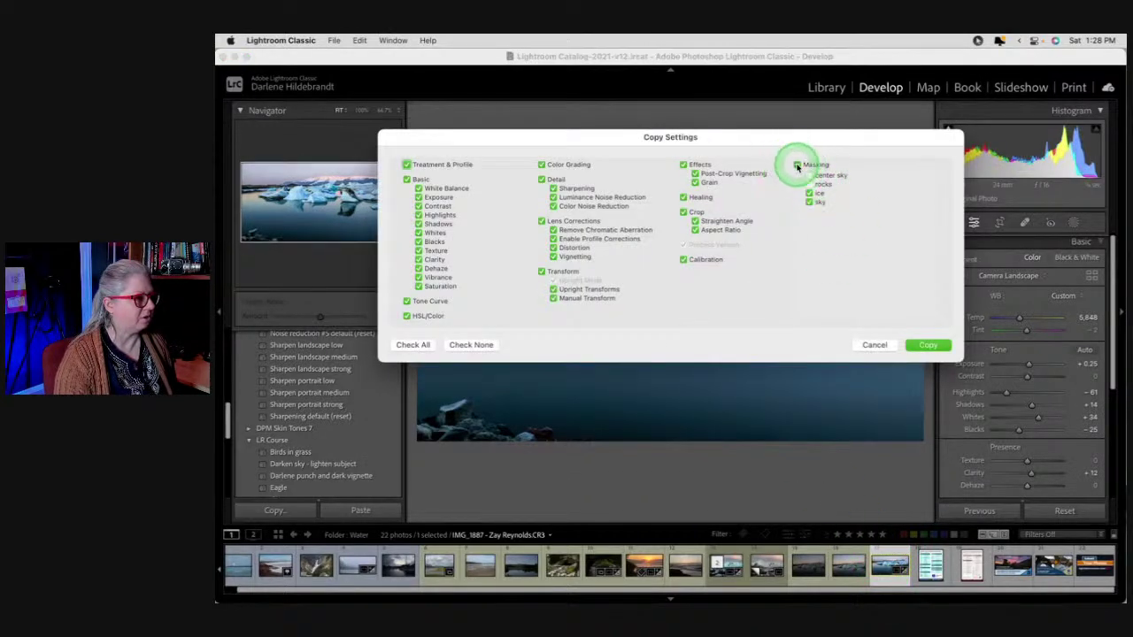
left_click(927, 345)
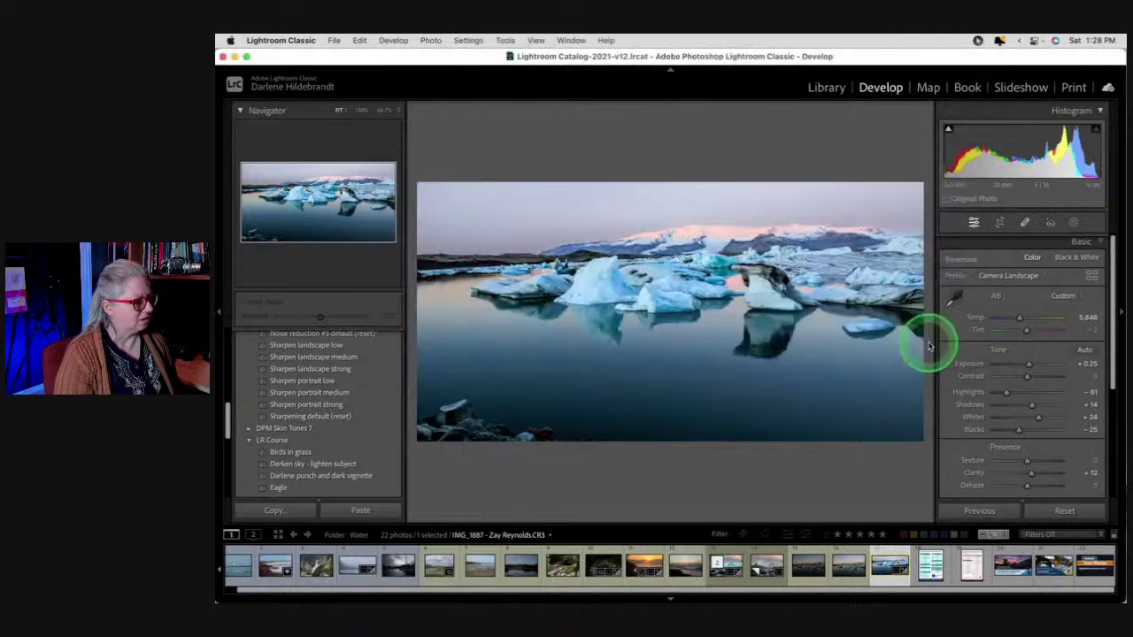
Paste the copied settings onto IMG_1886, brighten its exposure, then move to IMG_1887
key("Left")
key("super+shift+v")
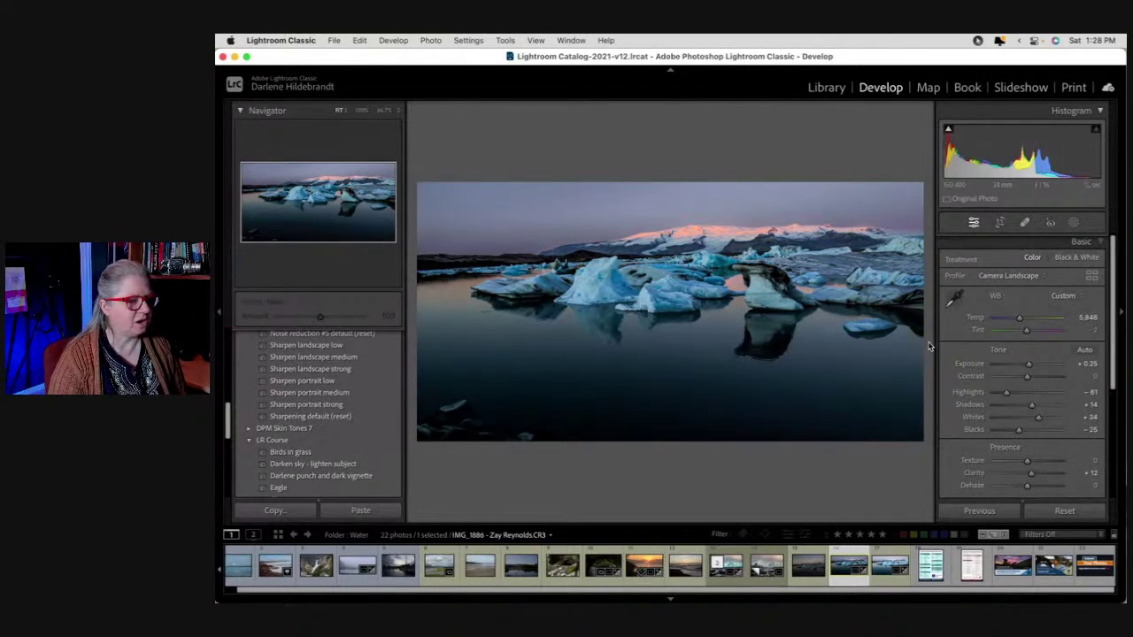
left_click_drag(929, 346, 1000, 351)
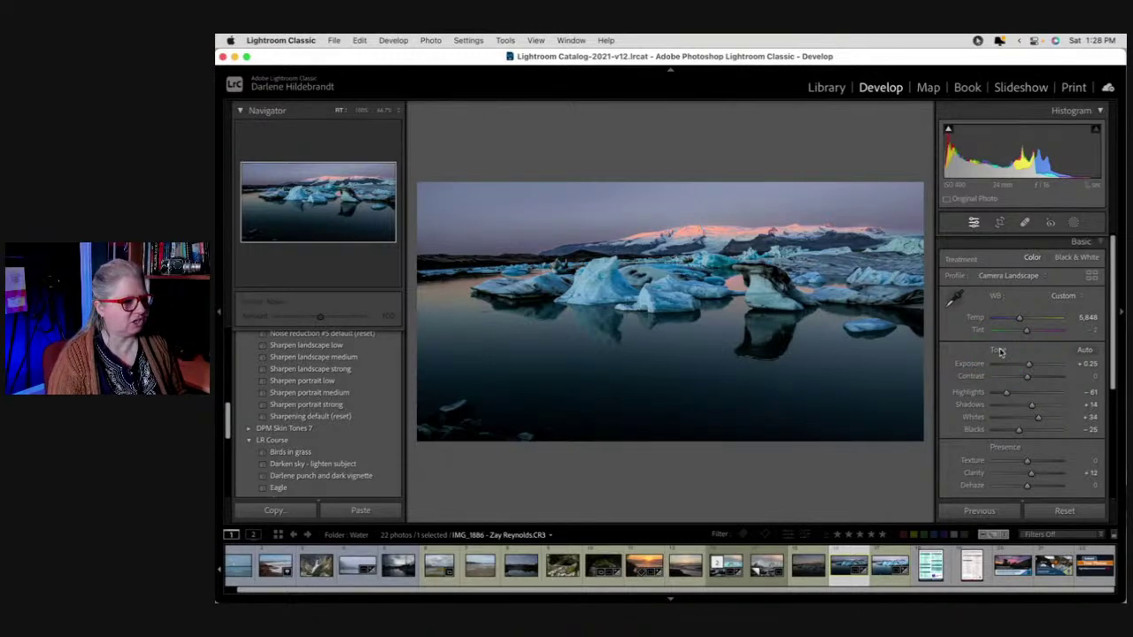
left_click(1001, 352)
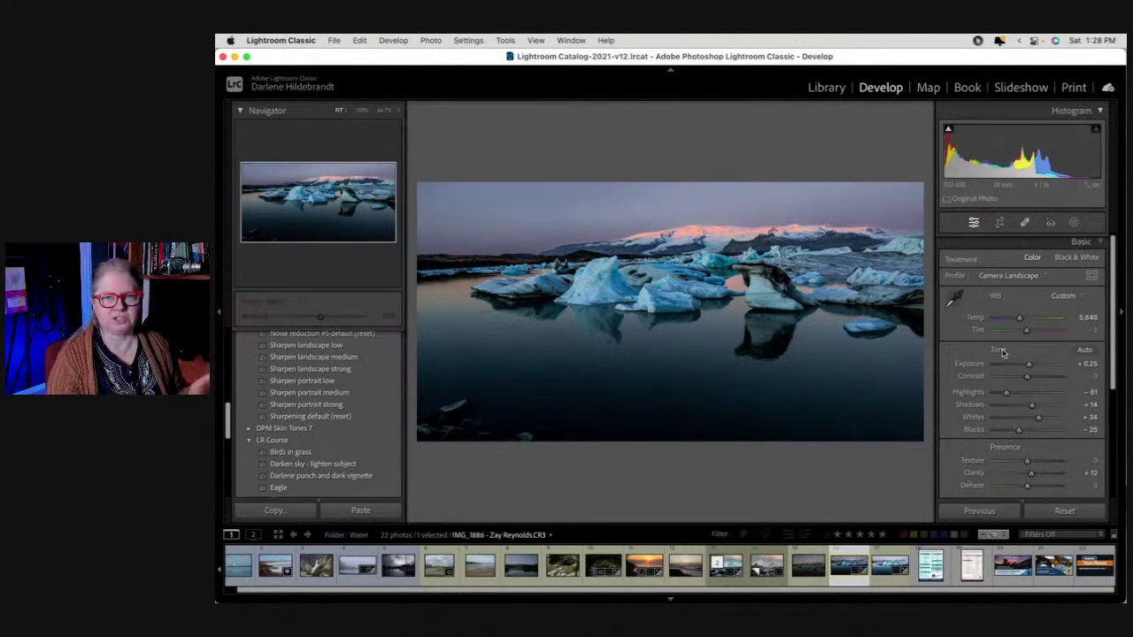
left_click(1000, 351)
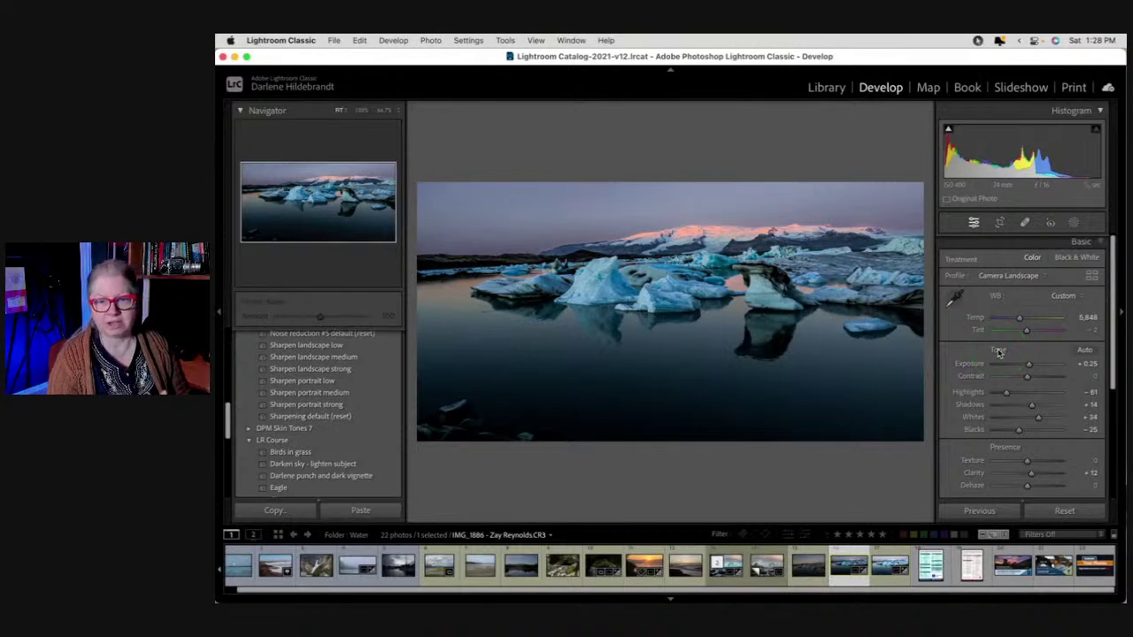
left_click(1000, 352)
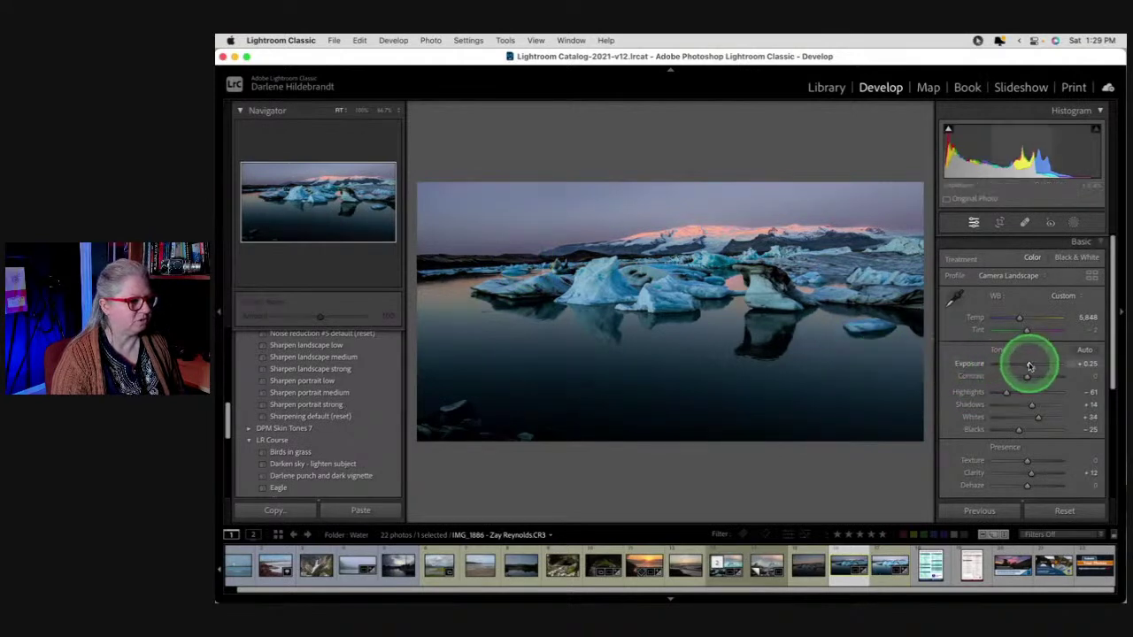
left_click_drag(1027, 366, 1035, 366)
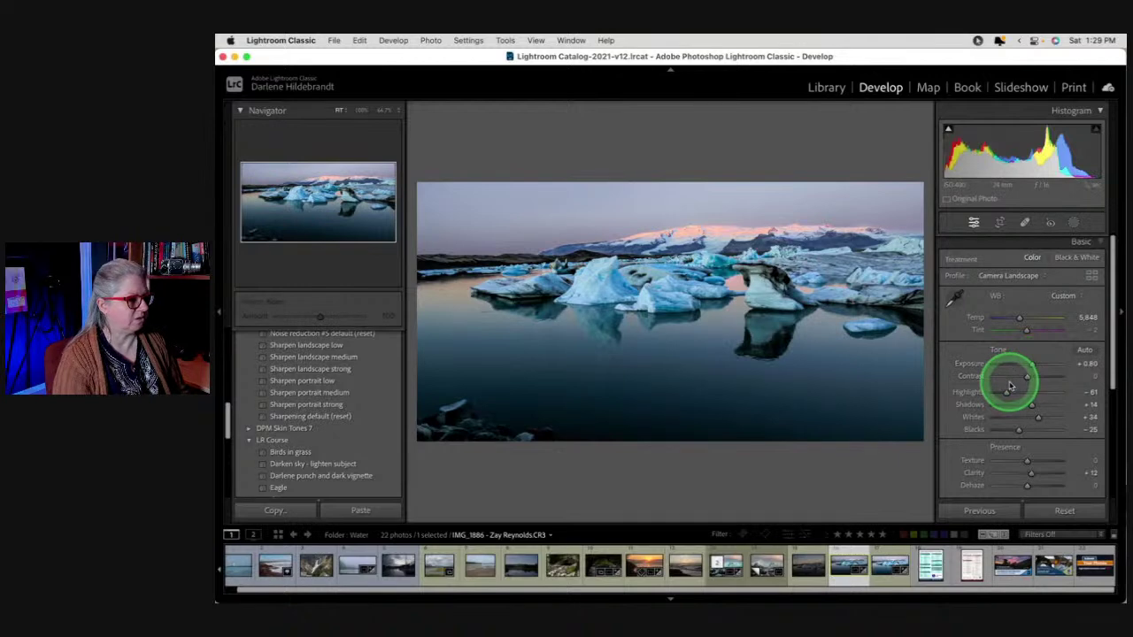
key("Right")
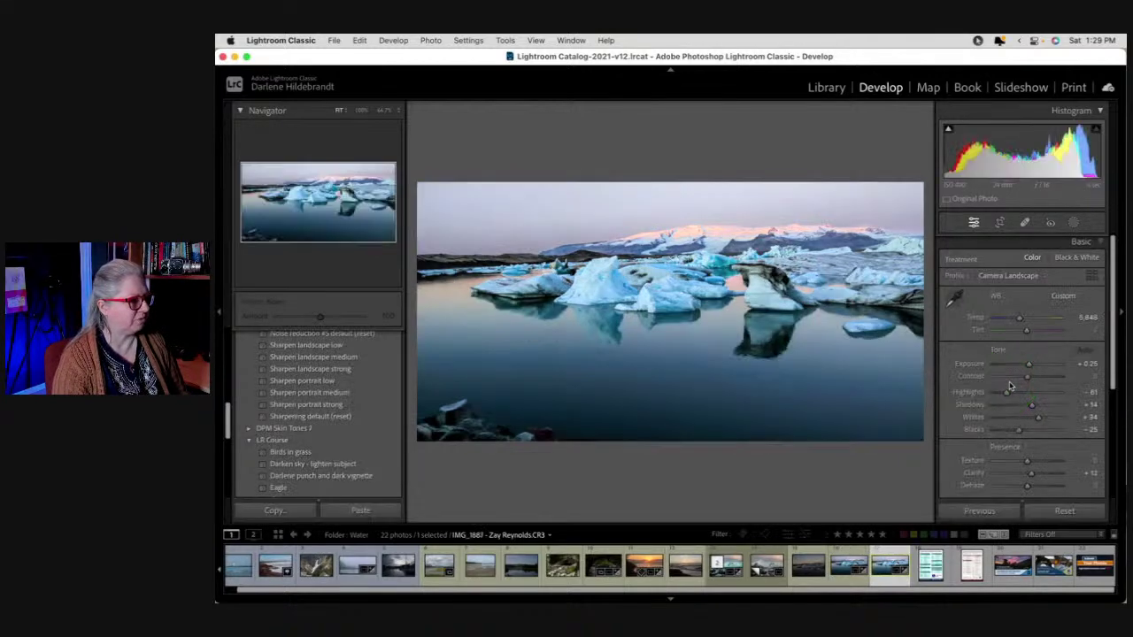
left_click_drag(1011, 381, 1030, 367)
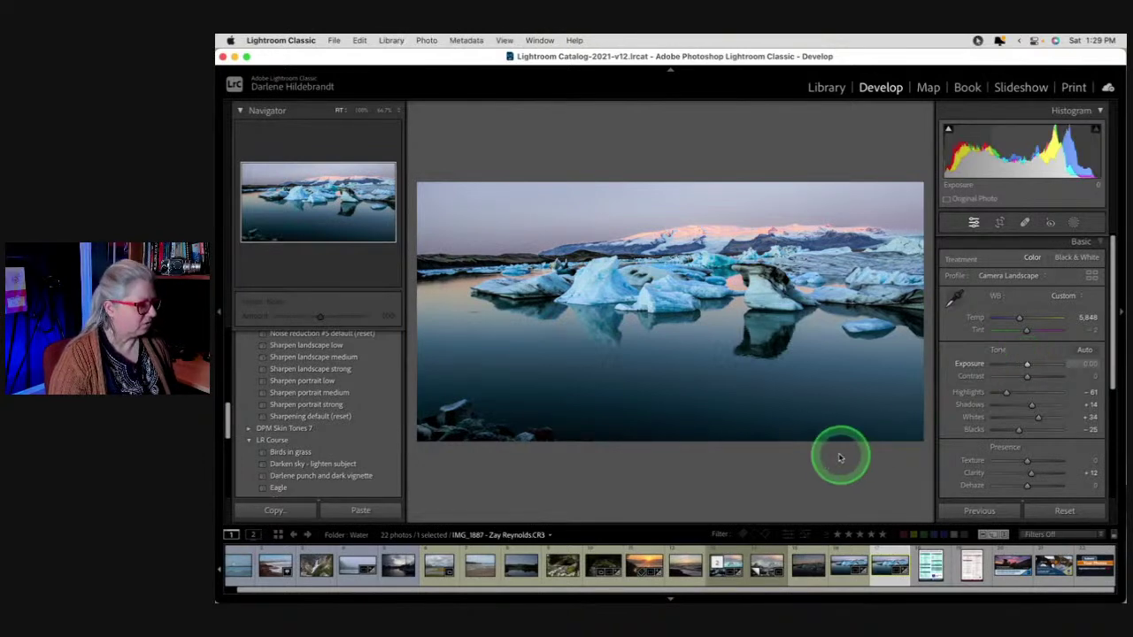
Open IMG_1867 from the Water folder grid in Develop and compare Before against After
key("g")
double_click(778, 273)
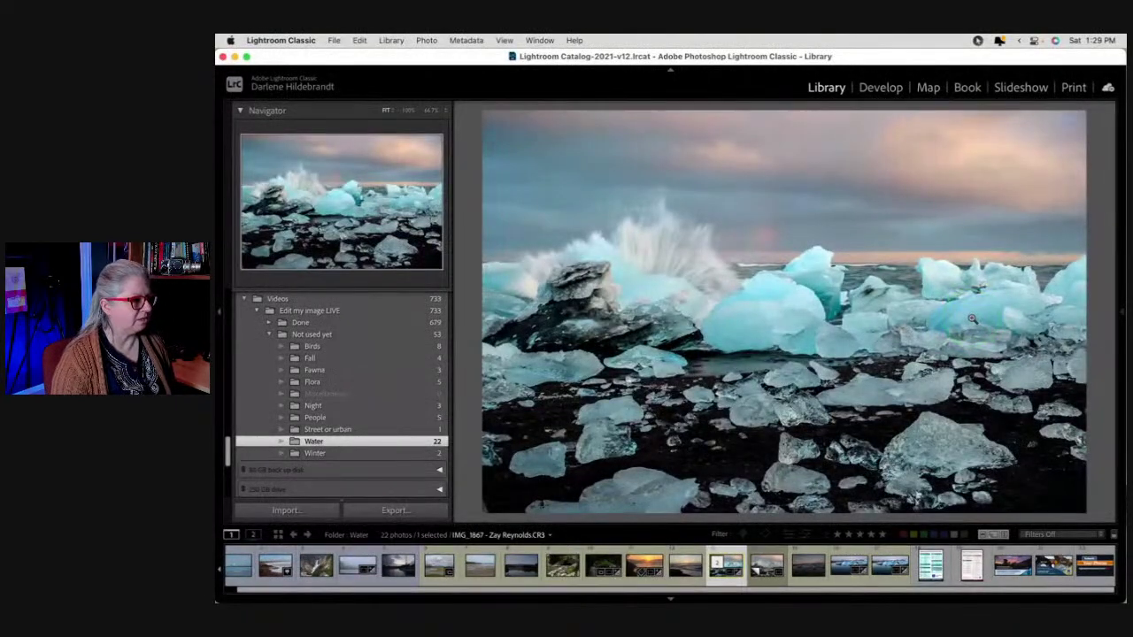
key("d")
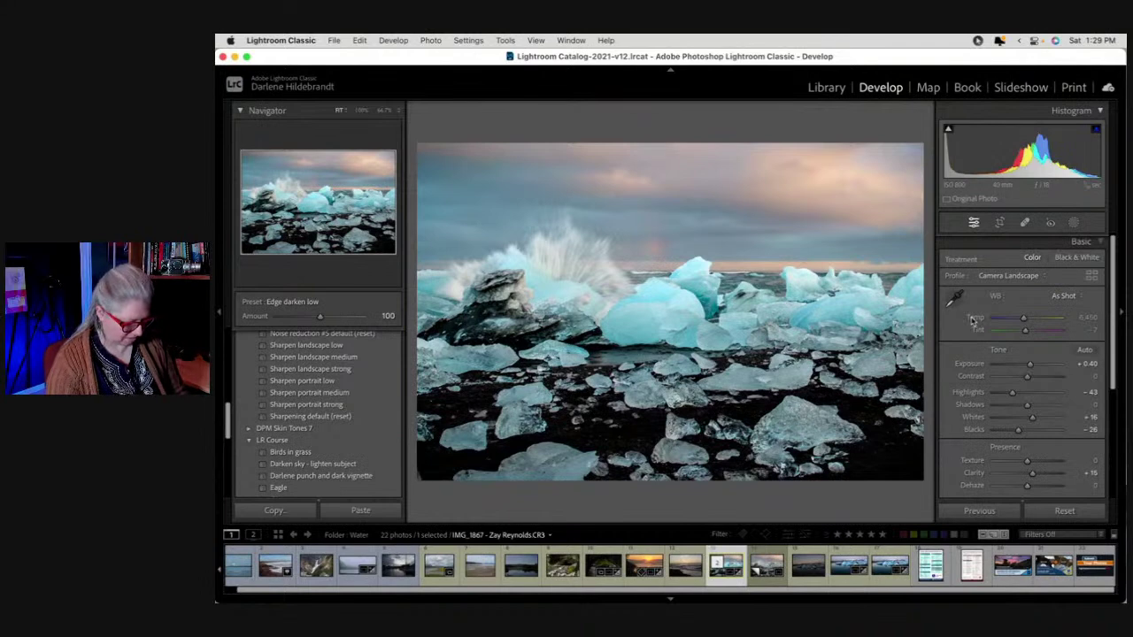
key("backslash")
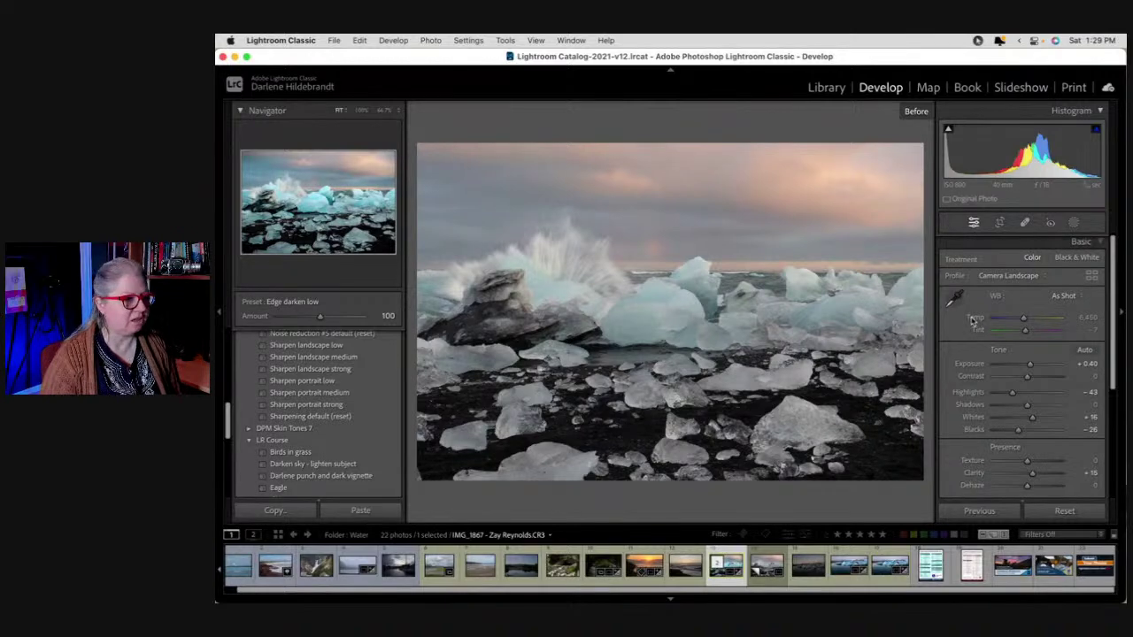
key("backslash")
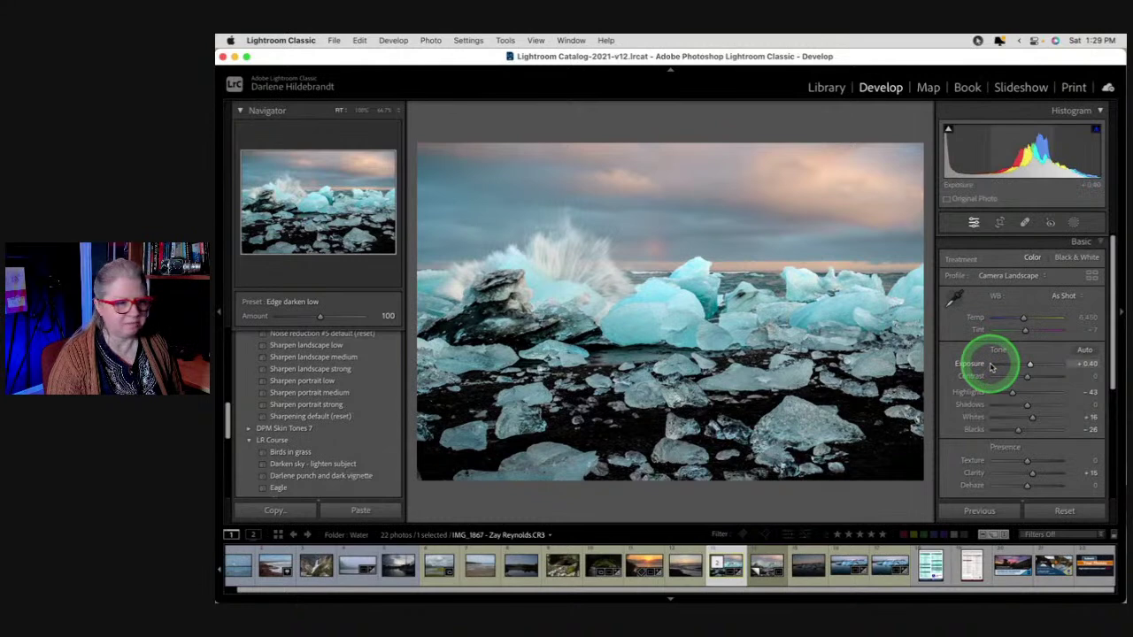
Review IMG_1867's HSL/Color saturation and hue values, toggling the panel off and on to compare
scroll(1010, 363, "down", 5)
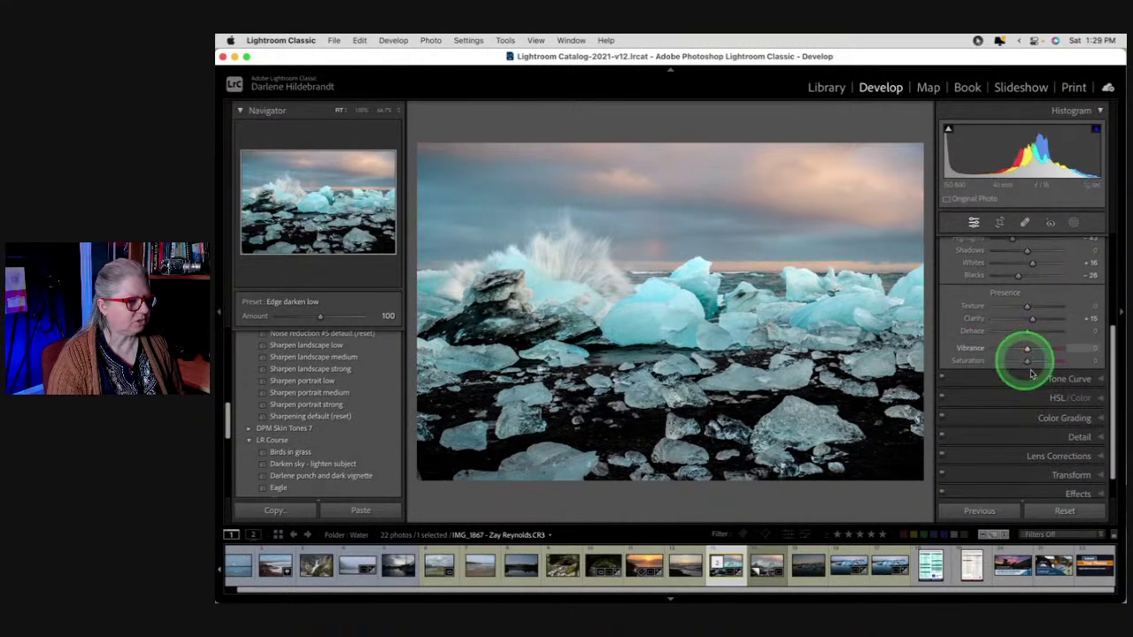
left_click(1027, 397)
left_click(998, 302)
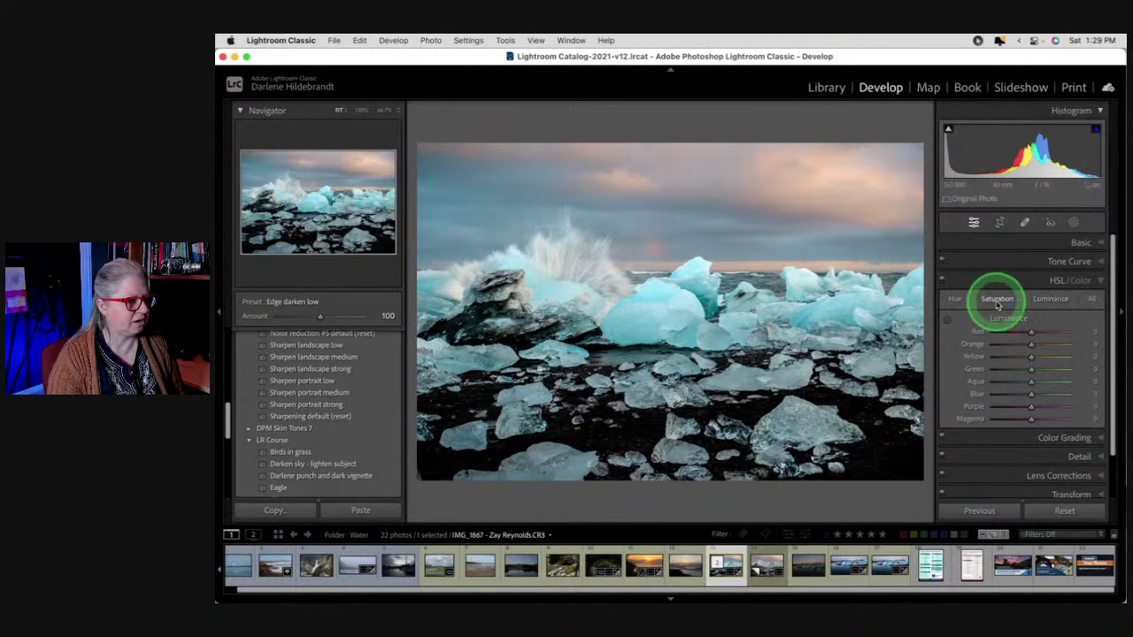
left_click(954, 299)
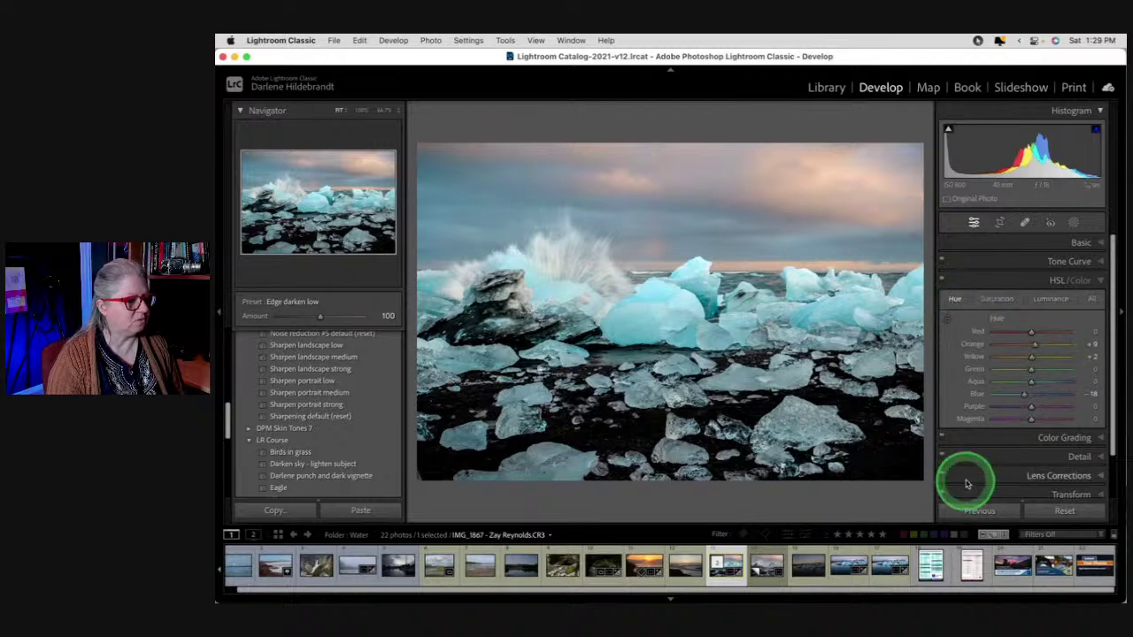
left_click(942, 281)
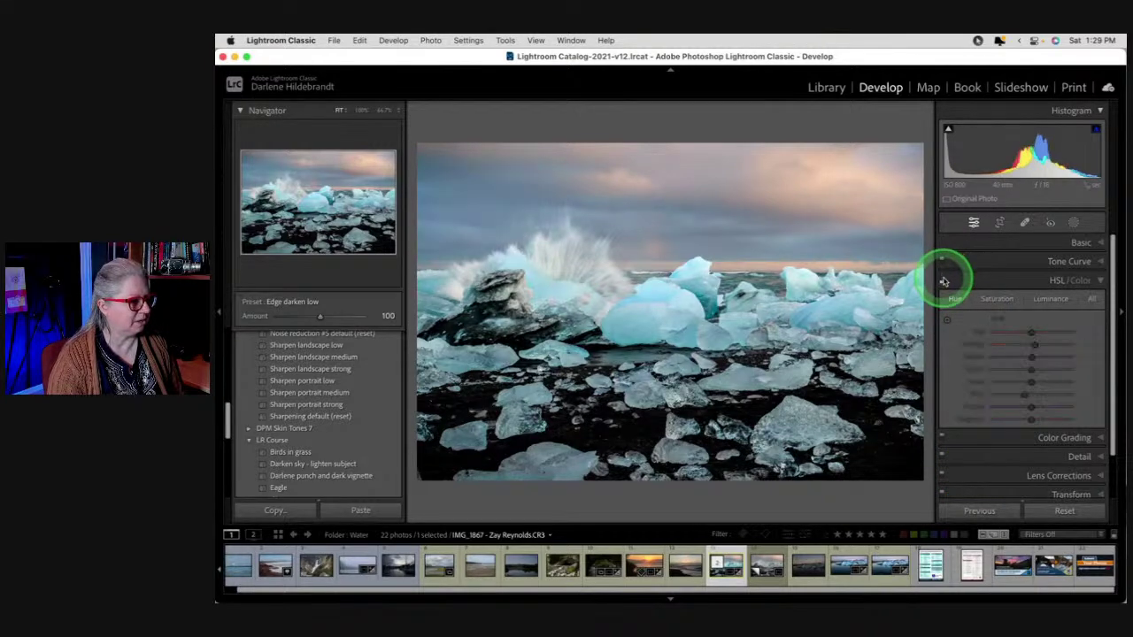
left_click(944, 279)
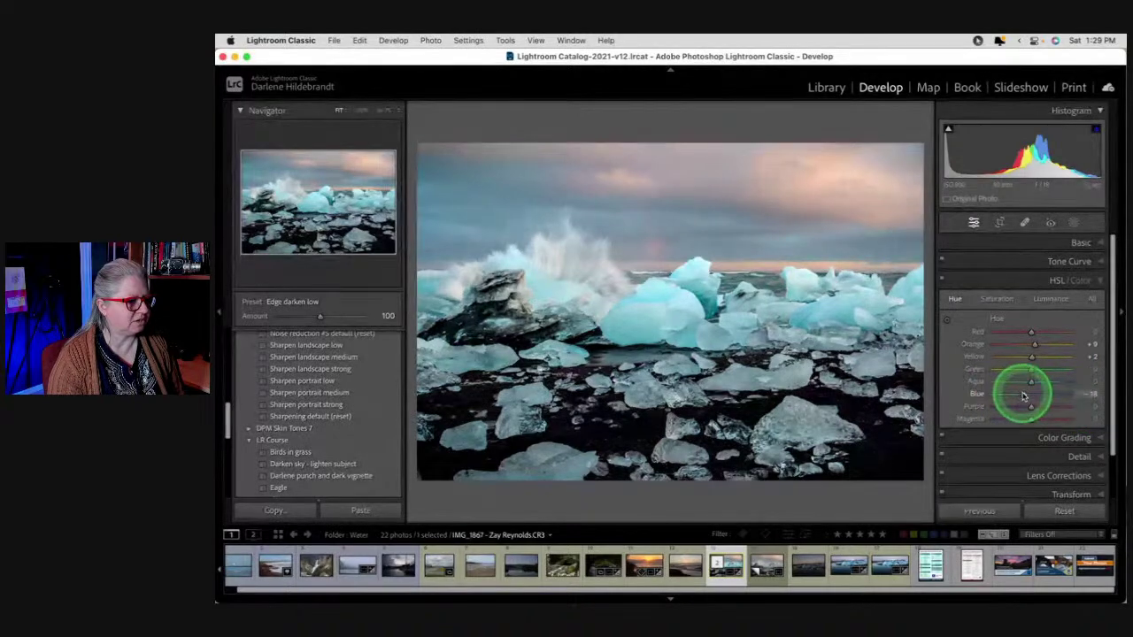
left_click(942, 281)
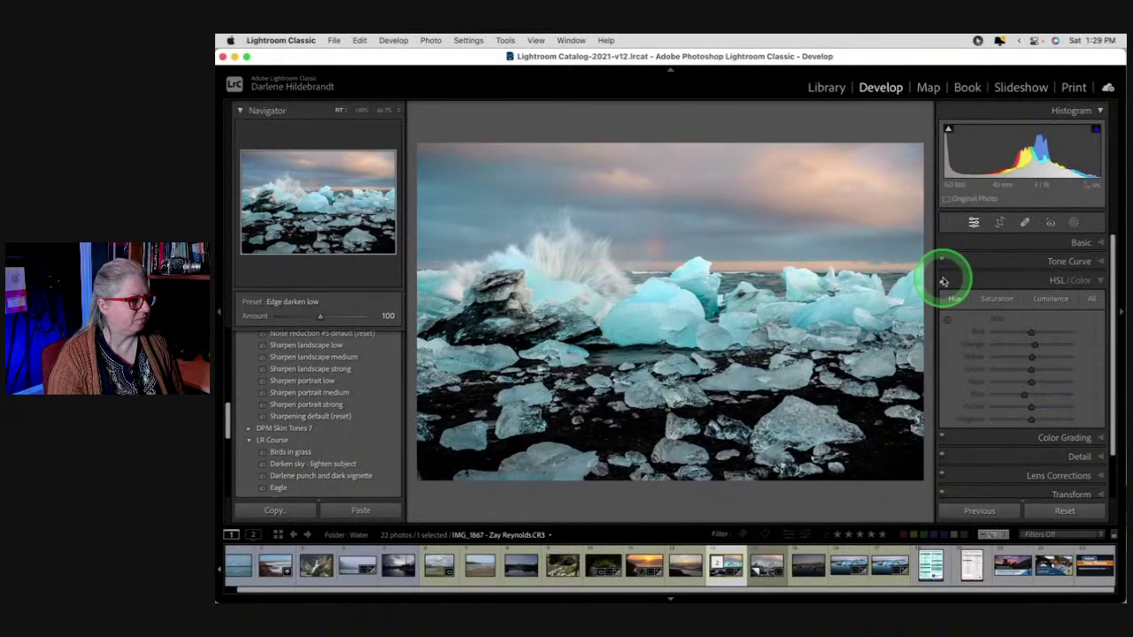
left_click(942, 280)
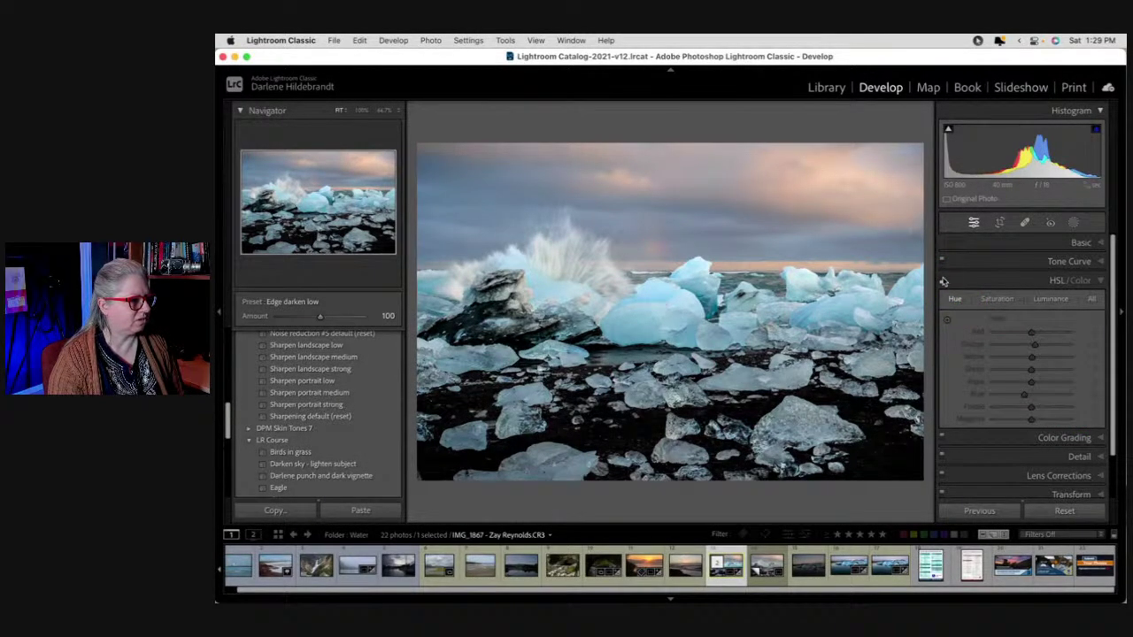
left_click(942, 281)
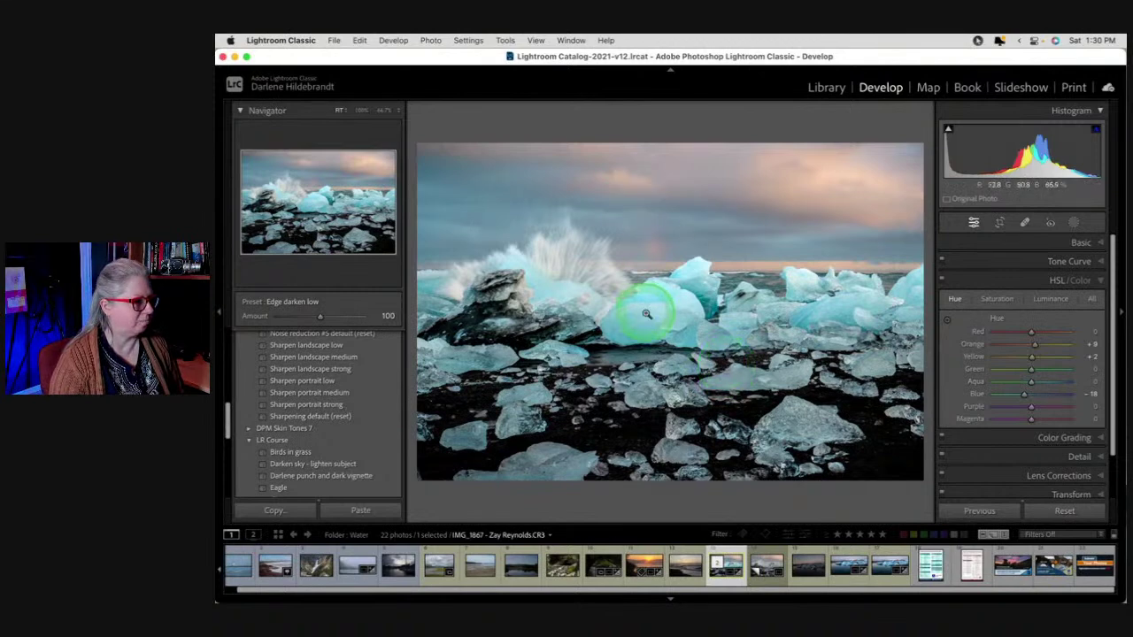
Preview the blacks clipping and lift Shadows to +20
left_click(1071, 248)
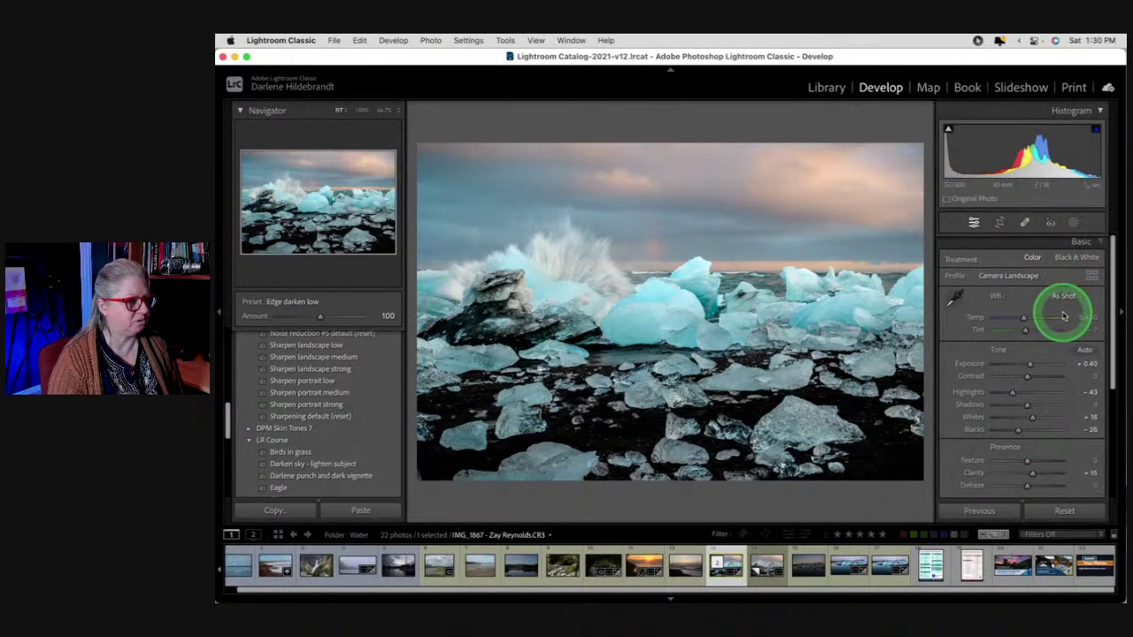
left_click(1018, 431, "alt")
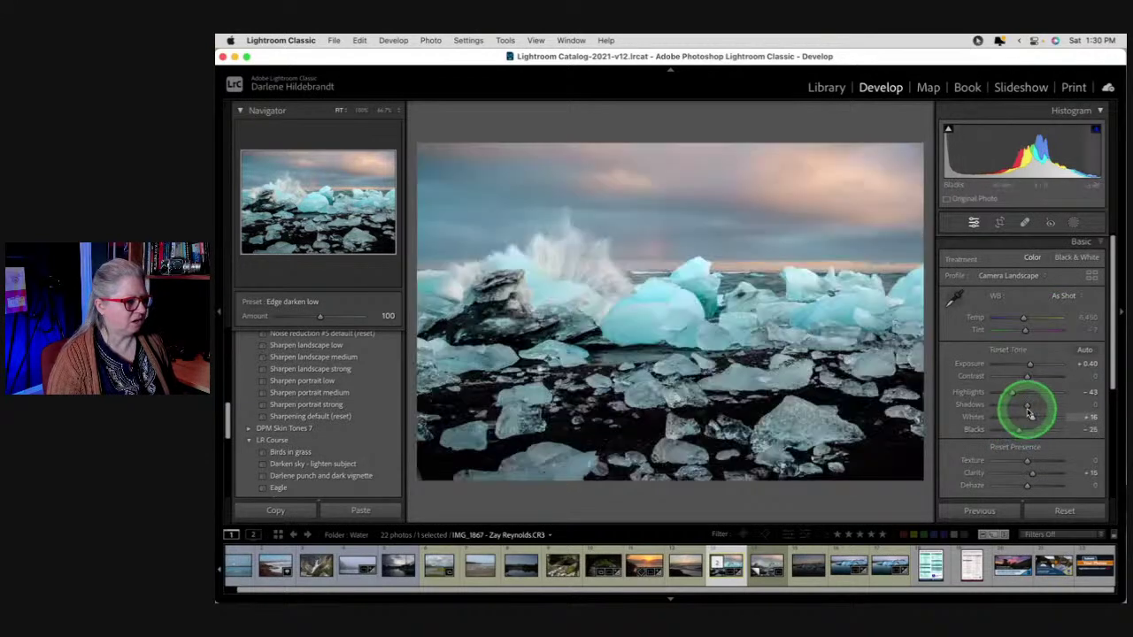
left_click_drag(1025, 409, 1036, 406)
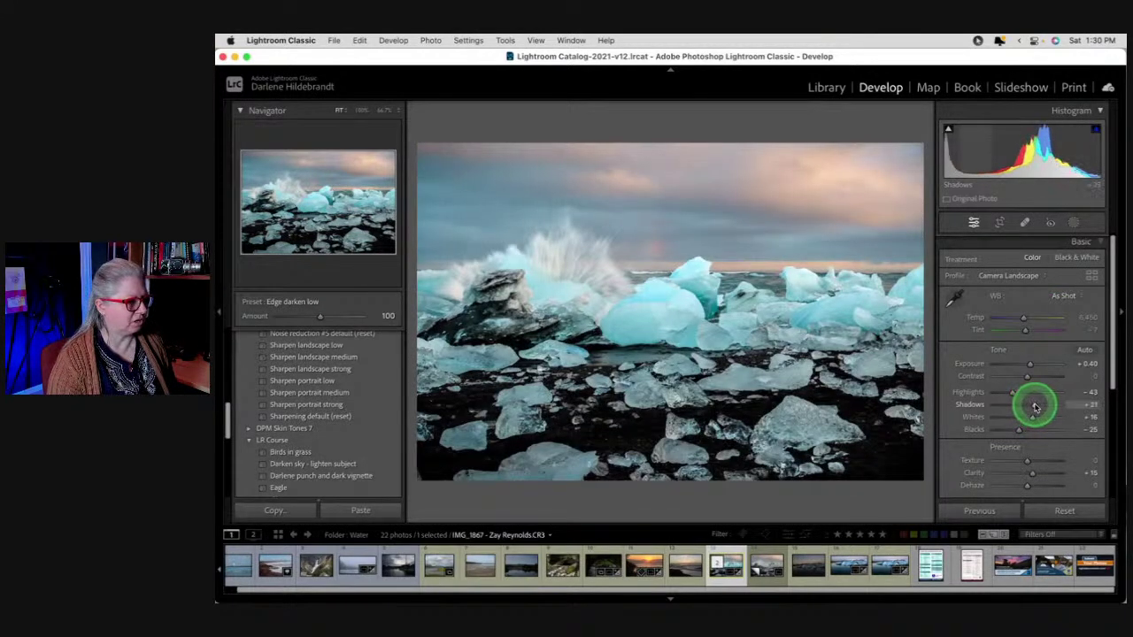
Select the sky mask and toggle its effect off and on to compare
left_click(1073, 222)
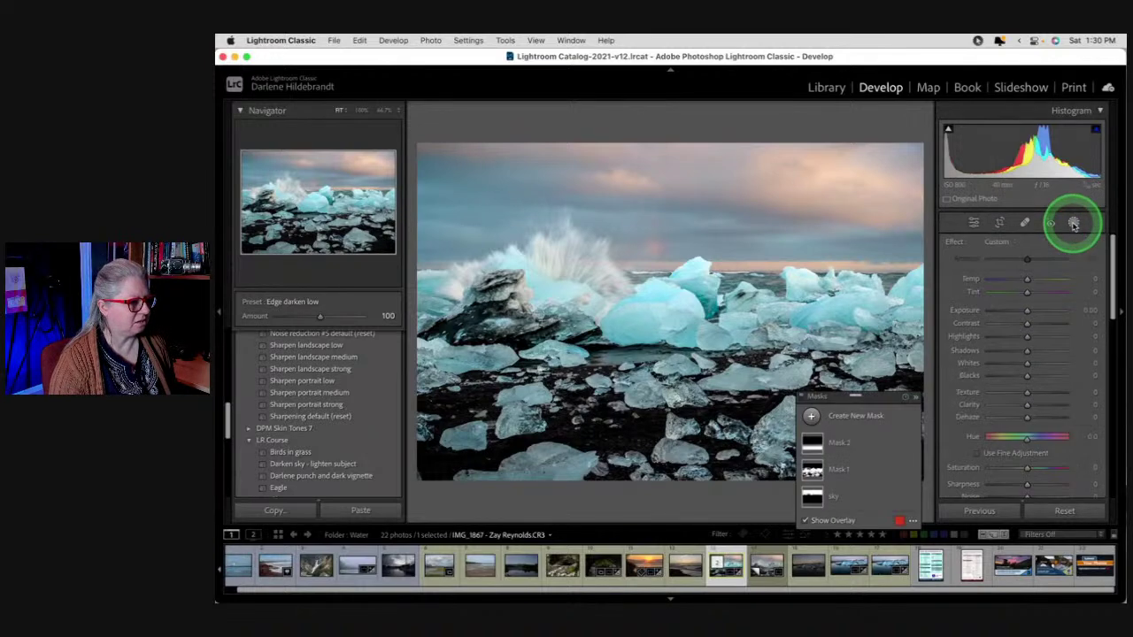
left_click(864, 497)
left_click(907, 497)
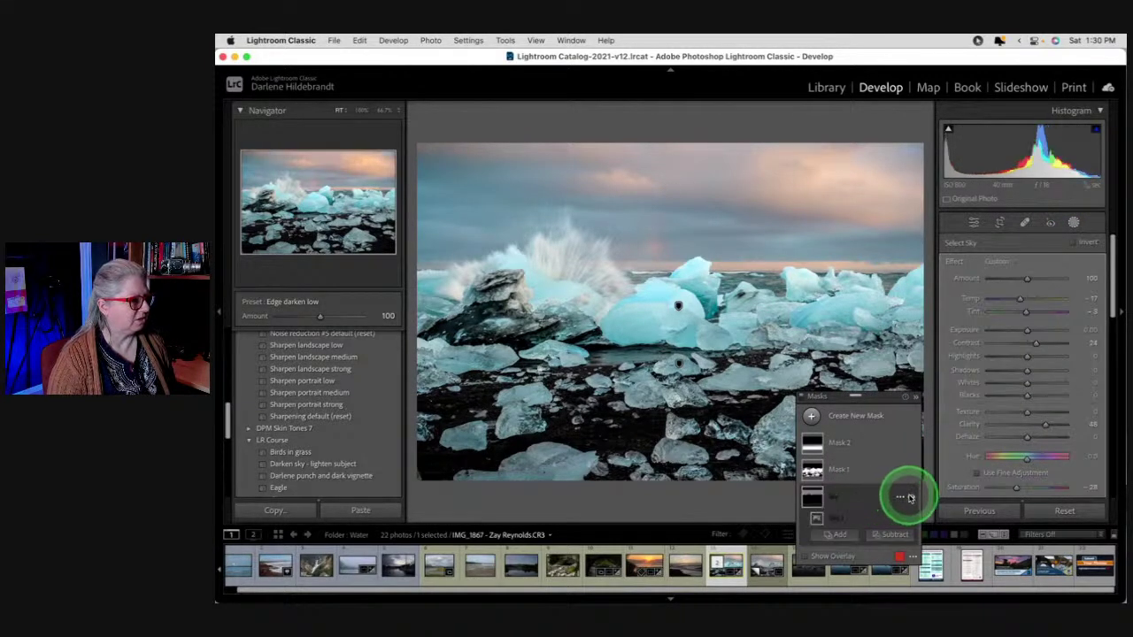
left_click(910, 497)
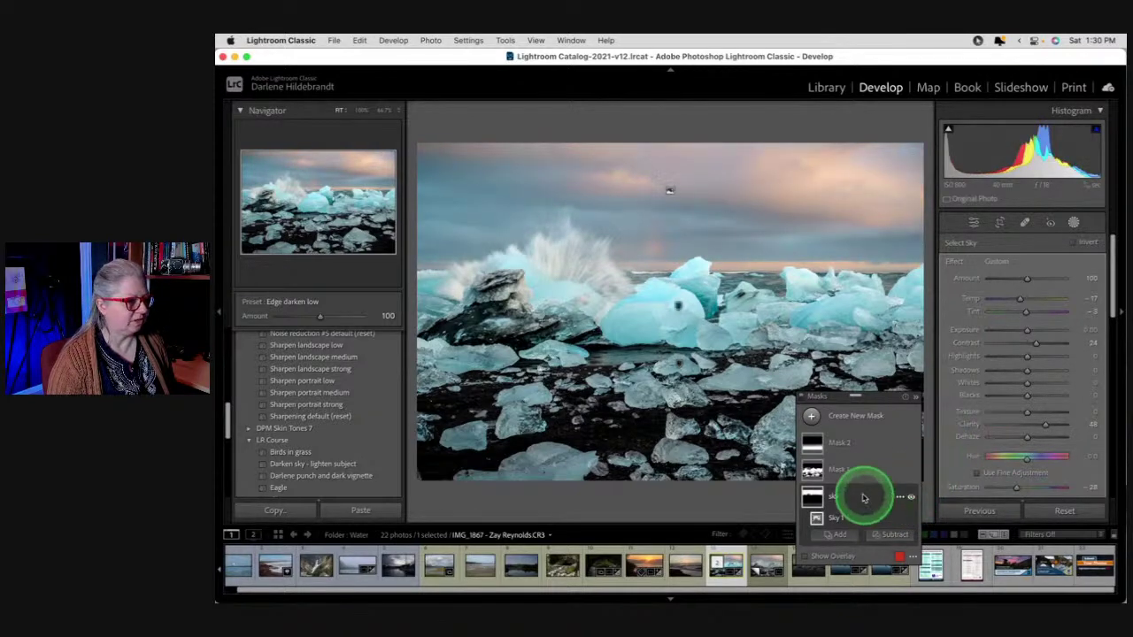
Set the sky mask's clarity to 42, saturation to -17 and exposure to -0.20
left_click(1083, 299)
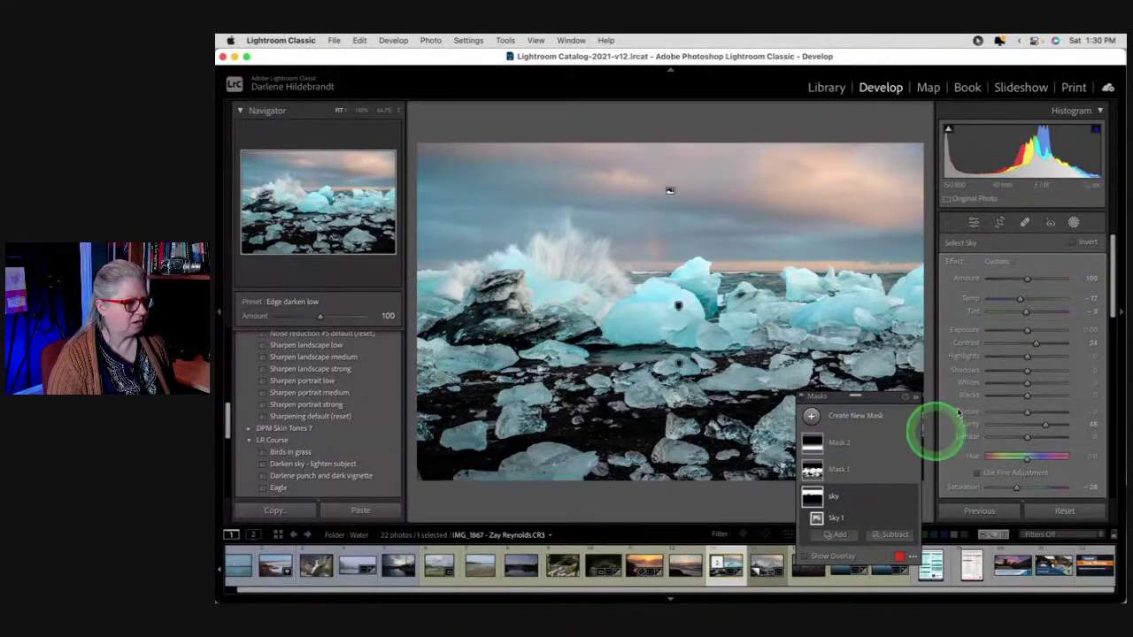
scroll(994, 350, "down", 2)
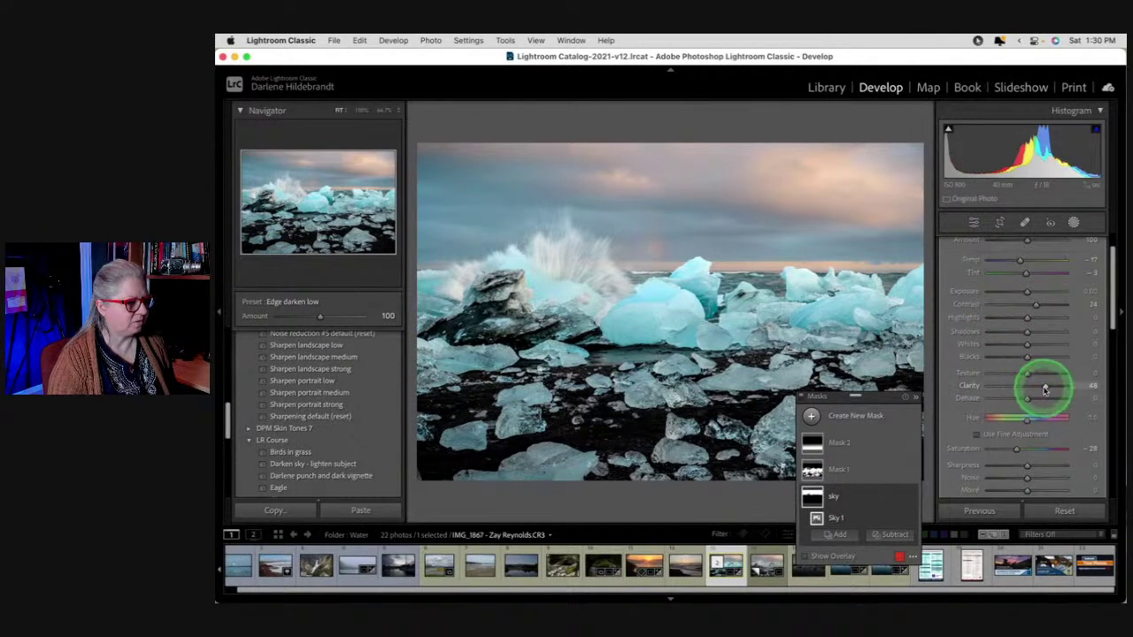
mouse_move(1042, 387)
left_mouse_down()
mouse_move(1032, 387)
mouse_move(1042, 387)
left_mouse_up()
mouse_move(1017, 450)
left_mouse_down()
mouse_move(1029, 450)
mouse_move(1004, 448)
mouse_move(1034, 450)
mouse_move(1019, 450)
left_mouse_up()
scroll(1020, 372, "up", 1)
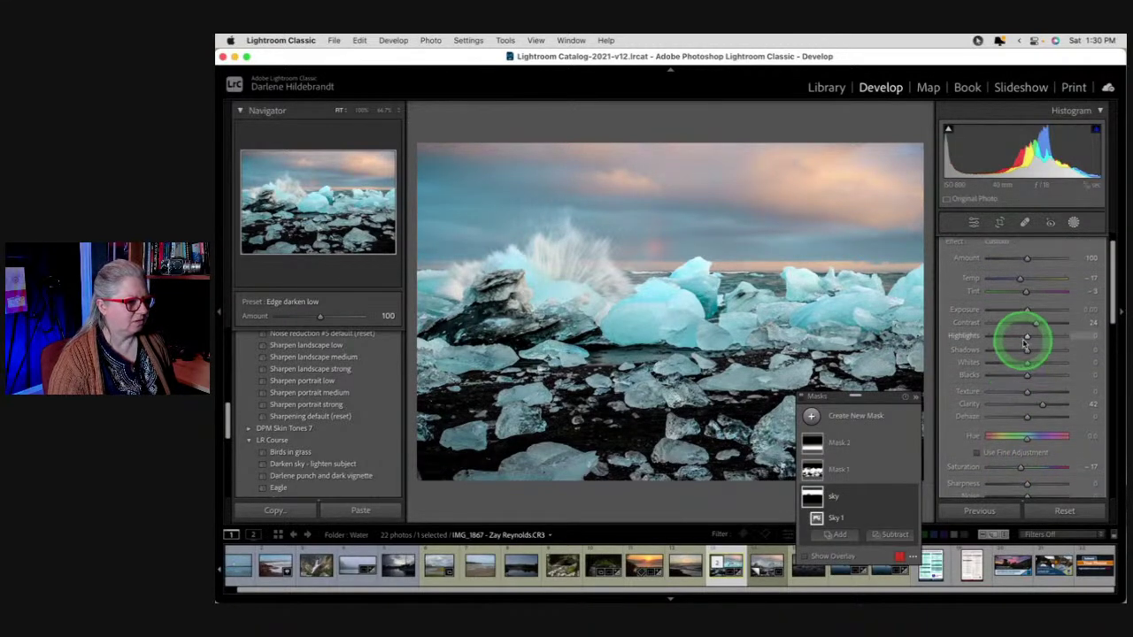
left_click_drag(1027, 310, 1023, 312)
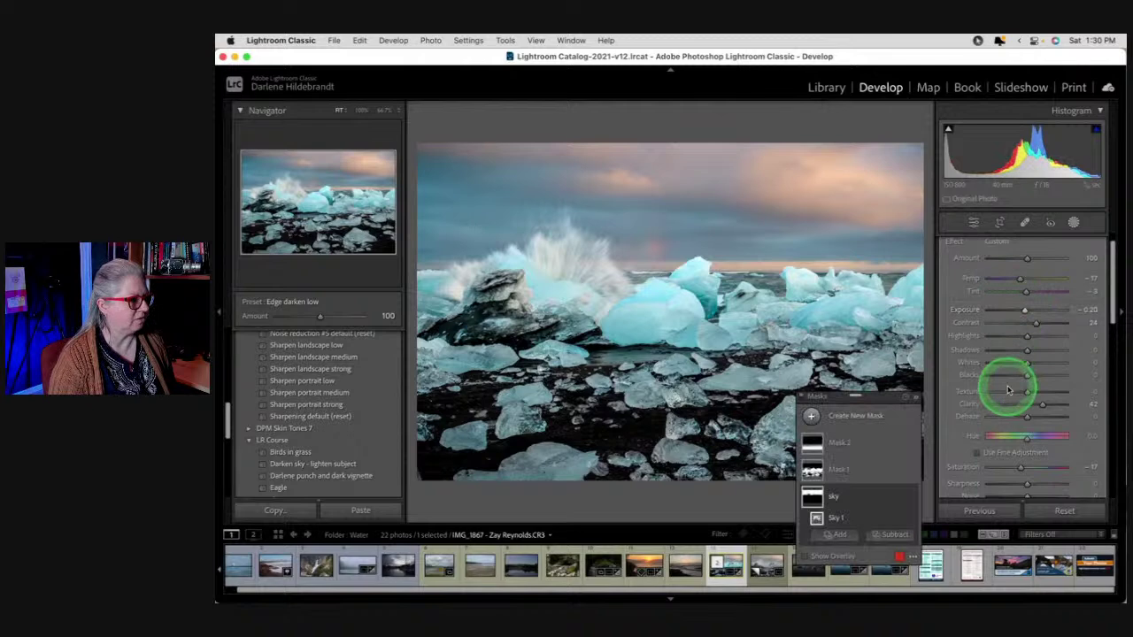
Expand Mask 1, check its red overlay, and rename it 'ice'
left_click(859, 471)
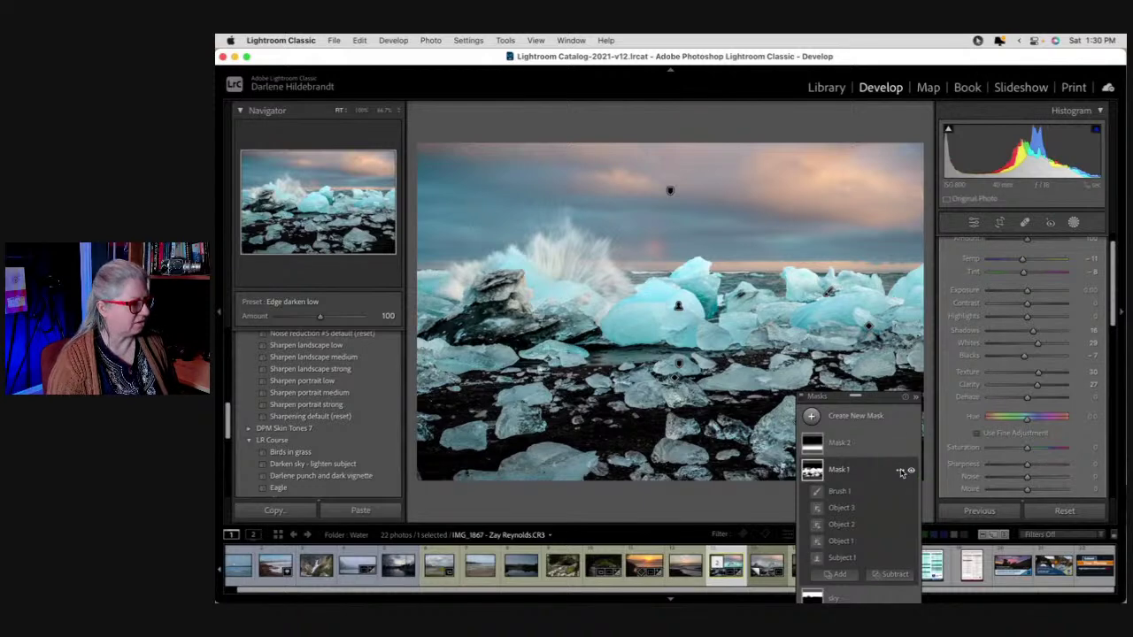
left_click(901, 473)
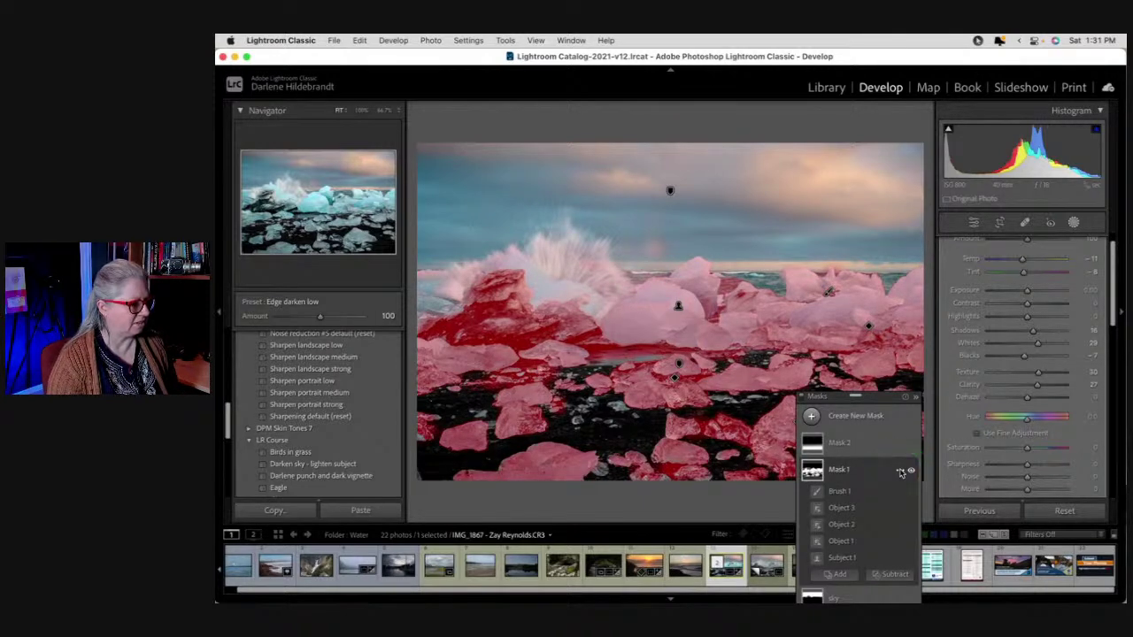
left_click(899, 472)
right_click(901, 474)
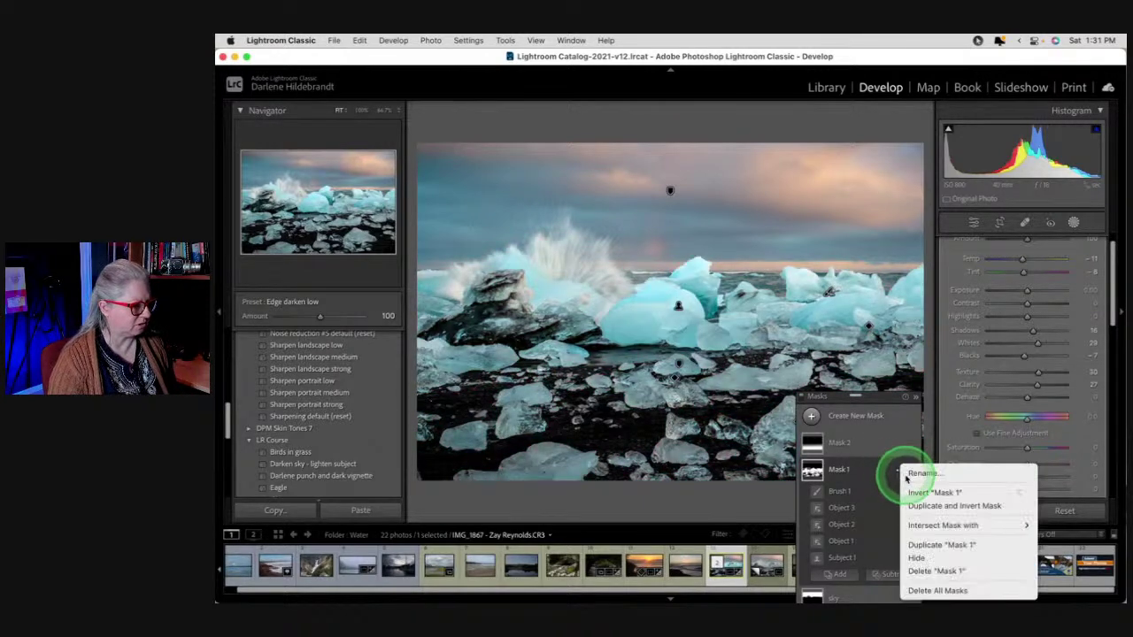
left_click(921, 473)
type("ice")
key("Return")
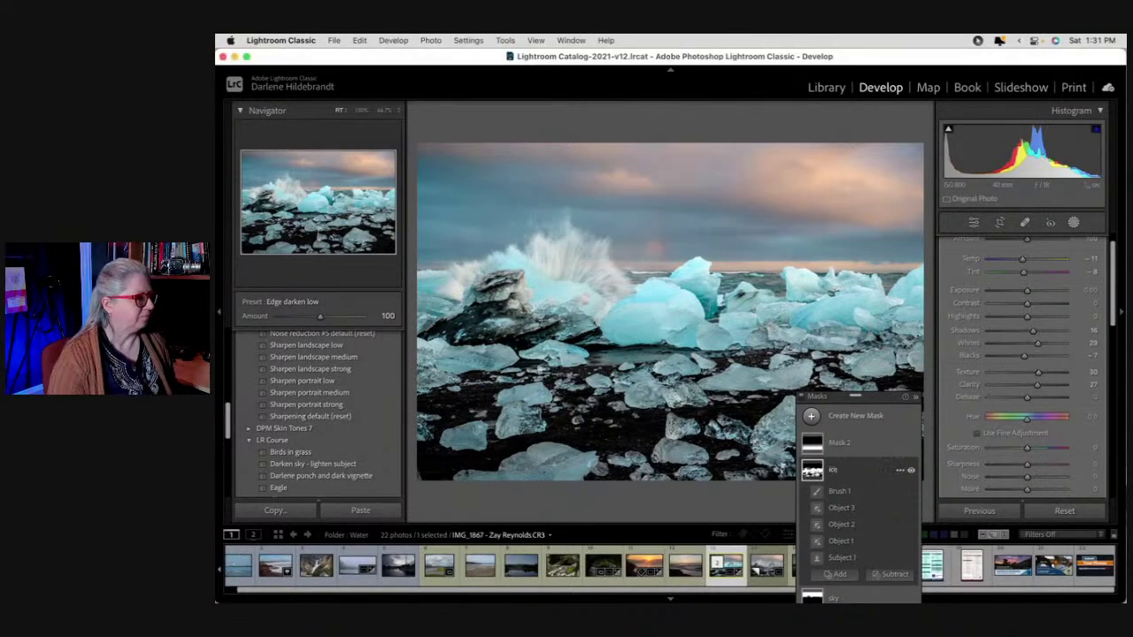
Select the ice mask's Brush 1 component, hiding the masks panel while brushing
left_click(885, 472)
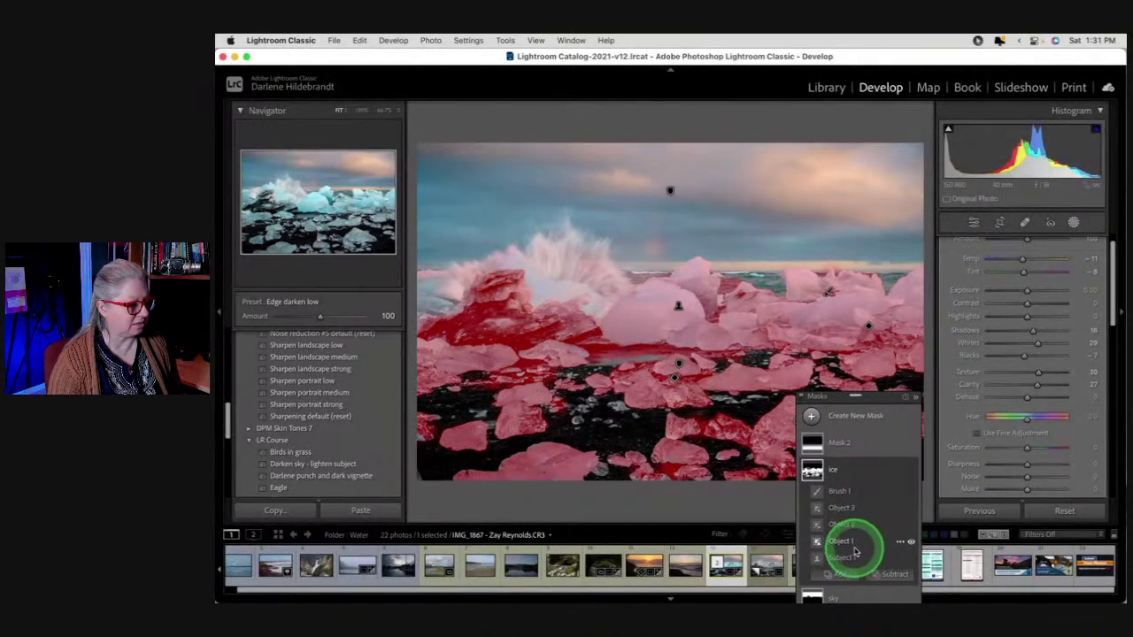
left_click(868, 493)
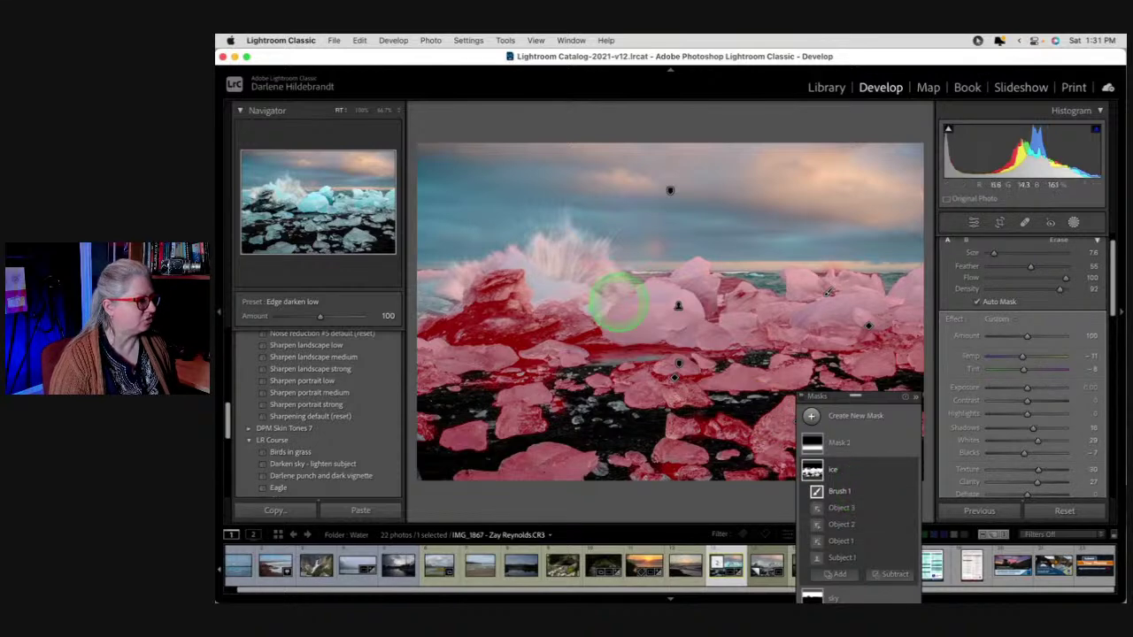
key("h")
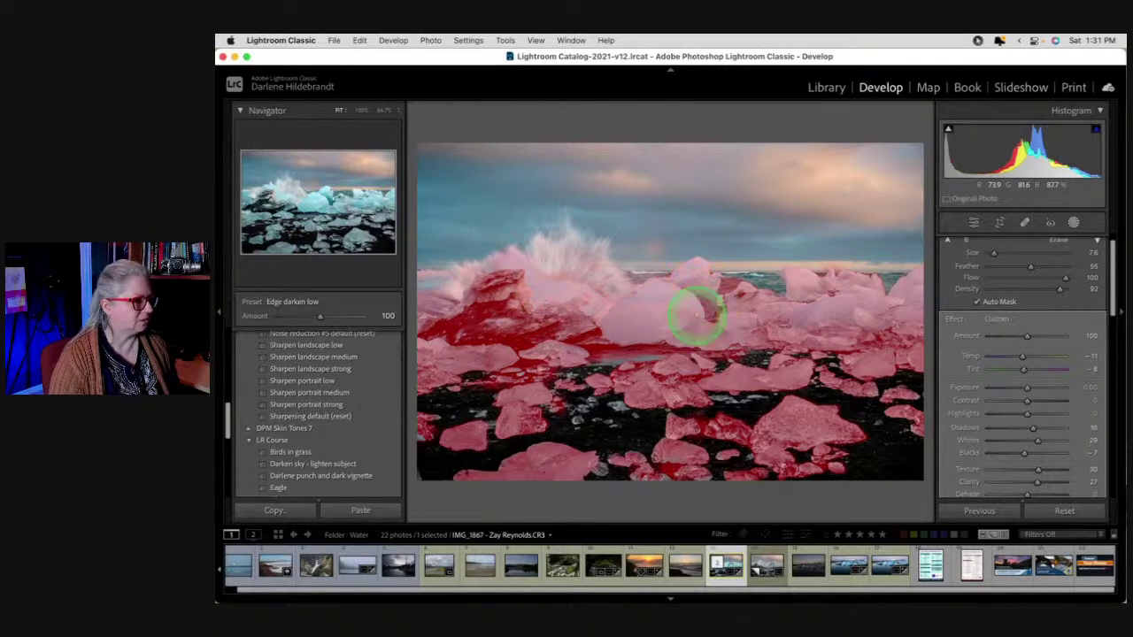
key("shift+w")
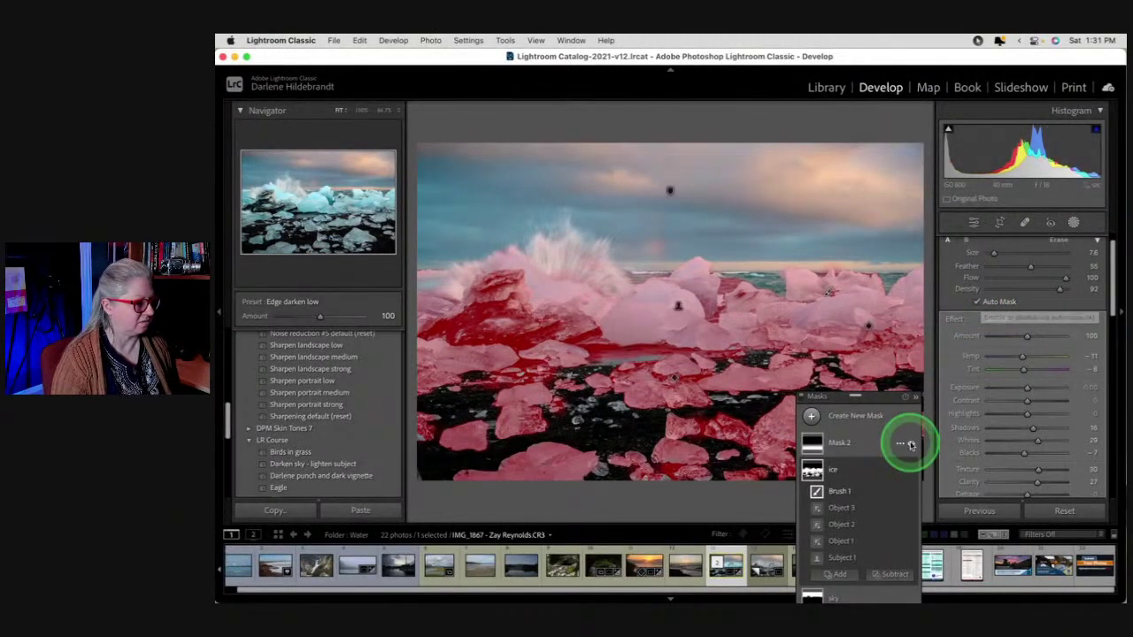
Select Mask 2, move the Masks panel to the top, and rename the mask 'bottom of image'
left_click(871, 453)
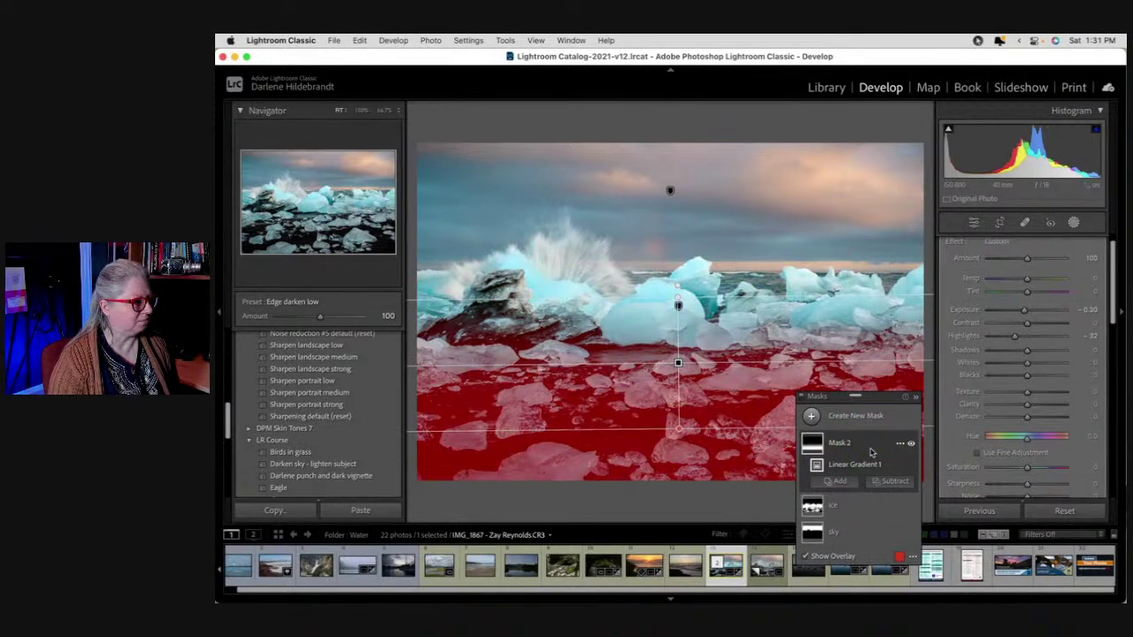
left_click_drag(871, 453, 670, 375)
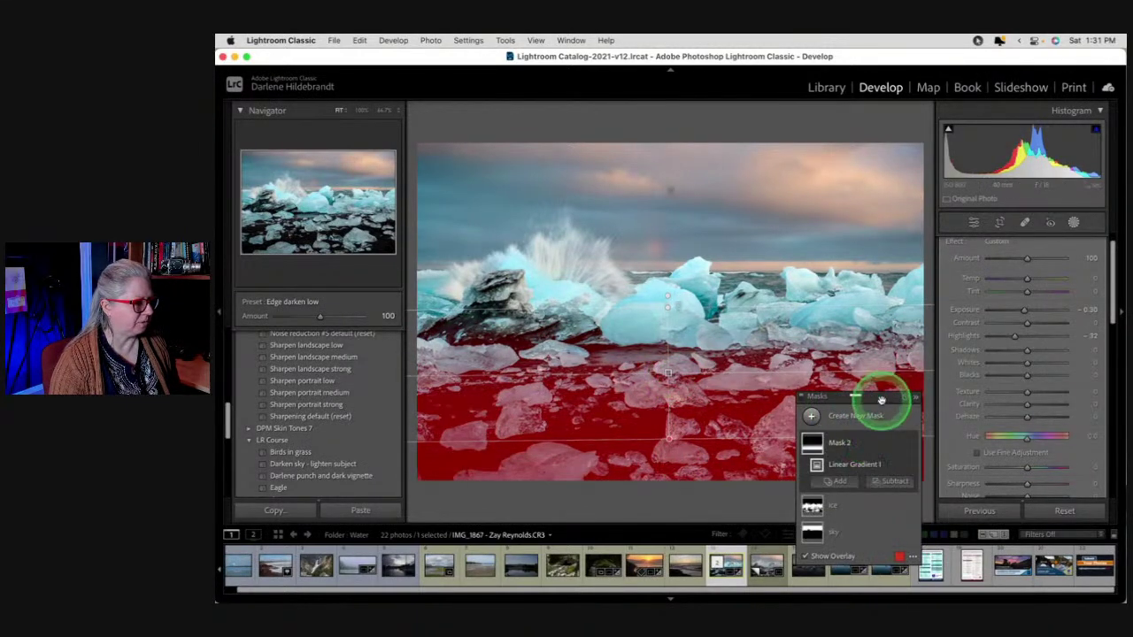
left_click_drag(882, 400, 898, 140)
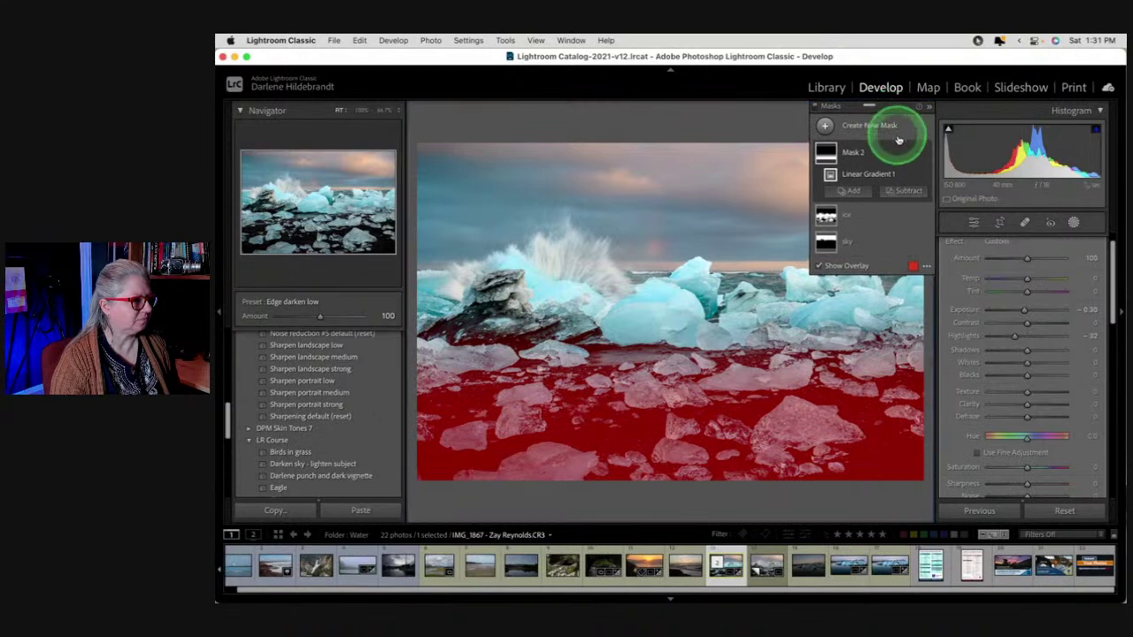
key("o")
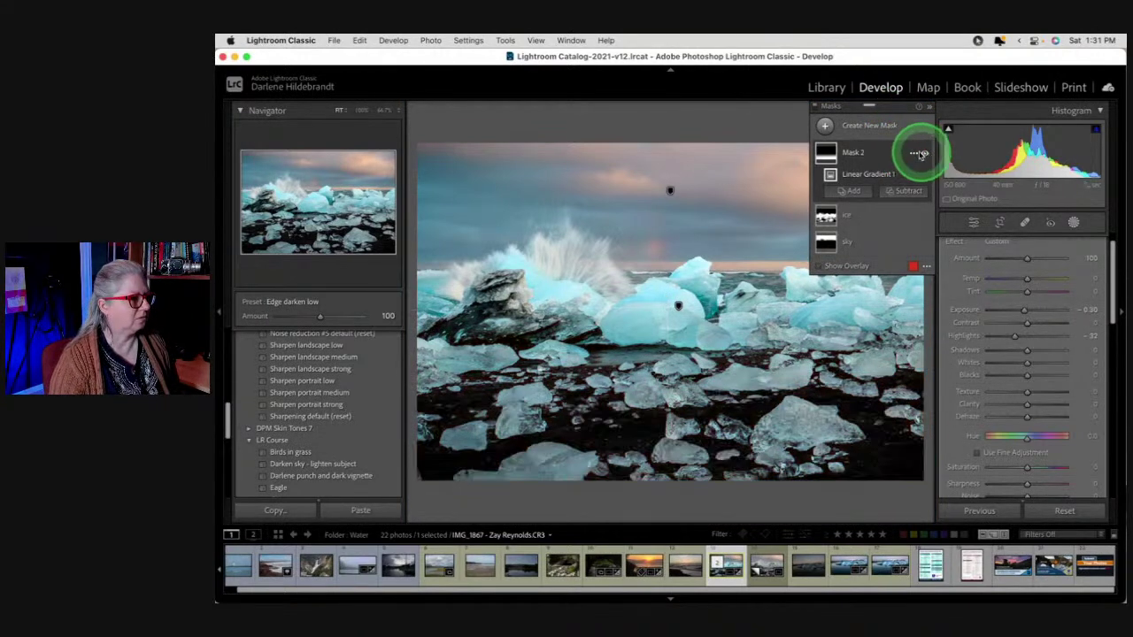
left_click(920, 155)
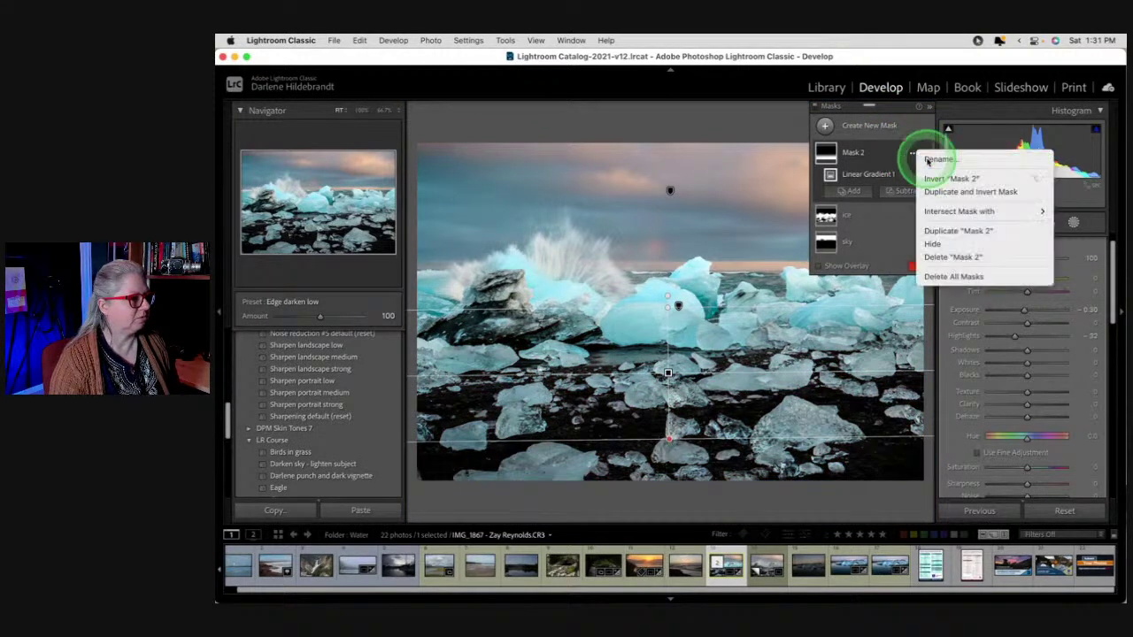
left_click(928, 160)
type("b")
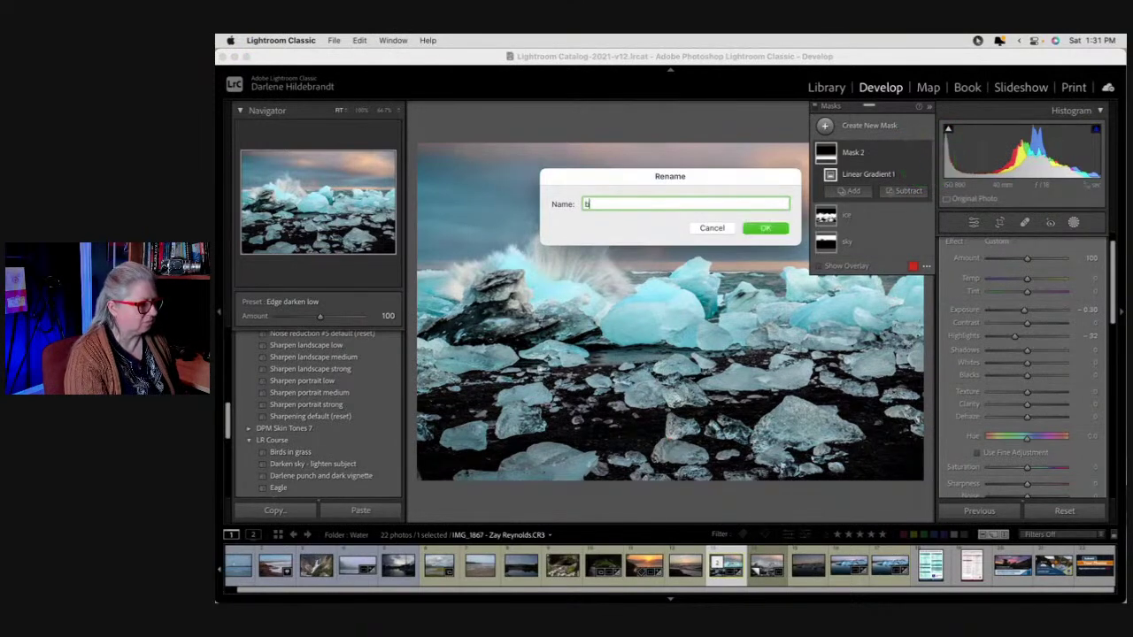
type("ptto")
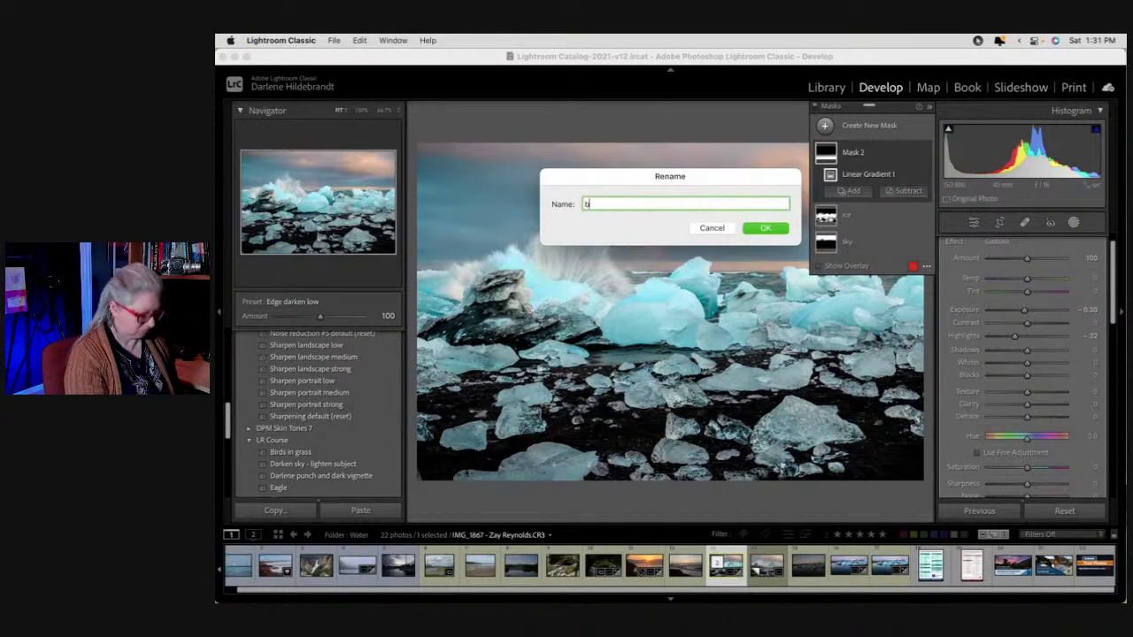
type("m of imag")
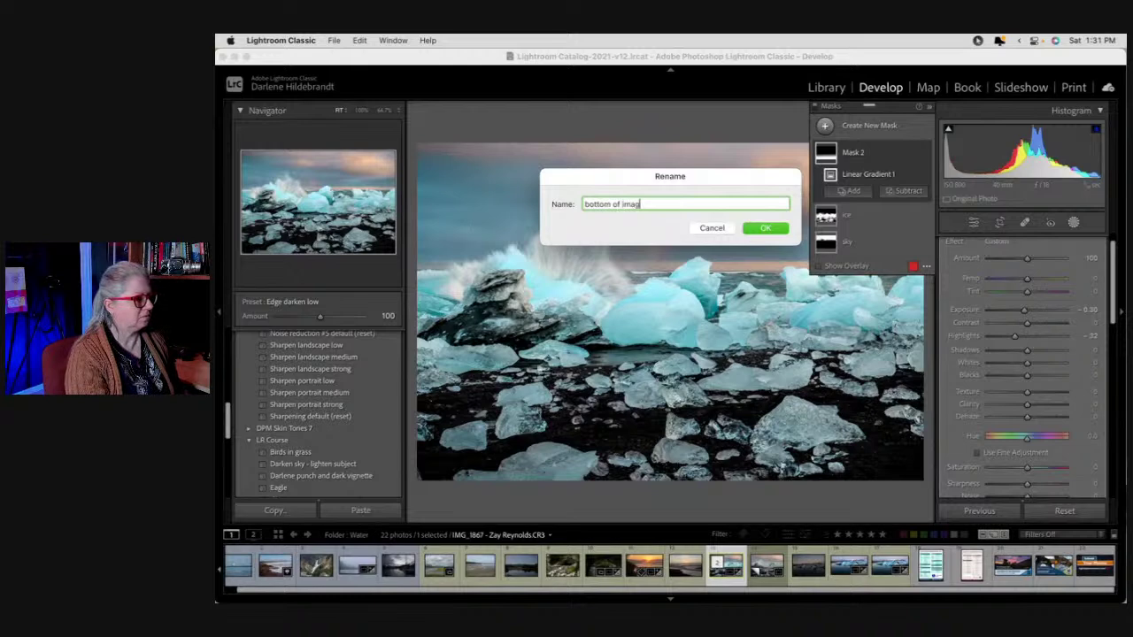
type("e")
key("Return")
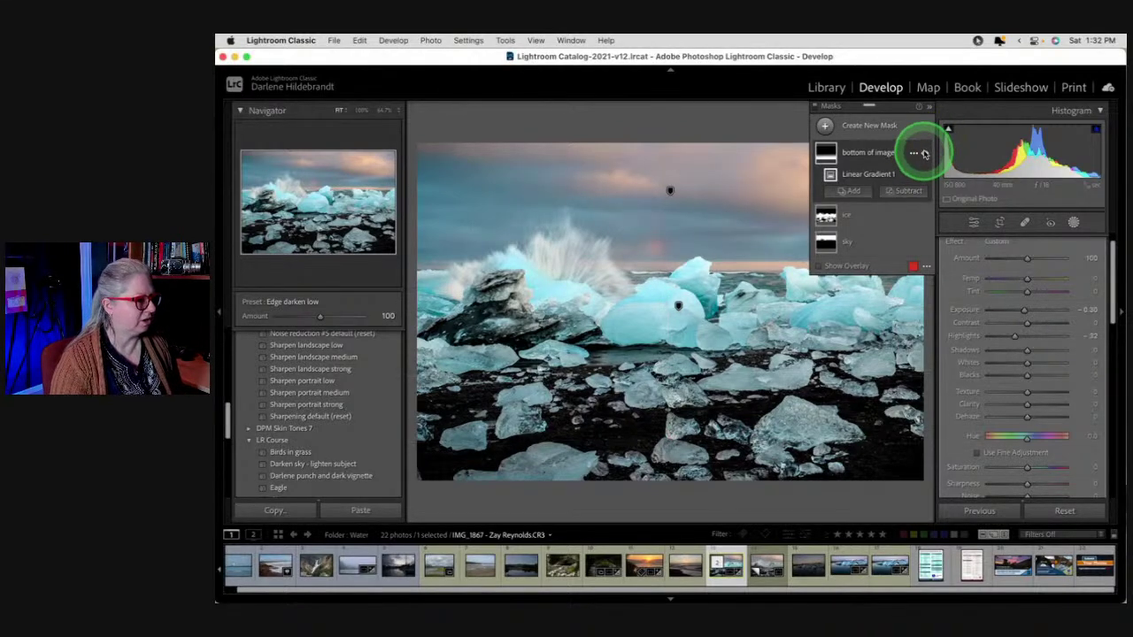
Compare the bottom of image mask on and off, then shift the gradient lower and raise its top edge
left_click(925, 154)
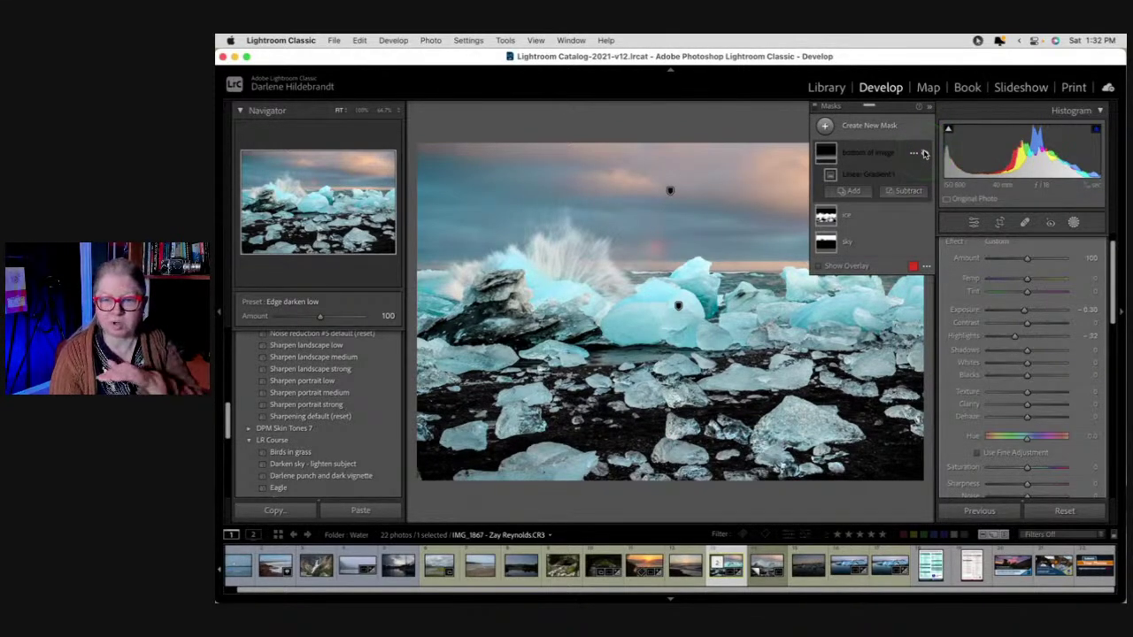
left_click(924, 154)
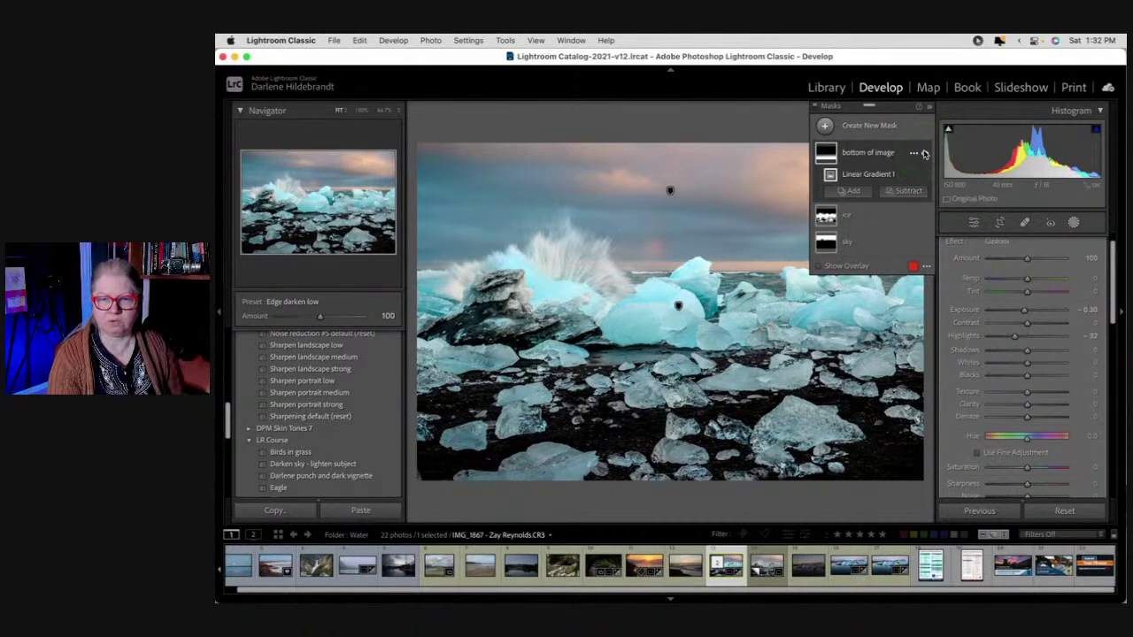
left_click(925, 154)
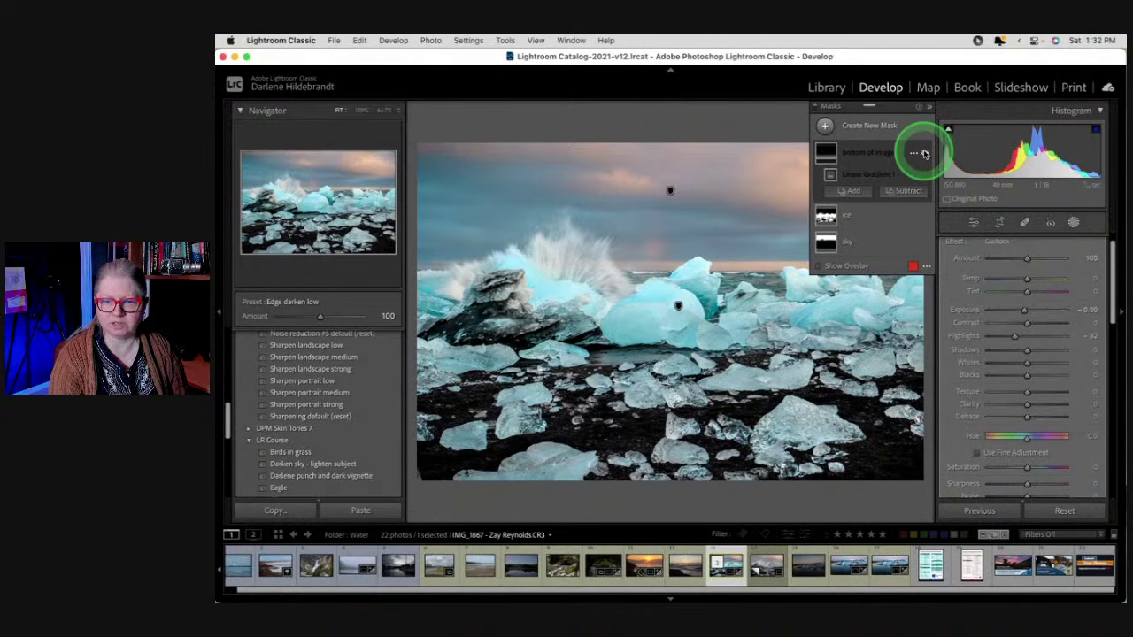
left_click(924, 154)
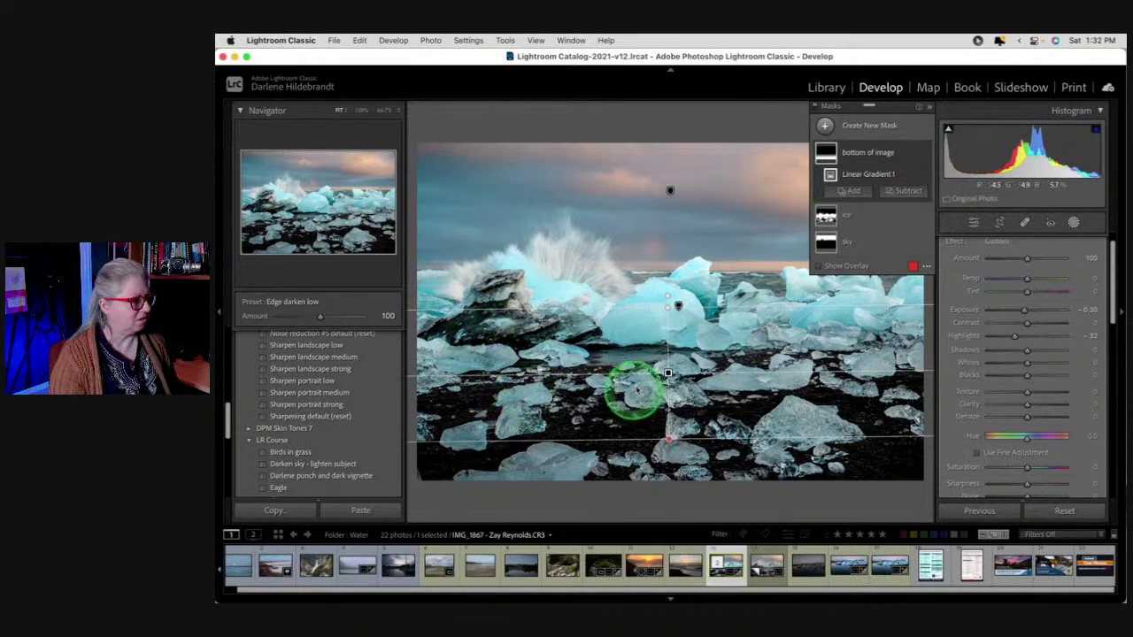
left_click_drag(670, 380, 665, 393)
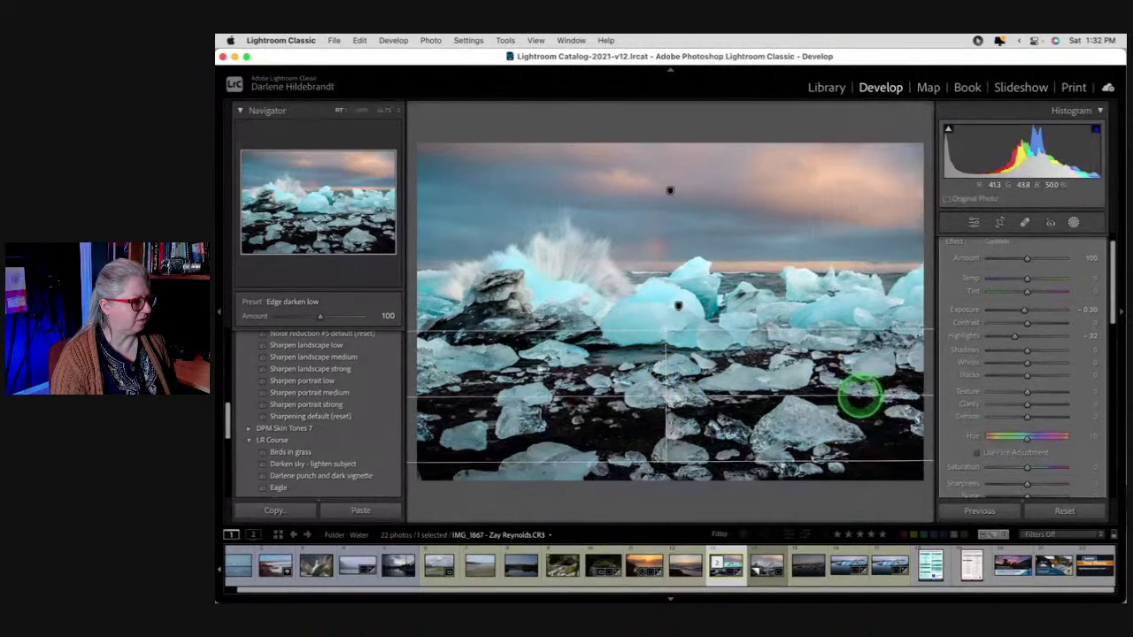
left_click_drag(671, 329, 663, 307)
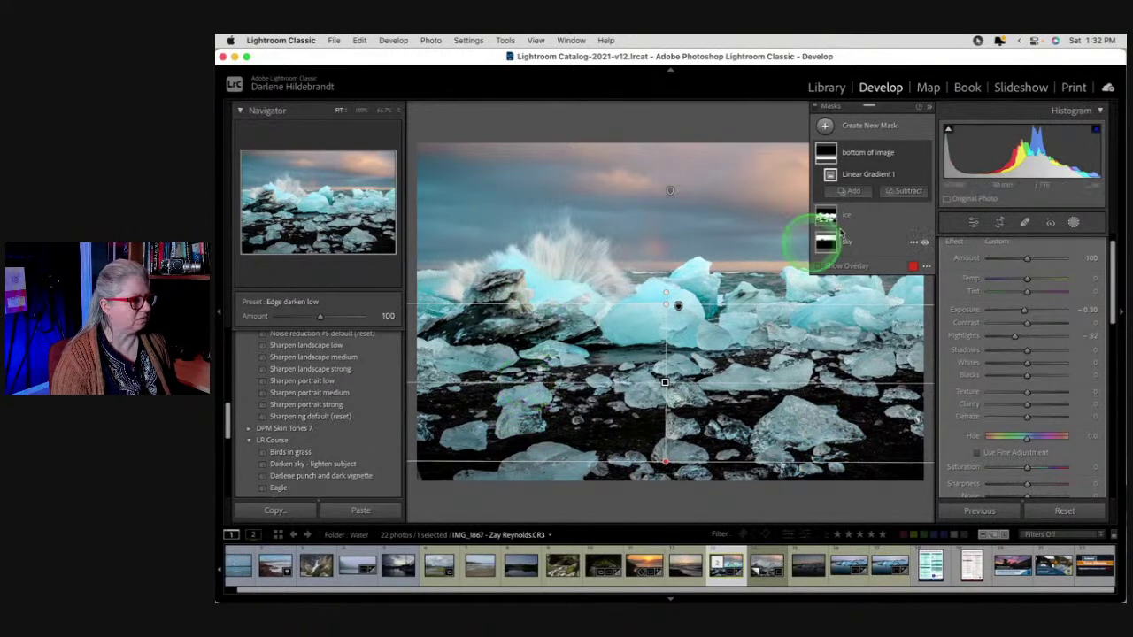
Reset IMG_1867's crop, re-apply Auto straighten at a 2.33 angle, and go to its virtual copy
left_click(1073, 223)
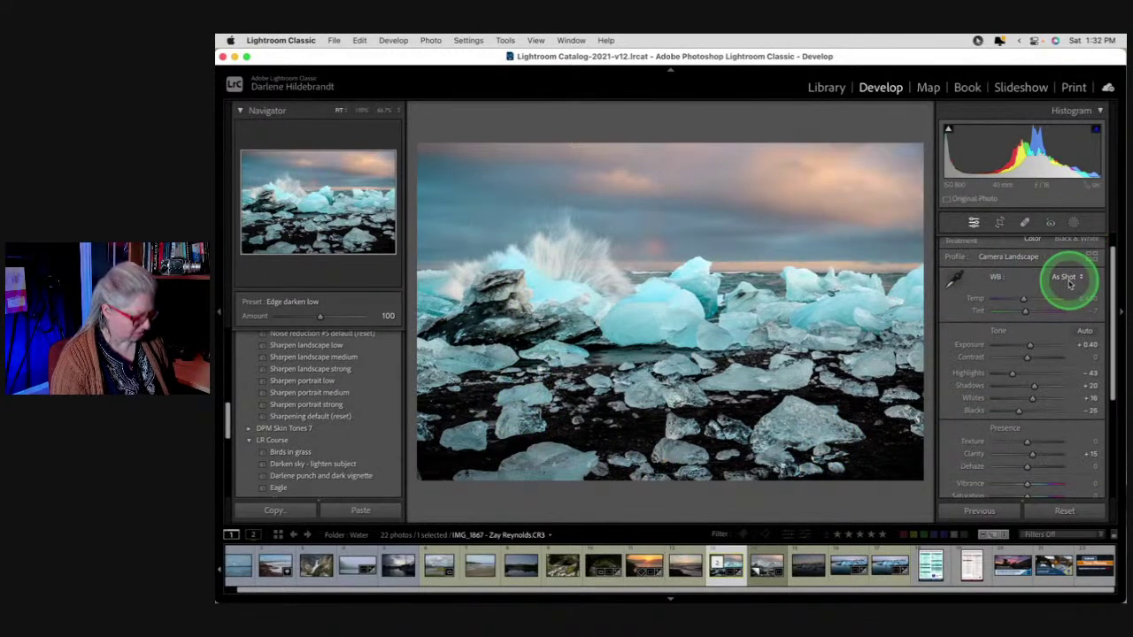
key("r")
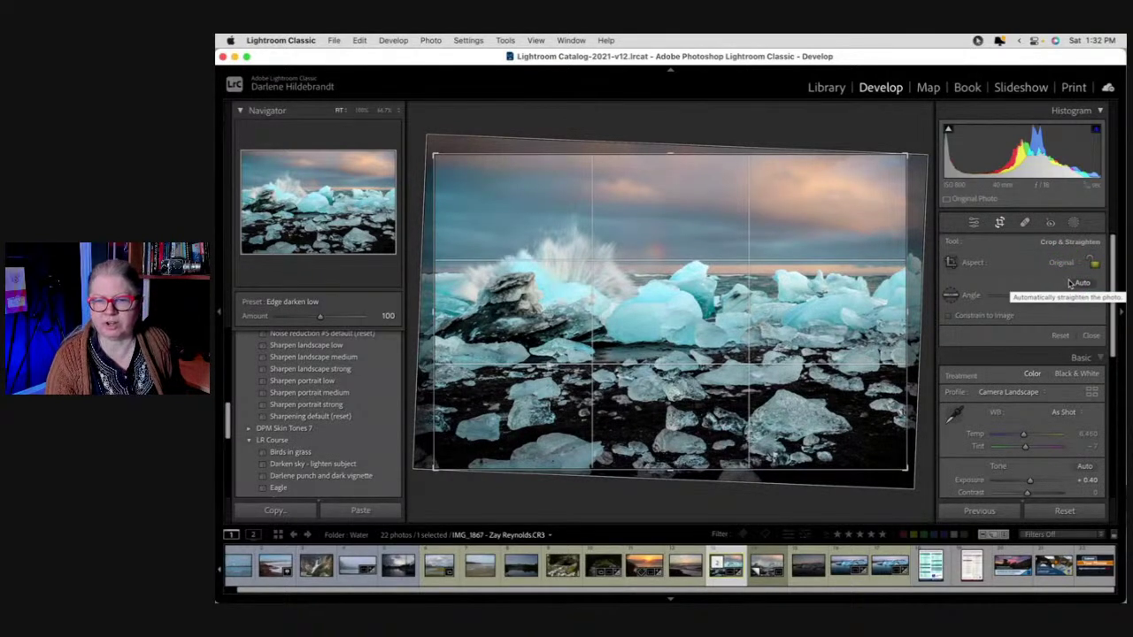
left_click(1081, 283)
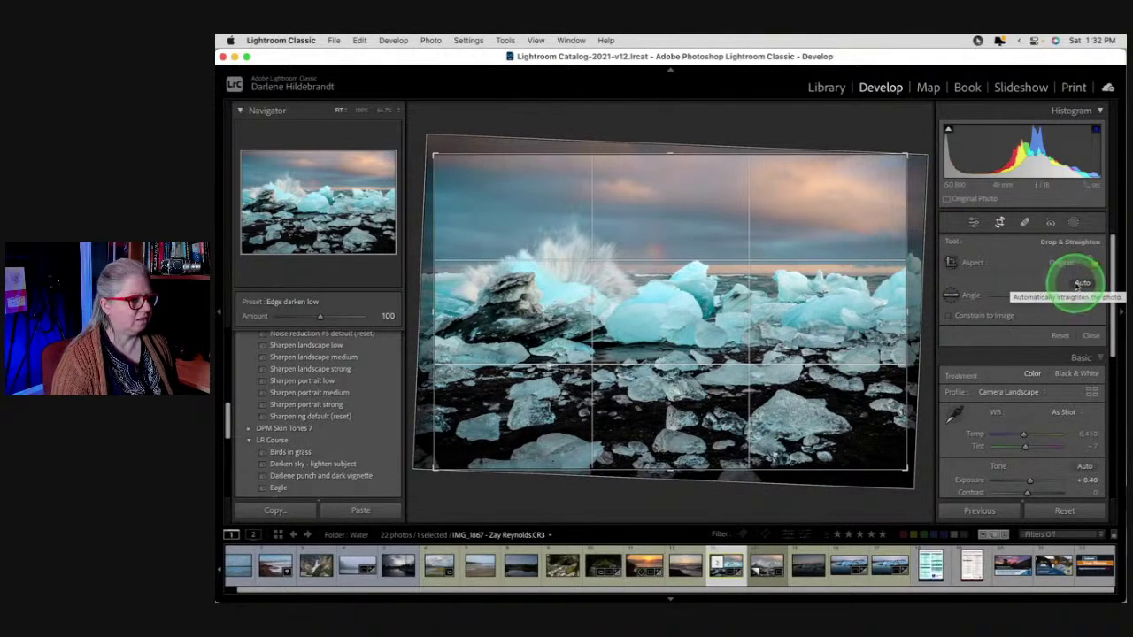
left_click(1061, 335)
left_click(1081, 283)
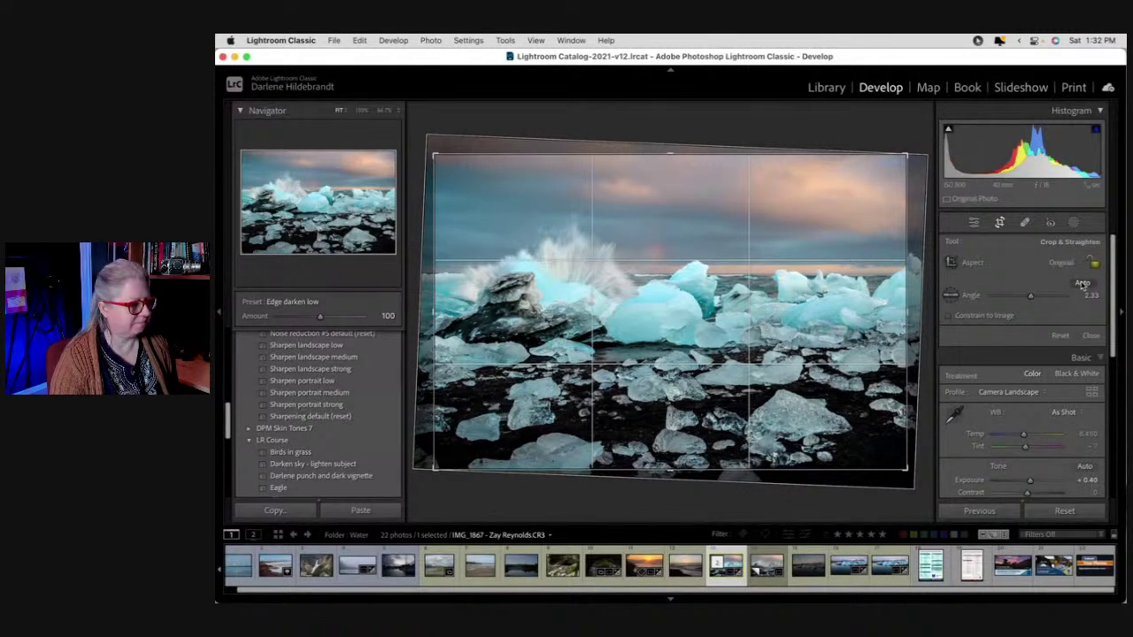
key("Return")
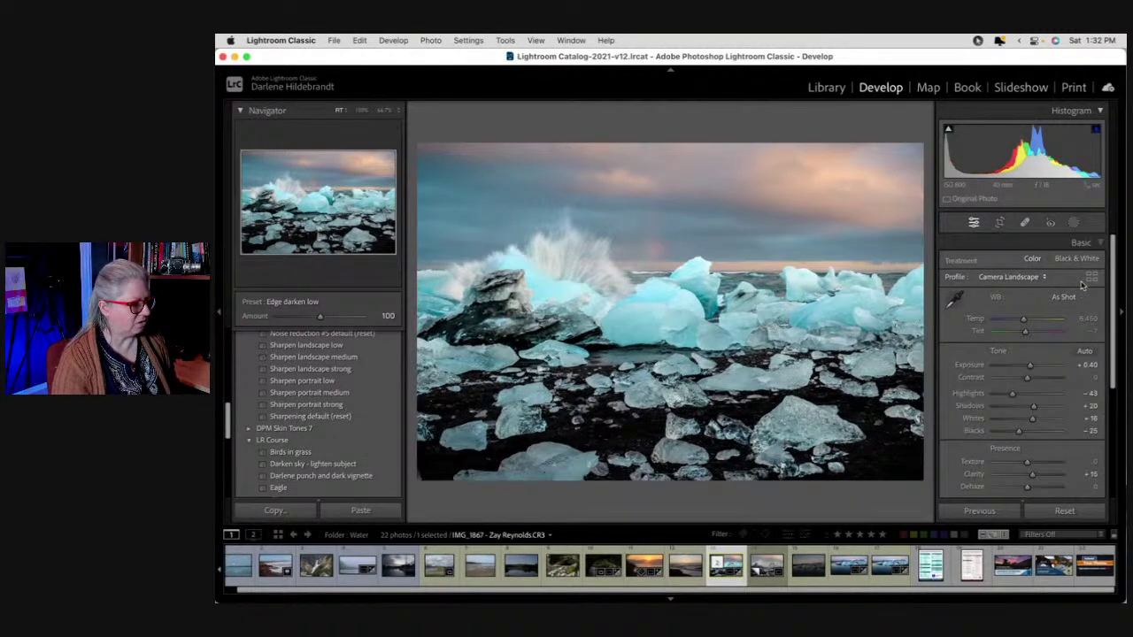
key("super+shift+r")
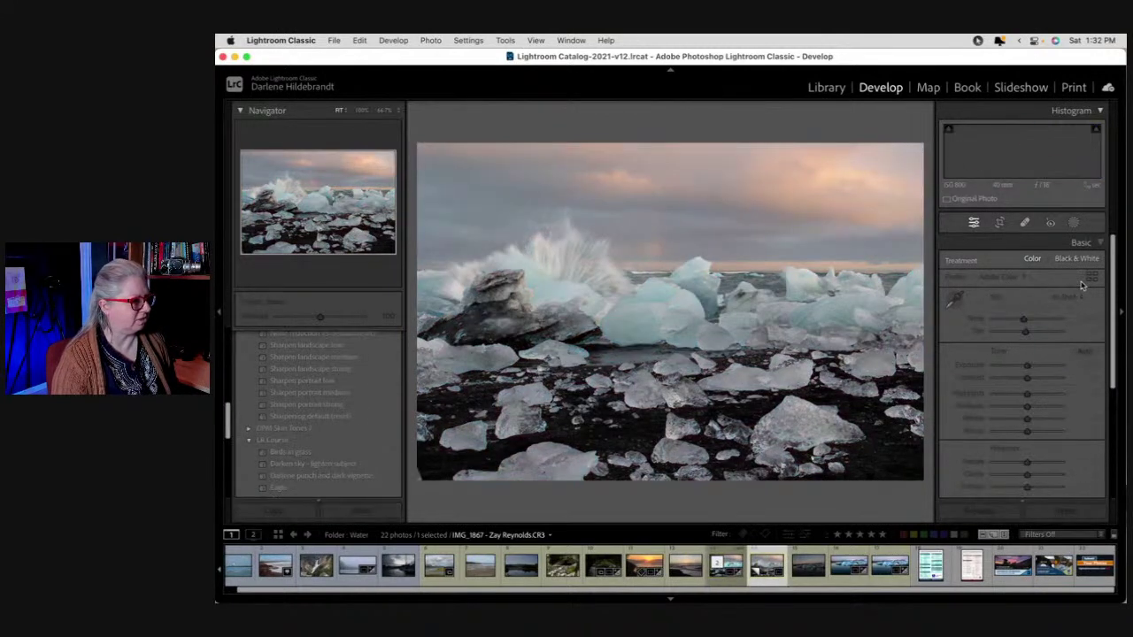
Flip between the edited IMG_1867 and its reset virtual copy, ending on the original
left_click(909, 420)
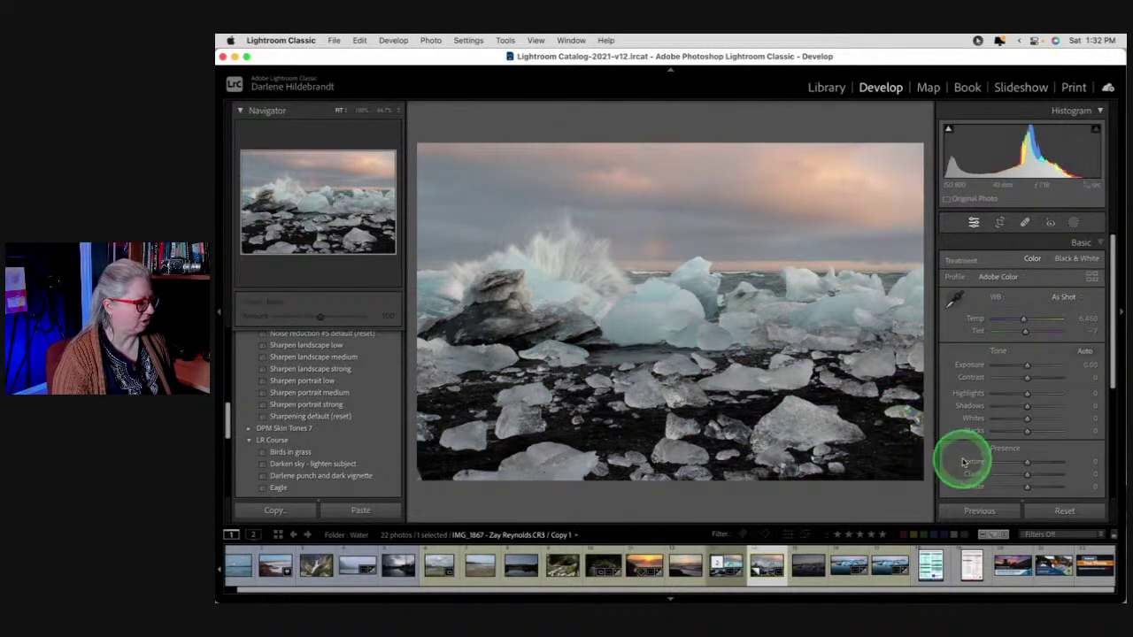
key("Left")
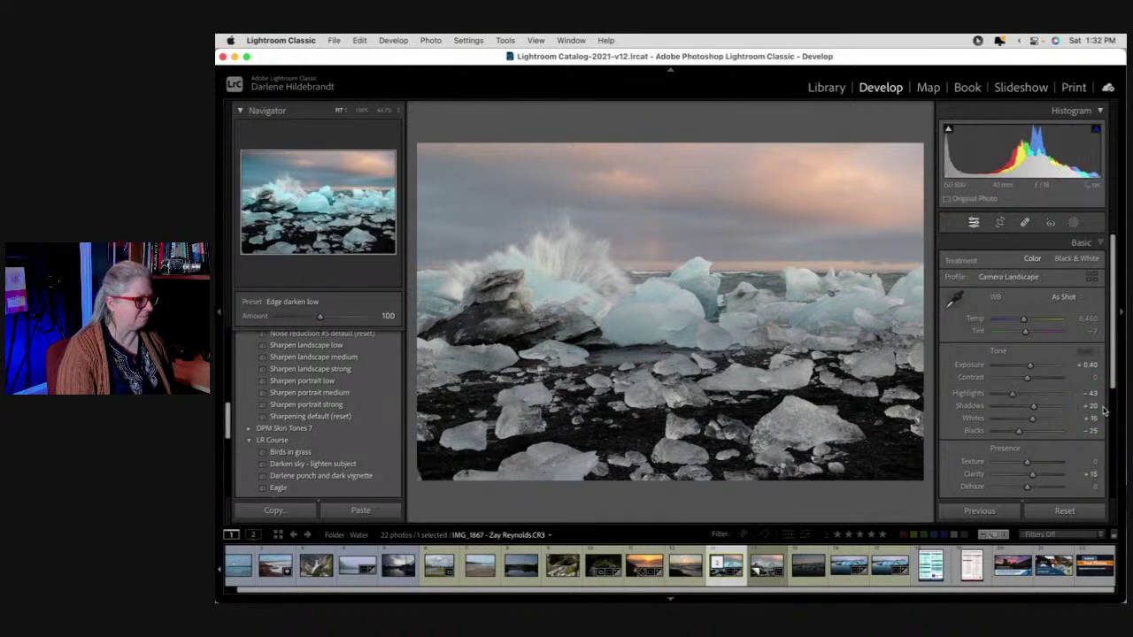
key("Right")
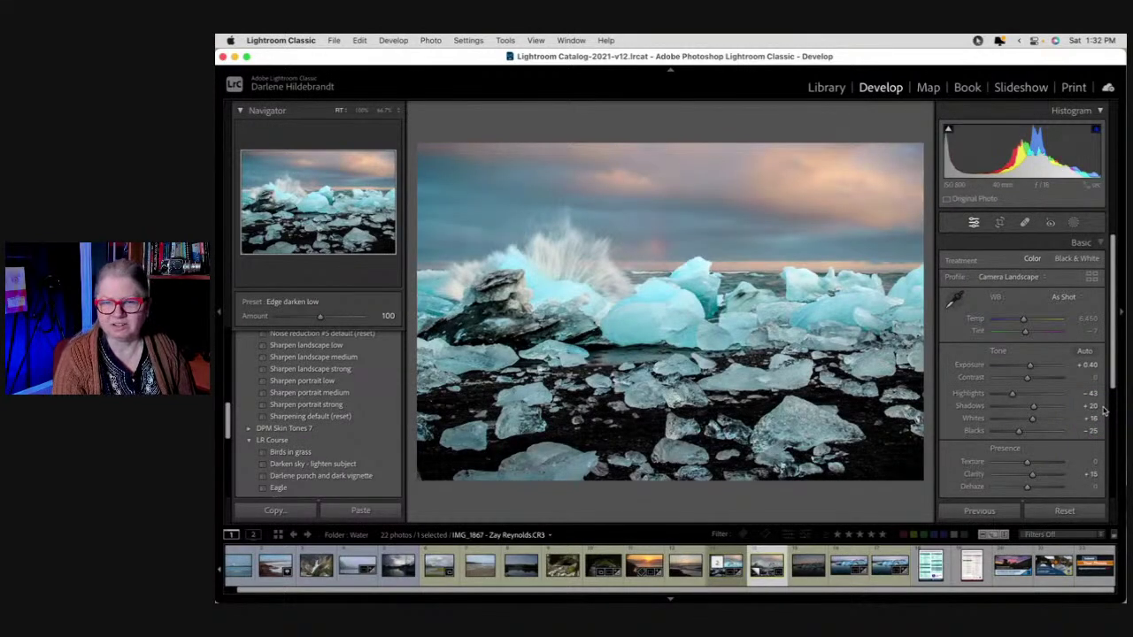
key("Left")
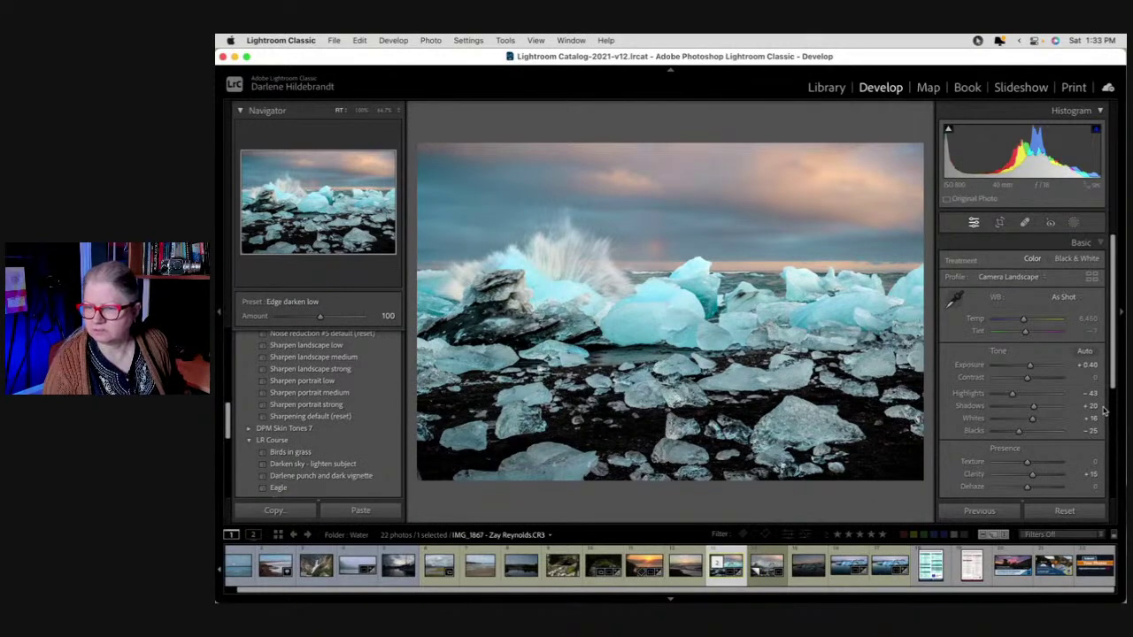
left_click(1094, 406)
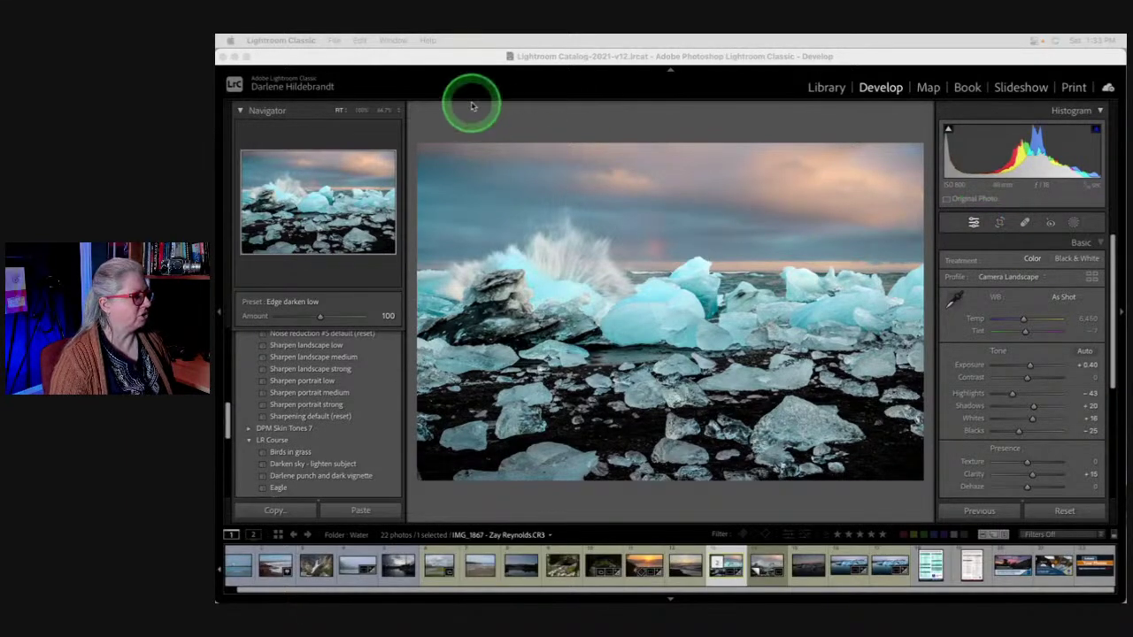
Check the installed version in About Lightroom Classic, then show the Water folder's 22-photo grid
left_click(265, 40)
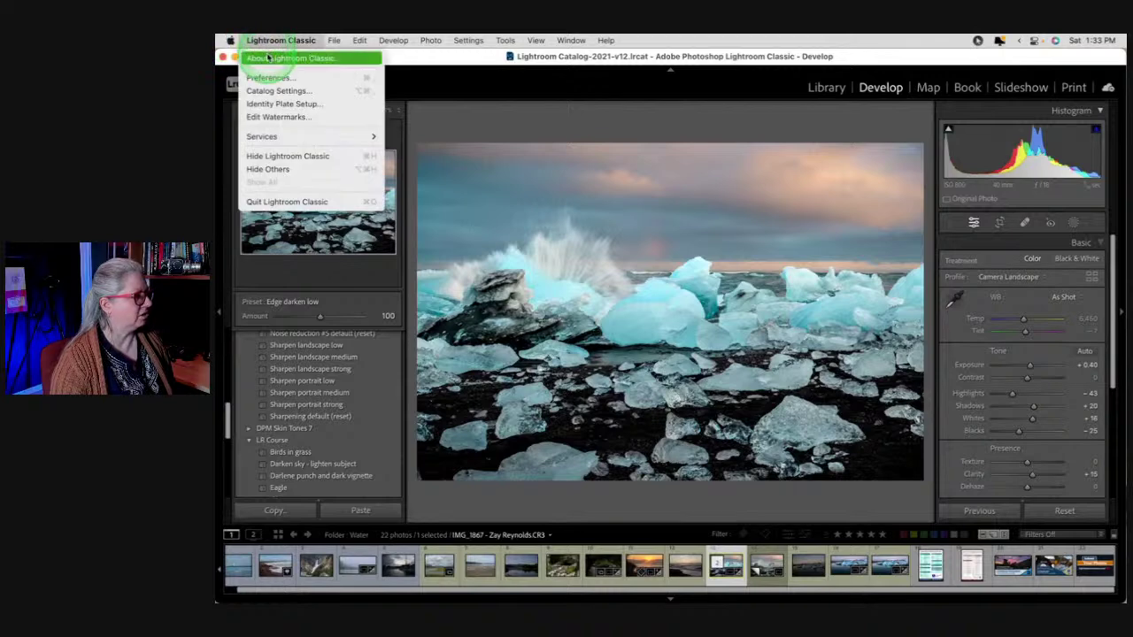
left_click(269, 58)
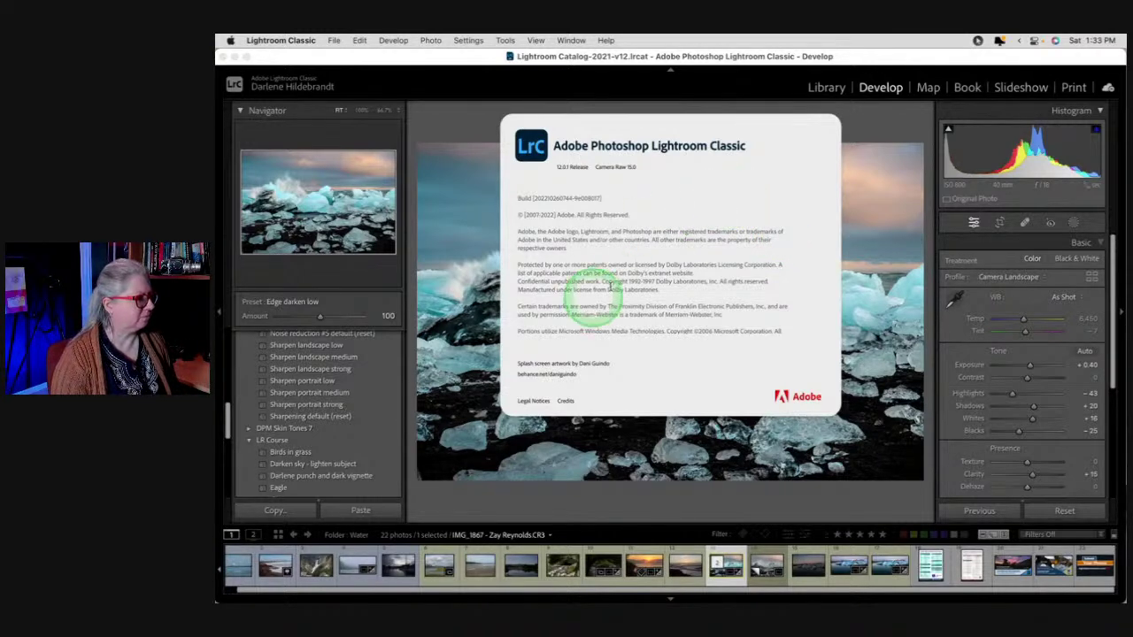
left_click(671, 163)
key("g")
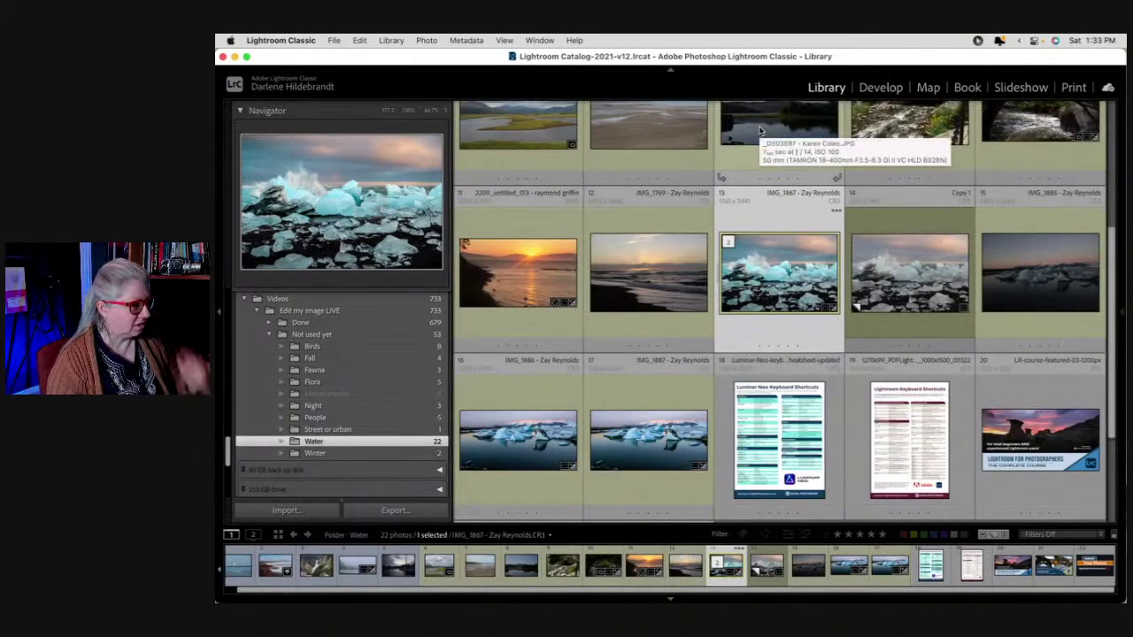
View the Lightroom Keyboard Shortcuts sheet in Loupe, then open the IMG_1887 glacier lagoon photo full-size
double_click(886, 424)
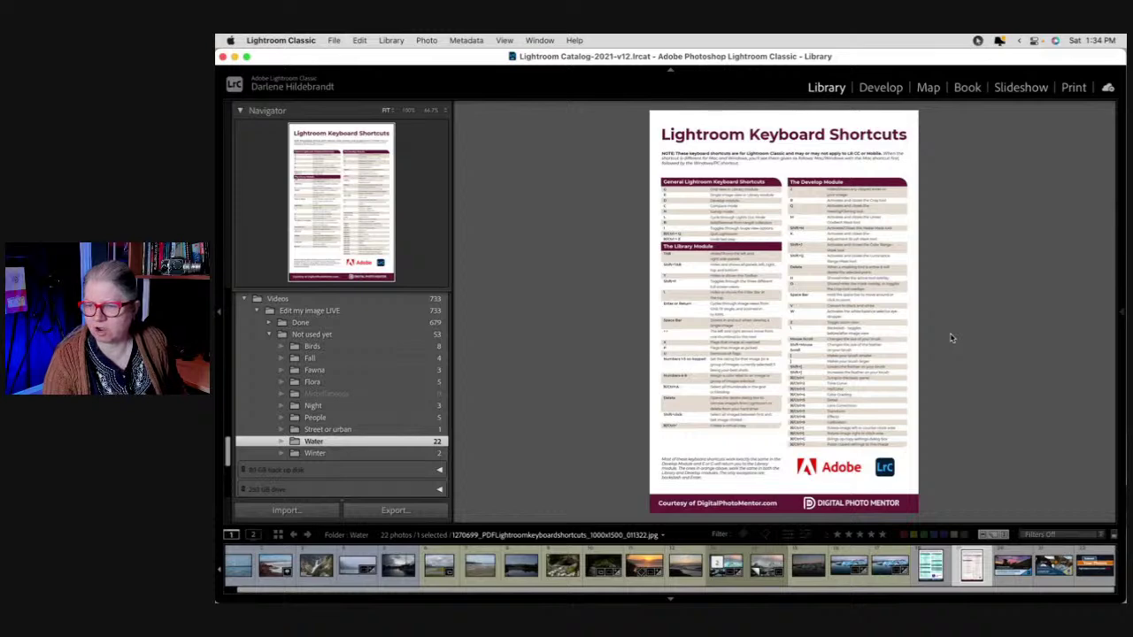
left_click(951, 338)
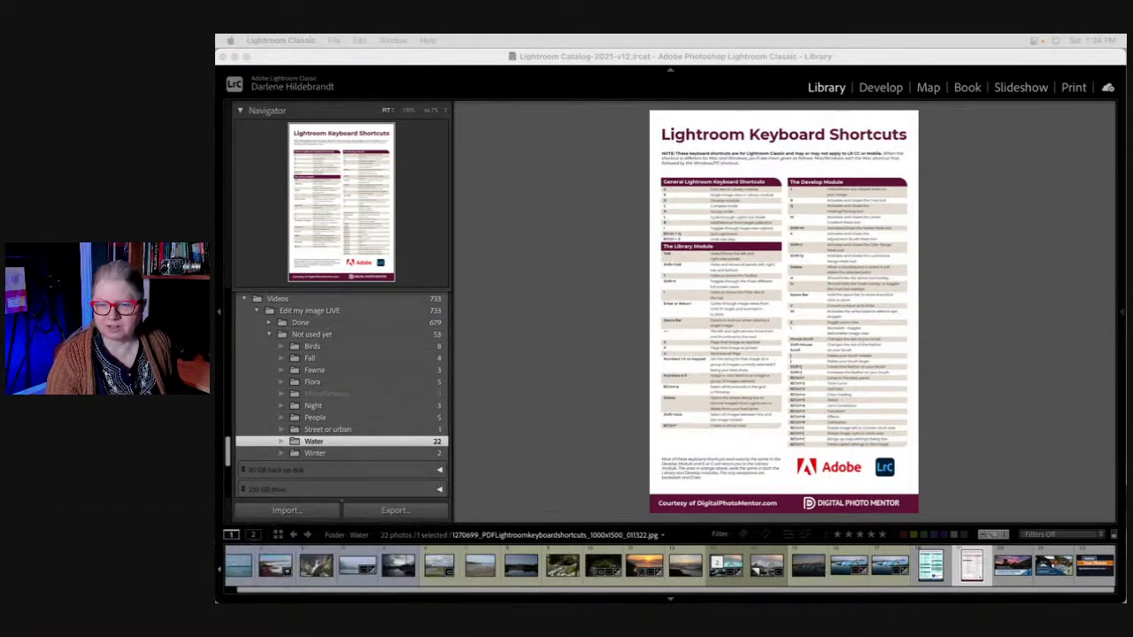
left_click(752, 408)
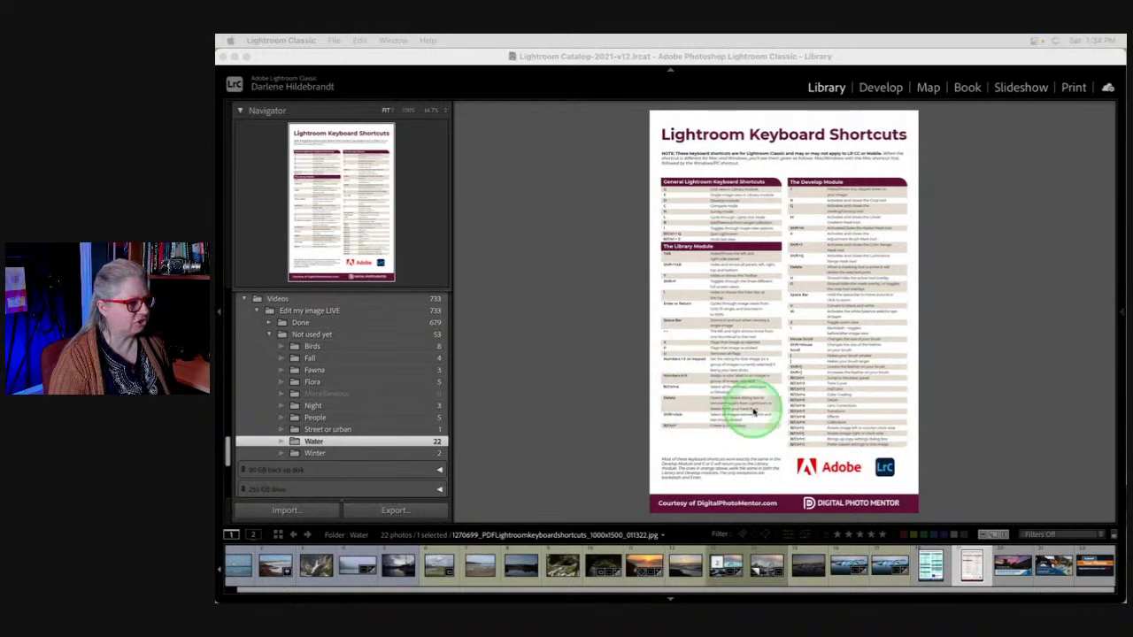
left_click(1014, 343)
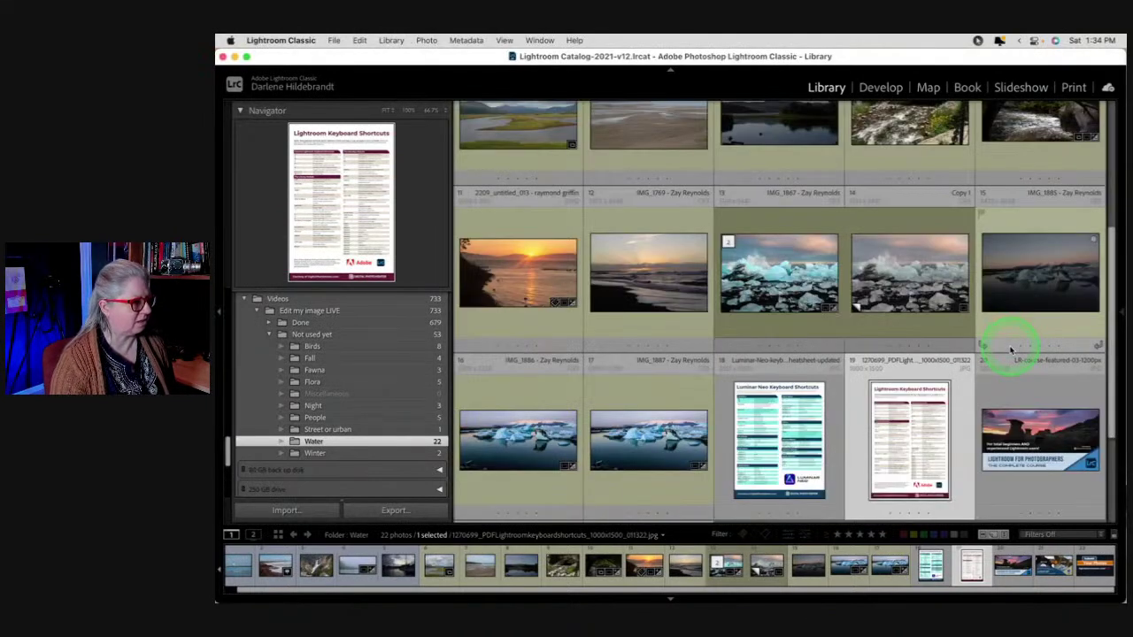
left_click(652, 440)
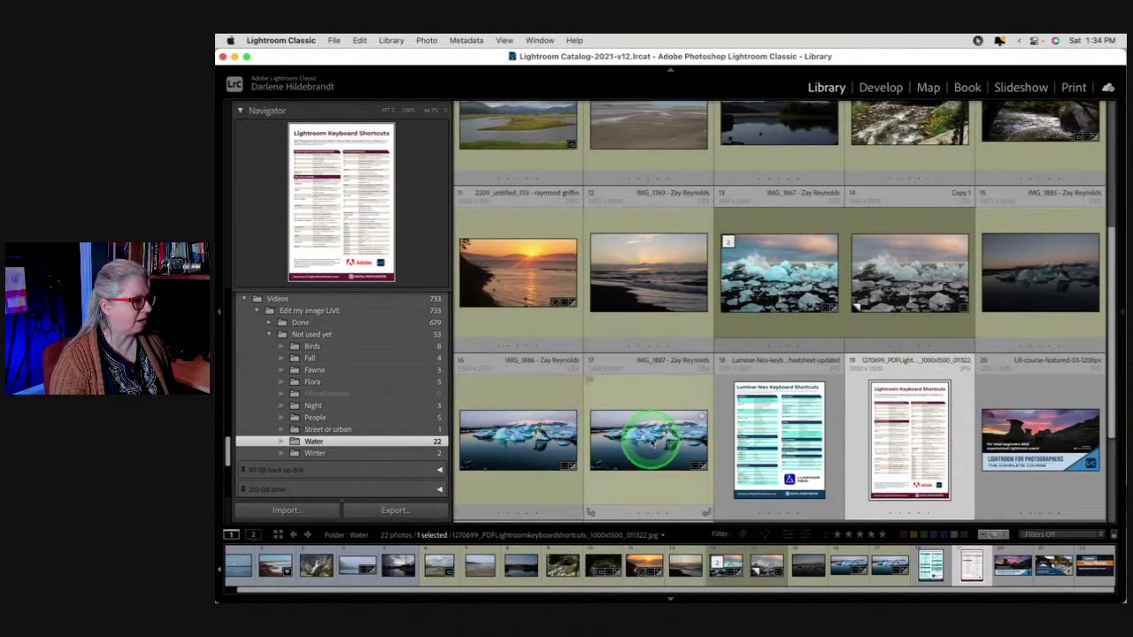
left_click(653, 440)
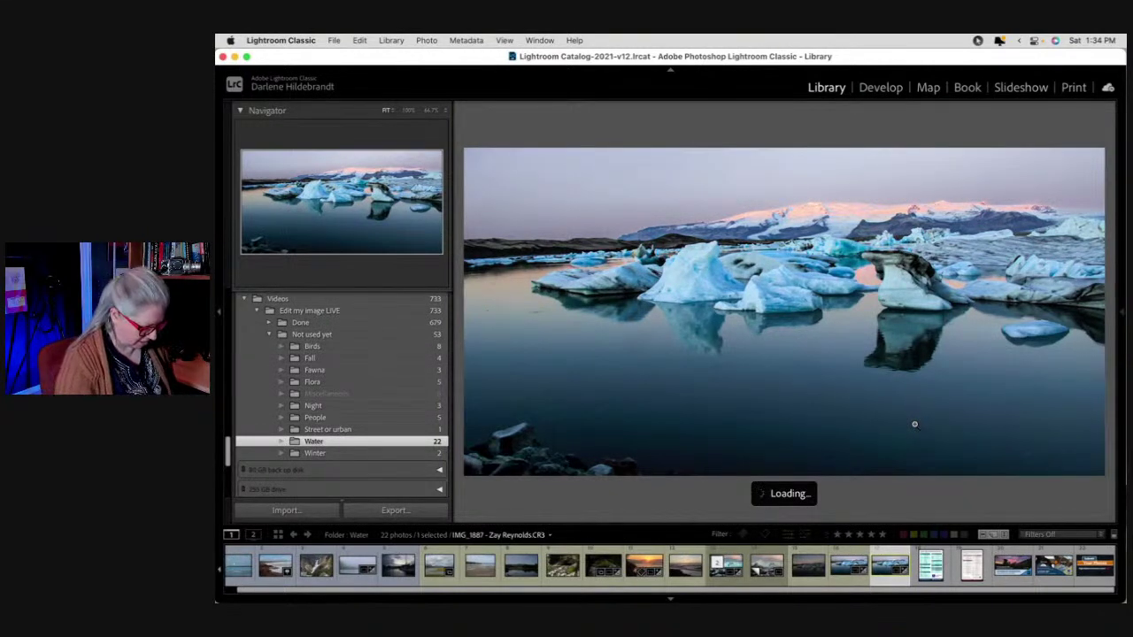
Make a virtual copy of IMG_1887 and switch it to Black & White in Develop
left_click(914, 424)
key("super+apostrophe")
key("d")
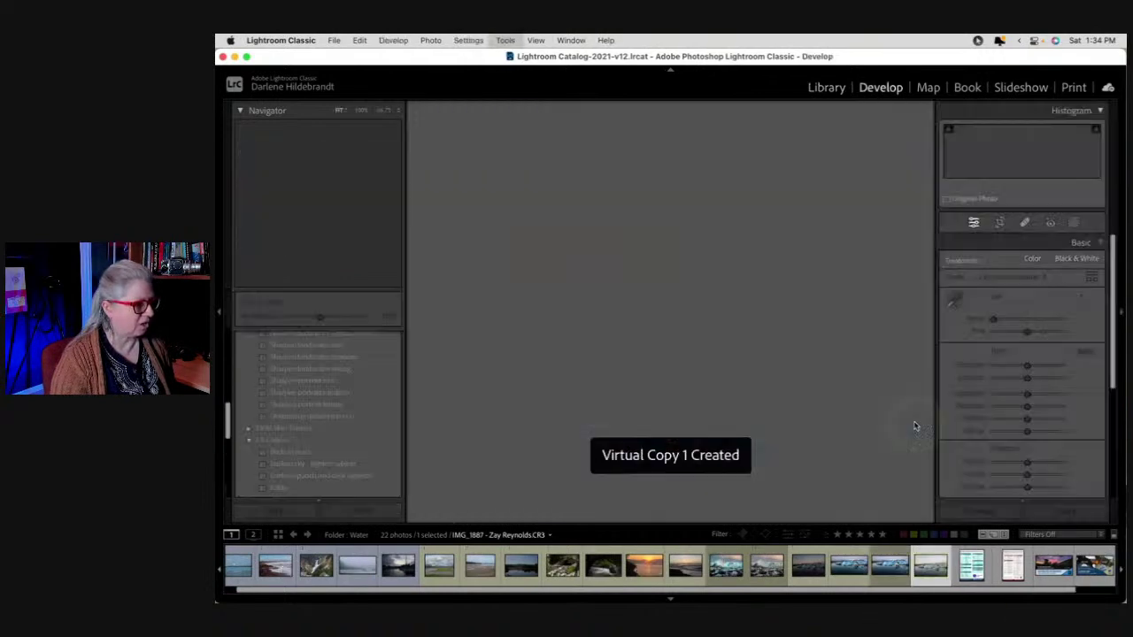
left_click(1004, 327)
left_click(1069, 275)
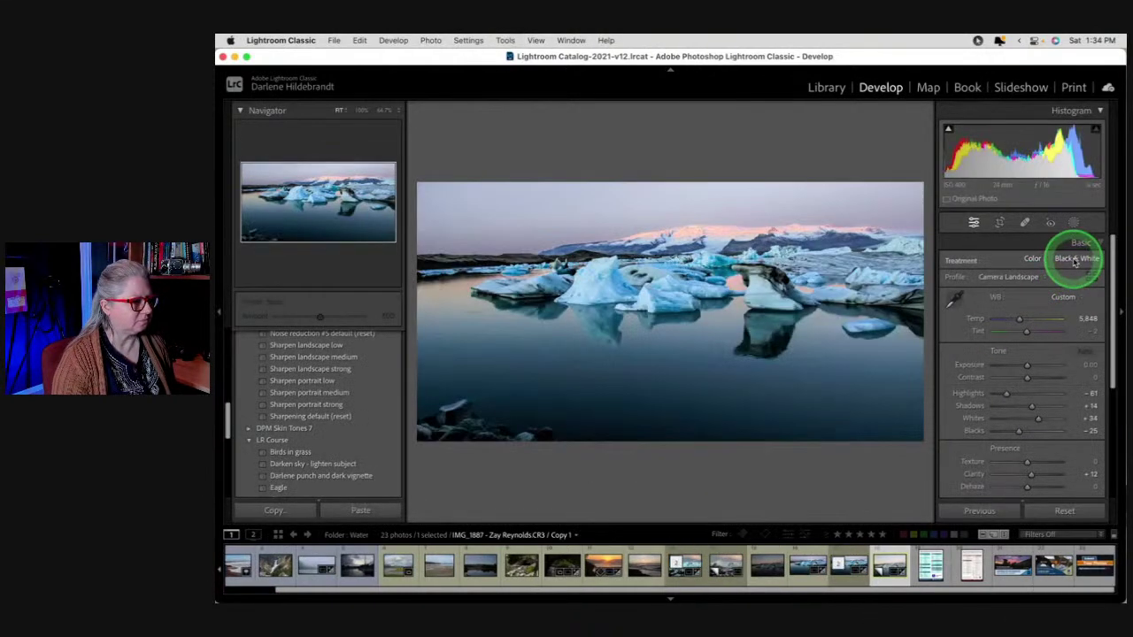
left_click(1038, 330)
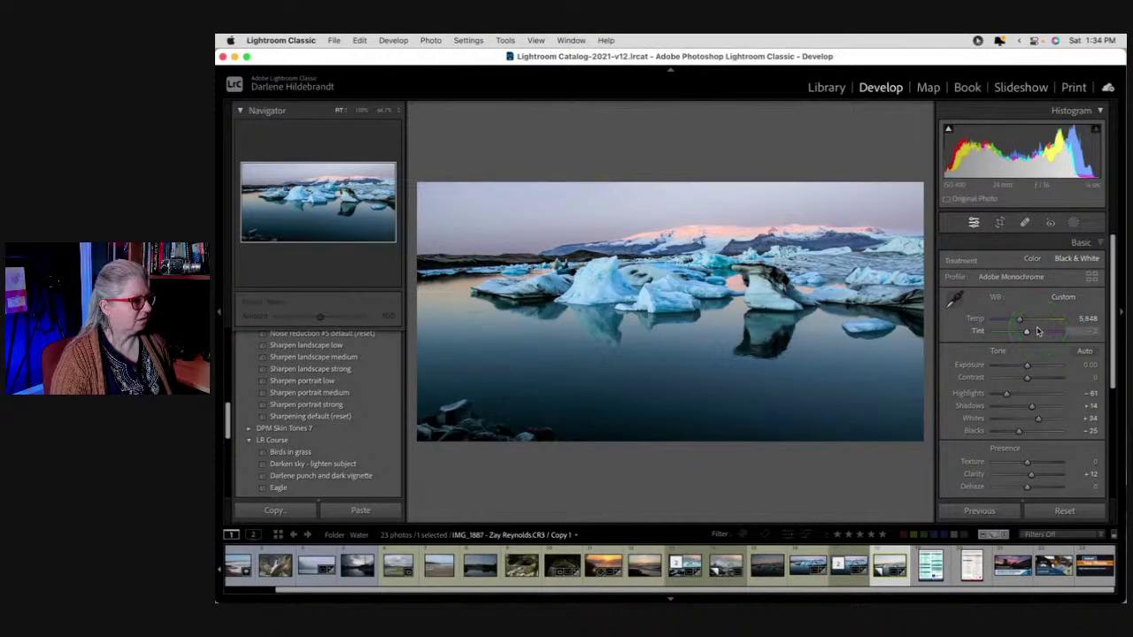
left_click(1043, 257)
left_click(1018, 350)
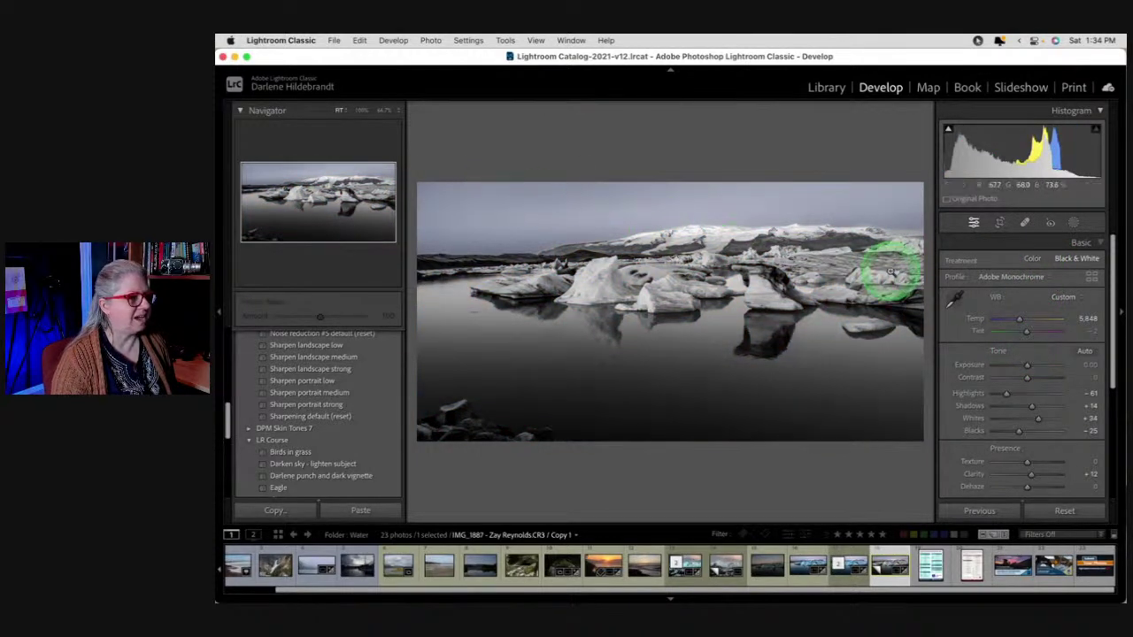
Set the sky mask's colour tint saturation to 0, then close Masking
left_click(1074, 223)
left_click(878, 237)
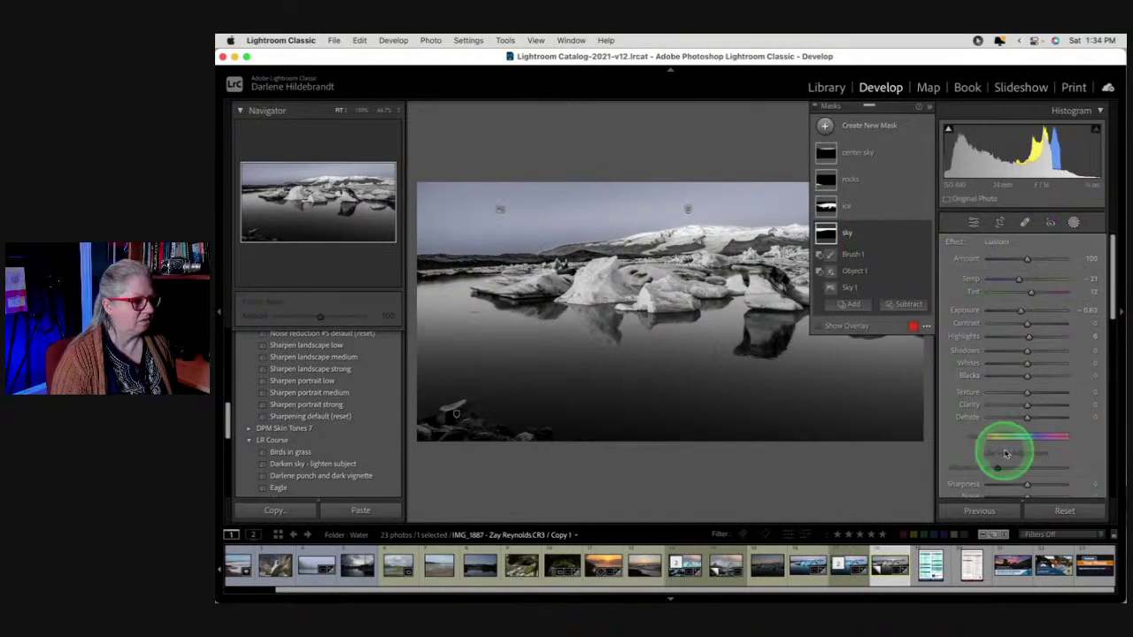
scroll(1024, 417, "down", 3)
left_click(1066, 454)
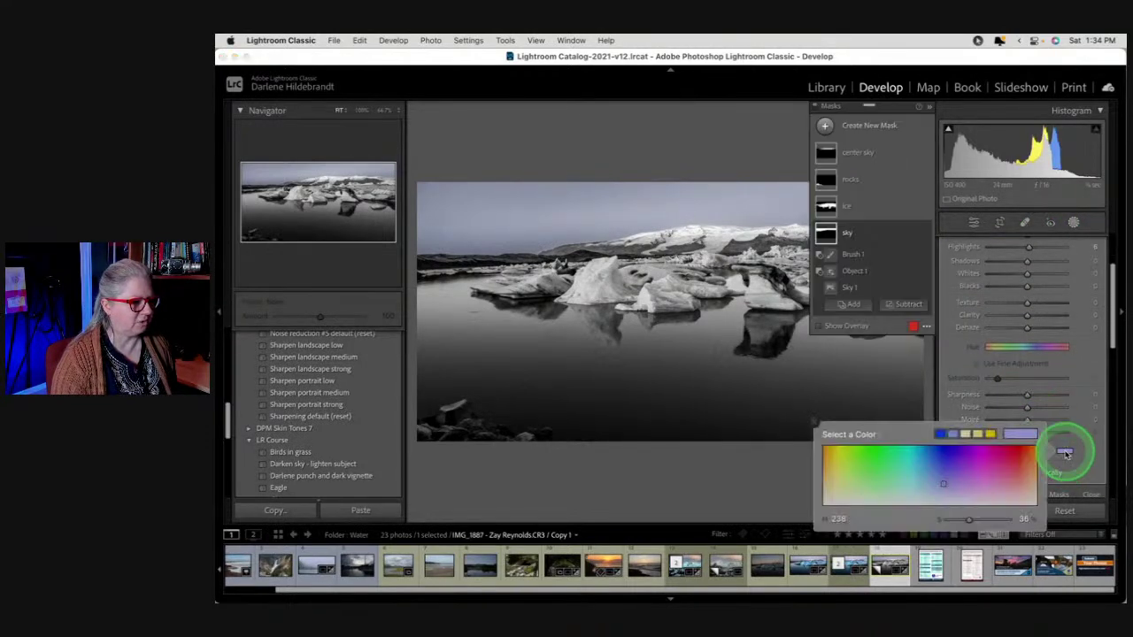
mouse_move(929, 509)
left_mouse_down()
mouse_move(959, 519)
mouse_move(945, 520)
left_mouse_up()
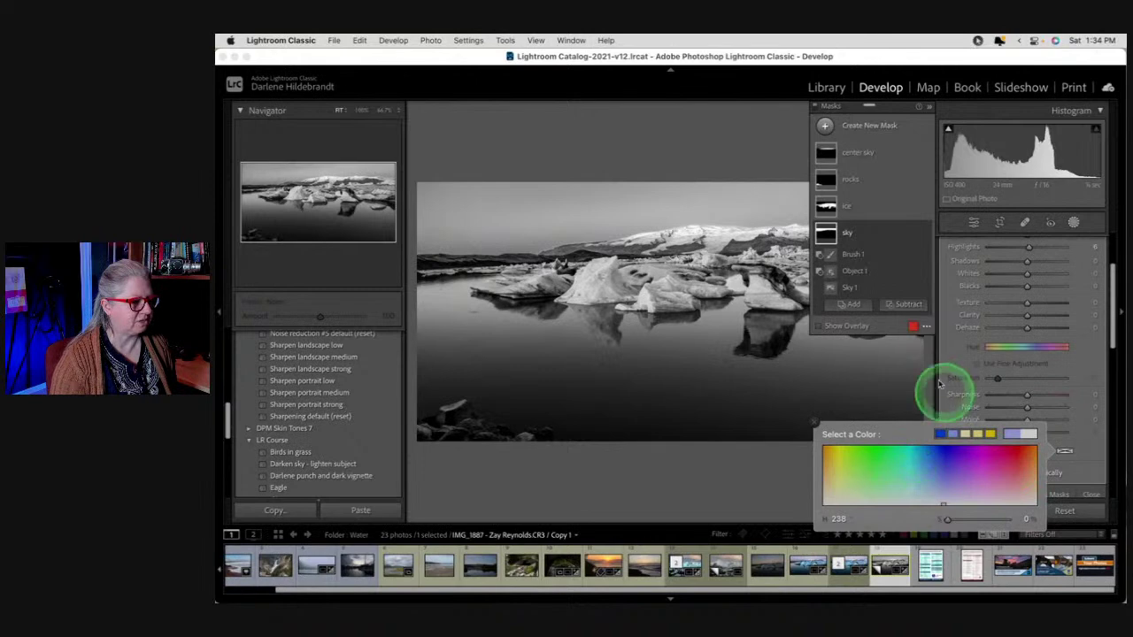
left_click(814, 424)
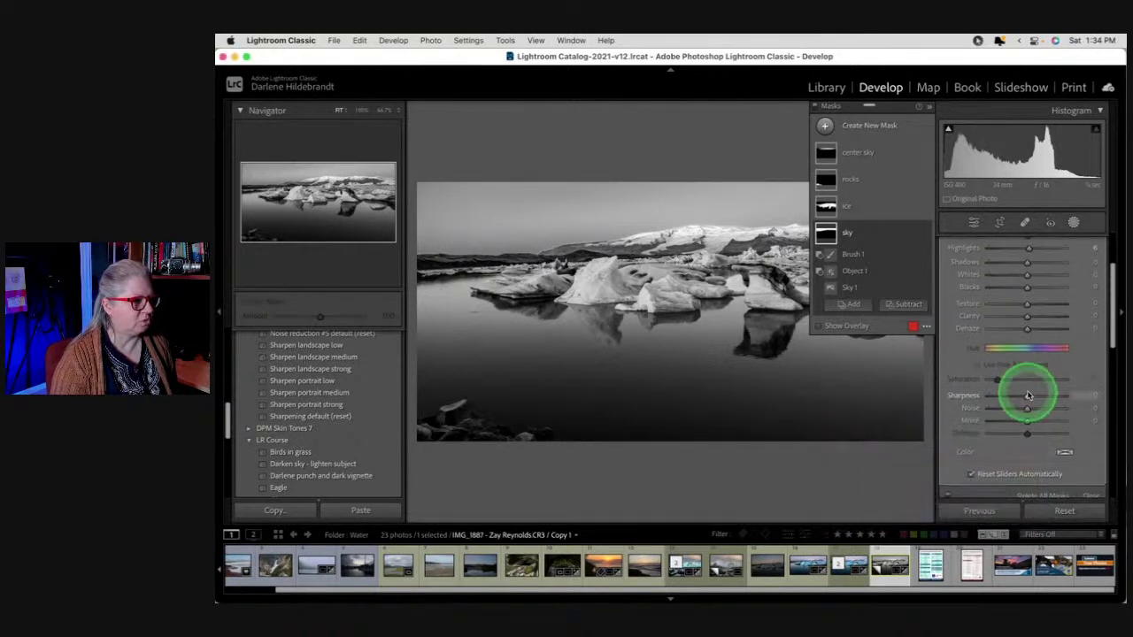
scroll(1025, 385, "up", 5)
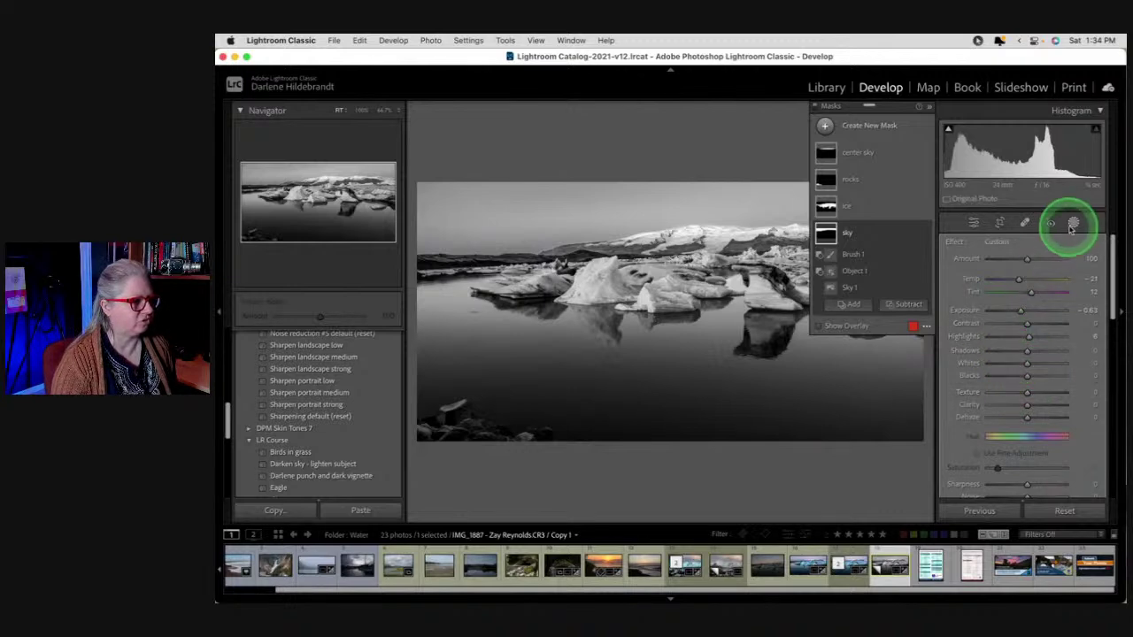
key("shift+w")
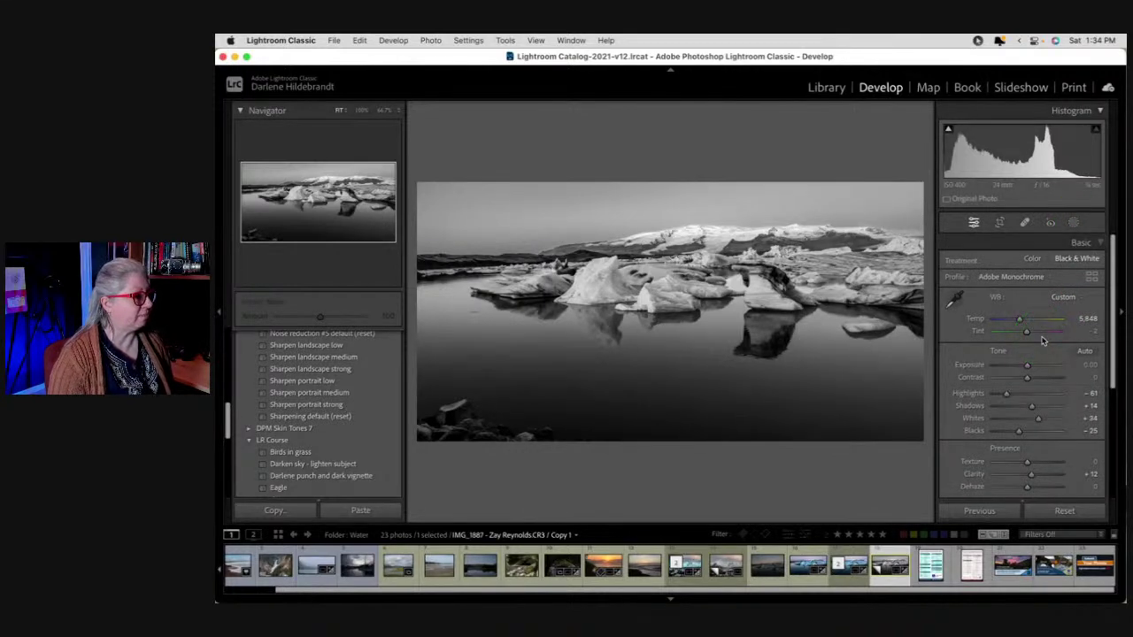
Deepen Blacks from −25 to −32 and raise Contrast to +29 and Whites to +40
left_click(1020, 432, "alt")
left_click_drag(1020, 432, 1039, 378)
left_click(1027, 379)
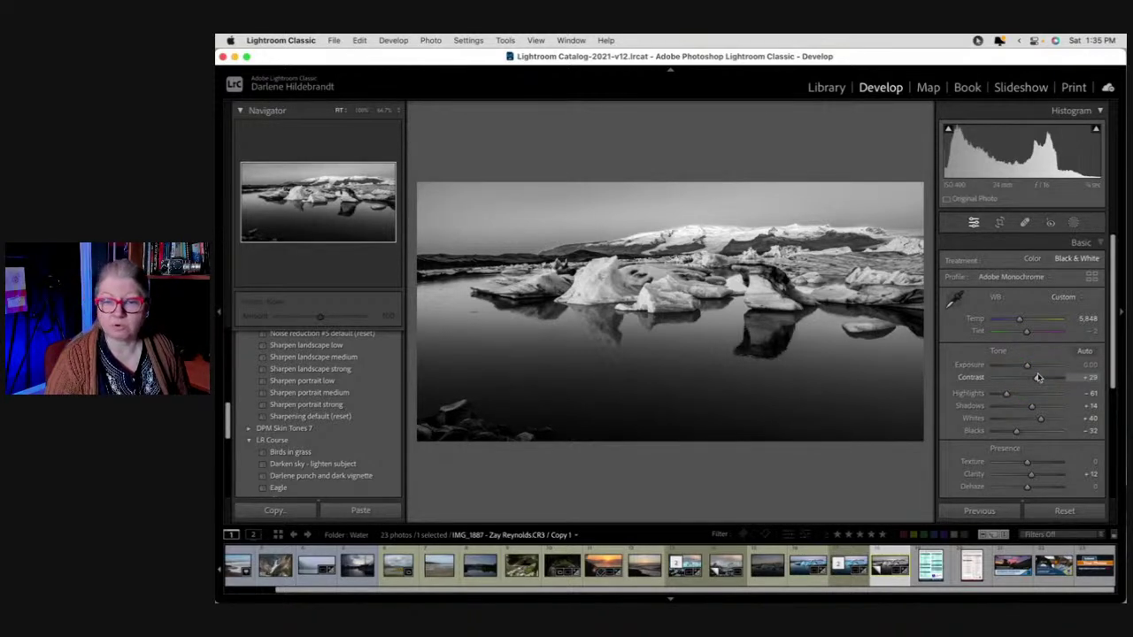
left_click(1030, 348)
scroll(1032, 343, "down", 3)
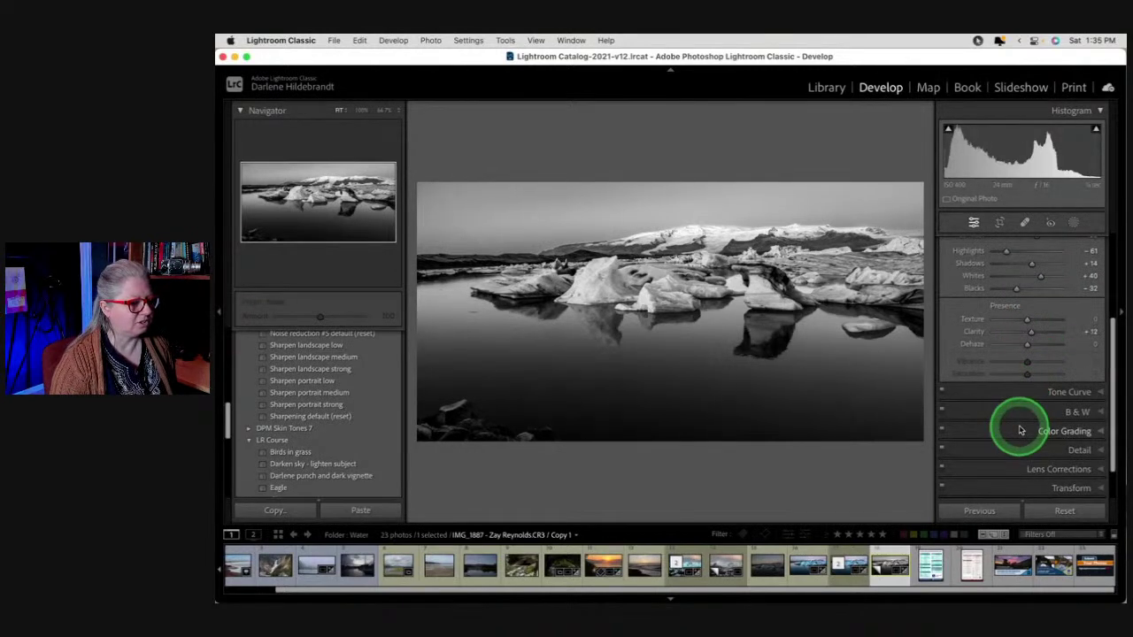
In Color Grading, tint the shadows blue with hue 231 and saturation 42
left_click(1019, 431)
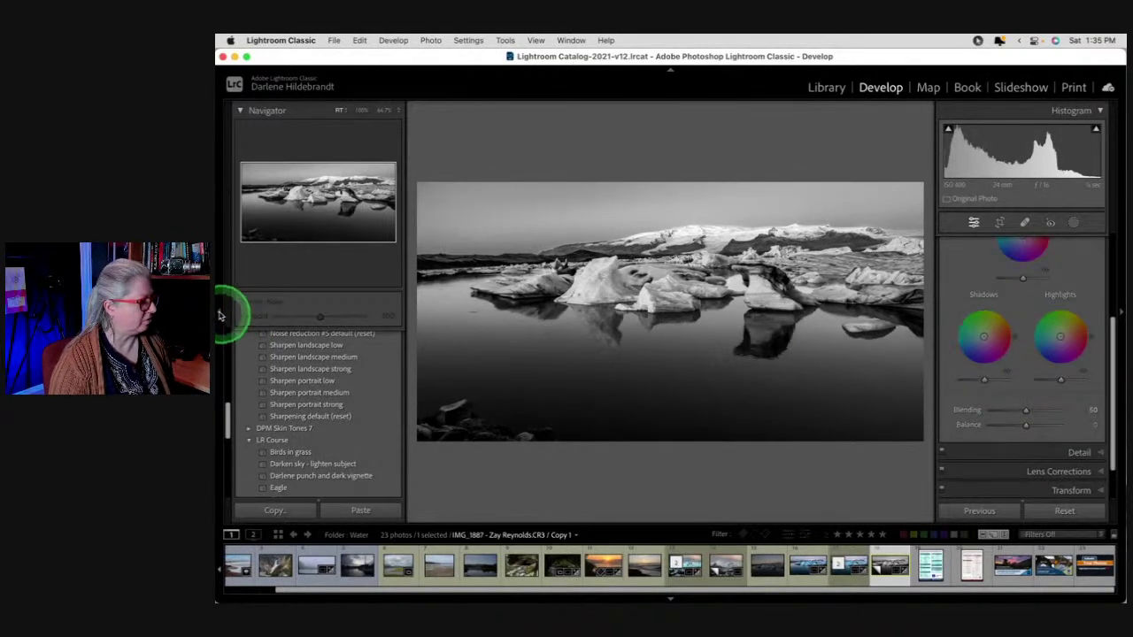
left_click(219, 314)
scroll(974, 354, "up", 3)
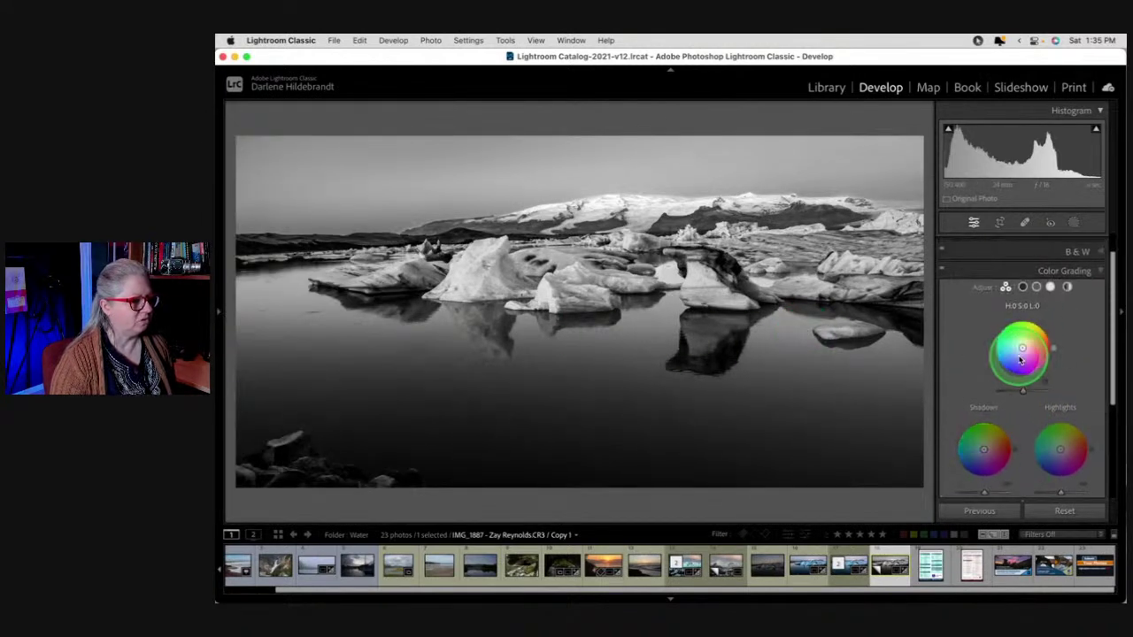
left_click(1049, 282)
left_click(1022, 286)
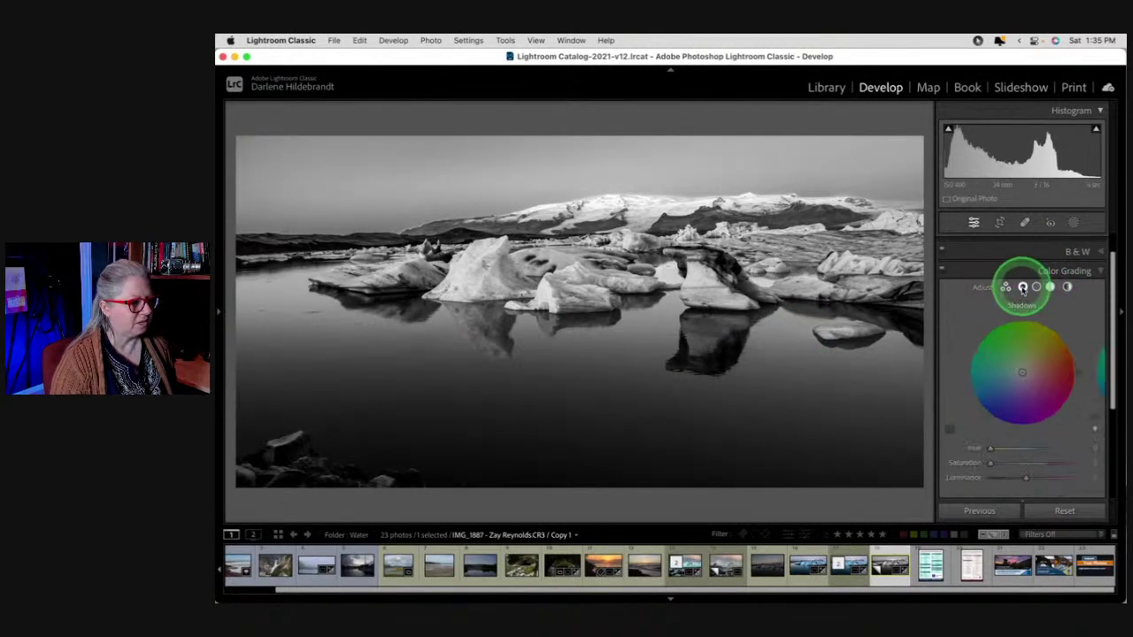
left_click(984, 331)
scroll(984, 331, "down", 1)
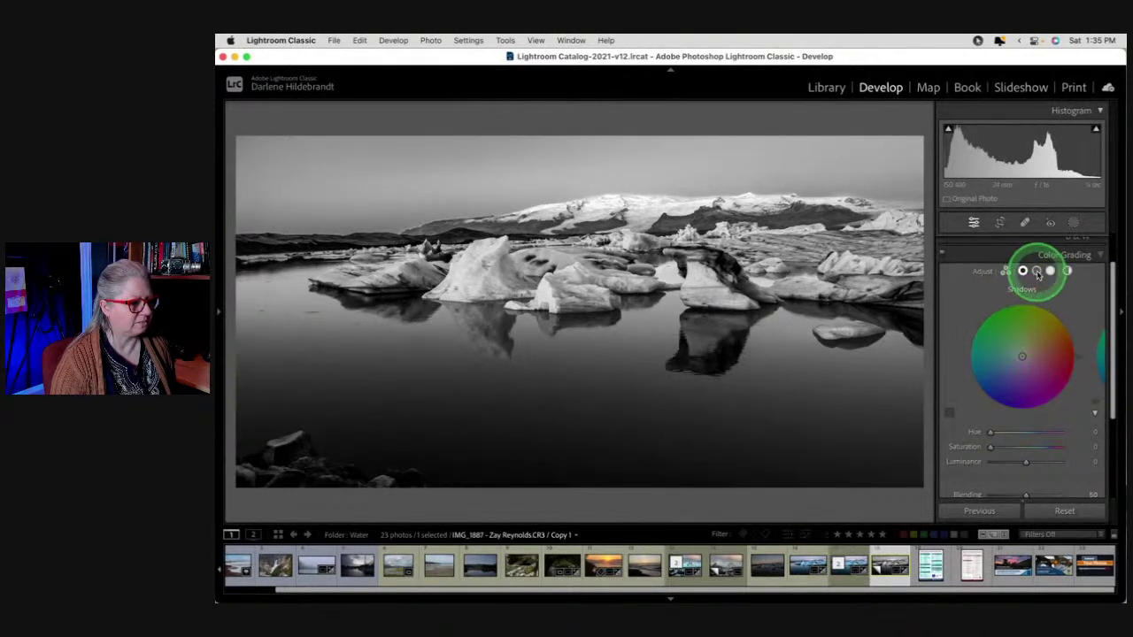
left_click(1006, 271)
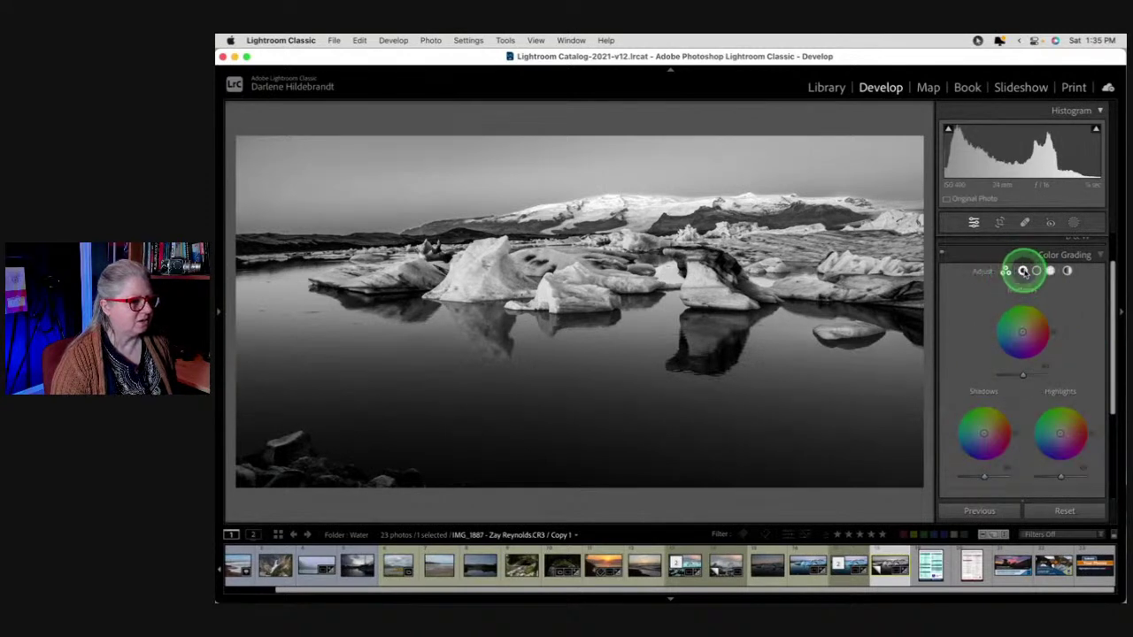
left_click(1022, 271)
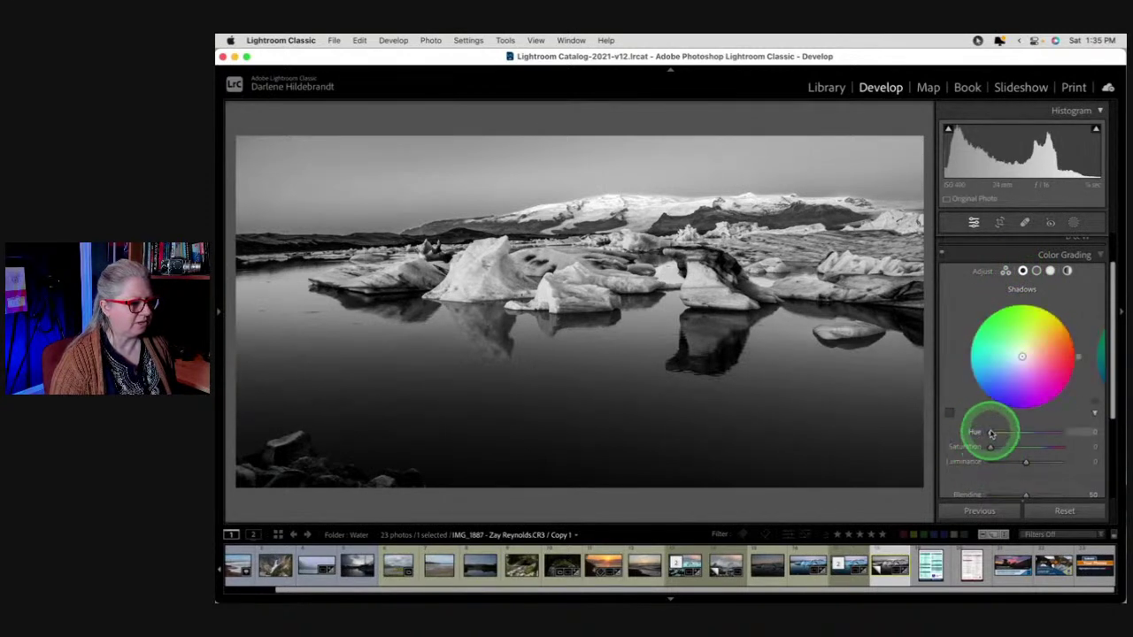
left_click_drag(991, 432, 1024, 432)
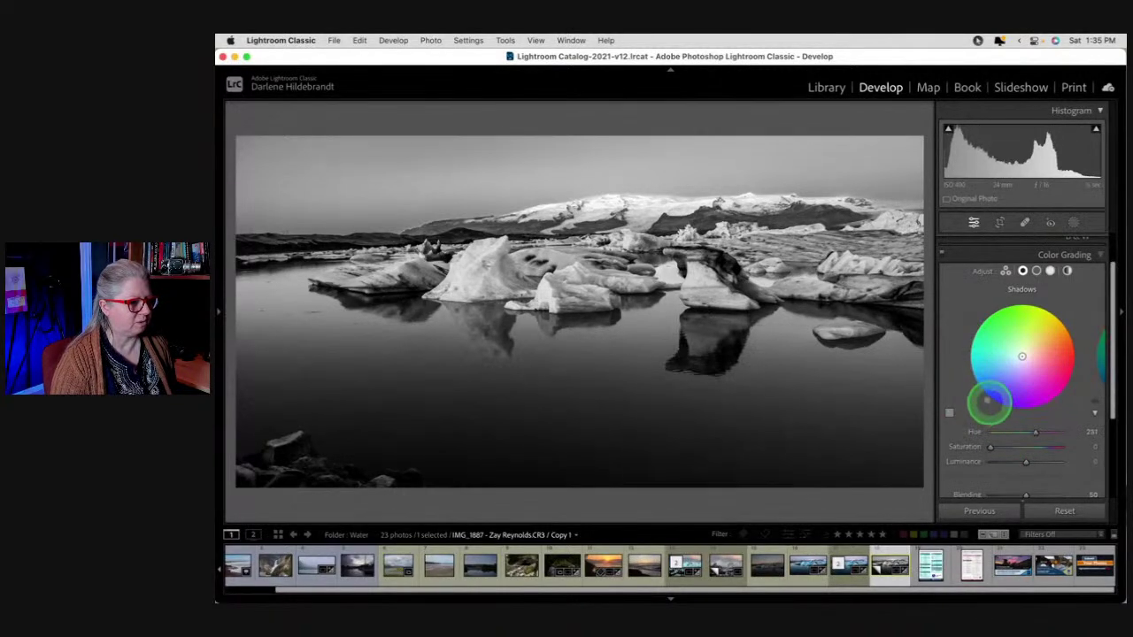
left_click_drag(967, 348, 981, 397)
left_click_drag(991, 448, 1019, 448)
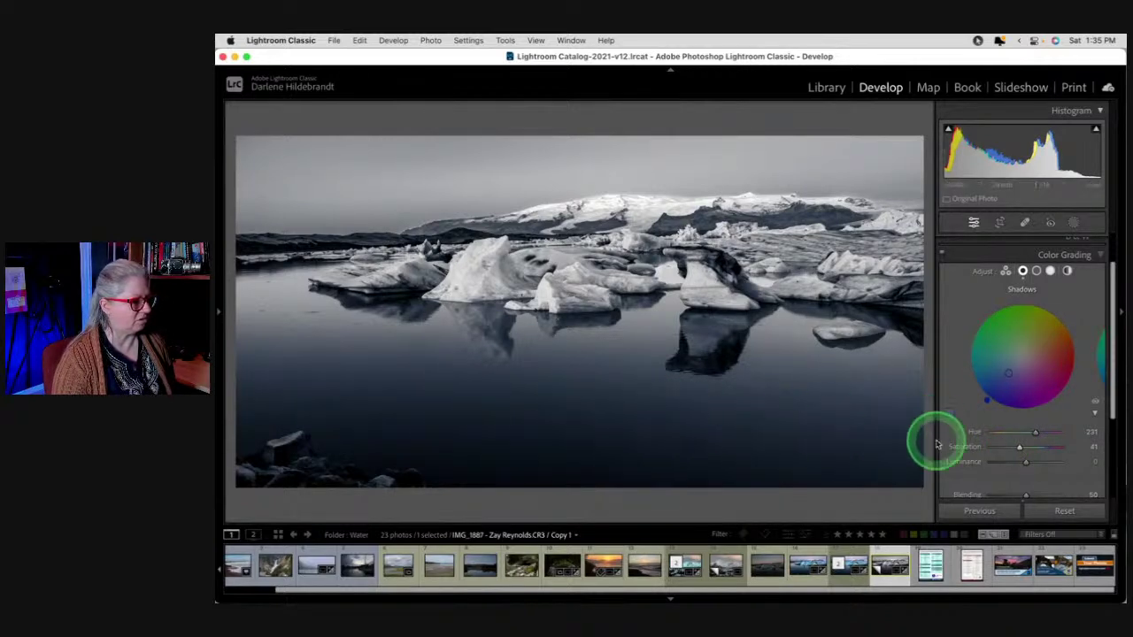
left_click_drag(1033, 449, 1020, 448)
Give the highlights a soft pink tint with hue 10 and saturation 29
left_click(1051, 272)
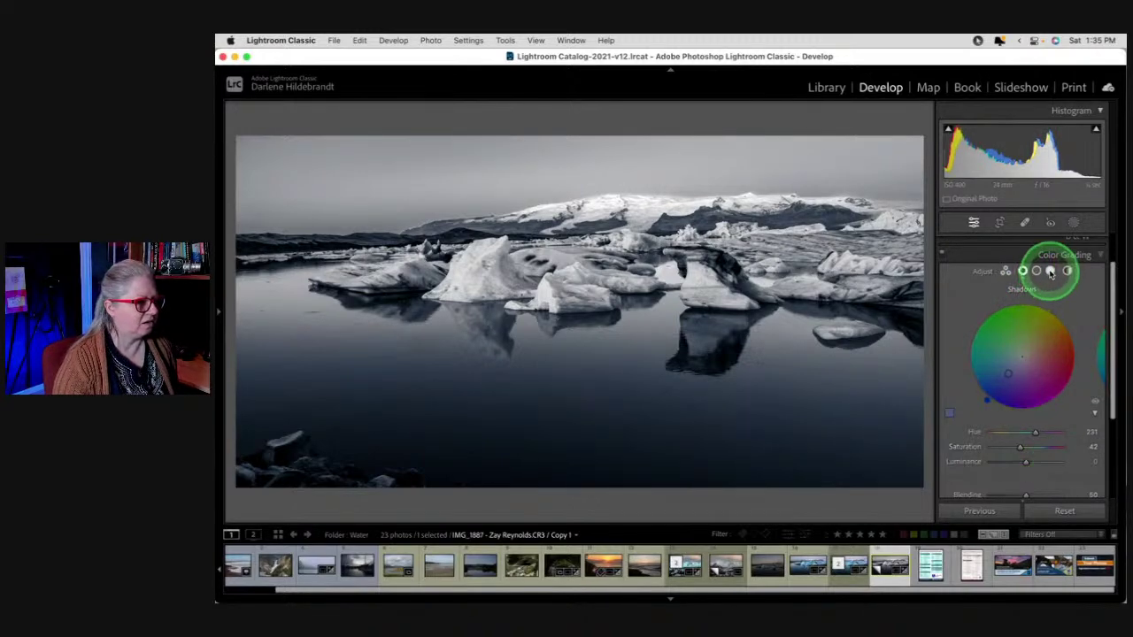
mouse_move(999, 424)
left_mouse_down()
mouse_move(986, 448)
mouse_move(1014, 447)
left_mouse_up()
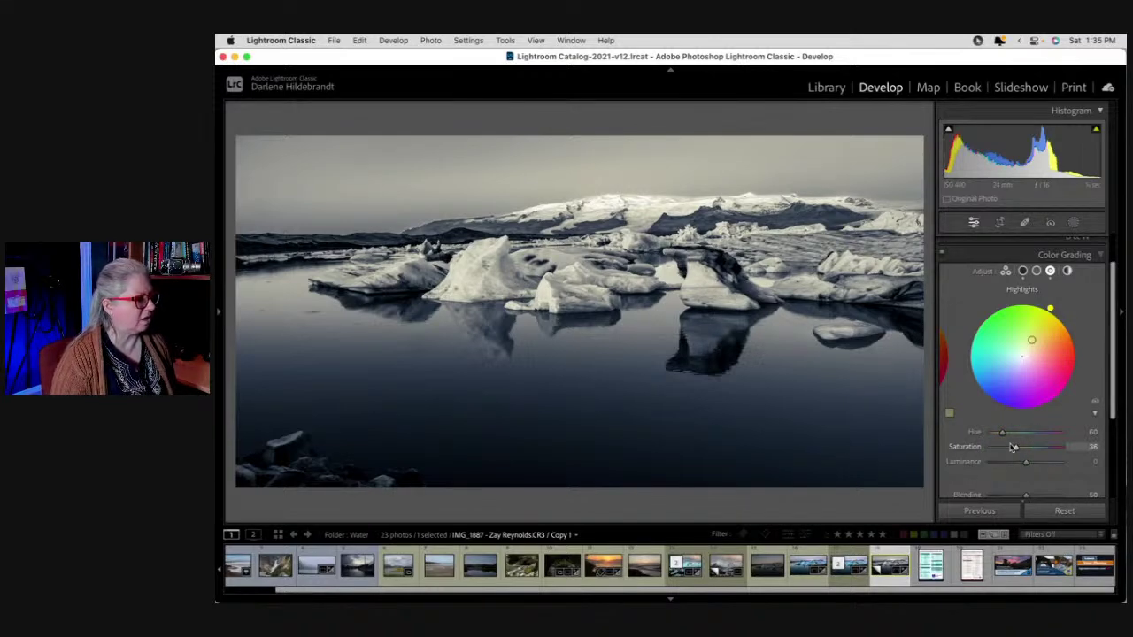
mouse_move(1014, 447)
left_mouse_down()
mouse_move(1012, 430)
mouse_move(1000, 435)
mouse_move(1054, 305)
mouse_move(1072, 352)
left_mouse_up()
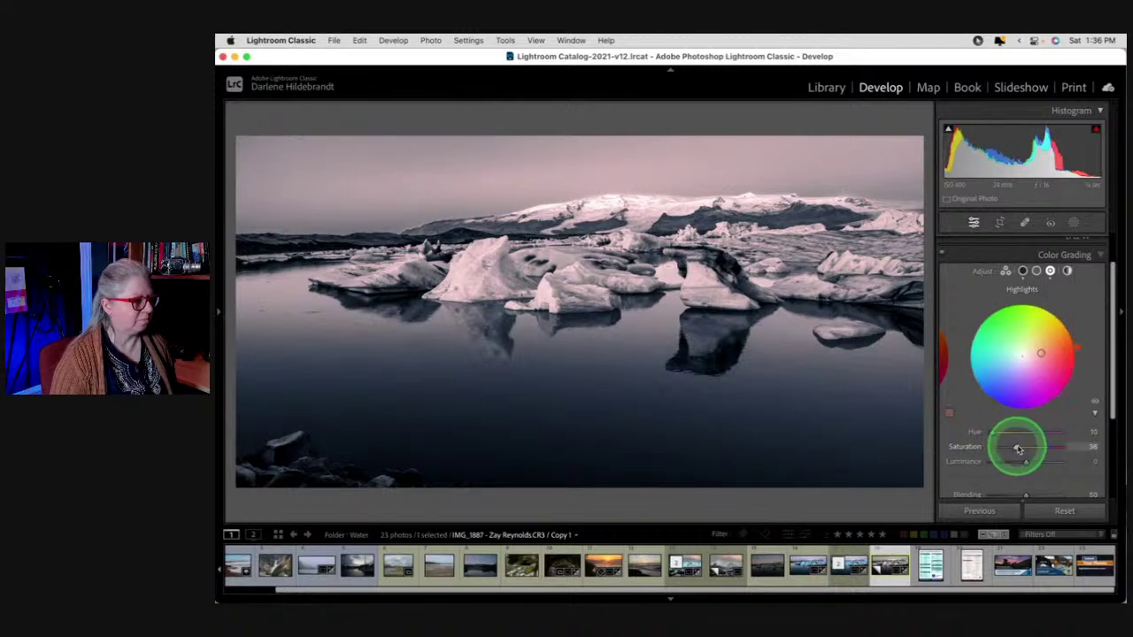
left_click_drag(1018, 449, 1014, 447)
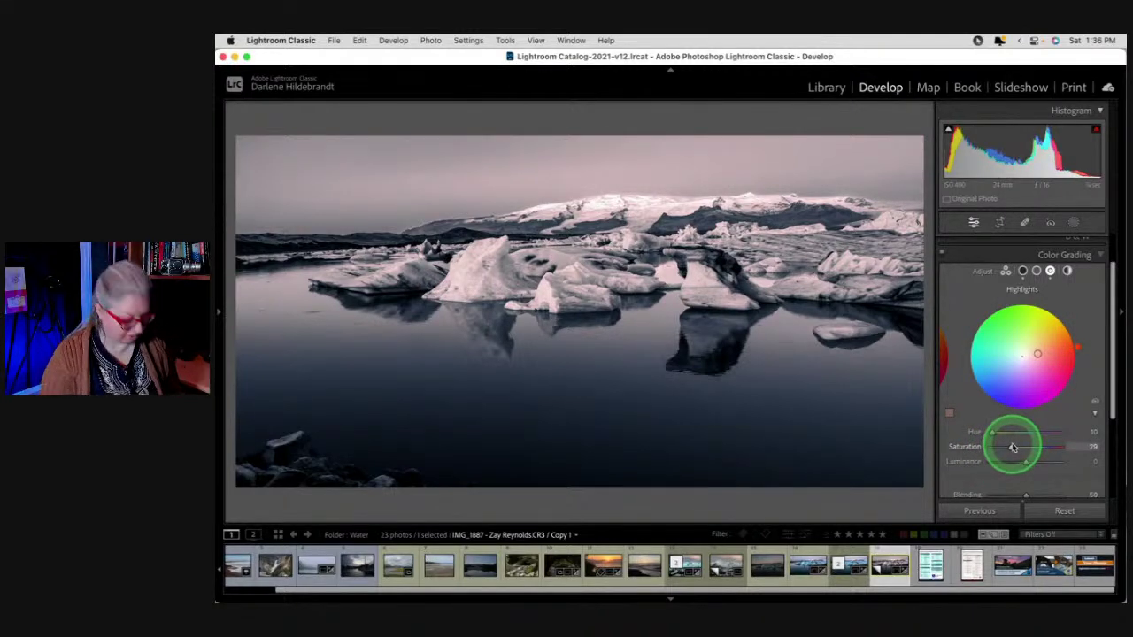
Show IMG_1887's colour original beside its toned monochrome copy in Compare view with panels hidden
key("g")
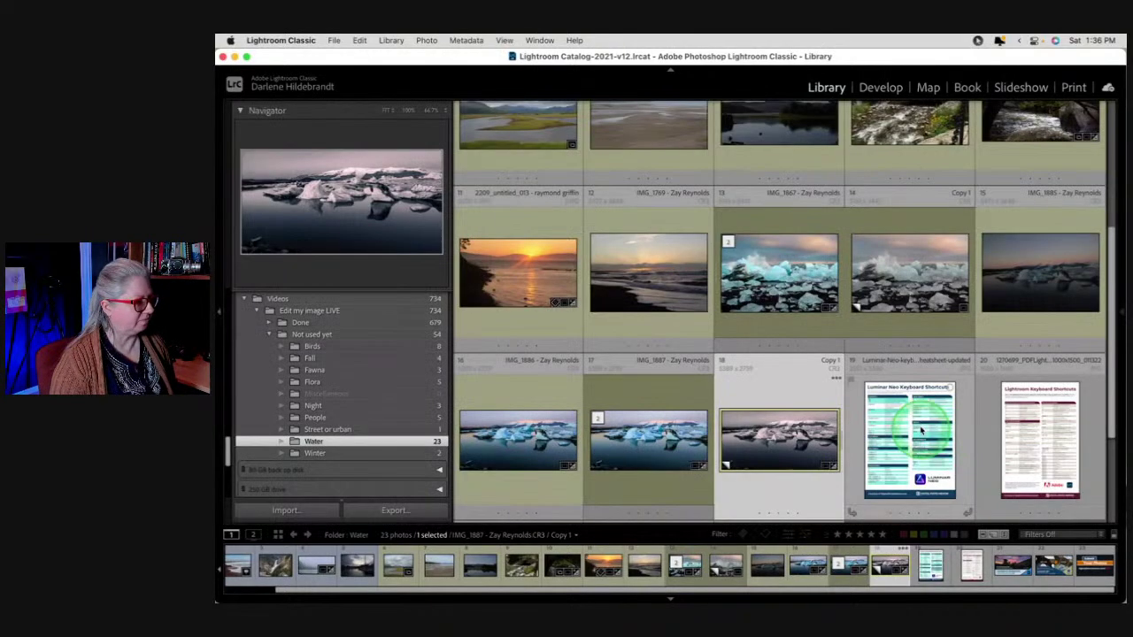
left_click(662, 443, "super")
key("c")
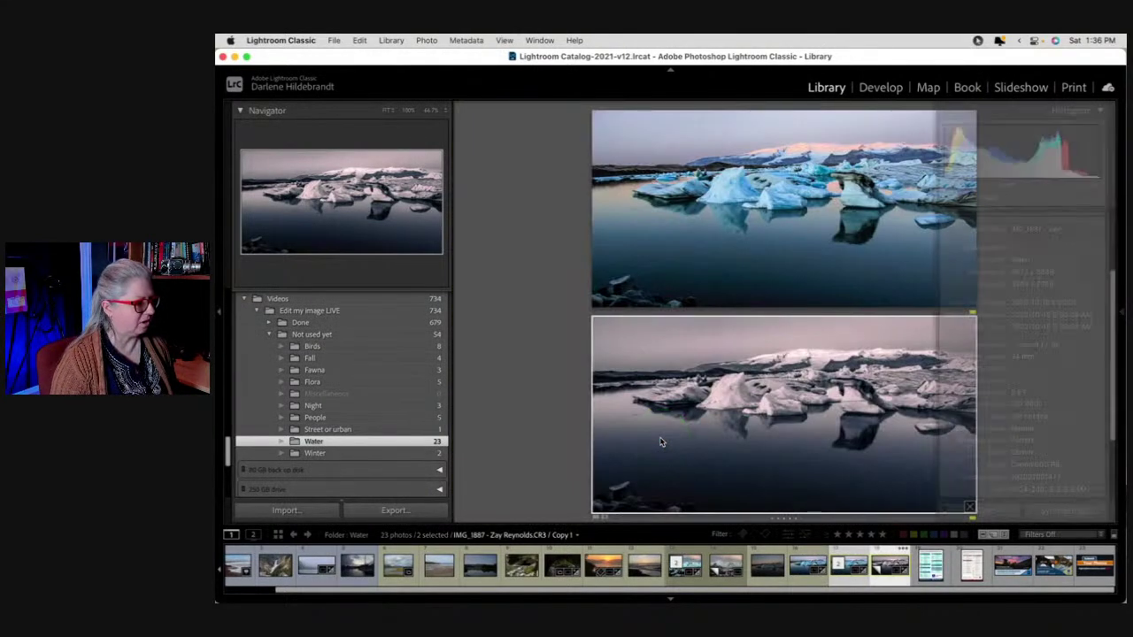
key("Tab")
left_click_drag(832, 513, 875, 467)
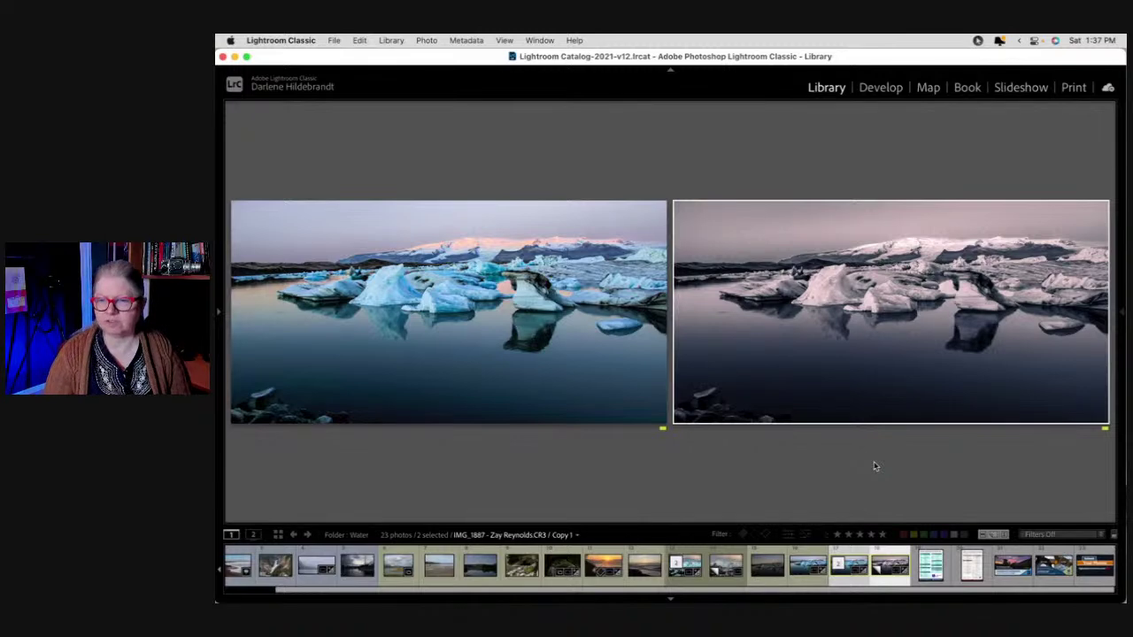
Leave Compare view for the Library grid and deselect the two compared photos
left_click(824, 281)
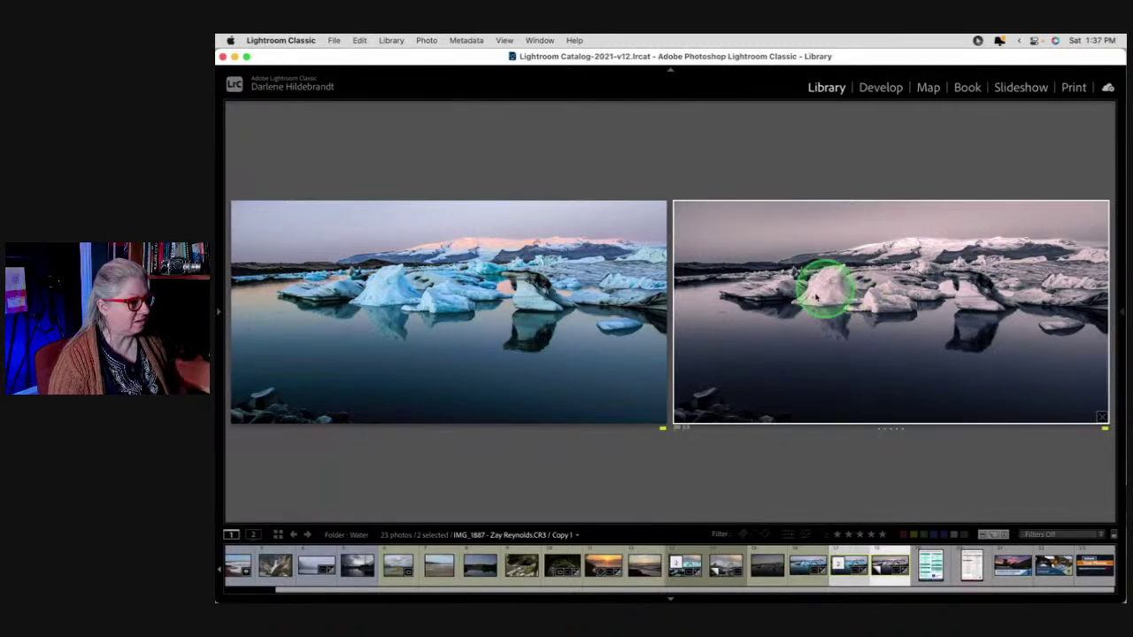
left_click(598, 469)
key("g")
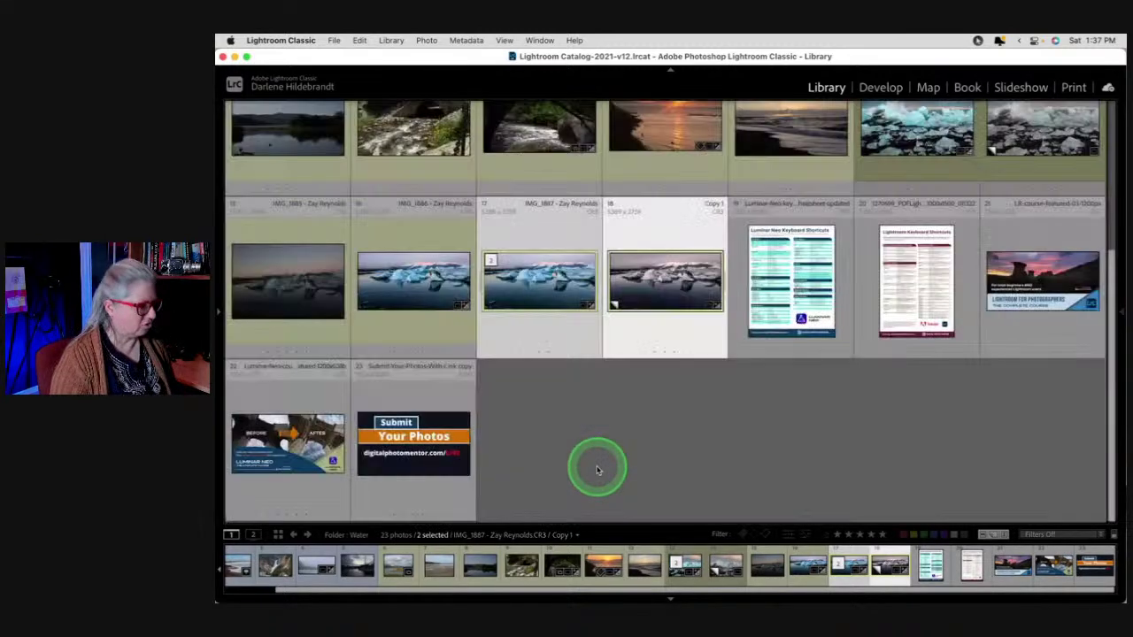
left_click(619, 460)
scroll(619, 460, "up", 2)
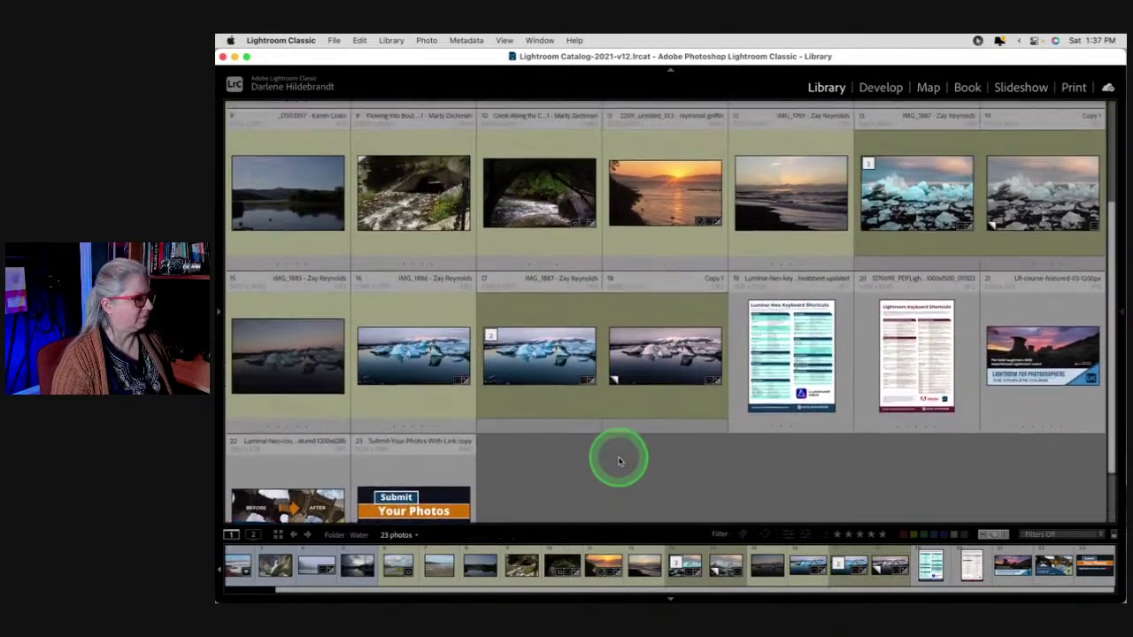
scroll(619, 460, "up", 3)
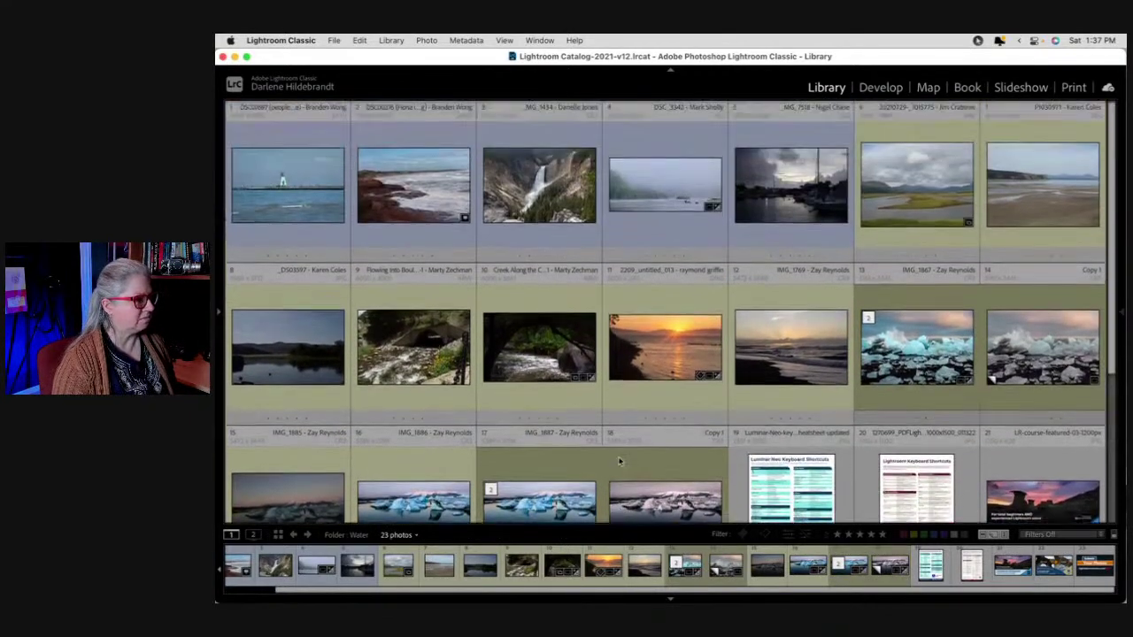
Browse the thumbnails and open the dark harbour photo _MG_7518 full-size
left_click(724, 410)
left_click(786, 356)
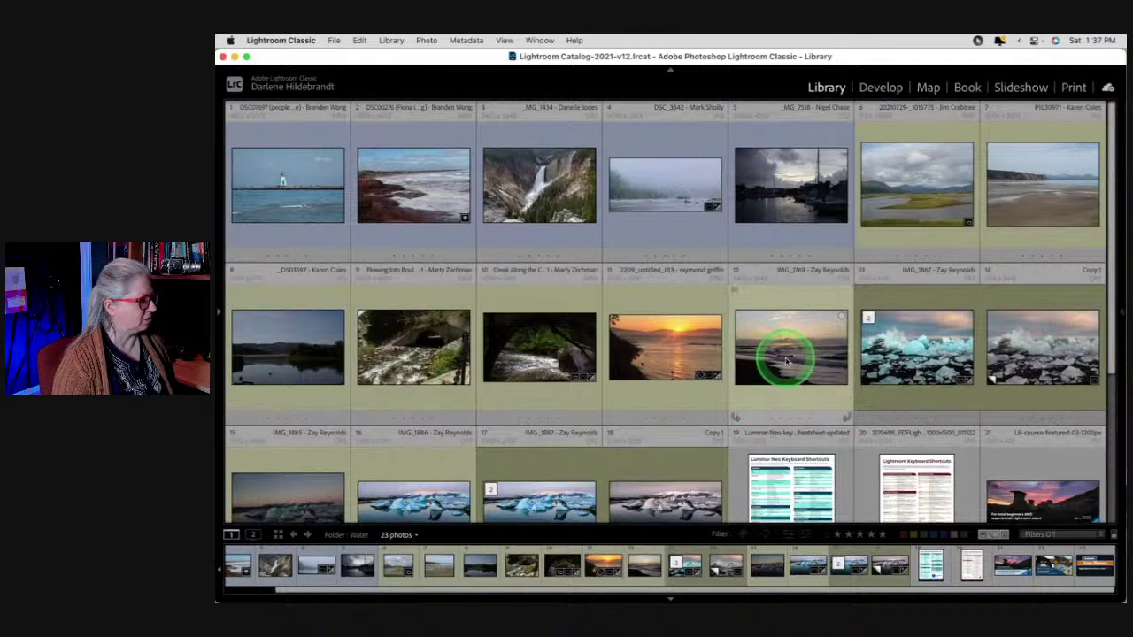
left_click(365, 277)
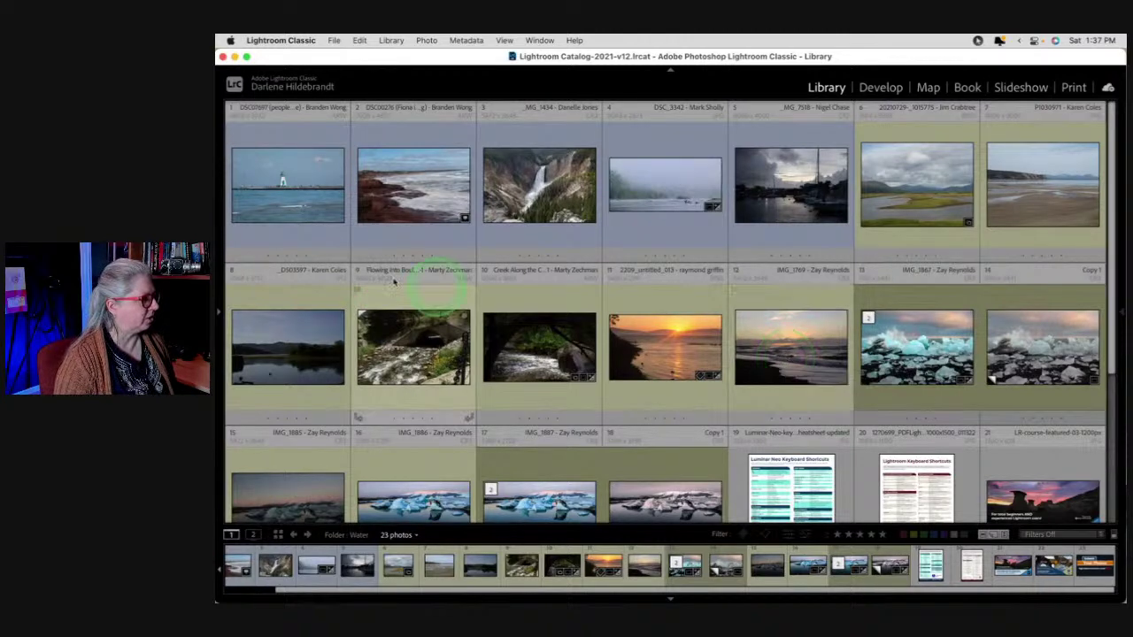
left_click(522, 286)
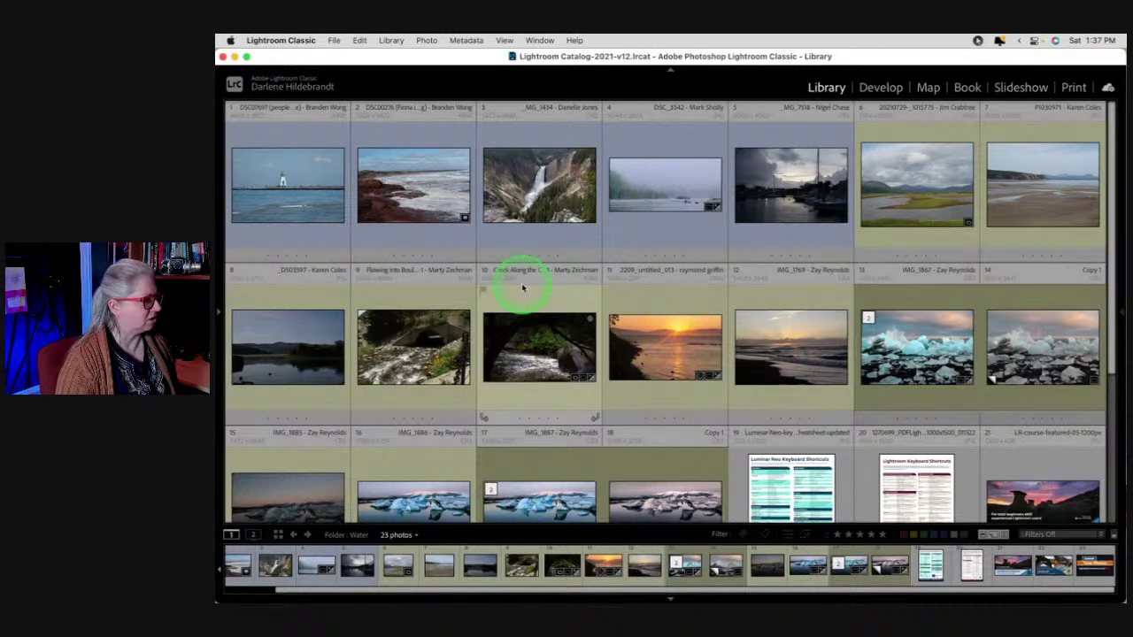
left_click(472, 284)
left_click(336, 252)
left_click(303, 213)
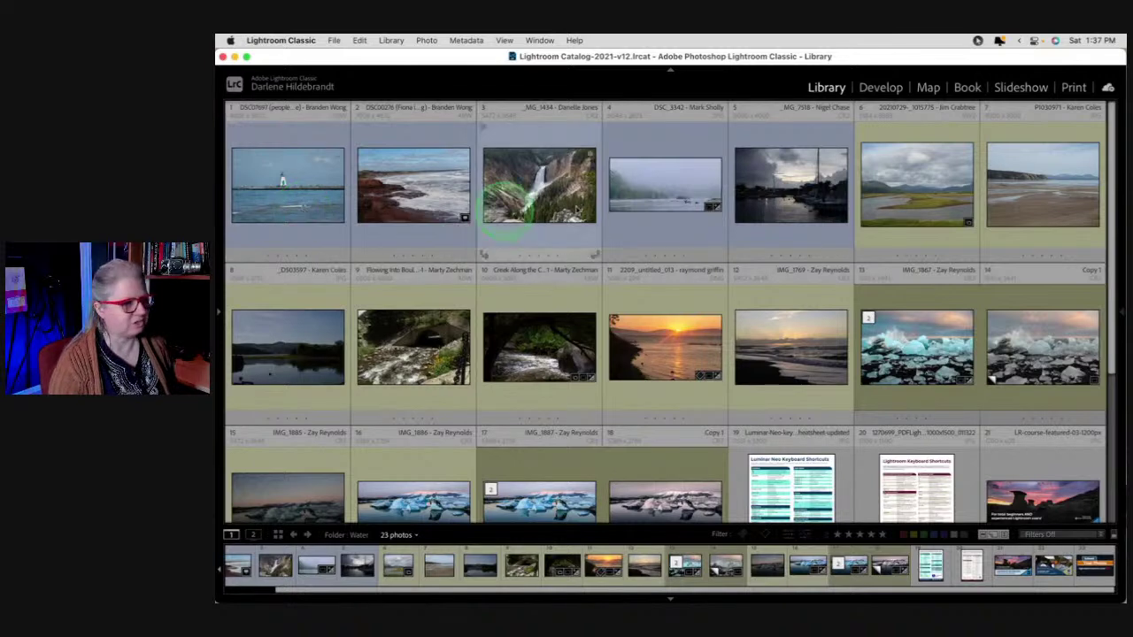
left_click(781, 200)
double_click(781, 200)
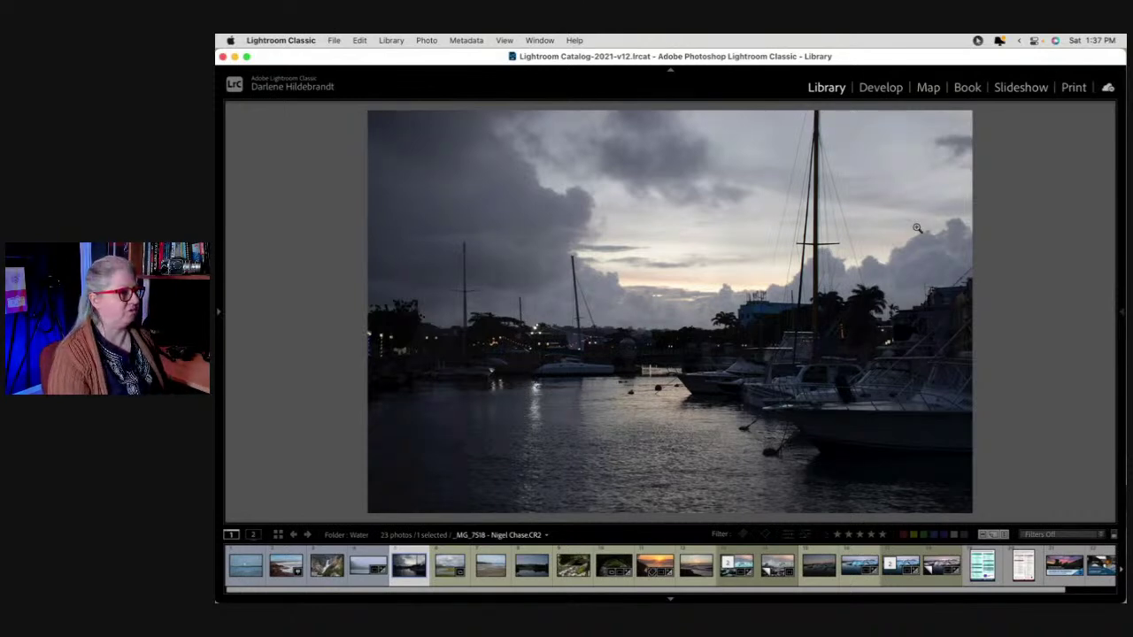
Send the harbour photo to Luminar Neo via Export > Luminar Neo > Open Source Files
left_click_drag(758, 230, 727, 234)
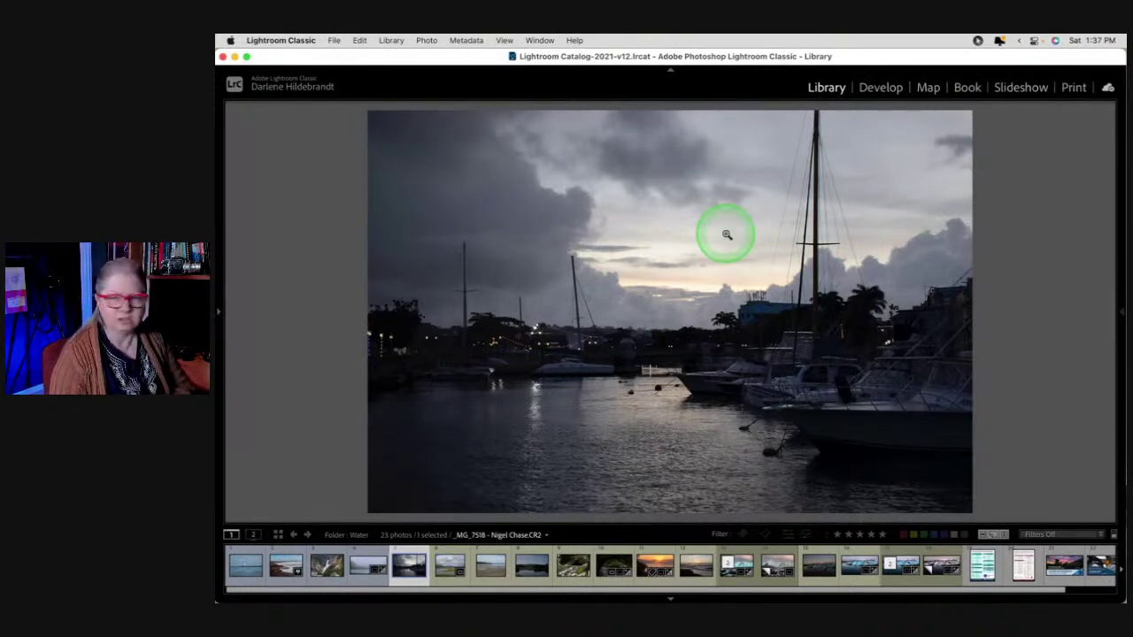
left_click_drag(727, 235, 649, 228)
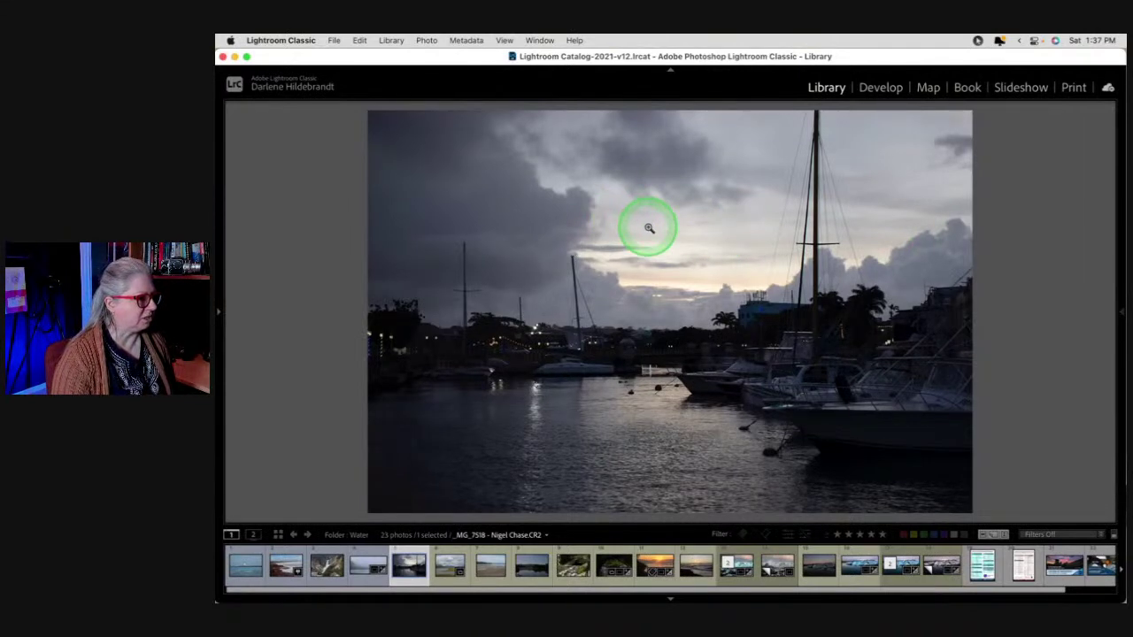
right_click(649, 228)
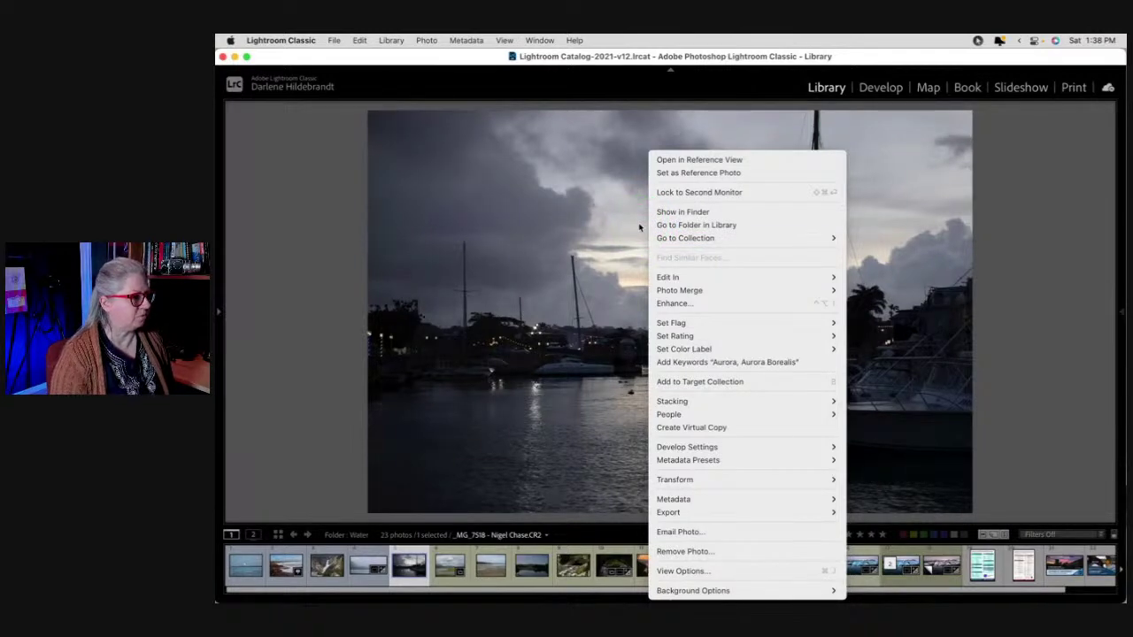
left_click(699, 278)
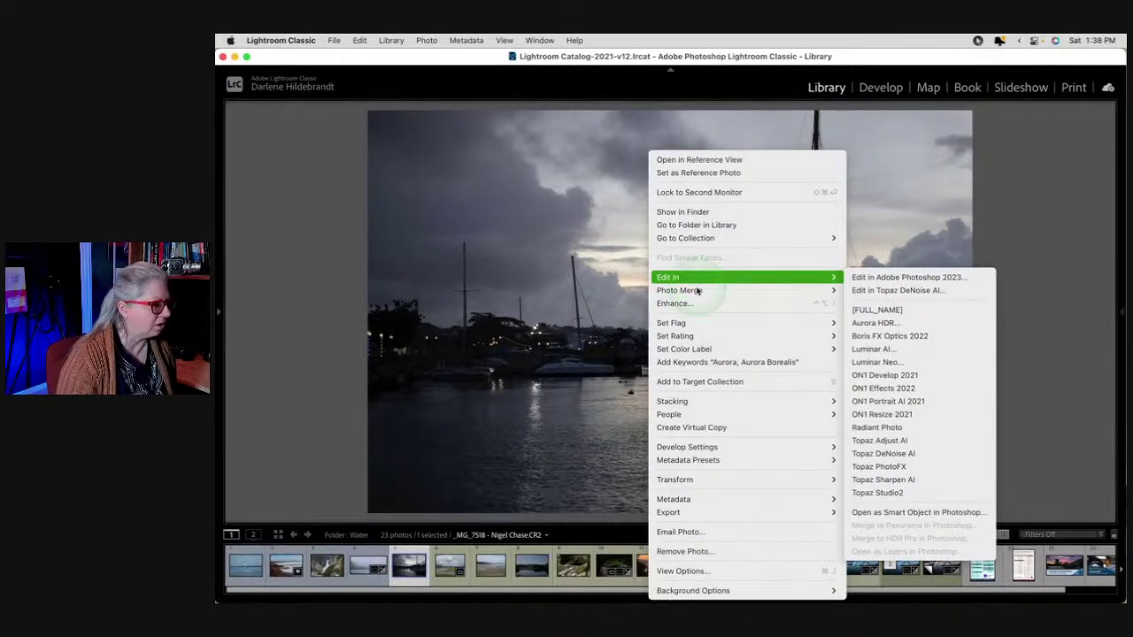
left_click(726, 510)
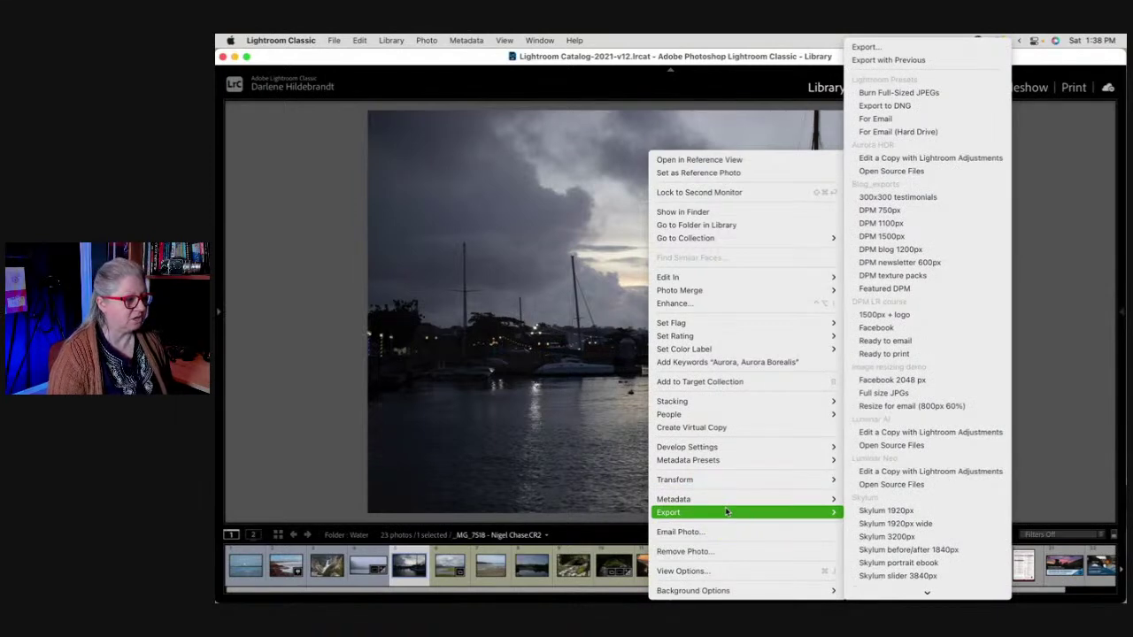
left_click(890, 485)
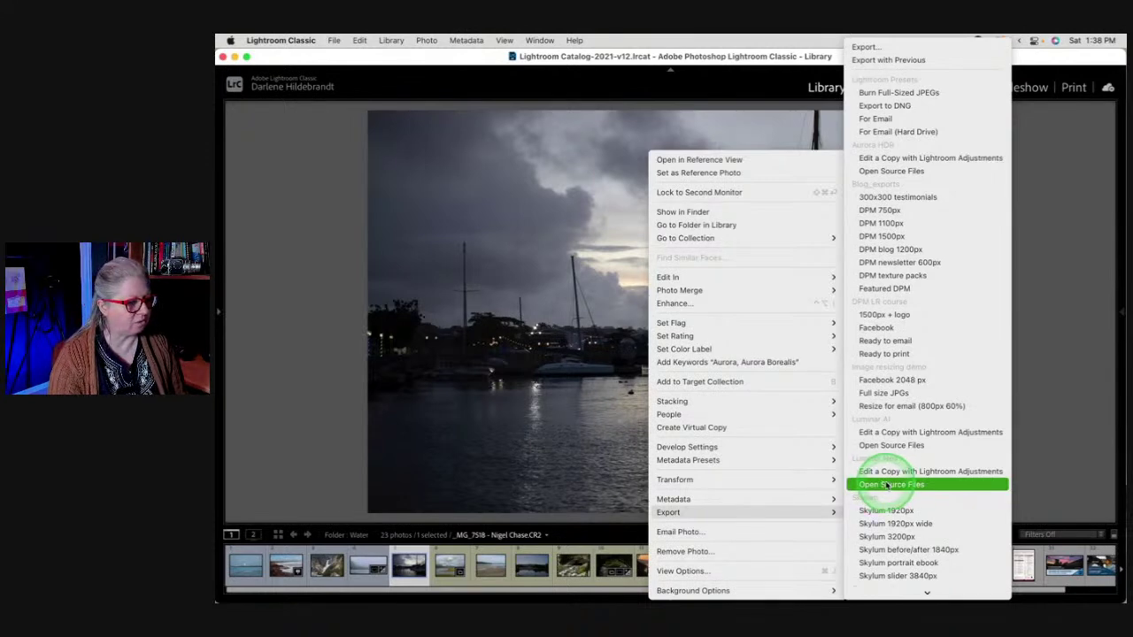
left_click(886, 484)
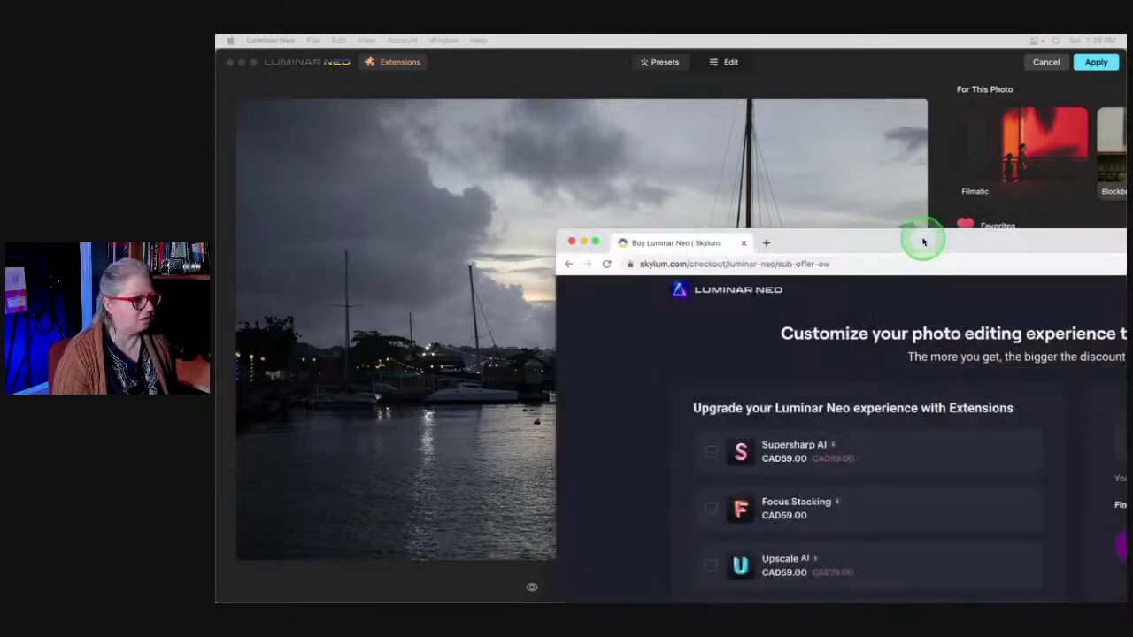
Enlarge Chrome, view the Luminar Neo extensions checkout page via BUY NOW, then close it
left_click_drag(924, 235, 557, 50)
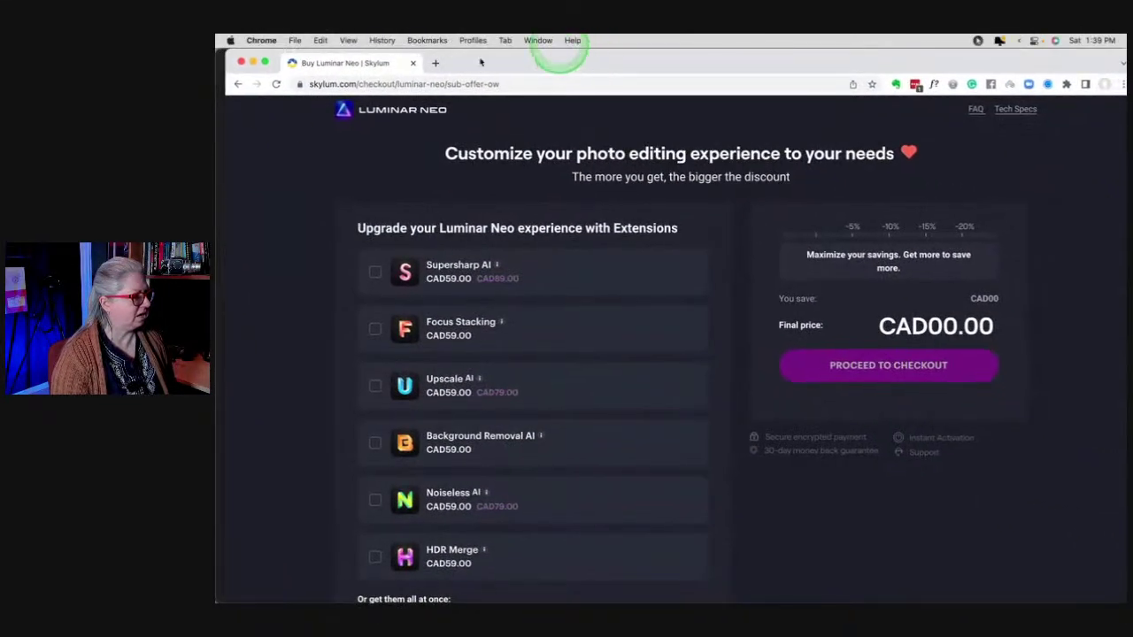
left_click_drag(242, 109, 263, 106)
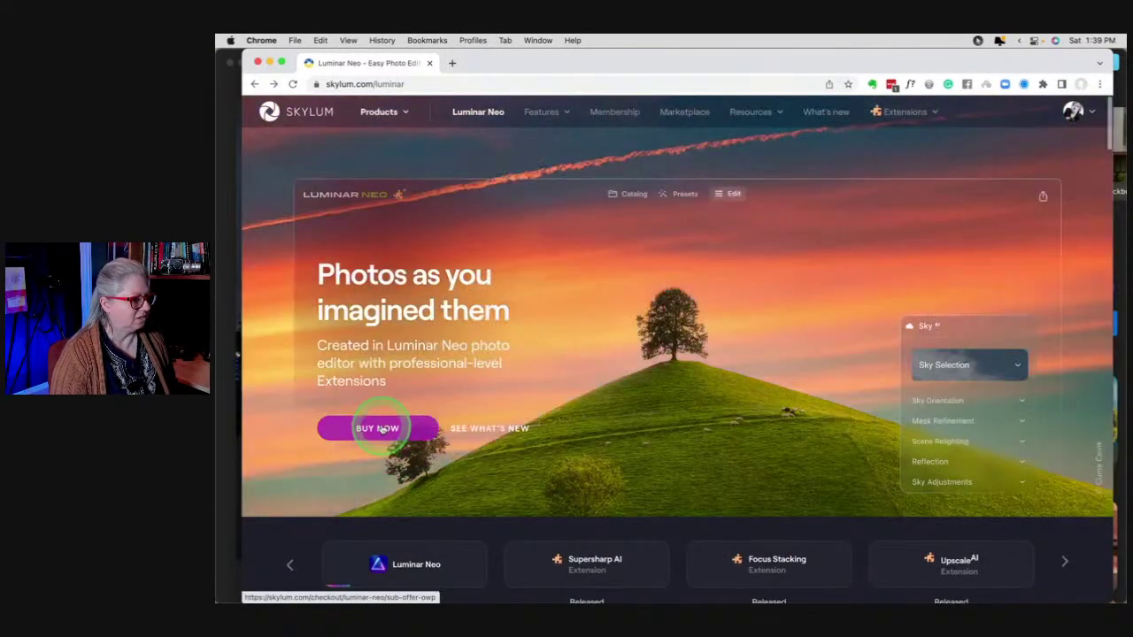
left_click(381, 429)
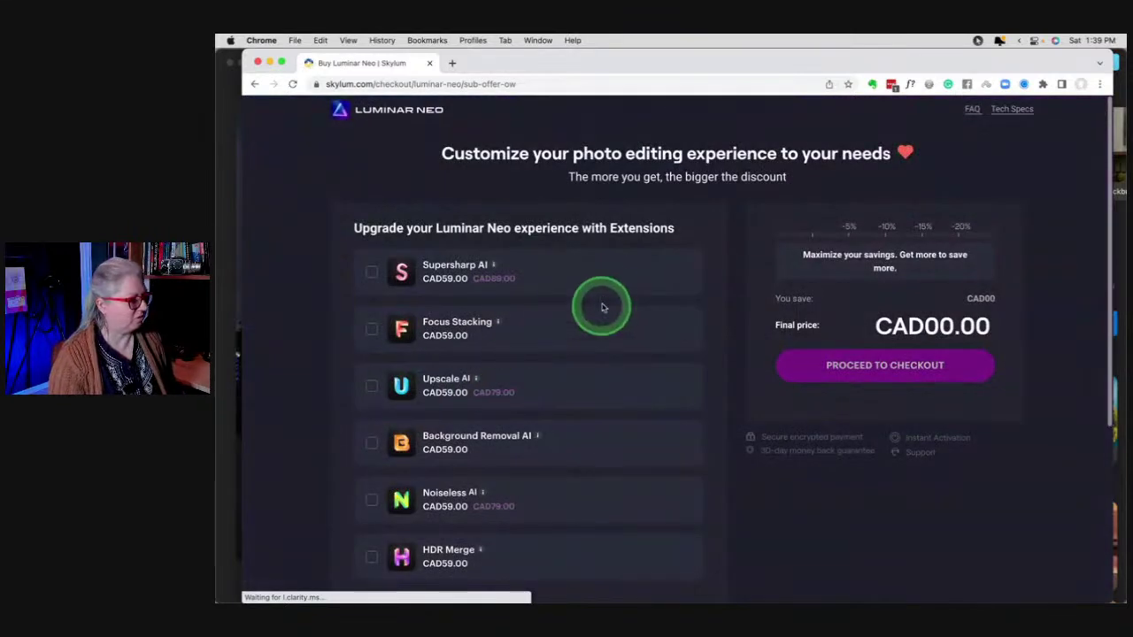
scroll(607, 283, "down", 1)
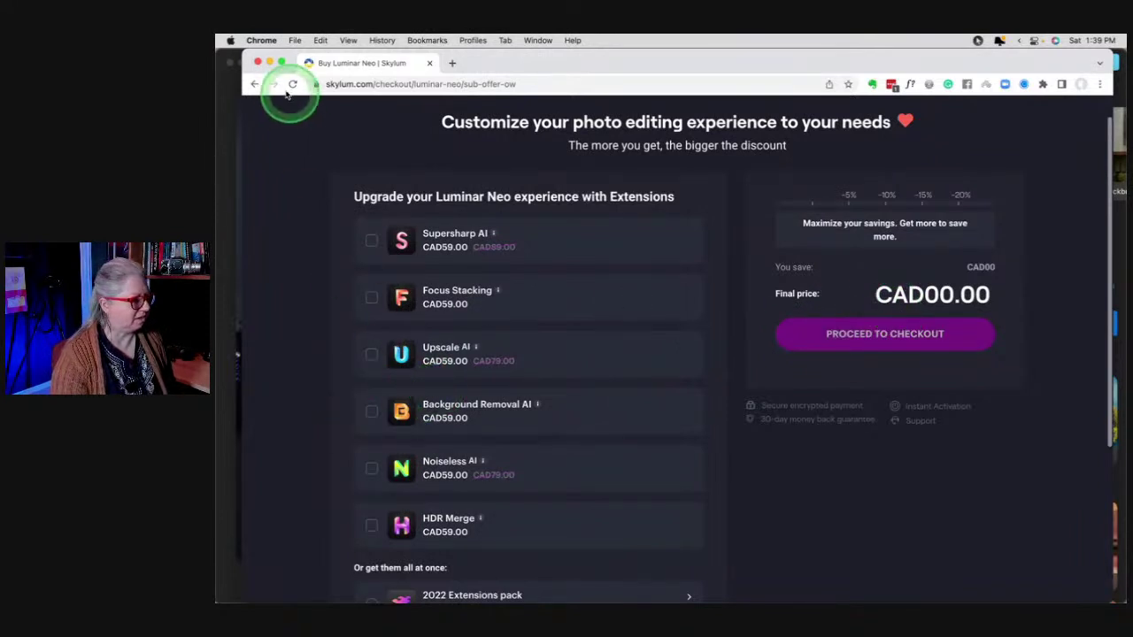
left_click(430, 63)
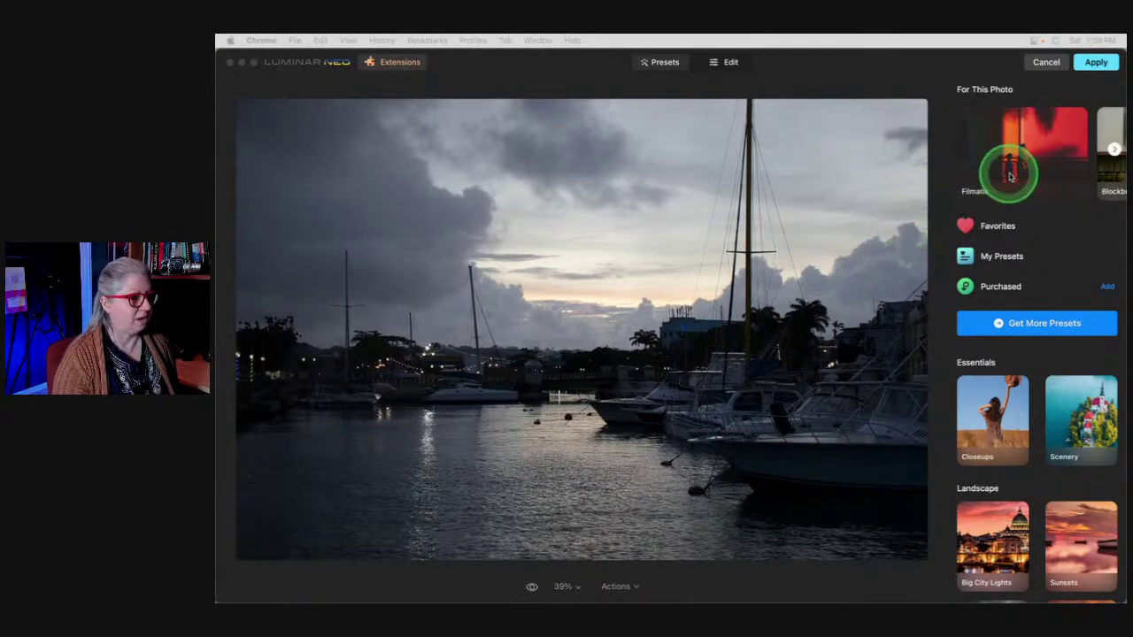
Browse the For This Photo collections and open Waterscapes
left_click(1114, 151)
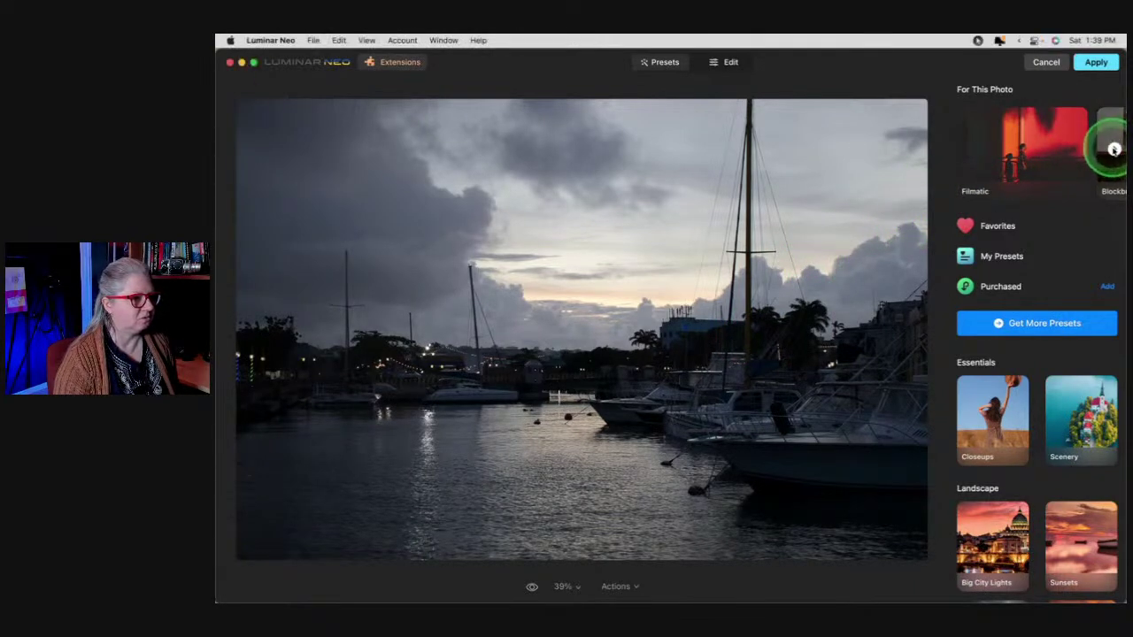
left_click(1114, 151)
left_click(1114, 150)
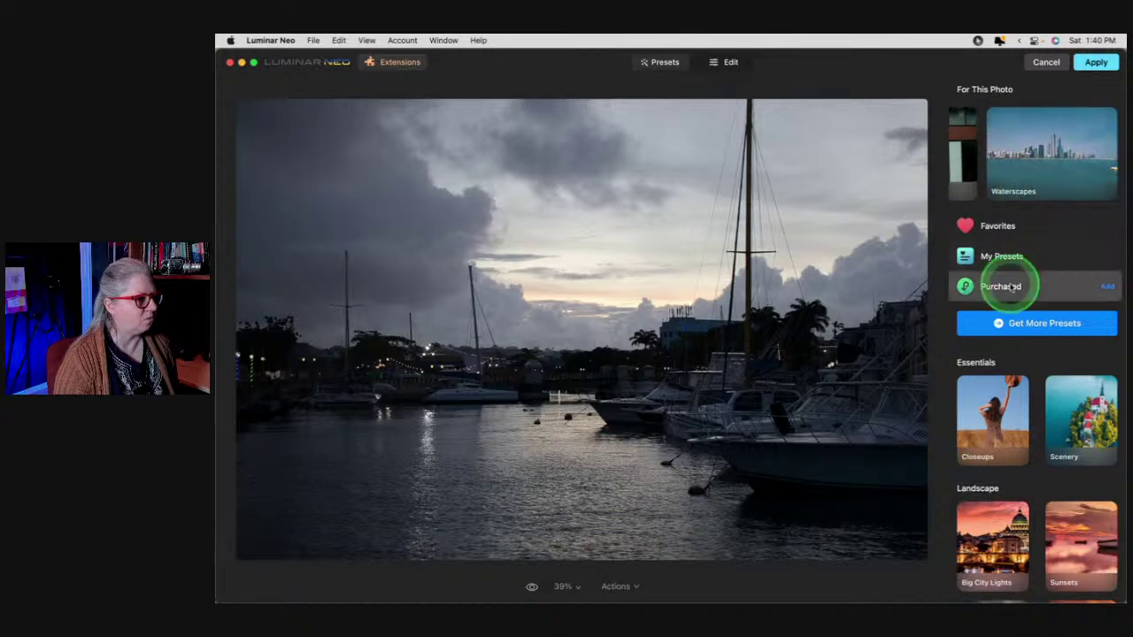
left_click(1034, 152)
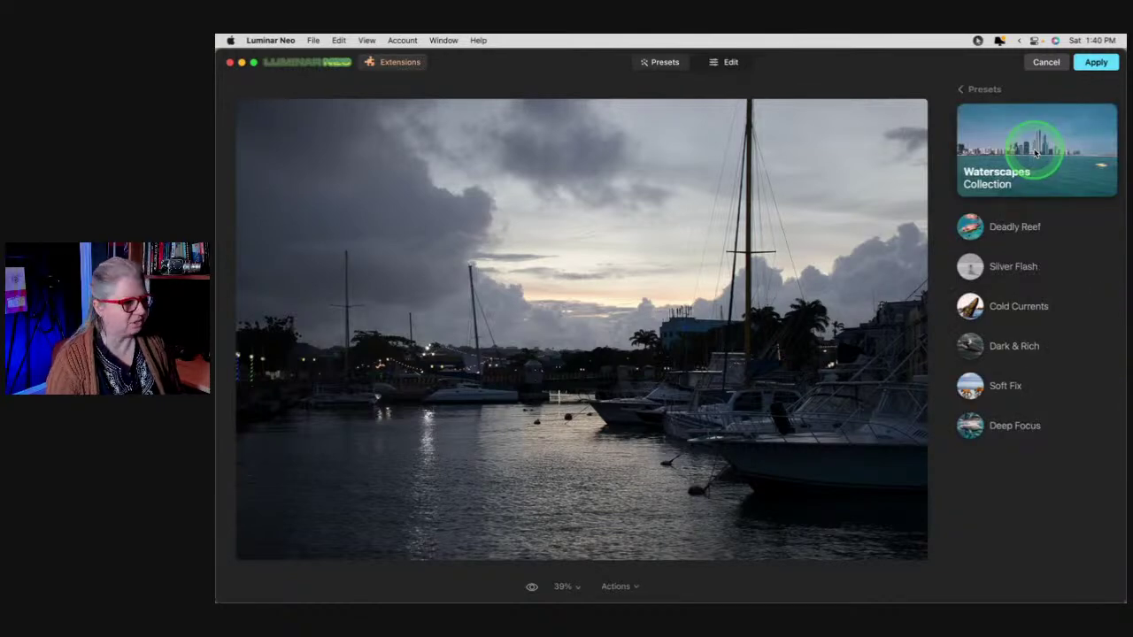
Try Deadly Reef, Cold Currents, Deep Focus and Soft Fix, then return to preset categories
left_click(1016, 226)
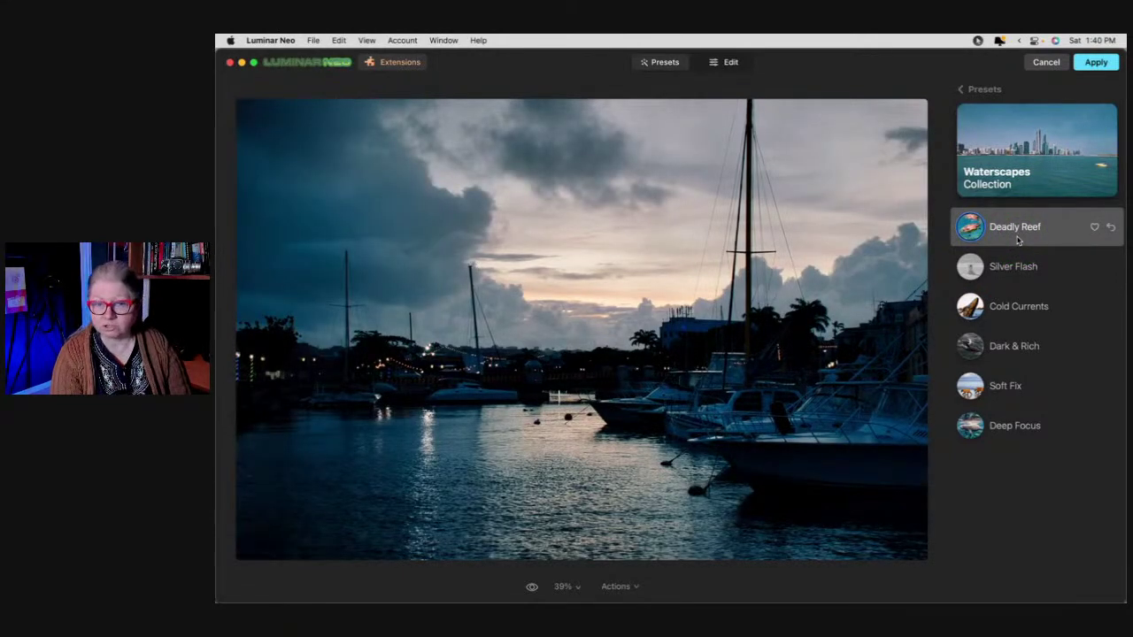
left_click(1017, 308)
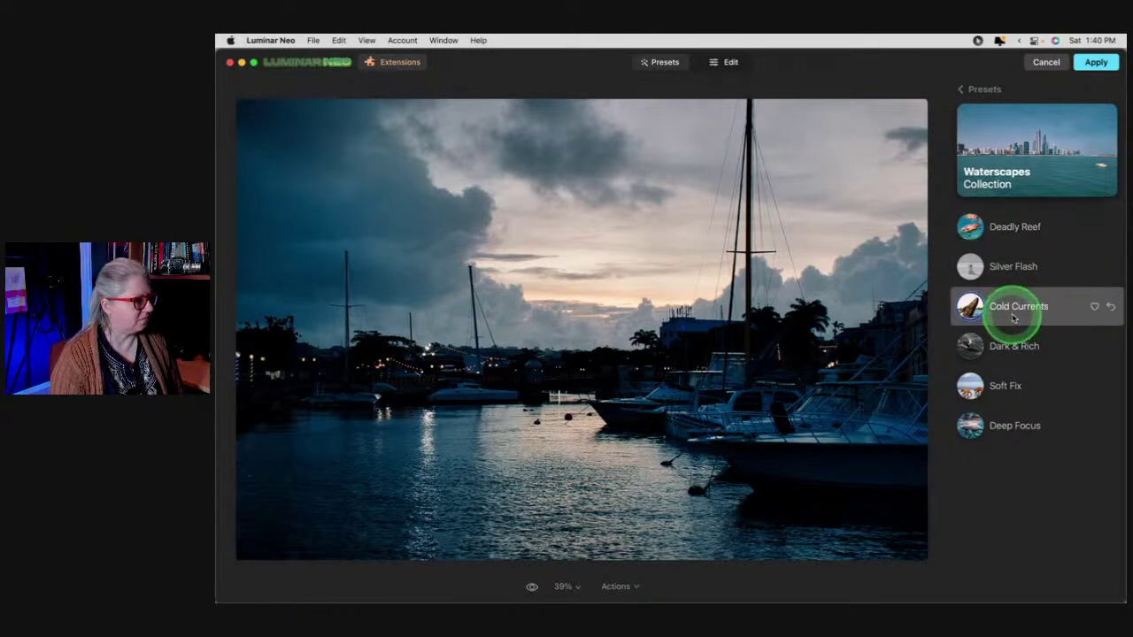
left_click(1021, 437)
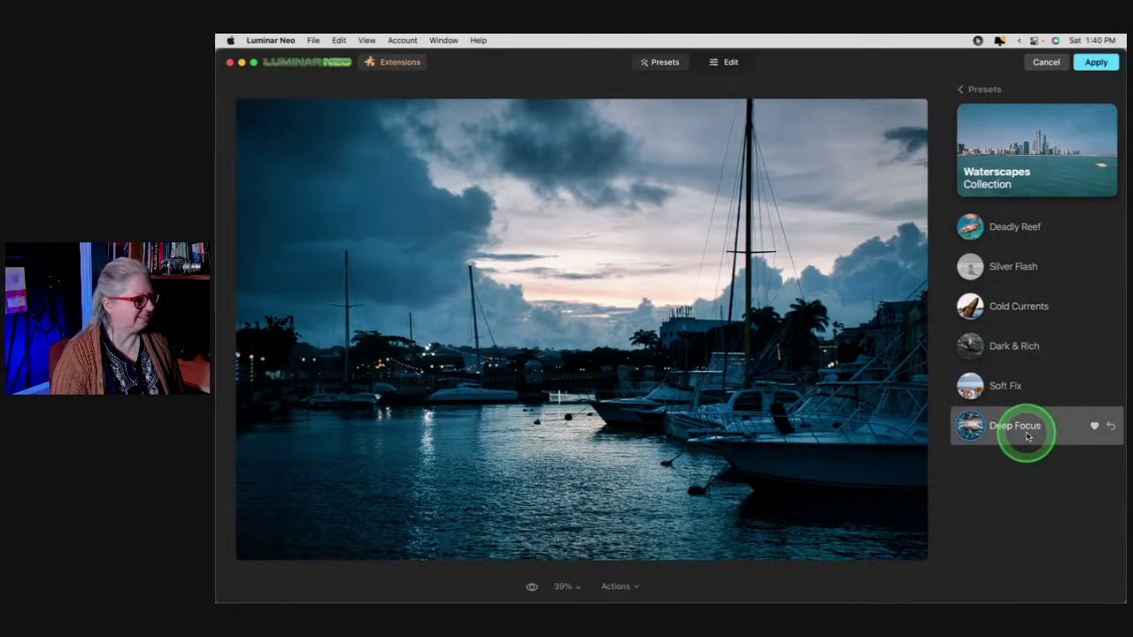
left_click(1027, 435)
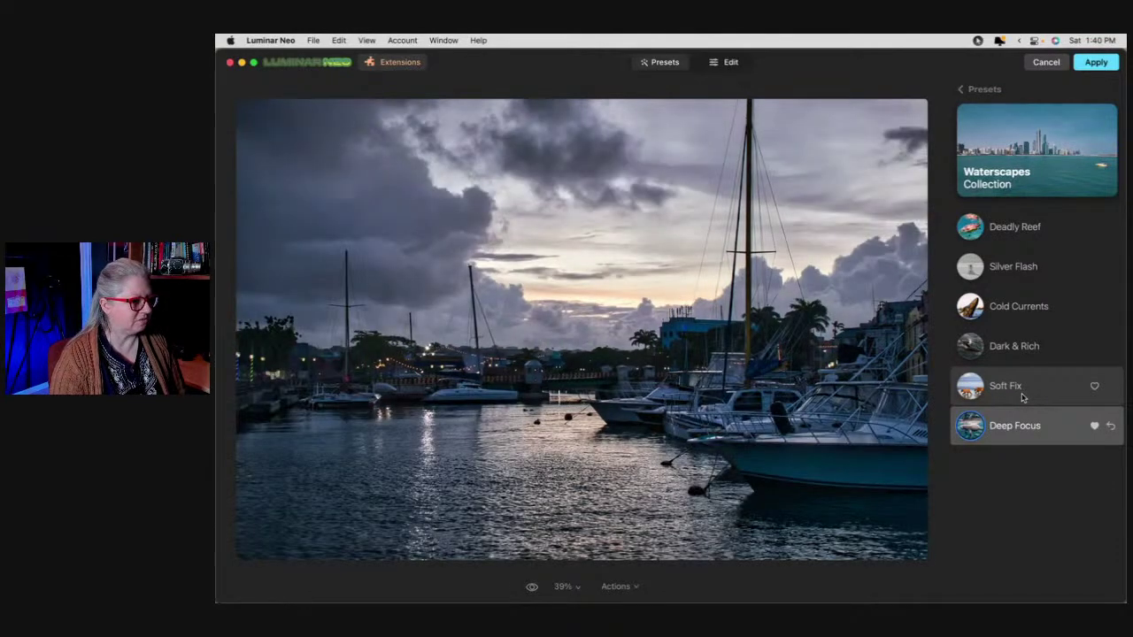
left_click(1023, 397)
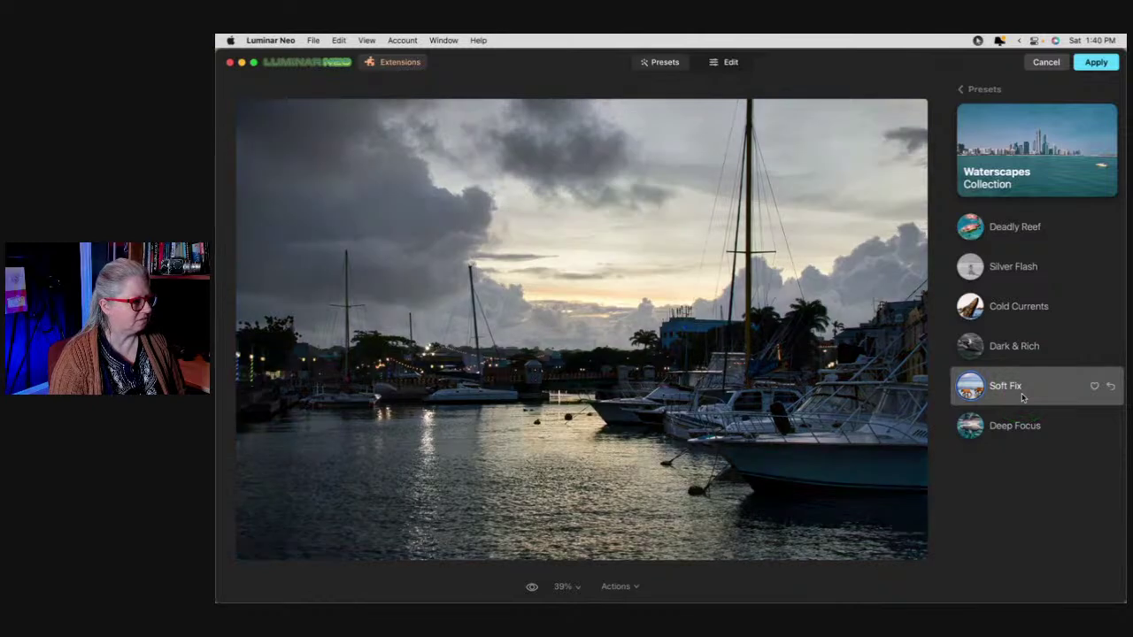
left_click(1022, 432)
left_click(1024, 398)
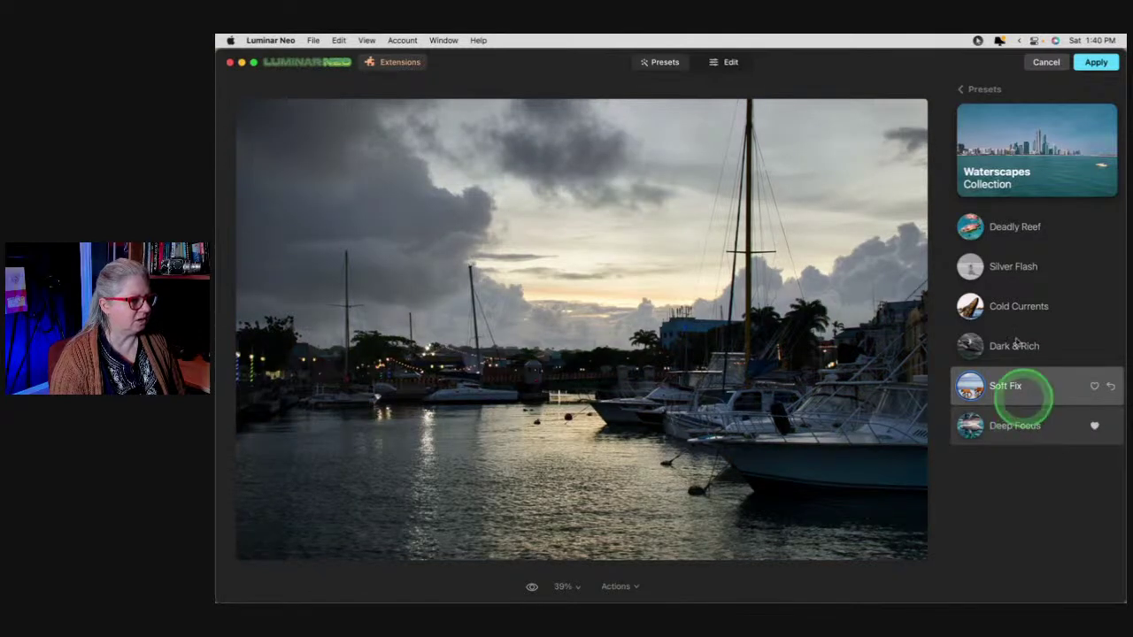
left_click(984, 89)
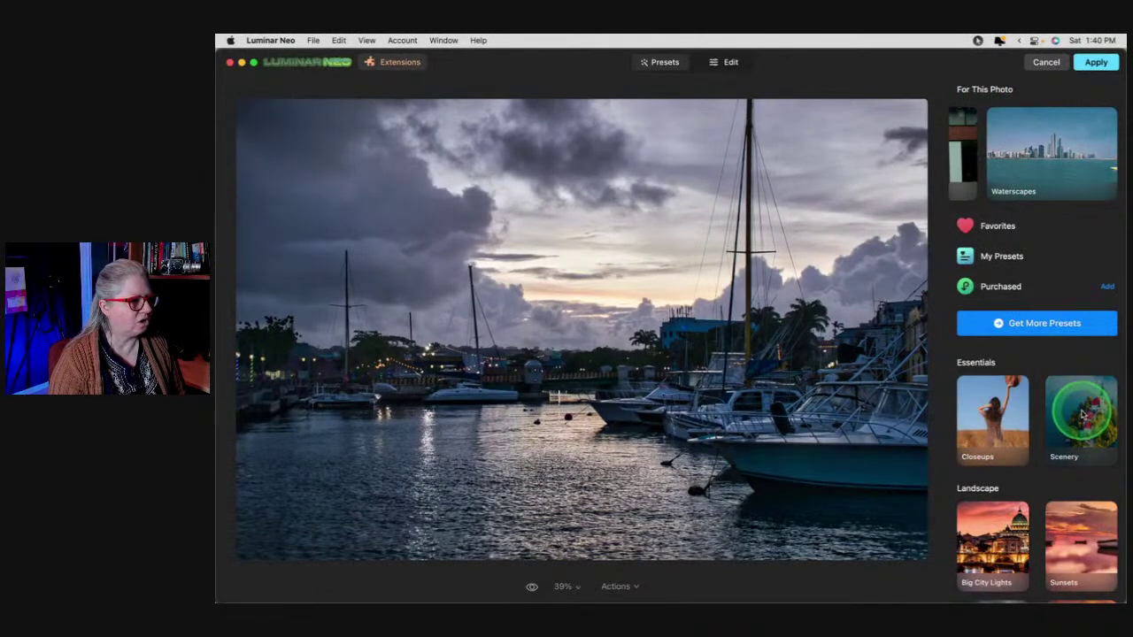
Try the Sunsets presets Impact, Hyperdrive and Dream Film on the harbour photo, then switch to Edit
scroll(1075, 416, "down", 2)
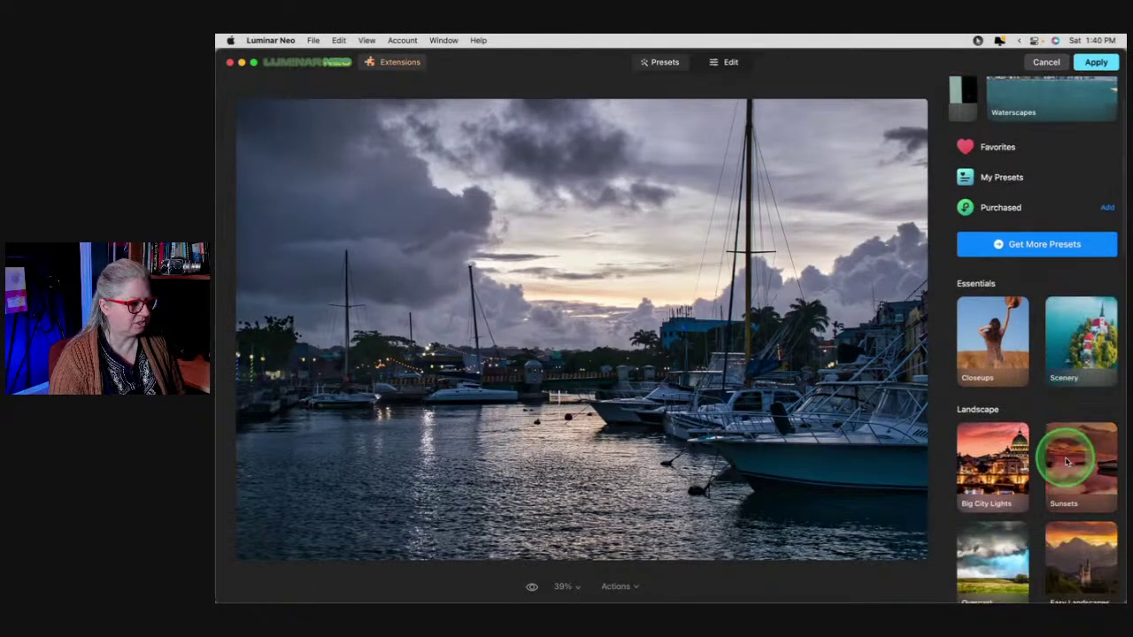
left_click(1067, 460)
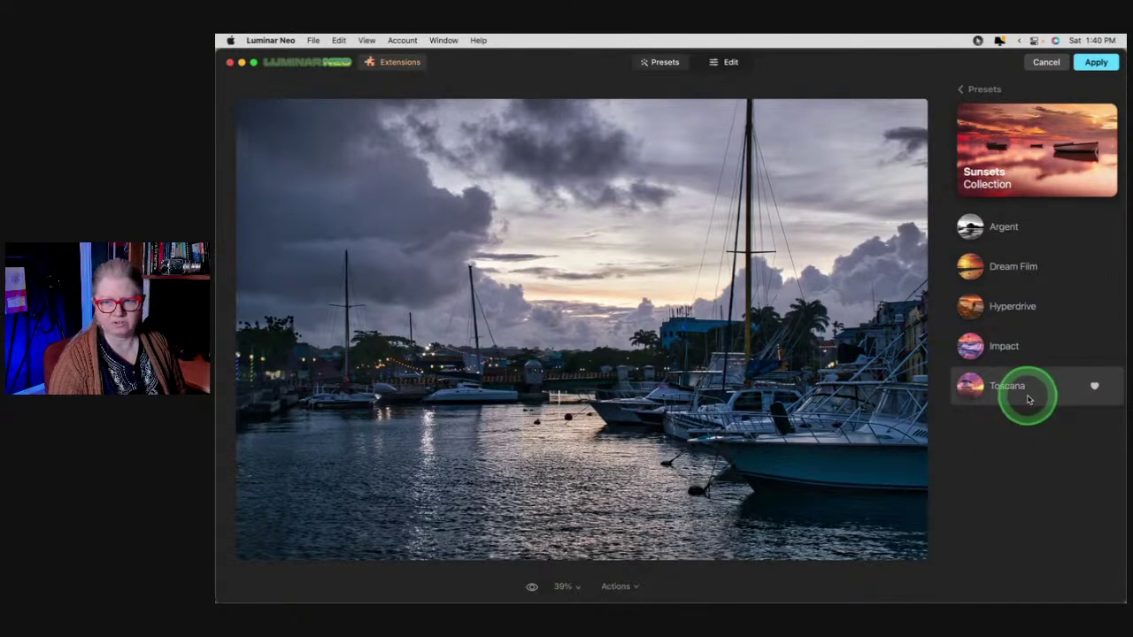
left_click(1027, 358)
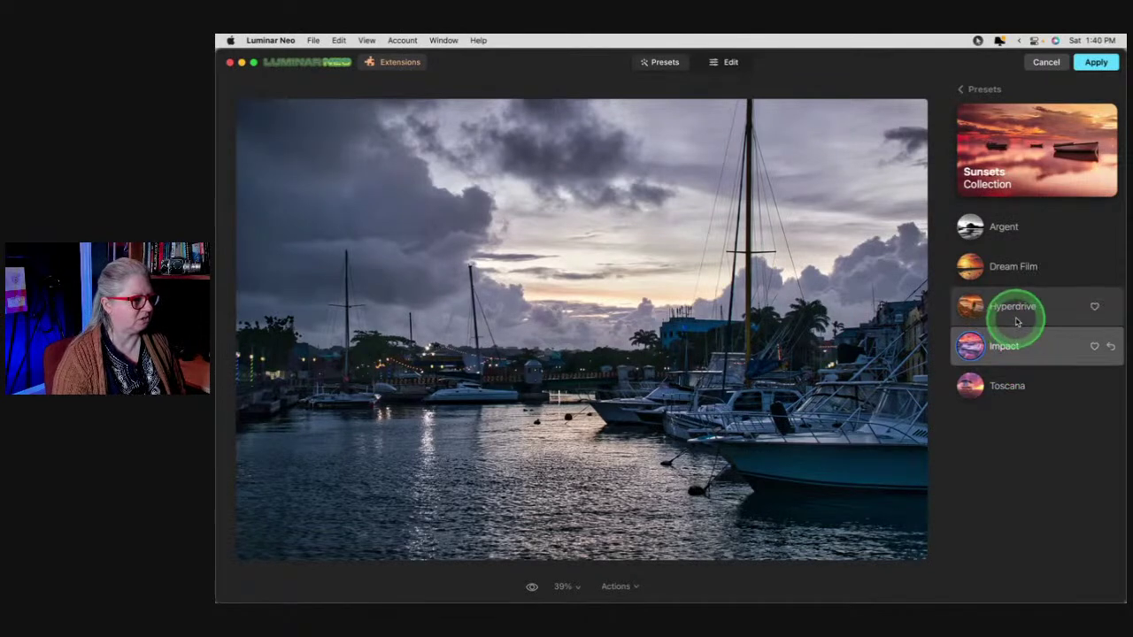
left_click(1016, 321)
left_click(1025, 319)
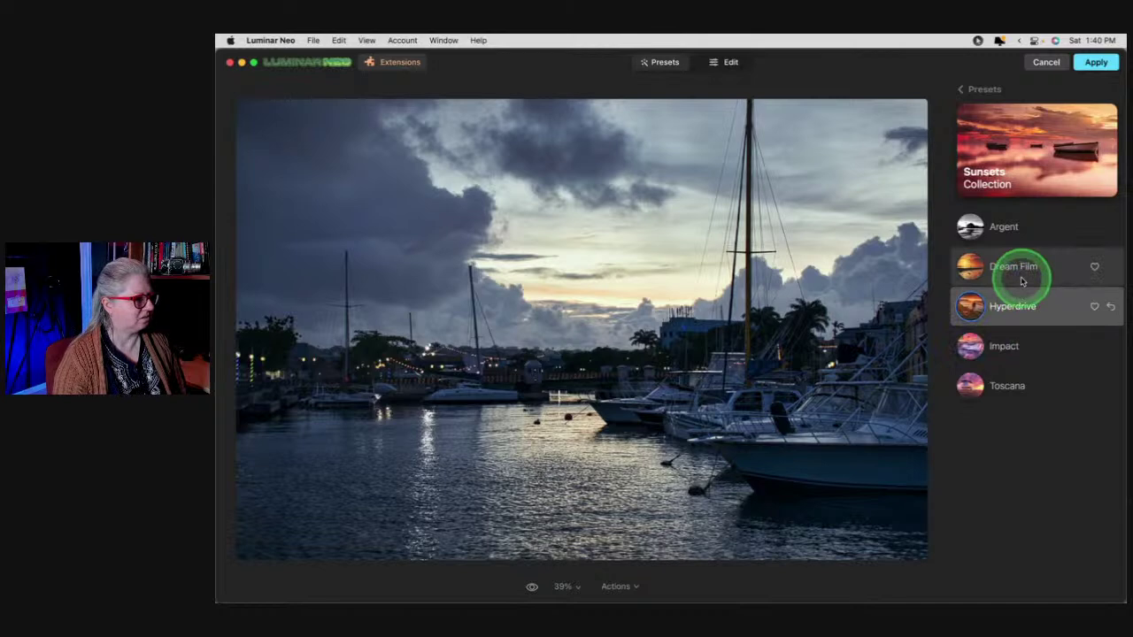
left_click(1028, 280)
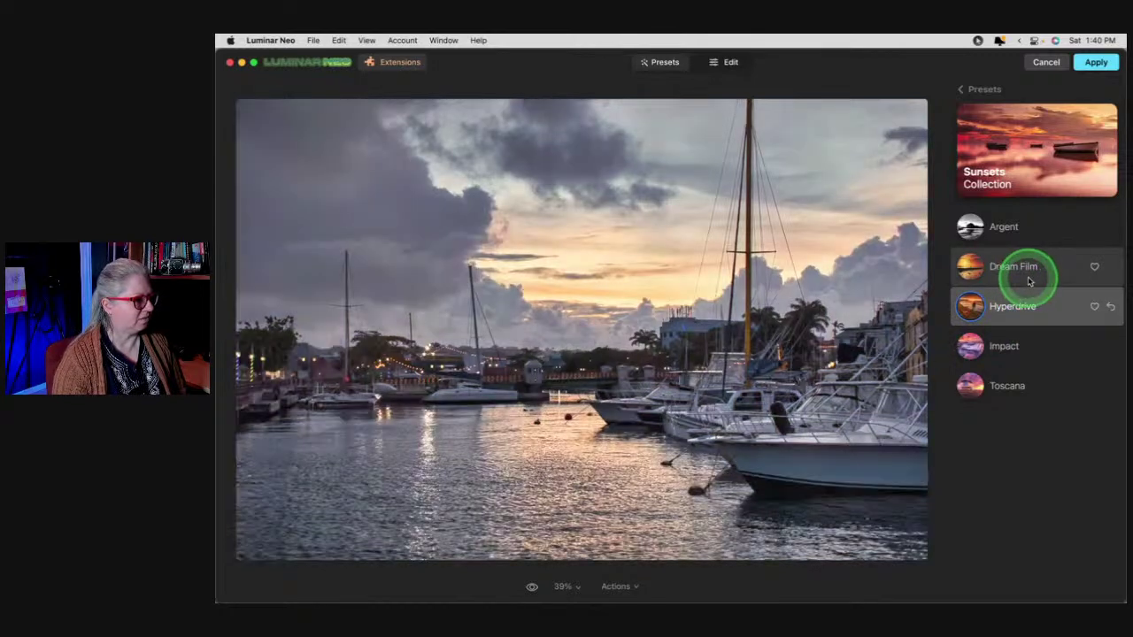
left_click(1029, 279)
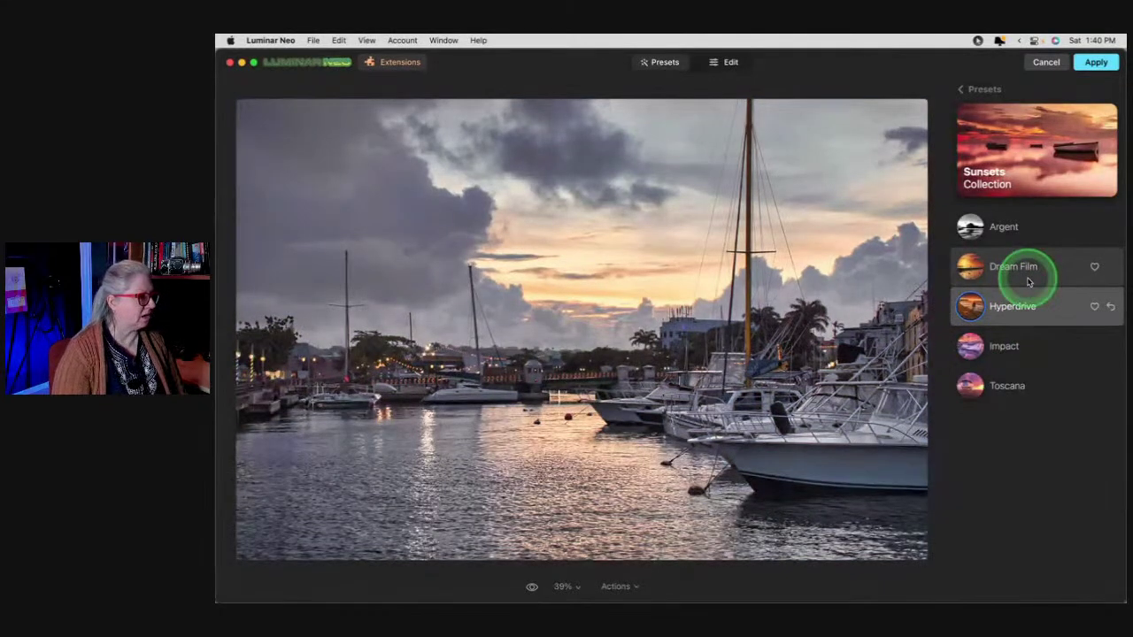
left_click(1029, 280)
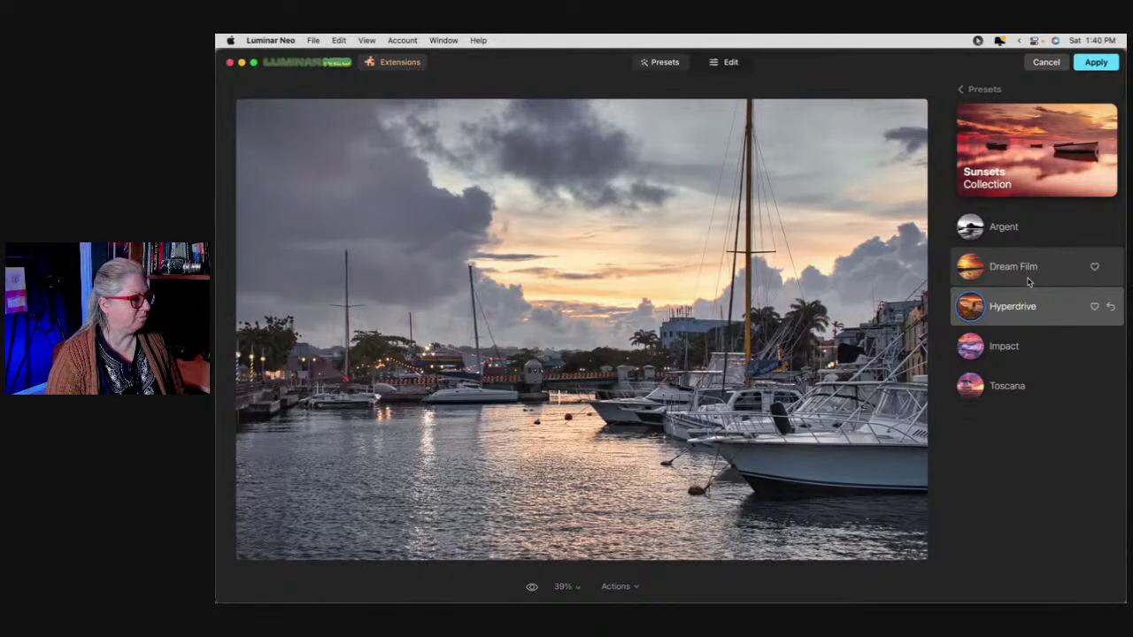
left_click(1029, 280)
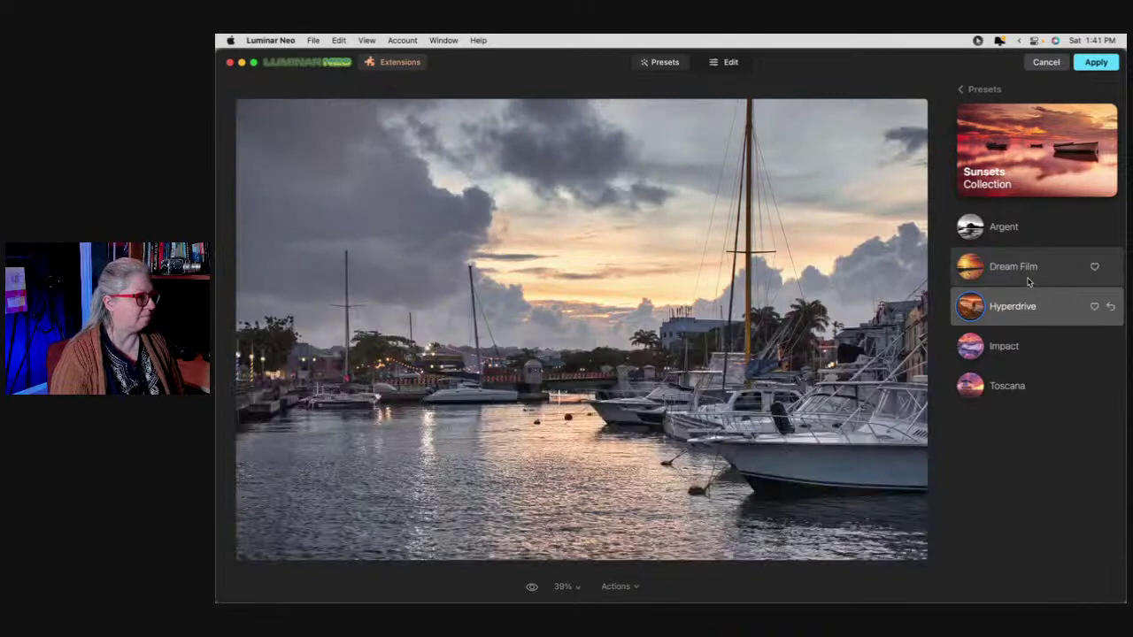
left_click(1029, 281)
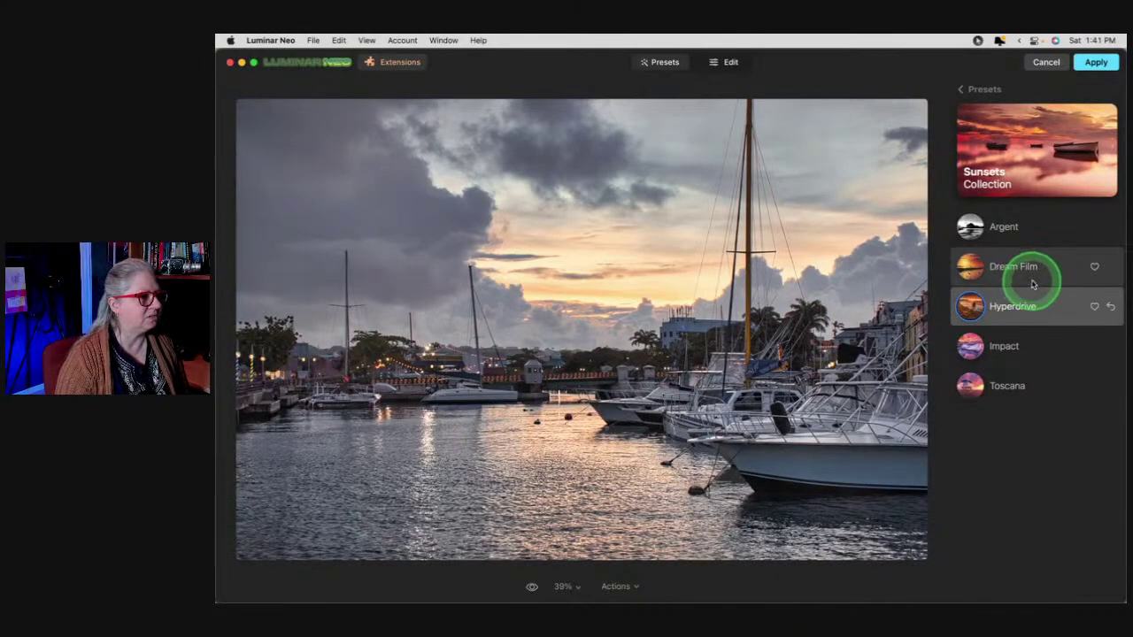
left_click(731, 63)
left_click(979, 286)
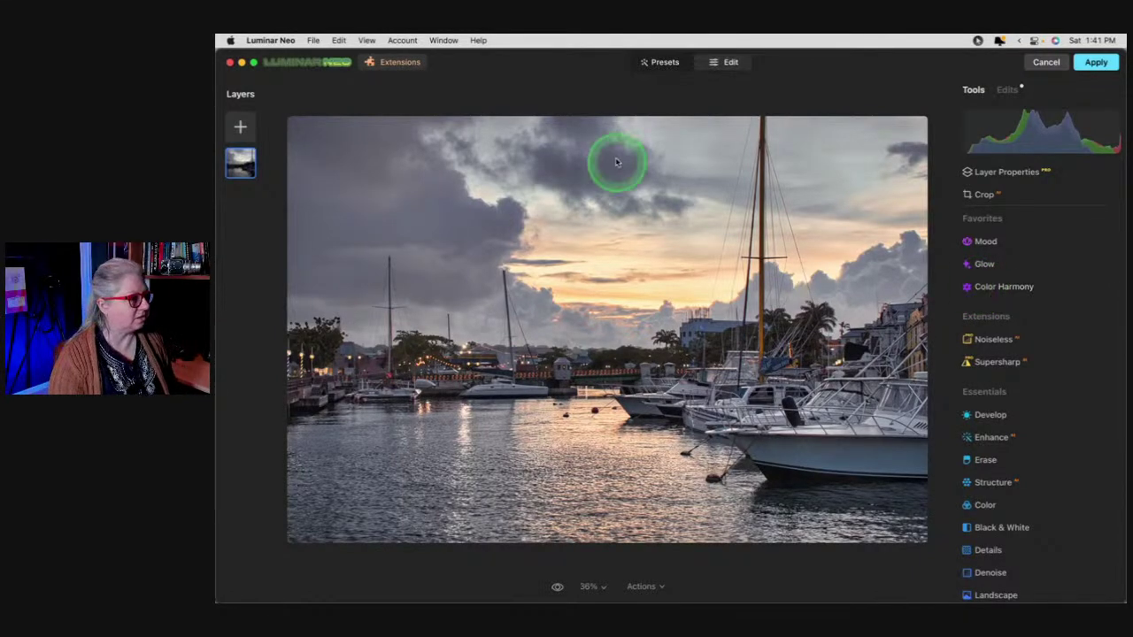
Expand the Develop edits' Blacks & Whites and Curves sections to reveal the tone curve
left_click(1009, 89)
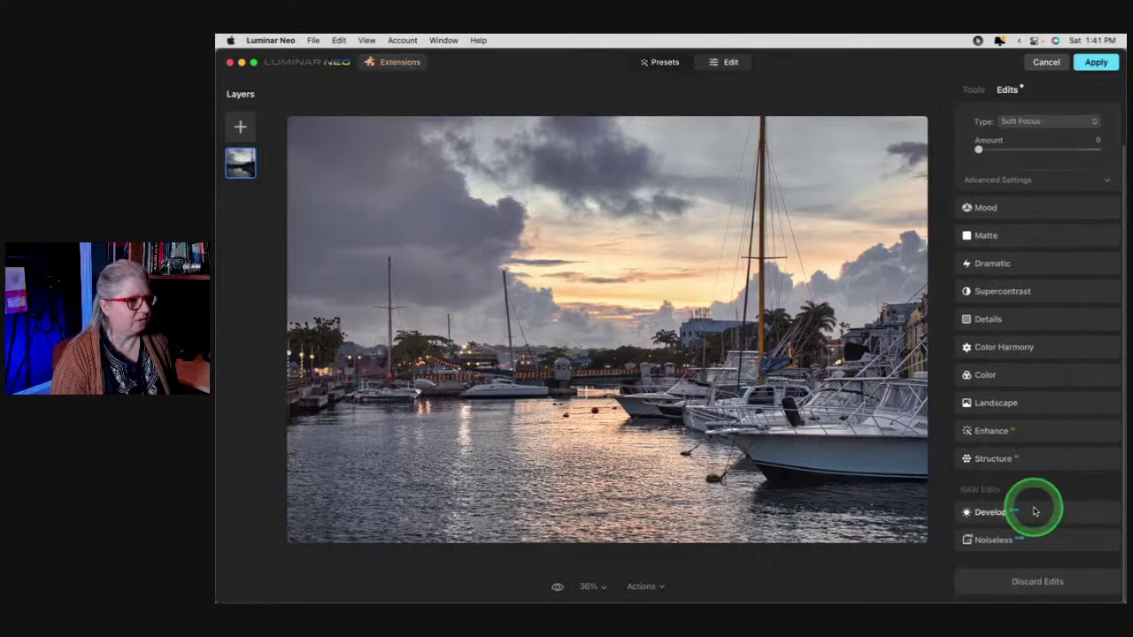
left_click(1032, 327)
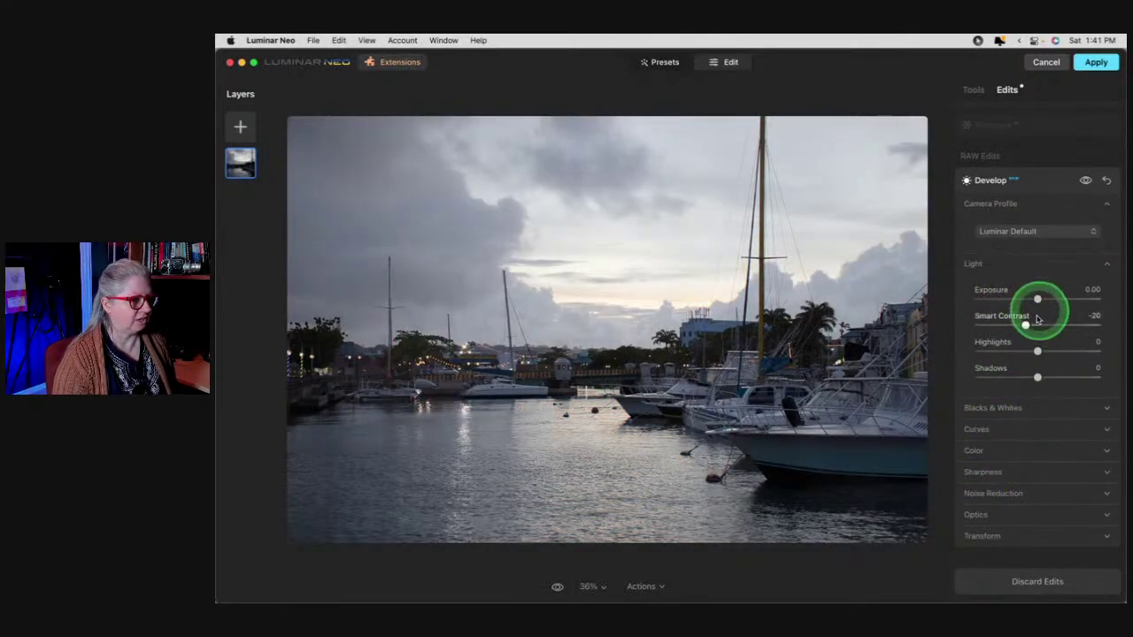
left_click(1004, 409)
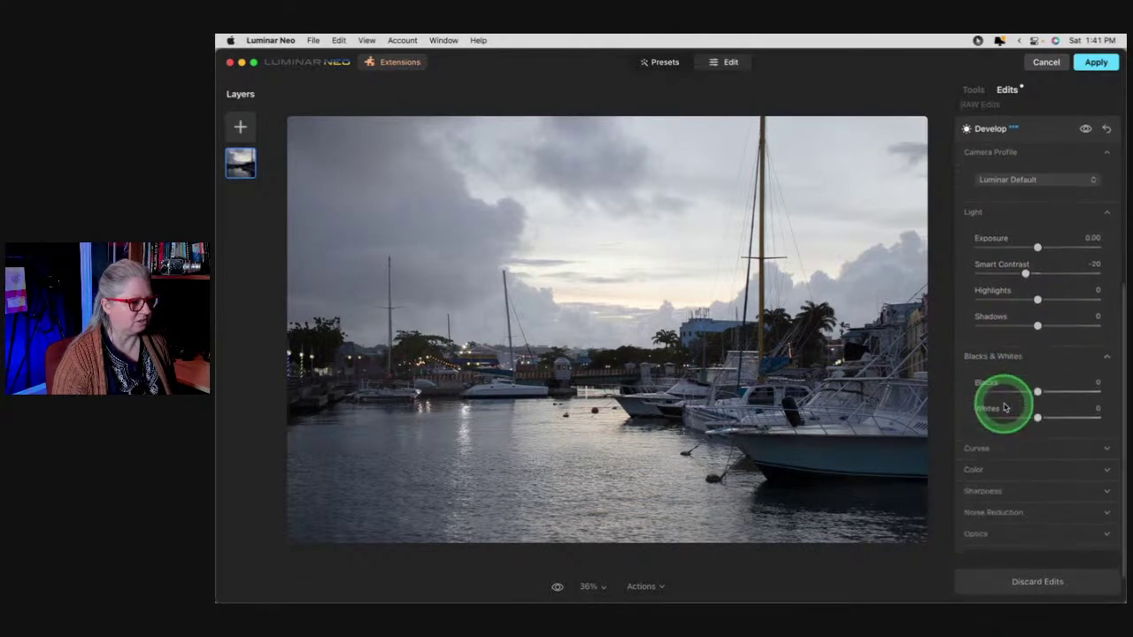
left_click(995, 441)
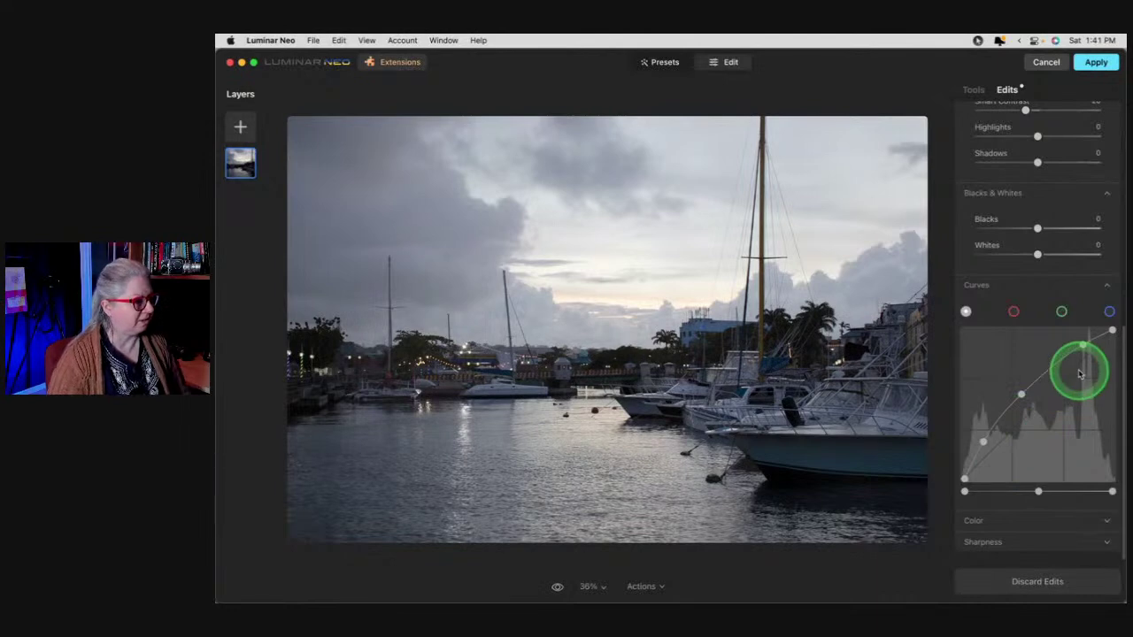
Toggle the Develop edits off and on to compare the harbor photo, leaving them on
scroll(1078, 373, "up", 5)
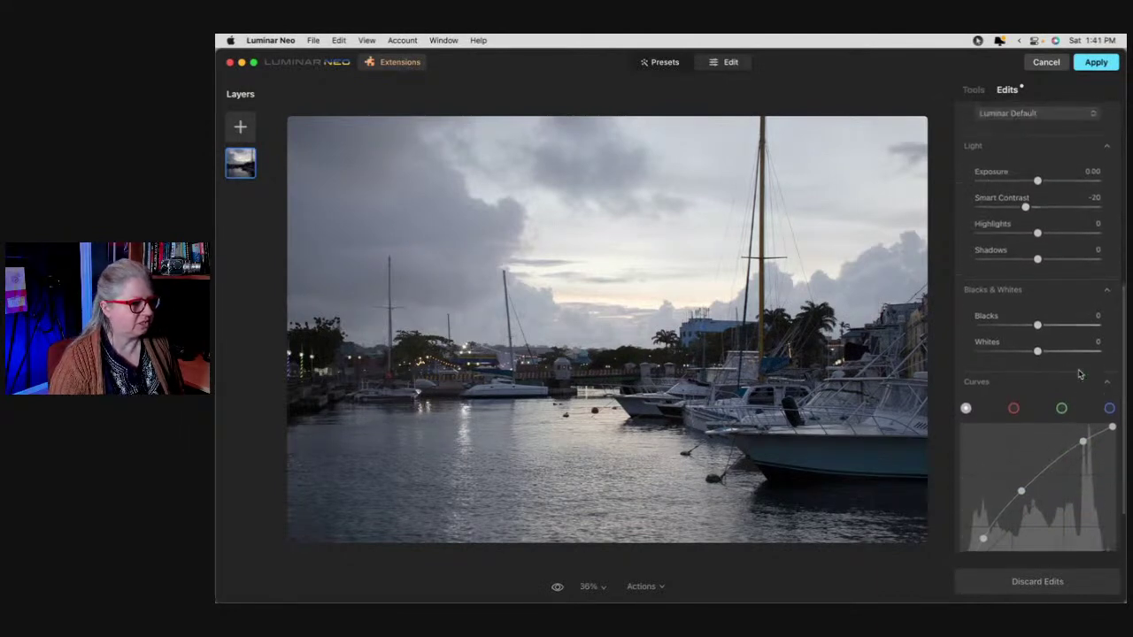
left_click(1085, 173)
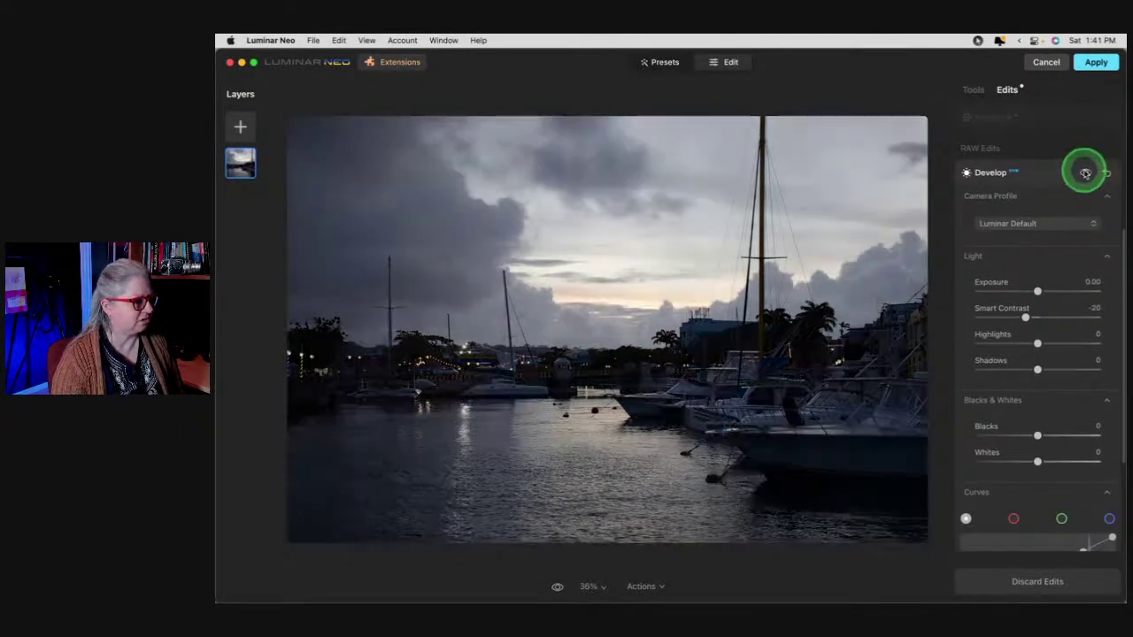
left_click(1085, 173)
left_click(1085, 174)
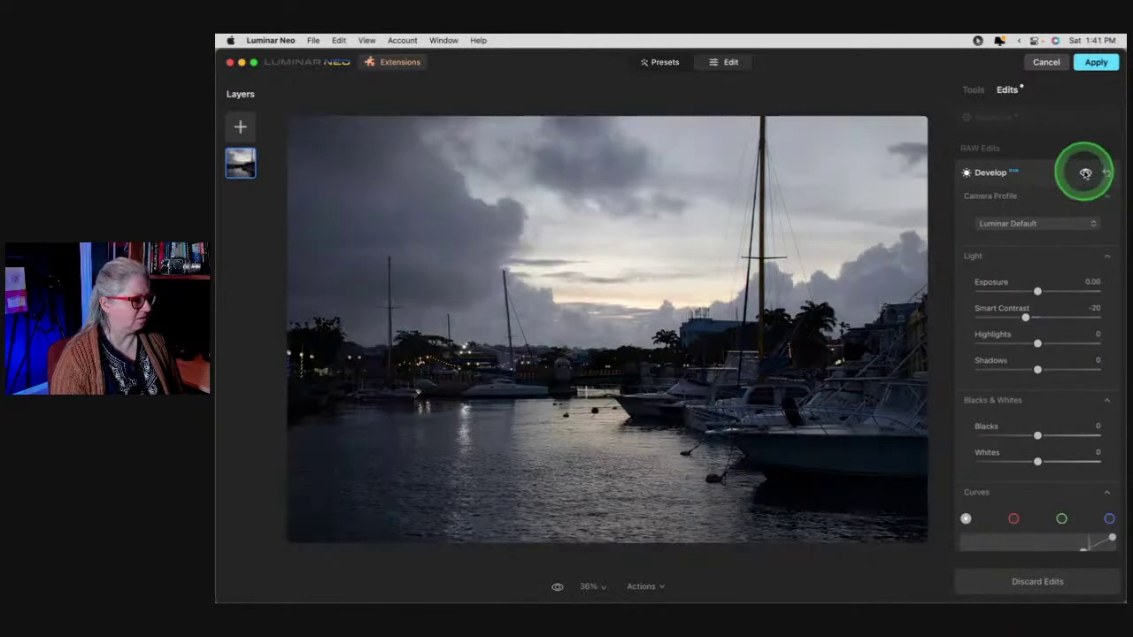
left_click(1085, 172)
scroll(1034, 296, "down", 5)
scroll(1036, 297, "down", 2)
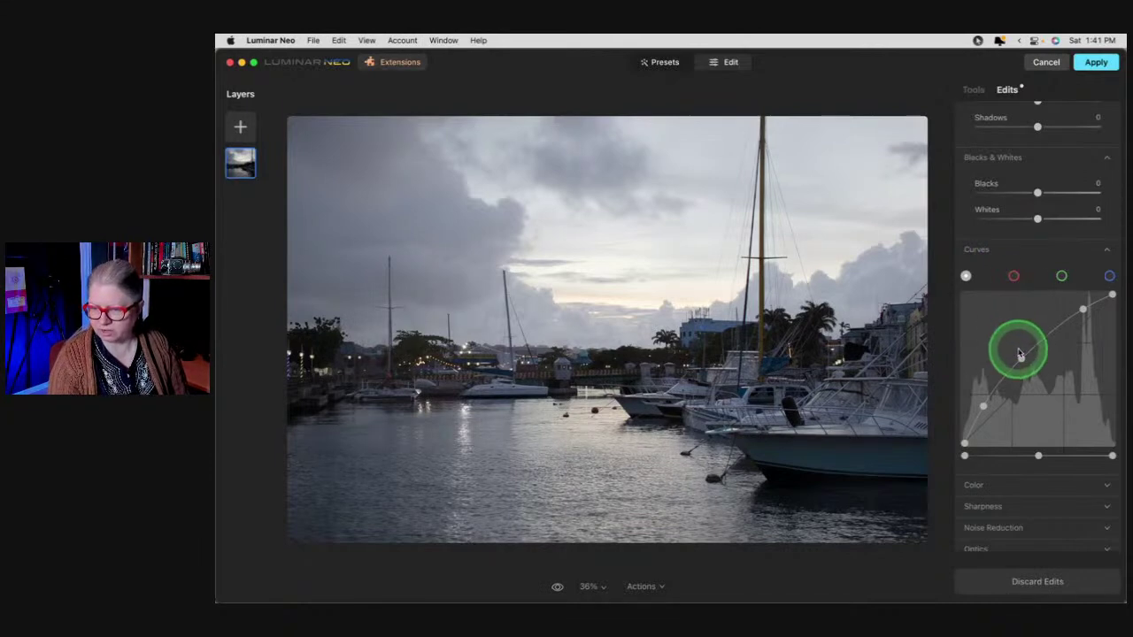
scroll(1018, 343, "down", 2)
scroll(1018, 347, "down", 1)
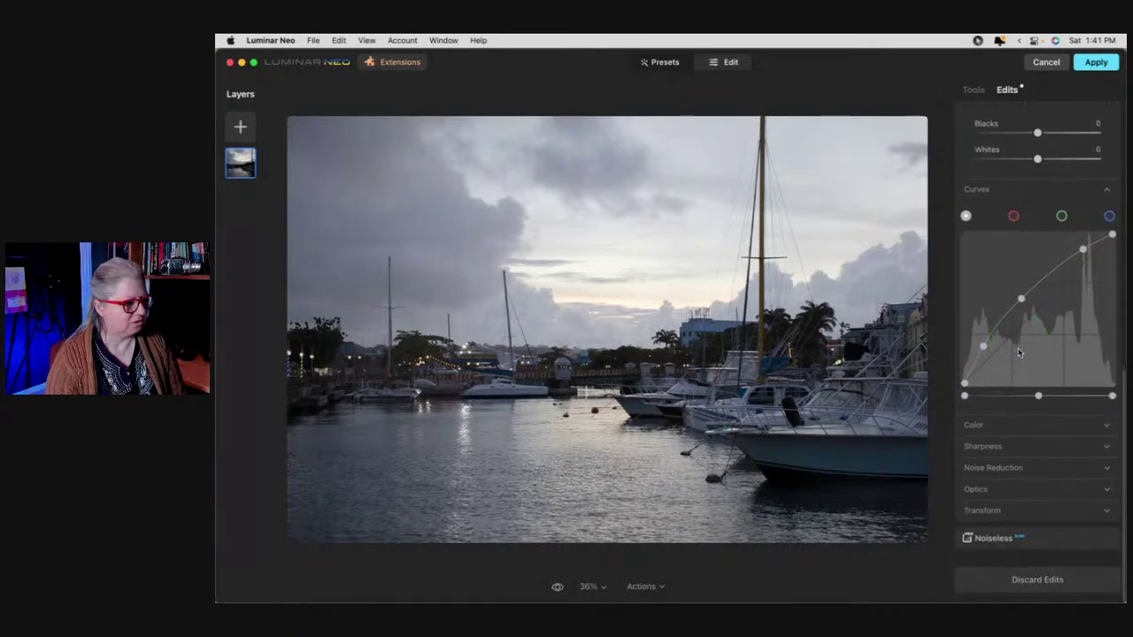
In Optics, turn on Auto Distortion Corrections, Auto Defringe and chromatic aberration fixing
left_click(1000, 492)
scroll(999, 487, "down", 3)
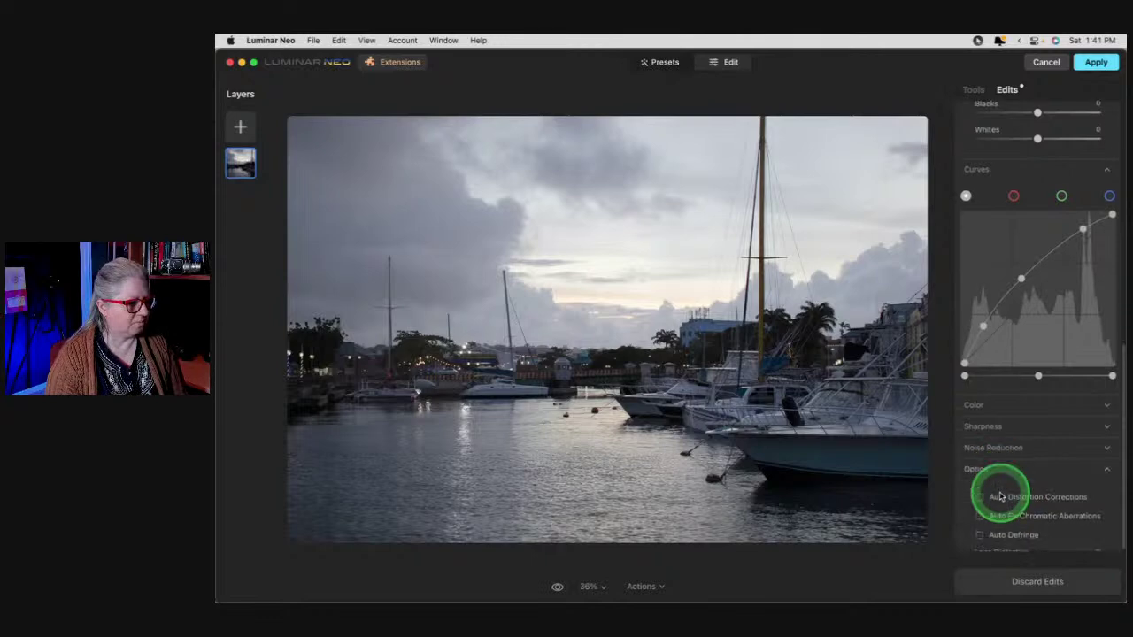
left_click(981, 469)
left_click(980, 450)
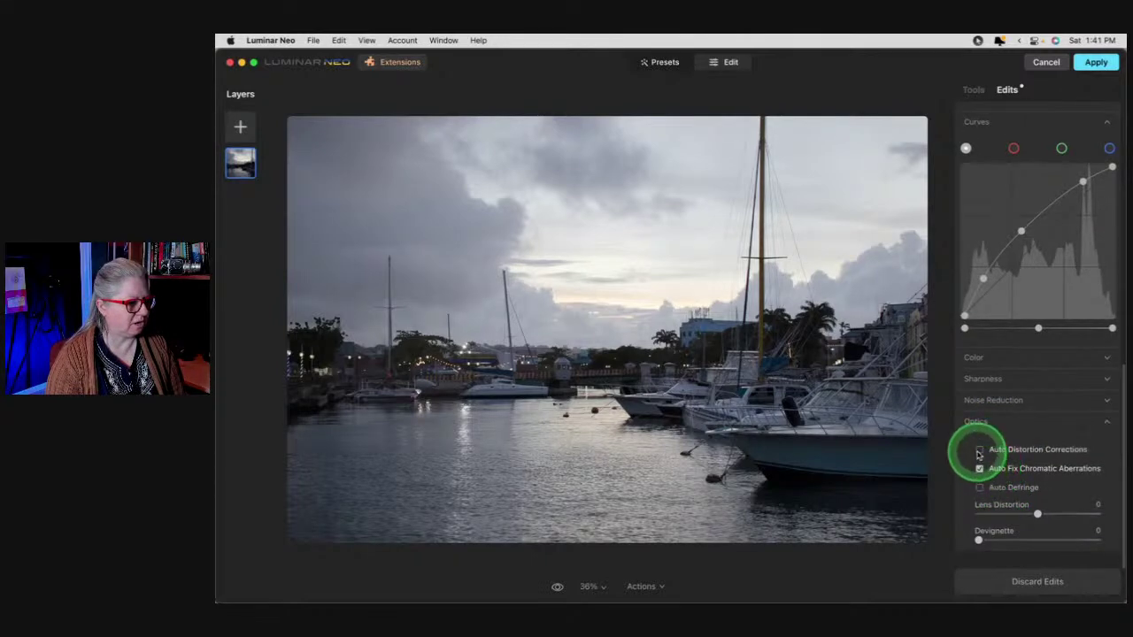
scroll(1051, 426, "down", 3)
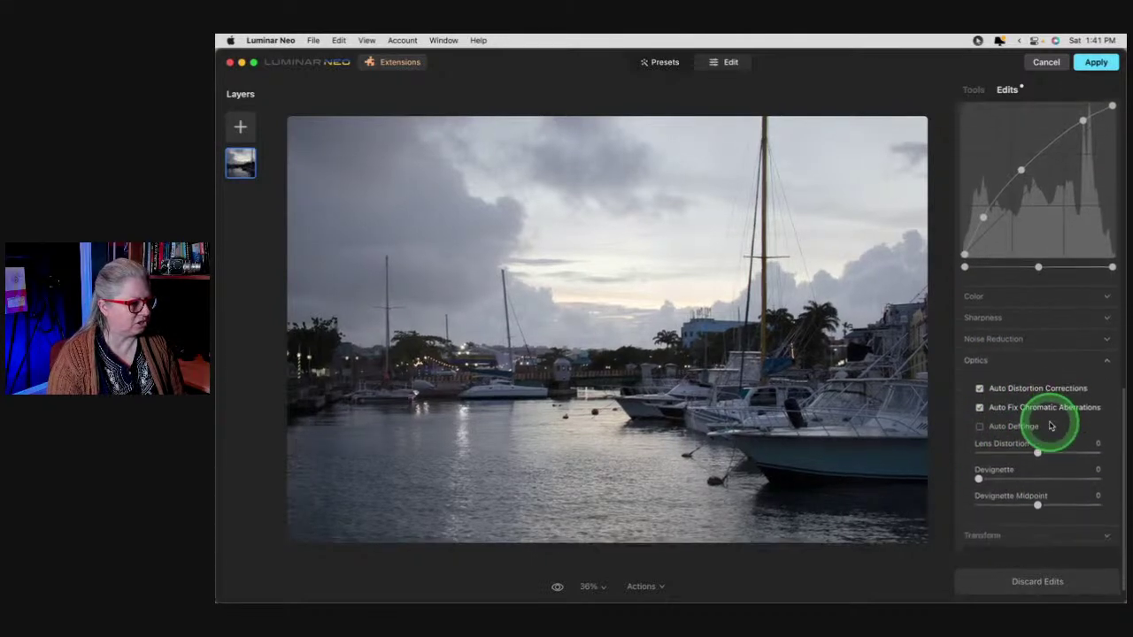
left_click(980, 427)
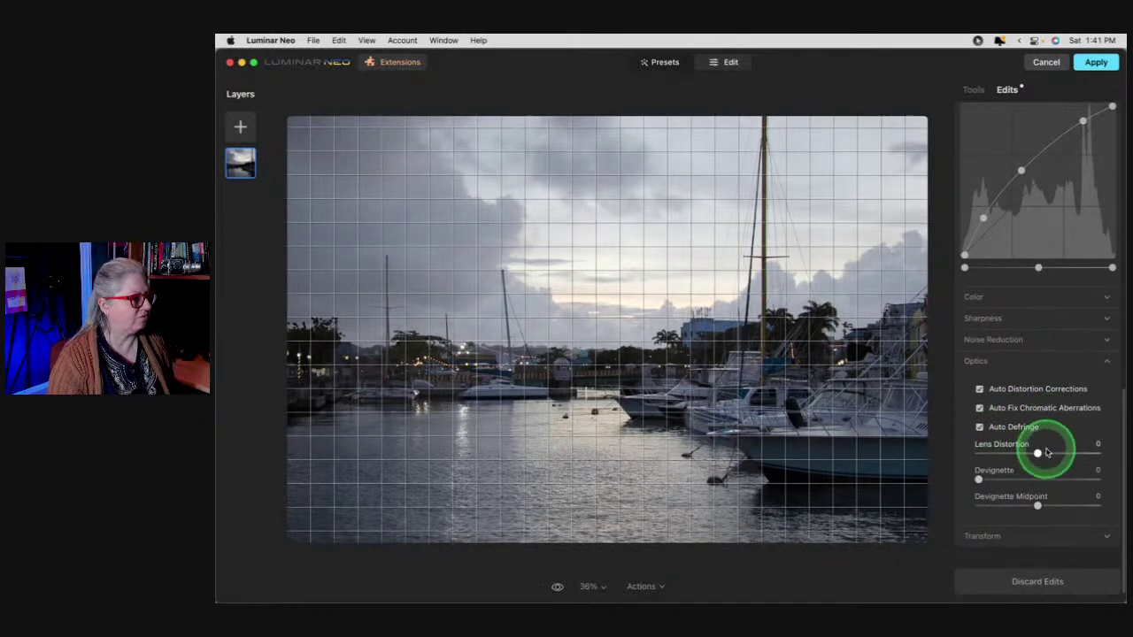
At 100% on the mast, compare fringing and leave Auto Fix Chromatic Aberrations off
left_click(759, 188)
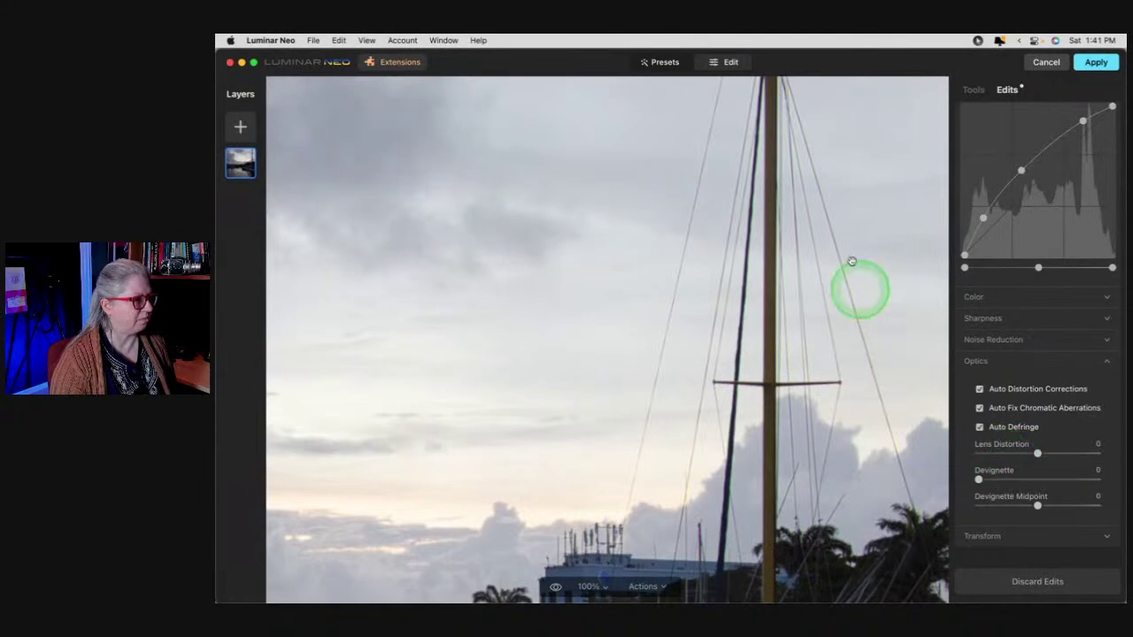
left_click(980, 409)
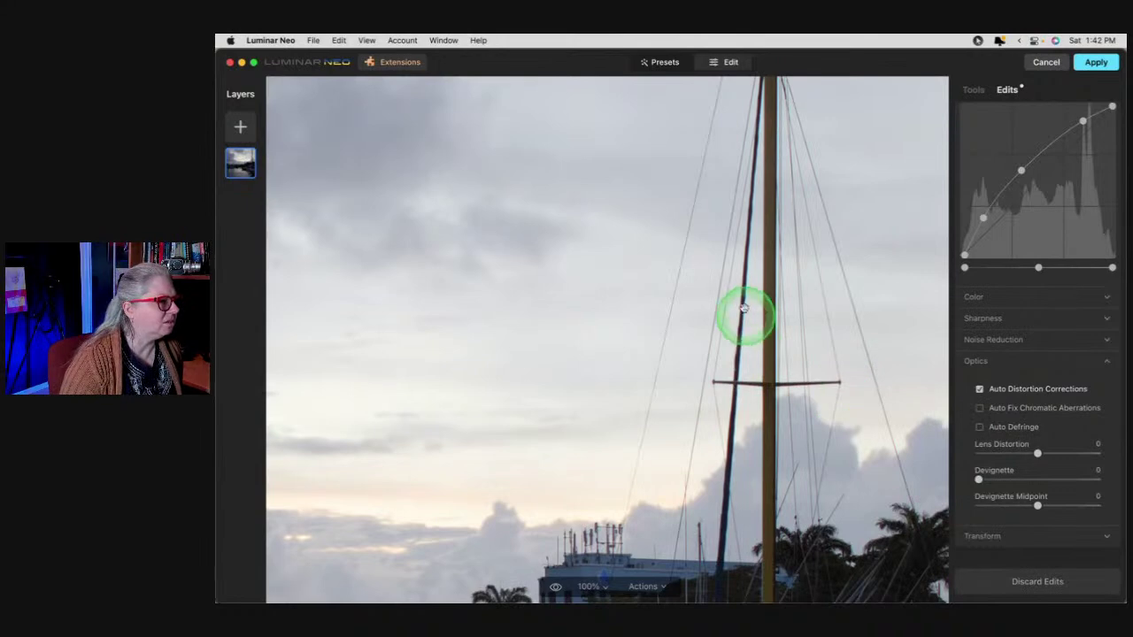
left_click(980, 409)
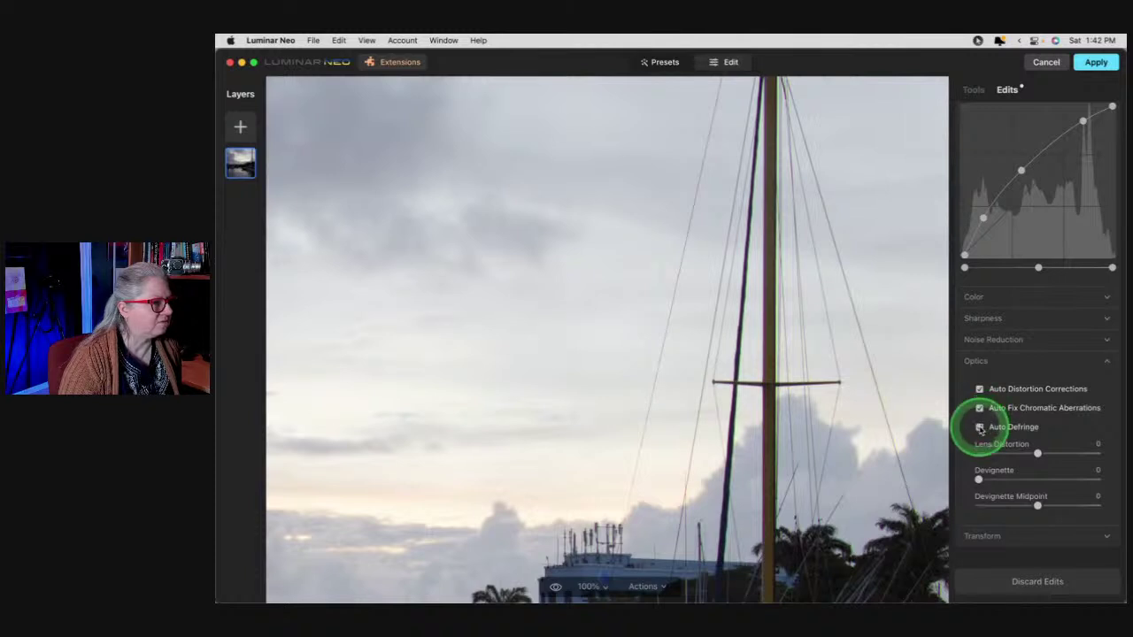
left_click(980, 428)
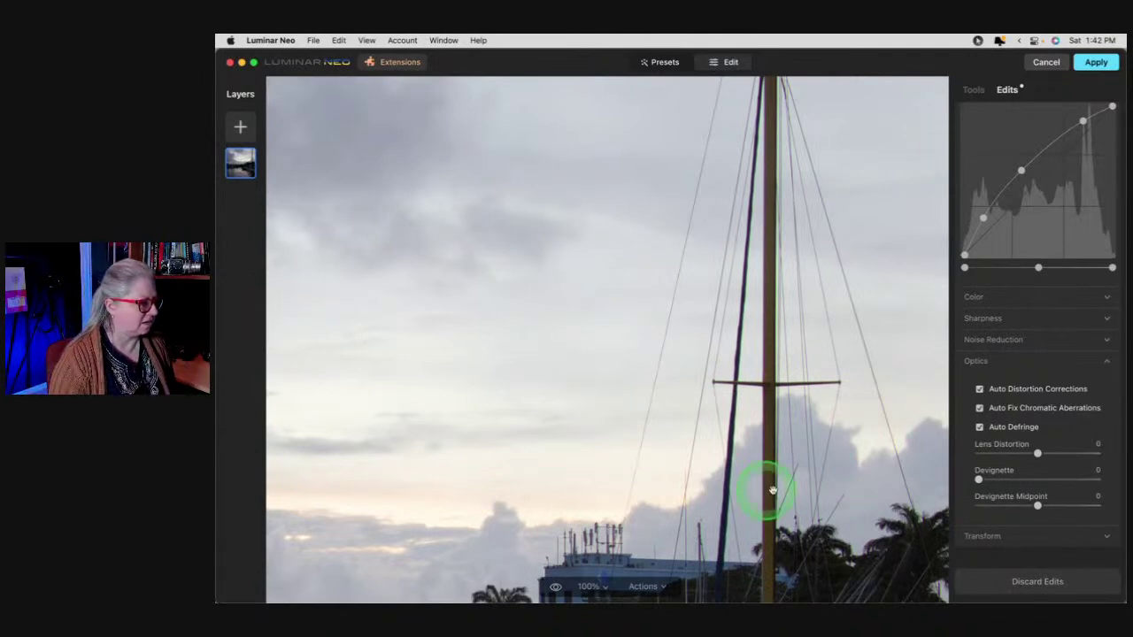
left_click(980, 408)
left_click(980, 409)
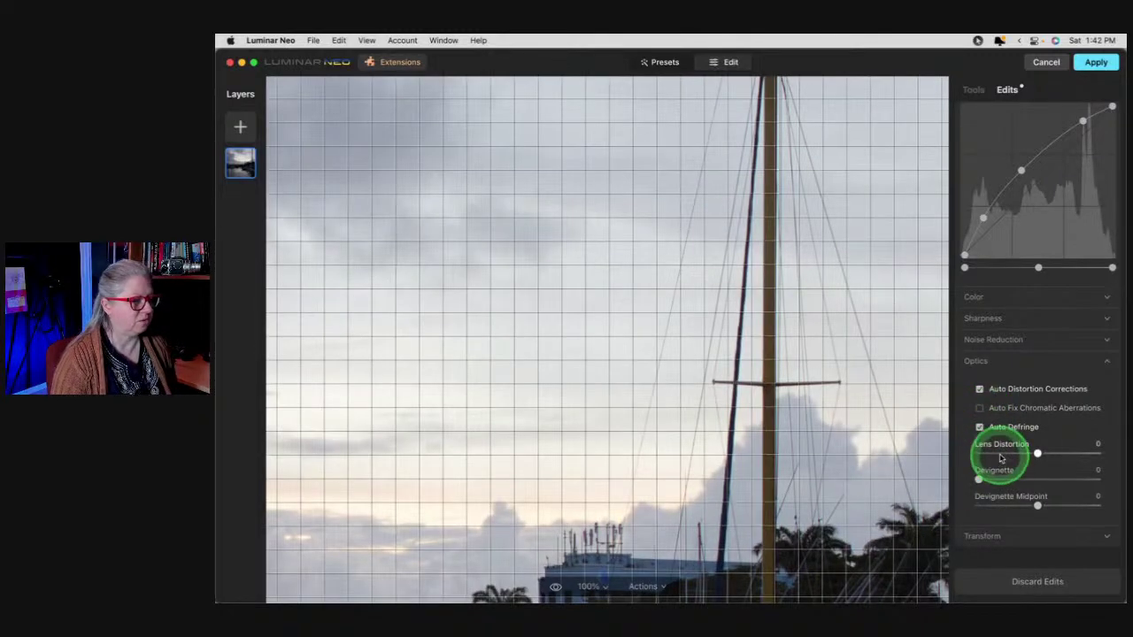
Return the photo to the fit-to-window view
left_click(818, 422)
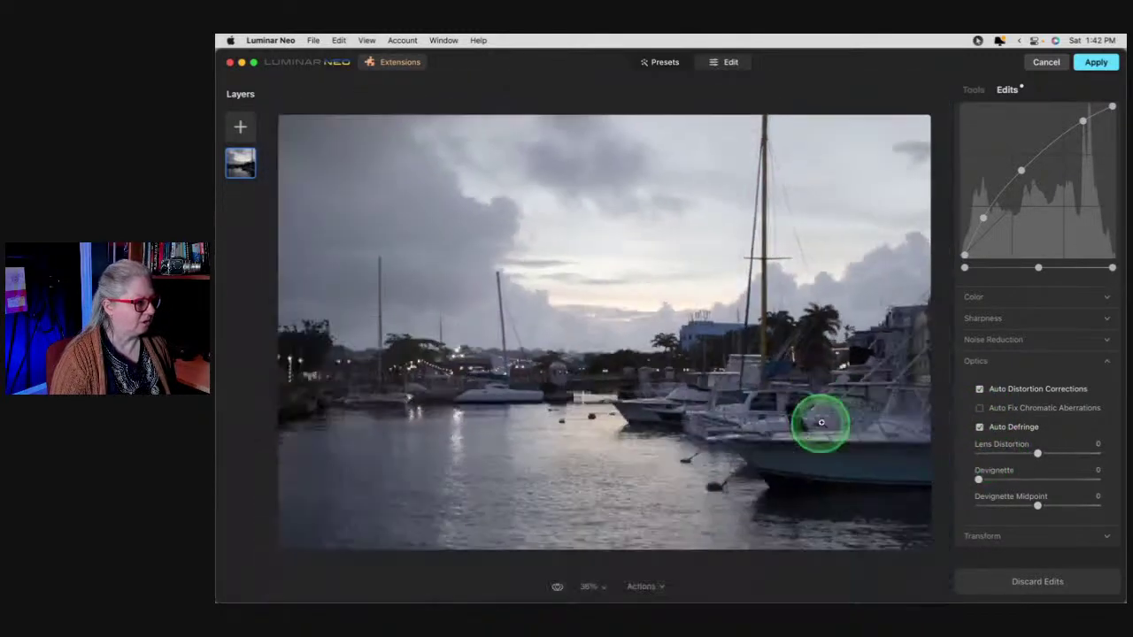
left_click(1018, 420)
left_click(1018, 427)
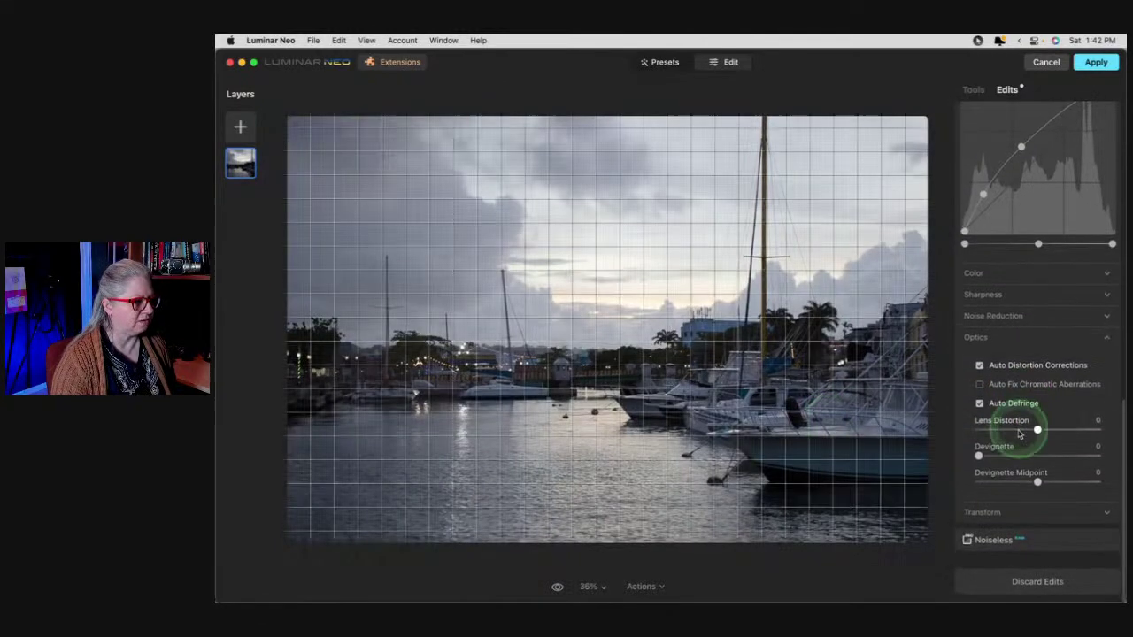
left_click(1001, 511)
left_click(1020, 360)
Zoom in to inspect the boats and buildings at full size, then return to fit view
scroll(1021, 361, "up", 5)
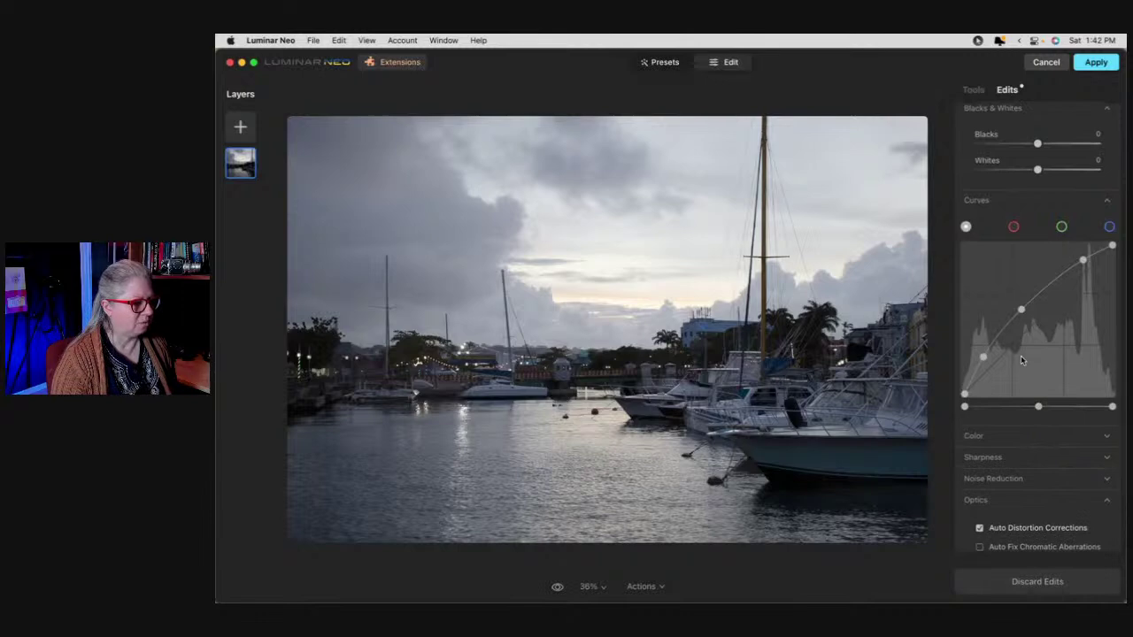
left_click_drag(628, 299, 1061, 468)
scroll(1061, 468, "up", 5)
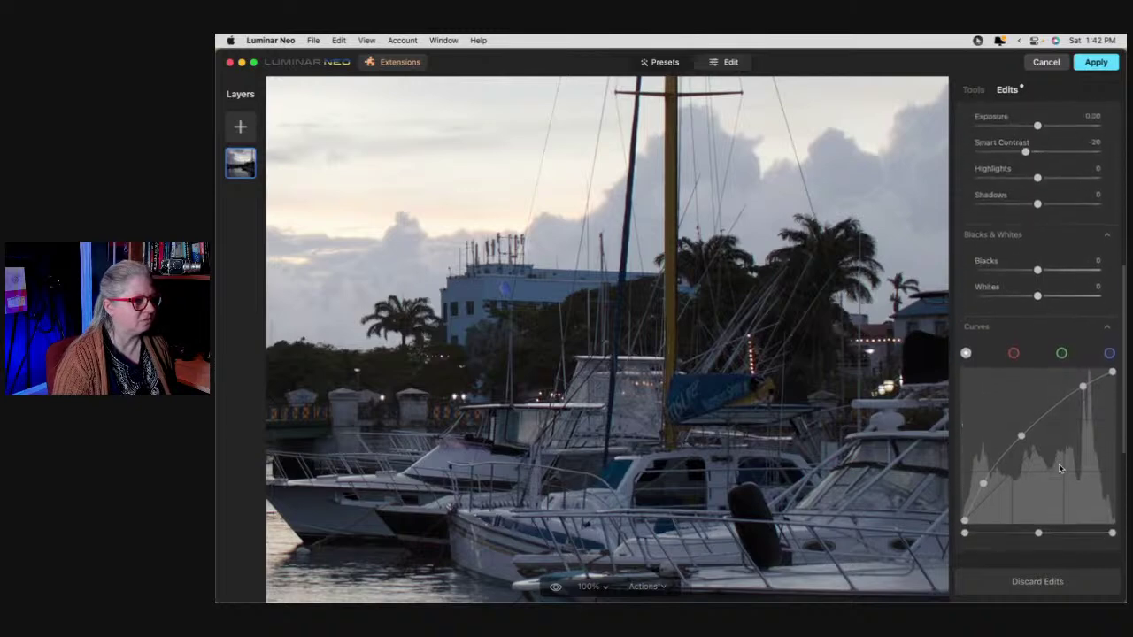
left_click(805, 408)
left_click(1010, 316)
scroll(1011, 316, "down", 1)
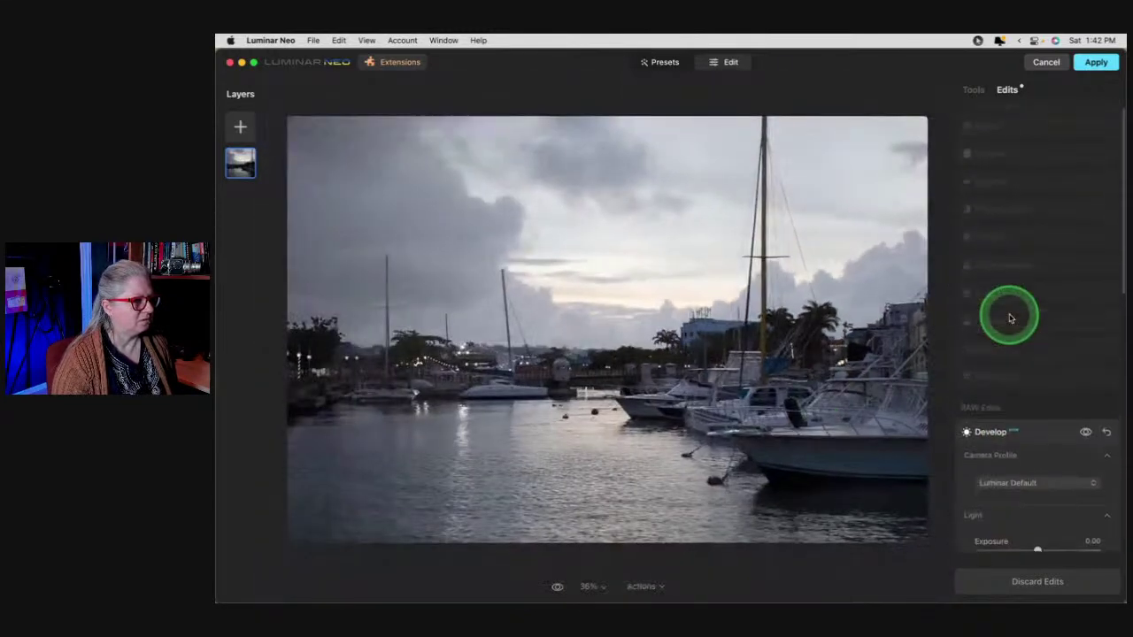
scroll(1010, 316, "down", 2)
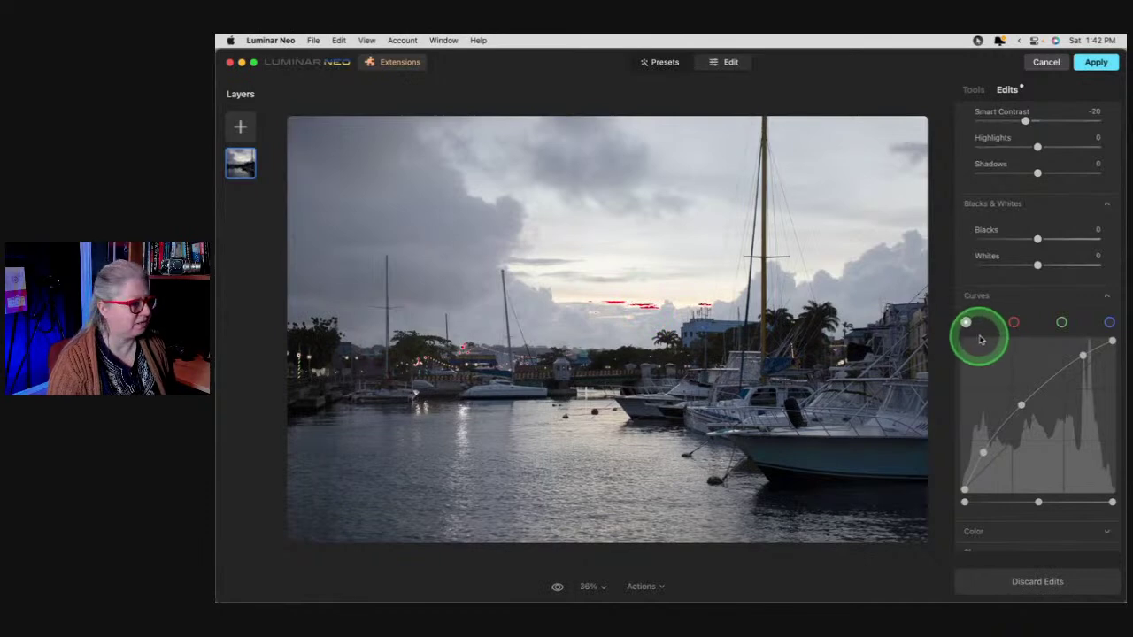
scroll(980, 336, "up", 1)
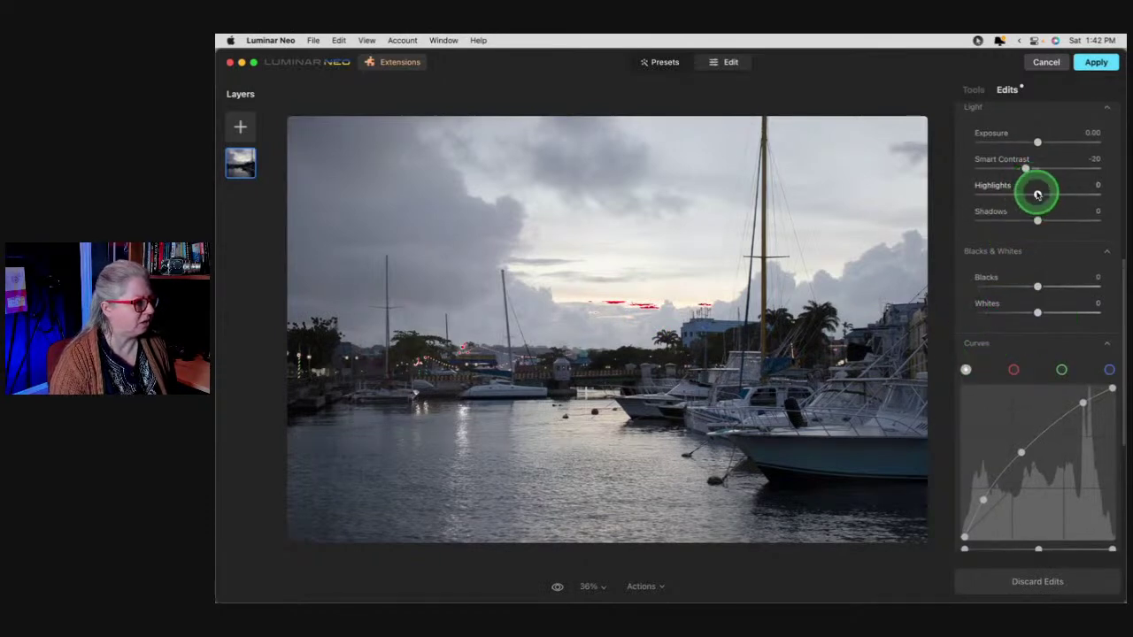
Lower Highlights to -21 and ease Smart Contrast to -11 in Develop > Light
left_click_drag(1038, 195, 1041, 194)
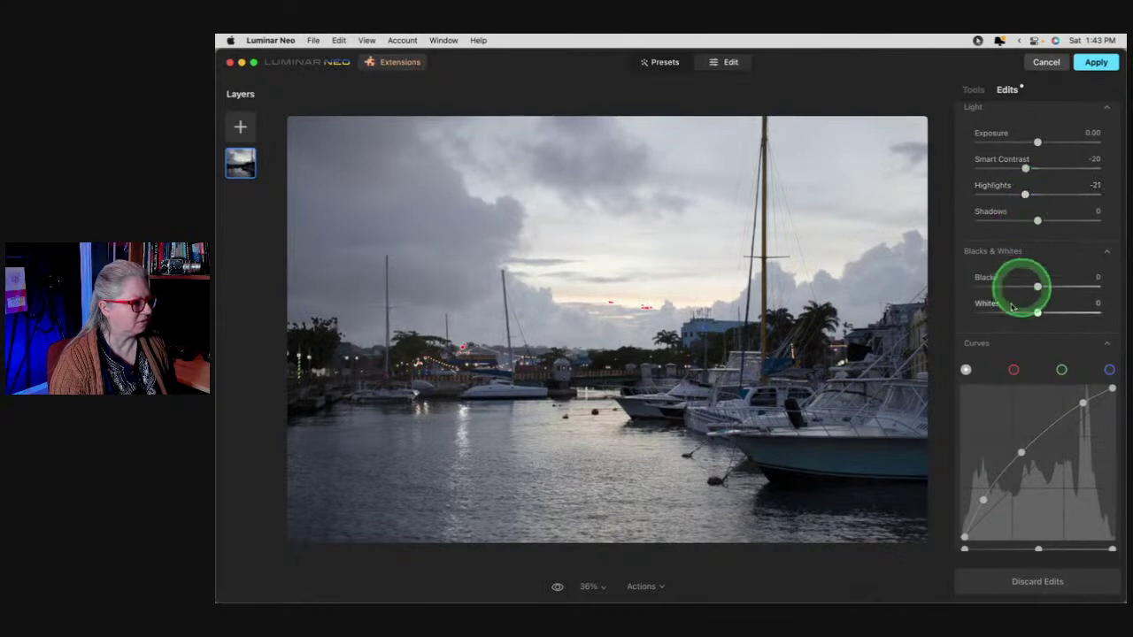
scroll(1012, 304, "down", 5)
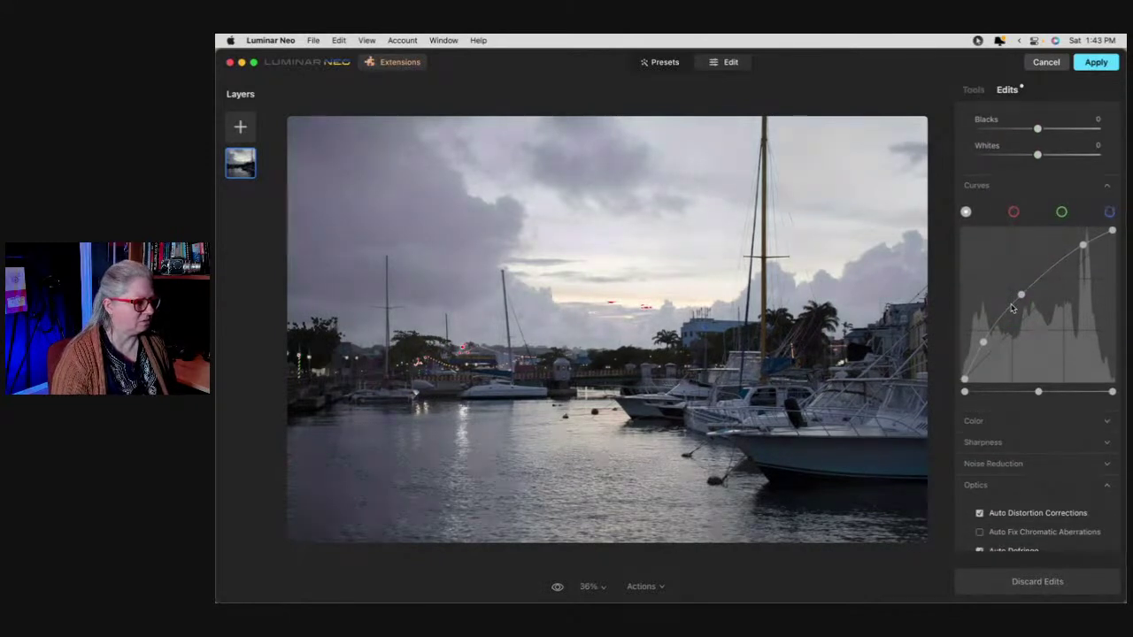
scroll(1012, 307, "up", 5)
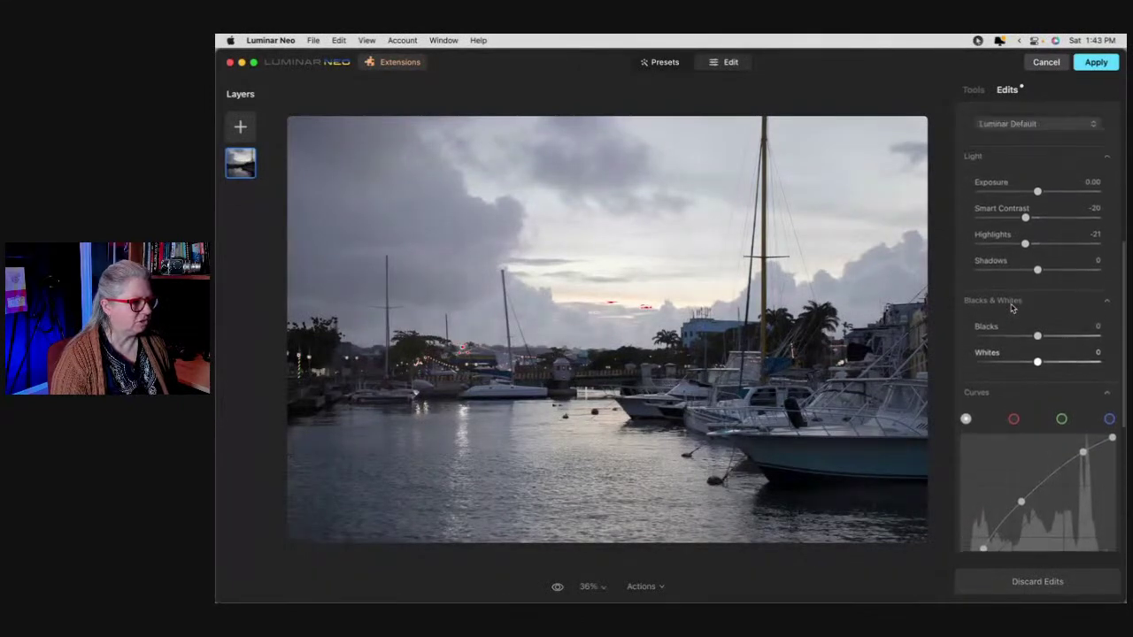
left_click(1024, 254)
left_click(1026, 228)
left_click_drag(1026, 229, 1030, 229)
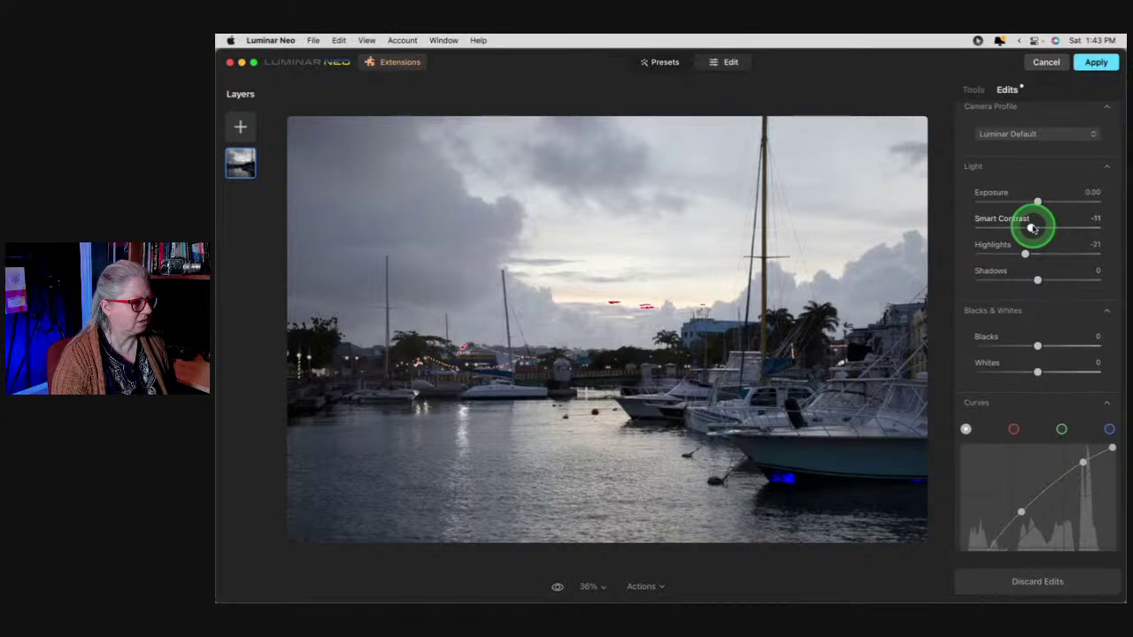
Expand the Color adjustments, showing temperature 5735 and tint 7
scroll(1040, 381, "down", 4)
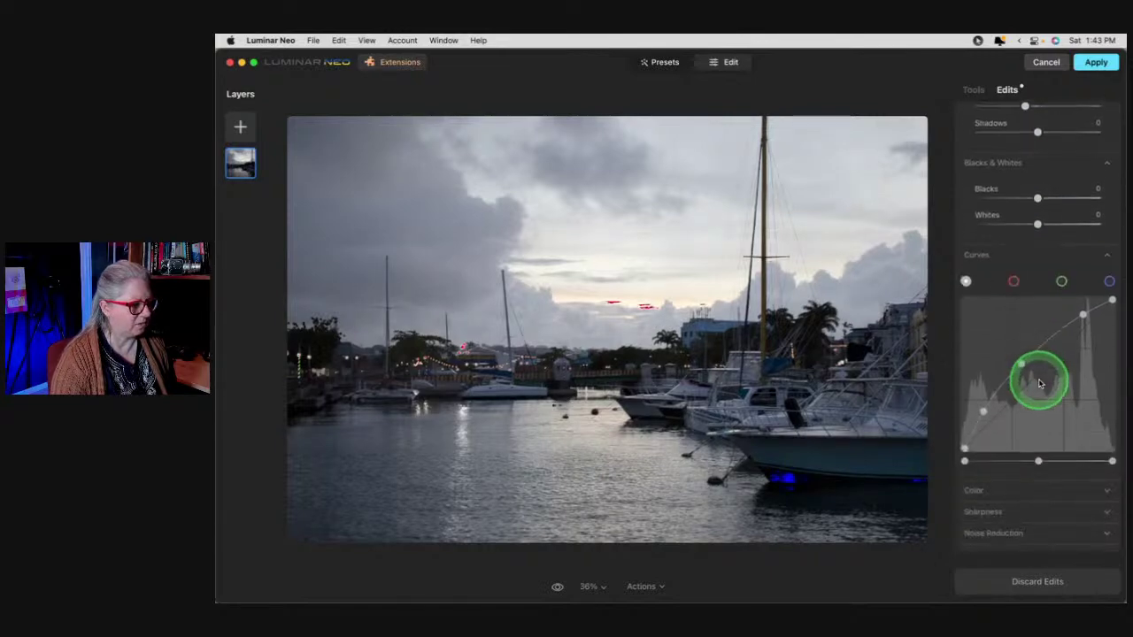
scroll(1038, 390, "up", 2)
scroll(1031, 416, "down", 4)
left_click(1018, 454)
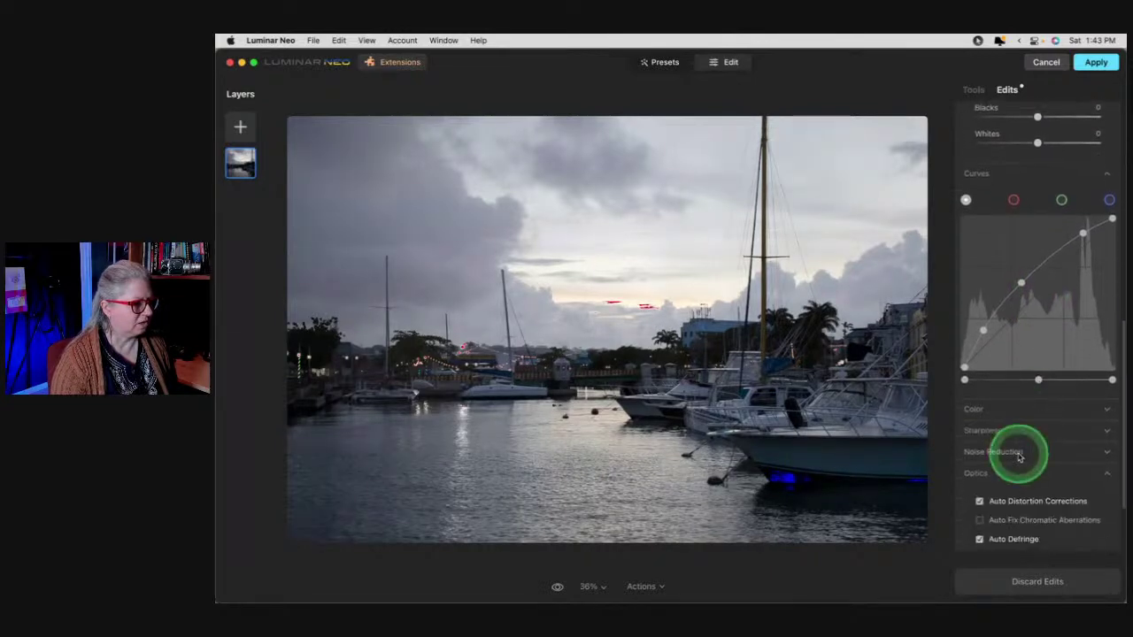
left_click(1004, 410)
scroll(1004, 410, "down", 4)
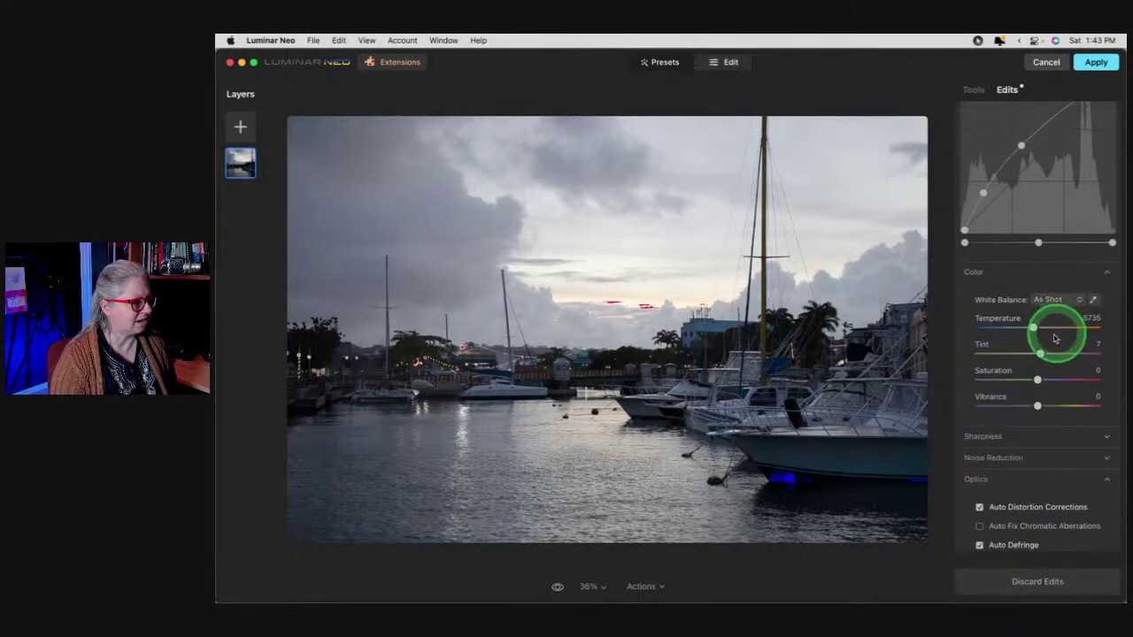
Set the white balance to temperature 6462 and tint 9, then scroll up to Structure
left_click_drag(1033, 327, 1034, 330)
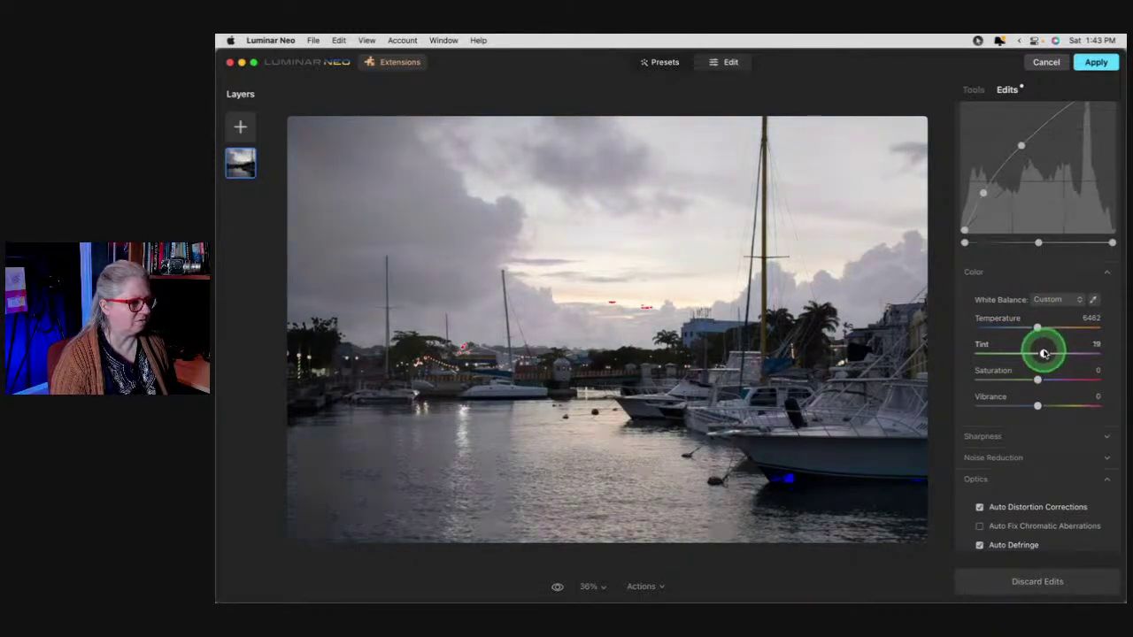
scroll(1041, 353, "up", 10)
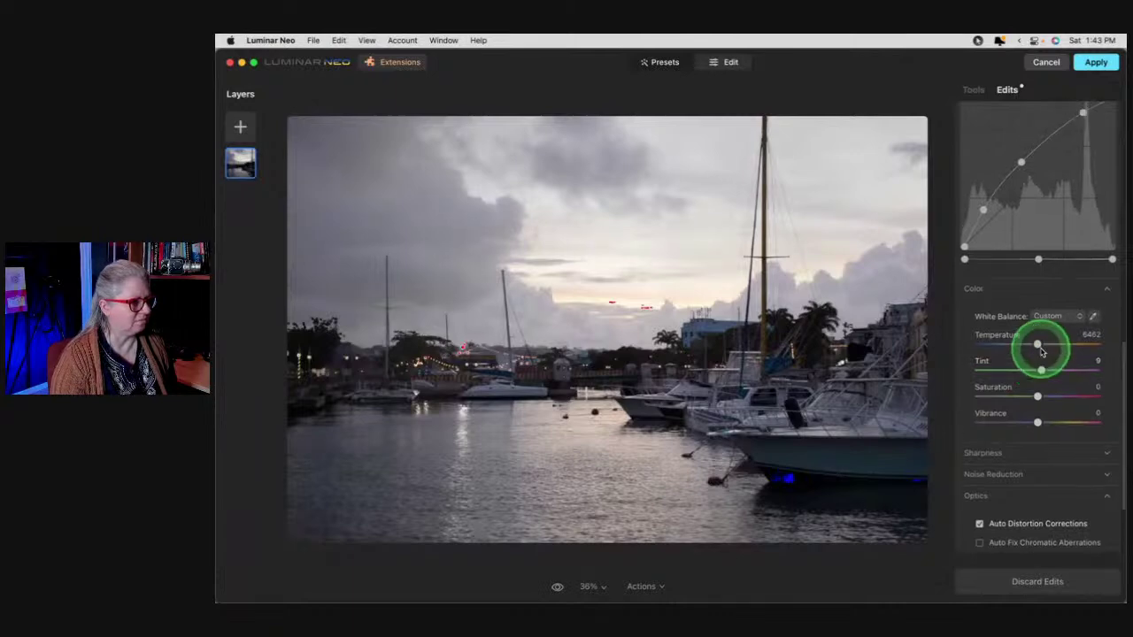
scroll(1041, 353, "up", 8)
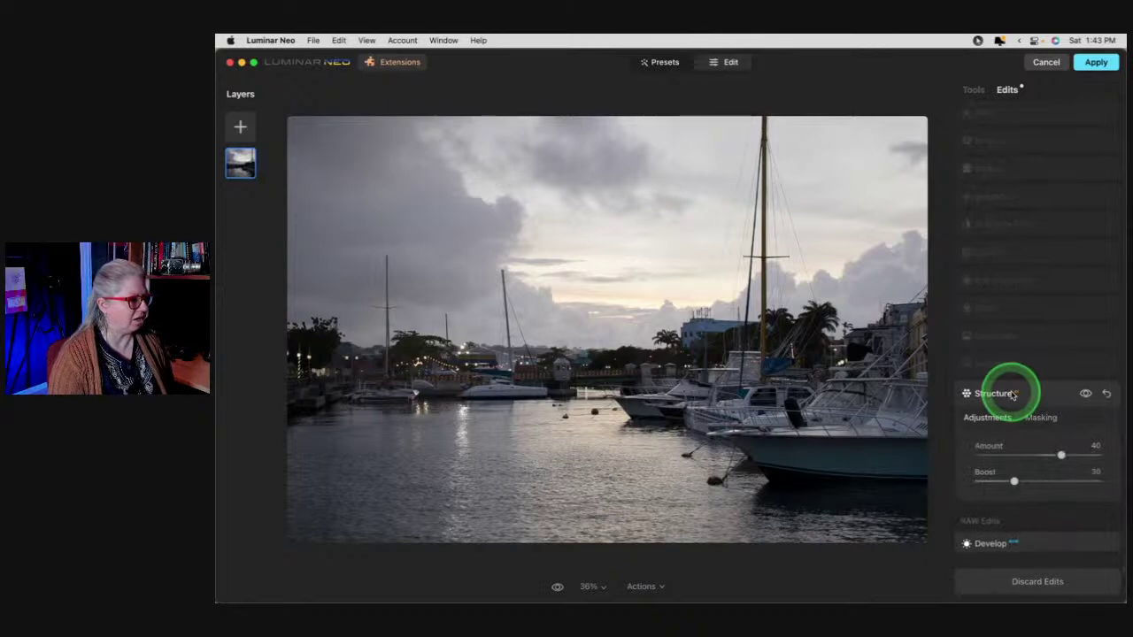
Compare the photo with Structure on and off, then run Mask AI from Structure's Masking options
scroll(1054, 390, "down", 1)
left_click(1063, 381)
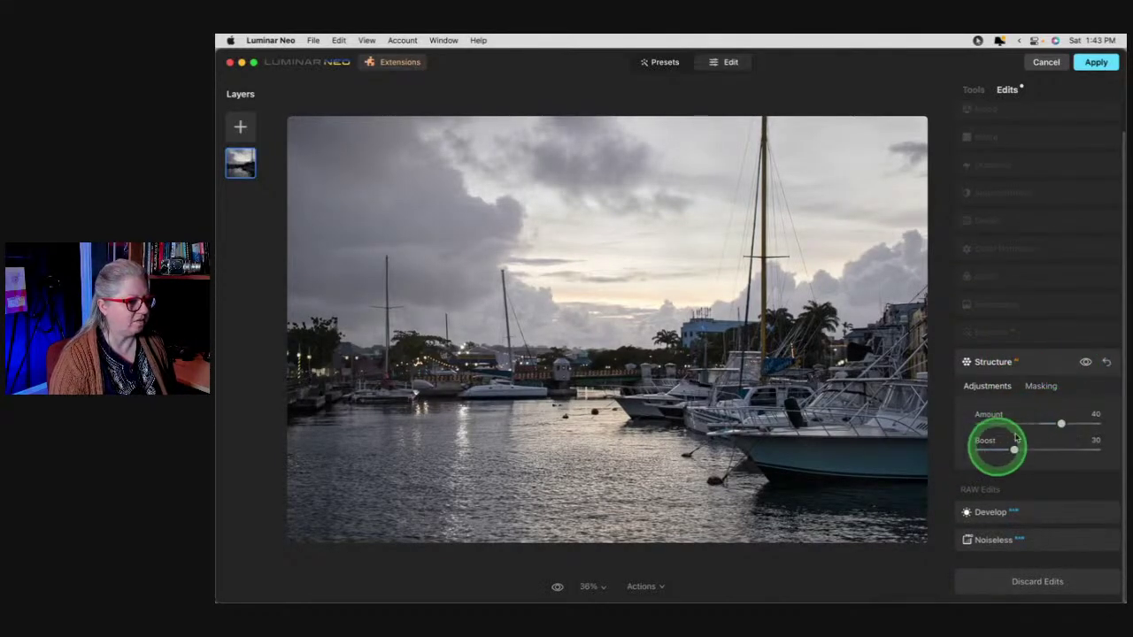
left_click(1085, 363)
left_click(1085, 363)
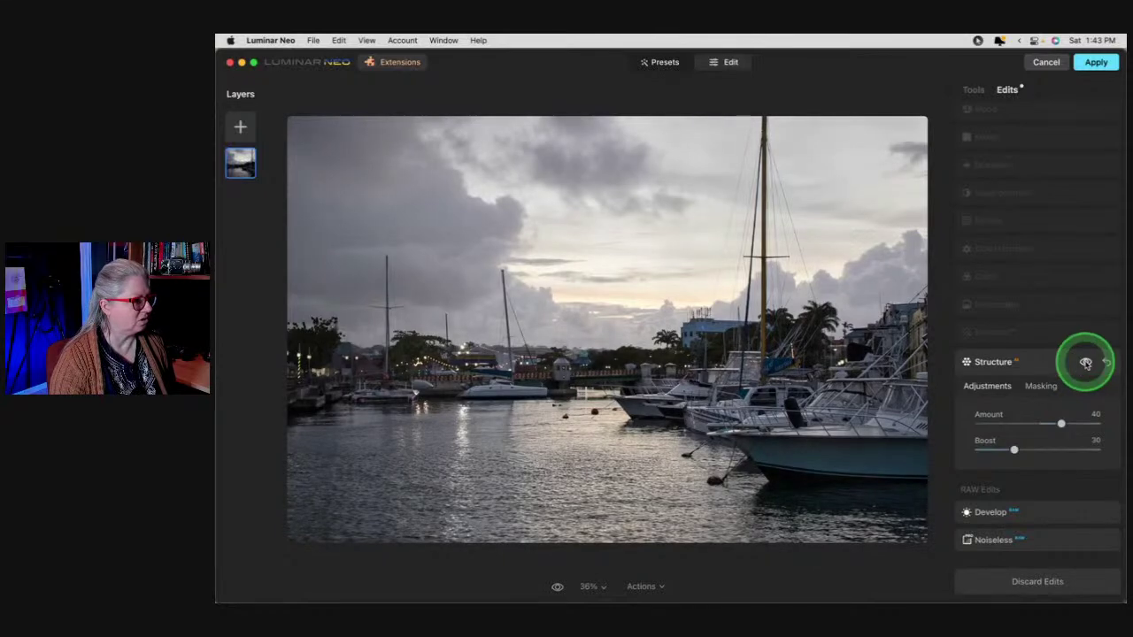
left_click(1085, 363)
left_click(1086, 363)
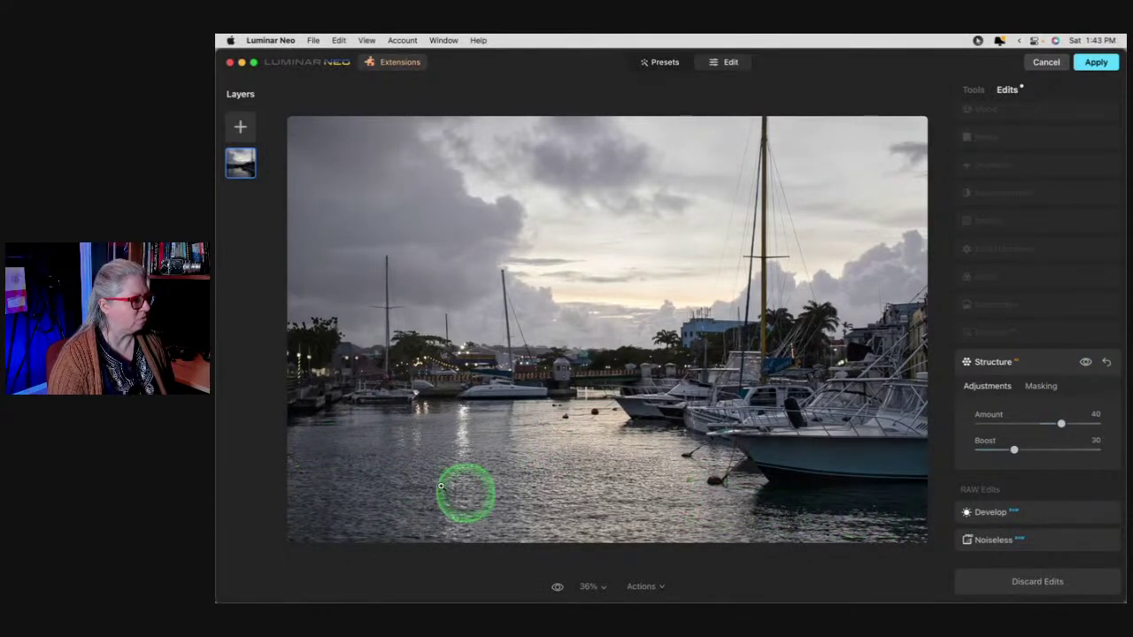
left_click(1041, 387)
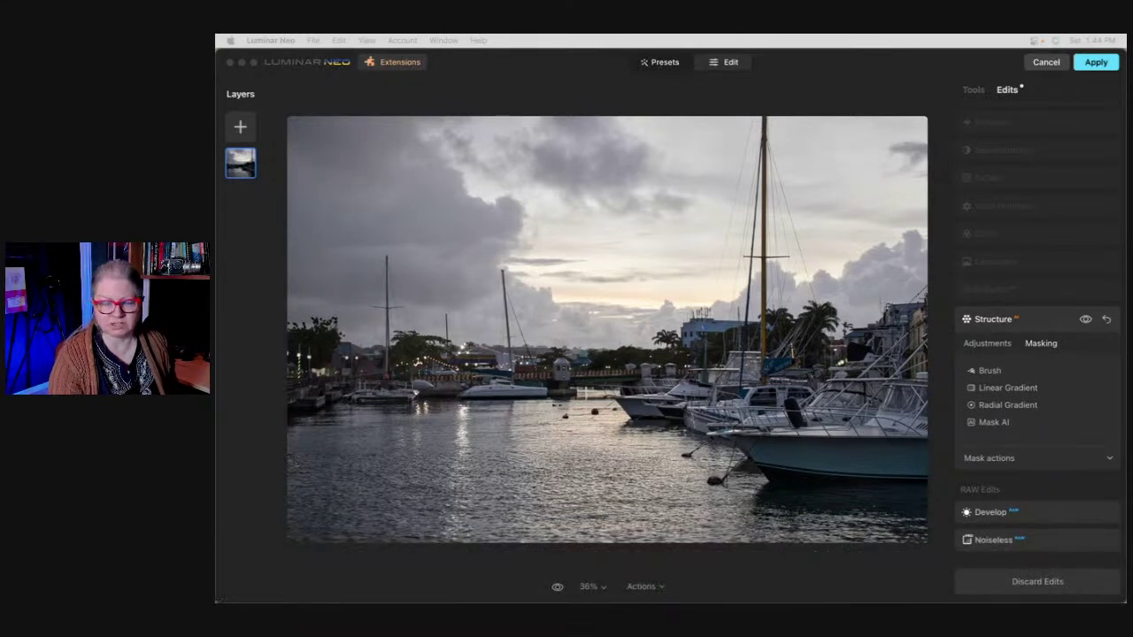
left_click(995, 421)
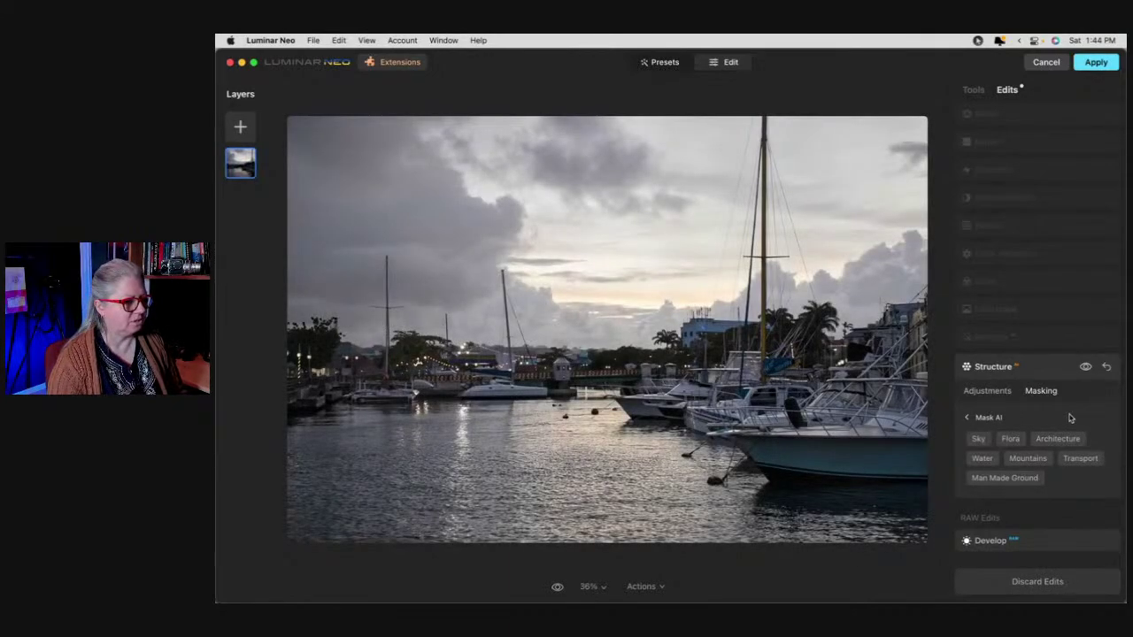
Build an AI Water mask for Structure and invert it to exclude the water
left_click(978, 457)
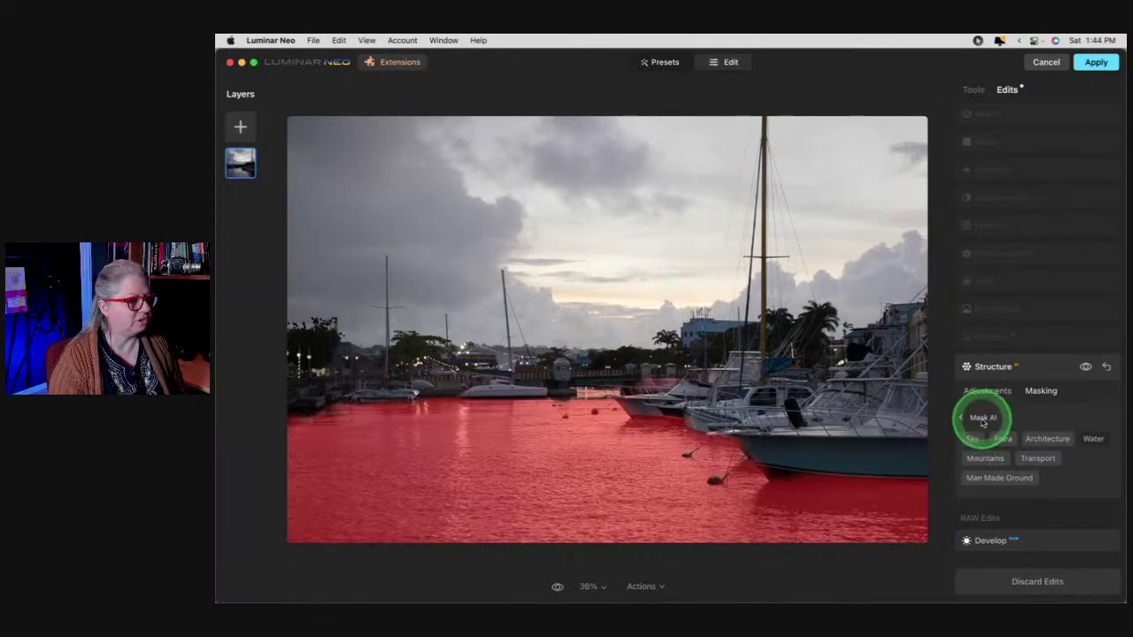
left_click(982, 417)
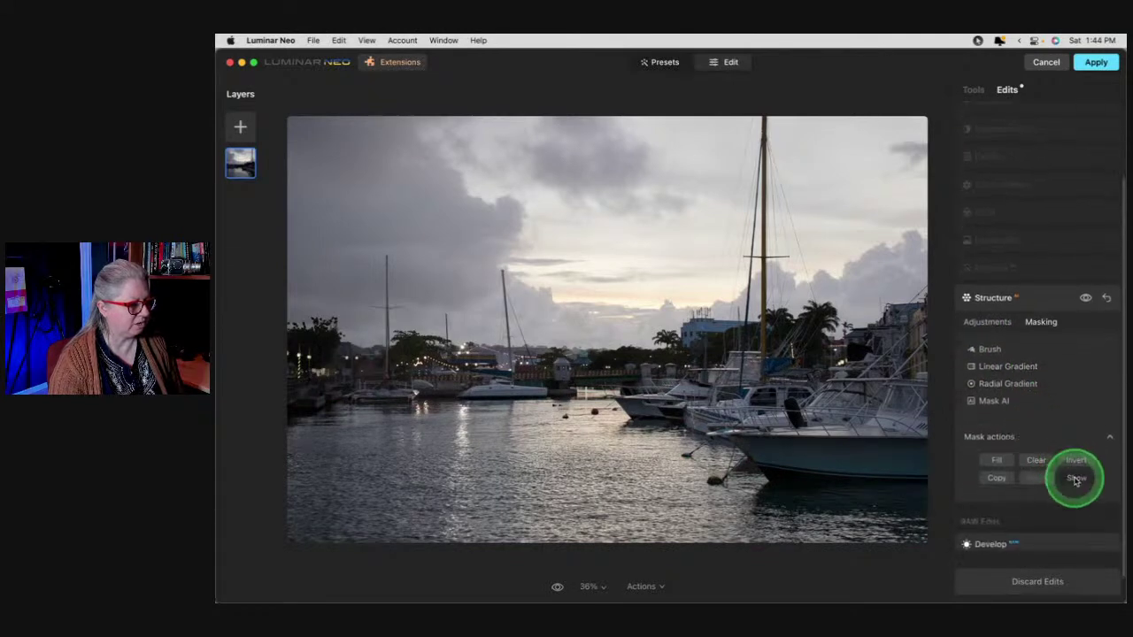
left_click(1076, 476)
left_click(1077, 460)
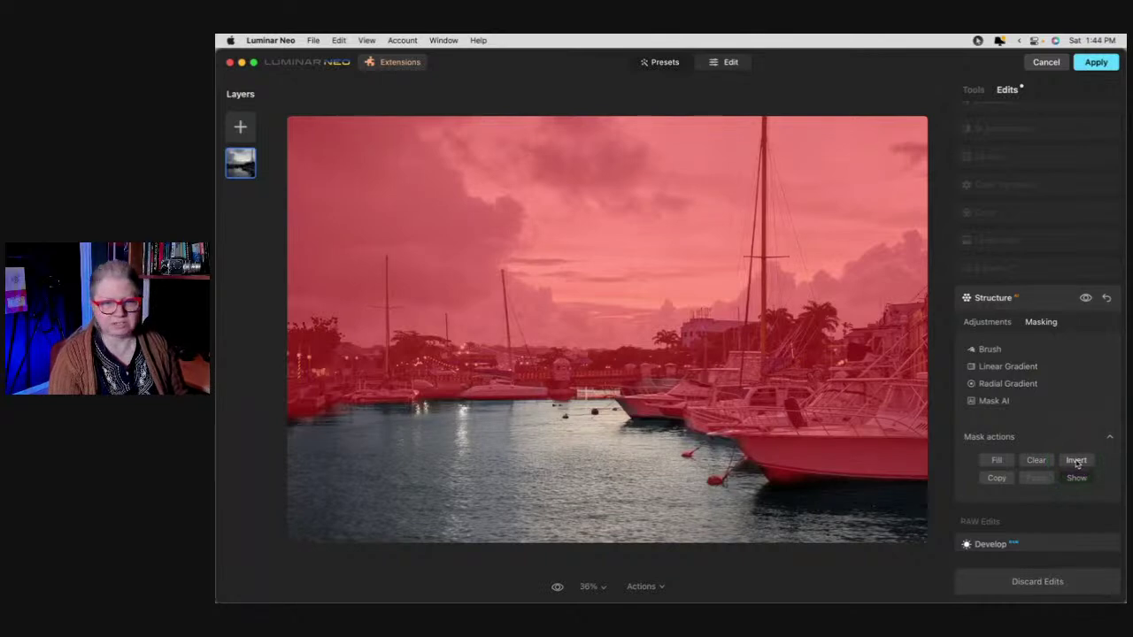
left_click(1076, 476)
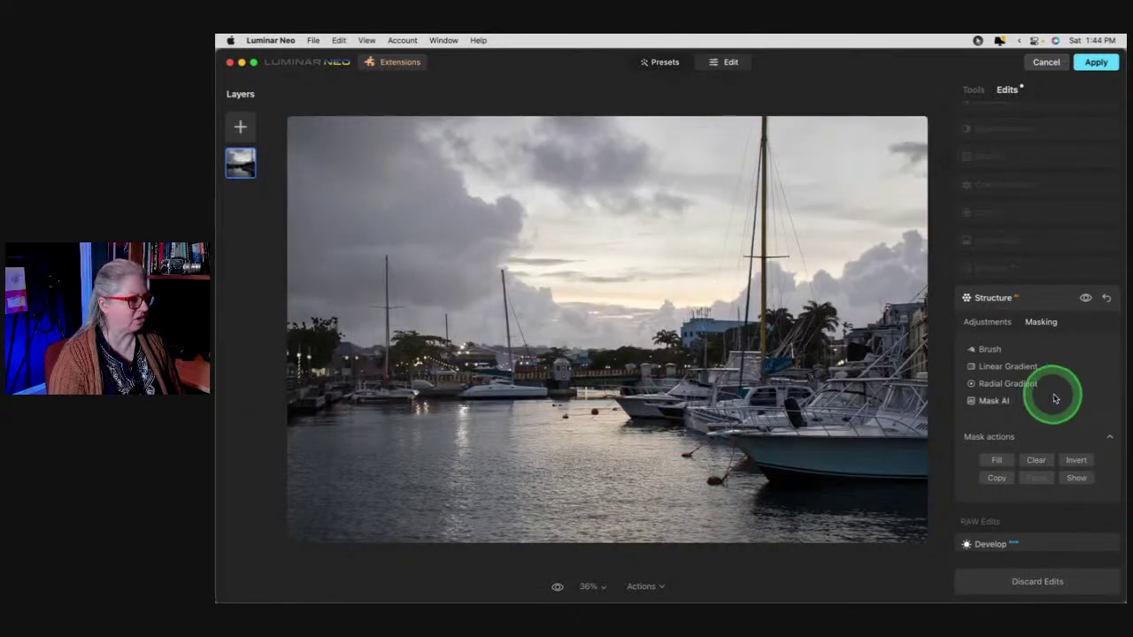
Compare the masked Structure effect on and off, then bring up Structure's mask actions
left_click(985, 322)
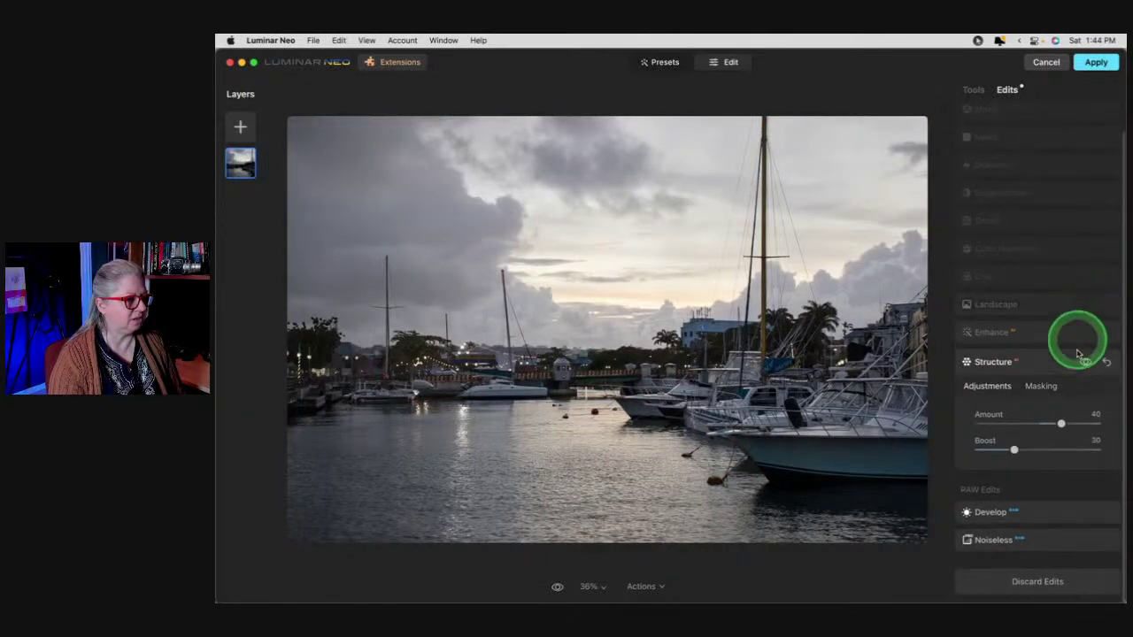
left_click(1086, 362)
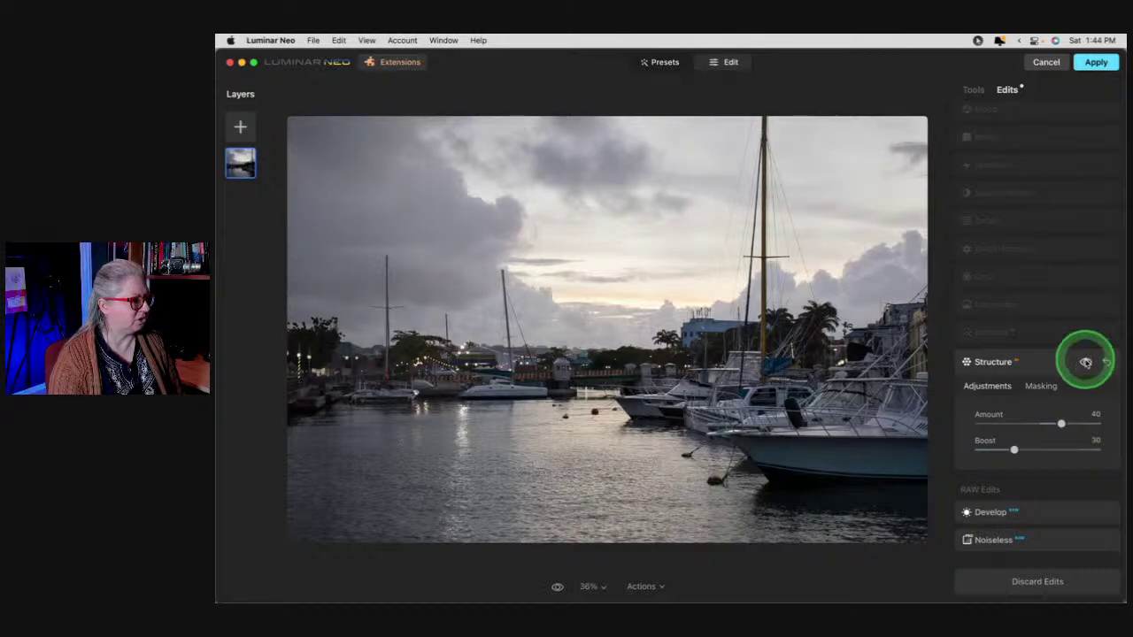
left_click(1085, 362)
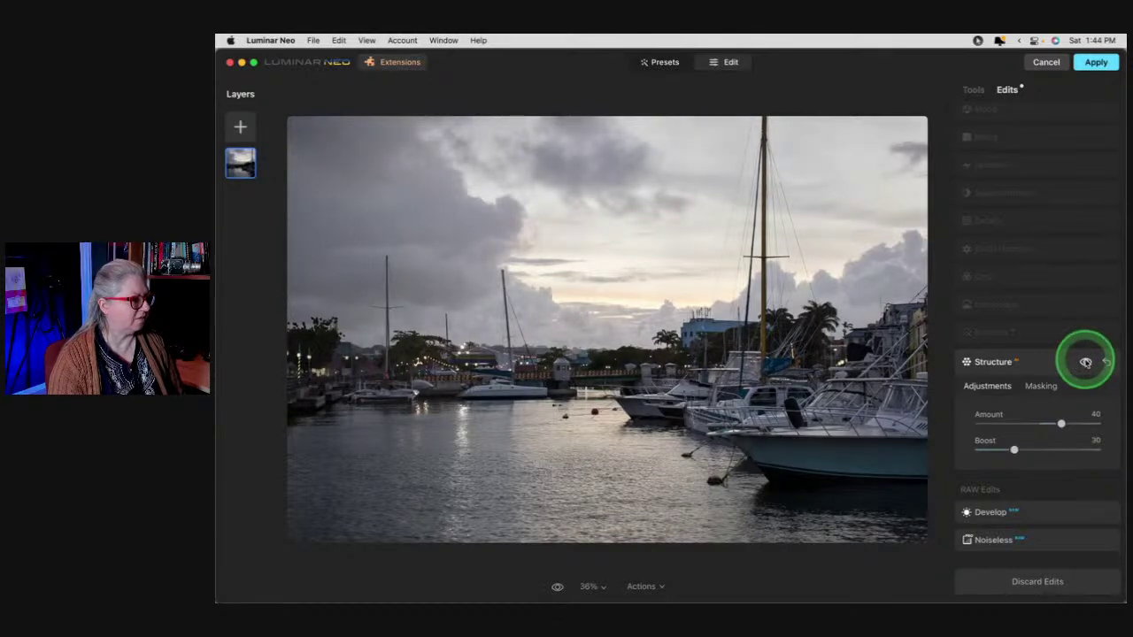
left_click(1085, 362)
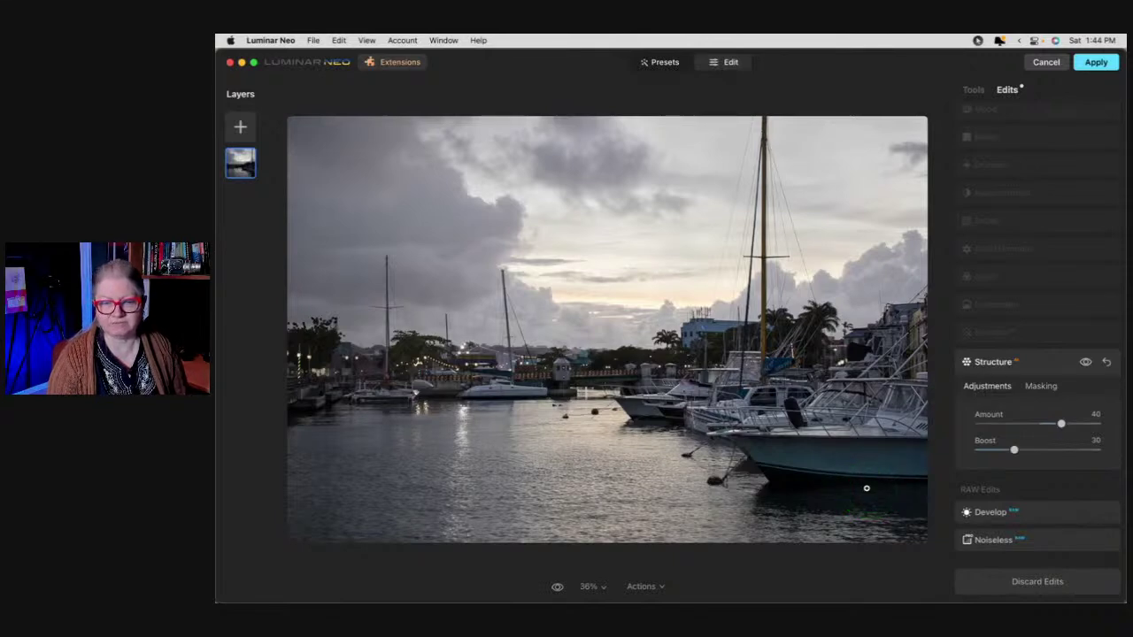
left_click(1041, 386)
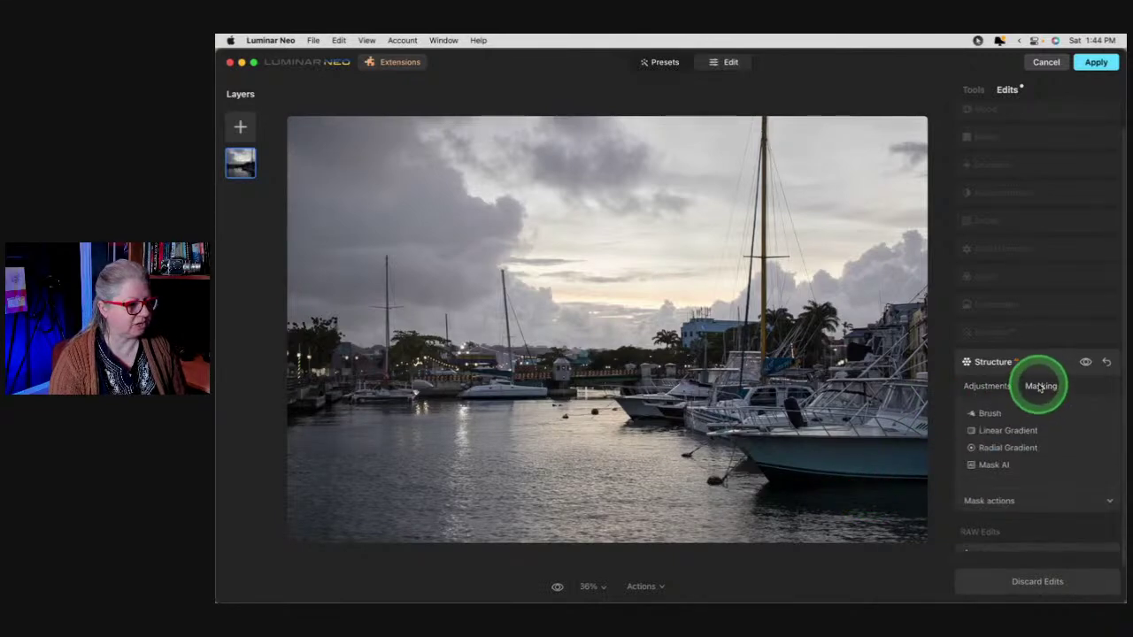
left_click(1042, 501)
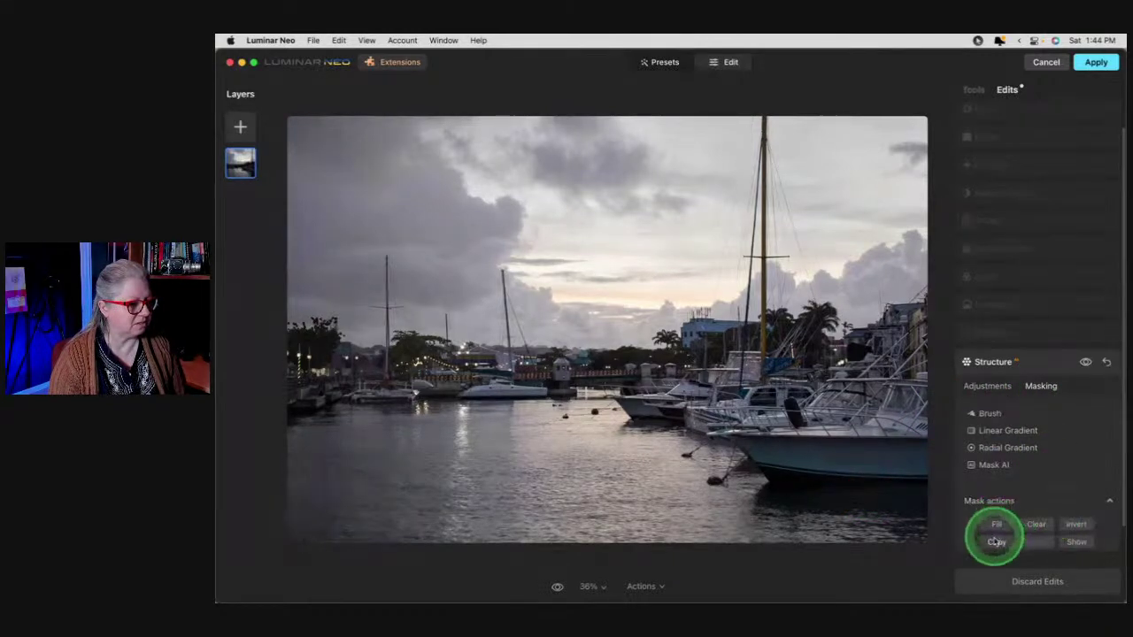
Compare Enhance on and off, then set Accent to 50 and Sky Enhancer to 20
left_click(1039, 361)
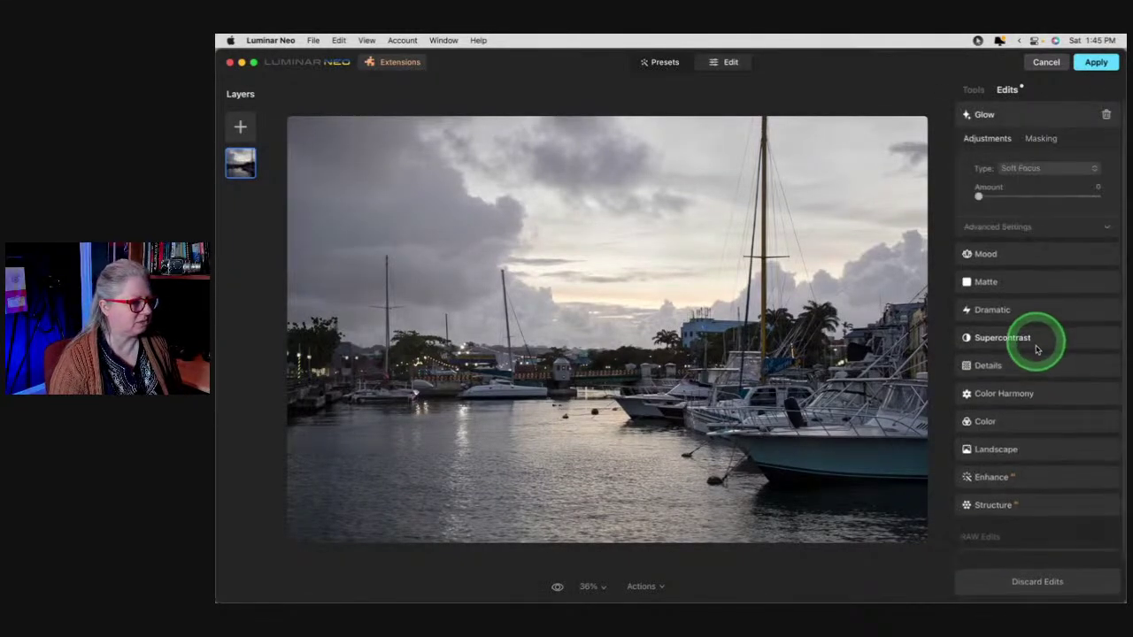
left_click(1030, 479)
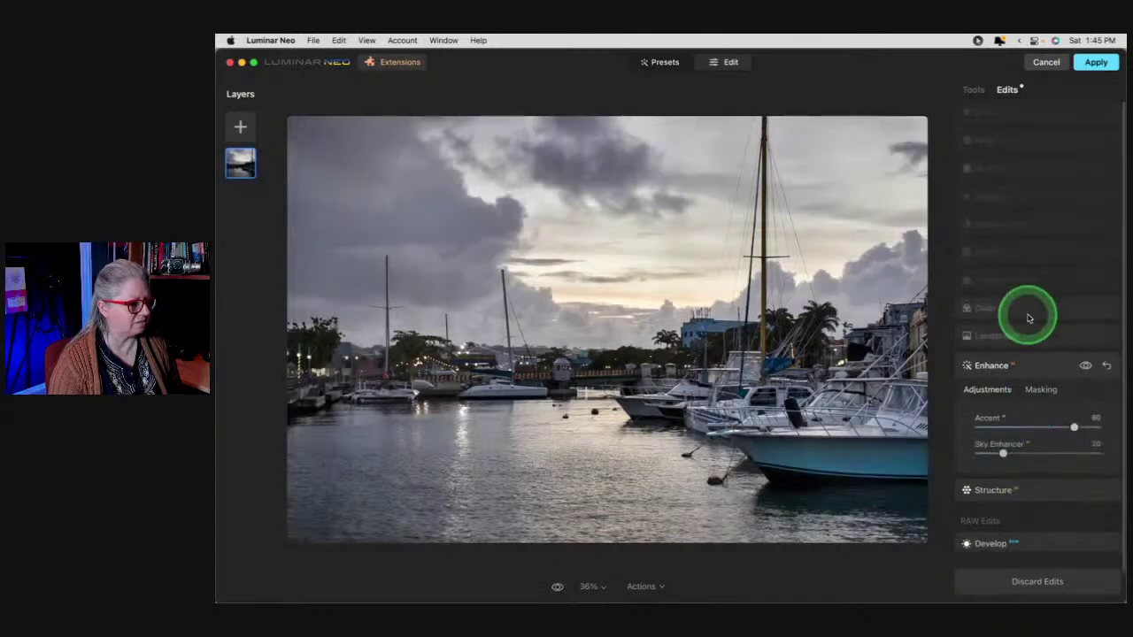
scroll(1018, 319, "down", 1)
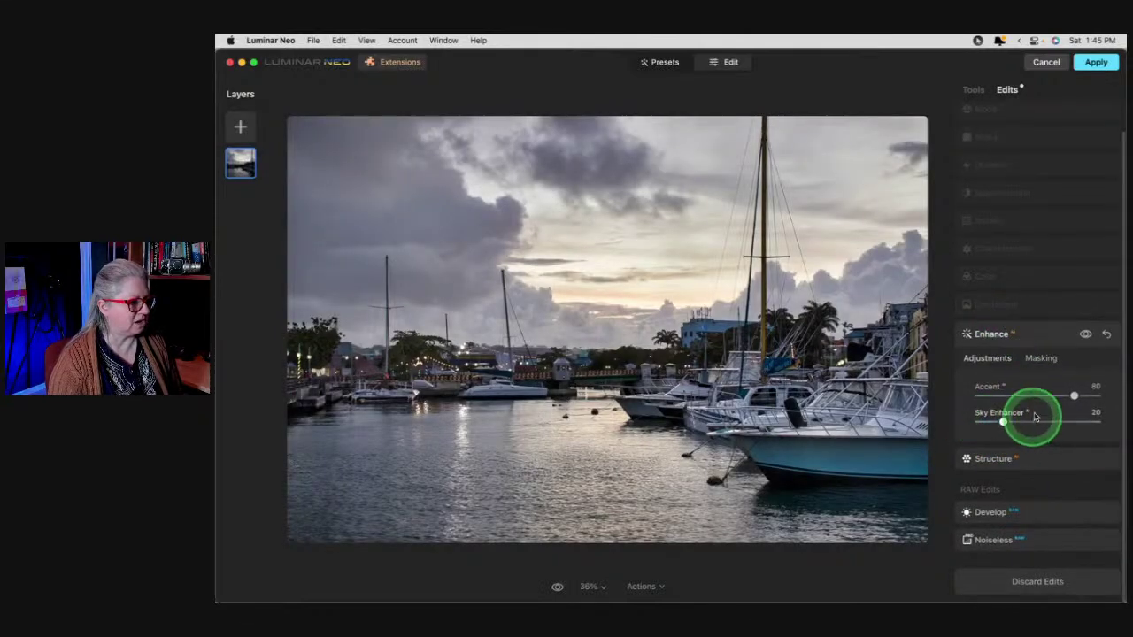
left_click(1085, 334)
left_click(1085, 334)
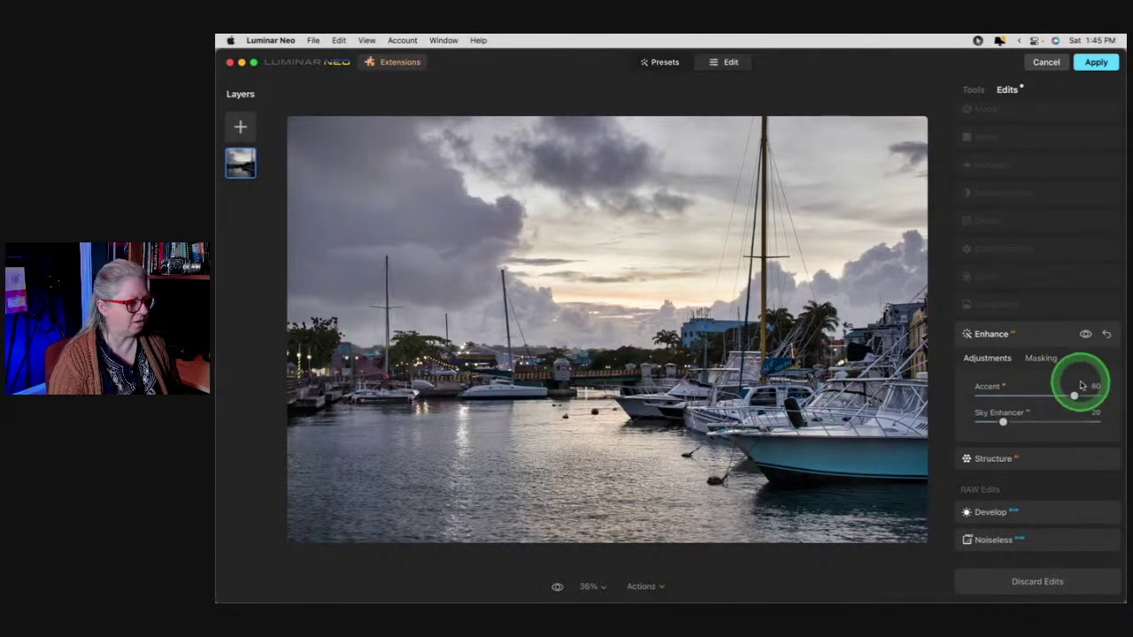
left_click_drag(1074, 396, 1033, 394)
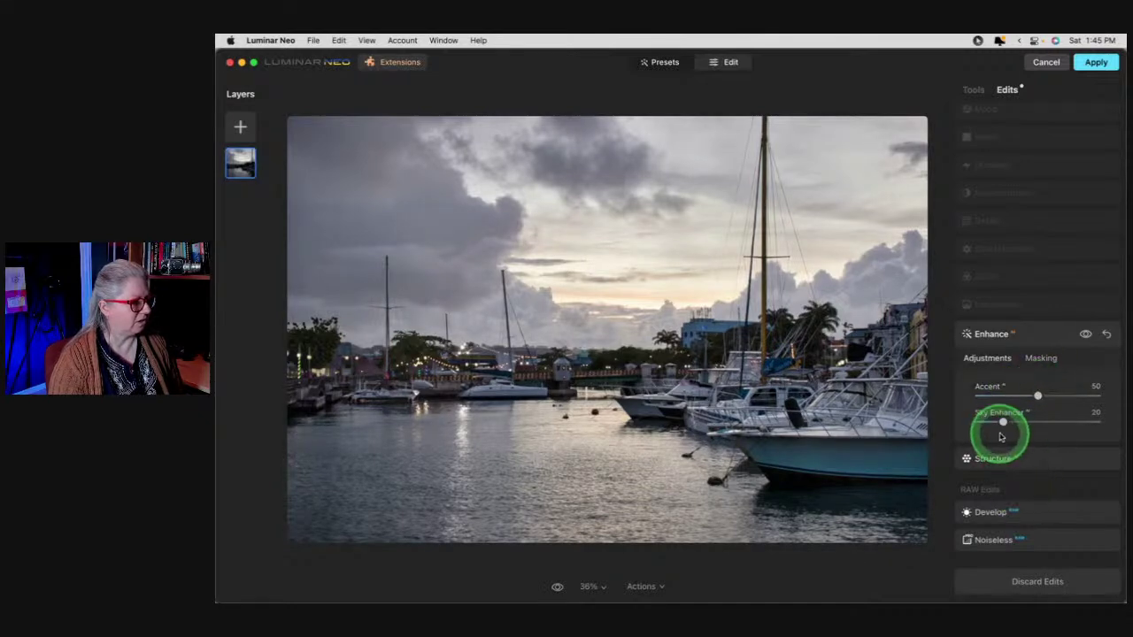
mouse_move(1003, 421)
left_mouse_down()
mouse_move(1065, 422)
mouse_move(1016, 427)
left_mouse_up()
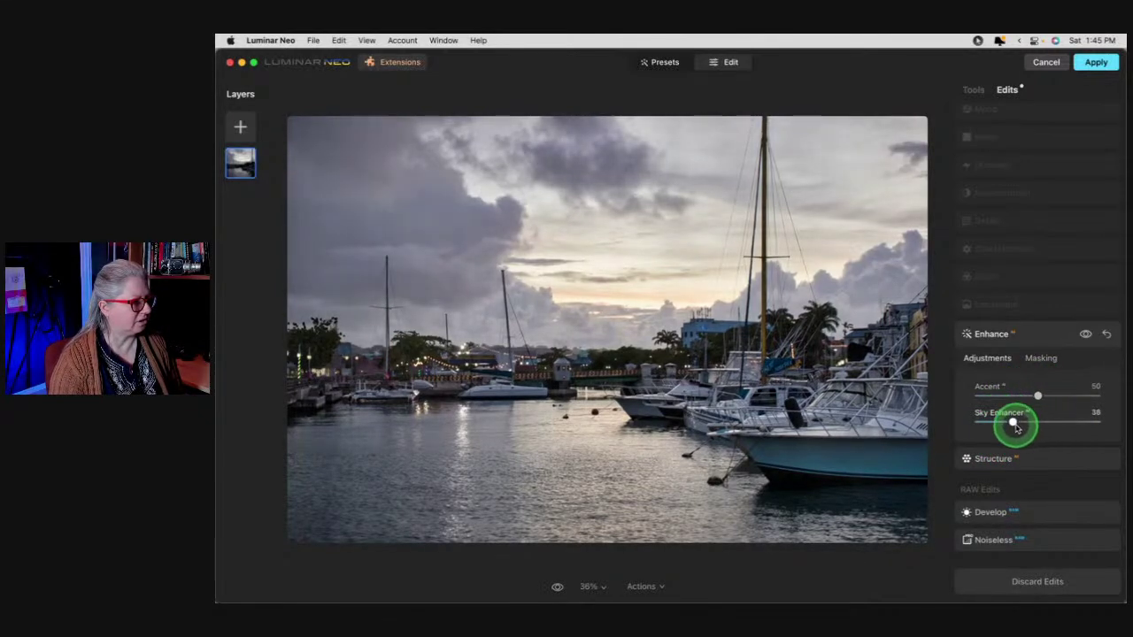
Paste the copied water-excluding mask onto Enhance and check its overlay
left_click(1042, 358)
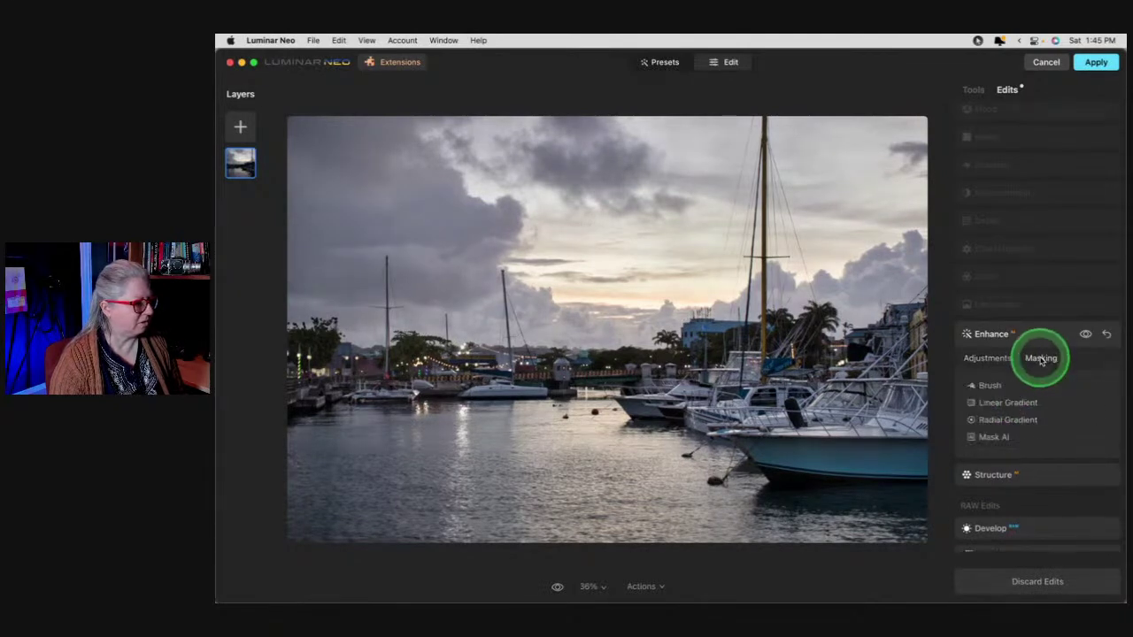
left_click(998, 472)
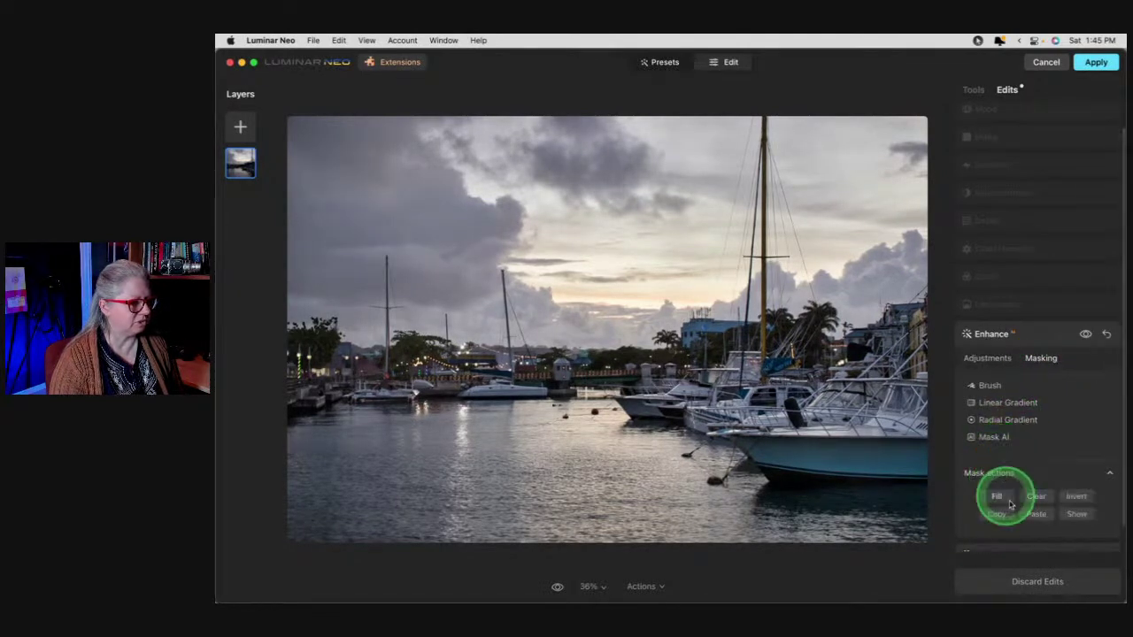
left_click(1037, 515)
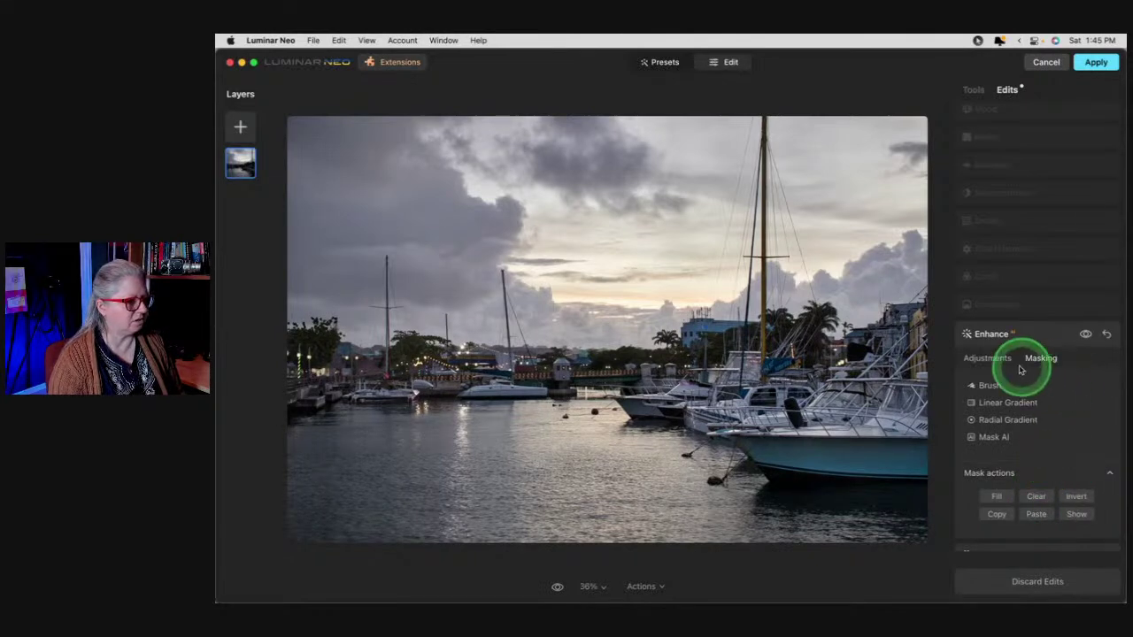
left_click(1075, 514)
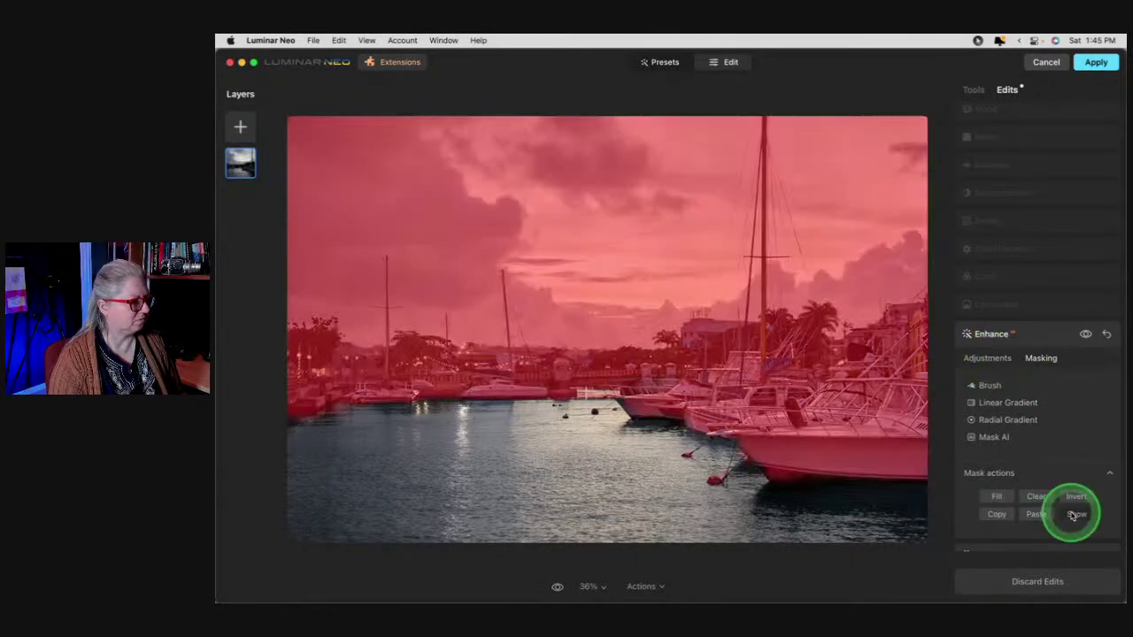
left_click(1075, 514)
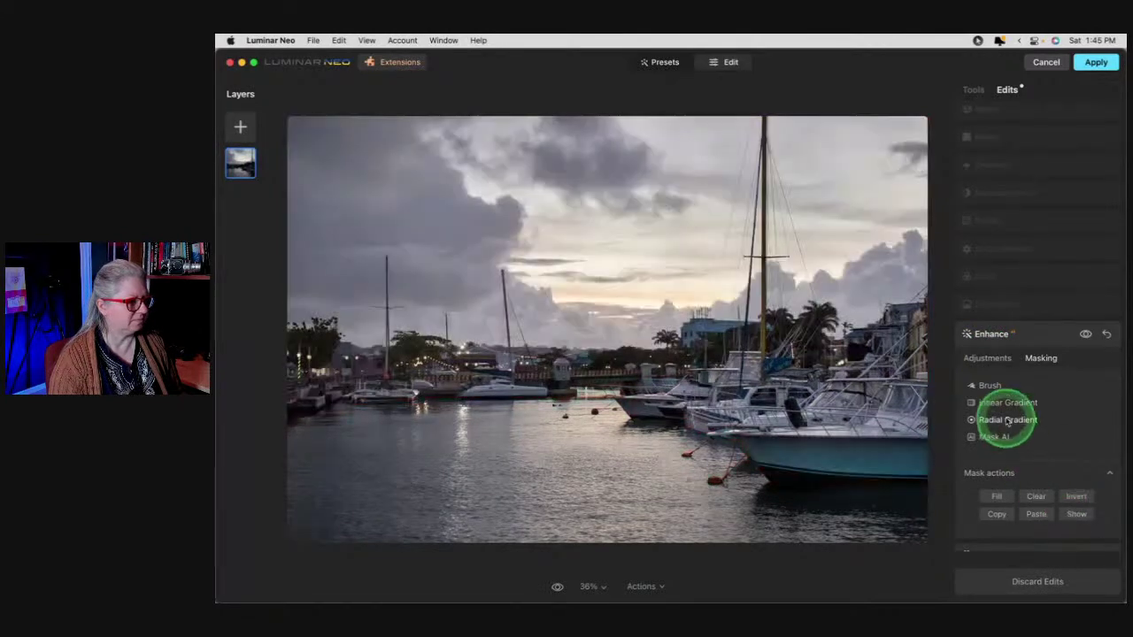
Compare the masked Enhance effect on and off, leaving it on
left_click(986, 358)
left_click(1086, 335)
left_click(1086, 335)
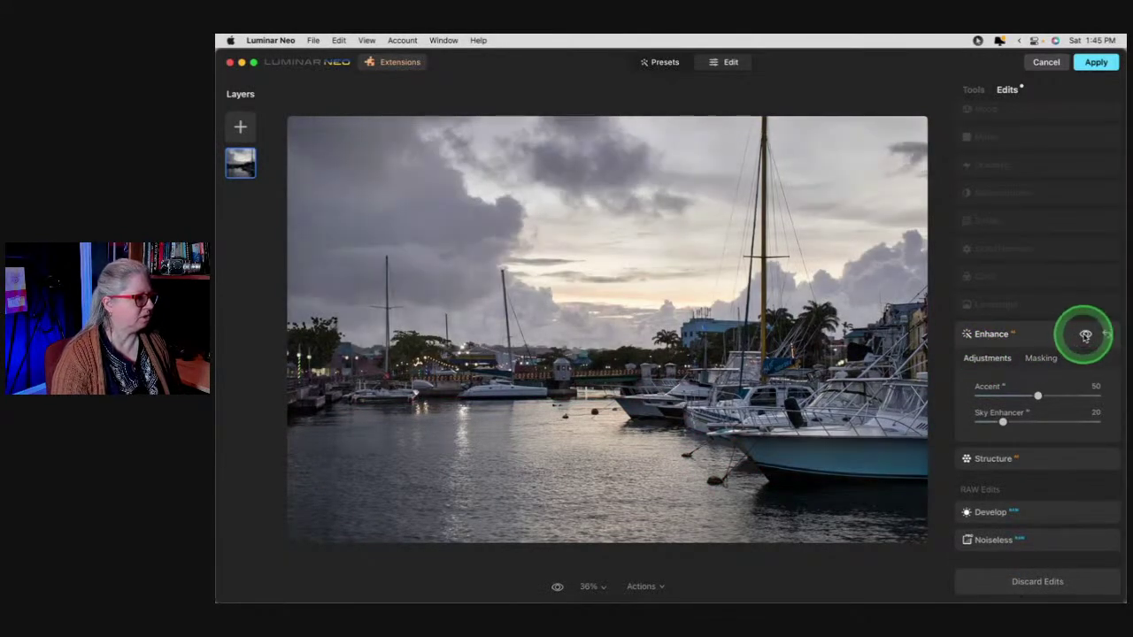
left_click(1086, 335)
left_click(1086, 335)
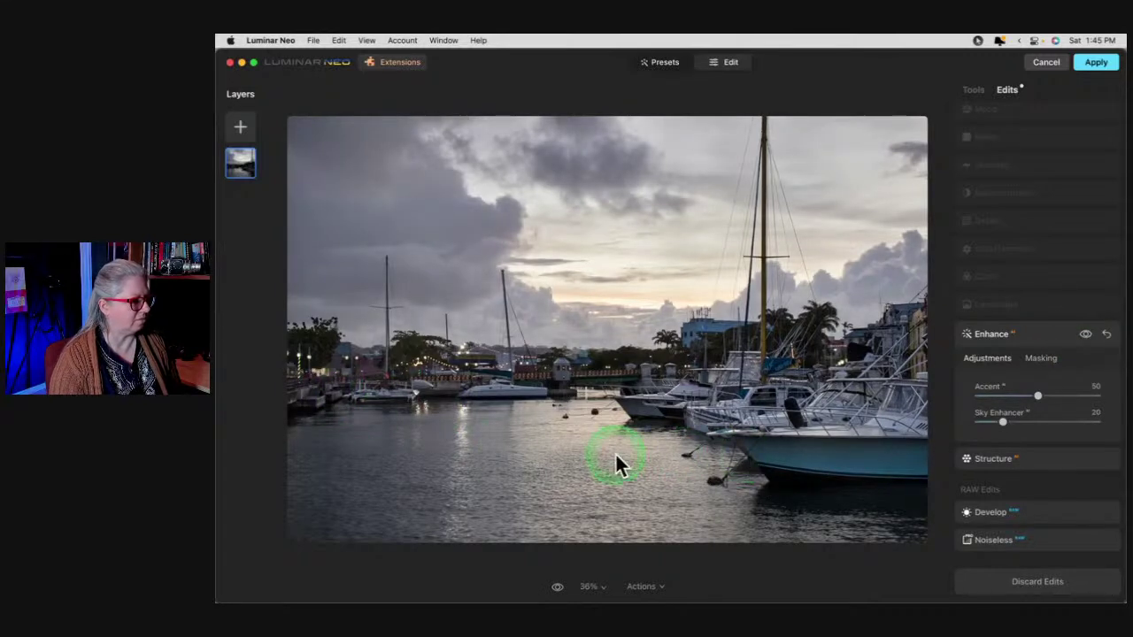
Compare Landscape on and off and lower its Dehaze to 21, then expand Color
left_click(1036, 310)
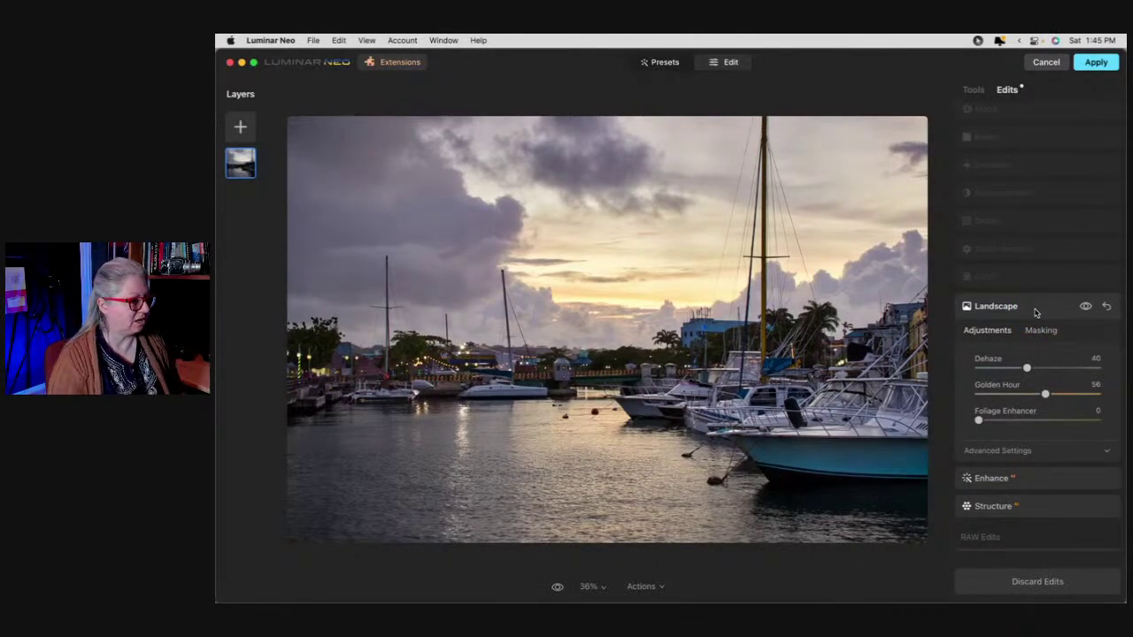
left_click(1086, 306)
left_click(1086, 307)
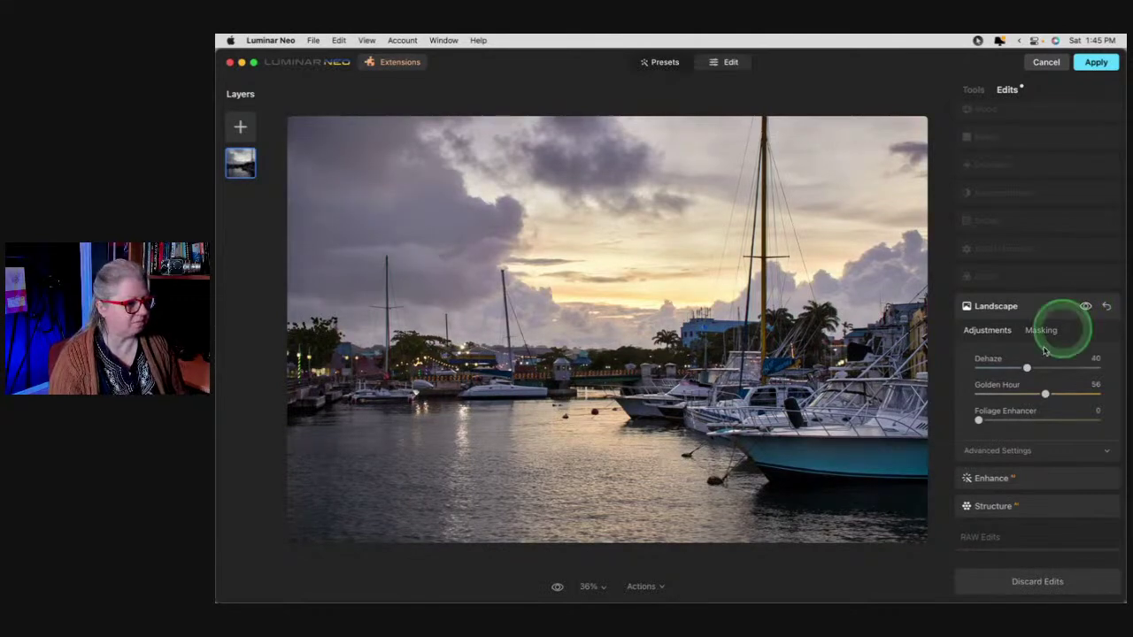
left_click(1049, 395)
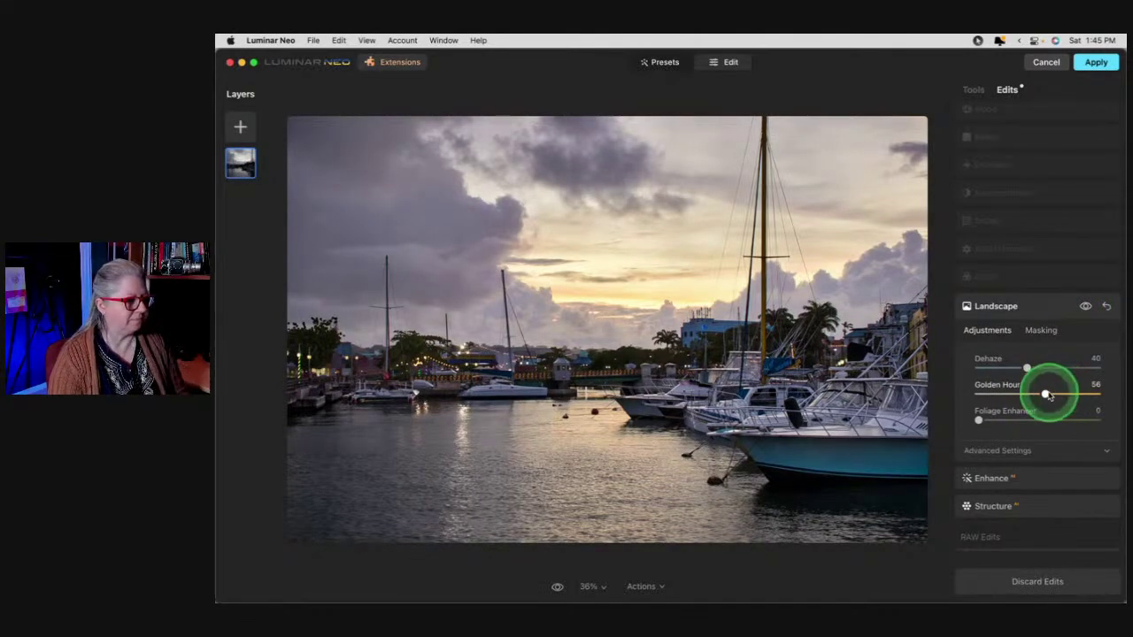
left_click_drag(1027, 367, 1013, 367)
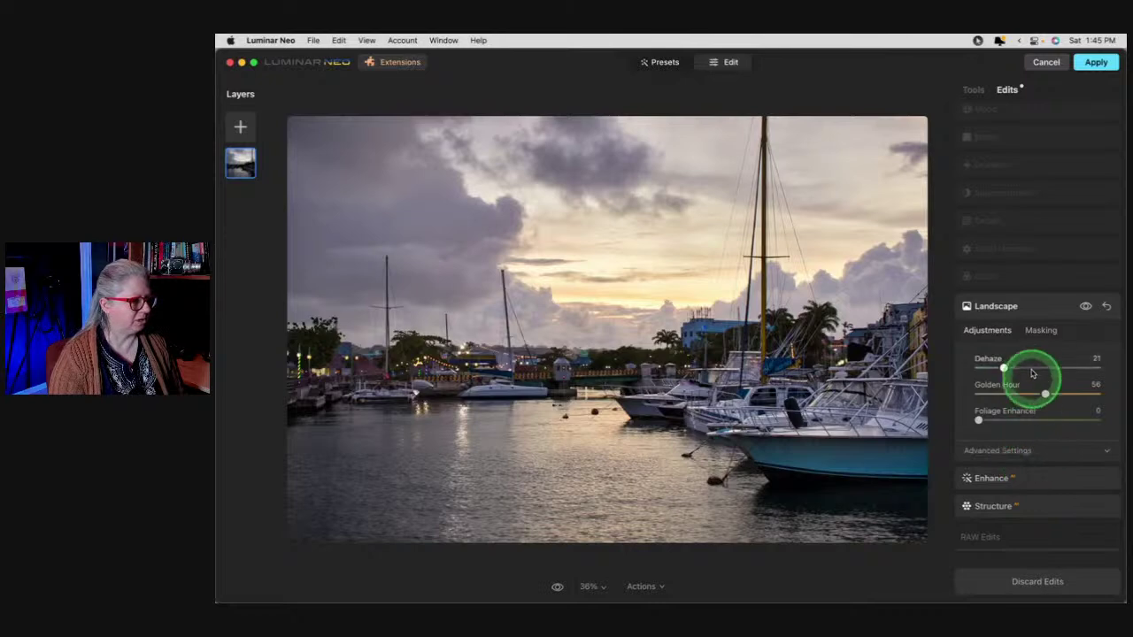
left_click(1036, 277)
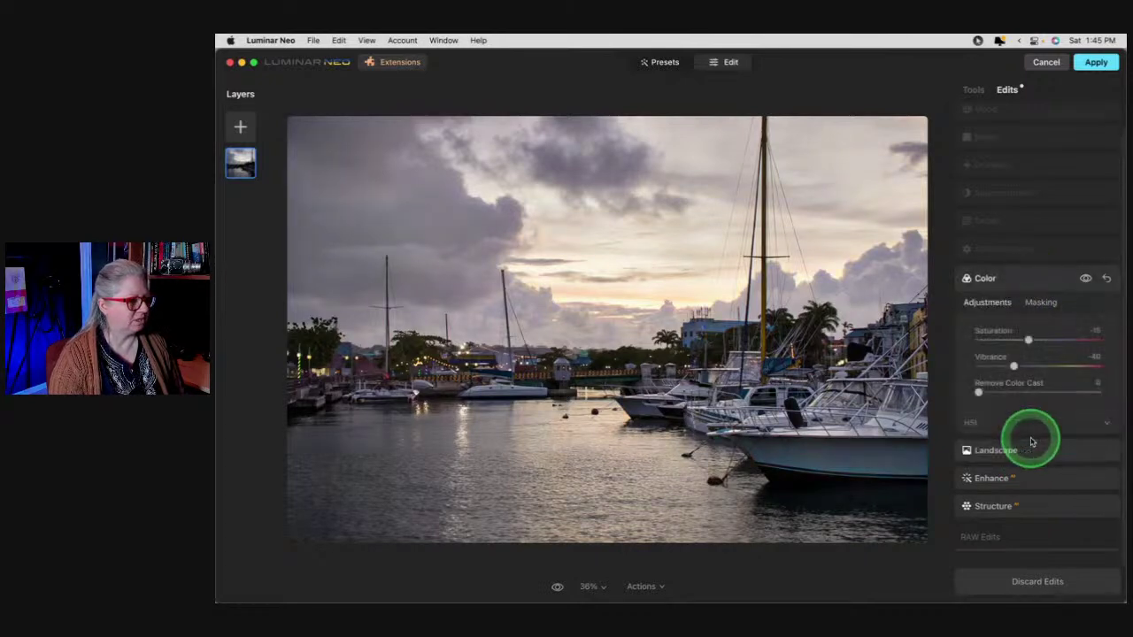
Expand HSL, browse its Saturation and Luminance modes, and reset Vibrance and Saturation to 0
left_click(1004, 424)
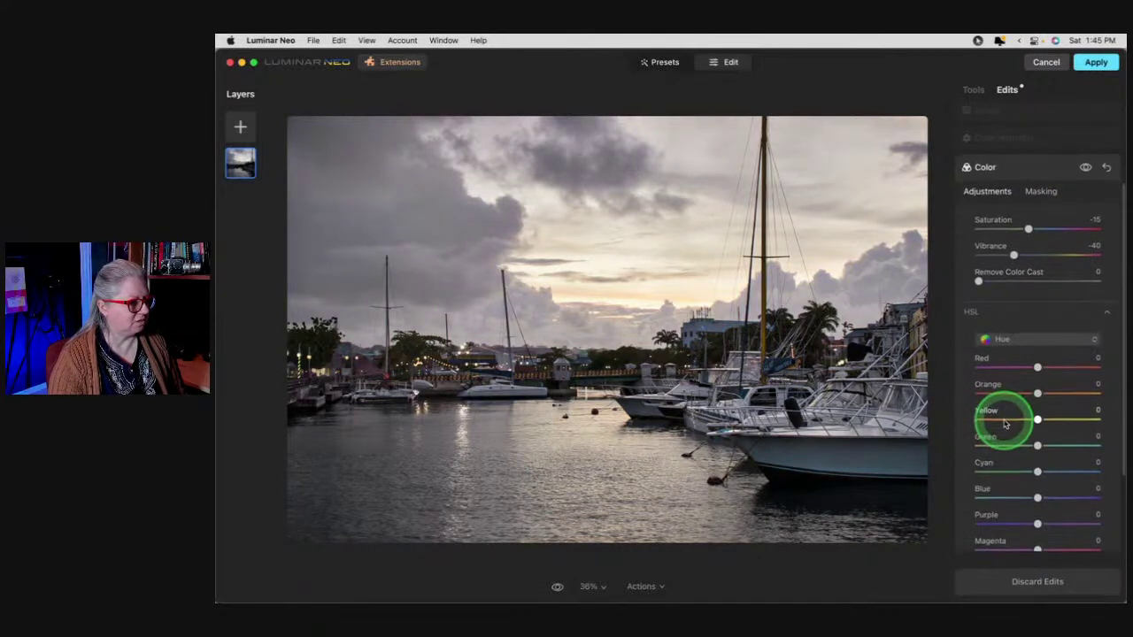
scroll(1027, 266, "down", 3)
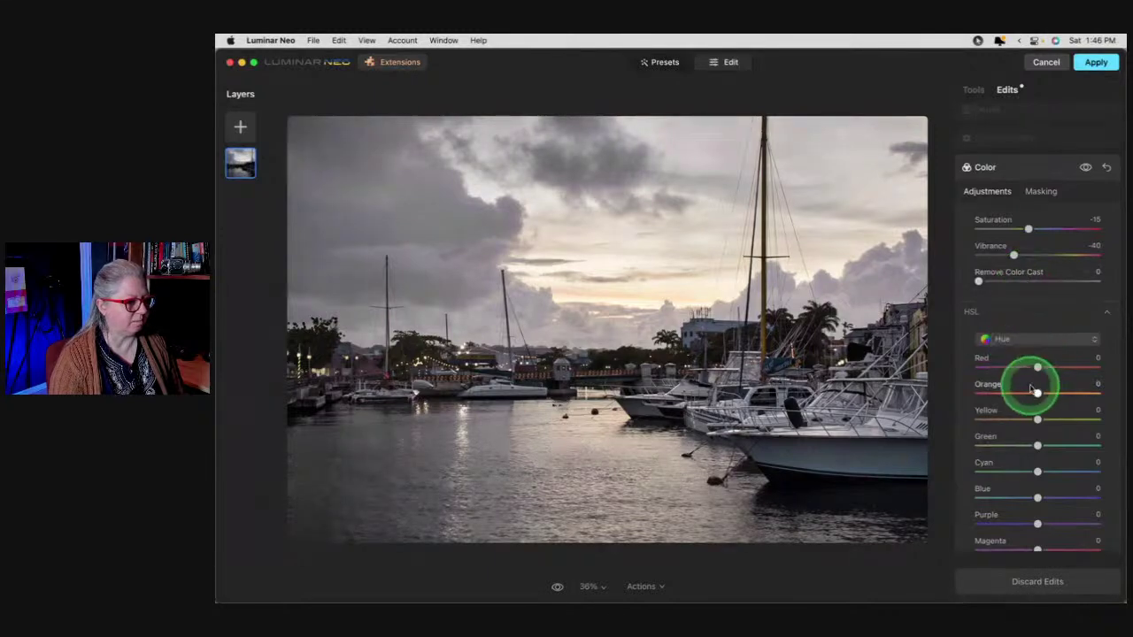
left_click(1004, 342)
left_click(1014, 370)
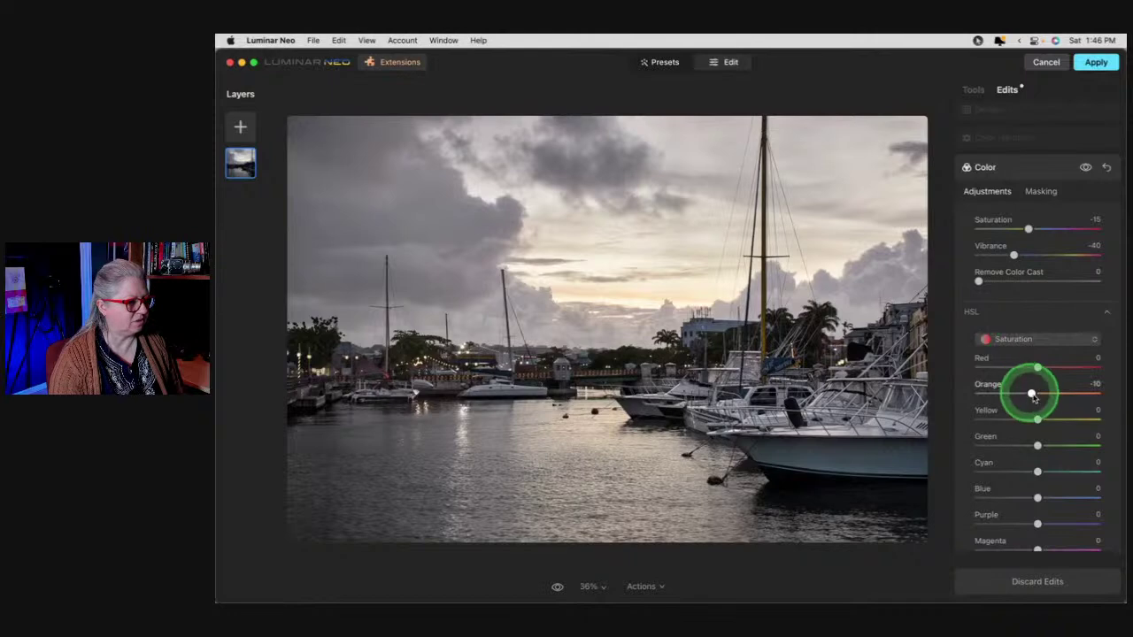
left_click(1013, 339)
left_click(1009, 384)
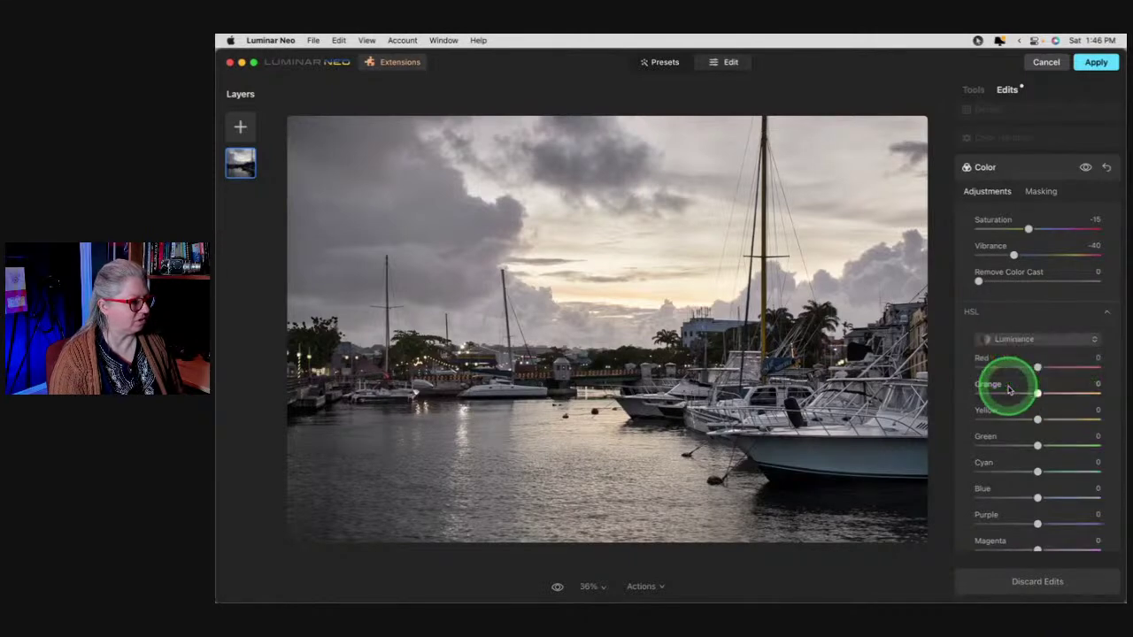
scroll(1008, 389, "up", 1)
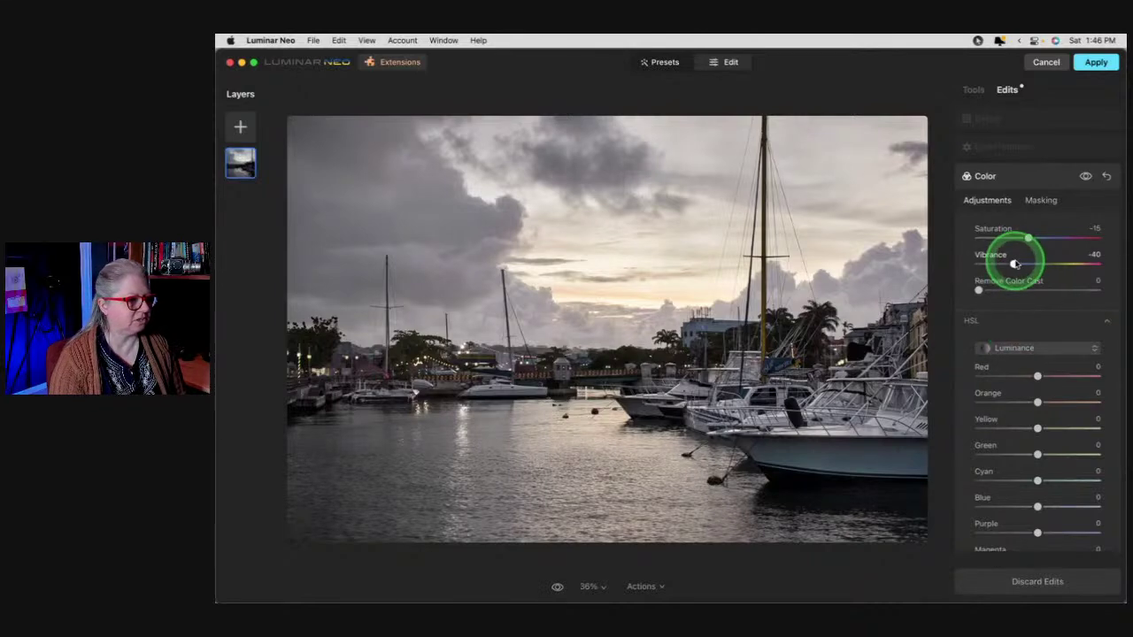
double_click(1015, 264)
double_click(1028, 237)
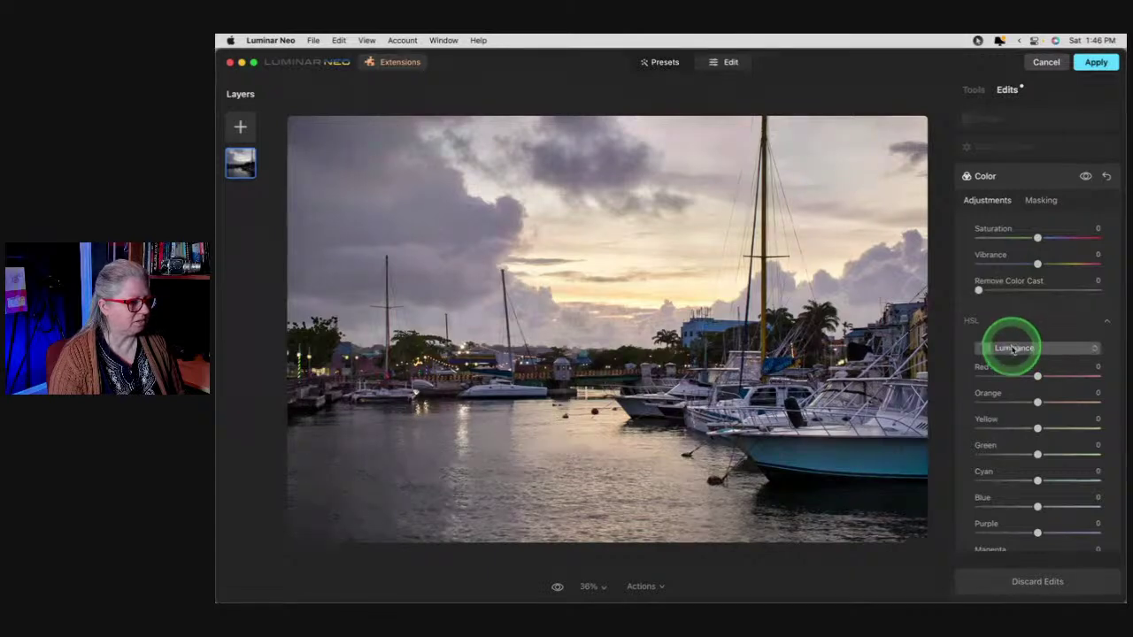
Reset the Orange saturation in HSL to 0
left_click(1014, 348)
left_click(1012, 373)
scroll(1012, 379, "down", 1)
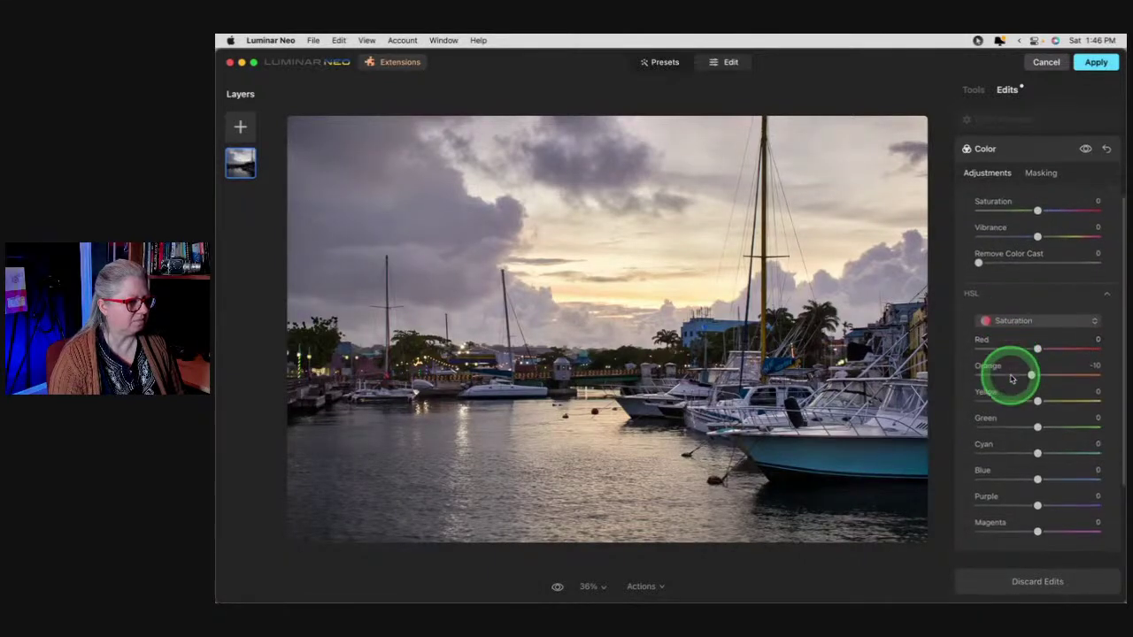
scroll(1012, 379, "down", 1)
double_click(1031, 332)
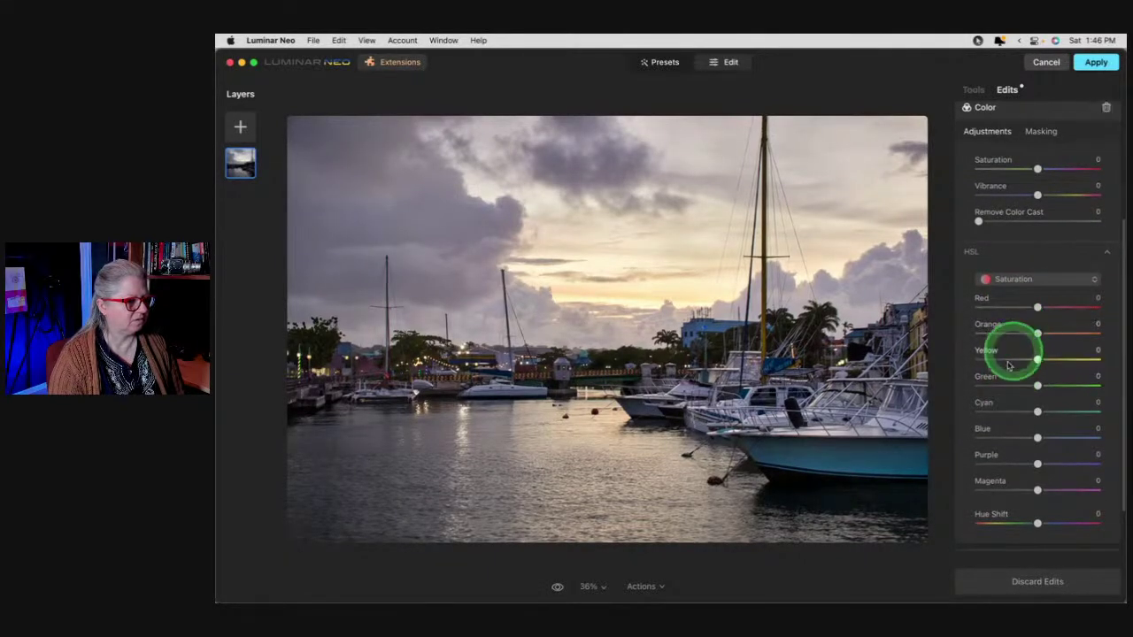
scroll(1007, 363, "up", 2)
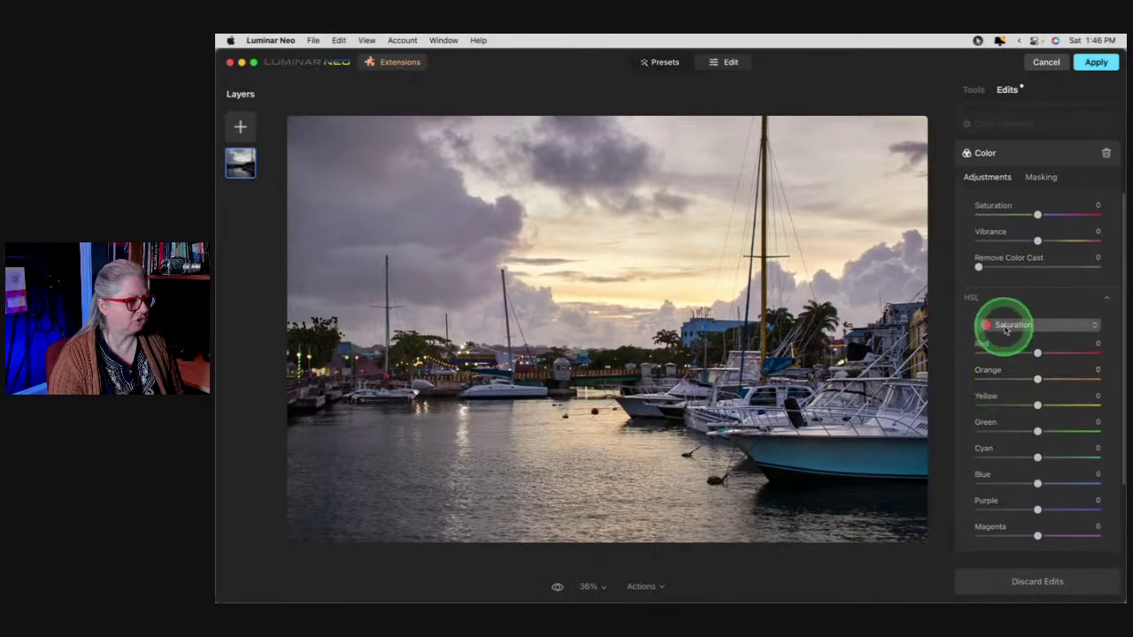
Switch HSL to Hue mode and test a Magenta hue shift
left_click(1005, 331)
left_click(1006, 339)
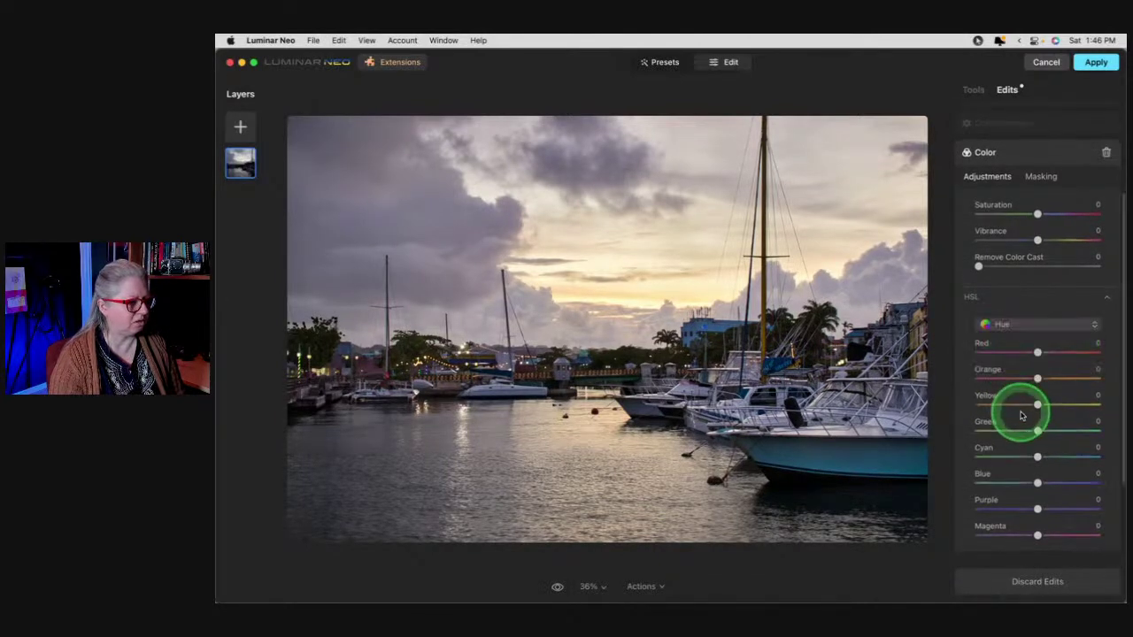
scroll(1027, 442, "down", 1)
mouse_move(1037, 508)
left_mouse_down()
mouse_move(1085, 507)
mouse_move(956, 498)
mouse_move(1057, 508)
mouse_move(1037, 508)
left_mouse_up()
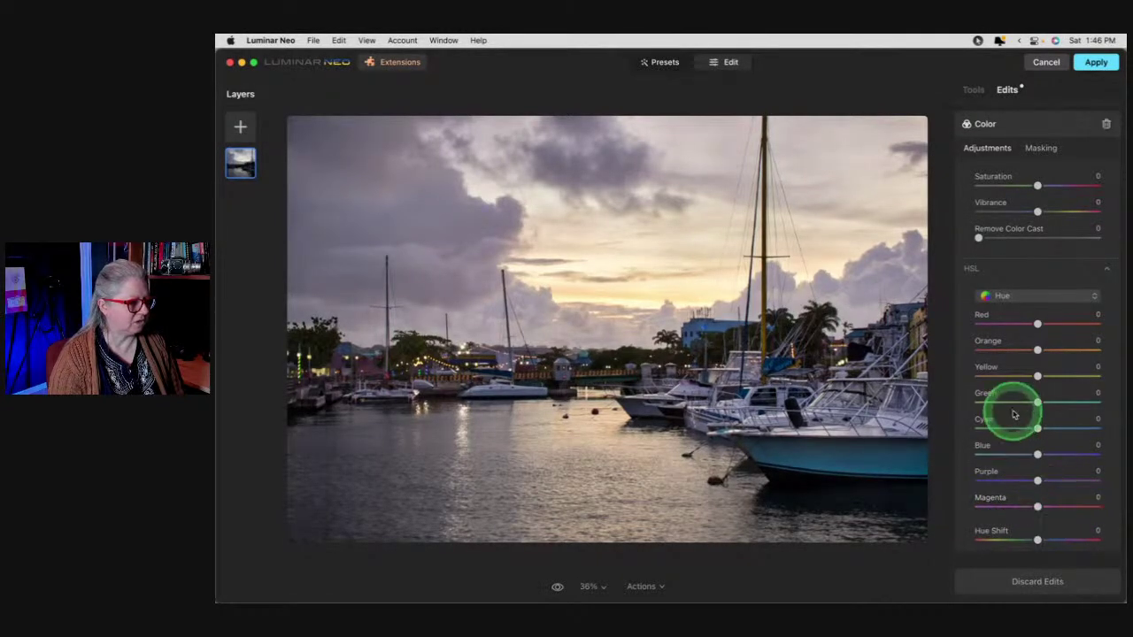
scroll(1014, 412, "down", 1)
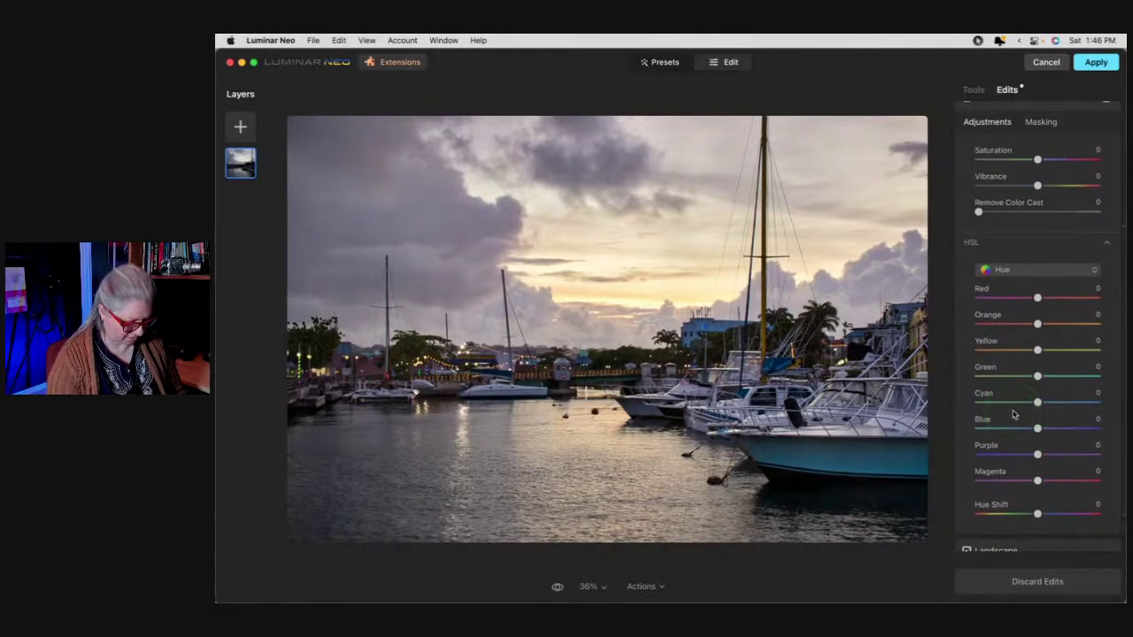
Compare the original and edited photo with the backslash key, then reopen Landscape's settings
key("backslash")
key("backslash")
key("backslash")
key("backslash")
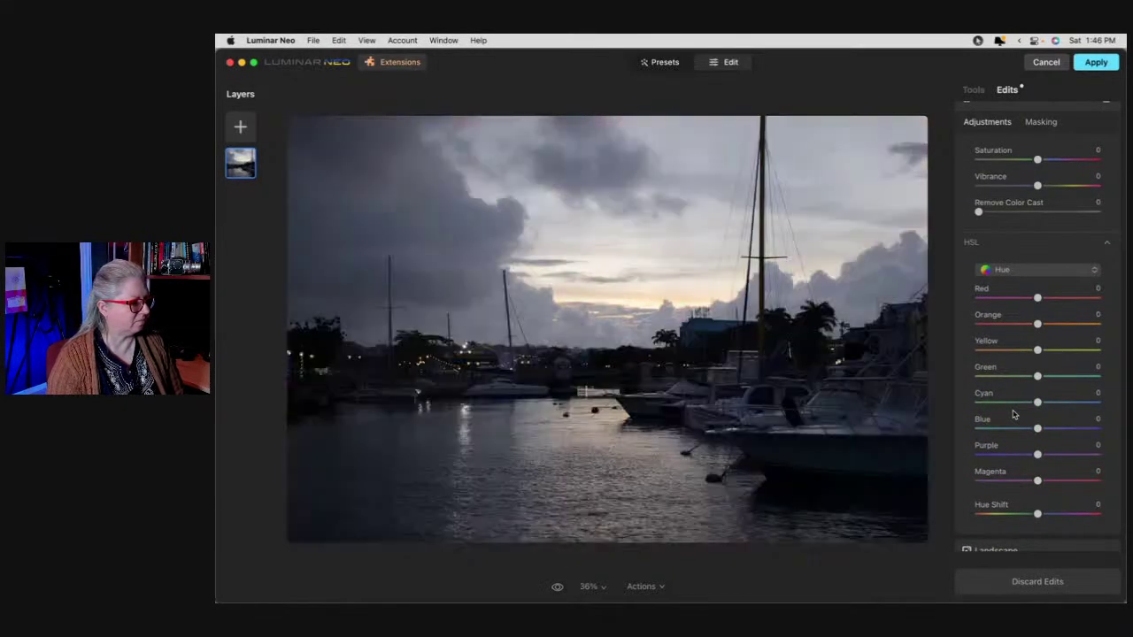
left_click(1005, 411)
key("backslash")
key("backslash")
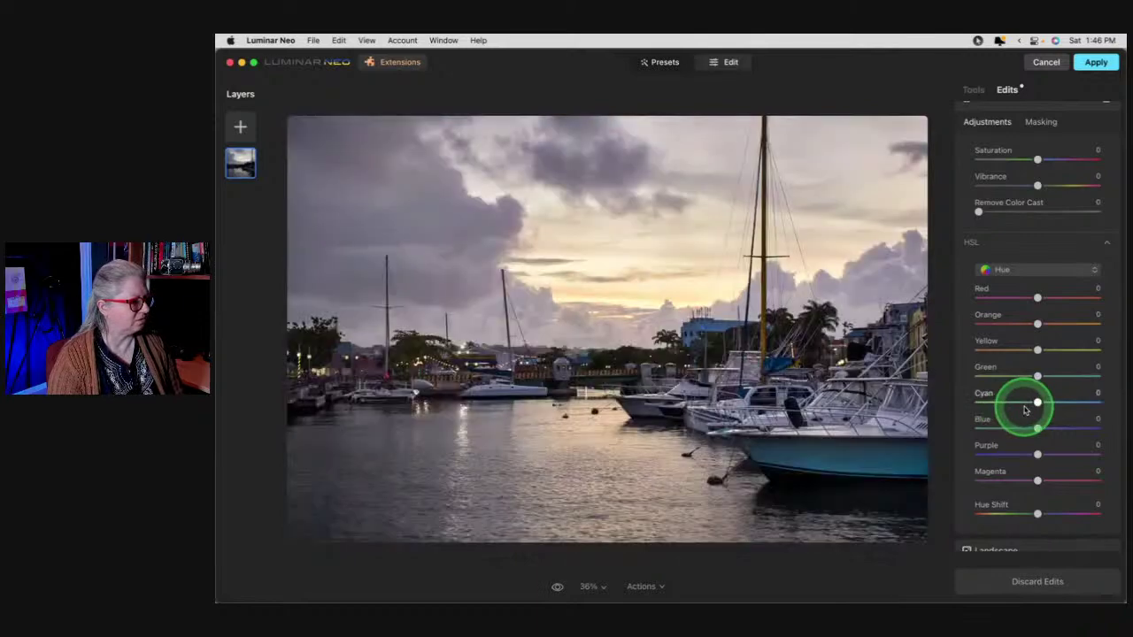
scroll(1025, 409, "down", 4)
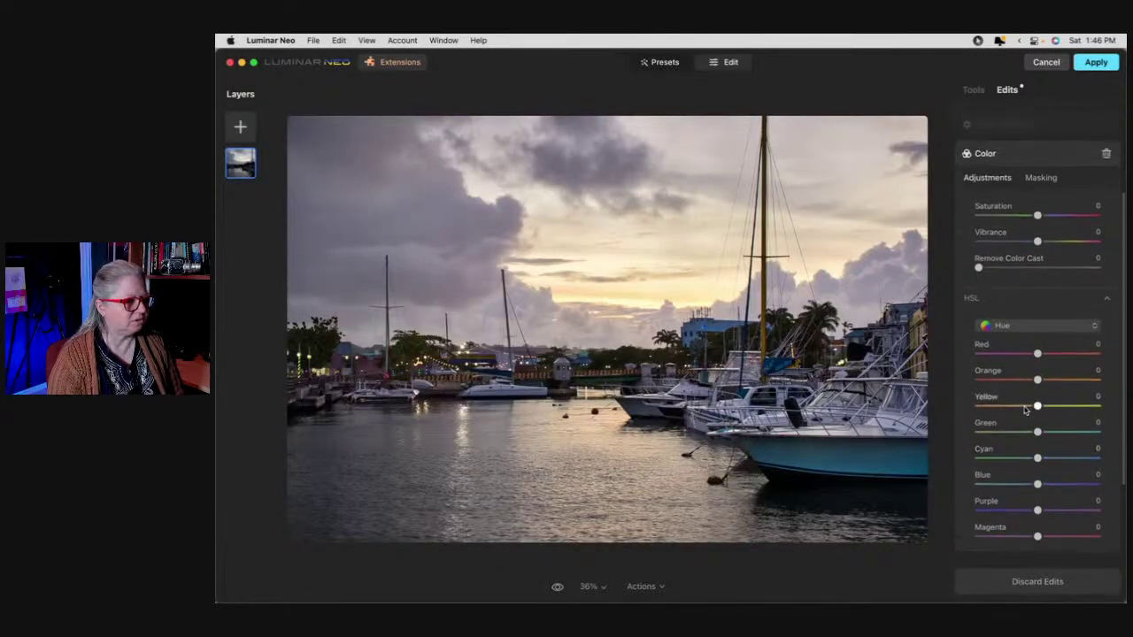
scroll(1025, 409, "up", 2)
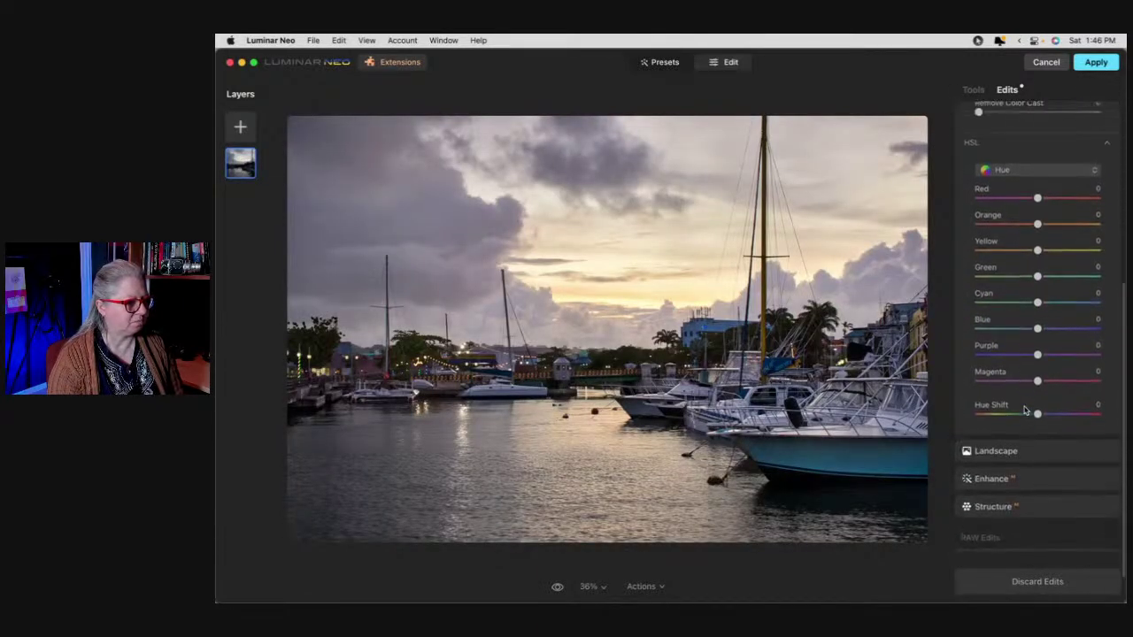
scroll(1025, 409, "down", 3)
left_click(1039, 402)
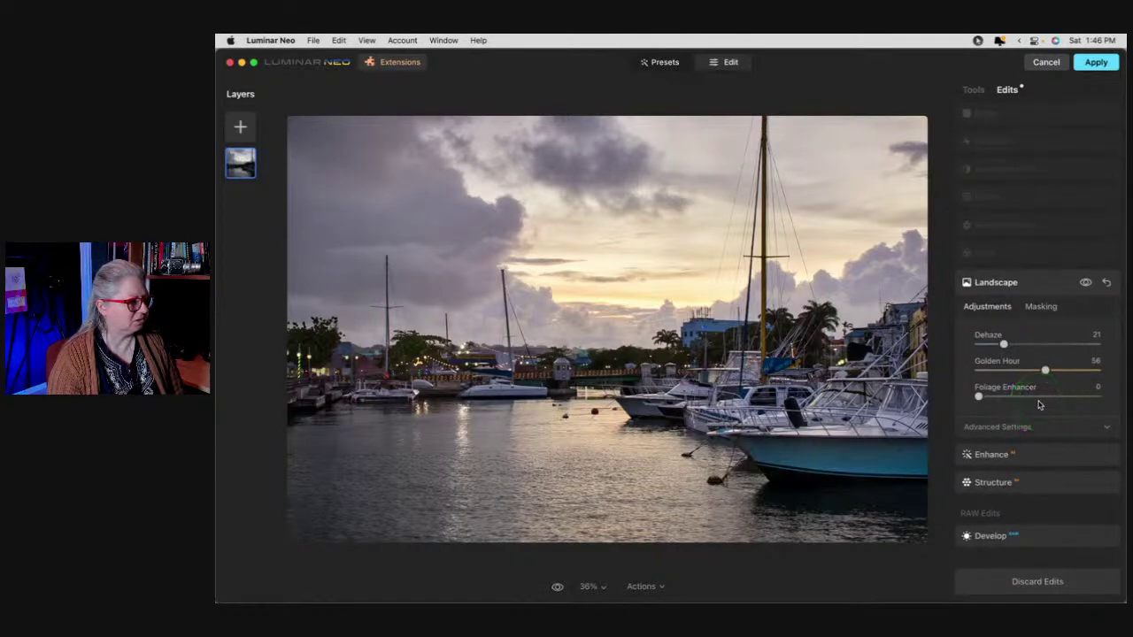
Adjust Golden Hour warmth in Landscape, then shift the reds' hue in Color HSL
scroll(1039, 405, "up", 1)
left_click_drag(1044, 415, 960, 410)
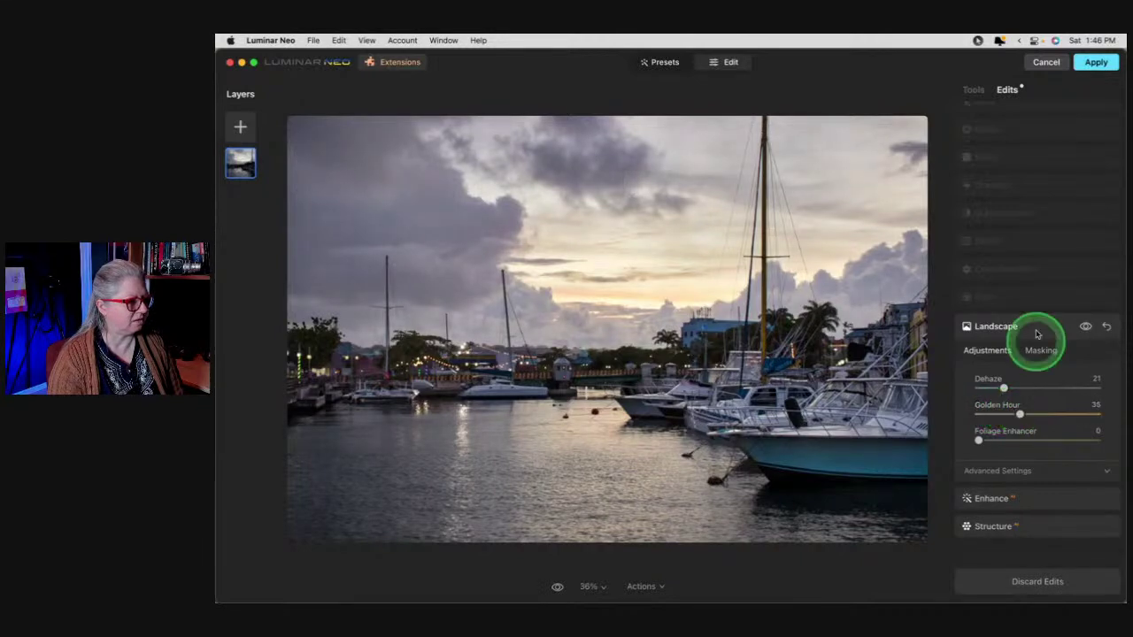
left_click(1032, 299)
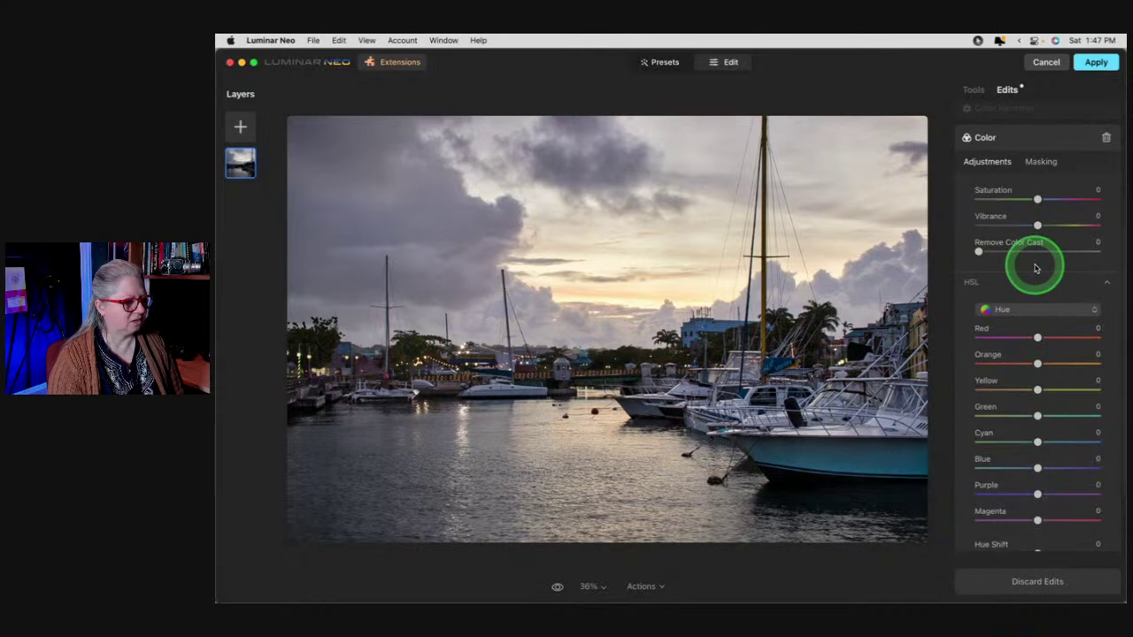
scroll(1036, 268, "down", 1)
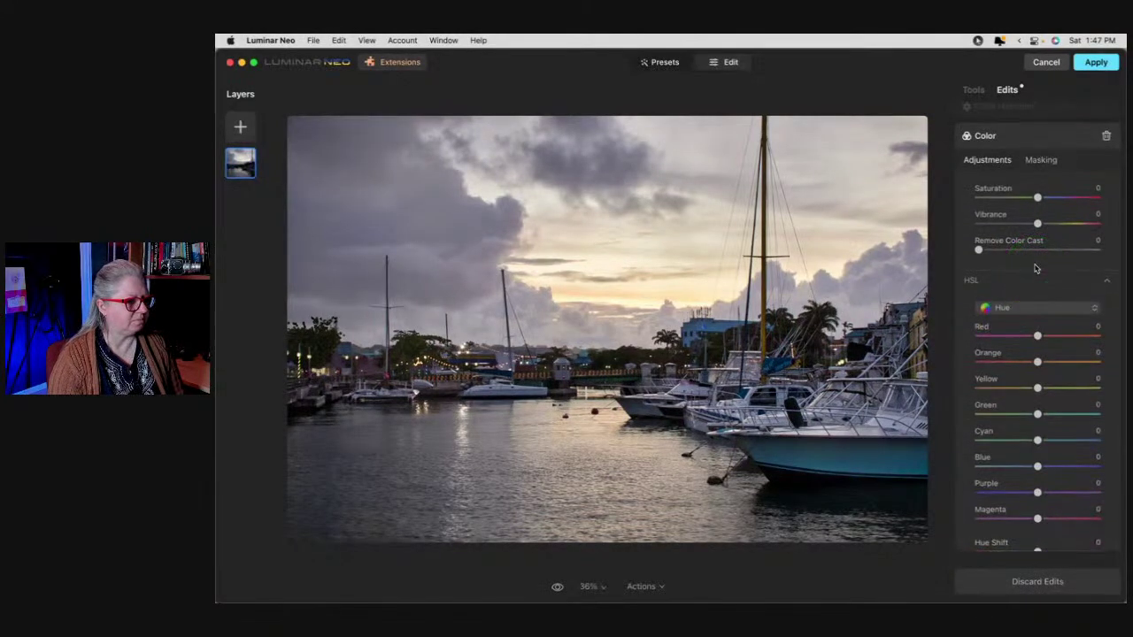
mouse_move(1038, 335)
left_mouse_down()
mouse_move(976, 335)
mouse_move(1108, 335)
mouse_move(1053, 343)
left_mouse_up()
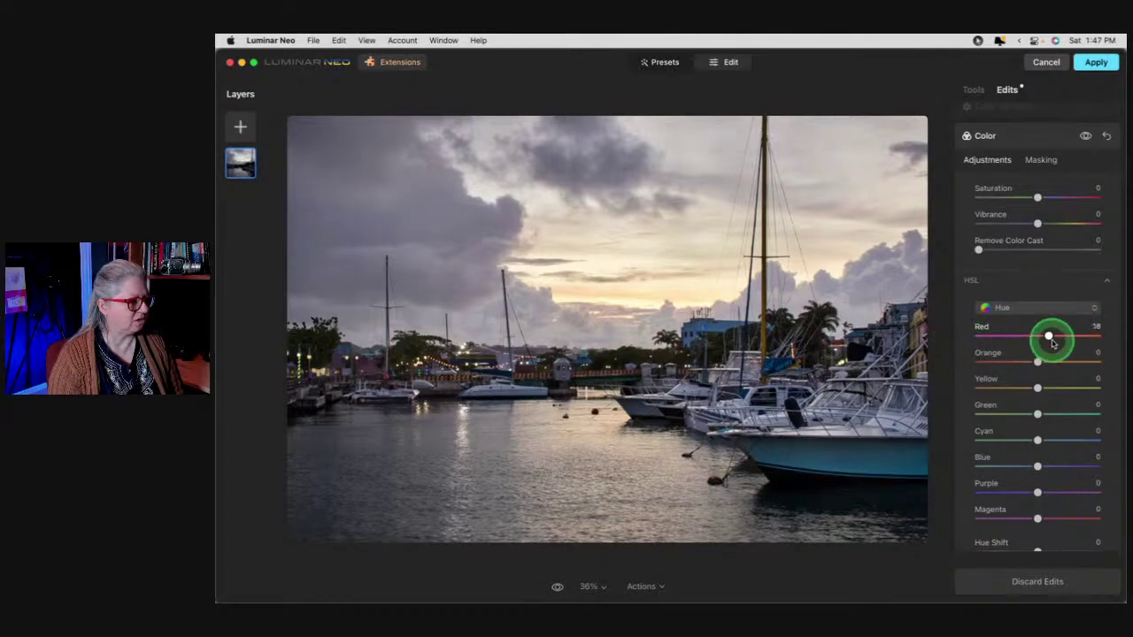
Darken Blue luminance to -8 in HSL, then expand Color Harmony
left_click(1020, 307)
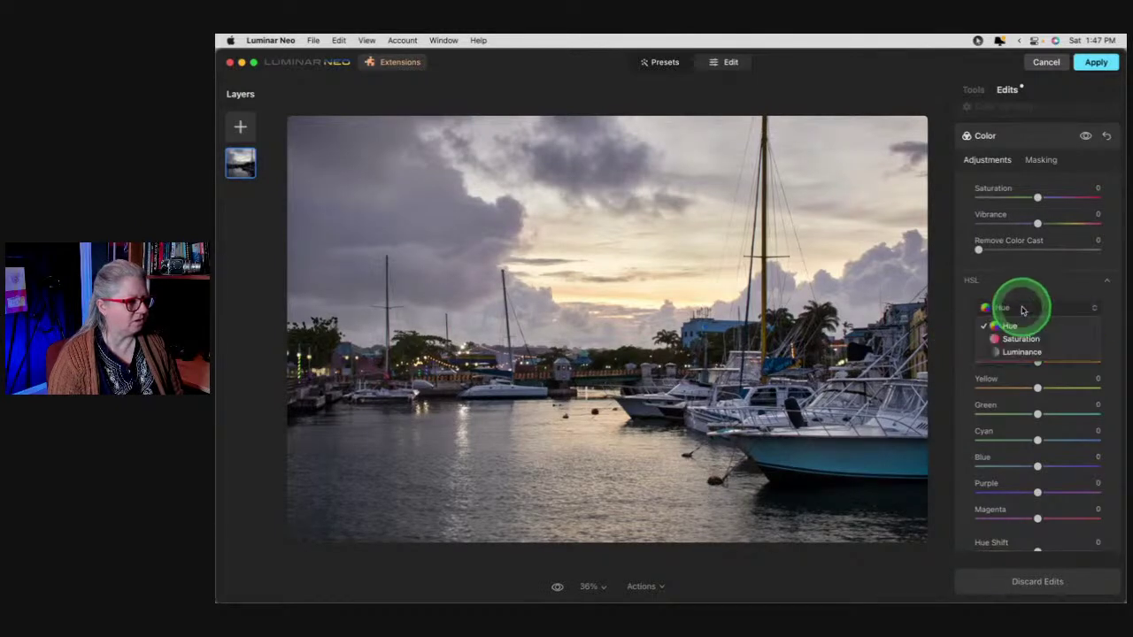
left_click(1018, 353)
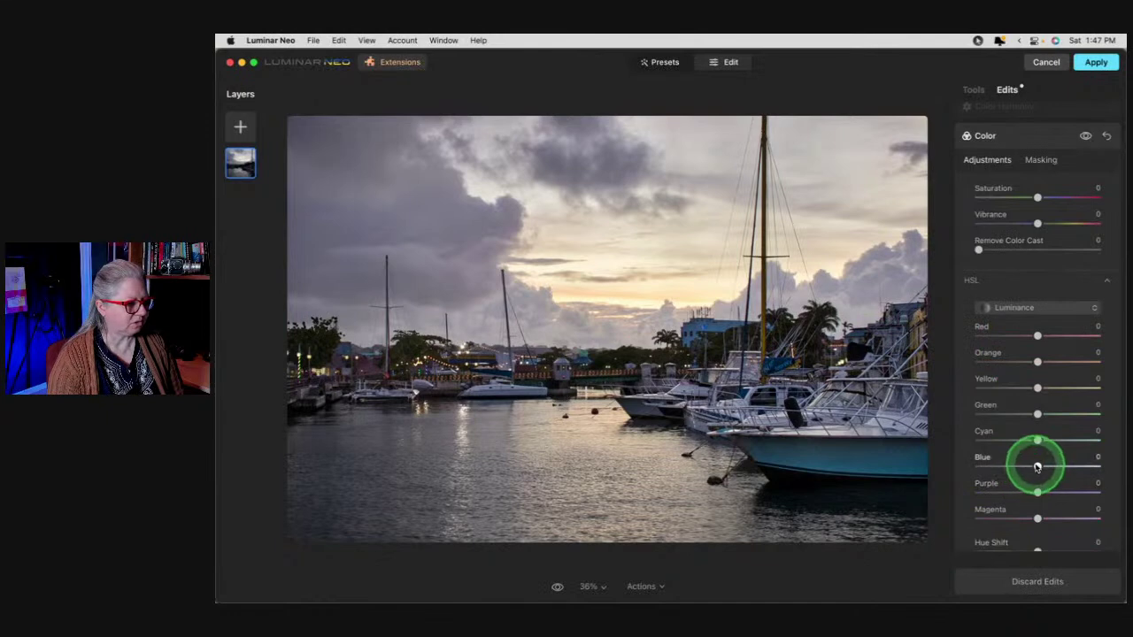
left_click_drag(1035, 463, 883, 463)
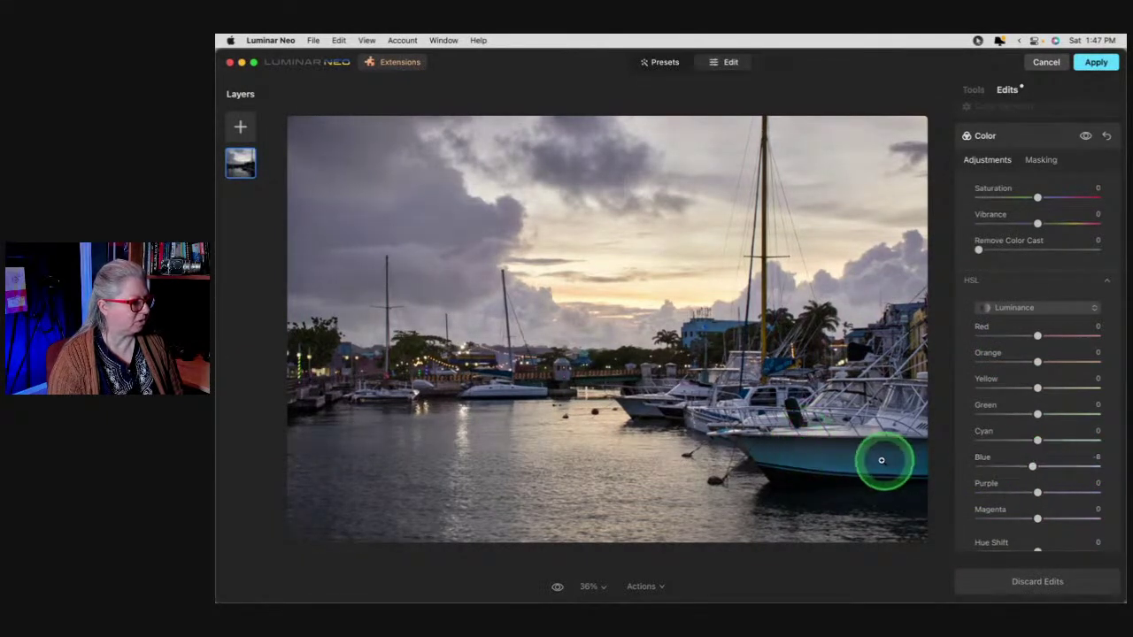
scroll(1074, 413, "up", 3)
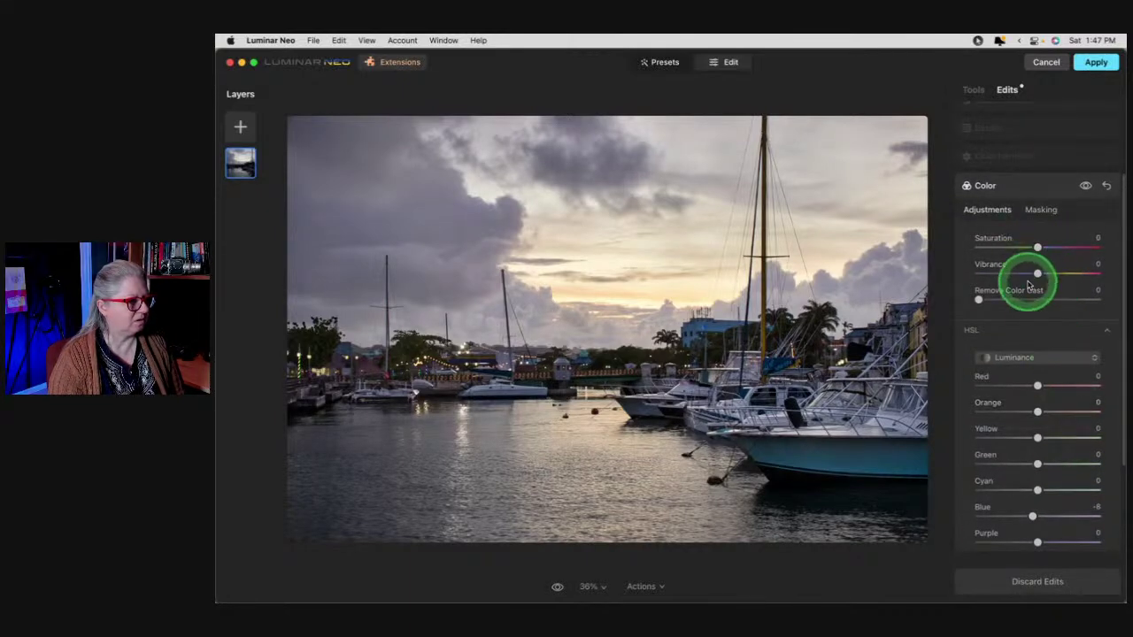
scroll(1030, 278, "up", 3)
left_click(1037, 209)
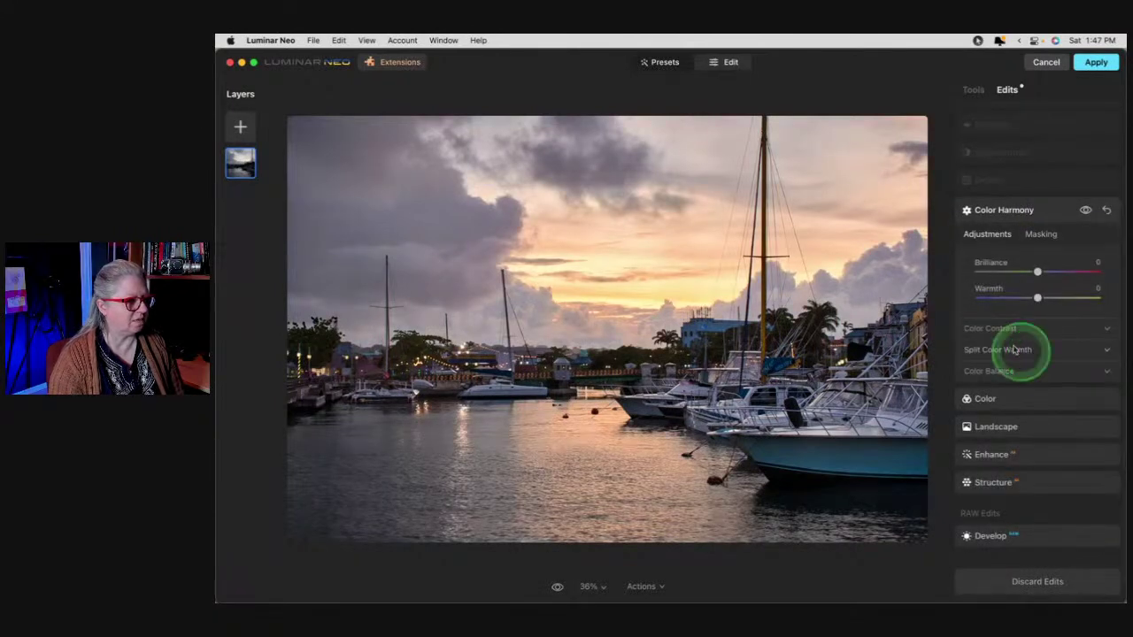
Set Color Harmony's Split Color Warmth Cool to -30, keeping Warm at 46
left_click(1005, 329)
left_click(1001, 419)
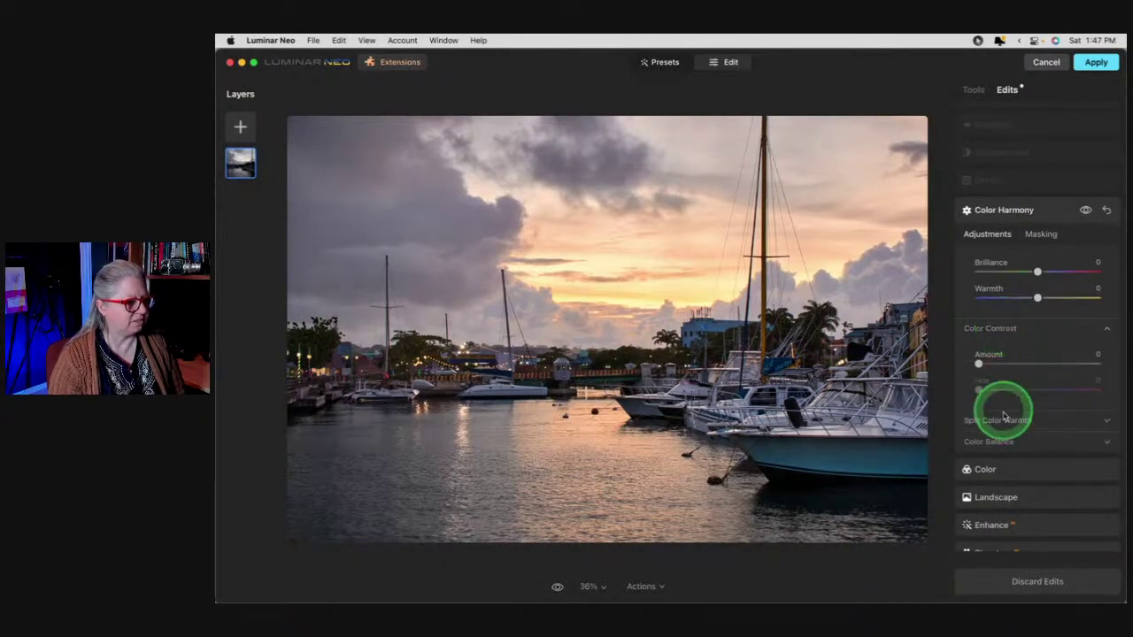
scroll(1001, 425, "down", 3)
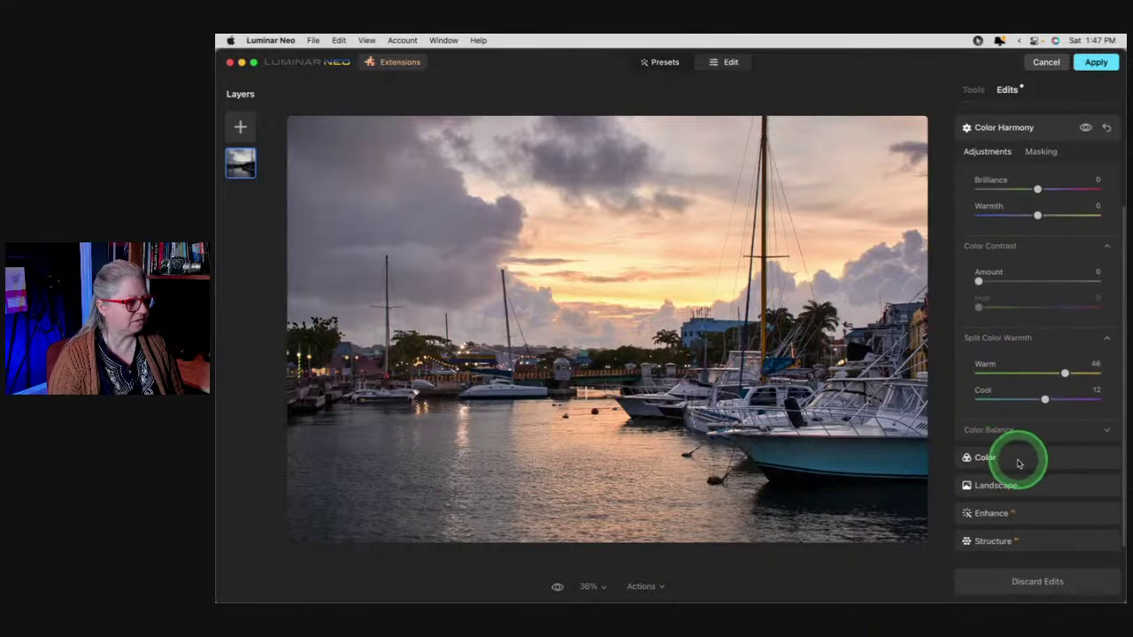
scroll(1072, 257, "up", 1)
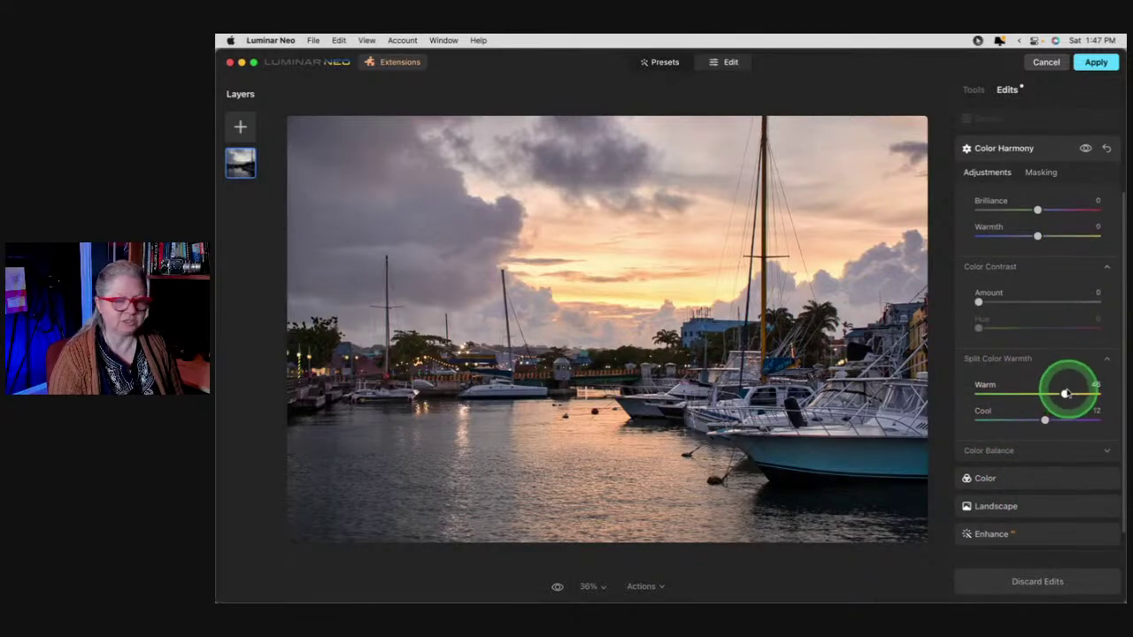
left_click(1086, 149)
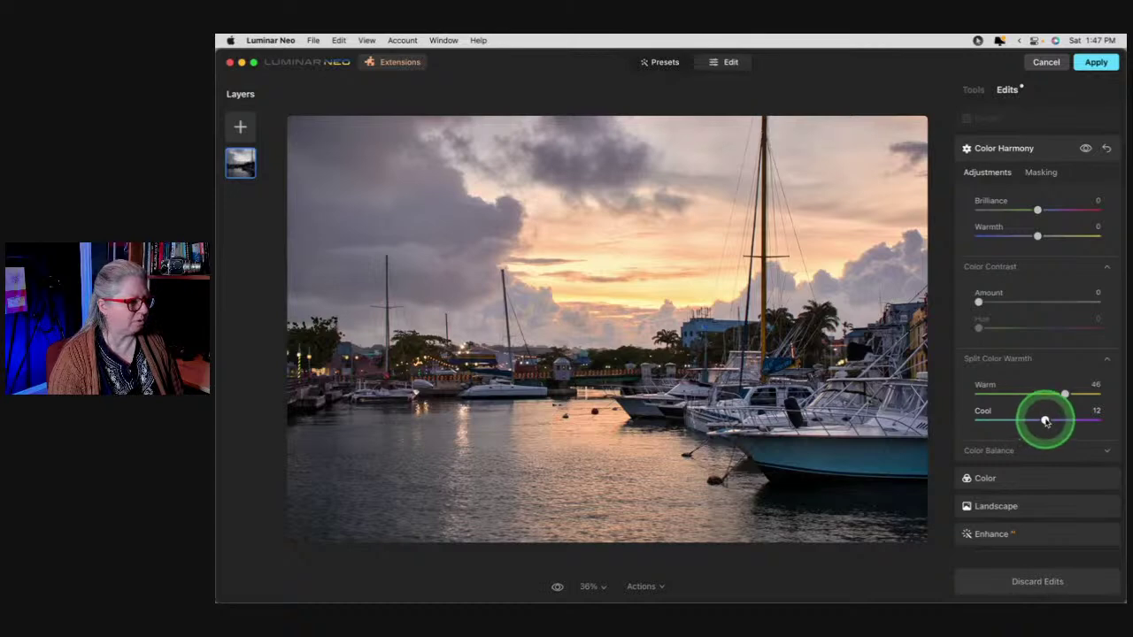
left_click_drag(1045, 421, 1012, 420)
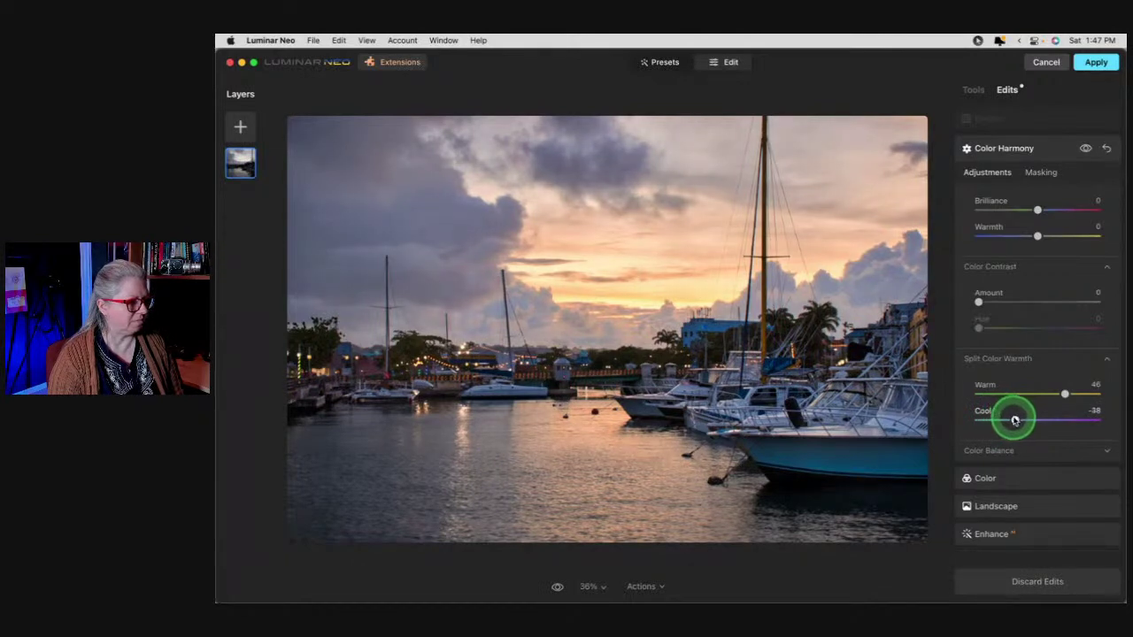
left_click_drag(1019, 420, 1021, 421)
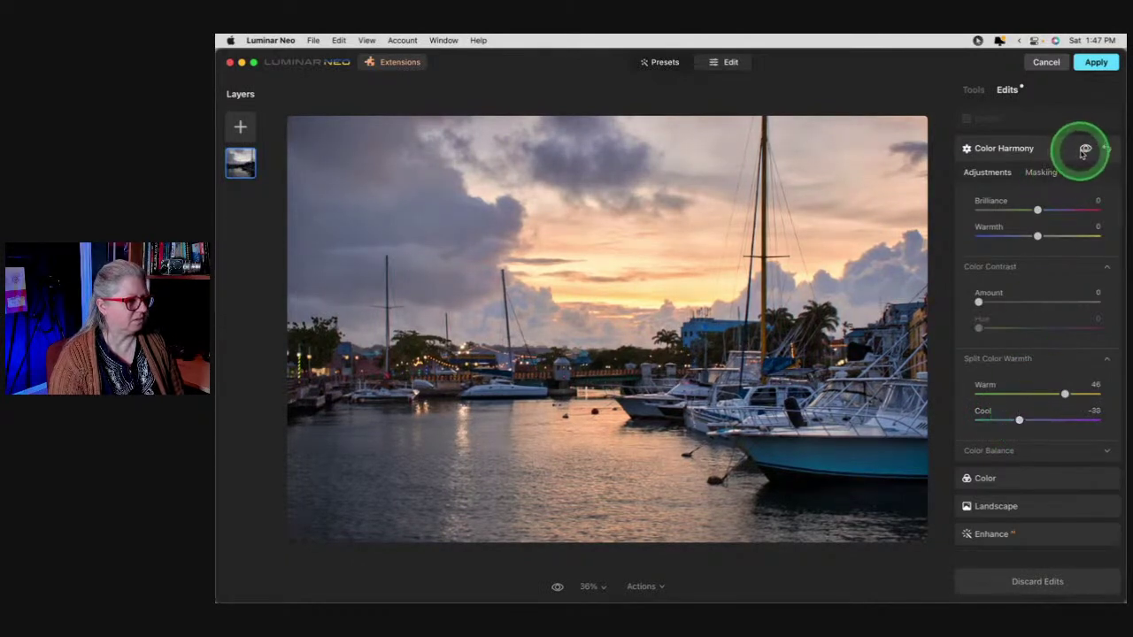
Compare Color Harmony on and off, then bring up the Details settings
left_click(1086, 149)
left_click(1087, 149)
left_click(1086, 149)
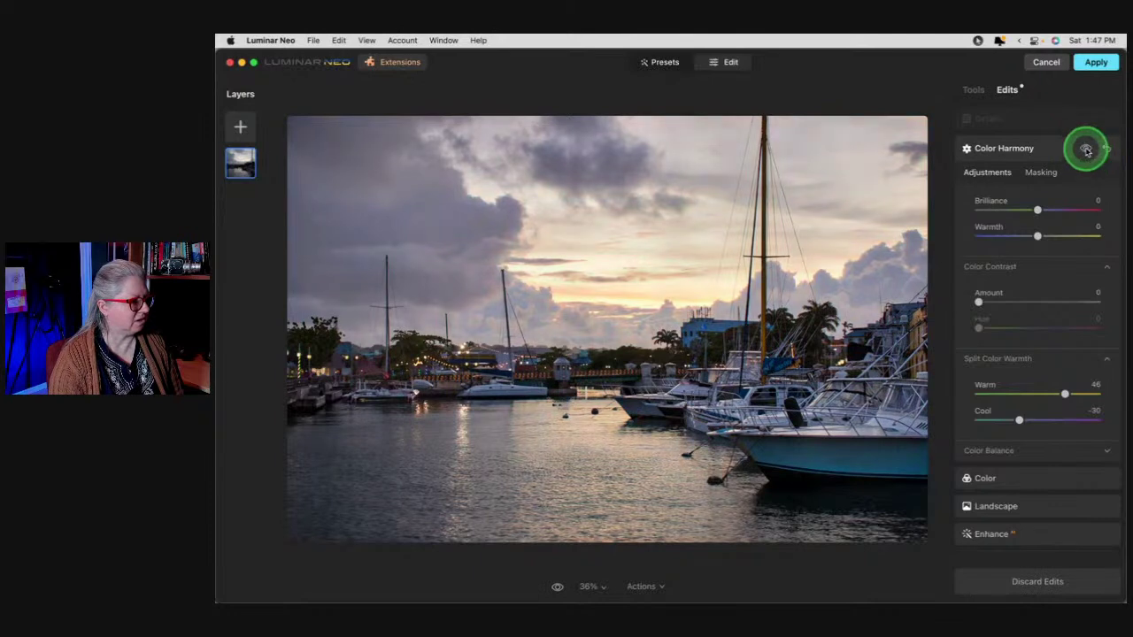
left_click(1086, 149)
scroll(1027, 432, "up", 3)
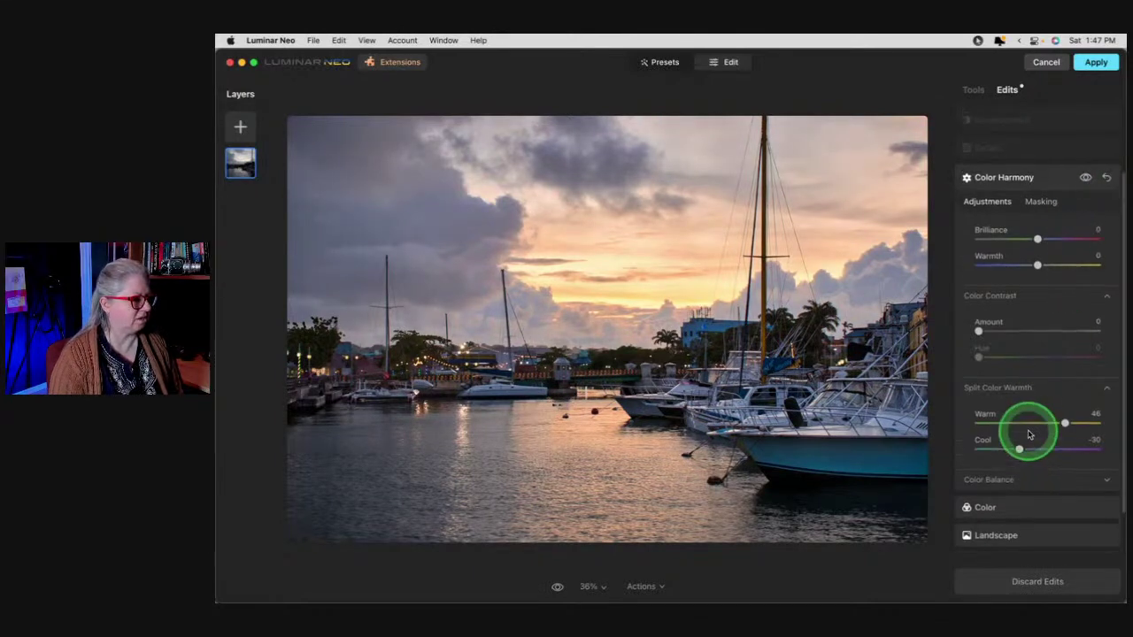
left_click(1036, 227)
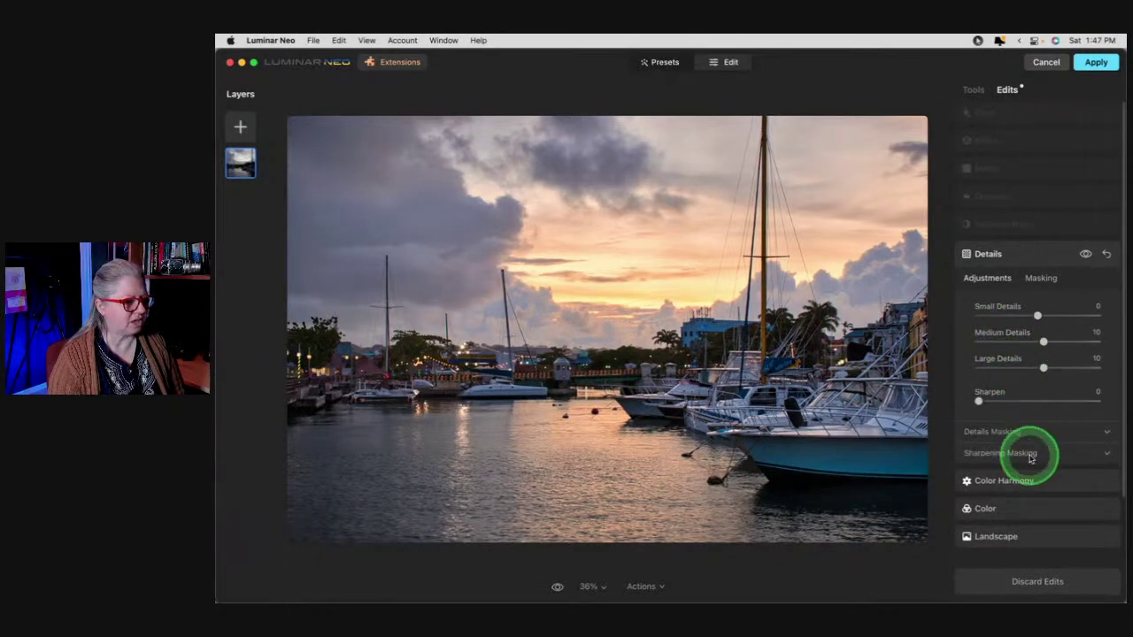
Compare the Details edit on and off and bring up the Supercontrast settings
left_click(1086, 255)
left_click(1087, 255)
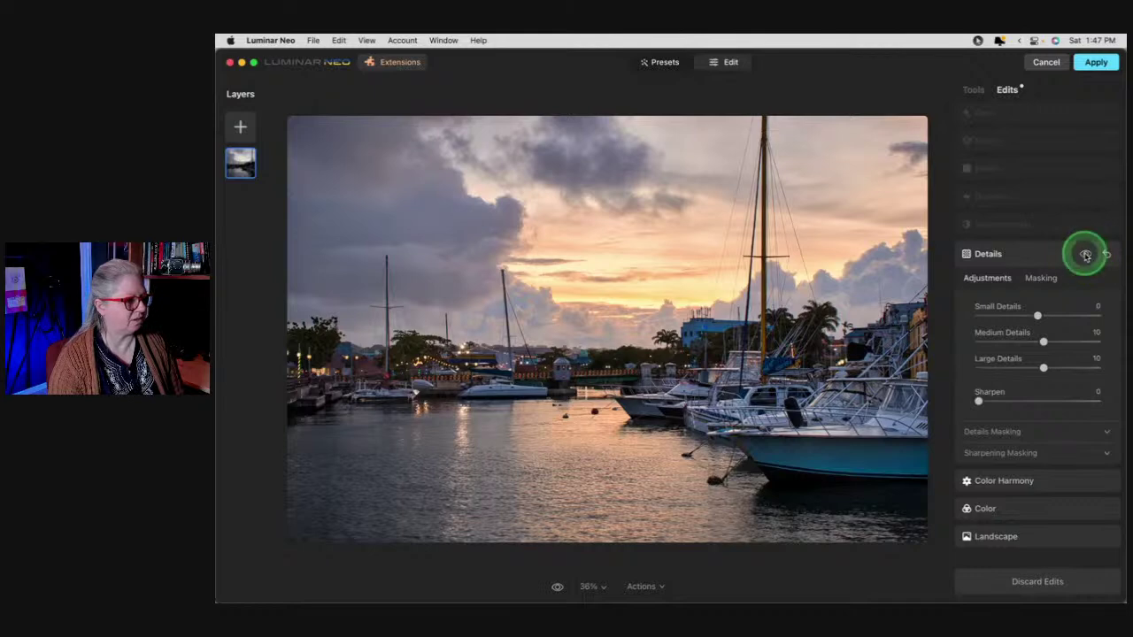
left_click(1044, 225)
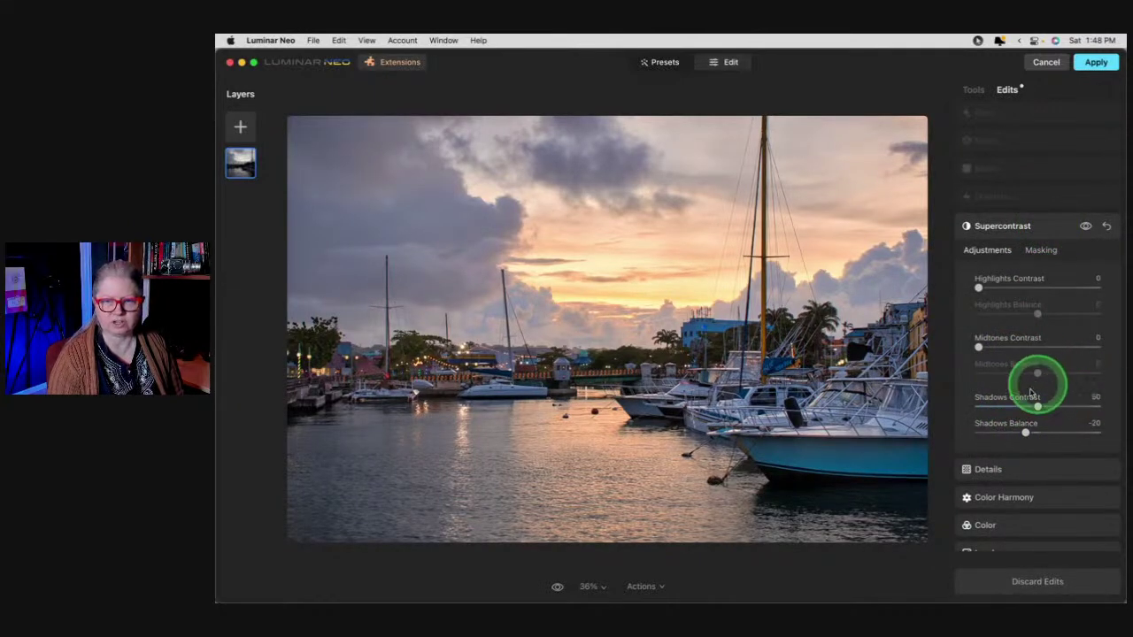
Compare Supercontrast on and off, then reset all its sliders, including shadows, to 0
left_click(1087, 228)
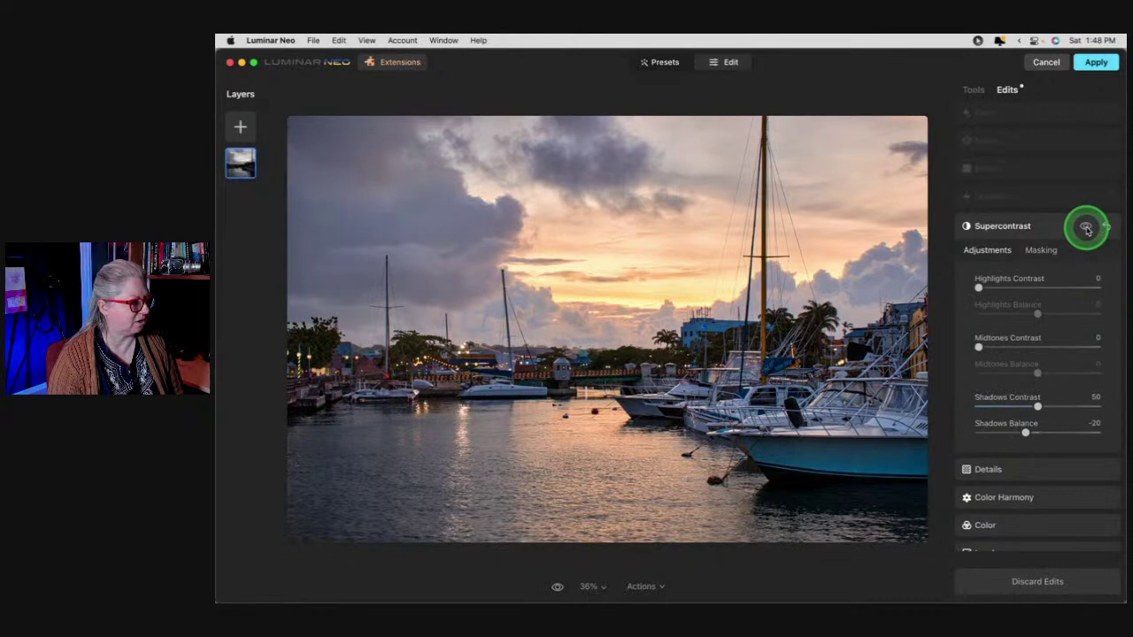
left_click(1086, 227)
left_click(1086, 227)
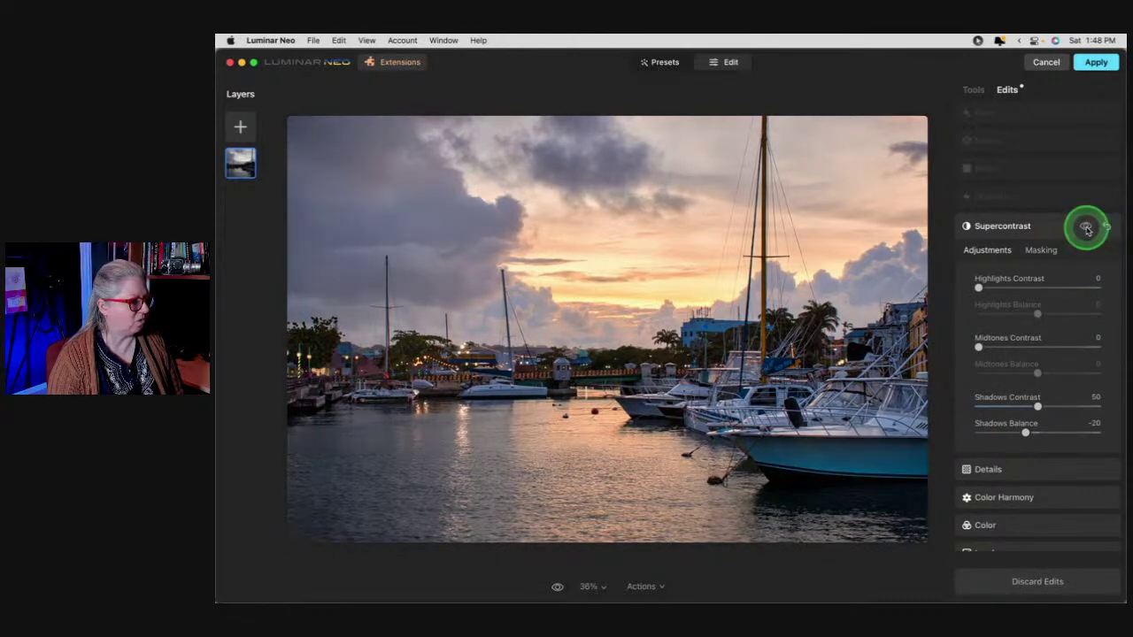
left_click(1087, 227)
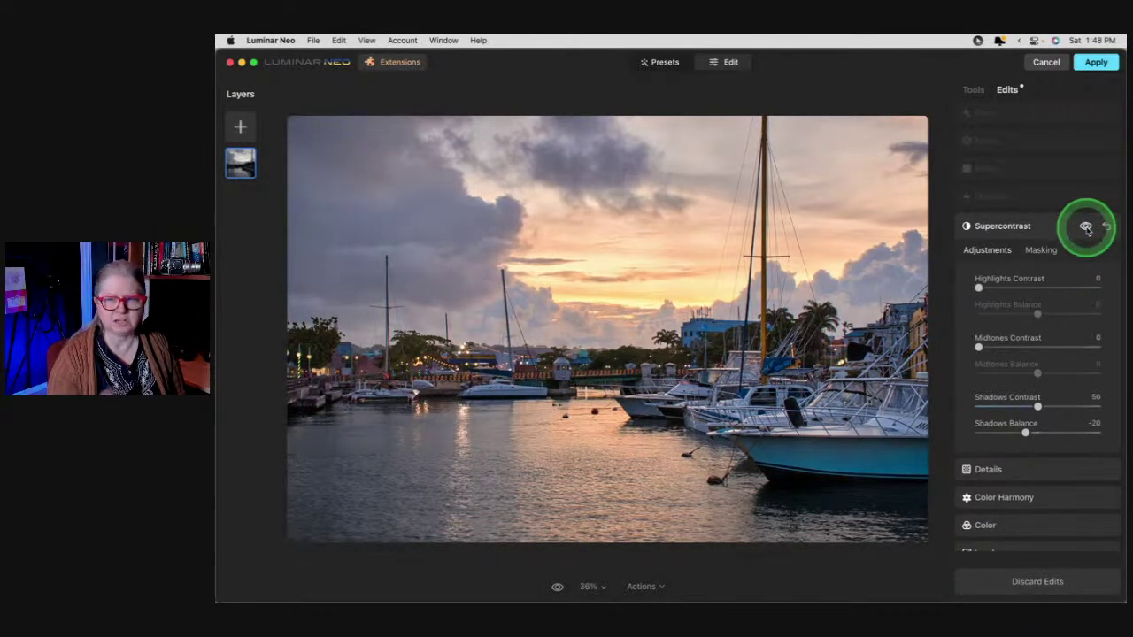
left_click(1086, 227)
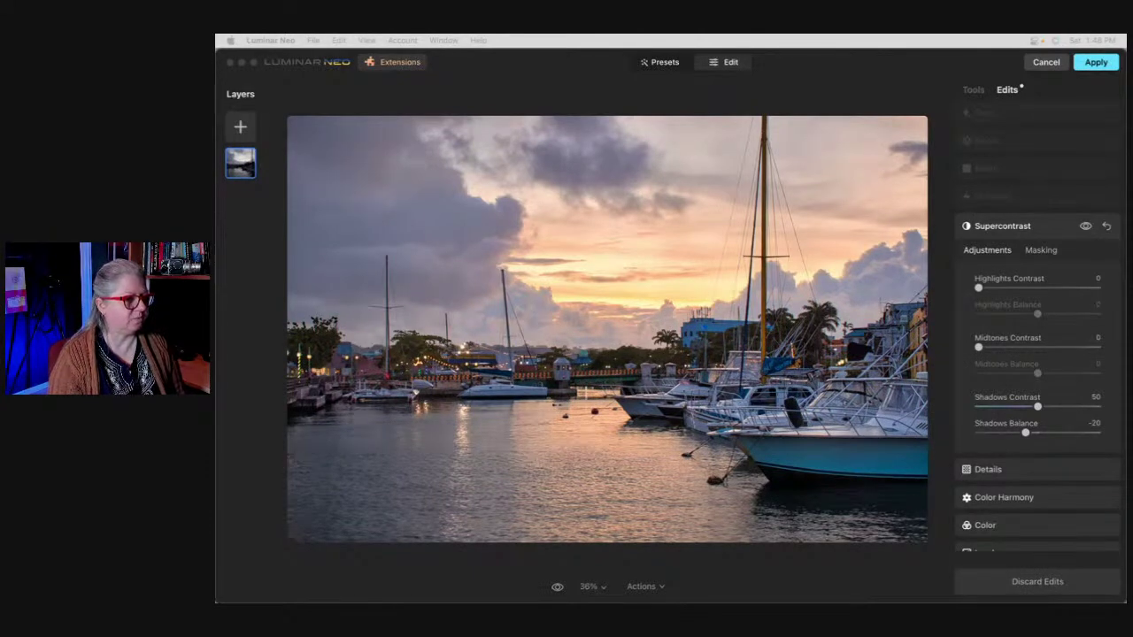
left_click(1044, 227)
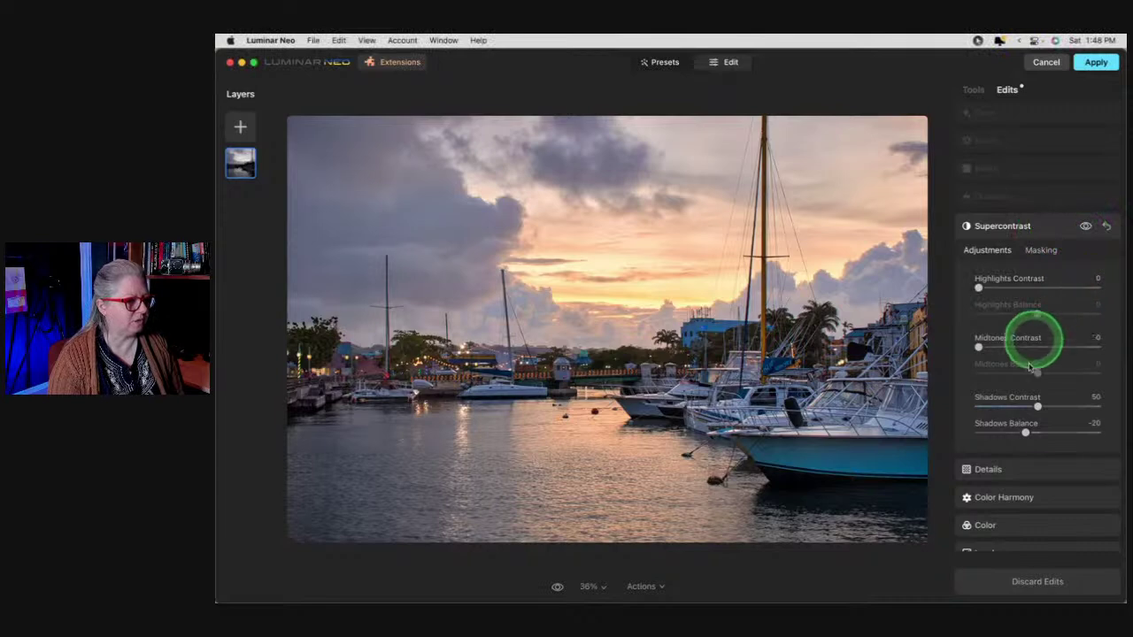
left_click(1107, 227)
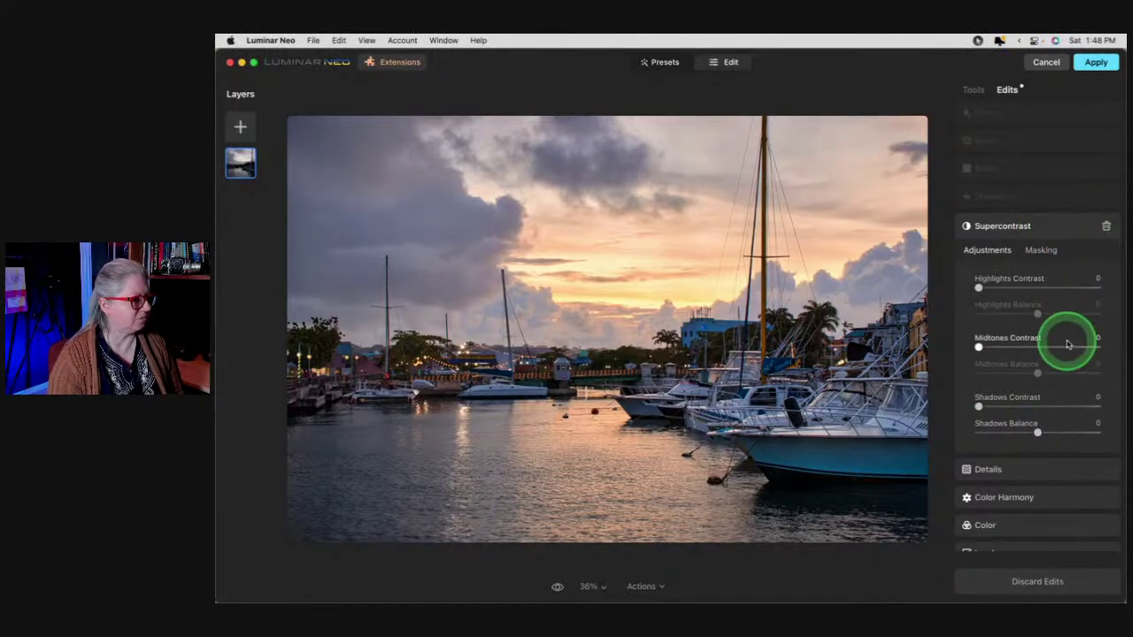
Set Supercontrast Highlights Contrast 21, Highlights Balance -8, Midtones Contrast 7, Midtones Balance 4, Shadows Contrast 0
left_click_drag(980, 288, 1033, 312)
left_click_drag(982, 346, 1022, 346)
mouse_move(1038, 373)
left_mouse_down()
mouse_move(1068, 372)
mouse_move(1019, 373)
mouse_move(1050, 372)
mouse_move(1040, 371)
left_mouse_up()
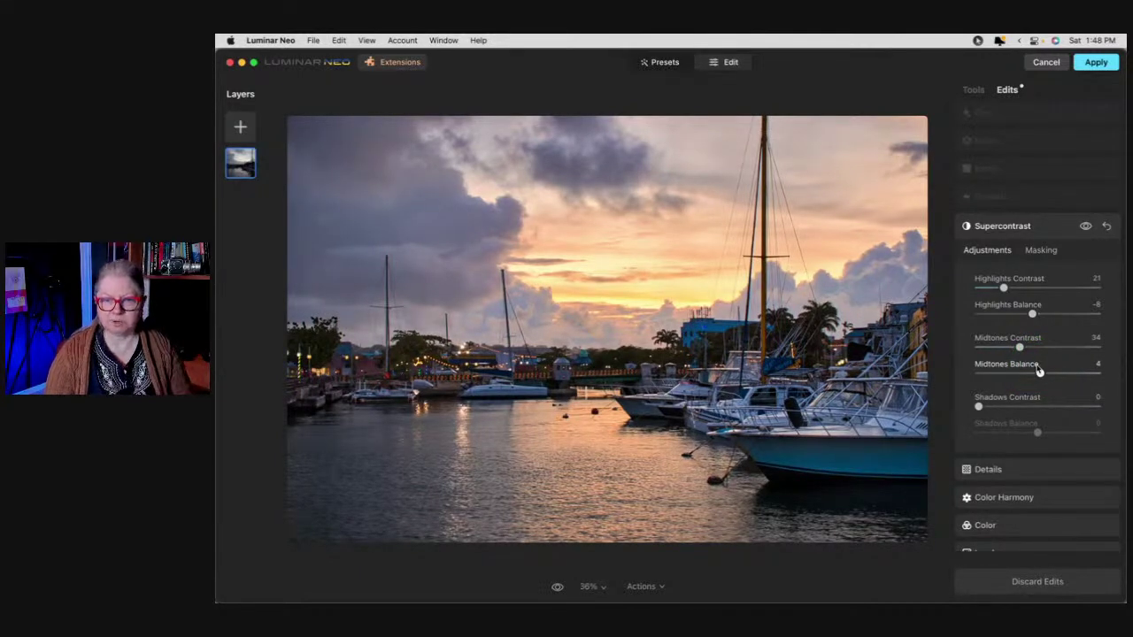
left_click_drag(979, 406, 1063, 400)
double_click(1062, 401)
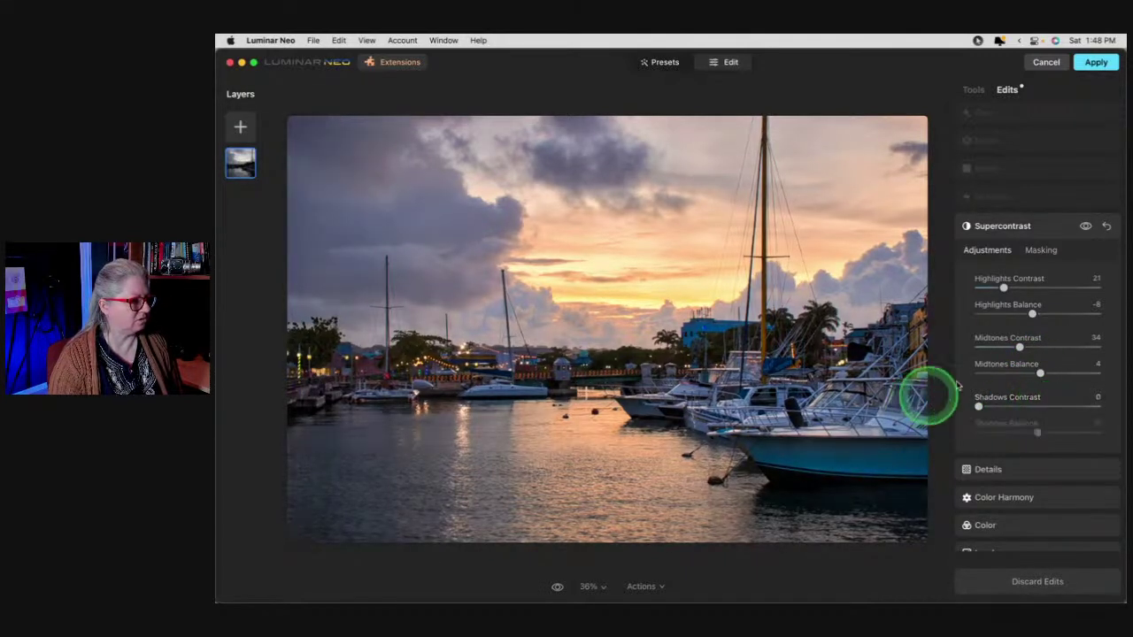
left_click_drag(1020, 347, 987, 347)
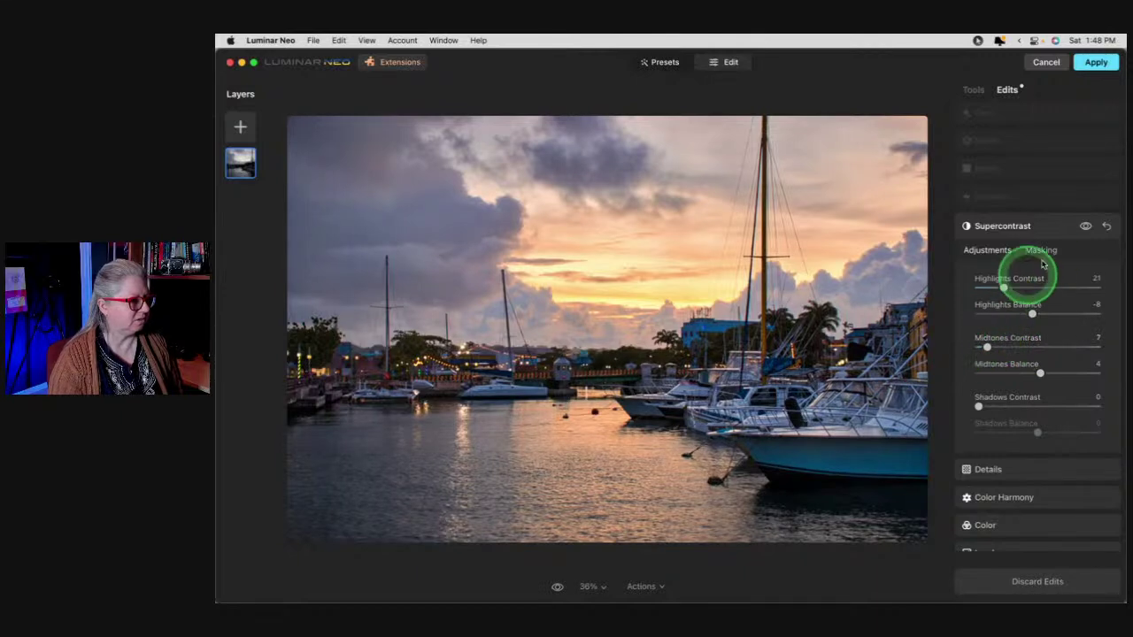
left_click(1086, 225)
left_click(1085, 227)
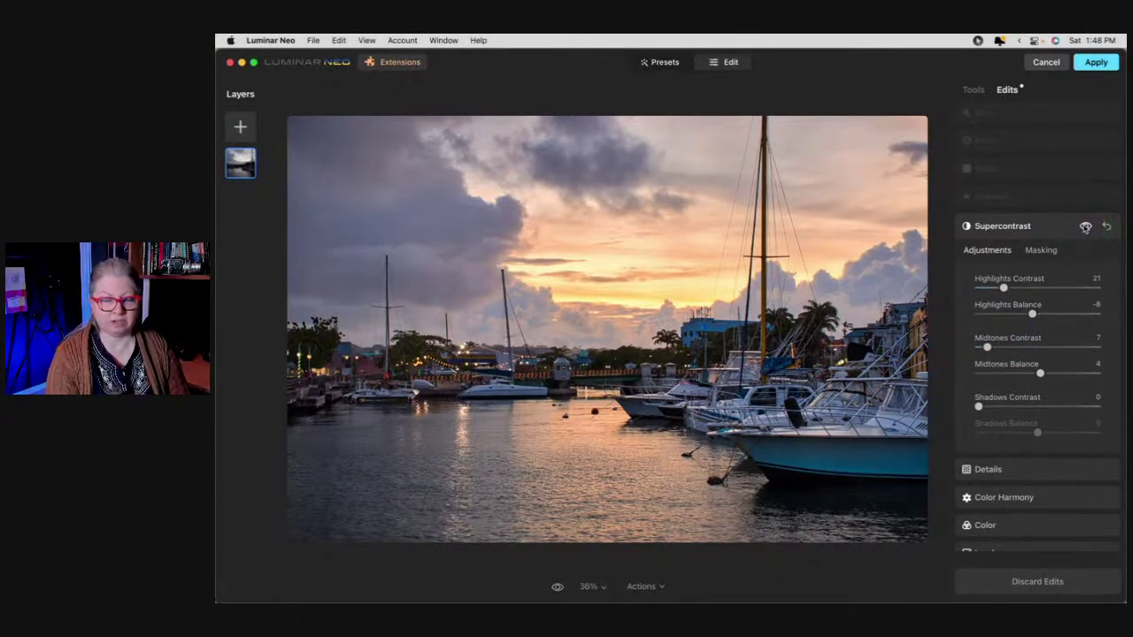
Remove the Dramatic edit from the photo's edit list
left_click(1033, 197)
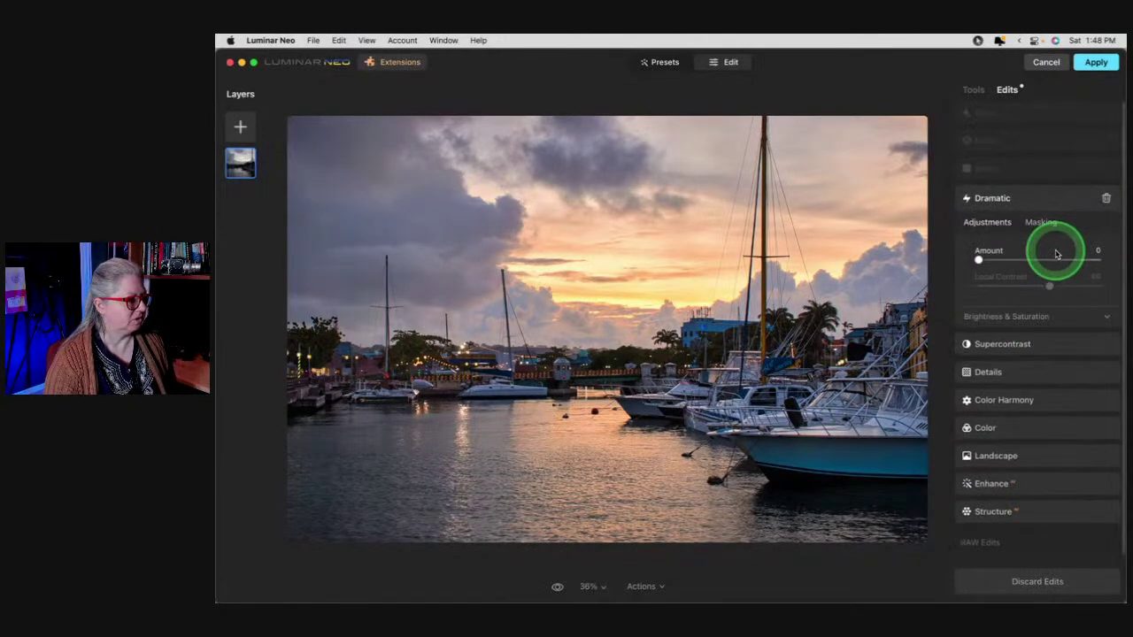
left_click(1044, 270)
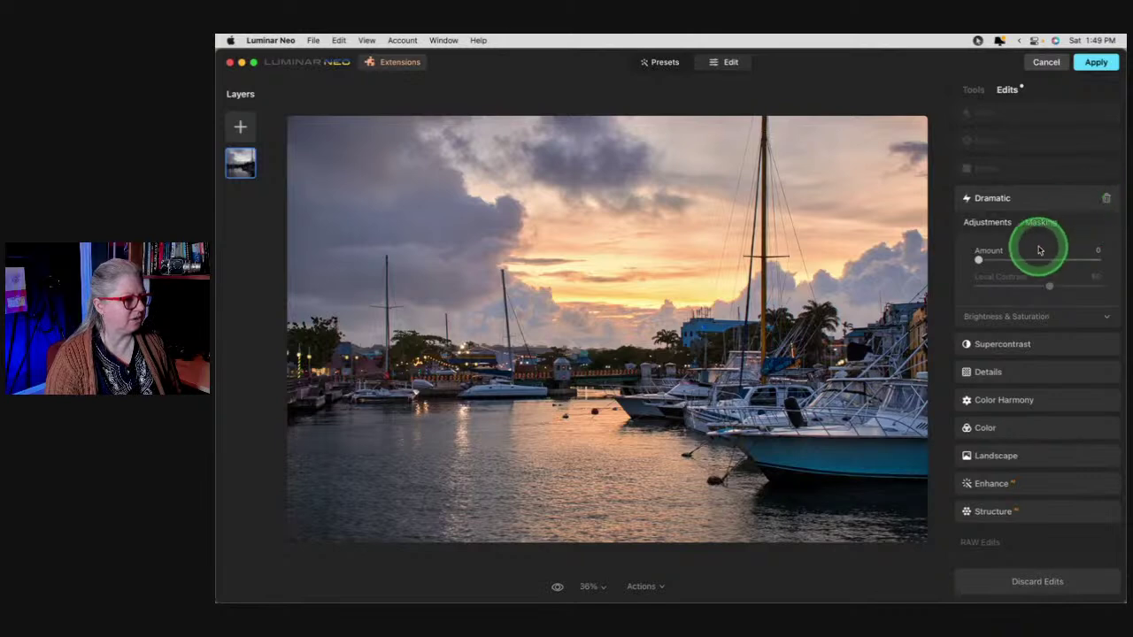
left_click(1099, 201)
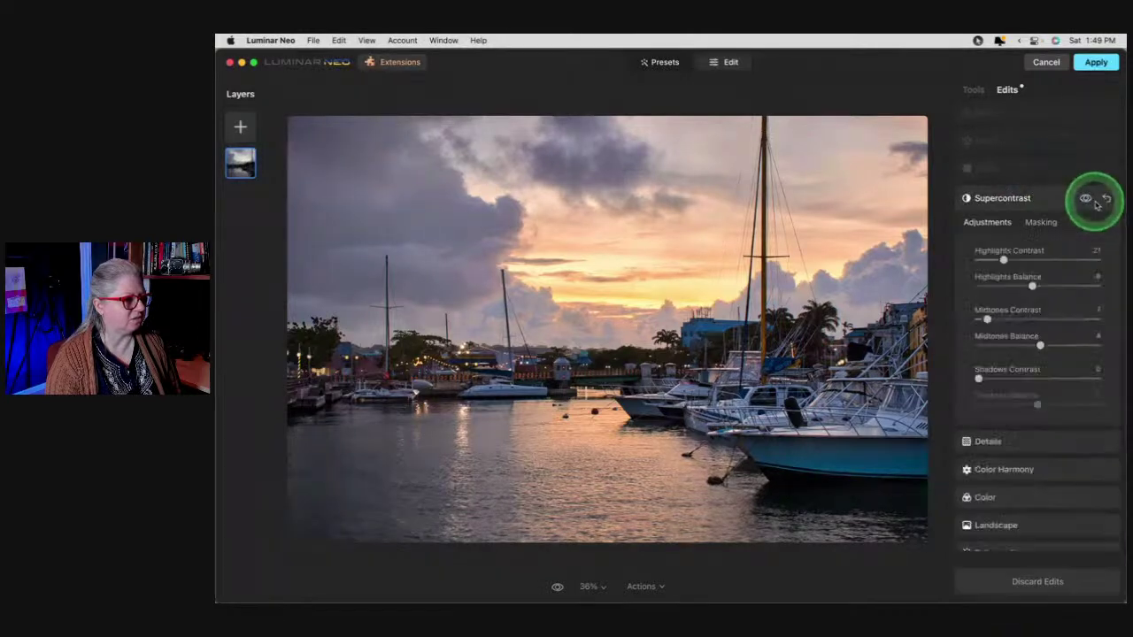
left_click(1032, 170)
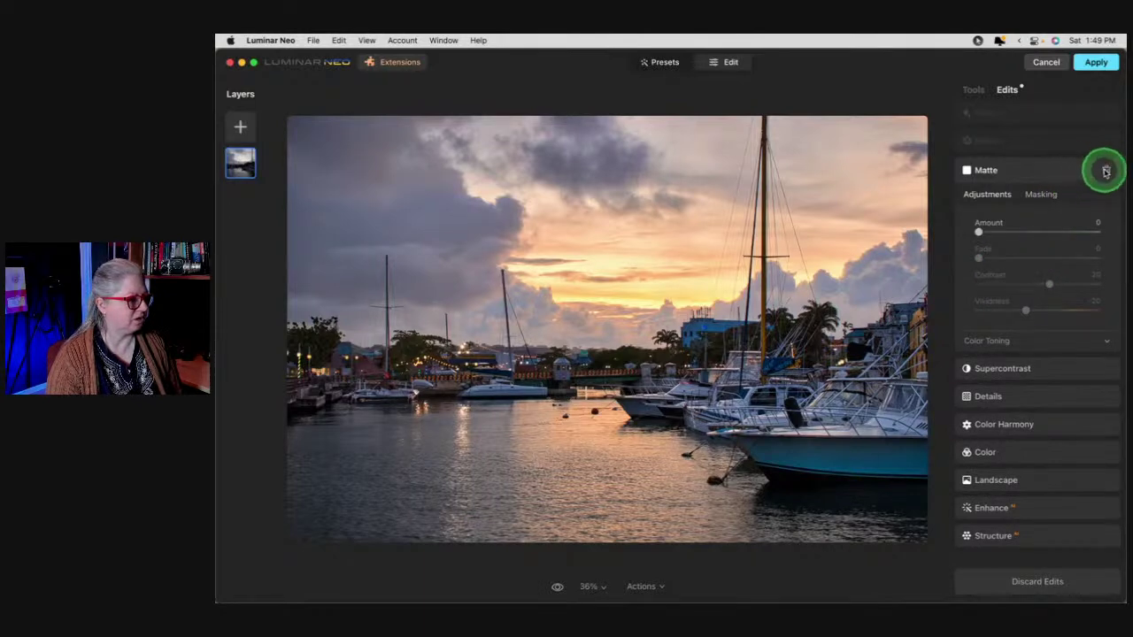
Bring up the Mood edit and compare its effect on and off
left_click(1033, 147)
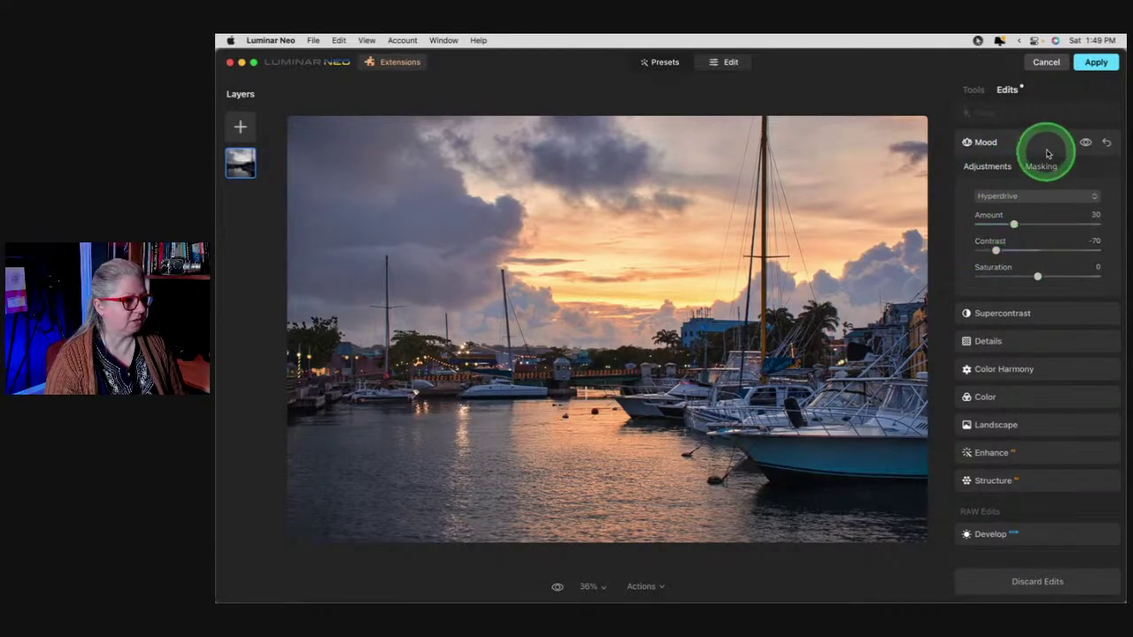
left_click(1085, 143)
left_click(1085, 142)
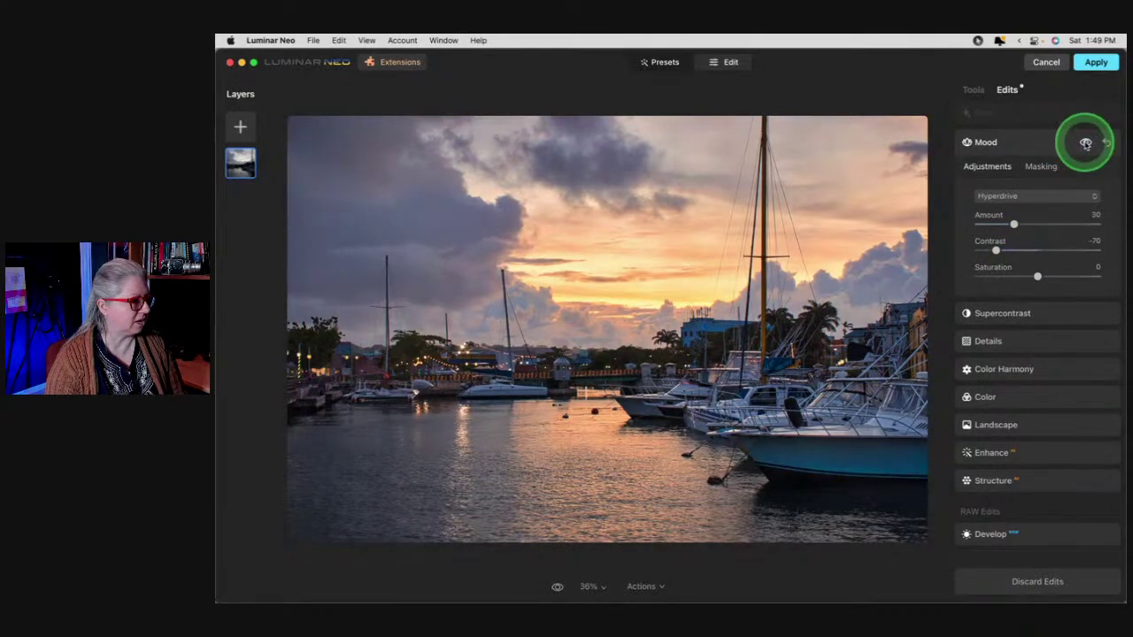
left_click(1085, 143)
left_click(1085, 143)
left_click(1085, 144)
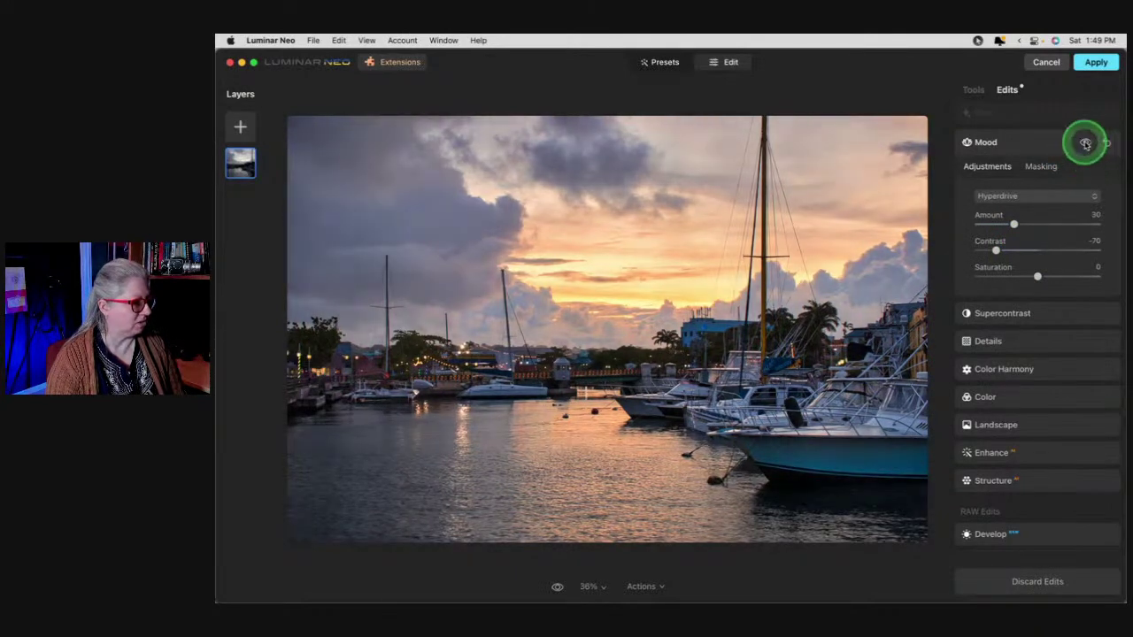
left_click(1085, 143)
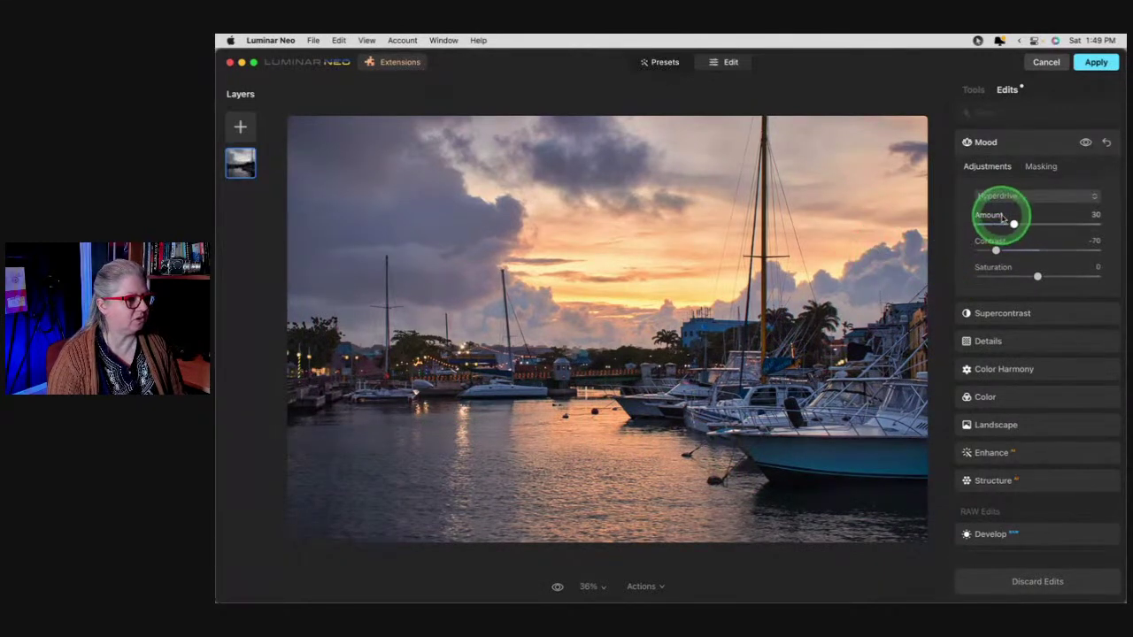
Set the Mood Hyperdrive look to Amount 40 and Contrast -33
left_click_drag(1014, 225, 1018, 251)
mouse_move(1020, 225)
left_mouse_down()
mouse_move(1040, 222)
mouse_move(1027, 225)
left_mouse_up()
left_click(1022, 113)
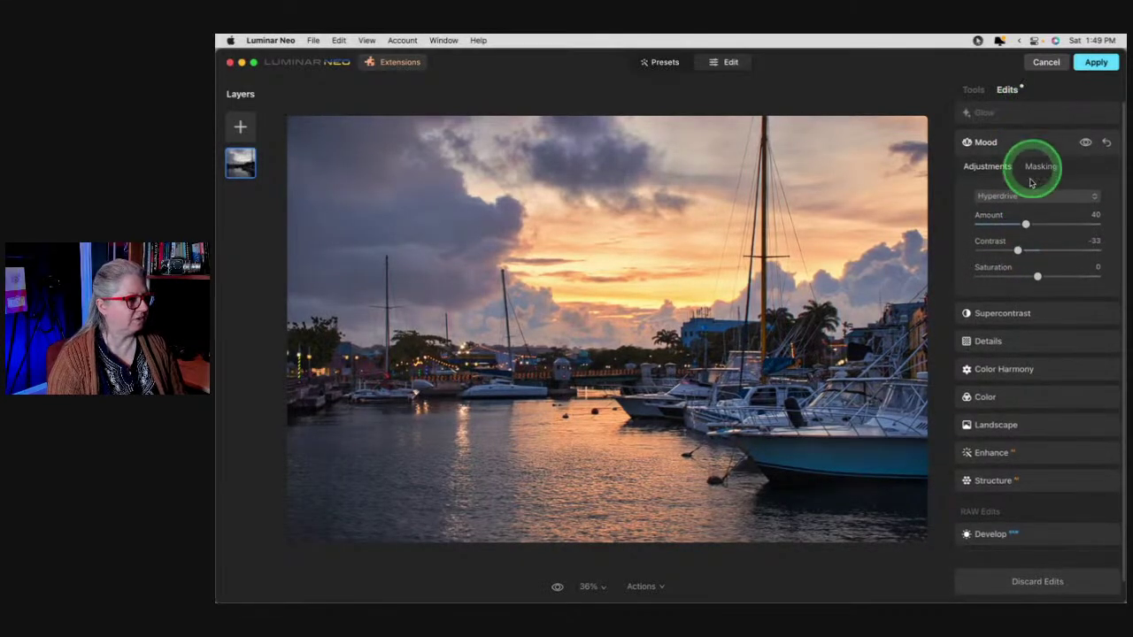
left_click(1010, 226)
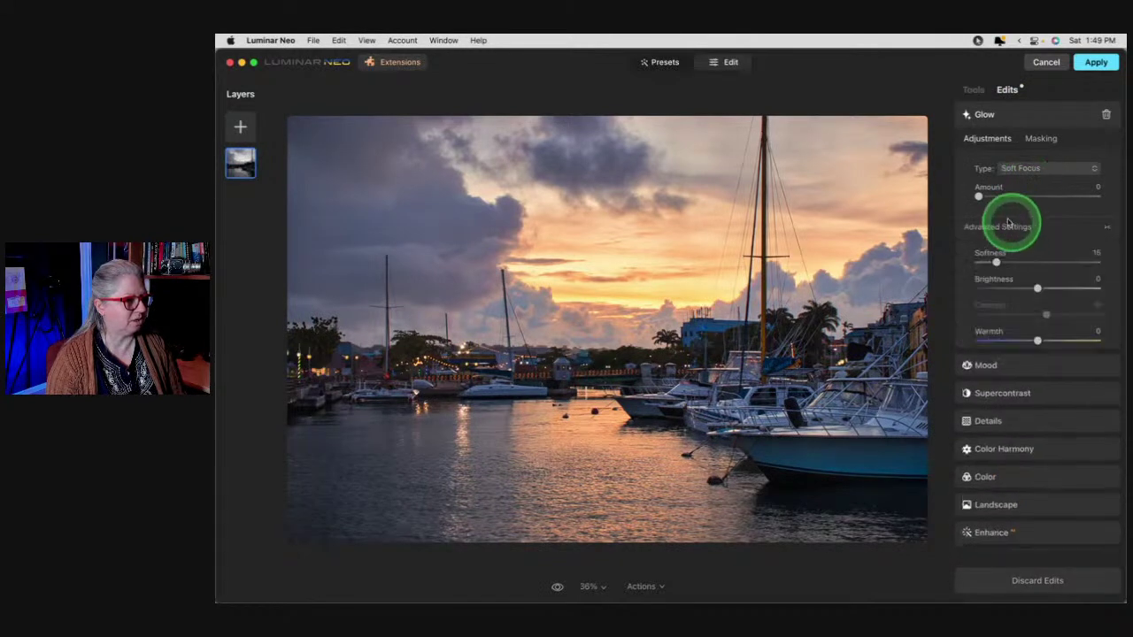
left_click_drag(979, 196, 1035, 196)
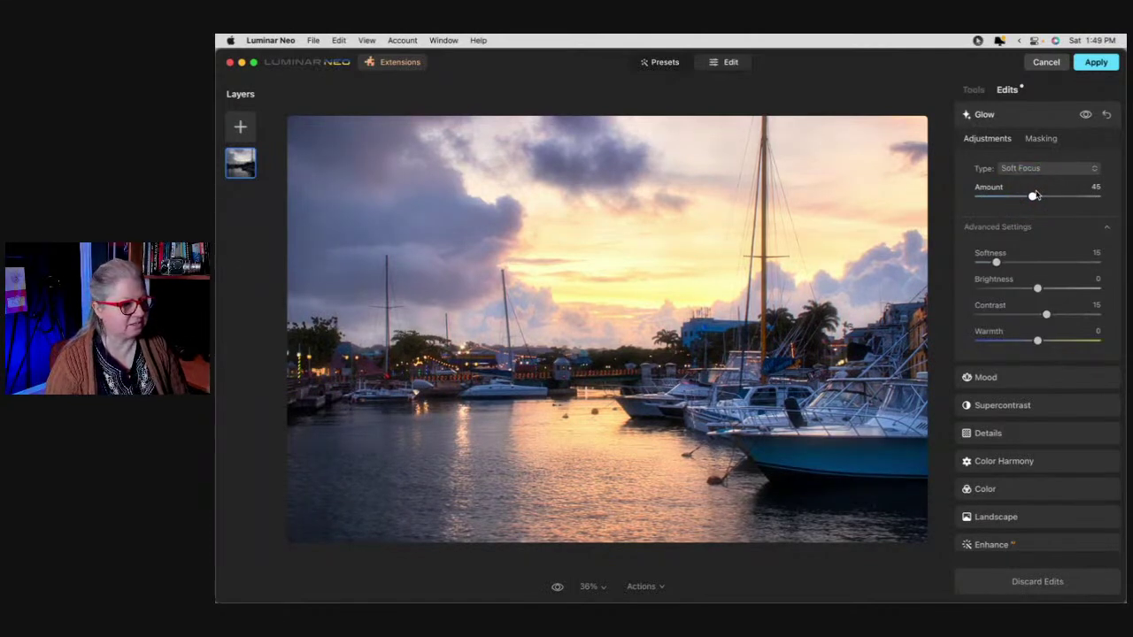
left_click_drag(1032, 266, 1003, 288)
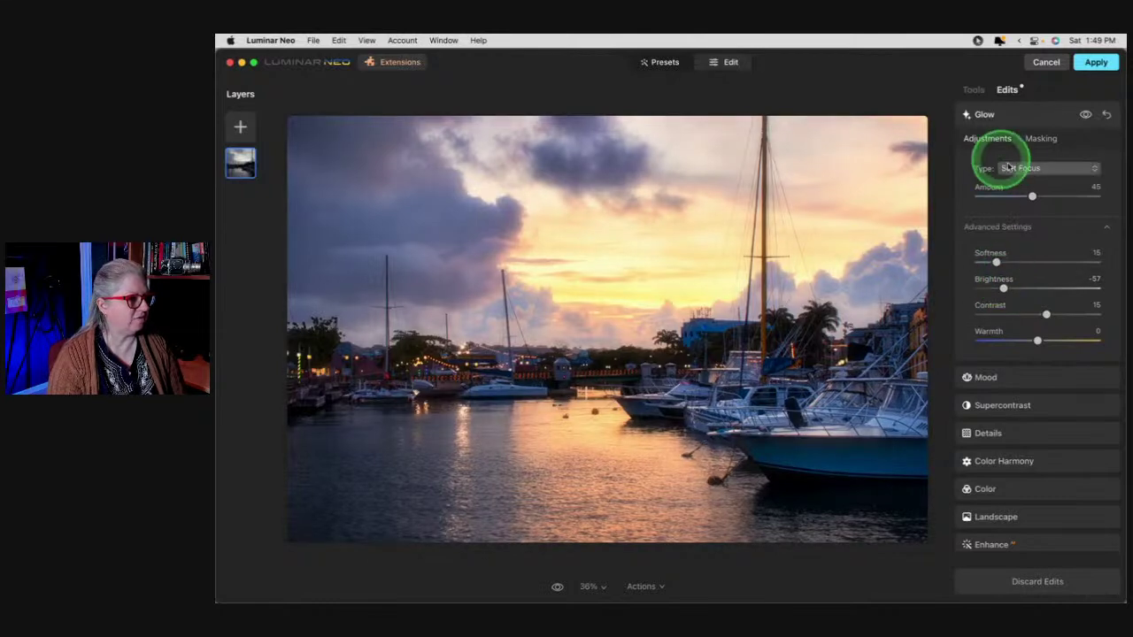
left_click_drag(1009, 167, 993, 294)
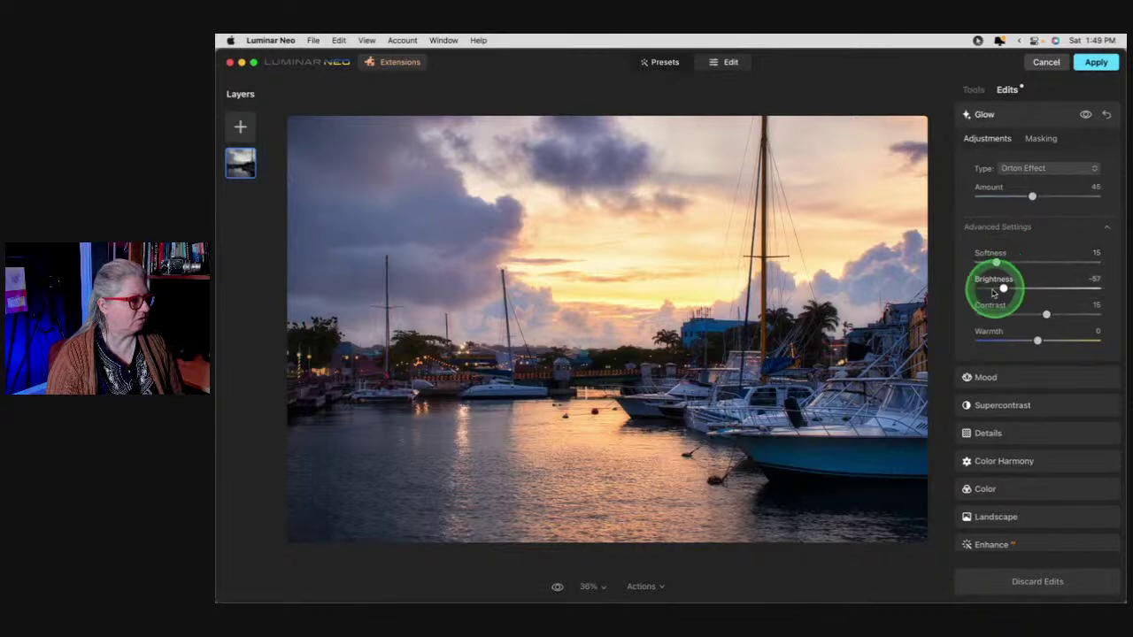
left_click(1105, 114)
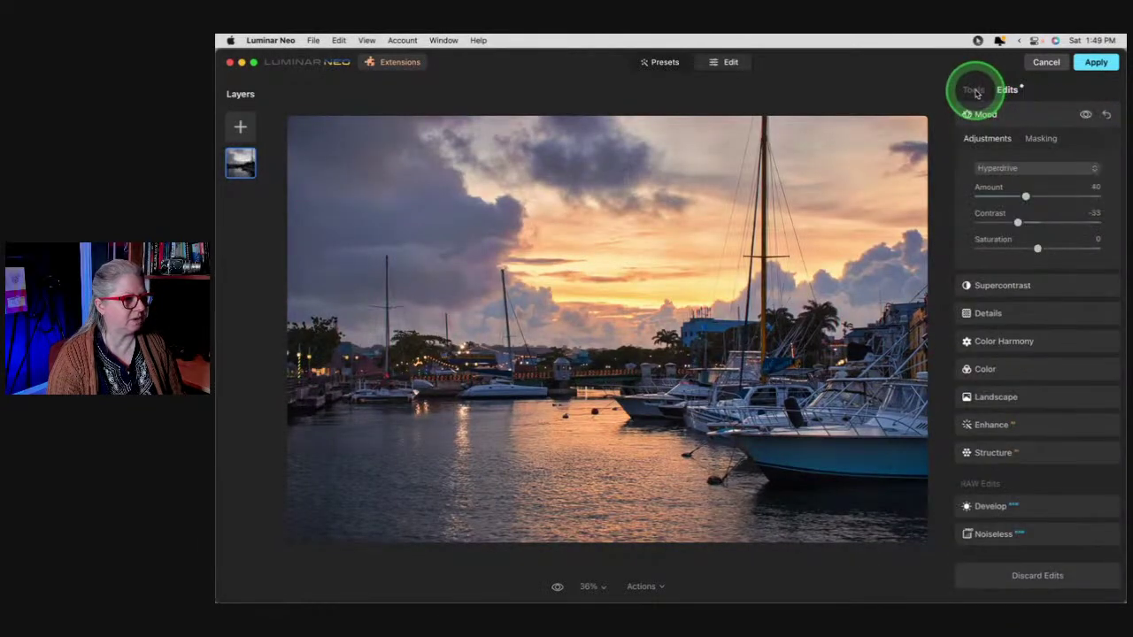
Add a Mystical edit from the Creative tools with Amount 21
left_click(975, 91)
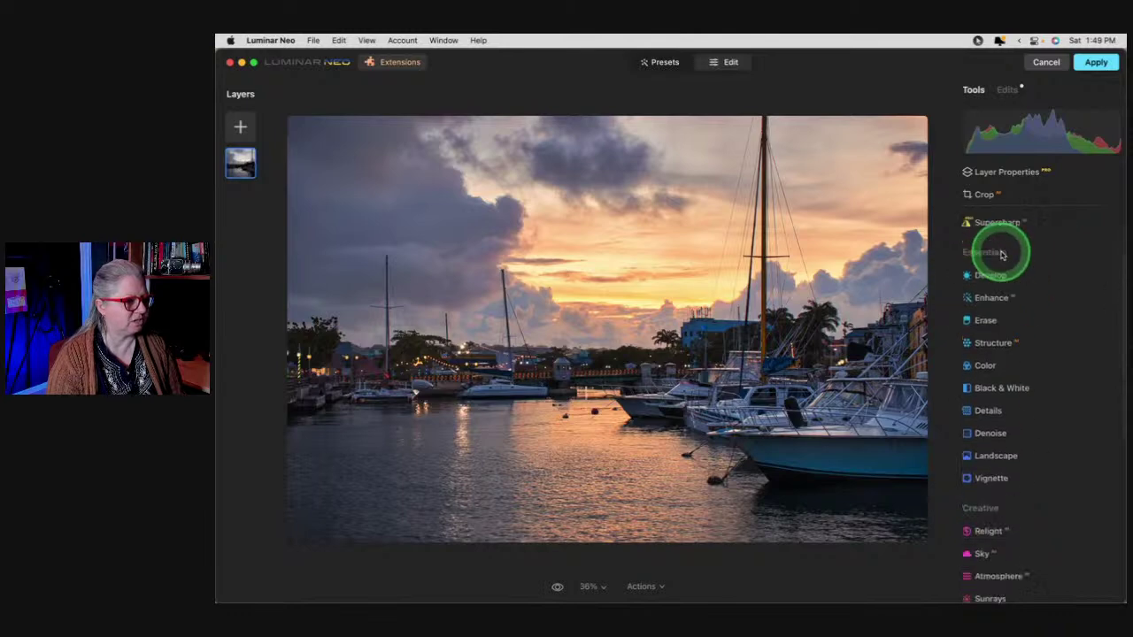
scroll(1002, 255, "down", 10)
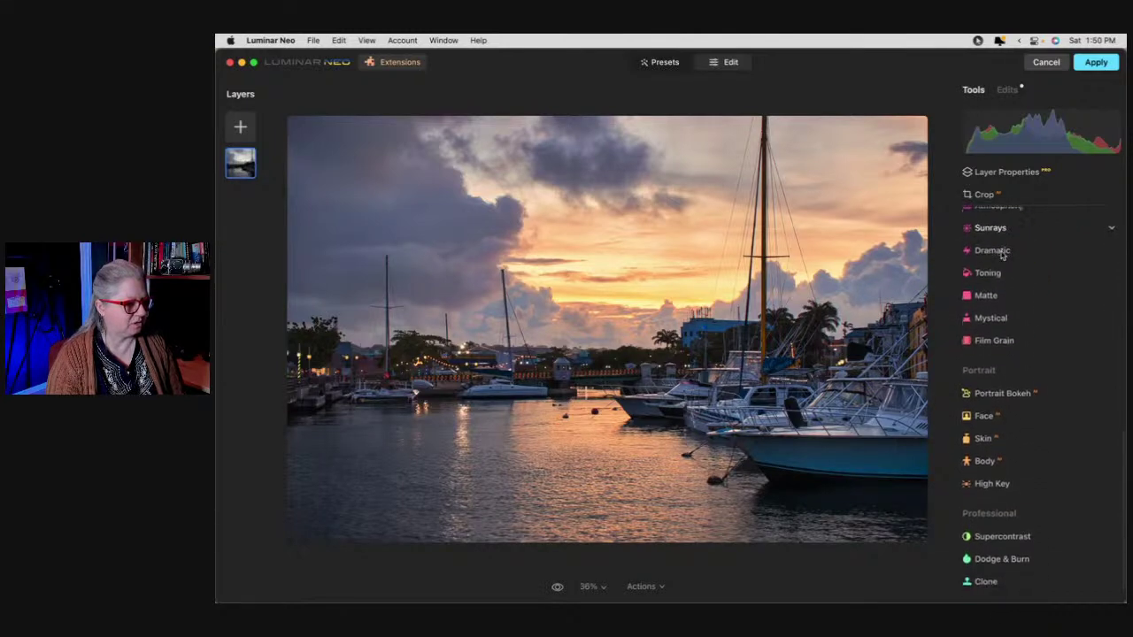
scroll(1002, 255, "up", 1)
left_click(1001, 351)
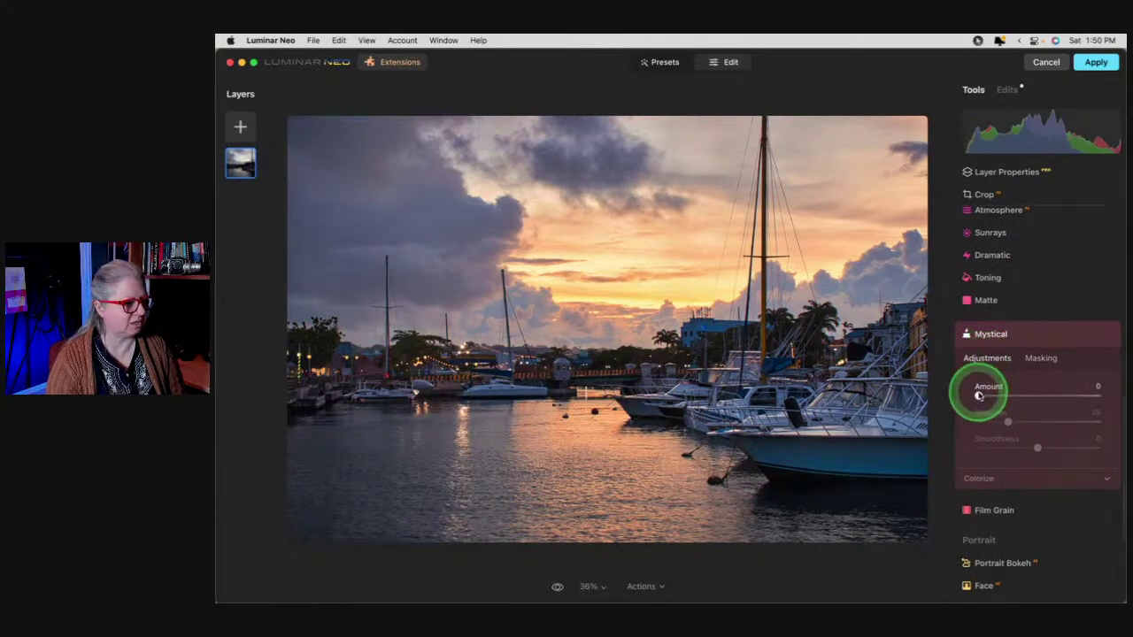
left_click_drag(979, 396, 1005, 396)
Set Mystical's Colorize Warmth to 42 and collapse the Mystical settings
left_click(992, 478)
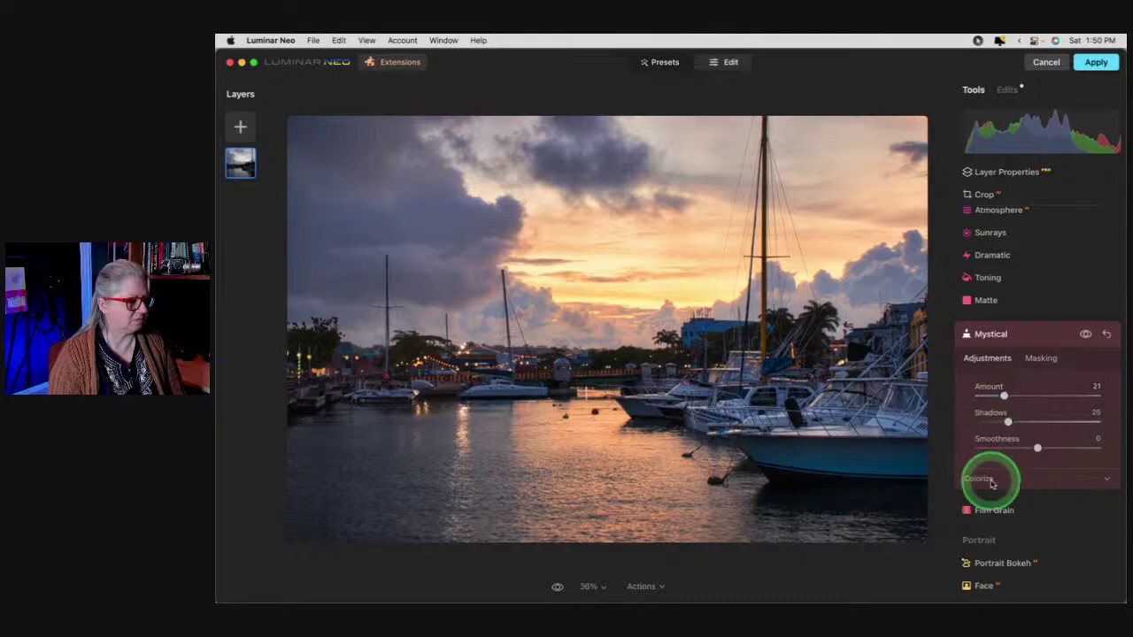
scroll(1017, 407, "down", 2)
left_click_drag(1038, 446, 1063, 447)
left_click(1026, 487)
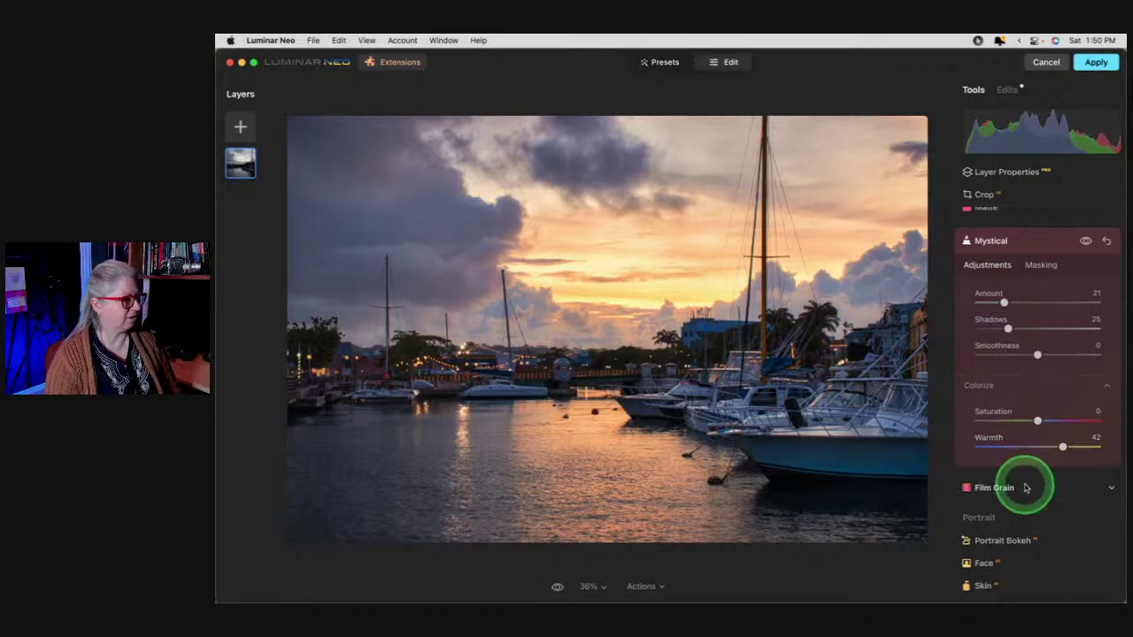
left_click(1014, 482)
left_click(1038, 367)
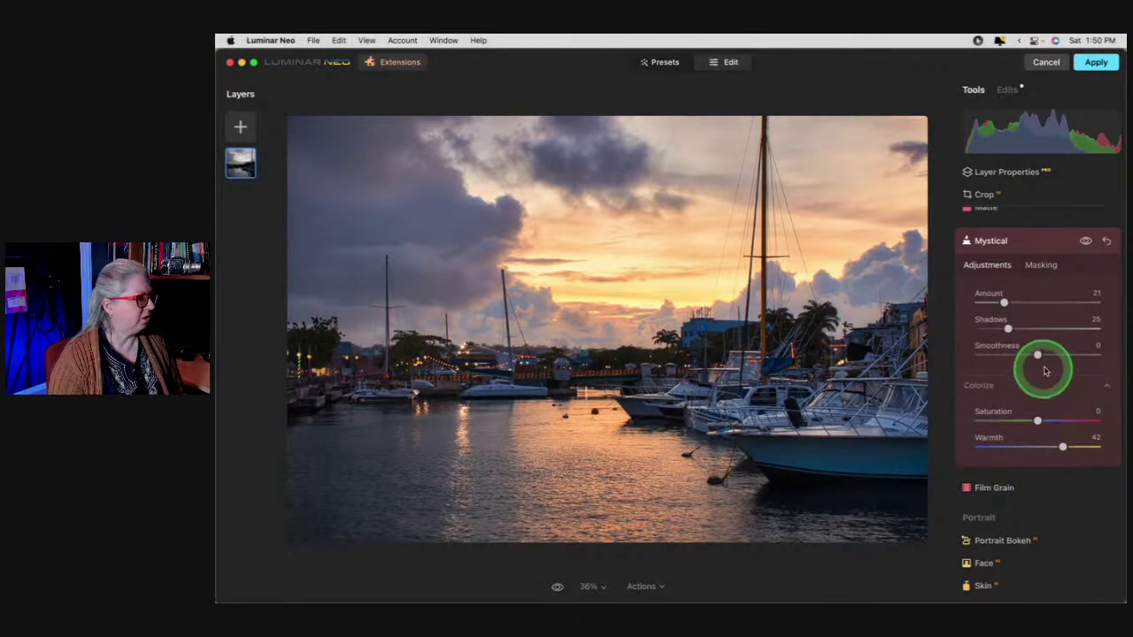
left_click(1040, 246)
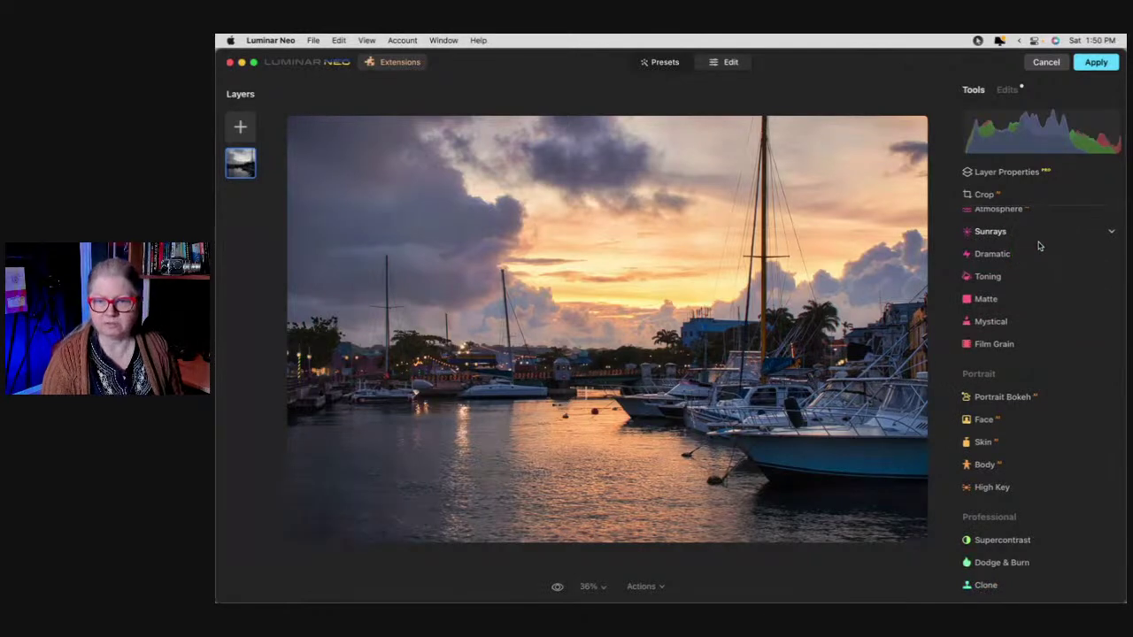
key("backslash")
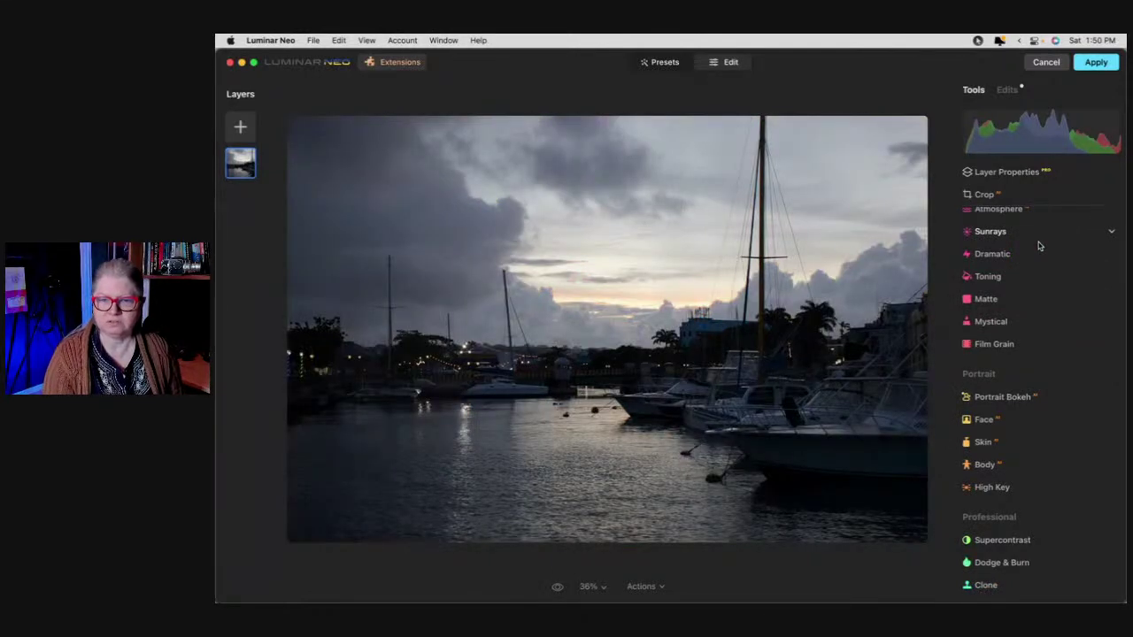
key("backslash")
key("backslash")
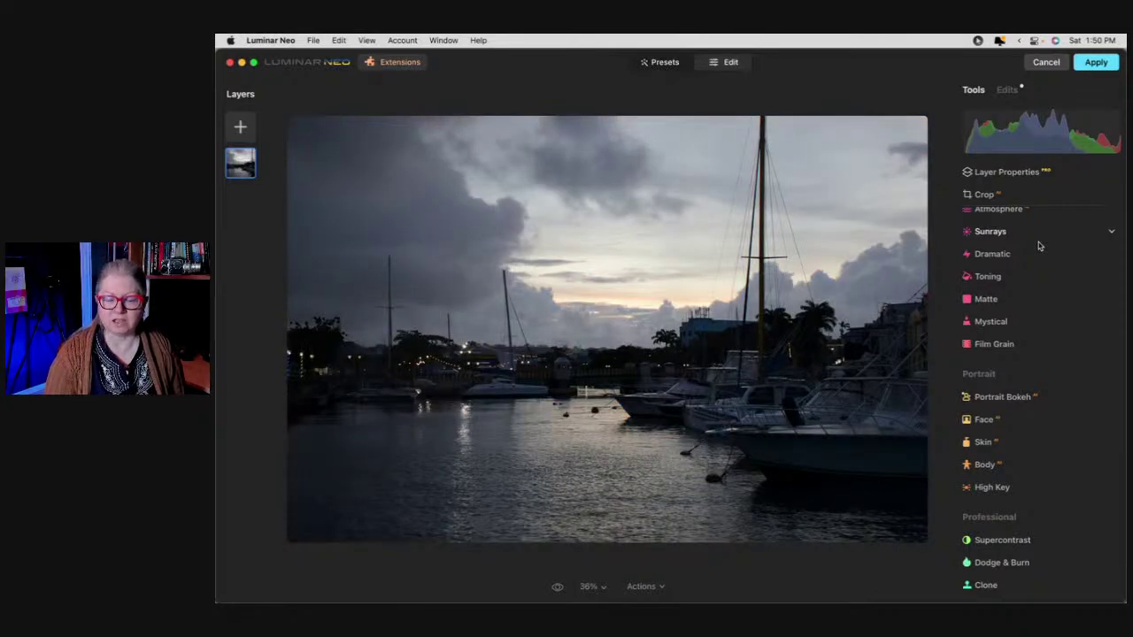
key("backslash")
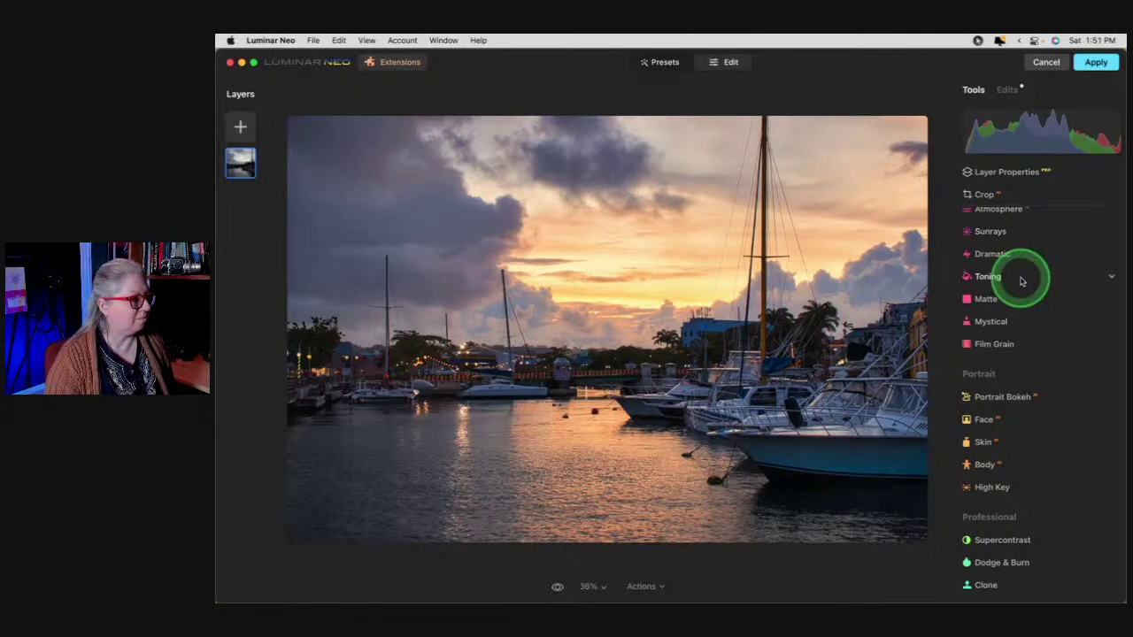
Add a Vignette with Amount -44 and Size 36
scroll(1027, 266, "up", 5)
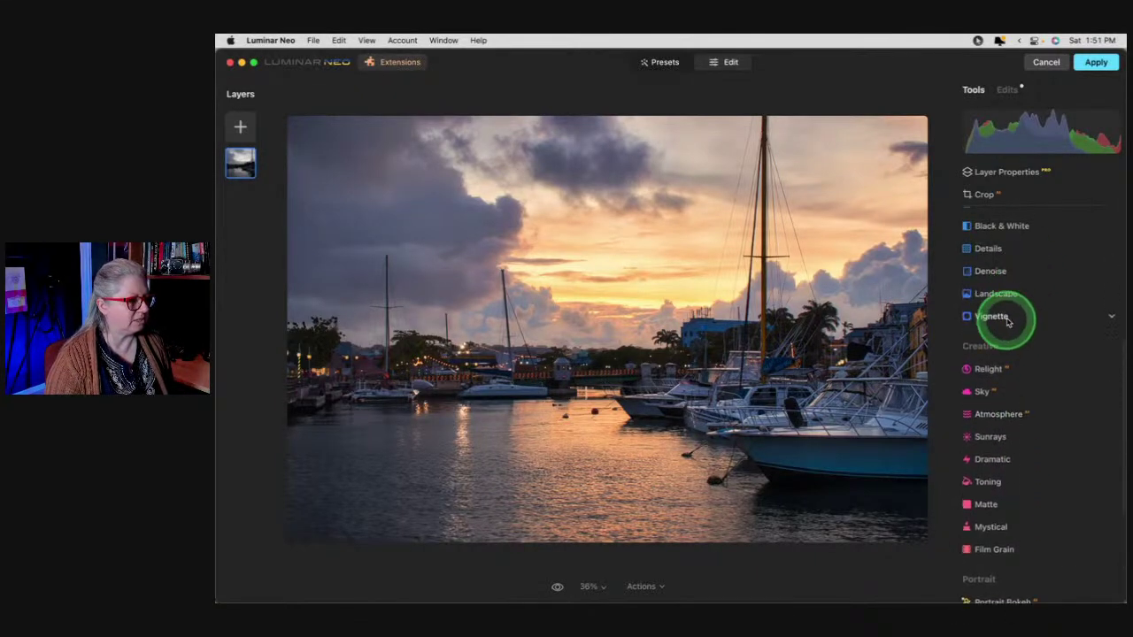
left_click(1001, 317)
left_click_drag(1039, 391, 1015, 387)
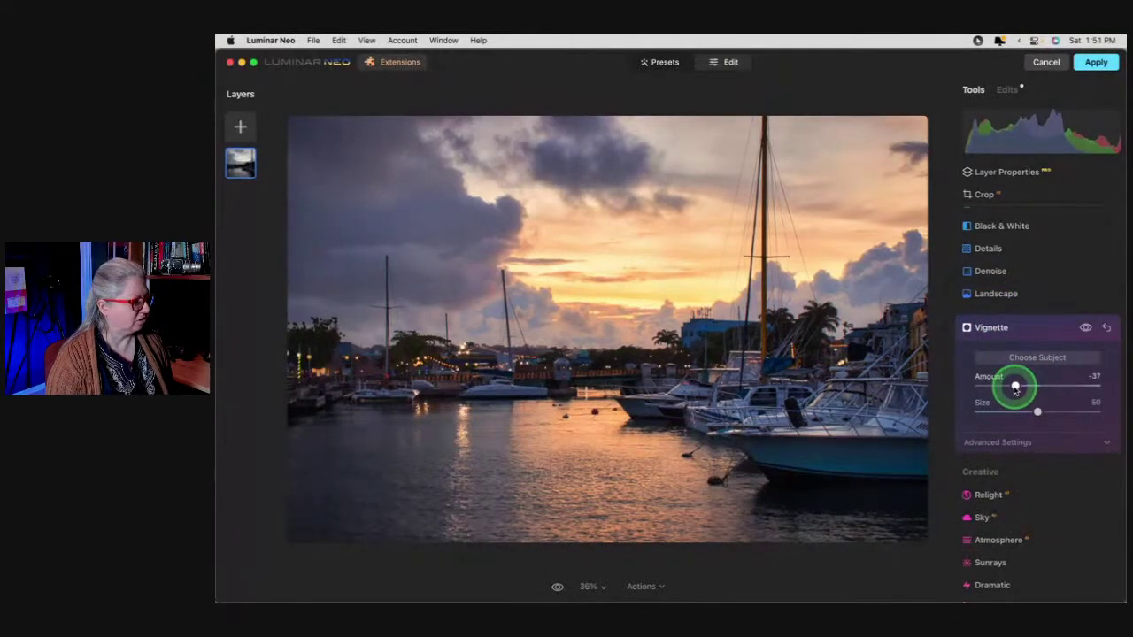
left_click(1024, 442)
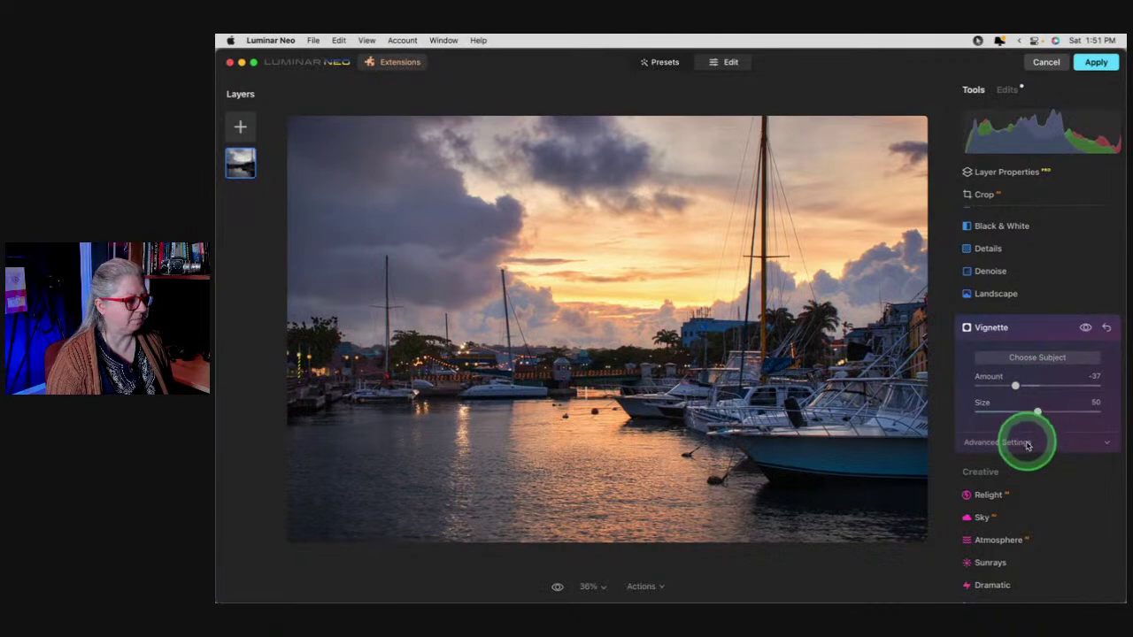
left_click(1025, 417)
left_click_drag(1038, 503, 970, 501)
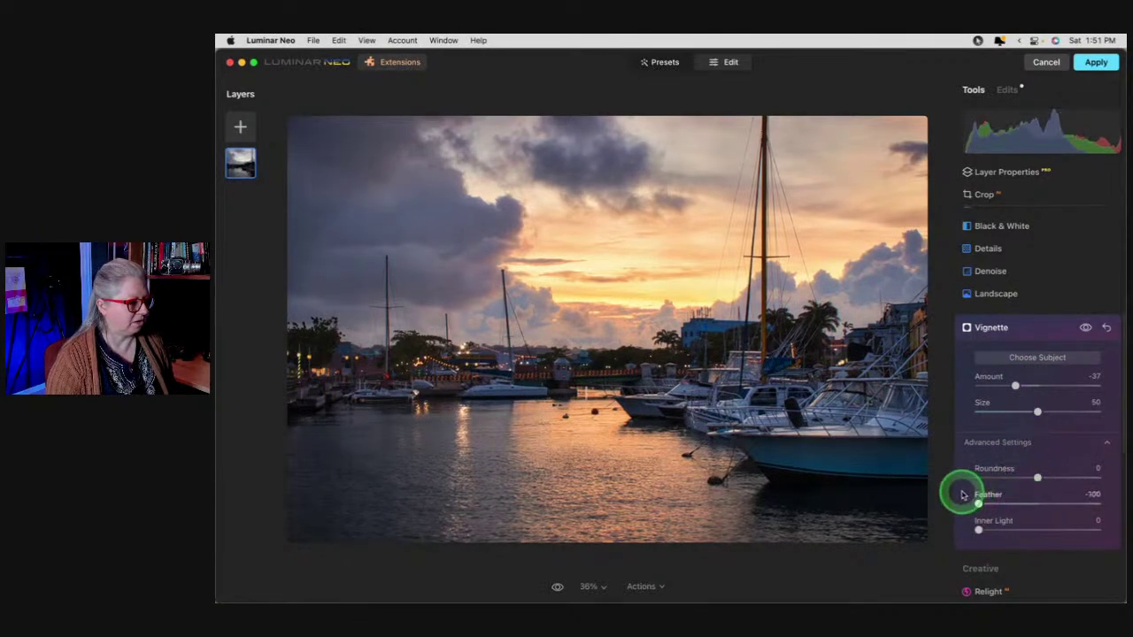
left_click_drag(1018, 387, 1013, 413)
left_click_drag(1010, 413, 1007, 411)
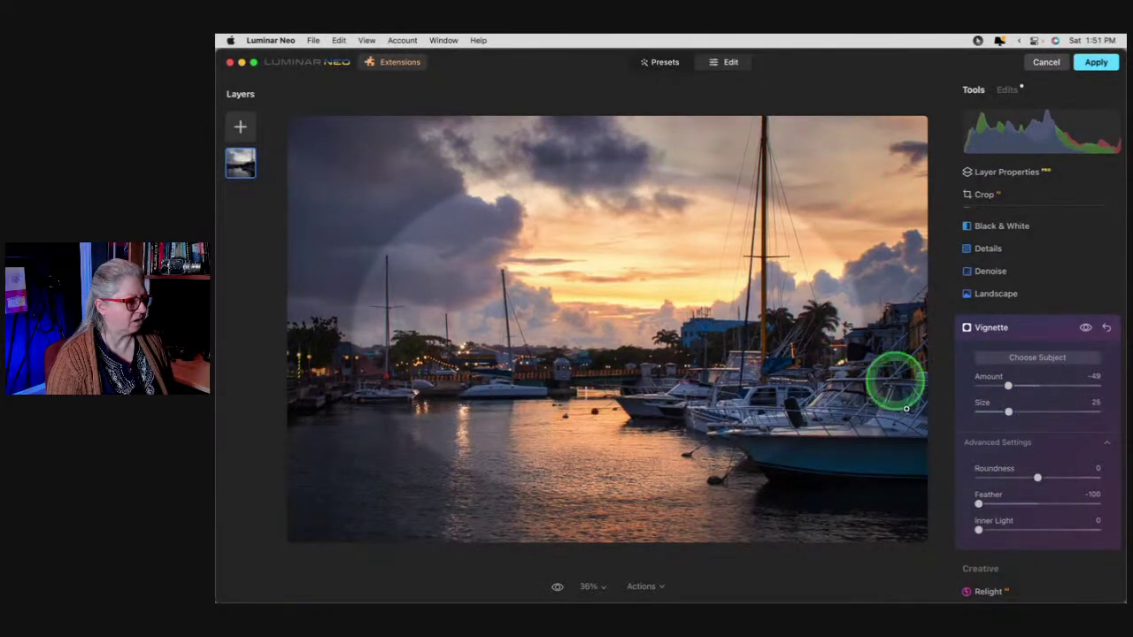
left_click_drag(1009, 412, 1021, 411)
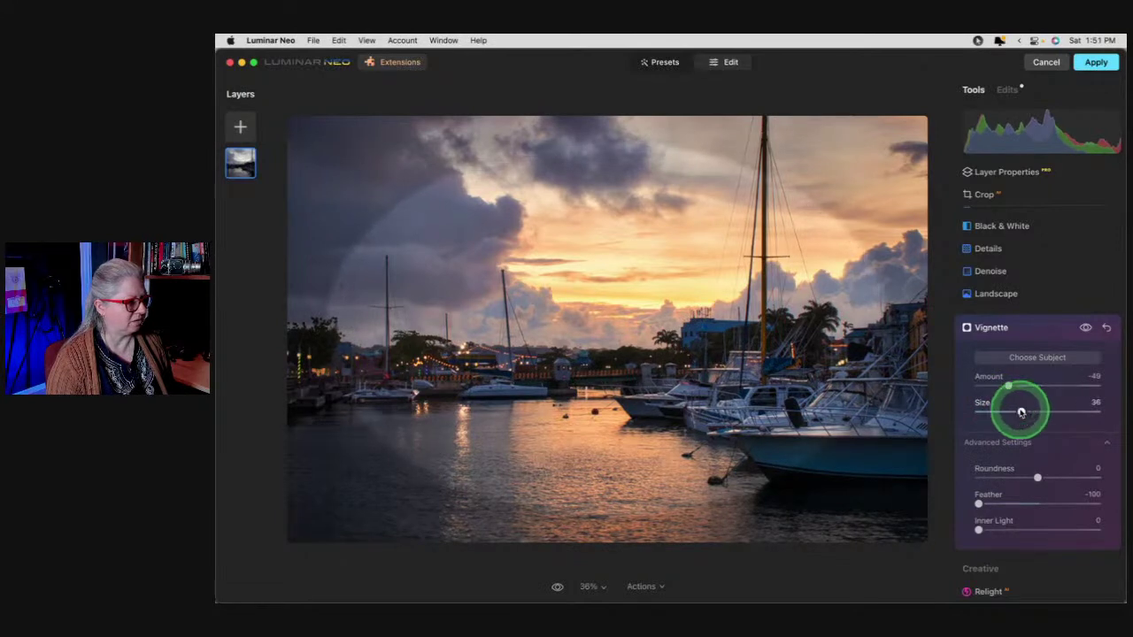
Centre the vignette on the harbour water, set Feather 50, and apply all edits
left_click(1039, 356)
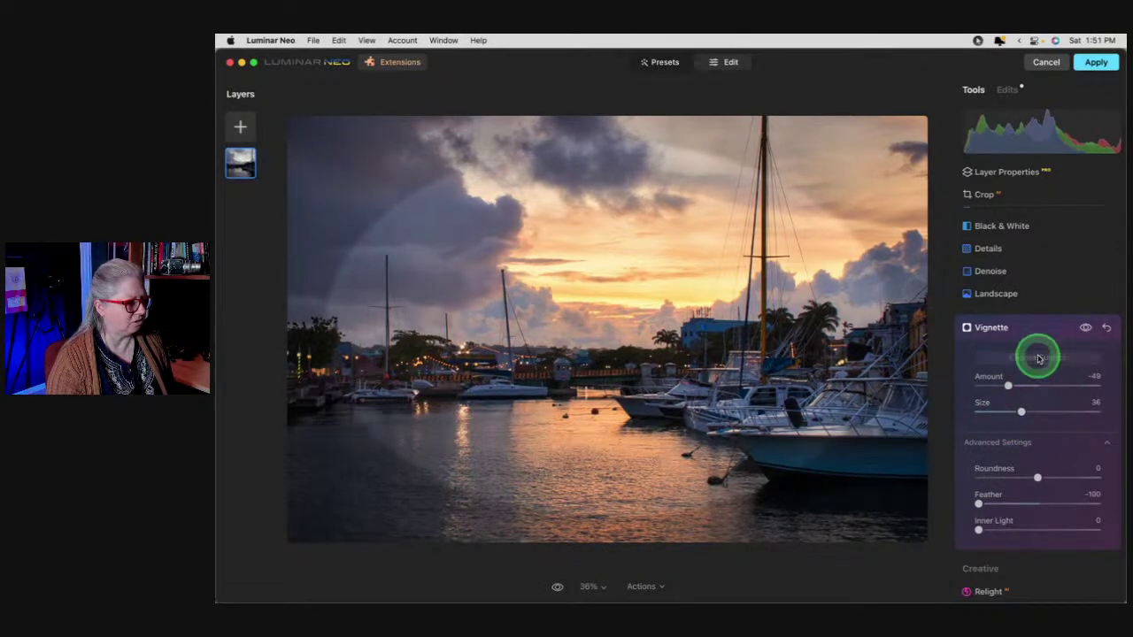
left_click(459, 399)
left_click(577, 398)
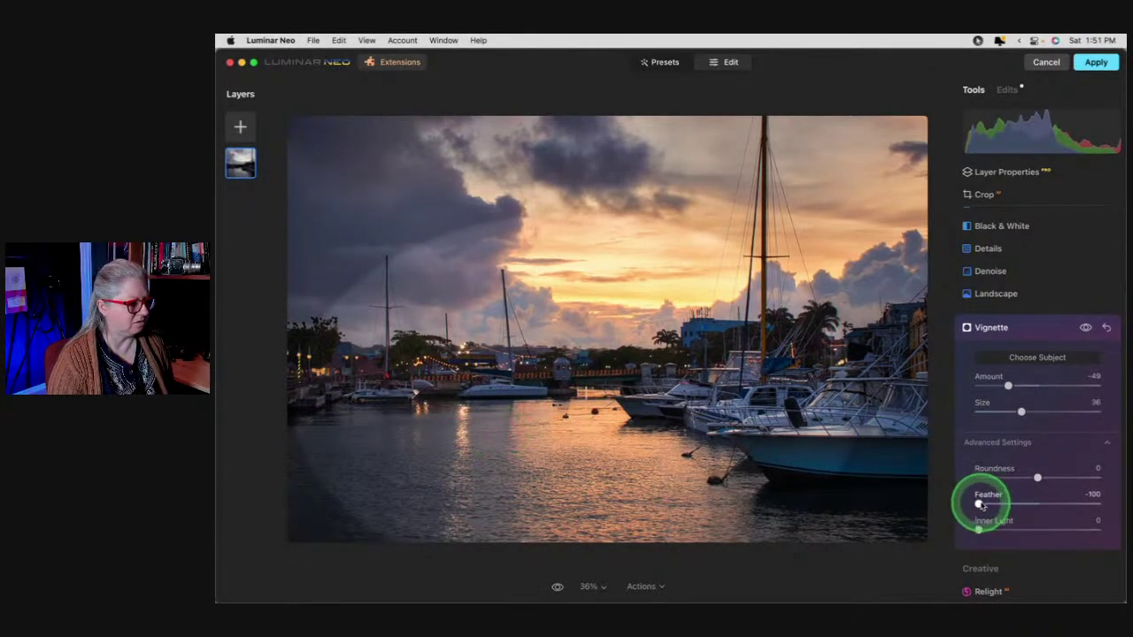
left_click_drag(978, 503, 1070, 498)
left_click_drag(1008, 386, 1011, 386)
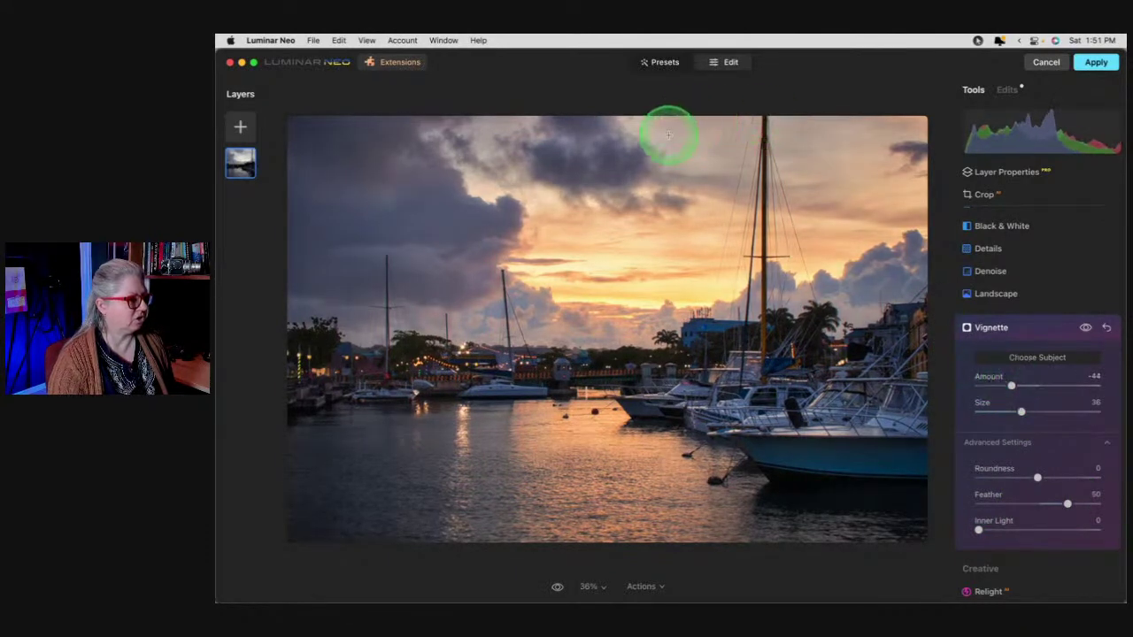
left_click(1031, 328)
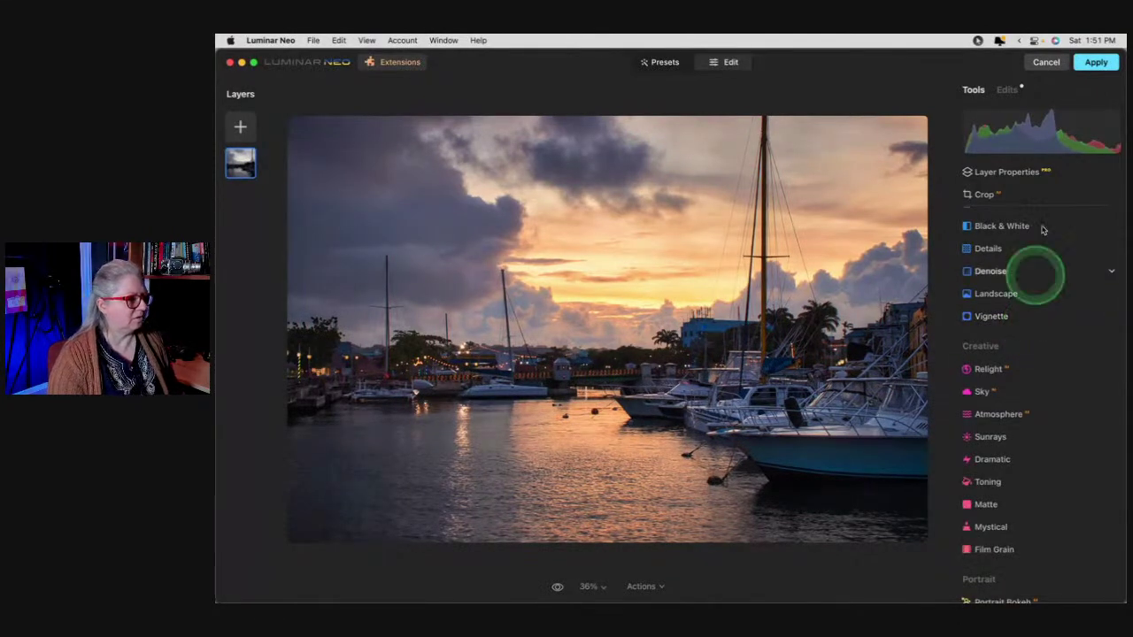
left_click(1084, 71)
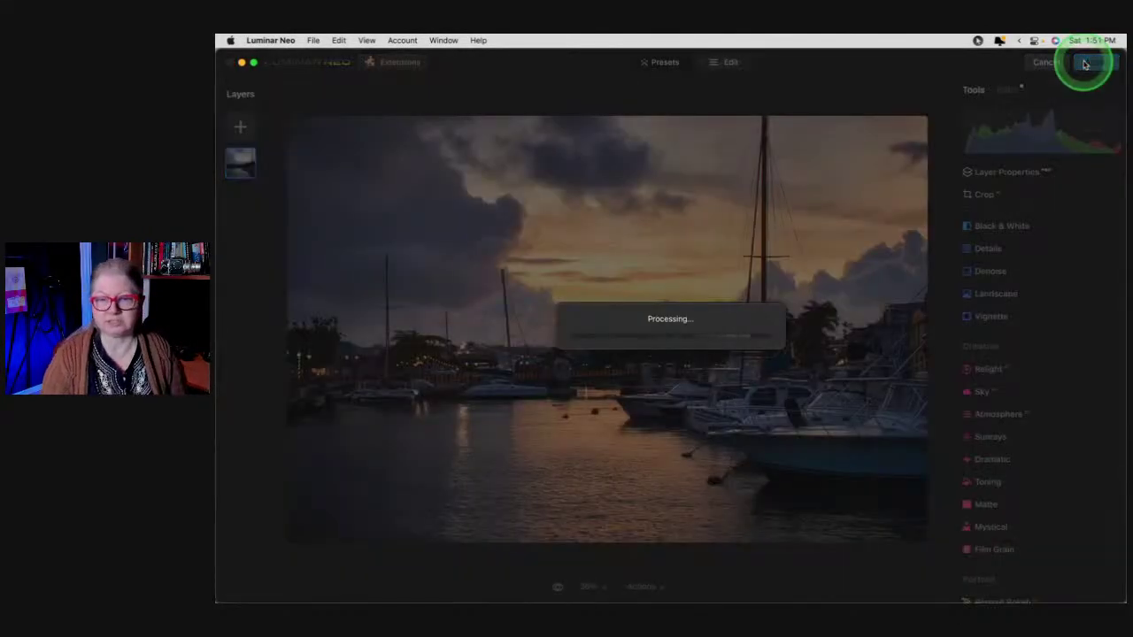
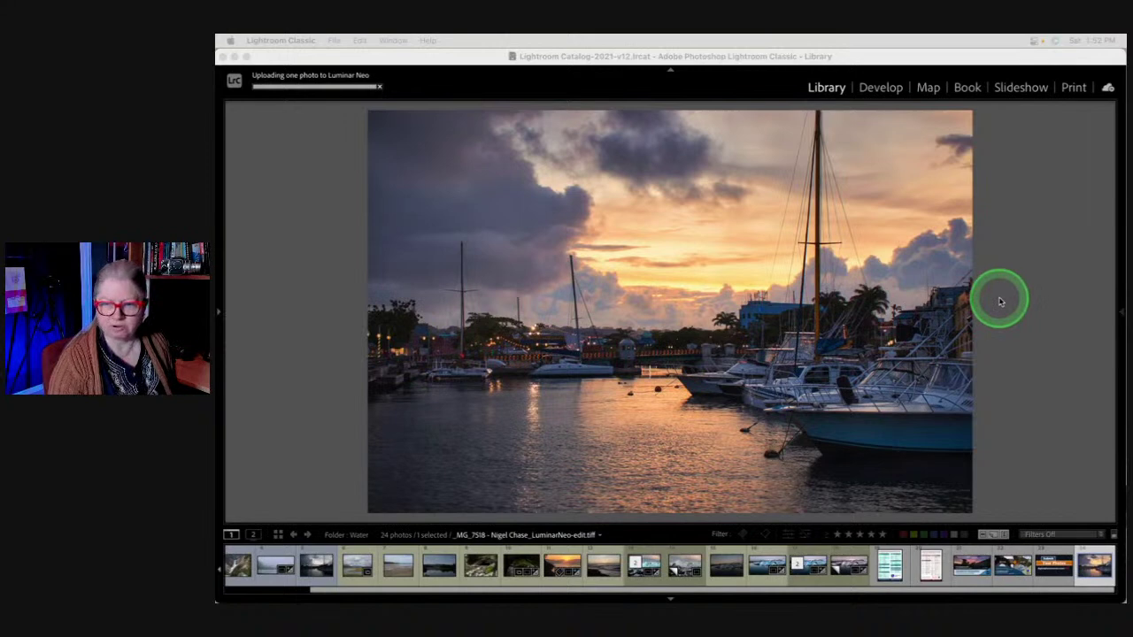
Sort the Water folder grid by File Name, then by Label Color, and select the _MG_7518 CR2 raw photo
left_click(1025, 305)
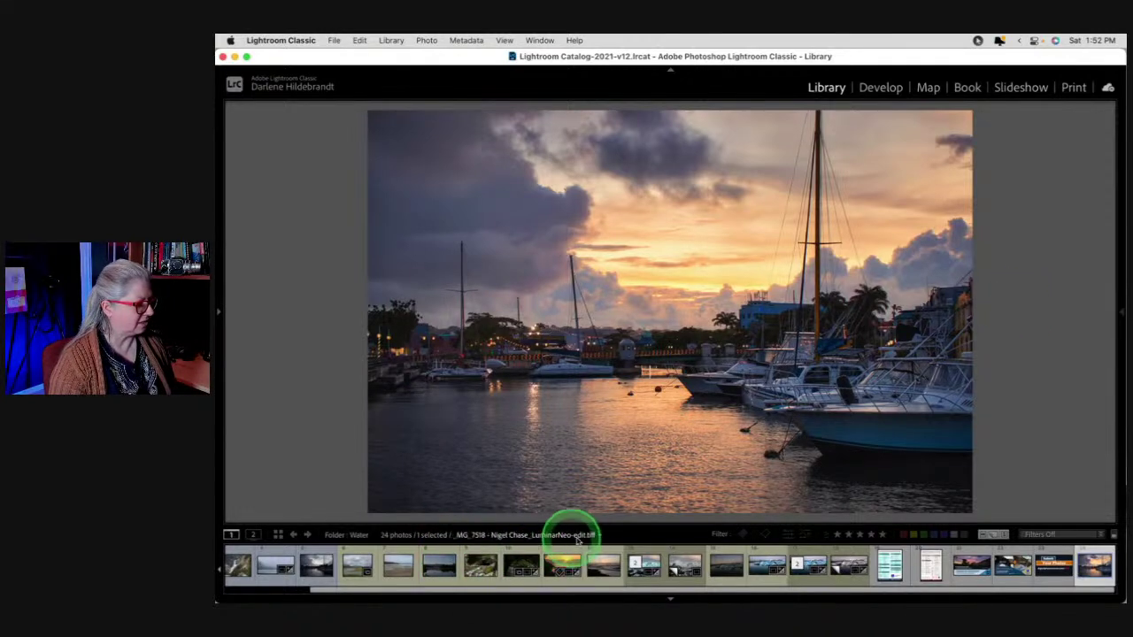
key("g")
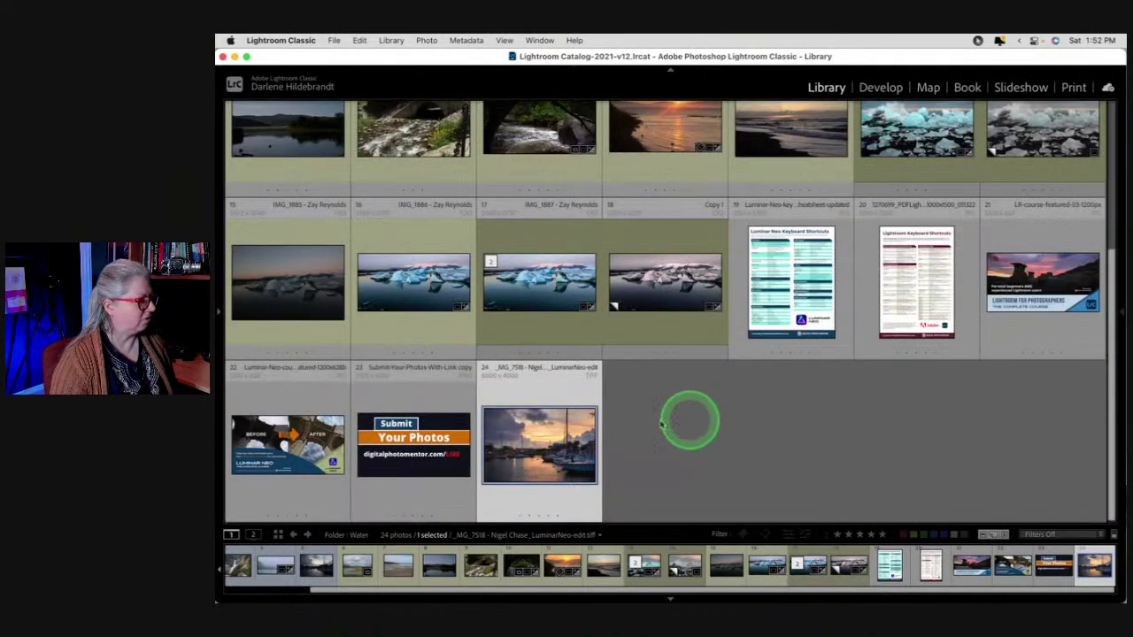
key("t")
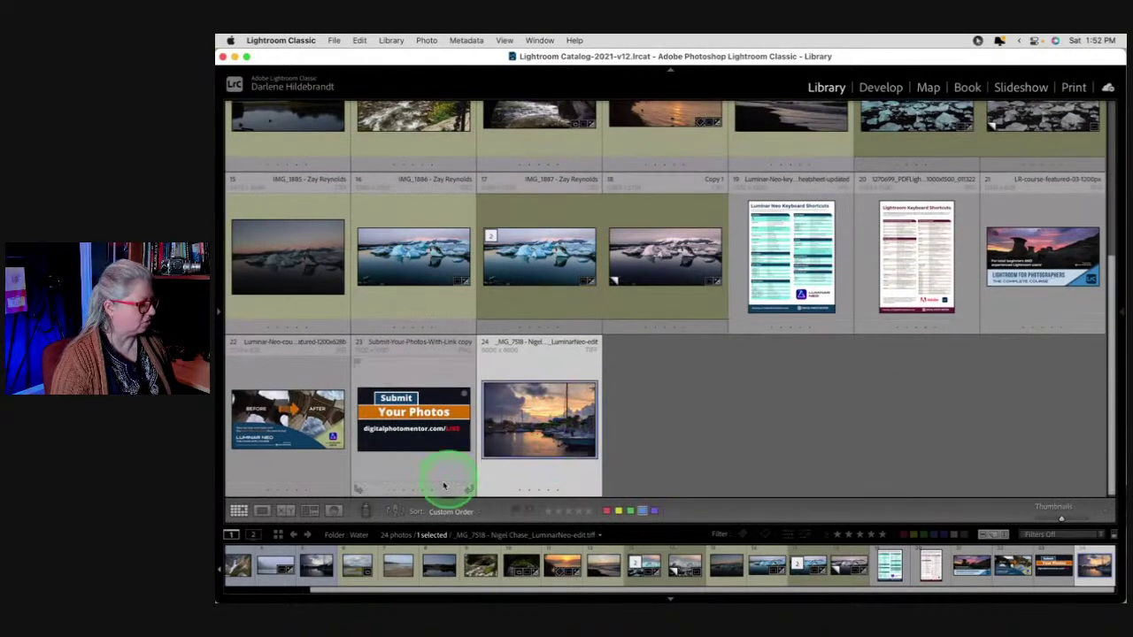
left_click(447, 512)
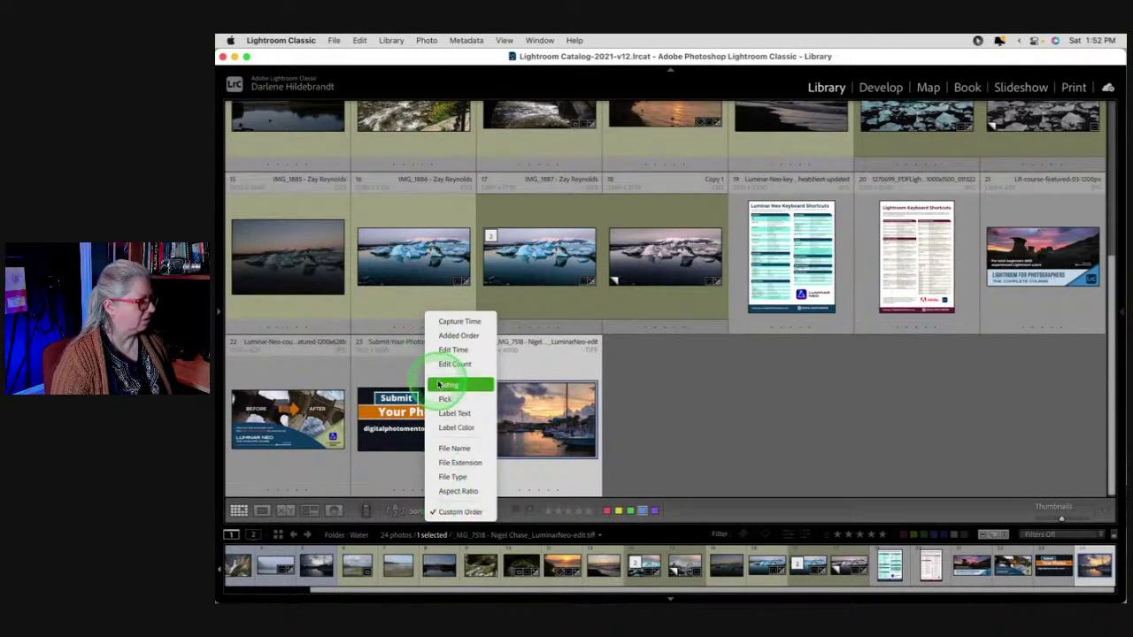
left_click(443, 448)
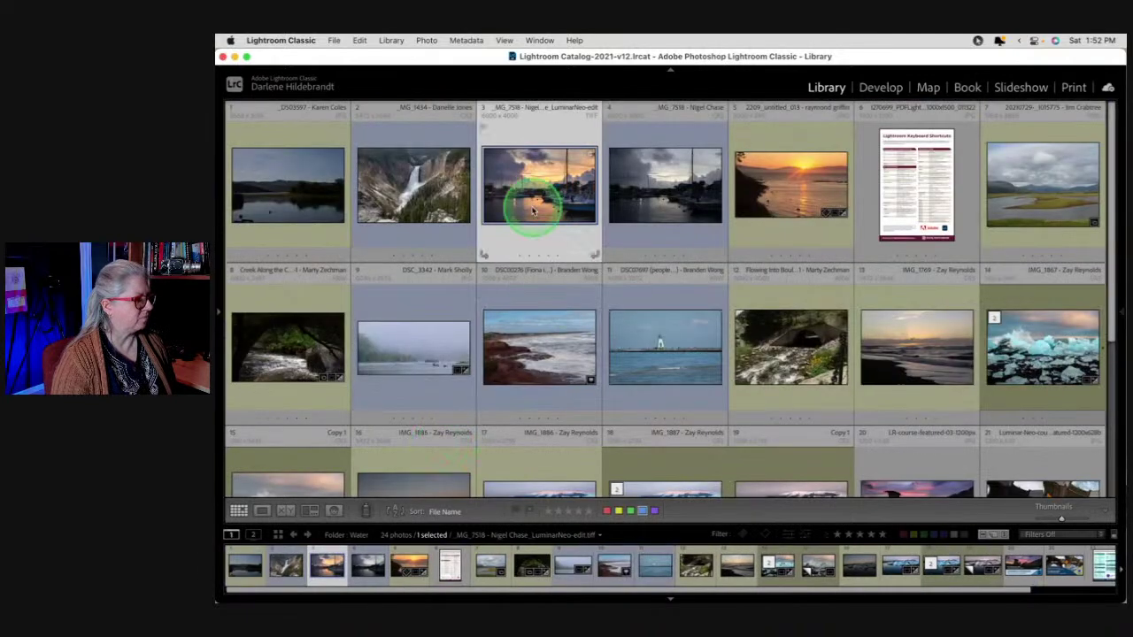
left_click(445, 511)
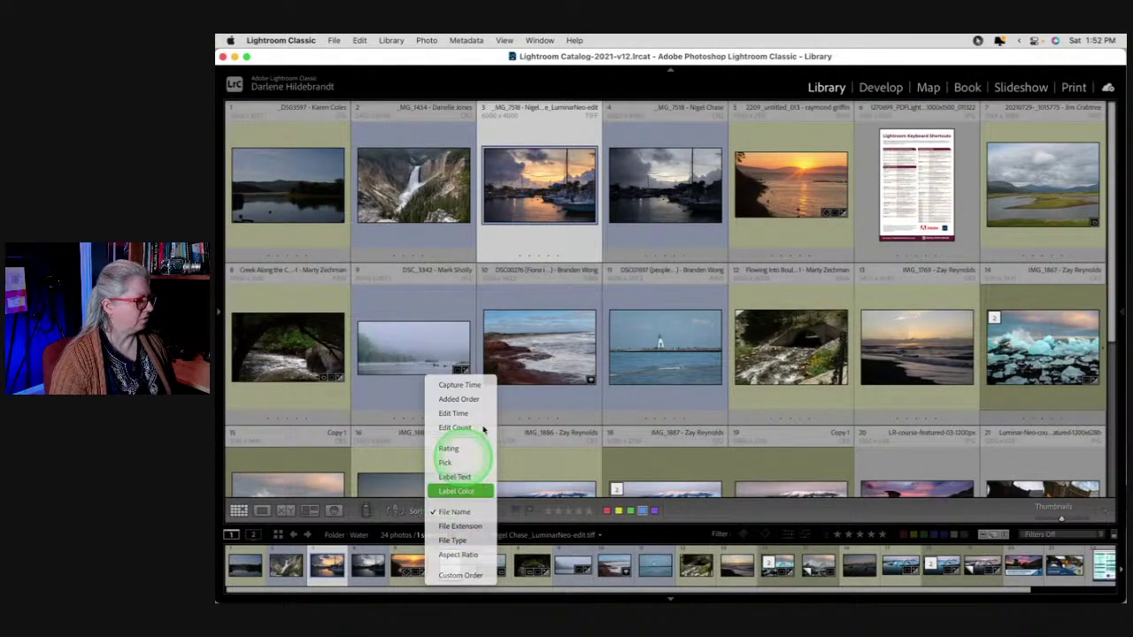
left_click(453, 491)
scroll(518, 252, "down", 2)
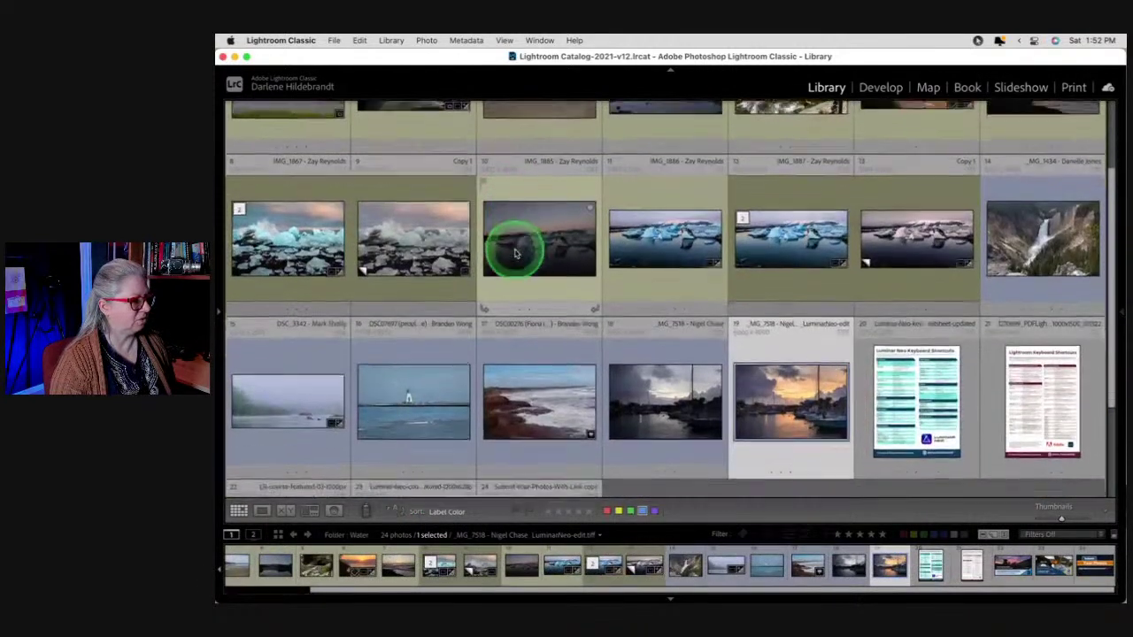
left_click(620, 363)
View _MG_7518 CR2 alone and flip between it and the Luminar Neo-edited TIFF, then start cropping the TIFF
key("e")
left_click(278, 304)
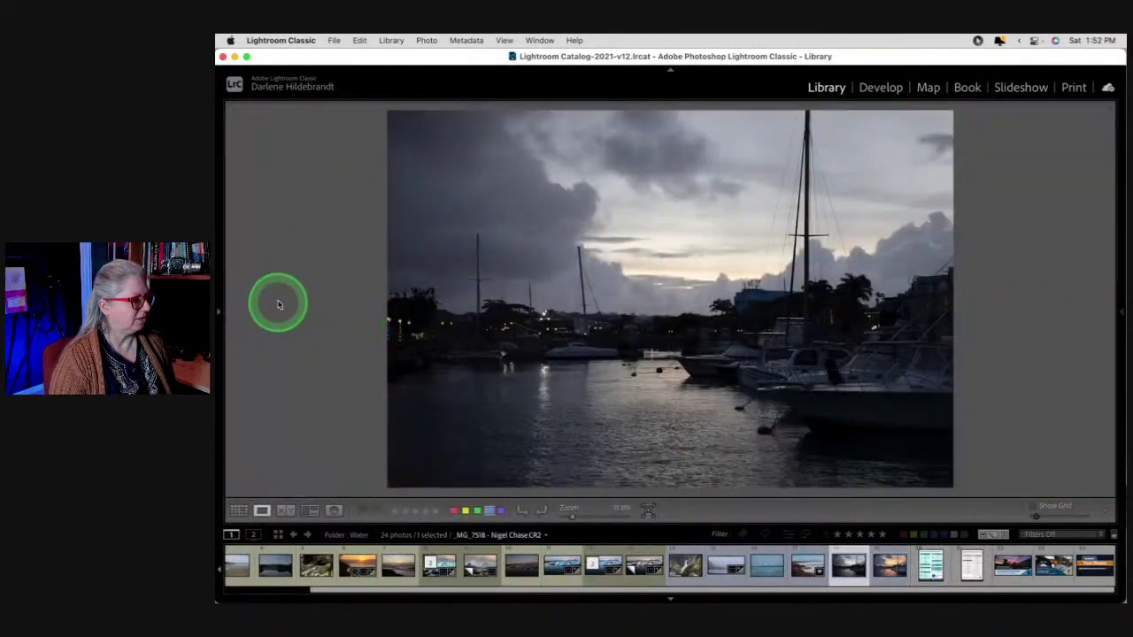
key("t")
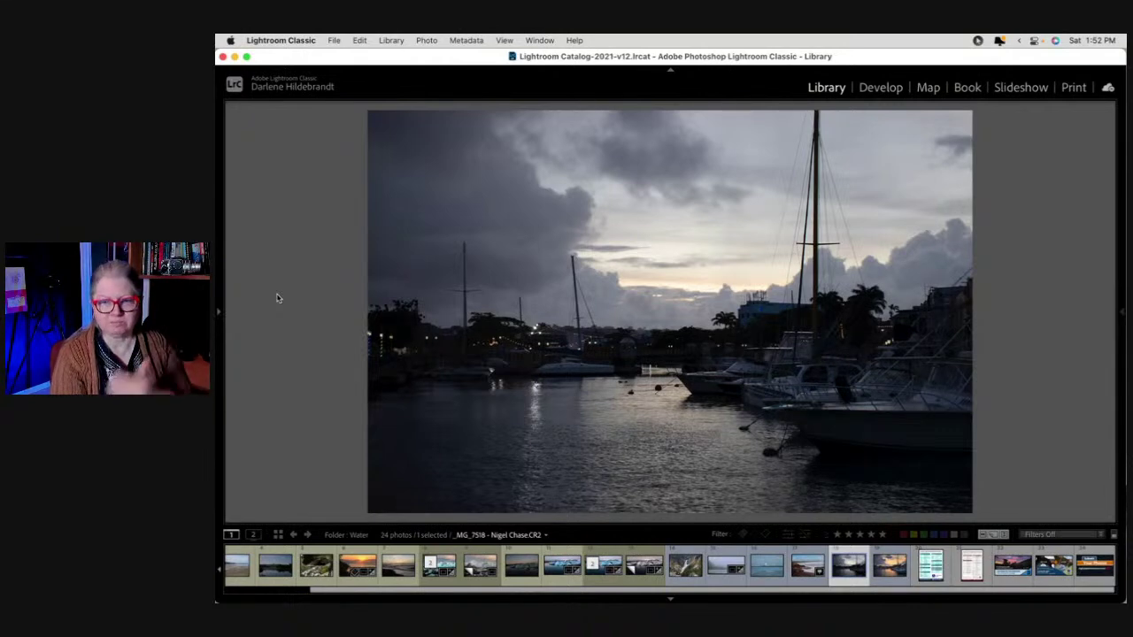
key("Right")
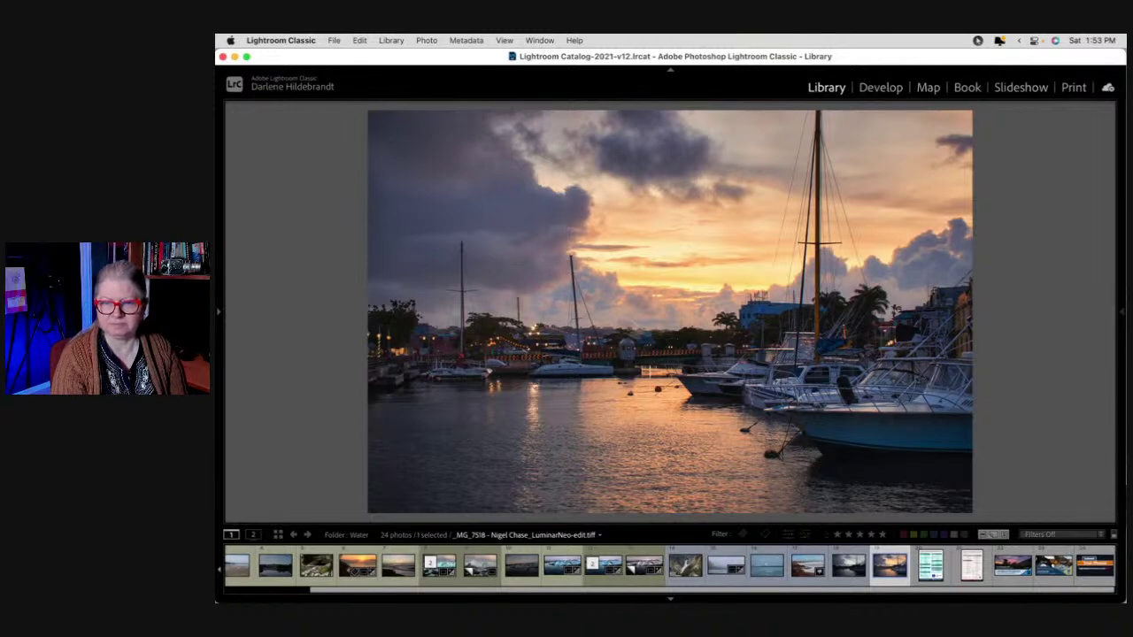
key("Left")
key("Right")
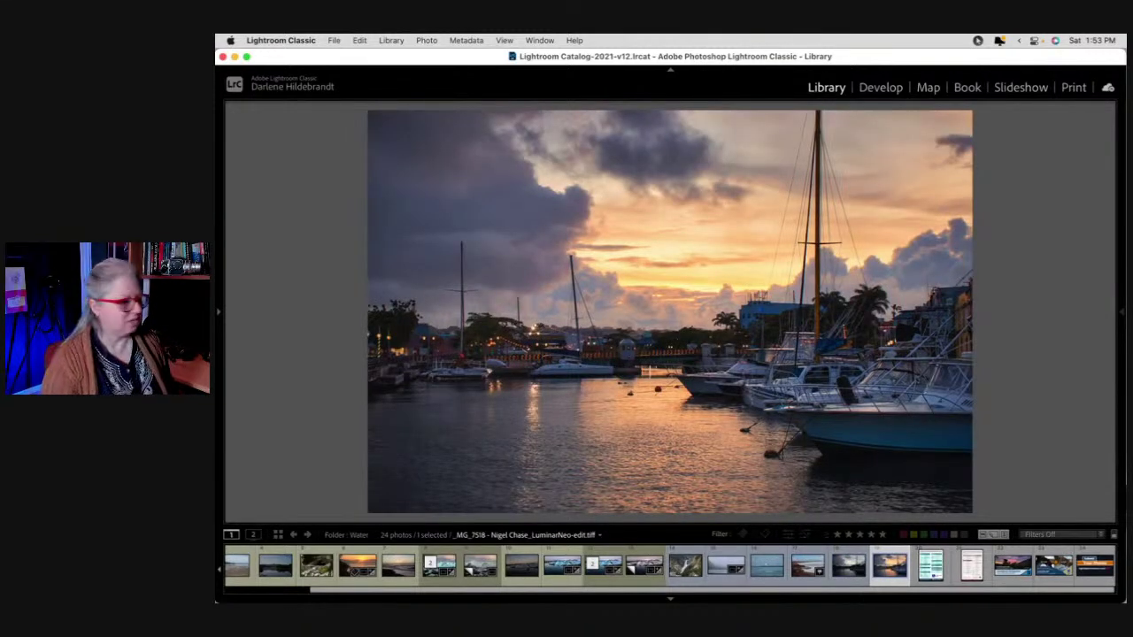
key("r")
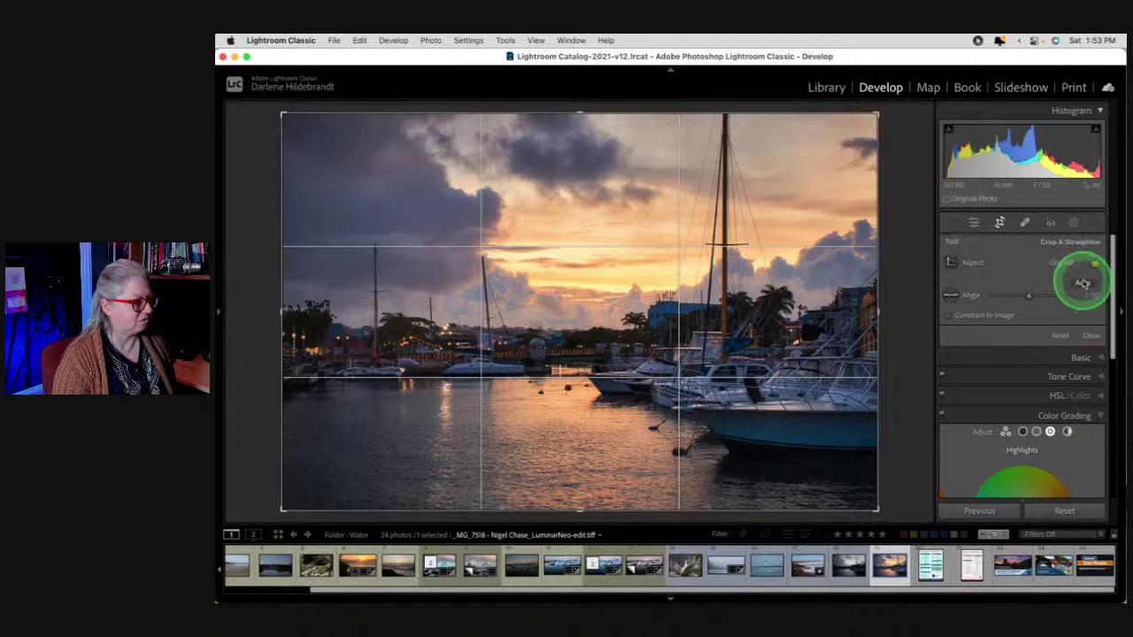
Try Auto straighten, reset it, then tilt the harbour edit slightly within the crop and apply it
left_click(1082, 284)
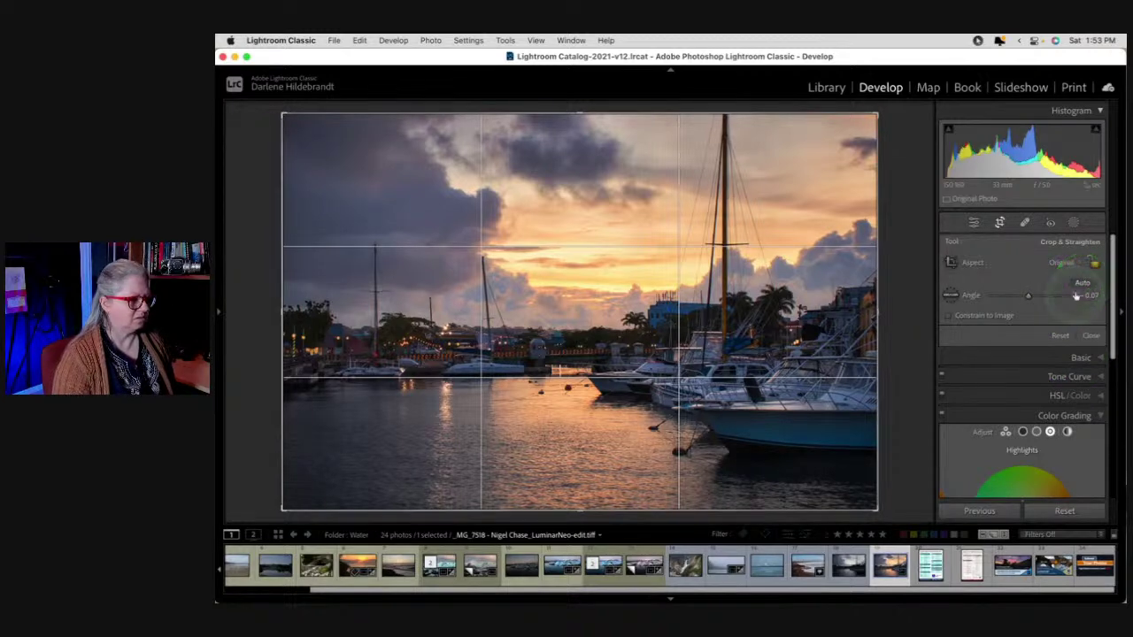
left_click(1060, 336)
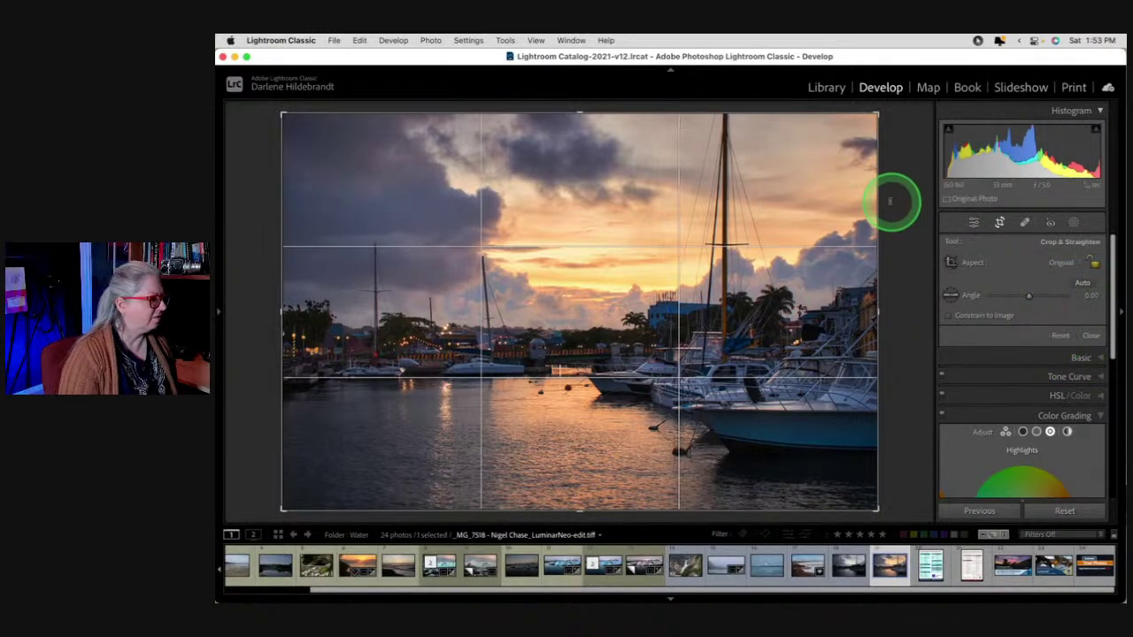
left_click_drag(907, 164, 897, 162)
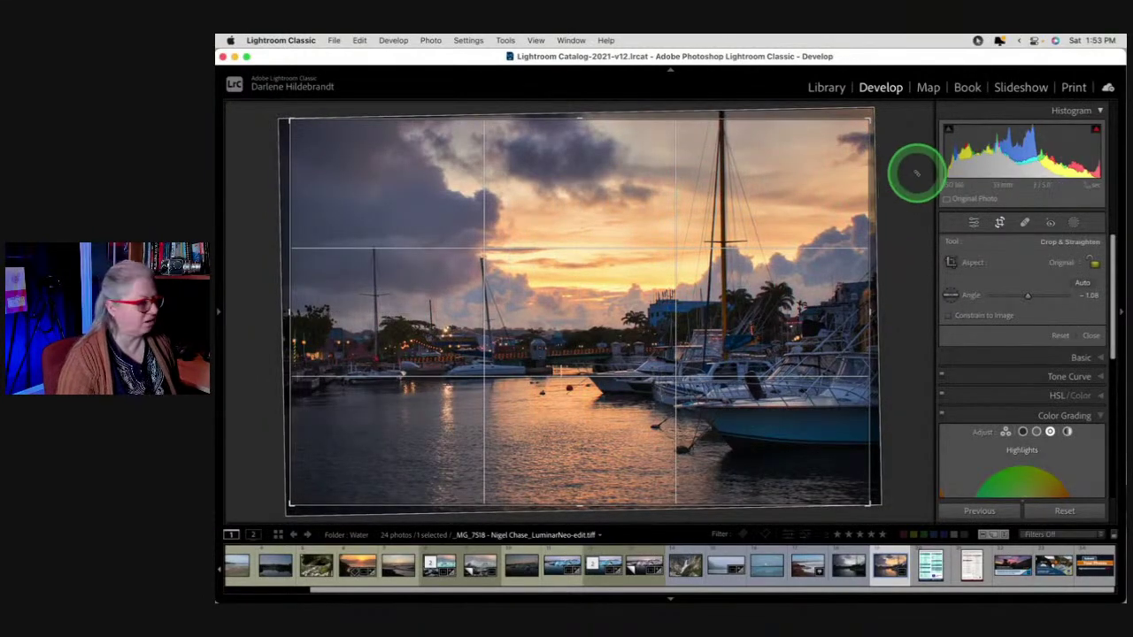
left_click_drag(915, 172, 924, 199)
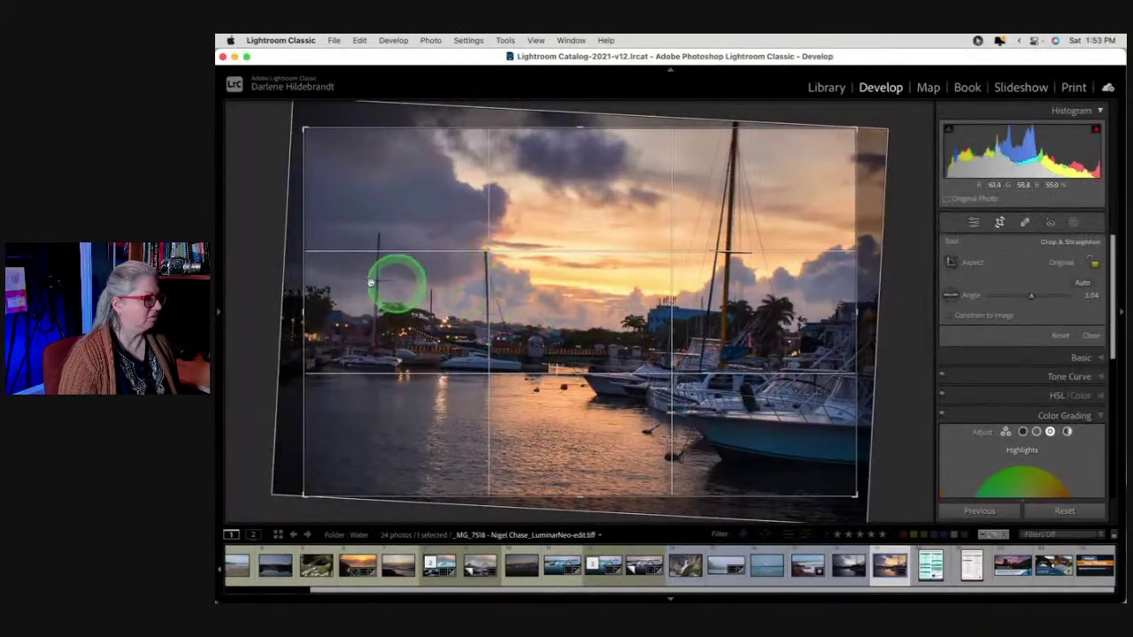
left_click(1059, 336)
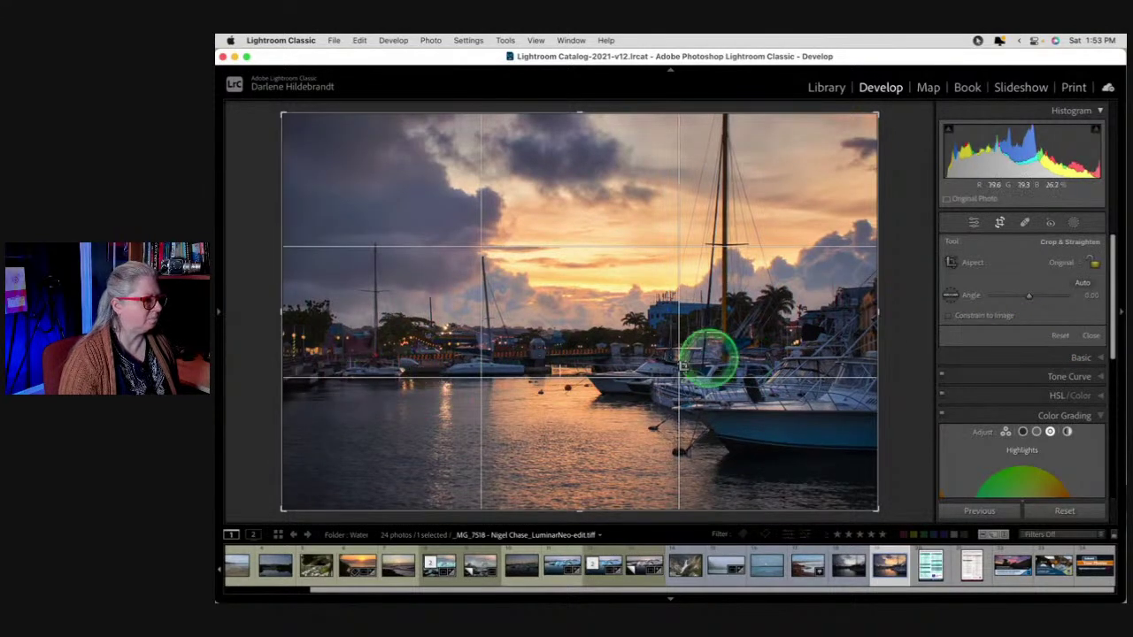
left_click_drag(898, 167, 898, 167)
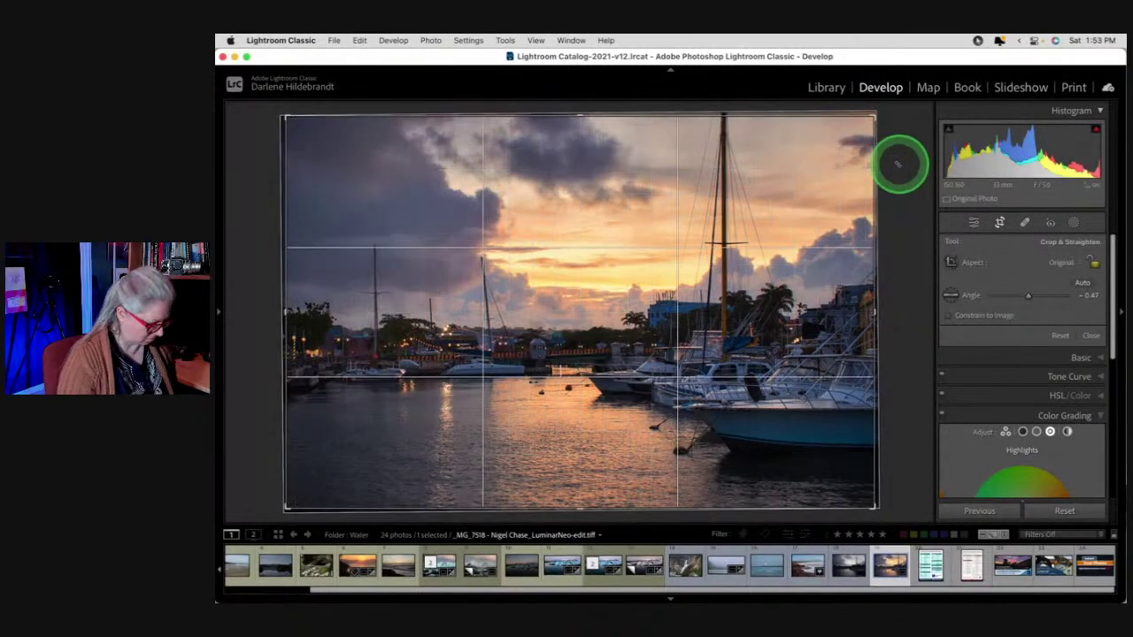
left_click(1090, 335)
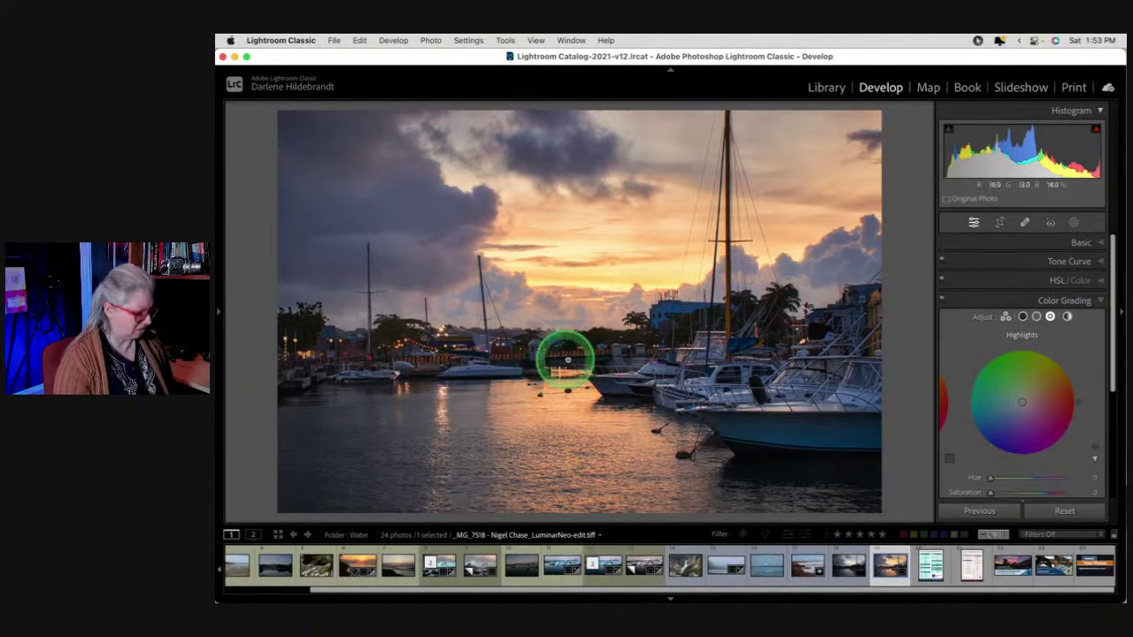
Rotate the crop again, undo both crop changes so the photo stays uncropped, and return to Grid
key("r")
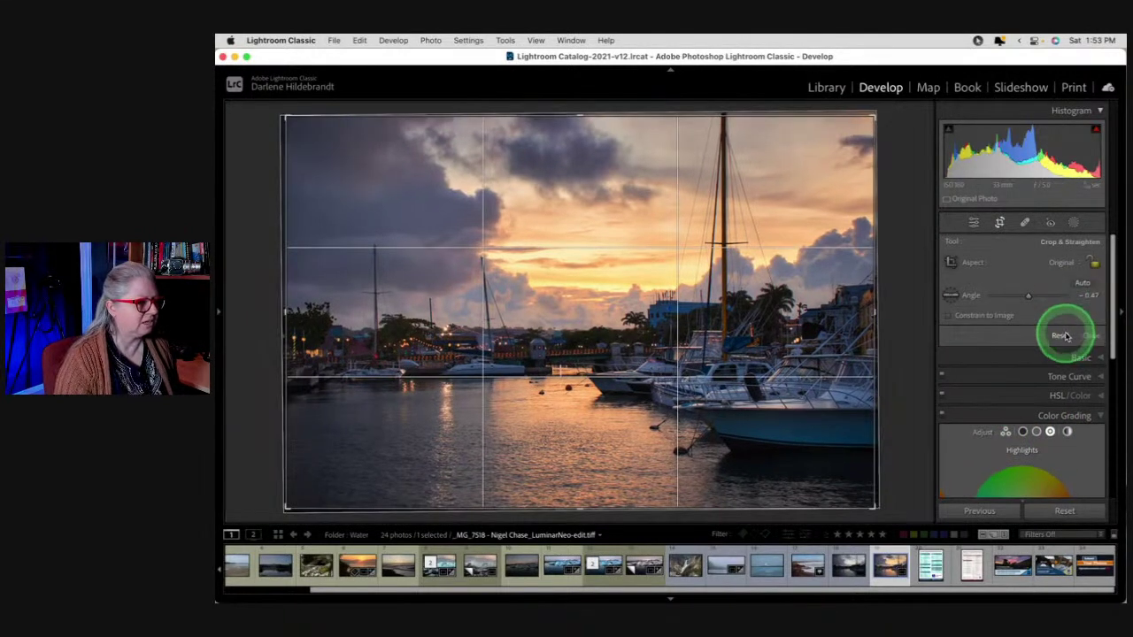
left_click(1061, 336)
left_click_drag(907, 186, 908, 197)
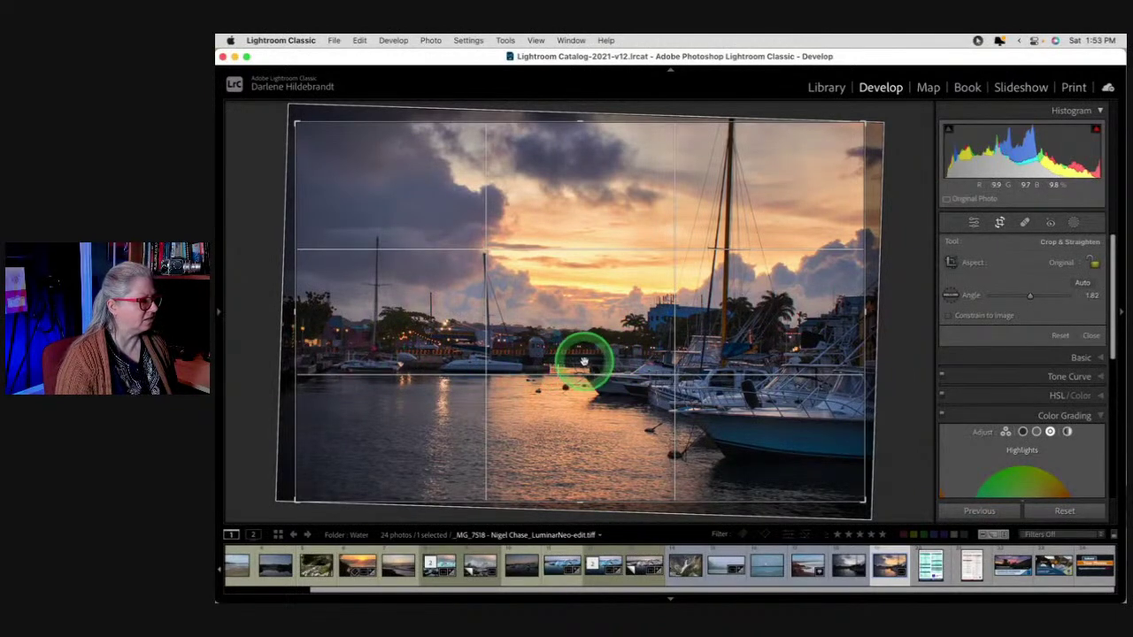
key("Return")
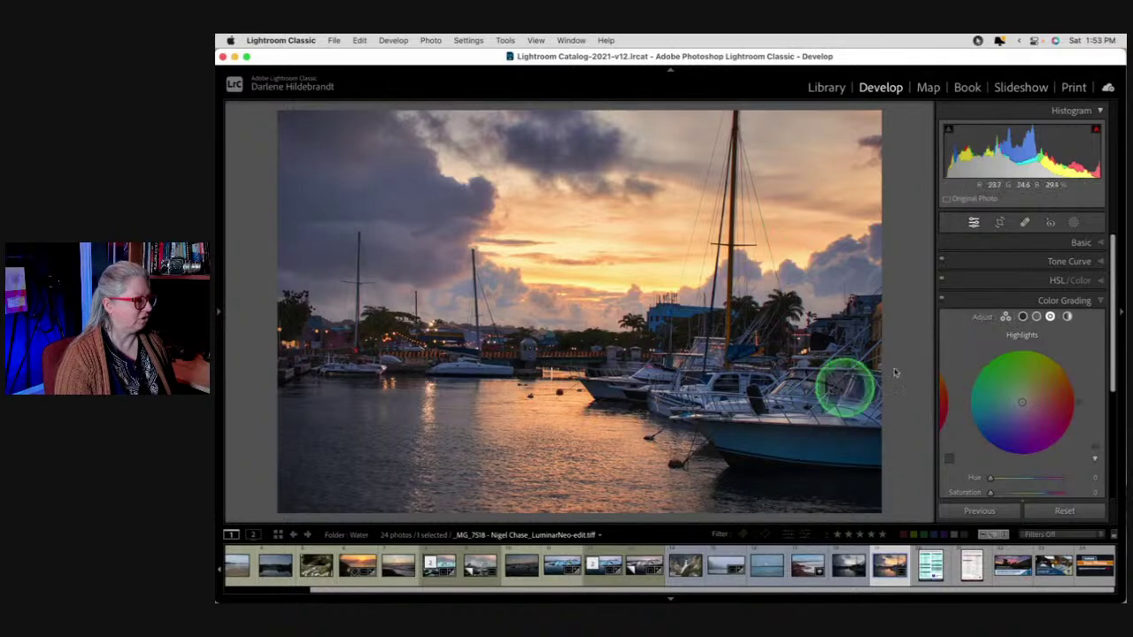
key("super+z")
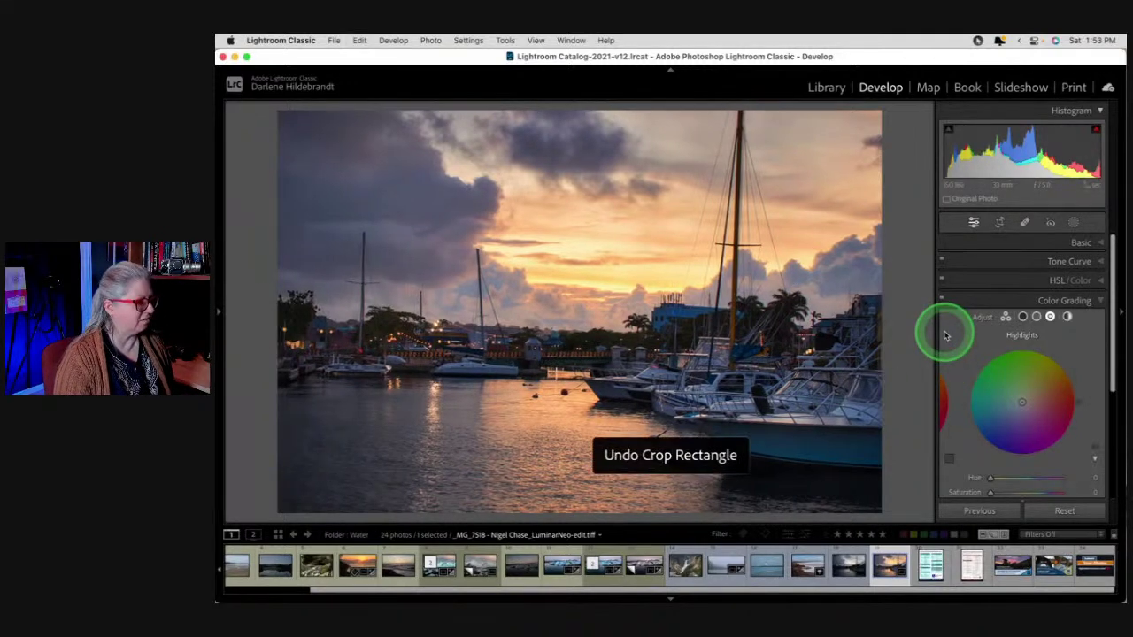
key("super+z")
key("r")
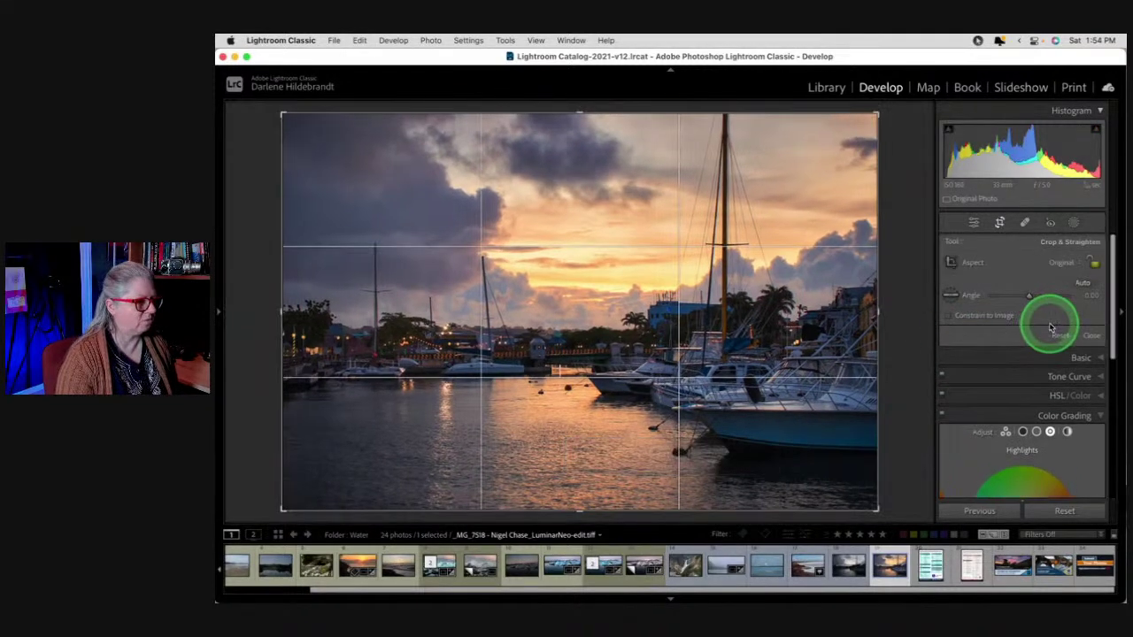
key("Return")
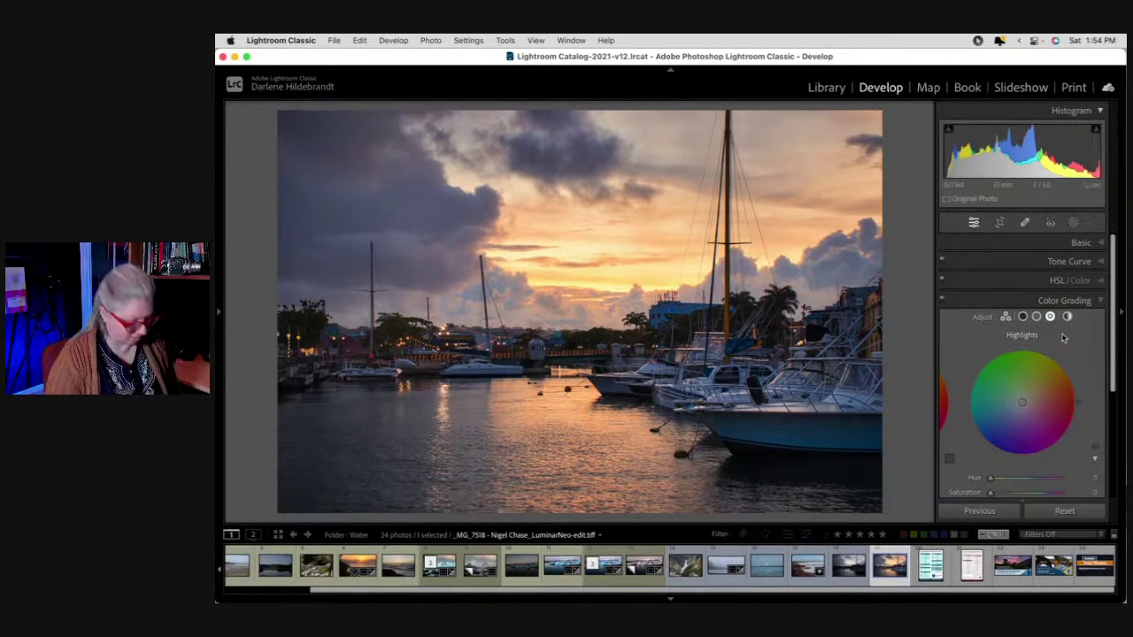
key("g")
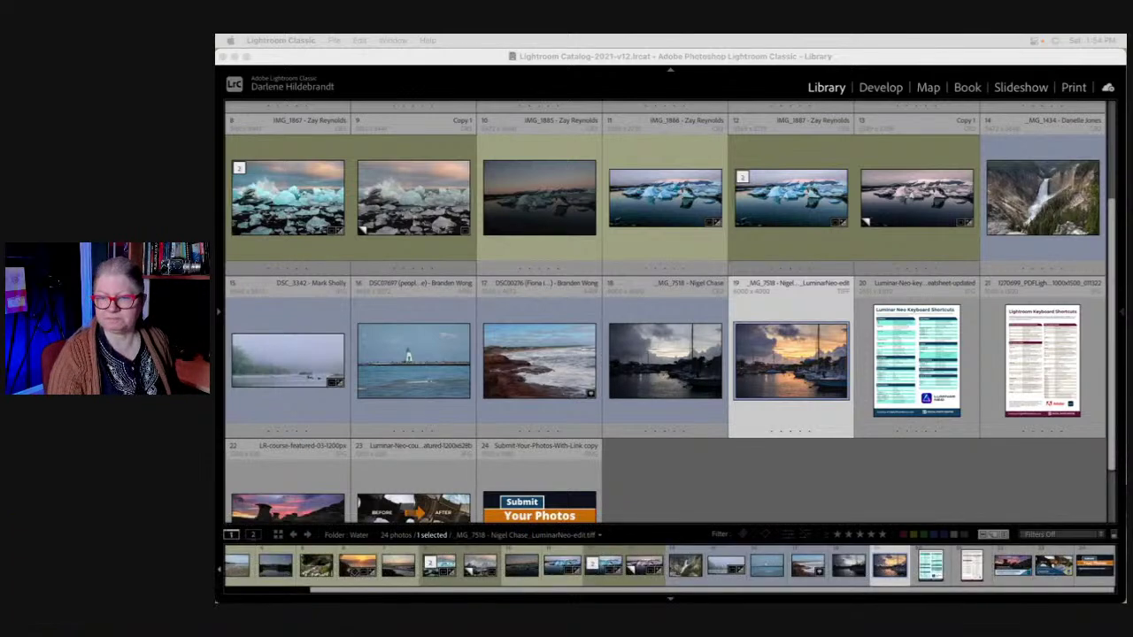
Label the four iceberg shots, including photos 10, 11 and 13, red
left_click(854, 474)
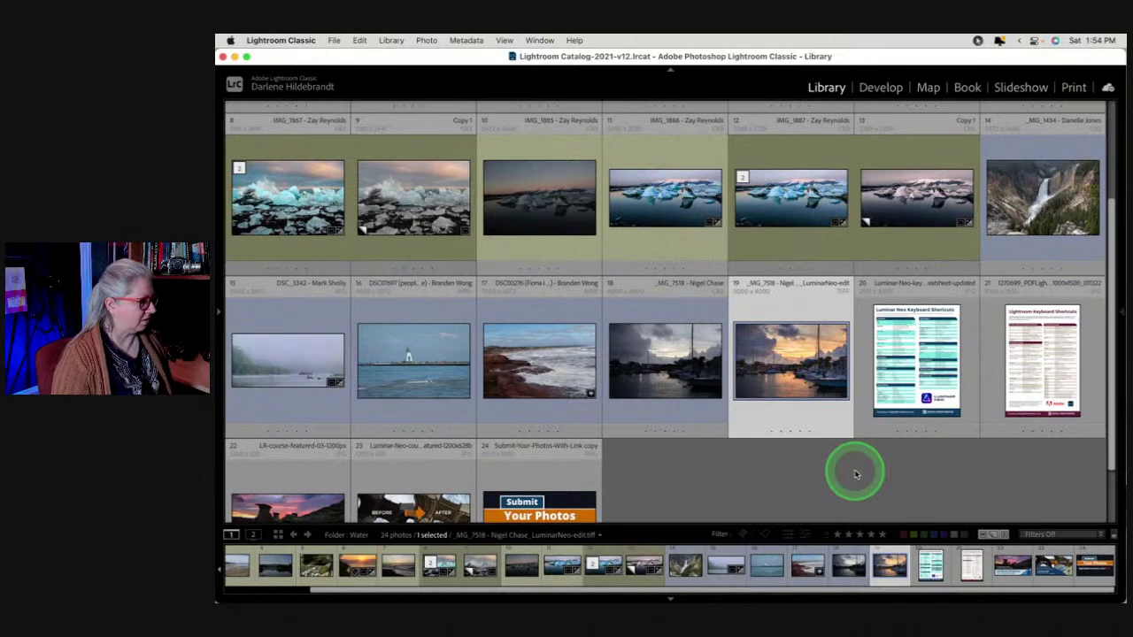
scroll(855, 475, "up", 3)
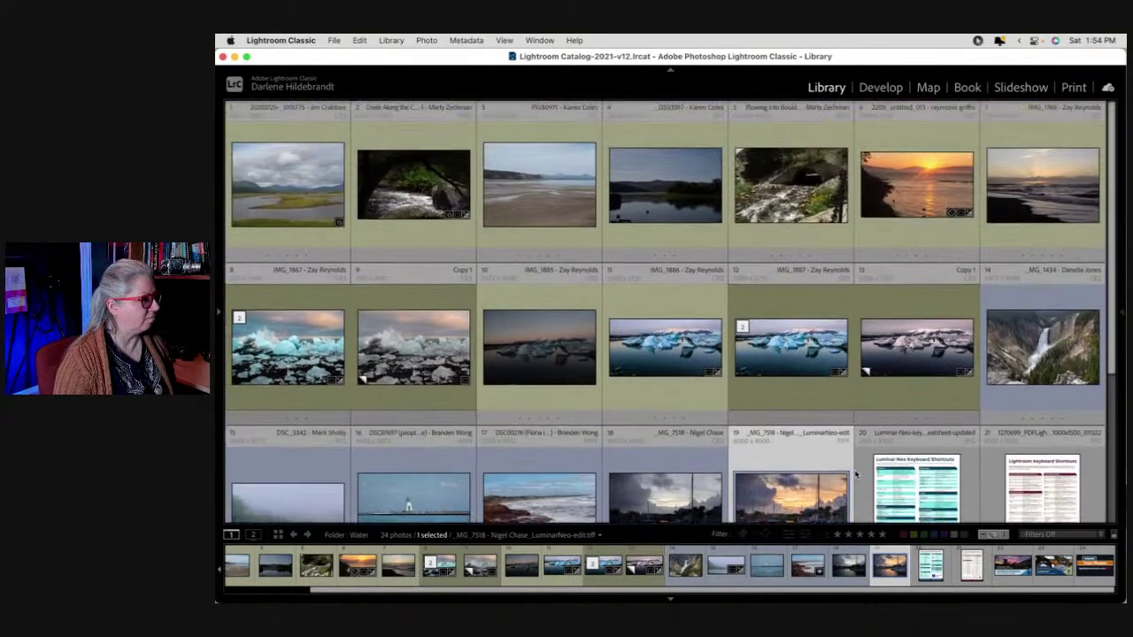
left_click(863, 354)
scroll(860, 354, "down", 1)
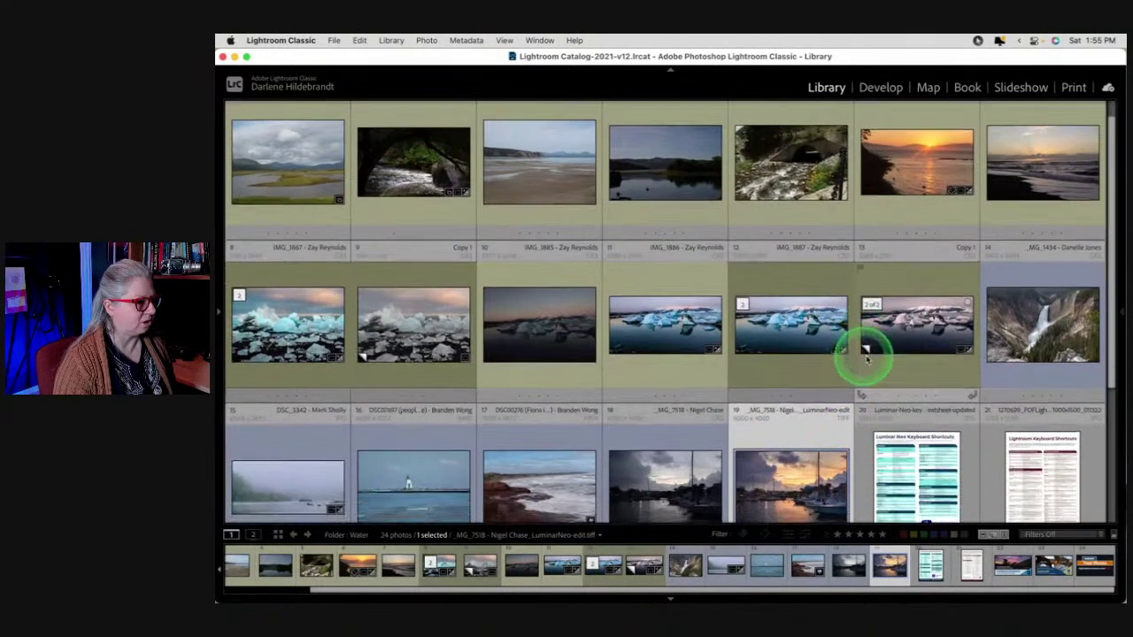
left_click(665, 324)
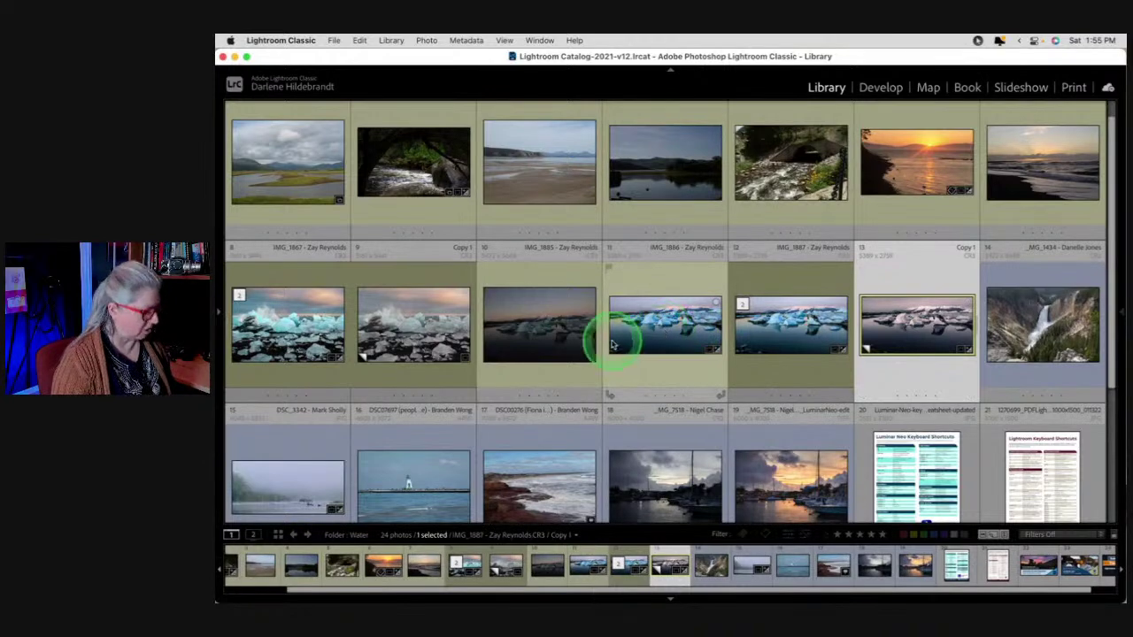
left_click(552, 330)
key("6")
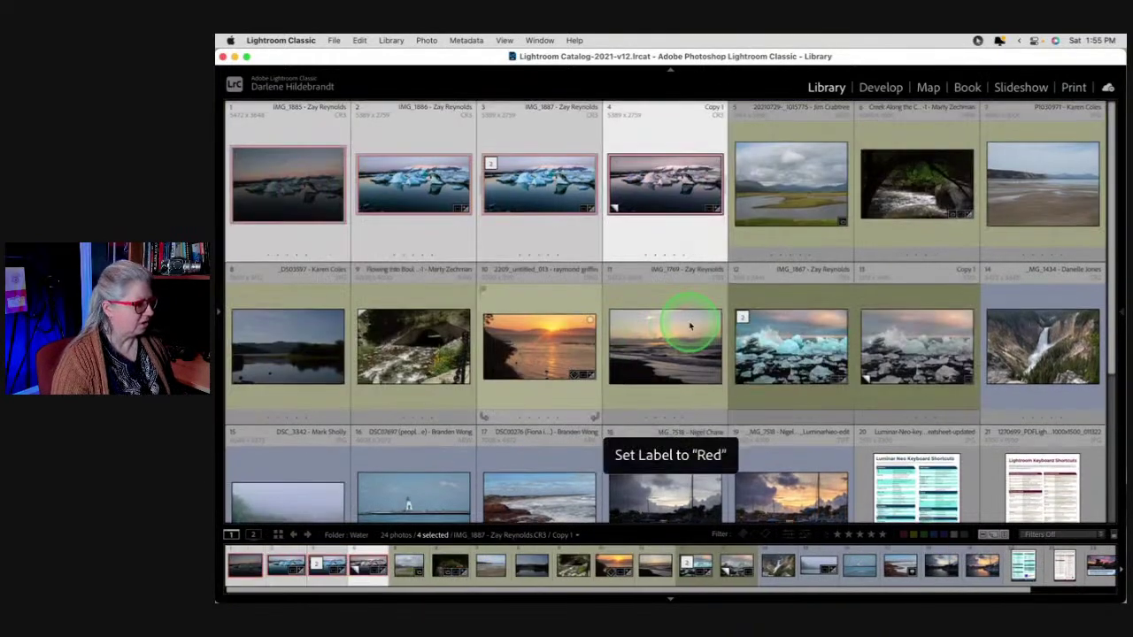
Label both harbour sunset photos red, then select the lake sunset photo
scroll(686, 325, "down", 3)
left_click(759, 435)
left_click(655, 405, "shift")
key("6")
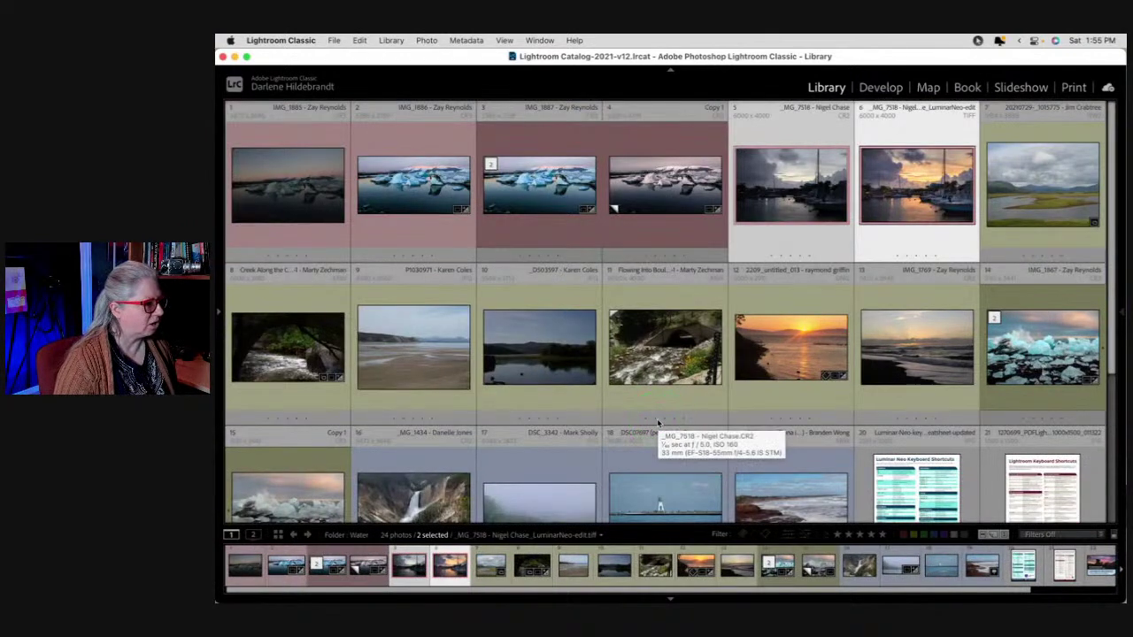
left_click(794, 350)
scroll(794, 361, "down", 3)
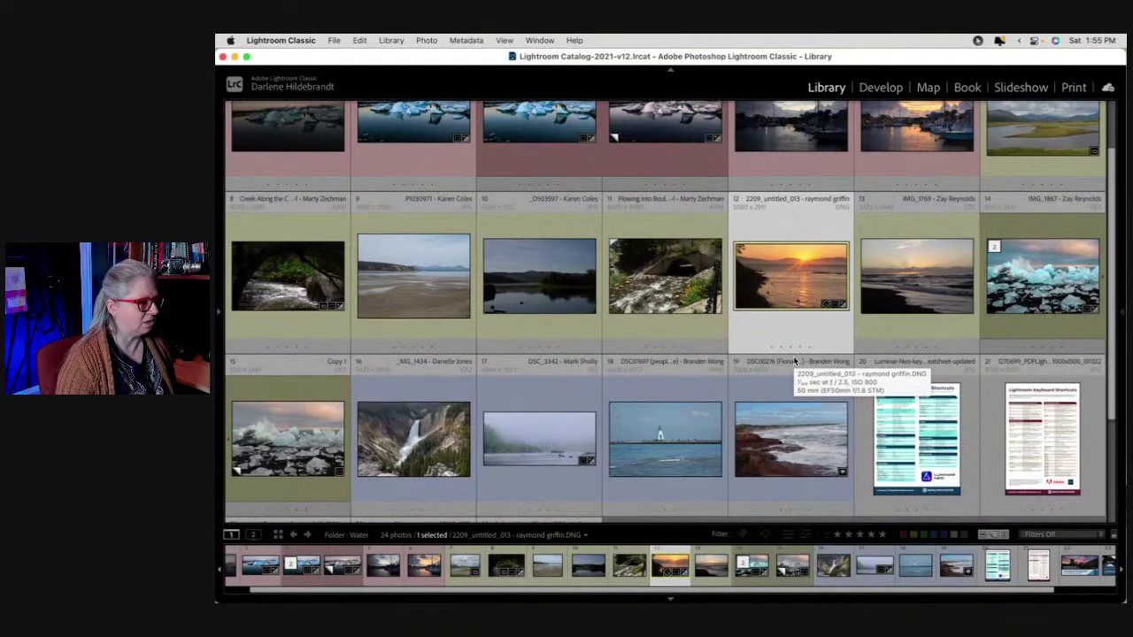
Open 2209_untitled_013 in Develop, expand Basic, review its EXIF metadata, then return to Develop
key("d")
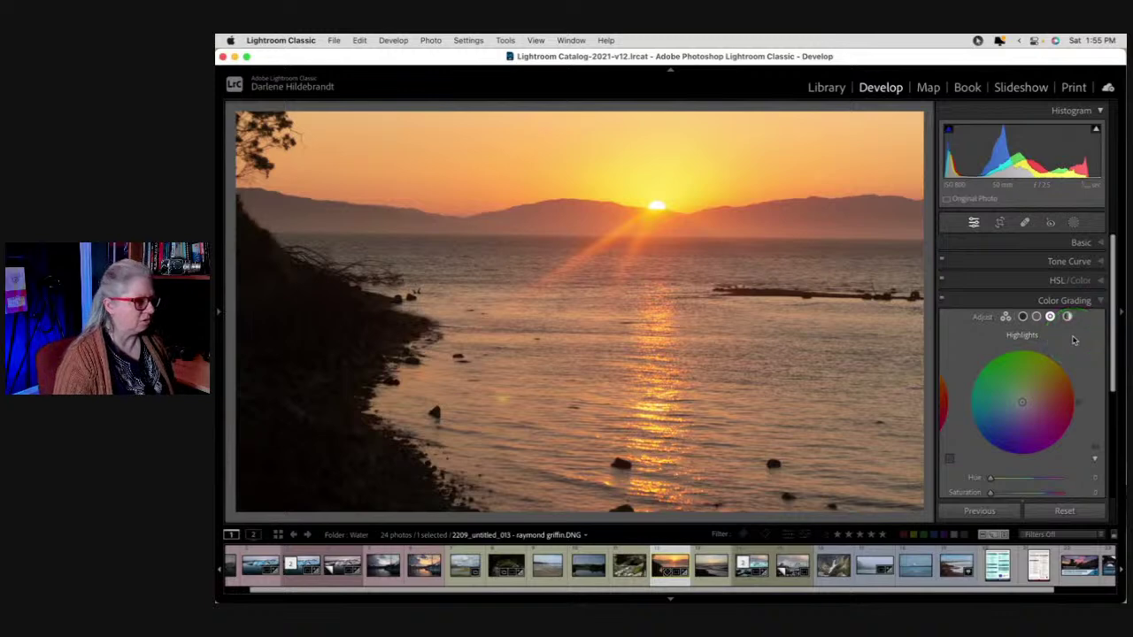
left_click(1081, 242)
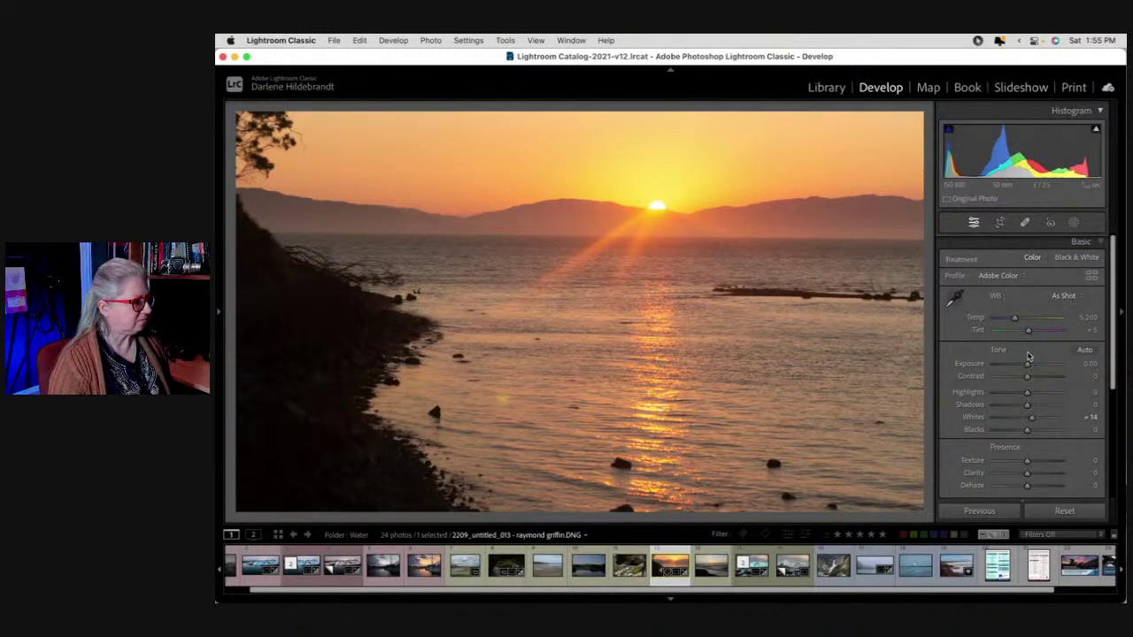
left_click(1028, 354)
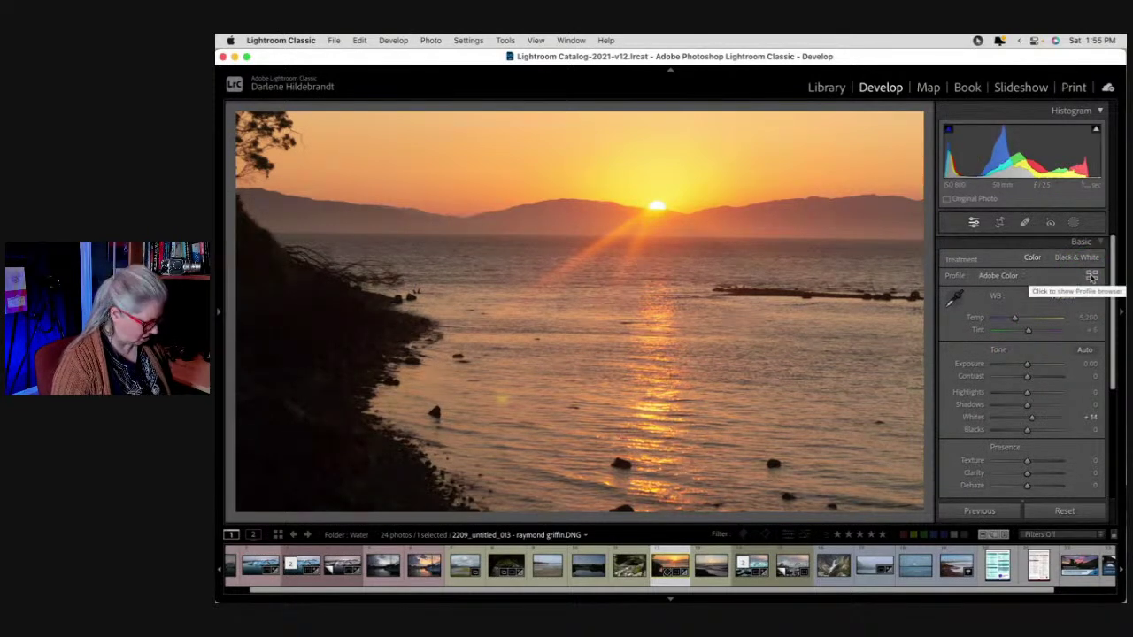
left_click(986, 360)
key("e")
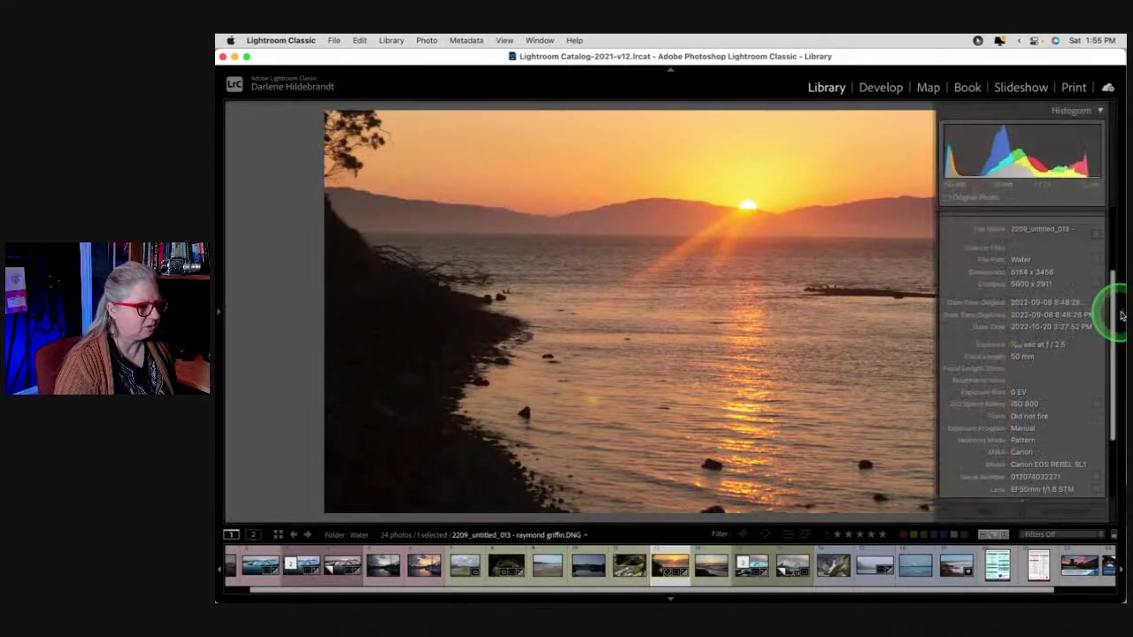
scroll(1037, 319, "down", 1)
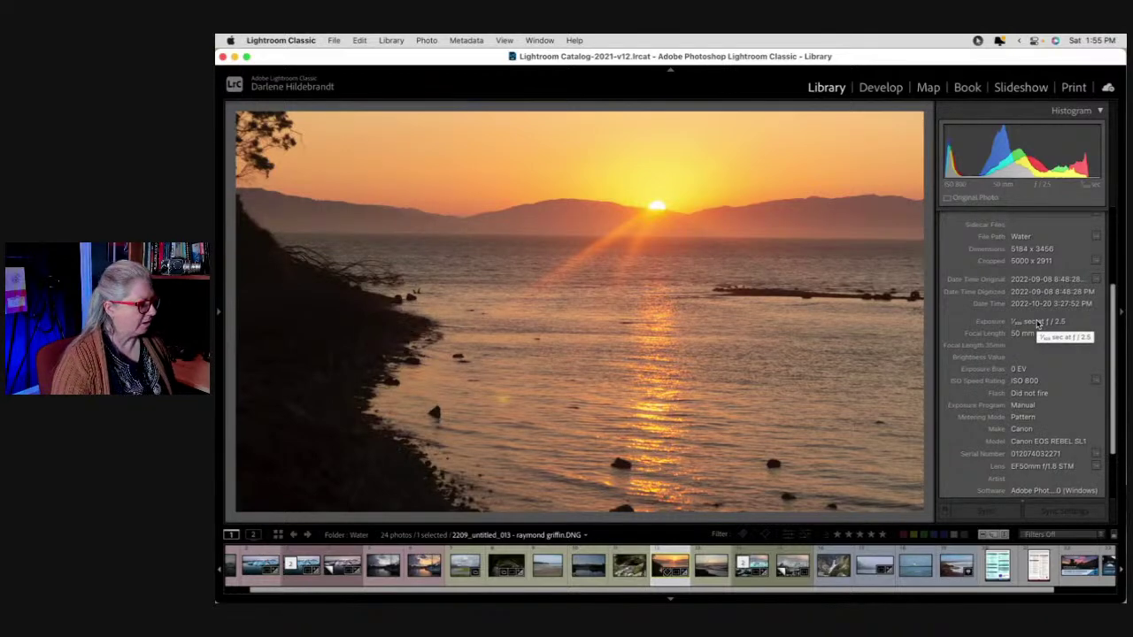
key("d")
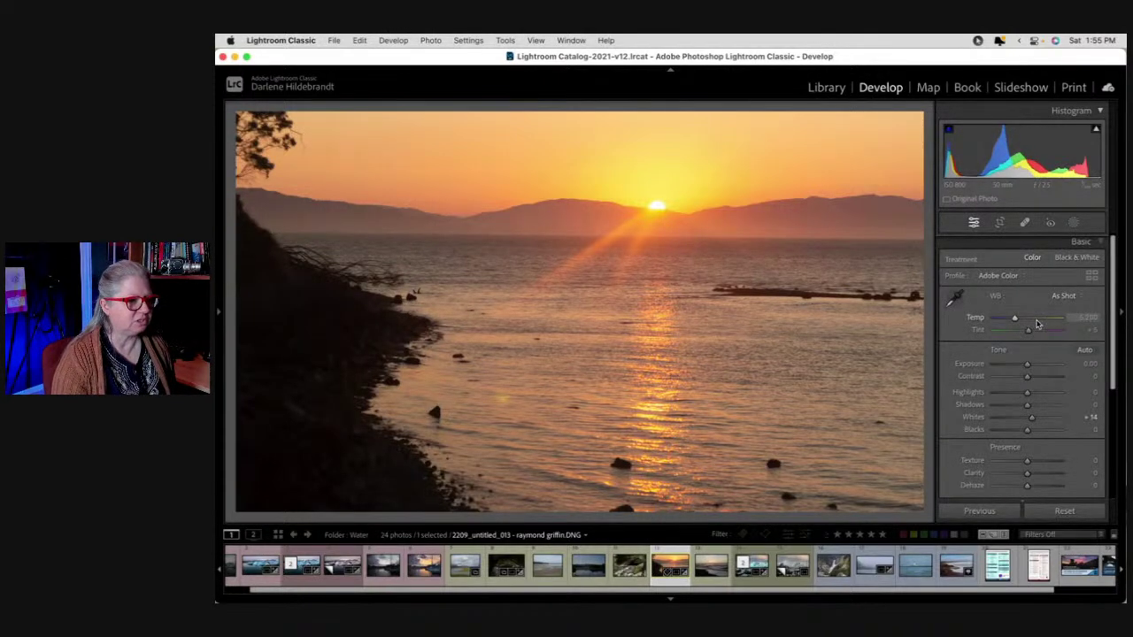
In the Profile Browser, compare Camera Landscape, Faithful, Neutral, Standard and Portrait, applying Camera Standard
left_click(1091, 275)
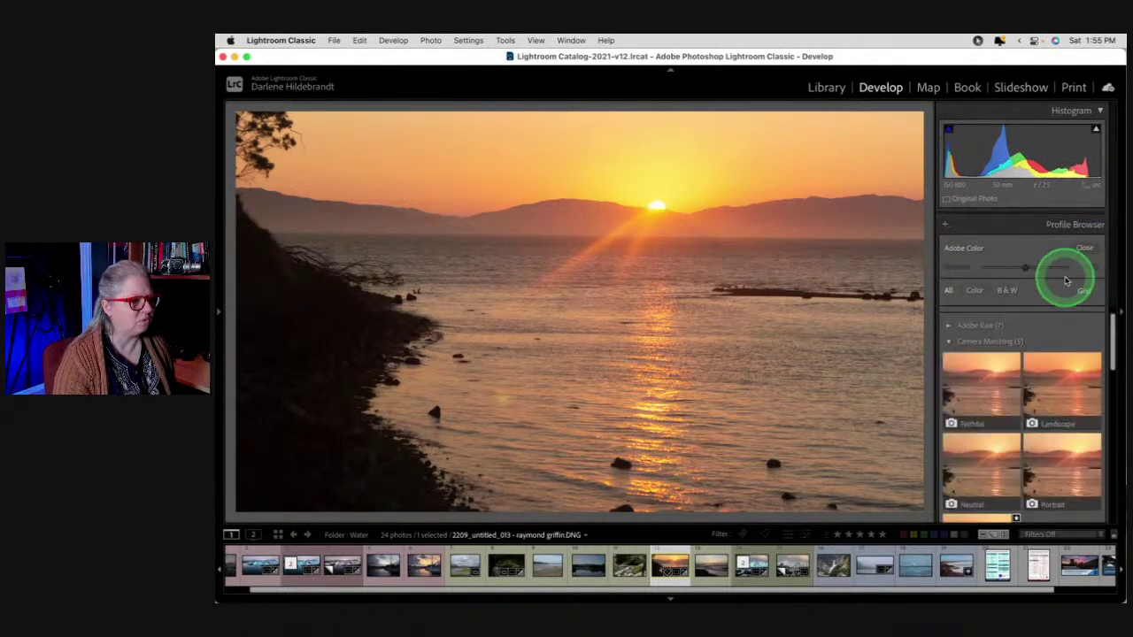
scroll(1058, 324, "down", 2)
left_click(1060, 325)
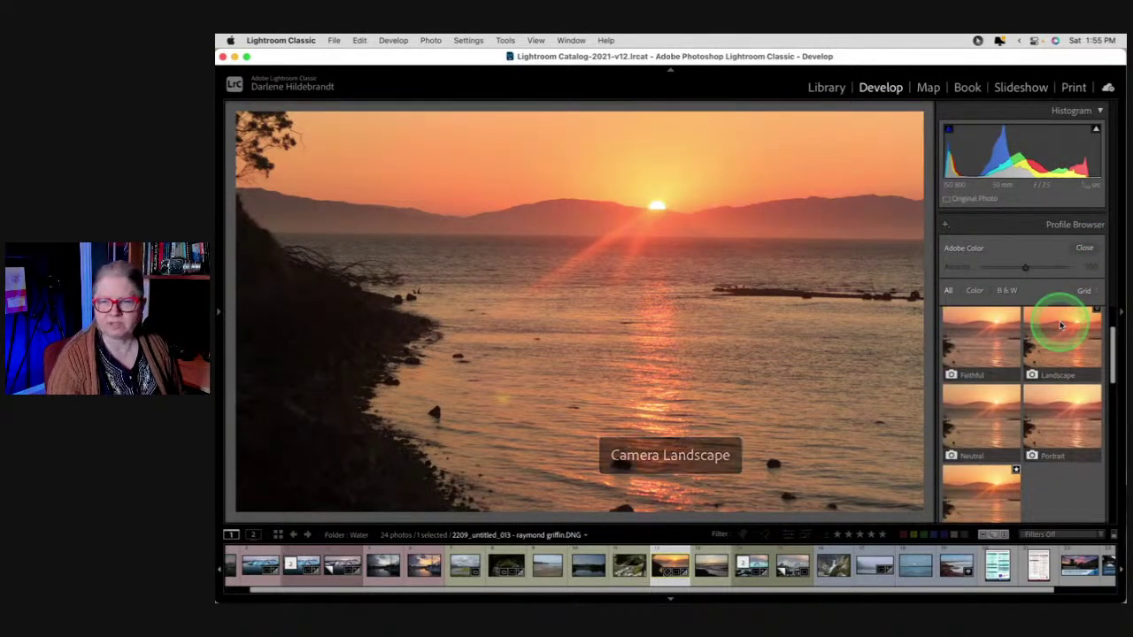
left_click(988, 334)
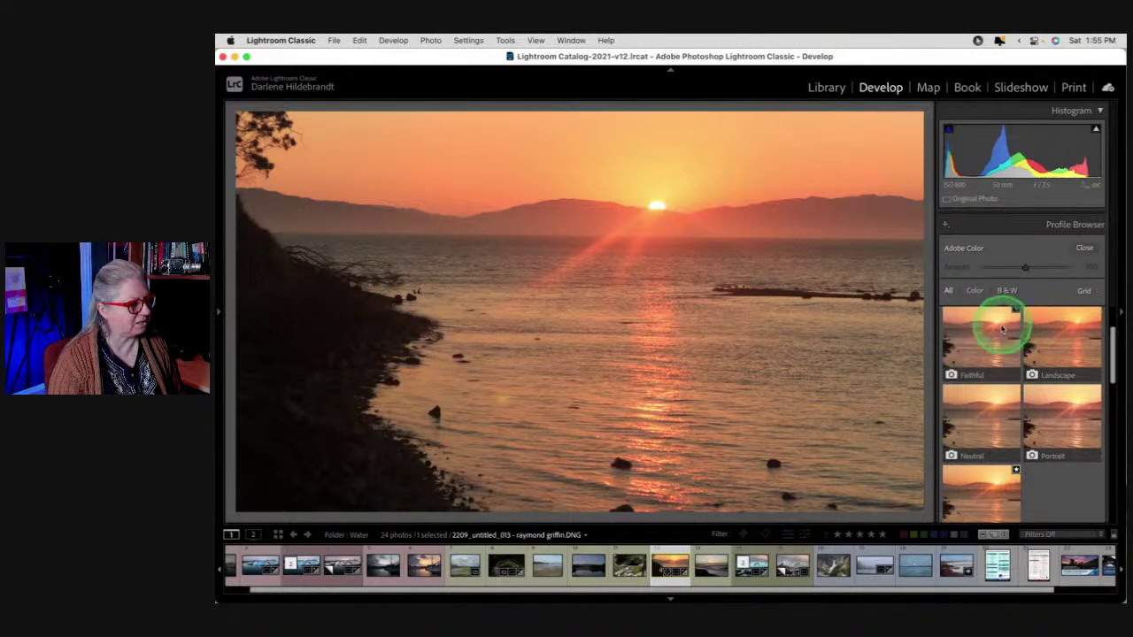
left_click(978, 409)
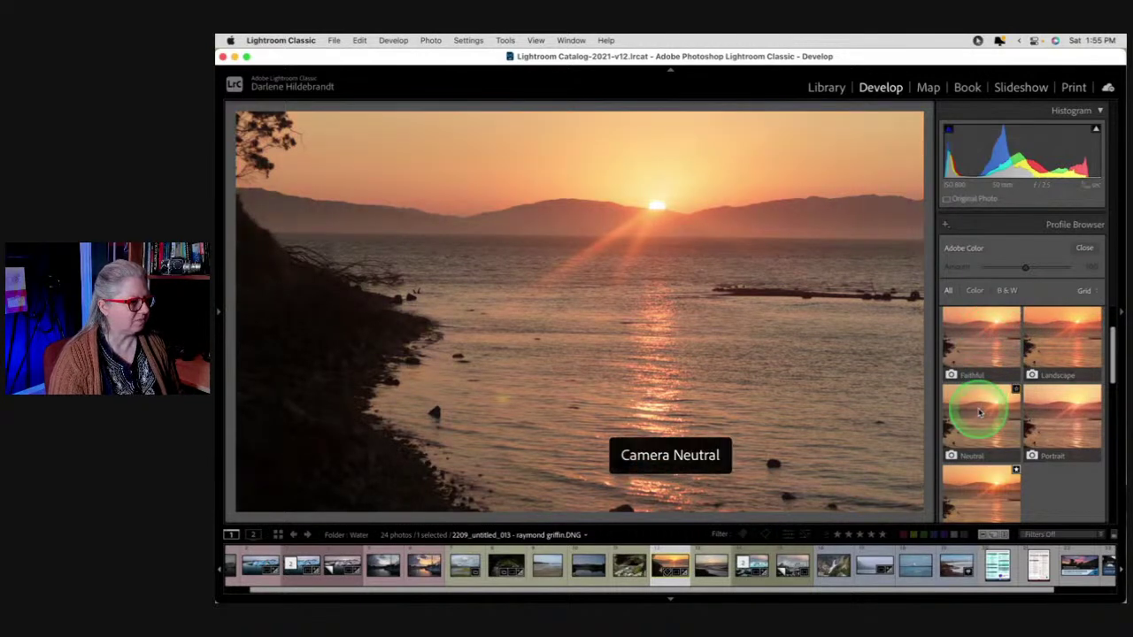
left_click(984, 496)
left_click(1062, 416)
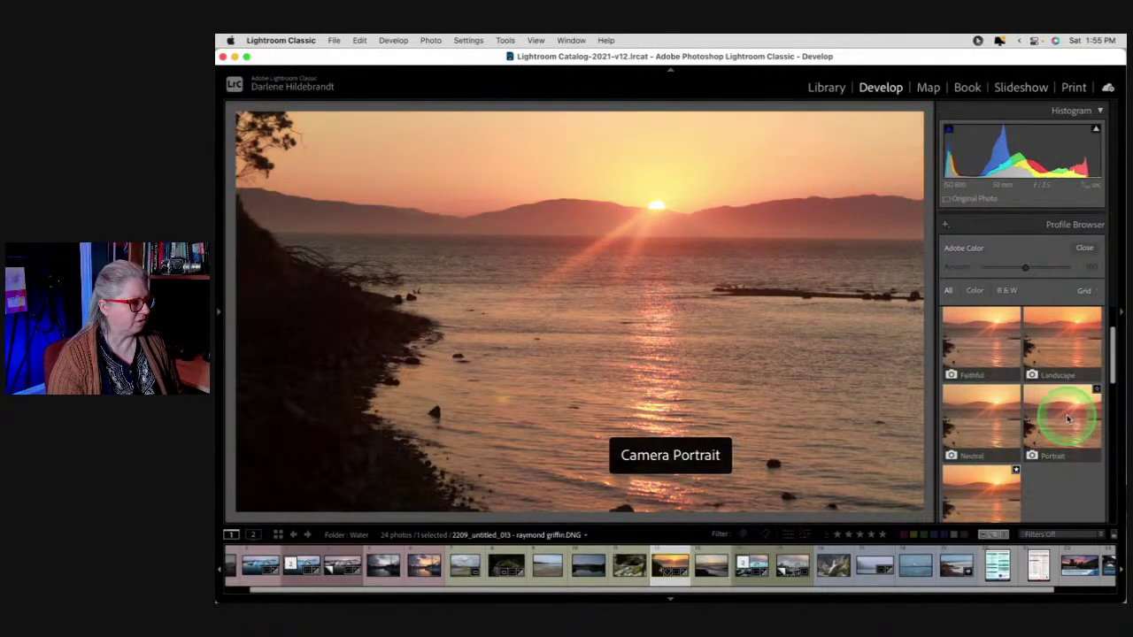
left_click(1075, 404)
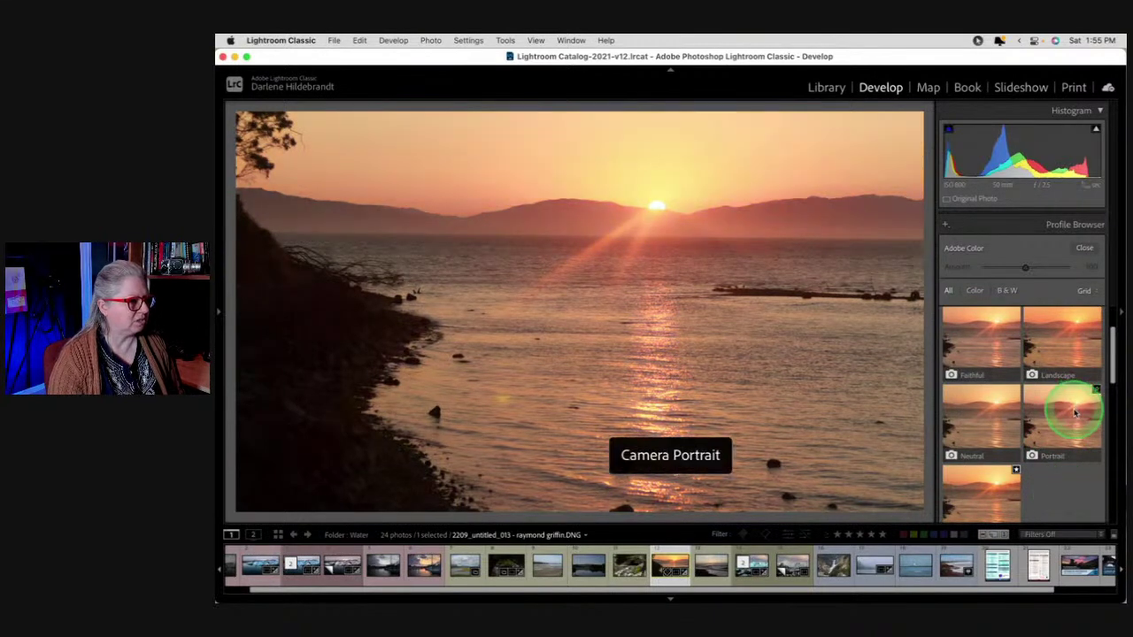
left_click(1073, 352)
left_click(1069, 403)
left_click(1067, 349)
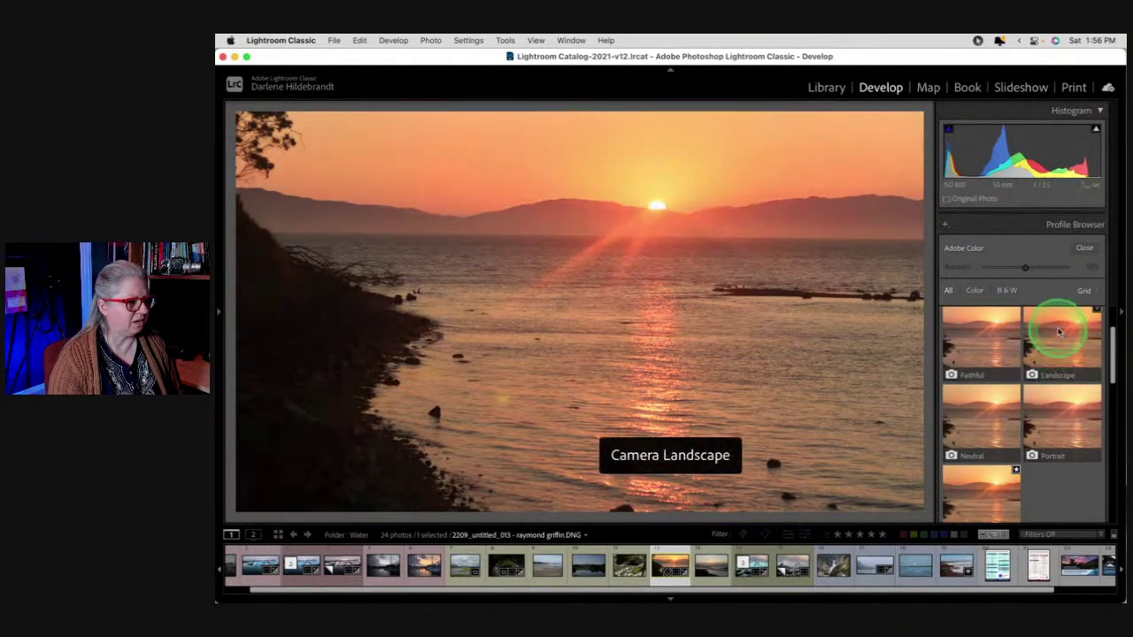
left_click(1080, 409)
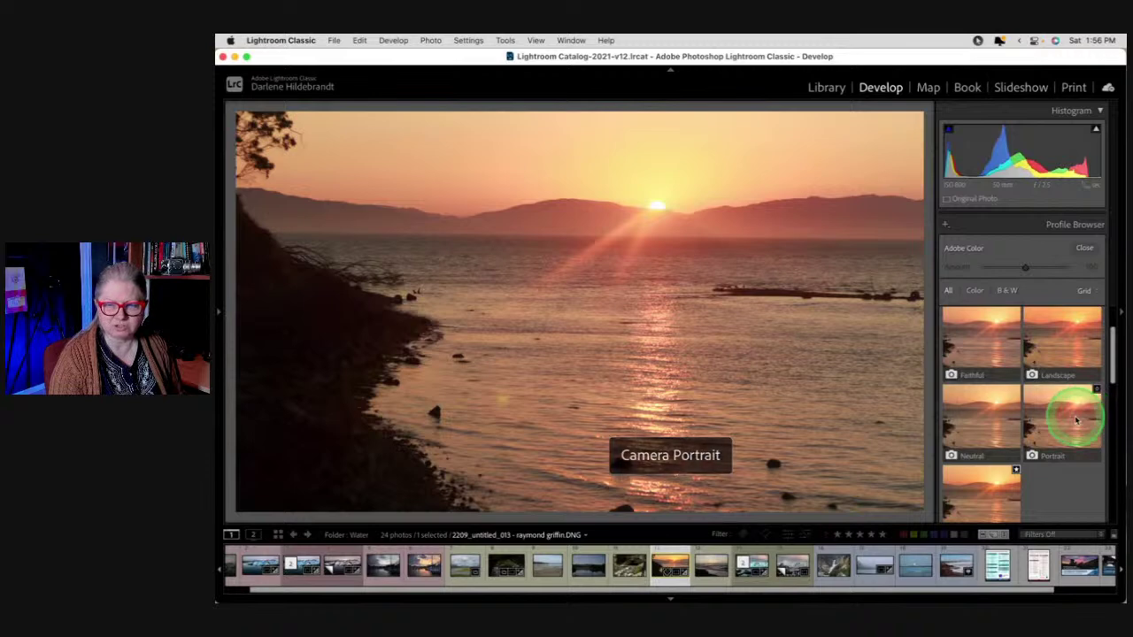
left_click(987, 347)
left_click(955, 416)
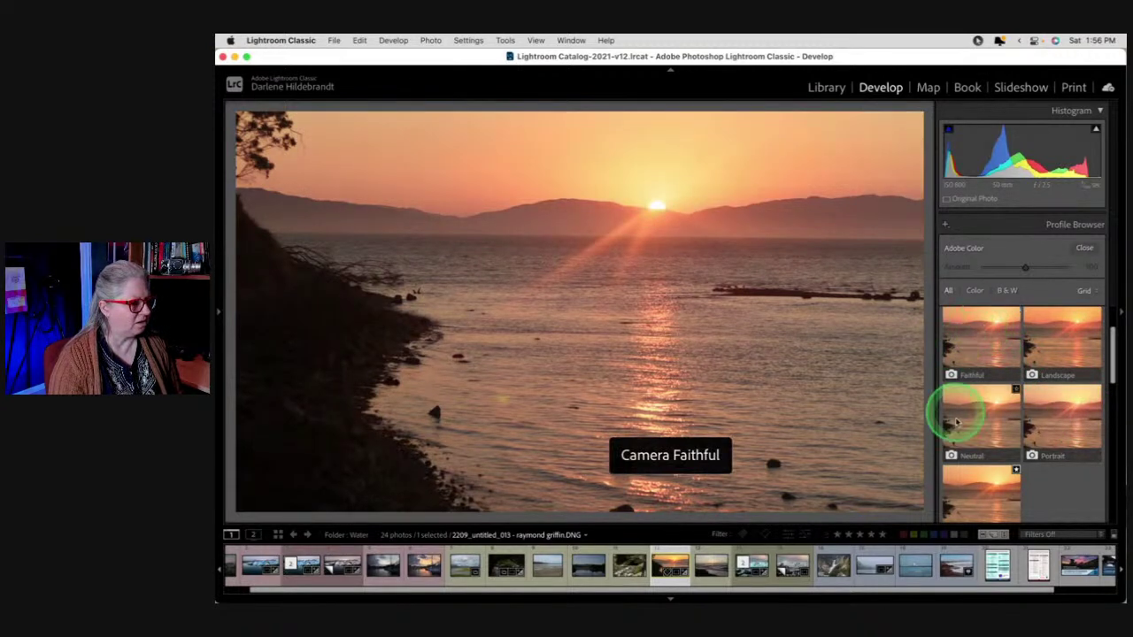
left_click(974, 509)
left_click(971, 421)
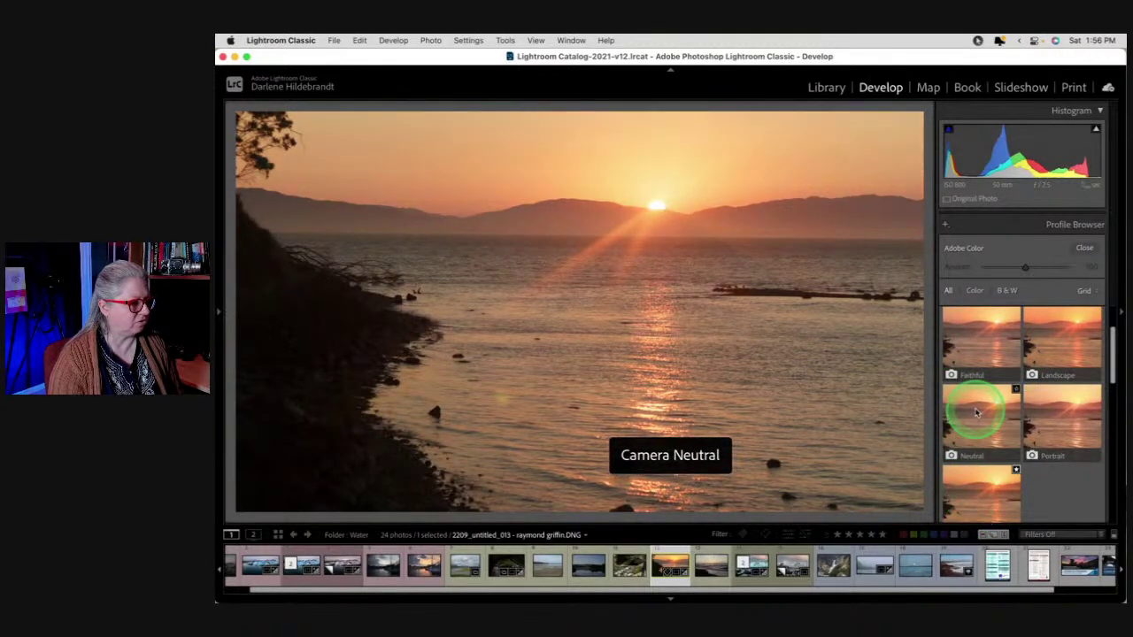
scroll(974, 411, "down", 2)
left_click(976, 413)
Expand the Modern profiles and preview Modern 01 to 04, settling on Modern 03
scroll(977, 412, "down", 2)
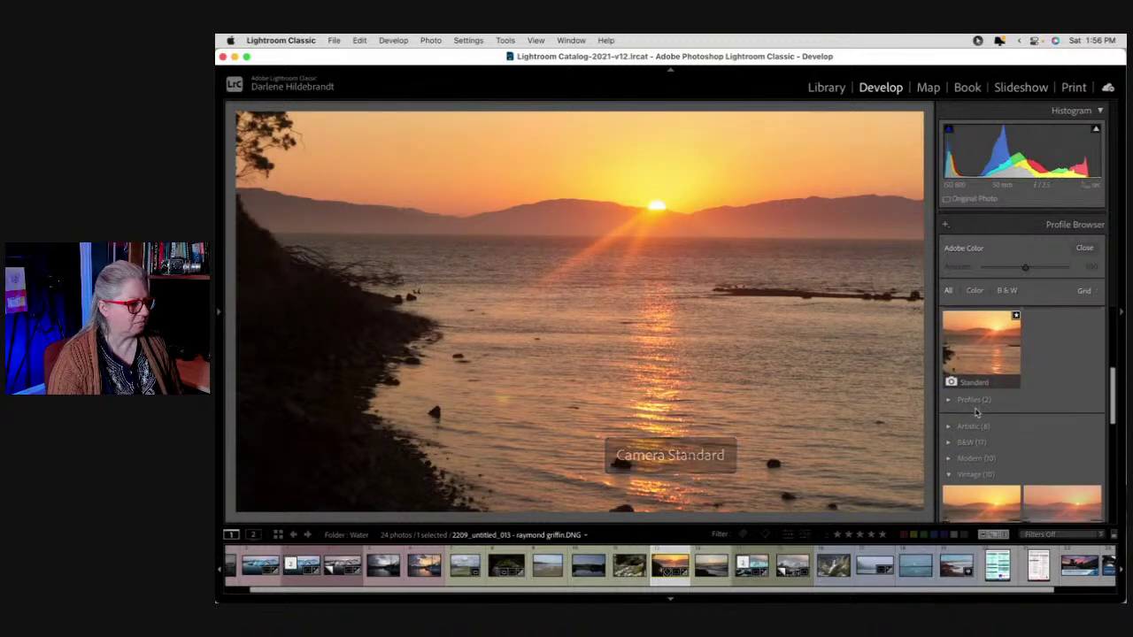
left_click(948, 455)
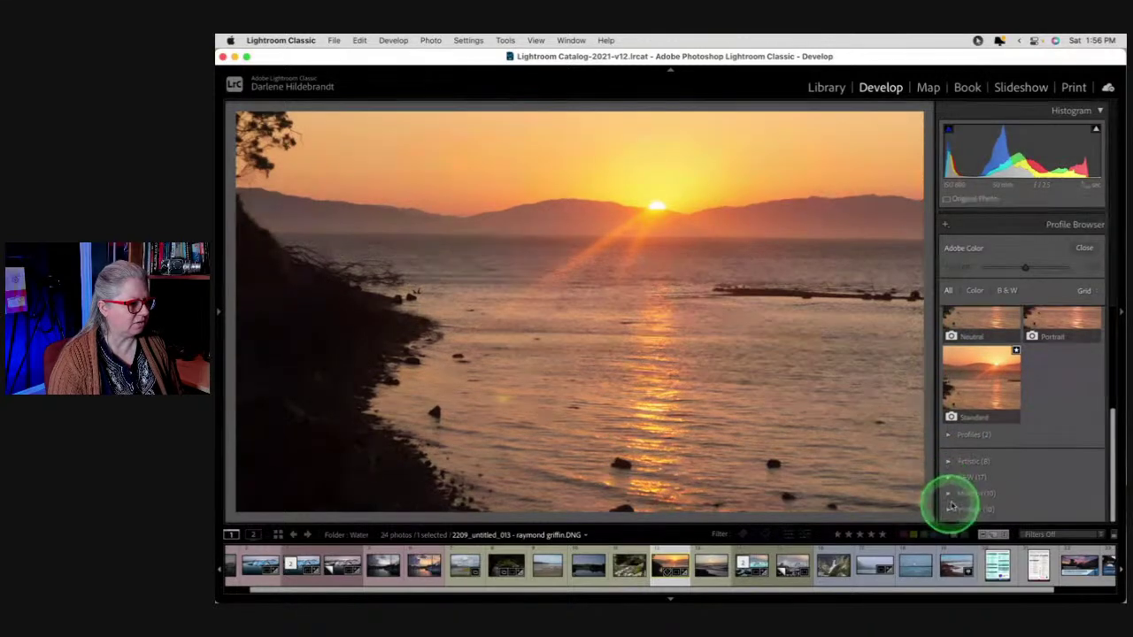
left_click(1011, 352)
scroll(1009, 349, "down", 3)
left_click(984, 359)
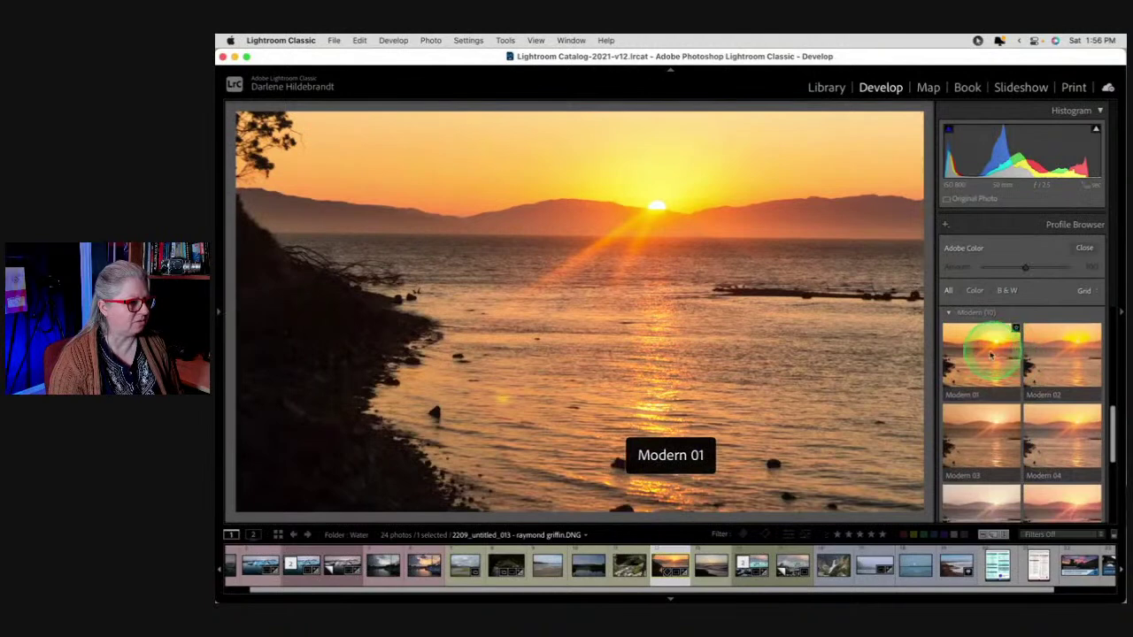
left_click(1029, 356)
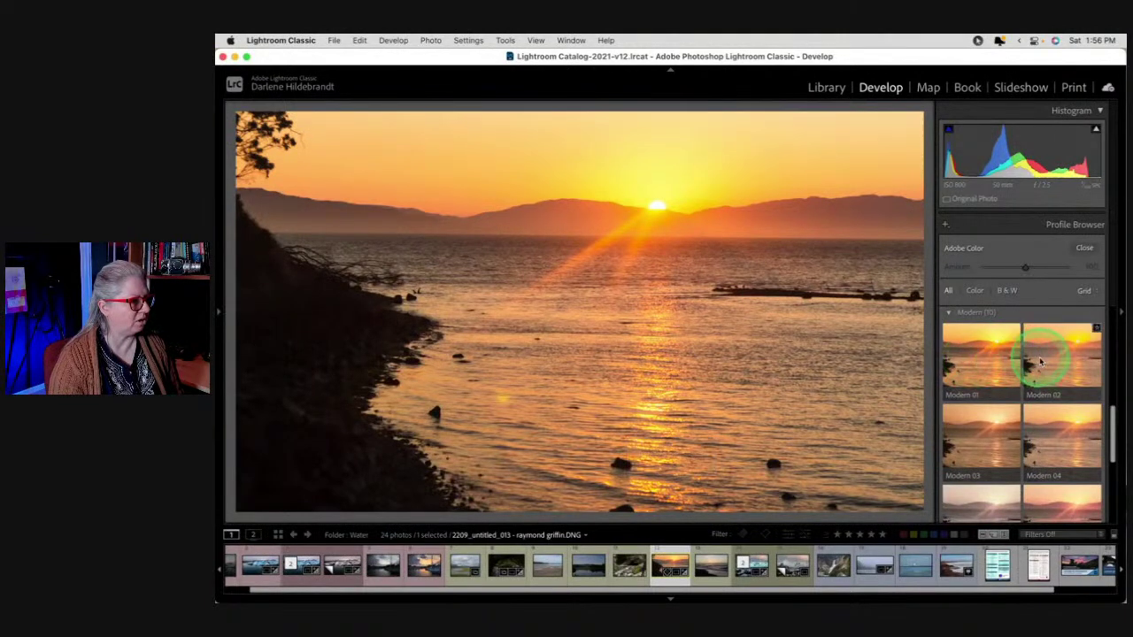
left_click(970, 361)
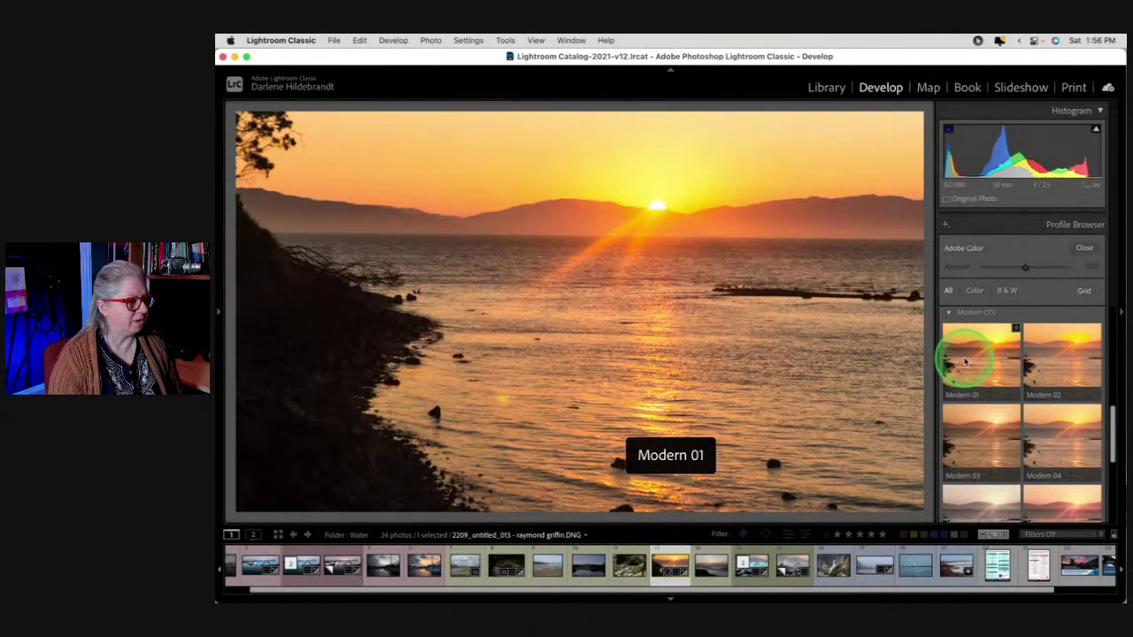
left_click(1080, 360)
scroll(1080, 362, "down", 1)
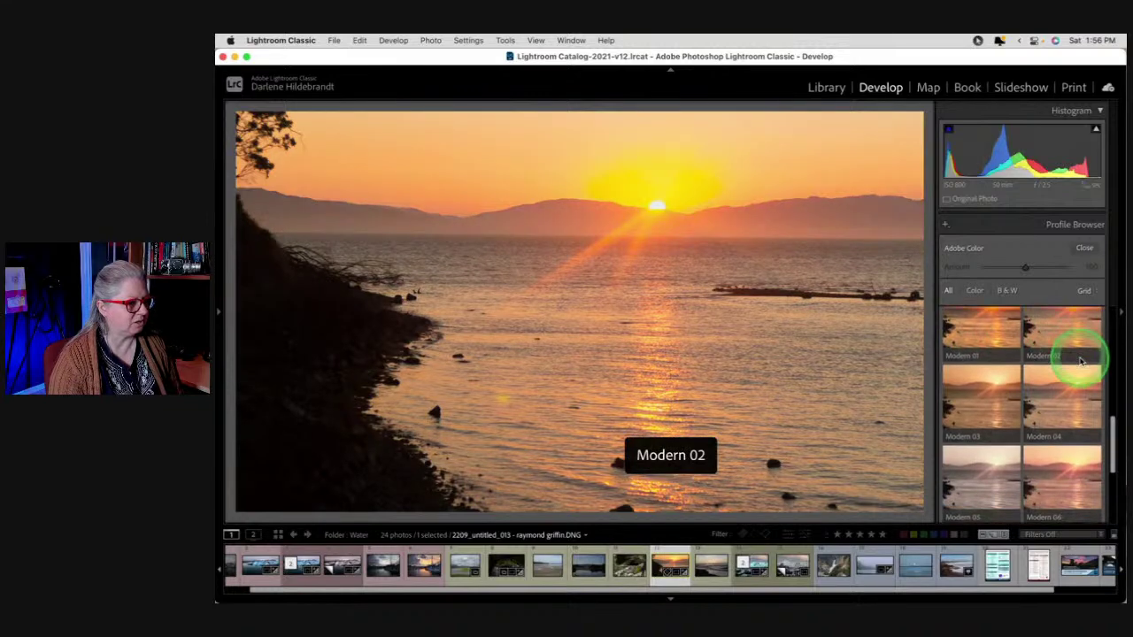
left_click(1062, 385)
left_click(969, 394)
scroll(971, 395, "down", 1)
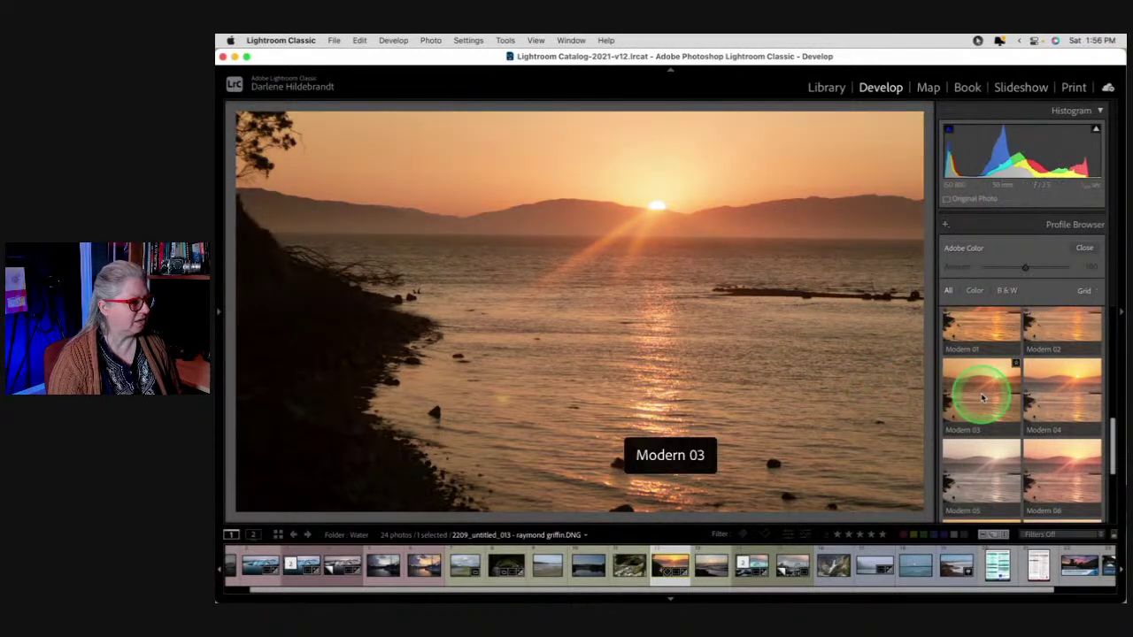
scroll(983, 397, "down", 1)
left_click(981, 390)
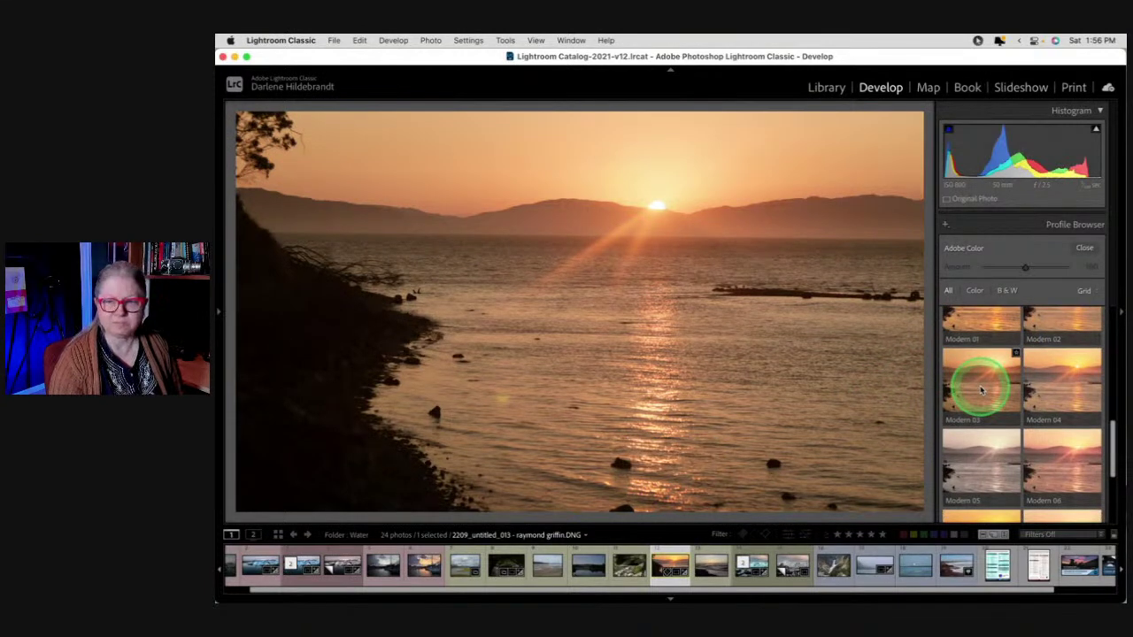
Preview Modern 05 through 10, then apply Modern 03 at amount 100
scroll(981, 391, "down", 1)
left_click(983, 423)
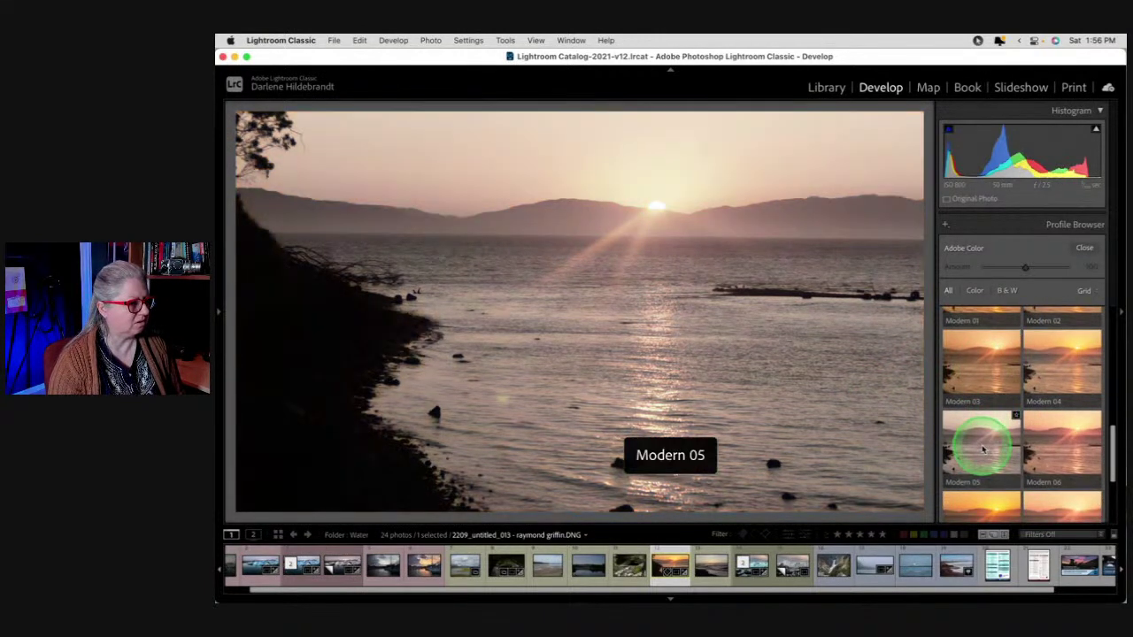
left_click(1058, 443)
scroll(1058, 443, "down", 3)
left_click(1058, 442)
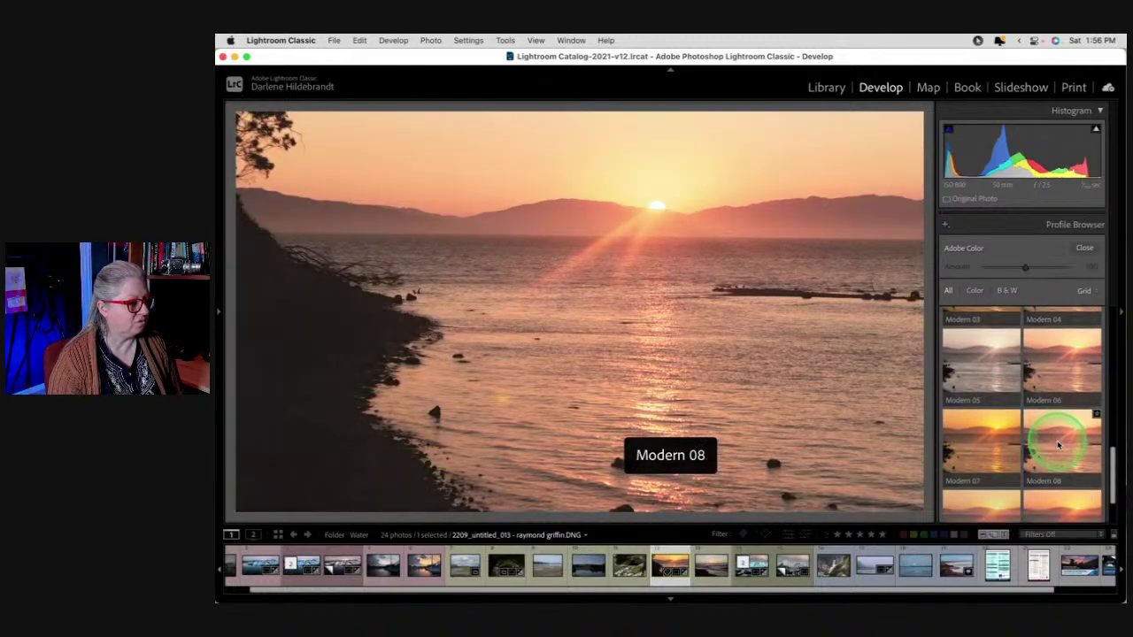
left_click(958, 442)
scroll(959, 442, "down", 1)
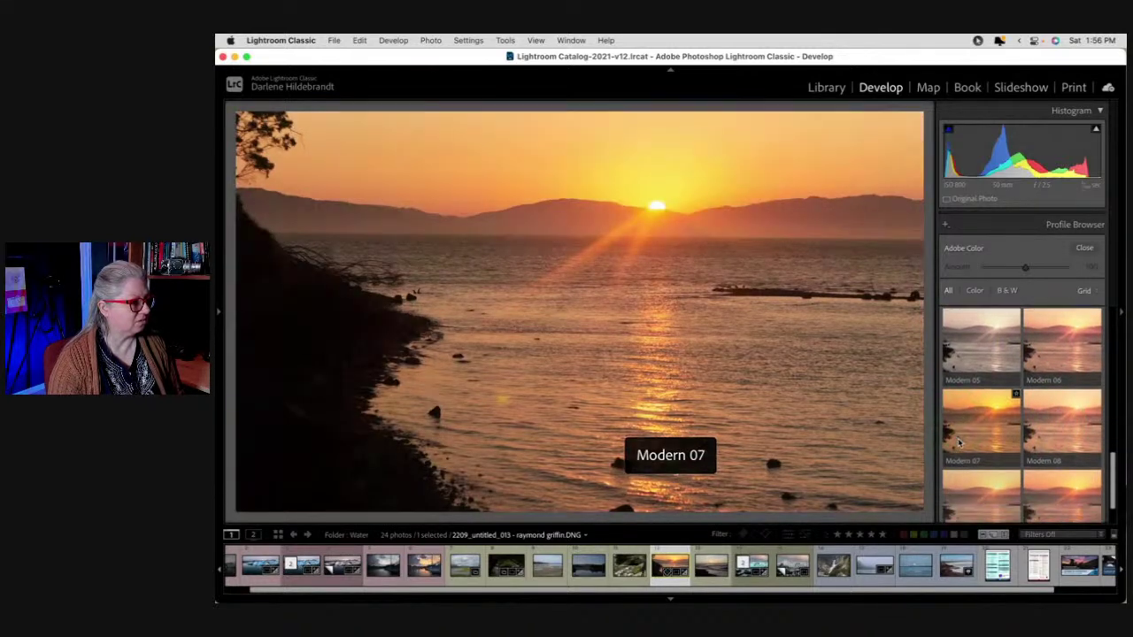
left_click(992, 423)
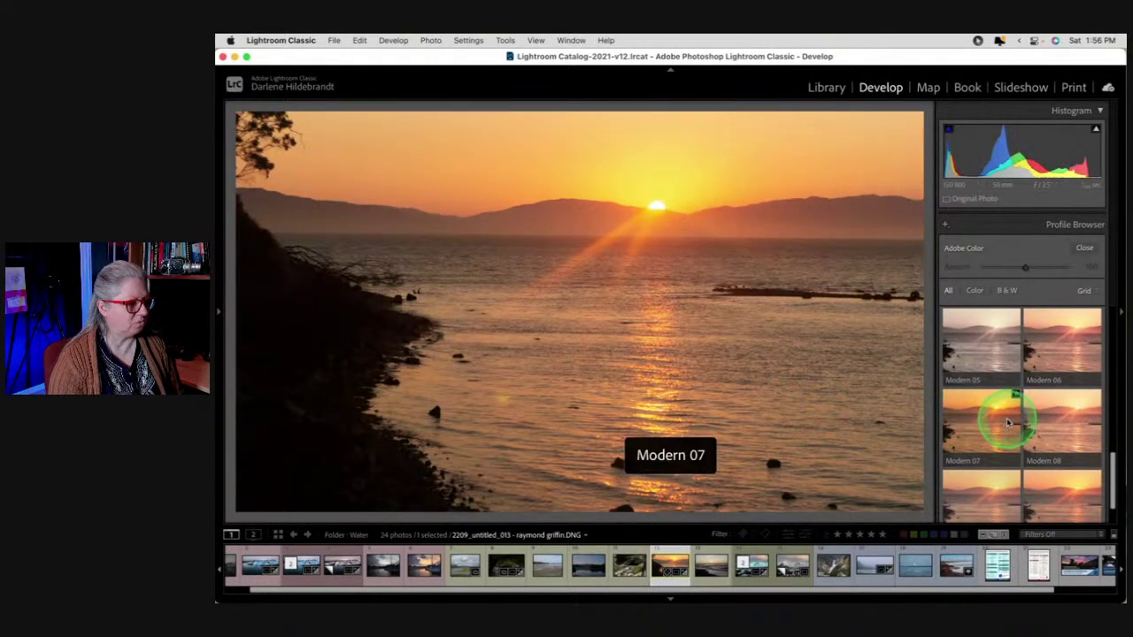
left_click(981, 470)
scroll(980, 478, "down", 1)
left_click(1045, 469)
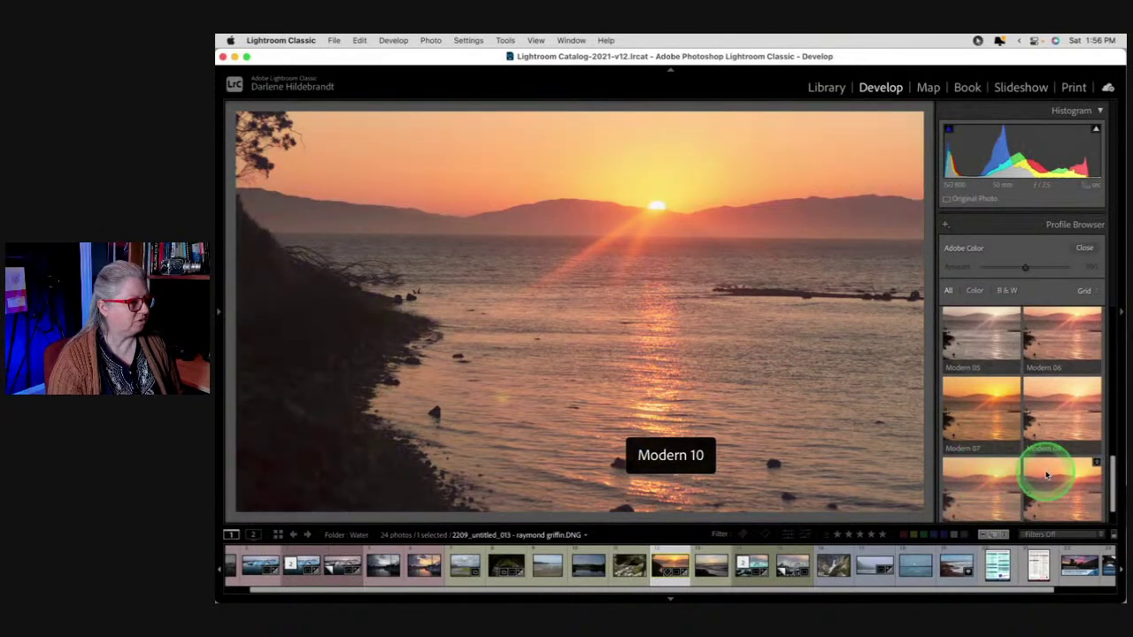
scroll(1047, 475, "down", 2)
scroll(1046, 475, "up", 8)
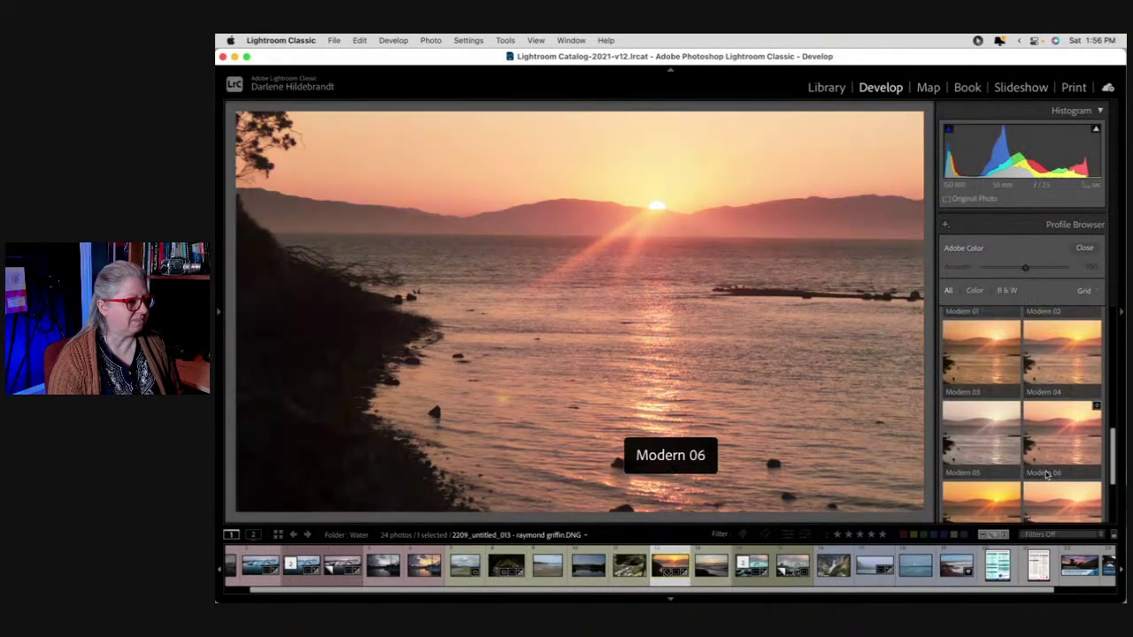
left_click(985, 389)
left_click(885, 378)
left_click(987, 379)
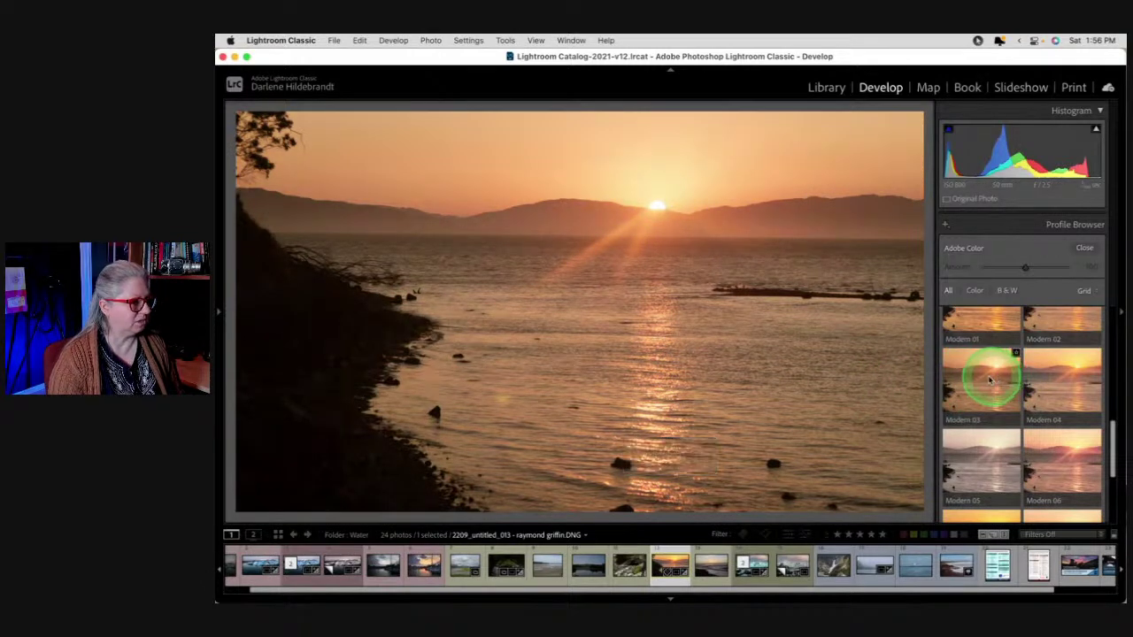
left_click(954, 377)
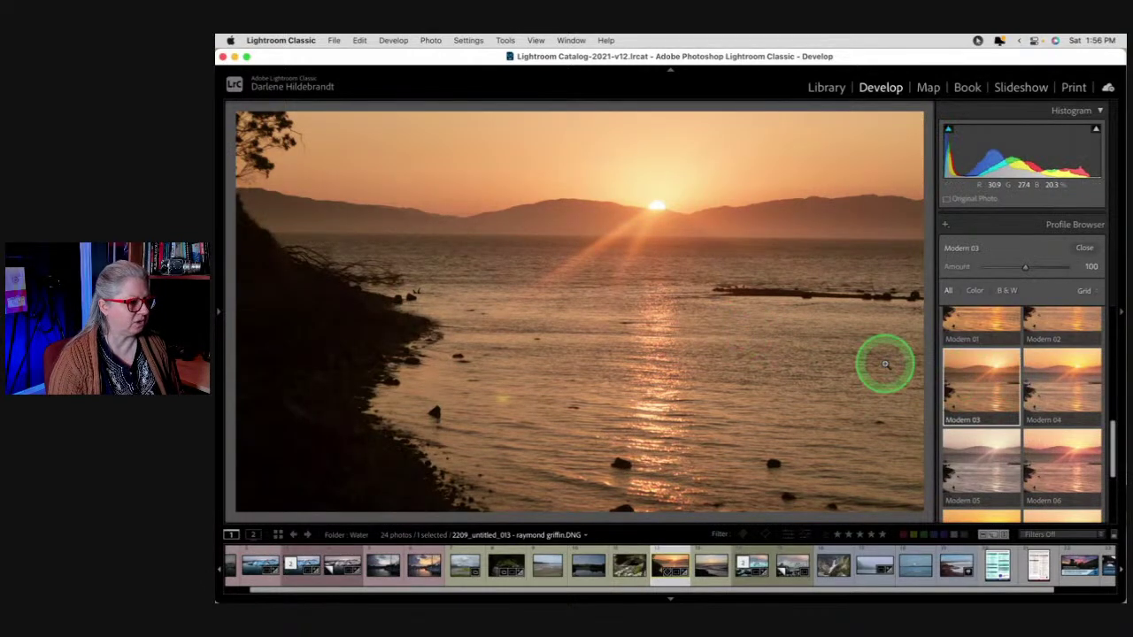
Close the Profile Browser with Modern 03 still applied
scroll(985, 392, "down", 3)
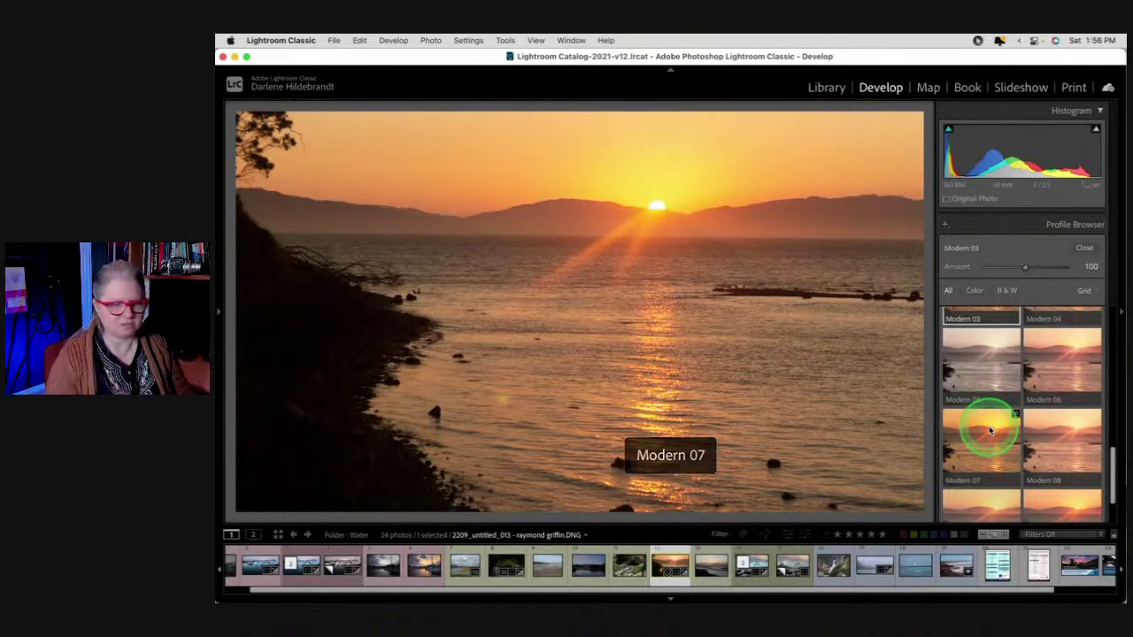
left_click(1084, 248)
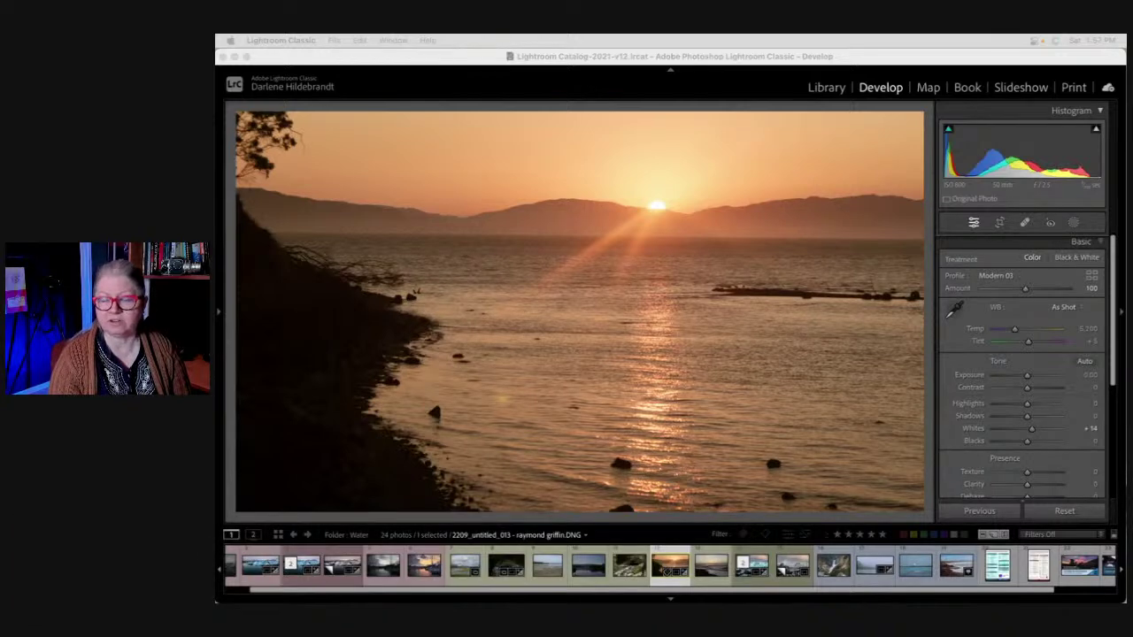
In the Library grid, select ice photo IMG_1867 and open its context menu for Show in Finder
left_click(668, 257)
key("g")
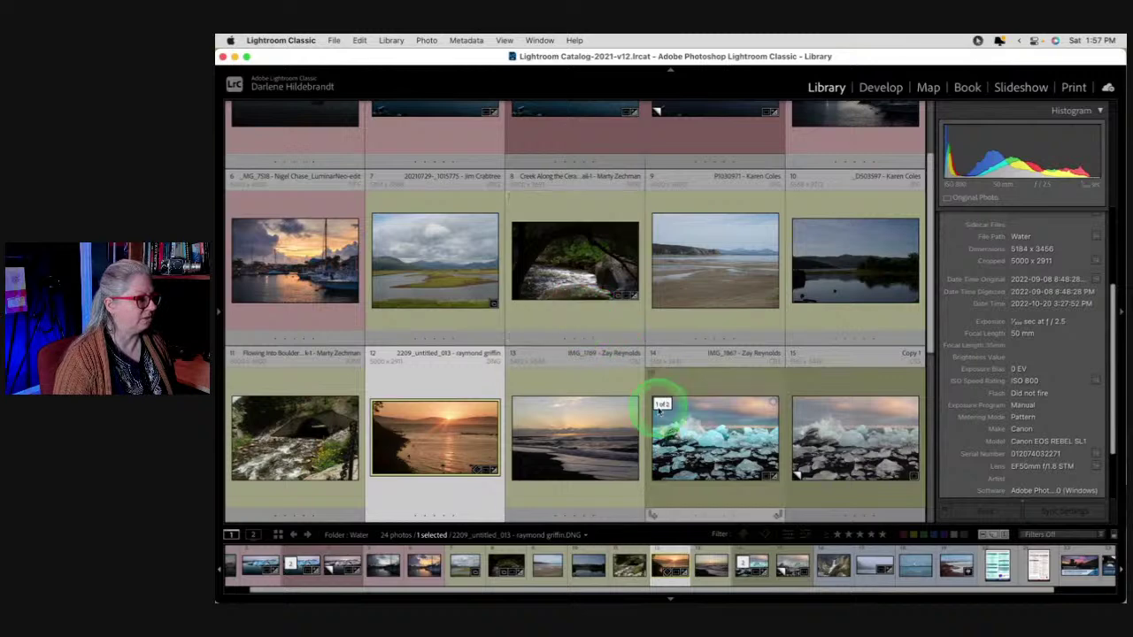
left_click(686, 423)
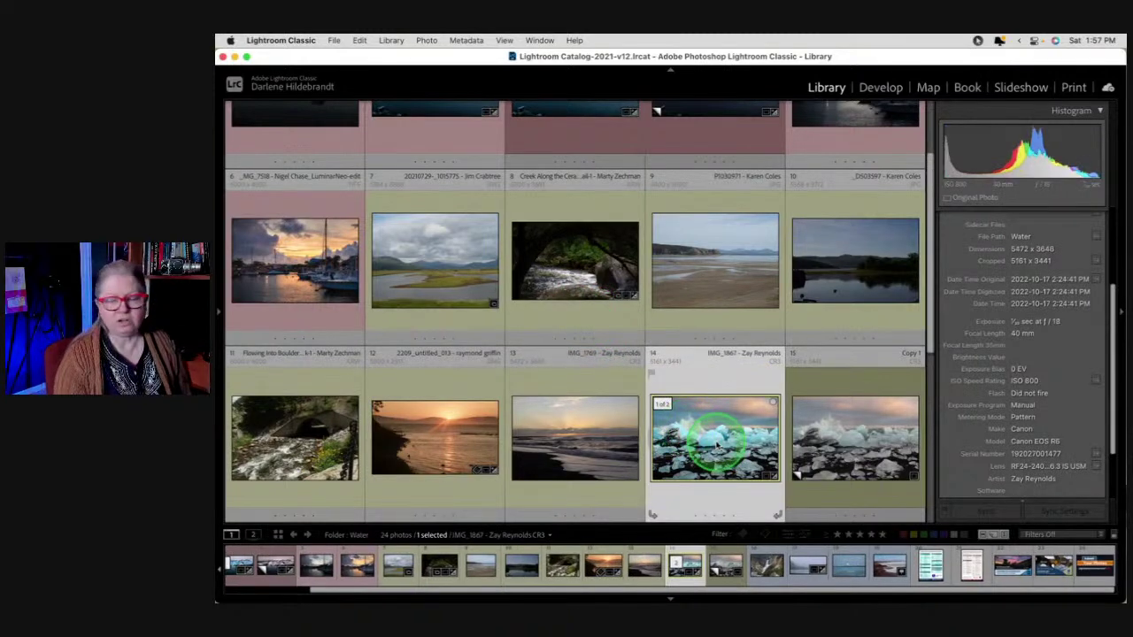
right_click(717, 444)
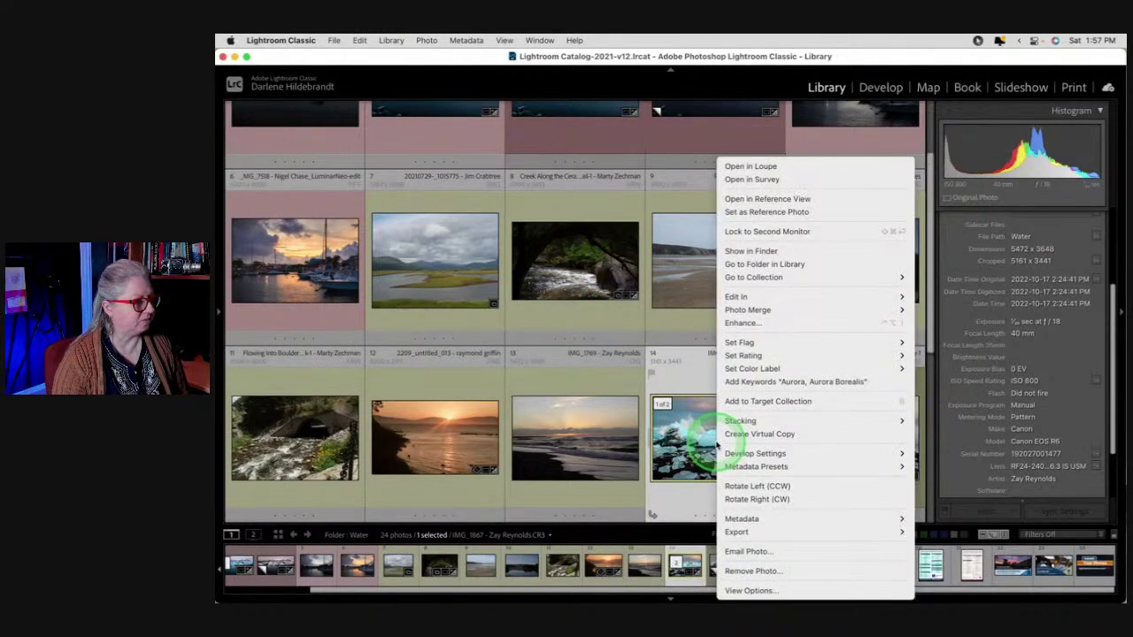
left_click(766, 253)
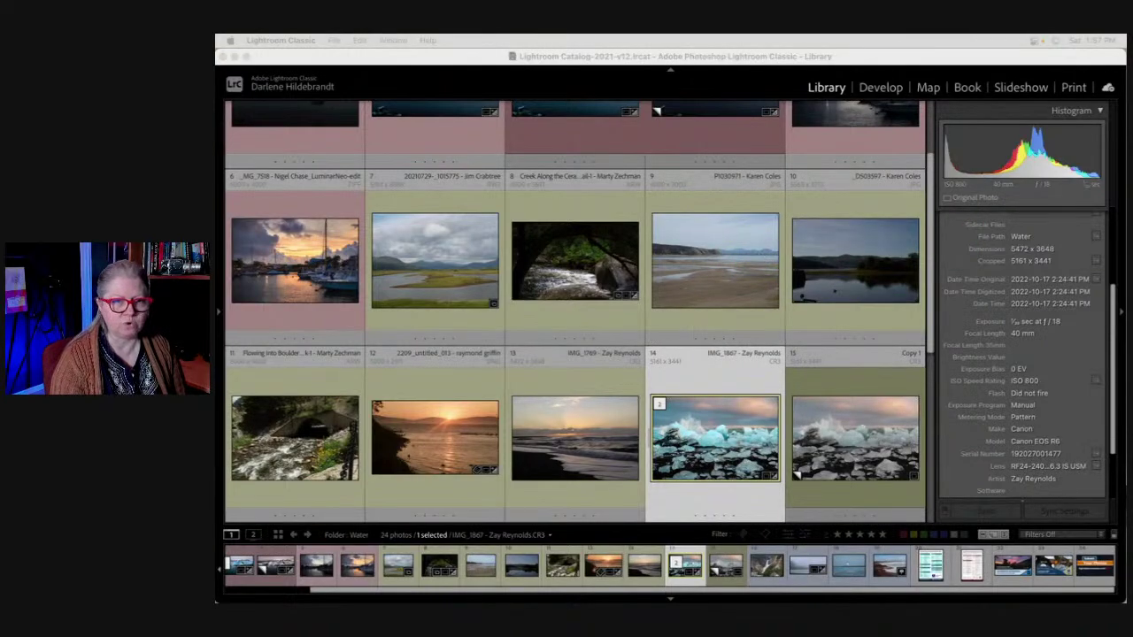
left_click_drag(678, 220, 418, 152)
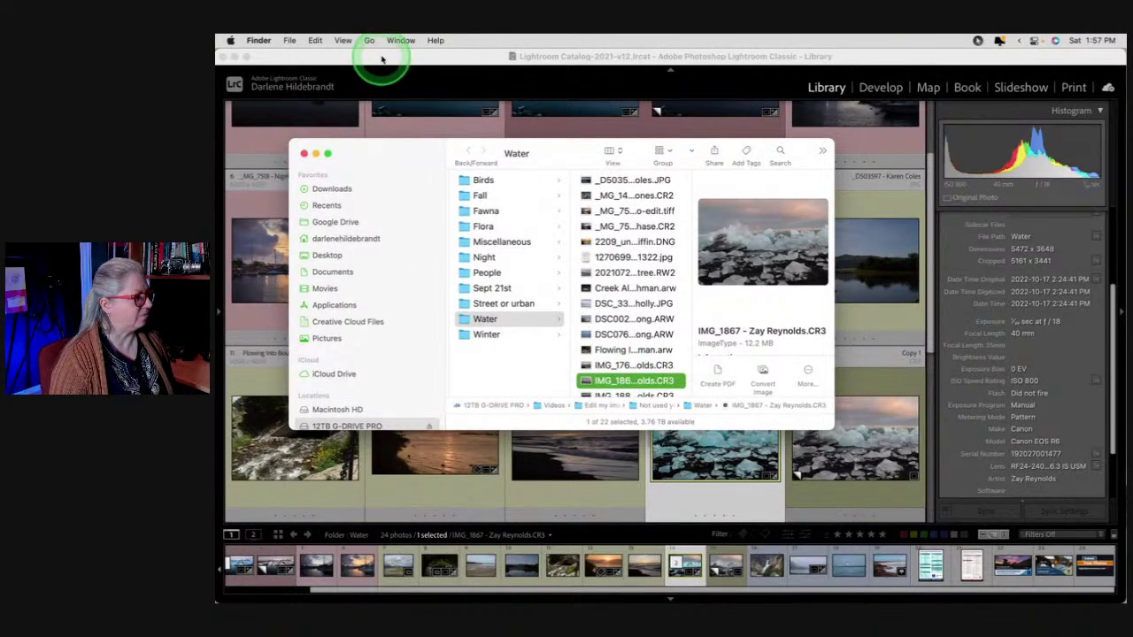
left_click(486, 136)
left_click(753, 278)
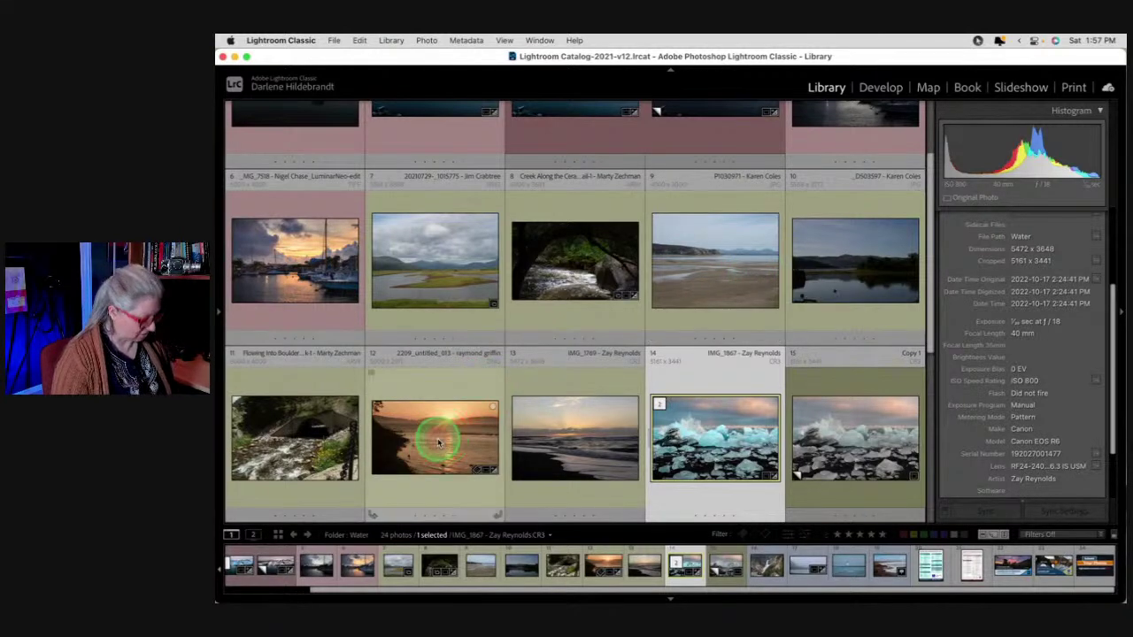
Set Whites to +29 and Blacks to -18, trying Highlights at -90 before resetting it to 0
key("d")
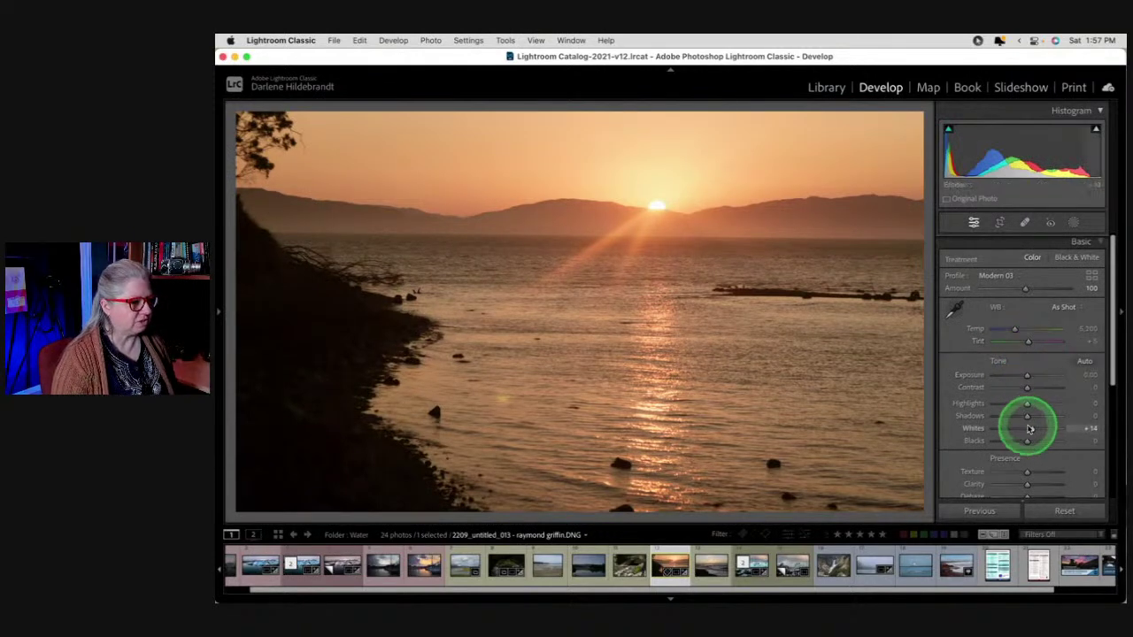
scroll(1030, 430, "down", 5)
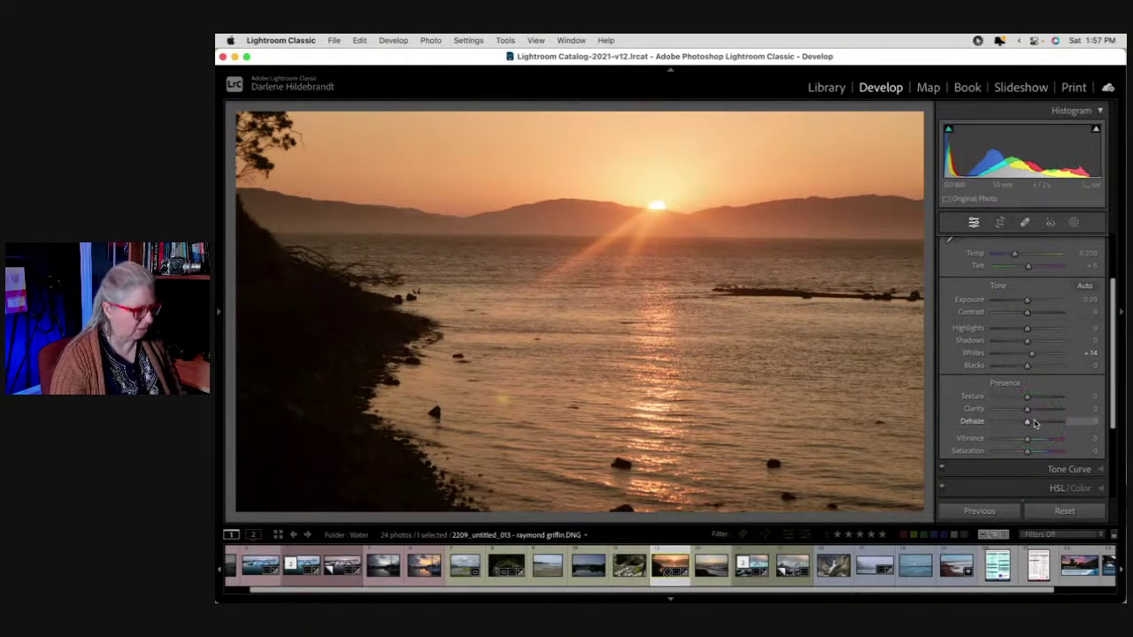
left_click(1034, 354, "alt")
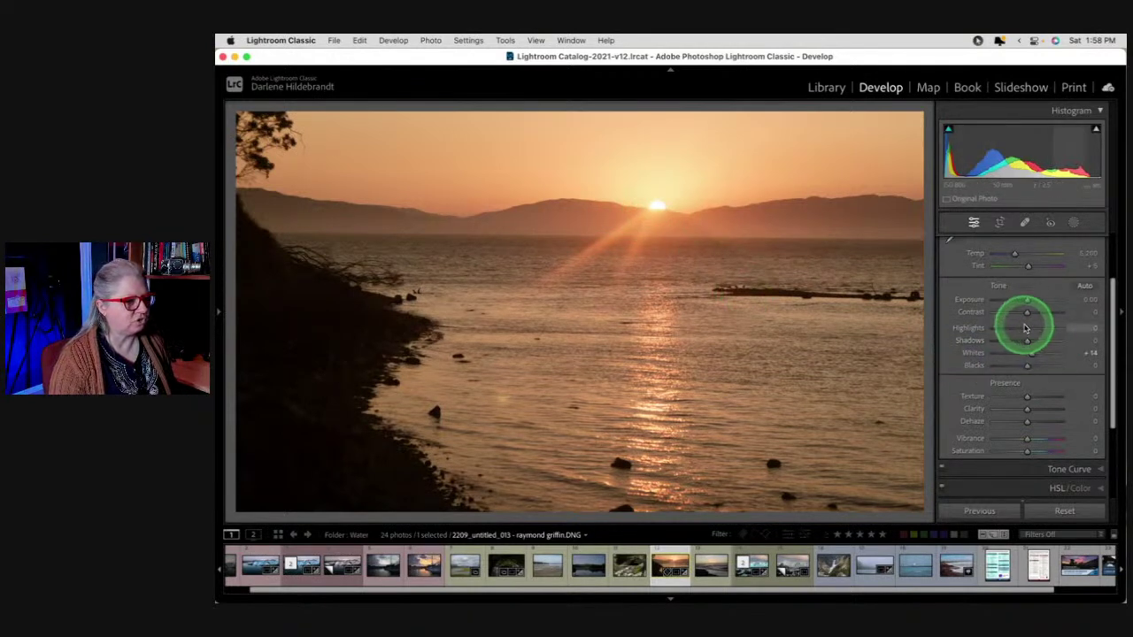
left_click_drag(1026, 330, 999, 329)
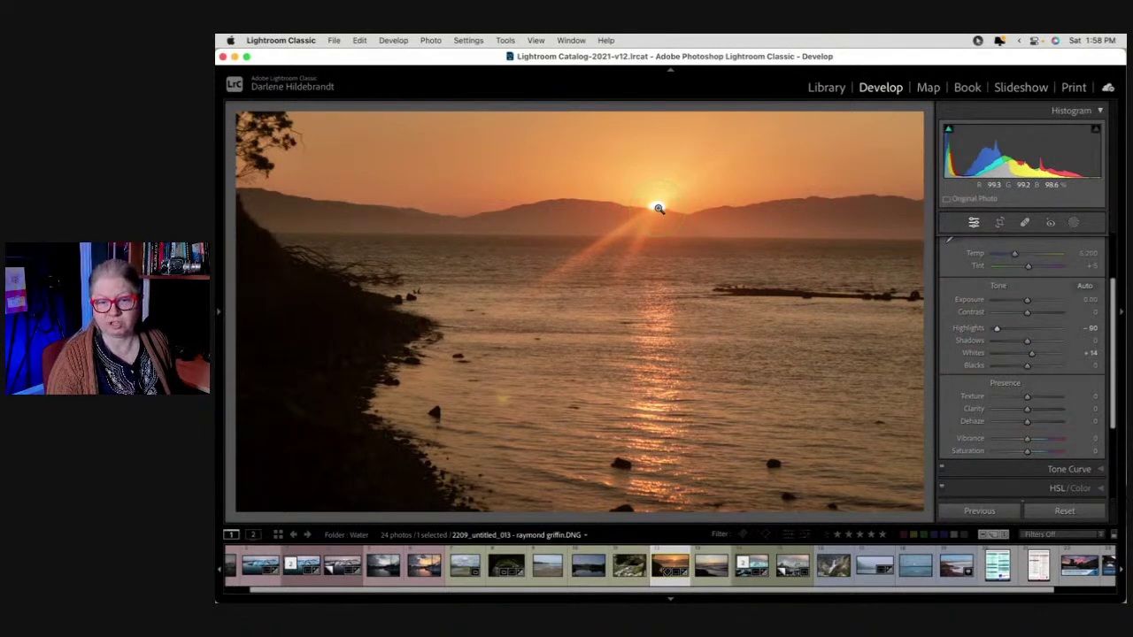
double_click(970, 328)
mouse_move(1032, 355)
left_mouse_down()
mouse_move(1059, 355)
mouse_move(1036, 353)
mouse_move(1021, 368)
left_mouse_up()
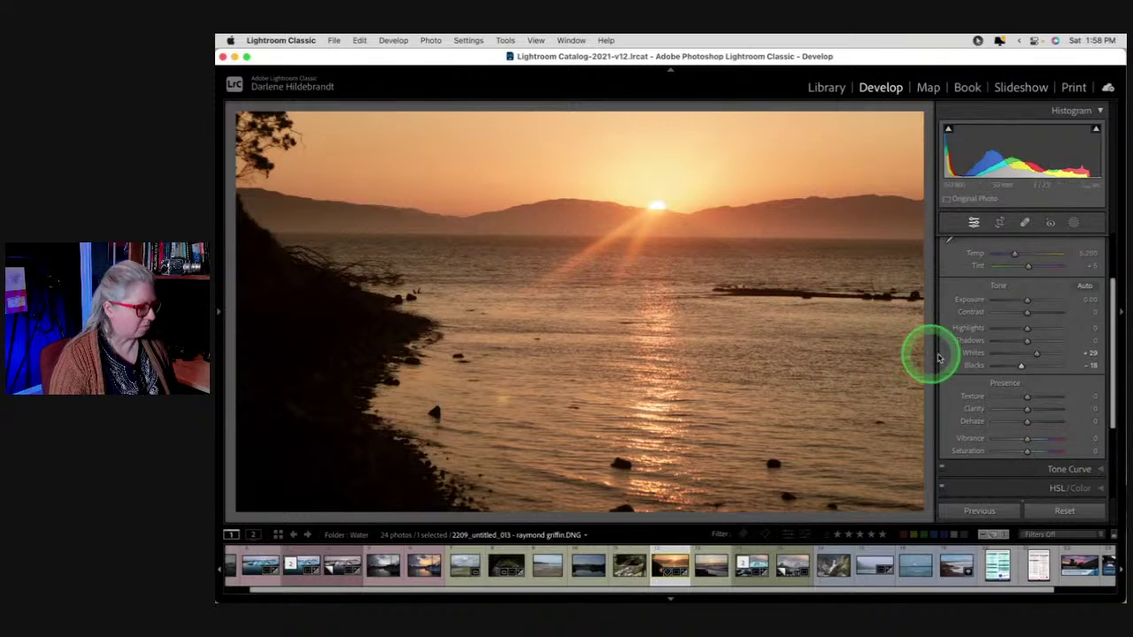
key("r")
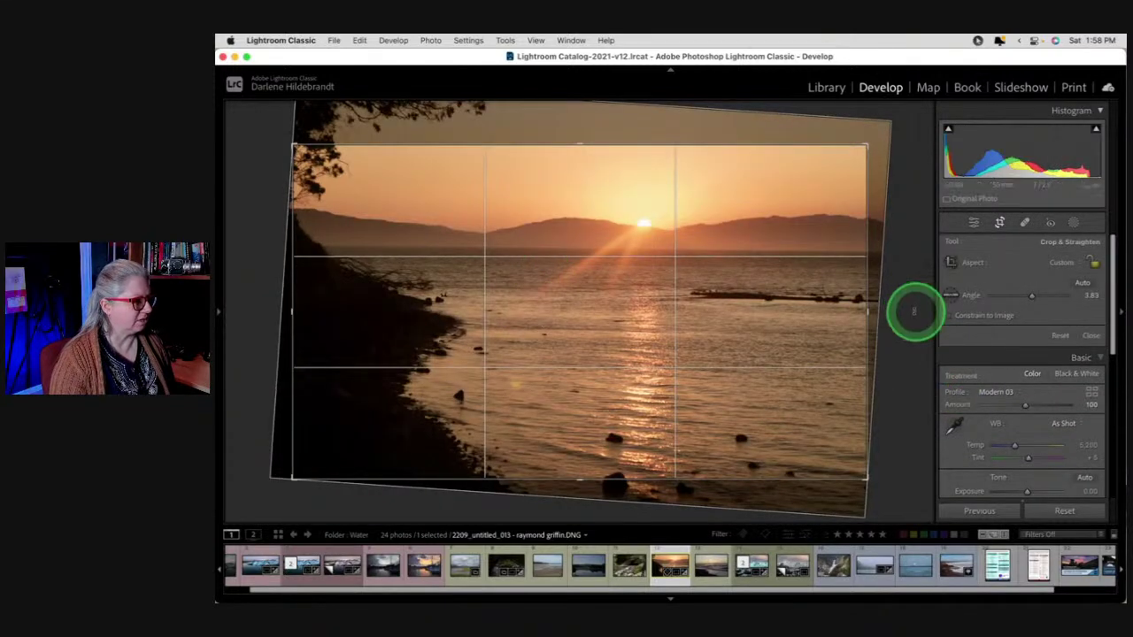
Reset the crop and rotation to angle 0 after trying Auto, then select the Straighten tool
left_click(1061, 337)
key("r")
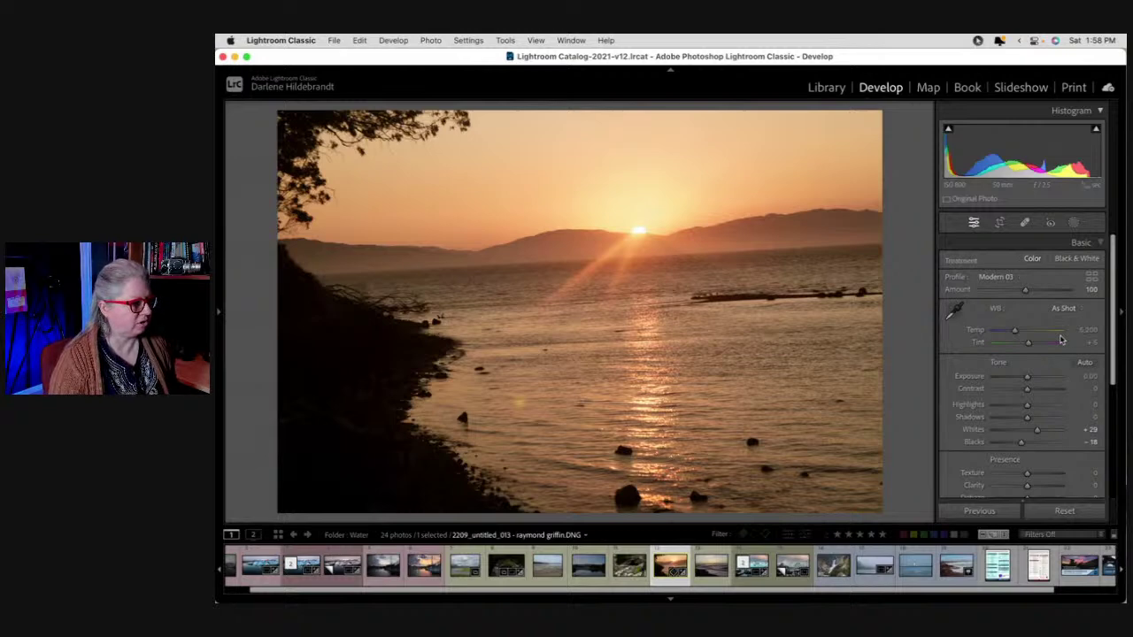
key("r")
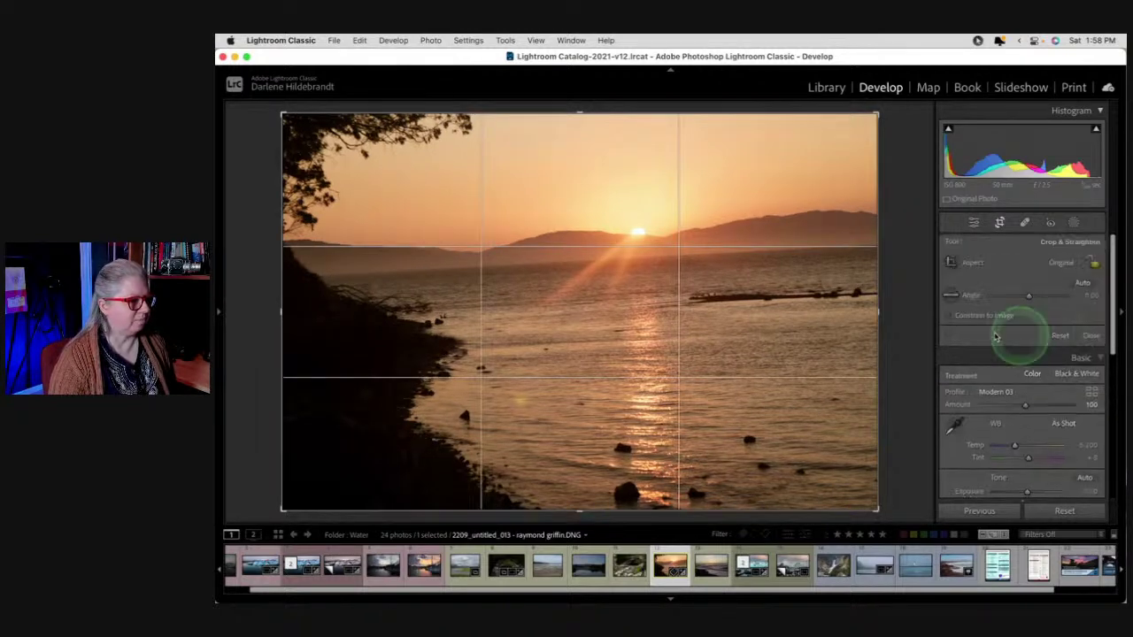
left_click(1084, 283)
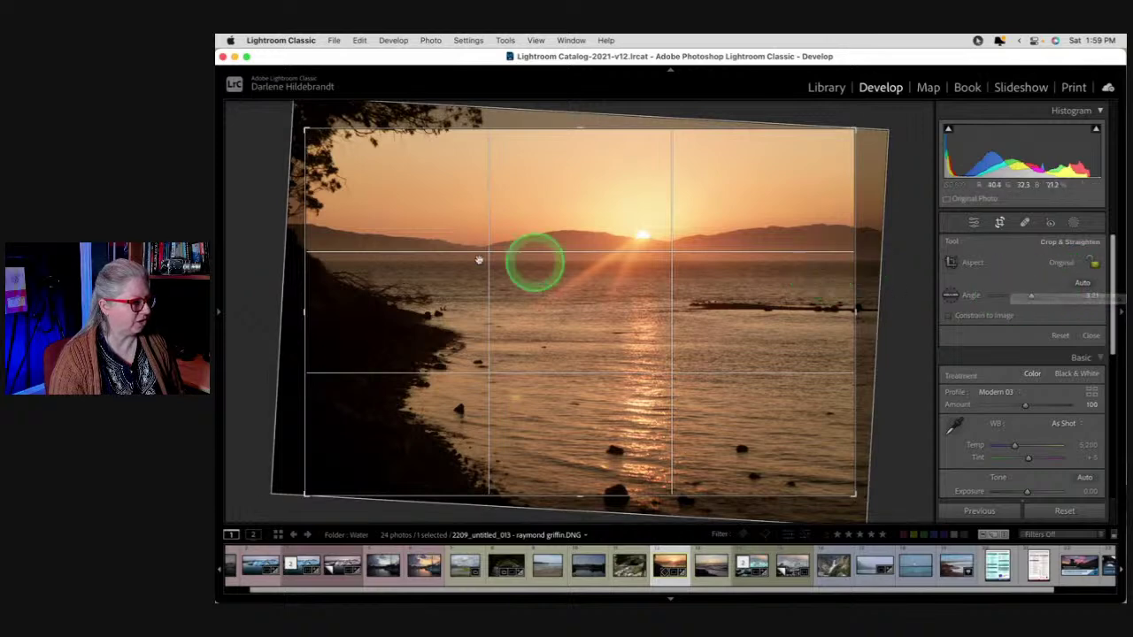
left_click(1058, 334)
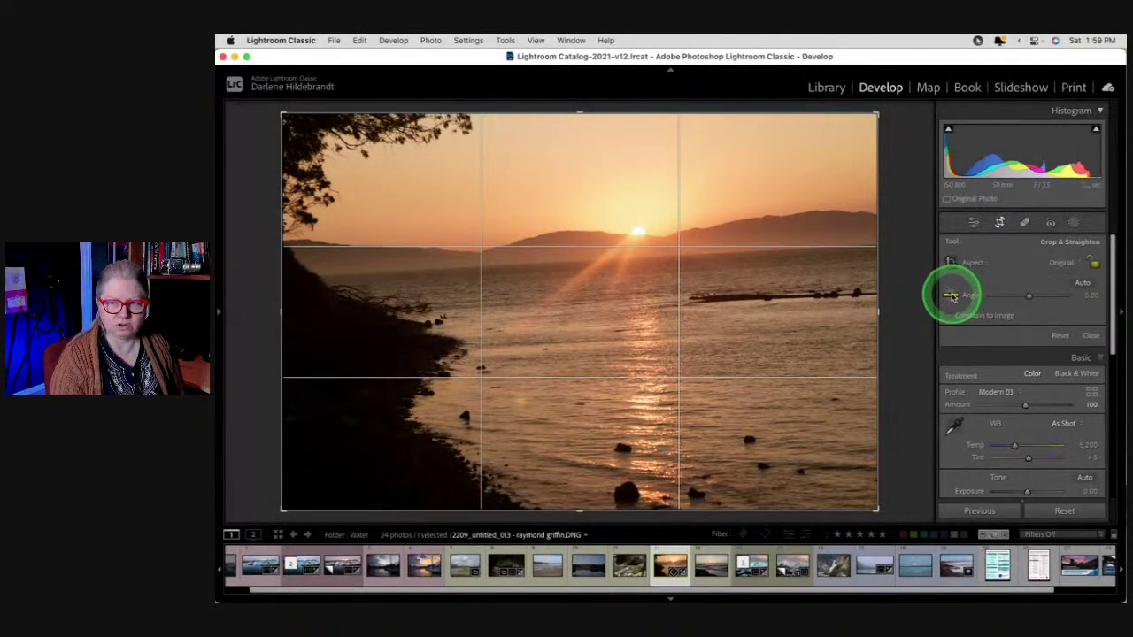
left_click(950, 294)
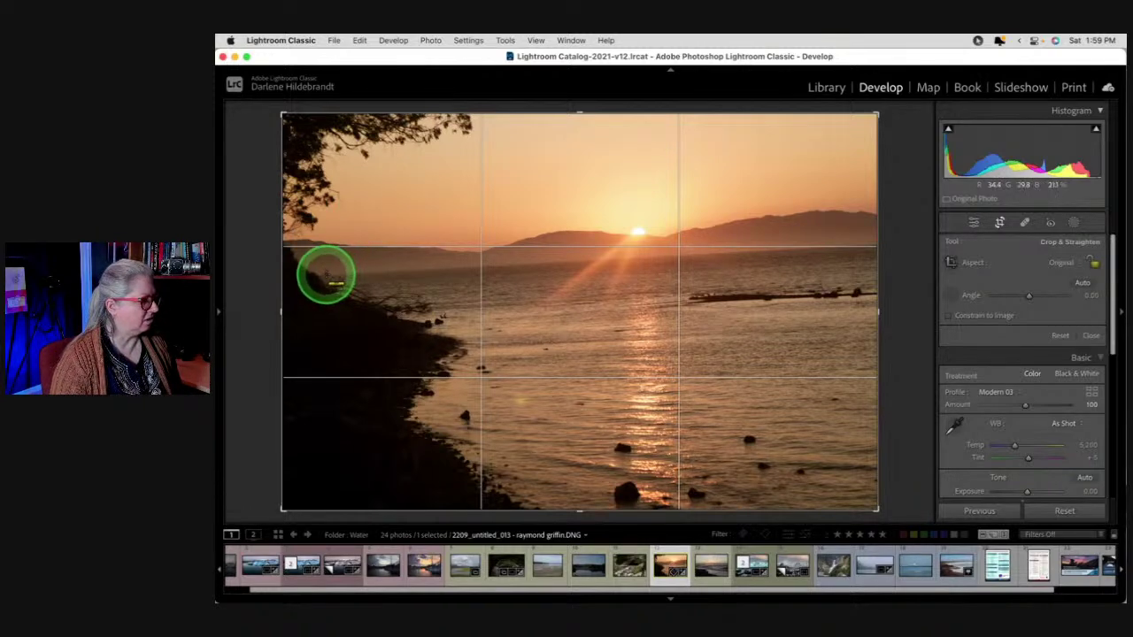
Draw a straighten line along the horizon for a 3.25° rotation and recentre the photo in the crop
mouse_move(327, 274)
left_mouse_down()
mouse_move(664, 268)
mouse_move(931, 245)
mouse_move(940, 225)
mouse_move(954, 266)
mouse_move(1023, 195)
mouse_move(1053, 253)
mouse_move(1049, 236)
left_mouse_up()
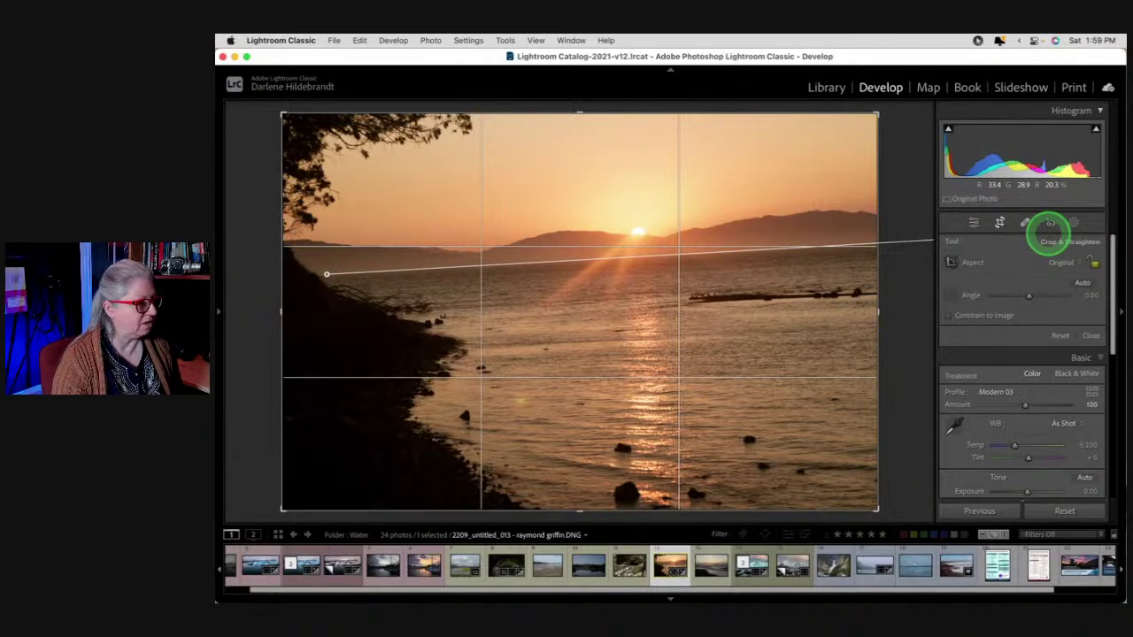
left_click_drag(1049, 235, 1049, 236)
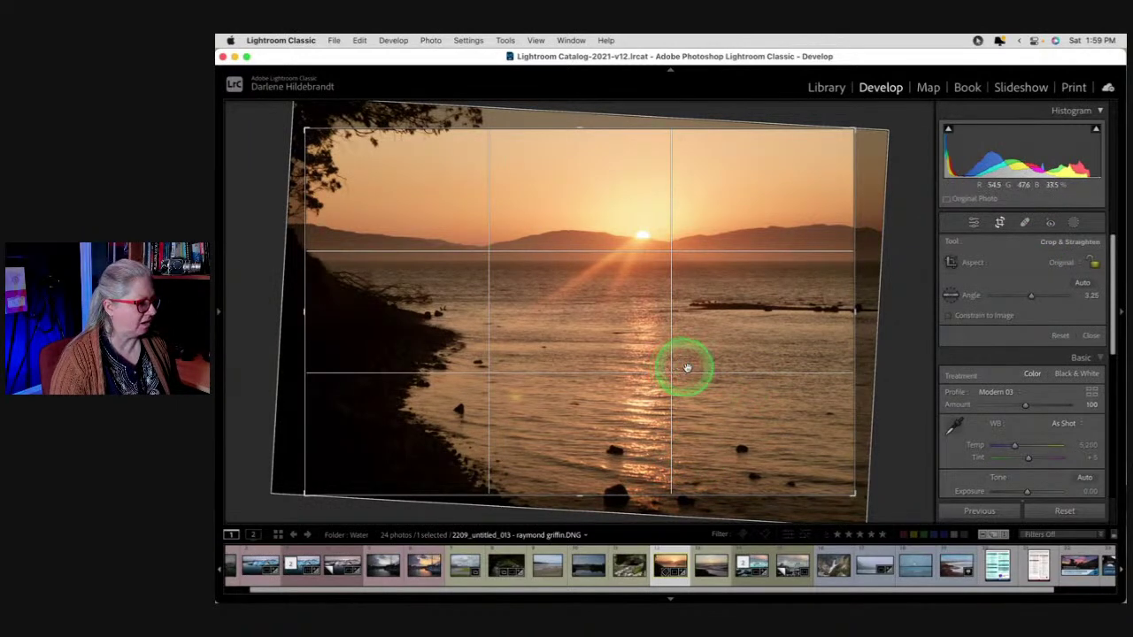
left_click_drag(739, 372, 779, 374)
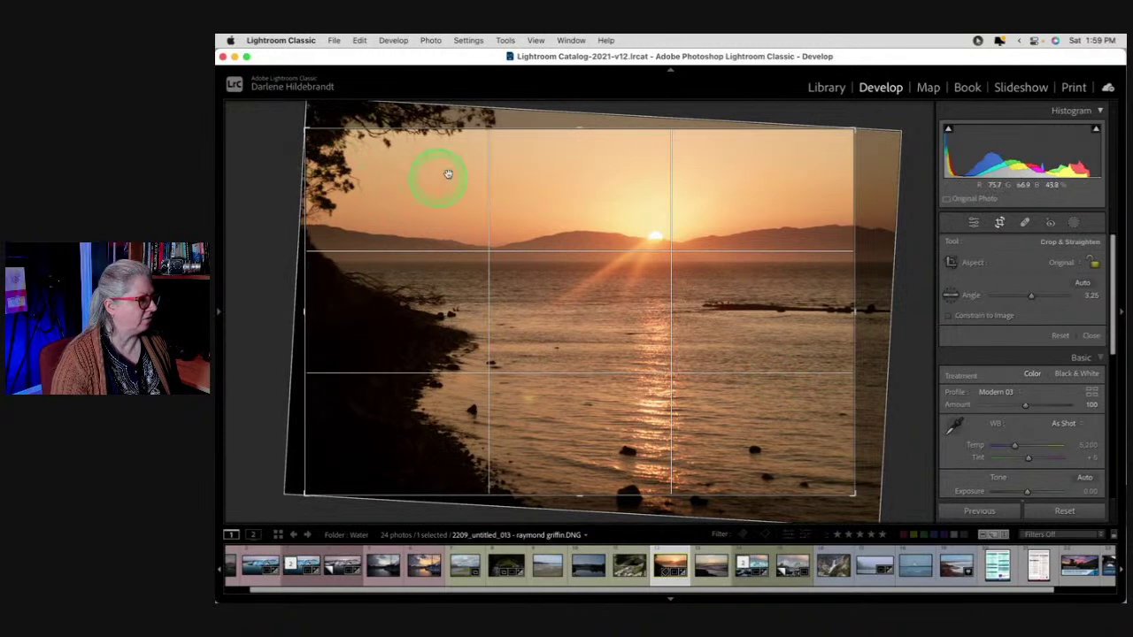
mouse_move(650, 304)
left_mouse_down()
mouse_move(609, 303)
mouse_move(647, 305)
left_mouse_up()
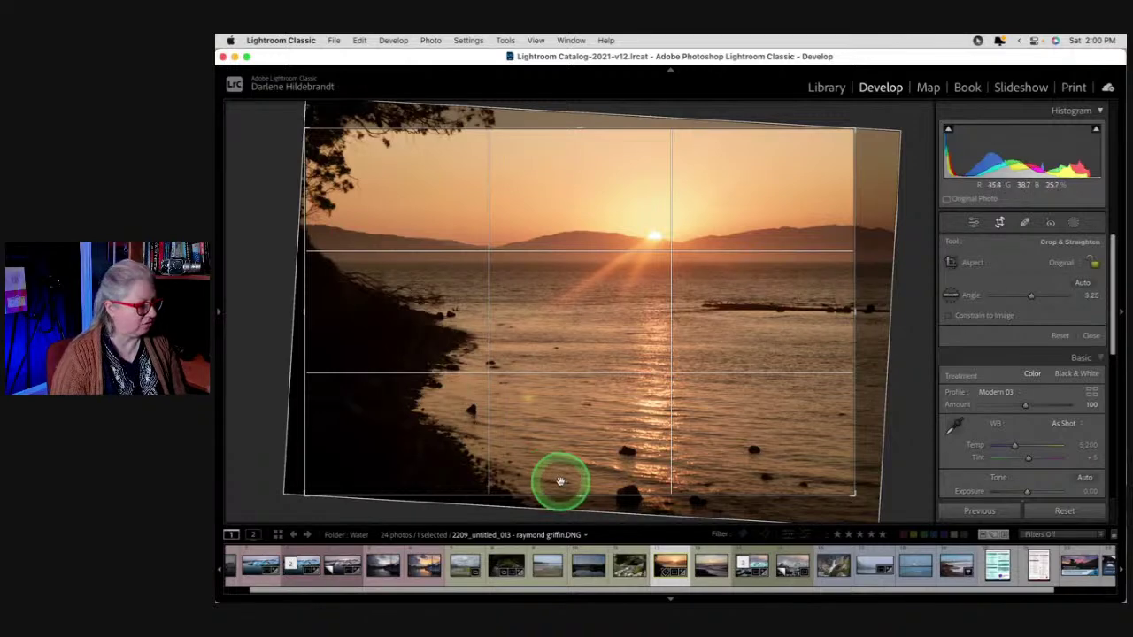
Raise the crop's bottom edge, lower its top edge, nudge the photo up, and commit the crop
left_click_drag(579, 495, 582, 463)
left_click_drag(569, 162, 572, 174)
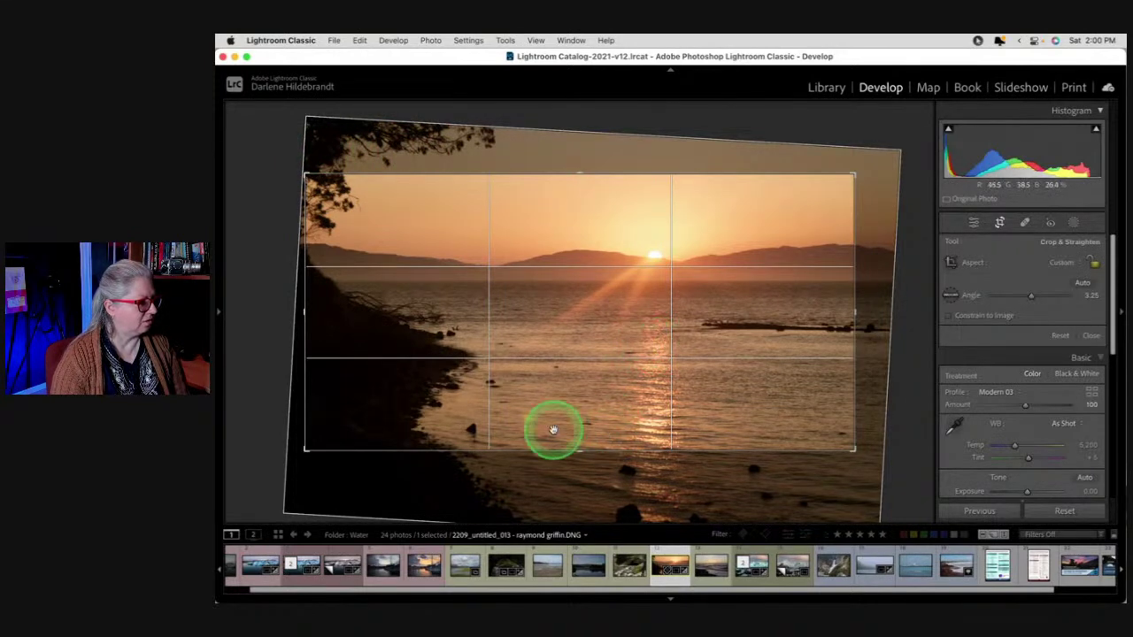
left_click_drag(678, 321, 681, 320)
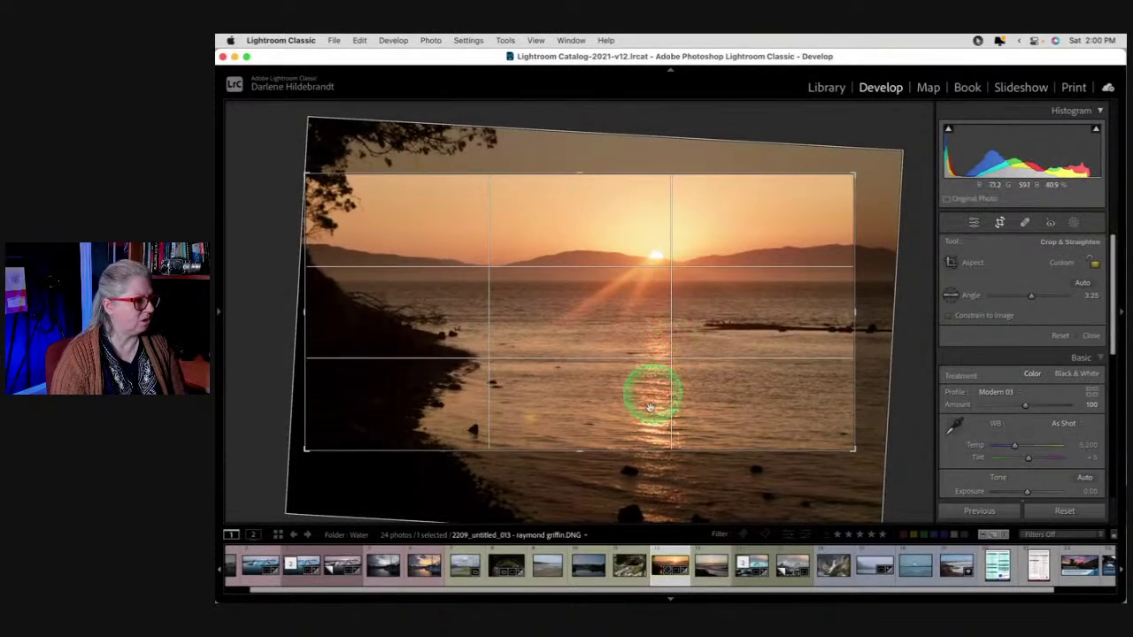
double_click(758, 357)
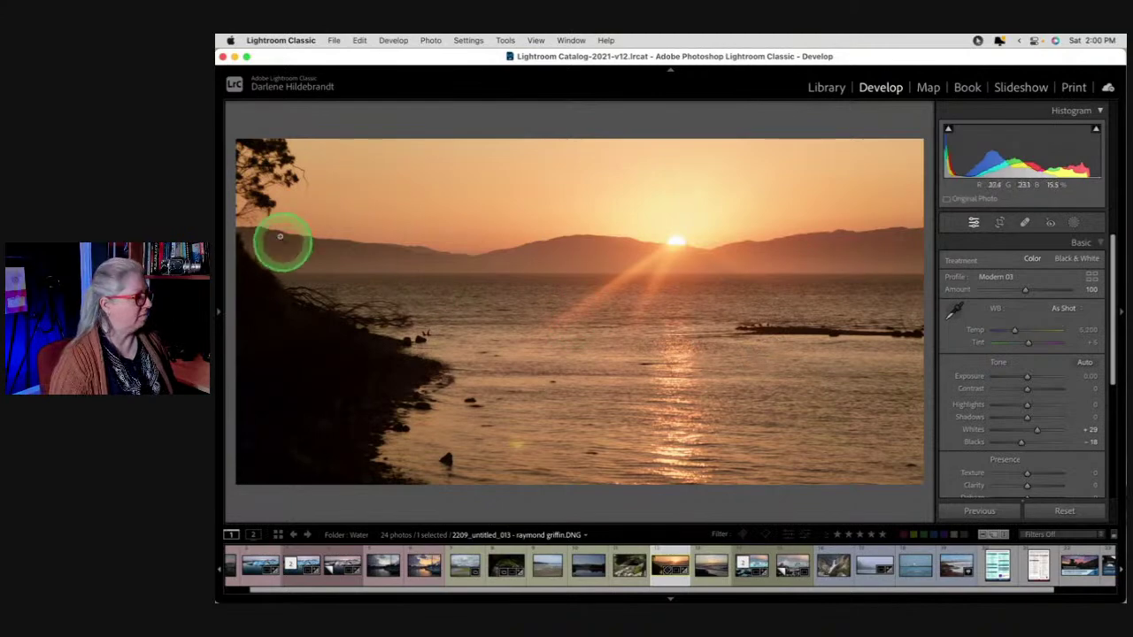
left_click(265, 177)
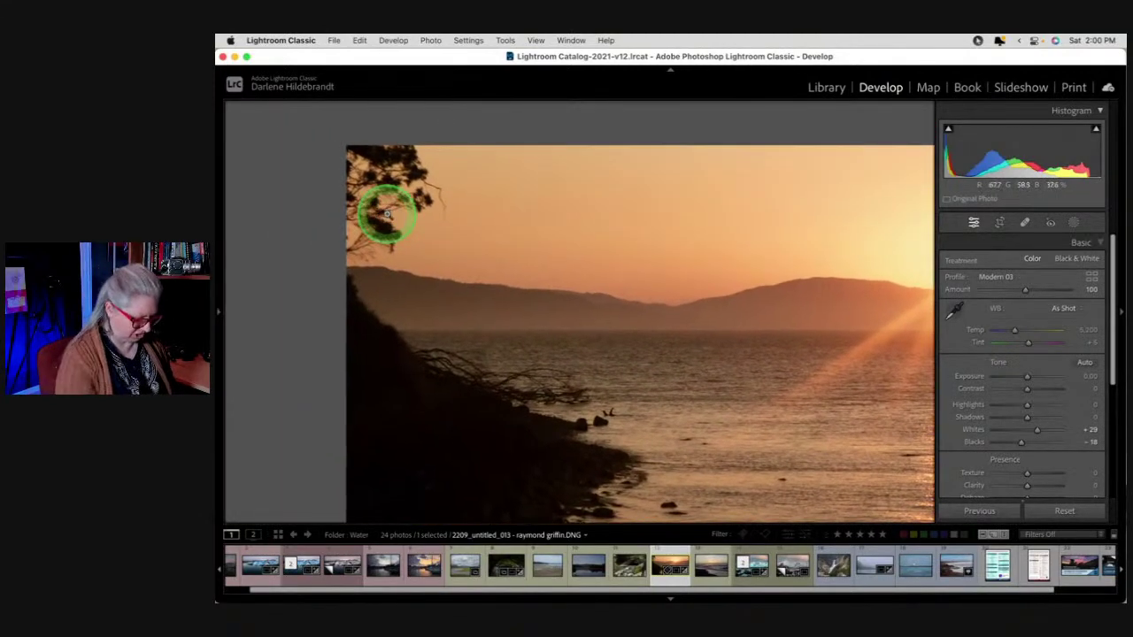
Remove the sky spots and the stray twig by the branches with Content-Aware Remove at size 27
mouse_move(387, 214)
left_mouse_down()
mouse_move(313, 203)
mouse_move(379, 232)
left_mouse_up()
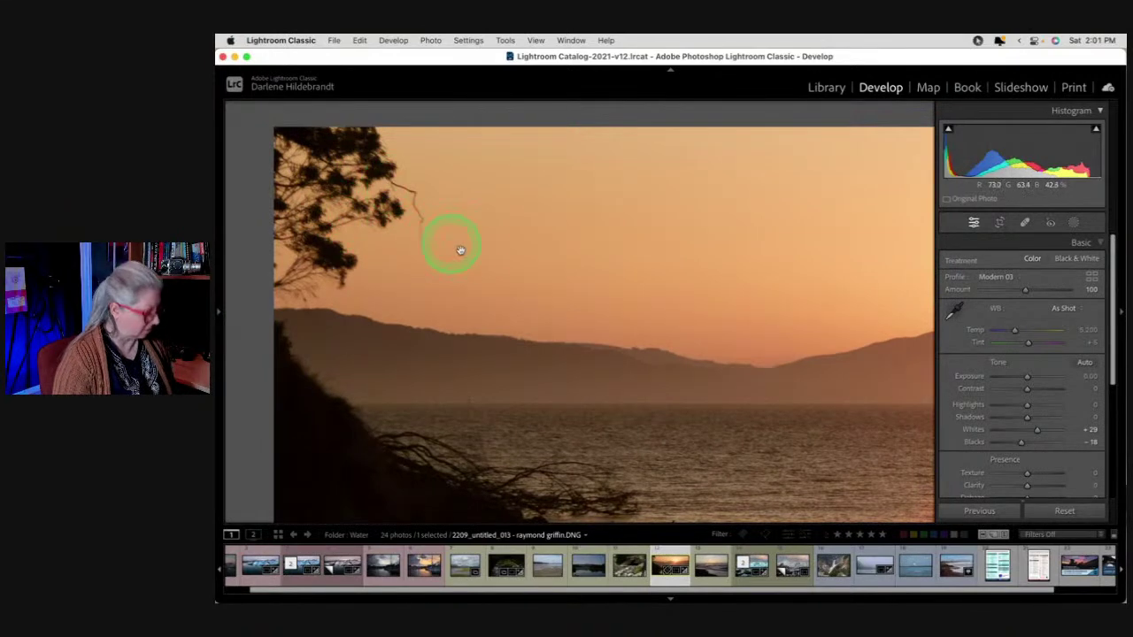
key("q")
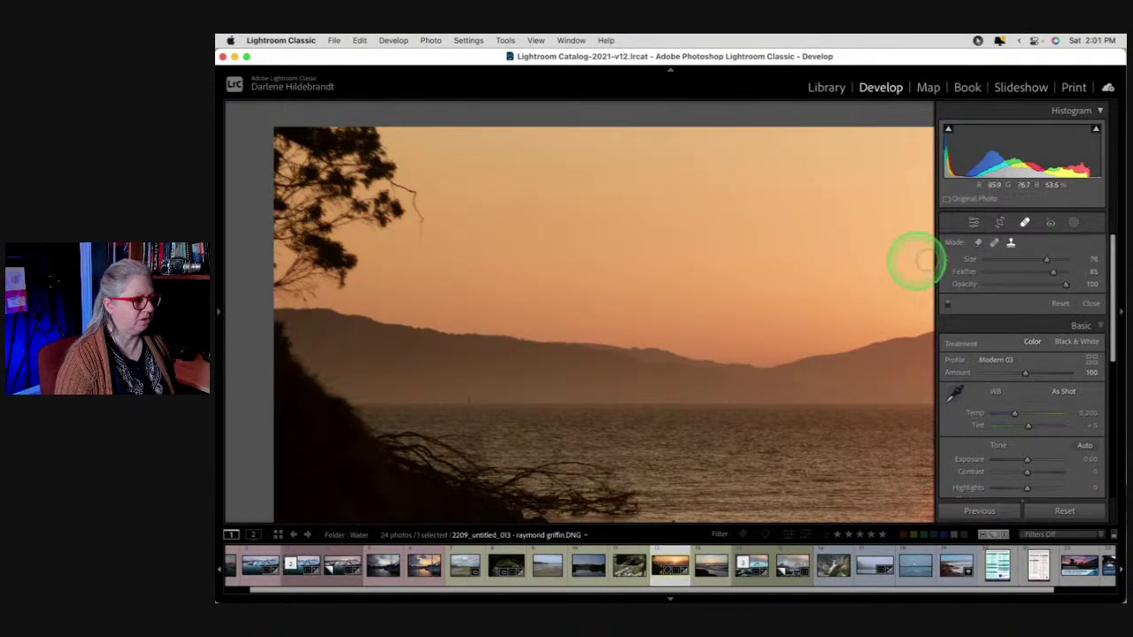
left_click(979, 242)
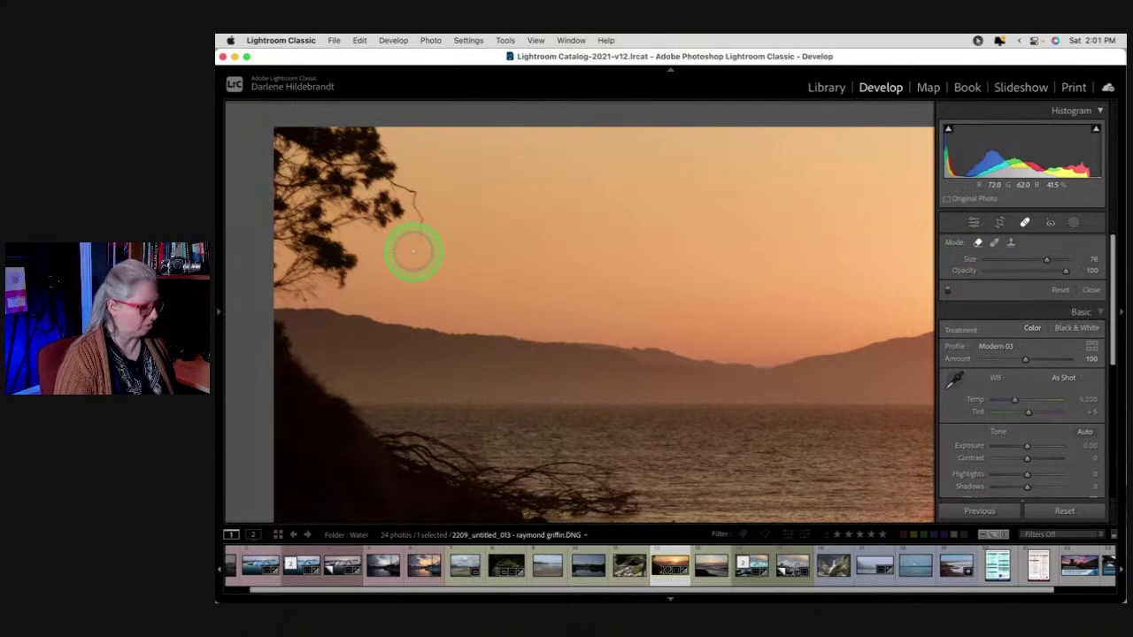
key("bracketleft")
key("bracketleft")
key("bracketleft")
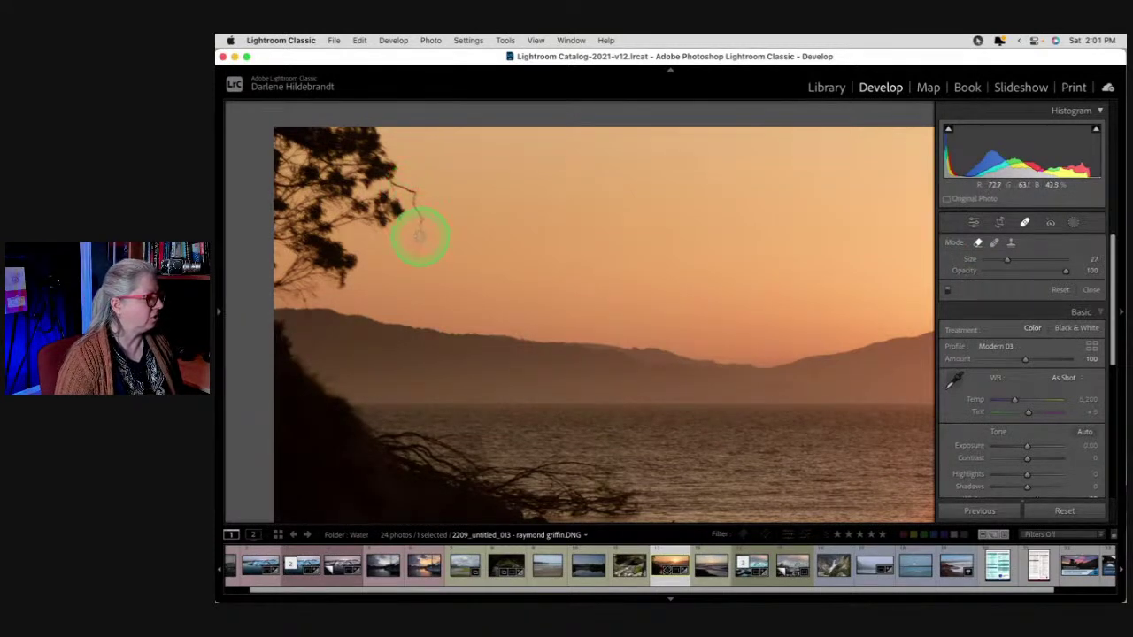
left_click_drag(420, 241, 422, 221)
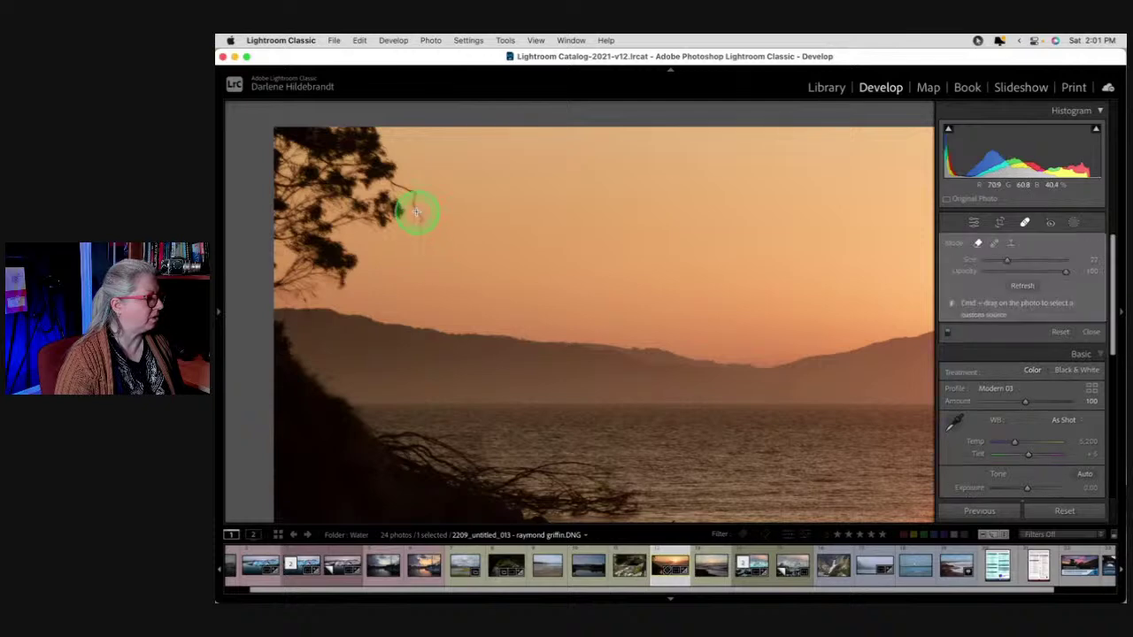
left_click(414, 190)
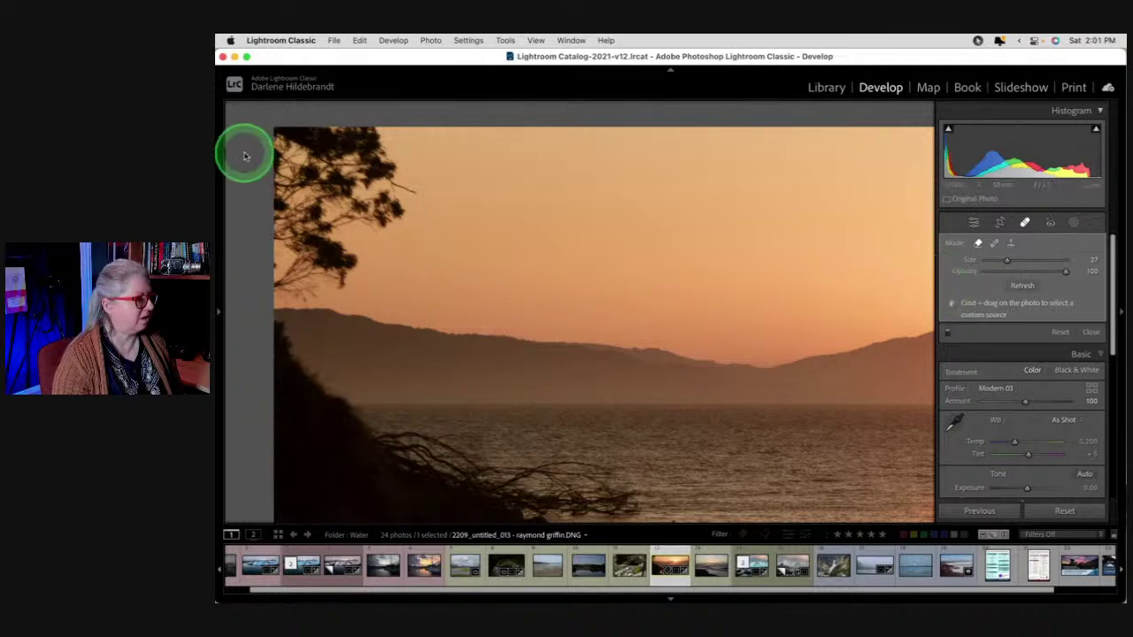
left_click(398, 187)
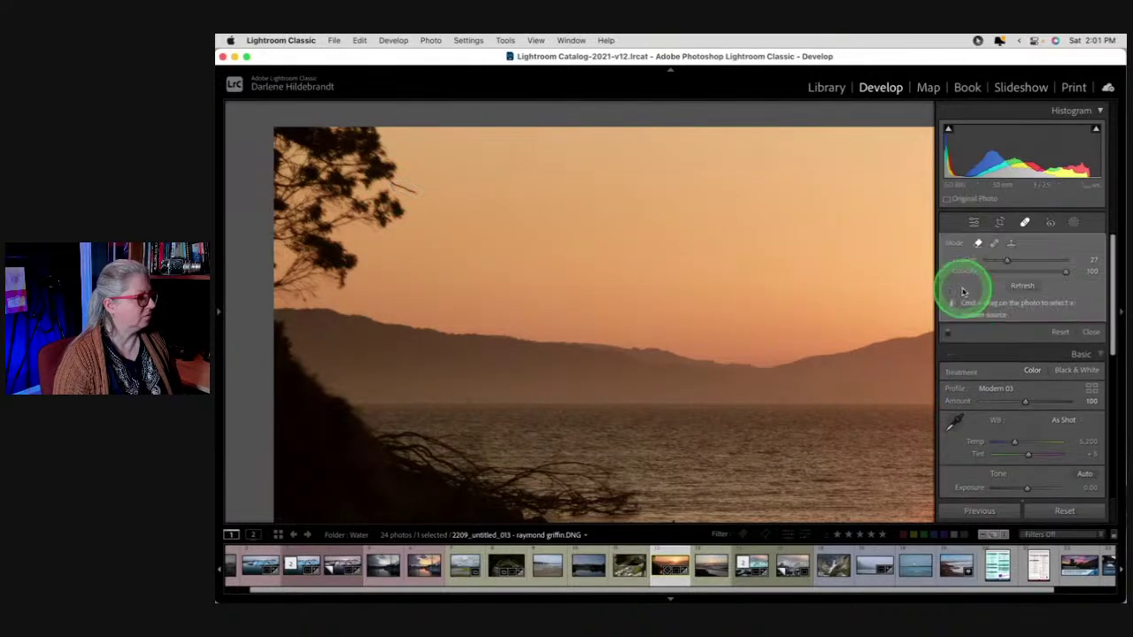
Switch spot removal to Heal, heal a spot at the tree's left edge, and close the tool
left_click(988, 271)
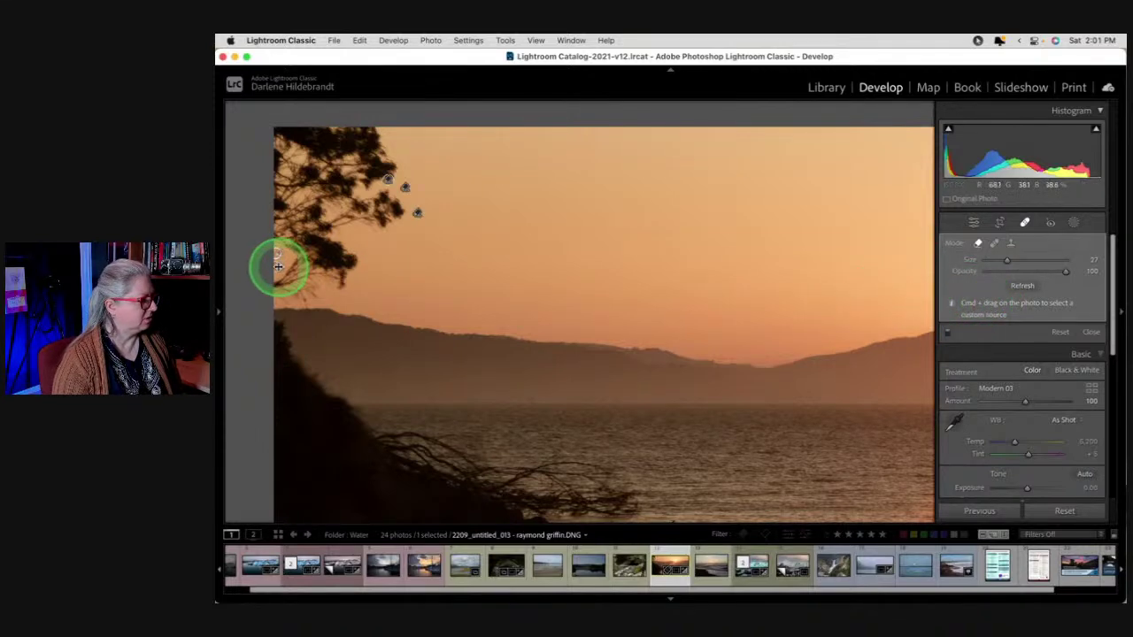
left_click(1020, 287)
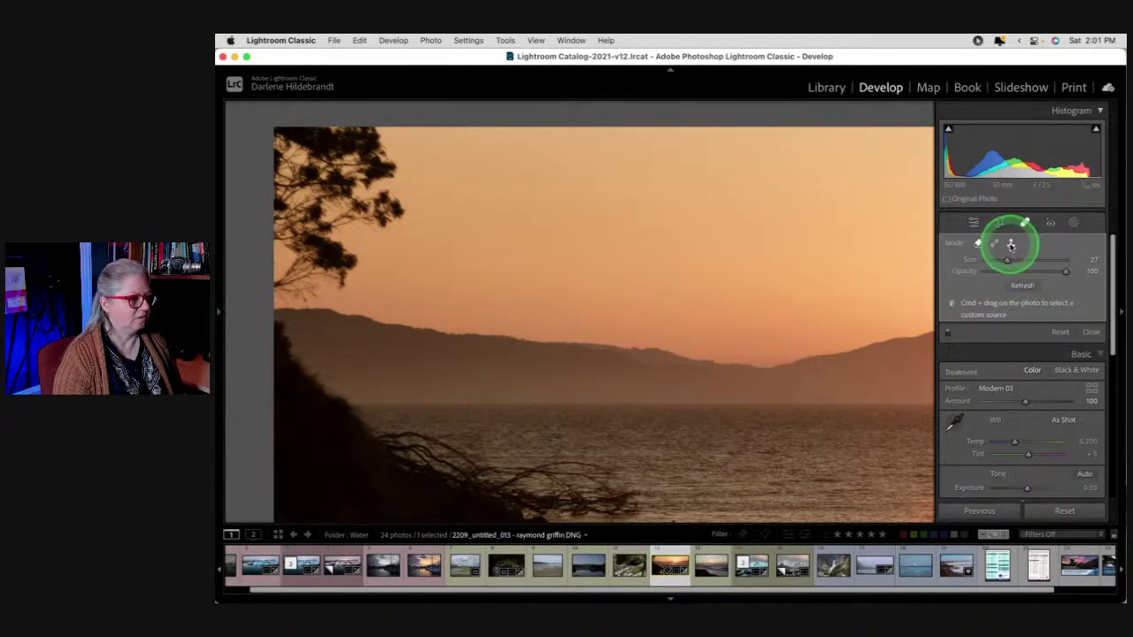
left_click(1011, 245)
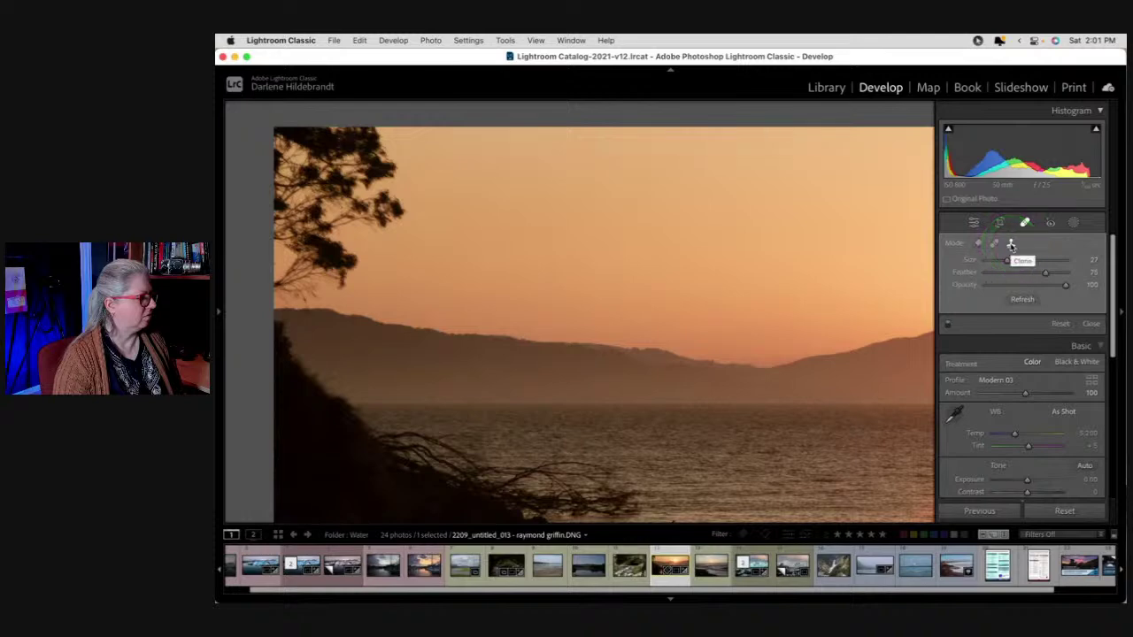
left_click(995, 243)
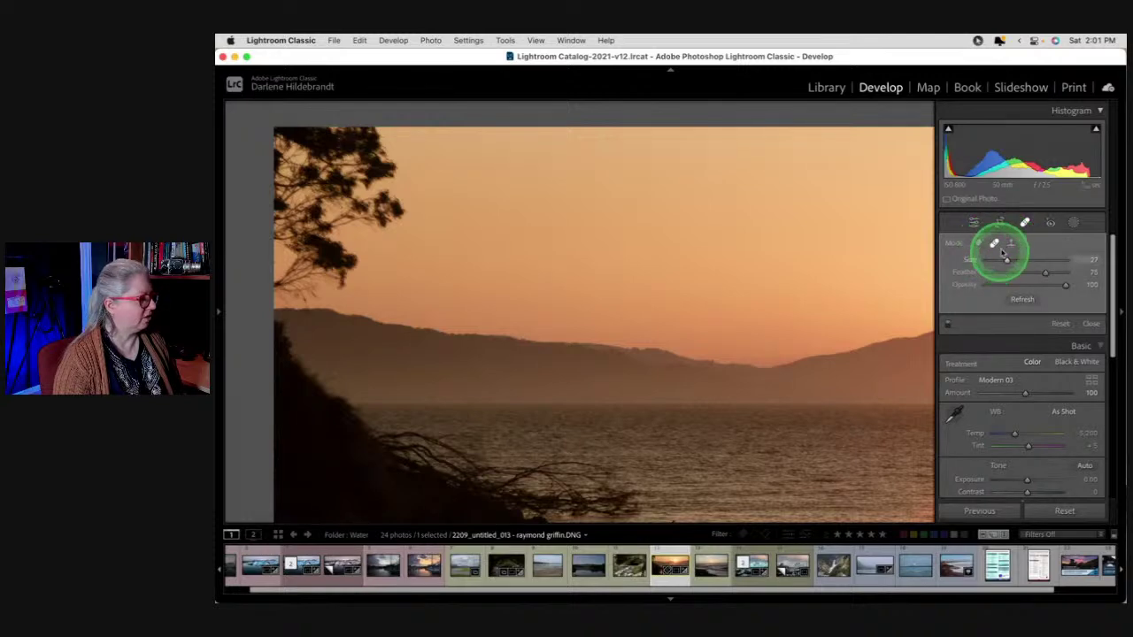
left_click(275, 257)
key("q")
left_click(783, 276)
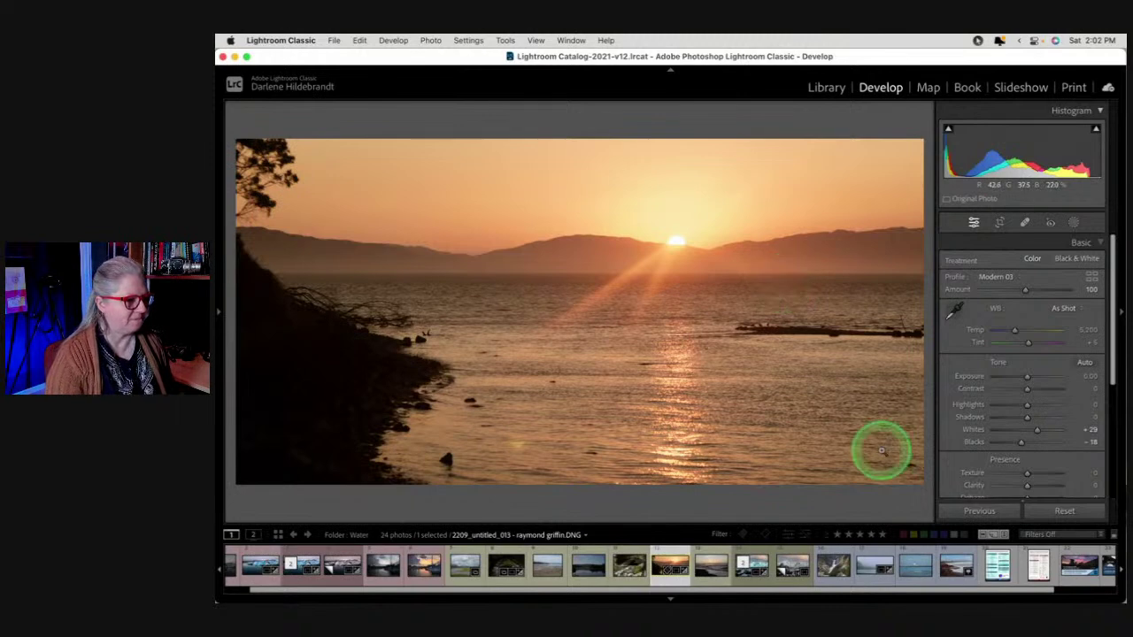
Set Dehaze to +20 and Clarity to +21, zooming in around the sun to inspect the result
scroll(1031, 458, "down", 1)
scroll(1031, 458, "down", 1)
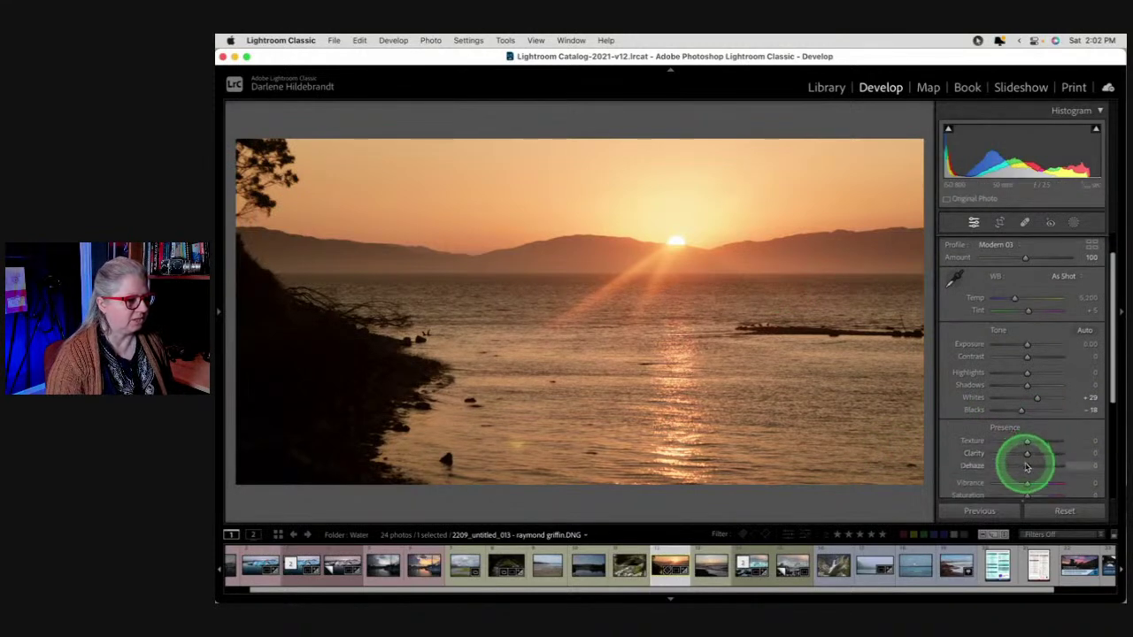
mouse_move(1028, 468)
left_mouse_down()
mouse_move(1050, 464)
mouse_move(1022, 465)
mouse_move(1035, 465)
mouse_move(1022, 452)
mouse_move(1032, 453)
left_mouse_up()
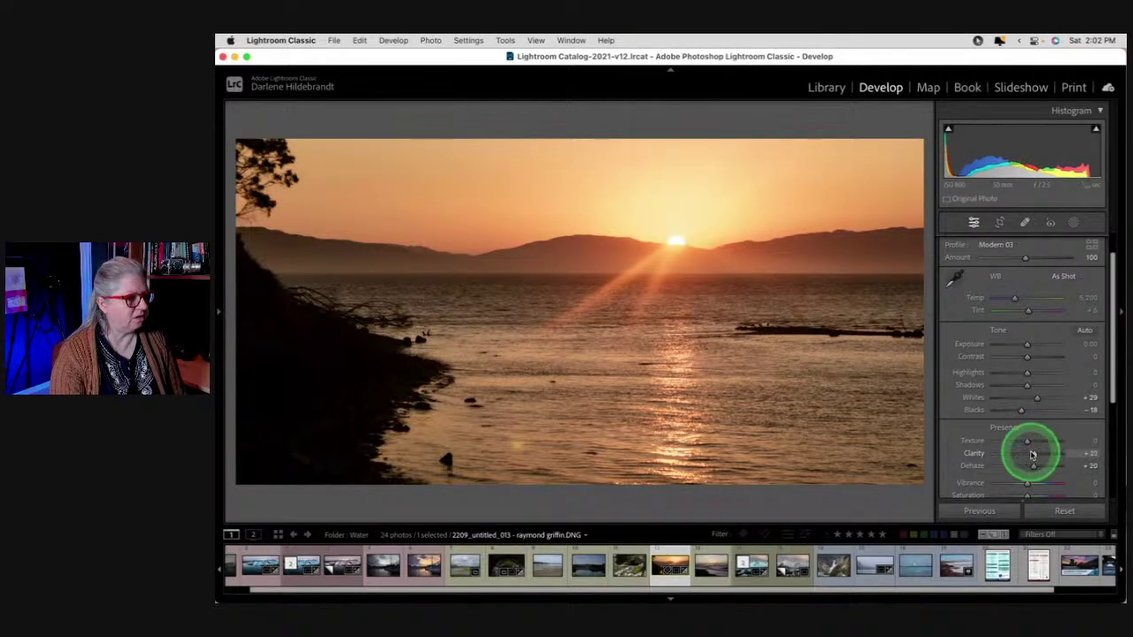
left_click(722, 229)
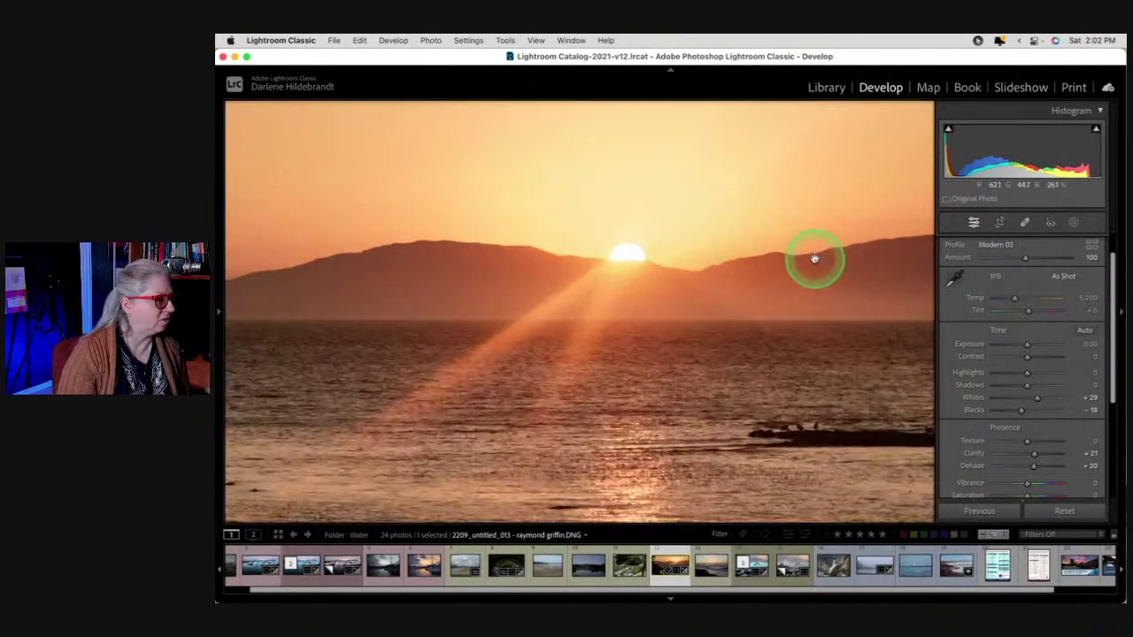
left_click(776, 307)
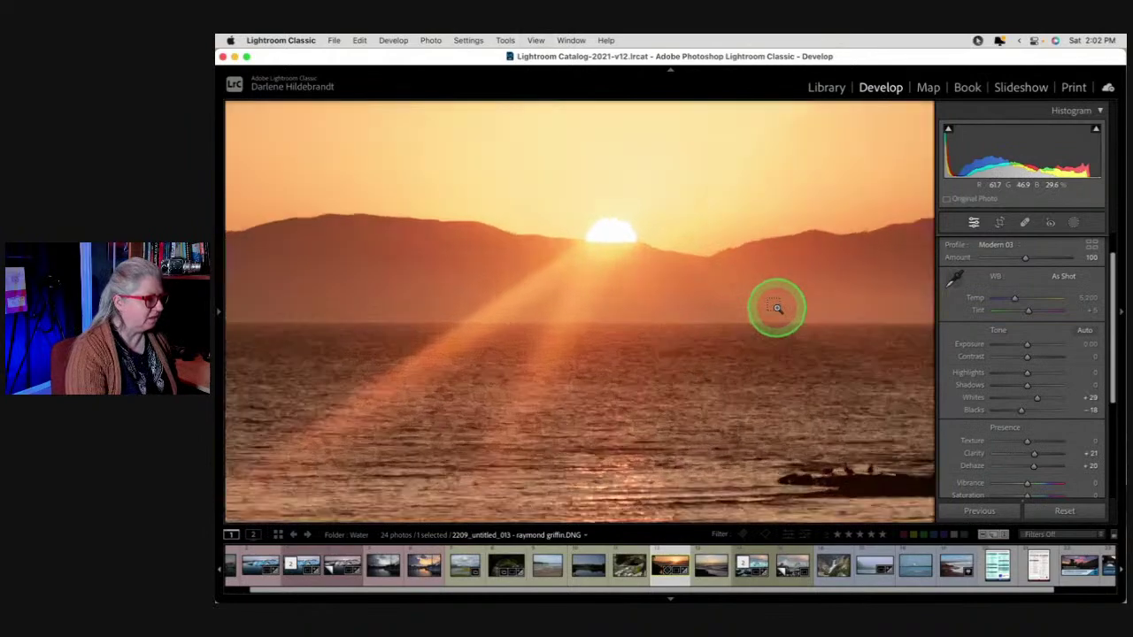
left_click(777, 307)
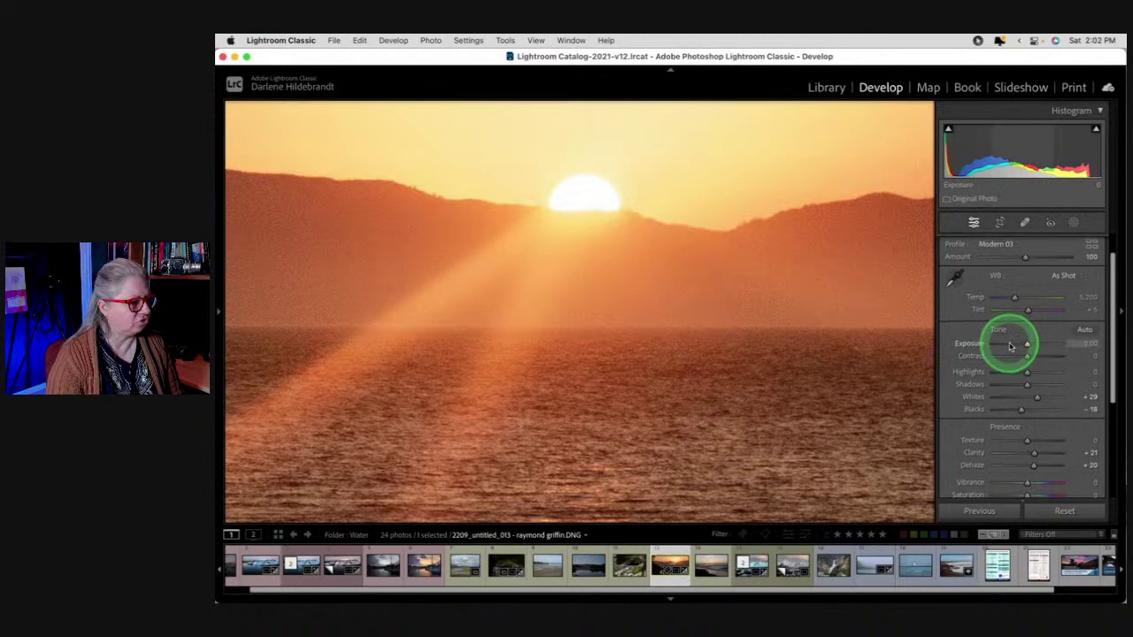
scroll(1004, 340, "down", 5)
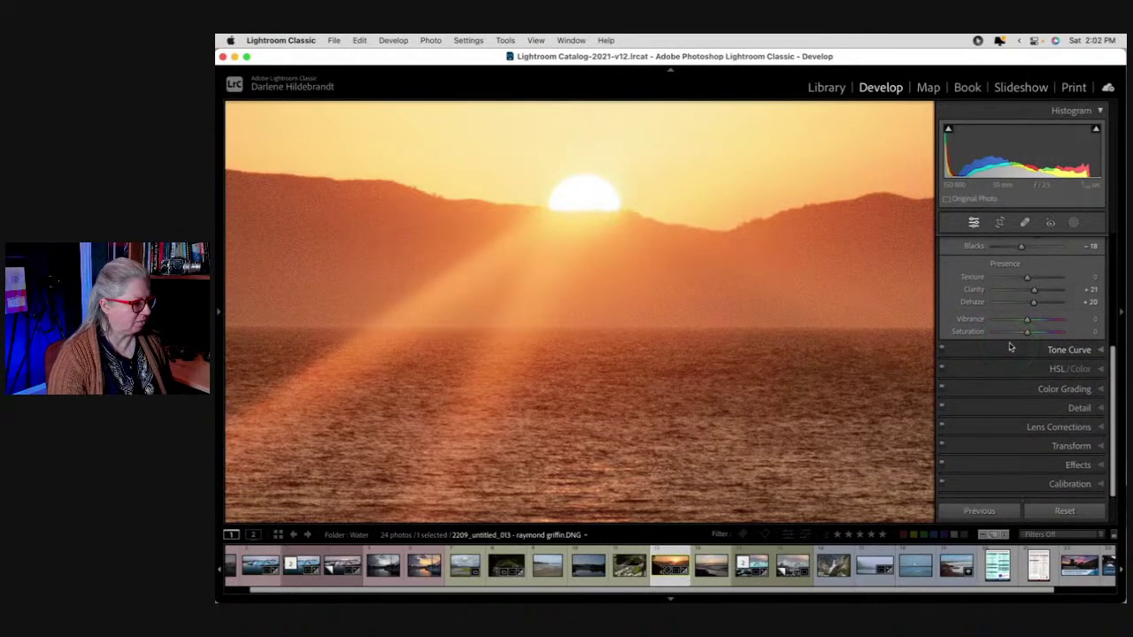
In the Detail panel, set sharpening Amount to 21 and Masking to 86 while previewing the edge mask
left_click(1074, 408)
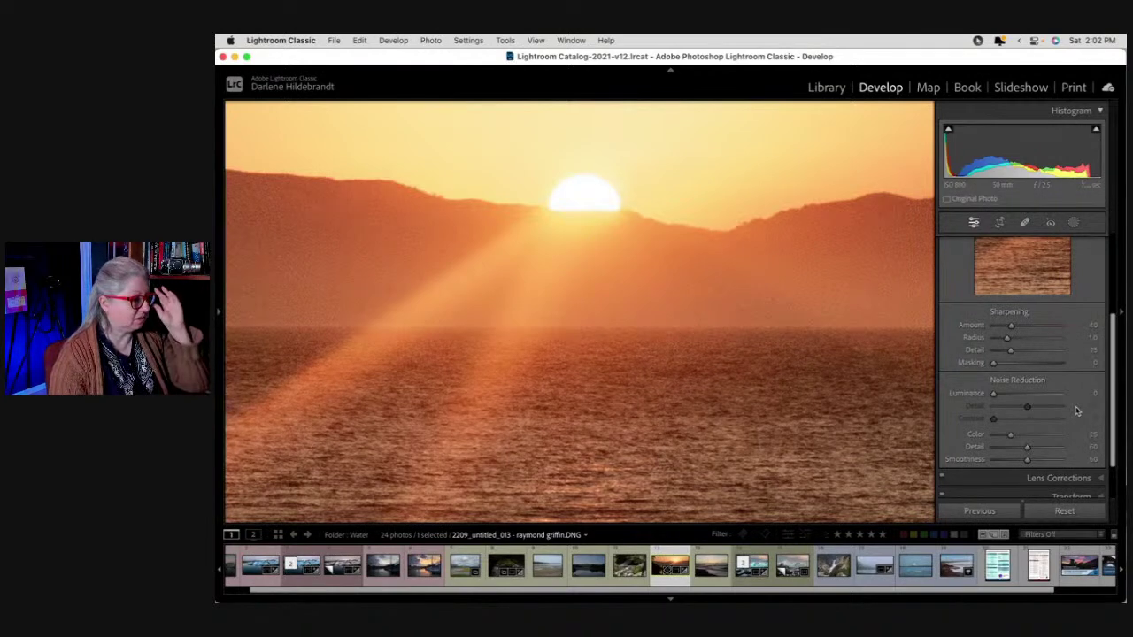
left_click_drag(1057, 398, 971, 362)
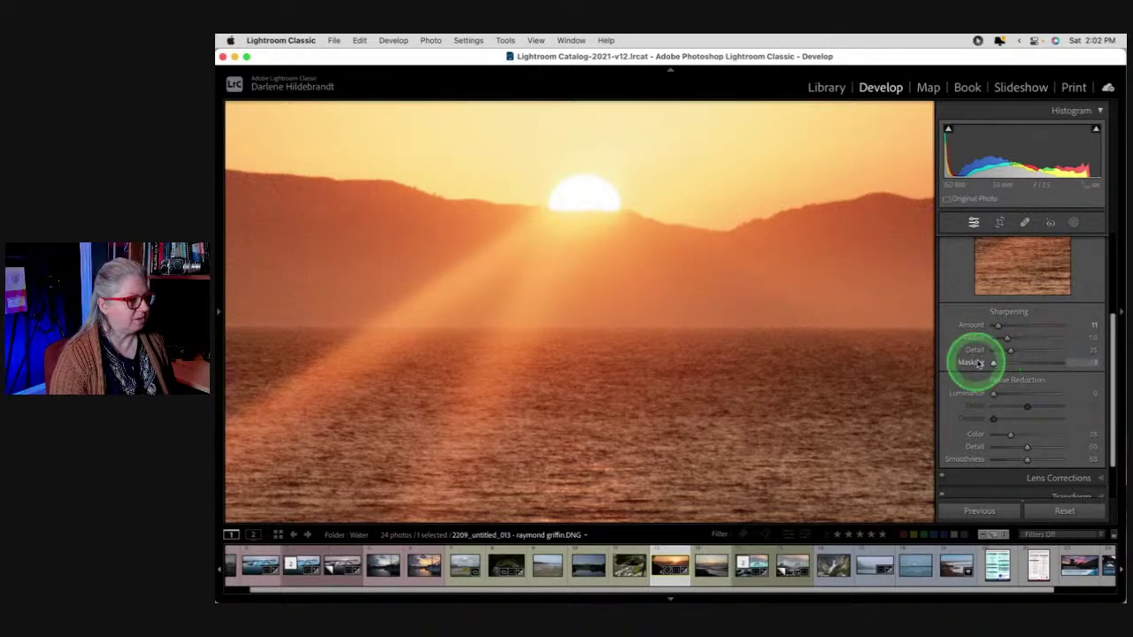
left_click_drag(996, 325, 1053, 327)
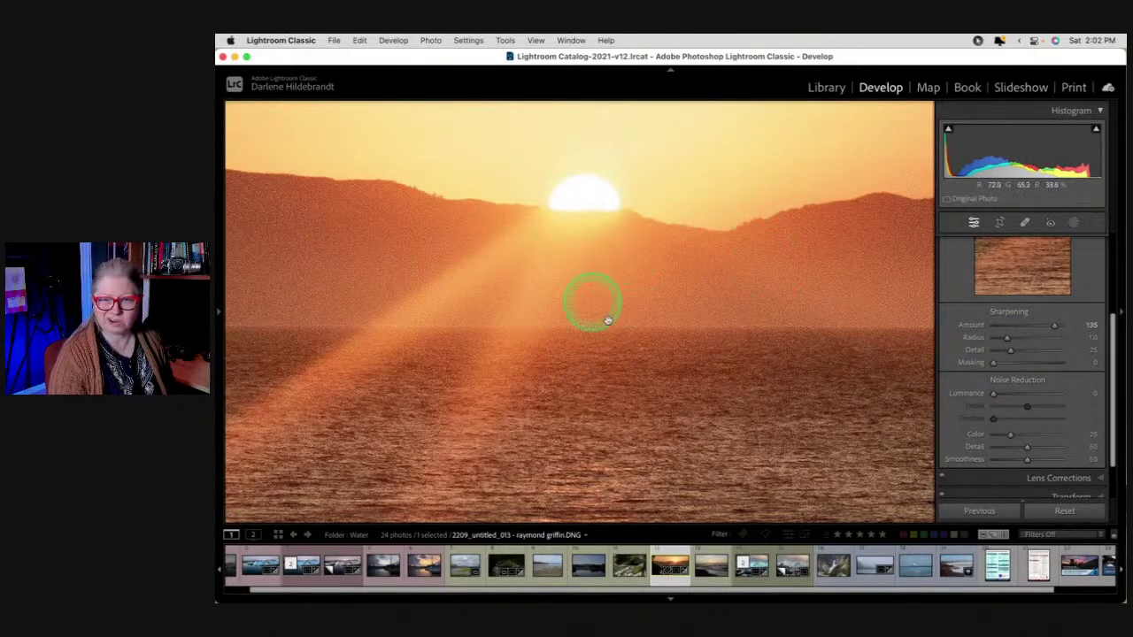
left_click_drag(993, 364, 1053, 365)
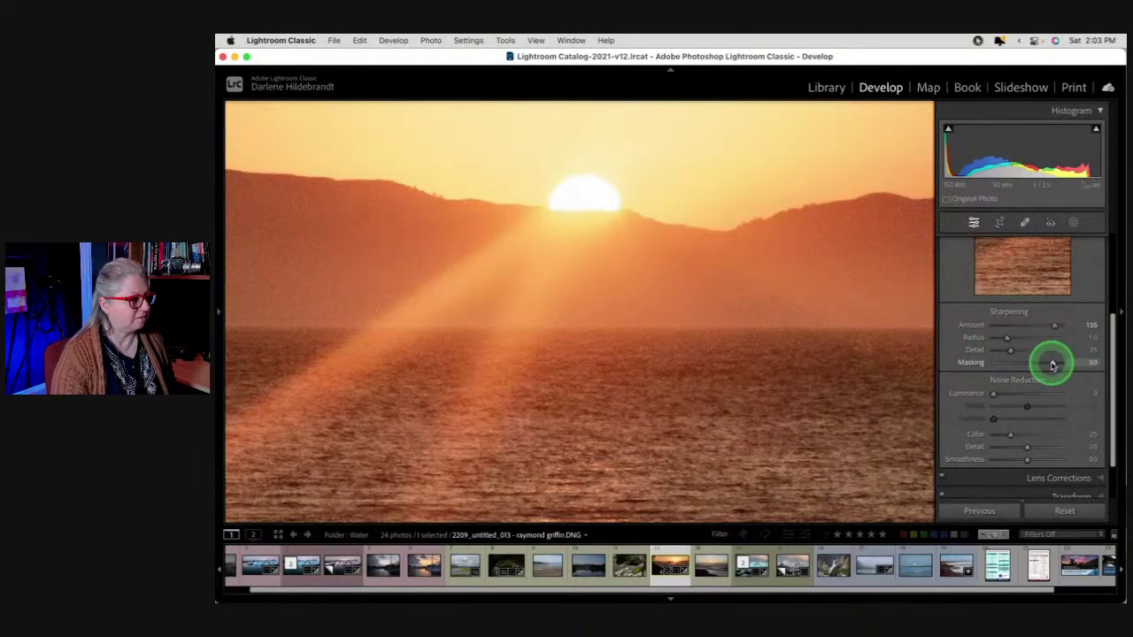
left_click(723, 280)
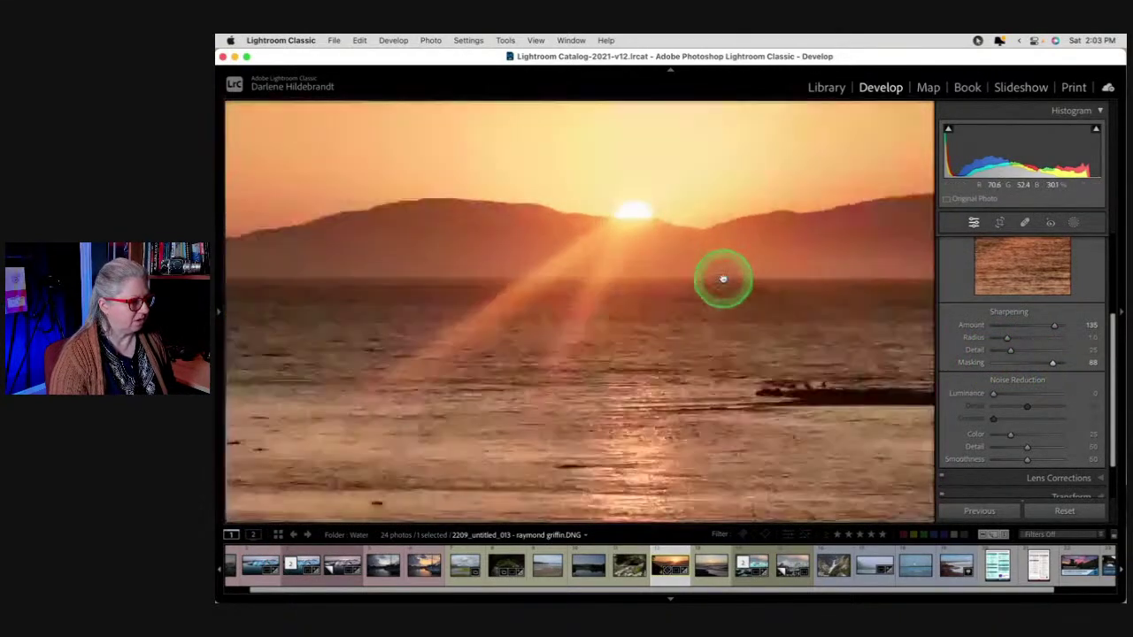
left_click(685, 275)
key("alt")
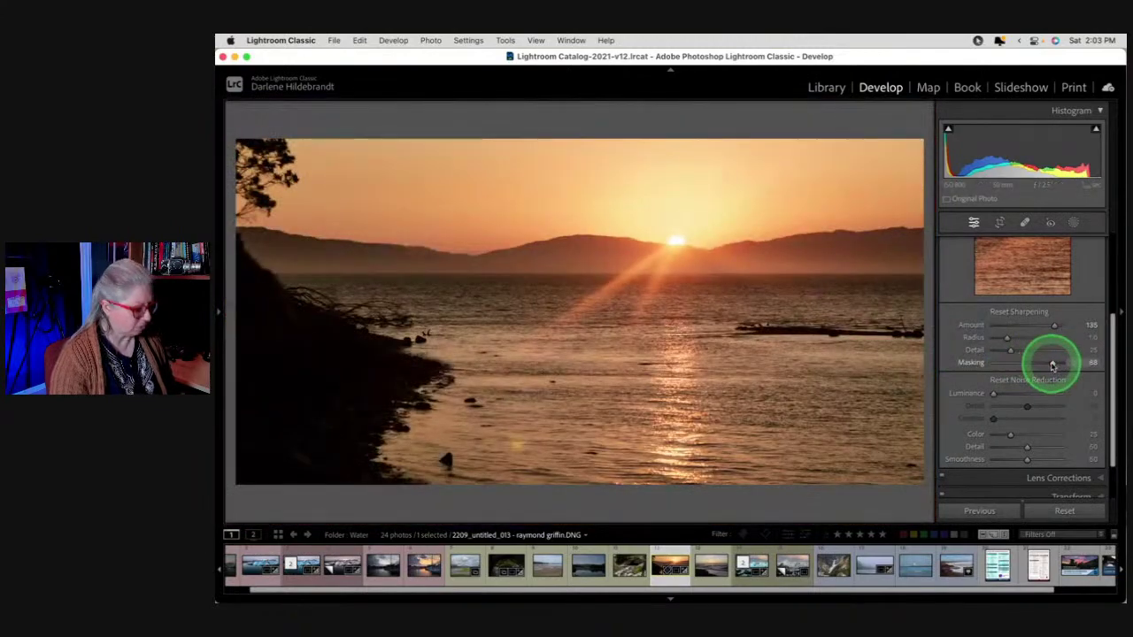
mouse_move(1052, 366)
left_mouse_down()
mouse_move(993, 363)
mouse_move(1049, 362)
mouse_move(1034, 327)
mouse_move(1018, 329)
mouse_move(1053, 363)
left_mouse_up()
left_click_drag(1007, 325, 999, 324)
Set colour Noise Reduction to 0, checking the noise around the sun up close
right_click(670, 273)
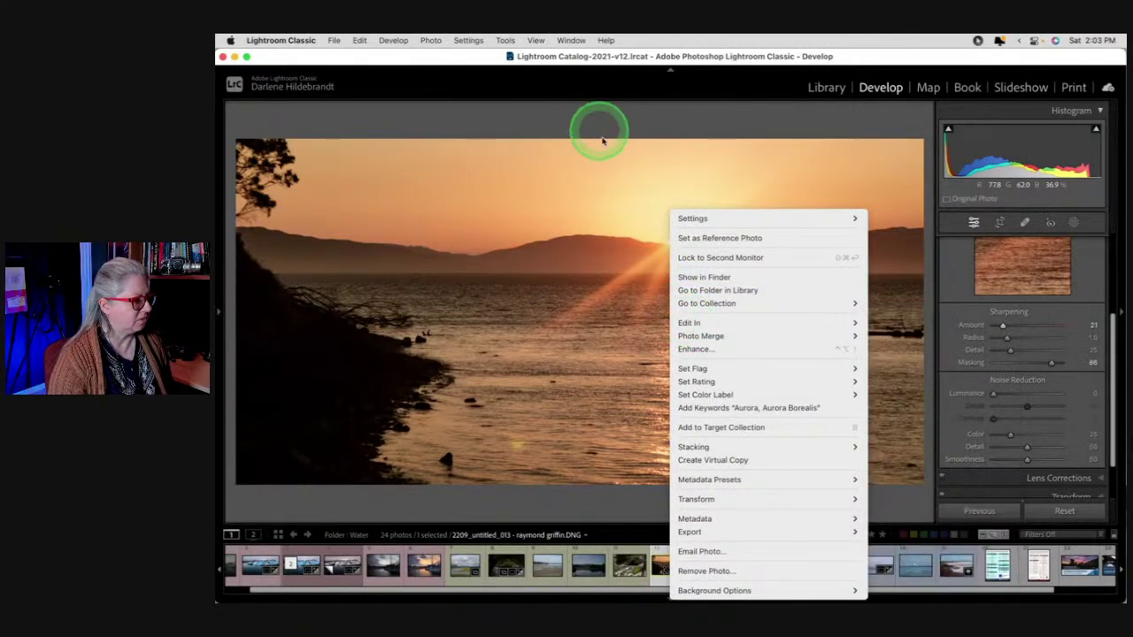
mouse_move(713, 323)
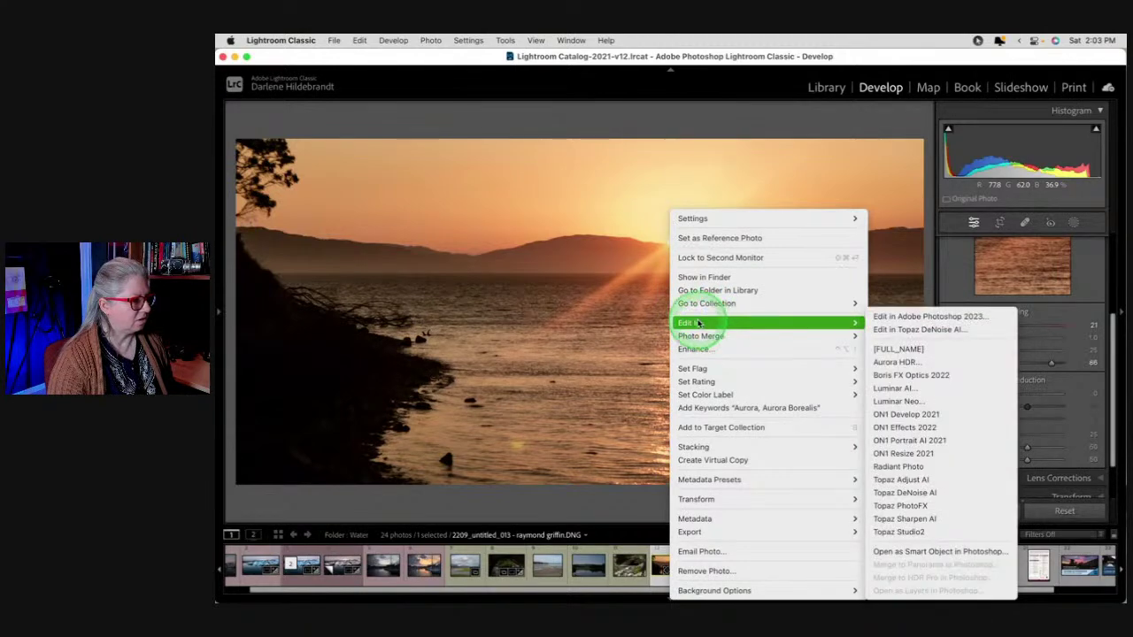
left_click(1060, 309)
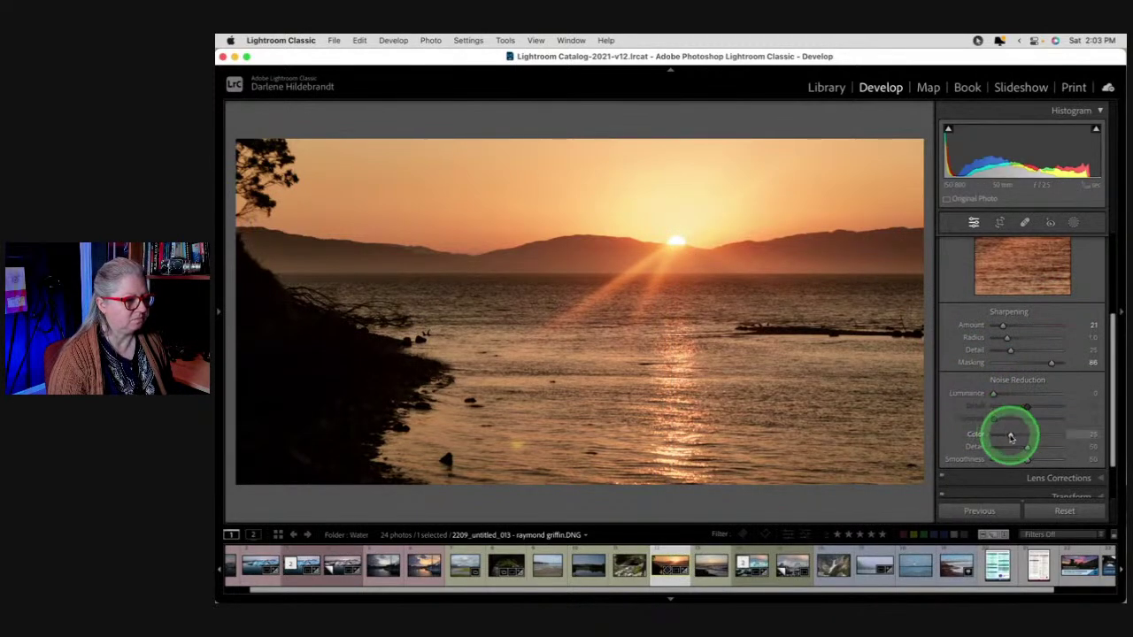
left_click_drag(1012, 436, 1028, 438)
left_click(714, 244)
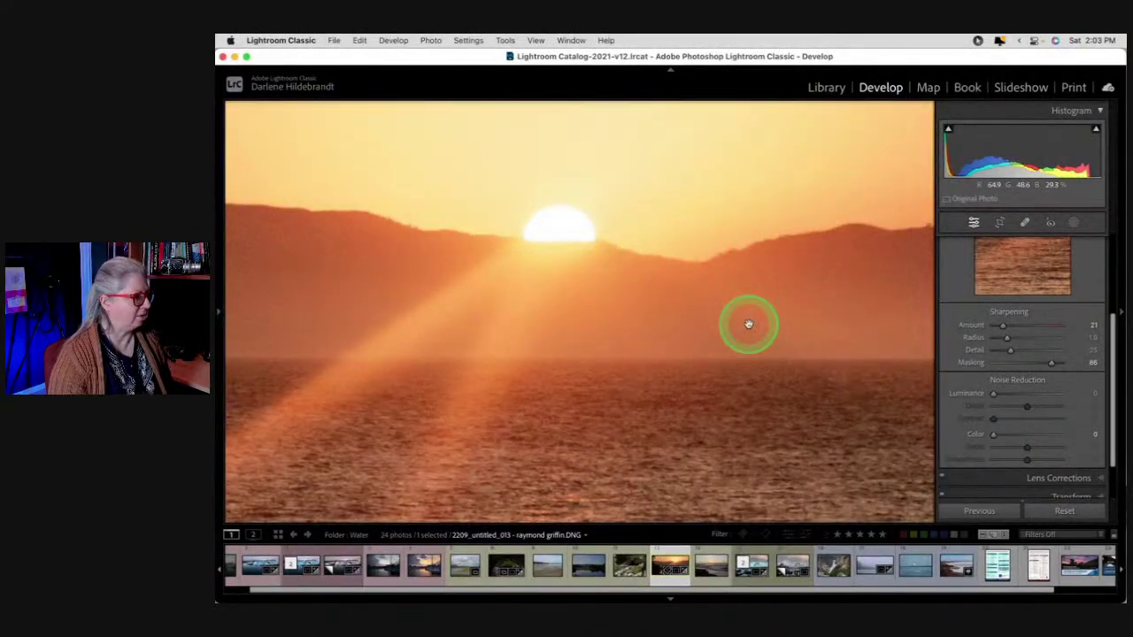
left_click(748, 325)
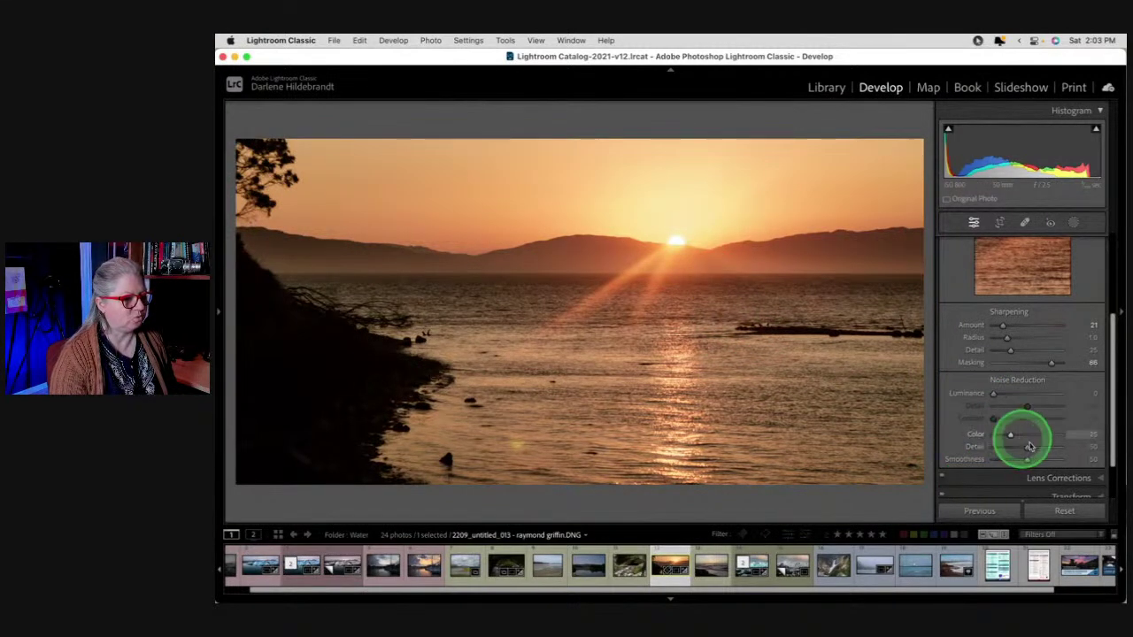
double_click(979, 435)
left_click_drag(1011, 433, 961, 433)
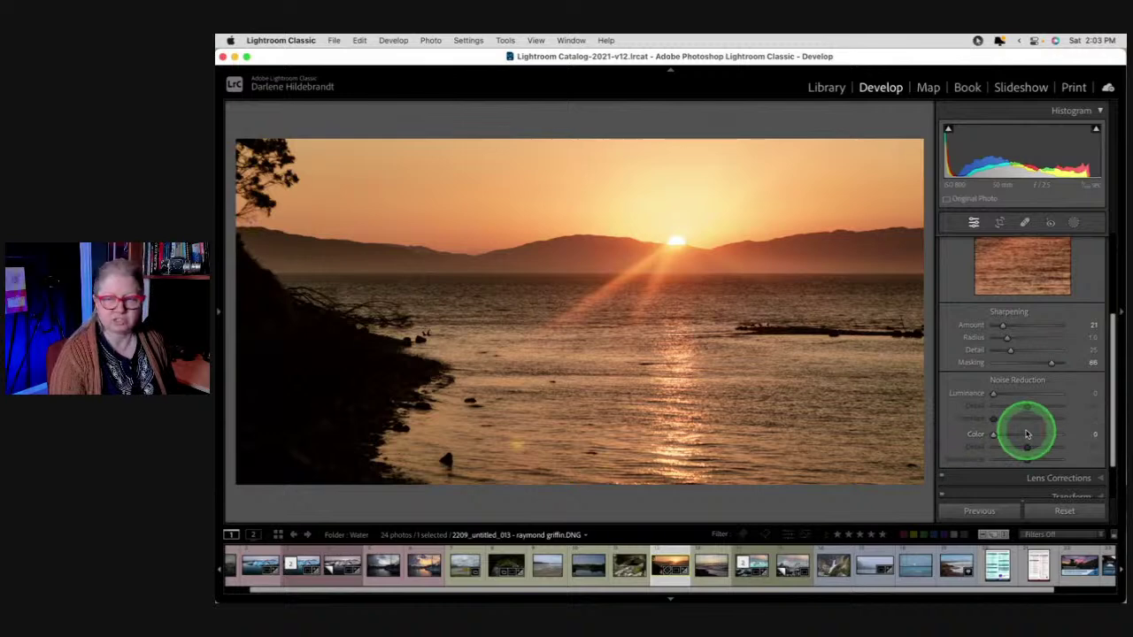
Send the photo to Topaz DeNoise AI through Edit In on the photo's context menu
right_click(628, 233)
mouse_move(655, 324)
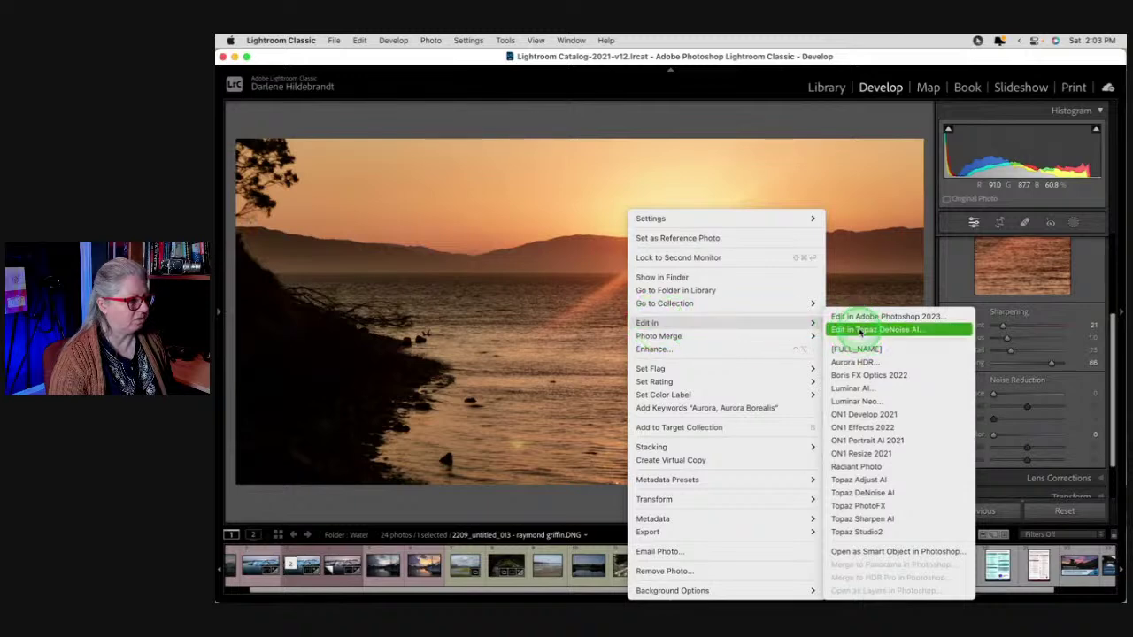
left_click(859, 329)
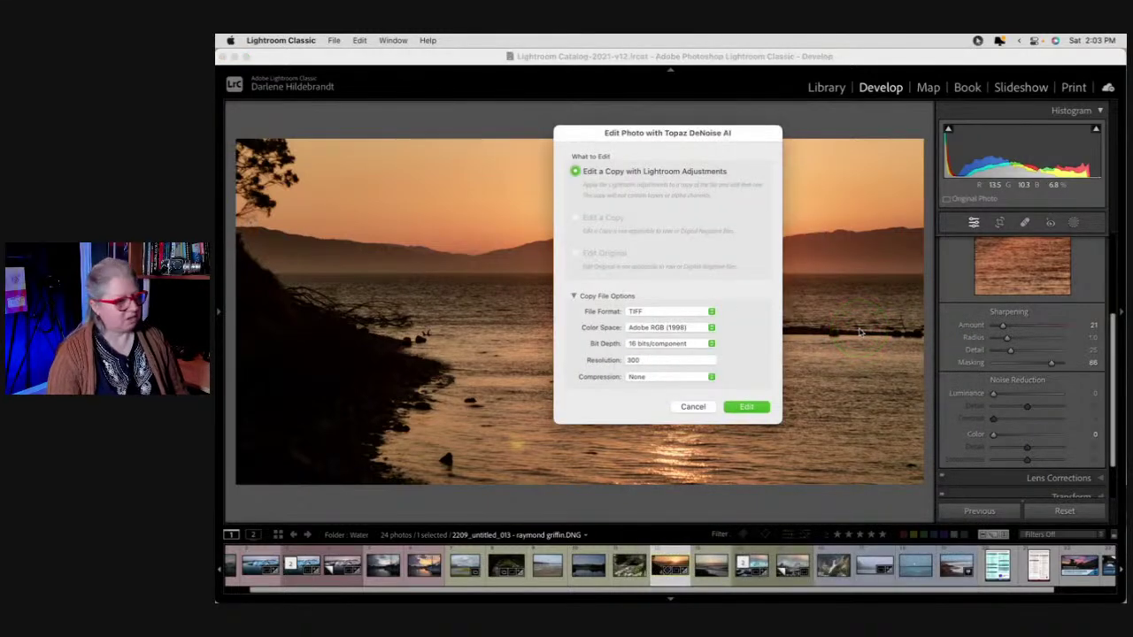
Create a 16-bit TIFF copy with Lightroom adjustments and open it in Topaz DeNoise AI
left_click(746, 406)
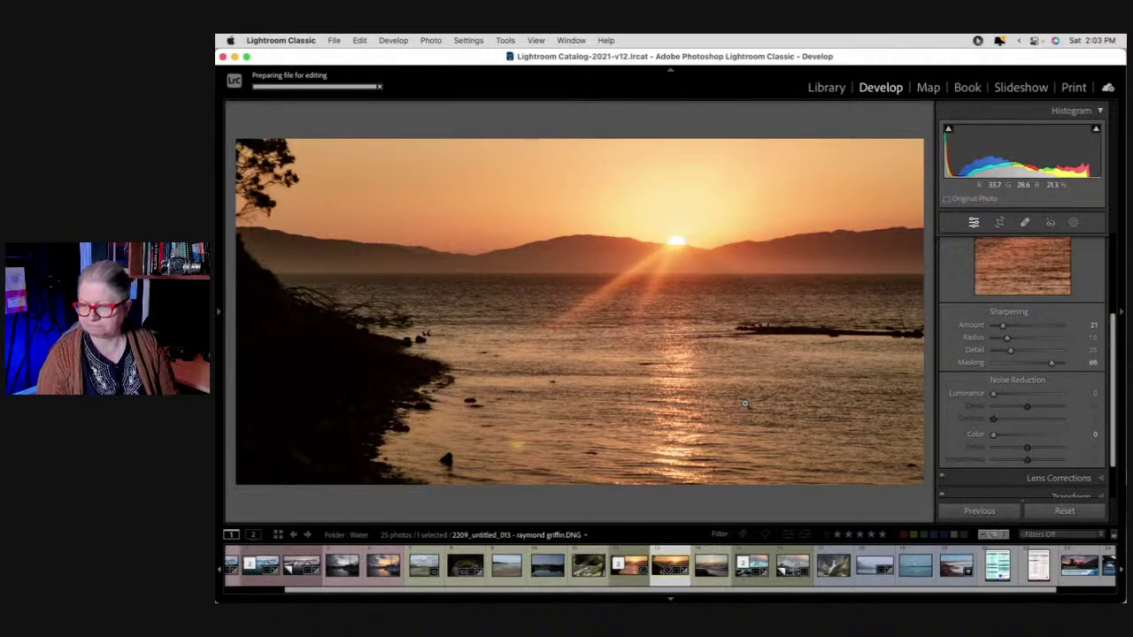
left_click(778, 408)
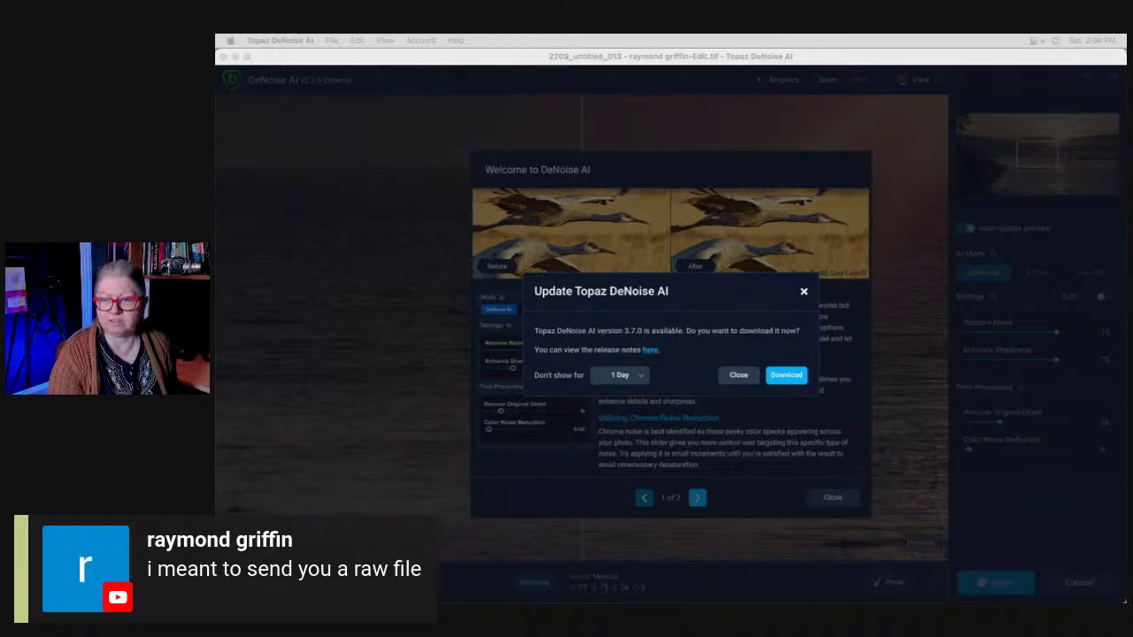
Close the software update prompt and the Welcome dialog in Topaz DeNoise AI
left_click(758, 308)
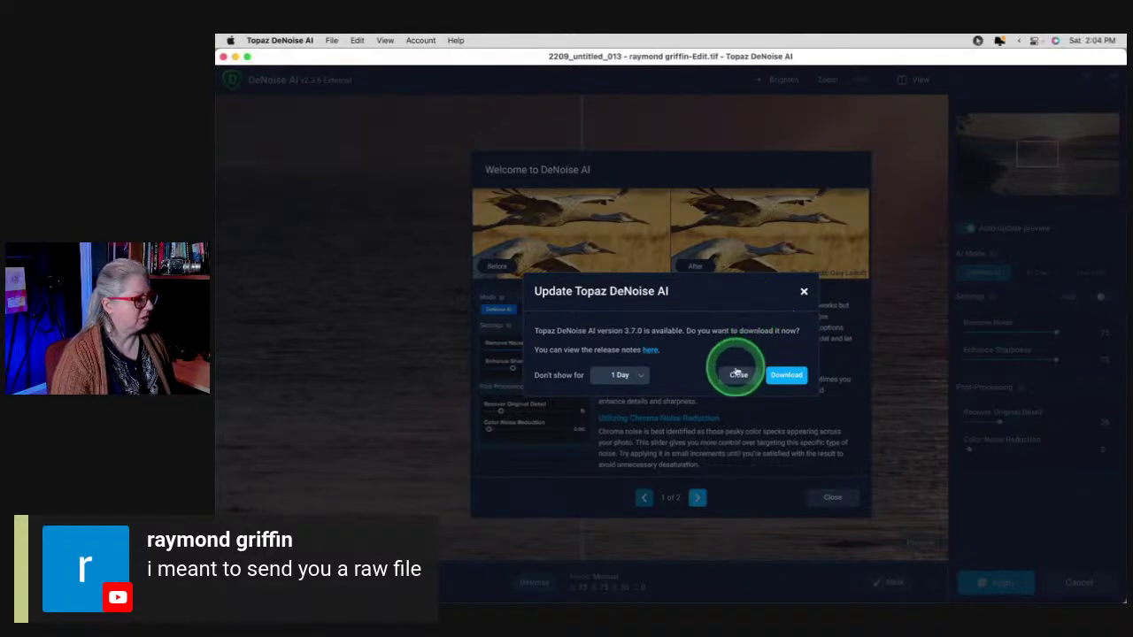
left_click(738, 374)
left_click(832, 497)
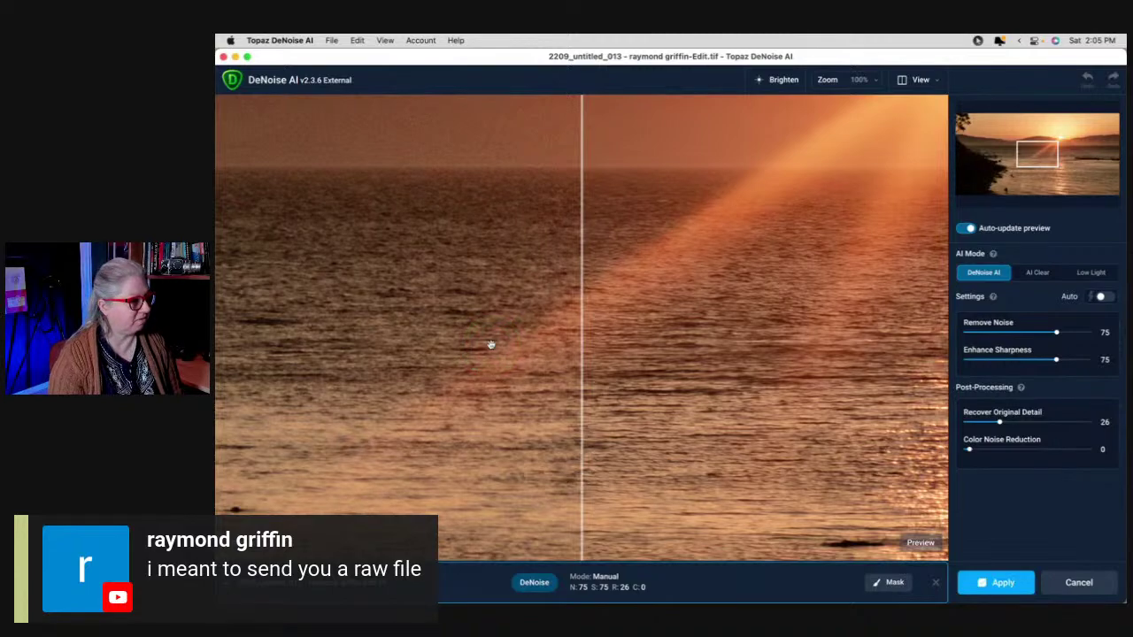
Pan the preview to the mountain ridge near the sun and compare it with the original
mouse_move(1020, 158)
left_mouse_down()
mouse_move(1038, 148)
mouse_move(999, 167)
left_mouse_up()
left_click_drag(438, 280, 465, 240)
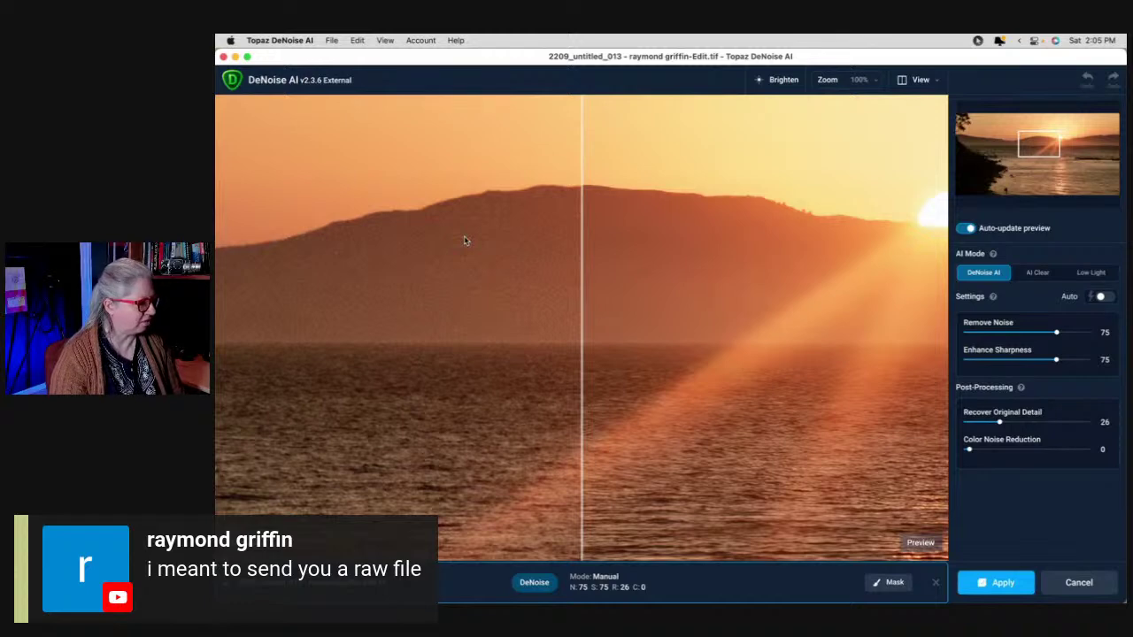
left_click_drag(465, 239, 465, 240)
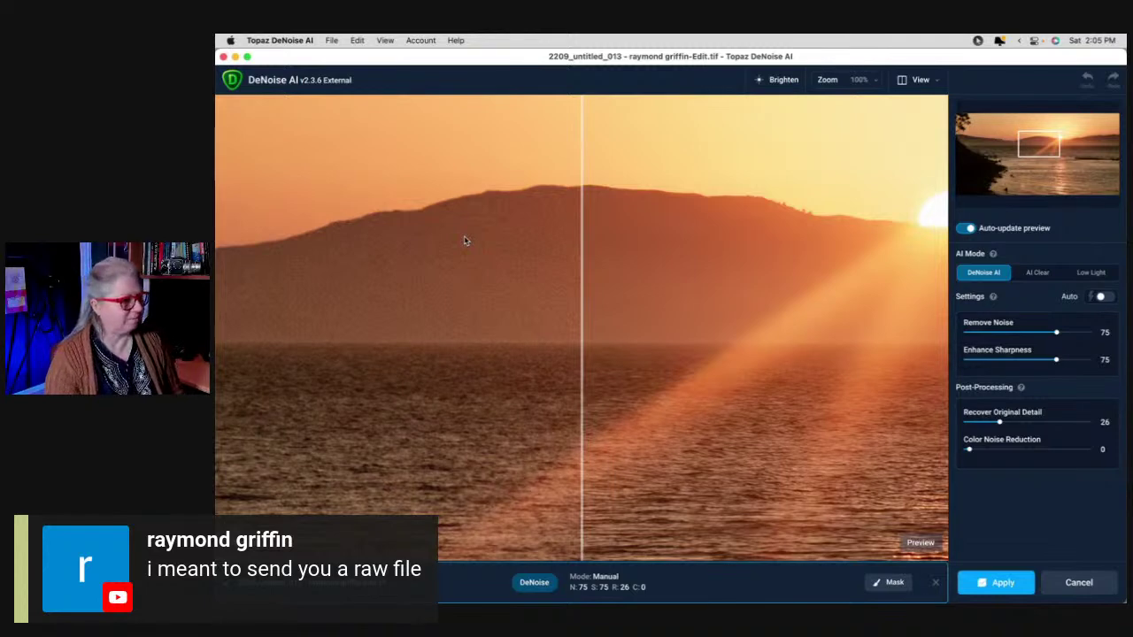
left_click_drag(464, 240, 552, 266)
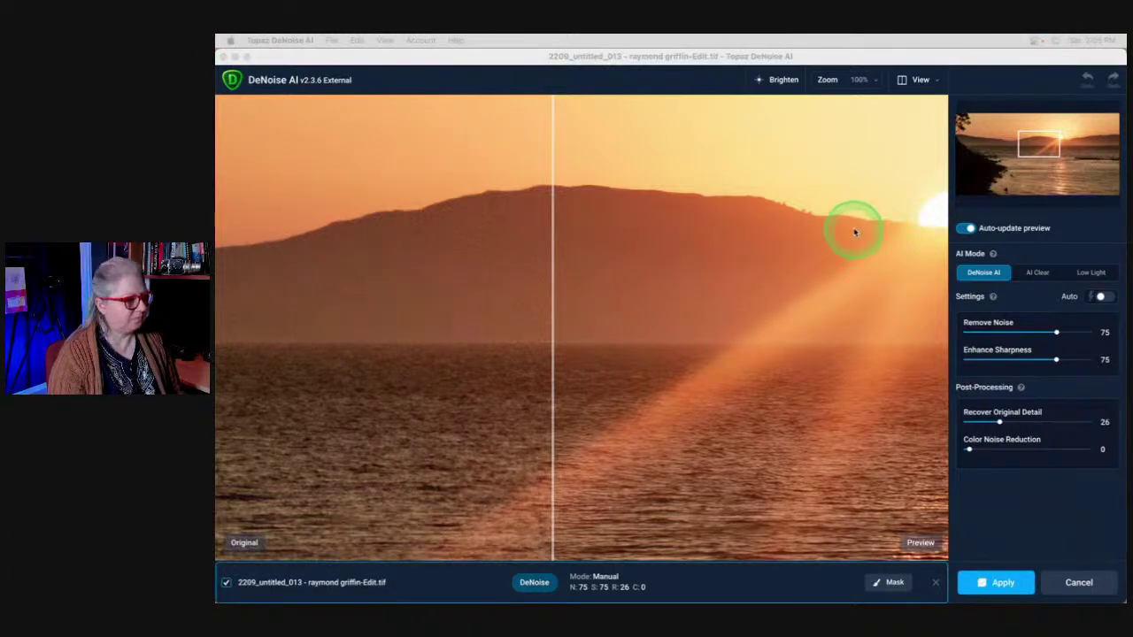
Set Recover Original Detail to 29 and Color Noise Reduction to 2, check the shoreline, and apply
left_click(1087, 245)
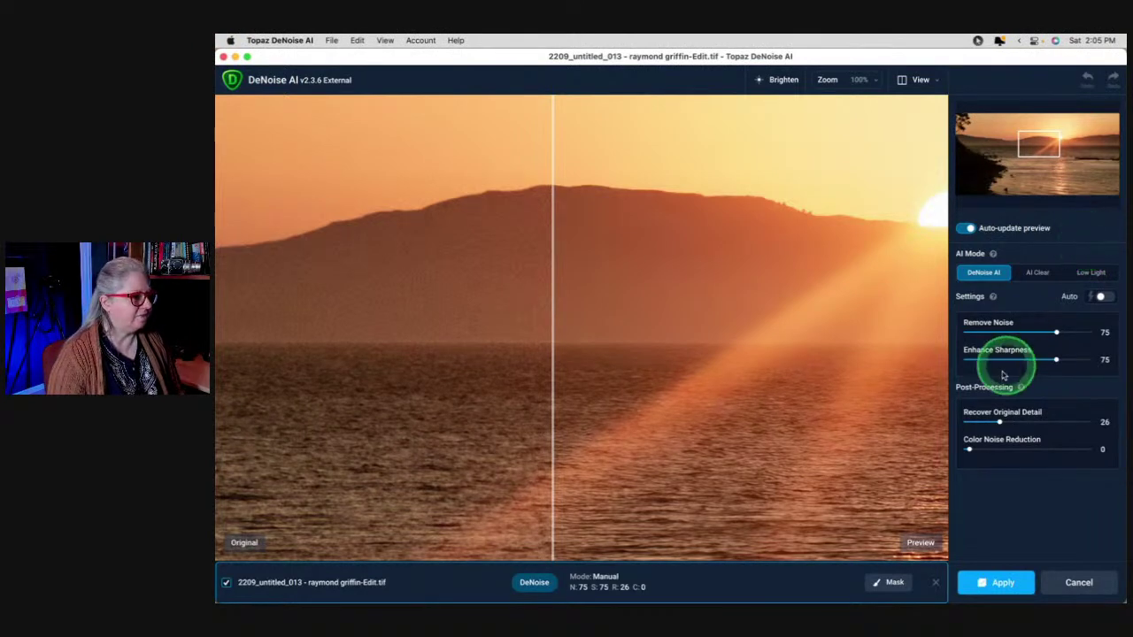
left_click_drag(1005, 368, 999, 417)
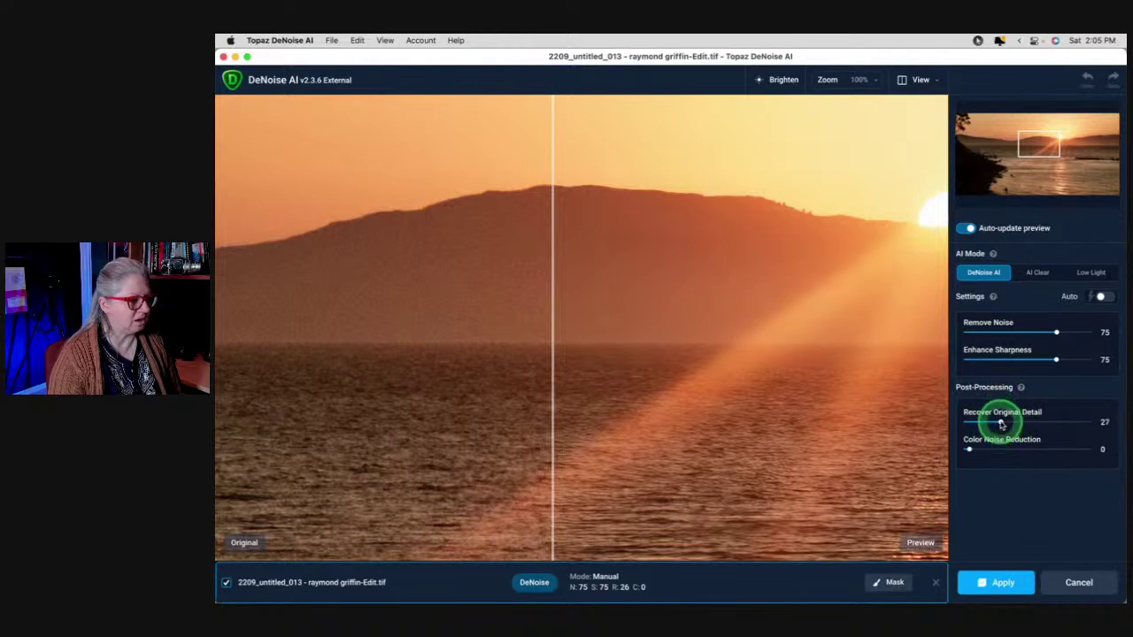
left_click_drag(1002, 422, 1069, 423)
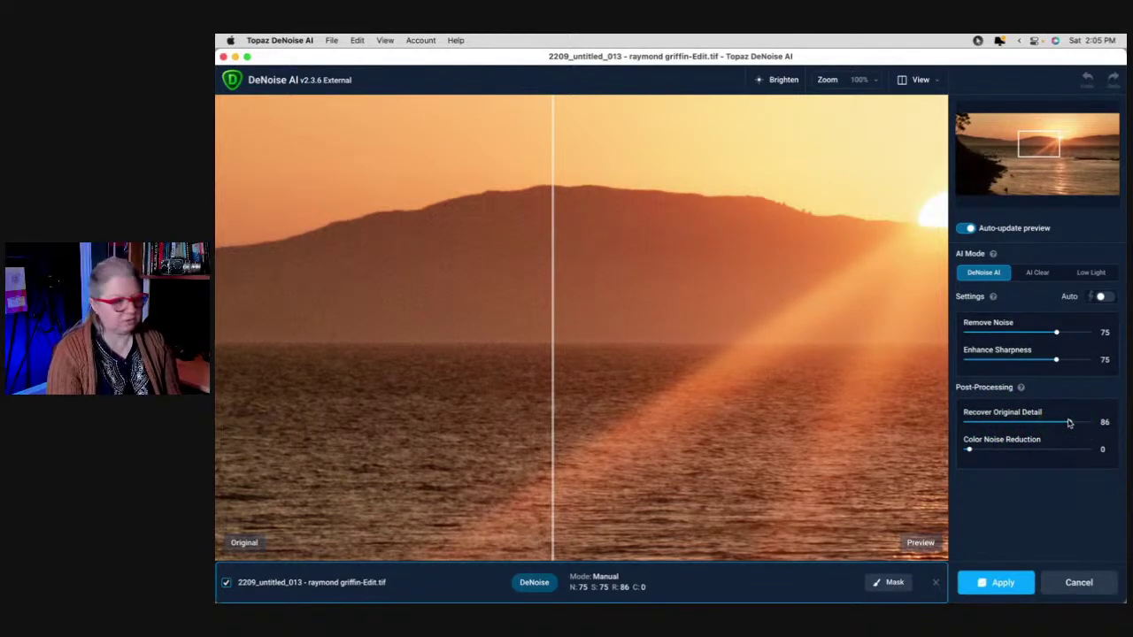
left_click_drag(839, 365, 769, 337)
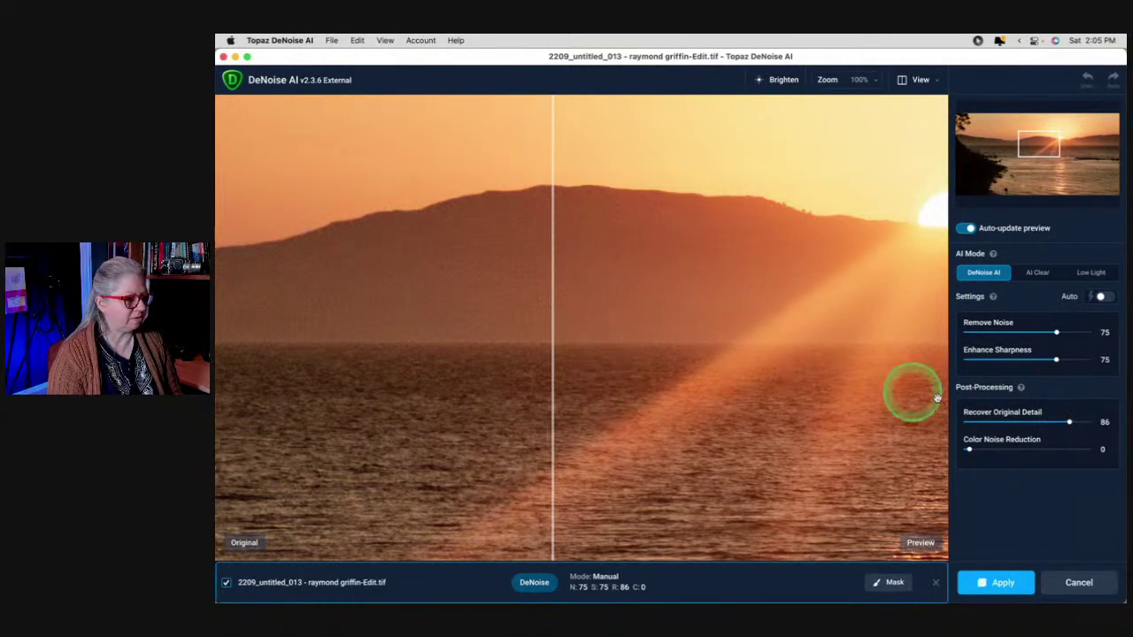
mouse_move(990, 424)
left_mouse_down()
mouse_move(968, 422)
mouse_move(1003, 423)
left_mouse_up()
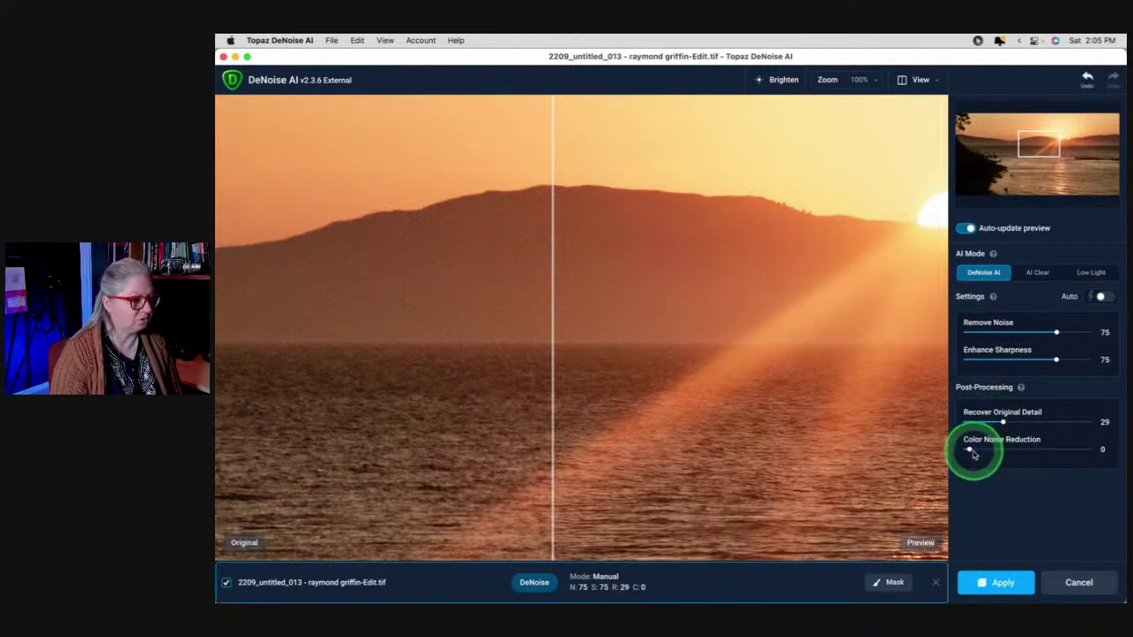
left_click_drag(971, 450, 972, 450)
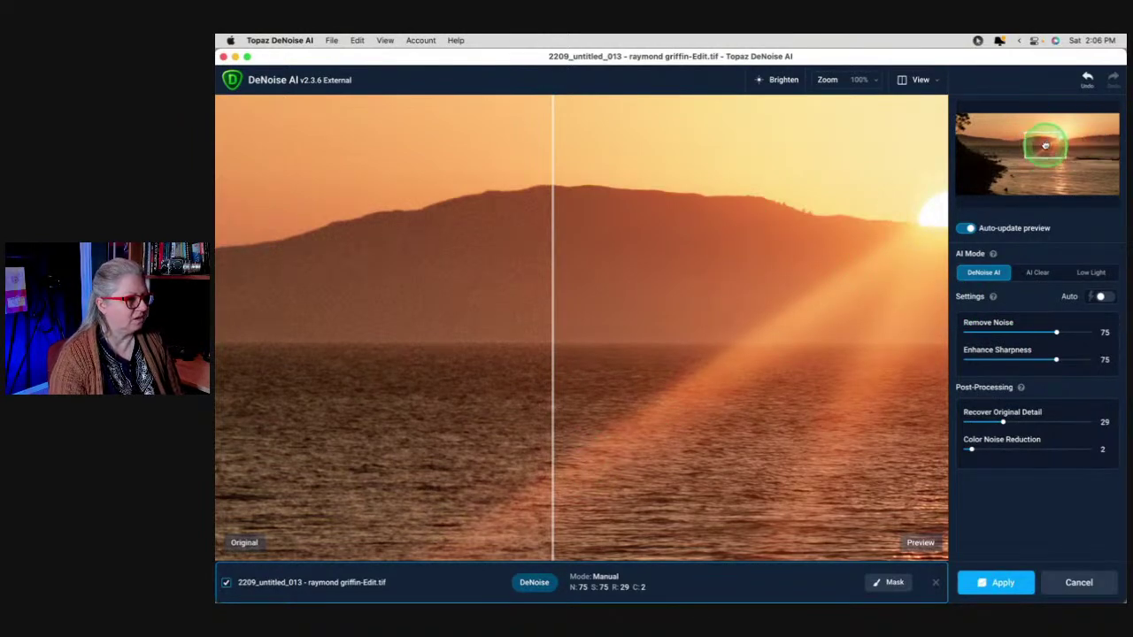
left_click_drag(1036, 147, 1012, 159)
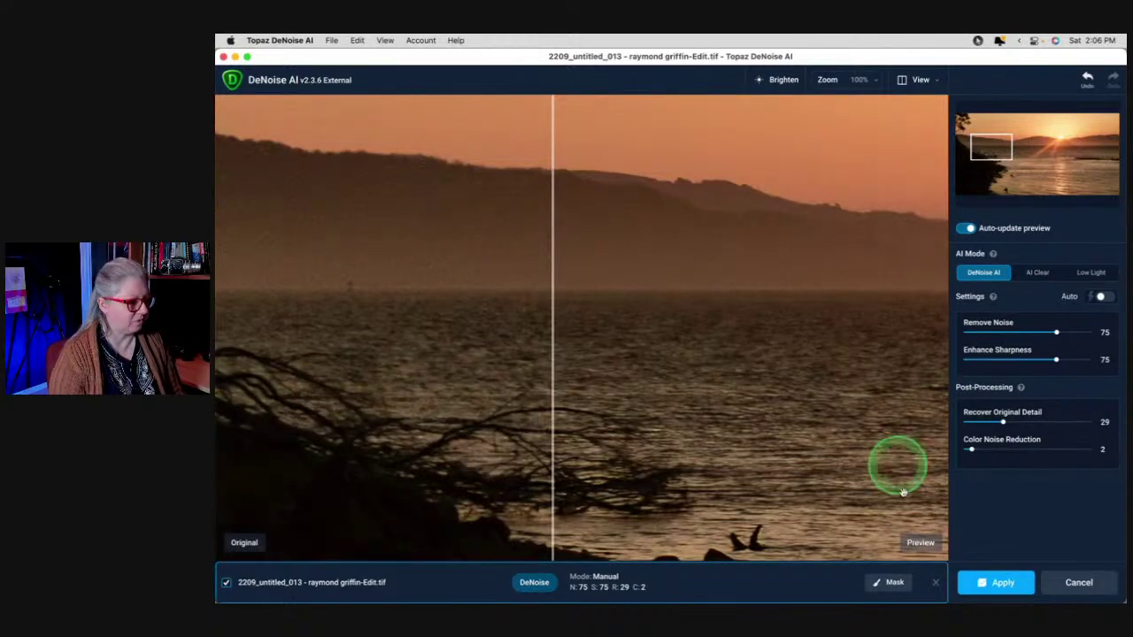
left_click(1006, 582)
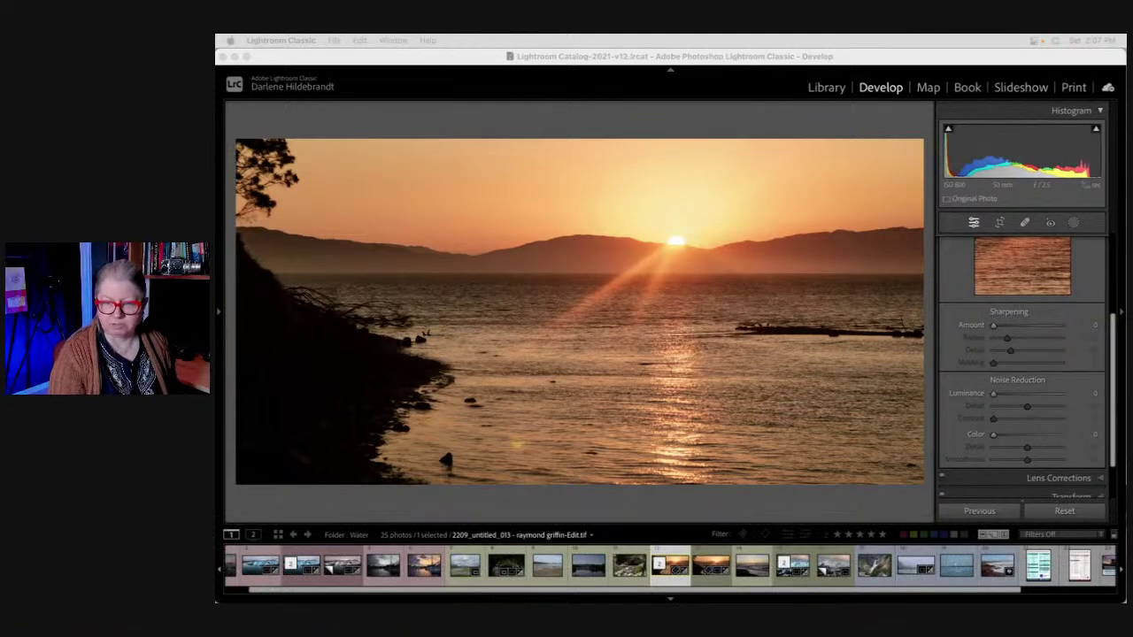
In Grid view, move the denoised TIFF after the raw original and select both photos
left_click(753, 124)
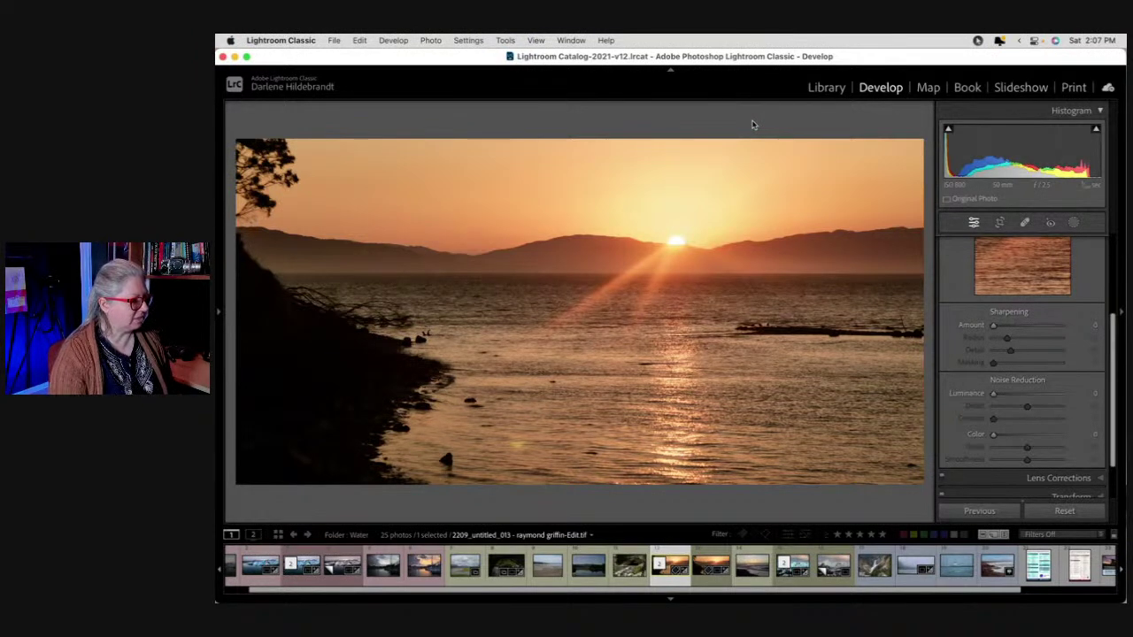
left_click(709, 564)
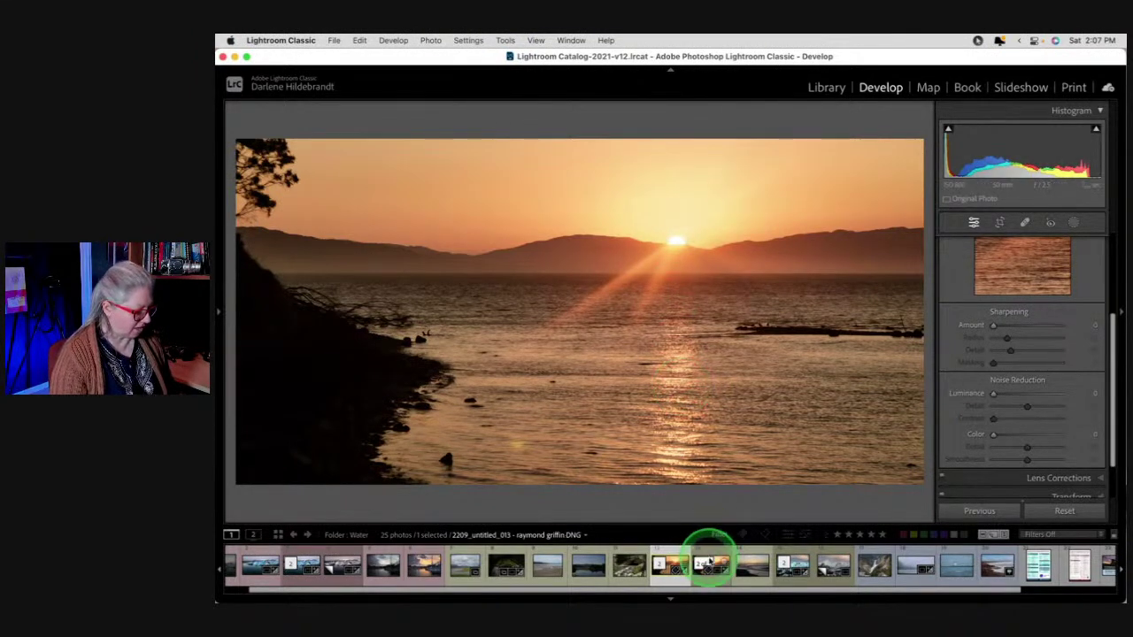
key("backslash")
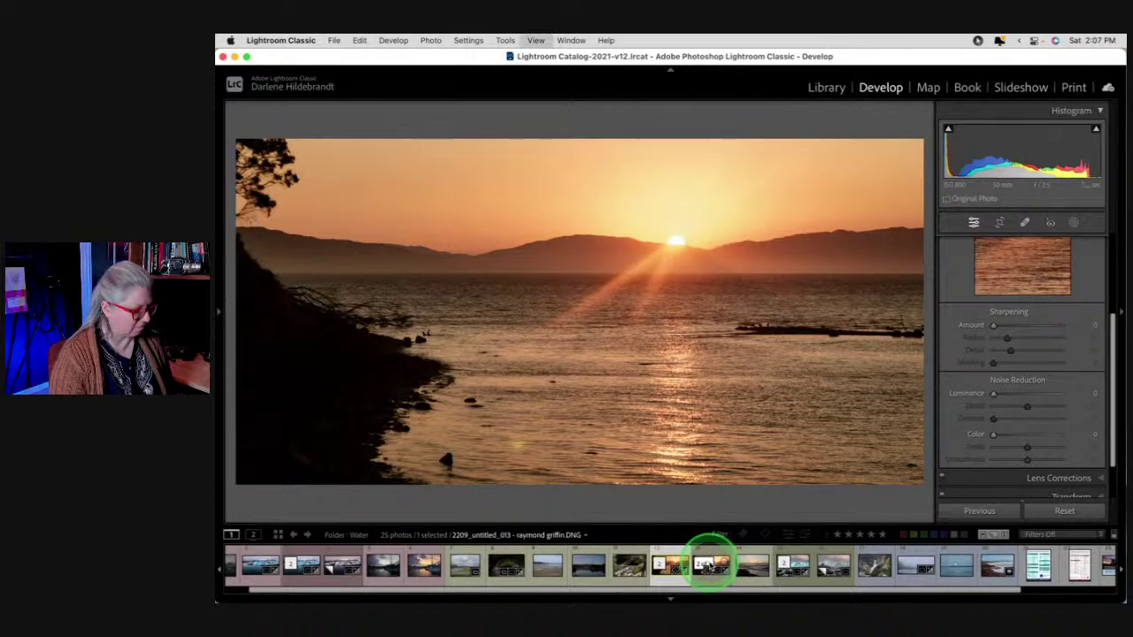
key("g")
left_click(460, 440)
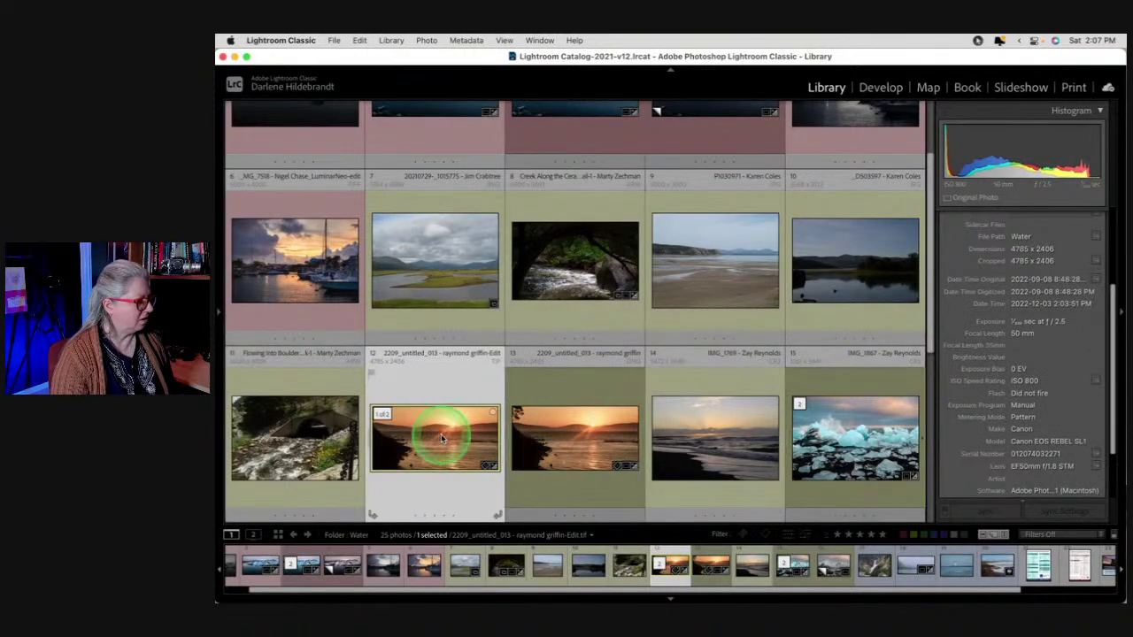
left_click_drag(442, 439, 590, 443)
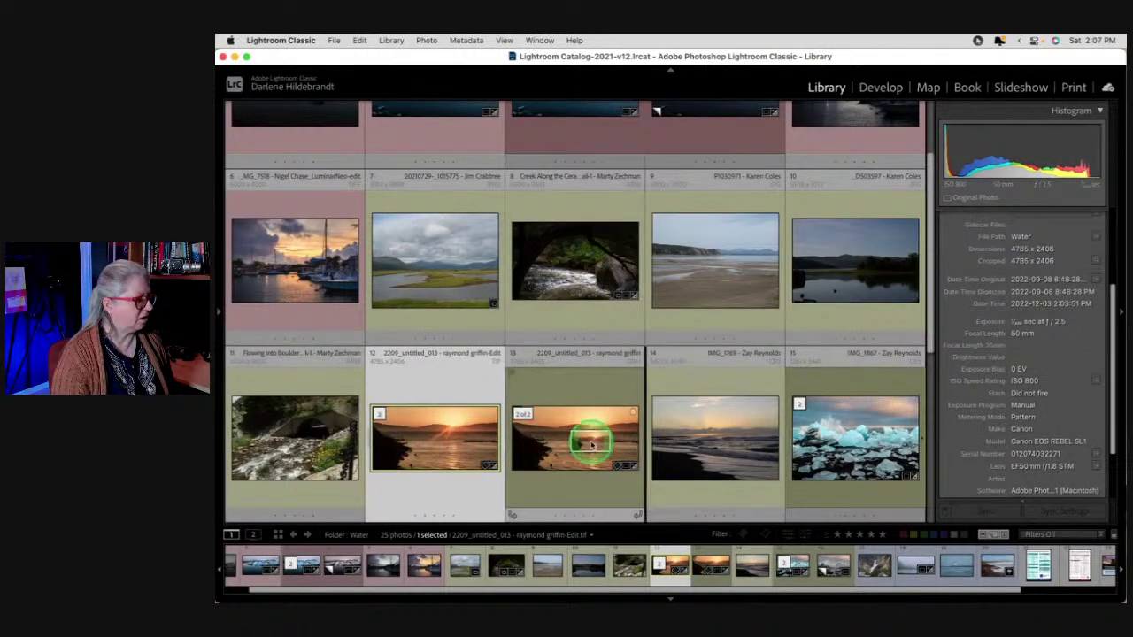
left_click(435, 454, "super")
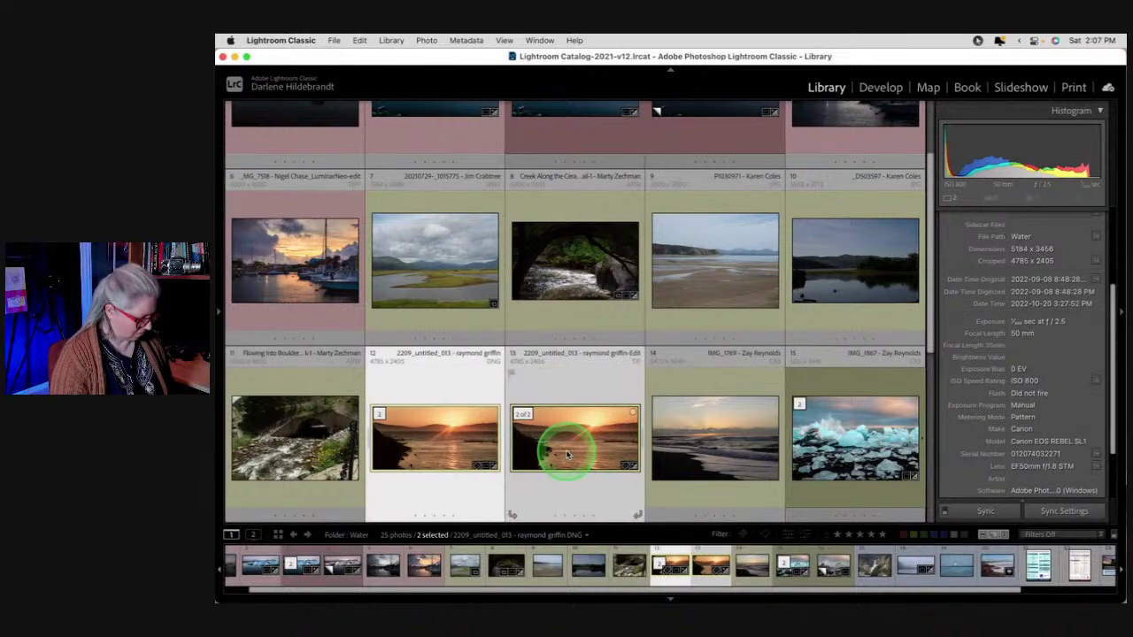
Compare the two versions side by side with panels hidden, zooming in on the sun and water
key("c")
key("F7")
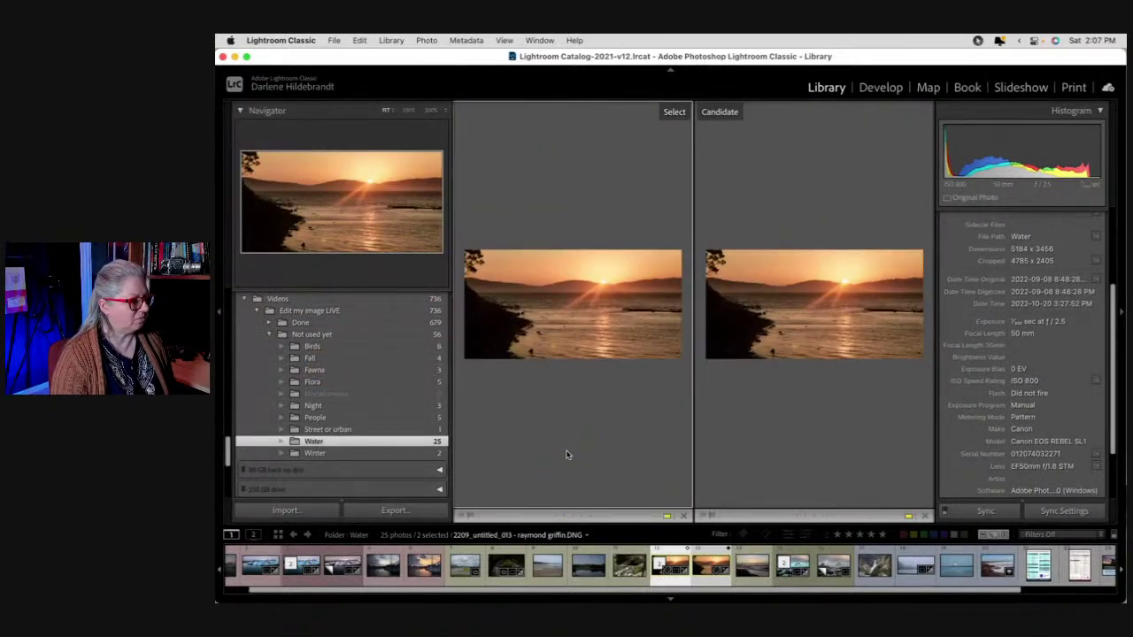
key("Tab")
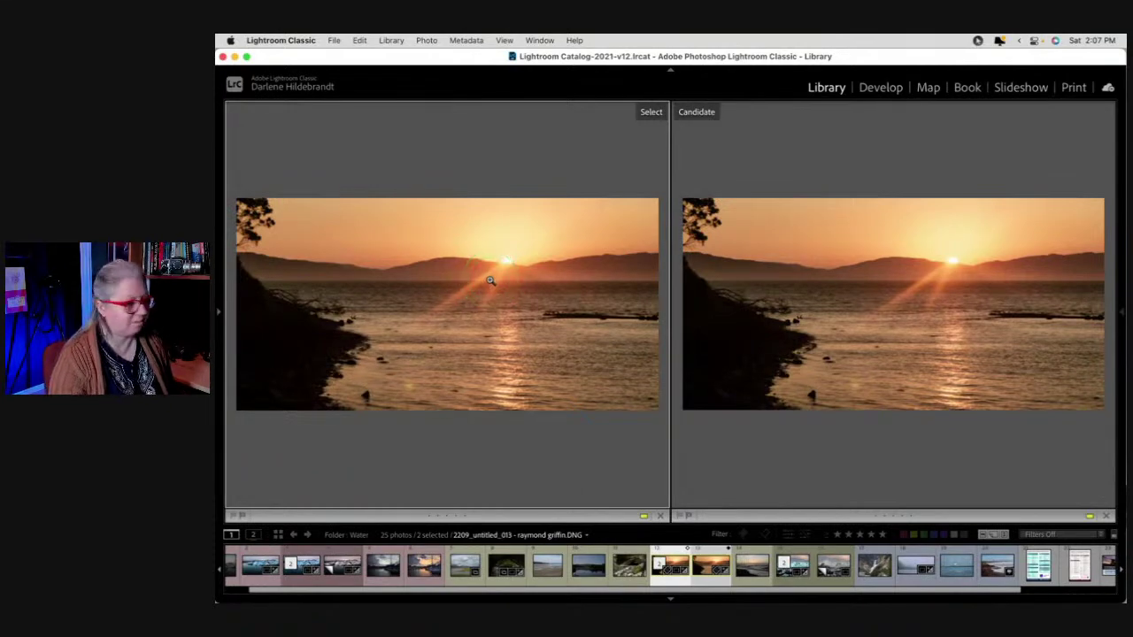
left_click(475, 269)
left_click(475, 269)
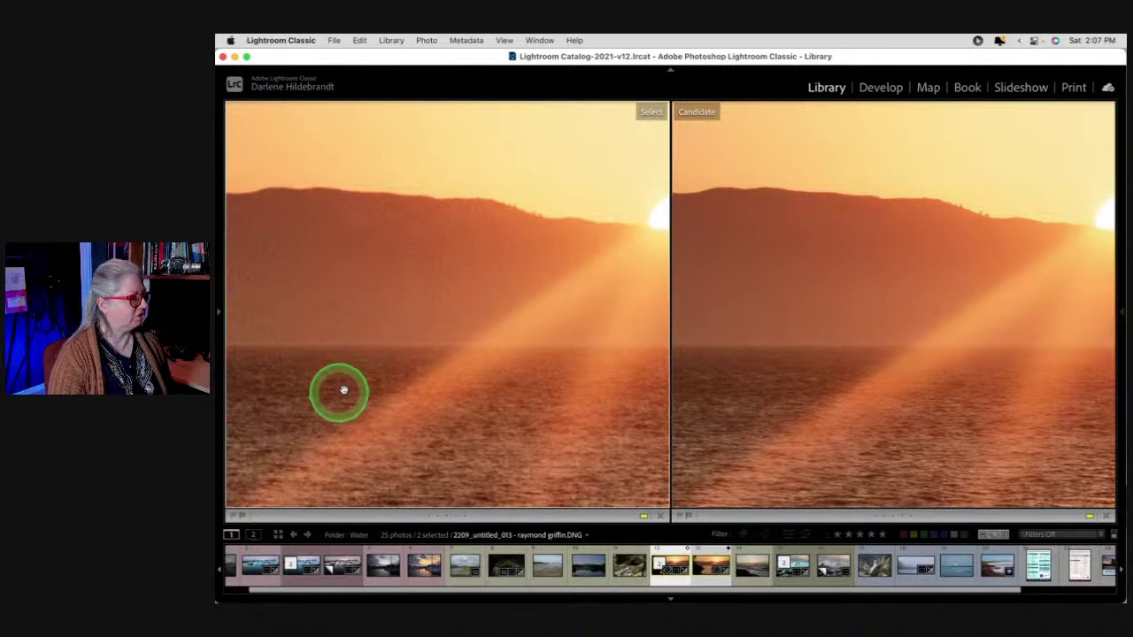
left_click_drag(452, 380, 470, 341)
left_click(303, 325)
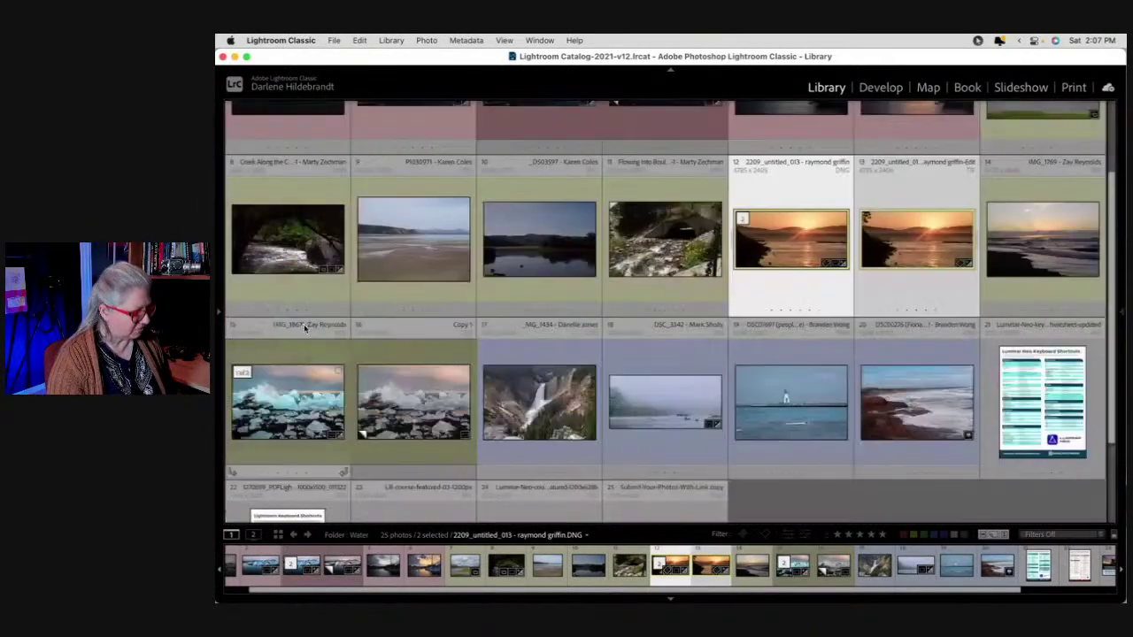
Send the original raw lake DNG to Luminar Neo as a TIFF copy with Lightroom adjustments
key("g")
left_click(809, 395)
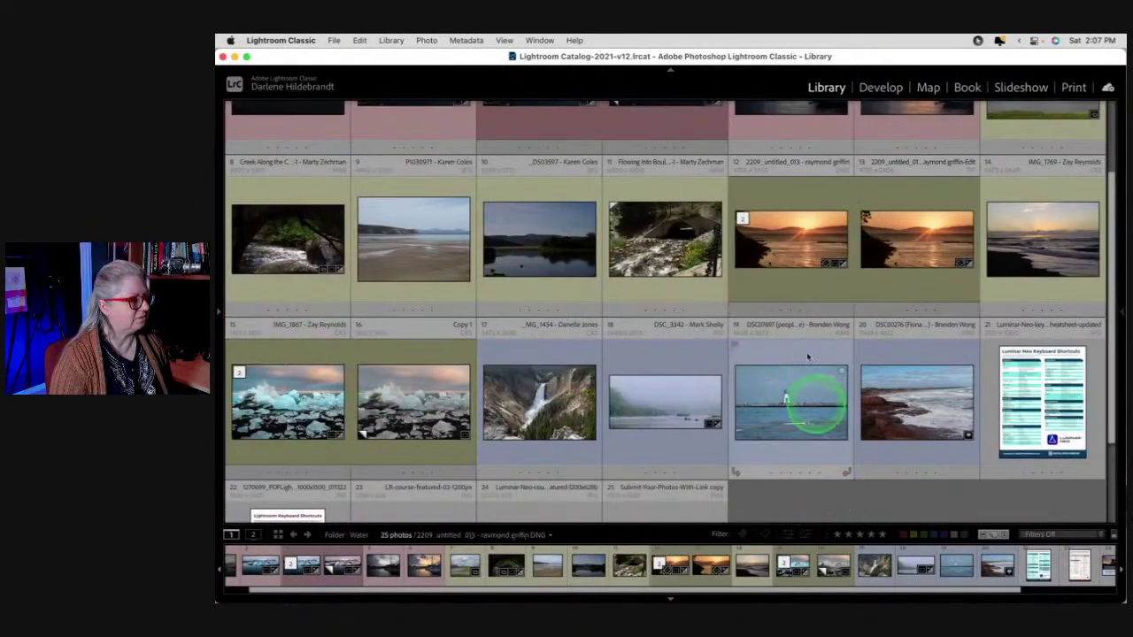
left_click(785, 247)
right_click(785, 250)
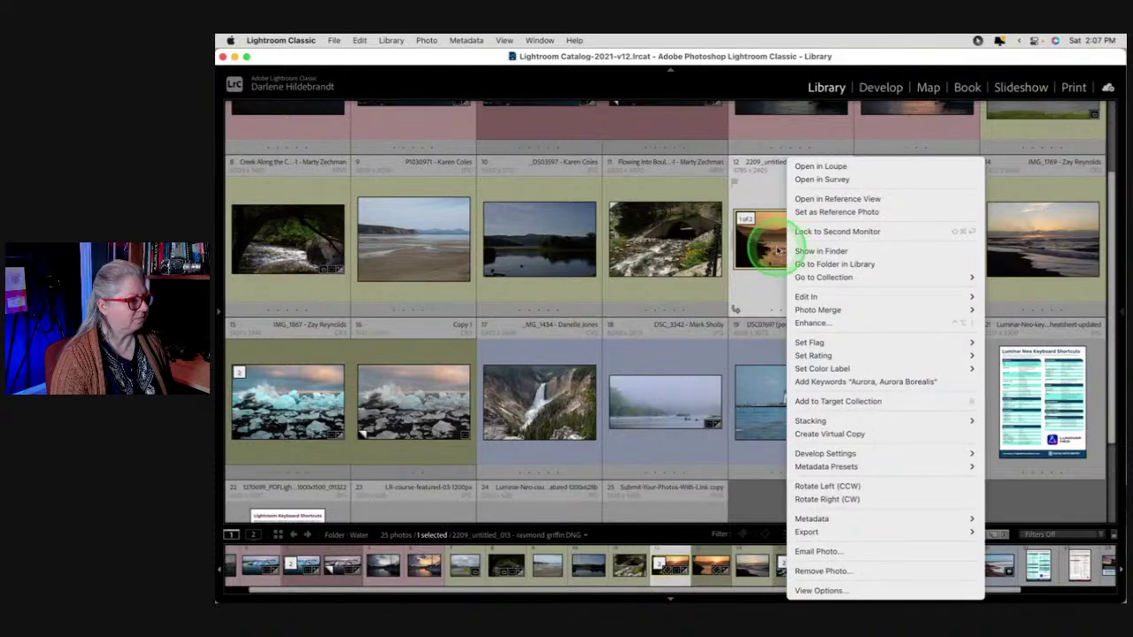
mouse_move(800, 296)
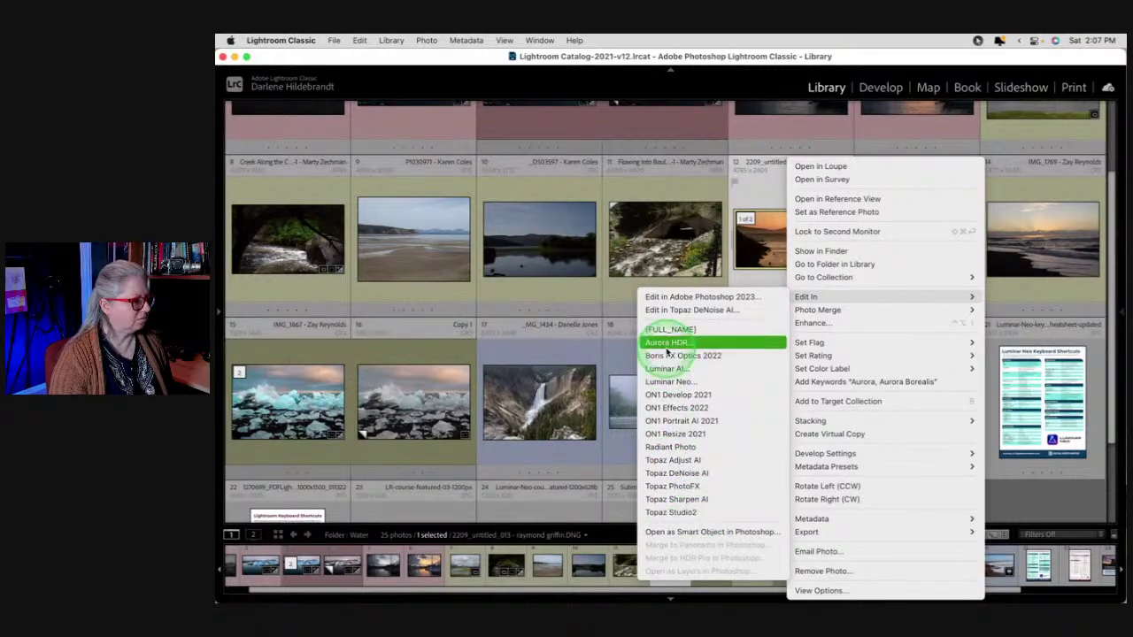
left_click(668, 382)
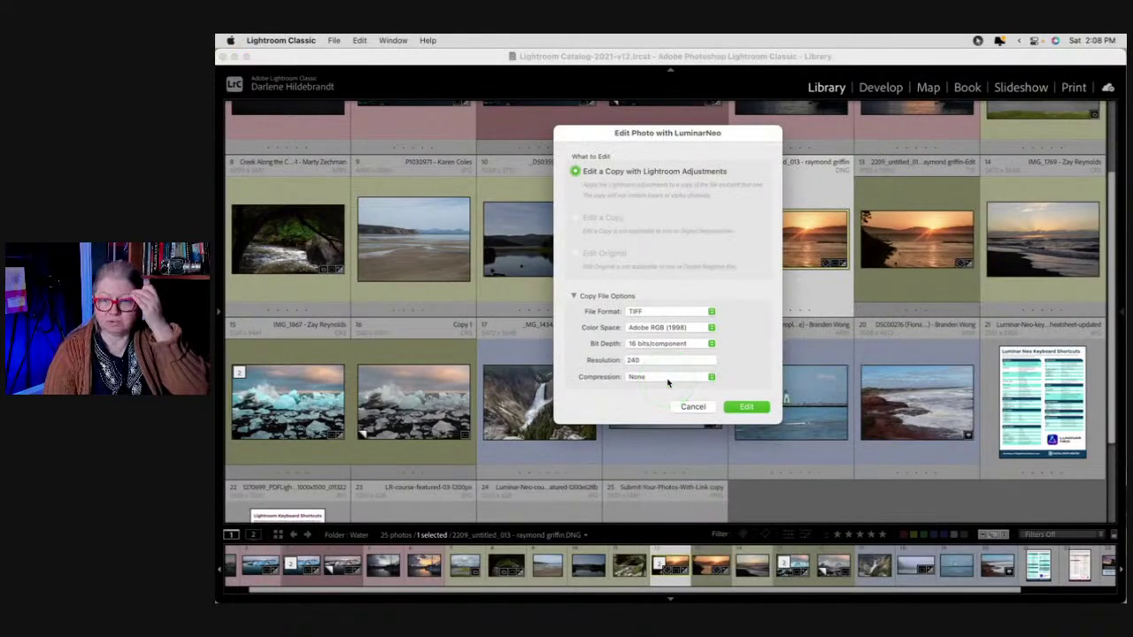
left_click(747, 406)
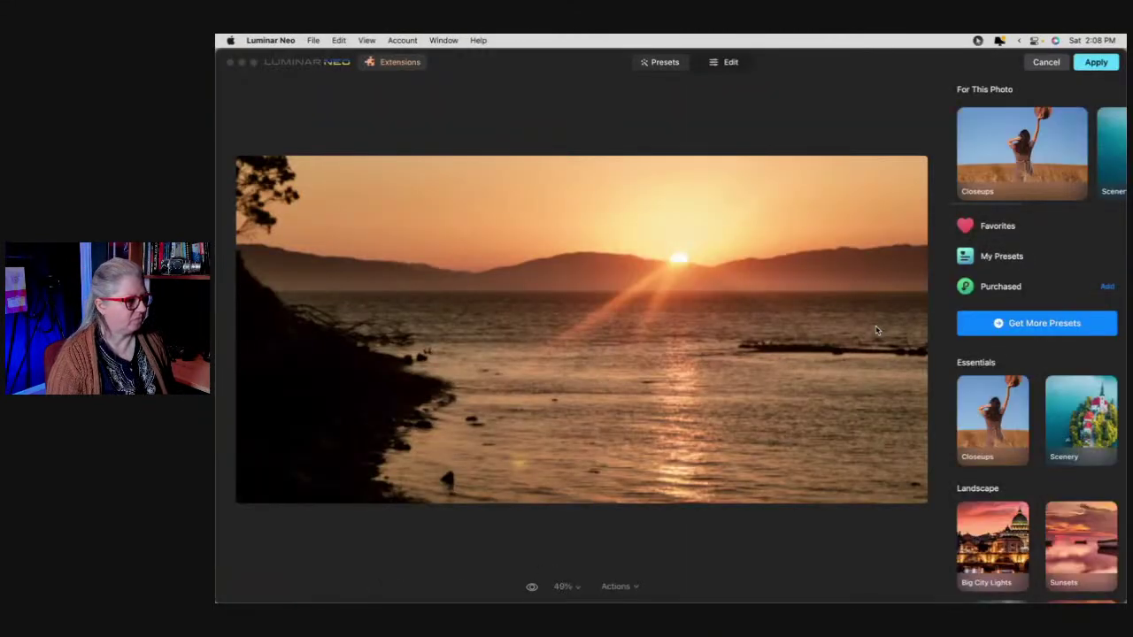
Switch Luminar Neo from Presets to the Edit tools panel for the sunset lake TIFF
left_click(823, 256)
left_click(728, 62)
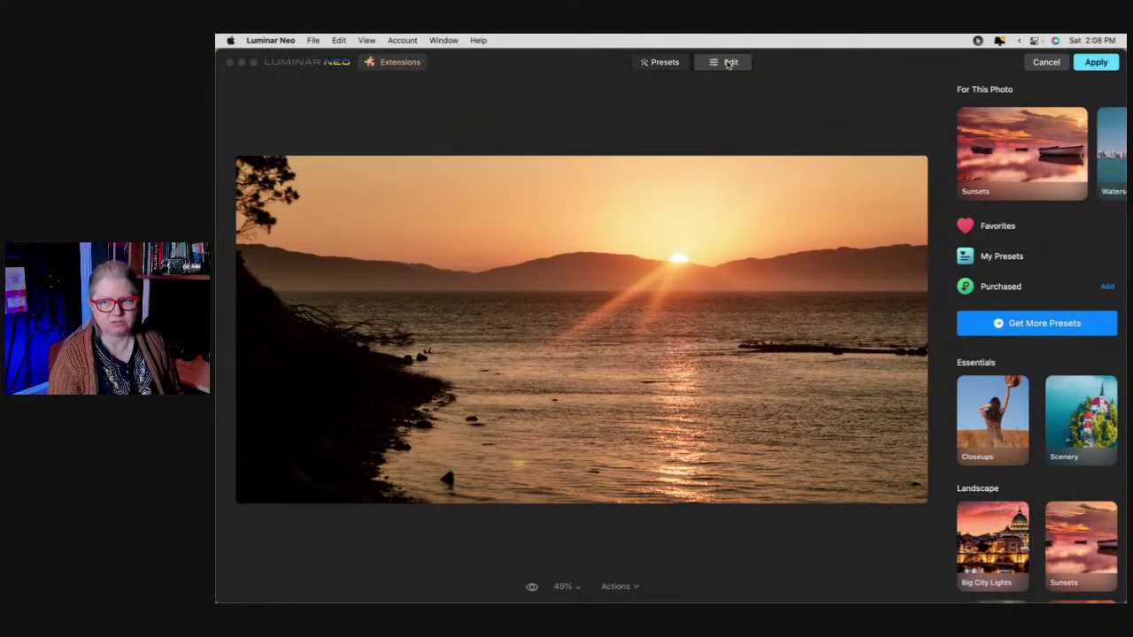
left_click(728, 62)
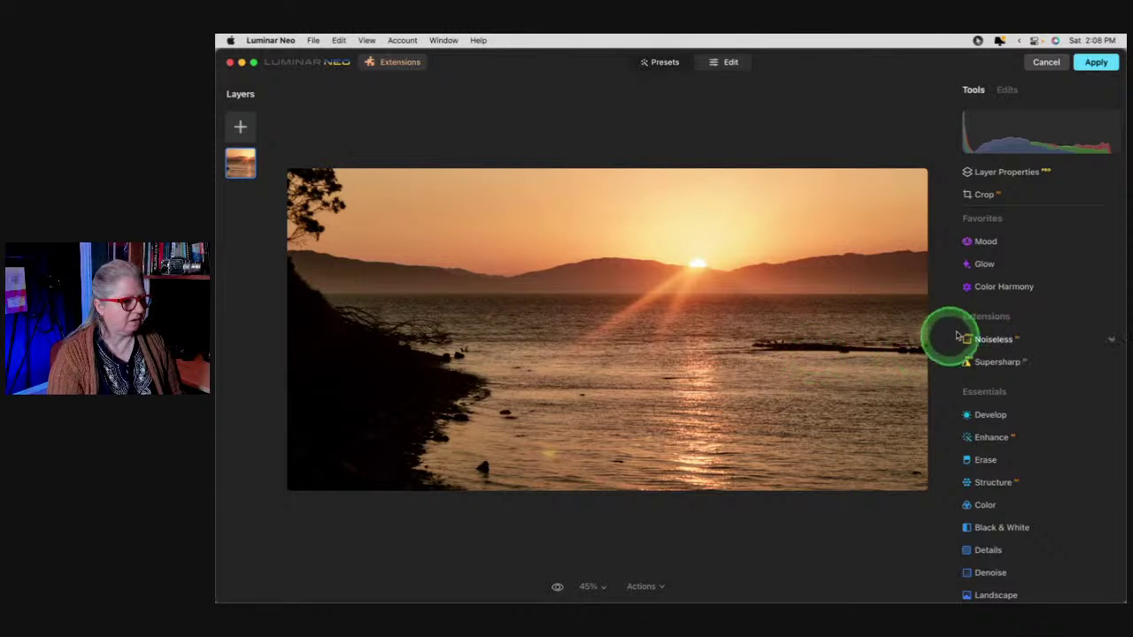
Apply Noiseless at Middle strength and compare before and after at 200% around the sun
left_click(1034, 343)
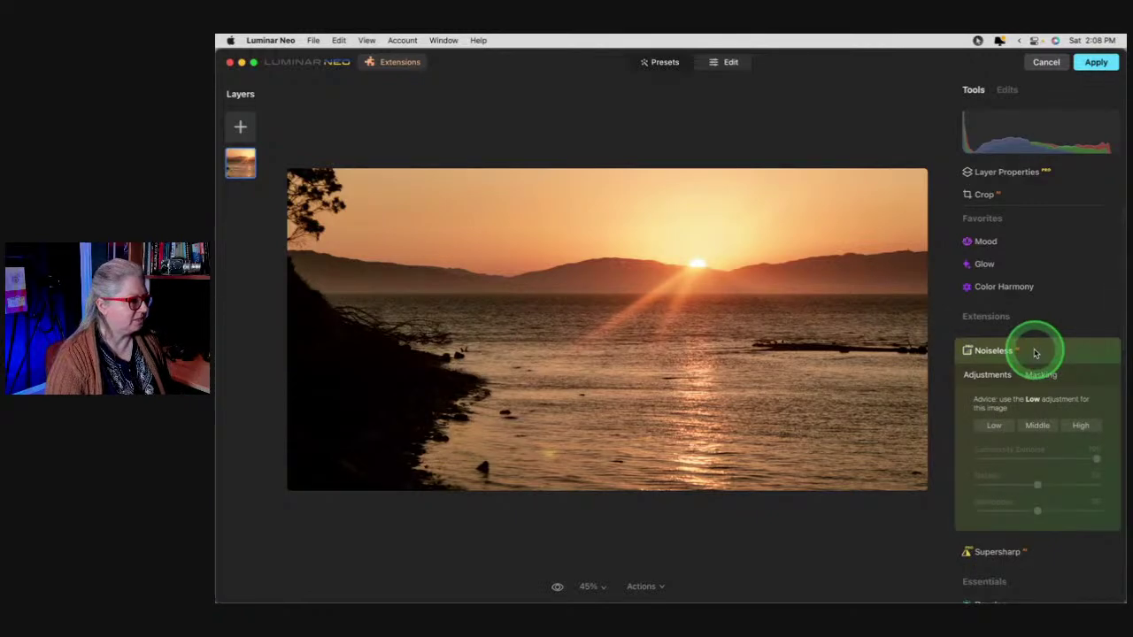
double_click(642, 275)
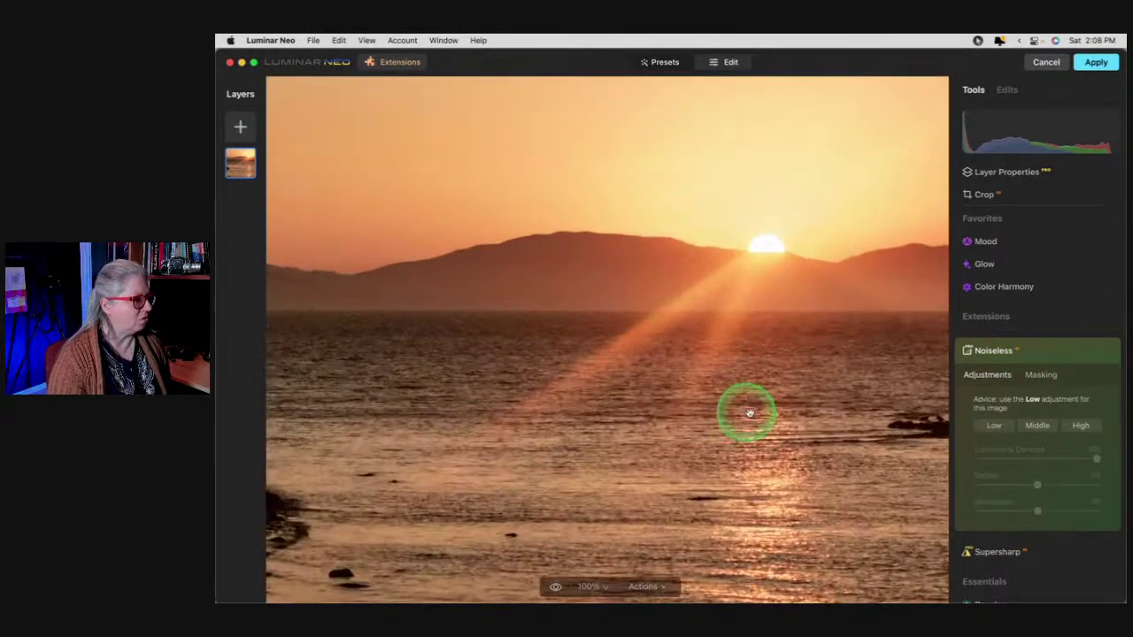
left_click(1037, 426)
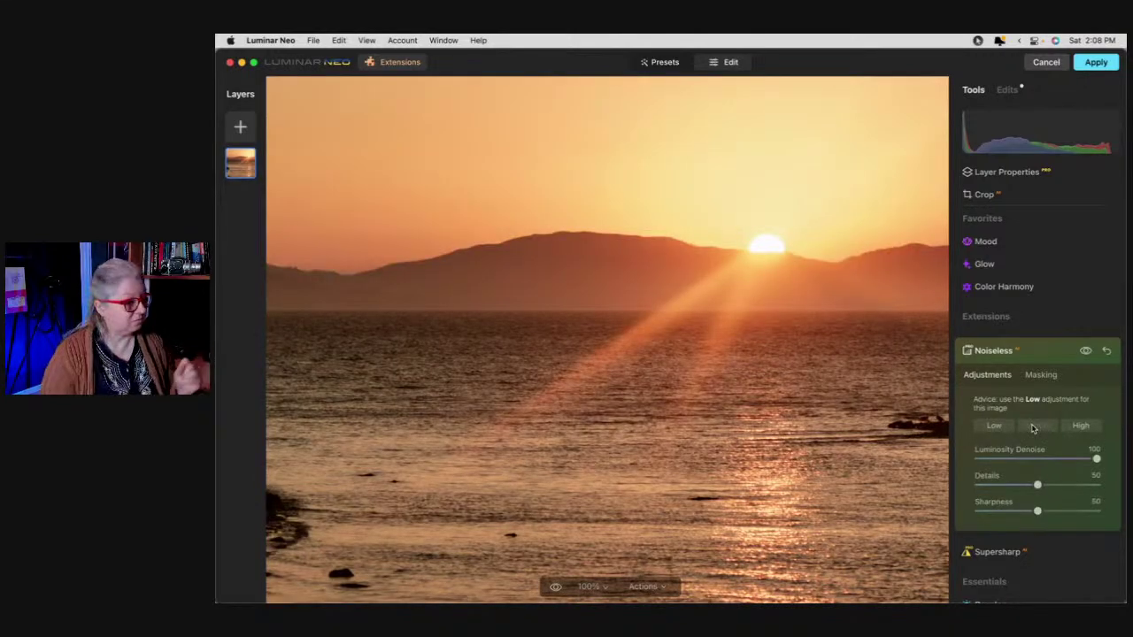
left_click(1086, 350)
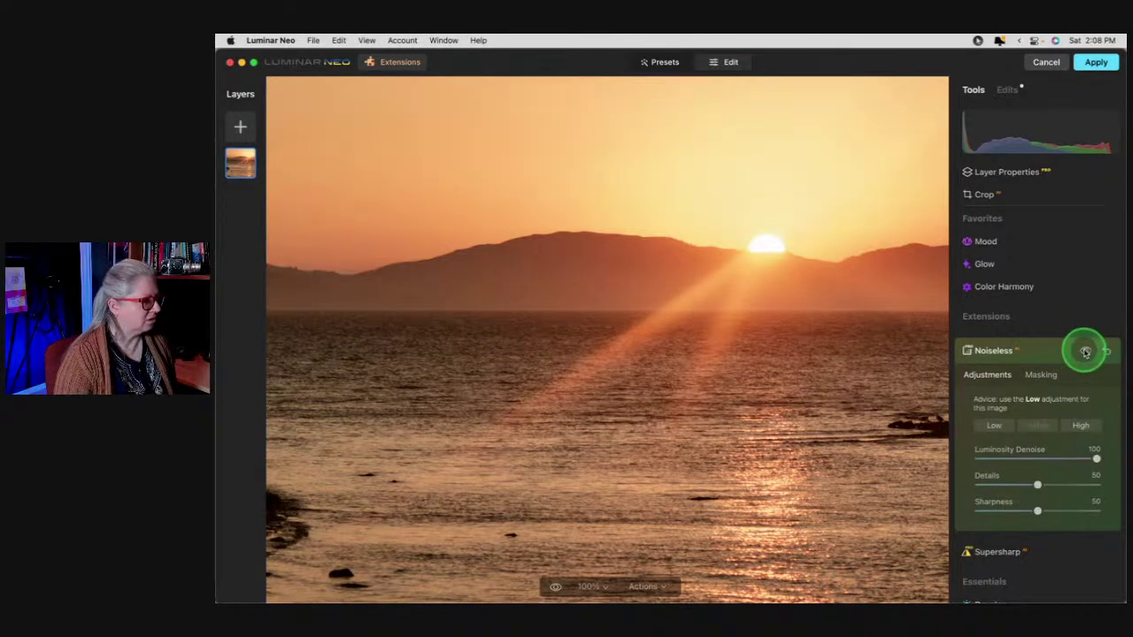
key("super+equal")
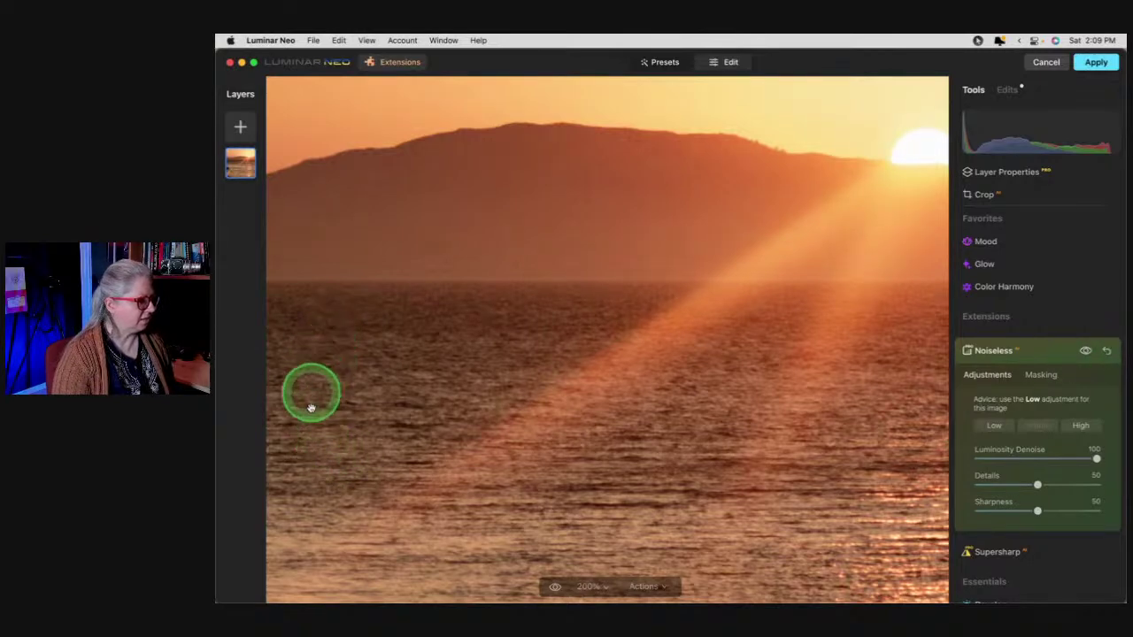
left_click_drag(832, 558, 766, 508)
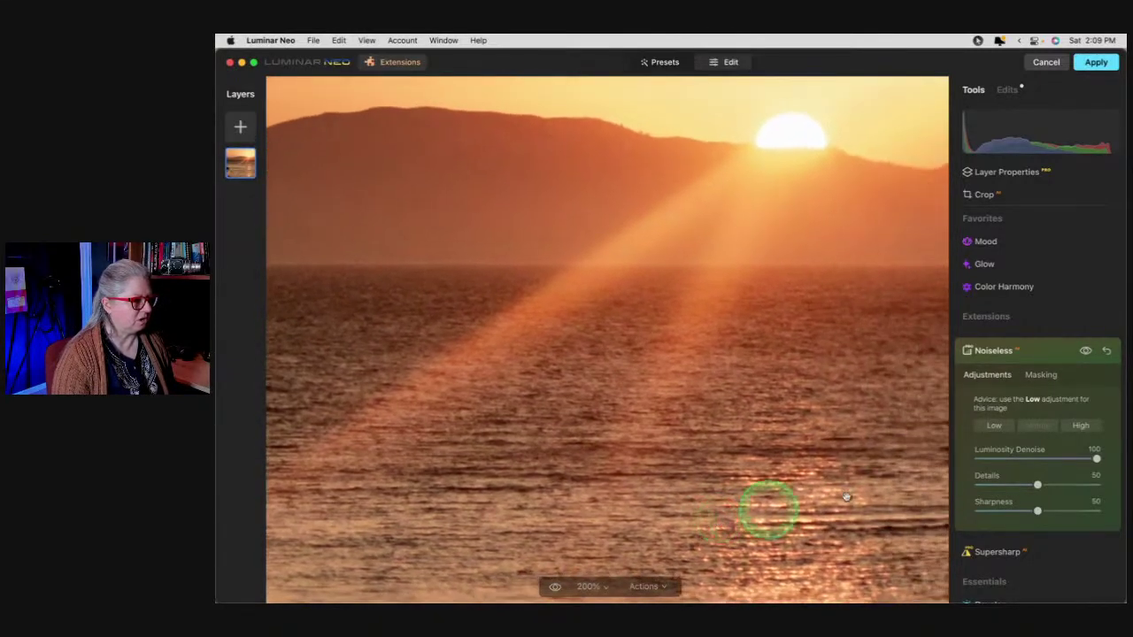
left_click(1086, 352)
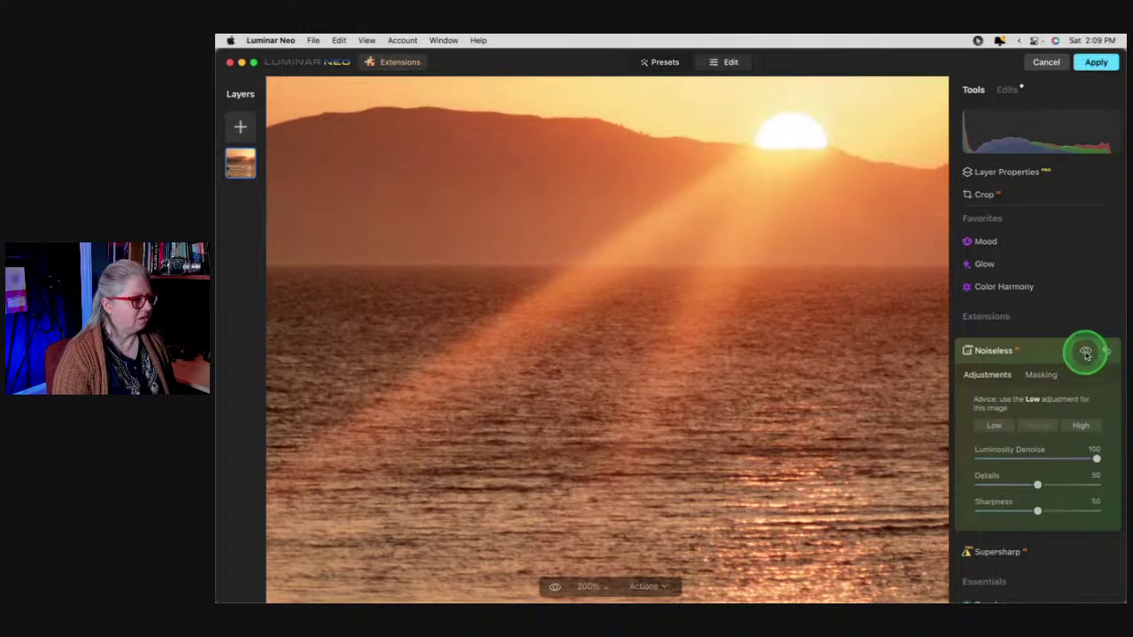
left_click(1087, 353)
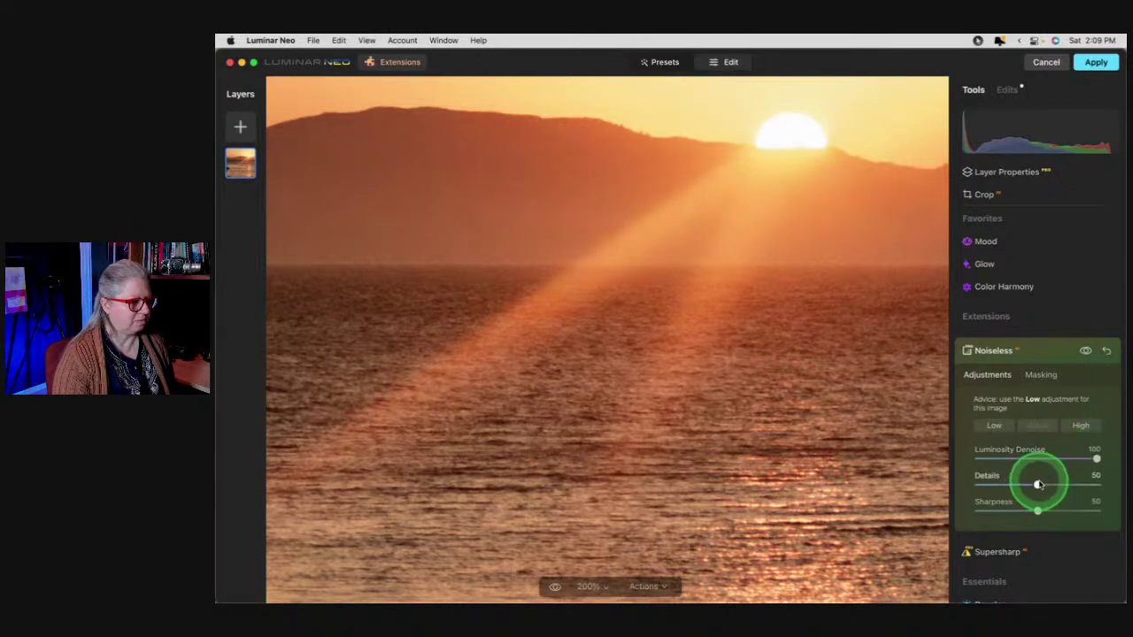
Keep Middle strength and set Noiseless Details to 45 and Sharpness to 44
mouse_move(1037, 484)
left_mouse_down()
mouse_move(1103, 475)
mouse_move(1045, 485)
mouse_move(1112, 509)
mouse_move(1012, 512)
mouse_move(1042, 484)
mouse_move(1031, 484)
left_mouse_up()
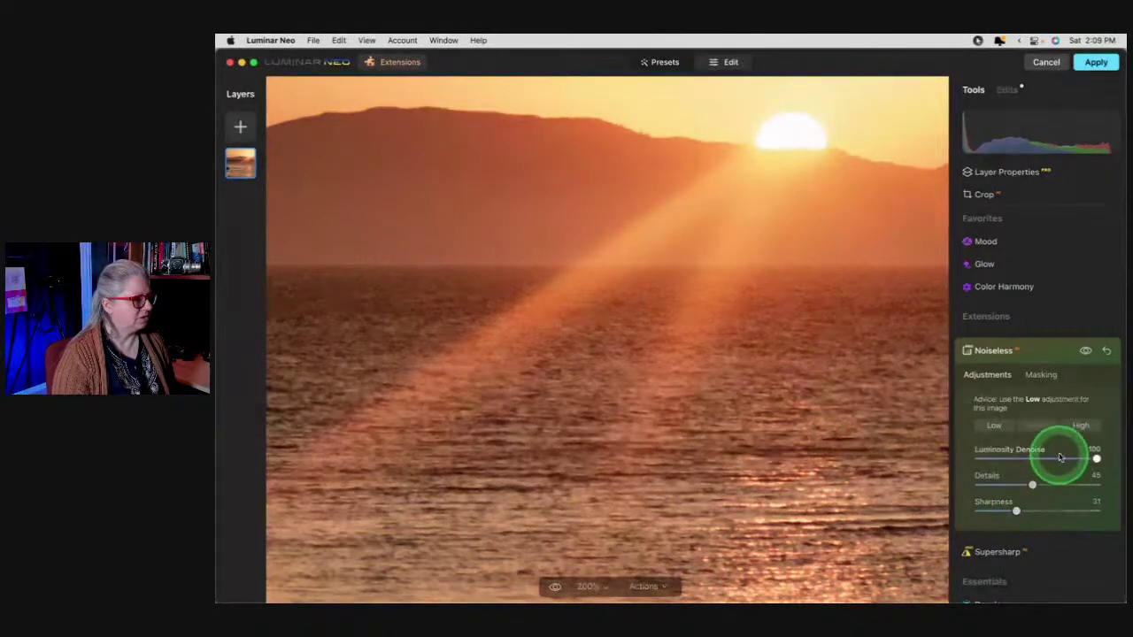
left_click(1081, 427)
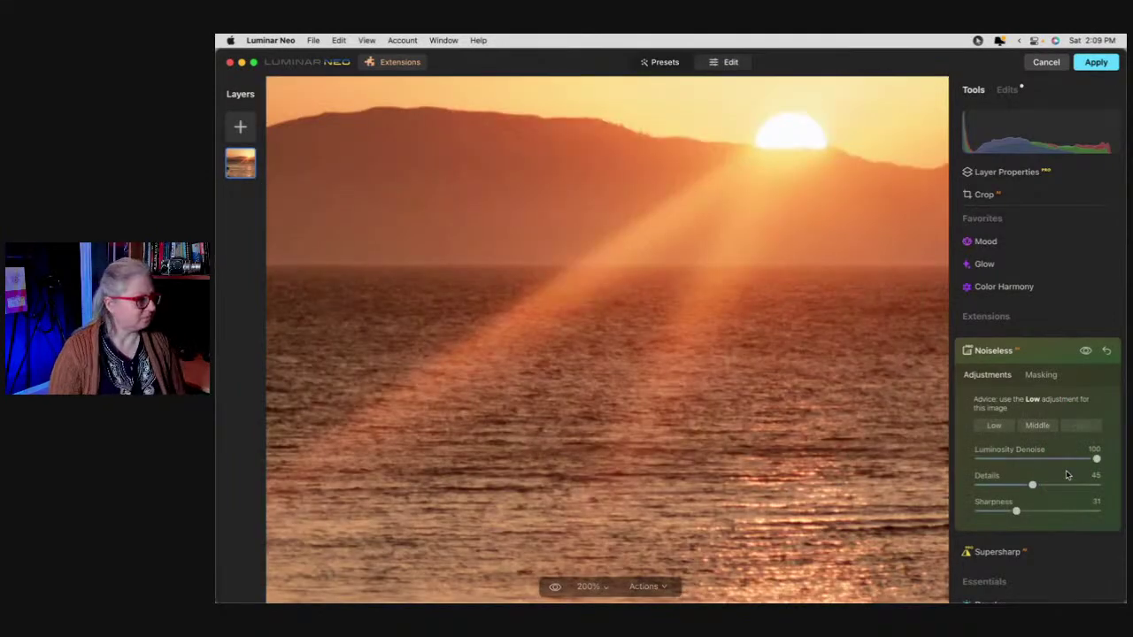
left_click_drag(1052, 475, 1033, 484)
left_click(1037, 426)
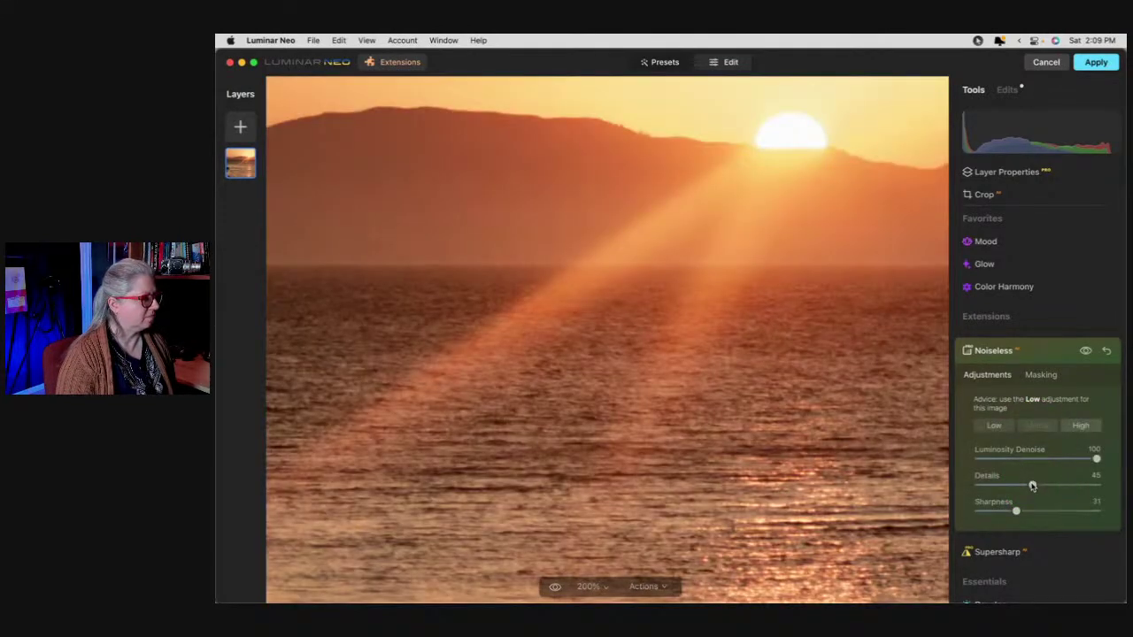
left_click(1085, 351)
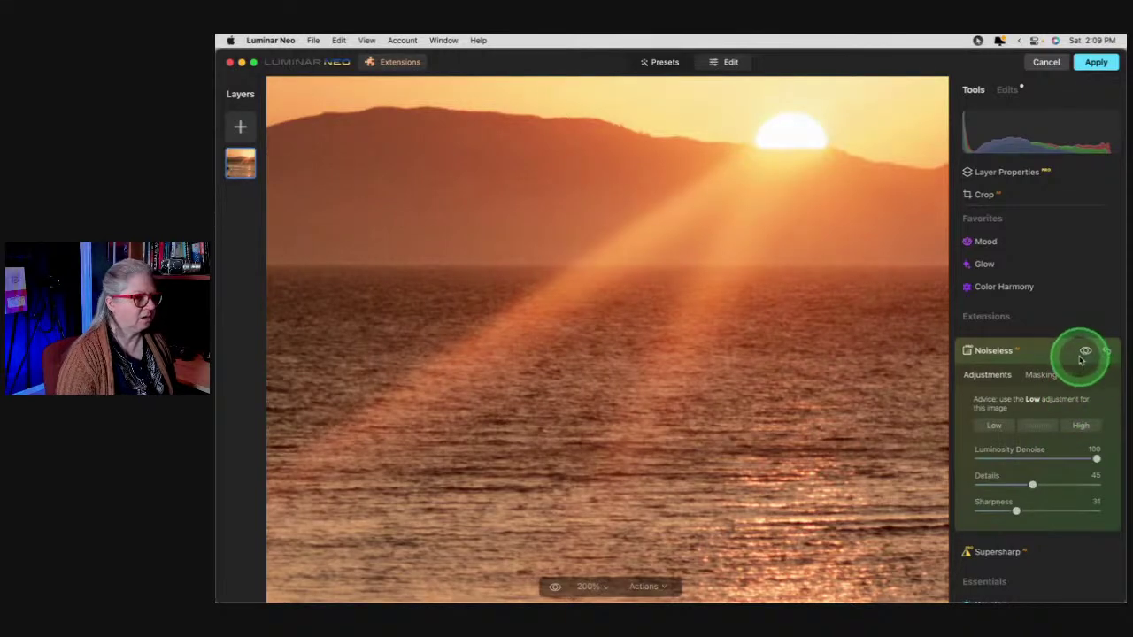
left_click_drag(1015, 512, 1027, 510)
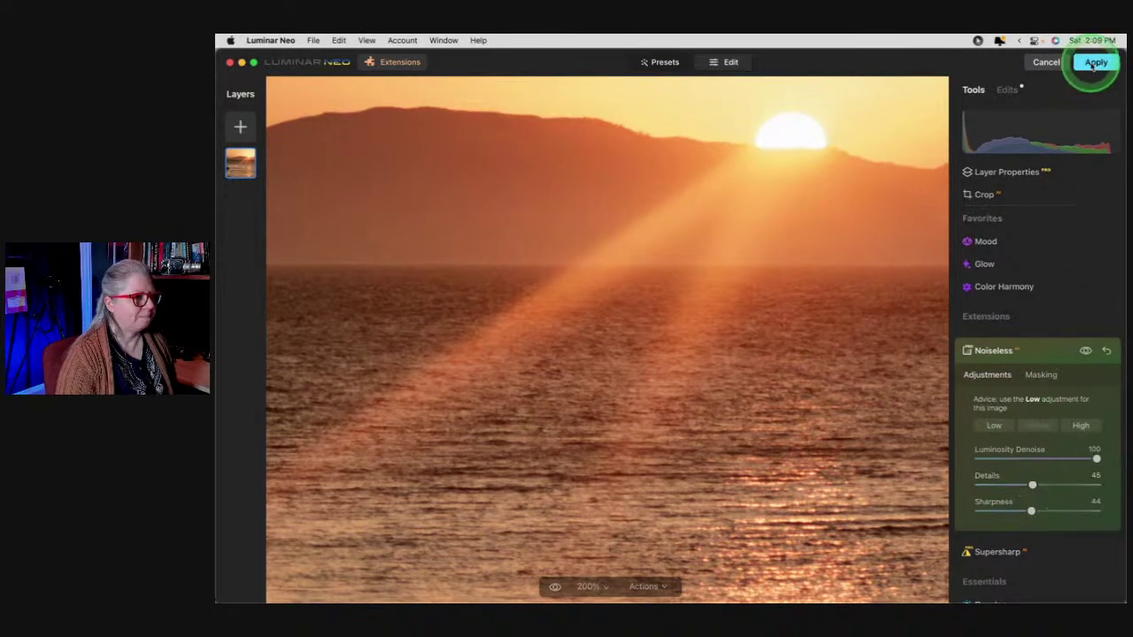
left_click(1043, 351)
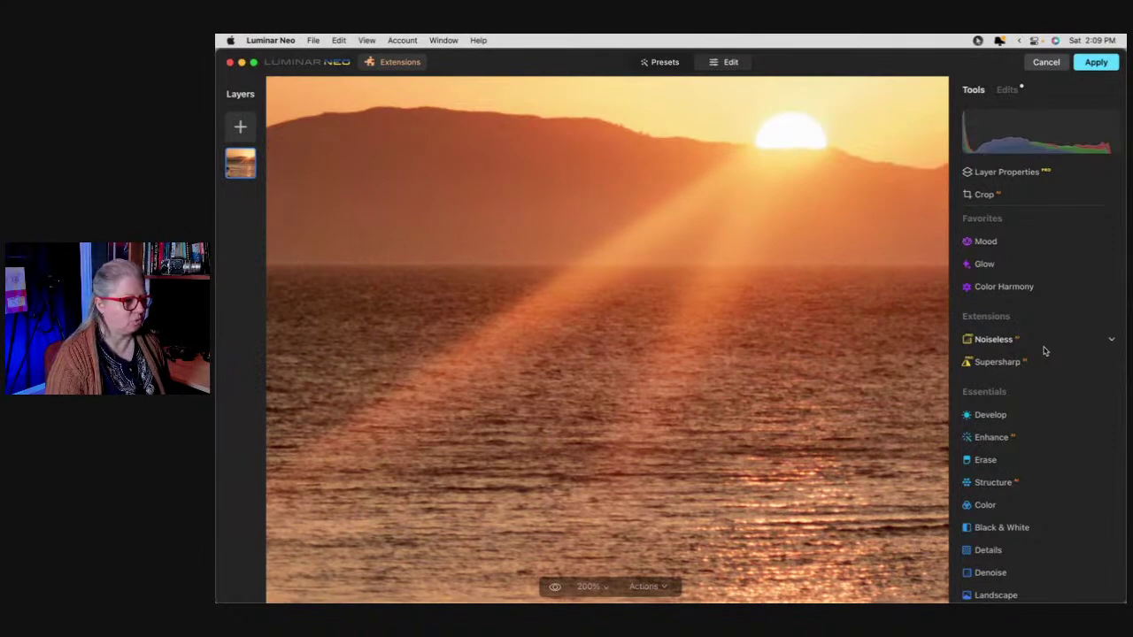
Set Denoise's advanced Luminosity to 51 and Color to 6
scroll(1035, 354, "down", 5)
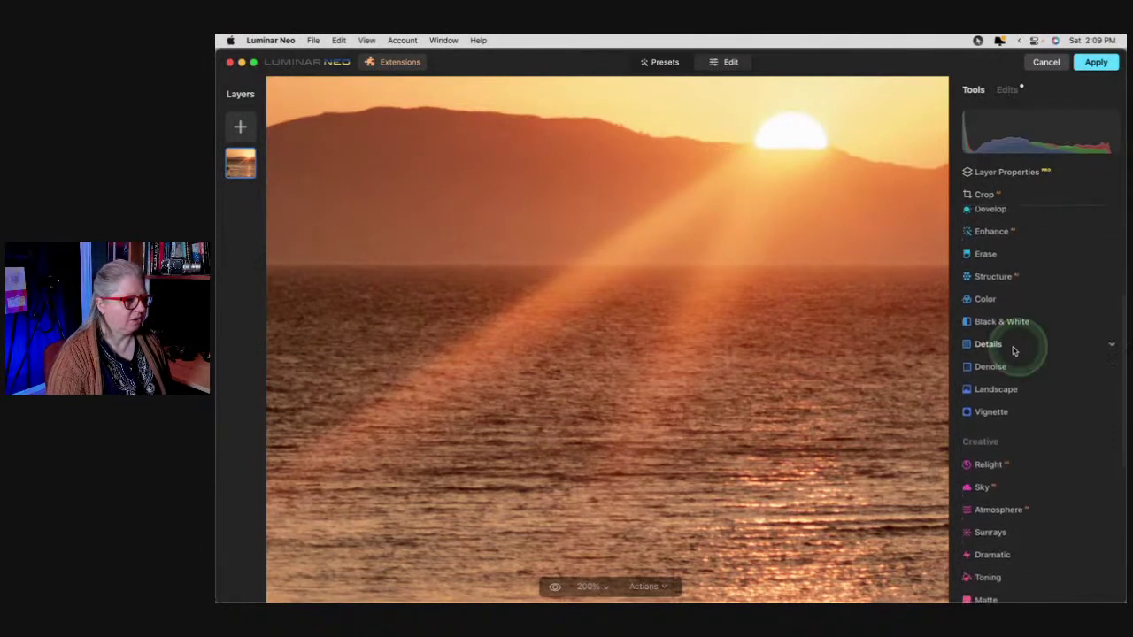
left_click(990, 367)
left_click(986, 417)
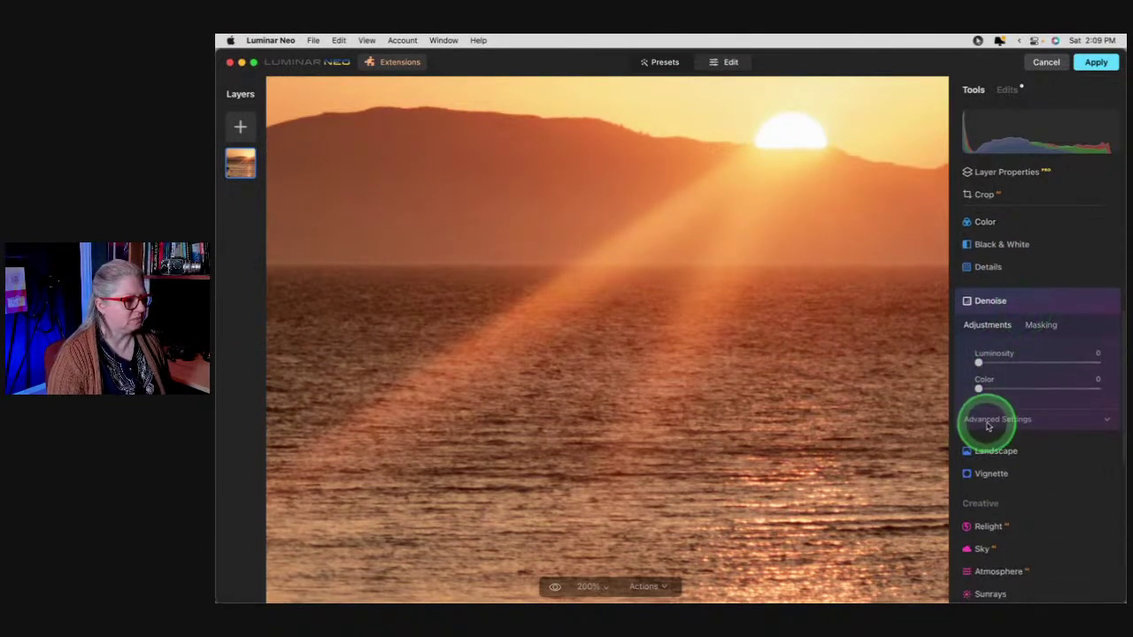
left_click_drag(978, 363, 985, 390)
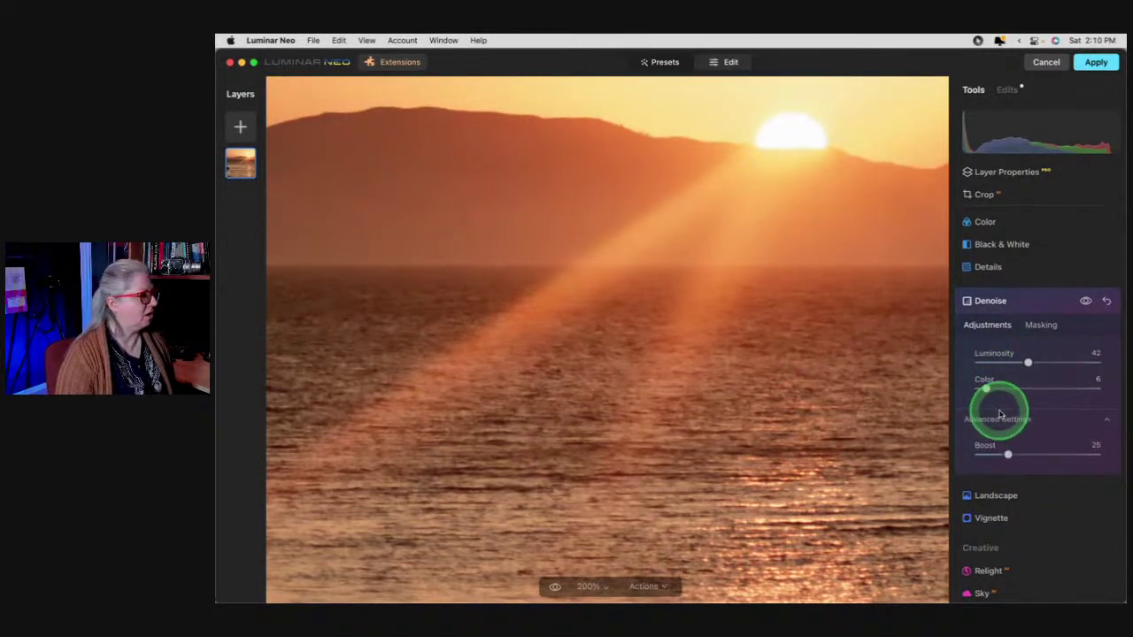
left_click_drag(737, 500, 817, 409)
mouse_move(1028, 363)
left_mouse_down()
mouse_move(1007, 360)
mouse_move(1039, 360)
left_mouse_up()
Set Details to Small 10, Medium 16, Sharpen 31 with sharpening Masking 78
left_click(1030, 301)
left_click(1021, 271)
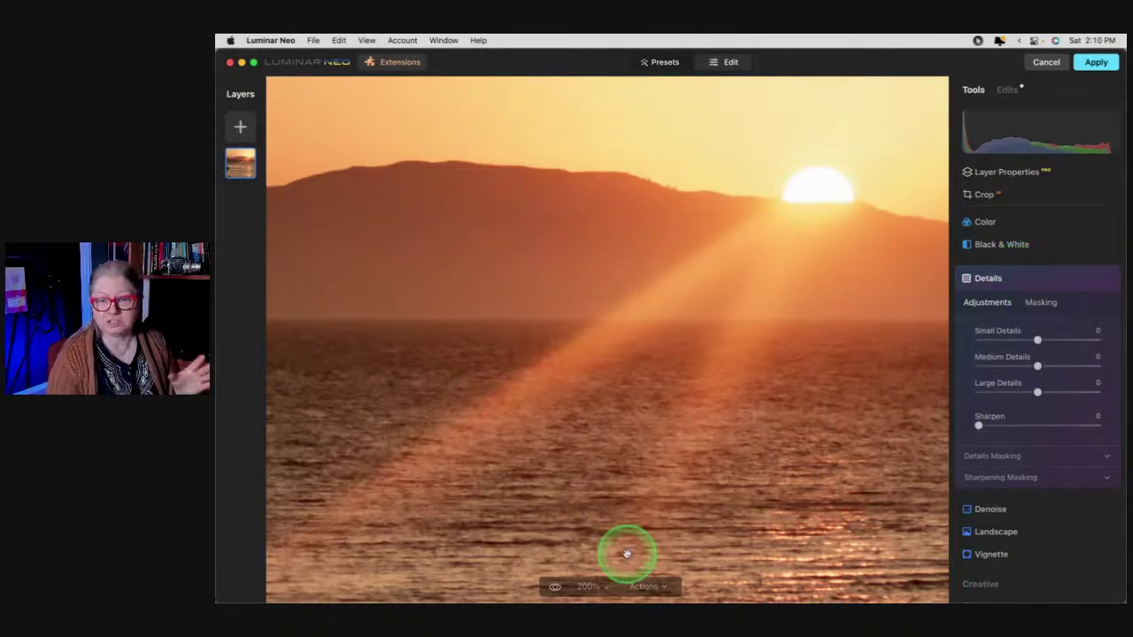
left_click_drag(952, 363, 1044, 367)
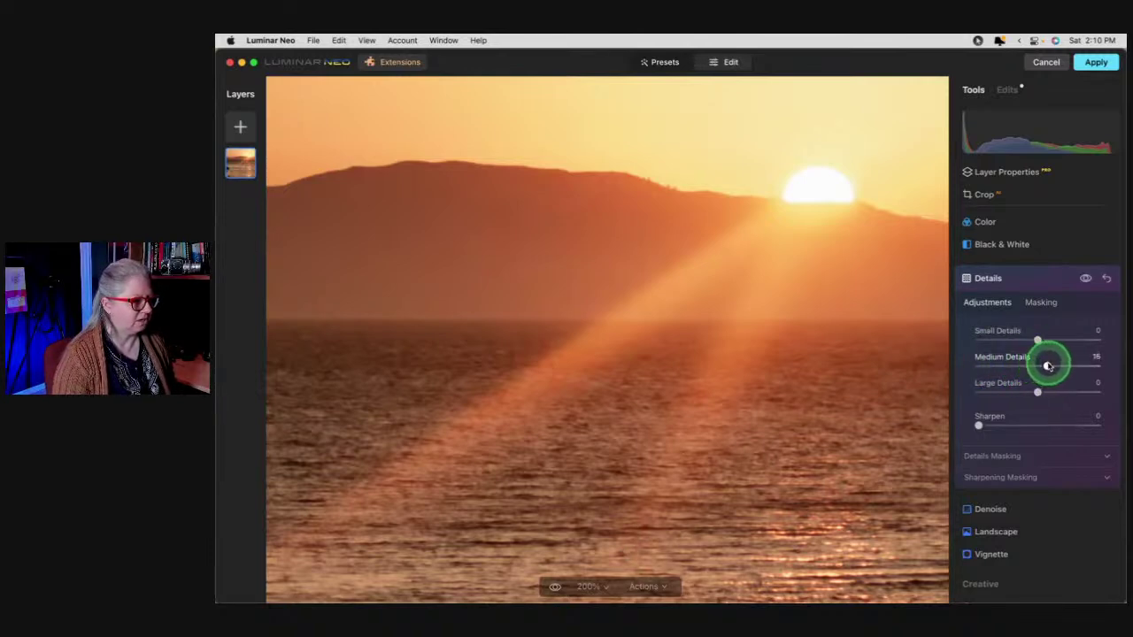
left_click_drag(978, 426, 995, 426)
left_click(994, 477)
left_click_drag(1007, 537, 1071, 538)
mouse_move(996, 426)
left_mouse_down()
mouse_move(1027, 426)
mouse_move(1015, 421)
left_mouse_up()
left_click_drag(1047, 366, 1045, 340)
left_click(1038, 341)
left_click(1086, 279)
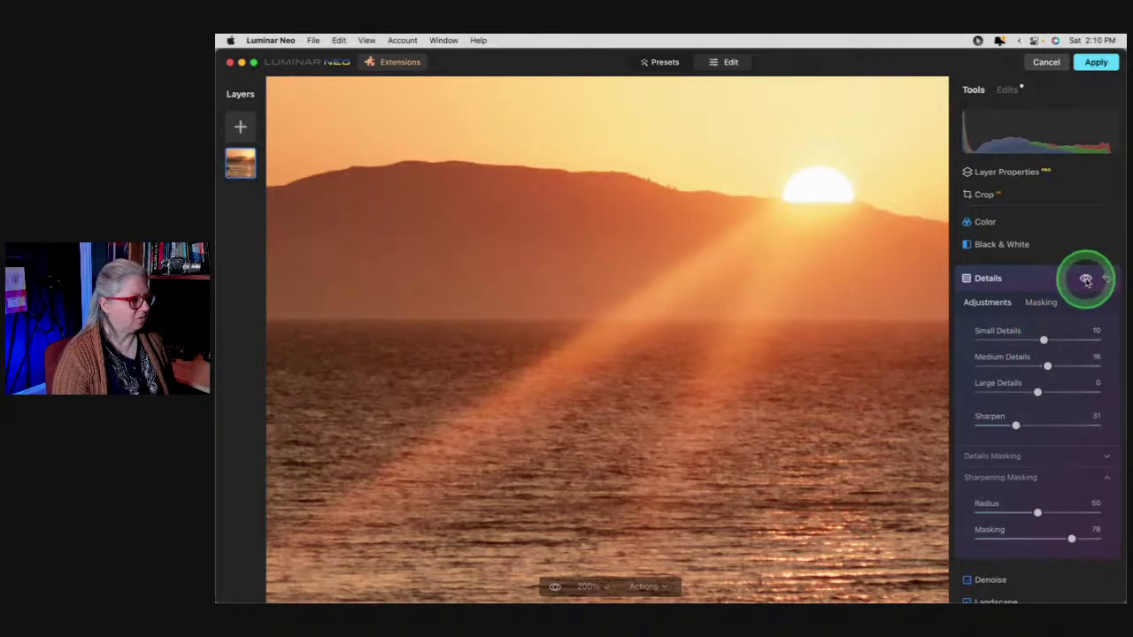
left_click(1017, 279)
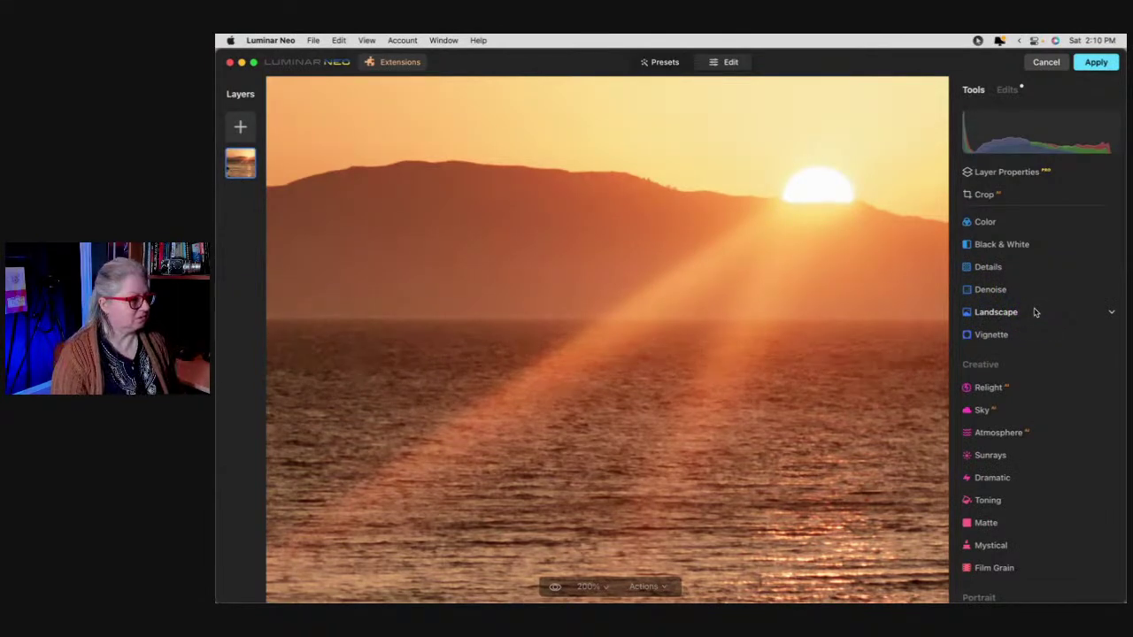
Return the Luminar edits to Lightroom and compare the two edited sunset versions with info overlay
left_click(1096, 62)
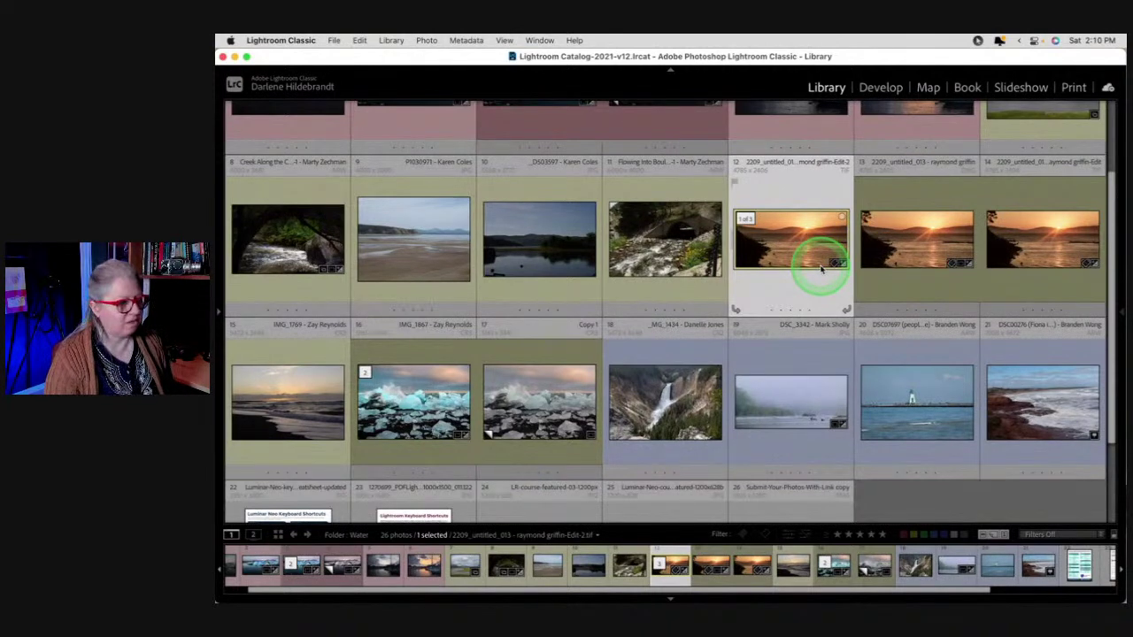
left_click(776, 245)
left_click(1019, 251)
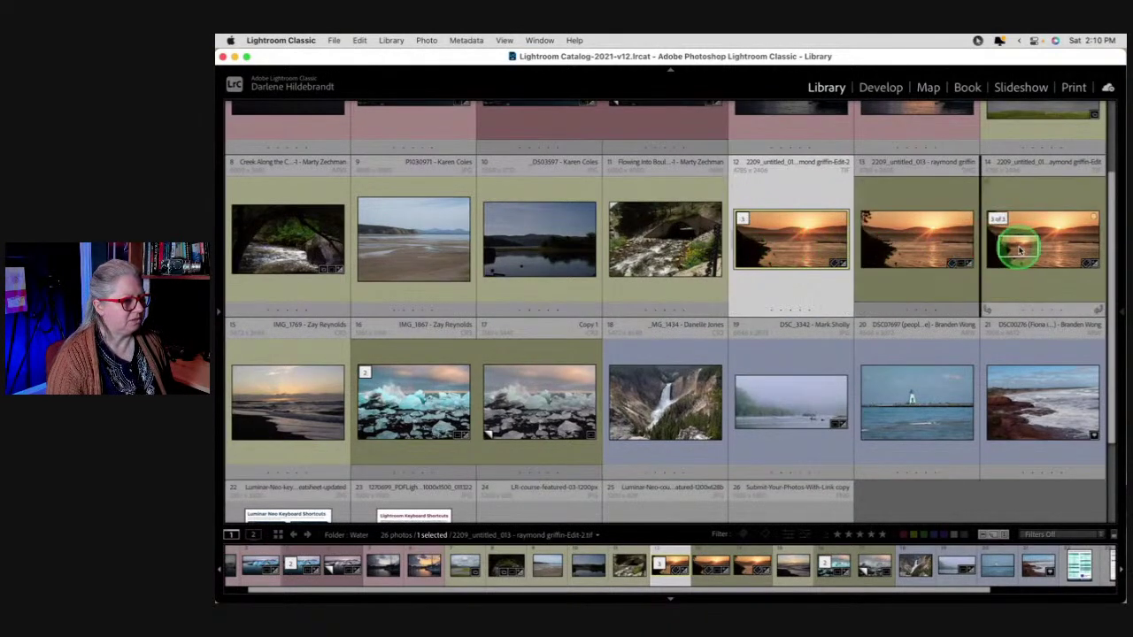
key("shift+]")
key("shift+]")
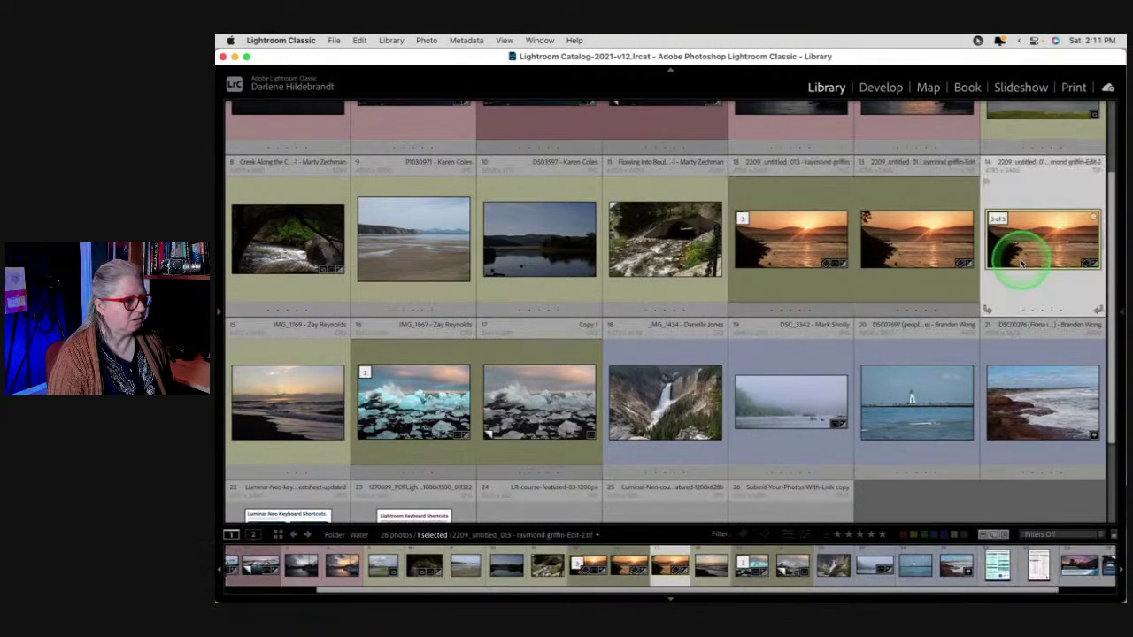
left_click(926, 252)
left_click(1039, 250, "shift")
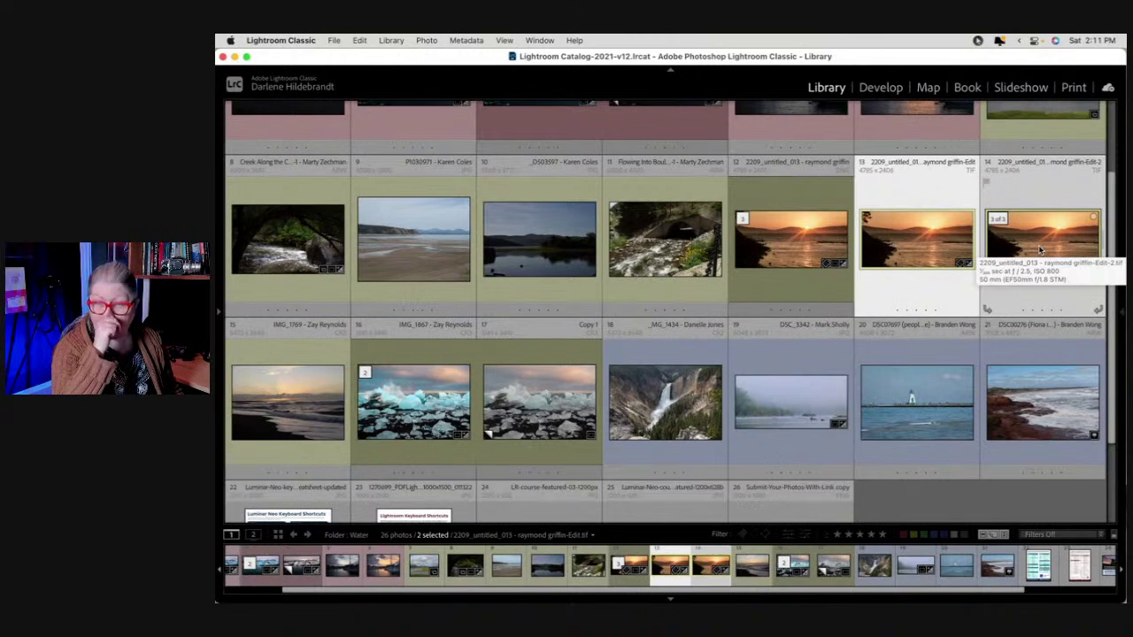
key("c")
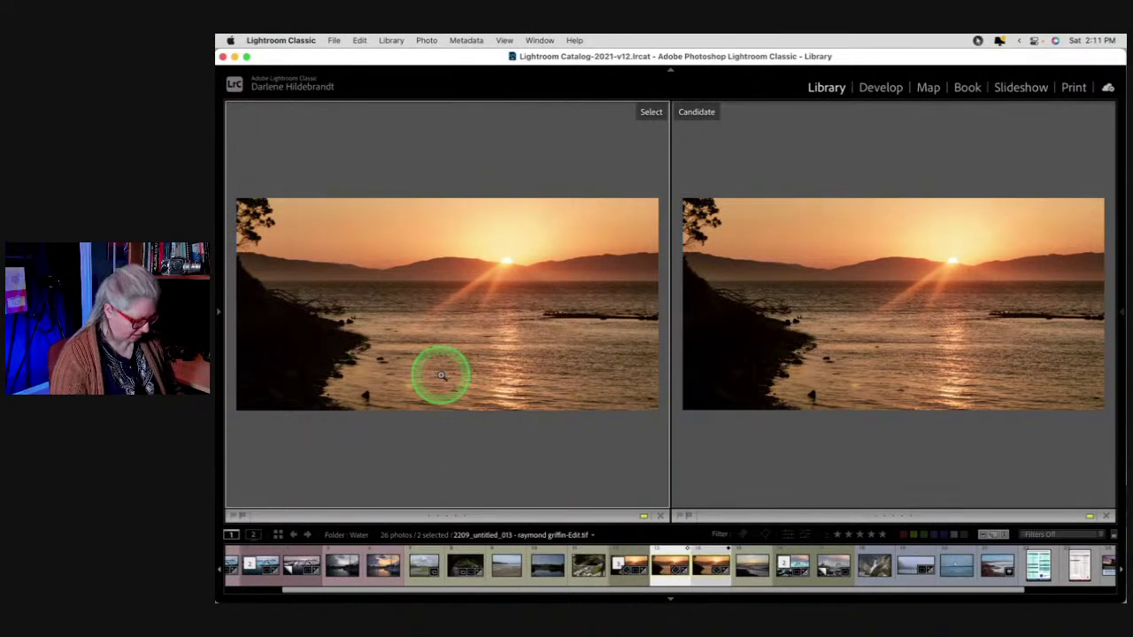
key("i")
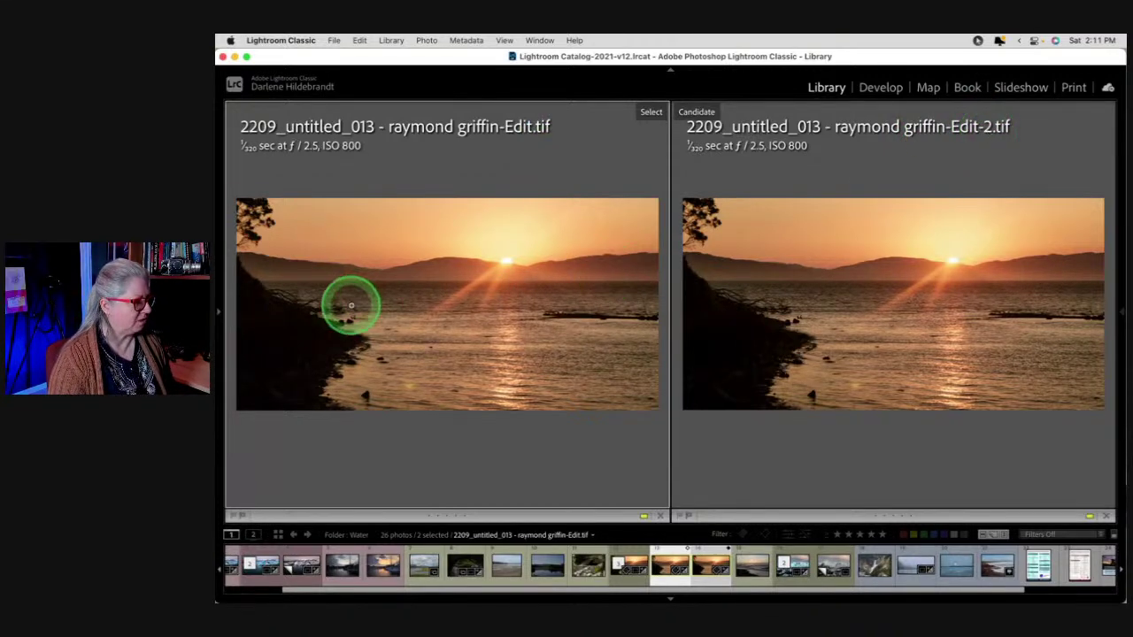
Zoom both synced versions in and pan across the water, sun, mountains, hills and rocks
left_click(540, 292)
left_click_drag(437, 240, 496, 328)
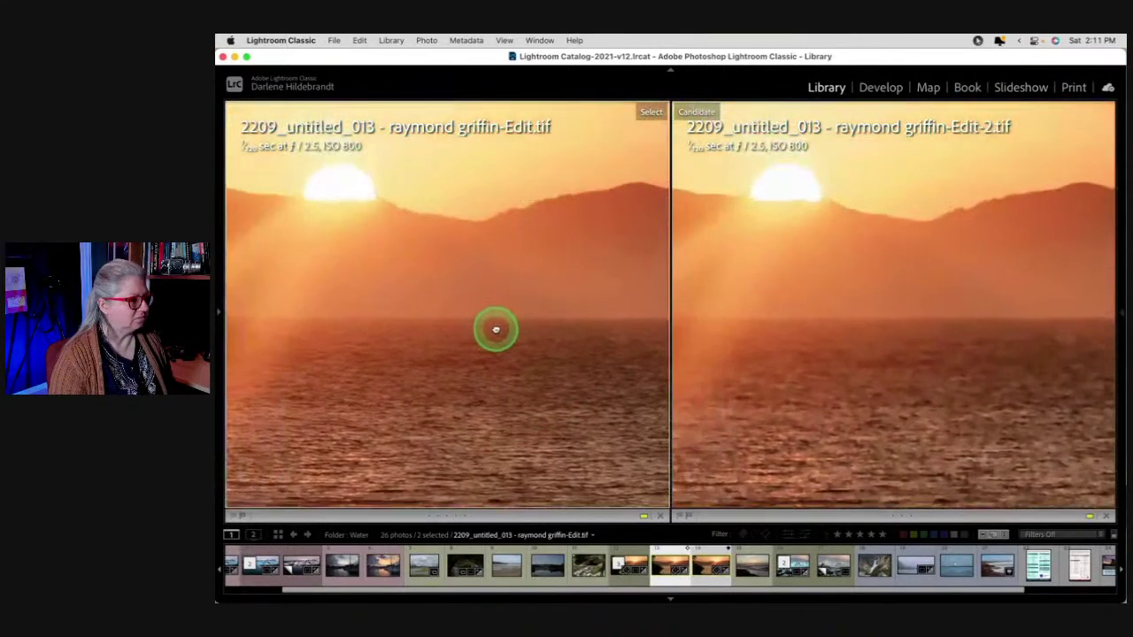
left_click_drag(410, 334, 453, 326)
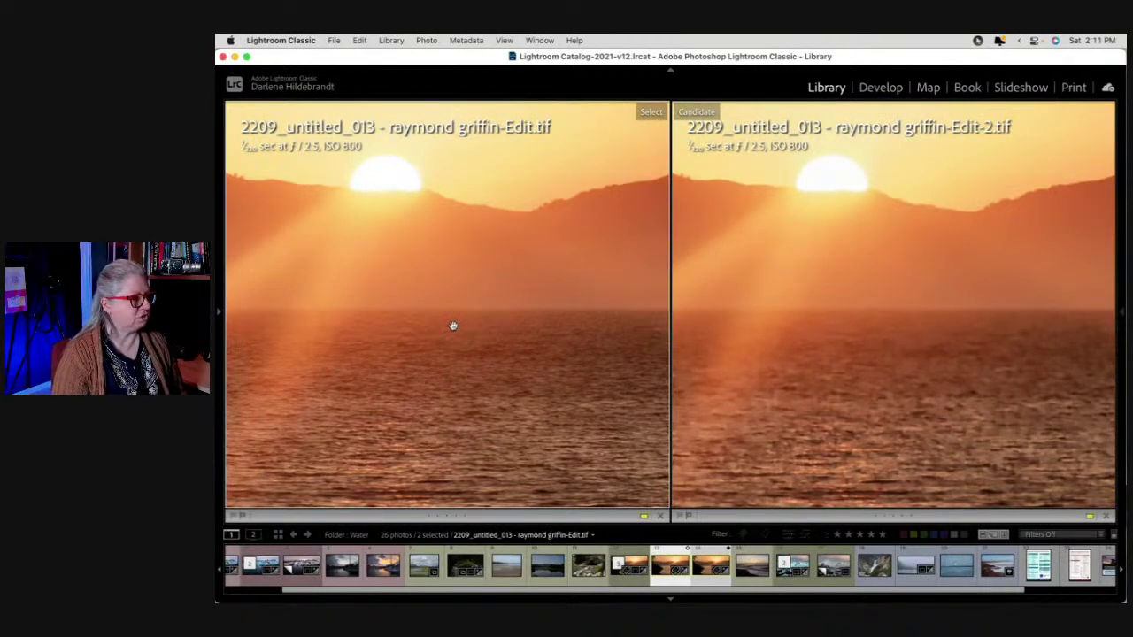
left_click_drag(908, 330, 865, 443)
left_click_drag(470, 434, 475, 313)
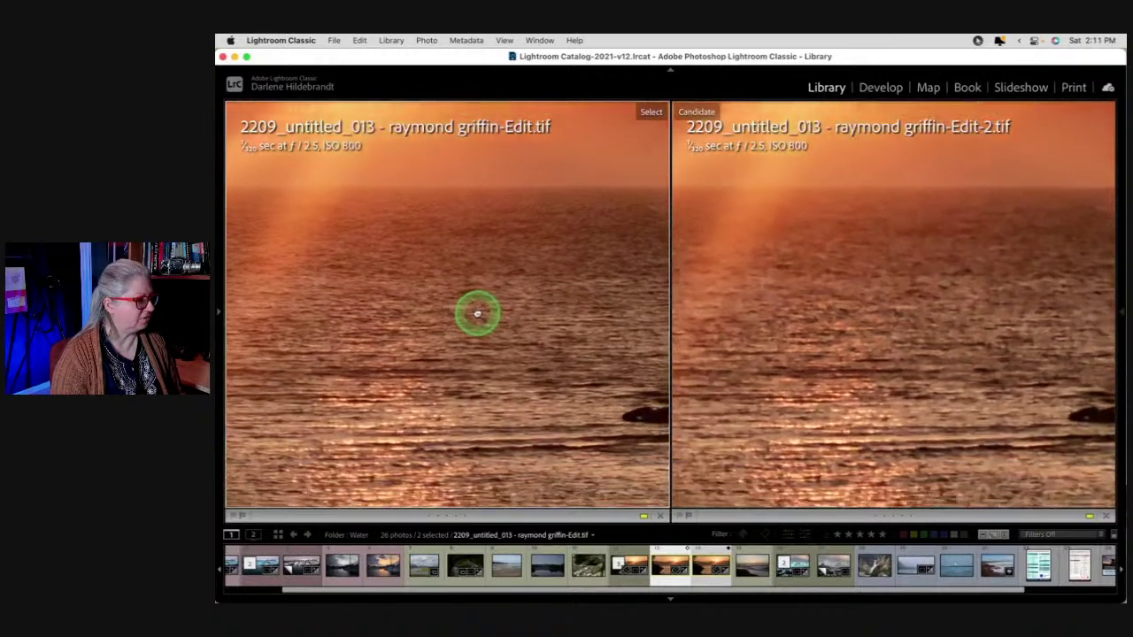
left_click_drag(440, 433, 391, 293)
left_click_drag(329, 322, 430, 296)
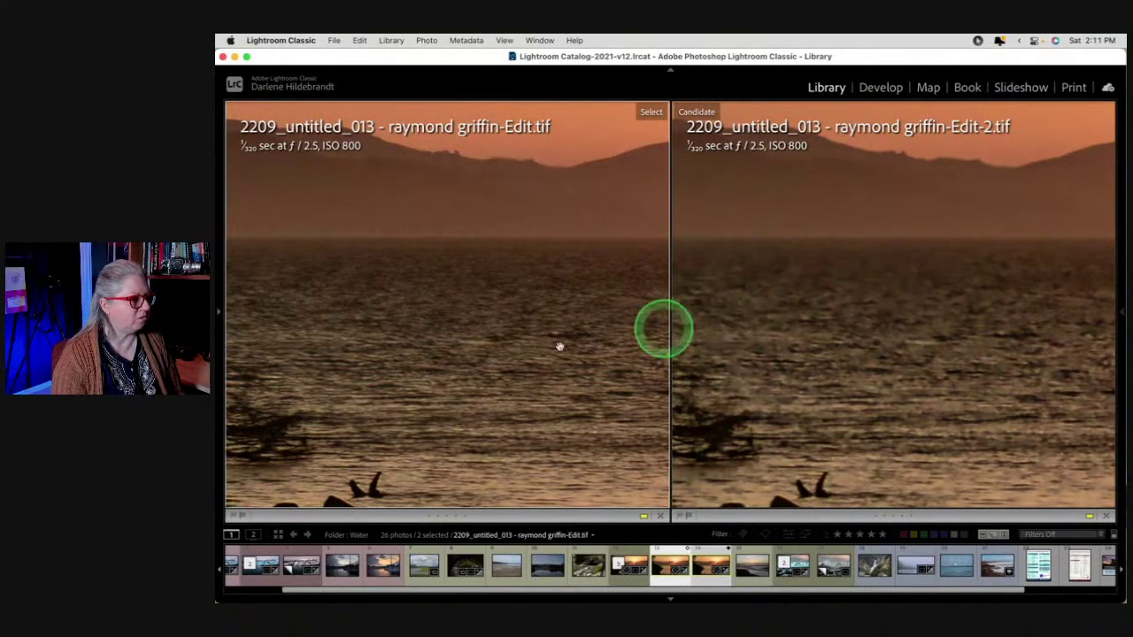
left_click_drag(410, 278, 460, 329)
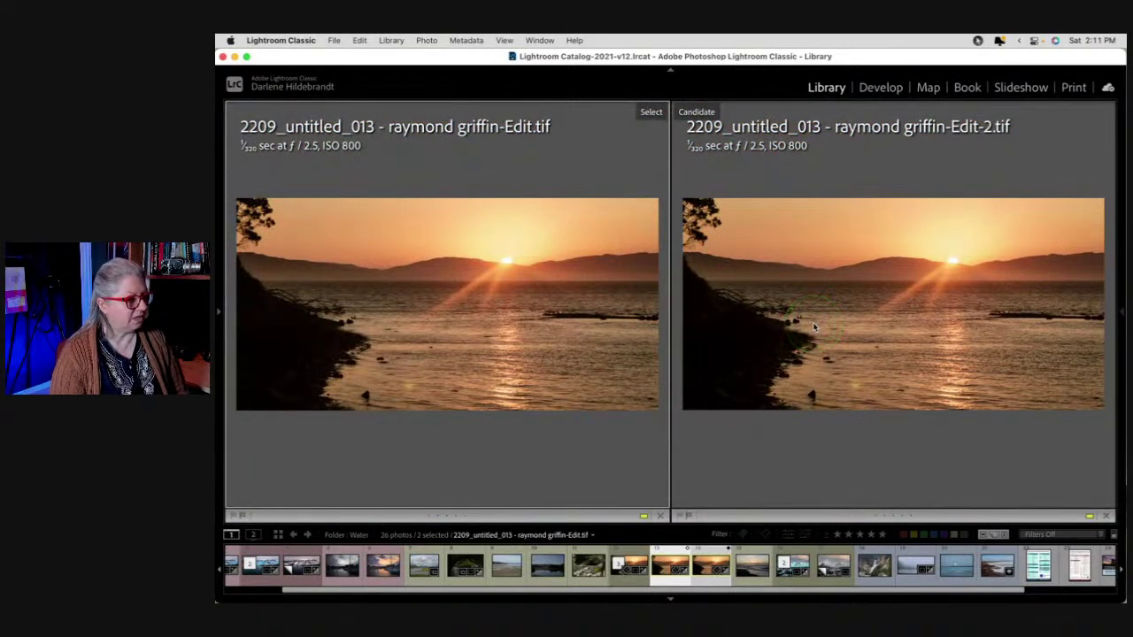
left_click_drag(813, 327, 957, 296)
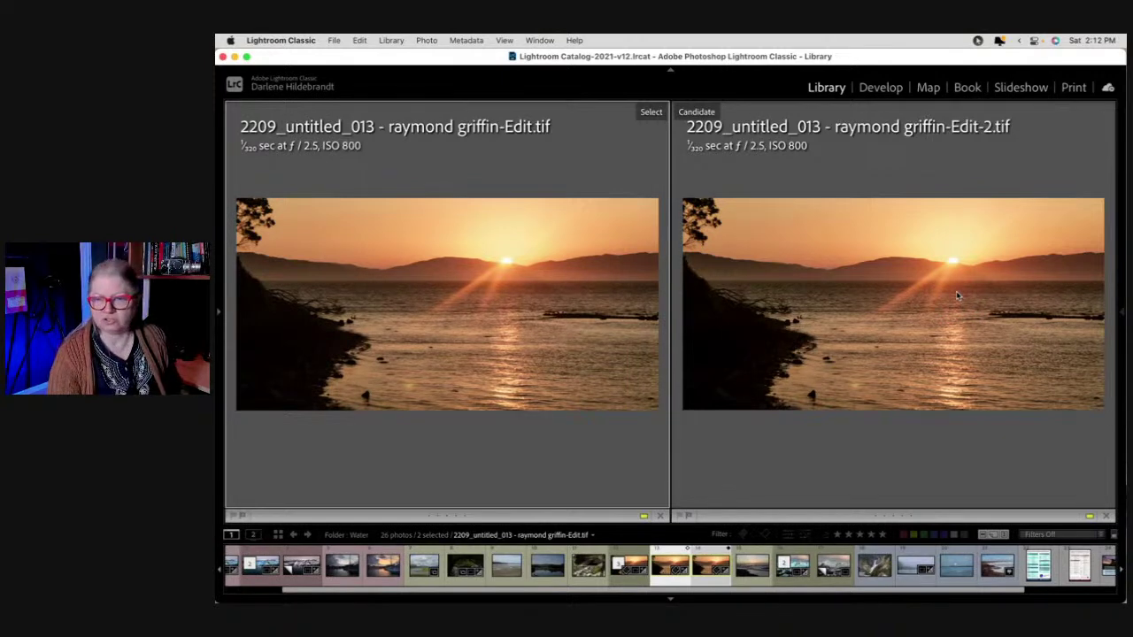
left_click_drag(957, 295, 888, 256)
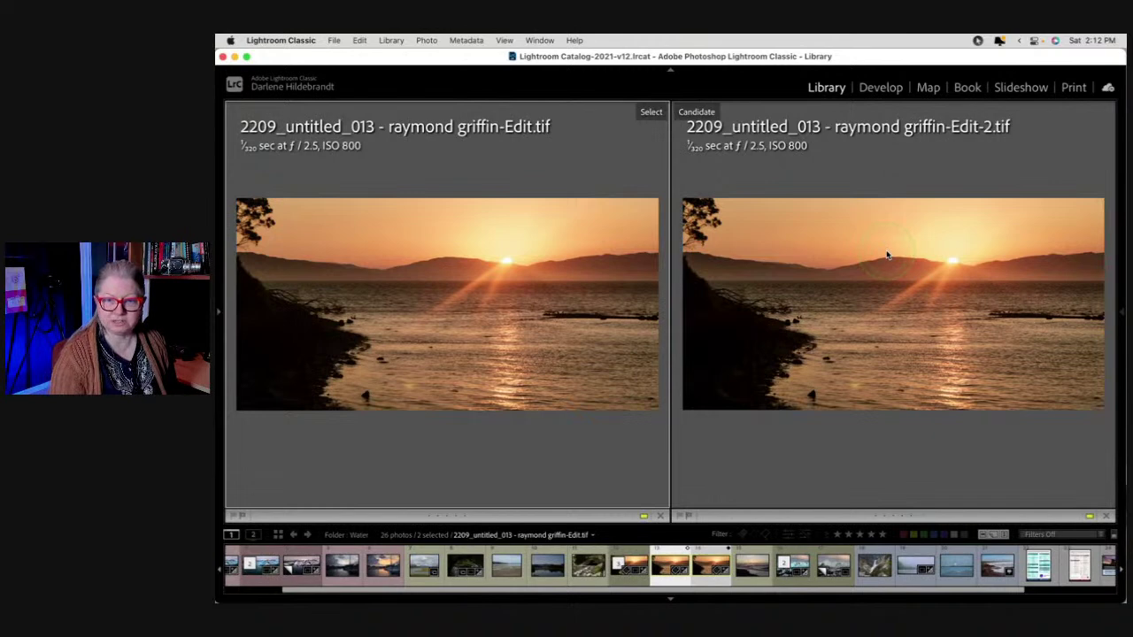
left_click_drag(624, 258, 487, 252)
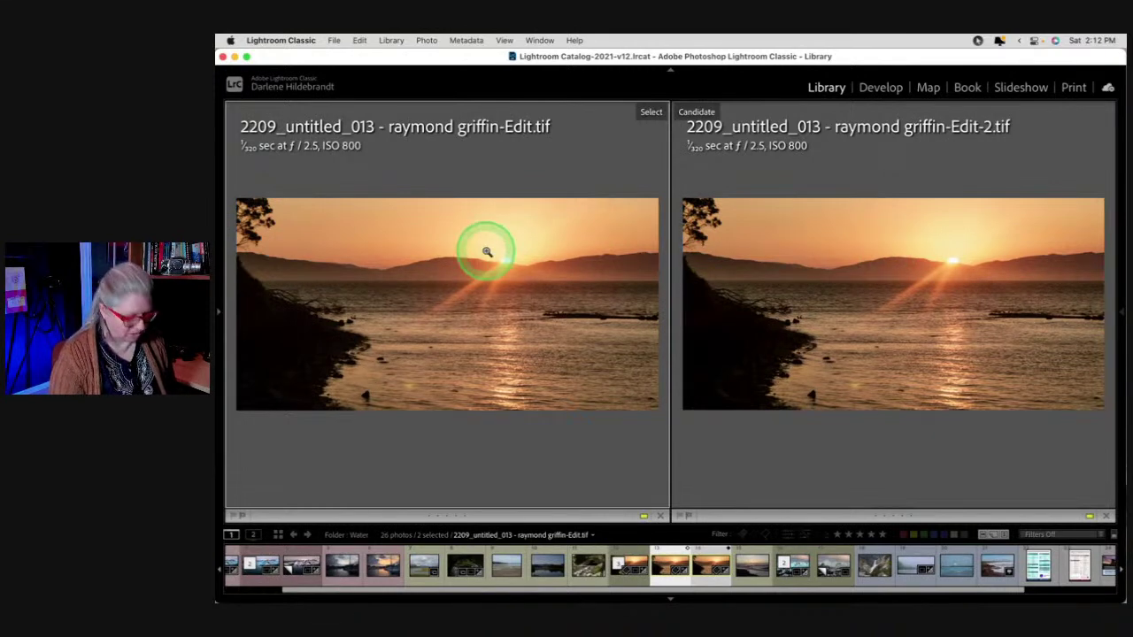
In Grid, expand the sunset stack and open beach photo P1030971 in Loupe
key("g")
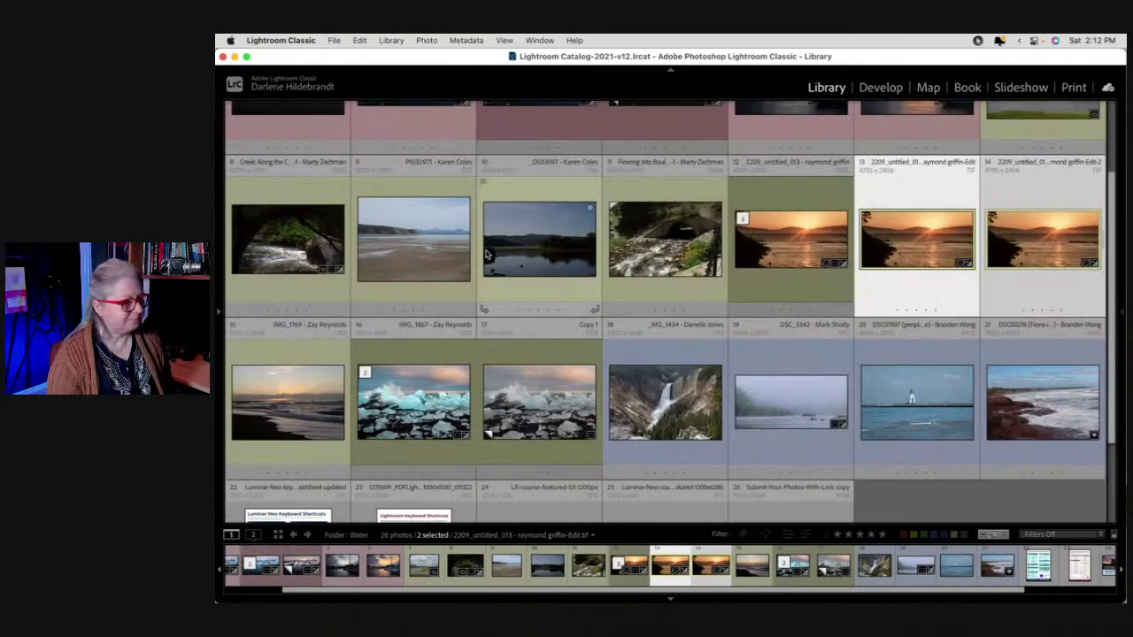
left_click(789, 197)
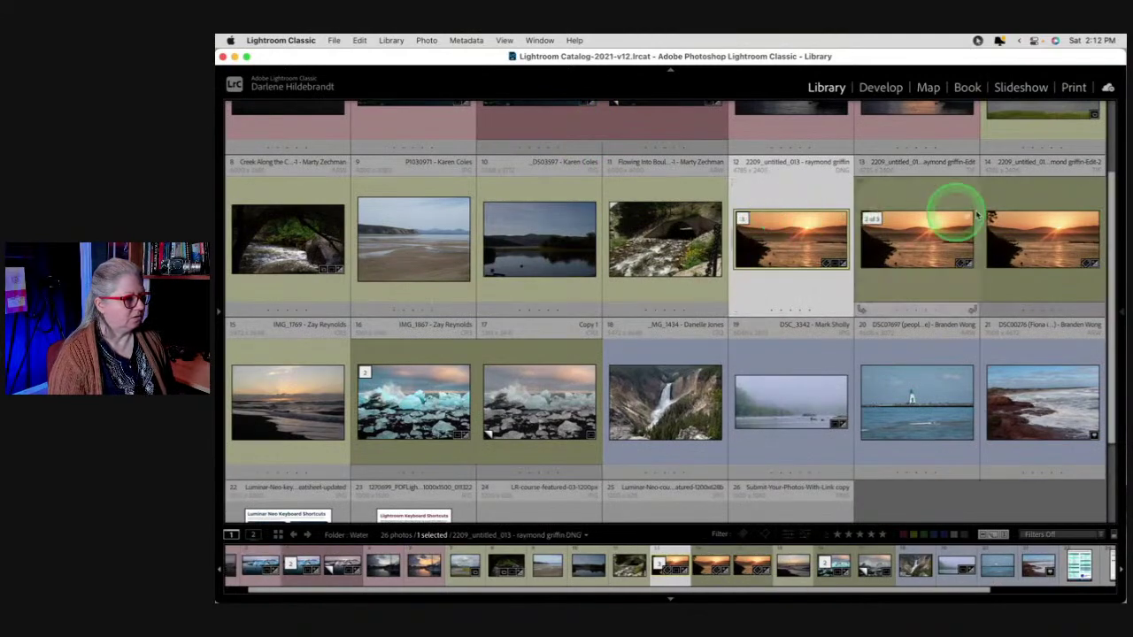
left_click(1027, 236, "shift")
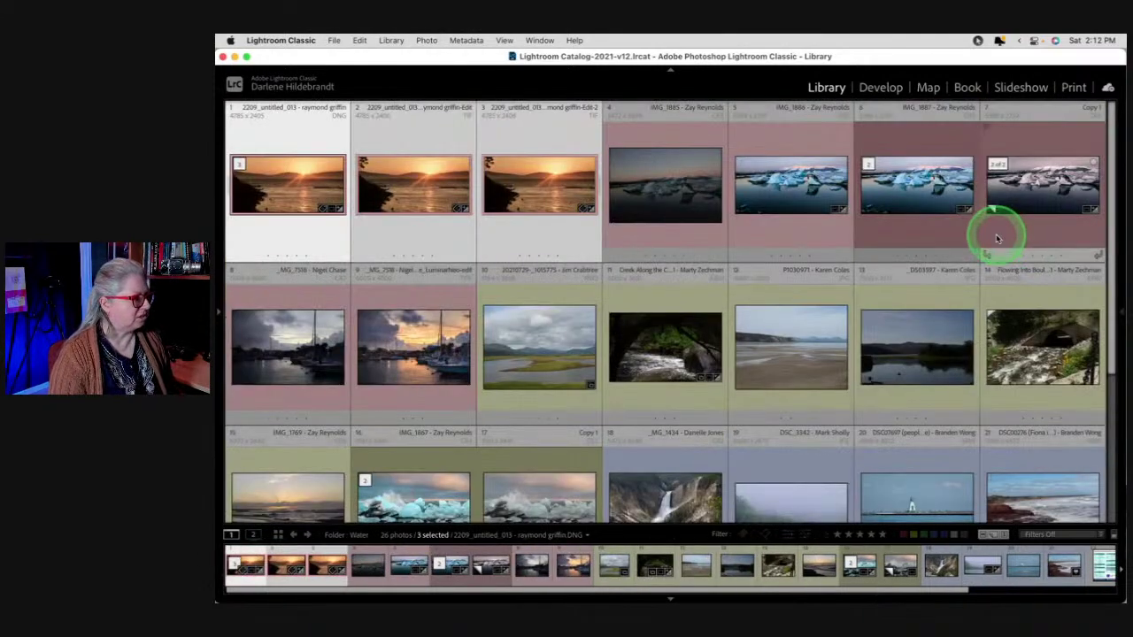
scroll(997, 238, "down", 2)
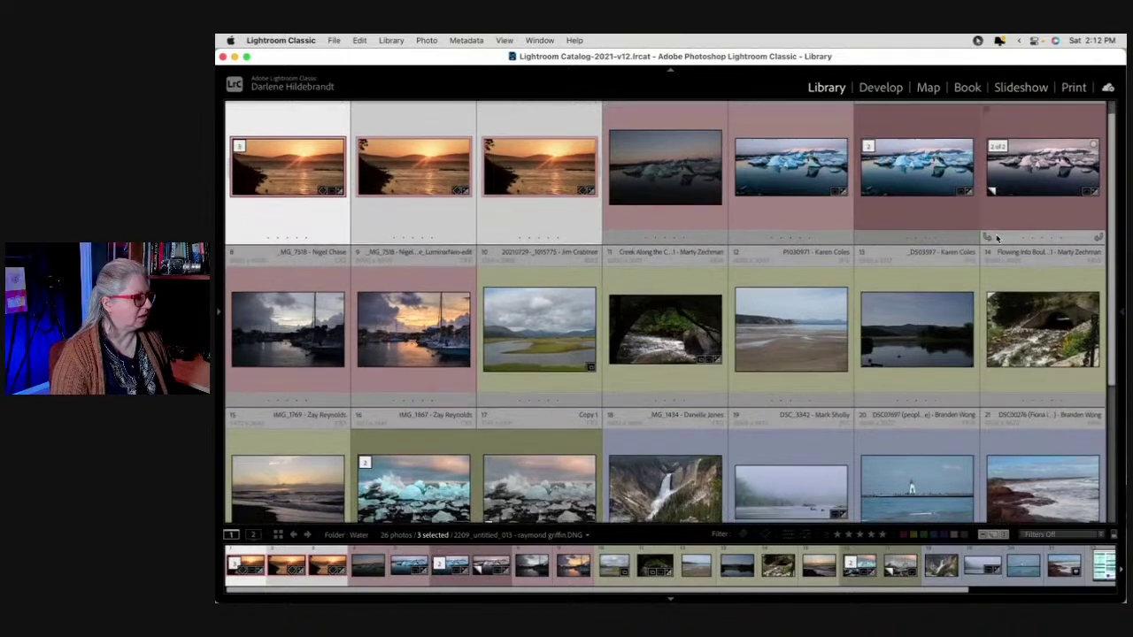
scroll(996, 237, "down", 3)
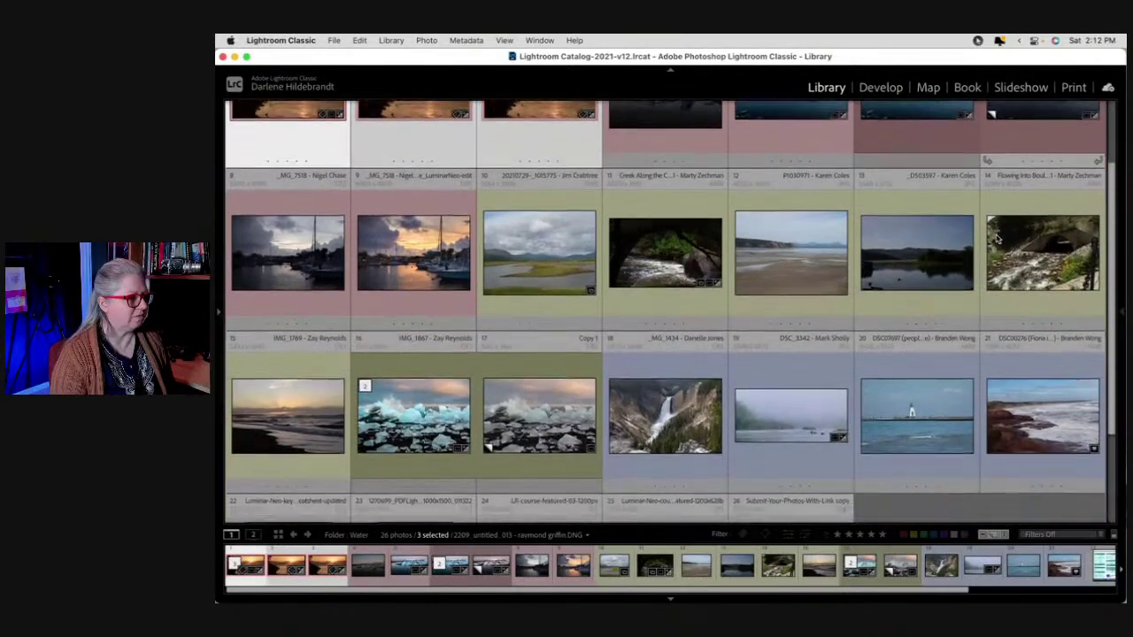
left_click(776, 266)
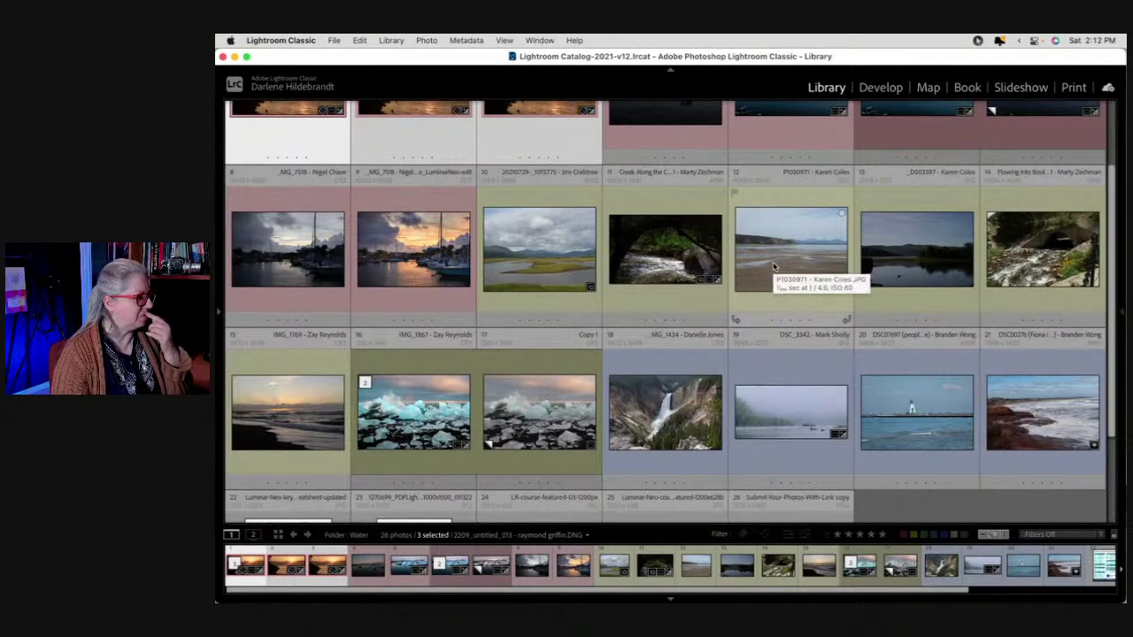
double_click(773, 265)
left_click(1041, 302)
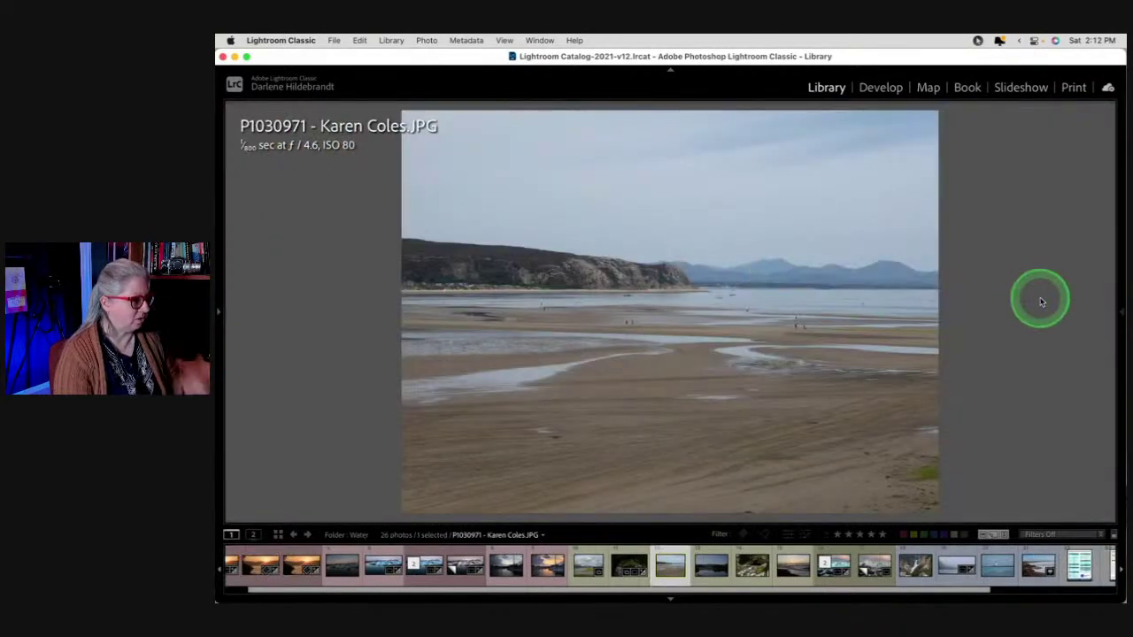
Flip between the beach photo and the buoy lake photo, ending on the lake photo
key("Right")
key("Left")
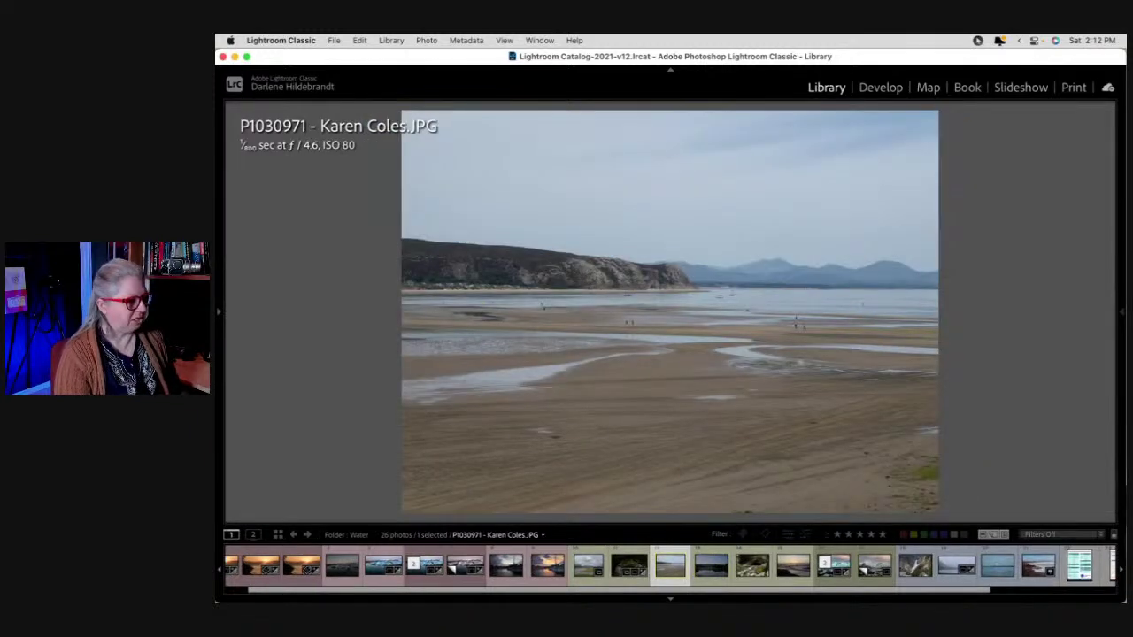
key("Right")
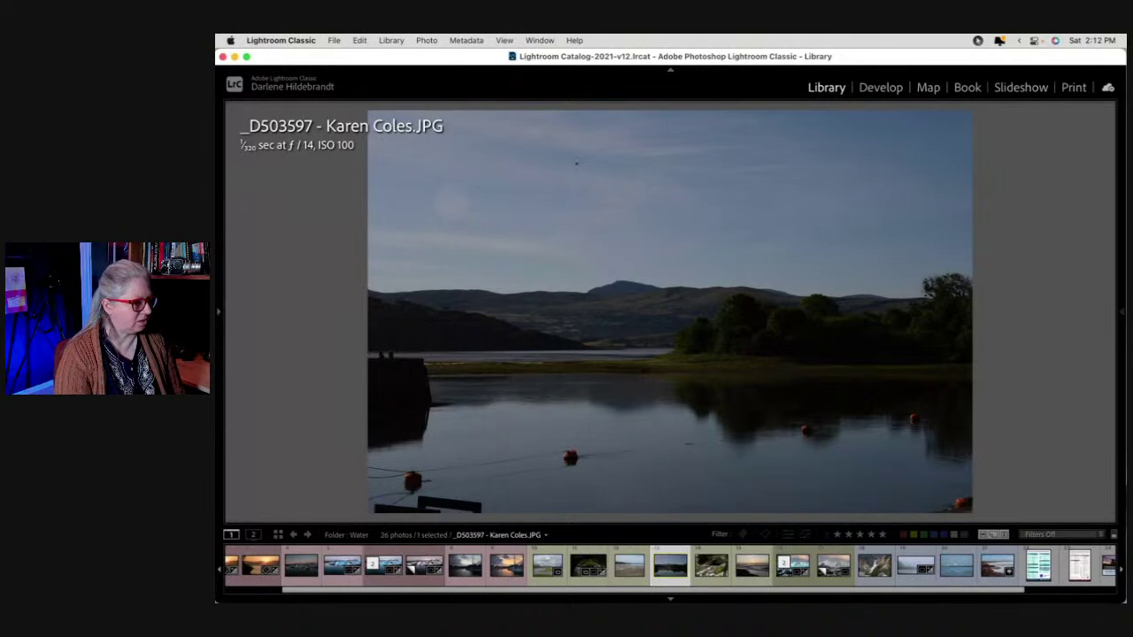
key("Left")
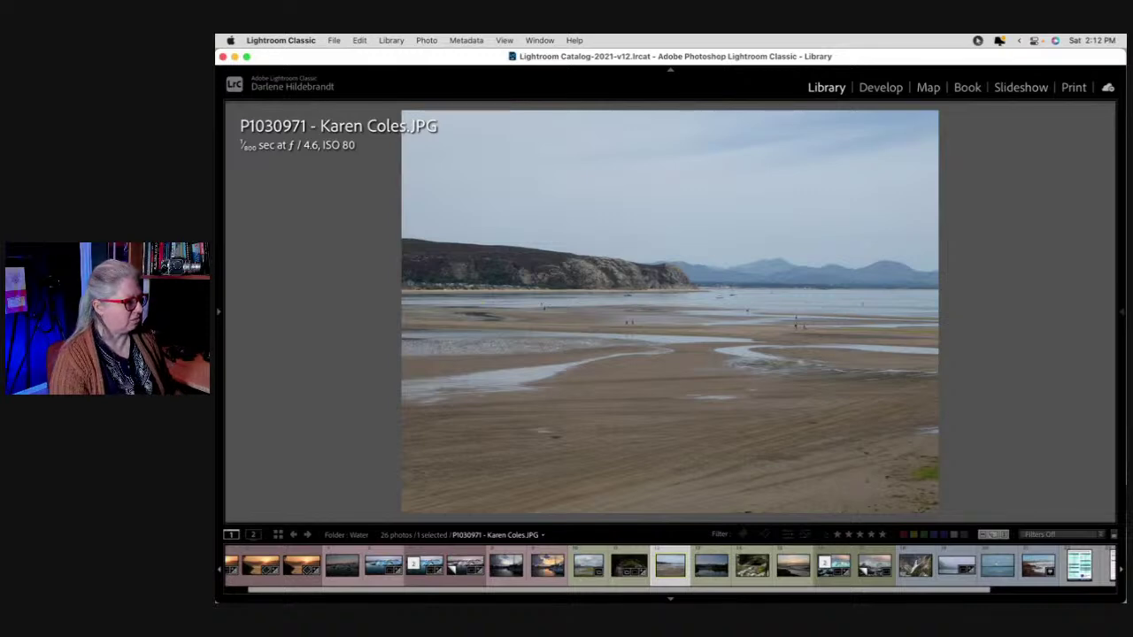
key("Right")
key("Left")
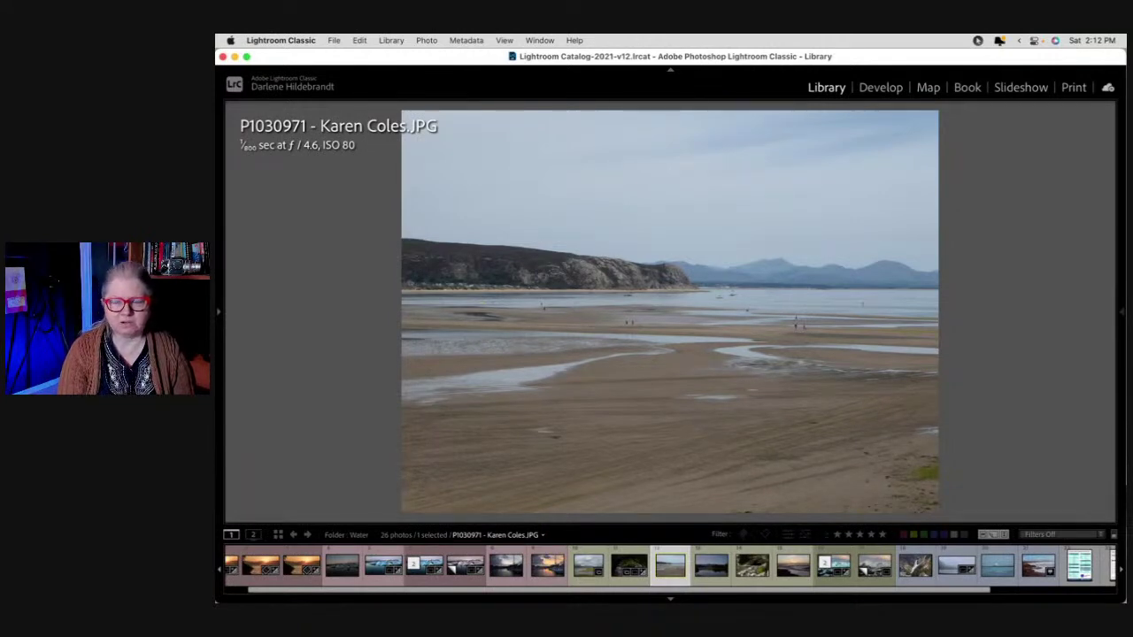
key("Right")
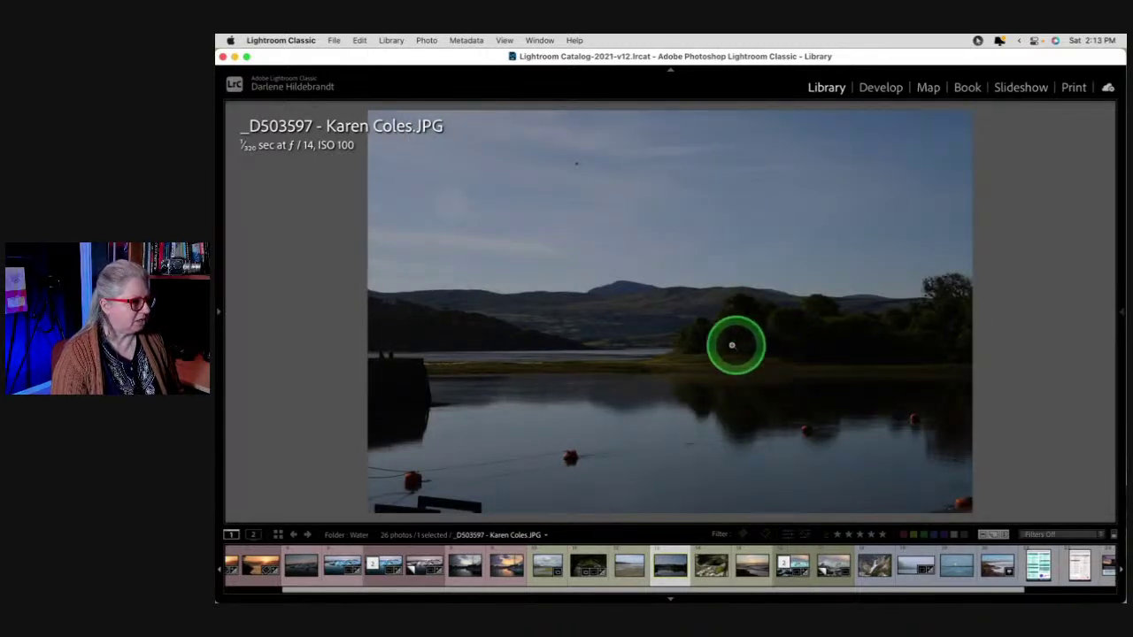
Open the lake photo in Develop, expand Basic, and leave the profile unchanged
key("d")
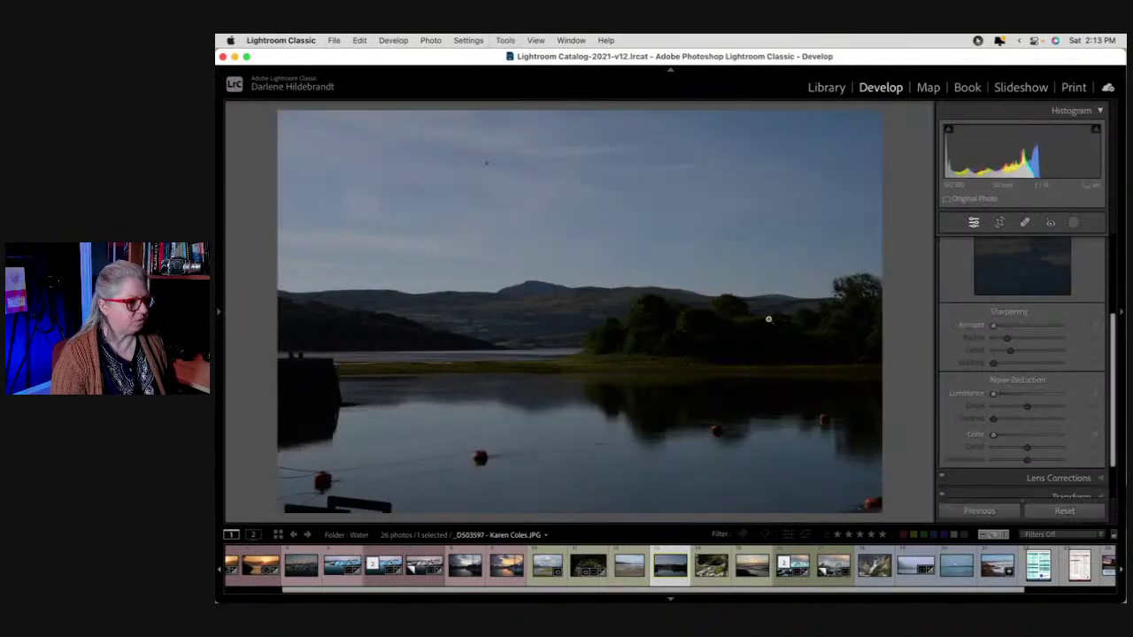
left_click_drag(769, 320, 1080, 172)
scroll(1060, 316, "up", 3)
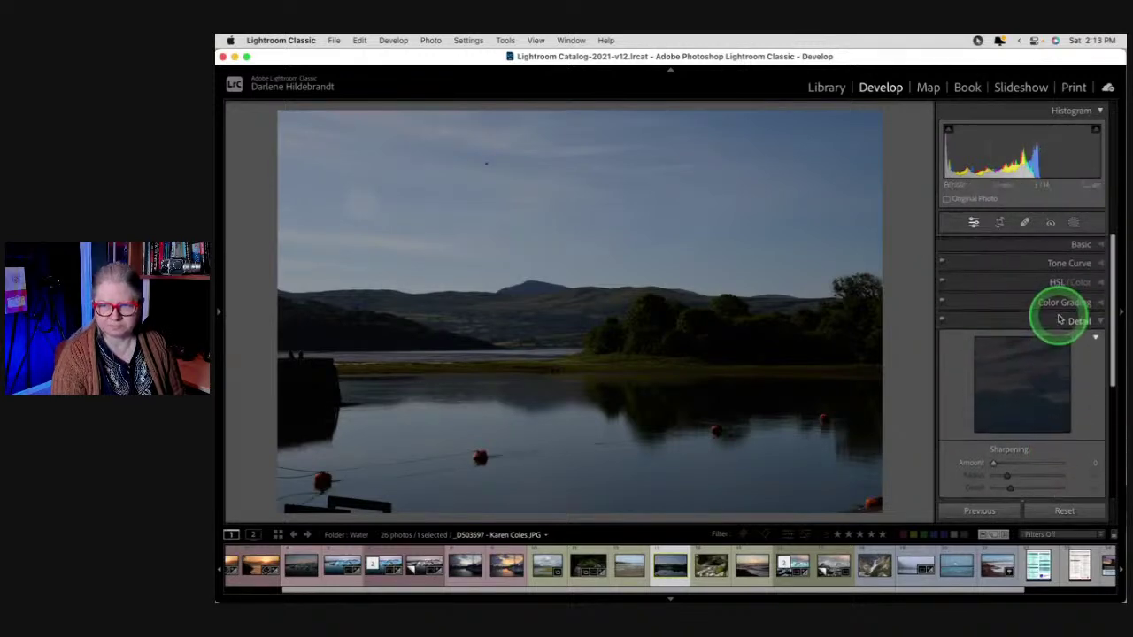
left_click(1082, 243)
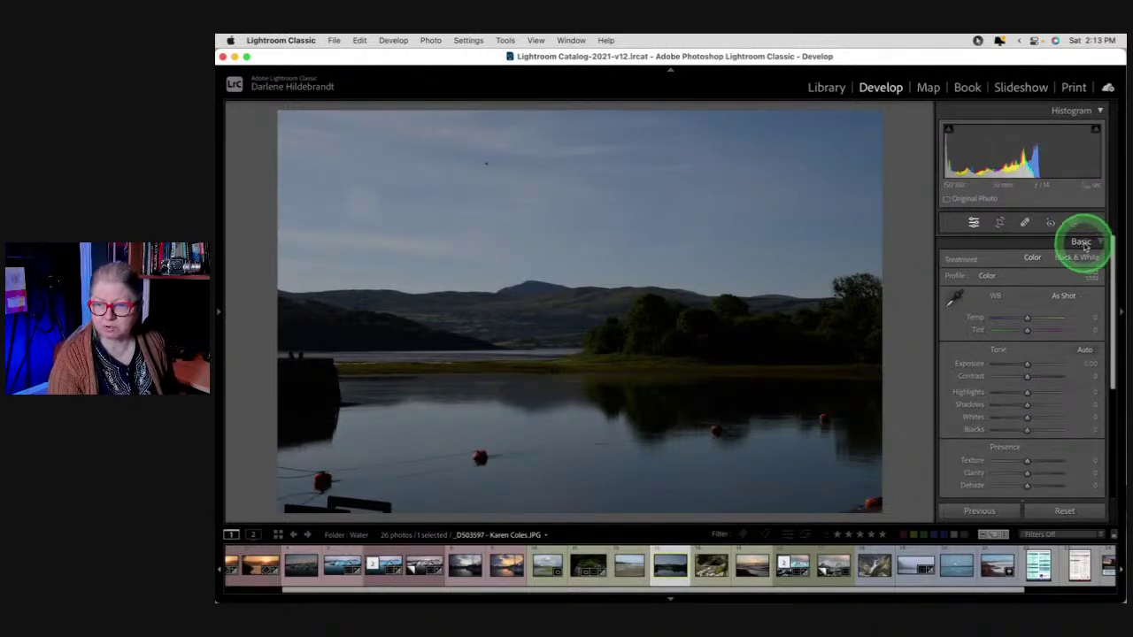
left_click_drag(1084, 246, 1092, 276)
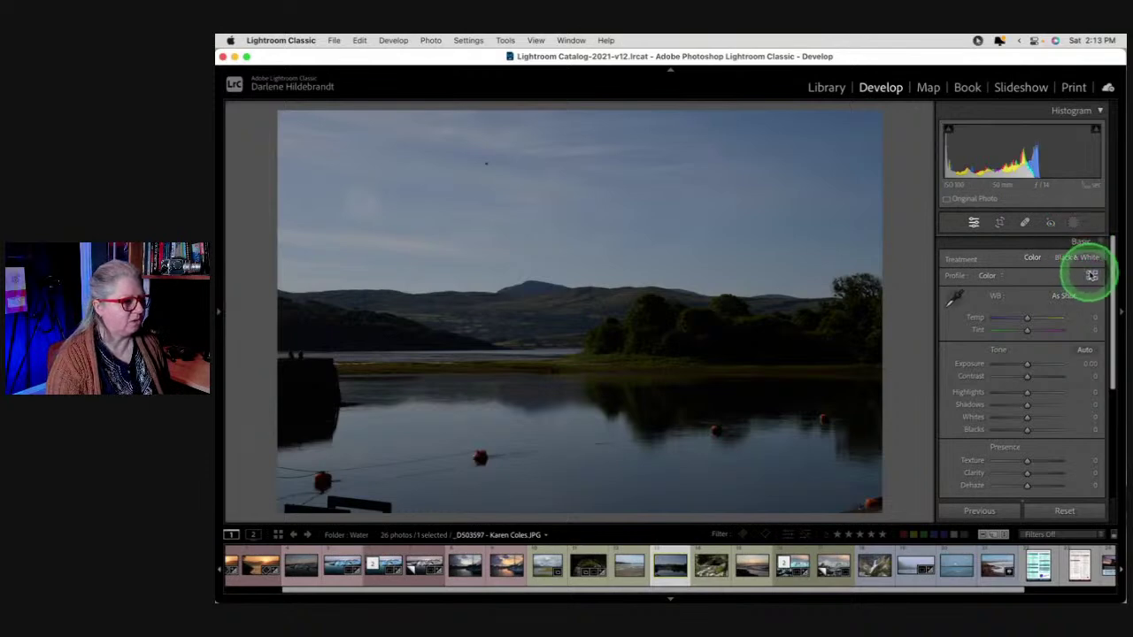
left_click(1093, 275)
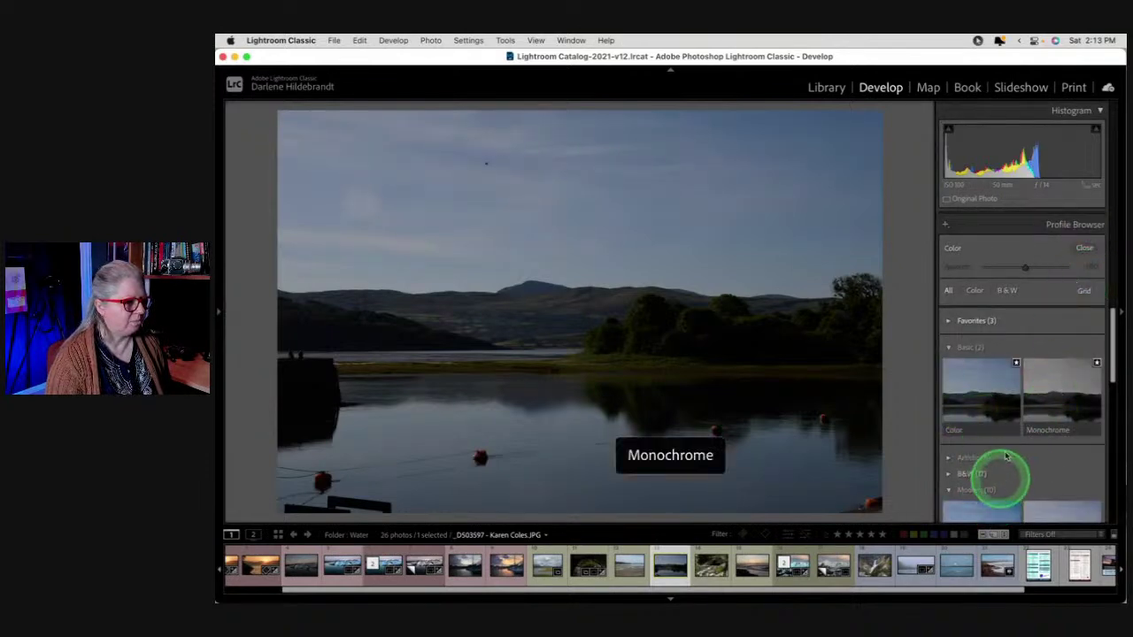
left_click(1085, 248)
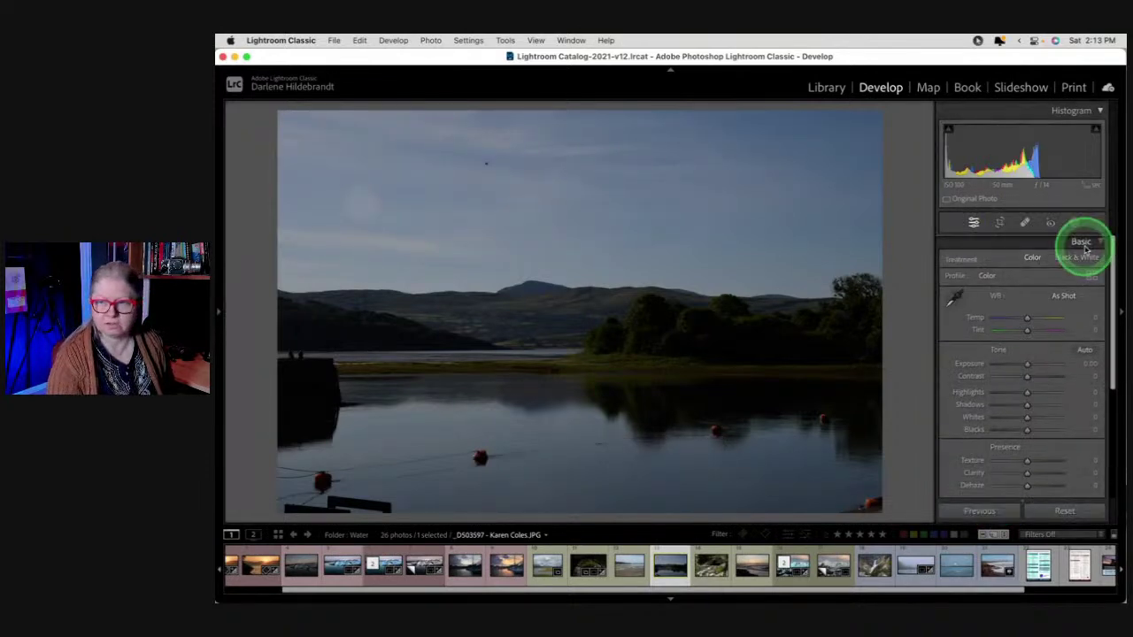
Set Whites +74, Highlights -100, Shadows +40, Exposure +1.15 and Blacks -15
left_click(963, 428)
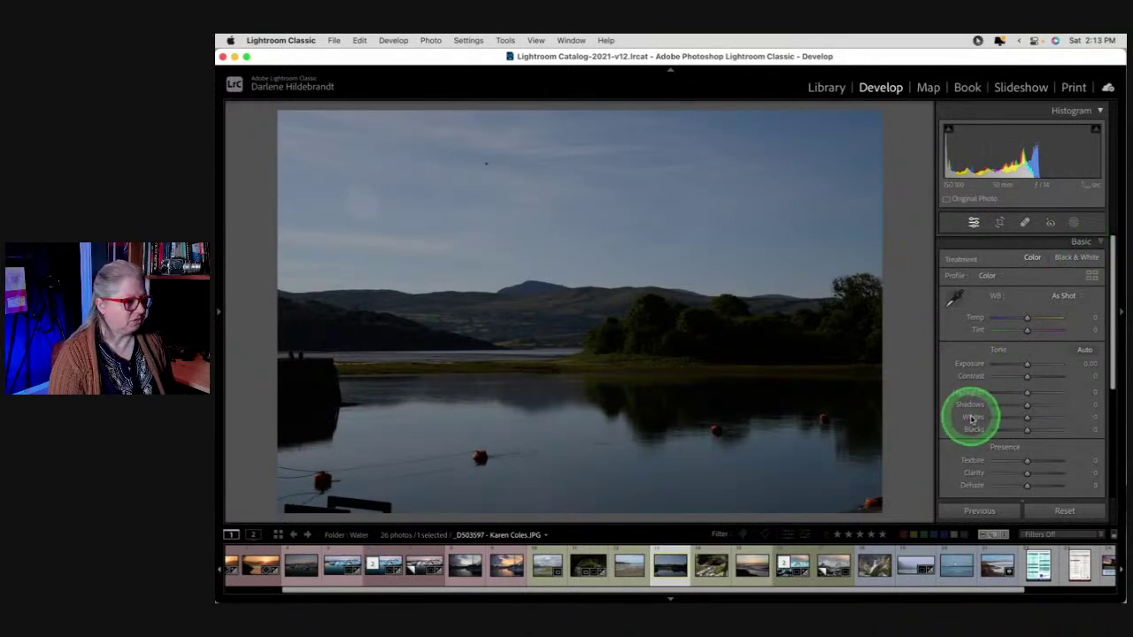
double_click(971, 419, "shift")
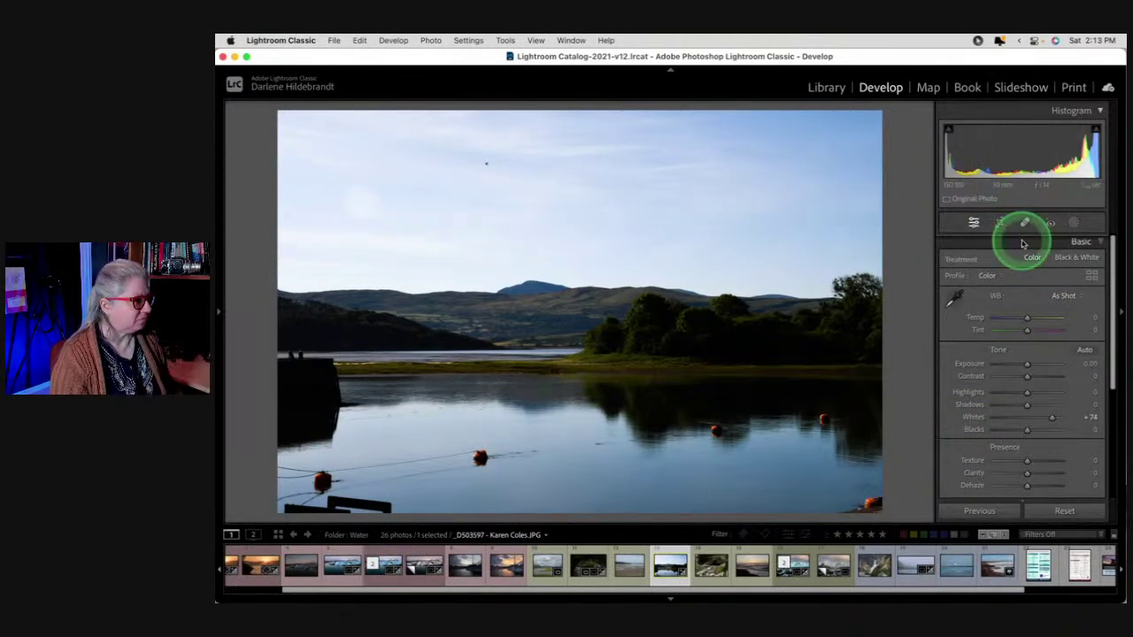
left_click_drag(1026, 393, 1104, 405)
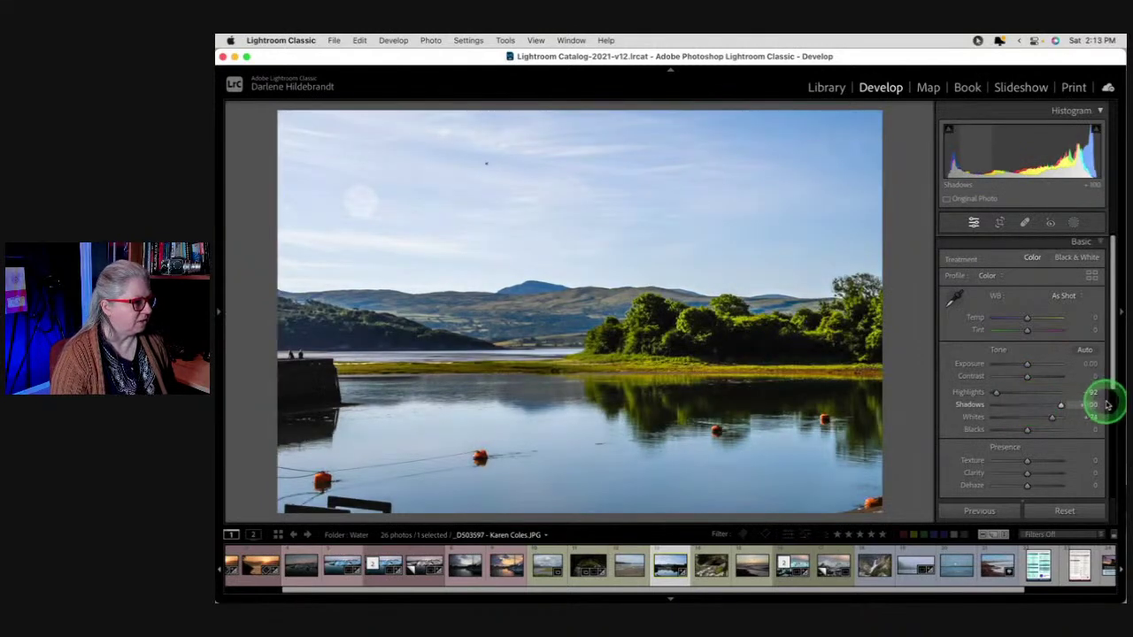
mouse_move(1027, 363)
left_mouse_down()
mouse_move(1055, 363)
mouse_move(1026, 364)
left_mouse_up()
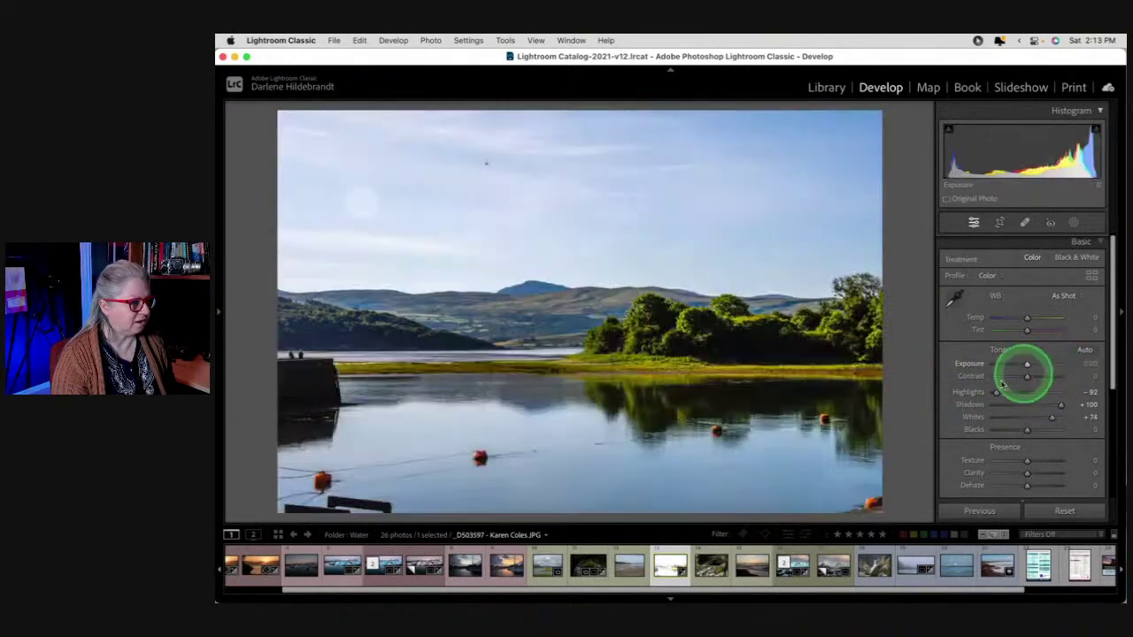
left_click_drag(1063, 405, 1043, 405)
left_click_drag(1027, 364, 989, 390)
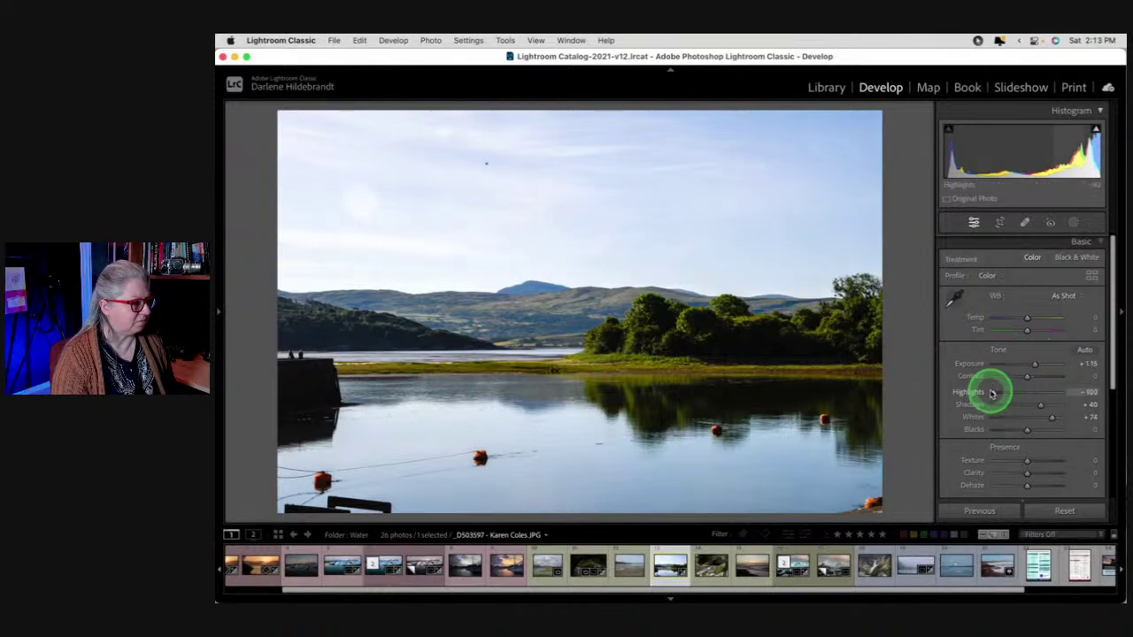
left_click_drag(1028, 432, 999, 408)
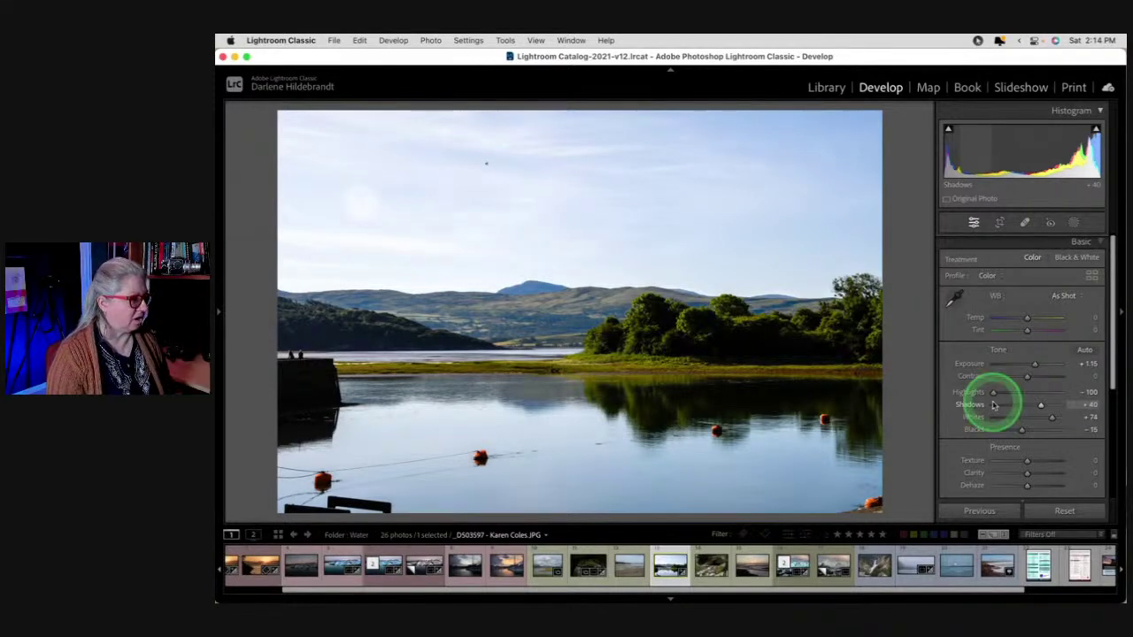
Add a Select Sky mask with Dehaze 22 and Saturation -10
left_click(1073, 223)
left_click(1022, 271)
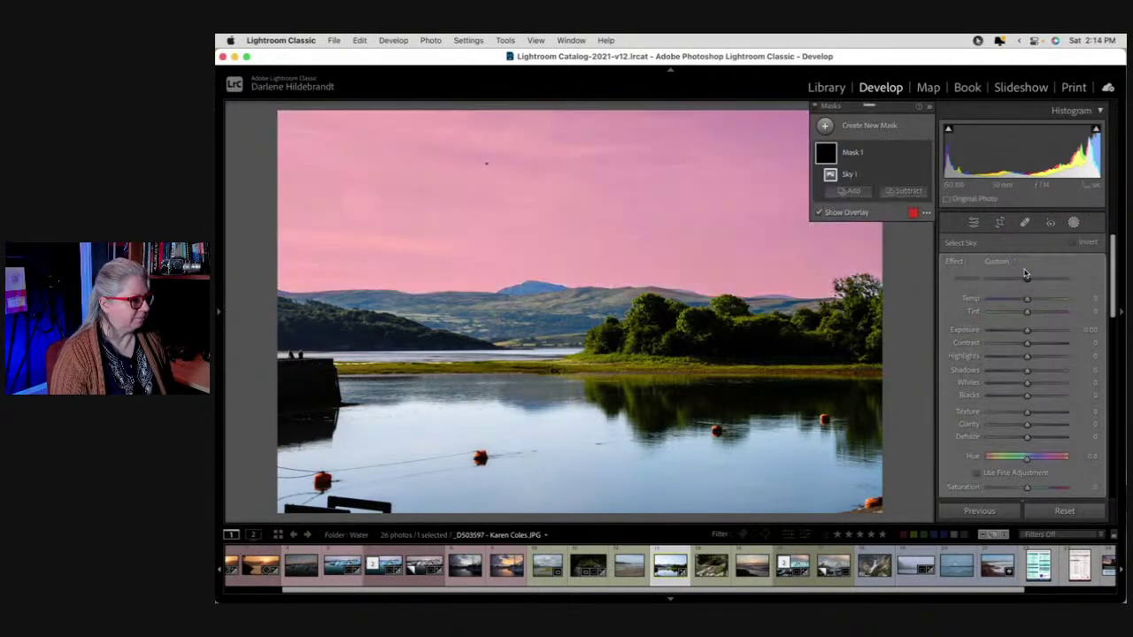
mouse_move(1021, 324)
left_mouse_down()
mouse_move(989, 356)
mouse_move(970, 356)
mouse_move(1017, 329)
left_mouse_up()
double_click(1018, 332)
double_click(970, 356)
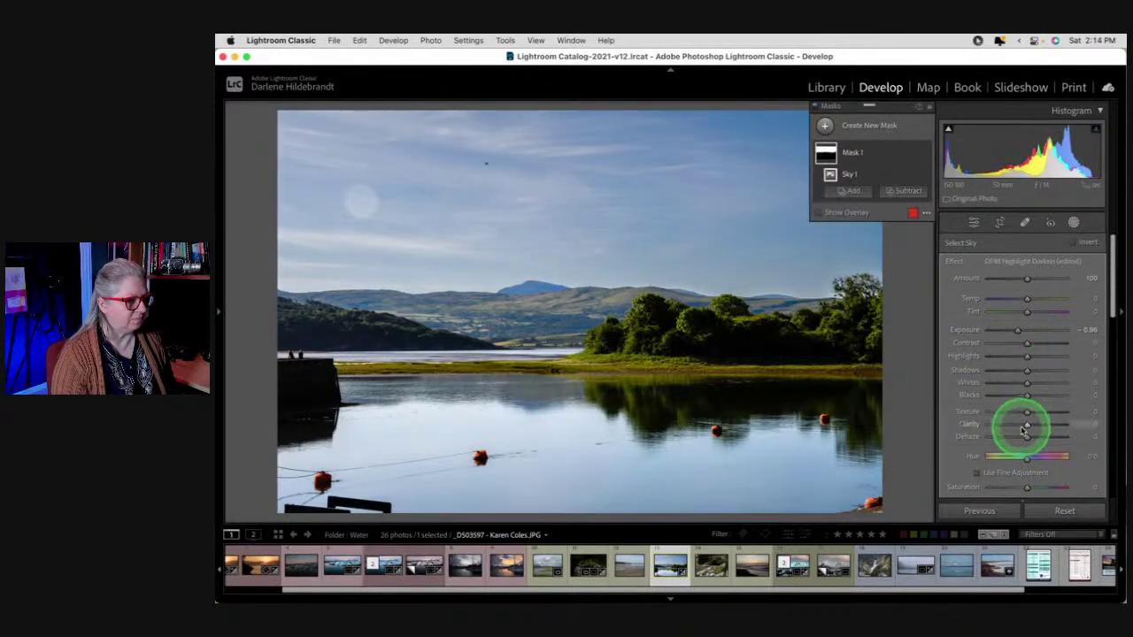
left_click_drag(1027, 438, 1037, 439)
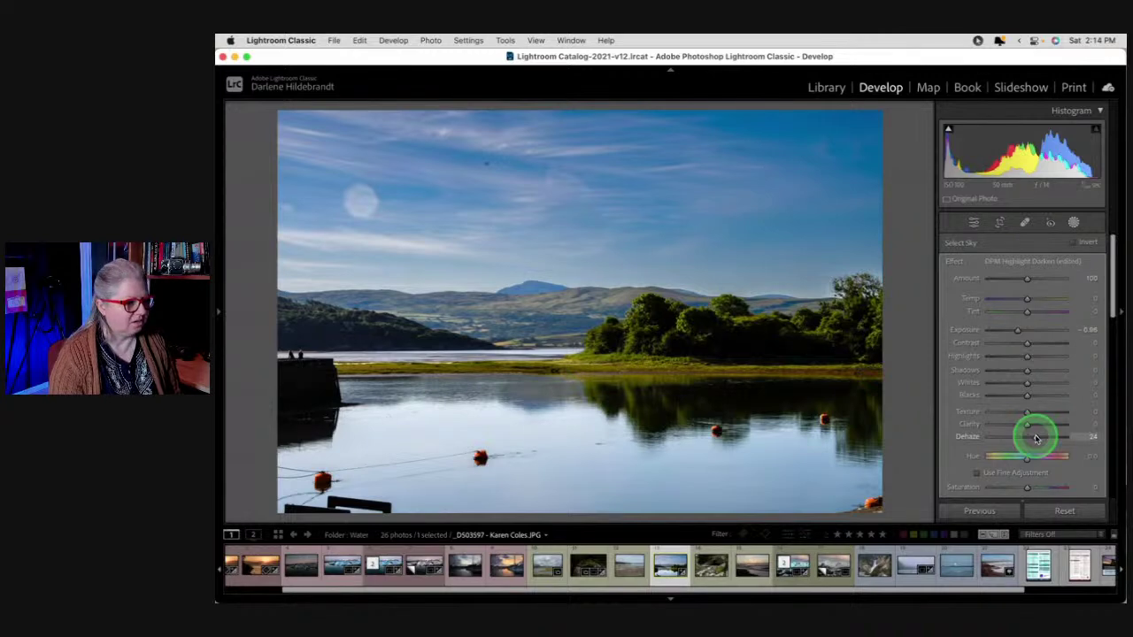
left_click_drag(1036, 438, 1036, 439)
left_click_drag(1028, 431, 1022, 456)
scroll(1022, 443, "down", 1)
left_click_drag(1033, 406, 1036, 409)
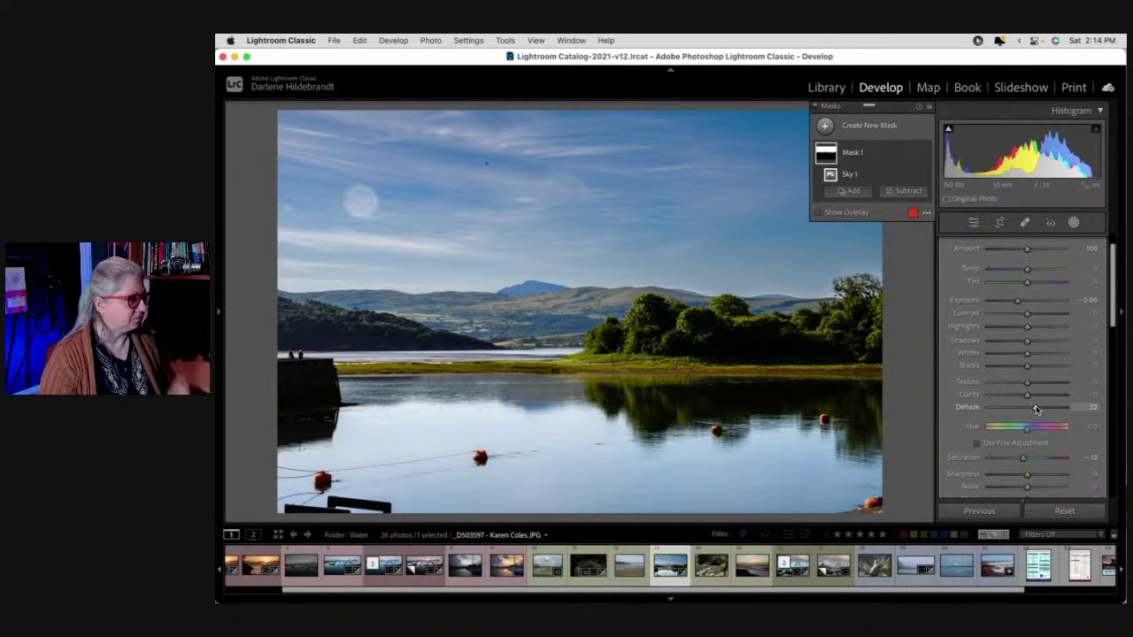
mouse_move(1036, 409)
left_mouse_down()
mouse_move(1017, 405)
mouse_move(1027, 407)
left_mouse_up()
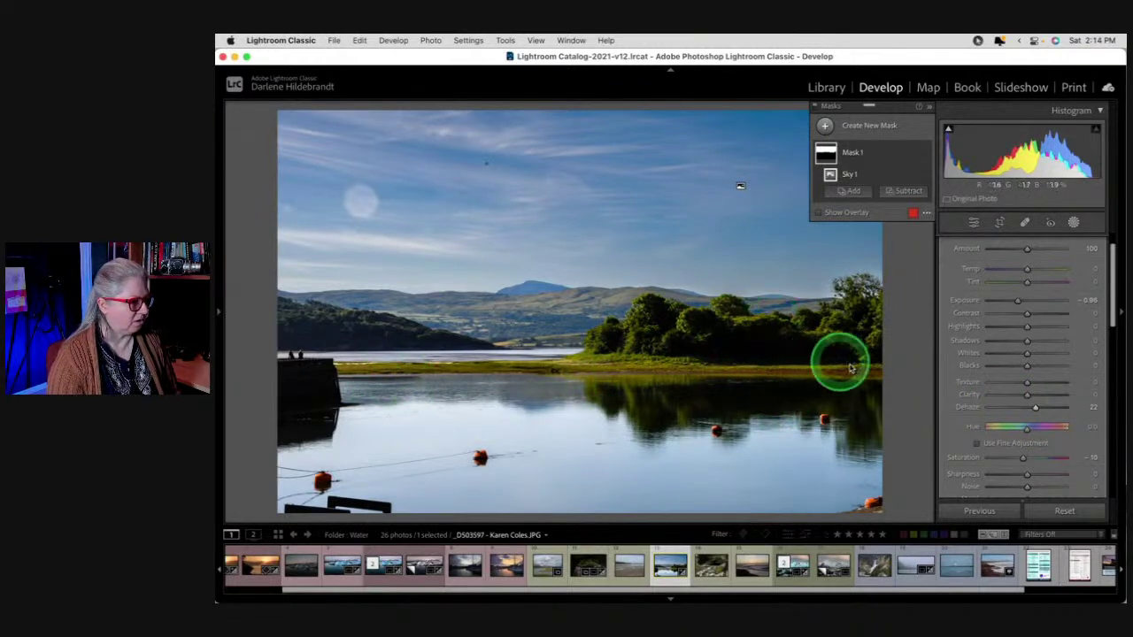
Rename the mask to 'sky' and close the masking panel
right_click(913, 154)
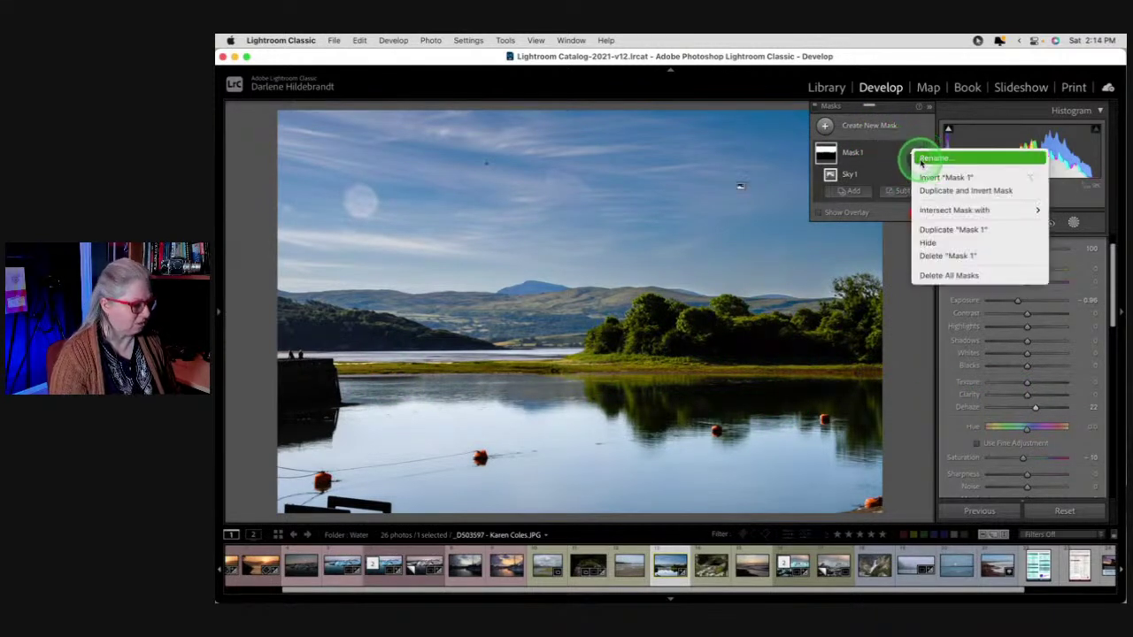
left_click(918, 157)
type("sky")
key("Return")
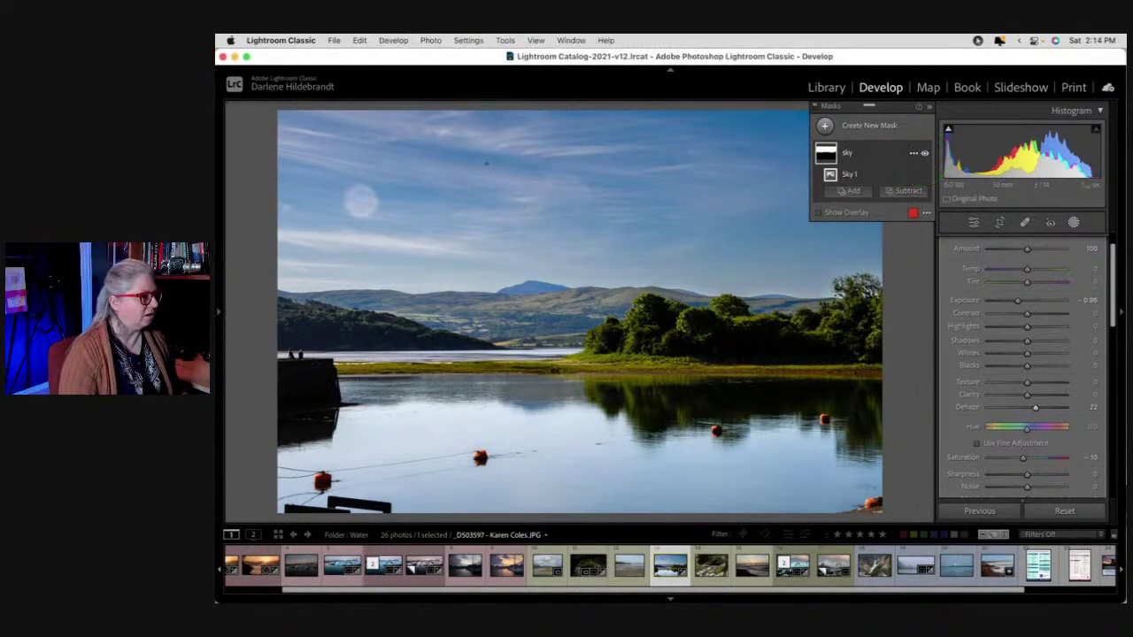
left_click(1074, 222)
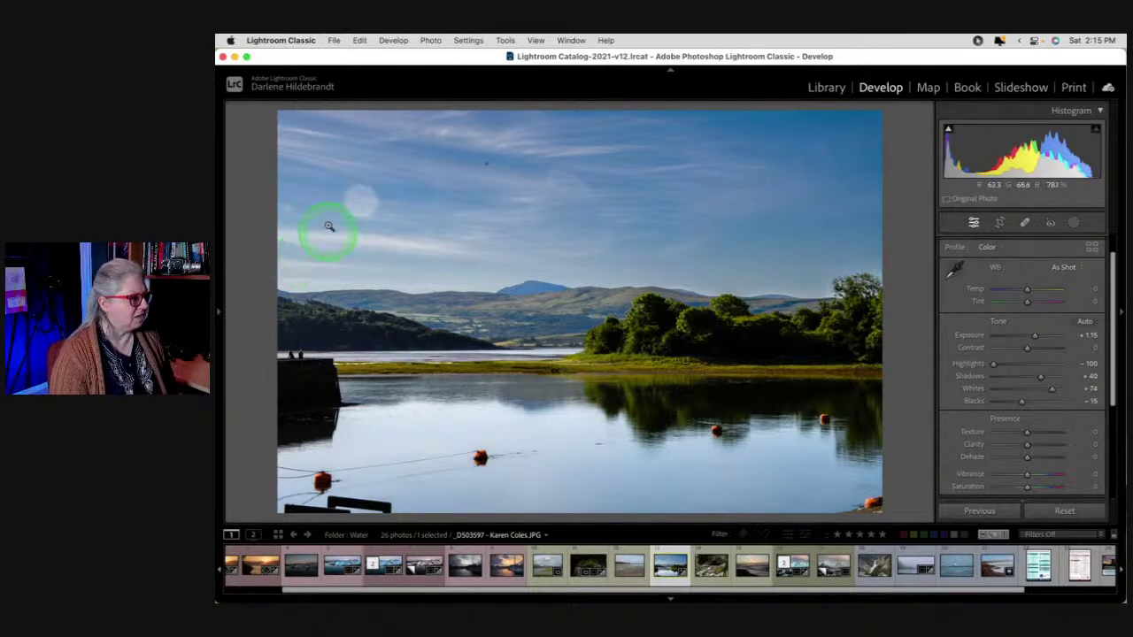
Zoom into the sky and try Content-Aware Remove on the bright orb, refreshing the fill
left_click_drag(324, 230, 382, 180)
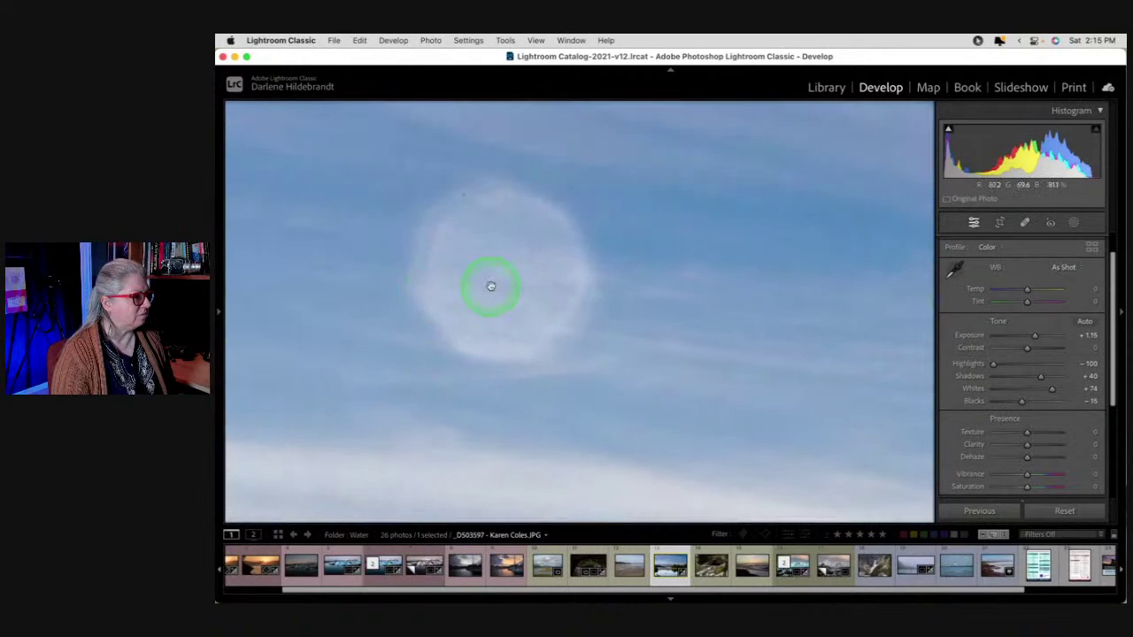
left_click(395, 211)
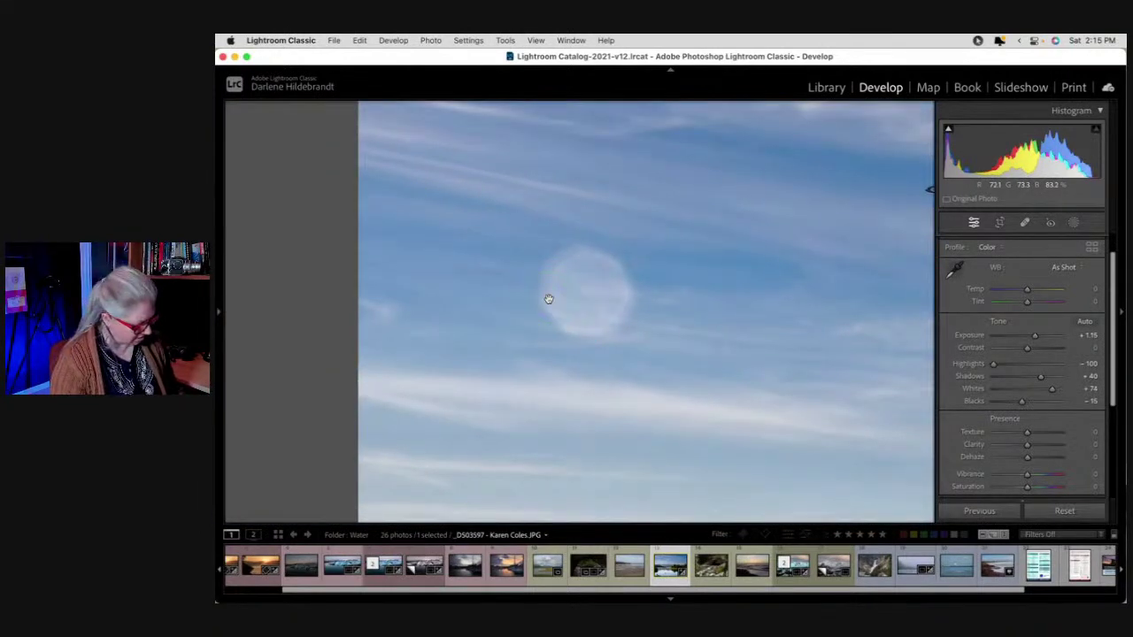
key("q")
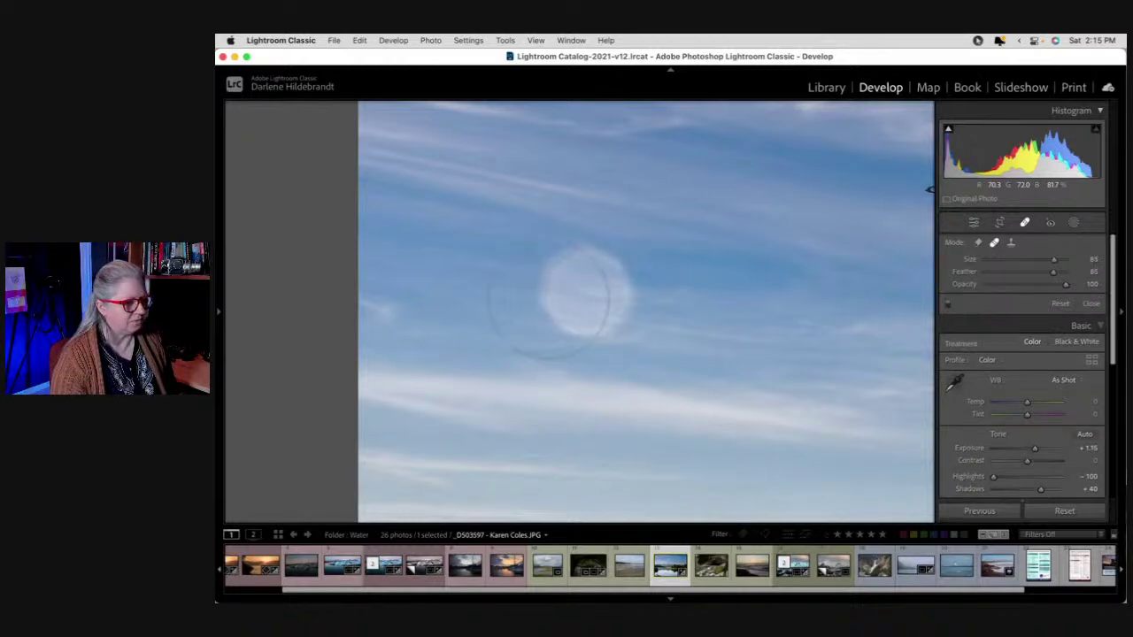
left_click(978, 242)
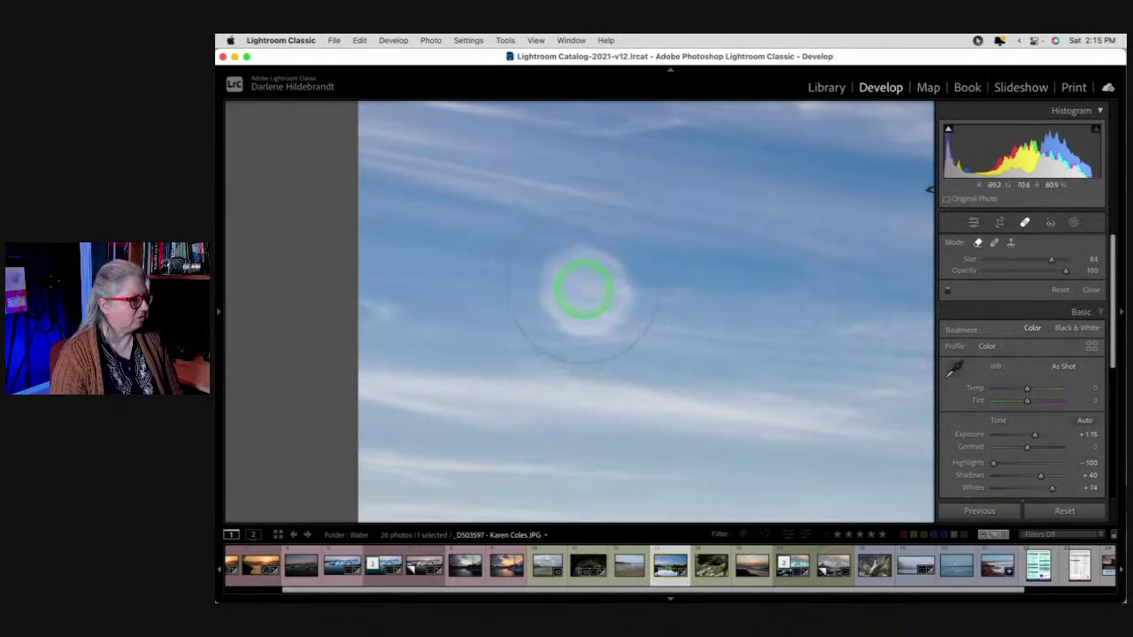
left_click(586, 292)
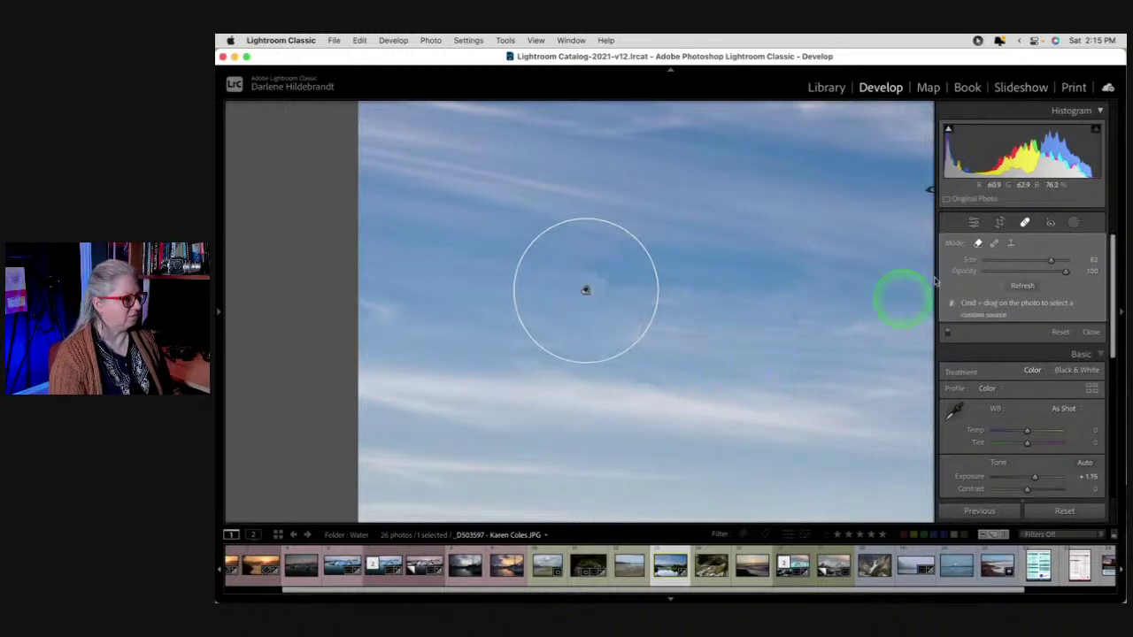
left_click_drag(903, 292, 972, 282)
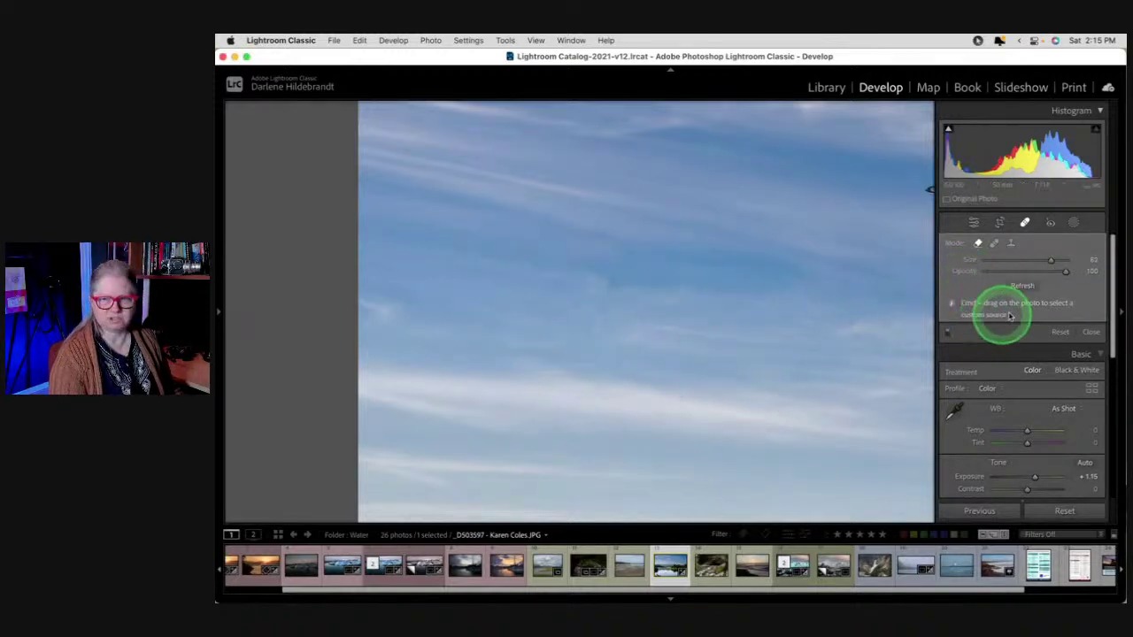
left_click(1023, 288)
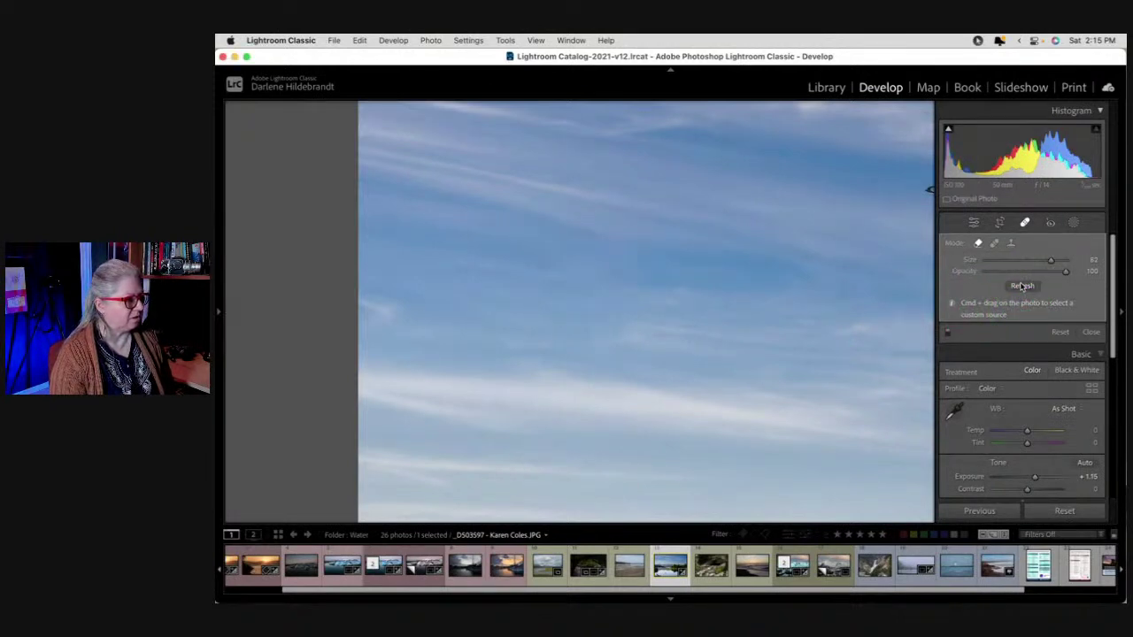
left_click(1023, 286)
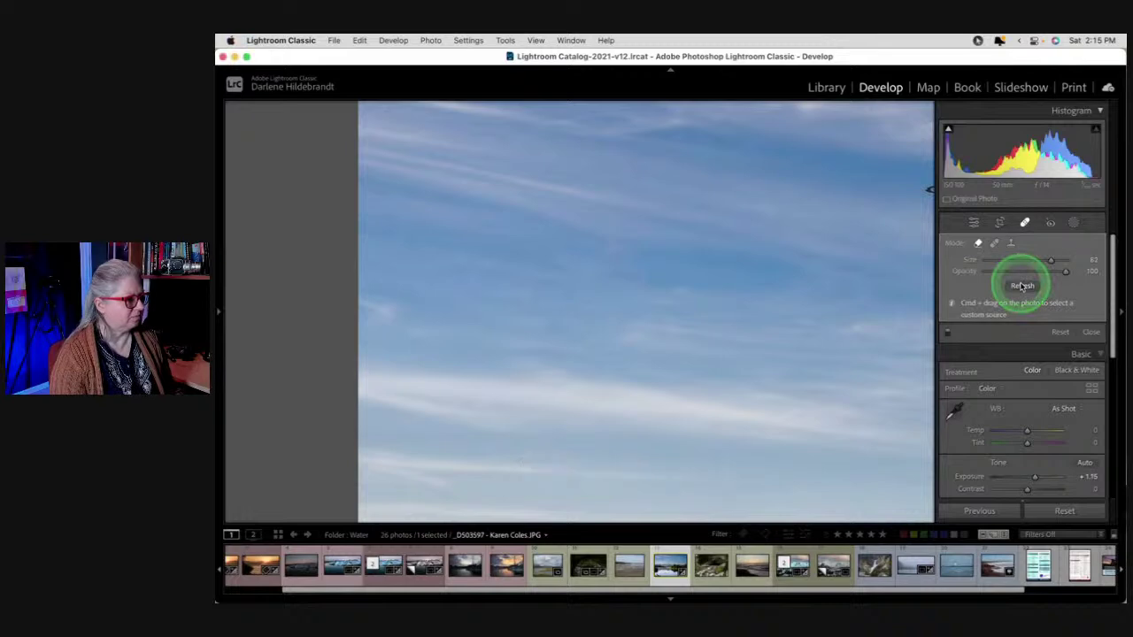
Heal the orb with a size-82 spot sourced from cleaner sky, then view the whole photo
left_click(994, 243)
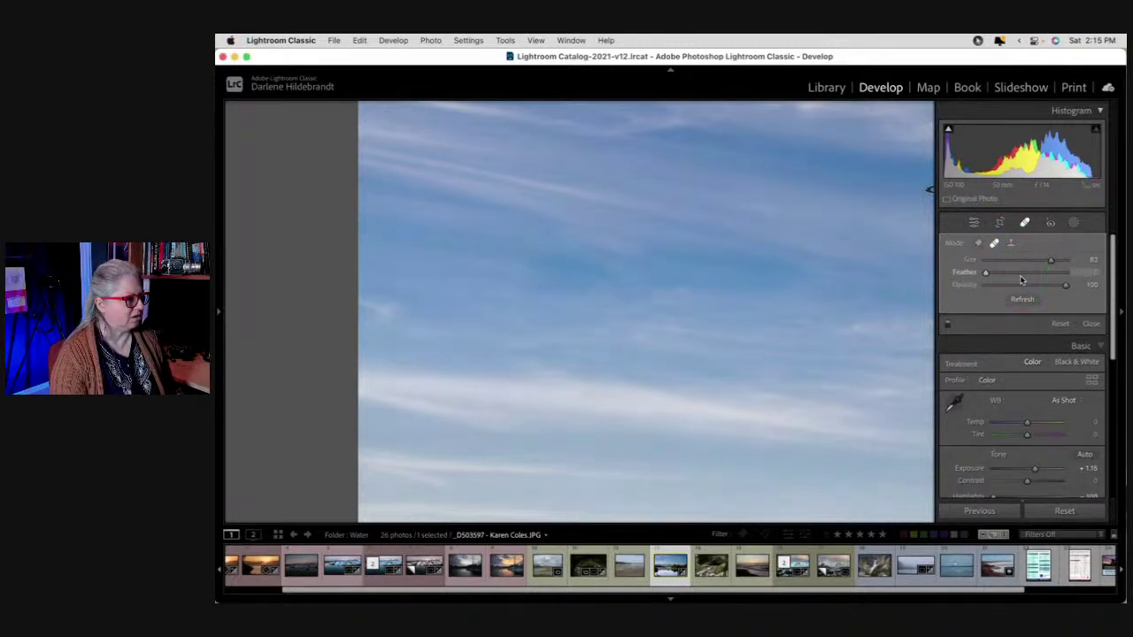
left_click(1022, 280)
left_click(585, 290)
mouse_move(767, 297)
left_mouse_down()
mouse_move(759, 322)
mouse_move(760, 310)
left_mouse_up()
left_click(1027, 291)
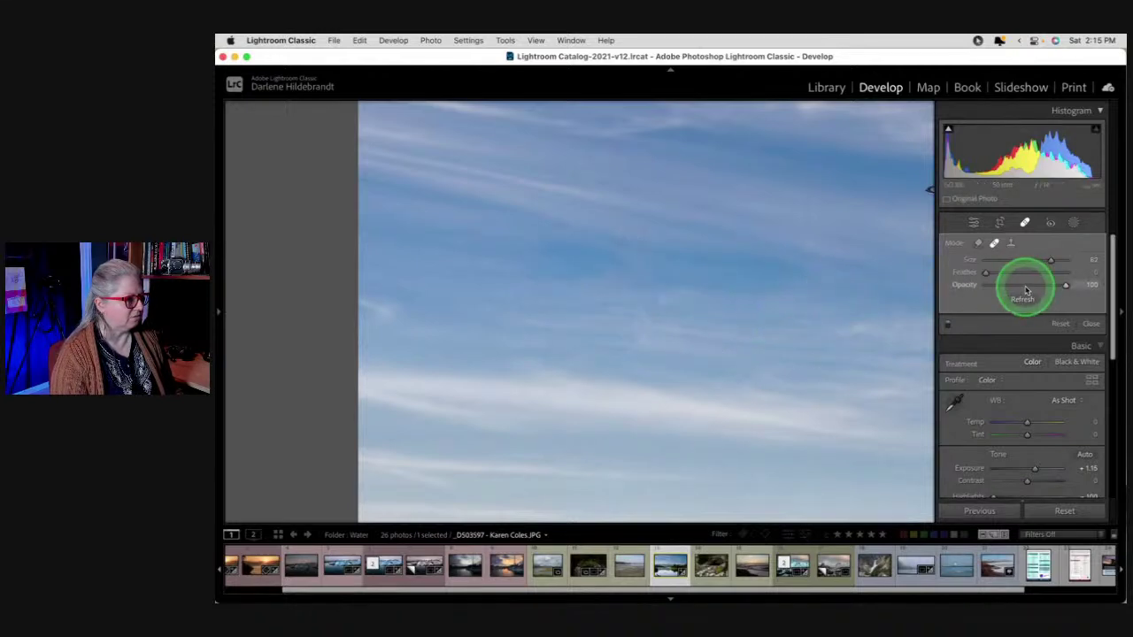
left_click(1018, 296)
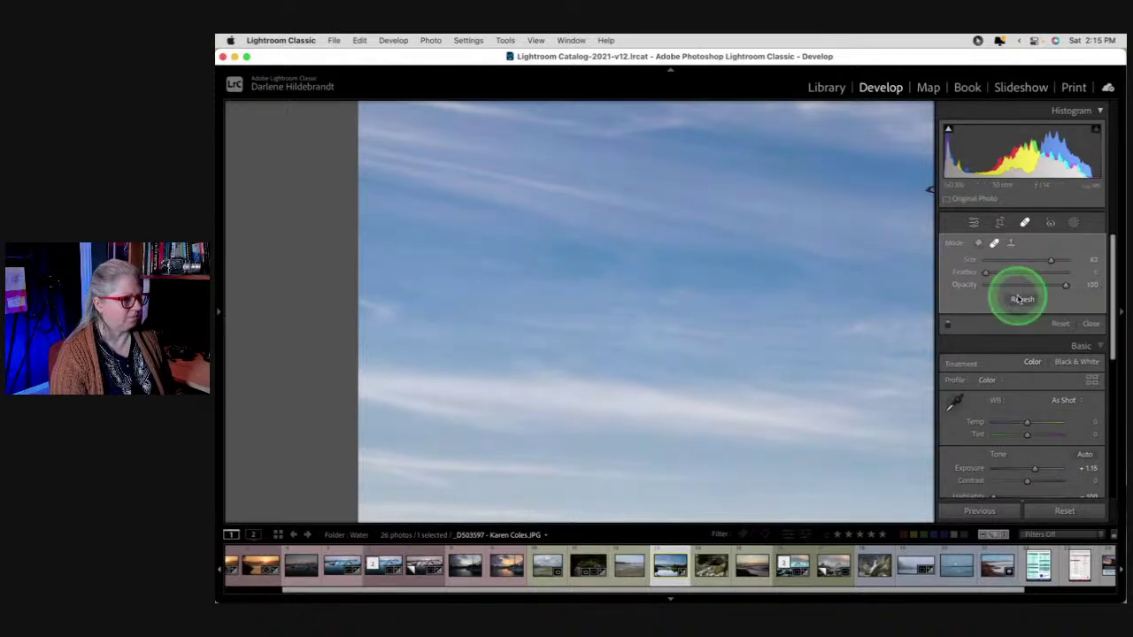
left_click(1090, 324)
left_click(723, 278)
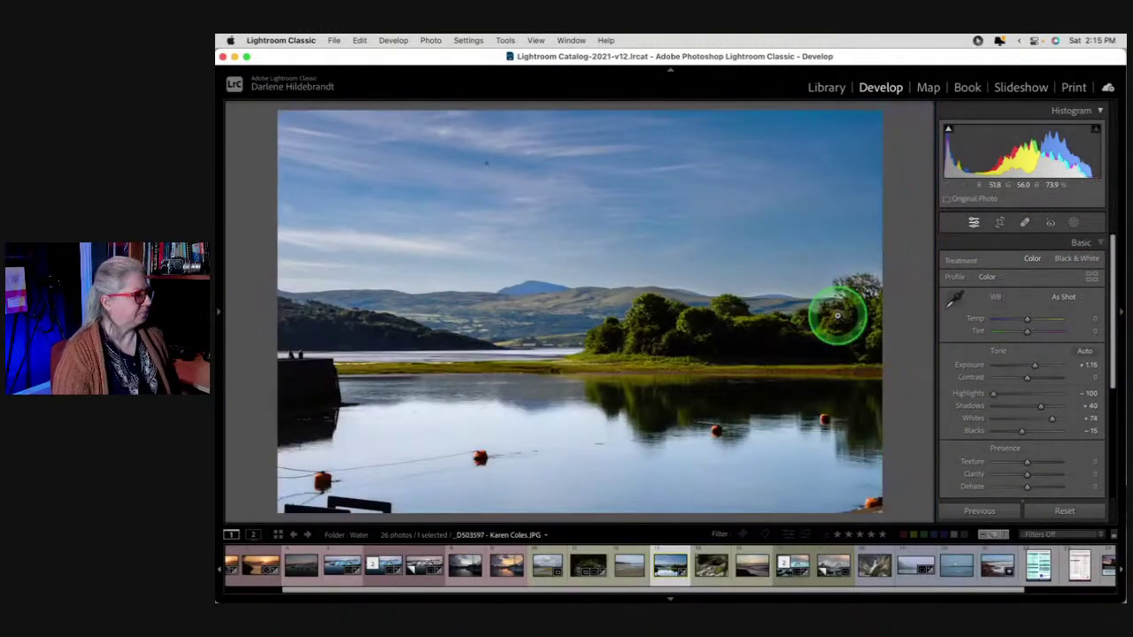
left_click(469, 196)
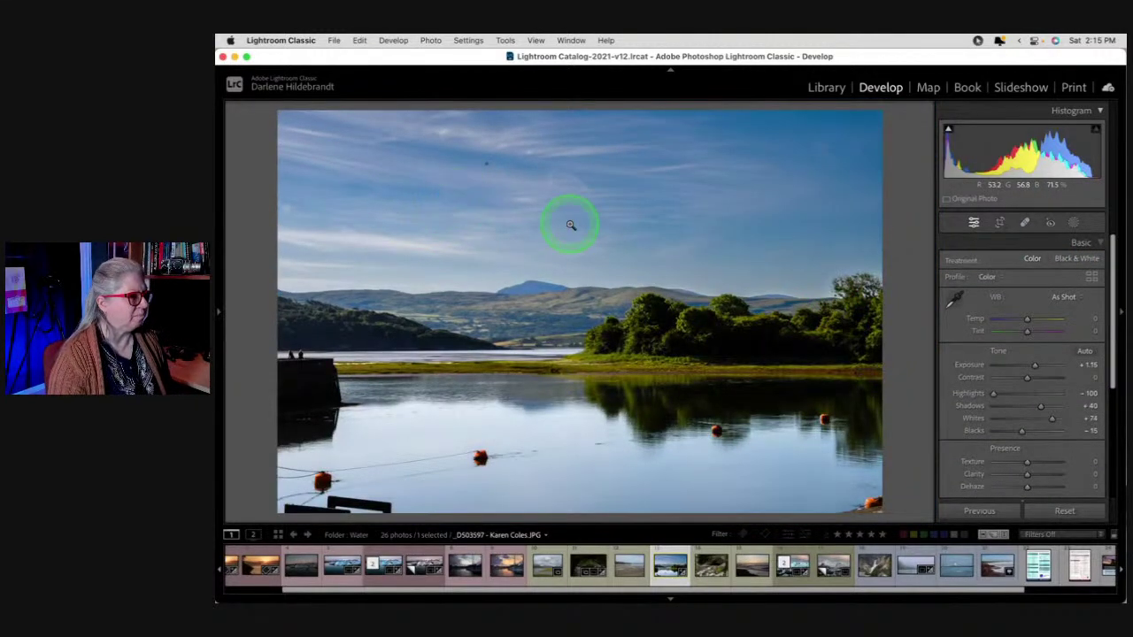
left_click(723, 150)
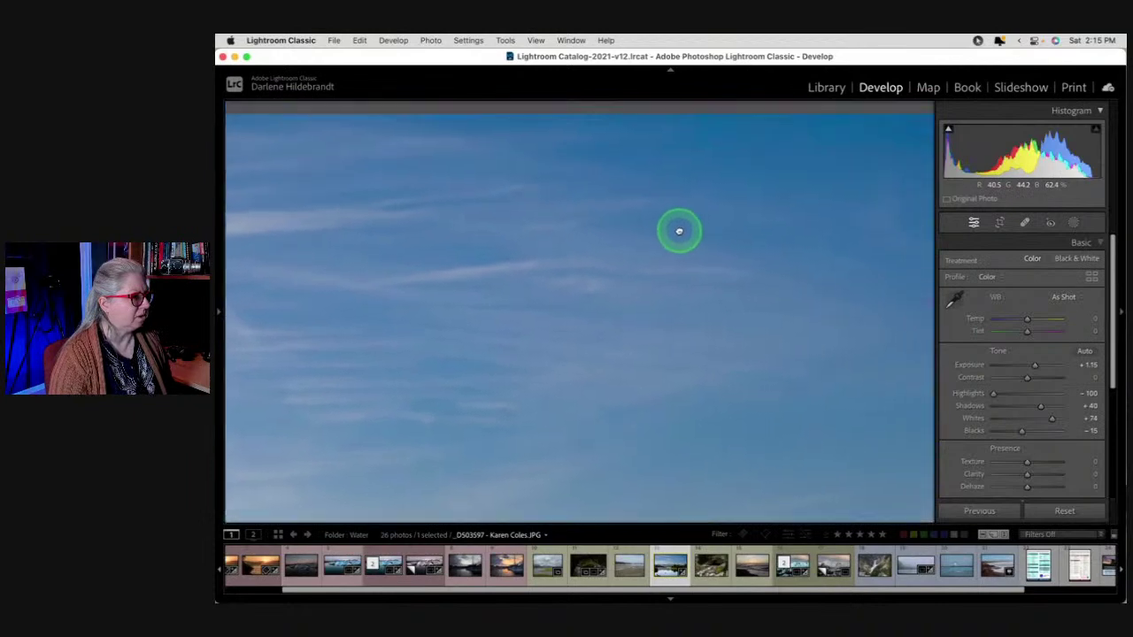
key("q")
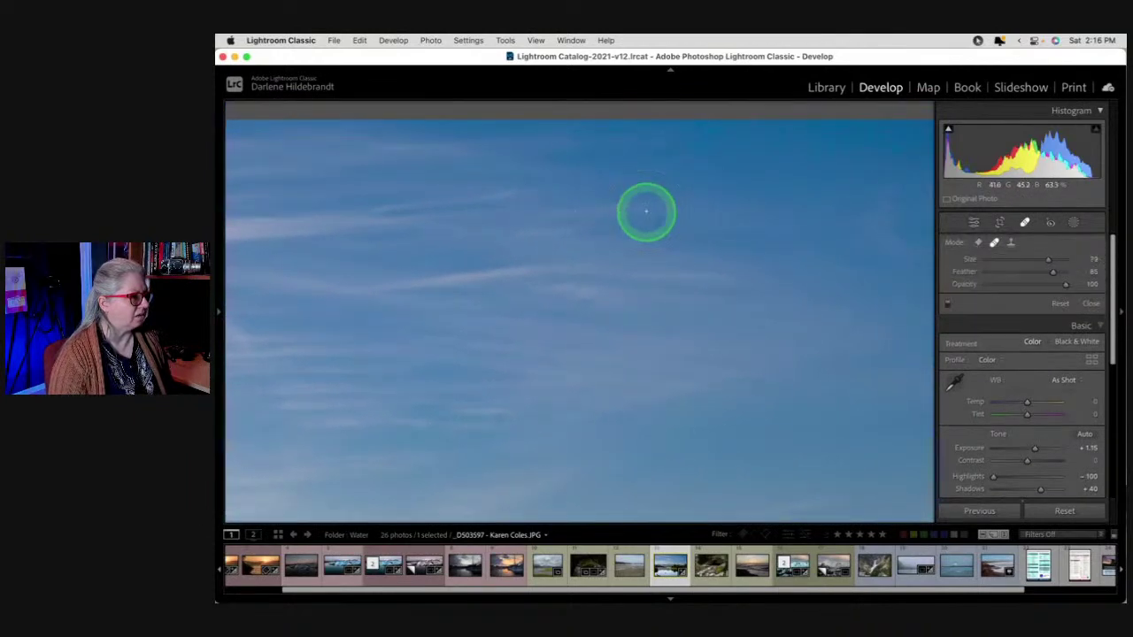
scroll(646, 211, "down", 1)
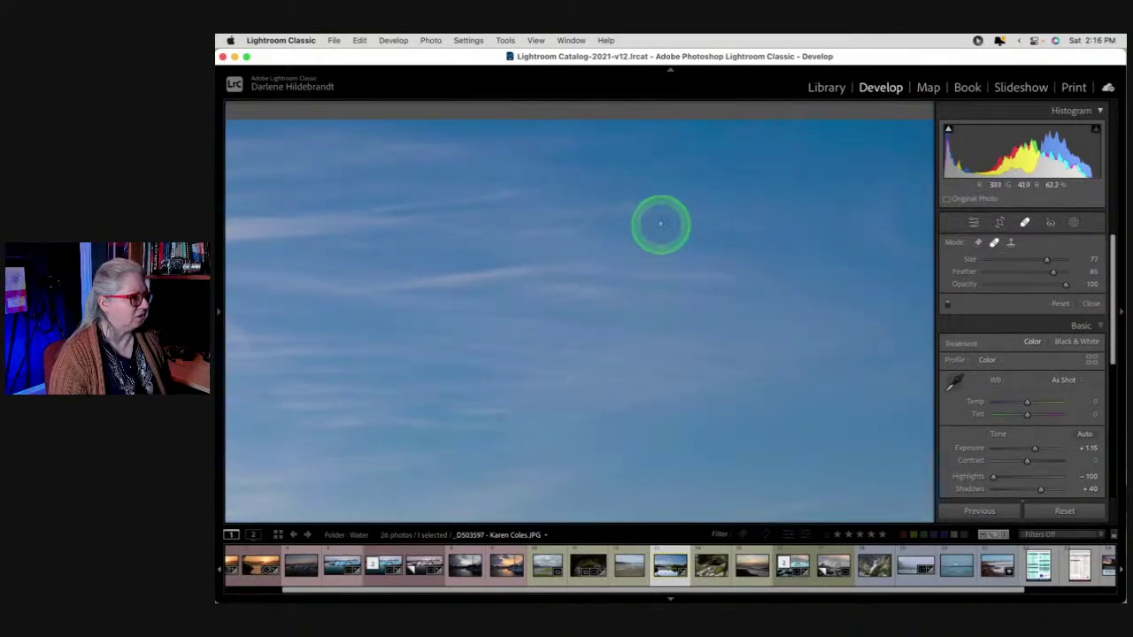
left_click(660, 224)
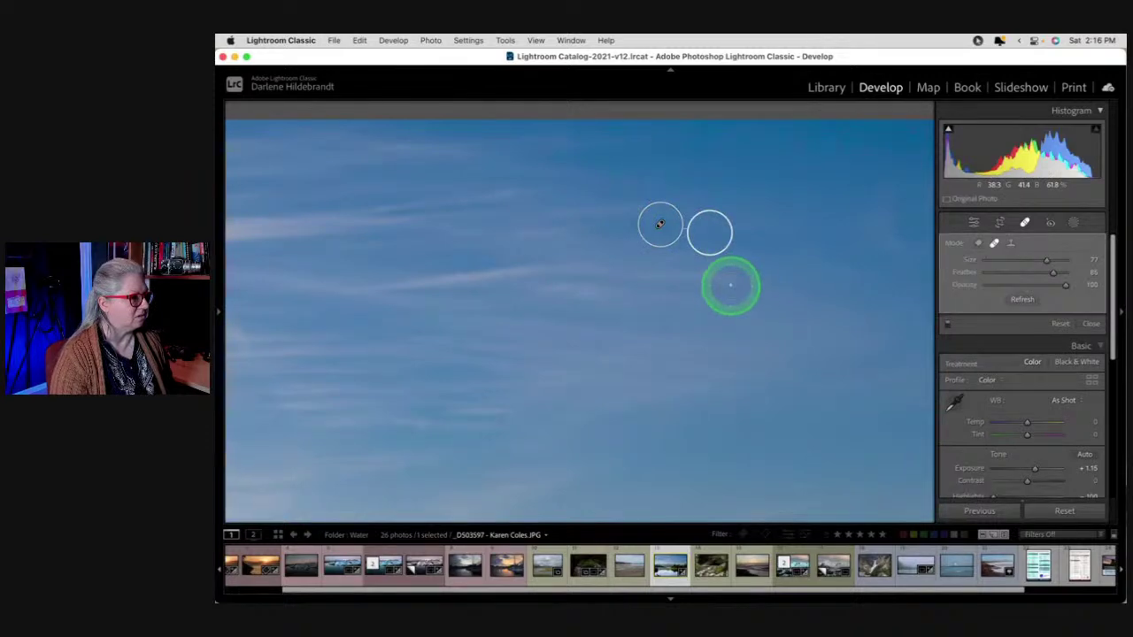
left_click(979, 243)
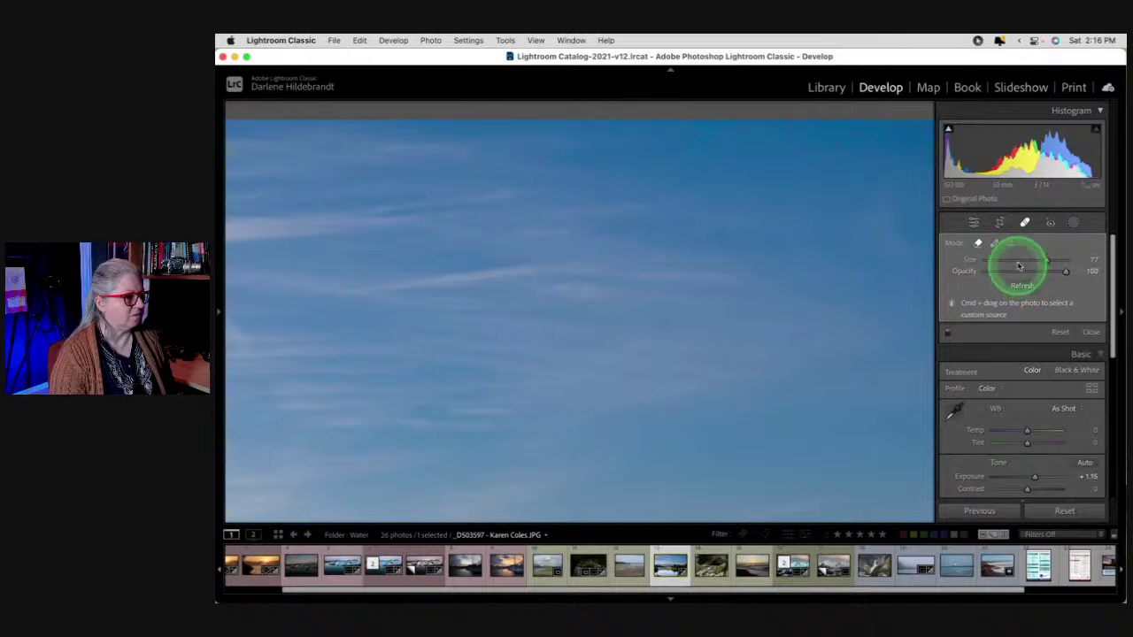
left_click(995, 243)
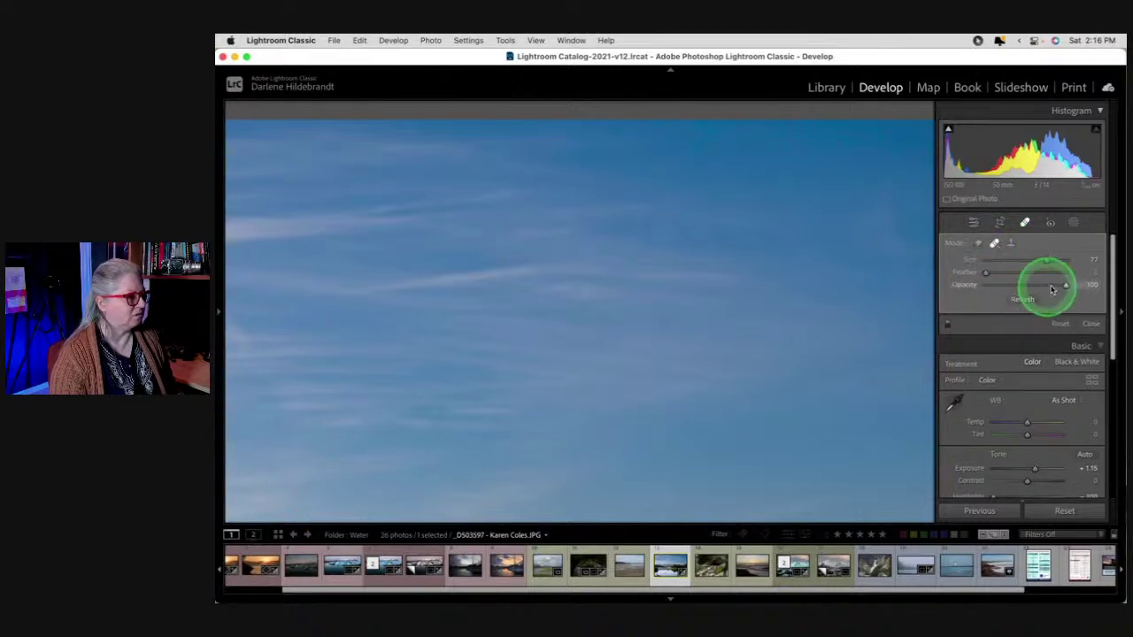
mouse_move(933, 322)
left_mouse_down()
mouse_move(661, 289)
mouse_move(577, 228)
mouse_move(625, 228)
left_mouse_up()
key("q")
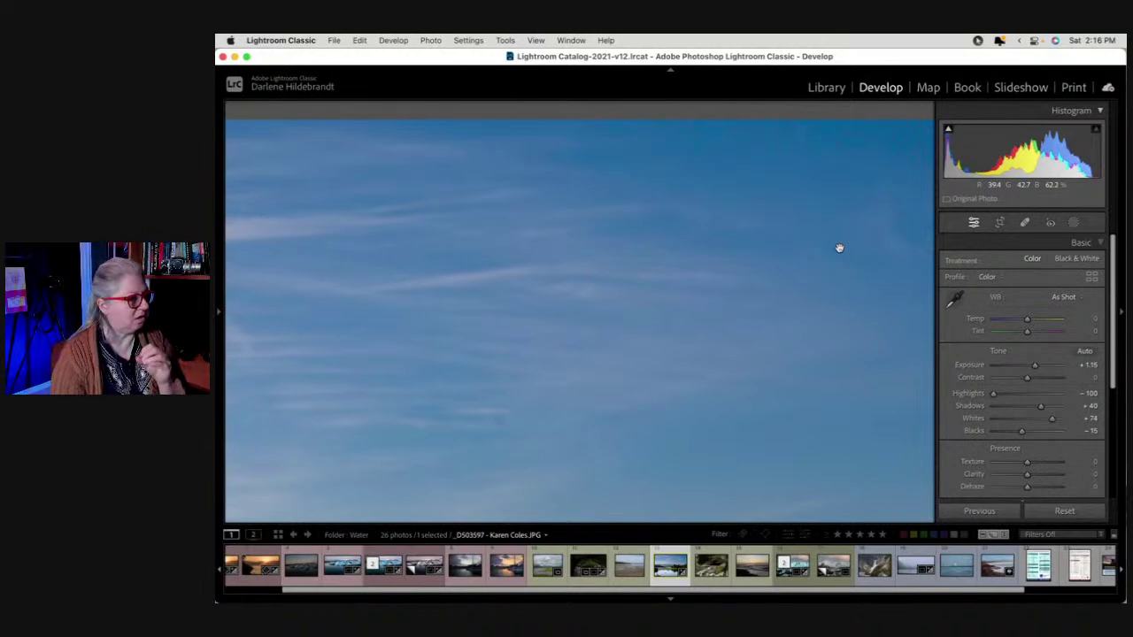
left_click_drag(839, 248, 847, 301)
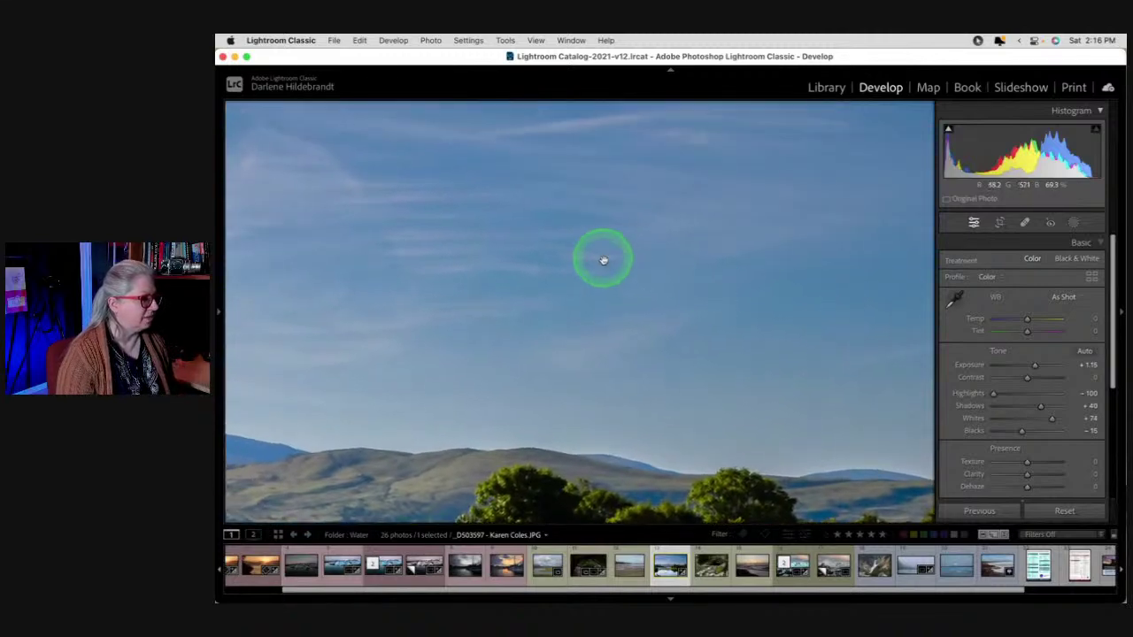
key("k")
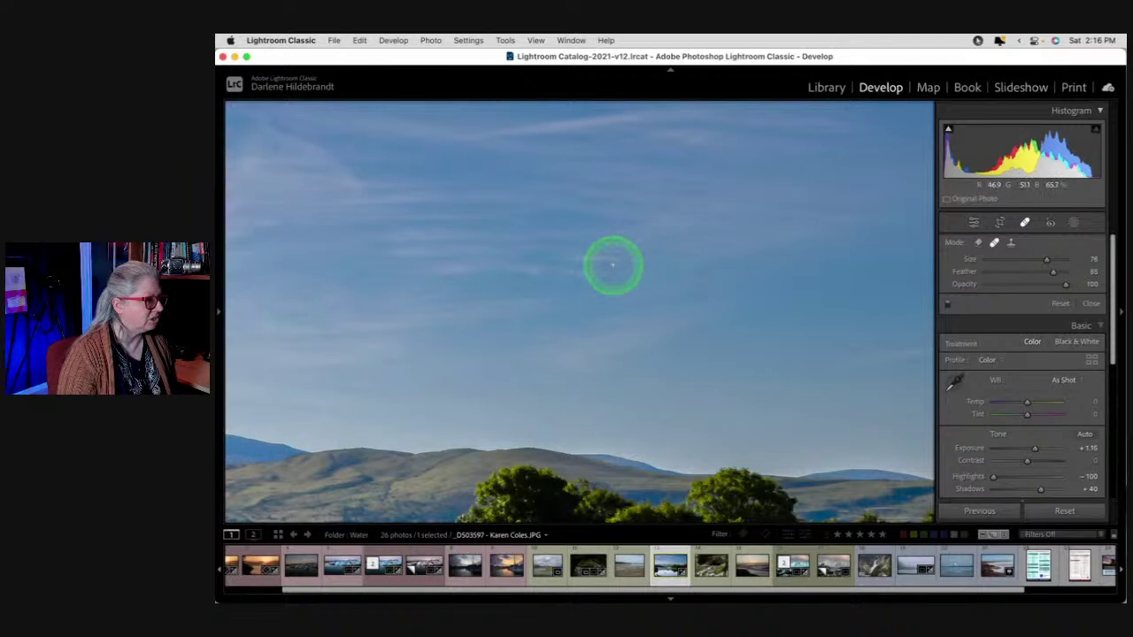
left_click(613, 265)
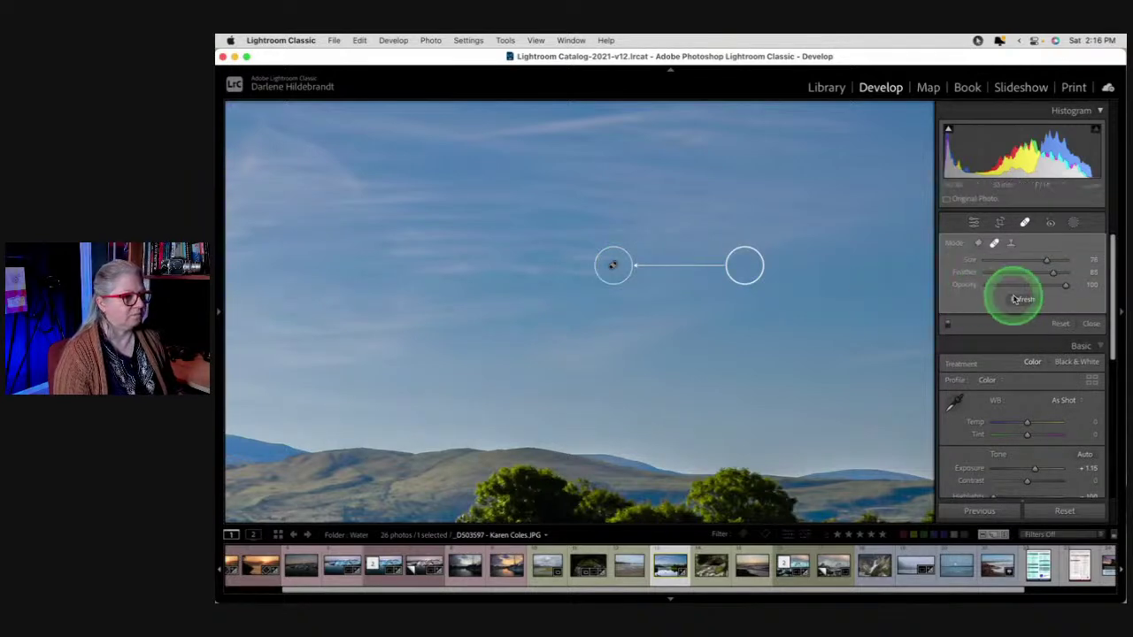
left_click_drag(745, 266, 668, 266)
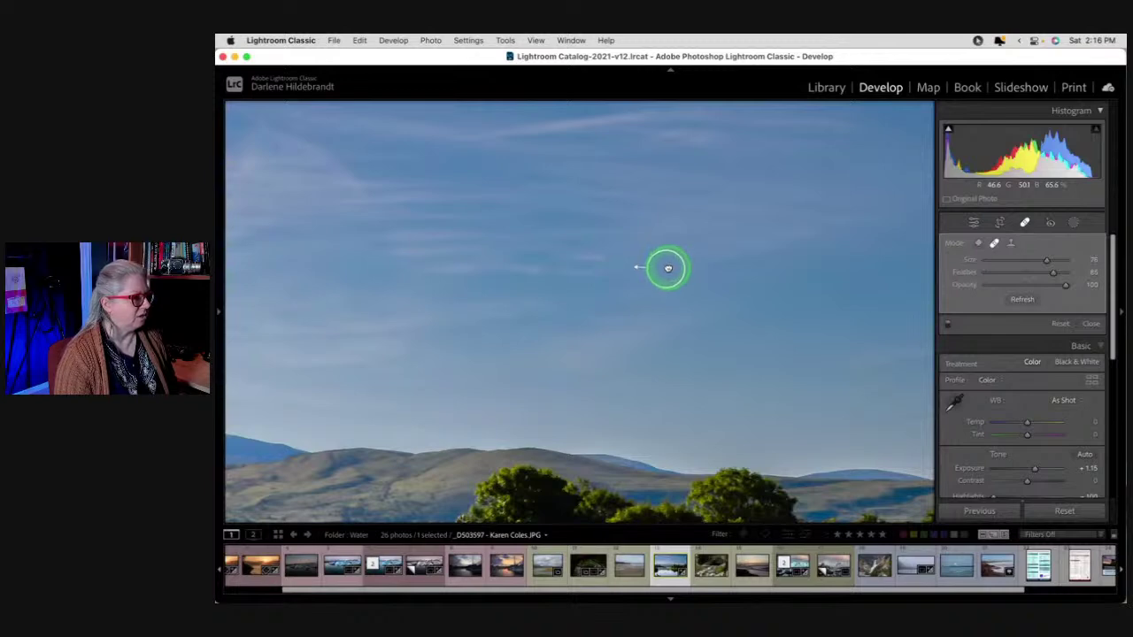
key("q")
key("i")
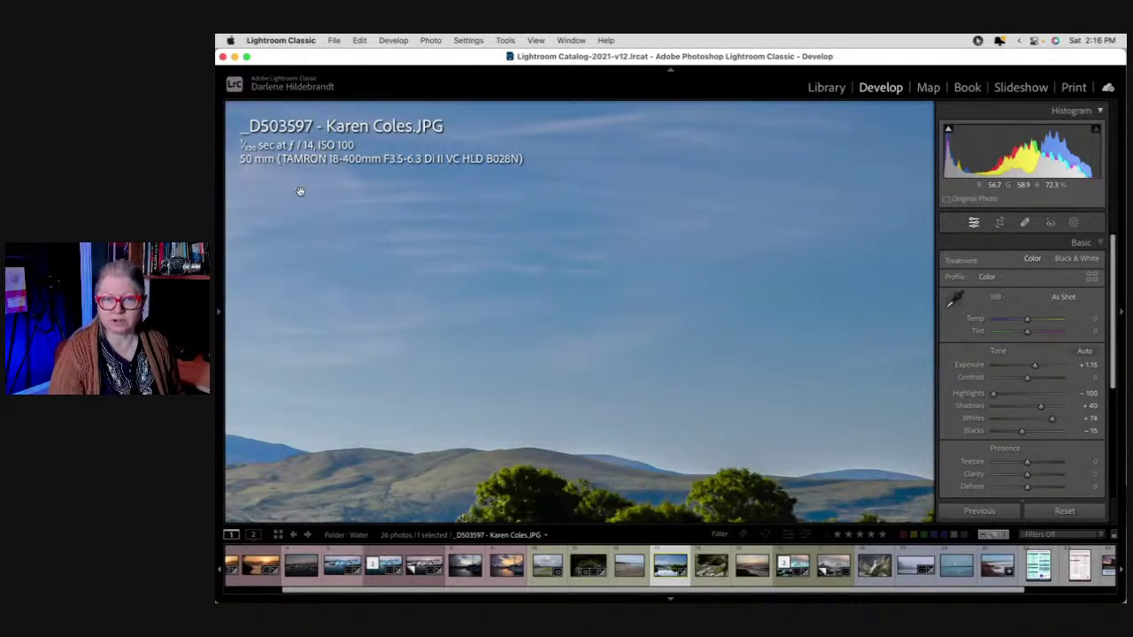
Fit the whole lake photo and compare the edit against the unedited original
left_click(434, 222)
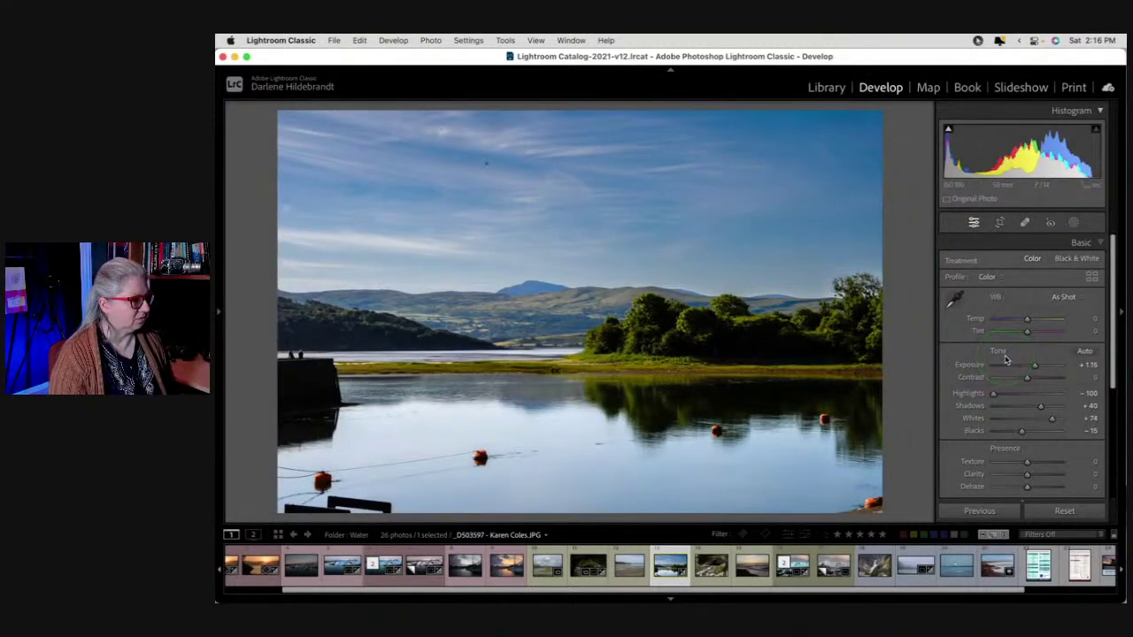
key("backslash")
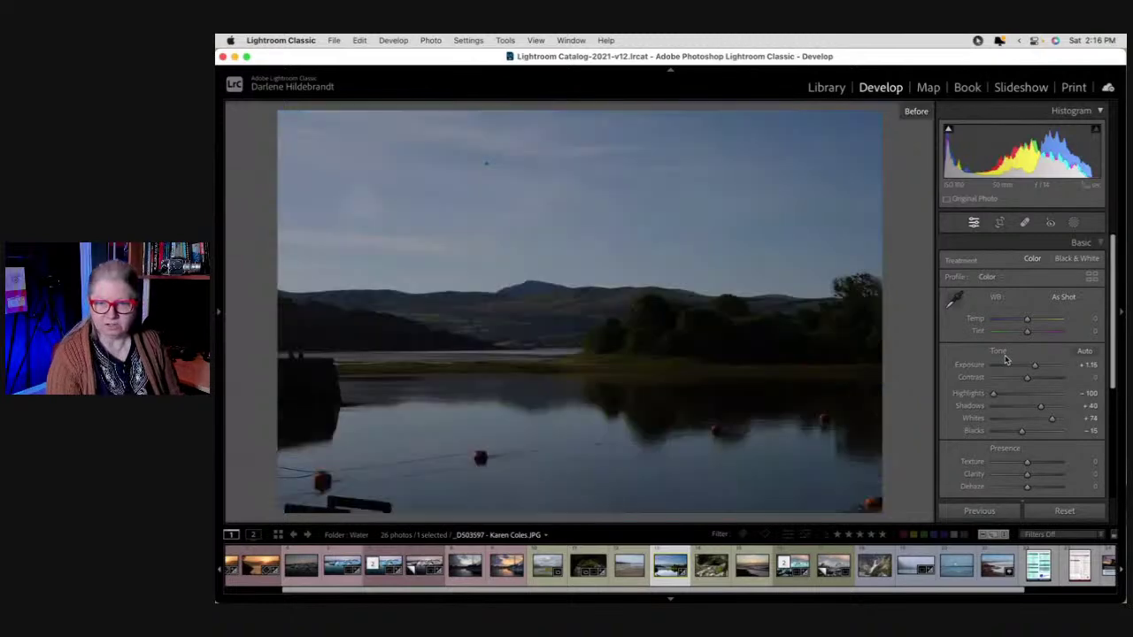
key("backslash")
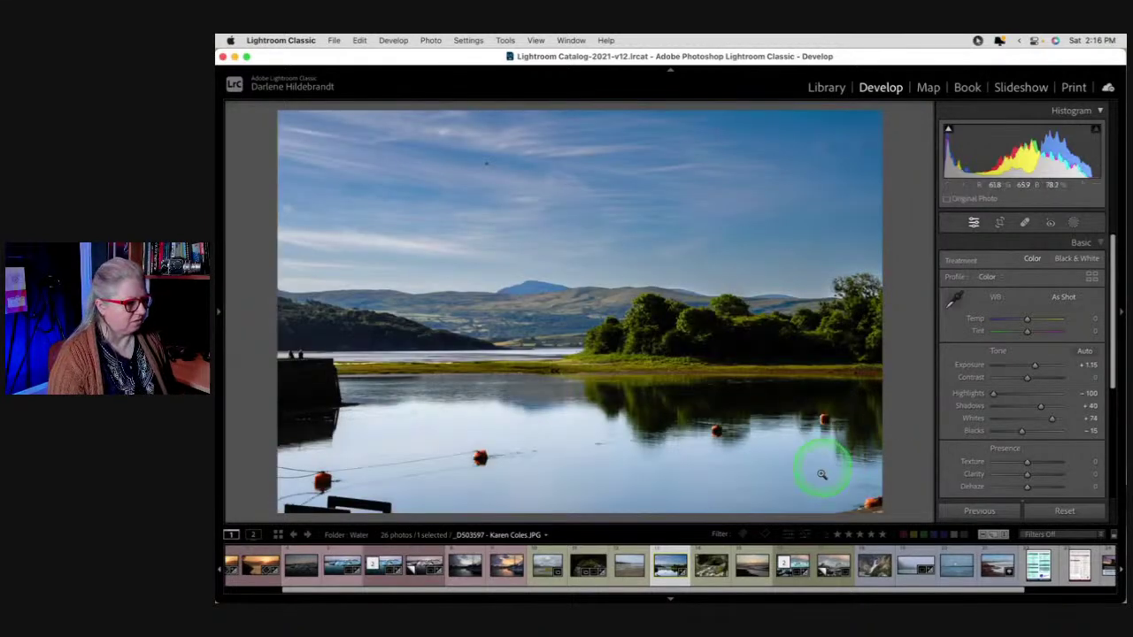
Inspect the water, buoys and boat close up, then switch to Crop Overlay
left_click_drag(860, 500, 784, 451)
left_click(576, 403)
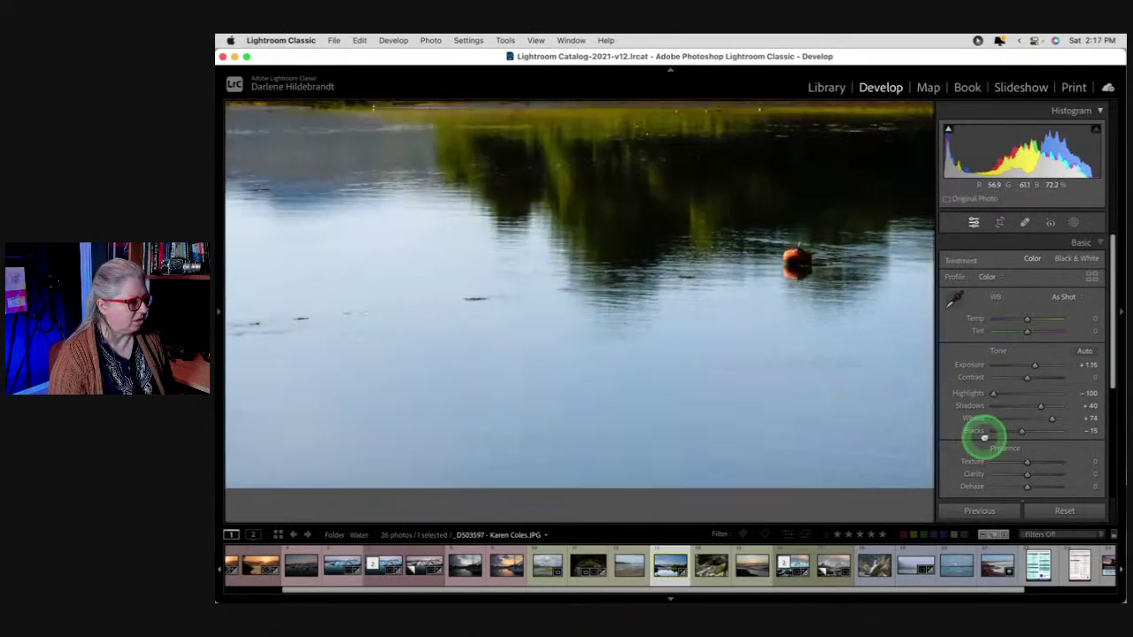
left_click(640, 419)
left_click_drag(640, 420, 1001, 377)
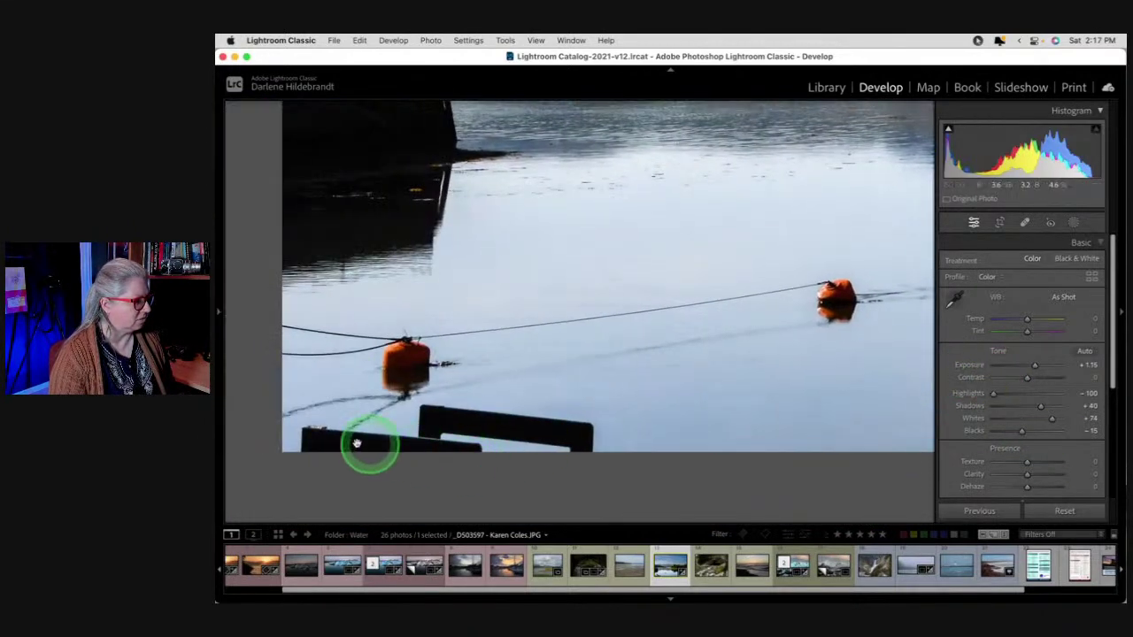
left_click_drag(670, 412, 830, 399)
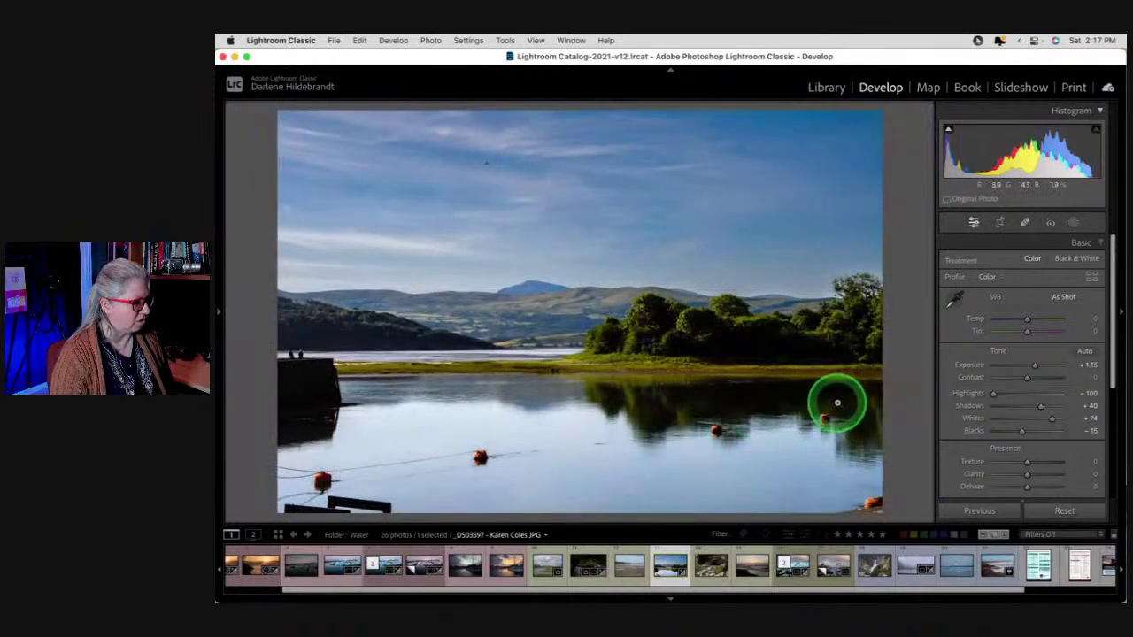
key("r")
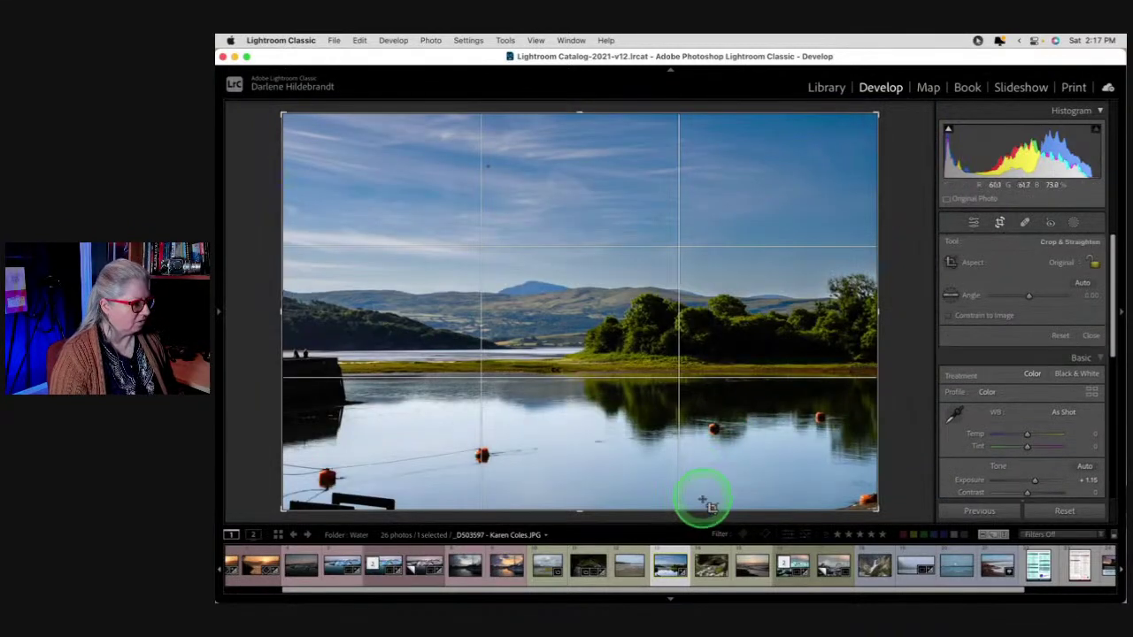
Try auto-straightening the horizon, then reset the crop to the original framing
left_click(1081, 284)
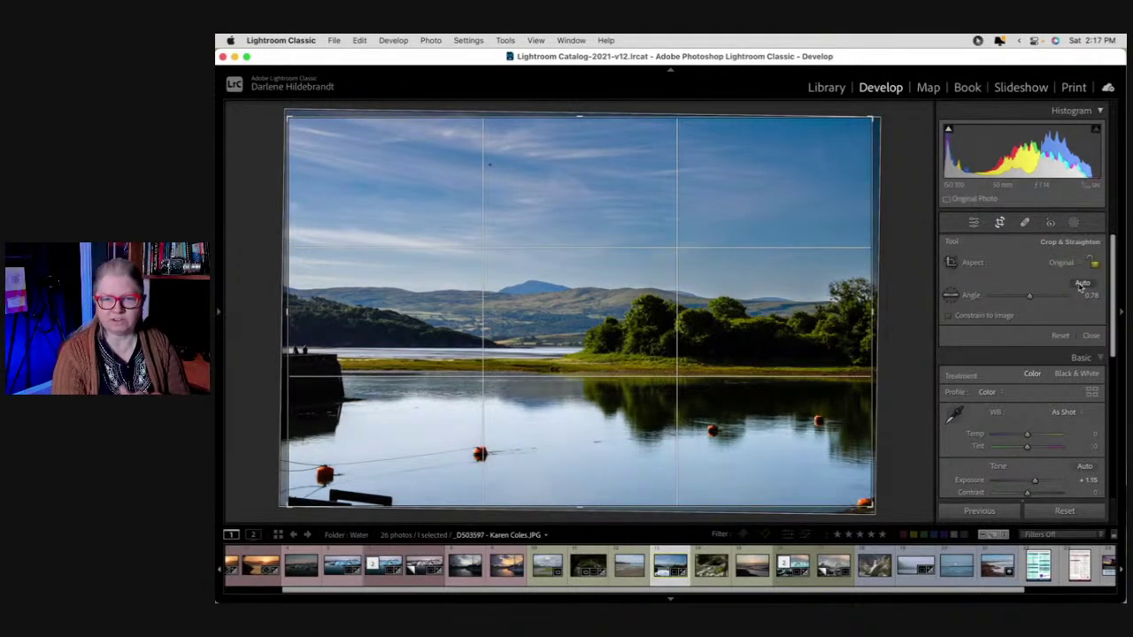
left_click_drag(567, 346, 606, 375)
left_click(1060, 335)
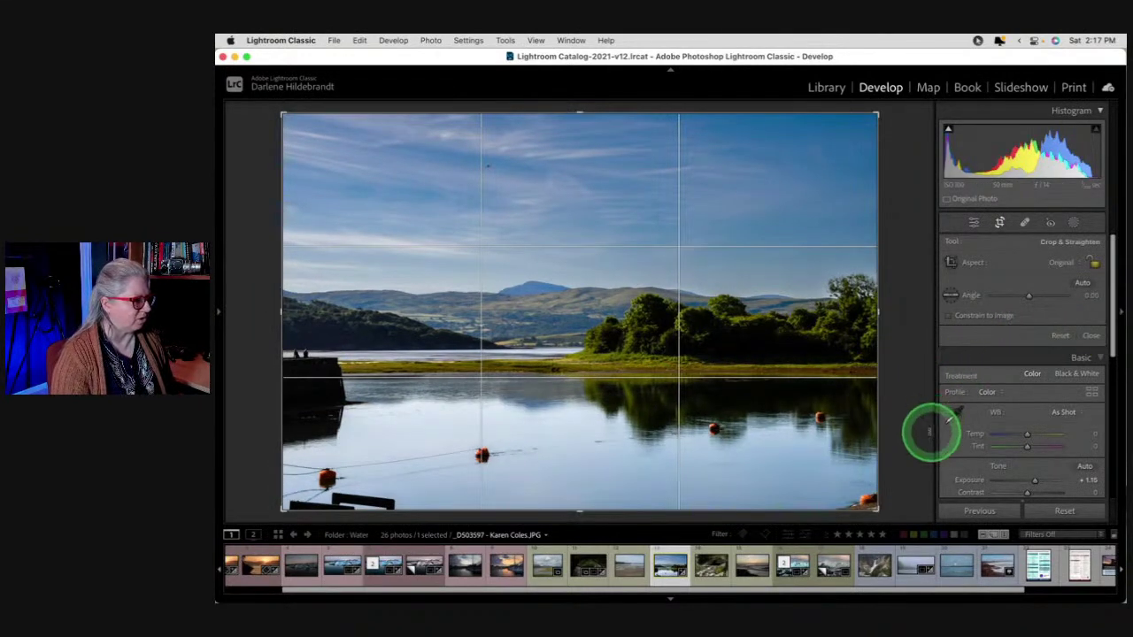
Raise the crop's bottom edge to cut off the foreground boat and apply it
left_click_drag(629, 509, 629, 498)
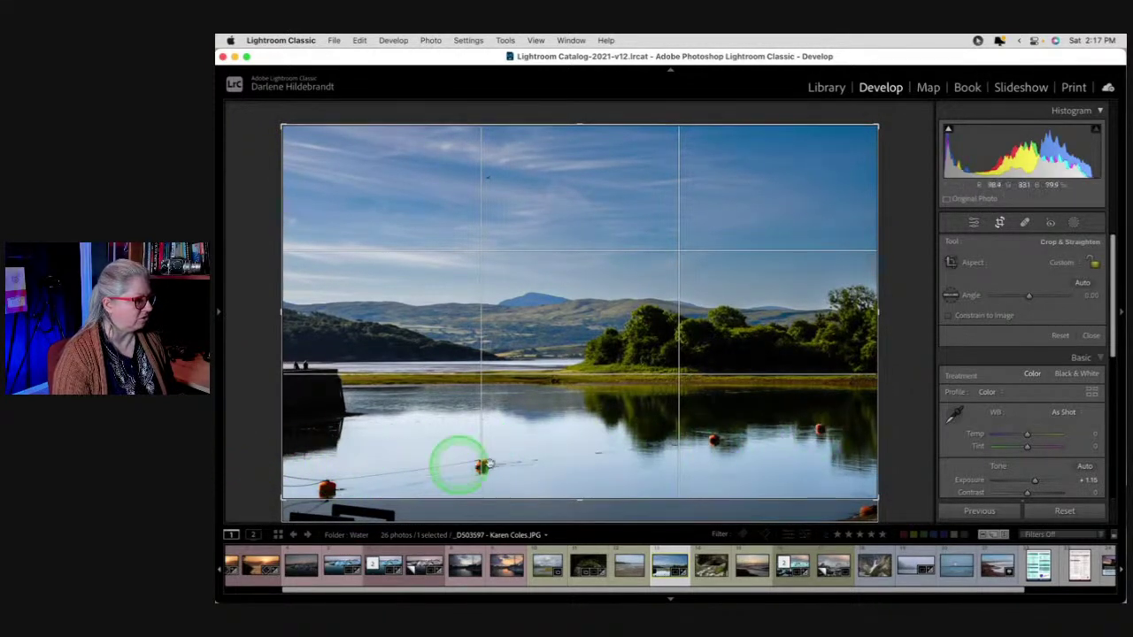
left_click_drag(583, 503, 579, 475)
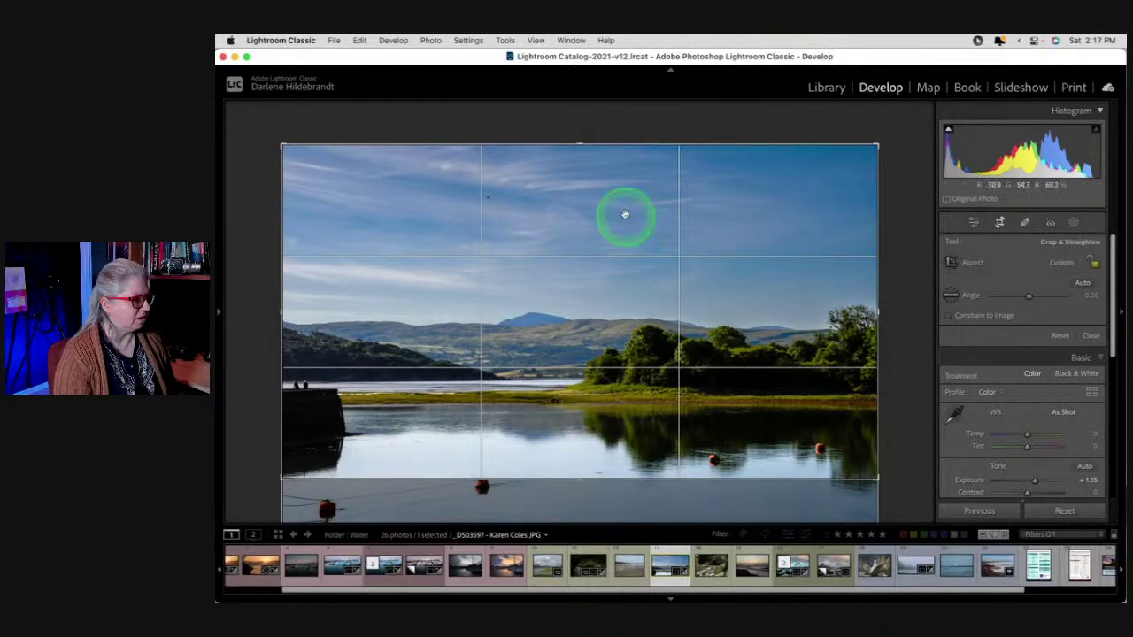
double_click(500, 415)
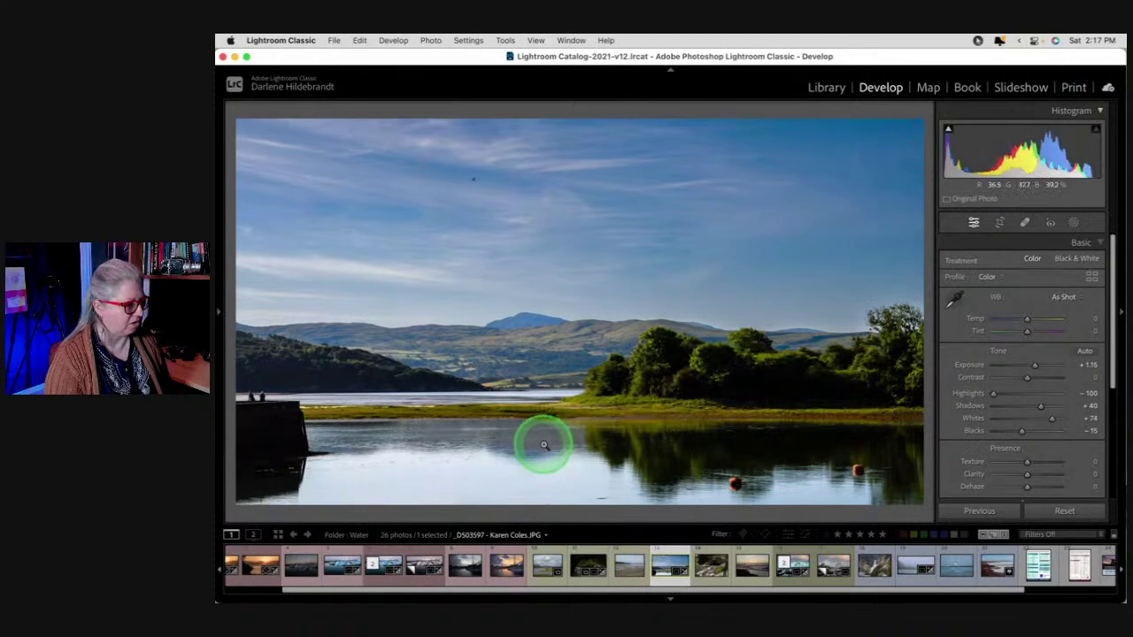
key("r")
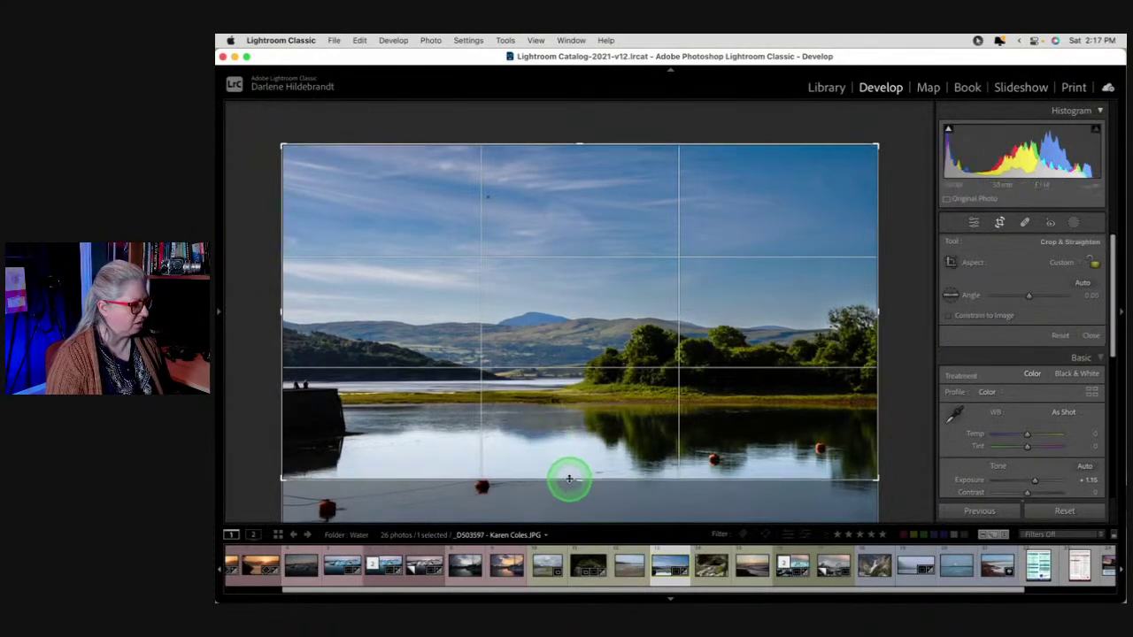
key("r")
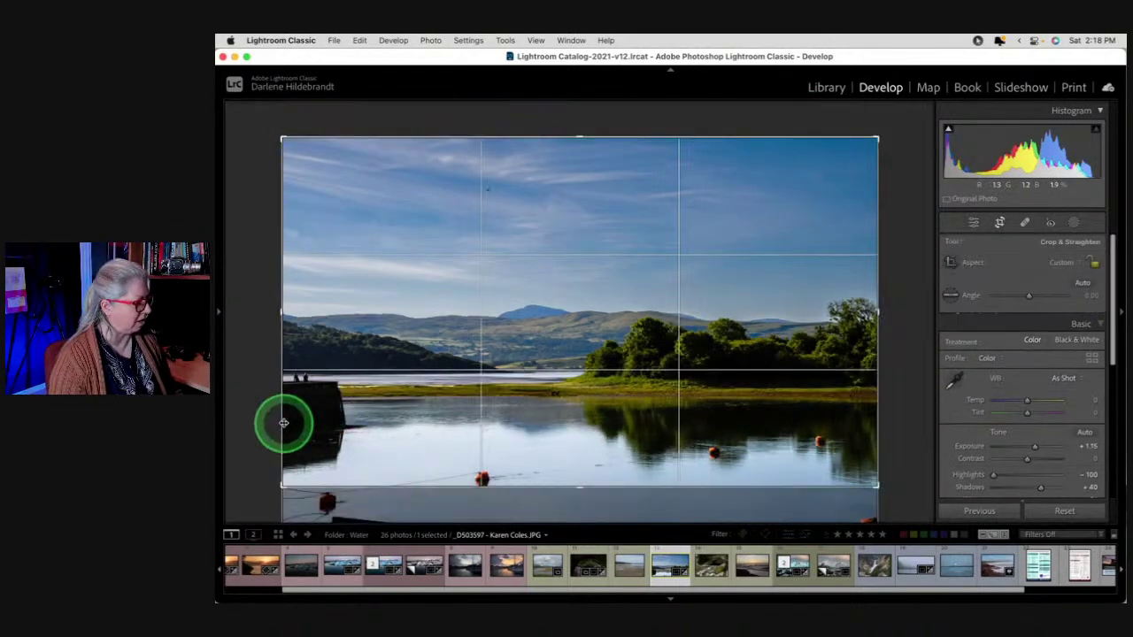
key("r")
left_click_drag(285, 404, 314, 404)
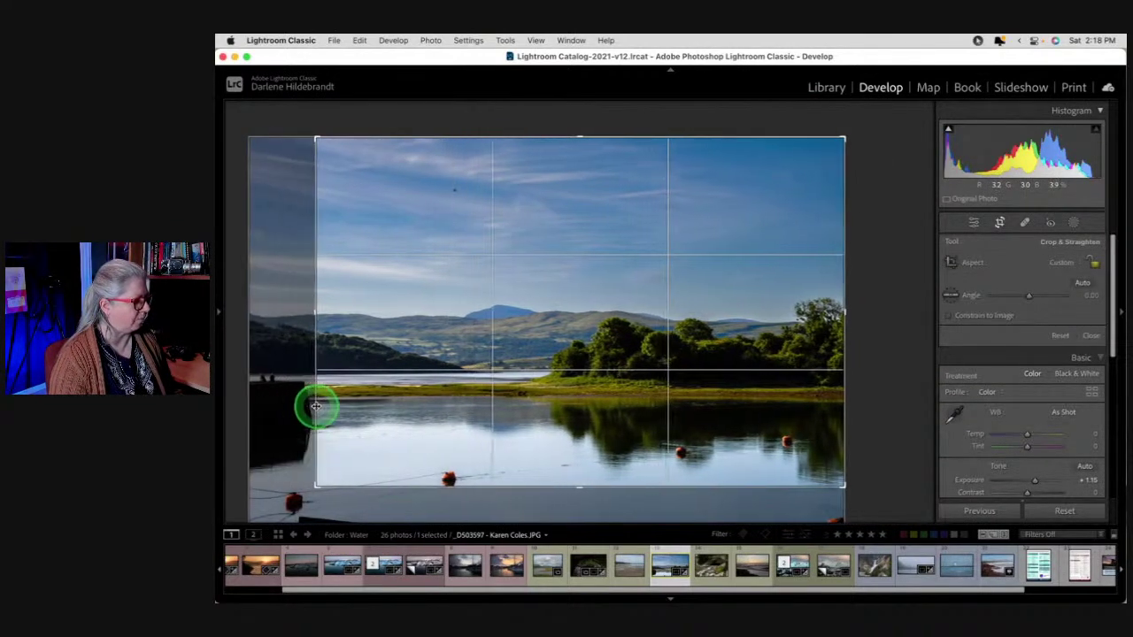
key("Return")
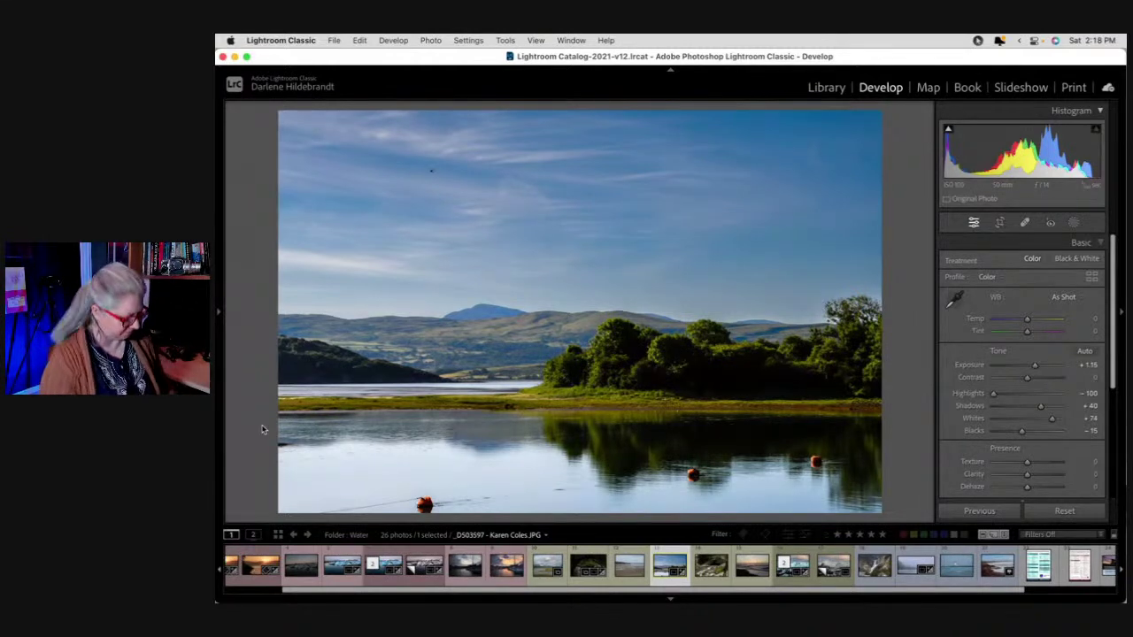
key("r")
left_click_drag(313, 329, 272, 328)
key("r")
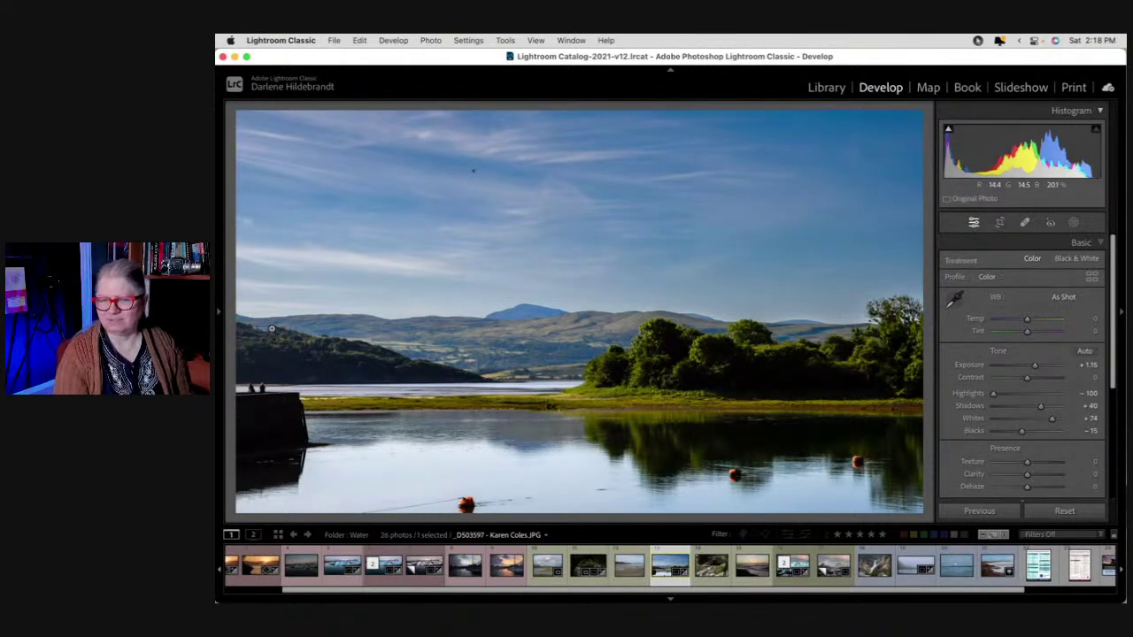
left_click(291, 333)
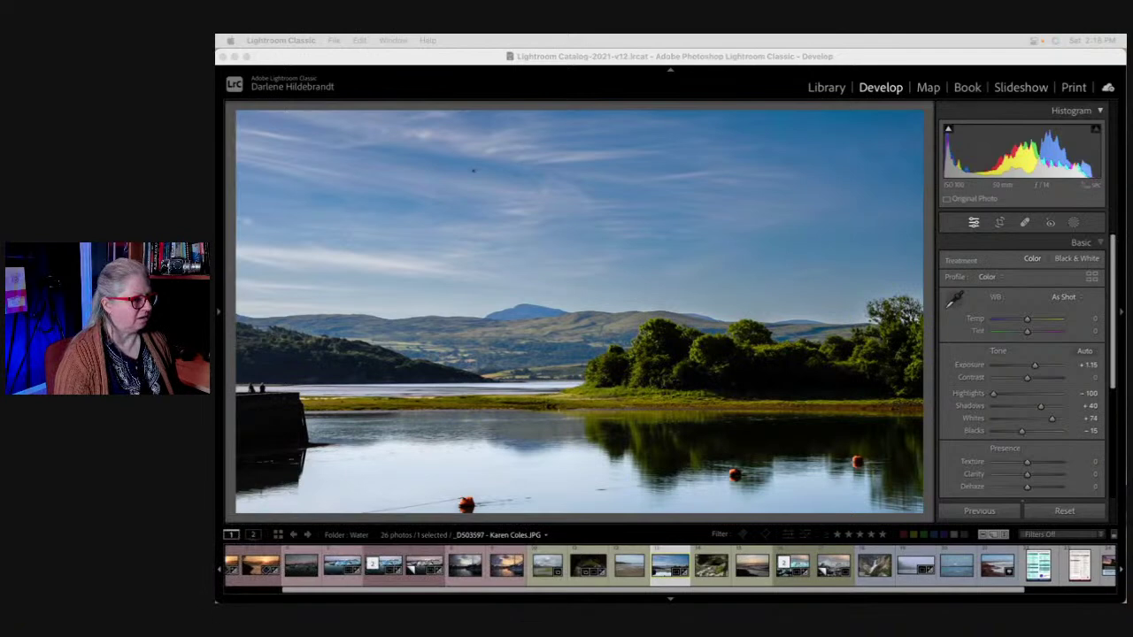
Overlay exposure and lens info, review the EXIF metadata in Library, then return to Develop
left_click(946, 329)
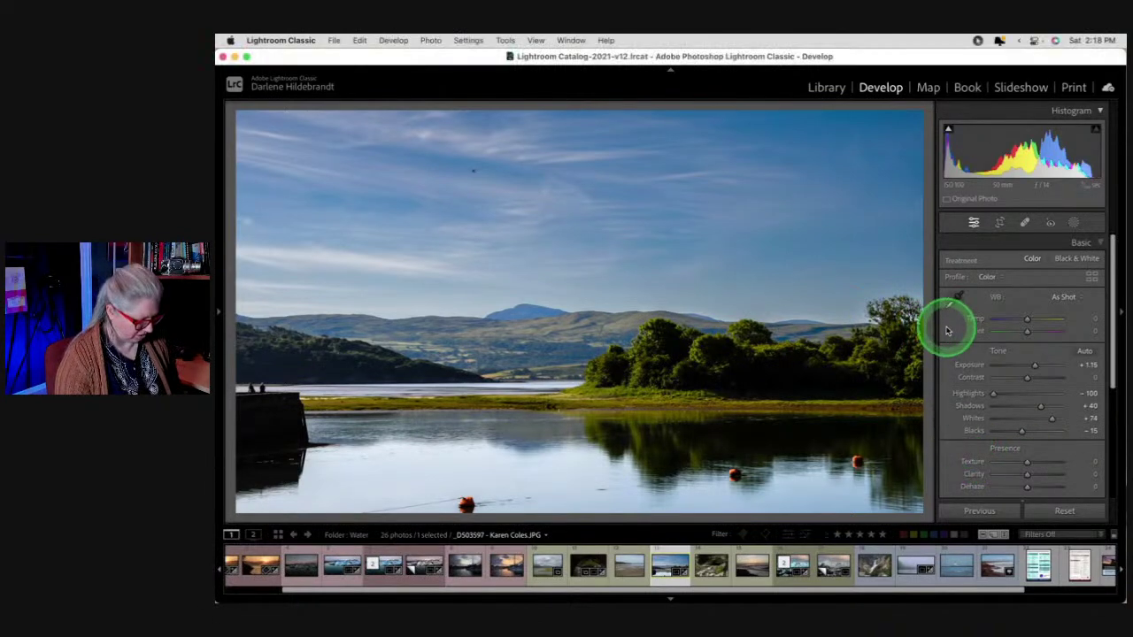
key("i")
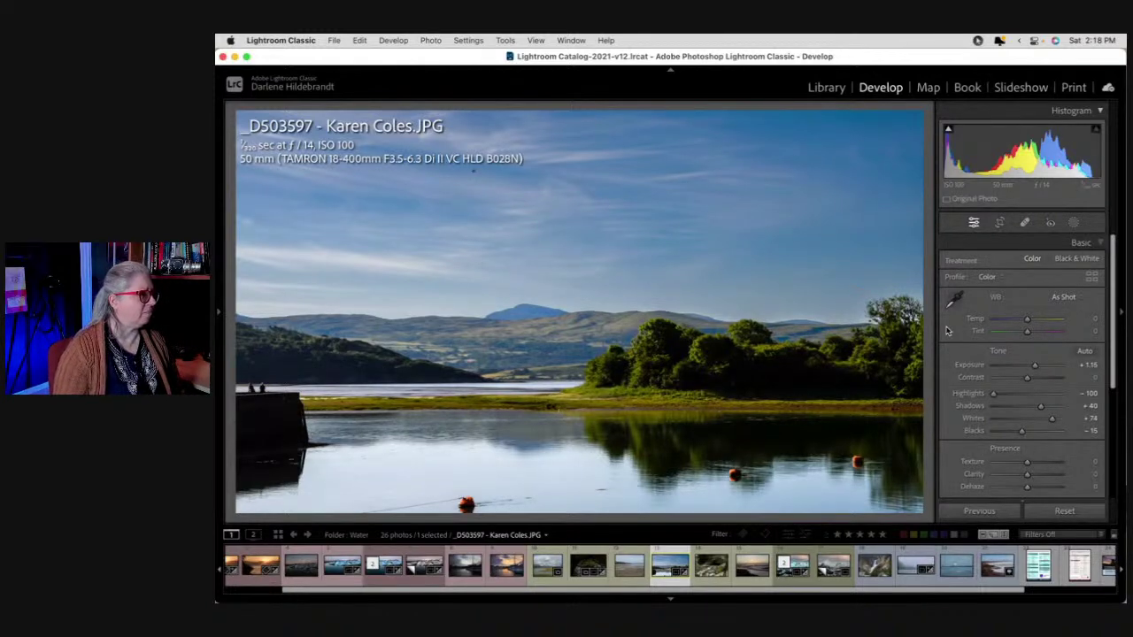
key("e")
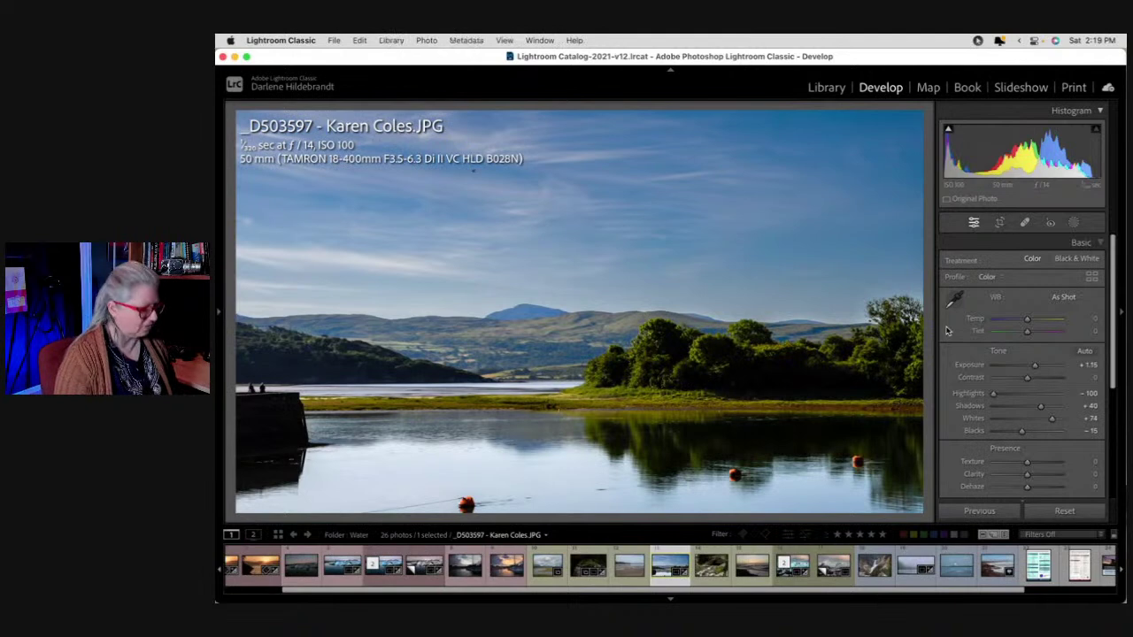
left_click(1120, 312)
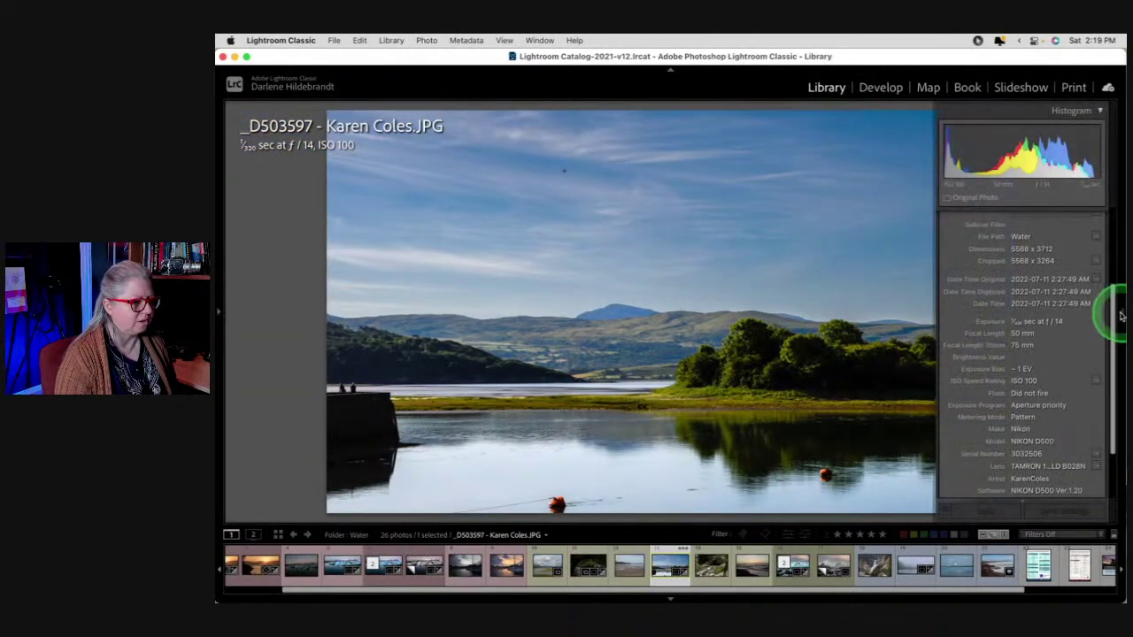
scroll(1037, 321, "down", 3)
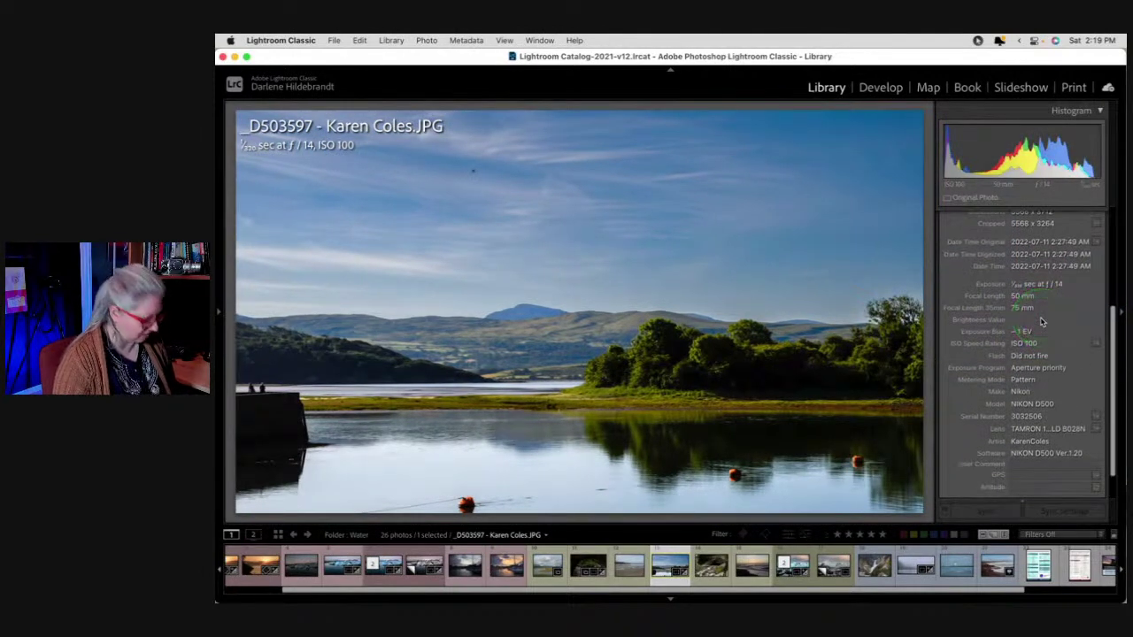
key("d")
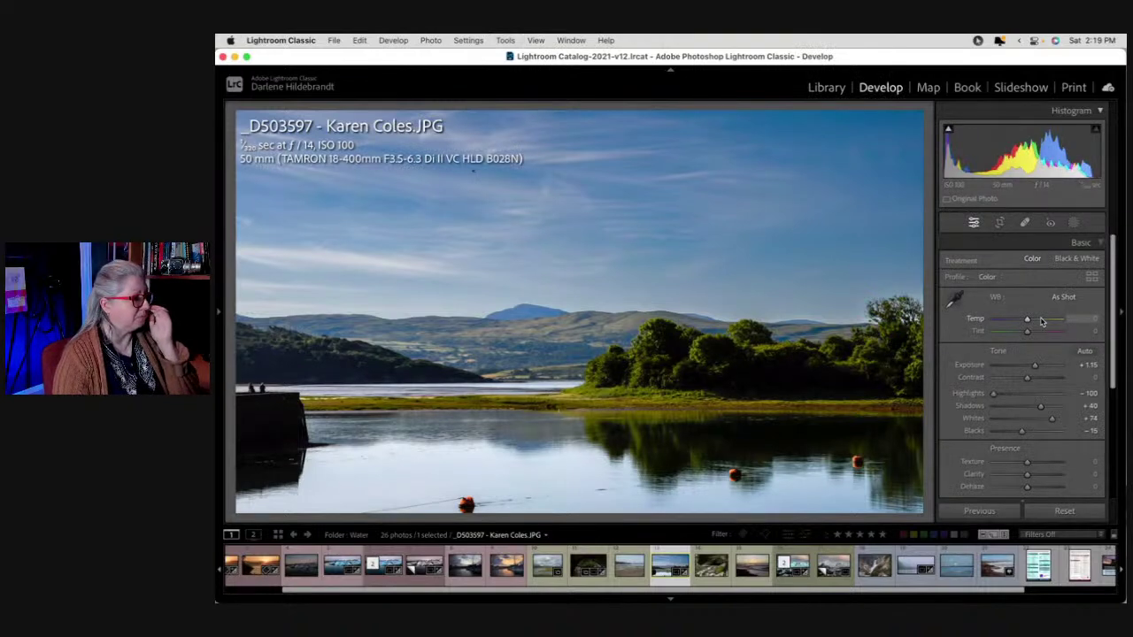
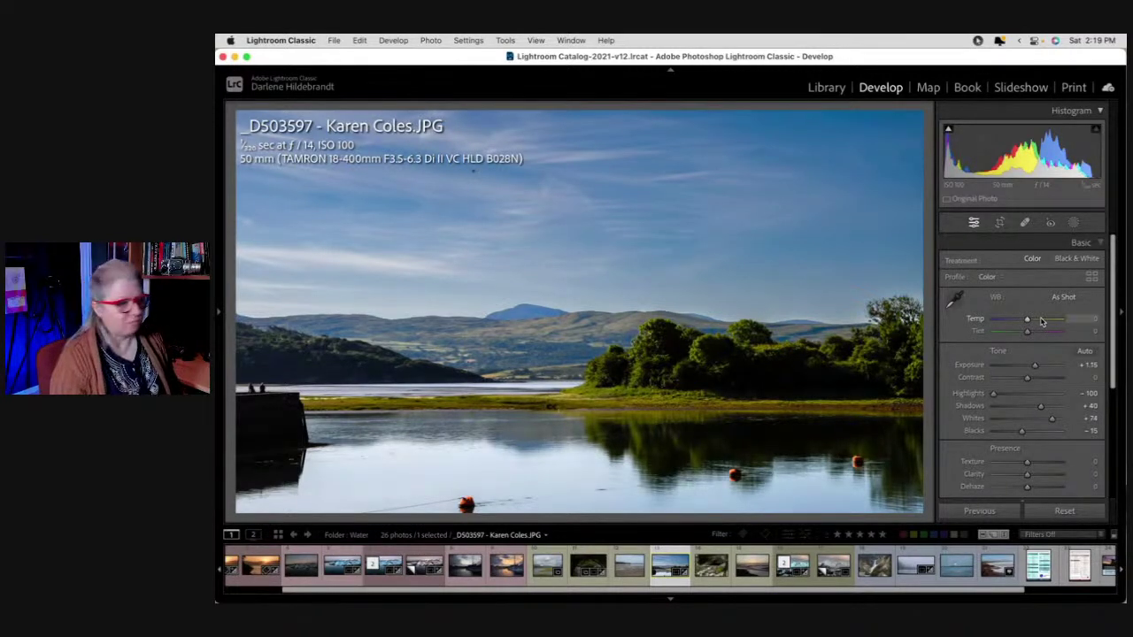
Collapse and re-expand the Basic tone panel for the lakeside photo
left_click(988, 241)
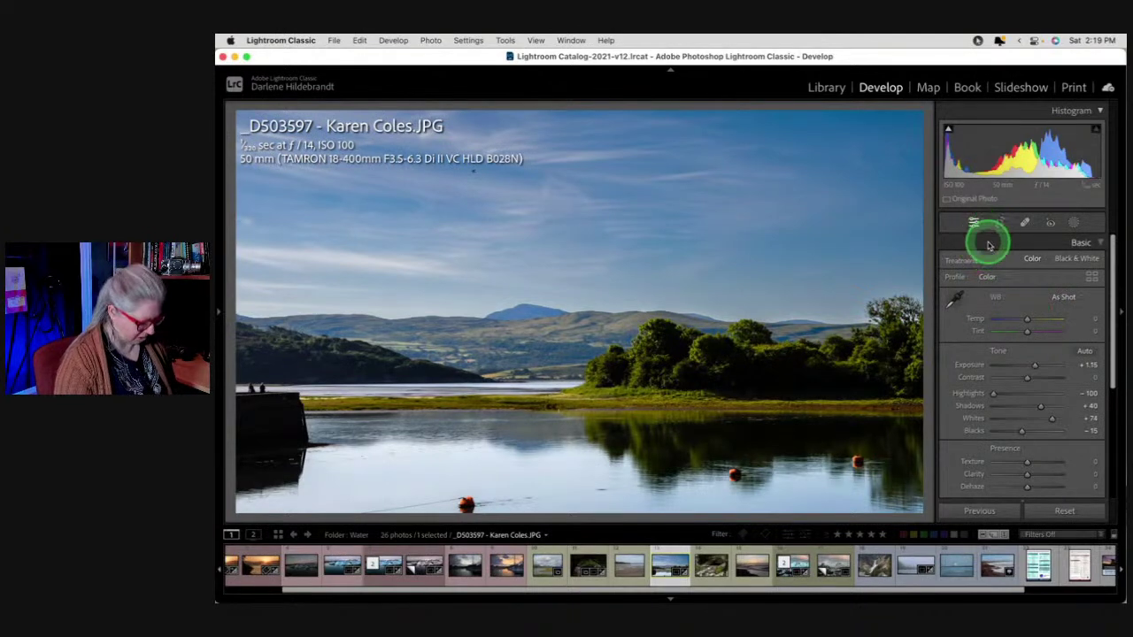
left_click(1081, 242)
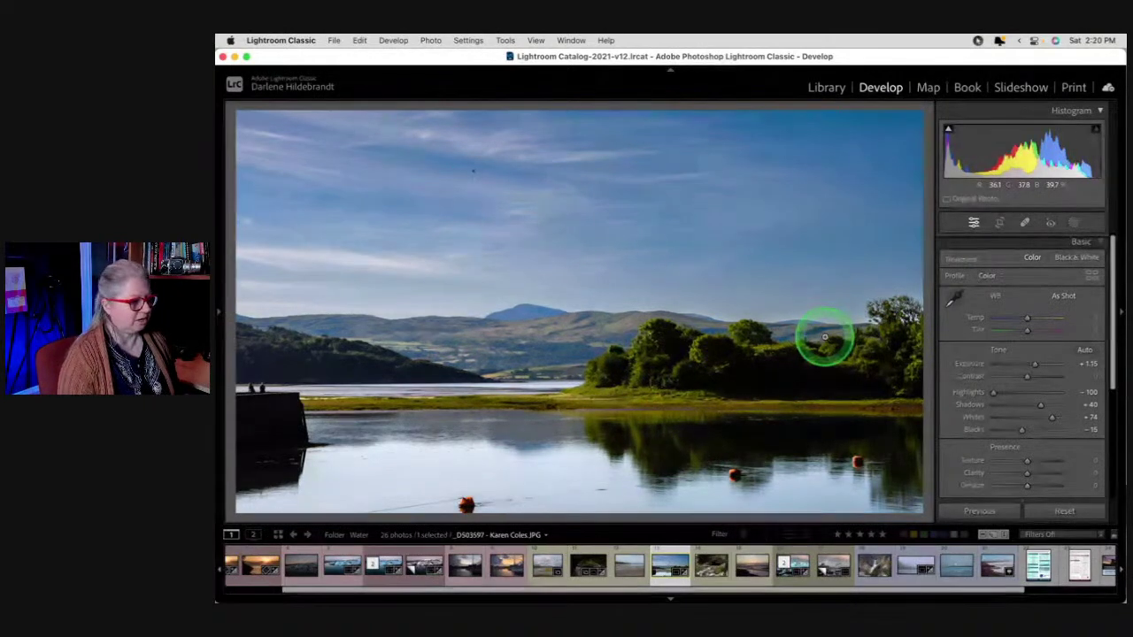
Add a luminance range mask sampled from the trees, narrowed to the darkest tones
left_click(1076, 224)
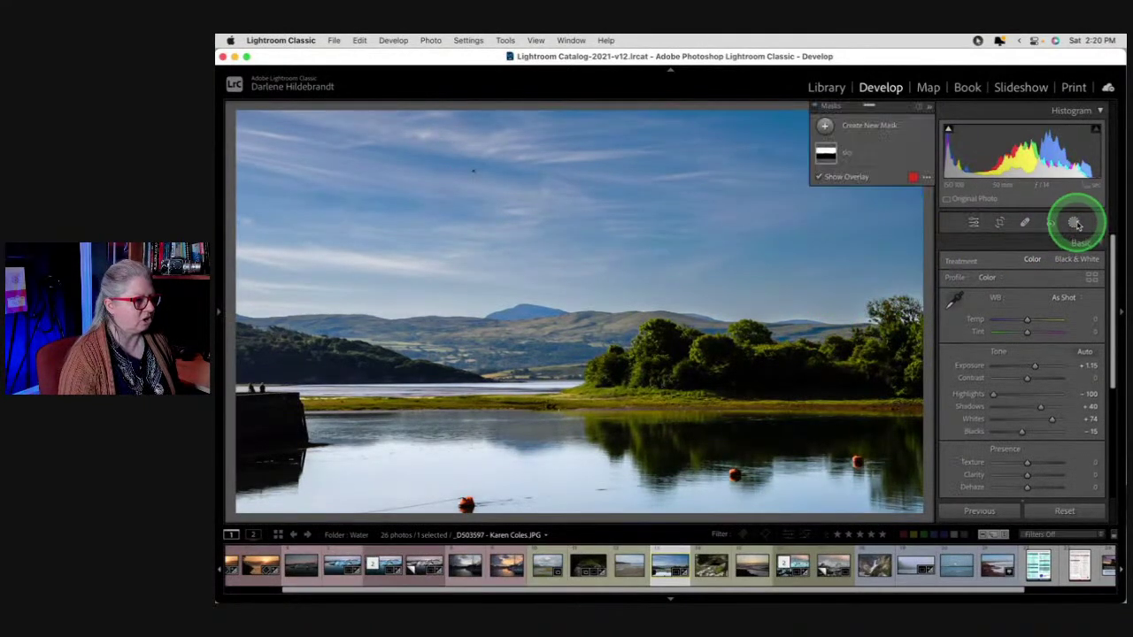
left_click(825, 126)
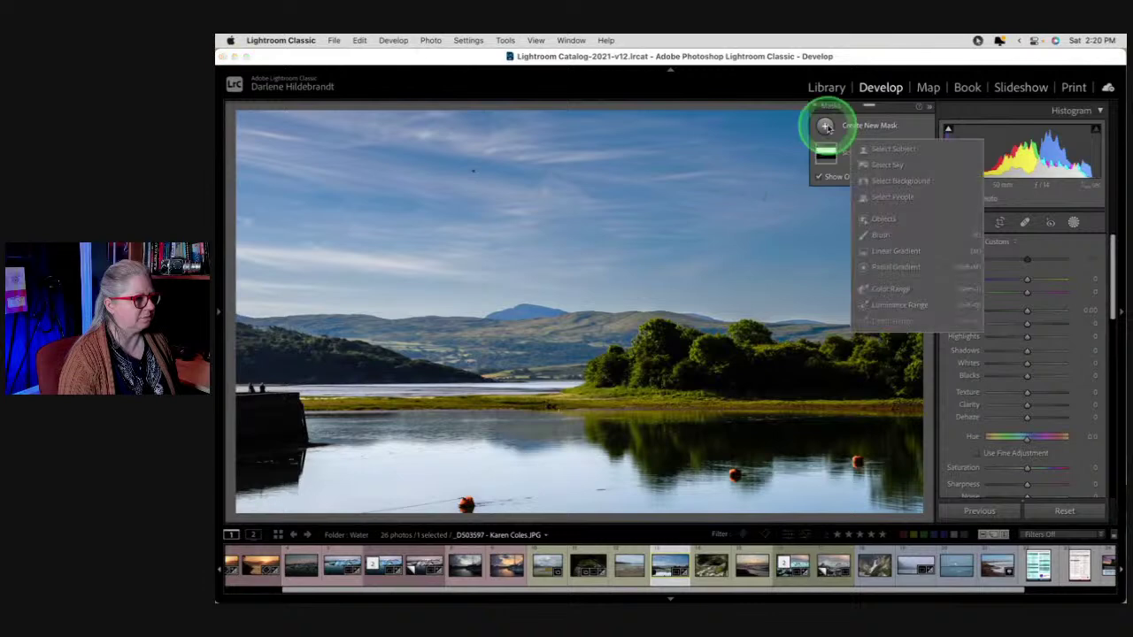
left_click(901, 305)
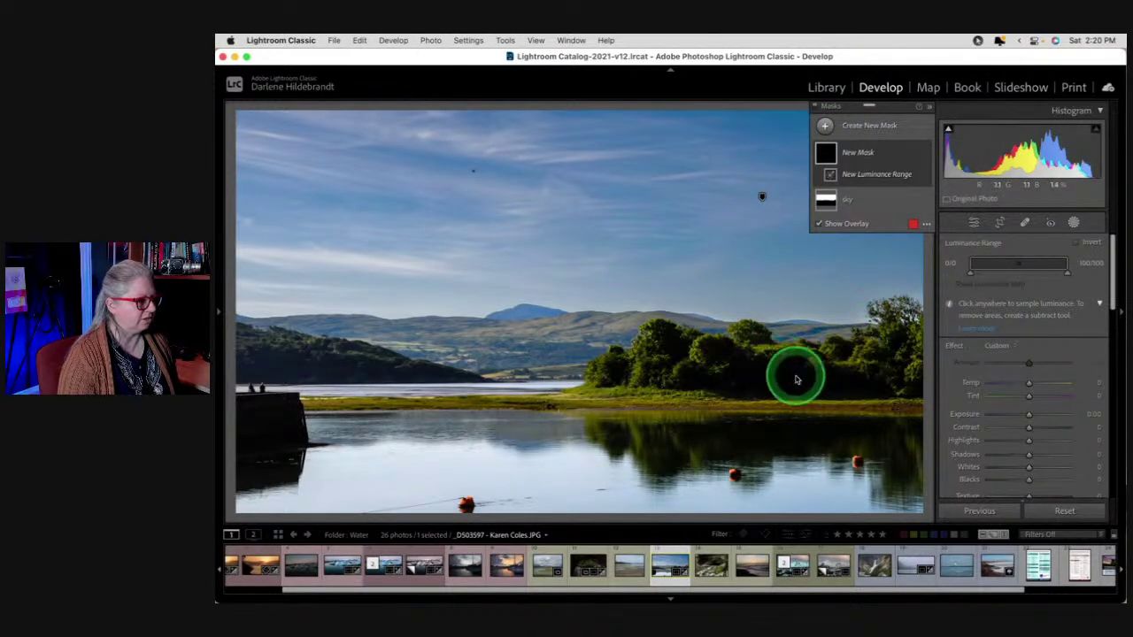
left_click(796, 379)
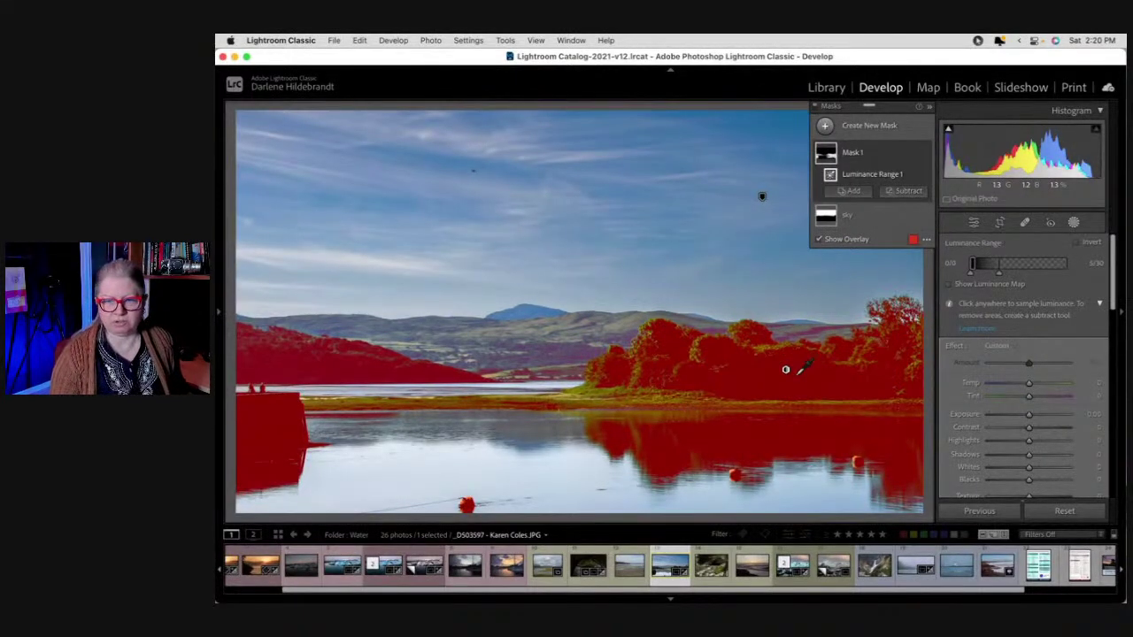
left_click(878, 324)
left_click_drag(972, 264, 995, 270)
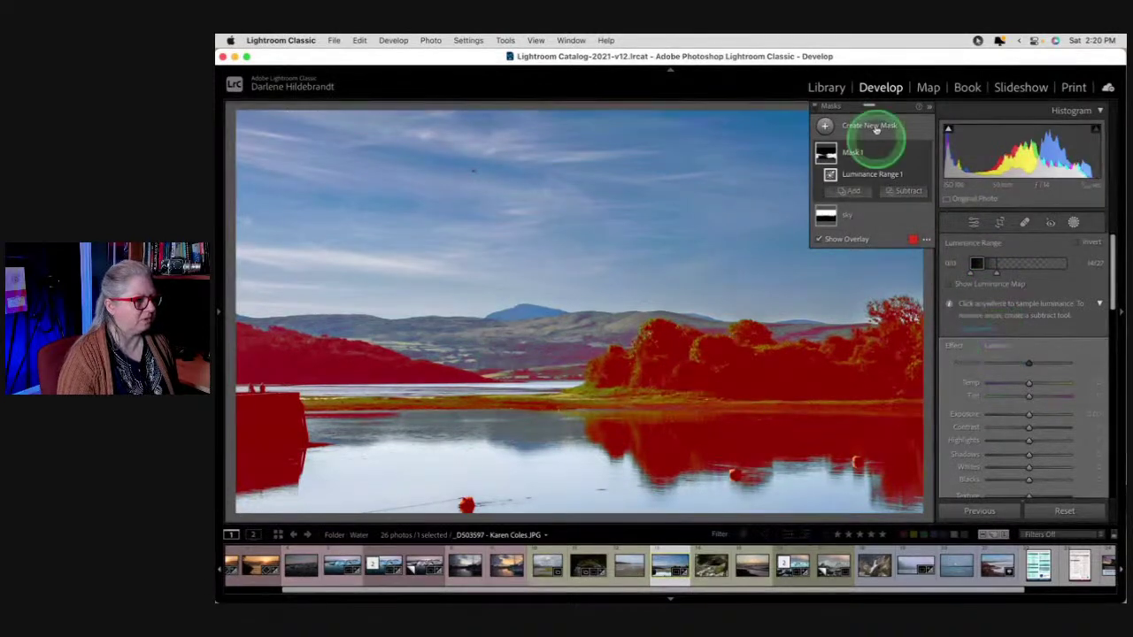
Rename the new luminance mask to 'trees'
right_click(912, 152)
left_click(928, 164)
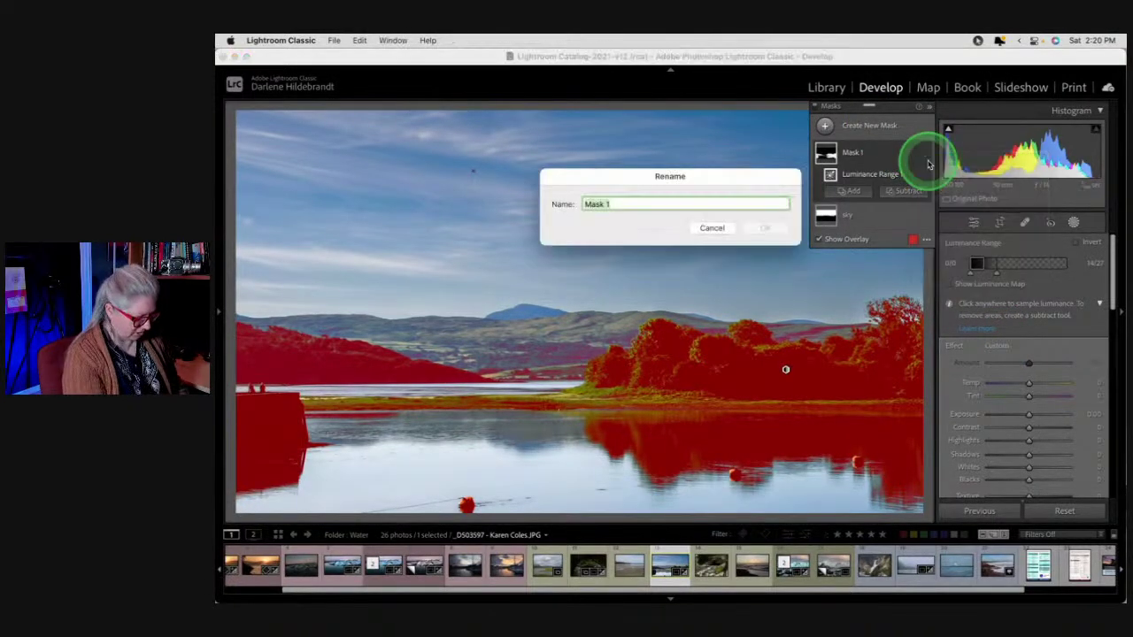
type("tree")
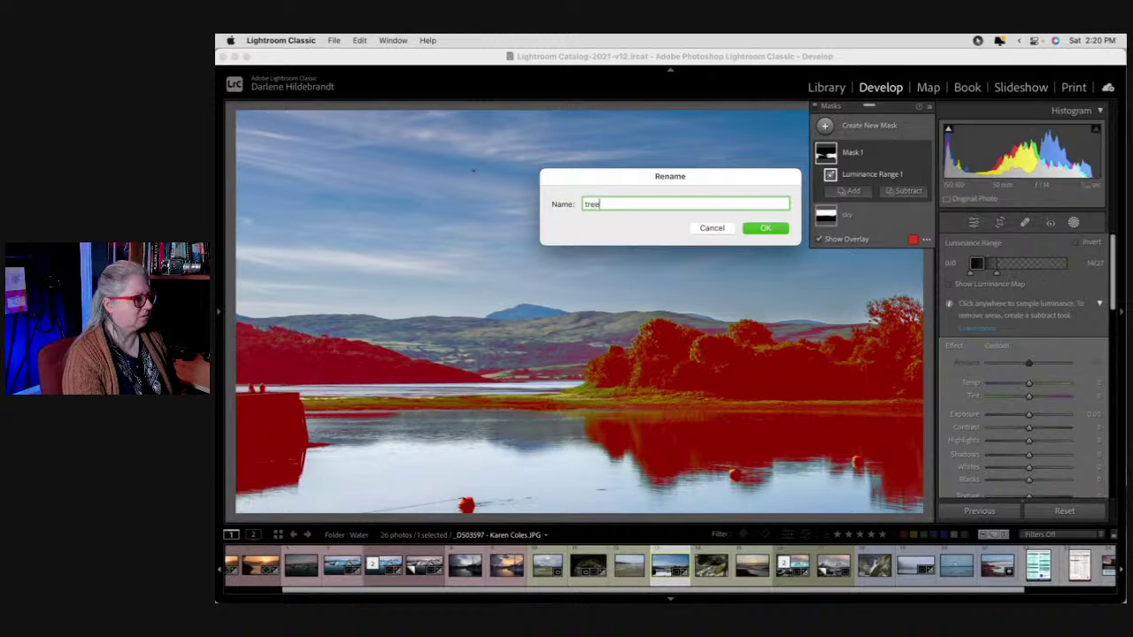
type("s")
key("Return")
left_click(1000, 328)
scroll(1003, 332, "down", 2)
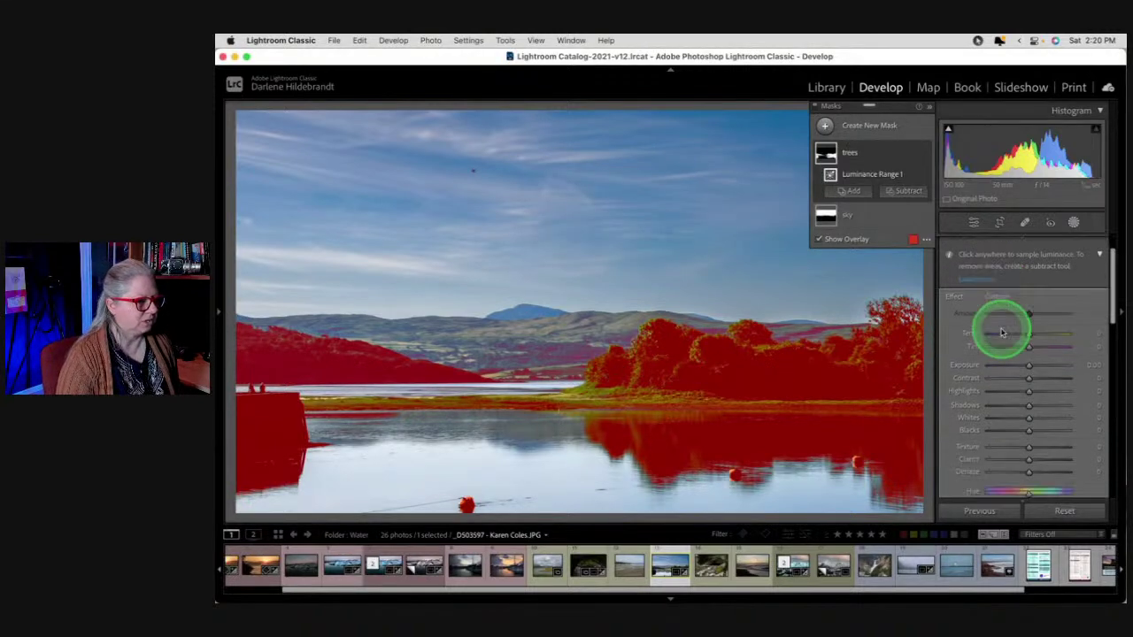
scroll(1009, 339, "down", 1)
Raise the trees mask Exposure to 0.79, checking the trees zoomed in with the mask toggled
left_click_drag(1017, 345, 1037, 345)
left_click_drag(1028, 388, 1032, 341)
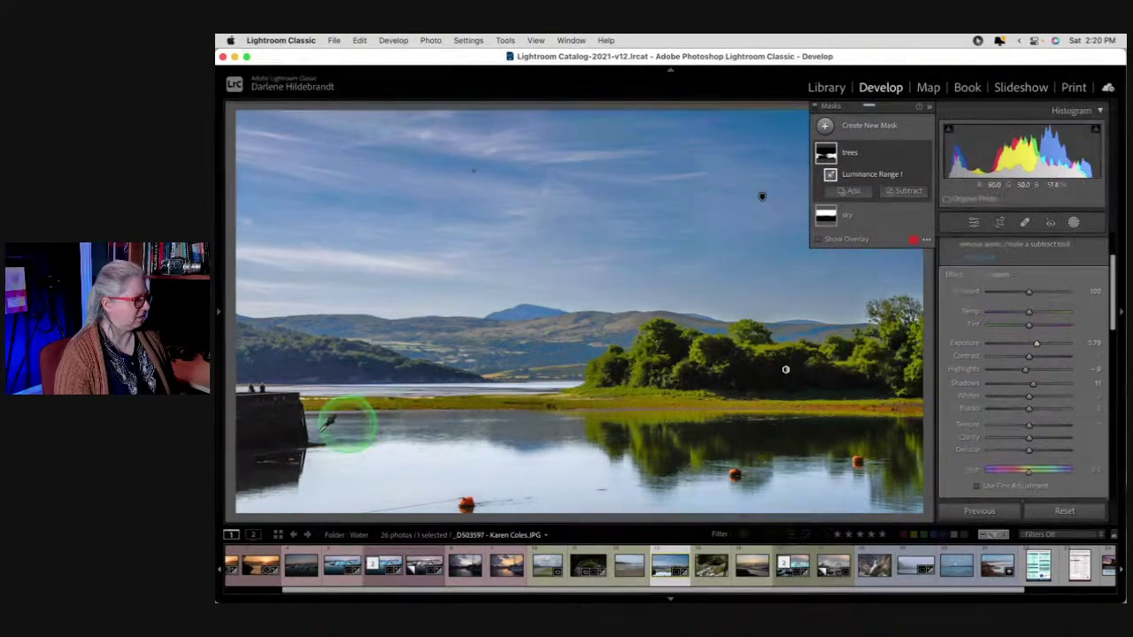
key("z")
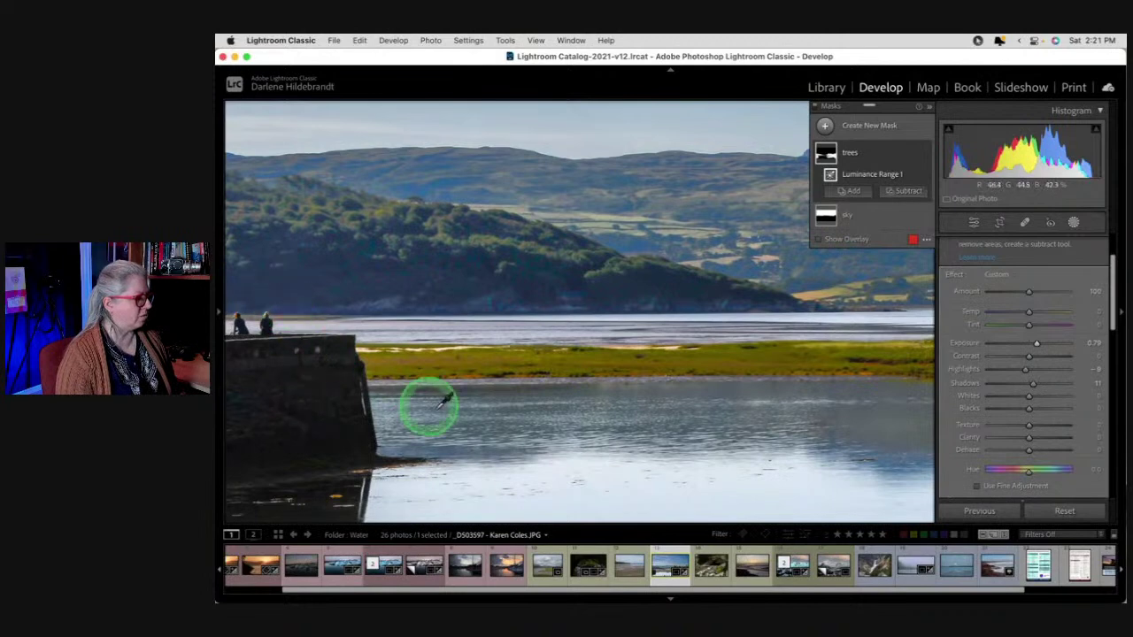
left_click_drag(832, 392, 455, 404)
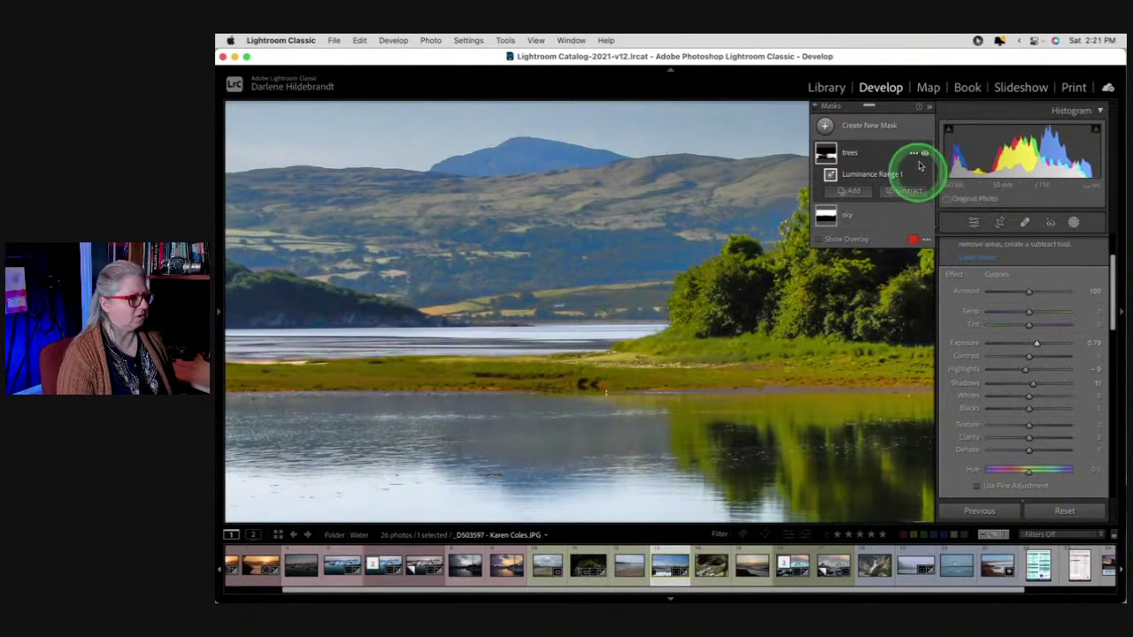
left_click(924, 154)
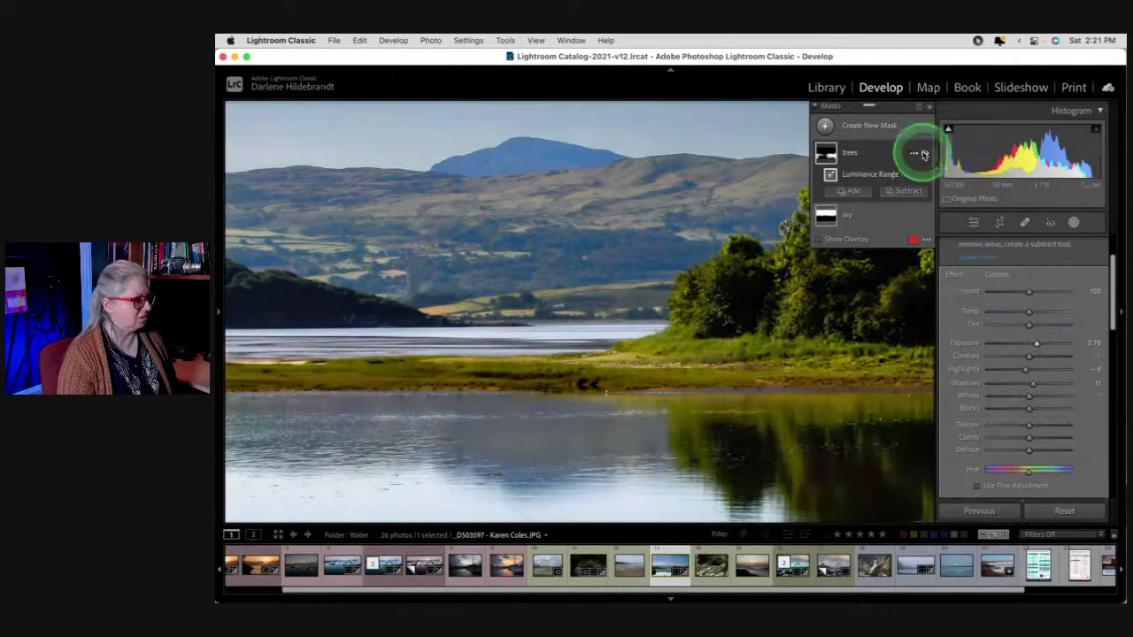
left_click(924, 154)
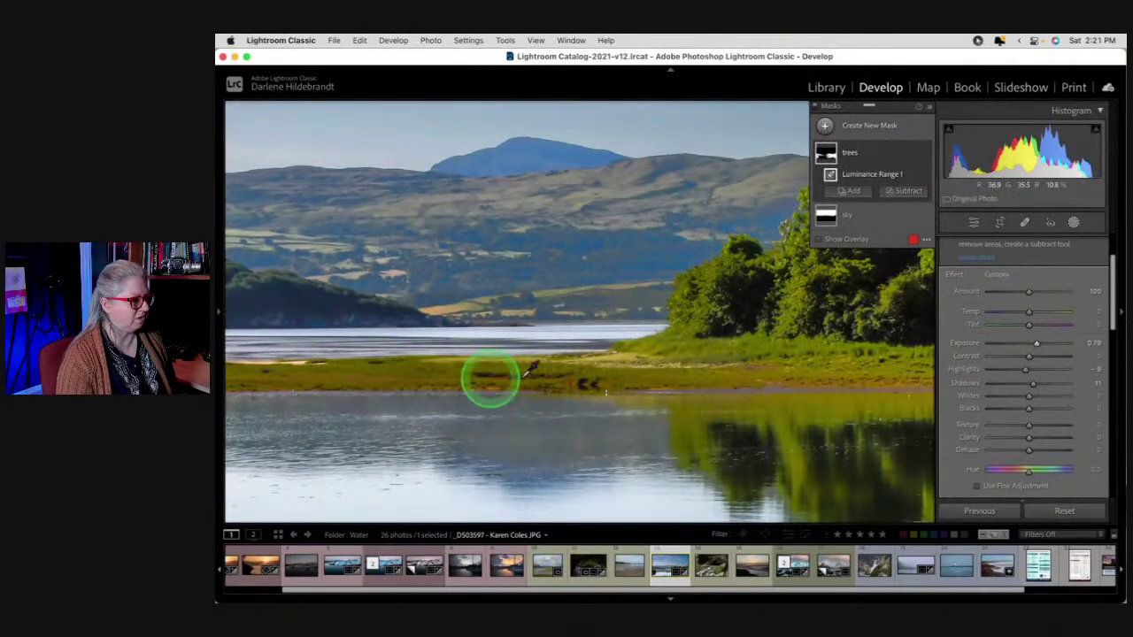
key("z")
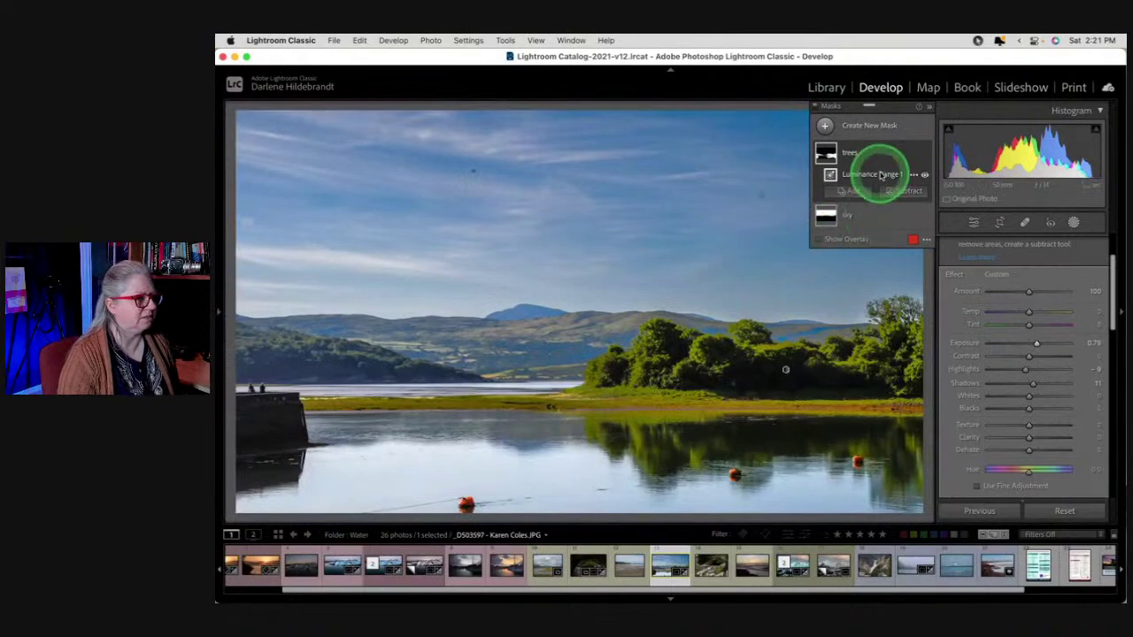
Refine the trees mask's luminance range to 0/0–5/40 and return to basic adjustments
left_click(883, 176)
scroll(989, 348, "up", 3)
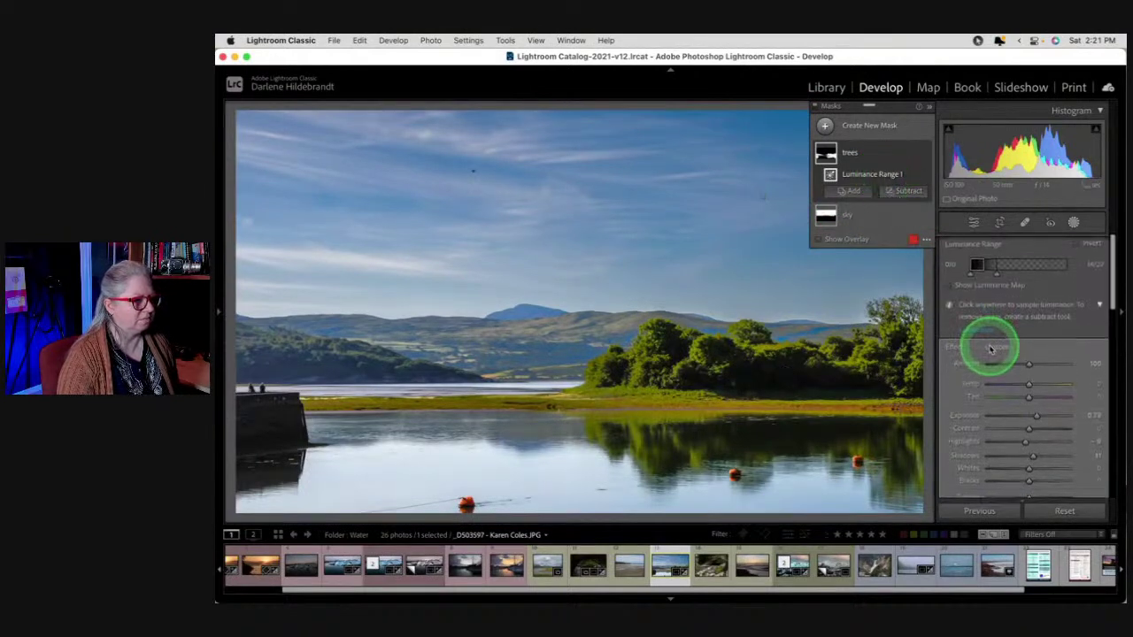
mouse_move(989, 271)
left_mouse_down()
mouse_move(1023, 272)
mouse_move(986, 264)
left_mouse_up()
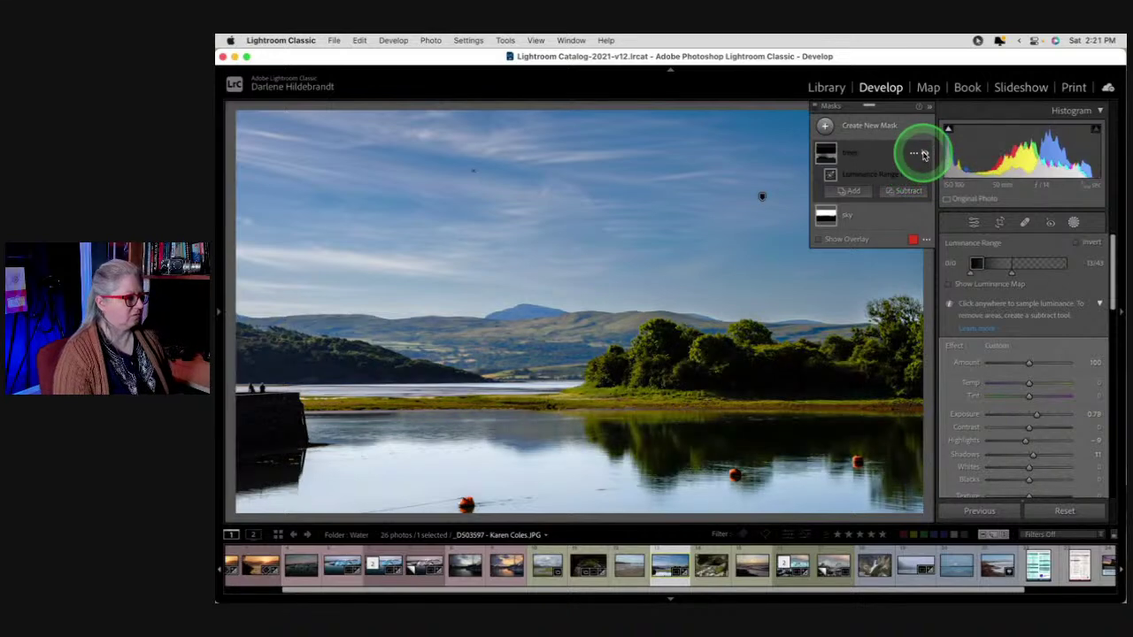
left_click(924, 155)
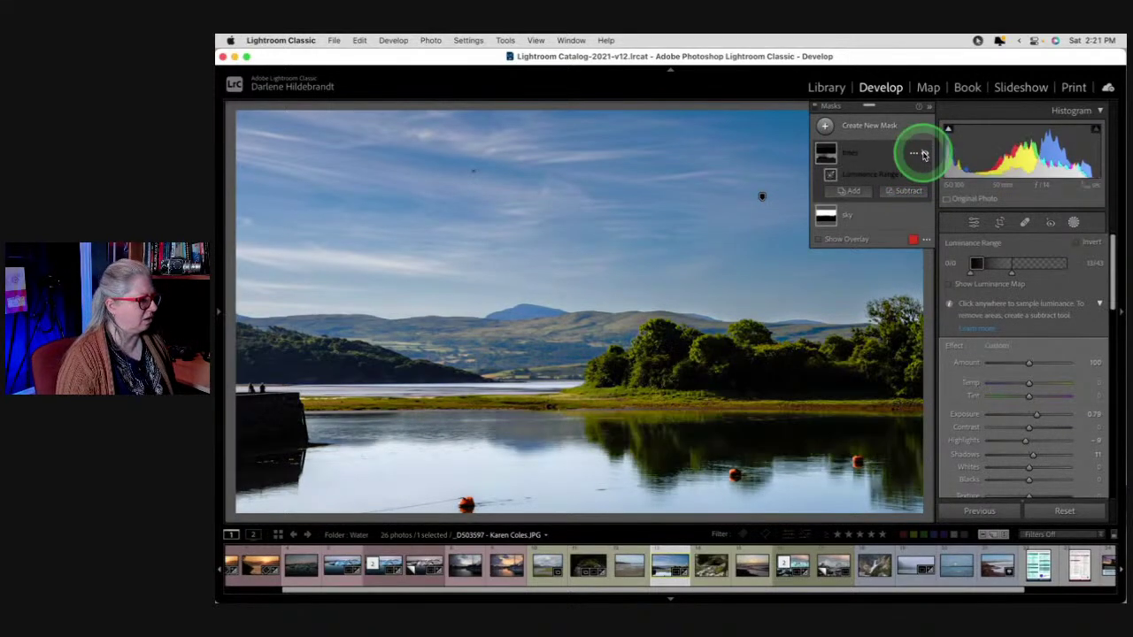
left_click(925, 155)
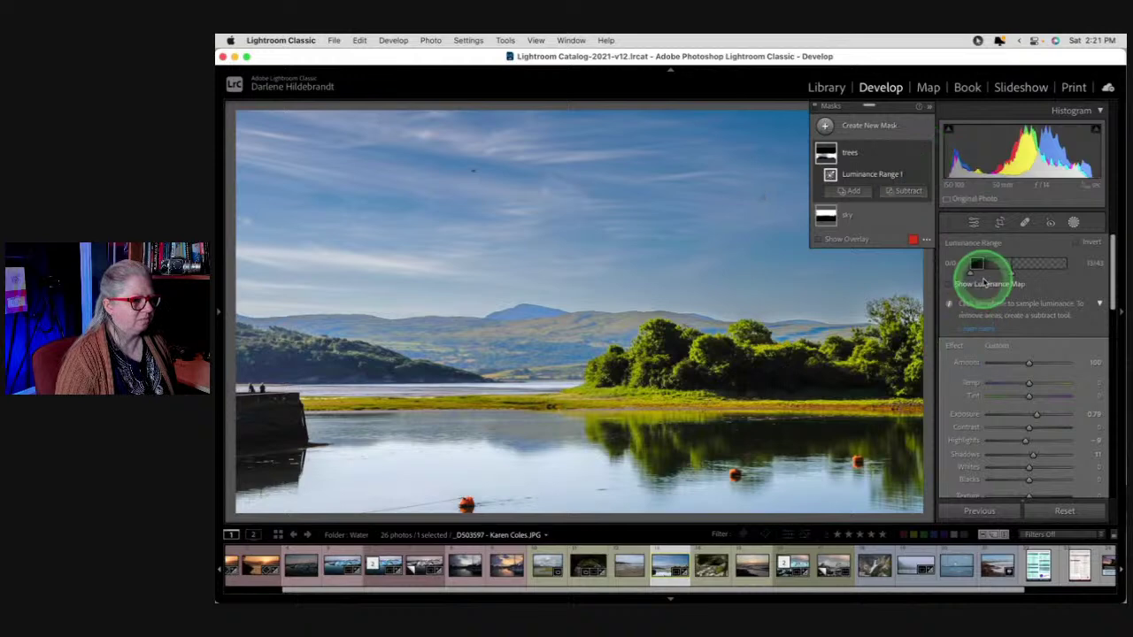
left_click_drag(981, 274, 1009, 274)
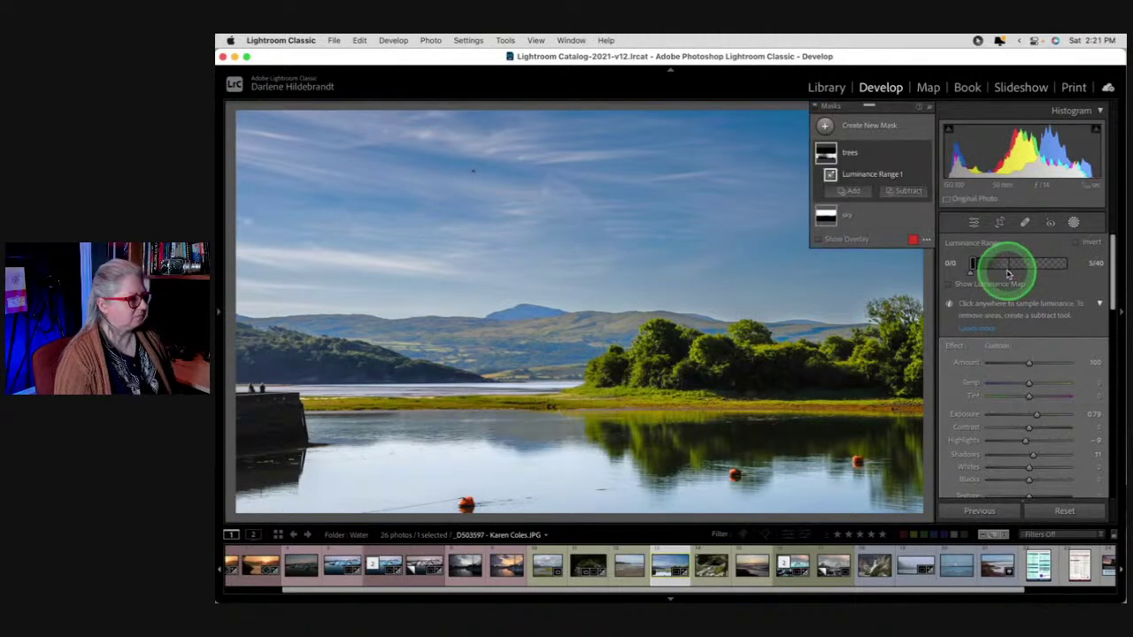
mouse_move(924, 154)
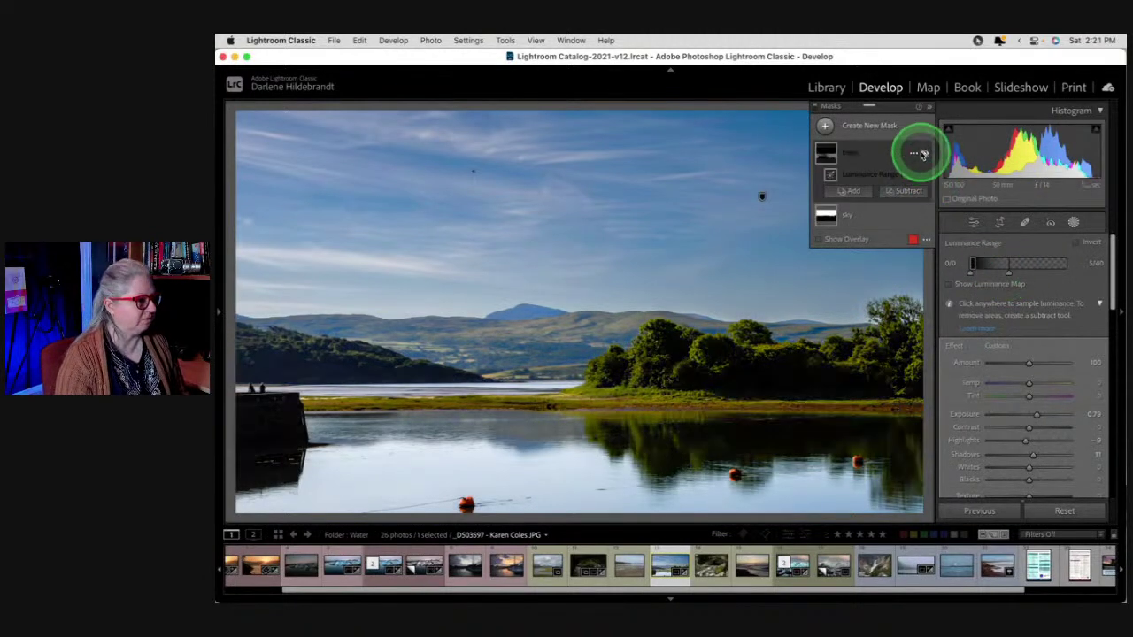
left_click(924, 153)
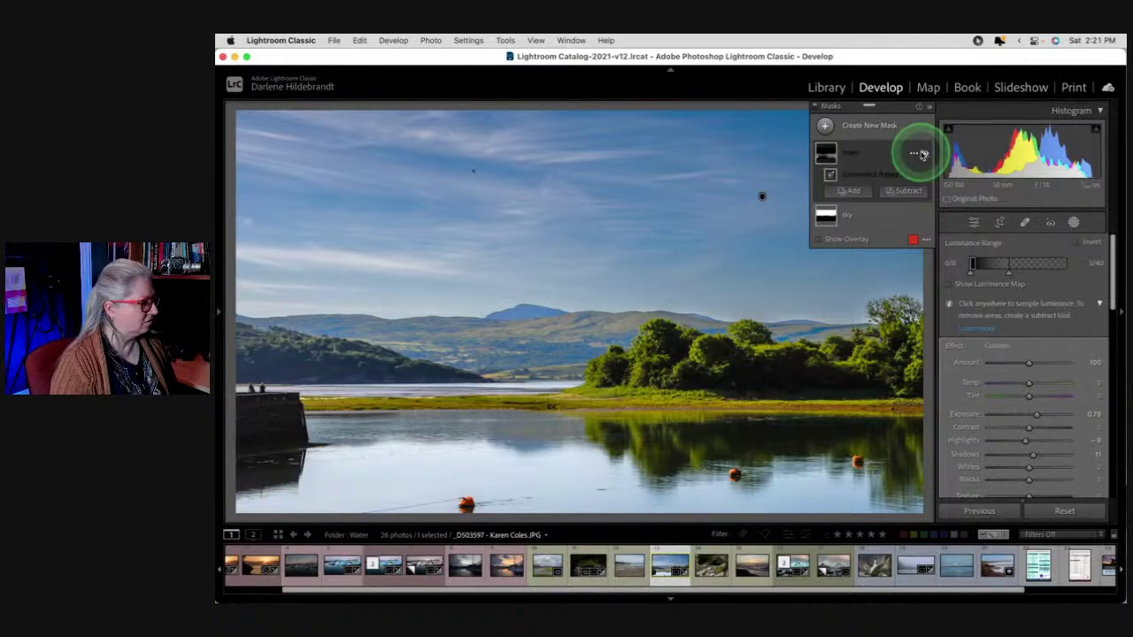
left_click(923, 153)
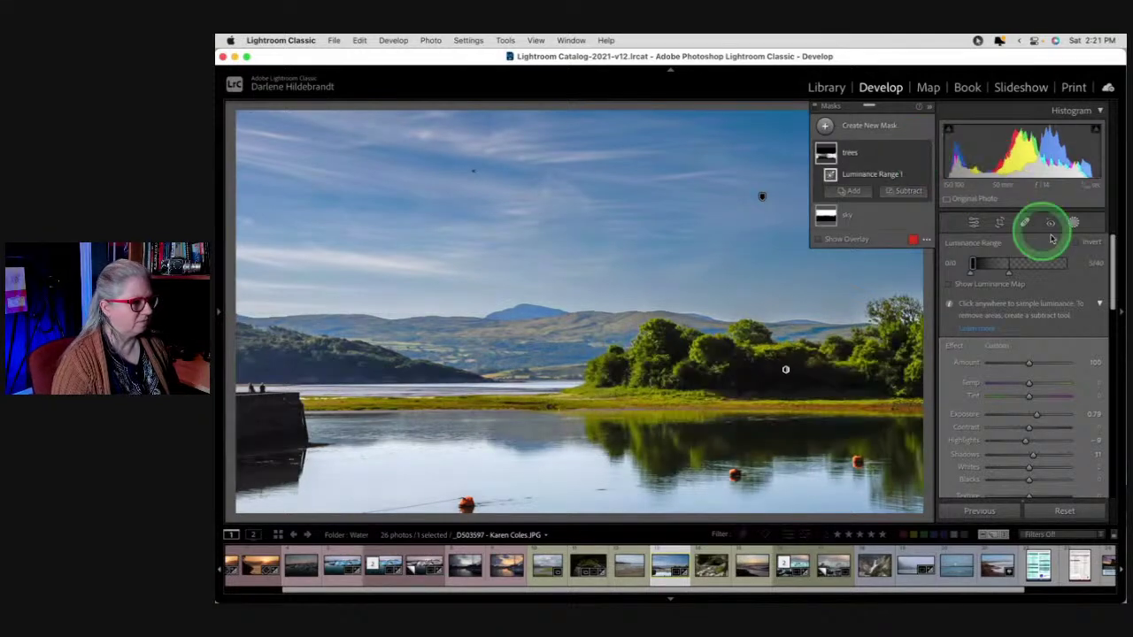
left_click(1074, 223)
left_click(1046, 362)
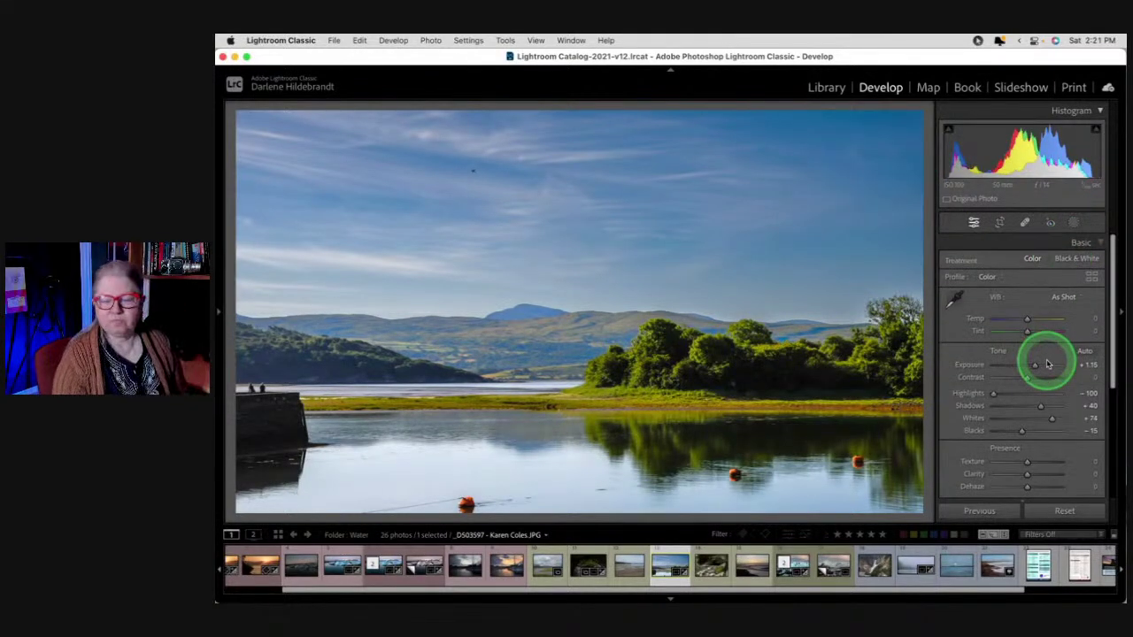
Try and undo Auto white balance, then set a Custom white balance of Temp +3, Tint −2
left_click(1063, 297)
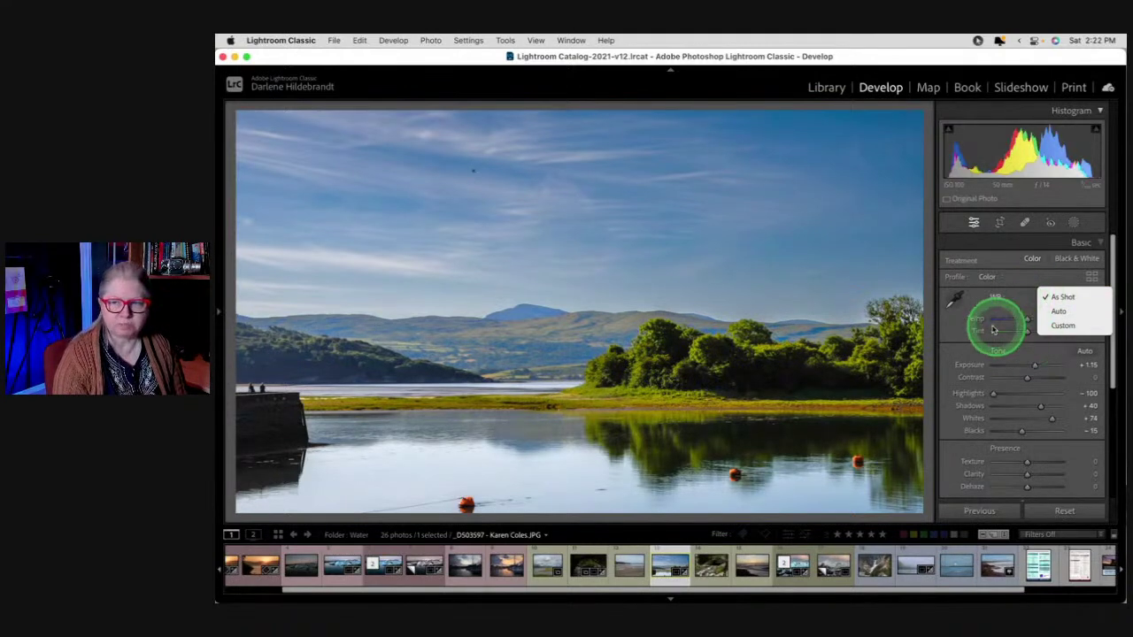
left_click(1061, 311)
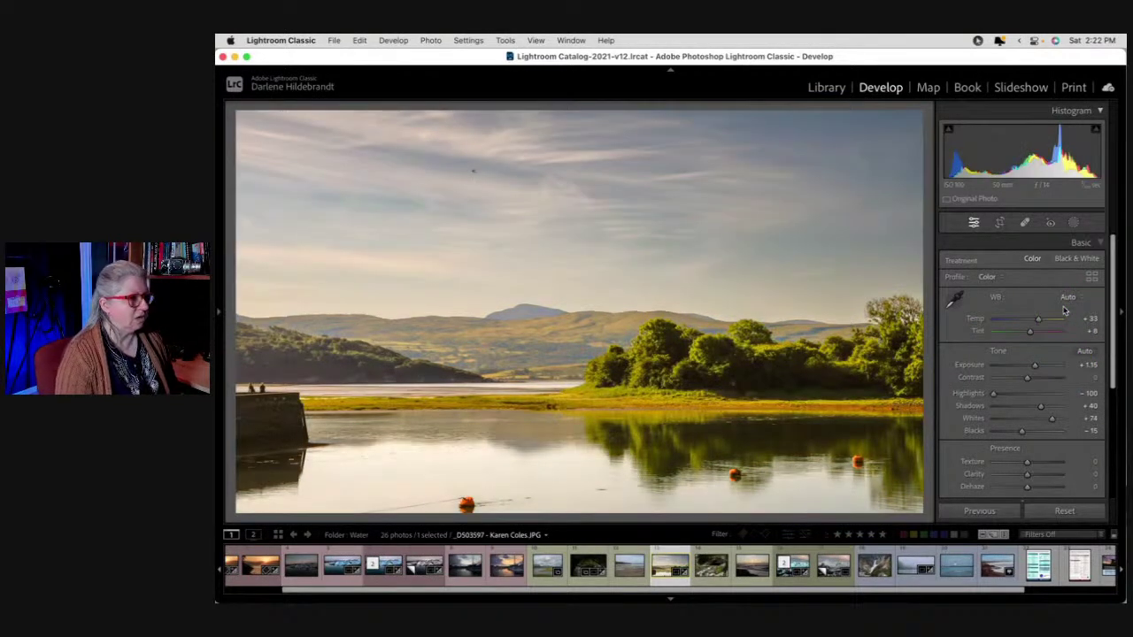
key("super+z")
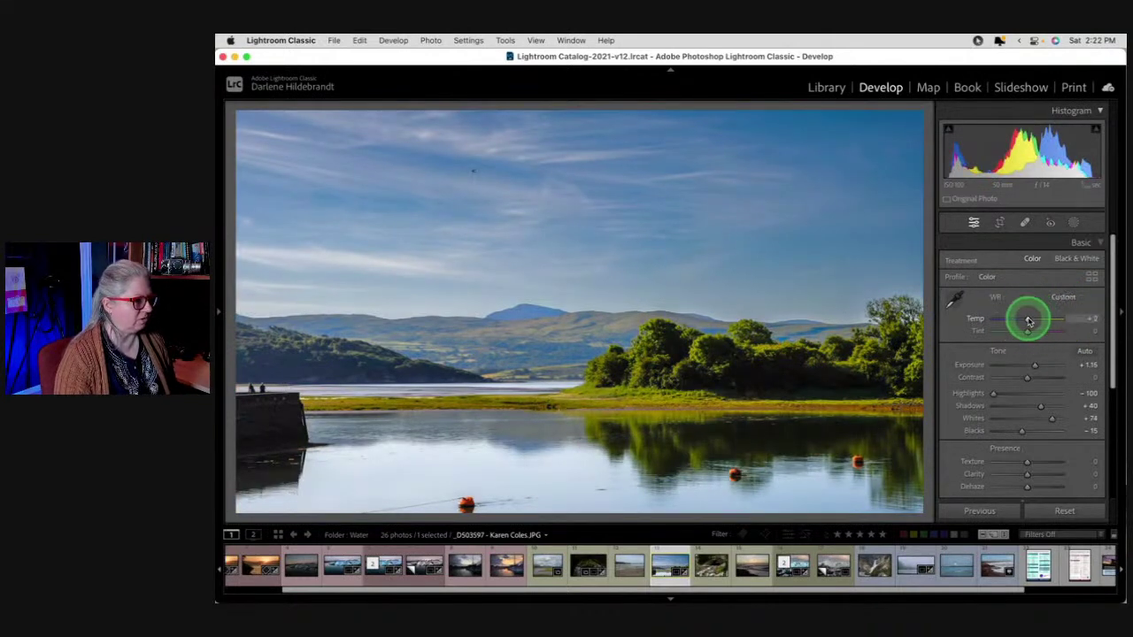
left_click_drag(1029, 320, 1029, 320)
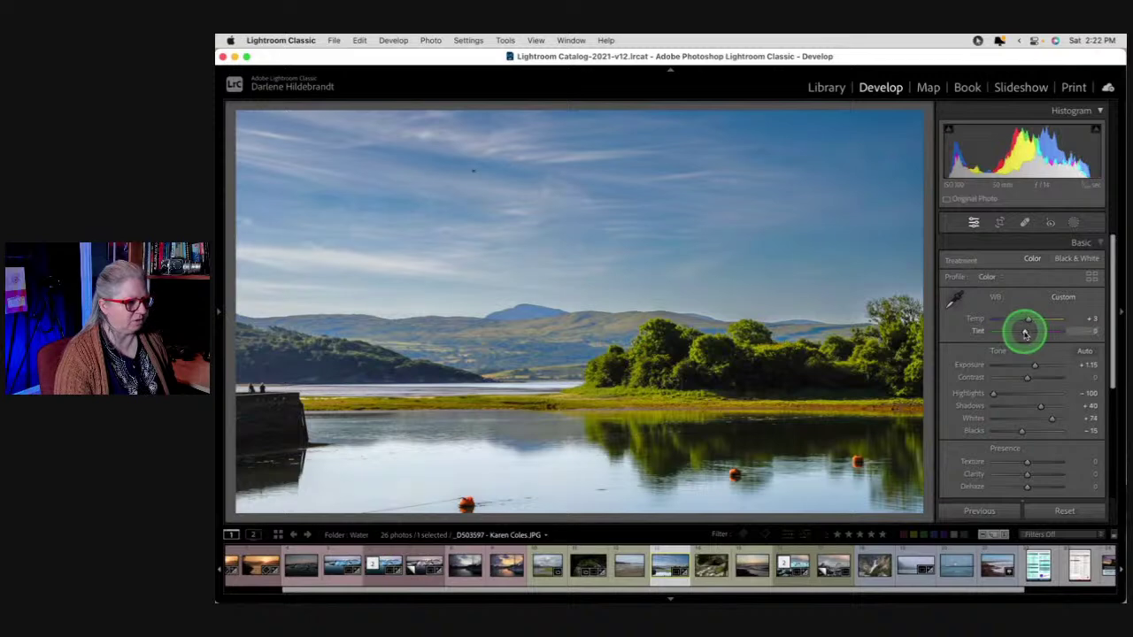
left_click(1027, 333)
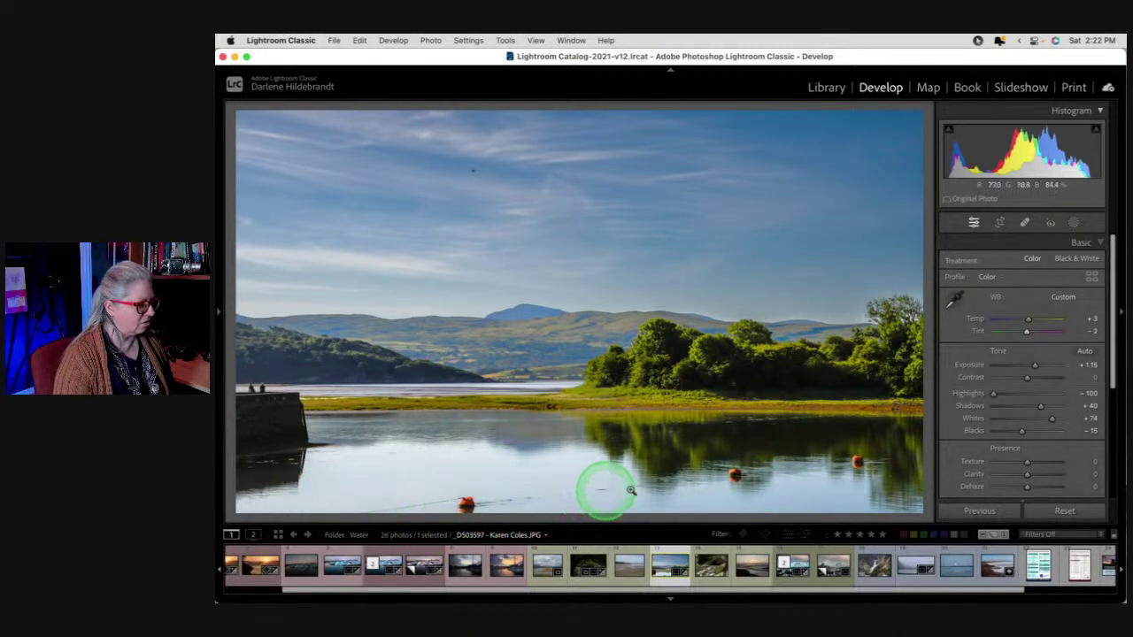
Heal several dark spots and the bottom-left buoy on the water using Spot Removal in Heal mode
left_click(567, 490)
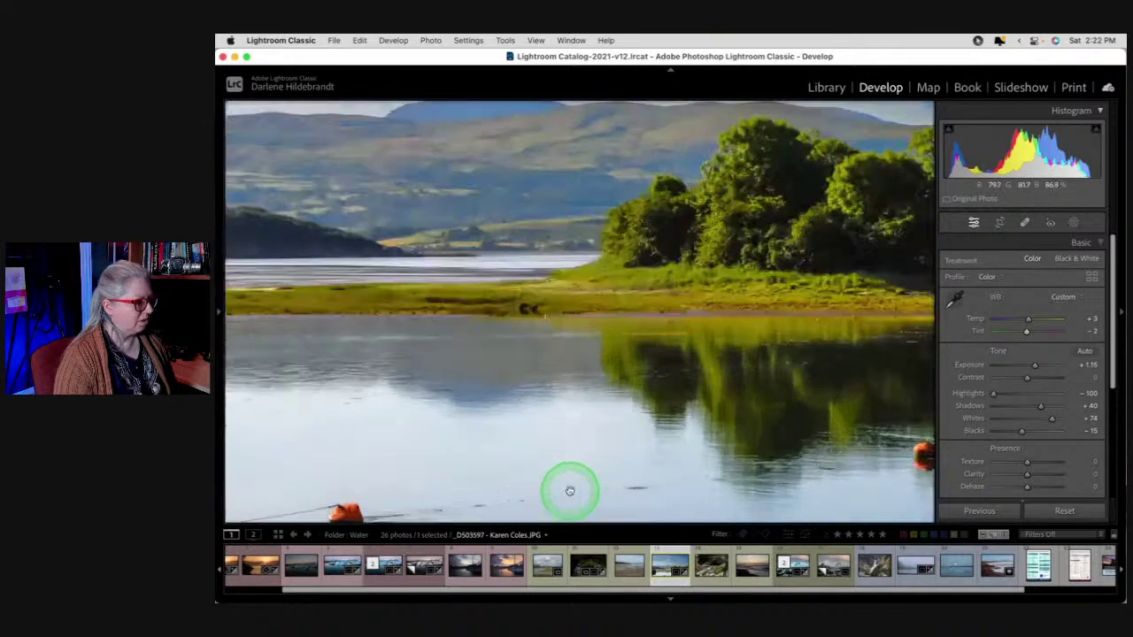
key("q")
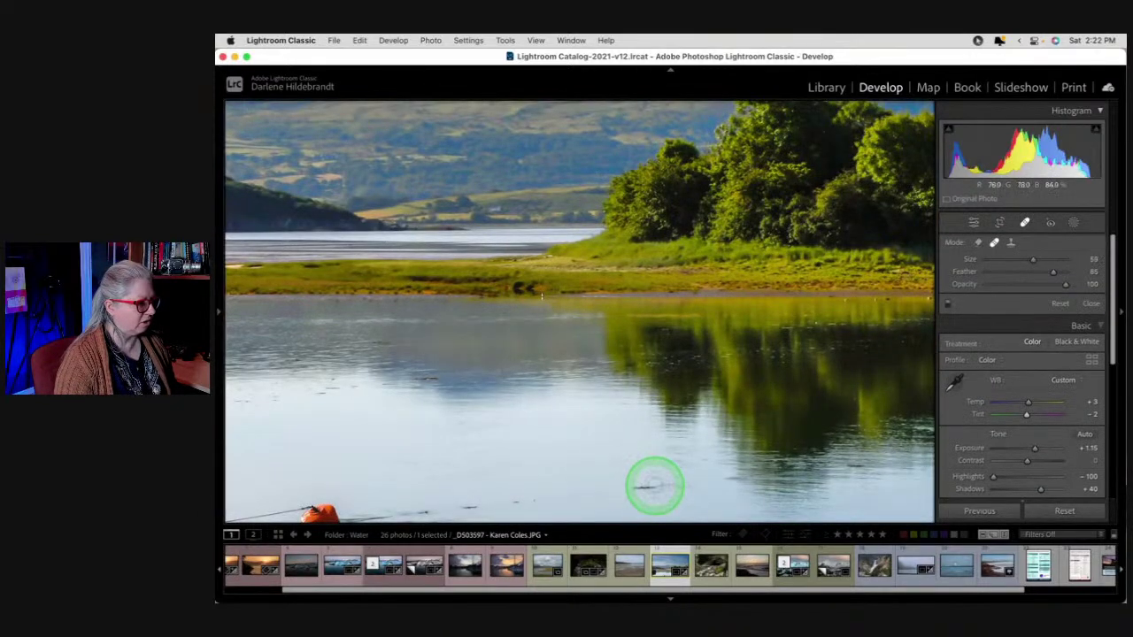
scroll(633, 489, "down", 1)
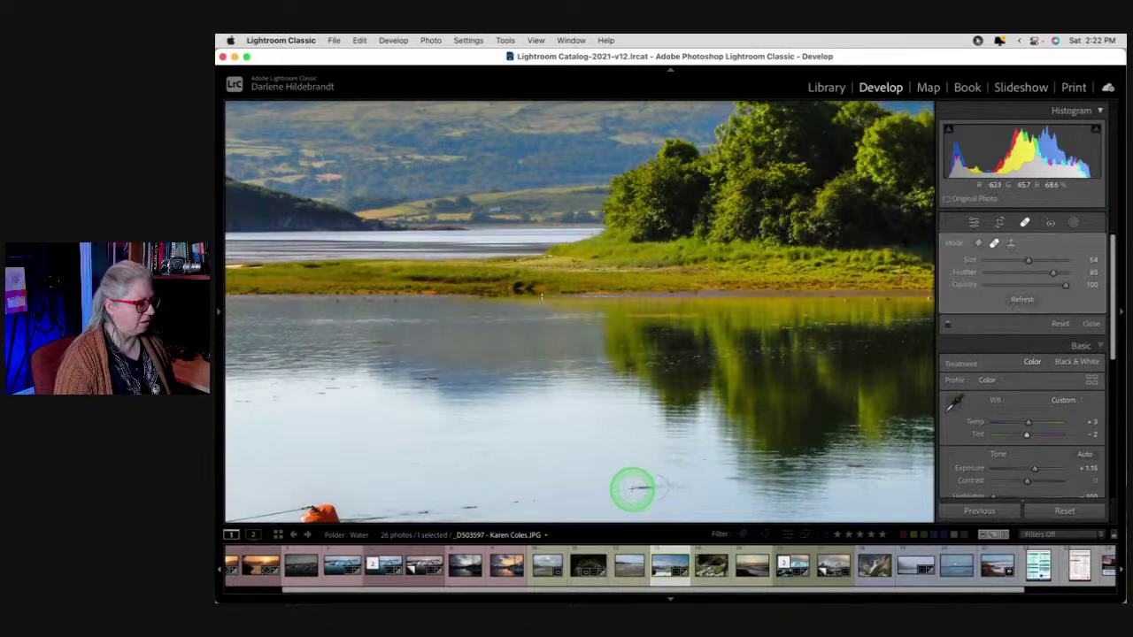
left_click(633, 490)
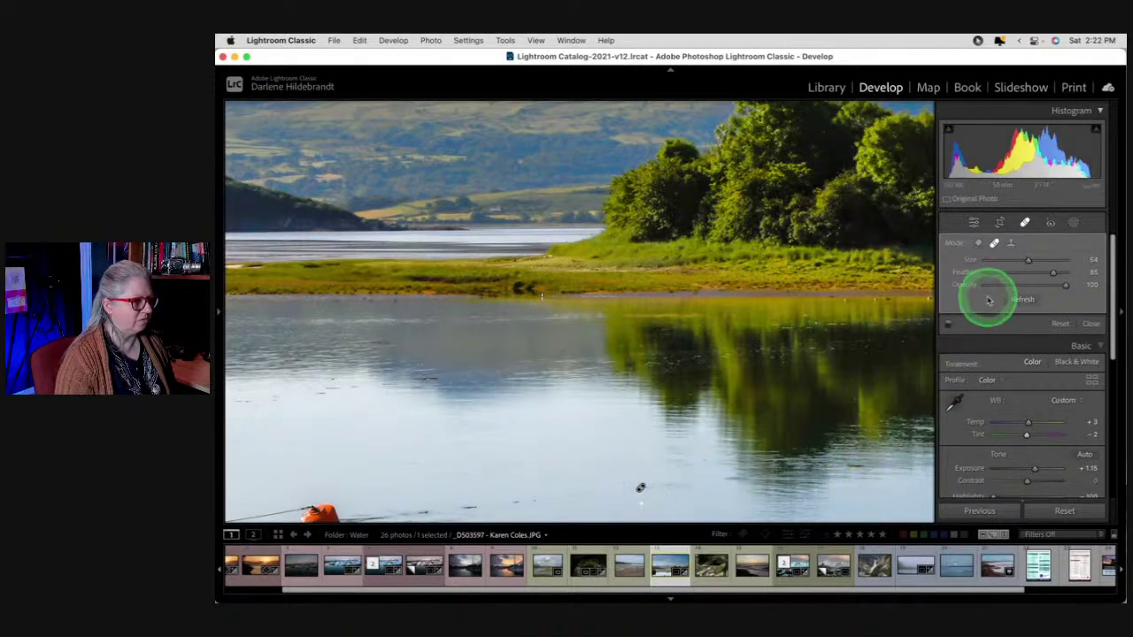
left_click(978, 243)
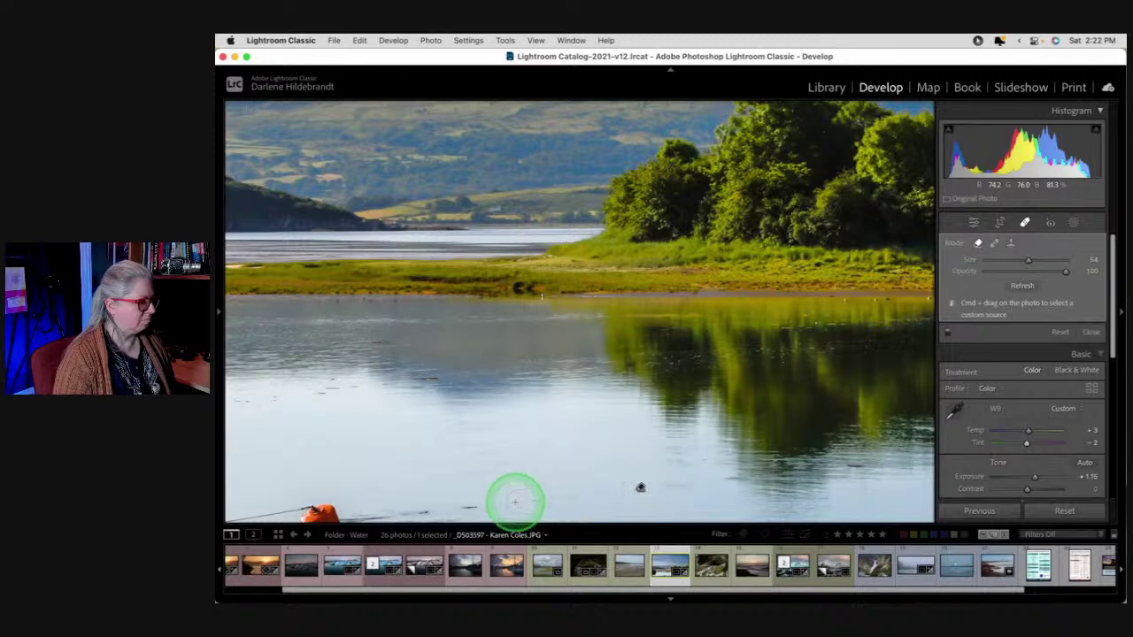
left_click(516, 502)
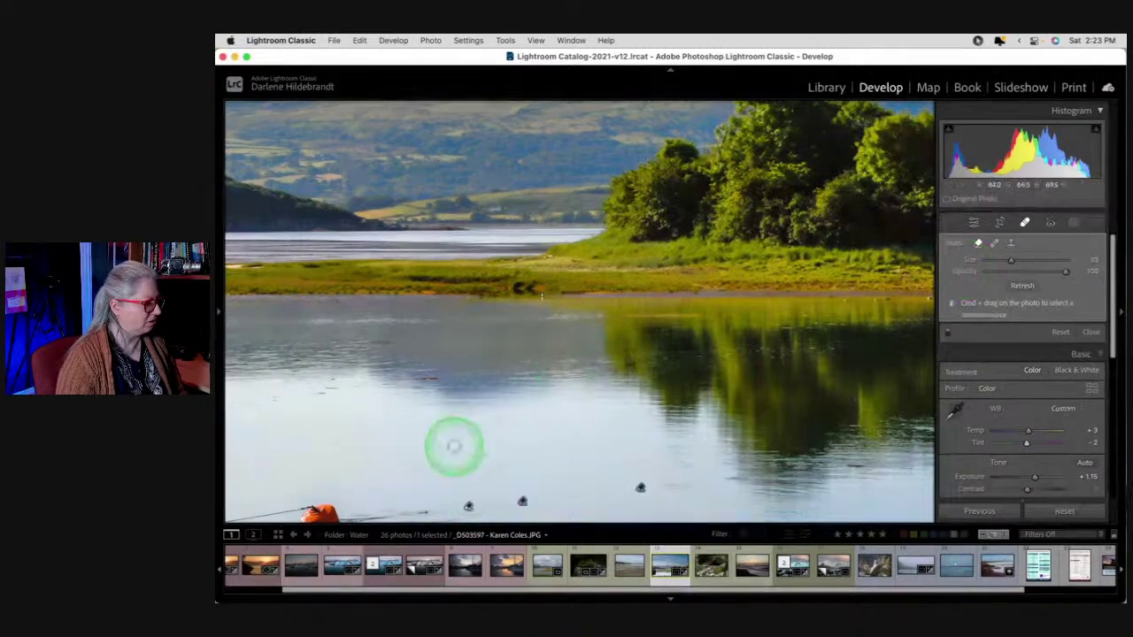
left_click(421, 510)
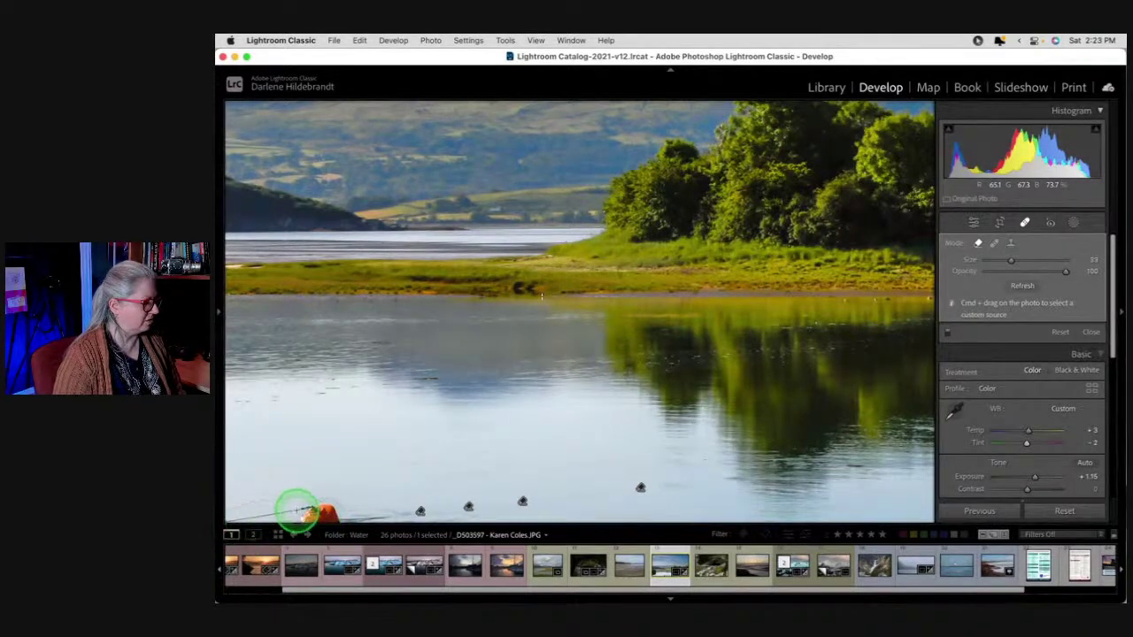
left_click(325, 509)
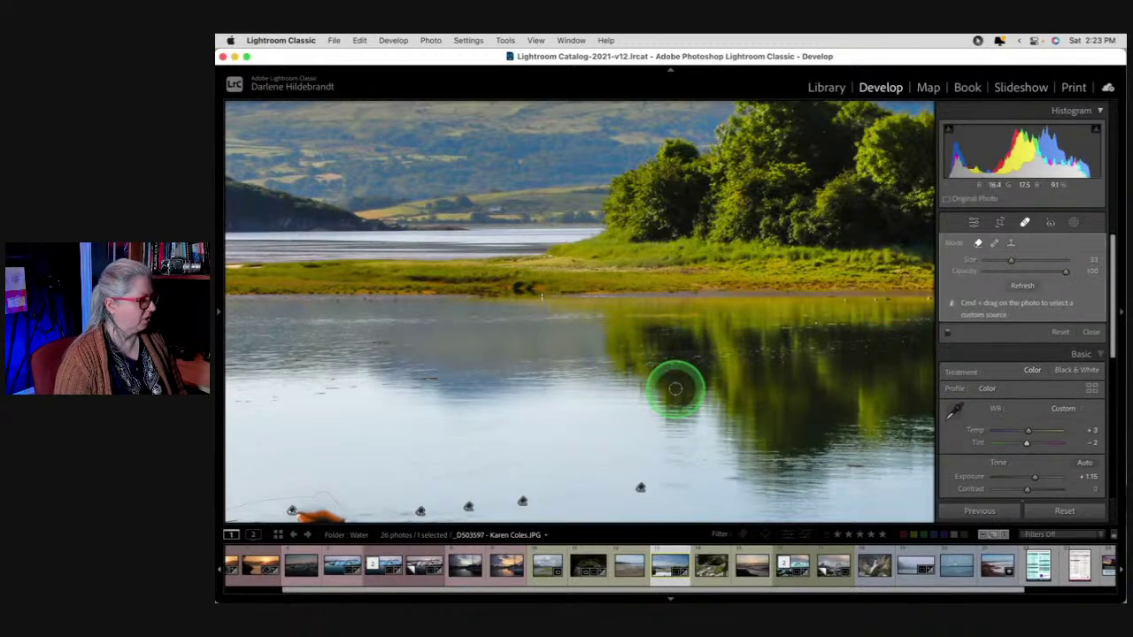
left_click(1023, 286)
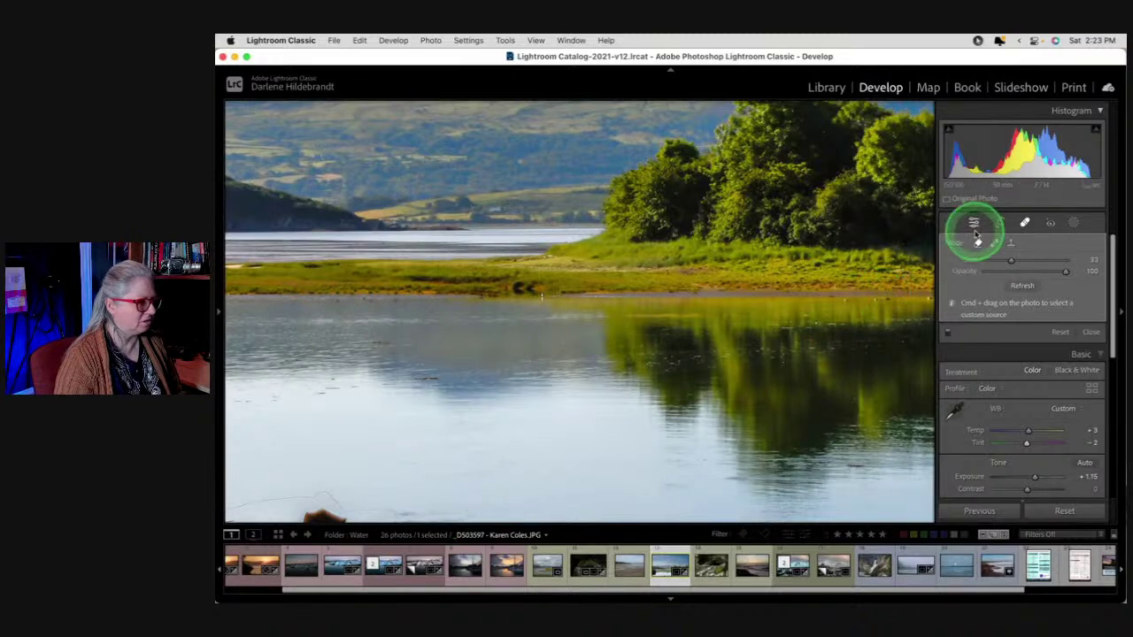
left_click(995, 244)
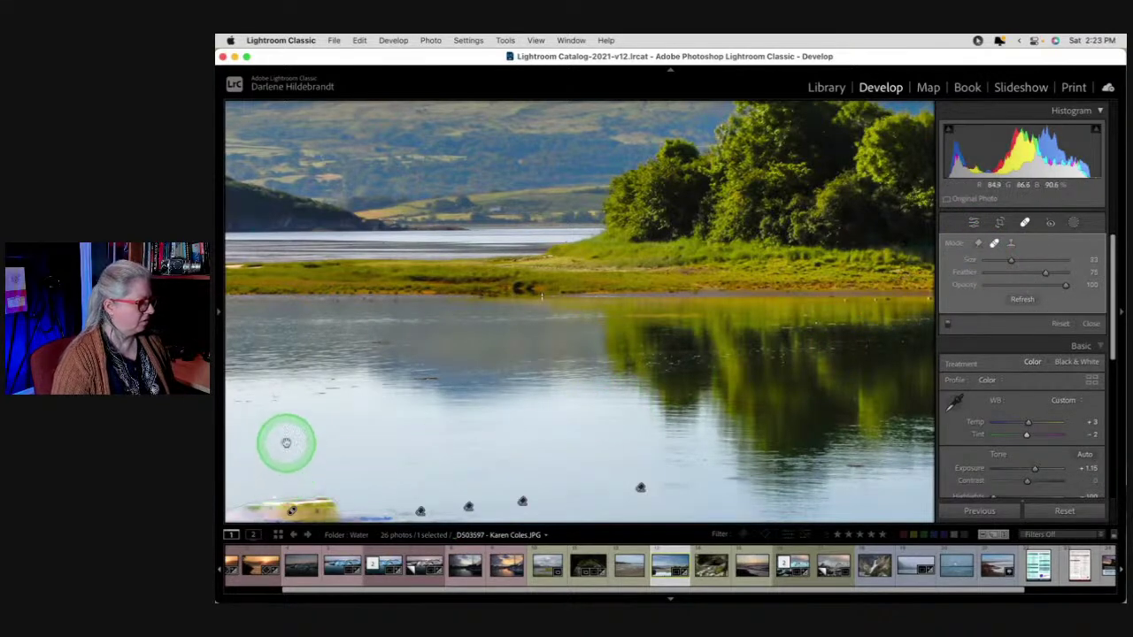
Zoomed in, paint out the orange buoy and the rope beside it
key("super+equal")
left_click_drag(531, 336, 682, 387)
mouse_move(351, 245)
left_mouse_down()
mouse_move(381, 240)
mouse_move(660, 417)
mouse_move(628, 420)
mouse_move(674, 421)
mouse_move(625, 425)
left_mouse_up()
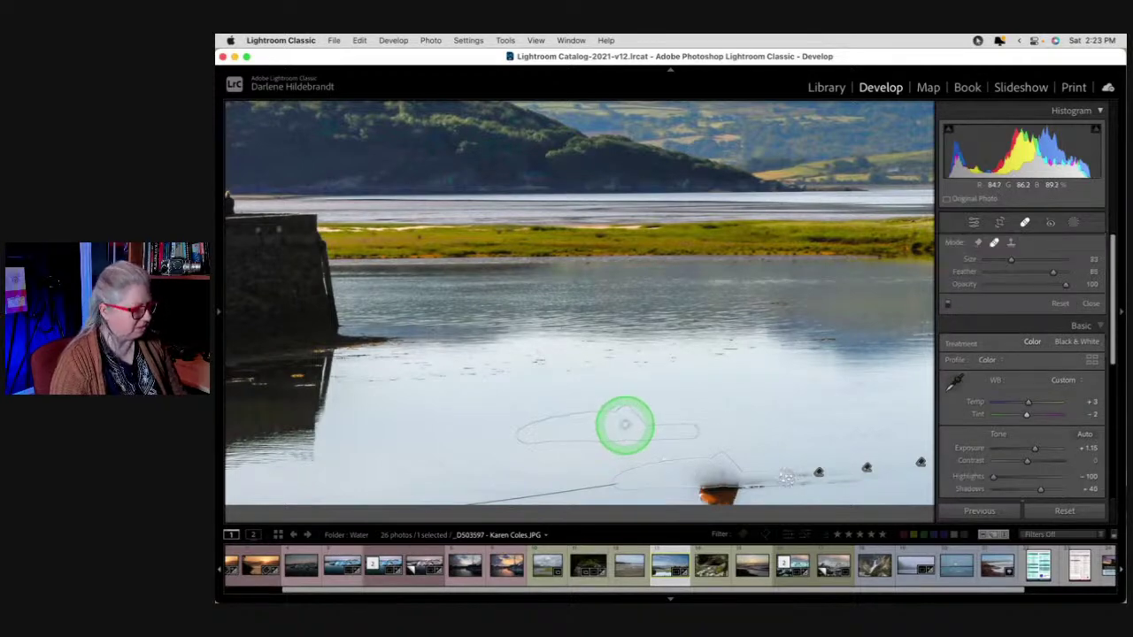
key("Delete")
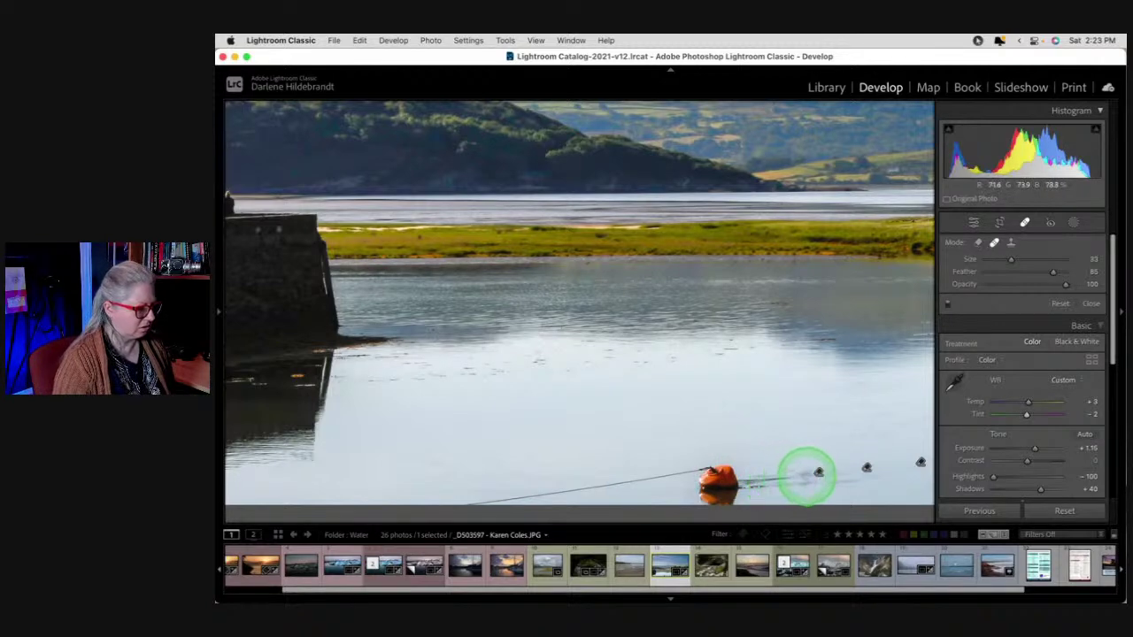
left_click_drag(802, 480, 842, 483)
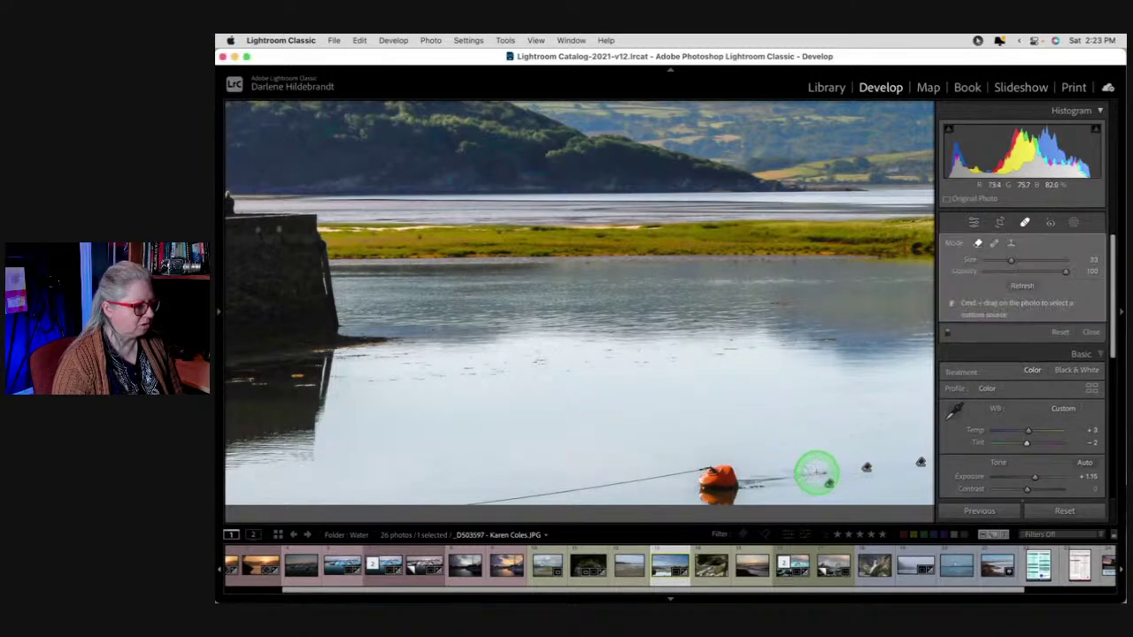
left_click(771, 485)
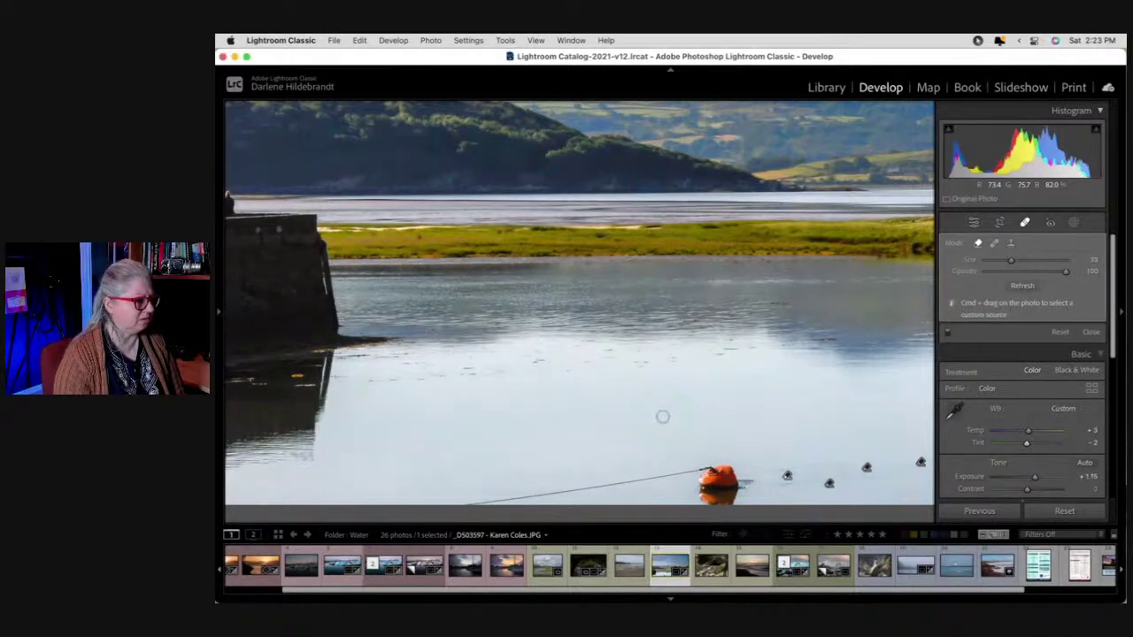
mouse_move(663, 417)
left_mouse_down()
mouse_move(673, 488)
mouse_move(691, 493)
mouse_move(700, 479)
mouse_move(744, 470)
mouse_move(734, 499)
mouse_move(699, 499)
mouse_move(711, 478)
mouse_move(732, 487)
mouse_move(703, 484)
mouse_move(702, 503)
left_mouse_up()
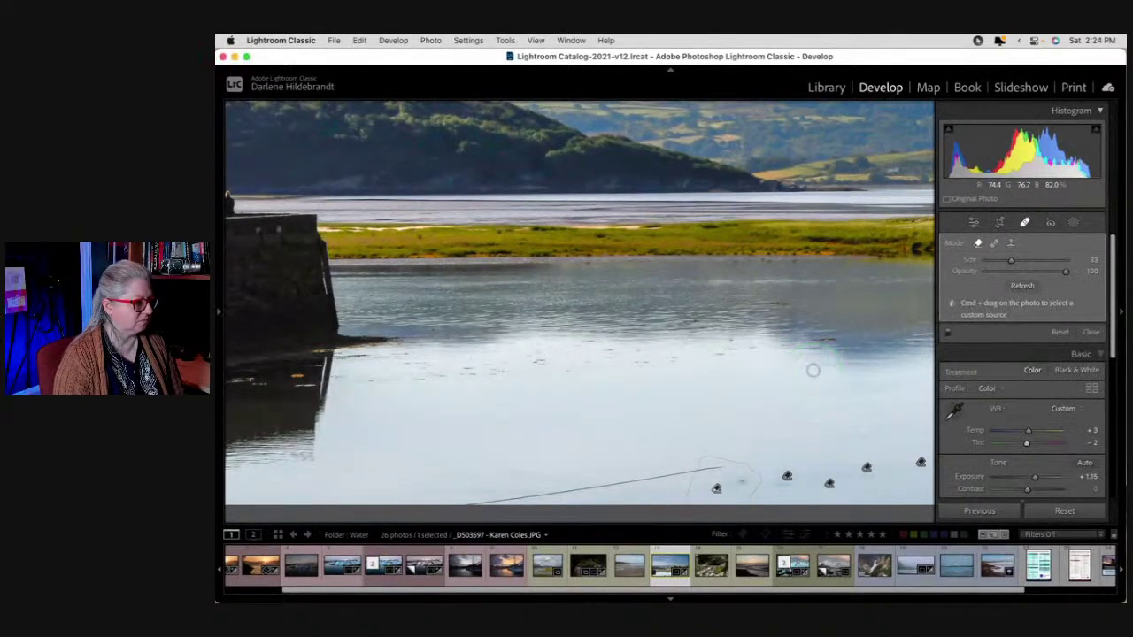
Paint out the thin rope line and the remaining marks in the lower water
left_click(626, 481)
left_click_drag(625, 482, 724, 468)
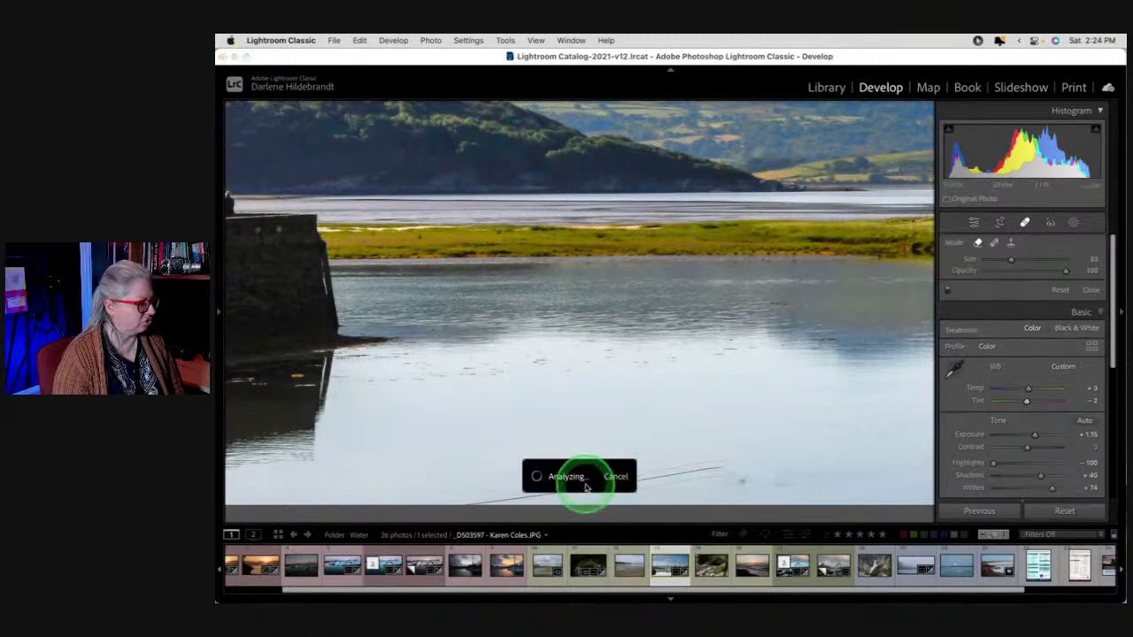
left_click(585, 489)
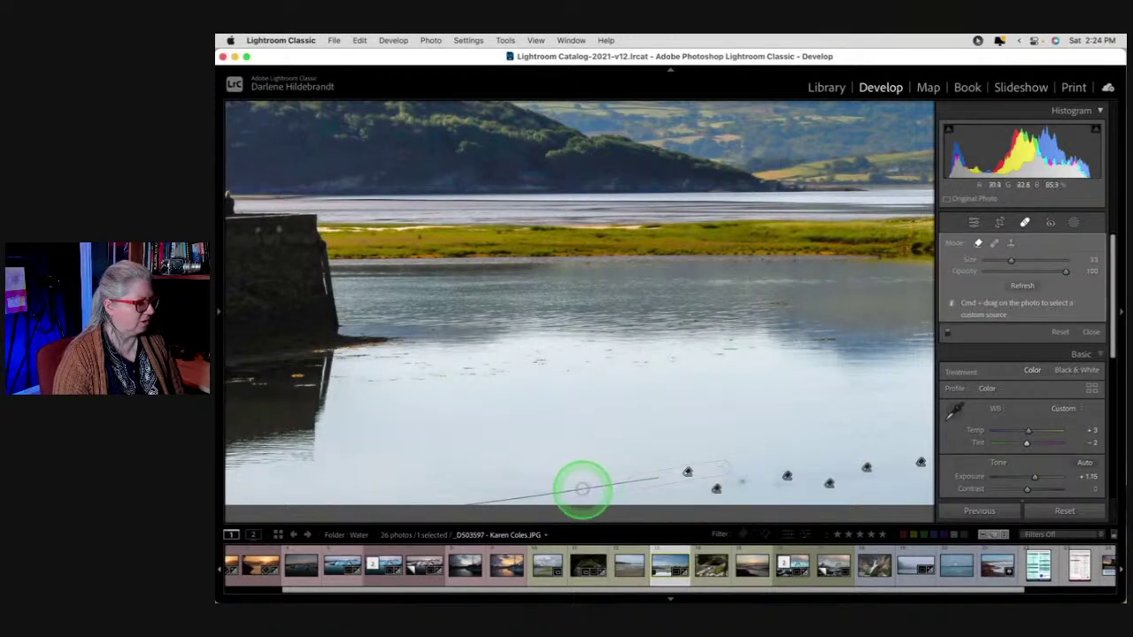
left_click_drag(582, 489, 665, 473)
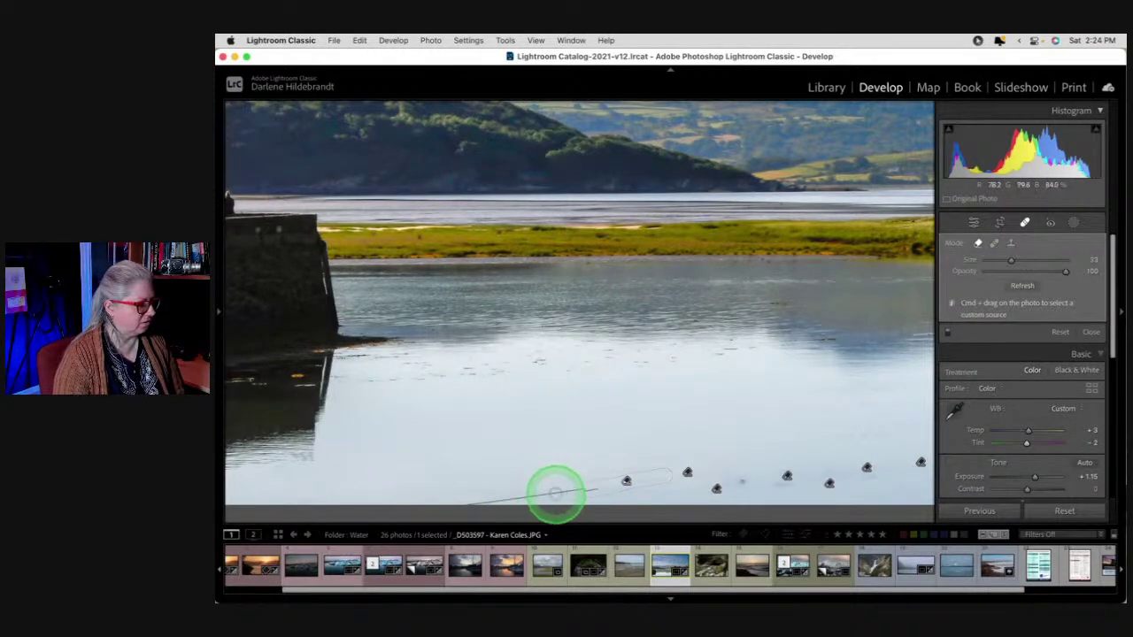
mouse_move(526, 491)
left_mouse_down()
mouse_move(463, 509)
mouse_move(436, 475)
mouse_move(463, 493)
mouse_move(449, 458)
left_mouse_up()
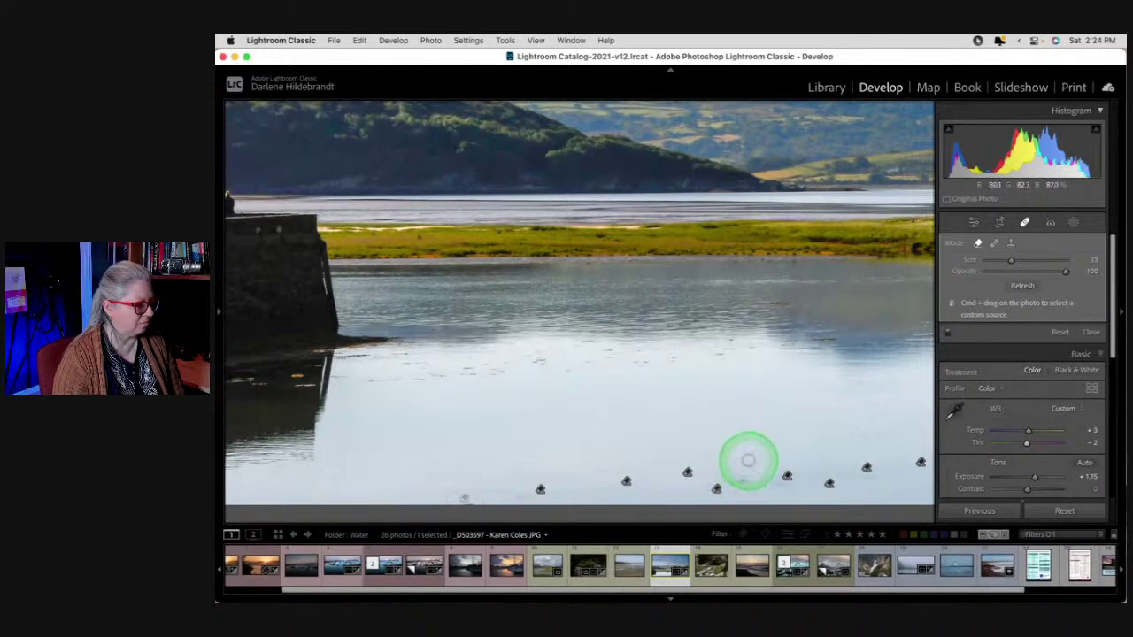
mouse_move(748, 460)
left_mouse_down()
mouse_move(759, 463)
mouse_move(738, 481)
left_mouse_up()
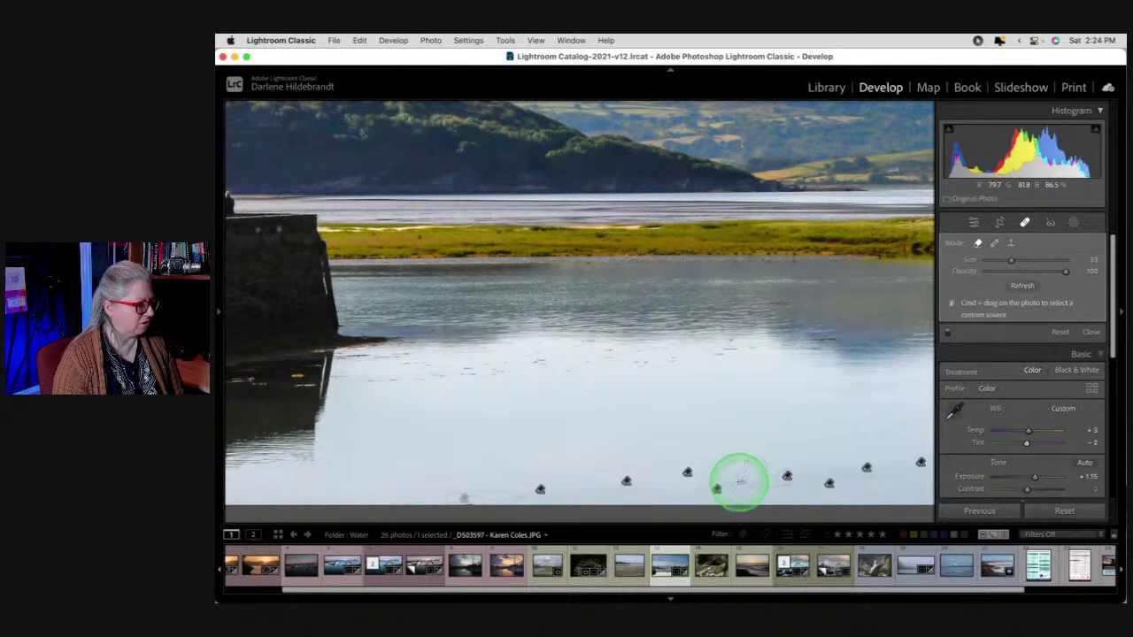
mouse_move(781, 421)
left_mouse_down()
mouse_move(771, 463)
mouse_move(784, 475)
mouse_move(776, 460)
mouse_move(774, 470)
mouse_move(775, 460)
mouse_move(779, 479)
mouse_move(804, 477)
left_mouse_up()
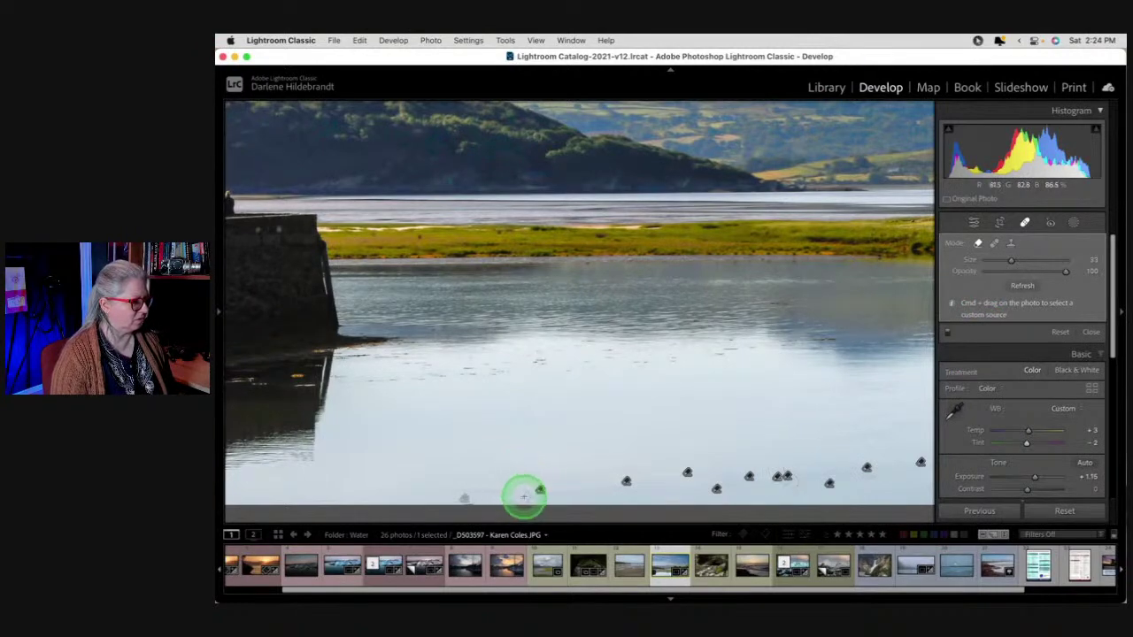
left_click(523, 497)
Fit the retouched lake photo in view and toggle Before/After to compare with the original
key("q")
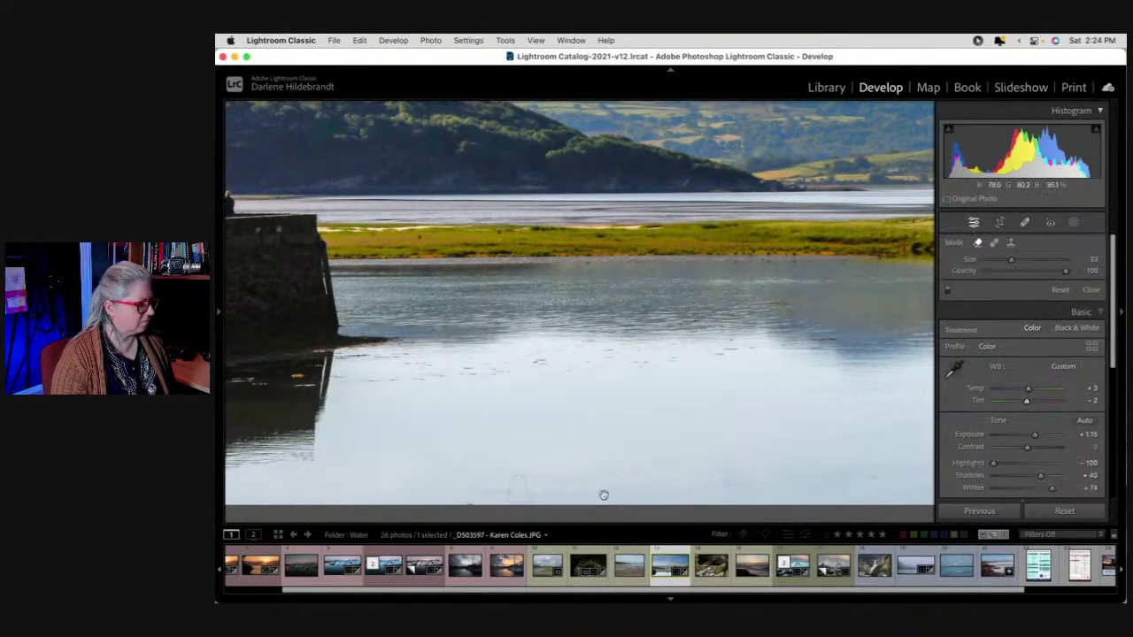
left_click(665, 380)
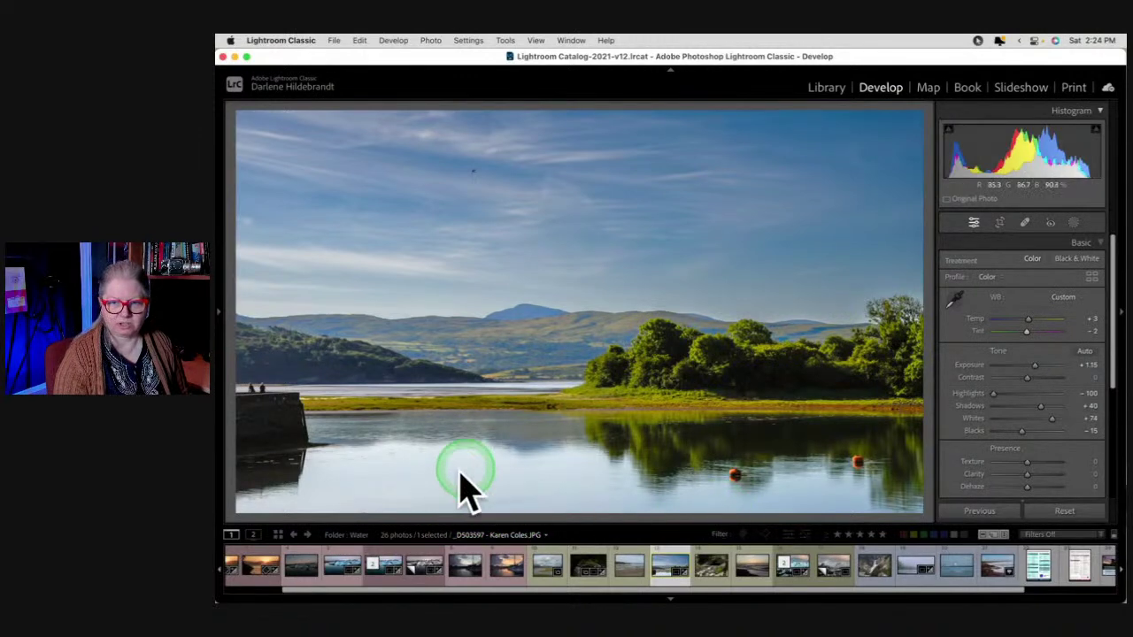
key("backslash")
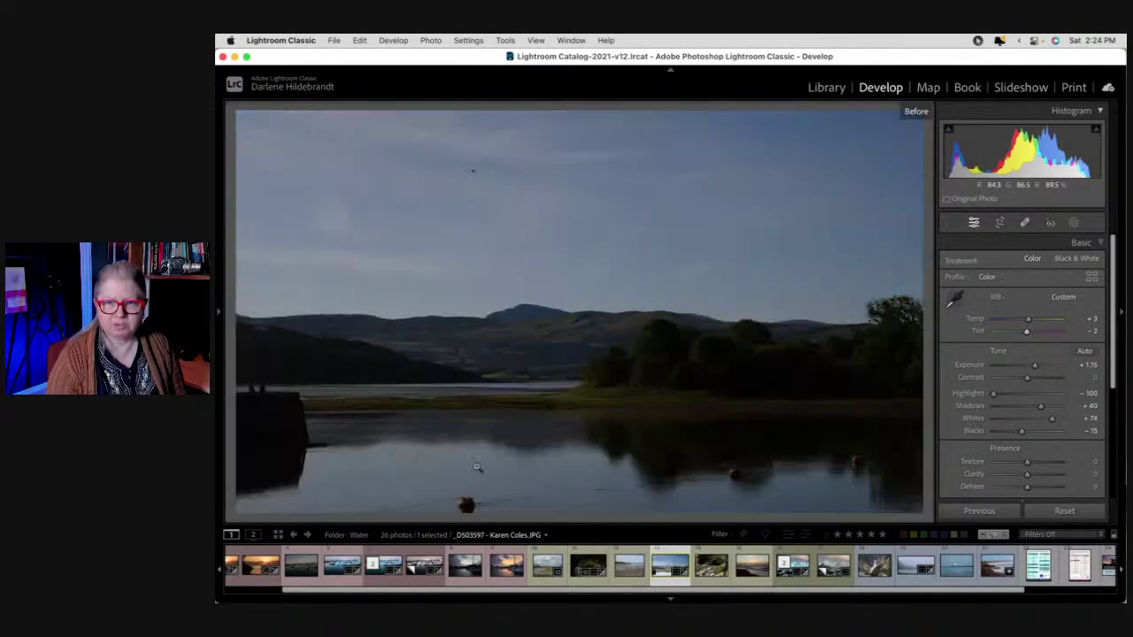
key("backslash")
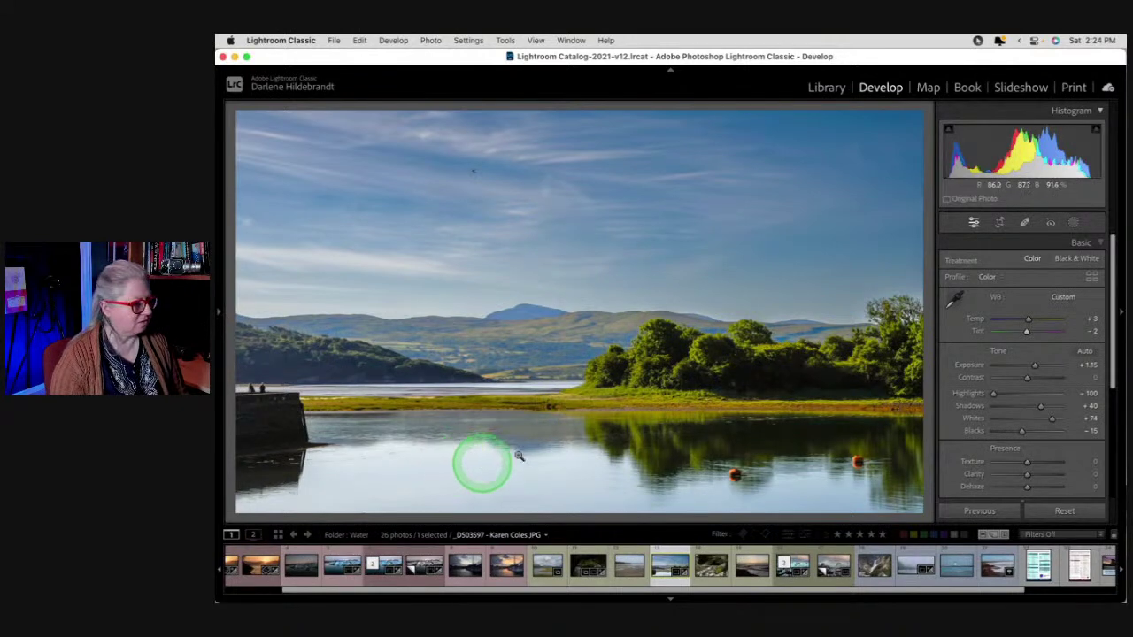
left_click(1075, 227)
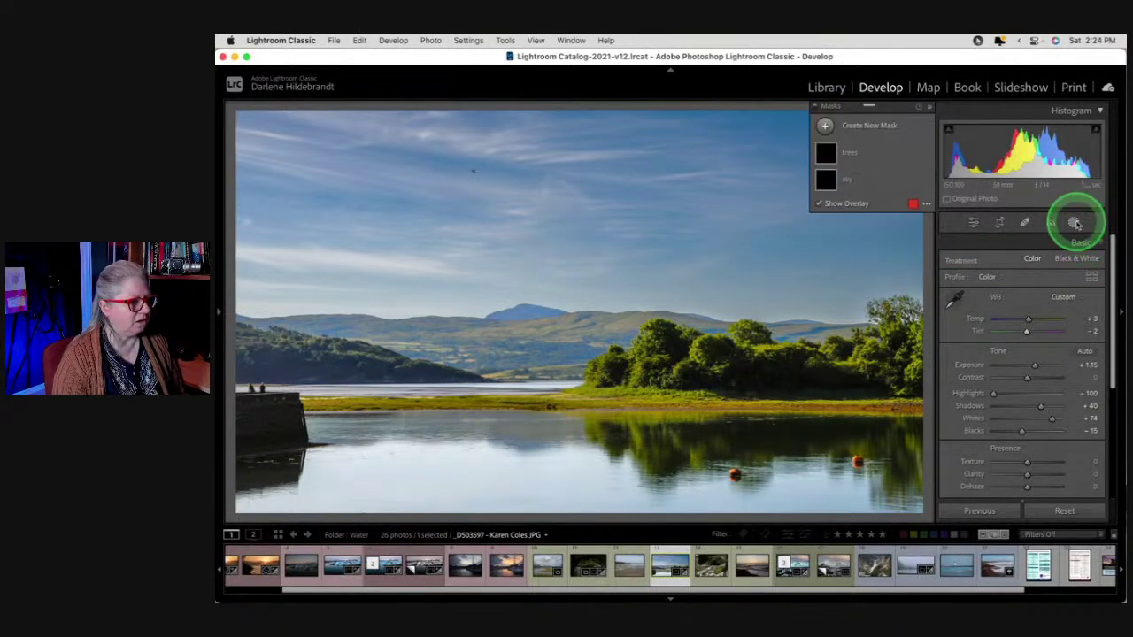
left_click(890, 183)
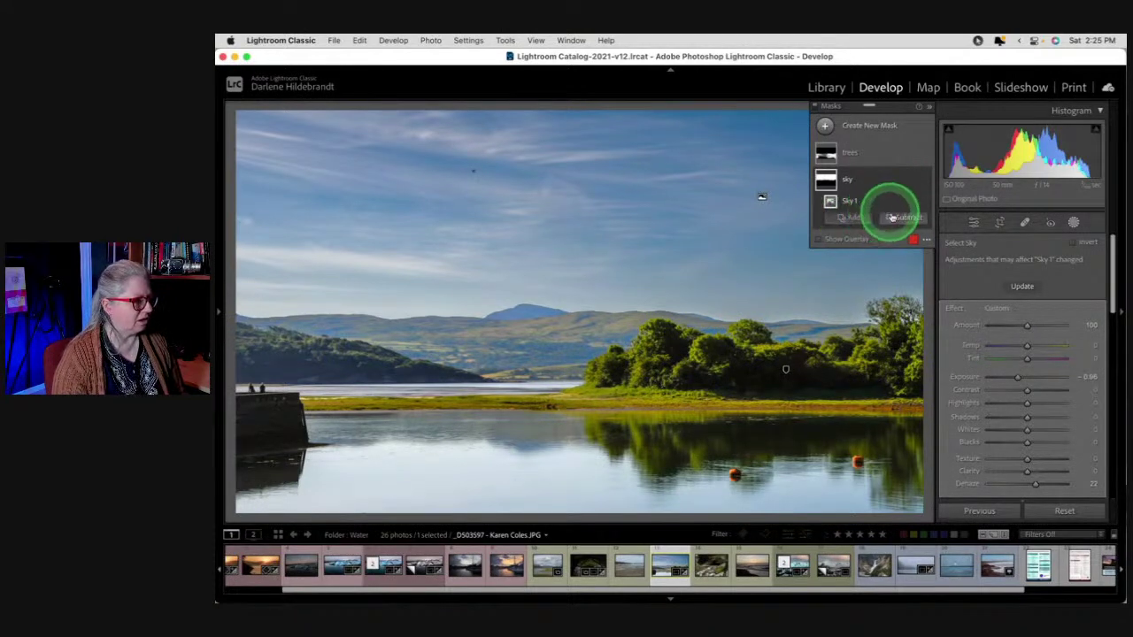
left_click(851, 218)
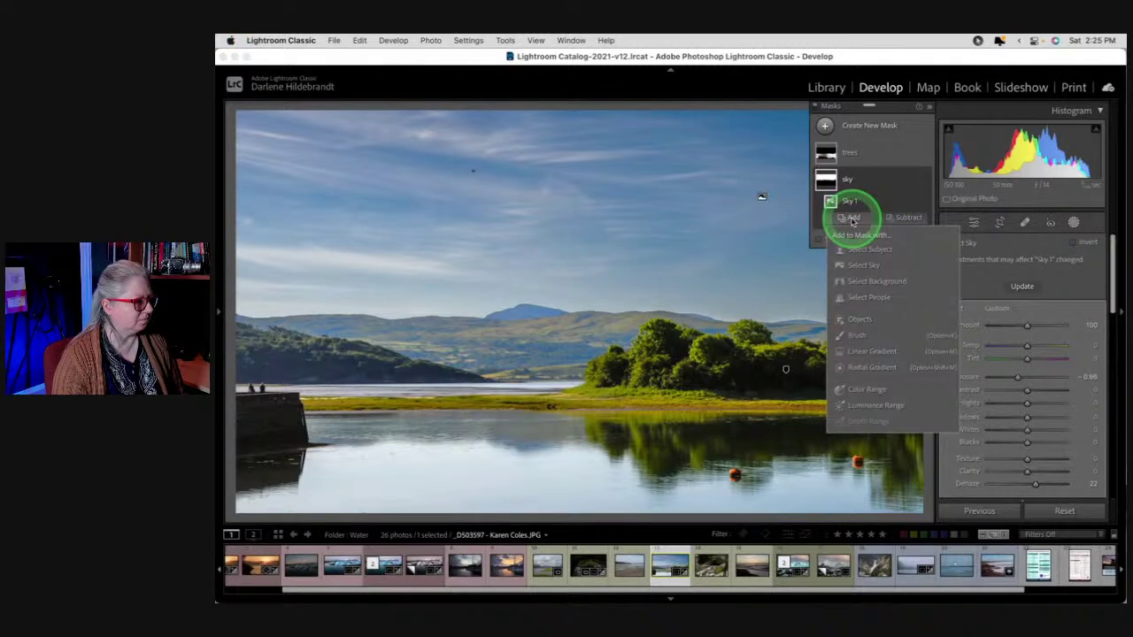
left_click(872, 405)
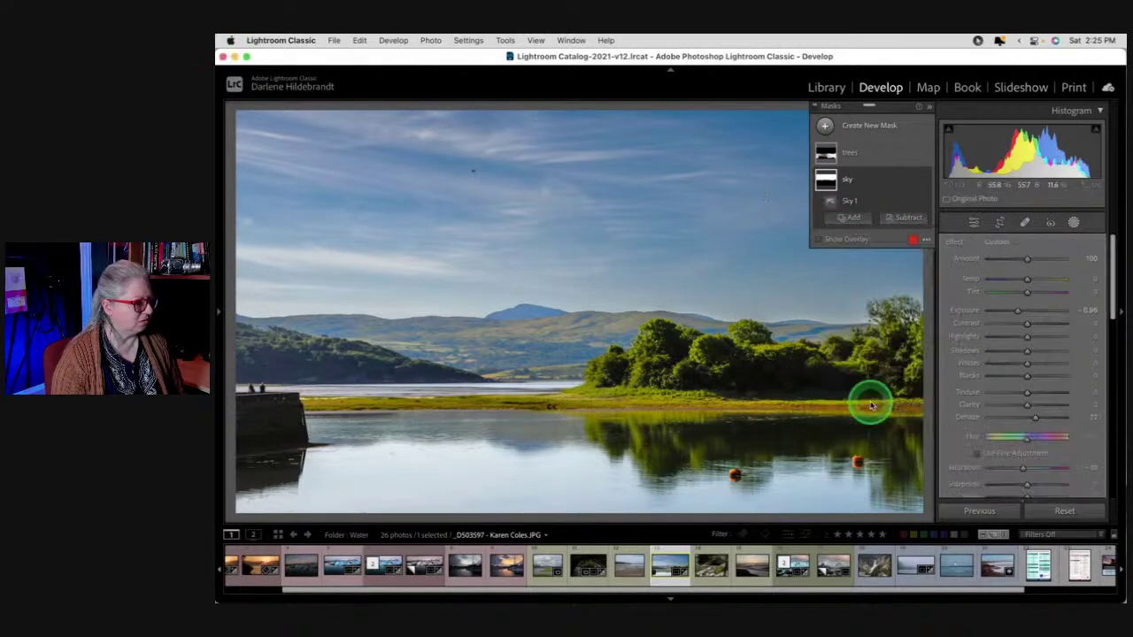
left_click(427, 472)
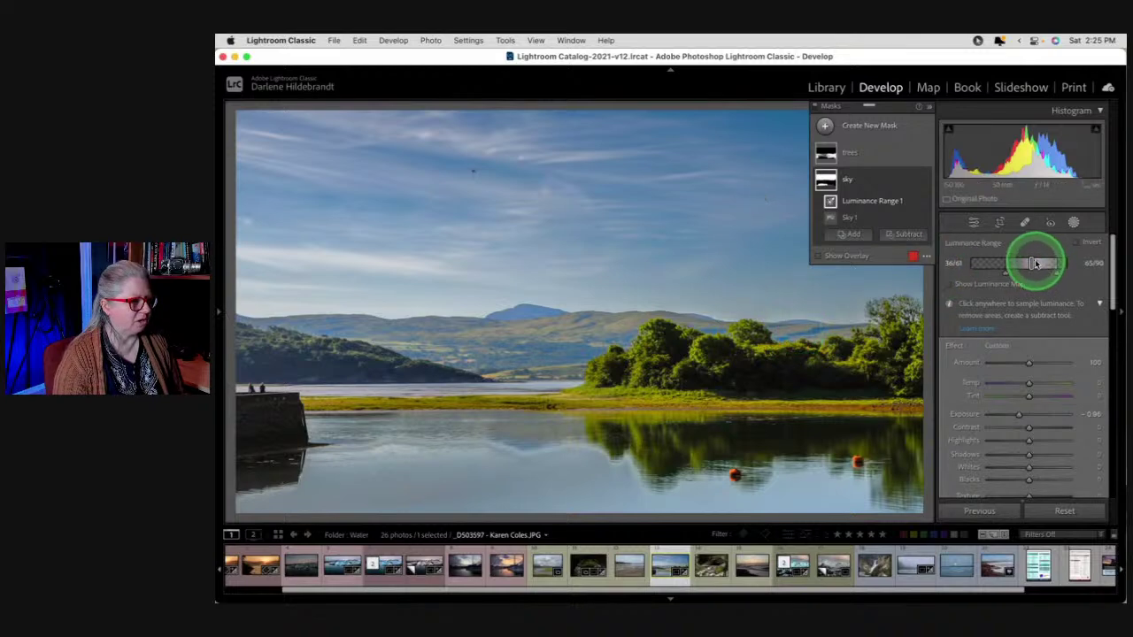
mouse_move(1036, 263)
left_mouse_down()
mouse_move(1015, 264)
mouse_move(1071, 271)
mouse_move(1019, 270)
left_mouse_up()
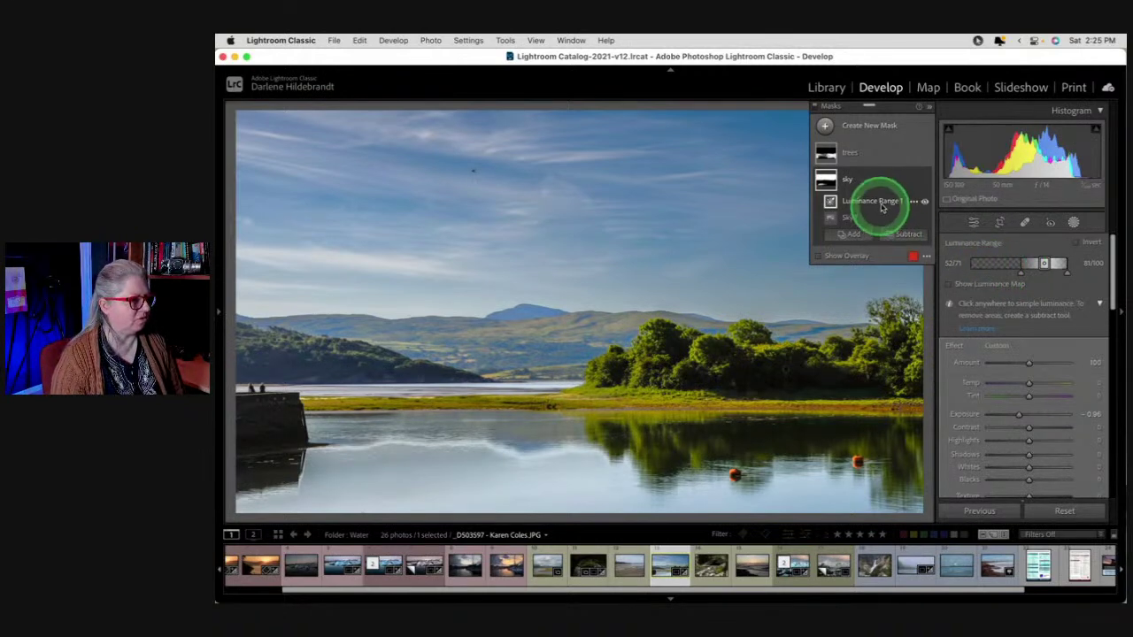
left_click(912, 202)
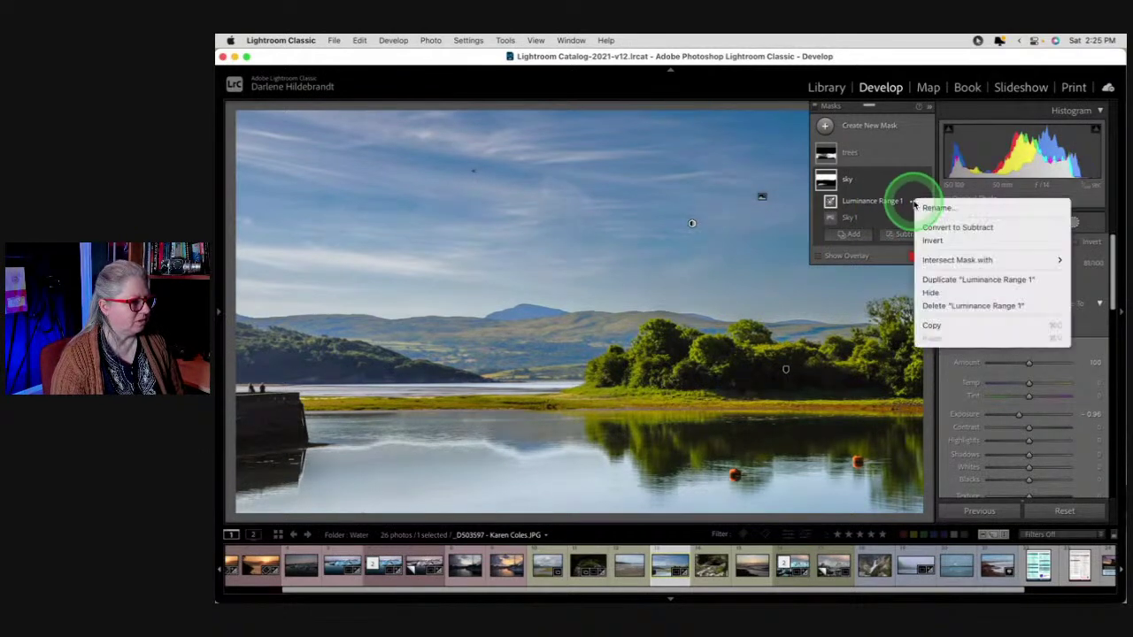
left_click(932, 306)
Drag a linear gradient Mask 1 up over the water with Highlights −86 and Exposure −0.21
left_click(825, 125)
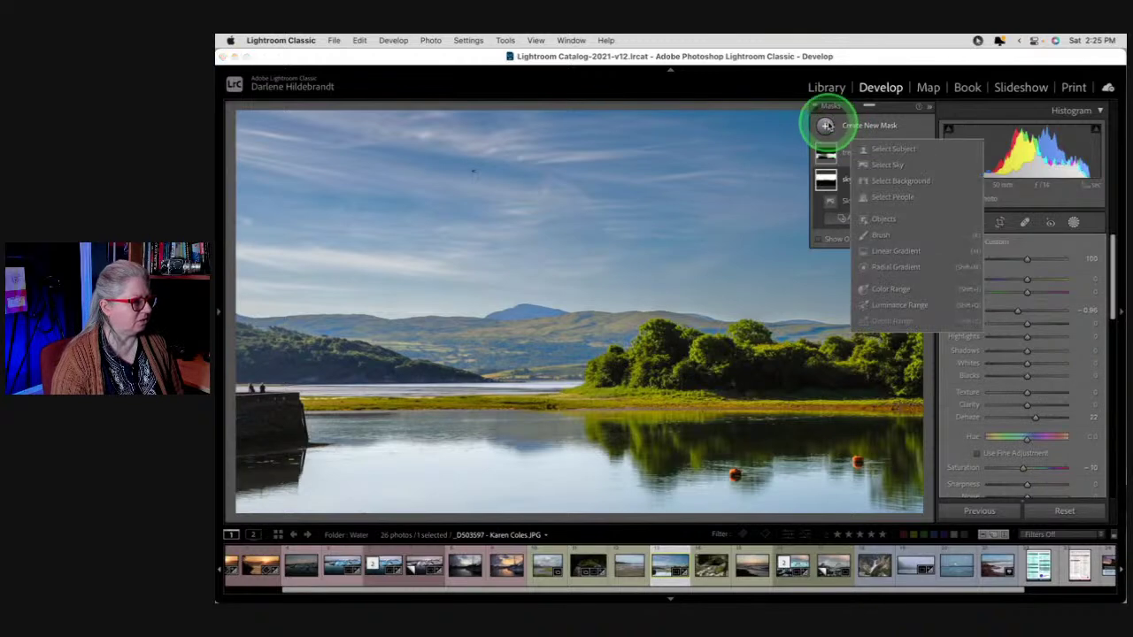
left_click(892, 251)
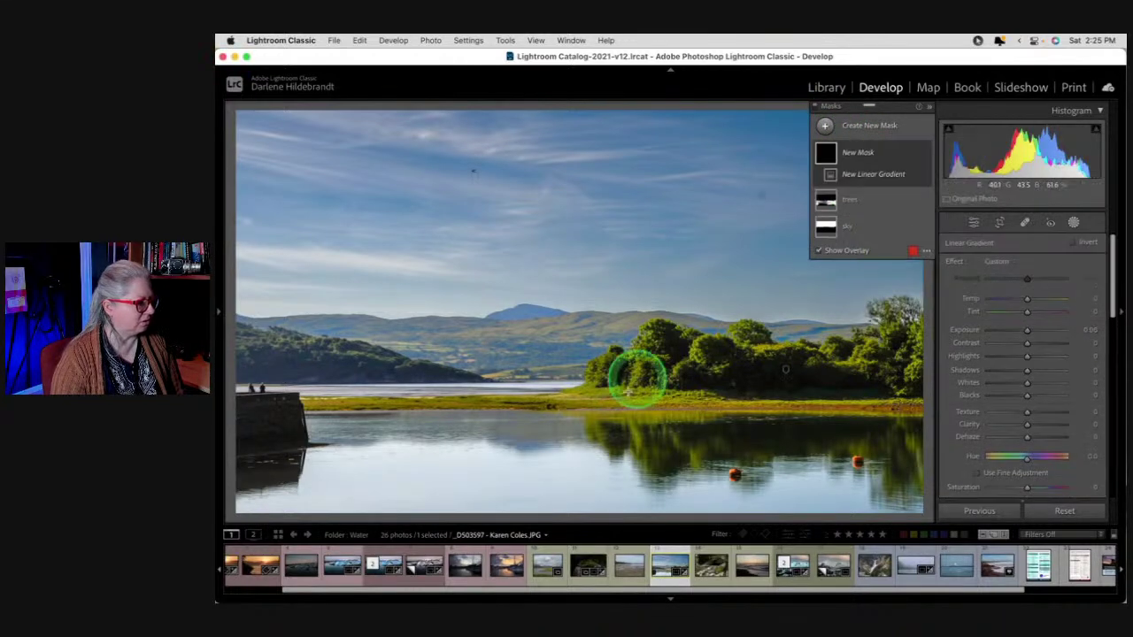
left_click_drag(579, 466, 580, 393)
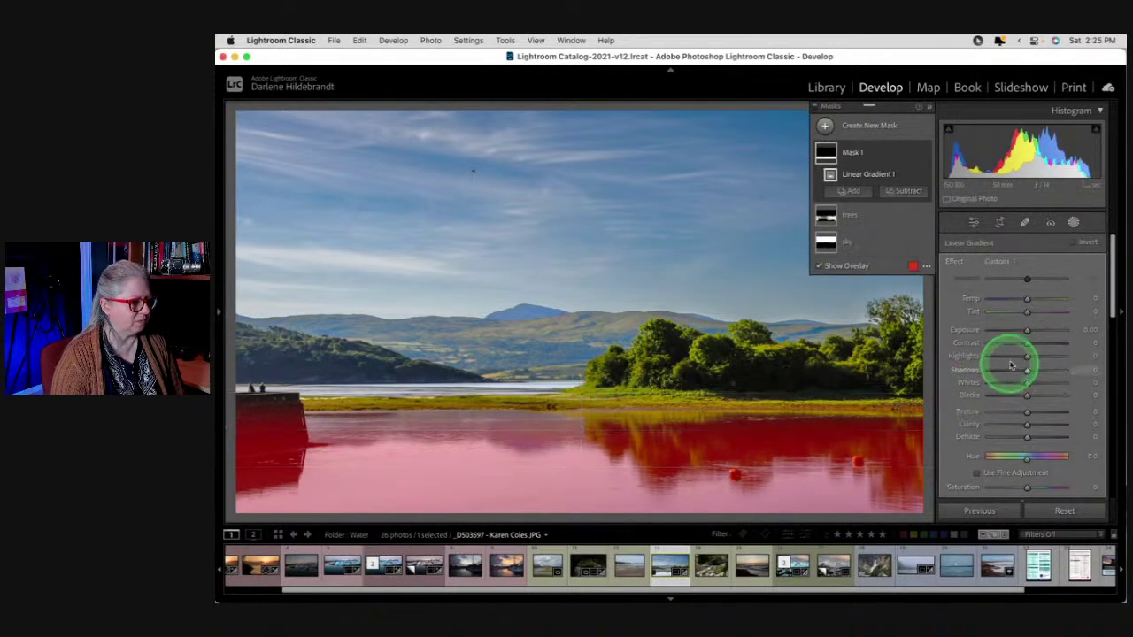
left_click_drag(1026, 355, 989, 354)
left_click_drag(635, 430, 575, 422)
left_click_drag(1027, 333, 1022, 330)
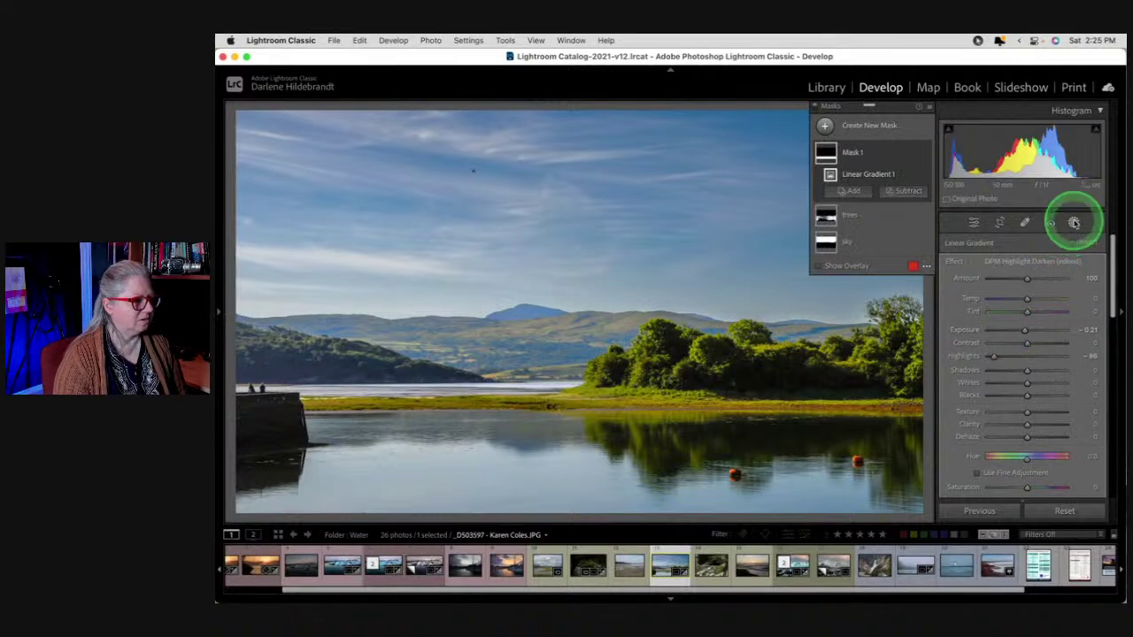
left_click(1073, 222)
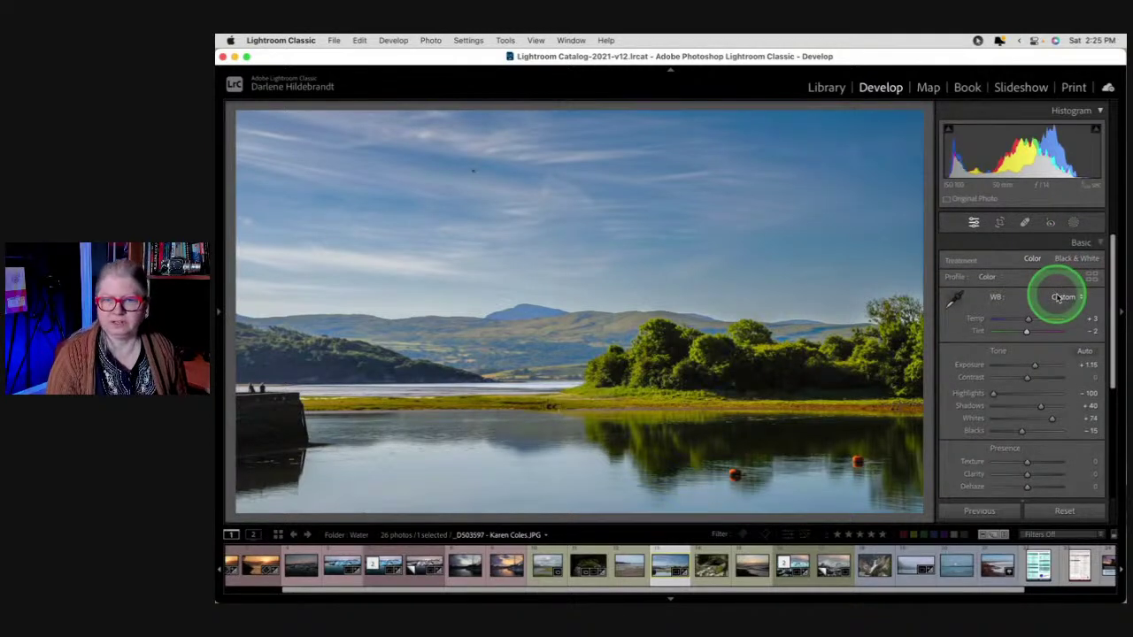
Toggle the Before view for comparison, then switch to the Water folder's Library grid
key("backslash")
key("backslash")
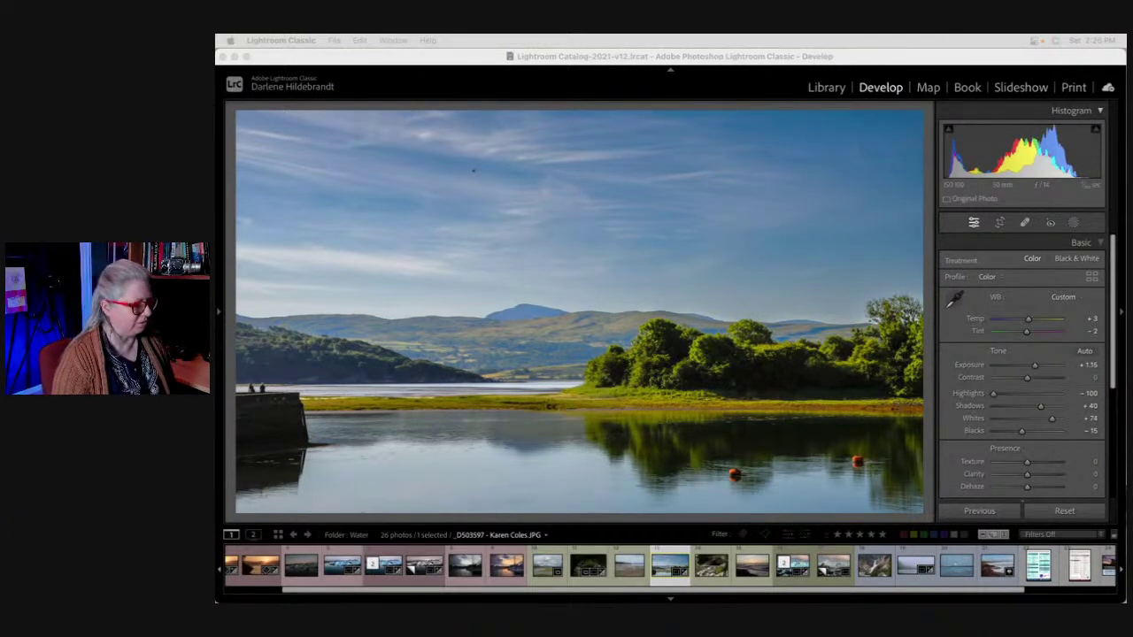
left_click(713, 111)
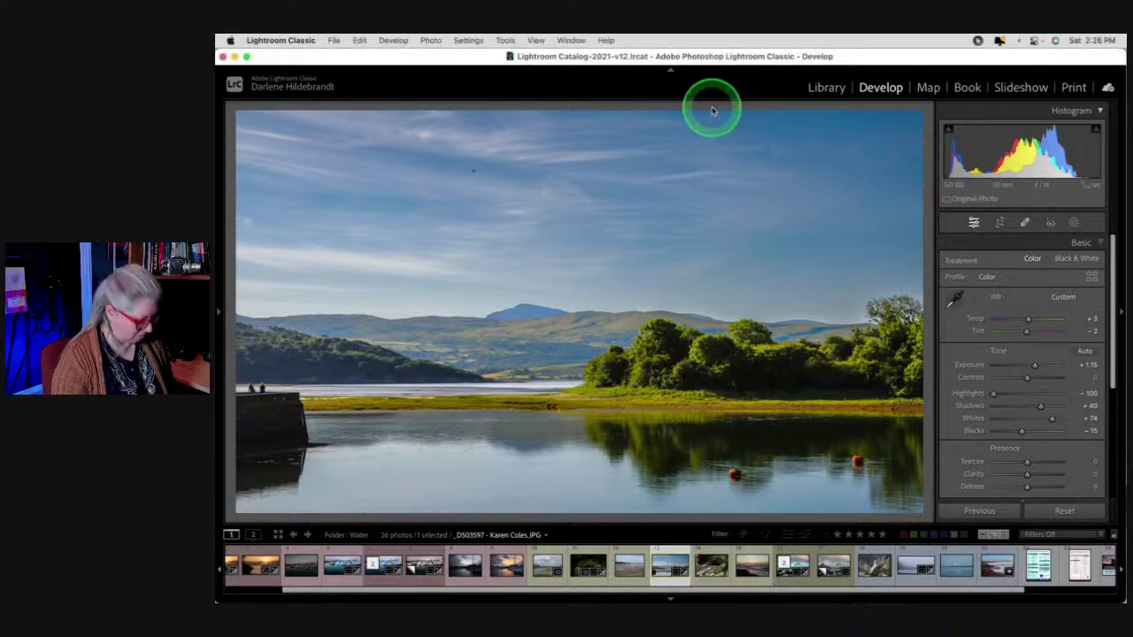
key("g")
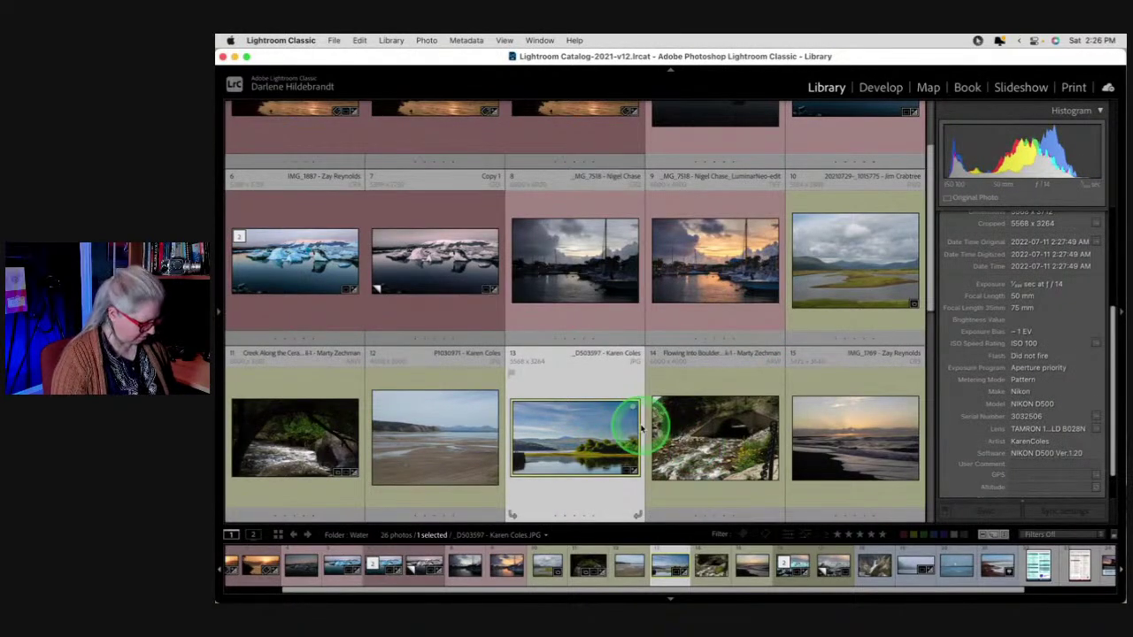
Label the lake photo red and copy its settings, excluding crop, healing and non-sky masks
scroll(631, 407, "down", 2)
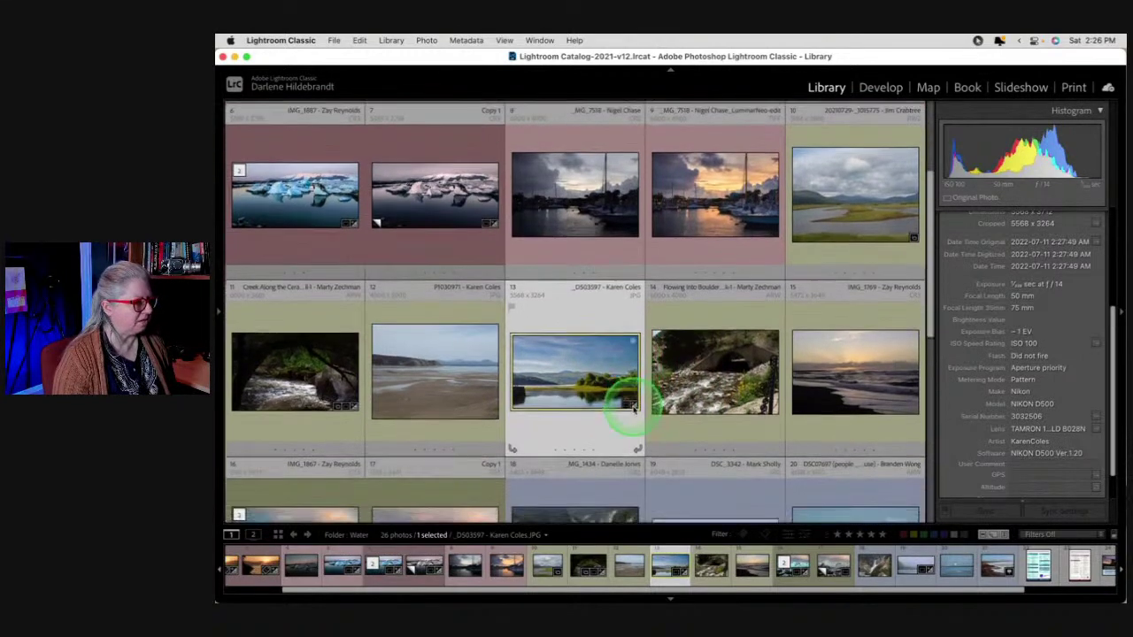
key("6")
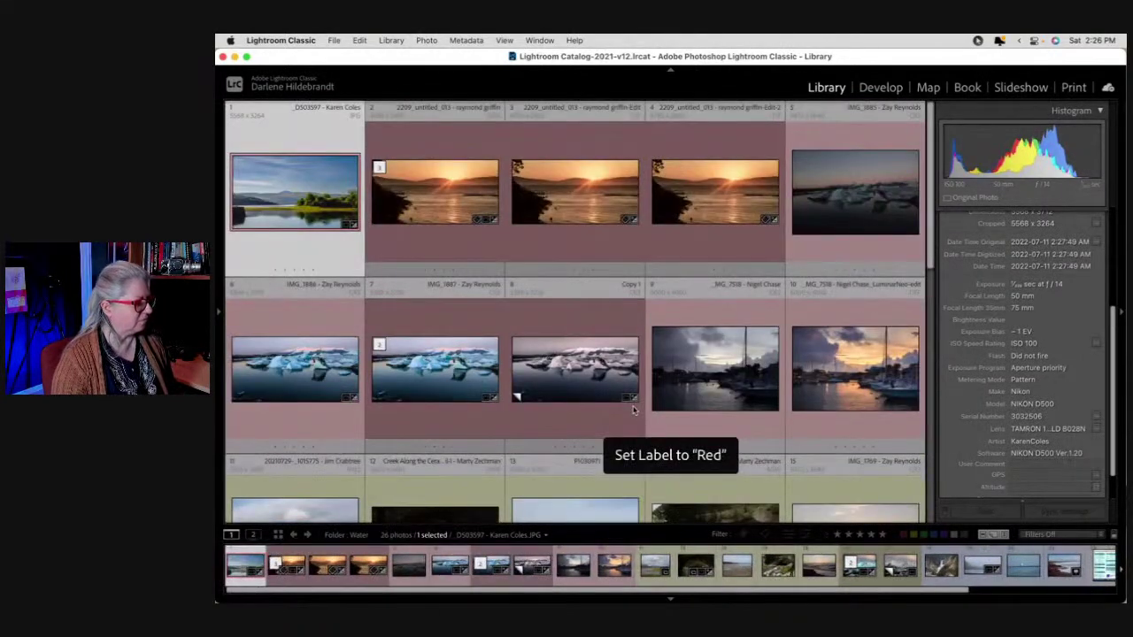
key("d")
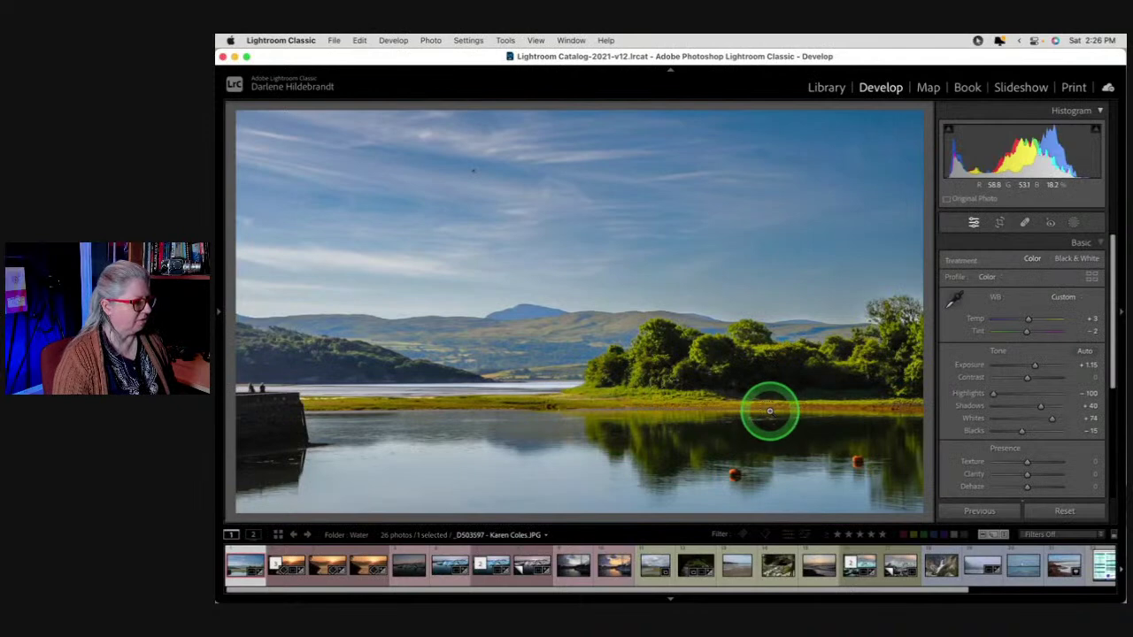
key("super+shift+c")
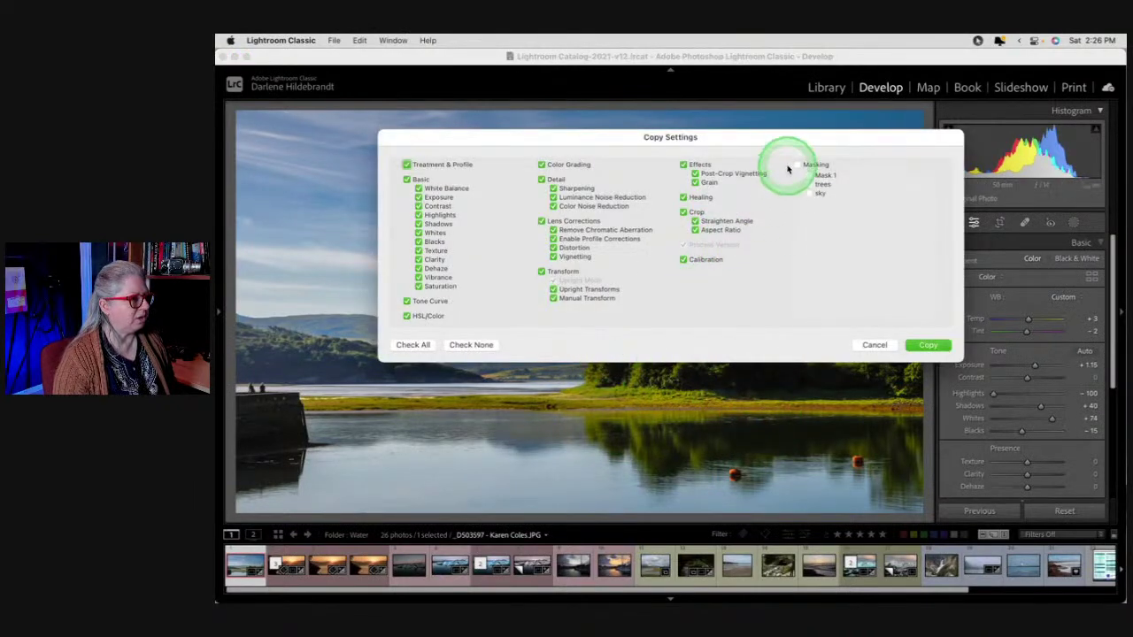
left_click(811, 186)
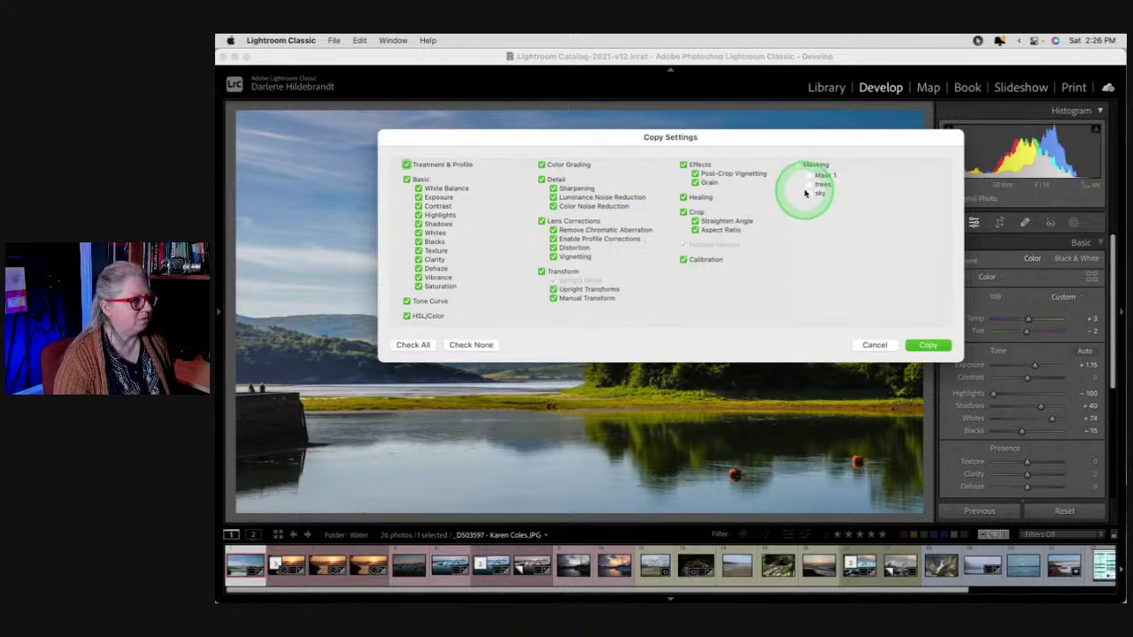
left_click(809, 193)
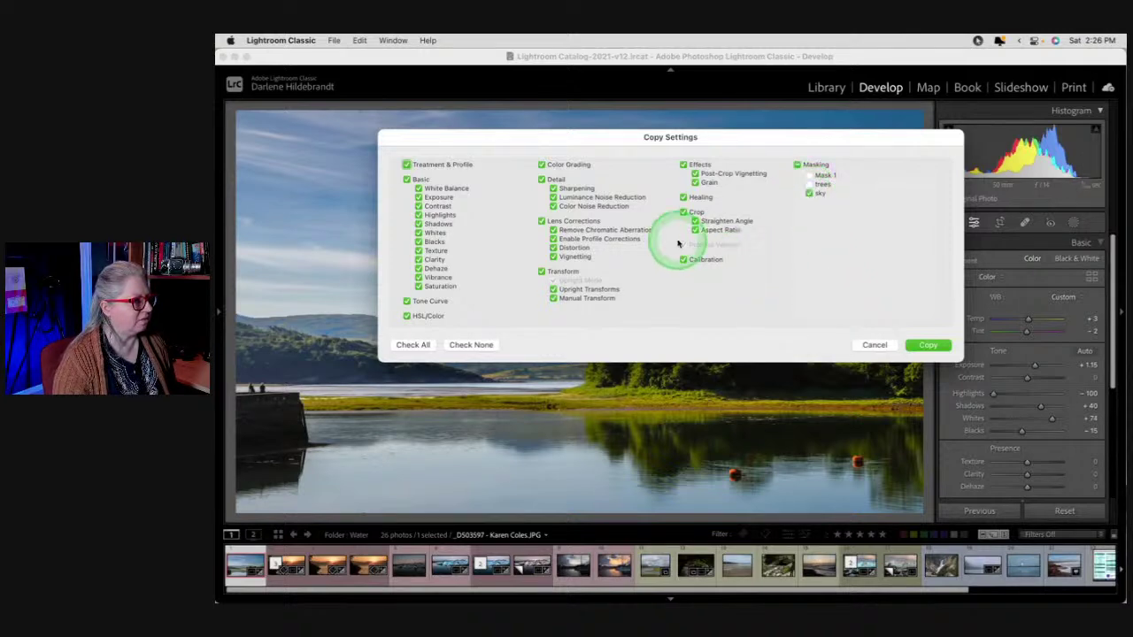
left_click(684, 213)
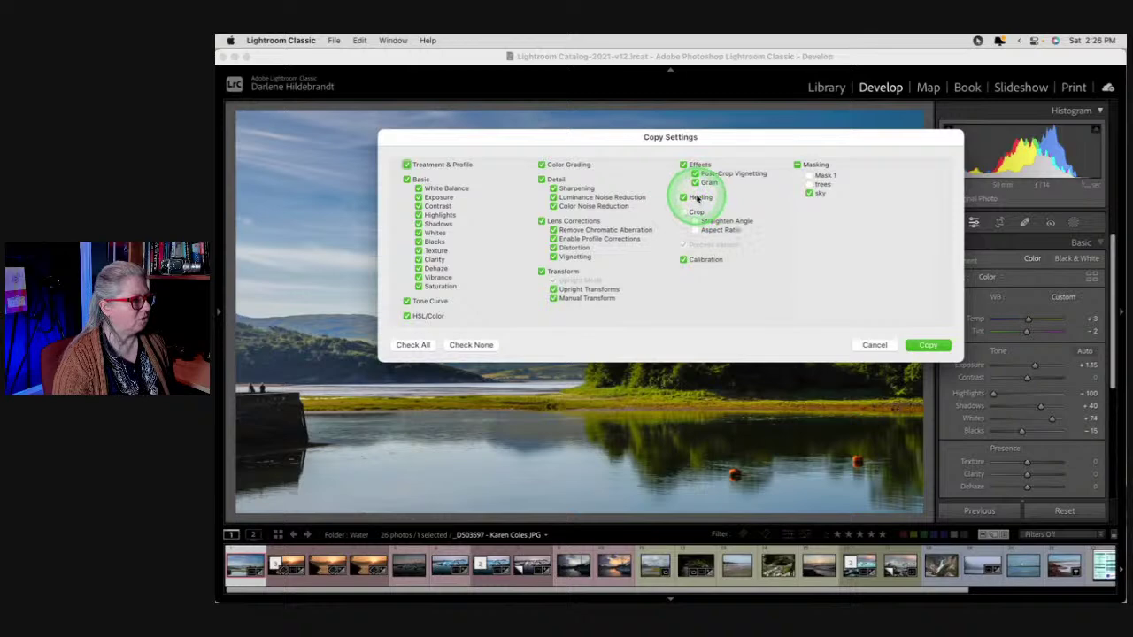
left_click(685, 196)
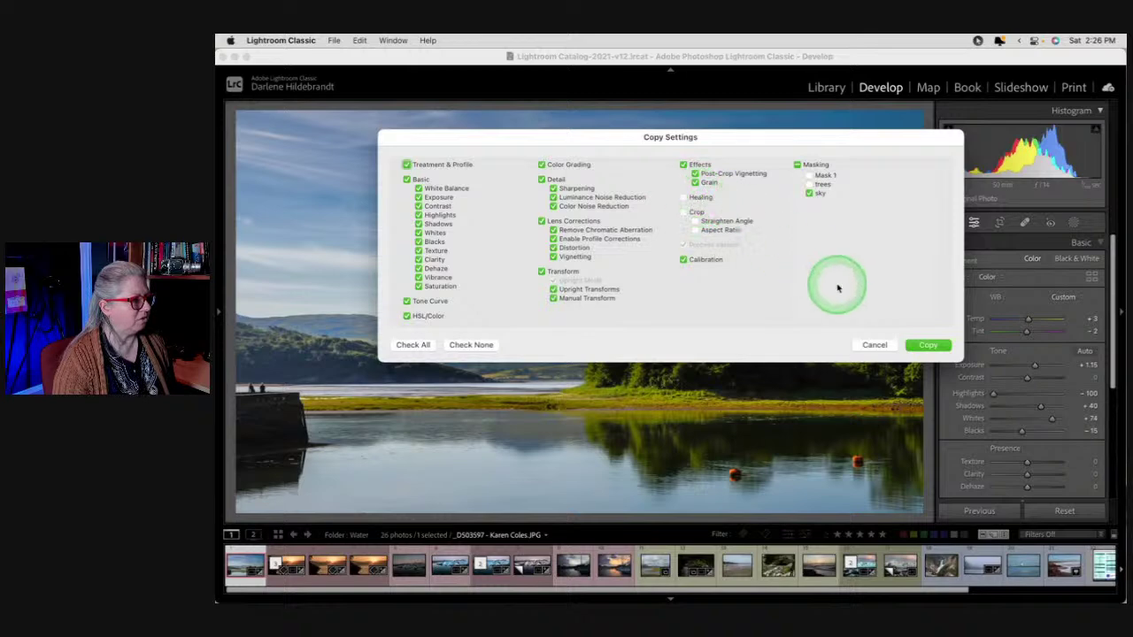
left_click(927, 345)
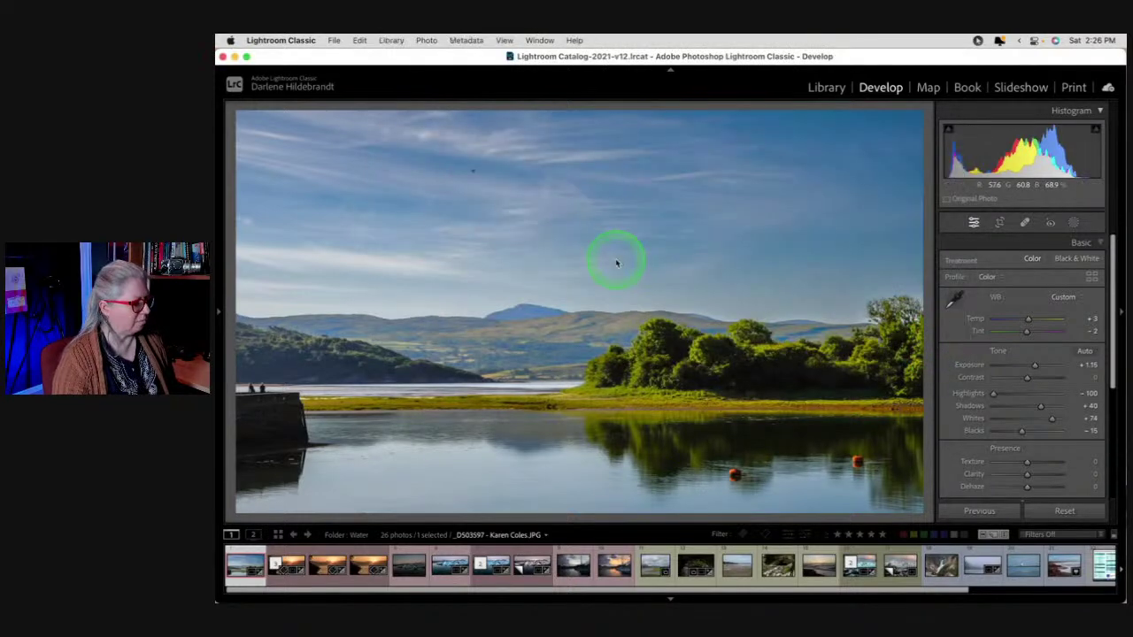
Open the beach photo P1030971 from the grid
key("g")
scroll(430, 321, "down", 4)
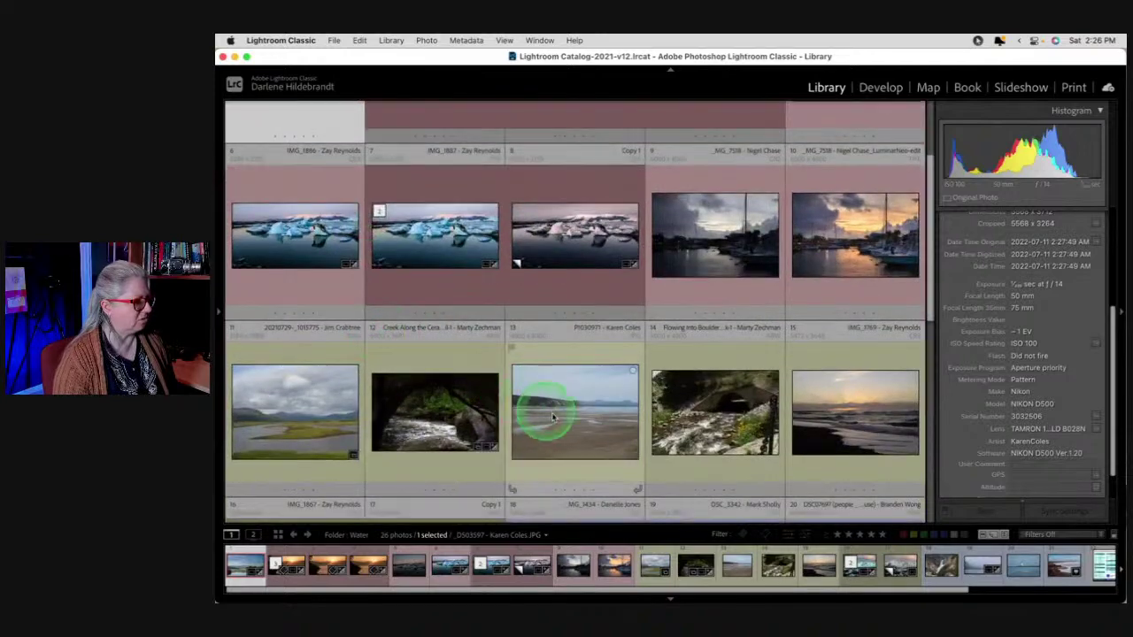
double_click(552, 416)
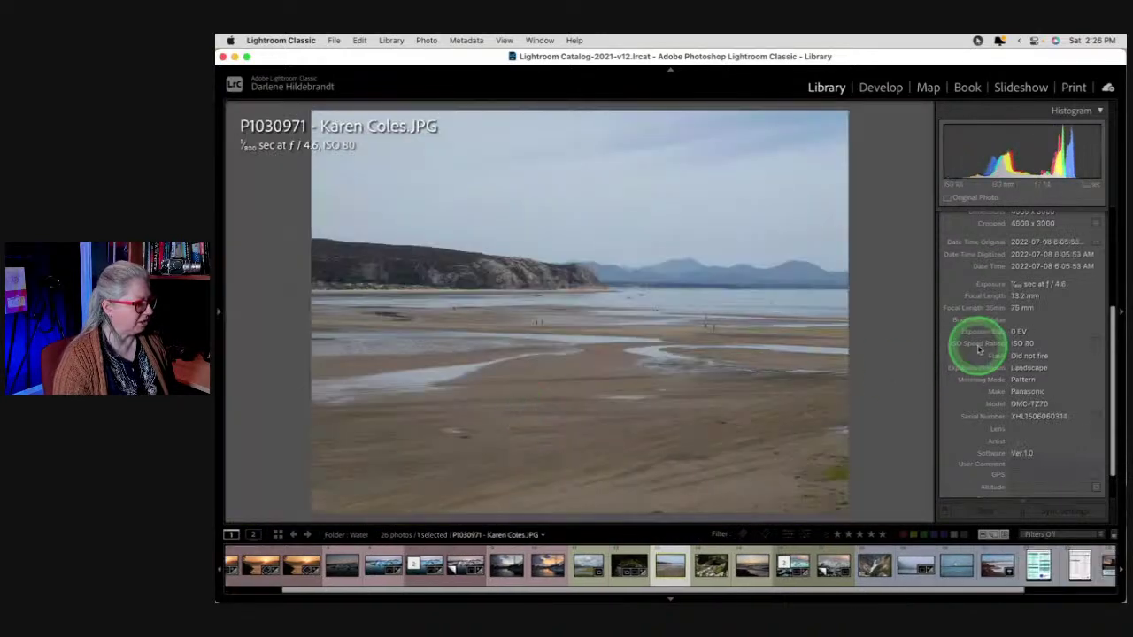
Paste the copied settings onto P1030971, reset Exposure to 0, and select its sky mask
key("d")
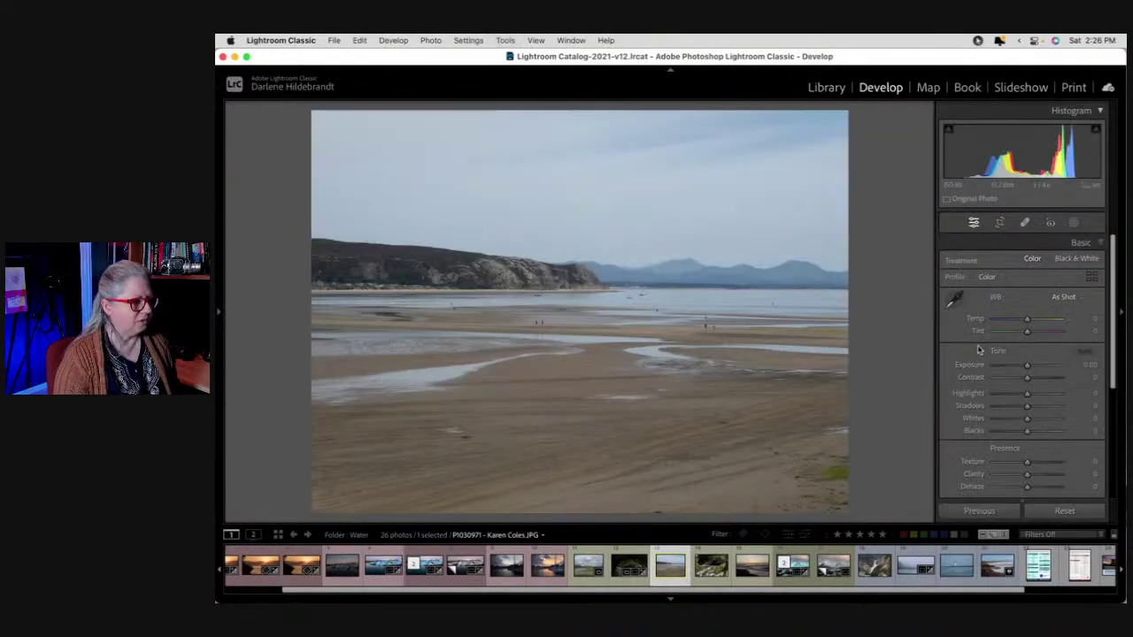
key("super+v")
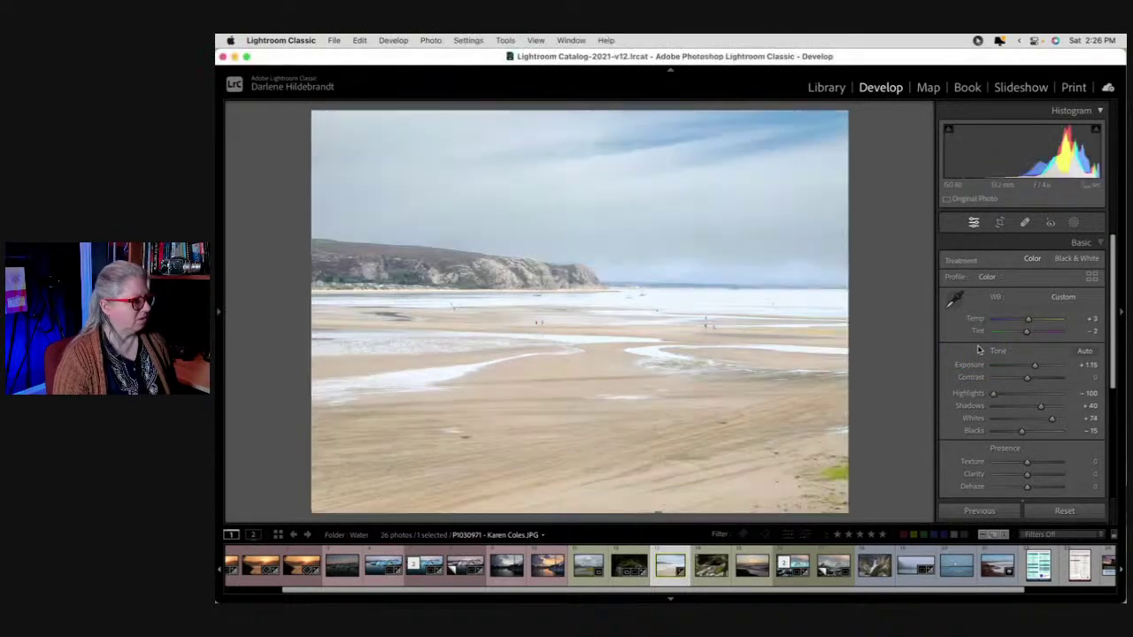
double_click(1035, 365)
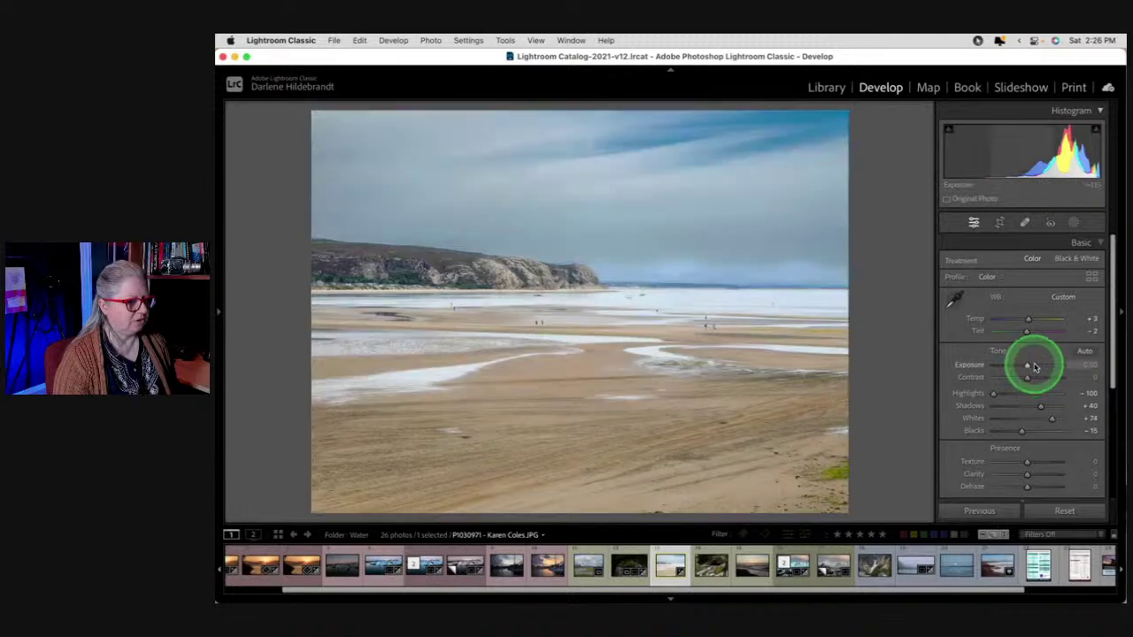
left_click(996, 393)
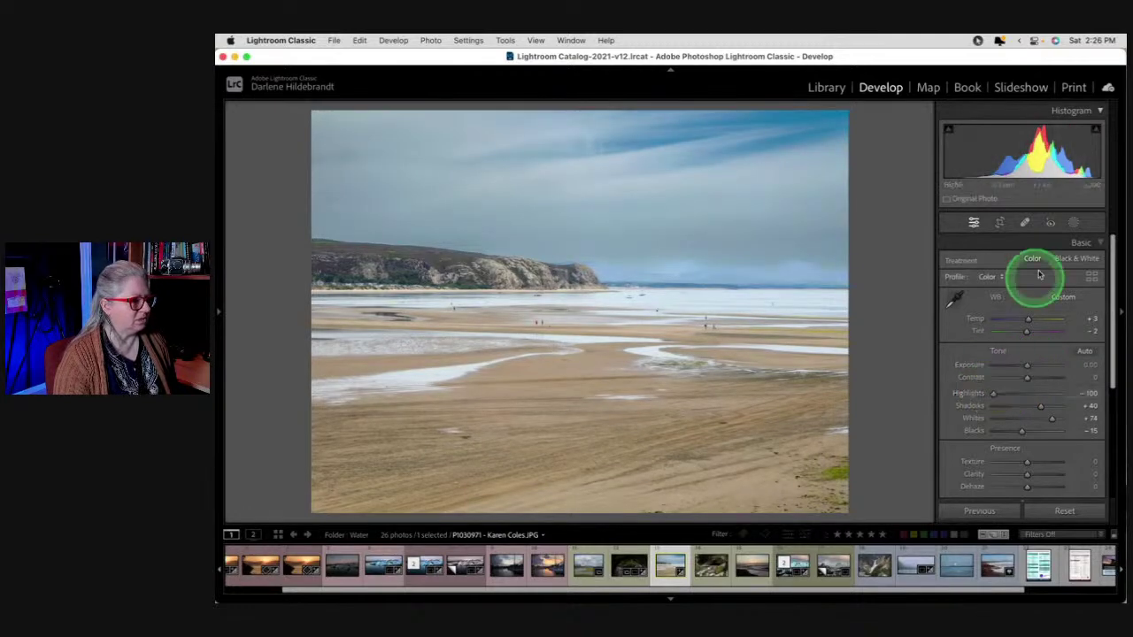
left_click(1073, 222)
left_click(855, 154)
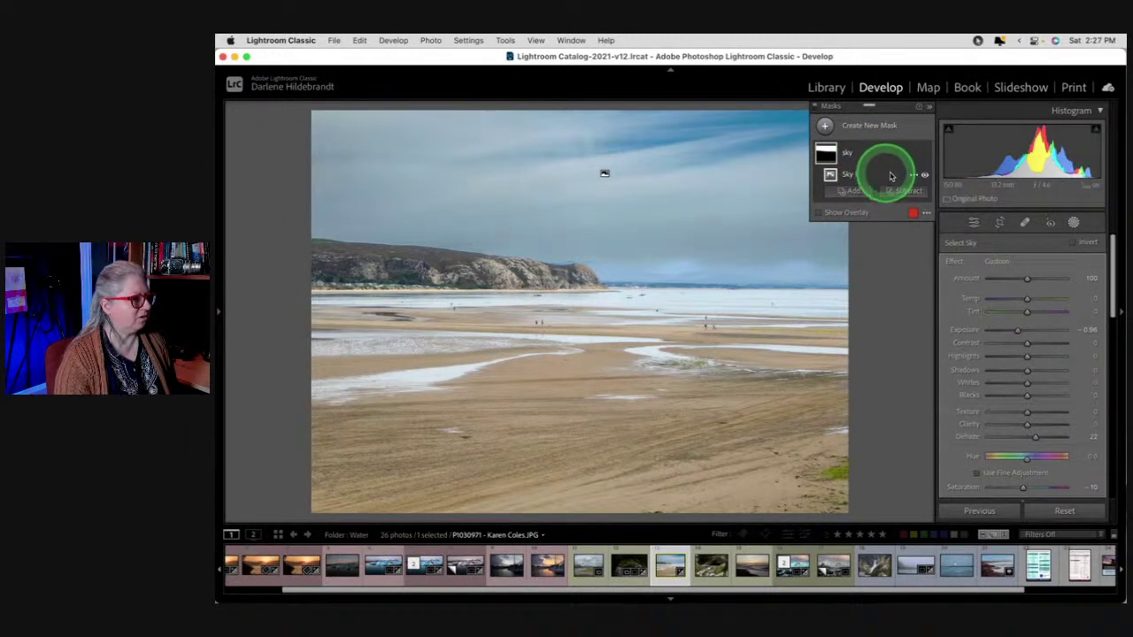
Add the distant mountains to the sky mask with an Objects selection along the horizon
left_click(891, 176)
key("o")
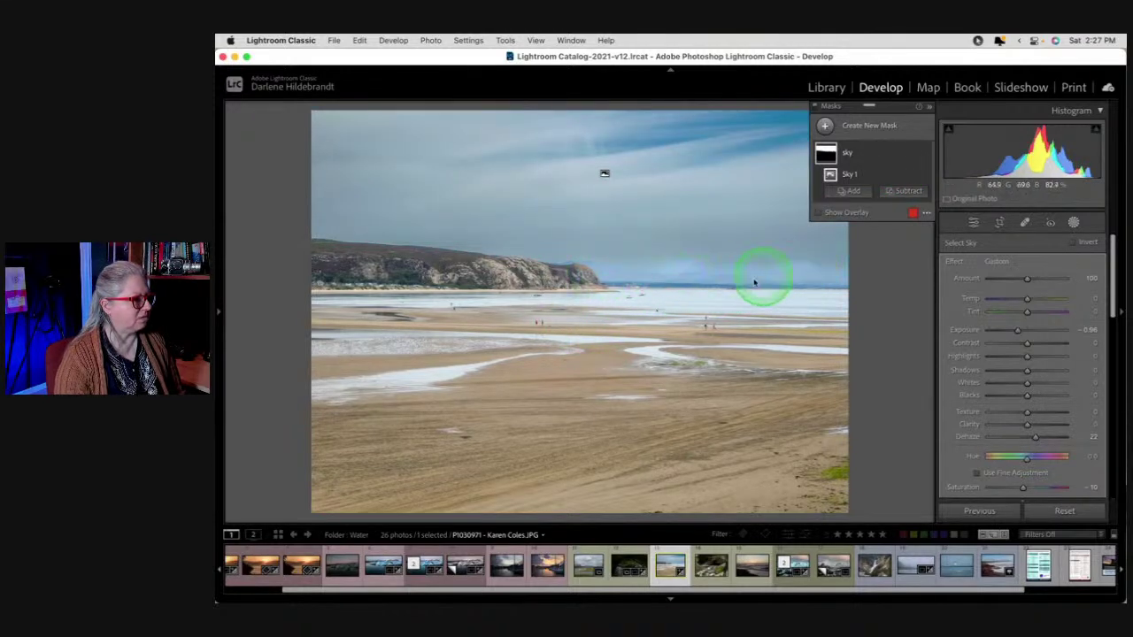
left_click(883, 157)
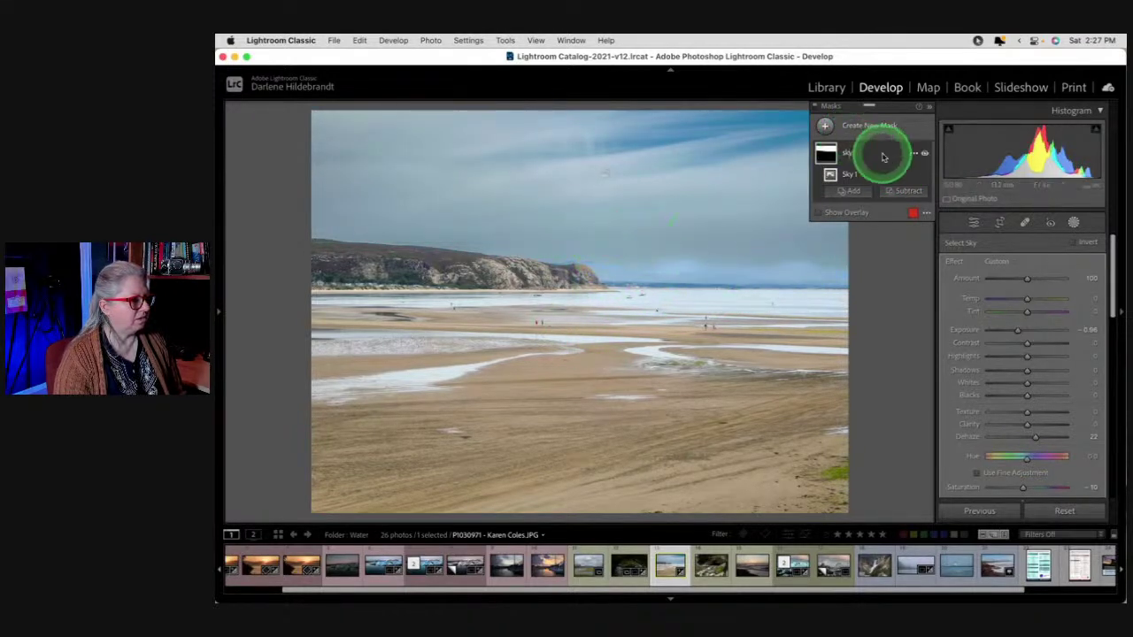
left_click(847, 189)
left_click(858, 294)
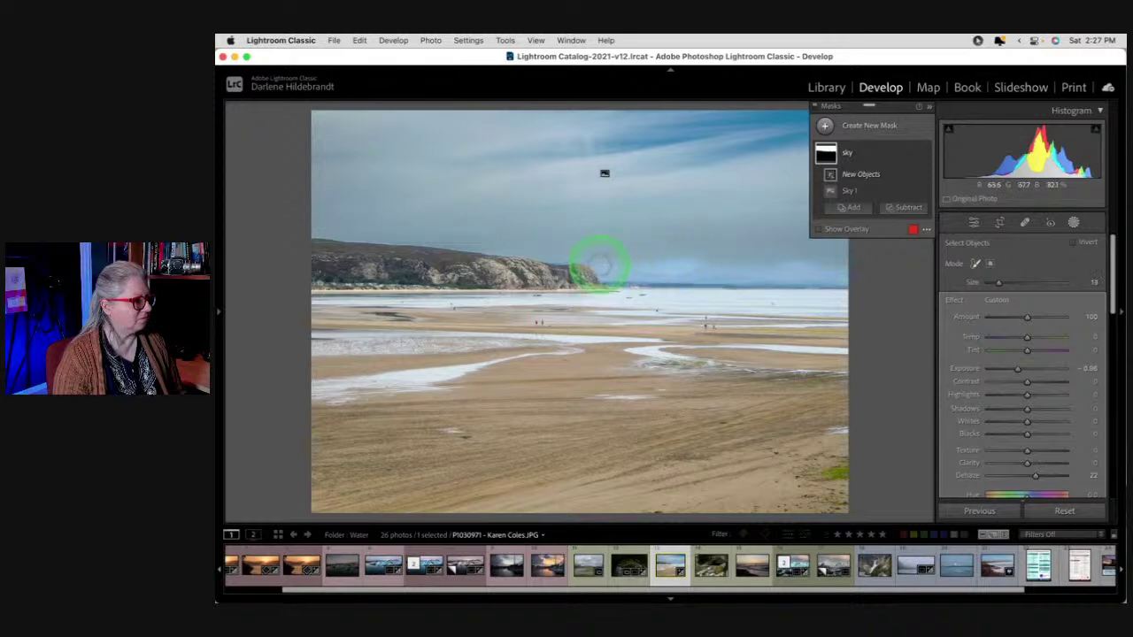
left_click_drag(599, 263, 599, 266)
mouse_move(669, 270)
left_mouse_down()
mouse_move(845, 274)
mouse_move(607, 273)
left_mouse_up()
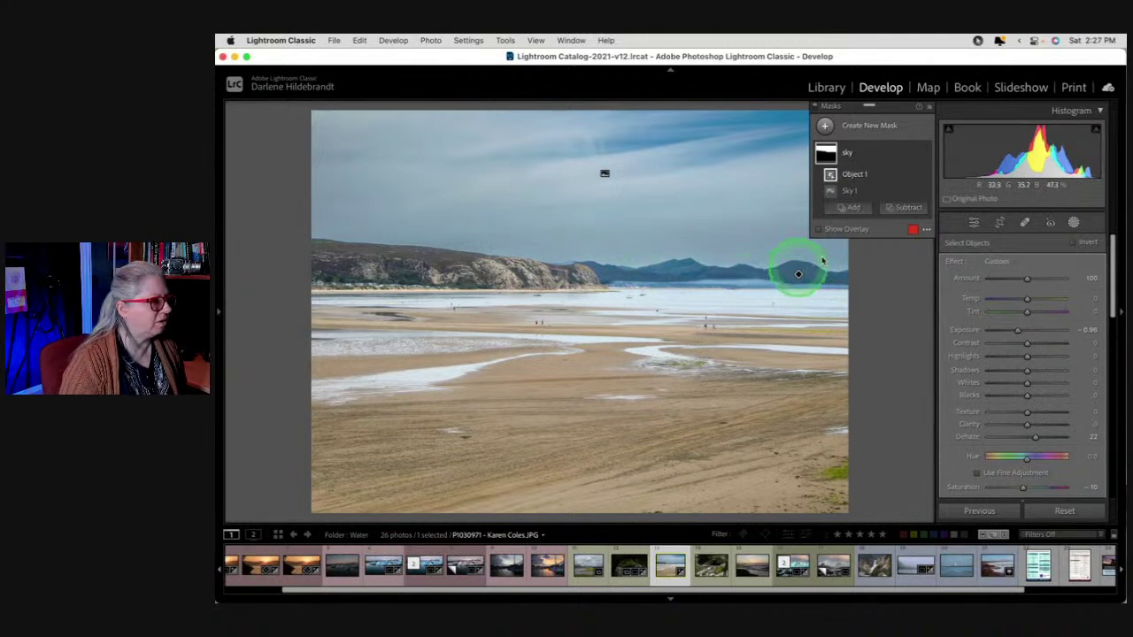
Brush the haze beneath the mountains into the sky mask and cool its Temp to −8
left_click(854, 210)
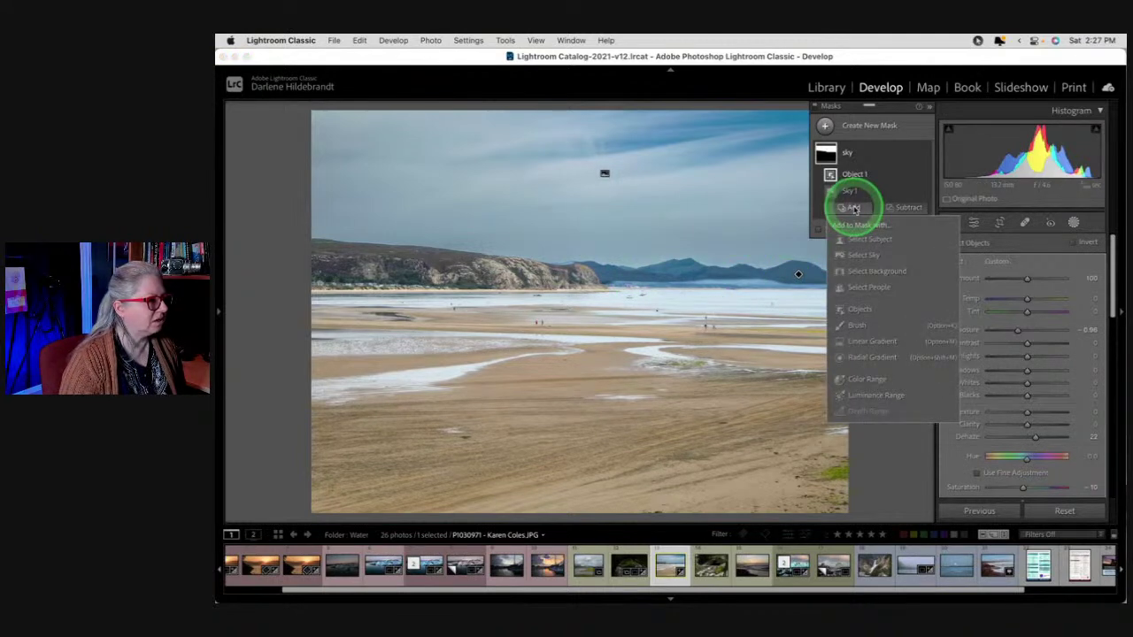
left_click(852, 322)
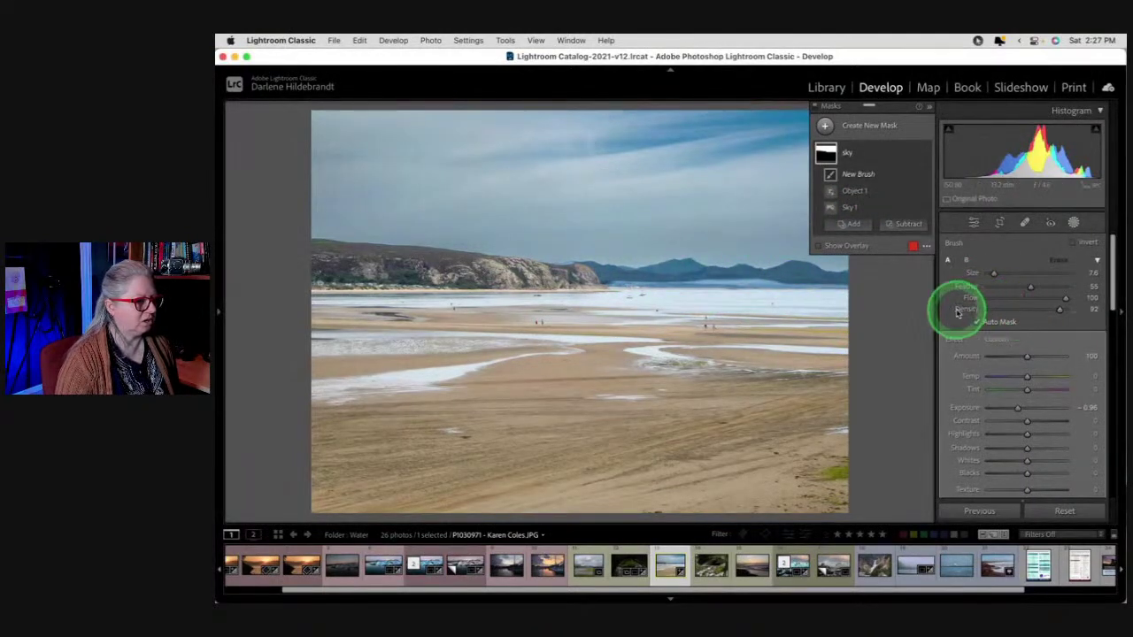
key("z")
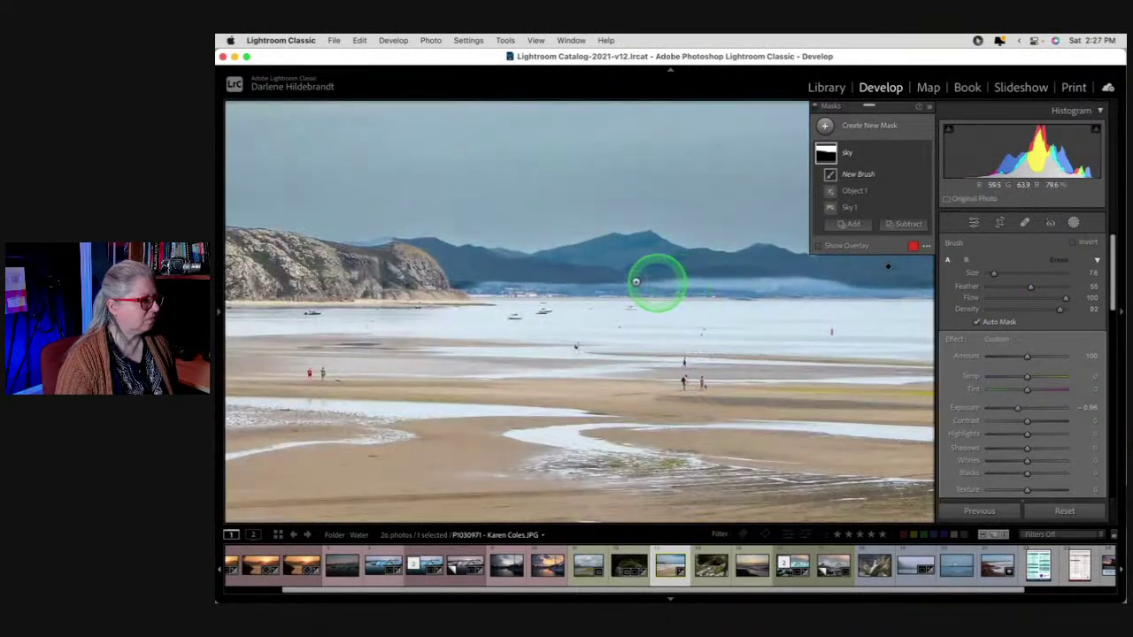
mouse_move(476, 278)
left_mouse_down()
mouse_move(951, 283)
mouse_move(938, 282)
left_mouse_up()
scroll(632, 349, "right", 5)
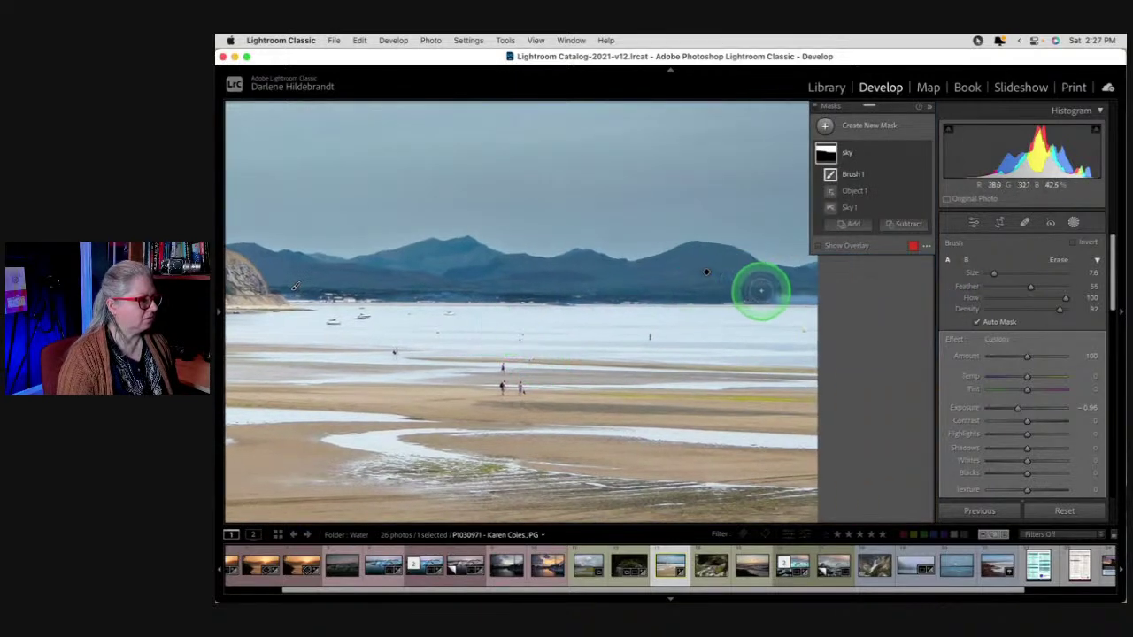
left_click_drag(759, 291, 832, 292)
mouse_move(456, 279)
left_mouse_down()
mouse_move(445, 289)
mouse_move(305, 281)
left_mouse_up()
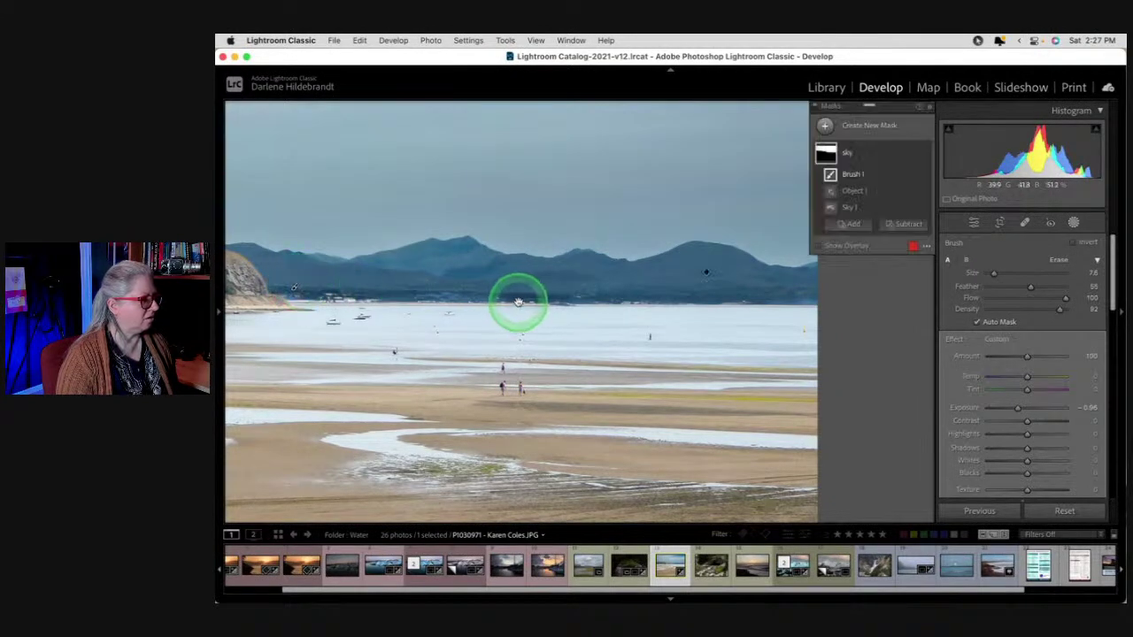
key("z")
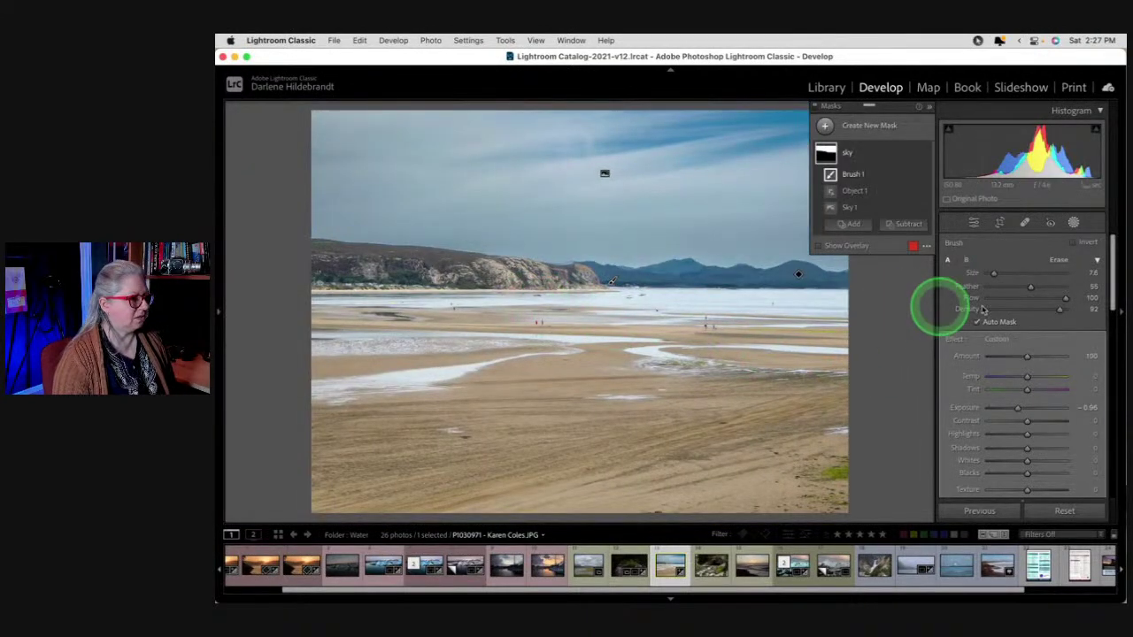
left_click_drag(1024, 378, 1027, 379)
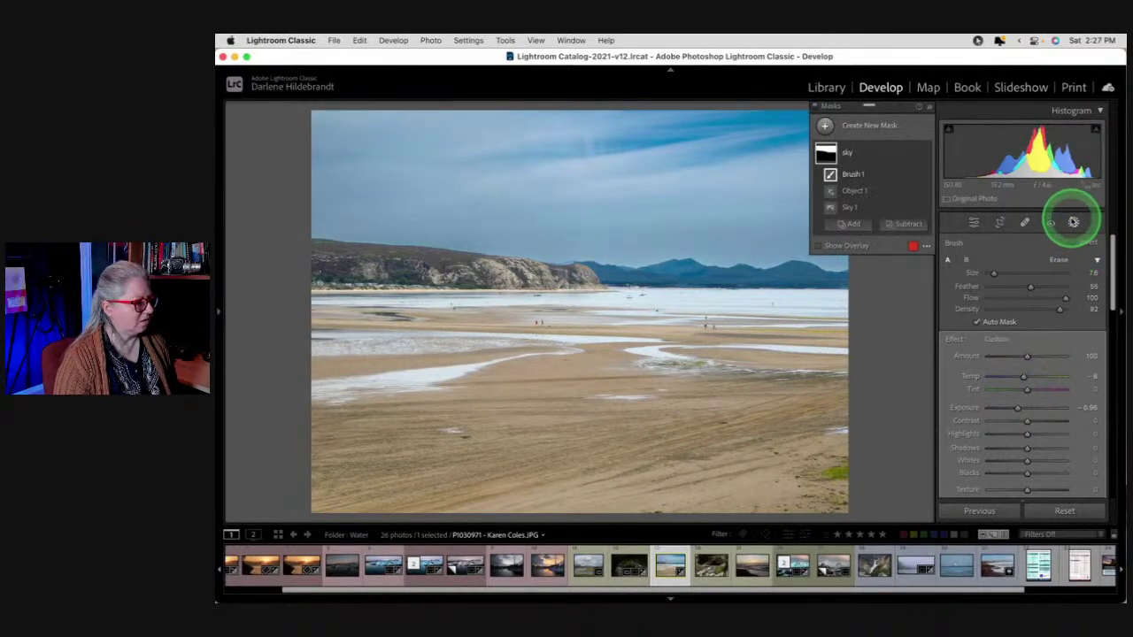
Level the beach photo with the Straighten tool along the horizon, giving a −0.48 angle
left_click(1074, 222)
key("r")
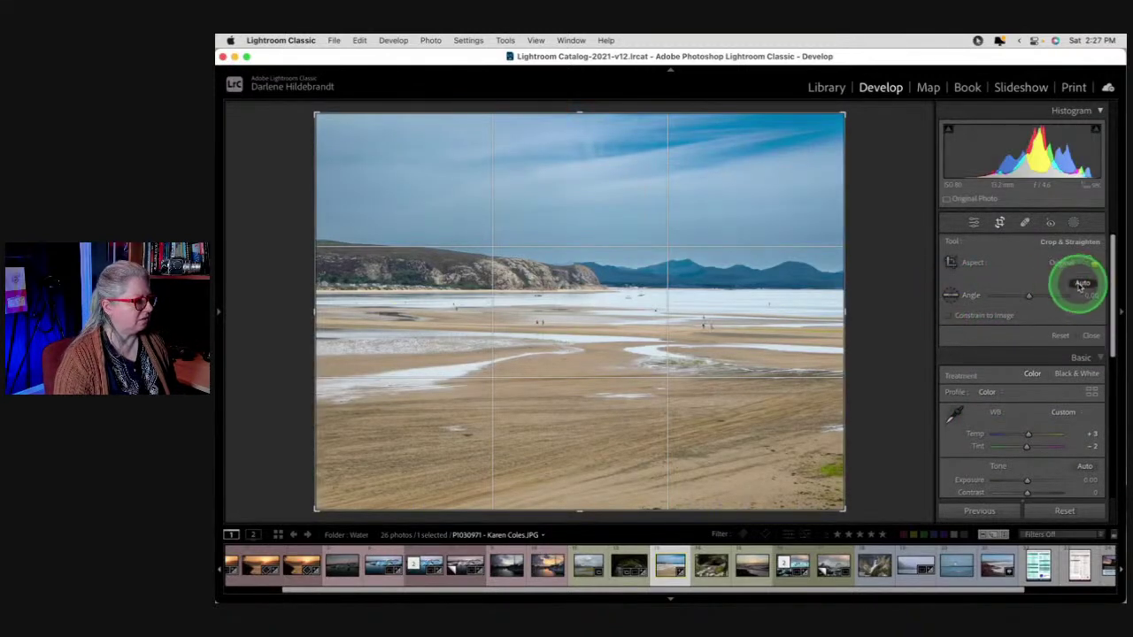
left_click(1080, 284)
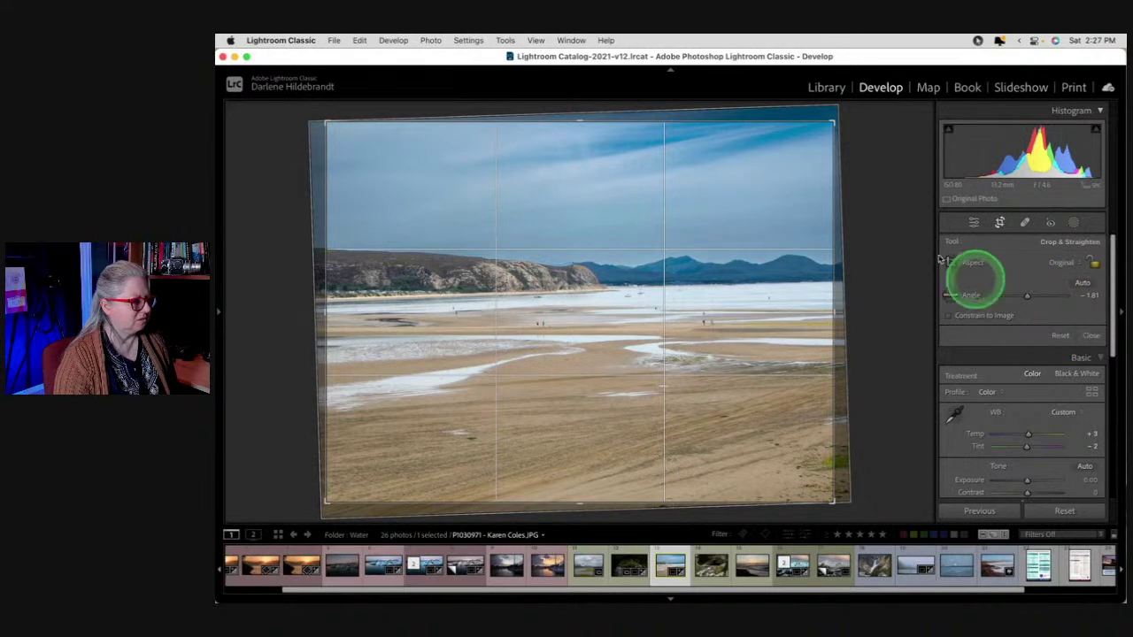
double_click(972, 293)
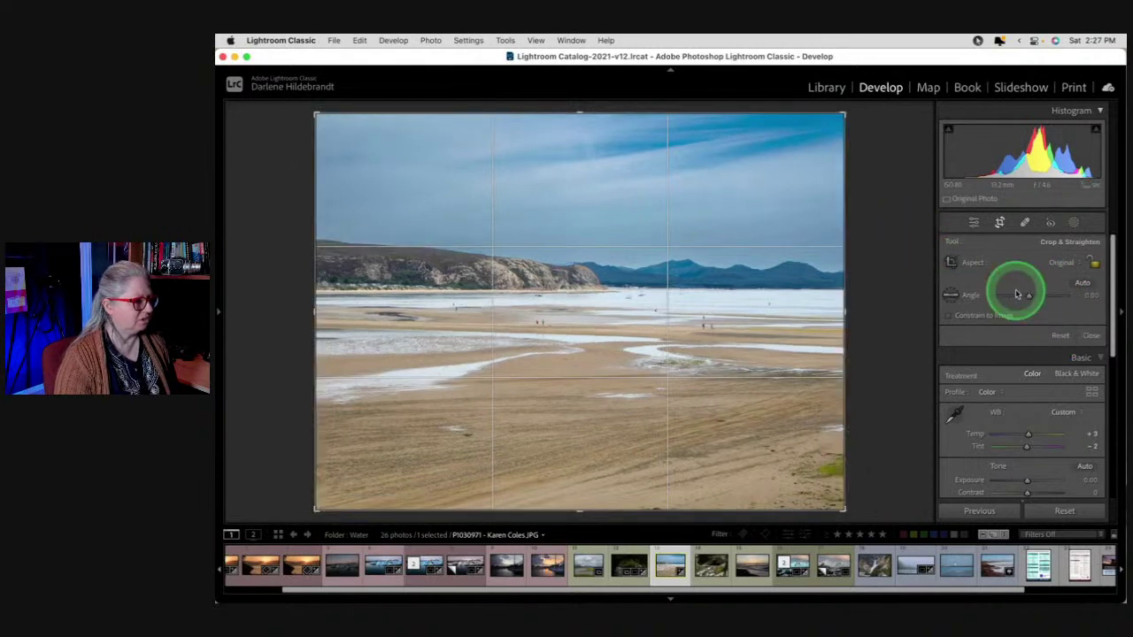
right_click(837, 291)
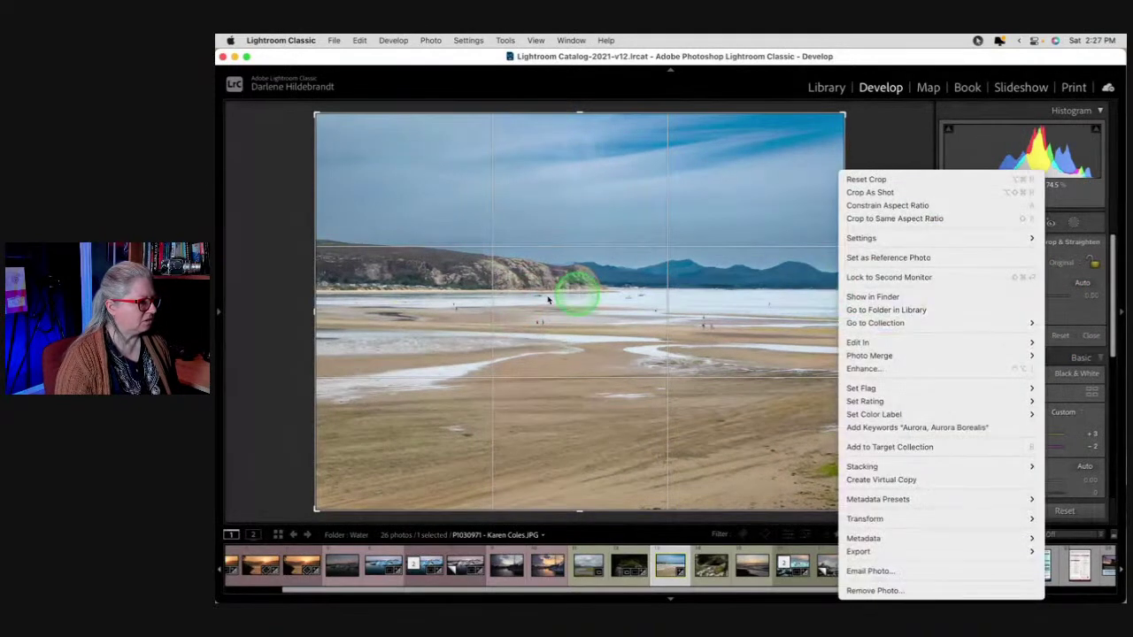
left_click(463, 298)
left_click_drag(832, 290, 249, 284)
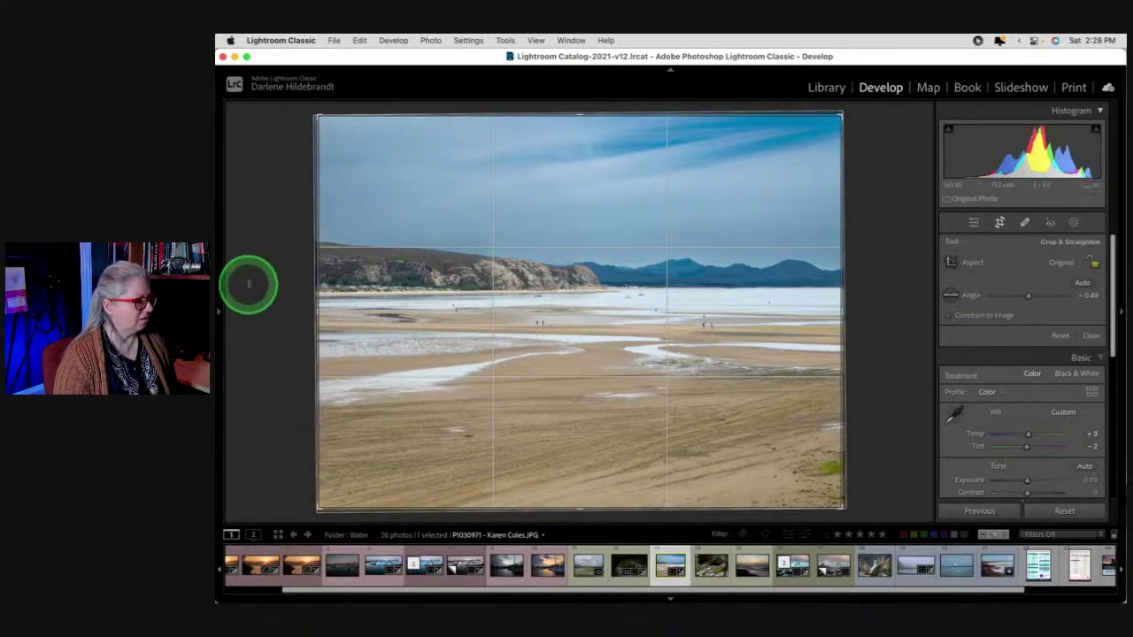
left_click(494, 360)
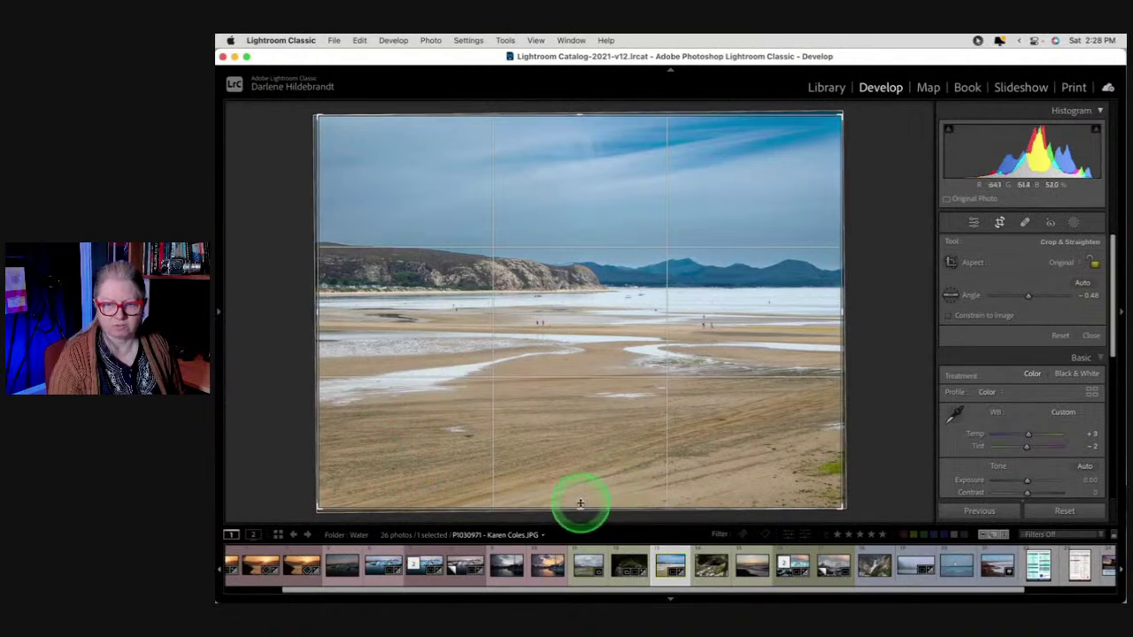
Drag the crop's top and bottom edges into a wide panoramic frame, repositioning the photo inside
left_click_drag(580, 506, 581, 445)
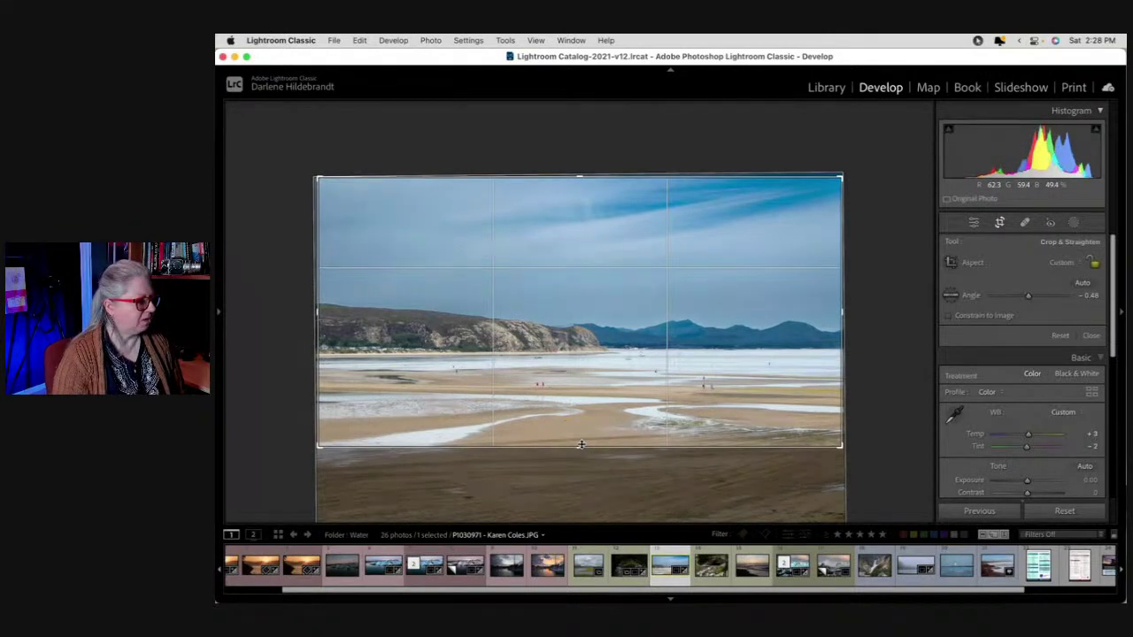
left_click_drag(582, 444, 579, 450)
left_click_drag(571, 383, 784, 193)
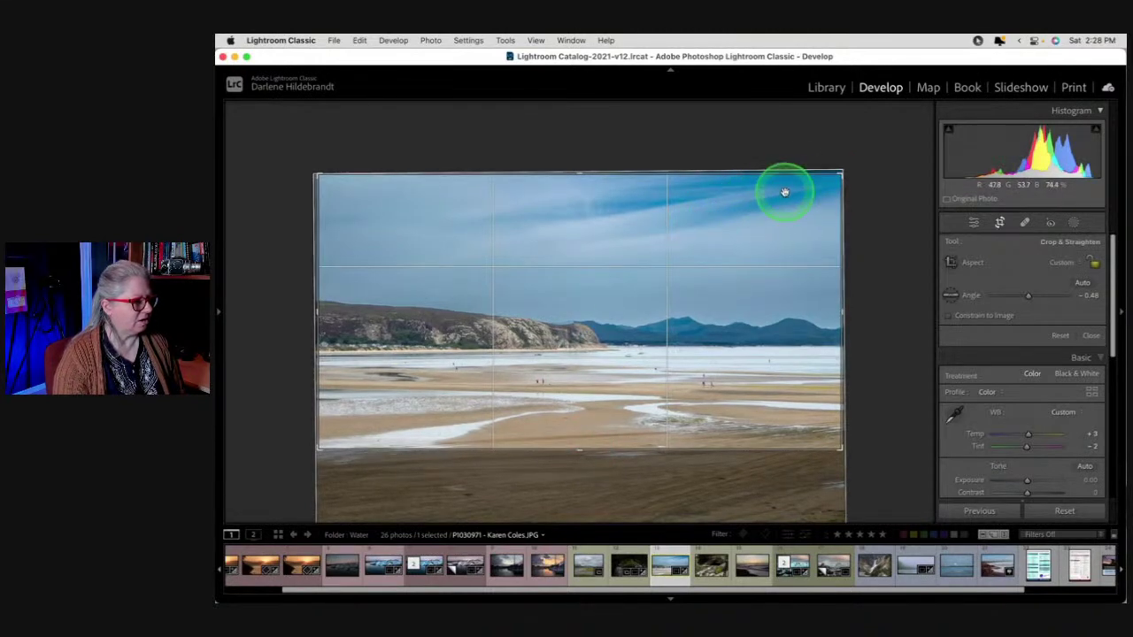
left_click_drag(584, 337, 746, 217)
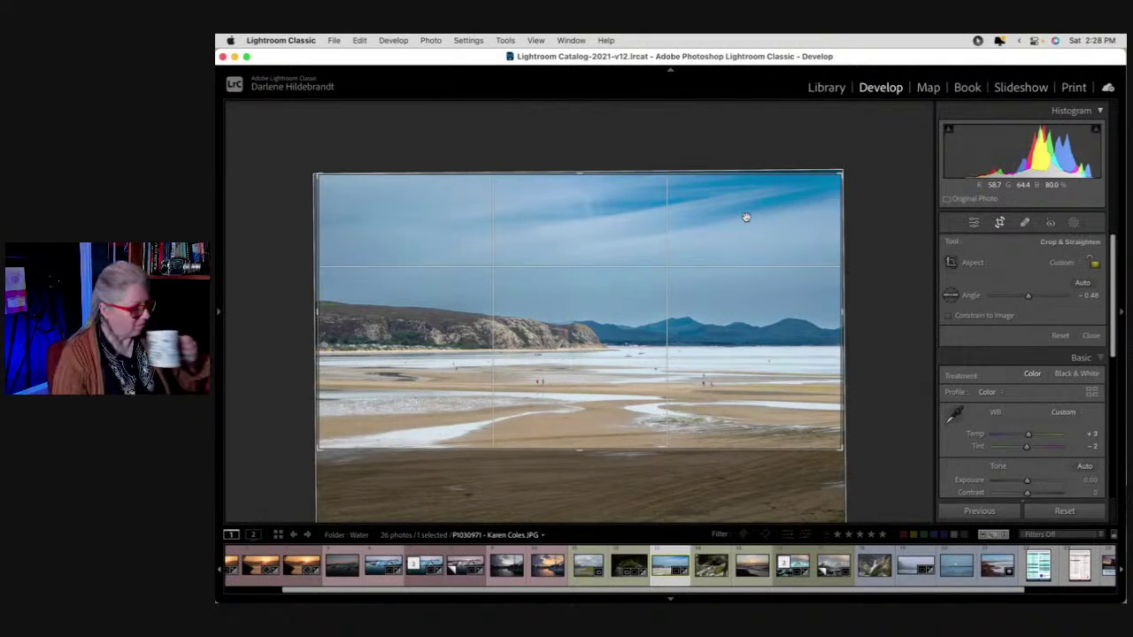
left_click_drag(602, 354, 590, 440)
mouse_move(647, 181)
left_mouse_down()
mouse_move(647, 160)
mouse_move(645, 225)
mouse_move(638, 174)
left_mouse_up()
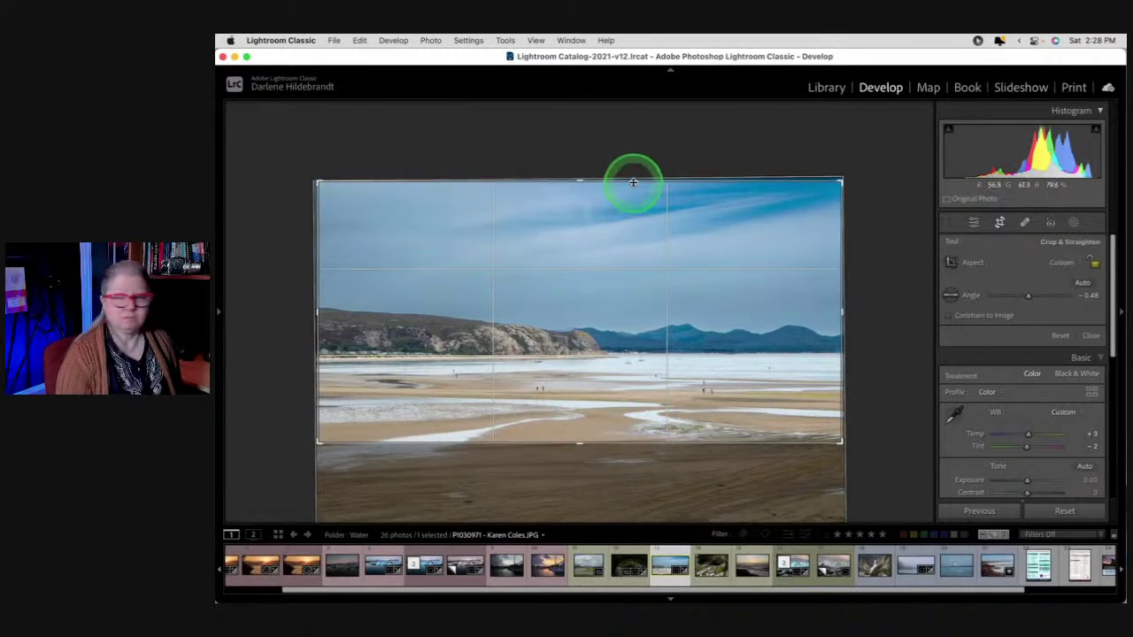
left_click_drag(633, 184, 636, 199)
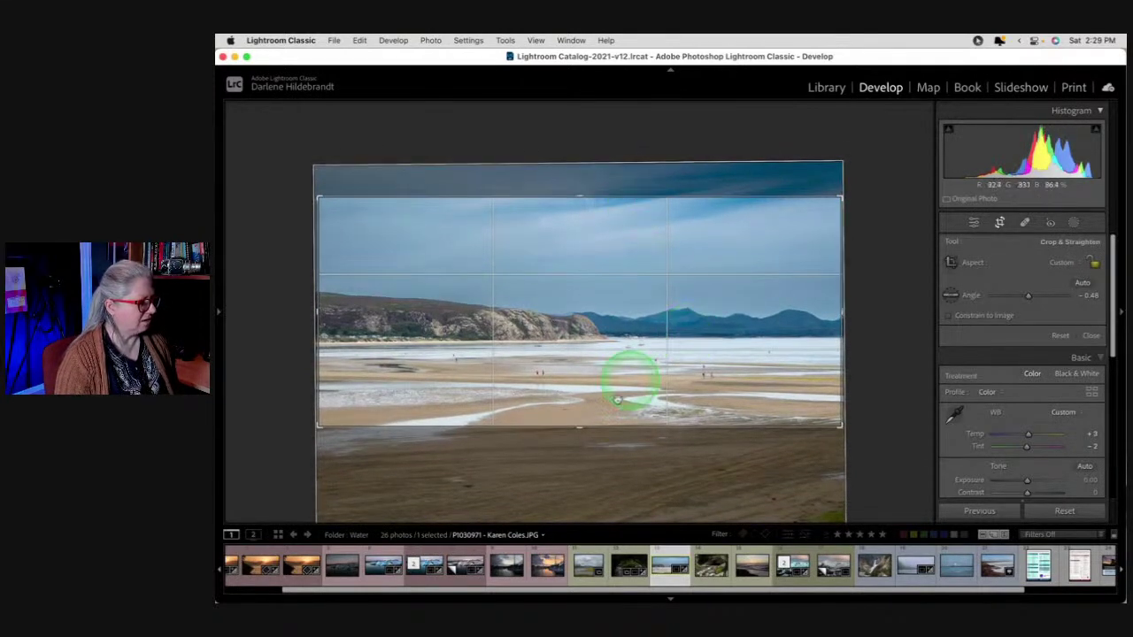
Refine and commit the slim panoramic crop at 3956 × 1333
left_click_drag(592, 429, 592, 440)
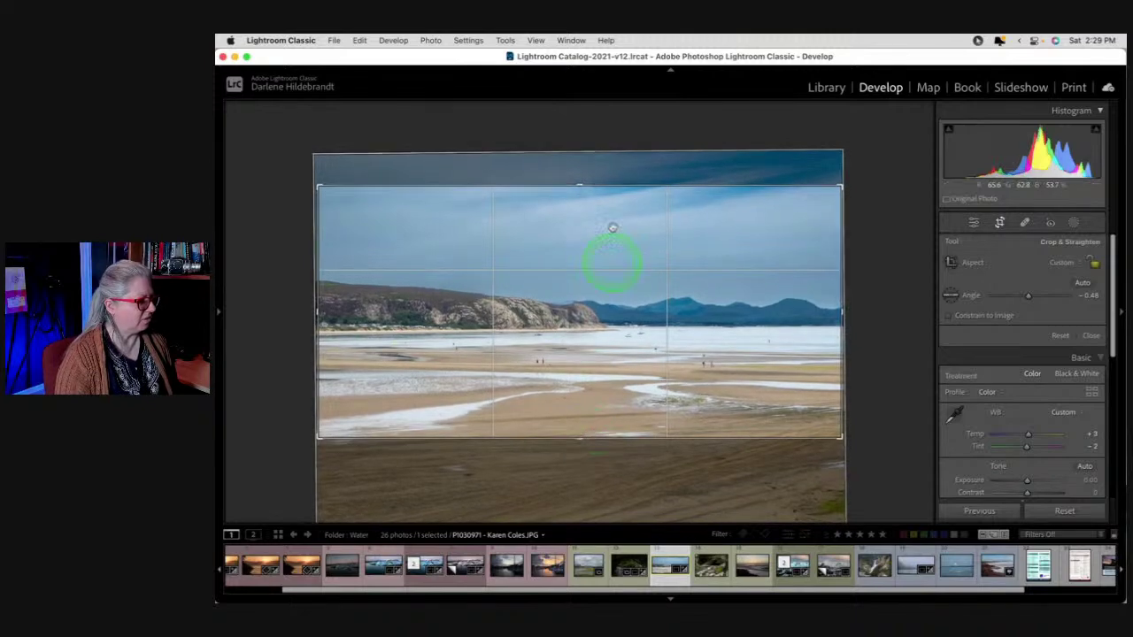
left_click_drag(606, 186, 606, 196)
key("Return")
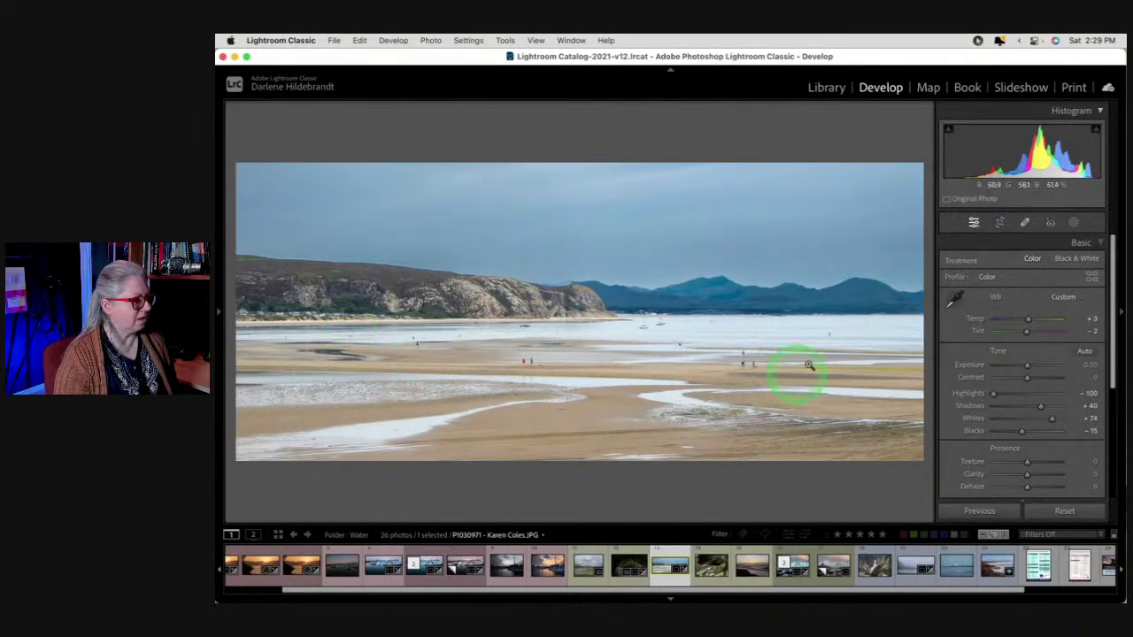
key("r")
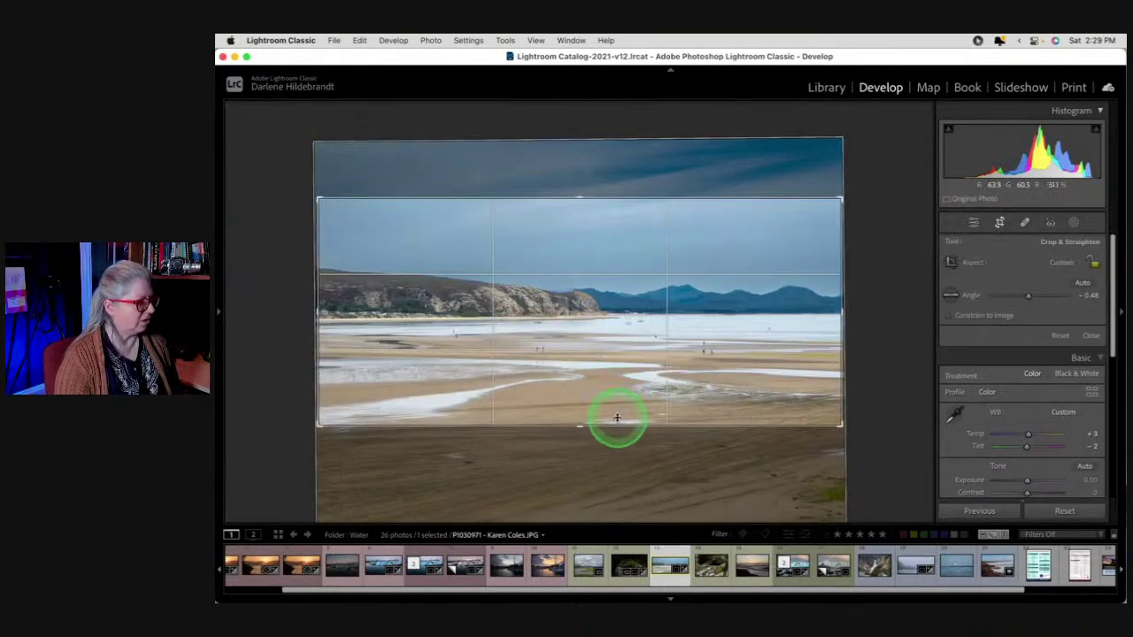
left_click_drag(615, 421, 614, 408)
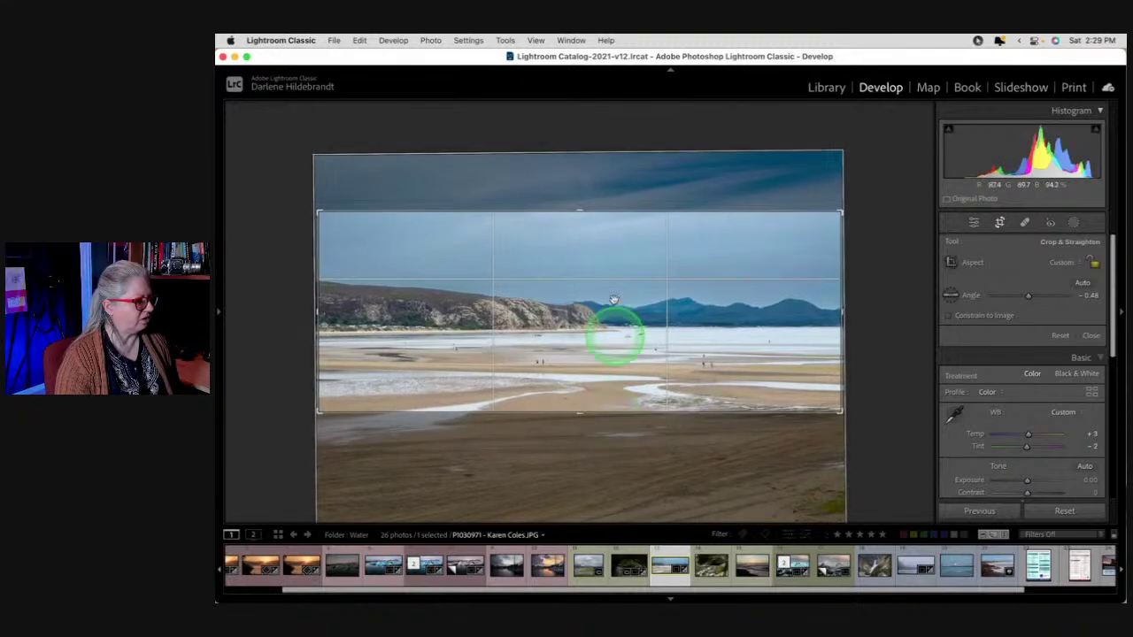
key("Return")
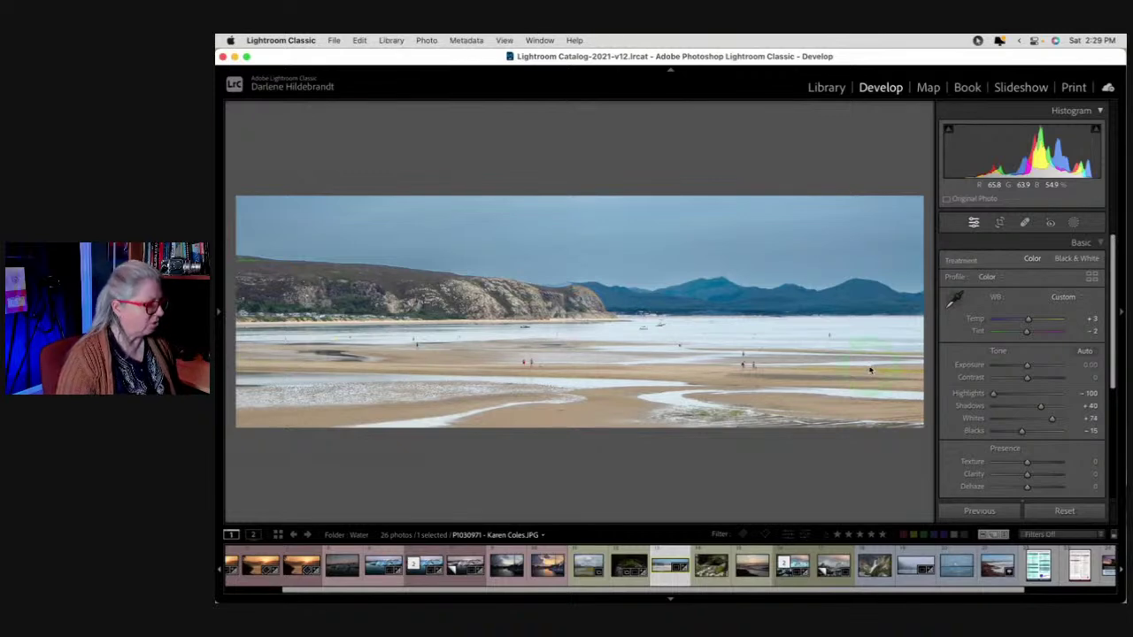
Return to the Library grid with the left folders panel showing
key("g")
left_click(526, 339)
left_click(219, 311)
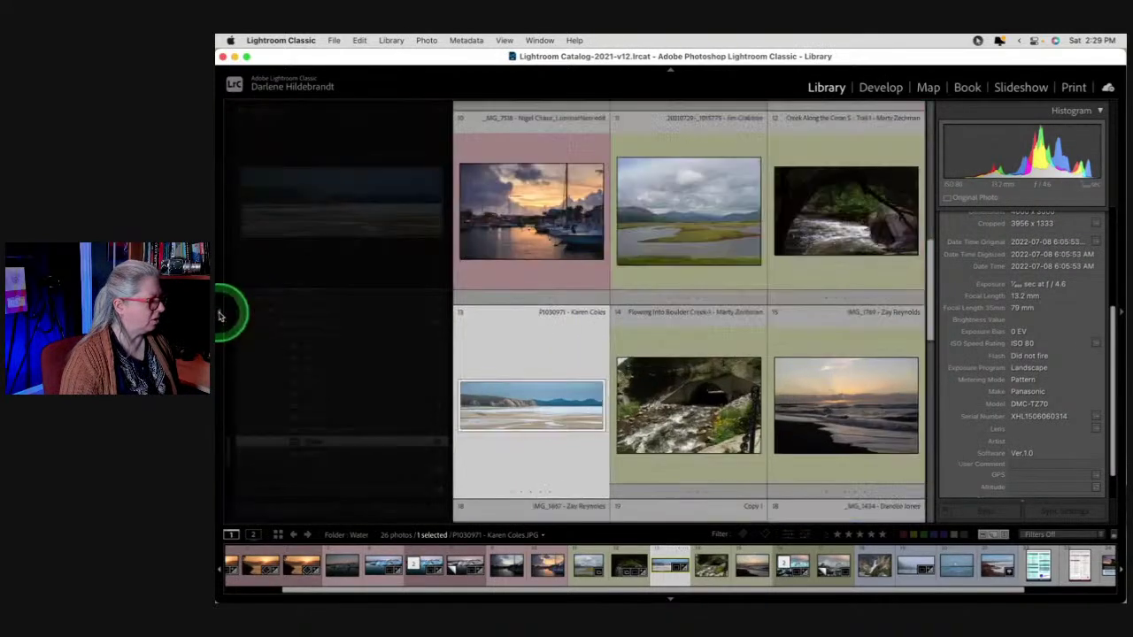
Hide the right panel and scroll the Folders list up toward Hall studio Nov 19-20 2022
left_click(1117, 312)
scroll(283, 362, "down", 10)
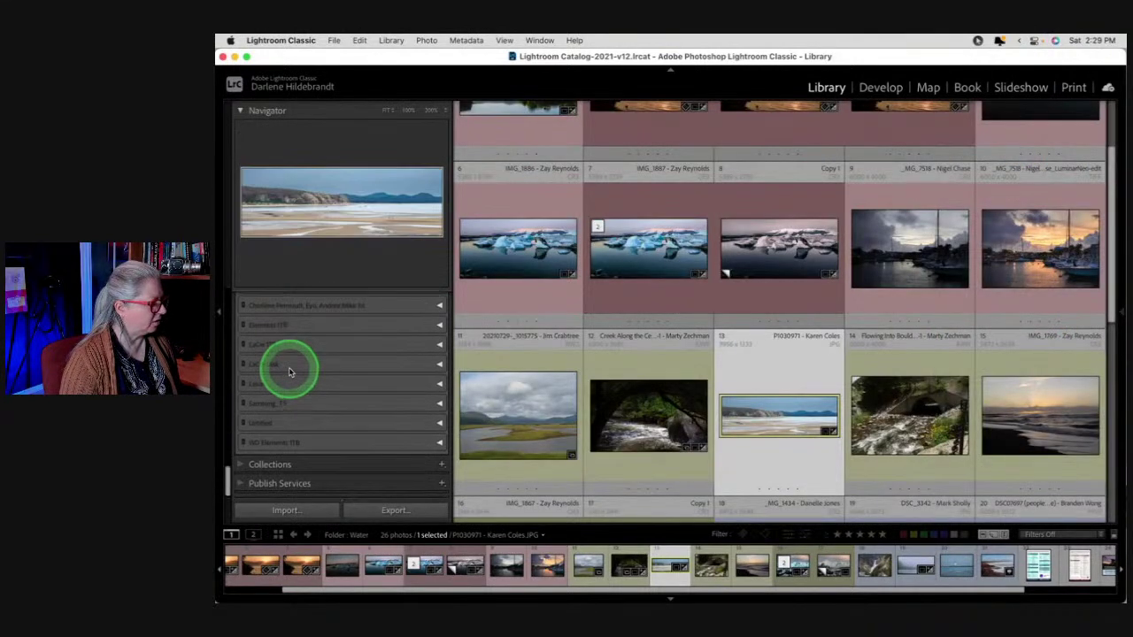
scroll(299, 420, "up", 4)
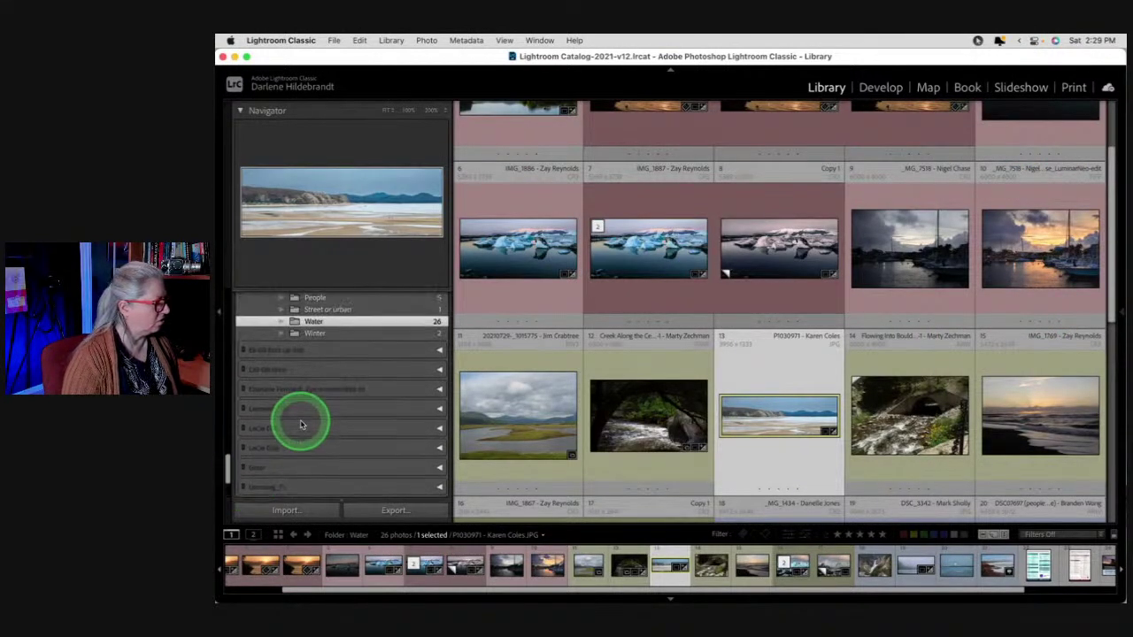
scroll(301, 425, "up", 10)
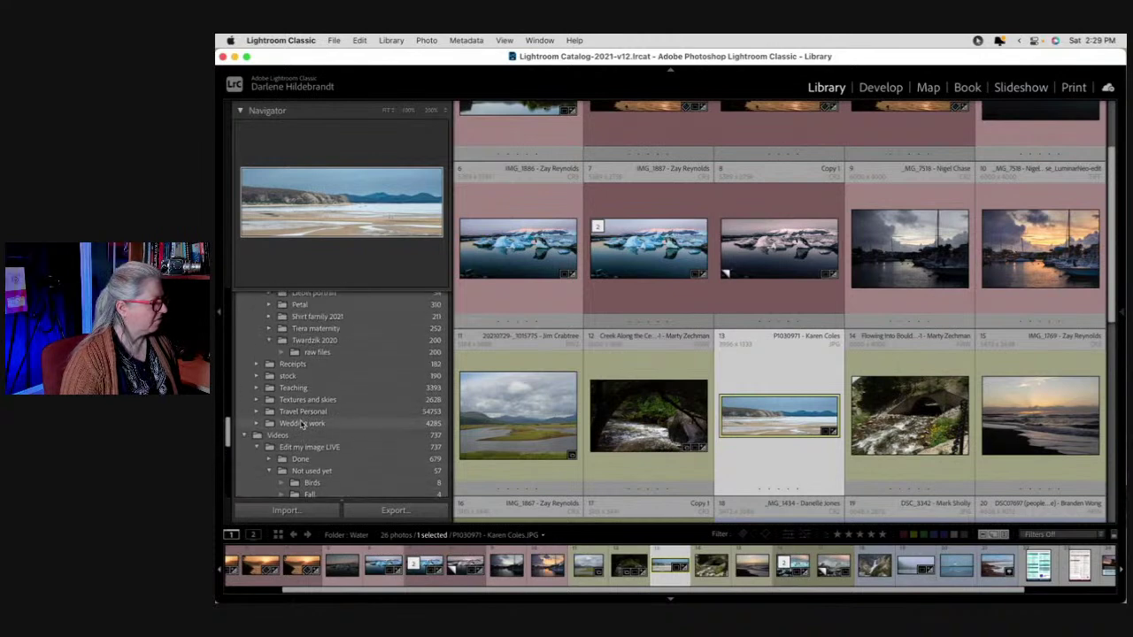
scroll(301, 425, "up", 5)
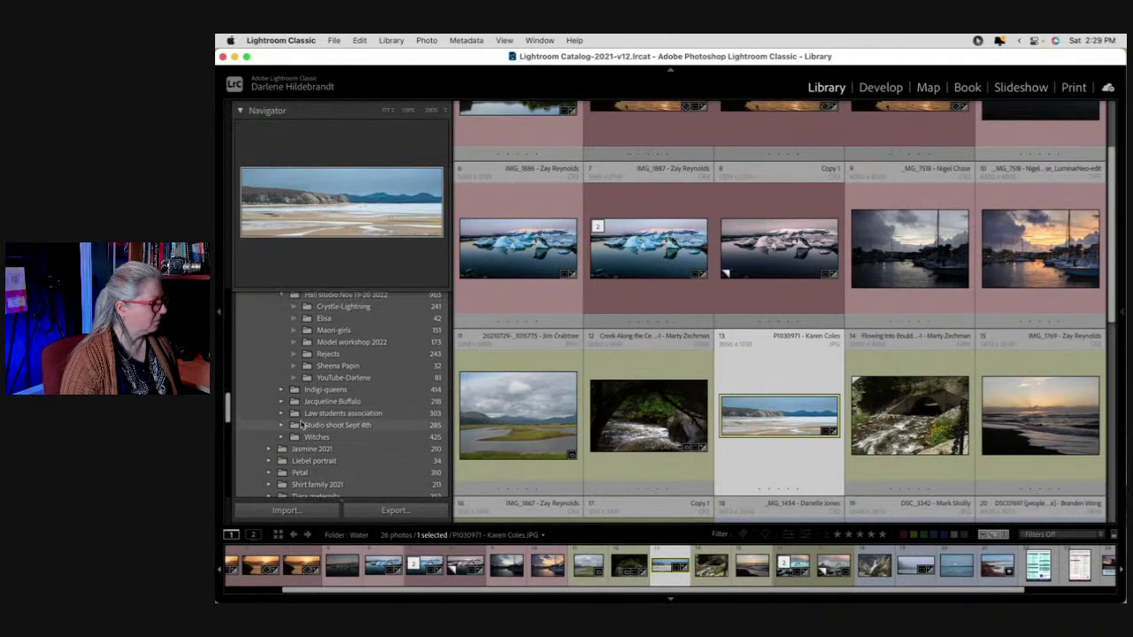
mouse_move(354, 366)
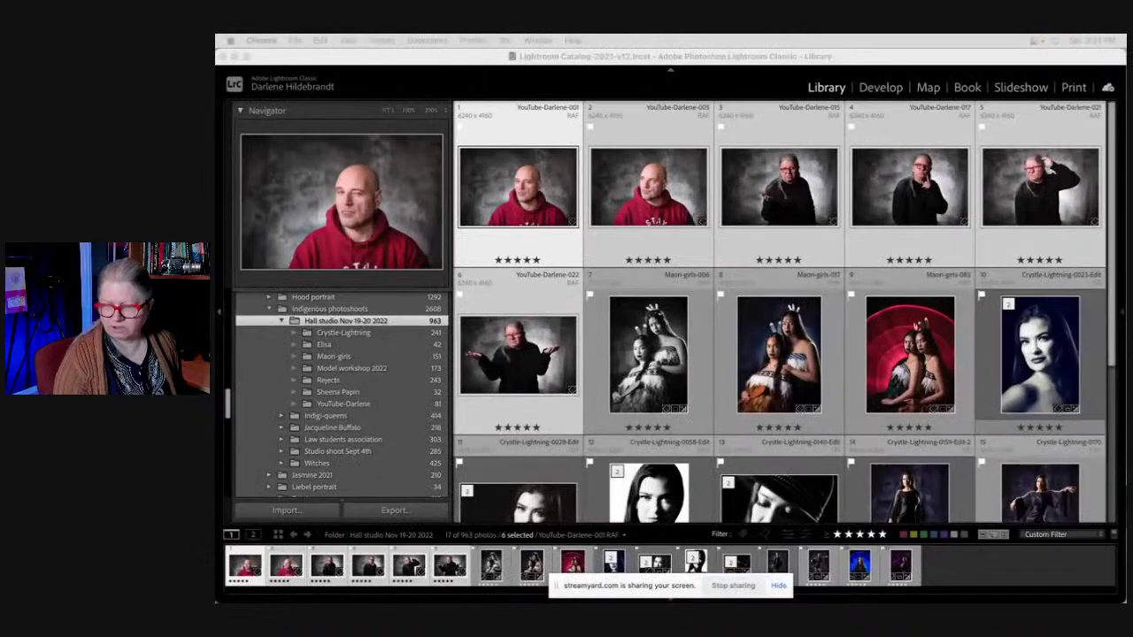
Step through the portraits in Loupe and show Maori-girls-006 alone with all panels hidden
double_click(483, 195)
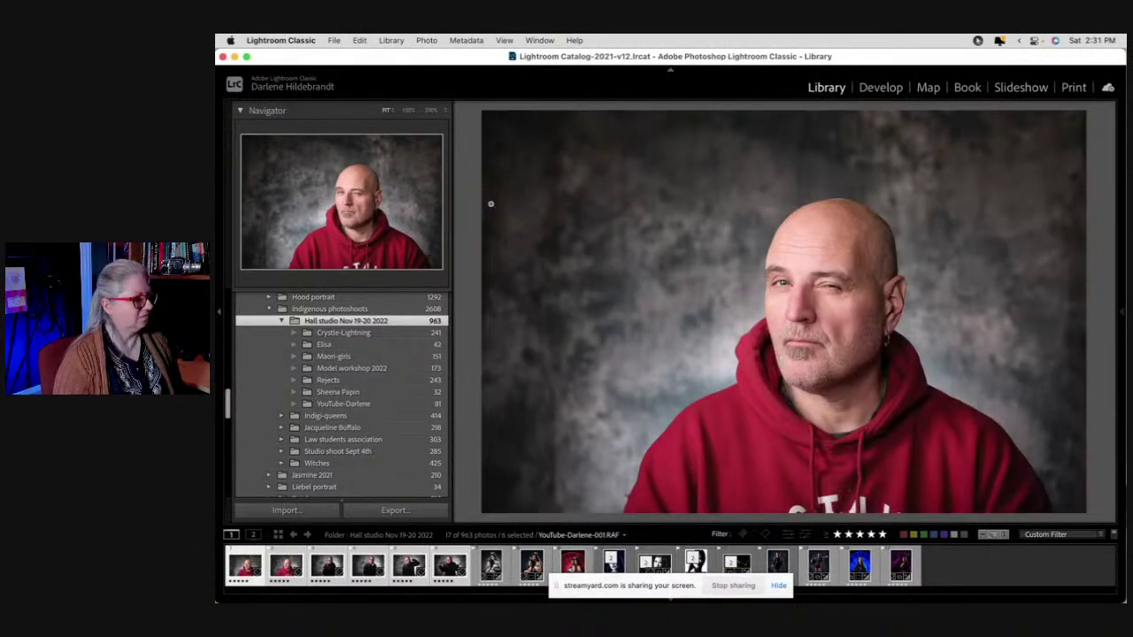
key("Right")
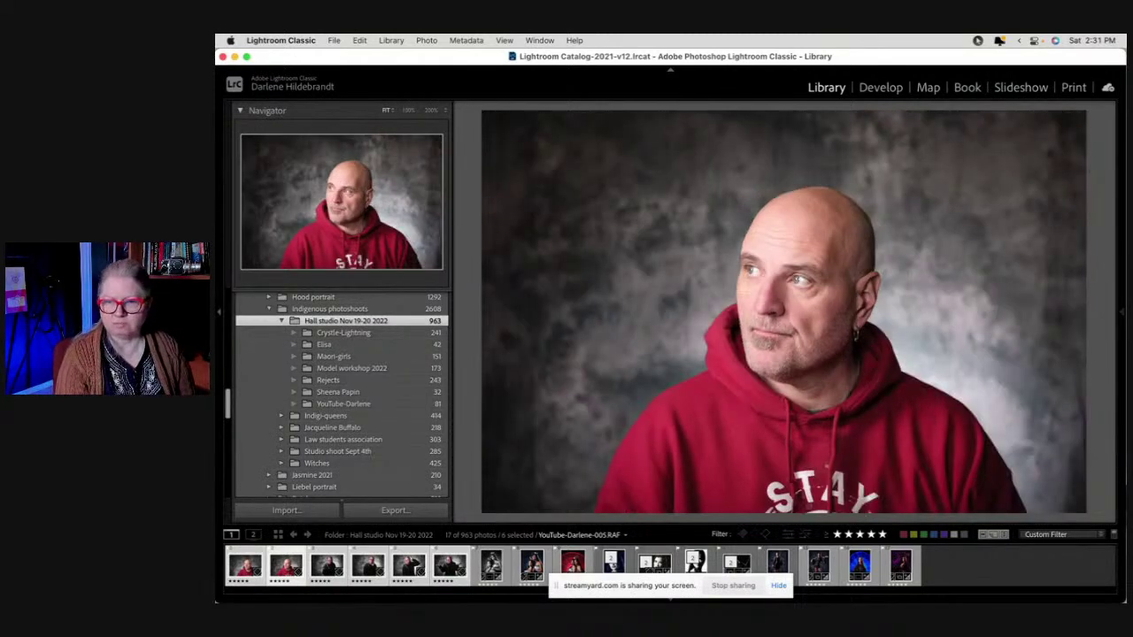
key("Right")
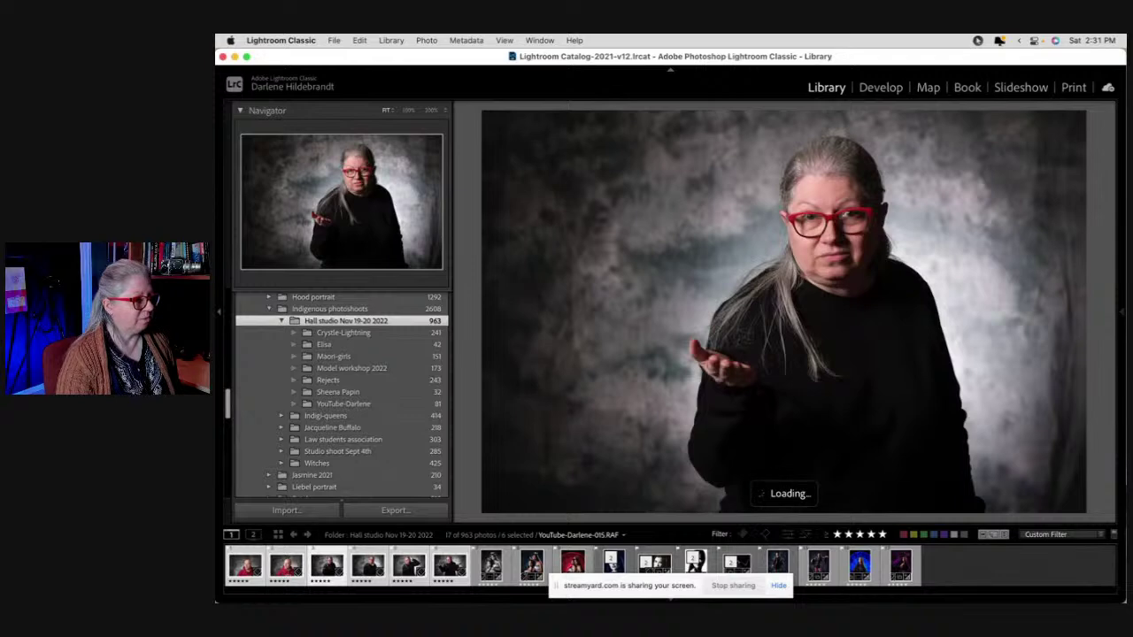
key("Right")
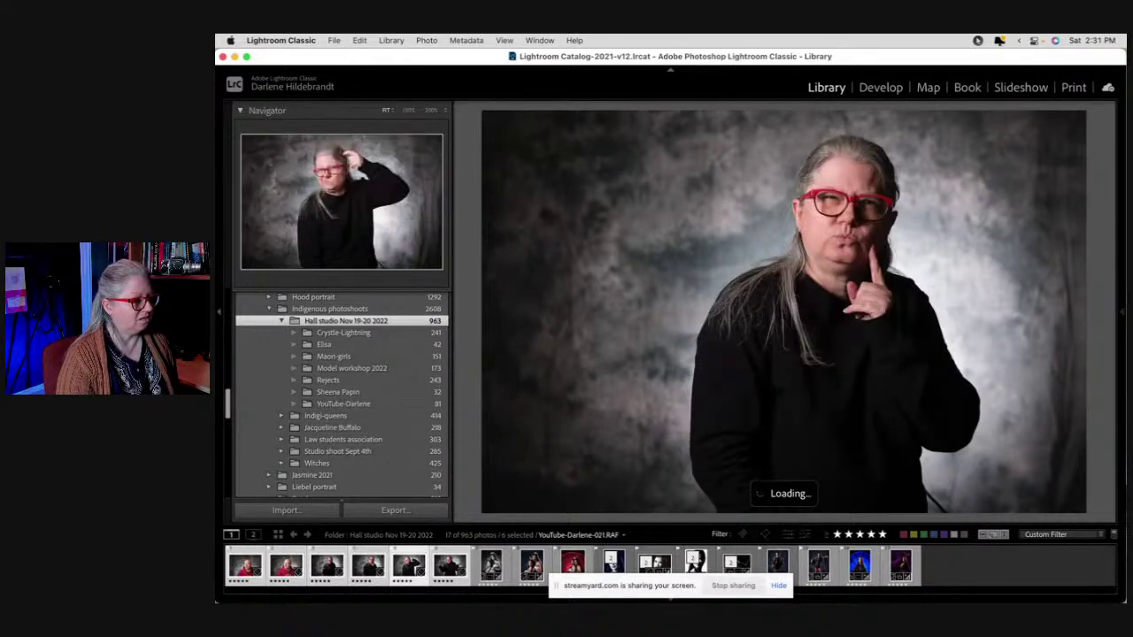
key("Right")
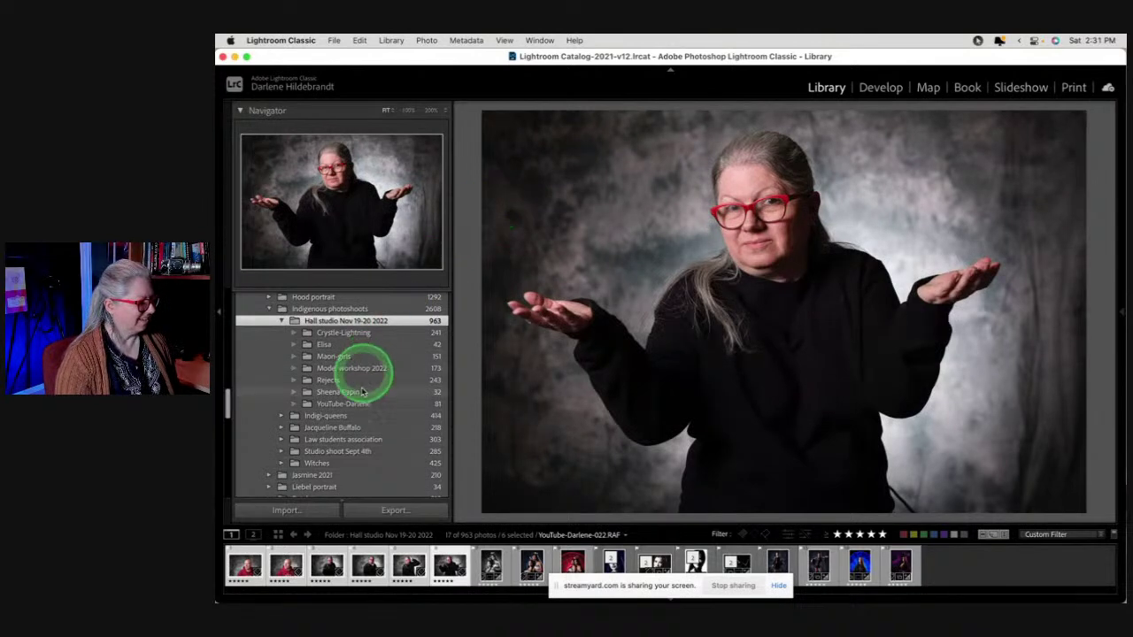
left_click(491, 565)
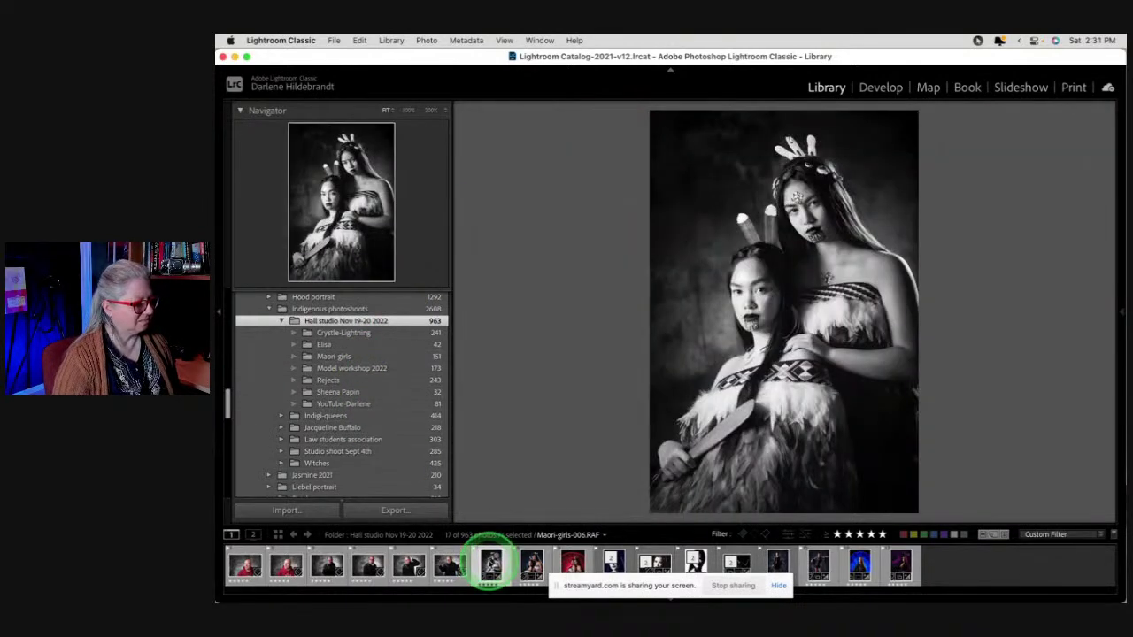
key("shift+Tab")
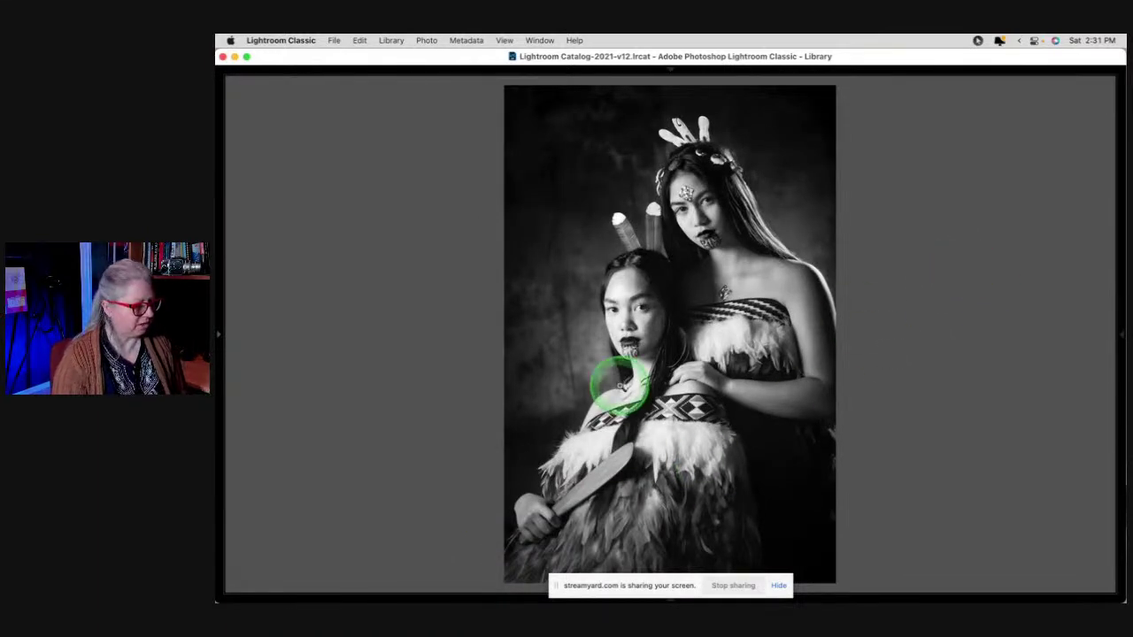
Restore the full Lightroom window, hide the sharing notice, and advance to the blue-toned close-up portrait
key("ctrl+Up")
left_click(713, 496)
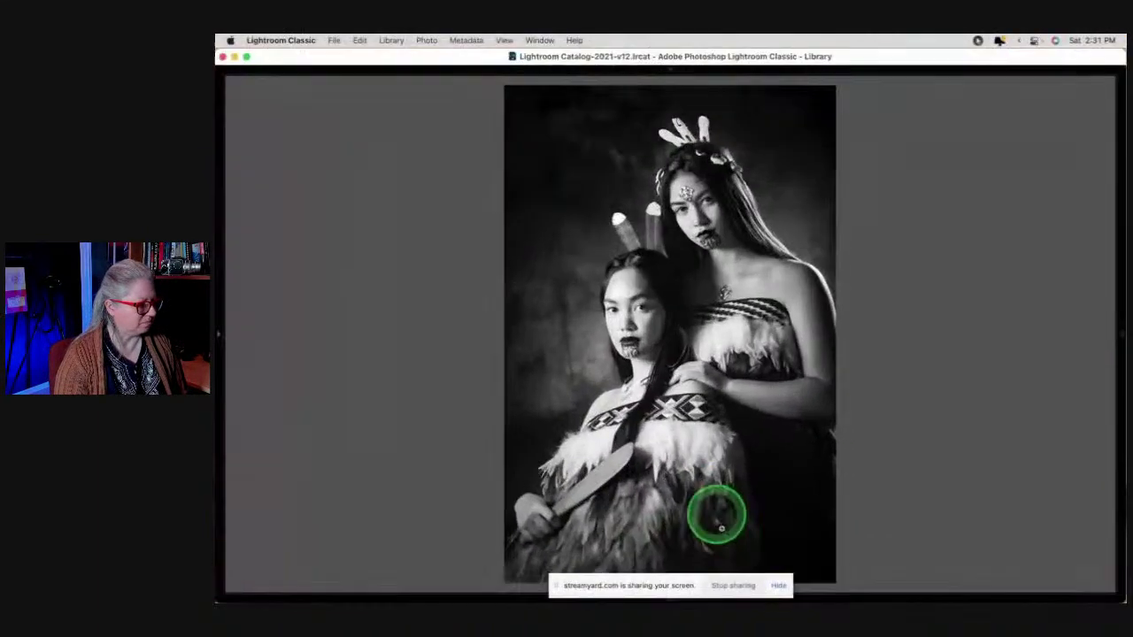
left_click(779, 586)
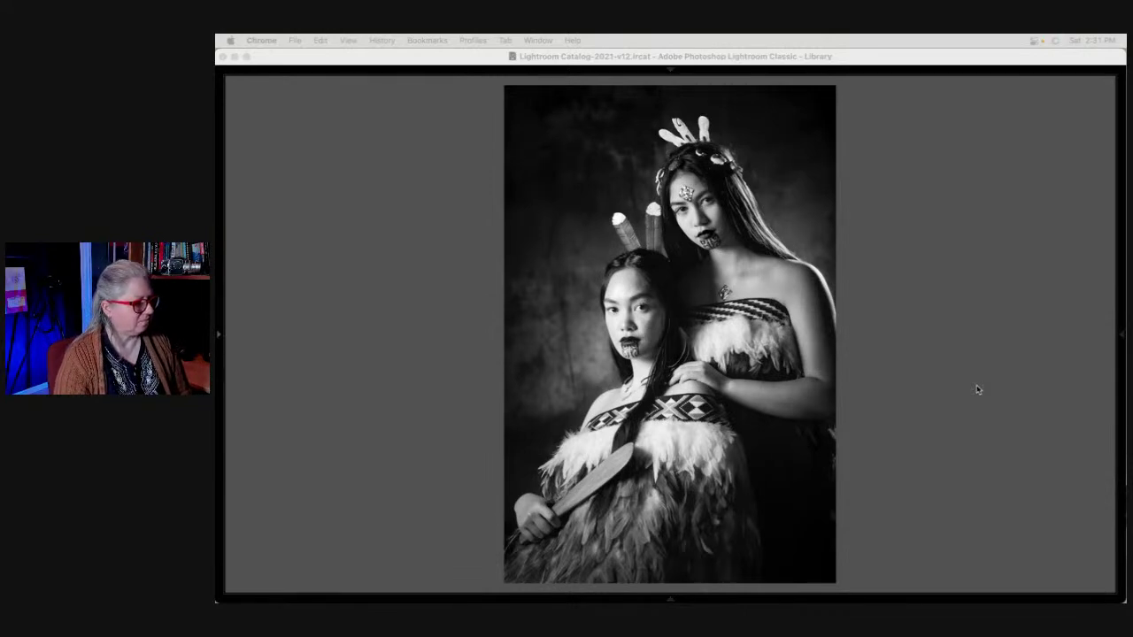
left_click(900, 363)
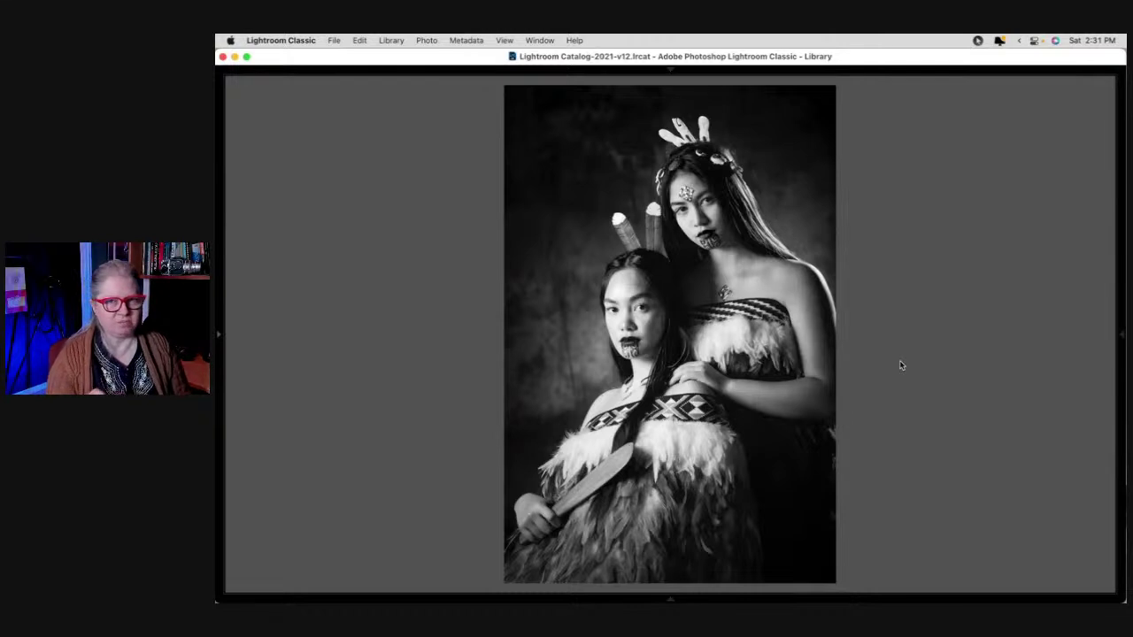
key("Right")
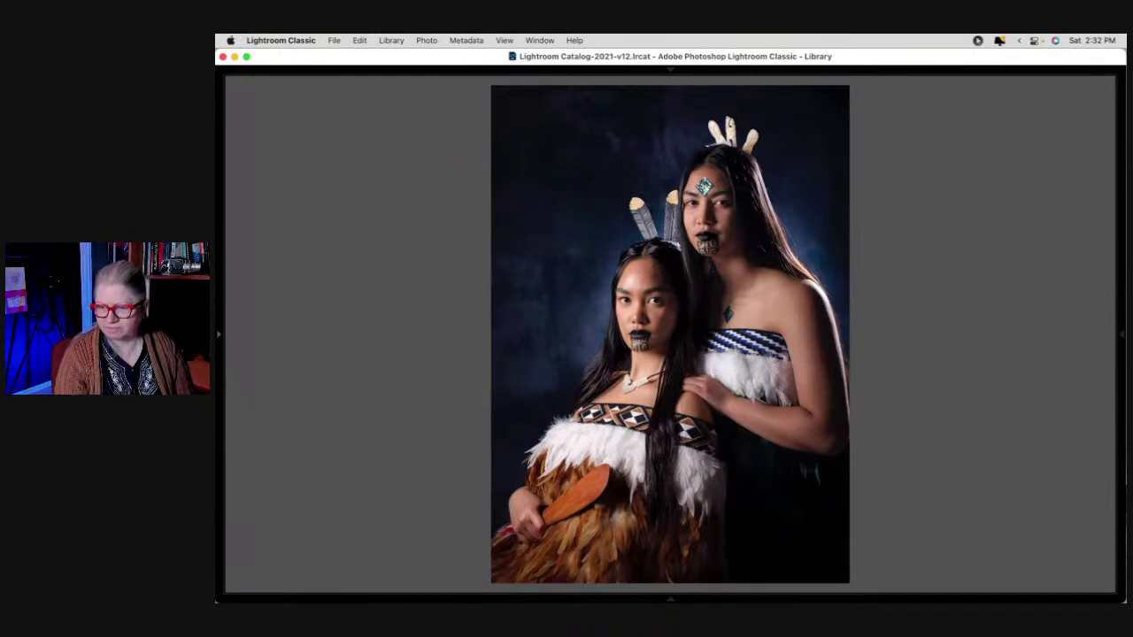
key("Right")
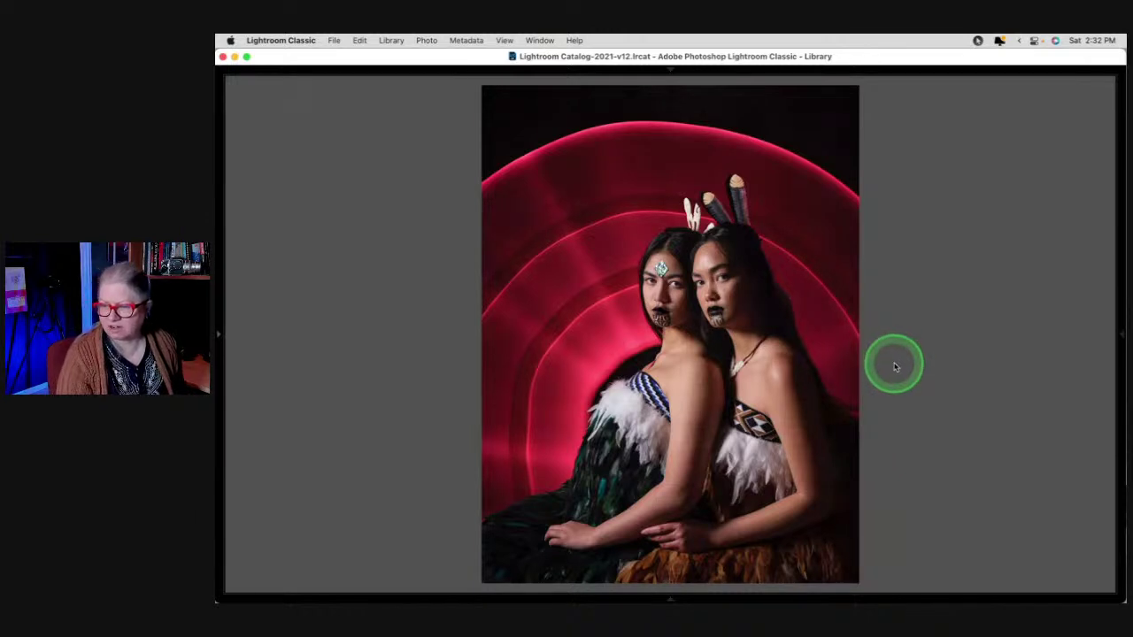
key("Right")
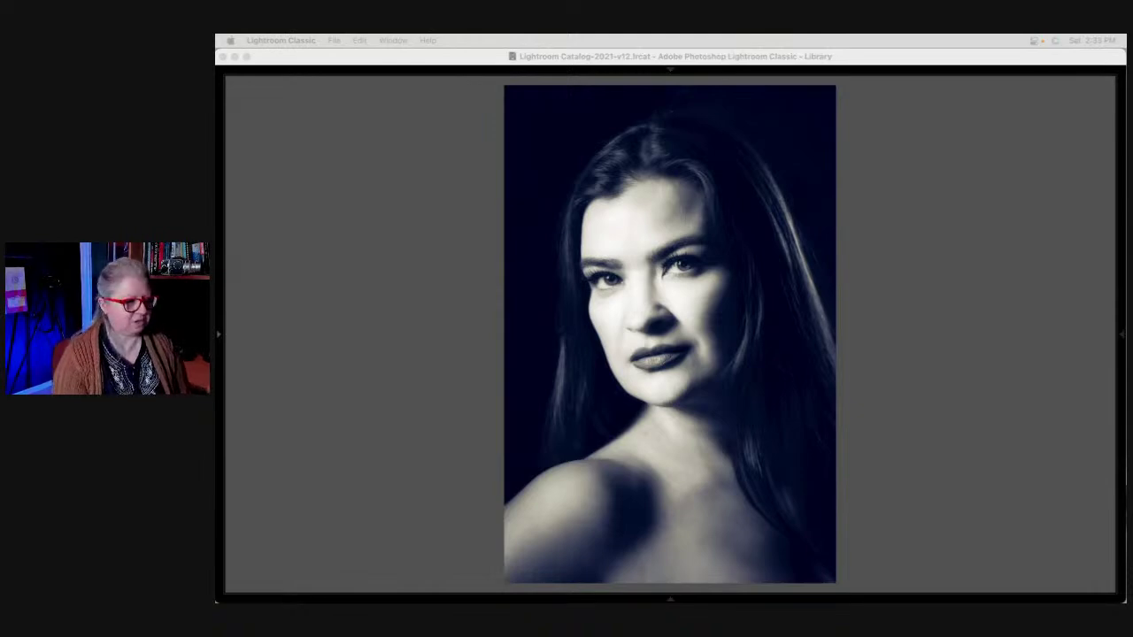
Step through the remaining portraits, from the sepia landscape to the purple light-trails one
left_click(965, 460)
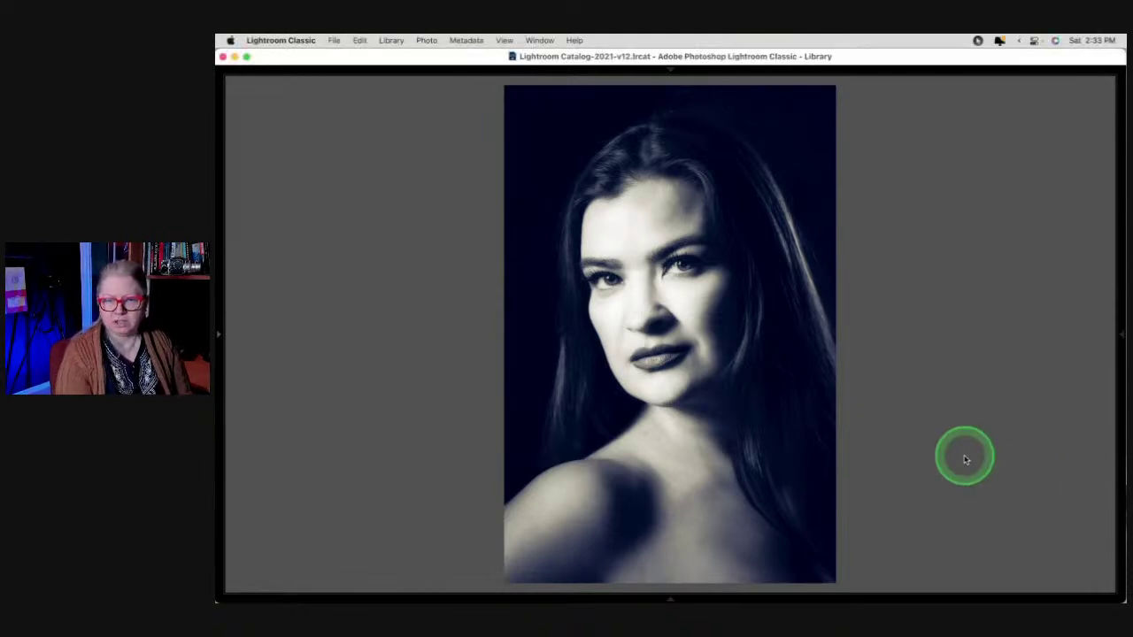
key("Right")
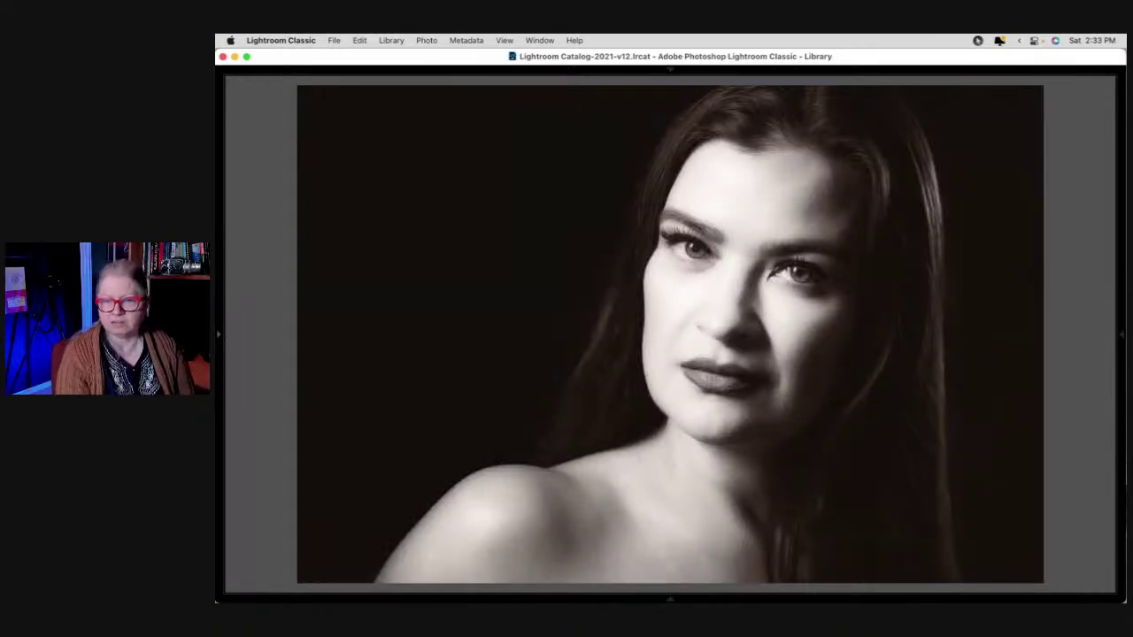
key("Right")
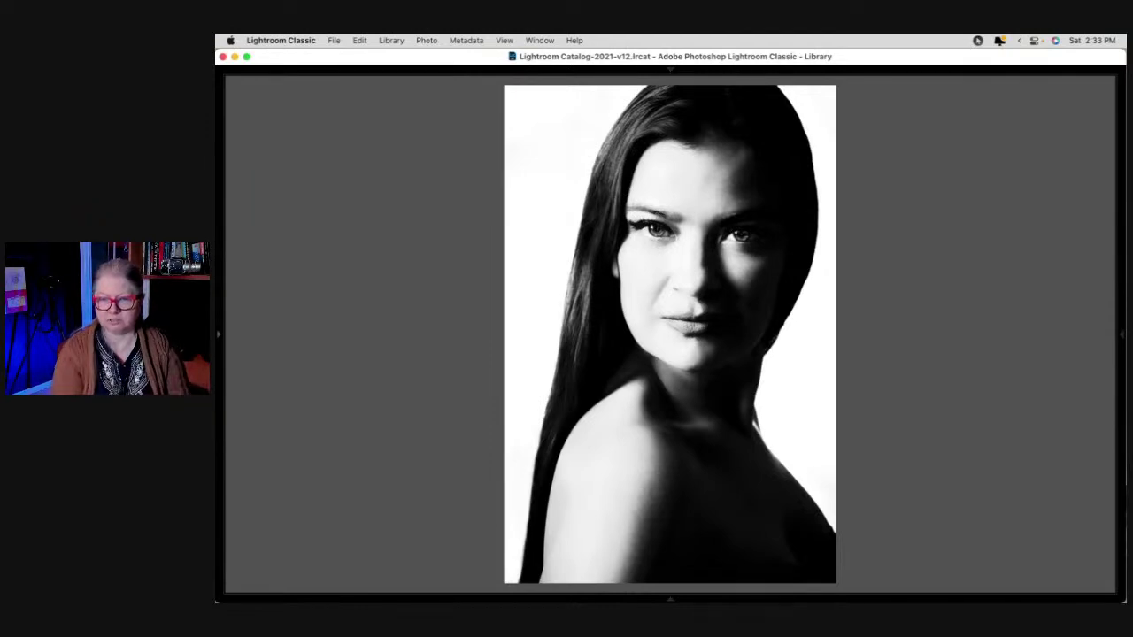
key("Right")
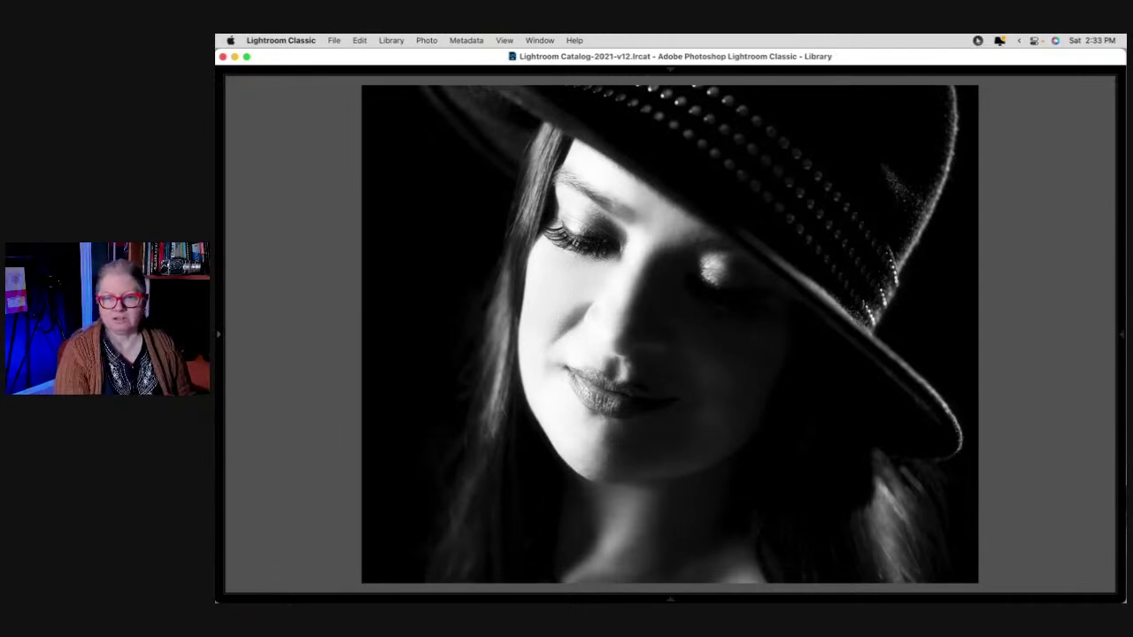
key("Left")
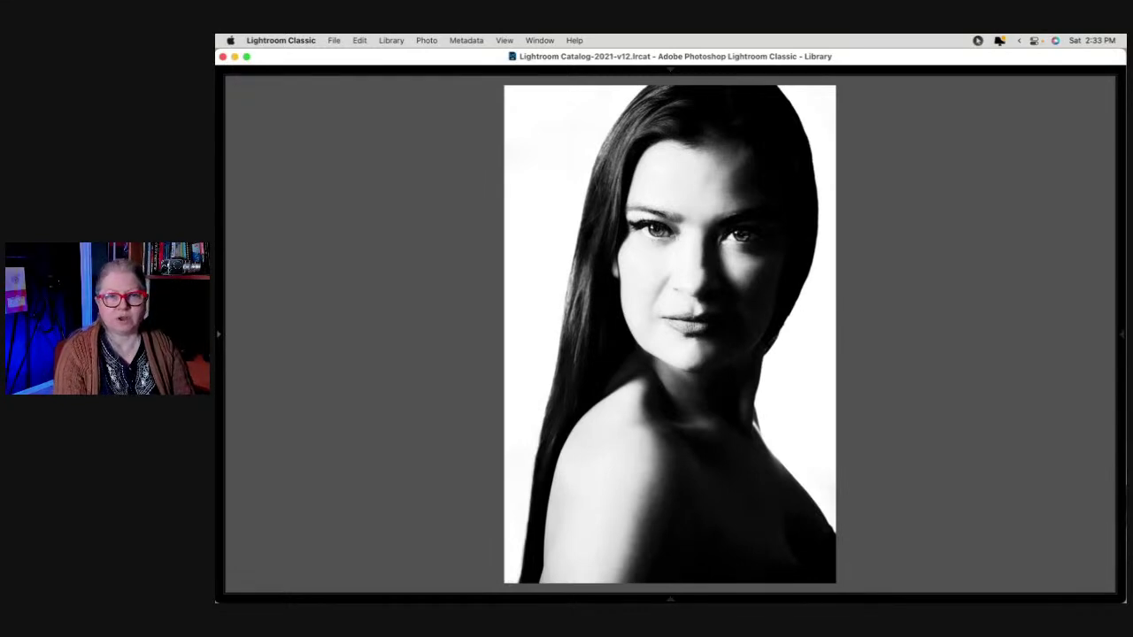
key("Right")
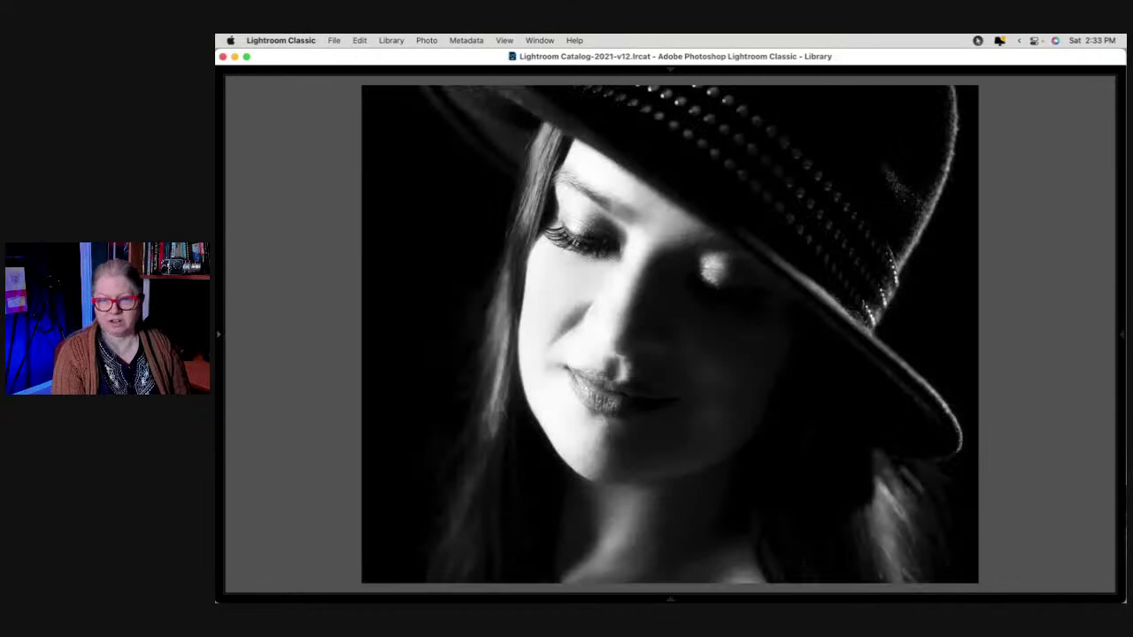
key("Right")
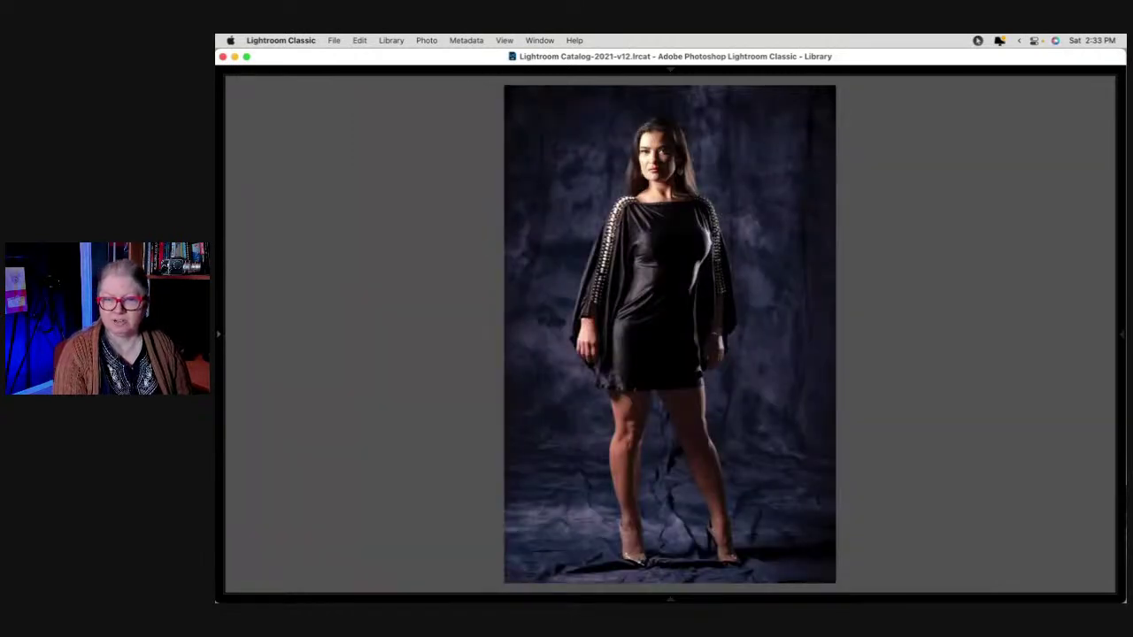
key("Right")
key("Right")
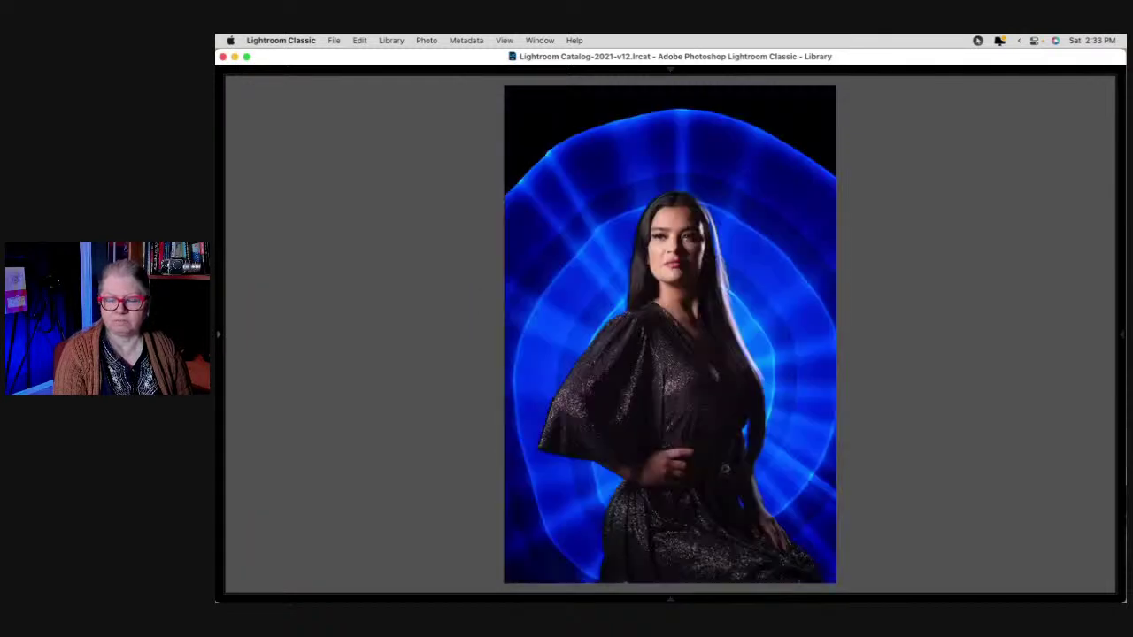
key("Left")
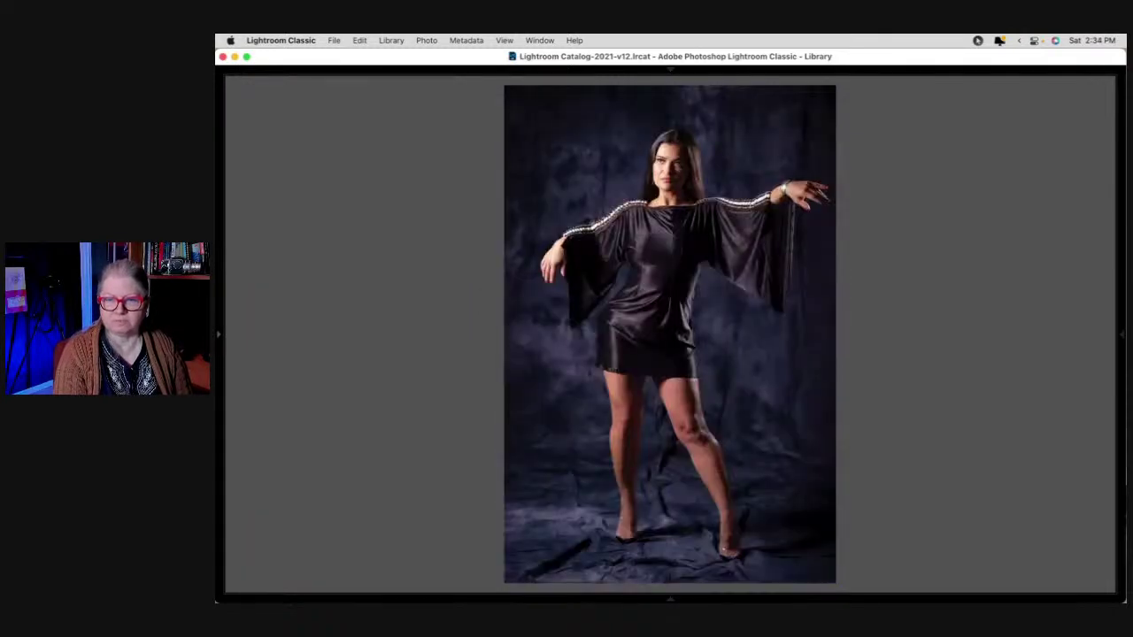
key("Right")
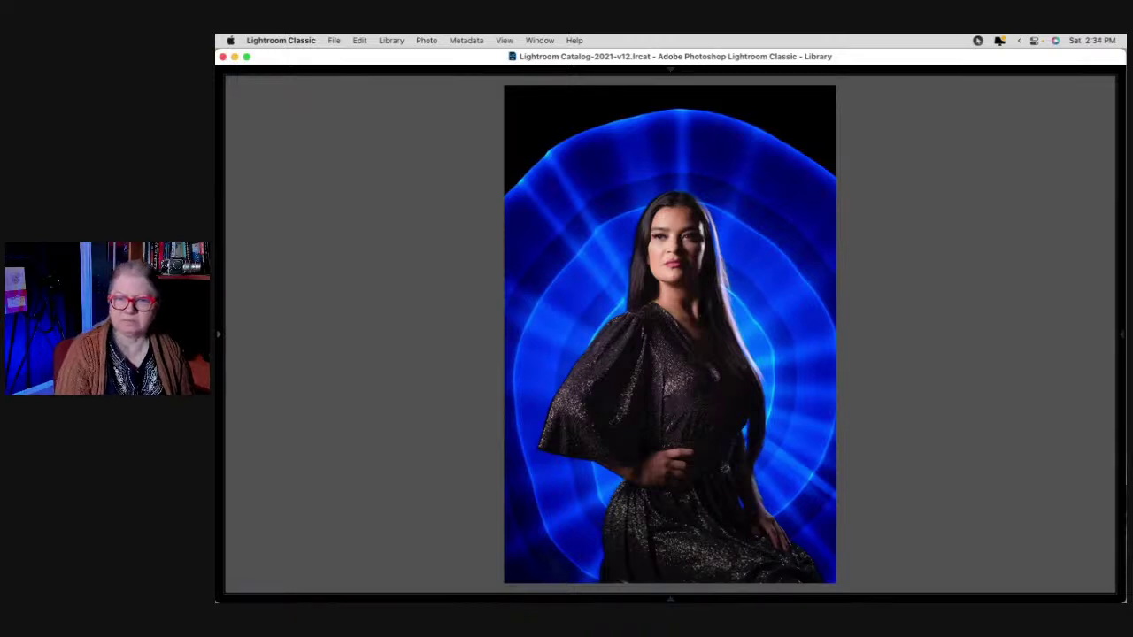
key("Right")
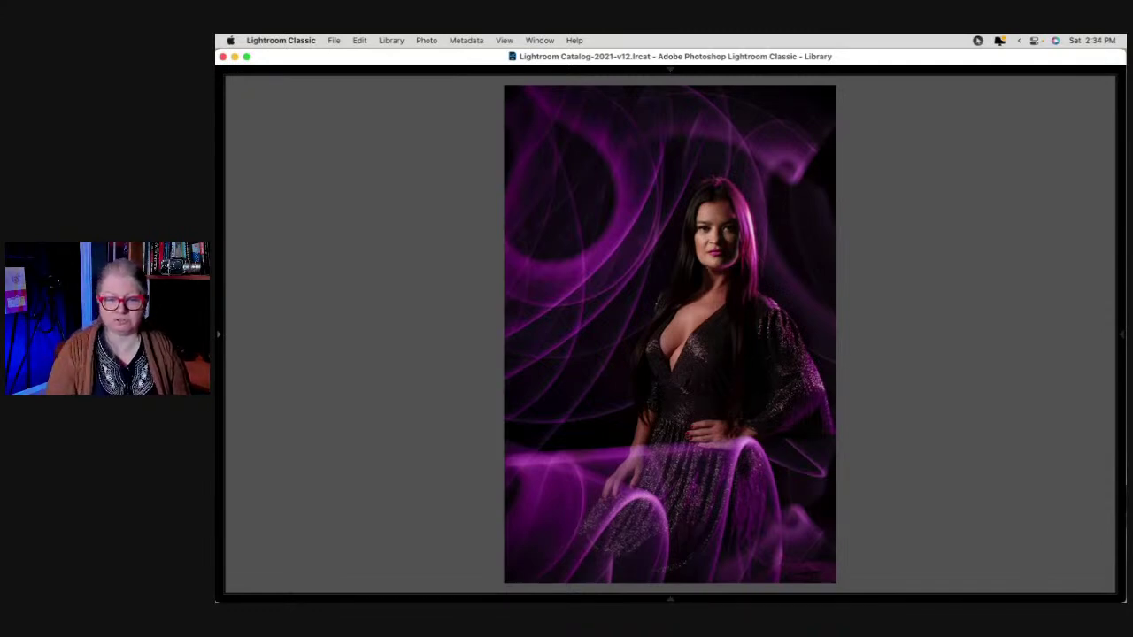
Return to Grid, show the filmstrip, and filter to photos rated four stars and higher
key("g")
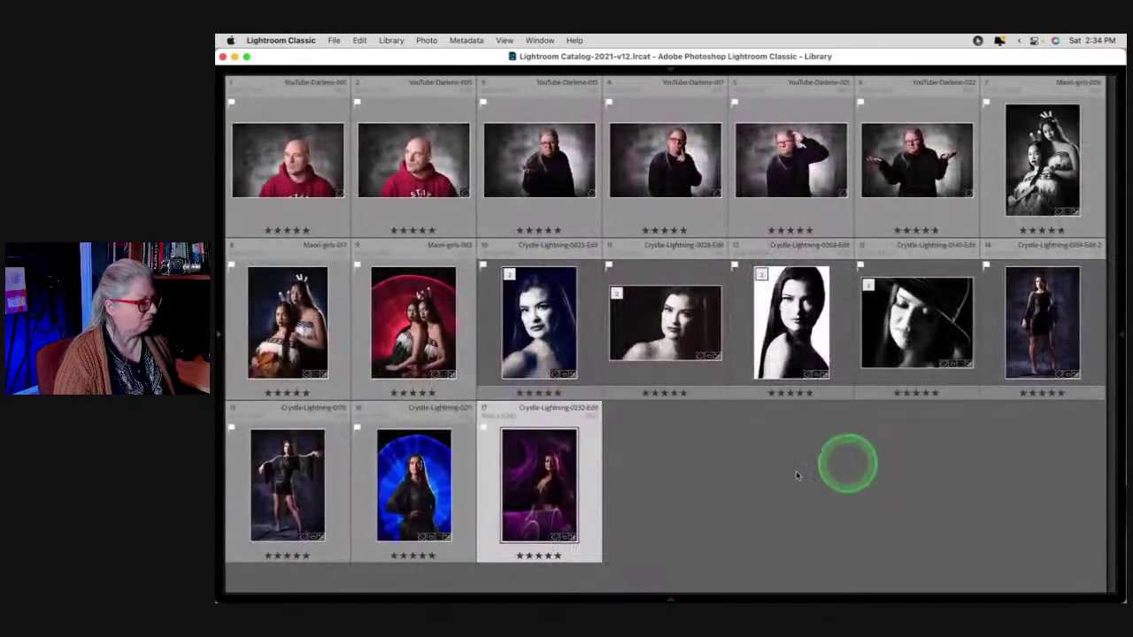
left_click(784, 483)
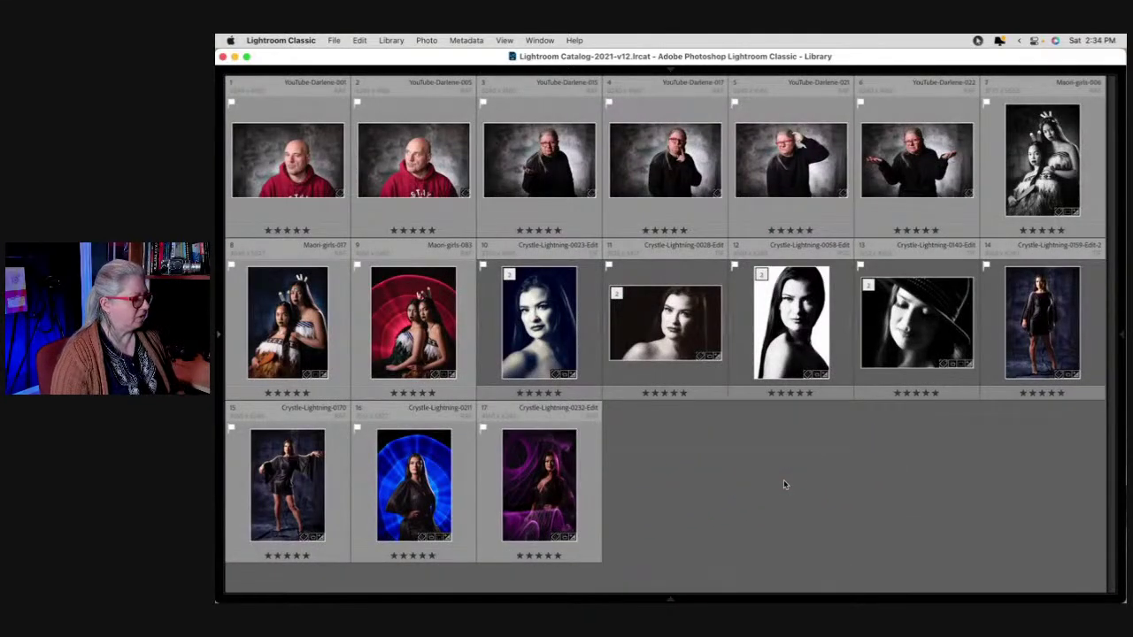
left_click(670, 598)
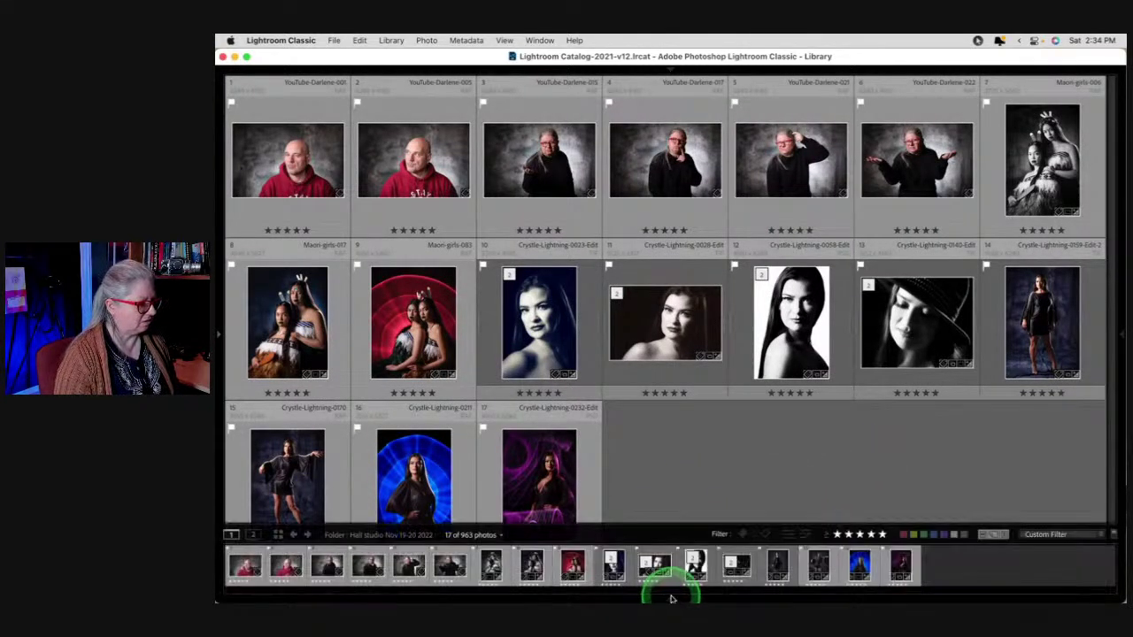
left_click(847, 542)
left_click(872, 534)
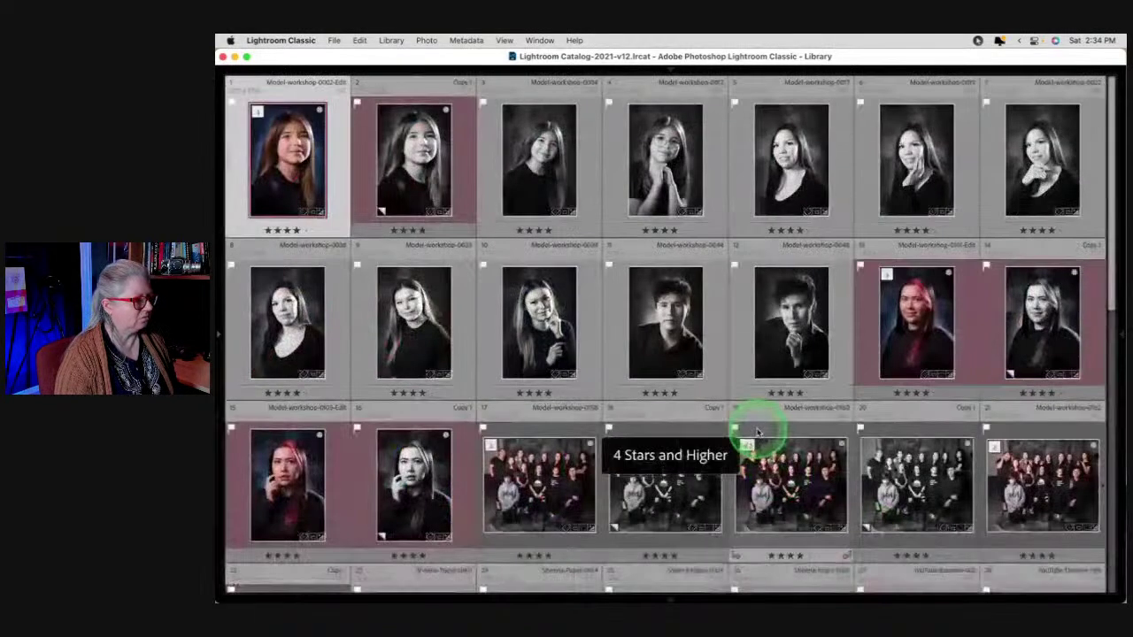
scroll(759, 425, "down", 10)
scroll(759, 432, "down", 1)
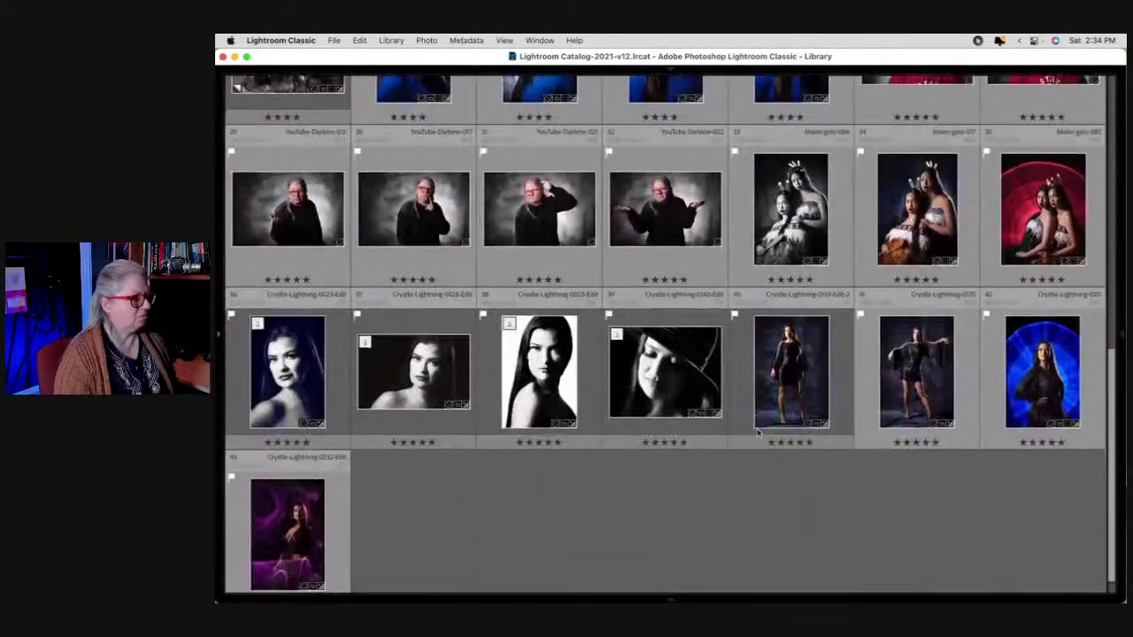
scroll(759, 432, "down", 1)
scroll(758, 432, "up", 3)
Turn off the rating filter, preview Elisa-0041 large, then return to the grid with folders shown
left_click(752, 305)
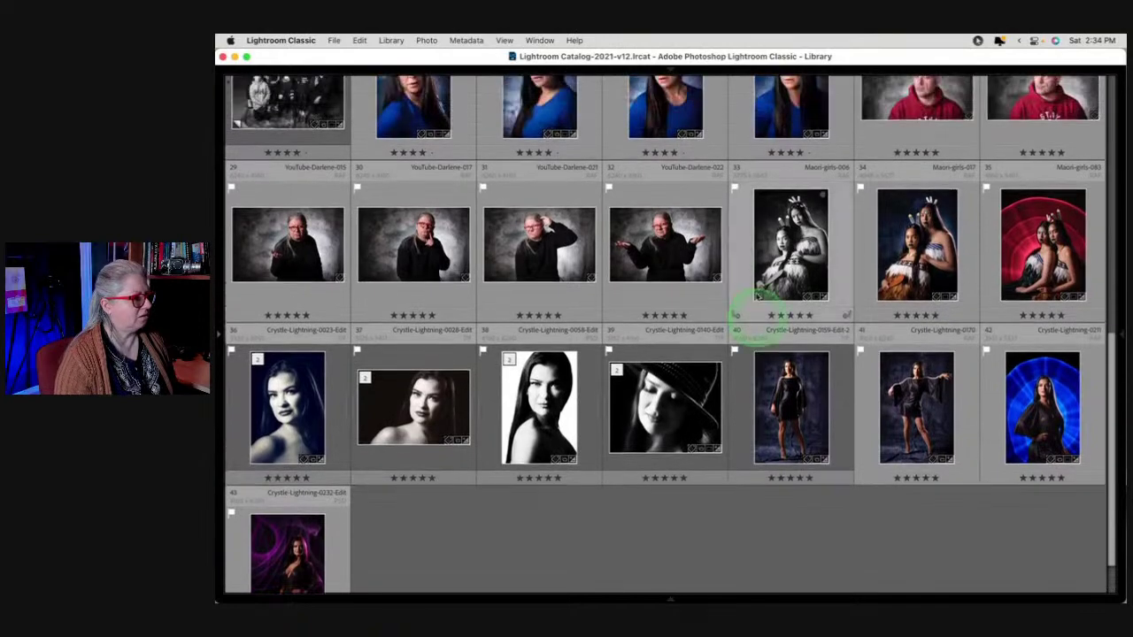
left_click(670, 597)
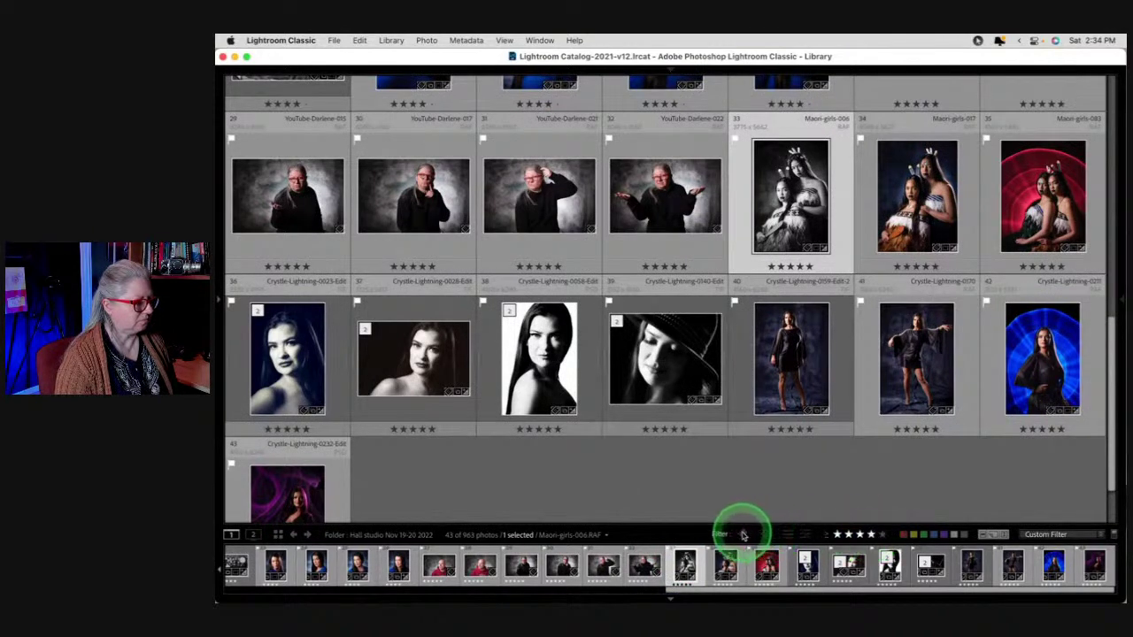
left_click(870, 535)
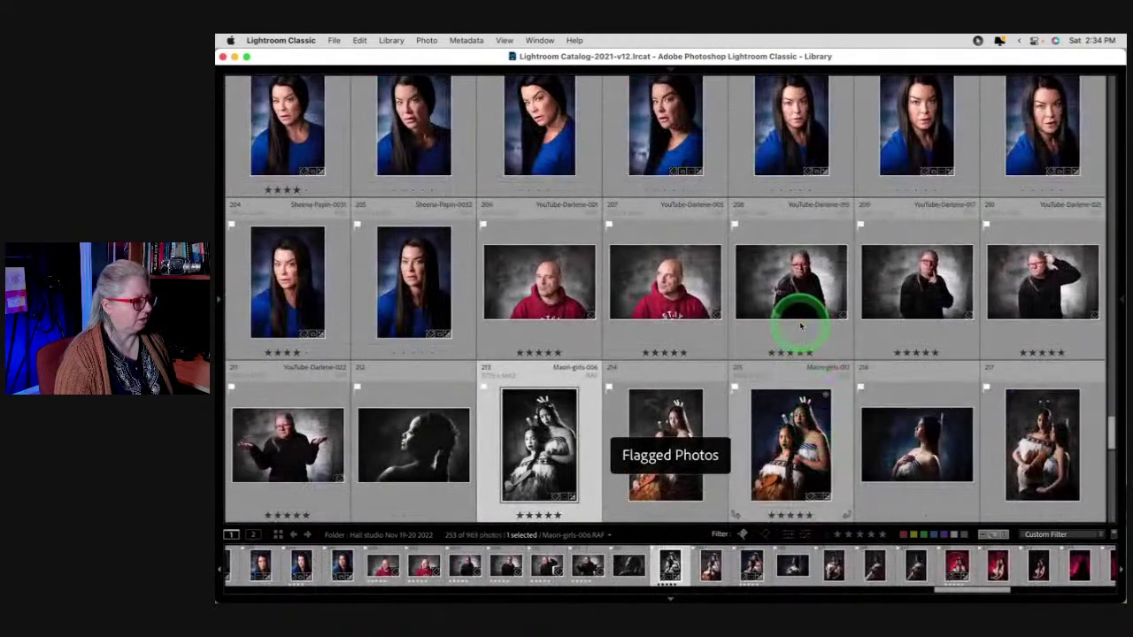
left_click(445, 426)
double_click(446, 426)
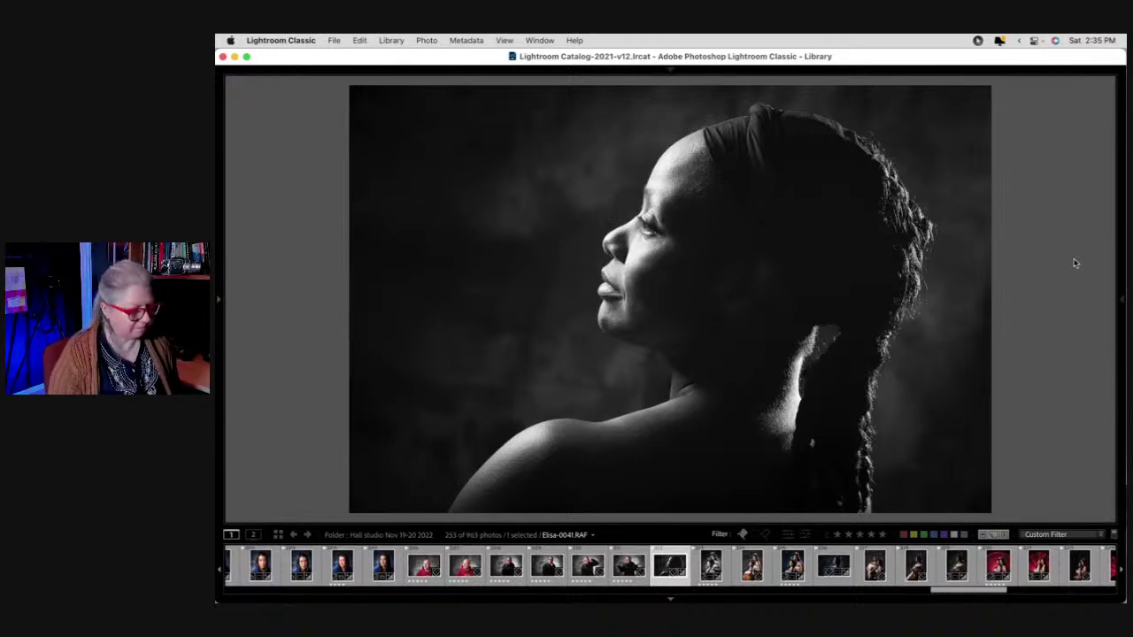
double_click(1074, 262)
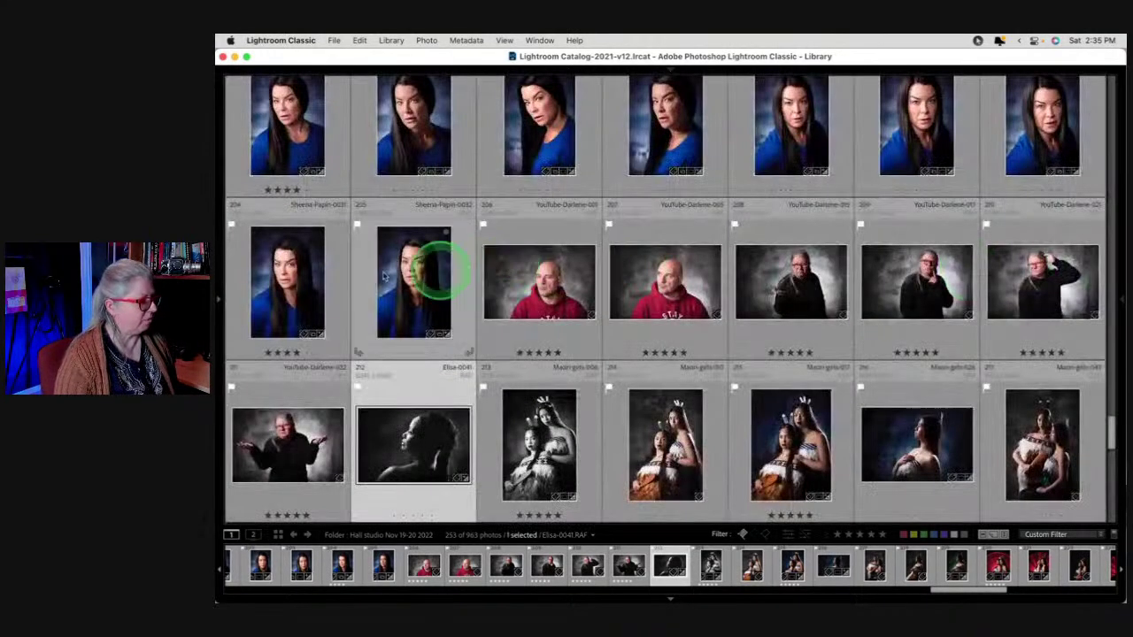
left_click(217, 301)
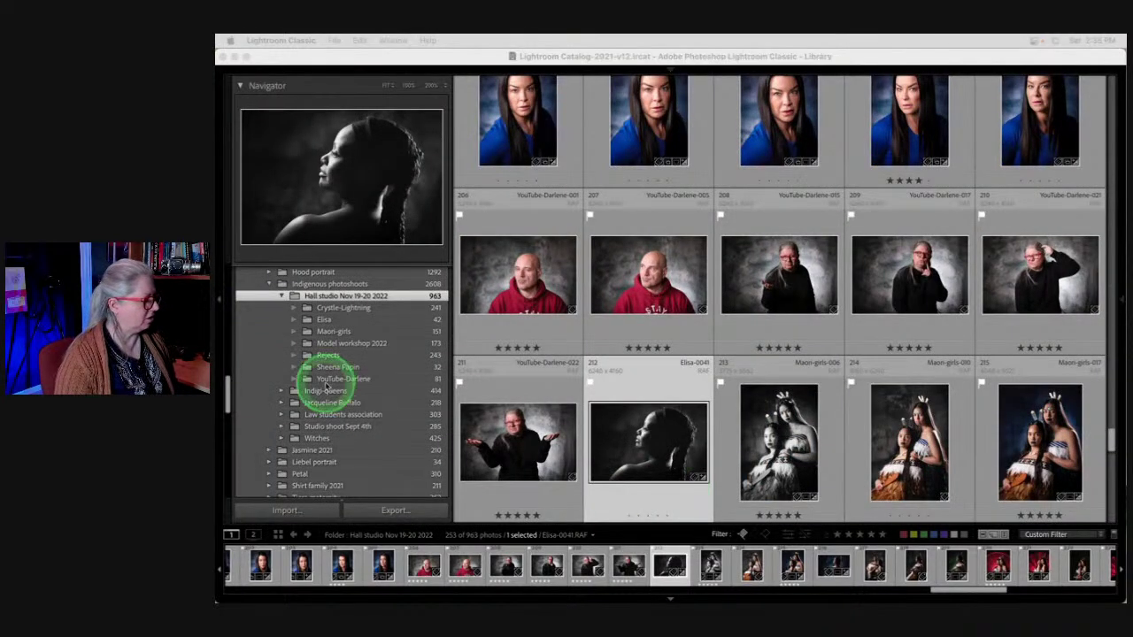
Open the Aurora + night sky pack collection under Digital photo mentor > Images for products > Sky packs
scroll(326, 387, "down", 3)
scroll(326, 387, "down", 5)
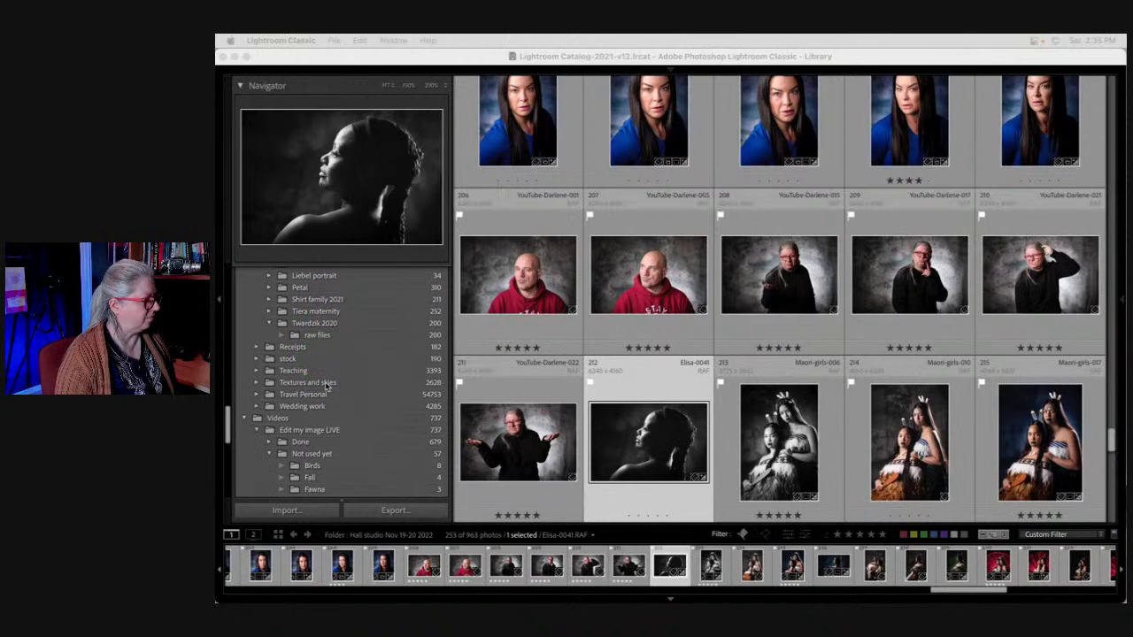
scroll(325, 387, "up", 10)
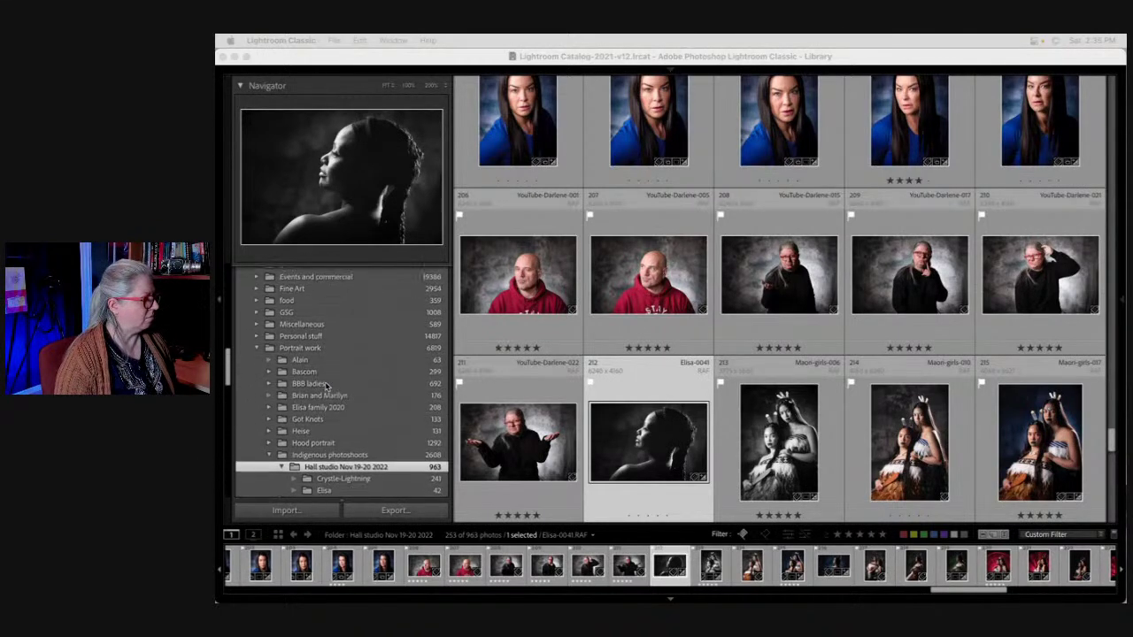
scroll(325, 386, "down", 10)
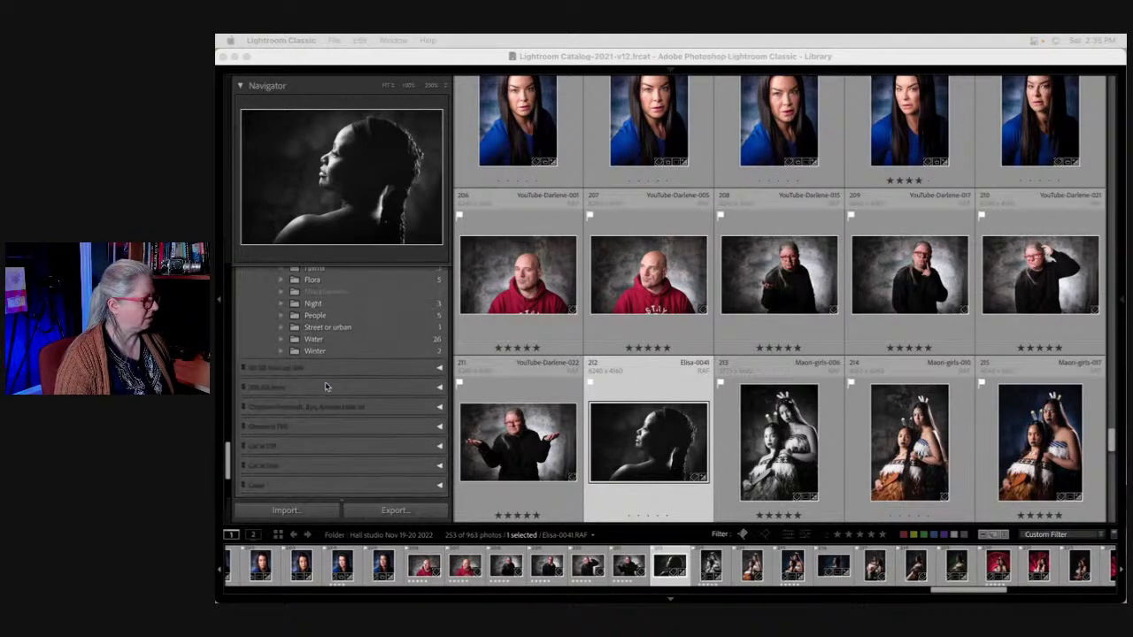
left_click(271, 462)
left_click(326, 381)
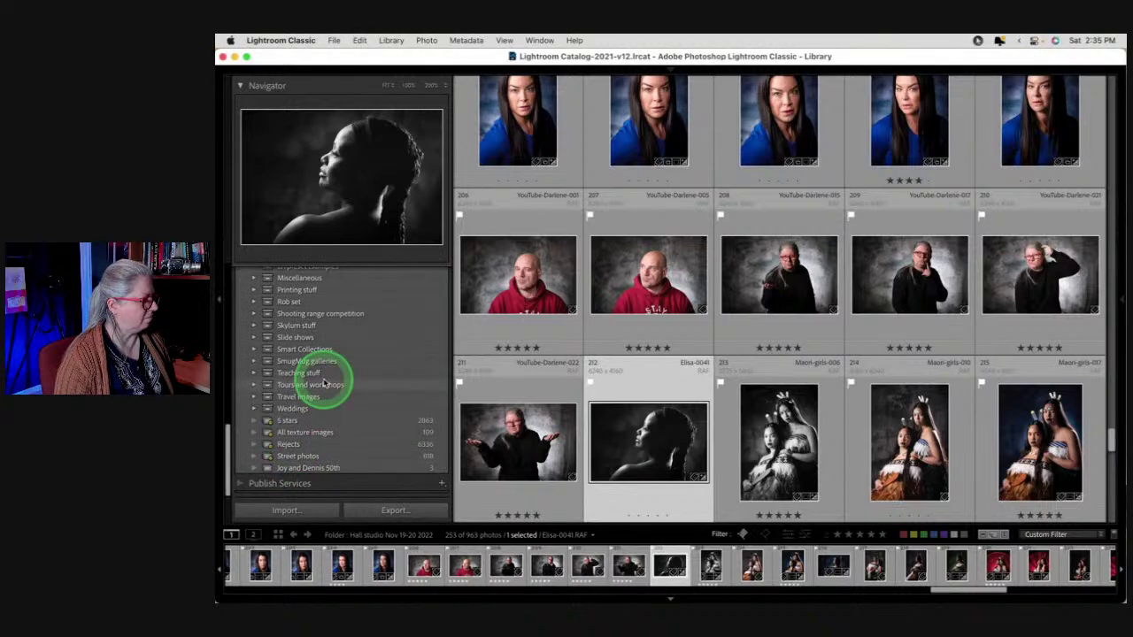
scroll(323, 381, "down", 6)
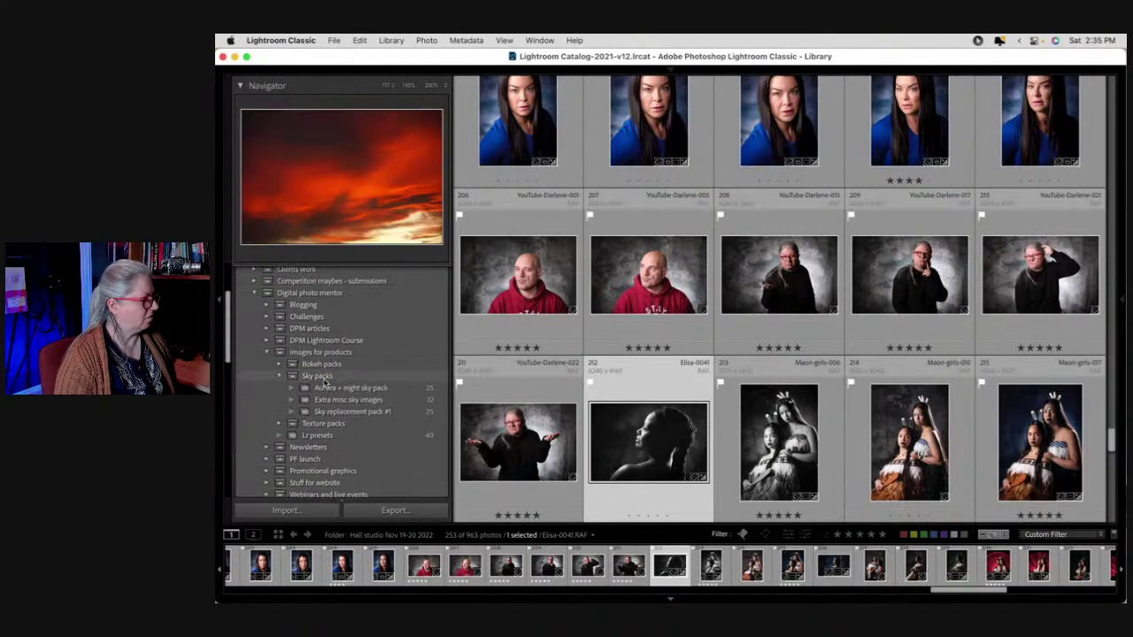
left_click(330, 387)
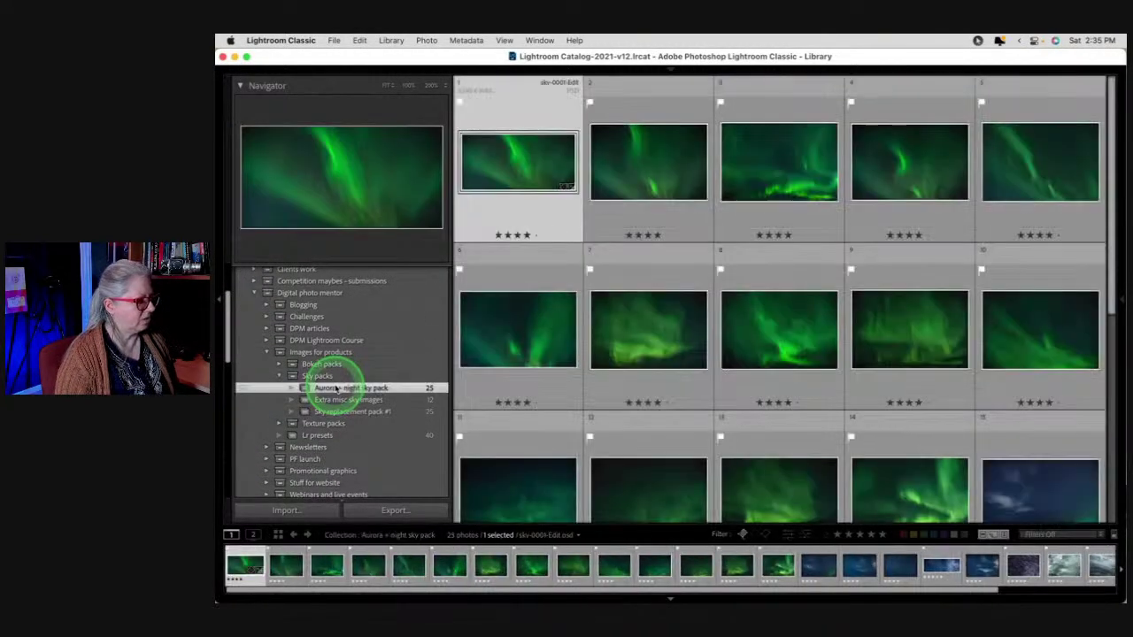
Hide all panels, shrink the thumbnails, and open sky-0001-Edit large
key("shift+Tab")
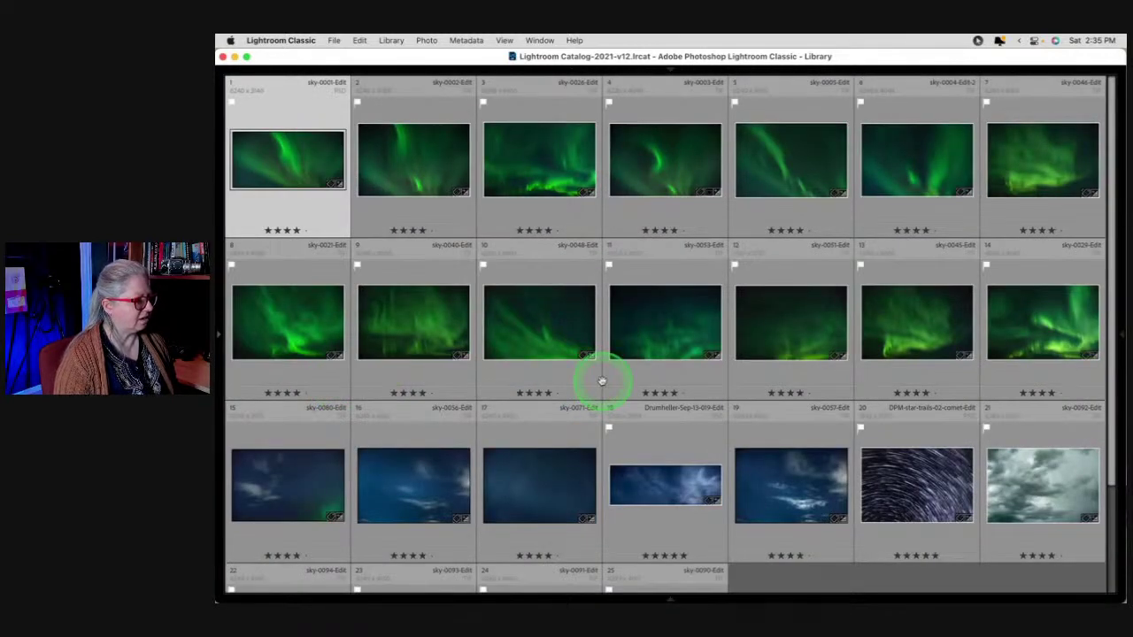
key("minus")
key("minus")
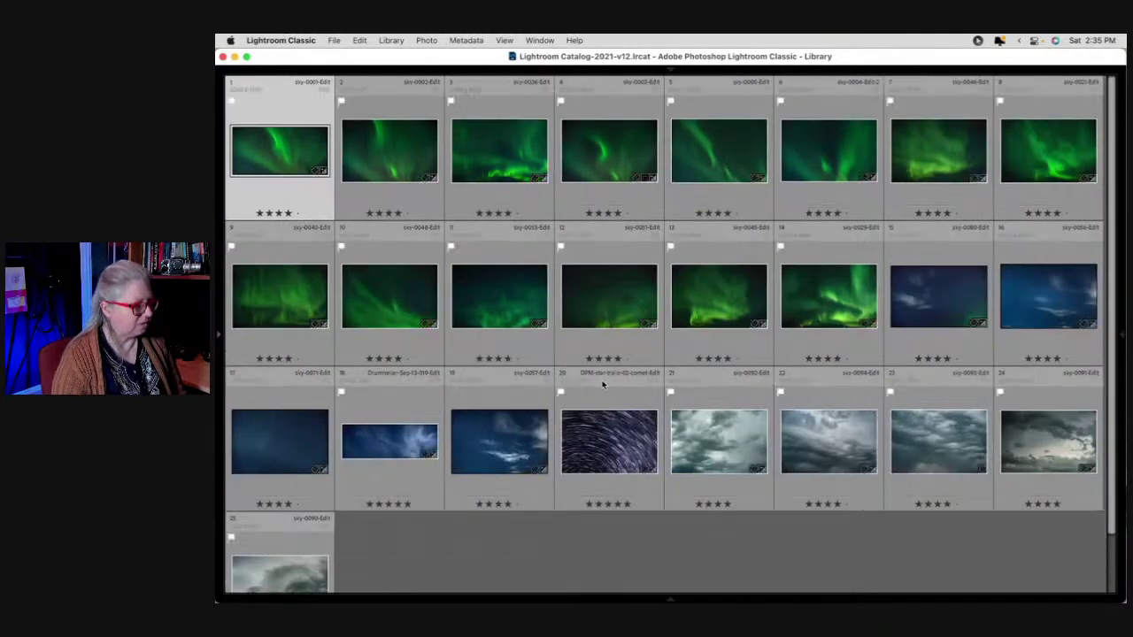
left_click(855, 451)
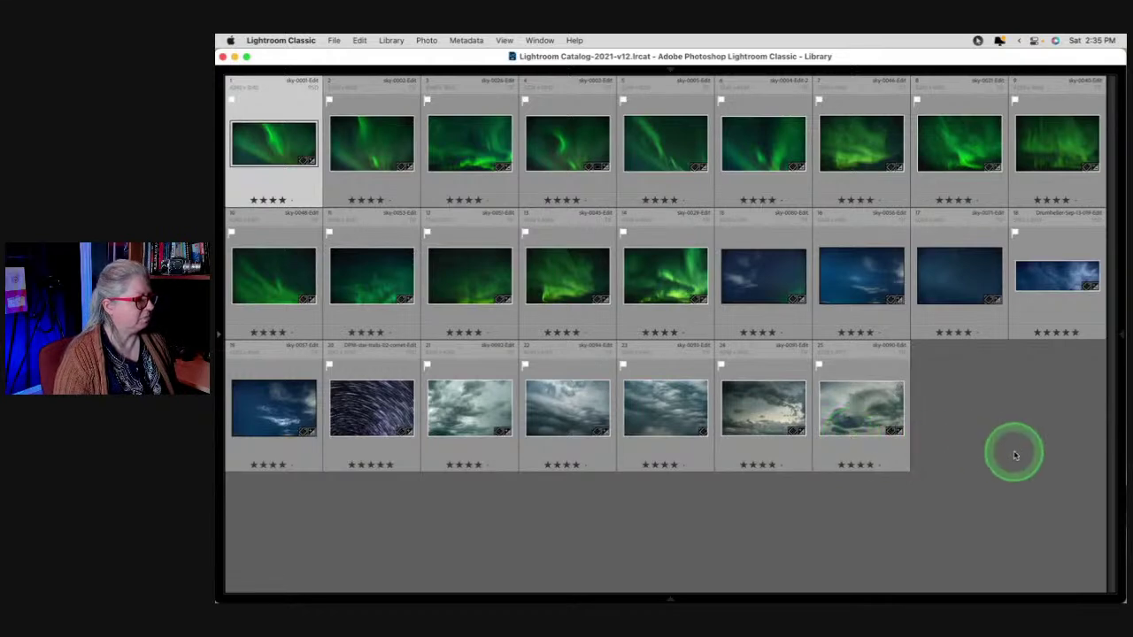
double_click(267, 147)
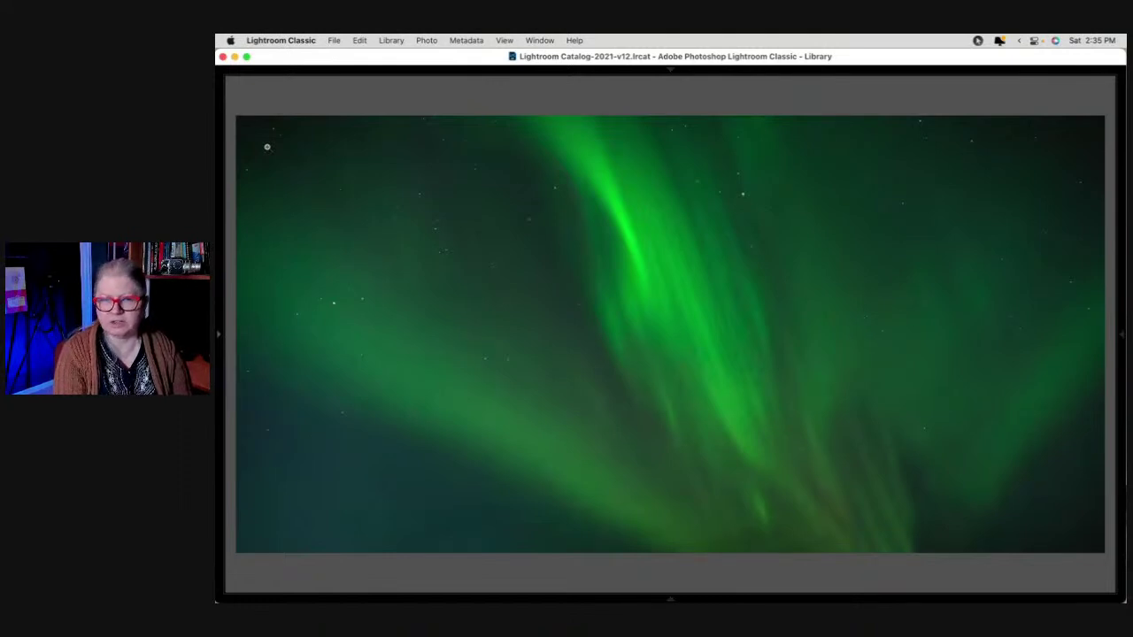
Step through the aurora photos in the pack one by one
key("Right")
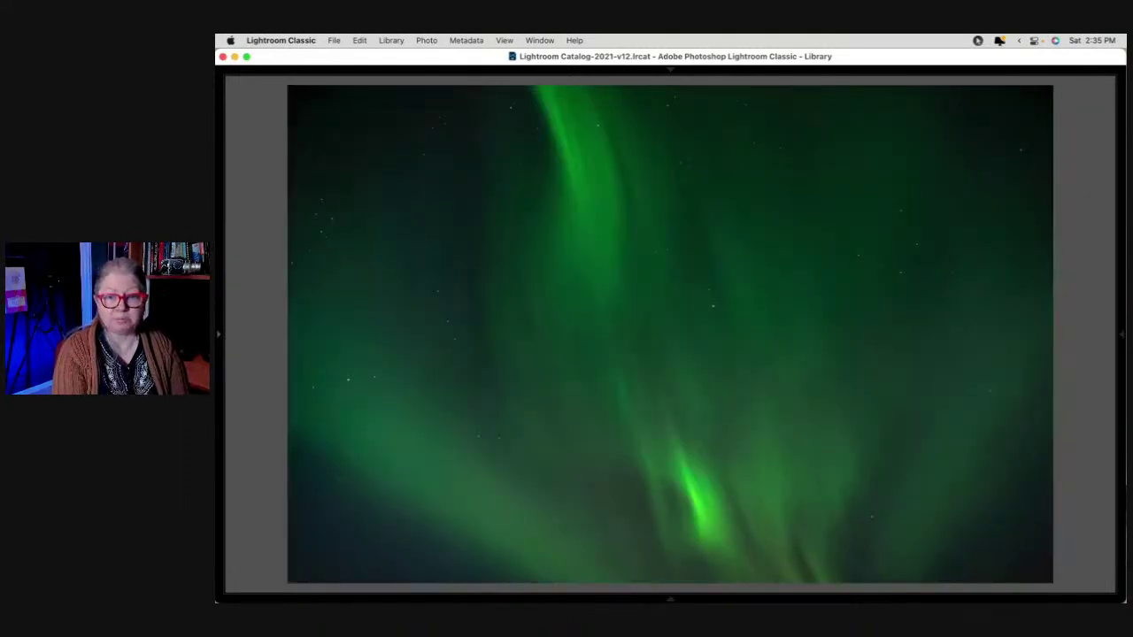
key("Right")
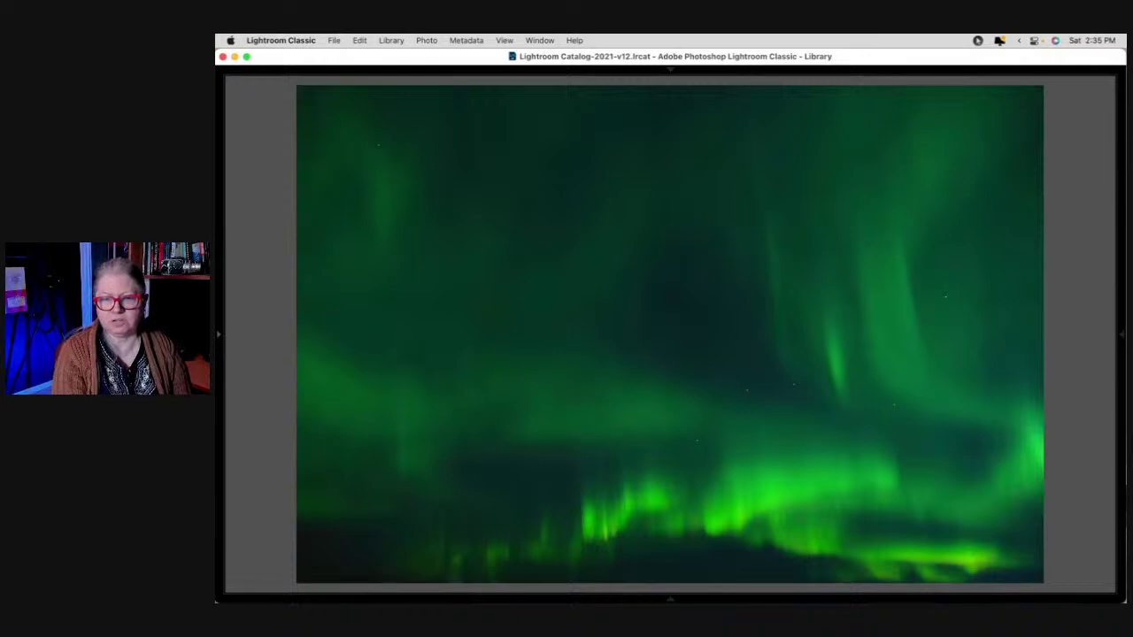
key("Right")
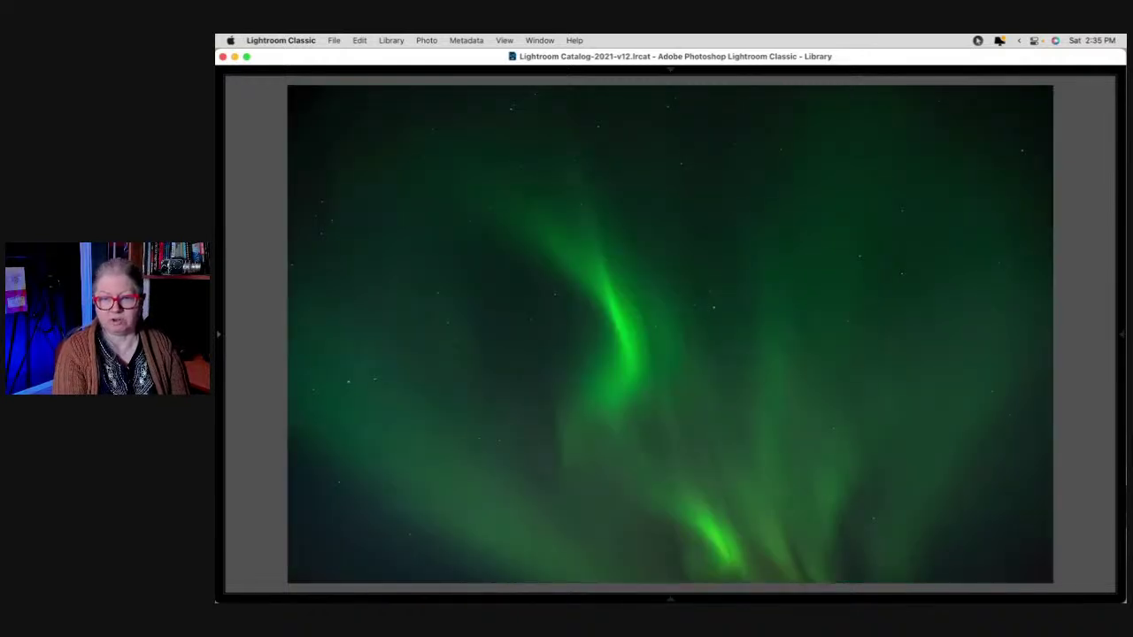
key("Right")
key("Right")
key("Right")
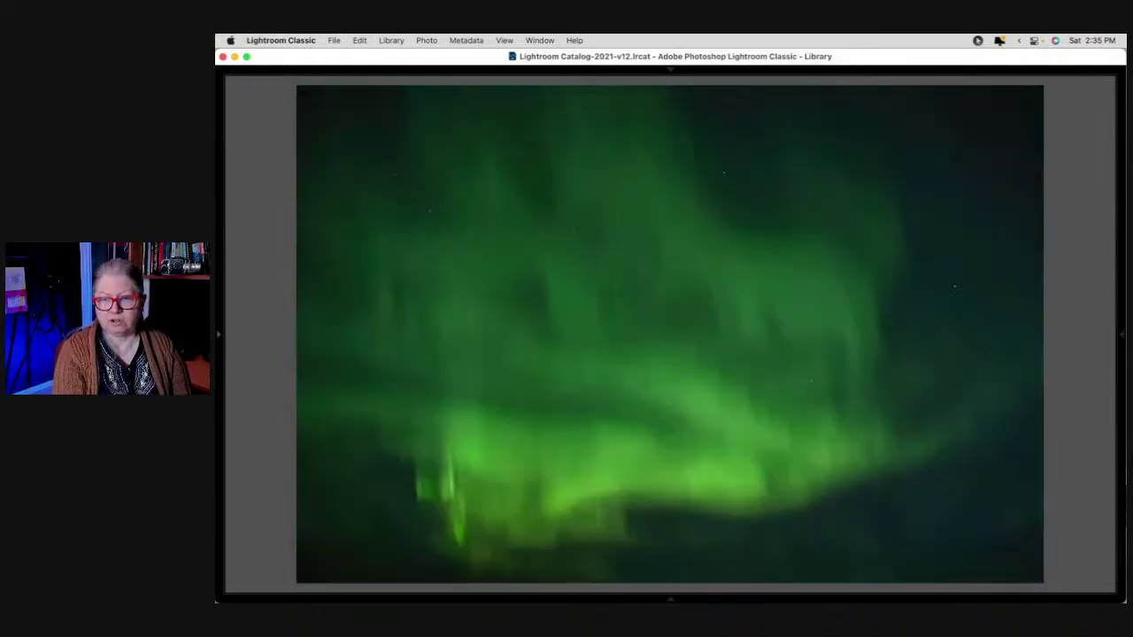
key("Right")
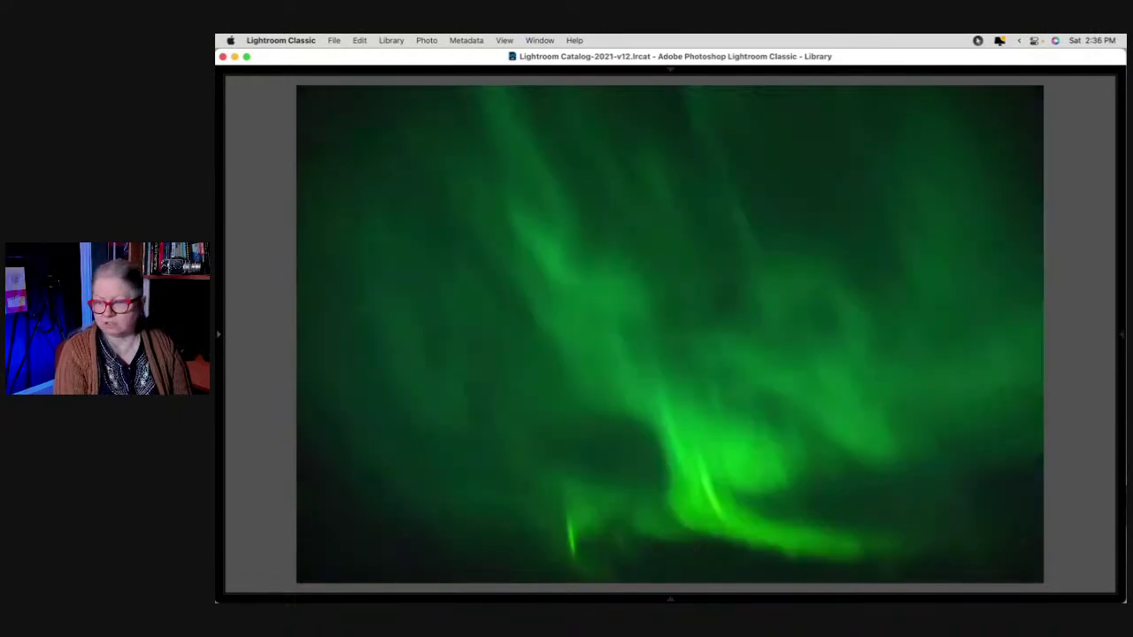
key("Right")
key("Right")
key("Right")
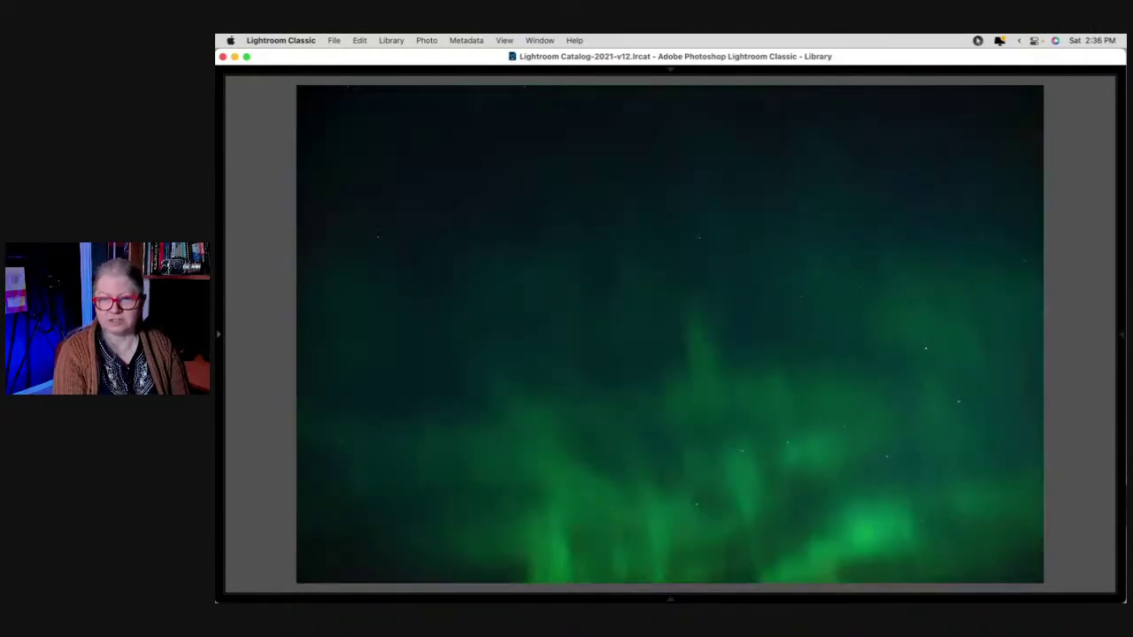
key("Right")
key("Right")
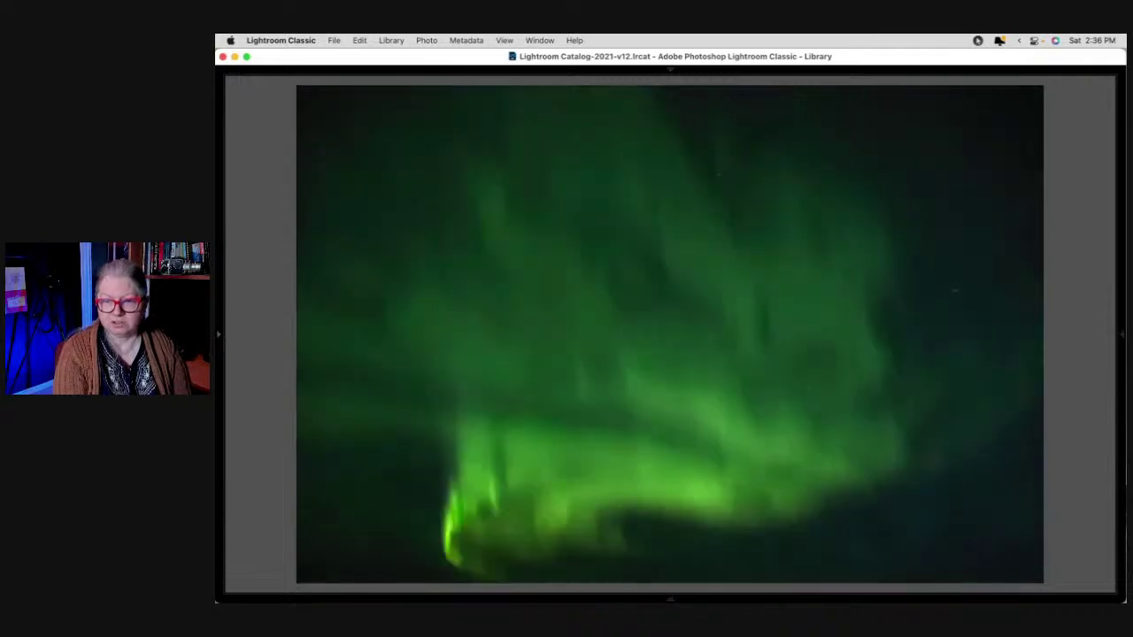
key("Right")
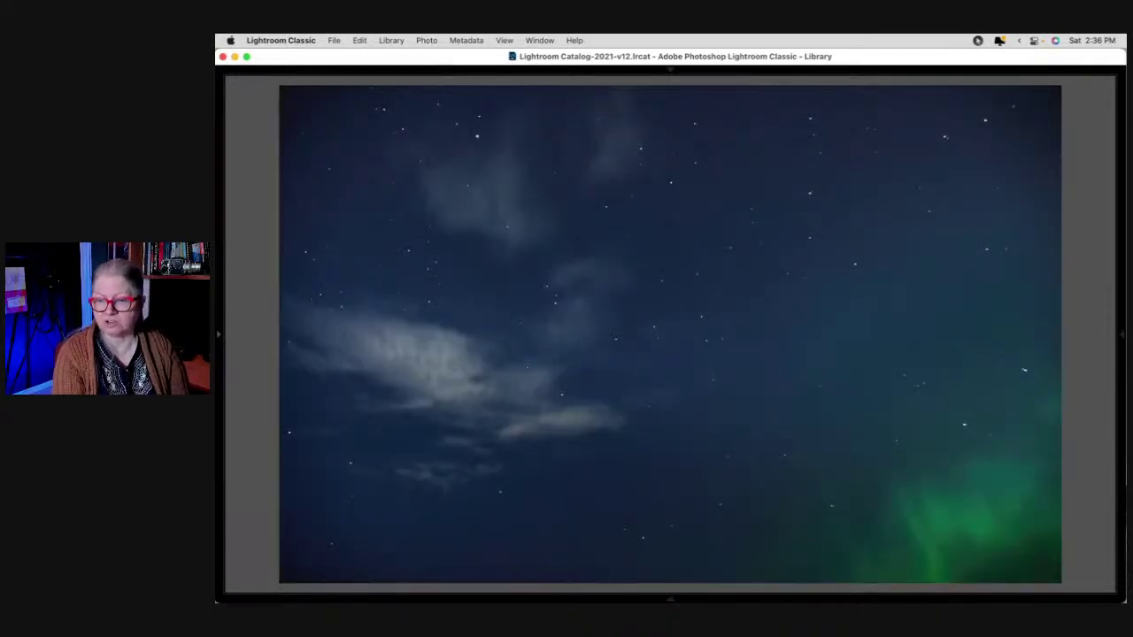
Continue through the starry, star-trail and cloud overlays to the storm clouds, shown full-screen
key("Right")
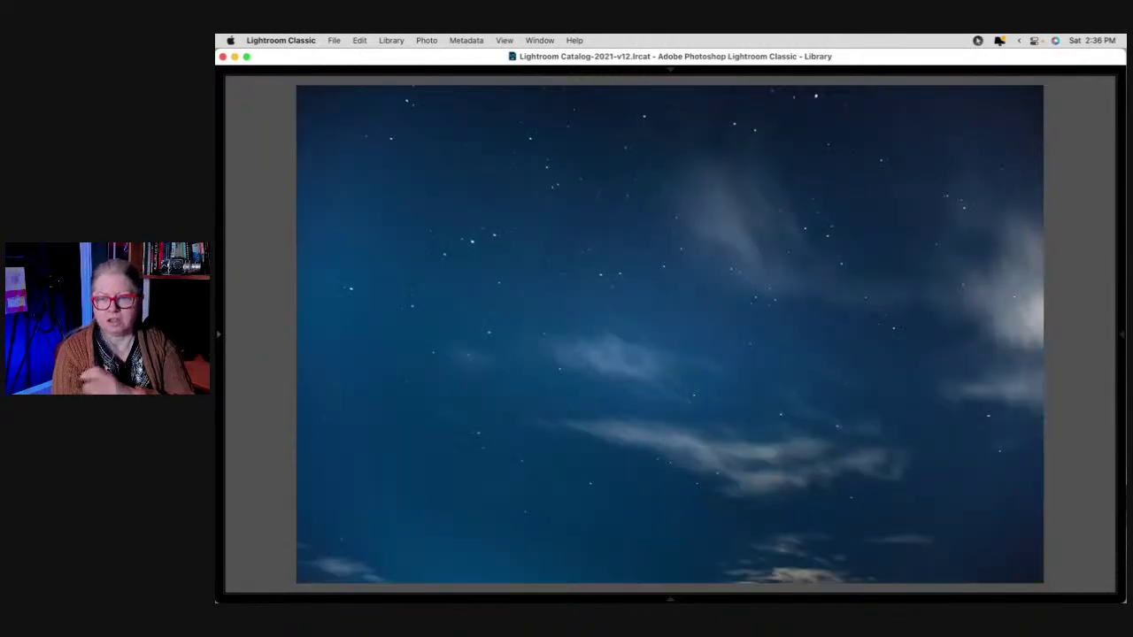
key("Right")
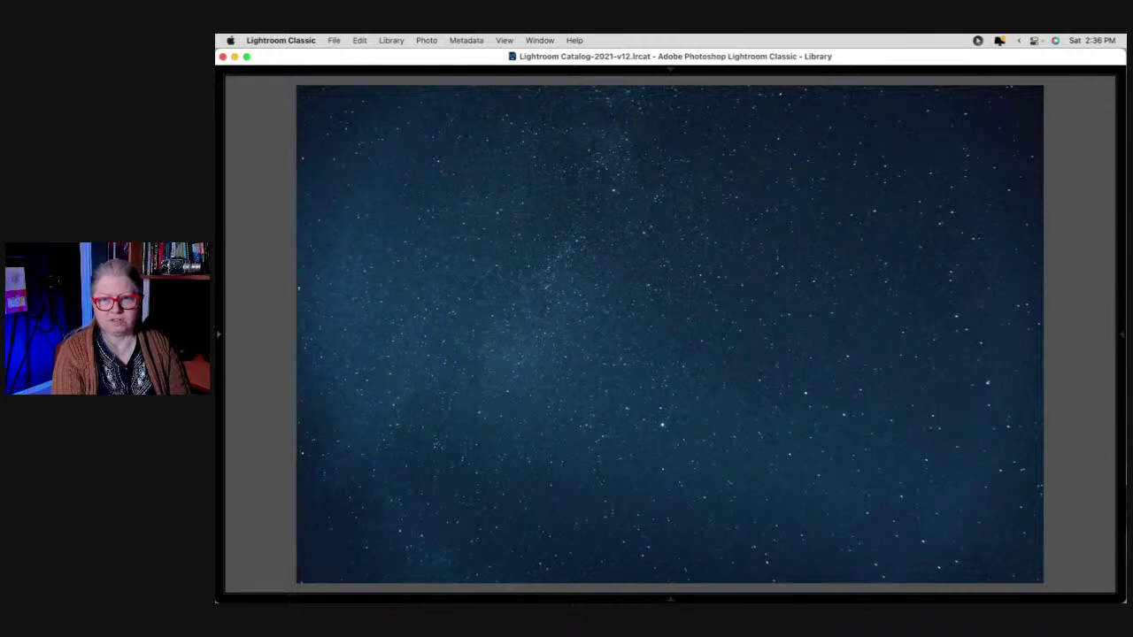
key("Right")
key("Right")
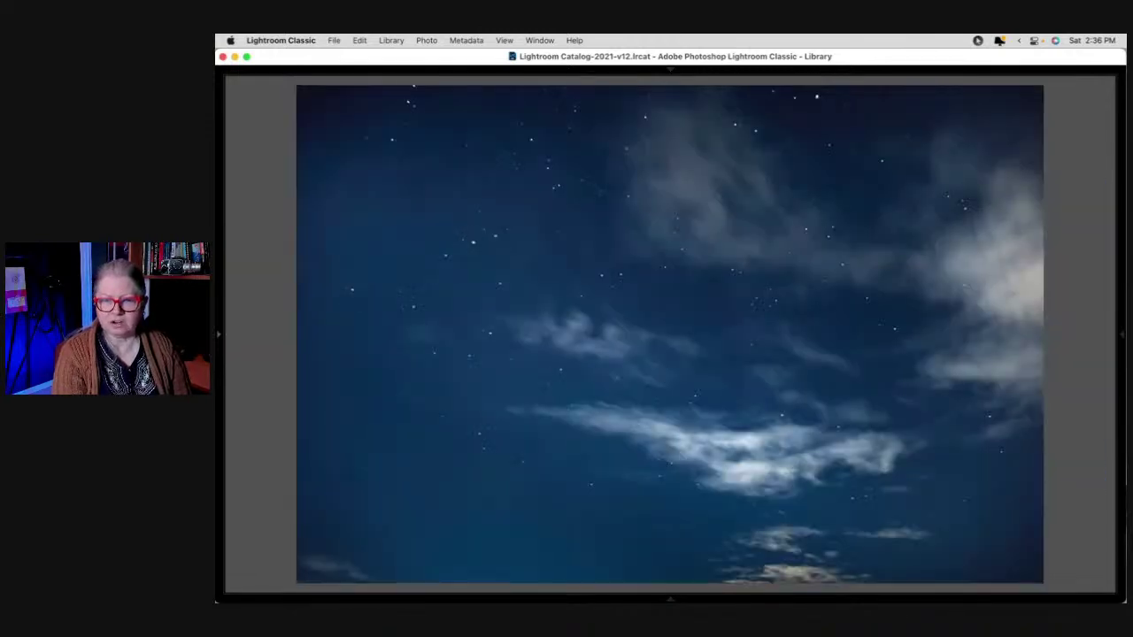
key("Right")
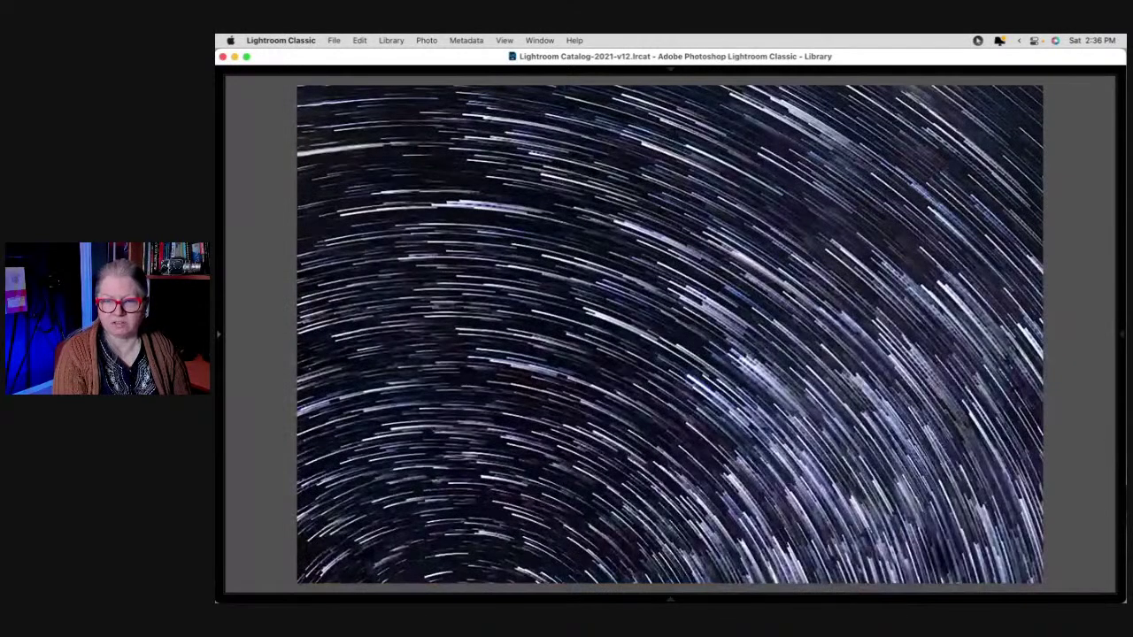
key("Right")
key("Right")
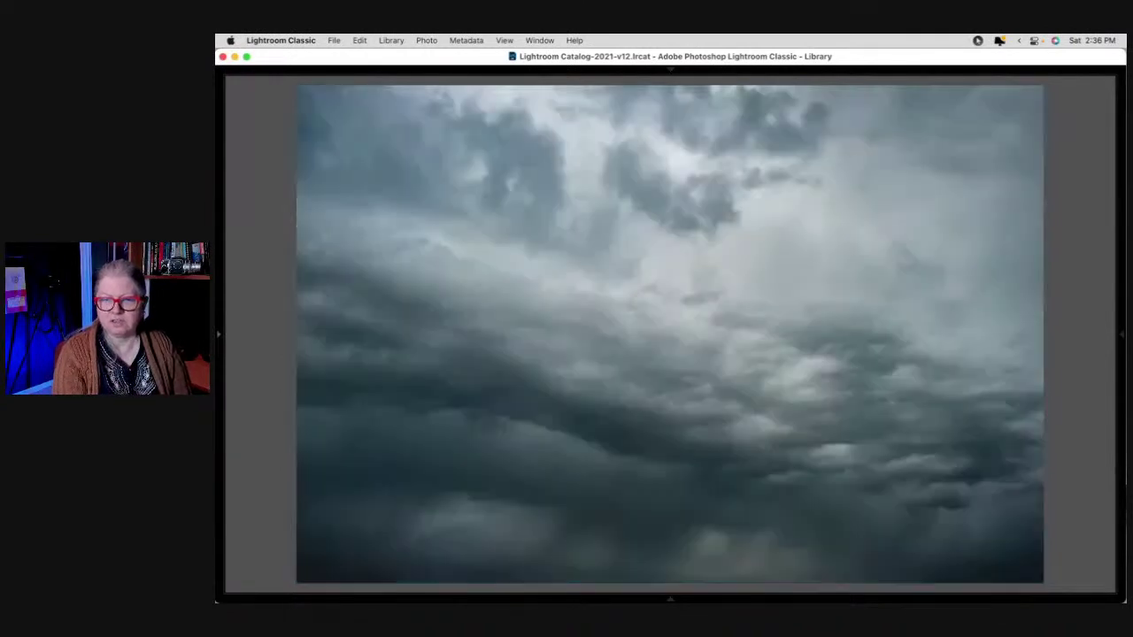
key("Right")
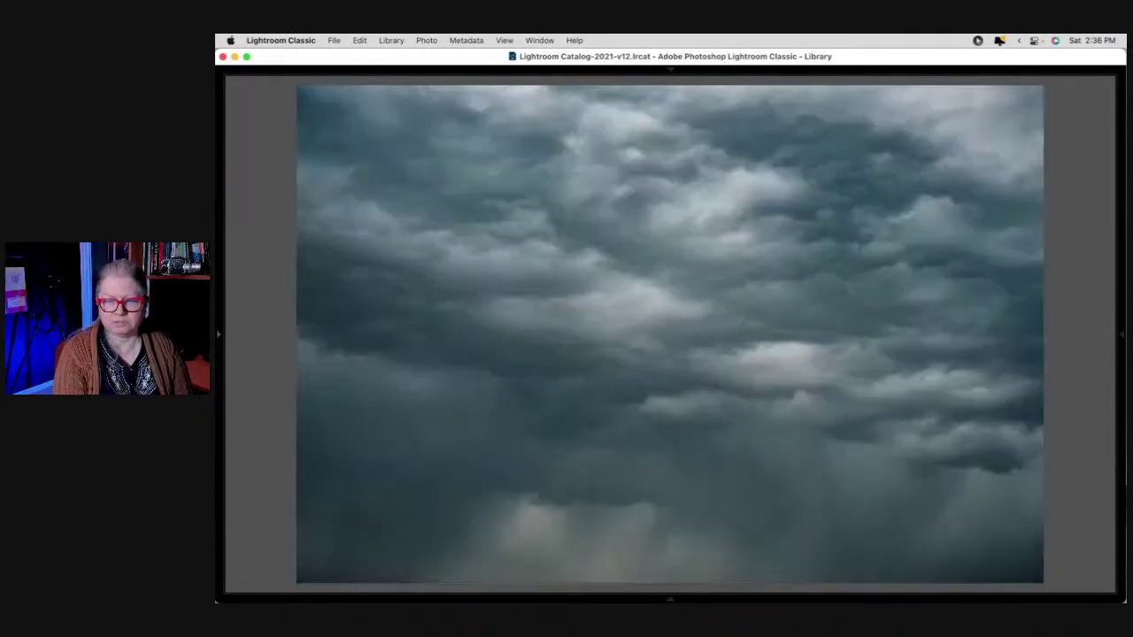
key("Right")
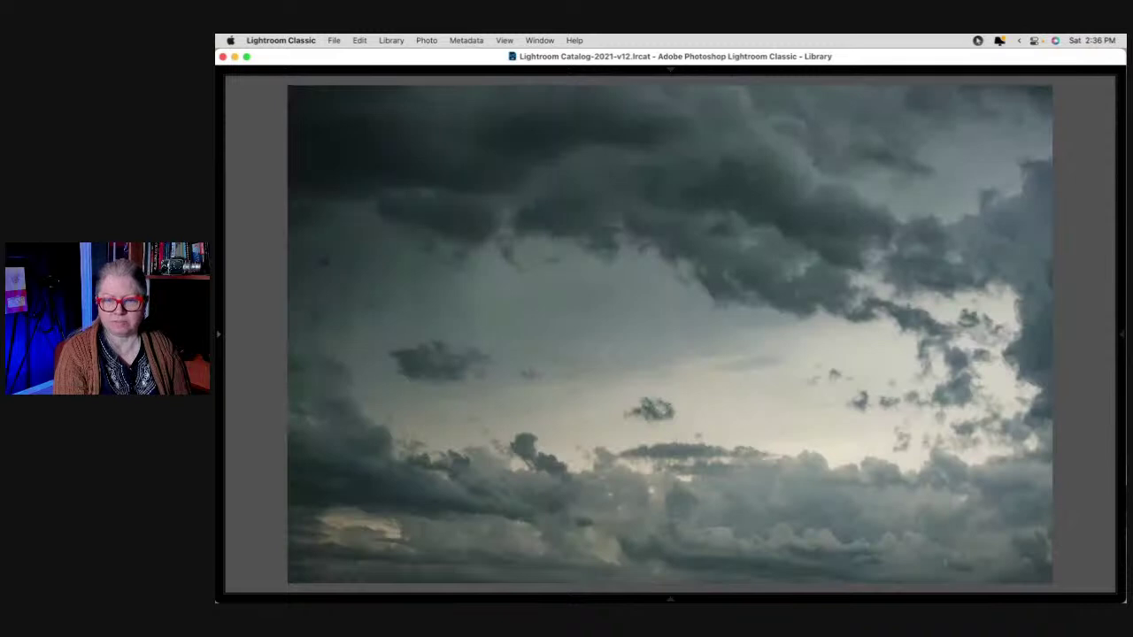
key("Right")
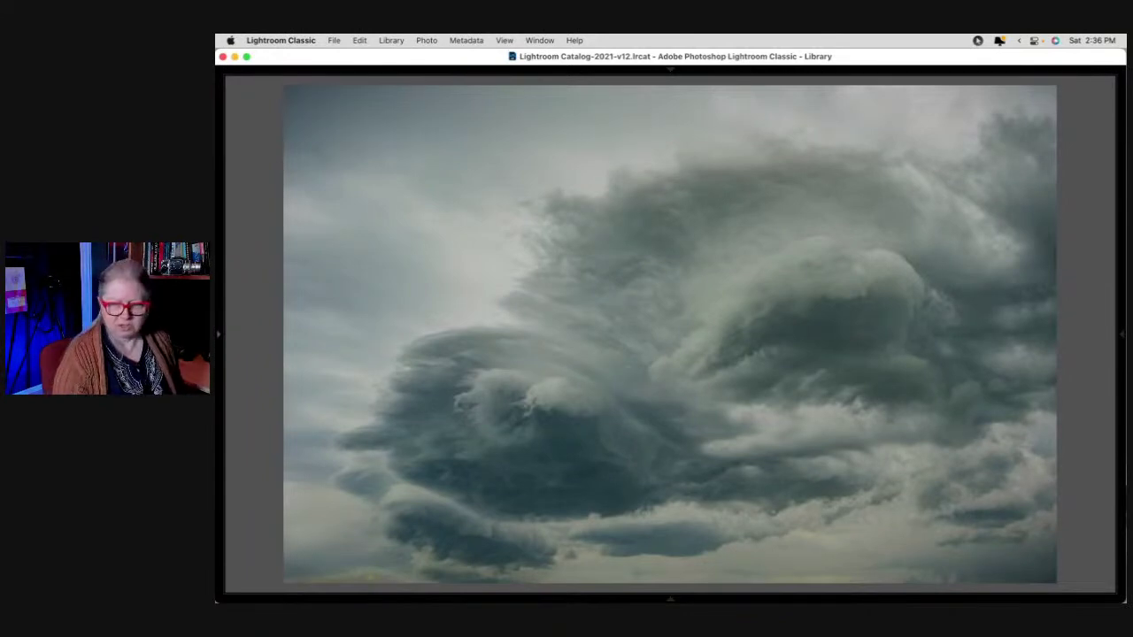
key("f")
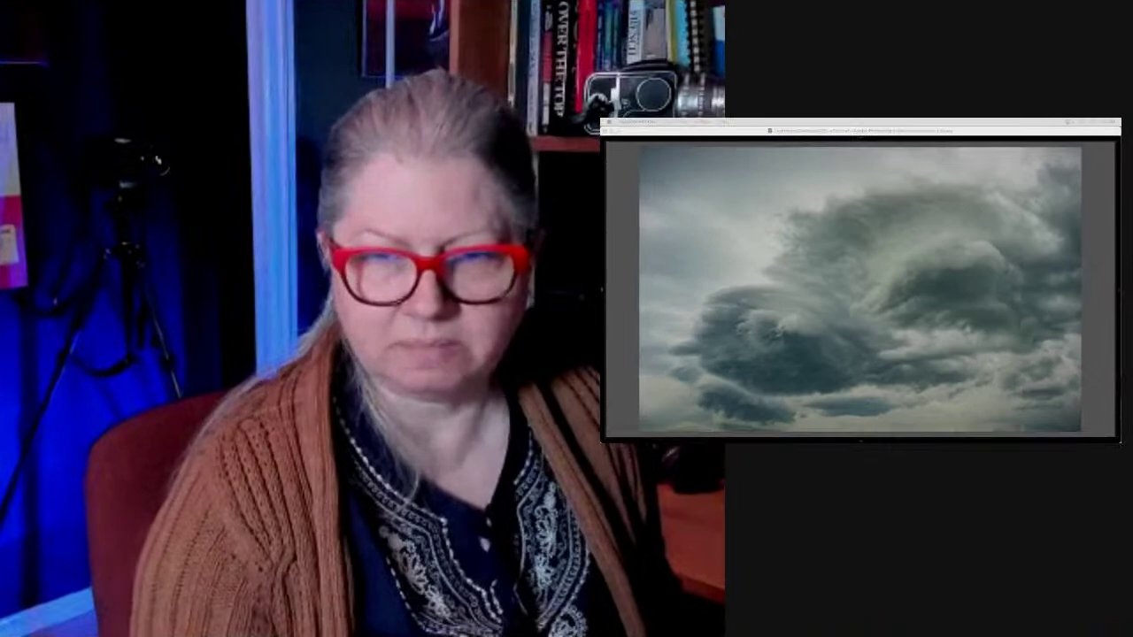
Return to the Library grid and reveal the left panel's Folders list
key("g")
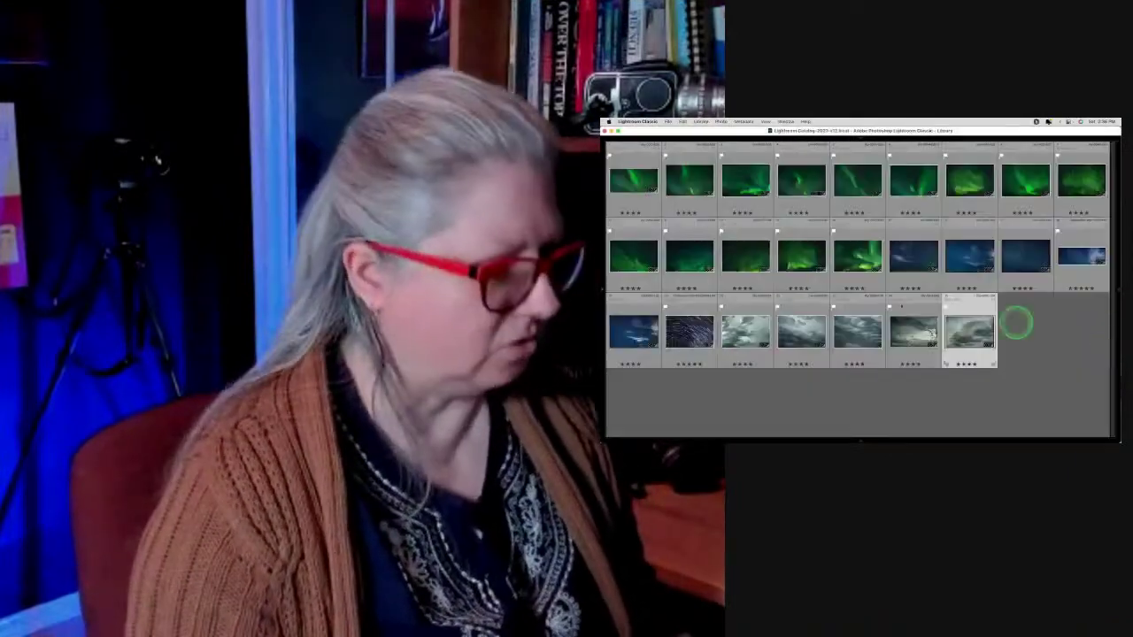
left_click(604, 256)
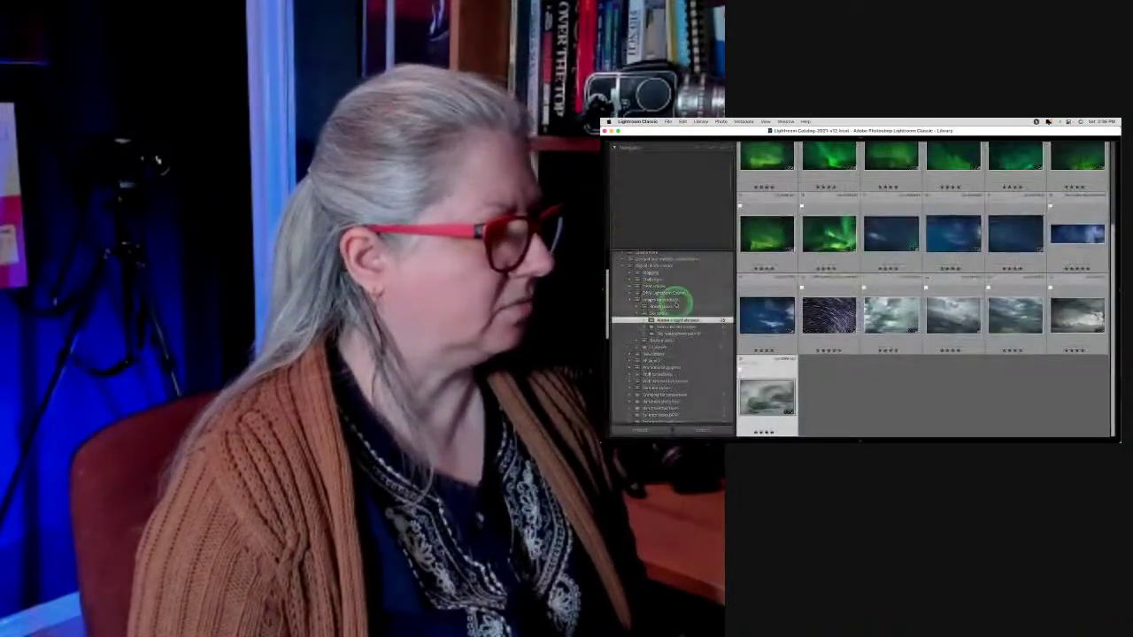
scroll(677, 303, "down", 10)
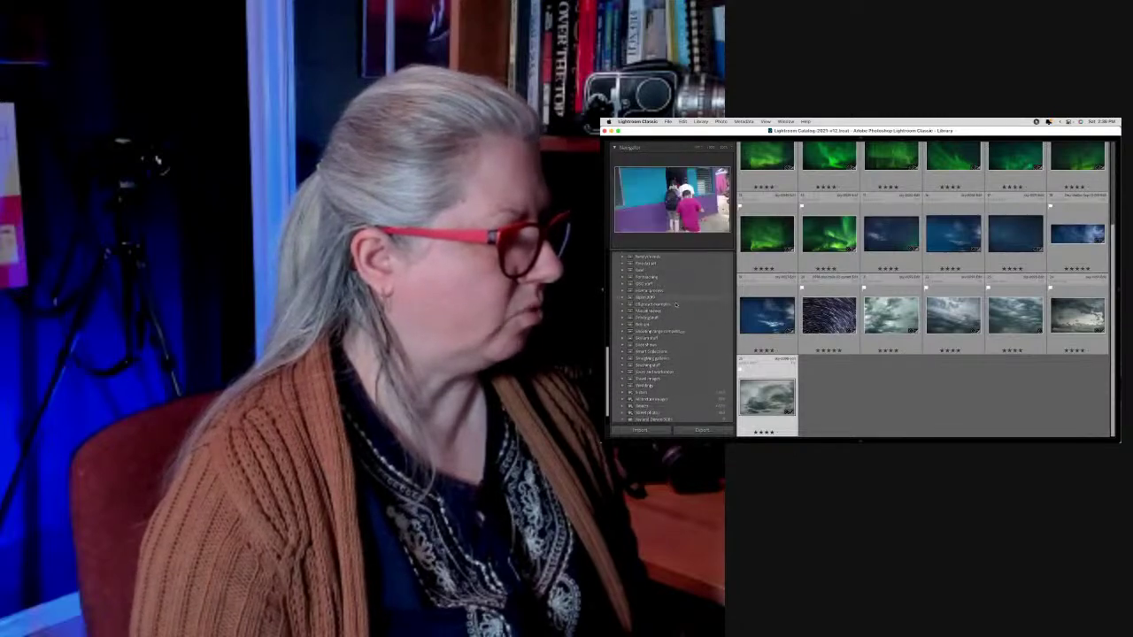
scroll(677, 303, "up", 10)
left_click(659, 268)
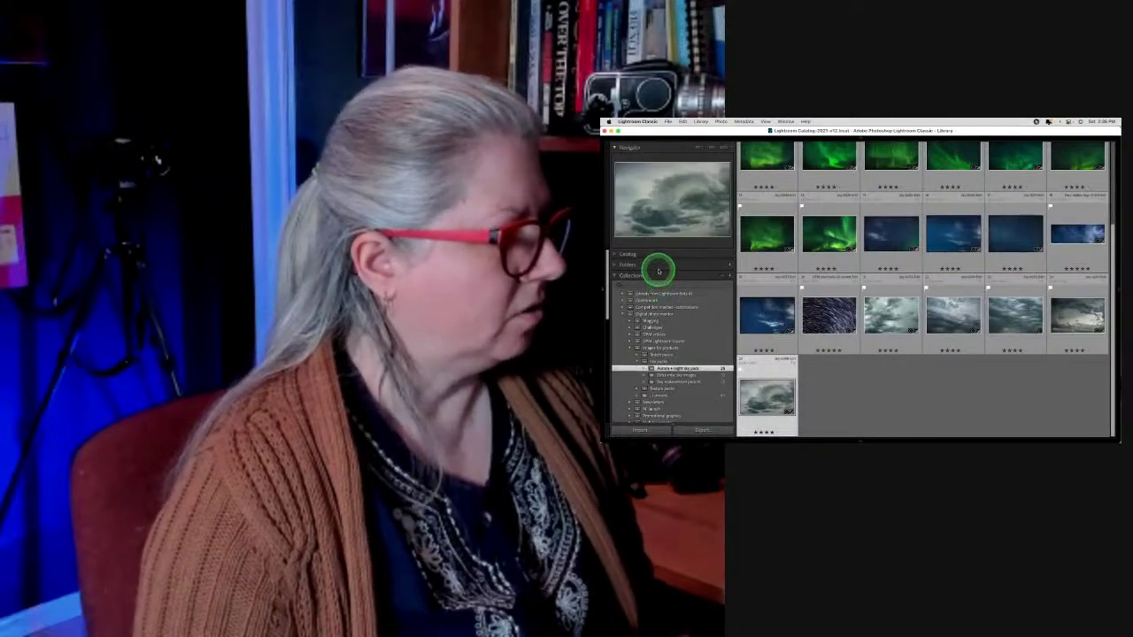
scroll(678, 309, "down", 5)
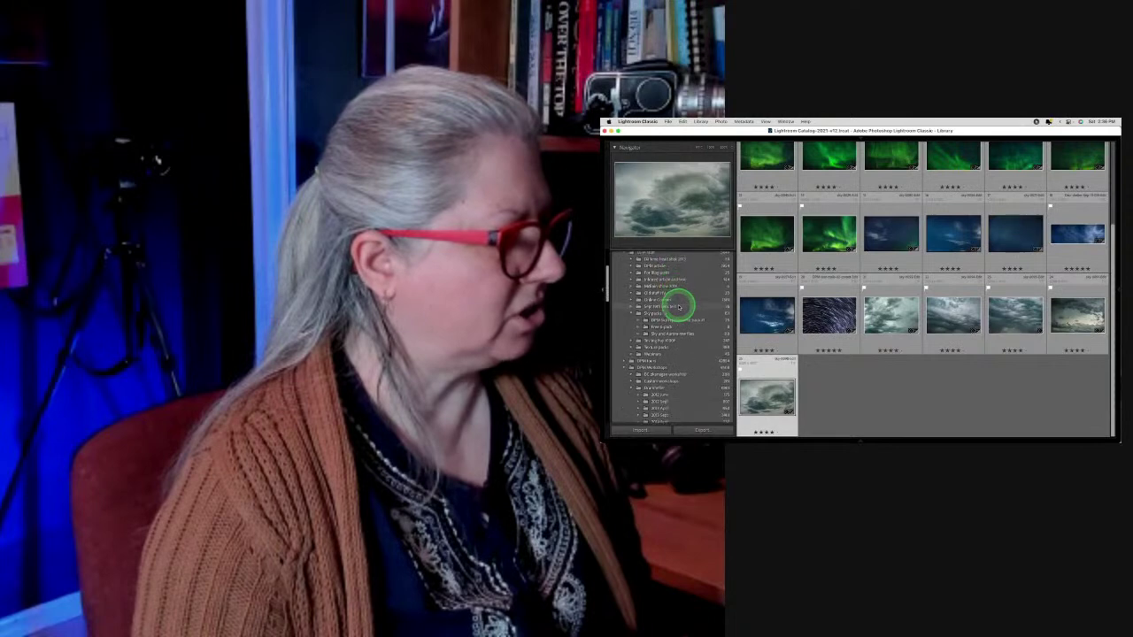
scroll(679, 307, "down", 8)
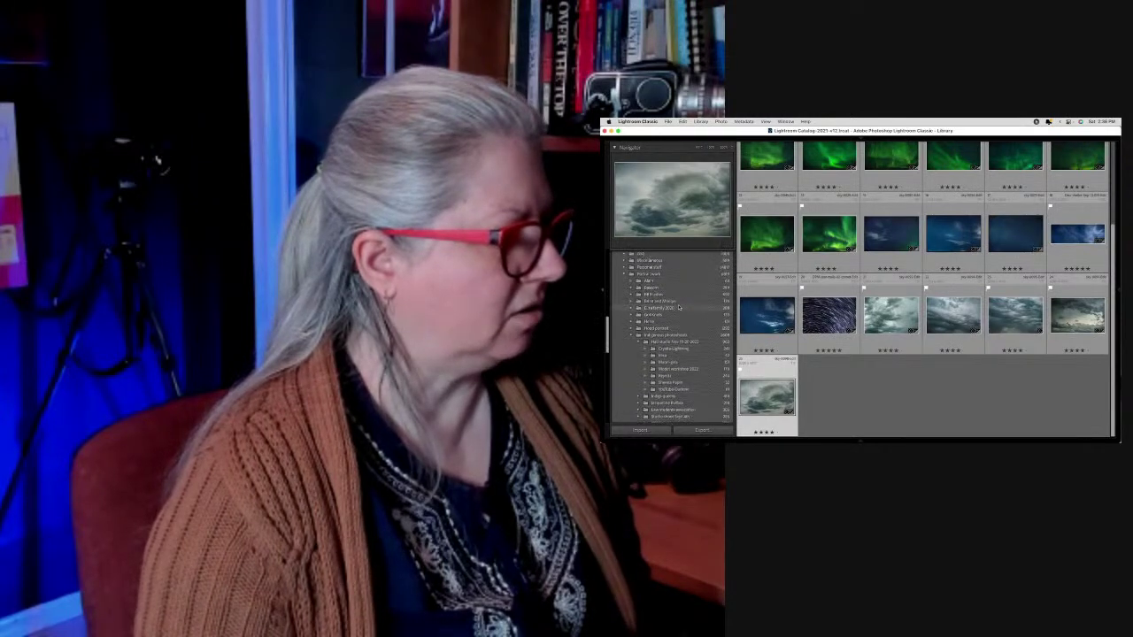
scroll(679, 307, "up", 5)
Show the Winter folder's photos in the grid and scroll down through them
left_click(626, 255)
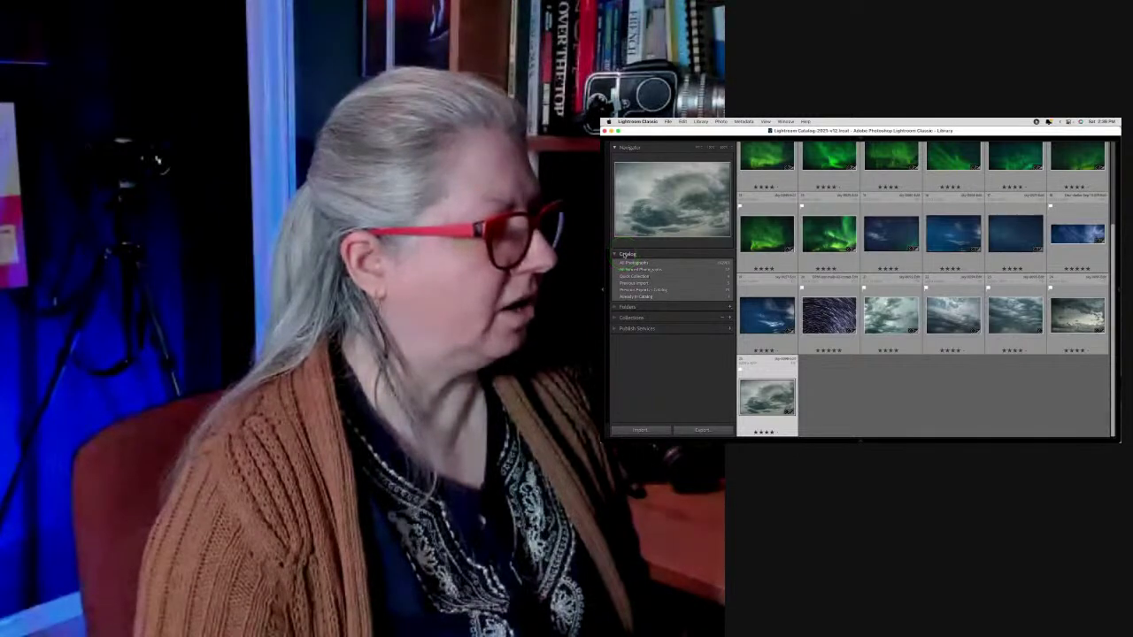
left_click(634, 307)
scroll(679, 324, "down", 5)
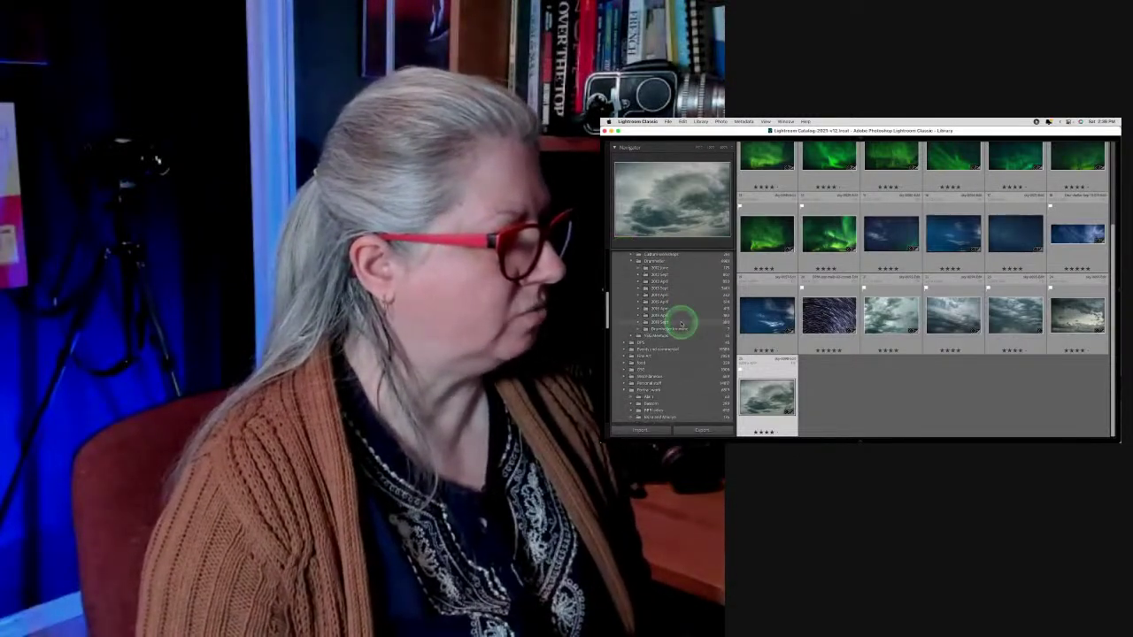
scroll(682, 324, "down", 5)
scroll(682, 325, "down", 5)
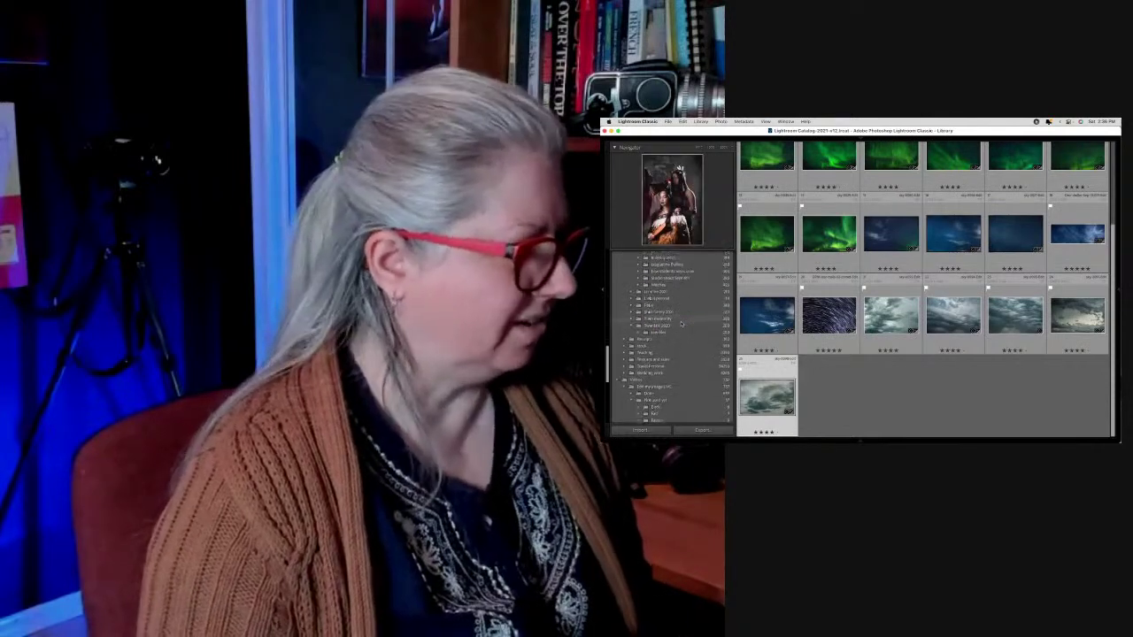
left_click(672, 376)
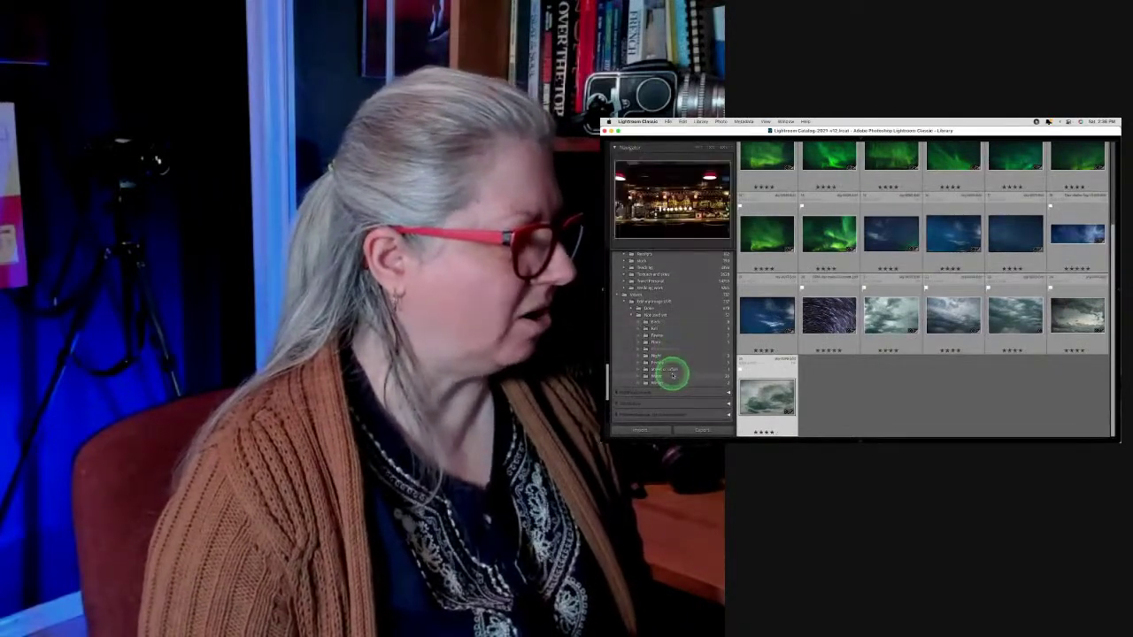
scroll(866, 354, "down", 5)
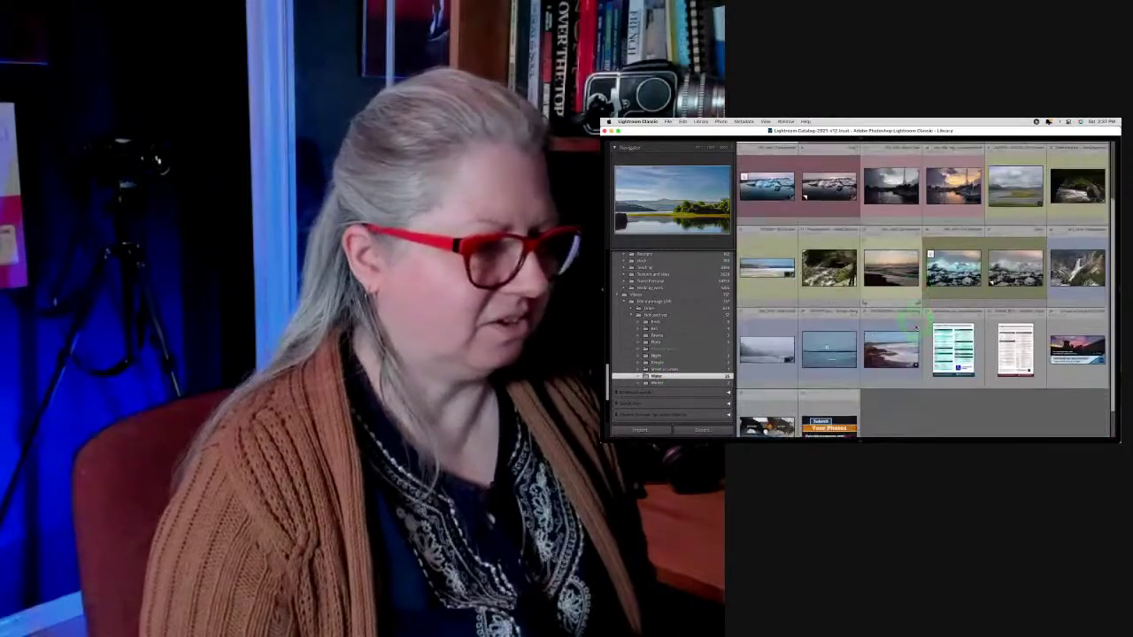
left_click(848, 373)
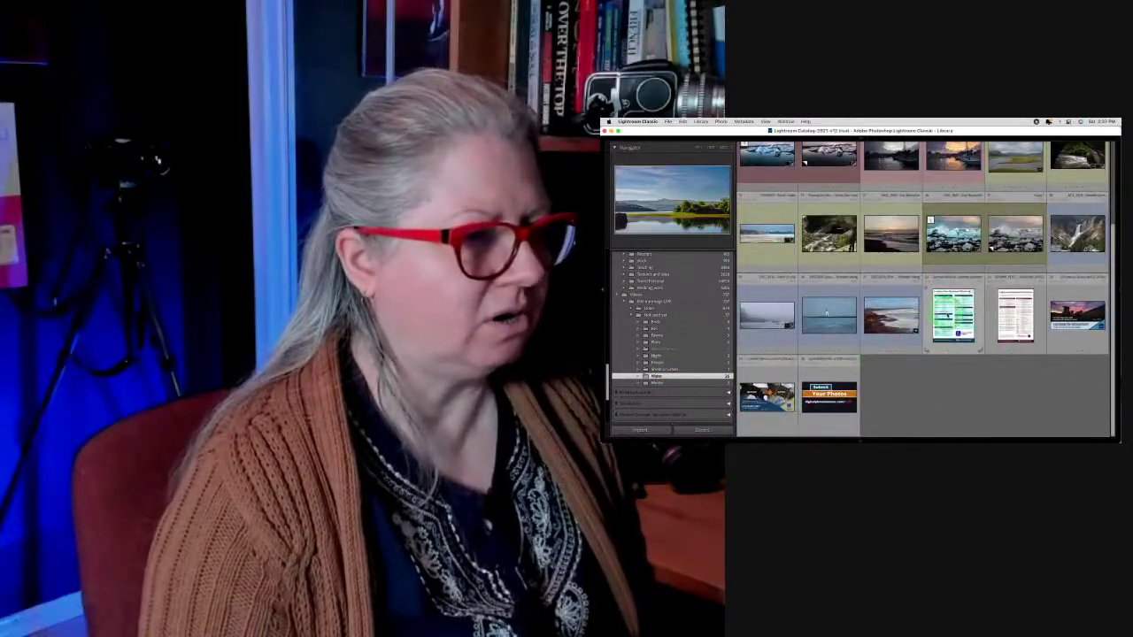
View the Luminar Neo shortcuts slide large and step forward to the Luminar Neo course banner
double_click(954, 316)
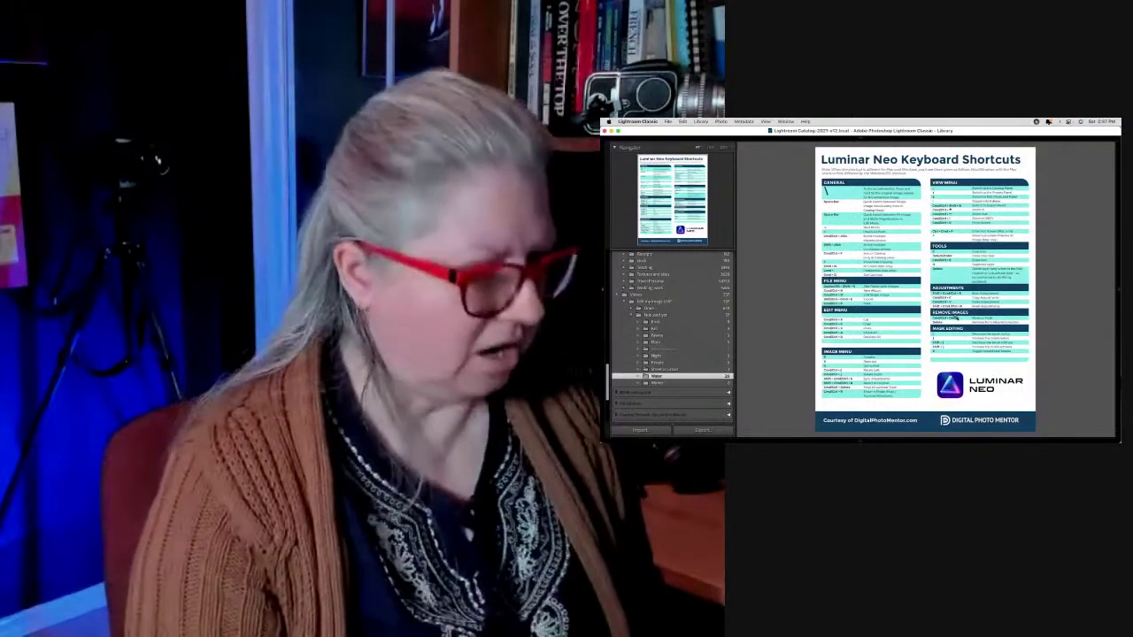
key("Right")
key("Right")
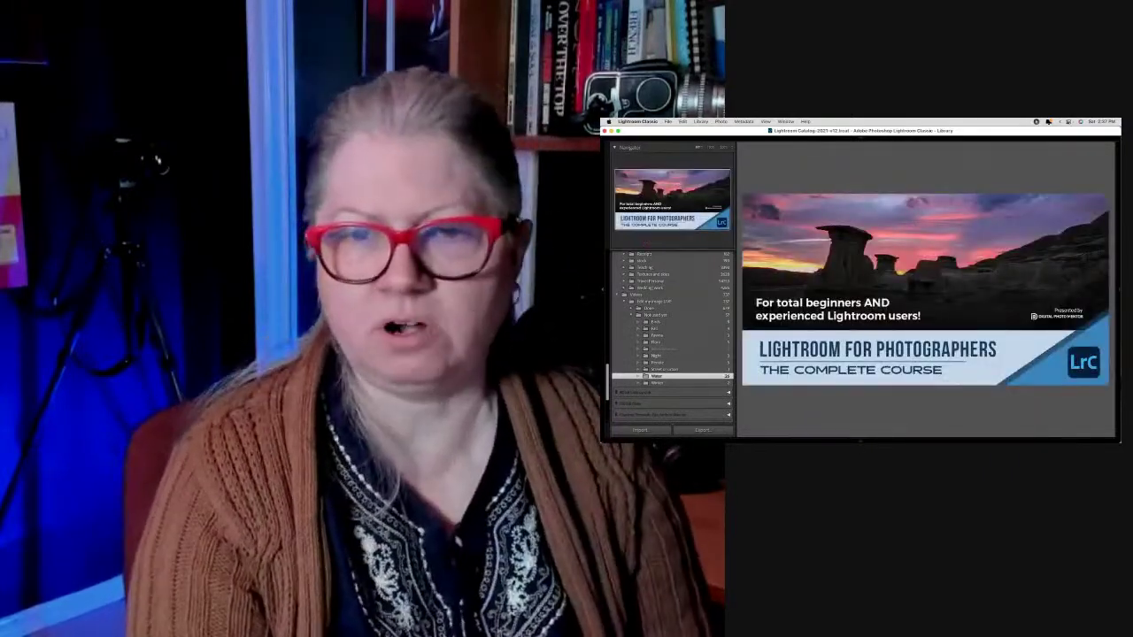
key("Right")
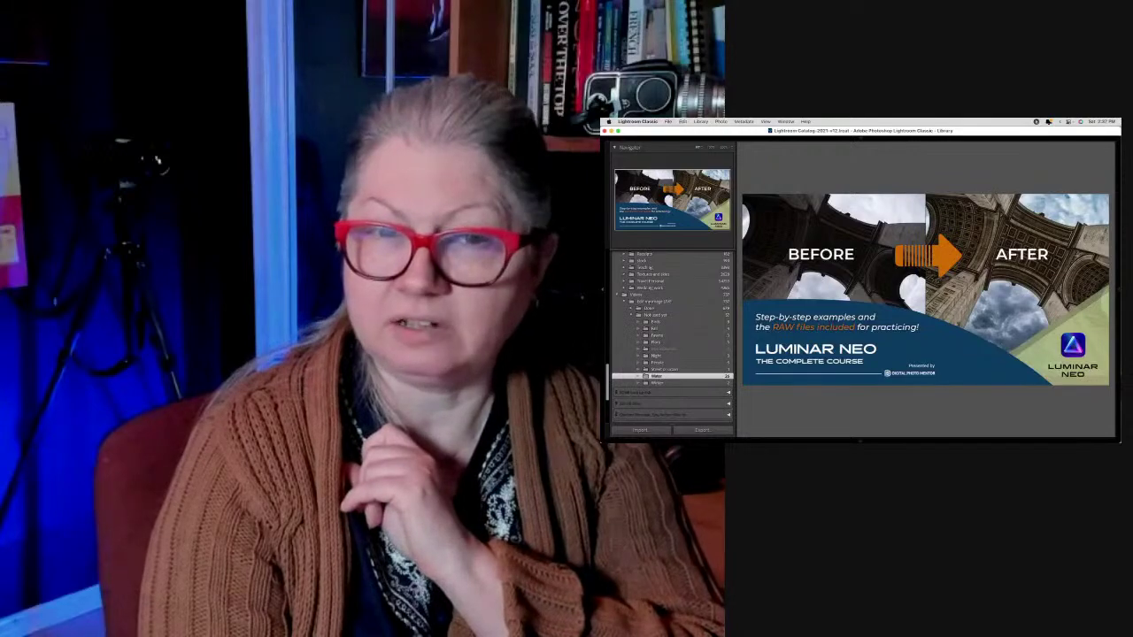
Show the Submit Your Photos slide large with the side panels hidden
key("g")
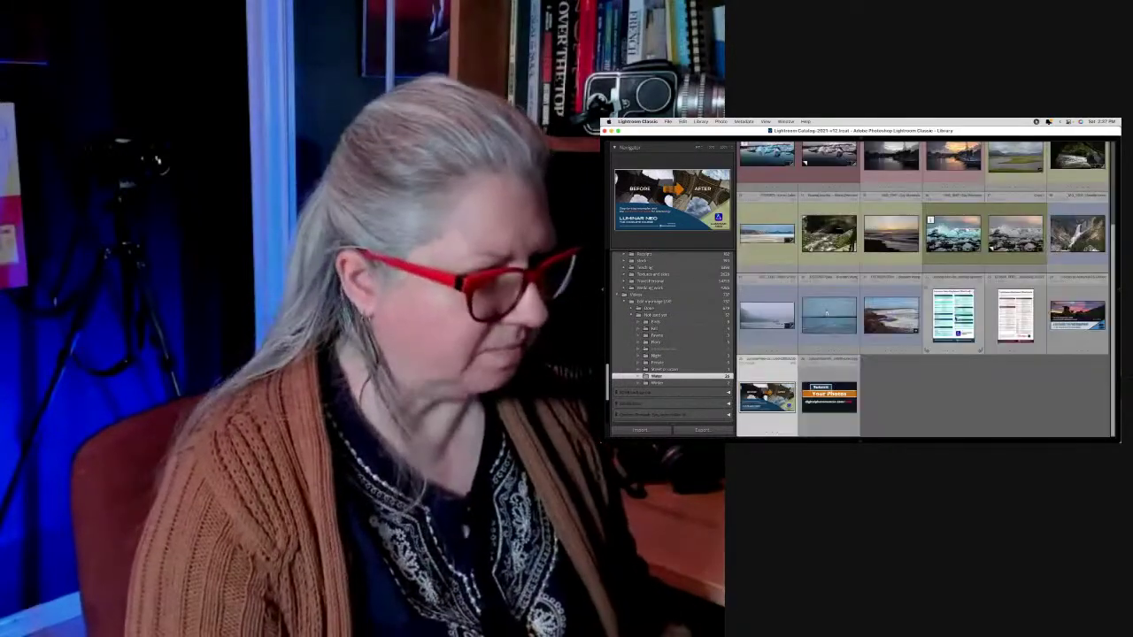
key("e")
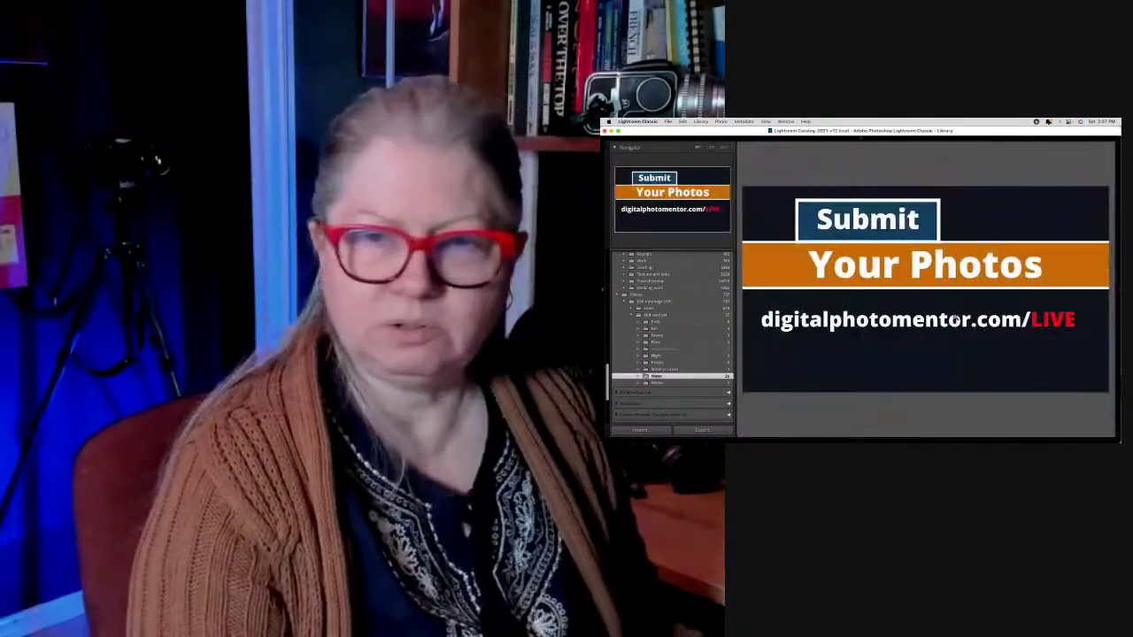
key("Tab")
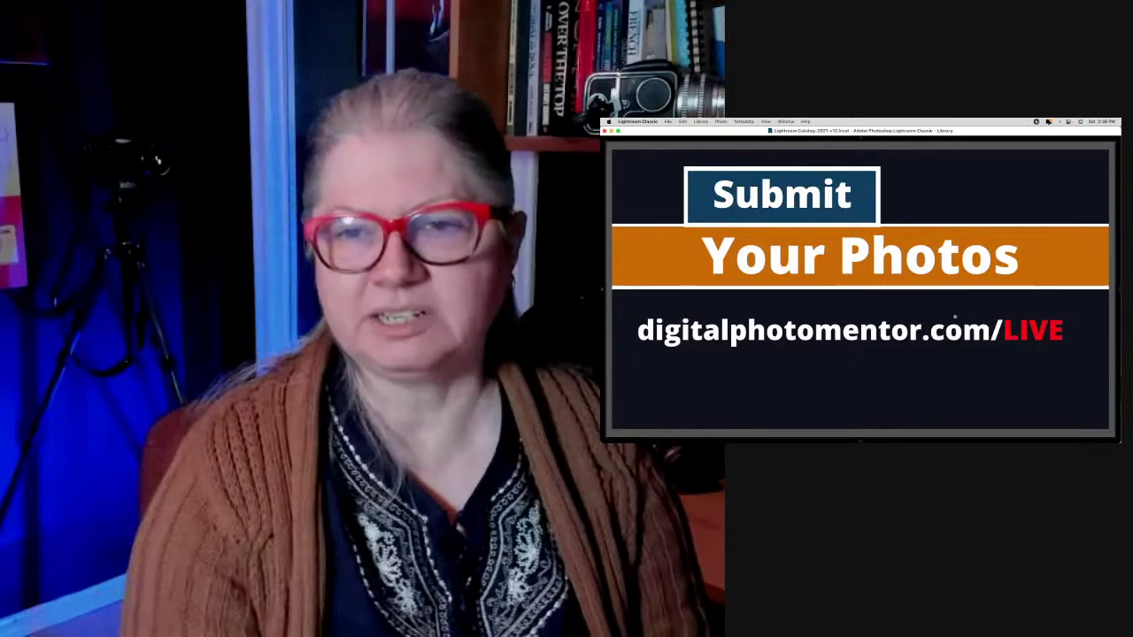
left_click(955, 316)
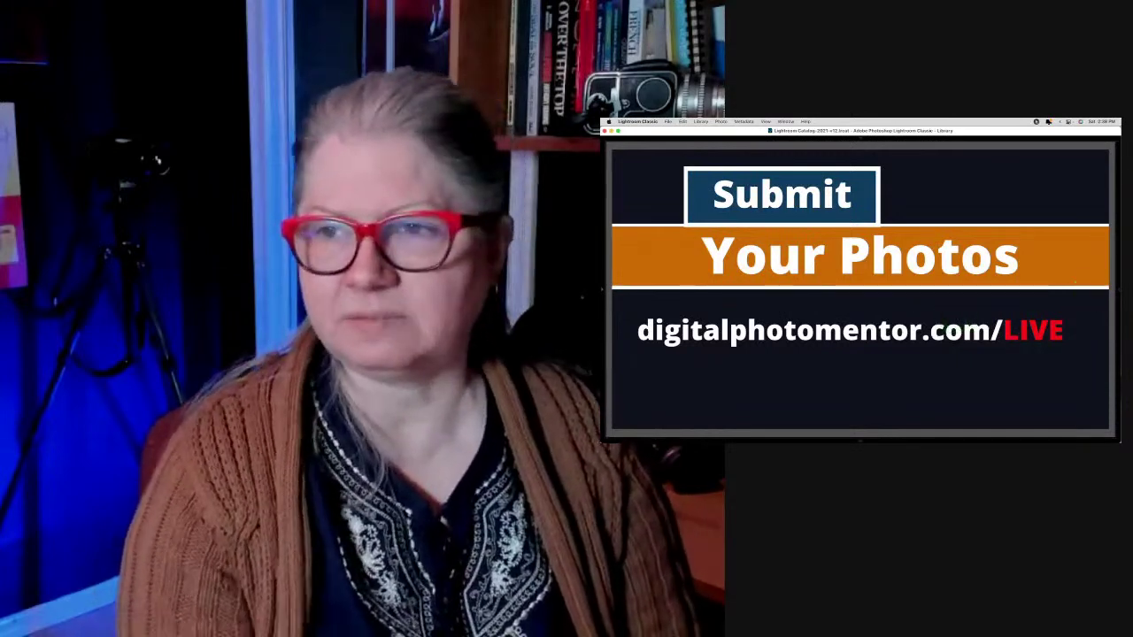